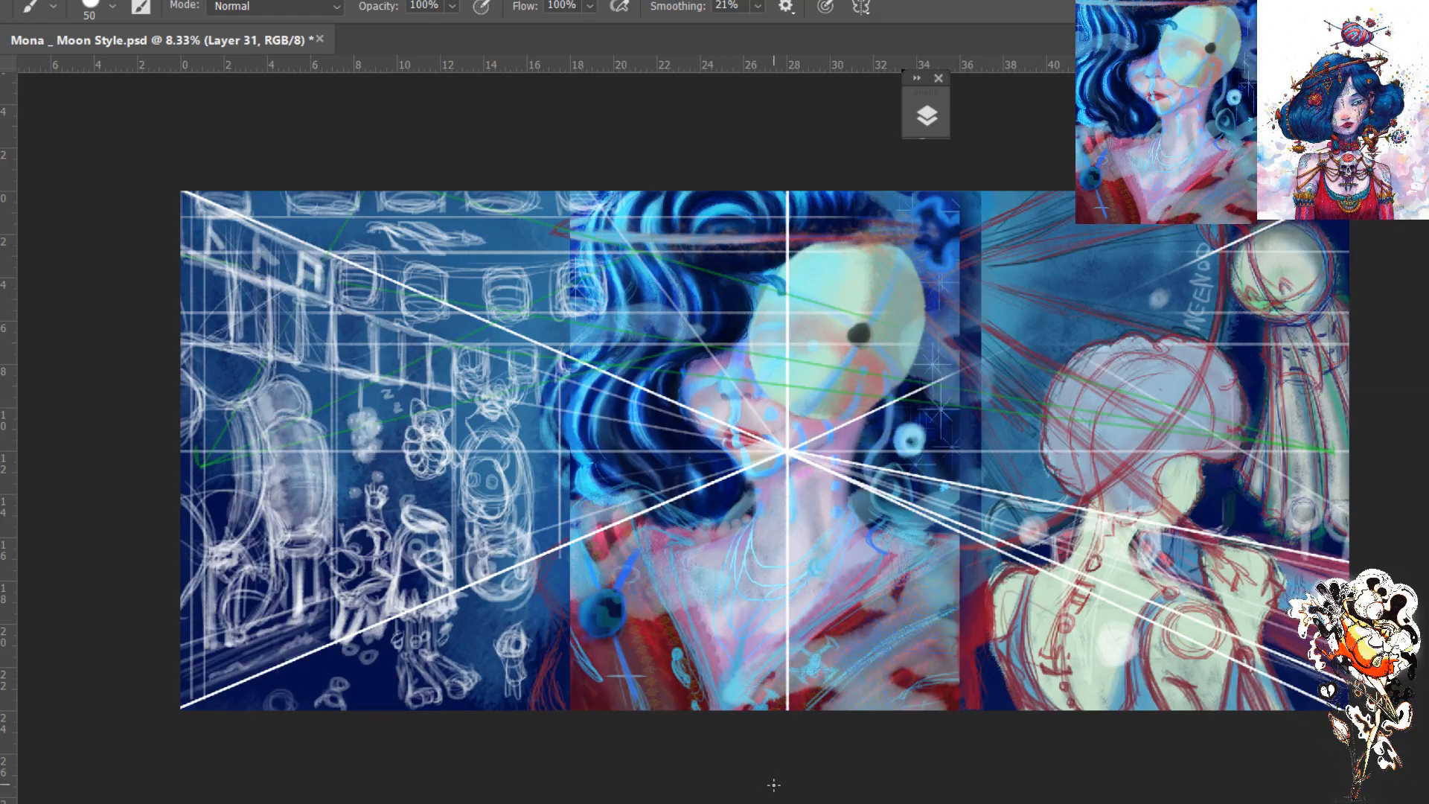
{"action": "key", "text": "ctrl+plus"}
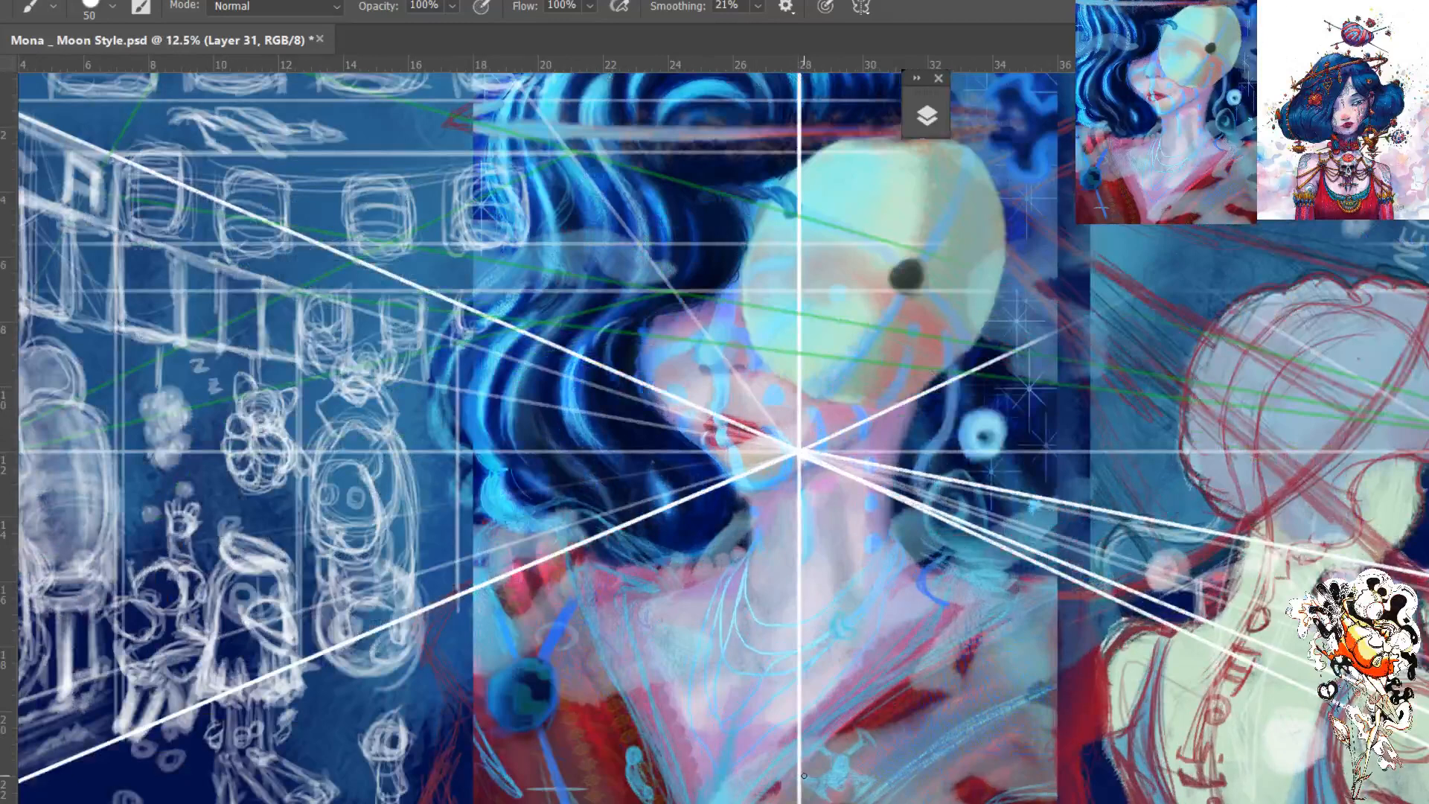
{"action": "key", "text": "ctrl+minus"}
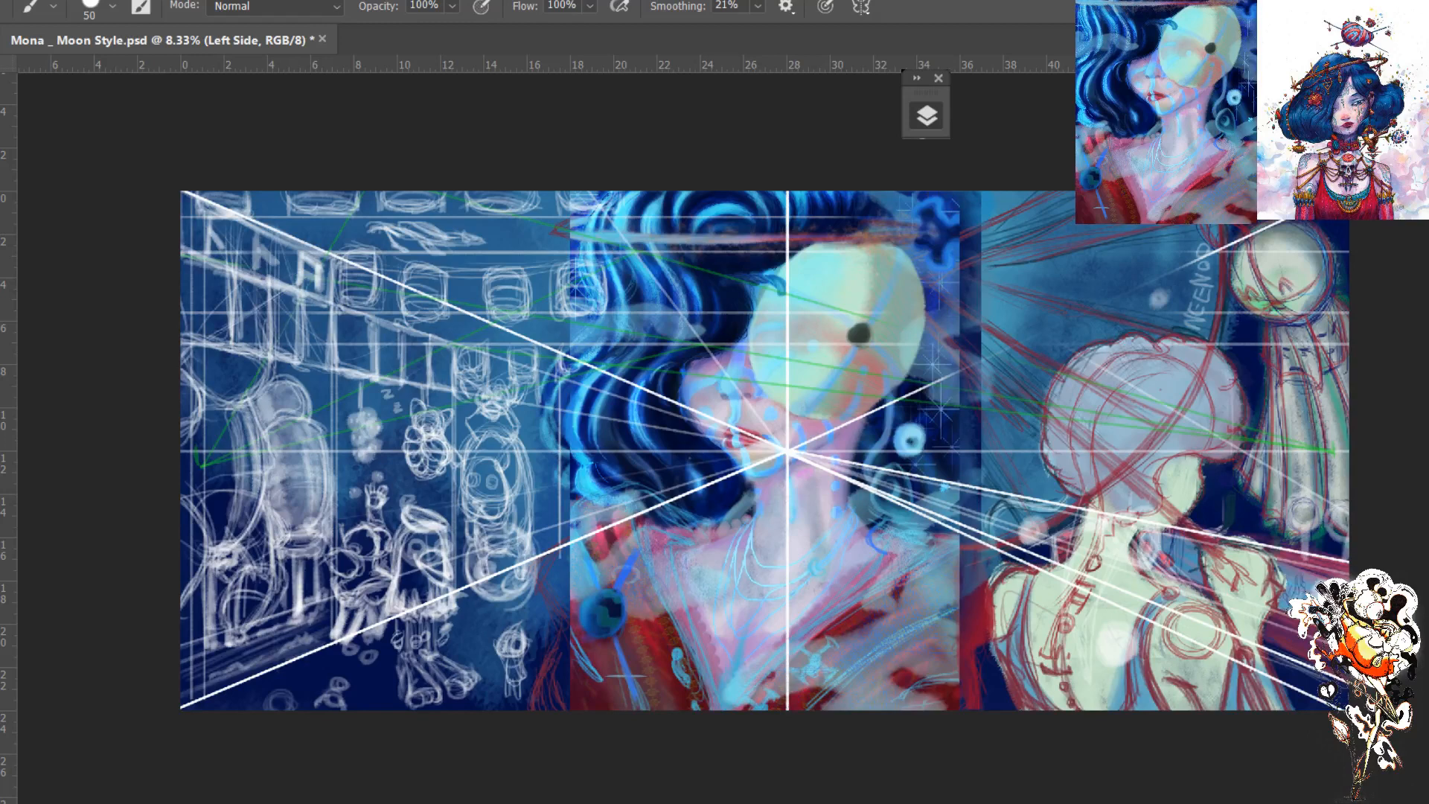
- Toggle the shops and lights and merging sketch layers to compare the panorama with and without each
{"action": "left_click", "coordinate": [1123, 304]}
{"action": "left_click", "coordinate": [1127, 306]}
{"action": "left_click", "coordinate": [1130, 307]}
{"action": "left_click", "coordinate": [1129, 308]}
{"action": "left_click", "coordinate": [1130, 307]}
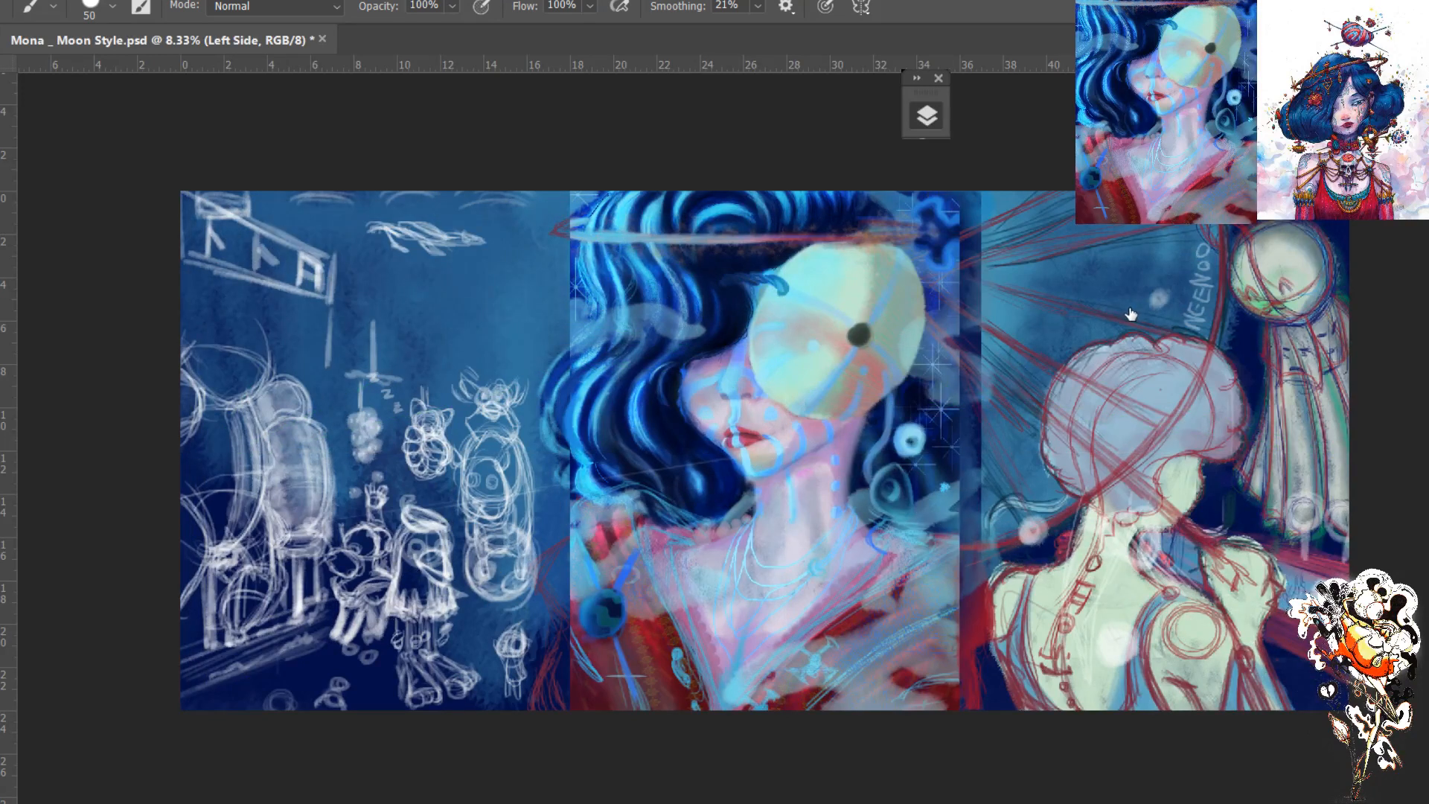
{"action": "left_click", "coordinate": [1130, 316]}
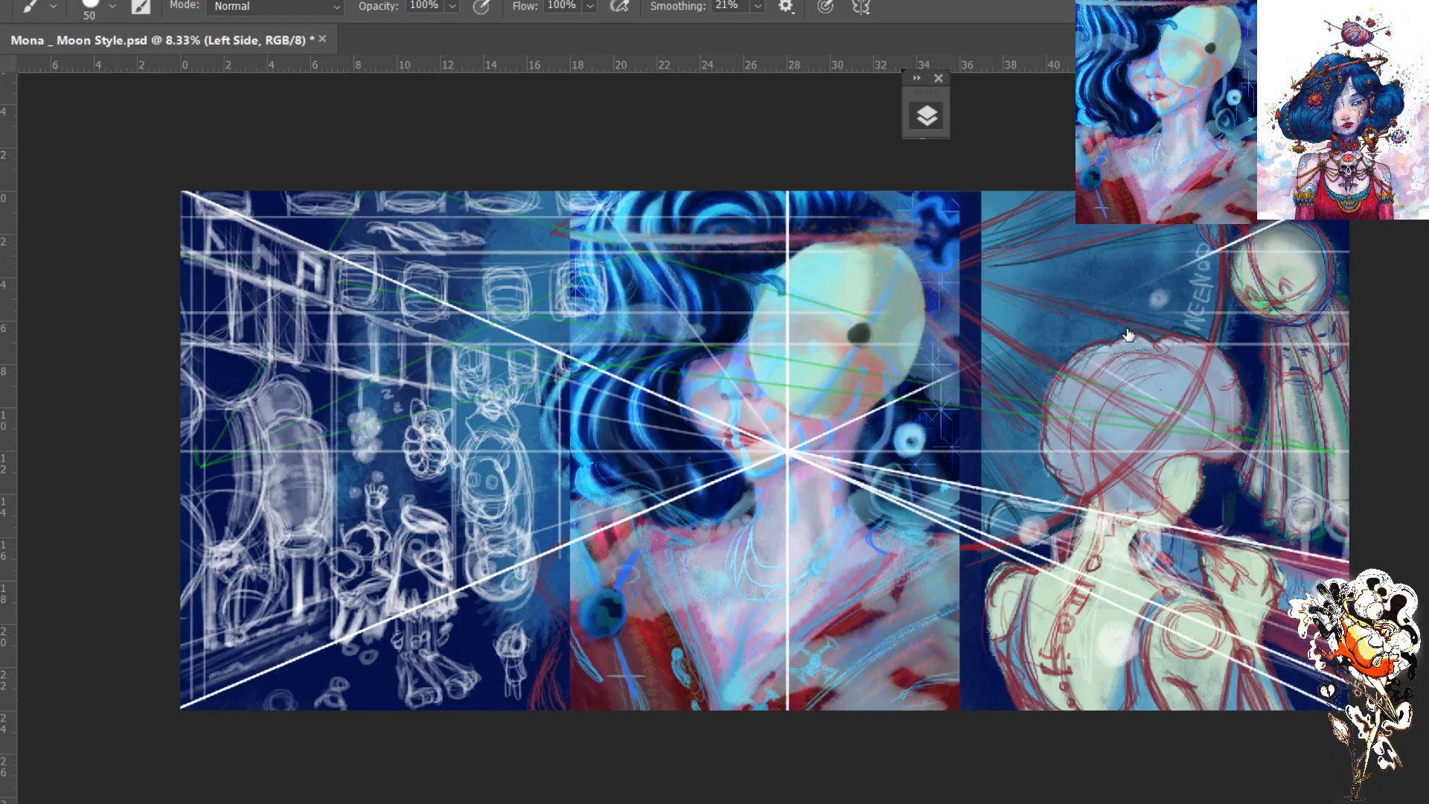
{"action": "left_click", "coordinate": [1128, 335]}
{"action": "left_click", "coordinate": [1128, 335]}
{"action": "left_click", "coordinate": [1127, 335]}
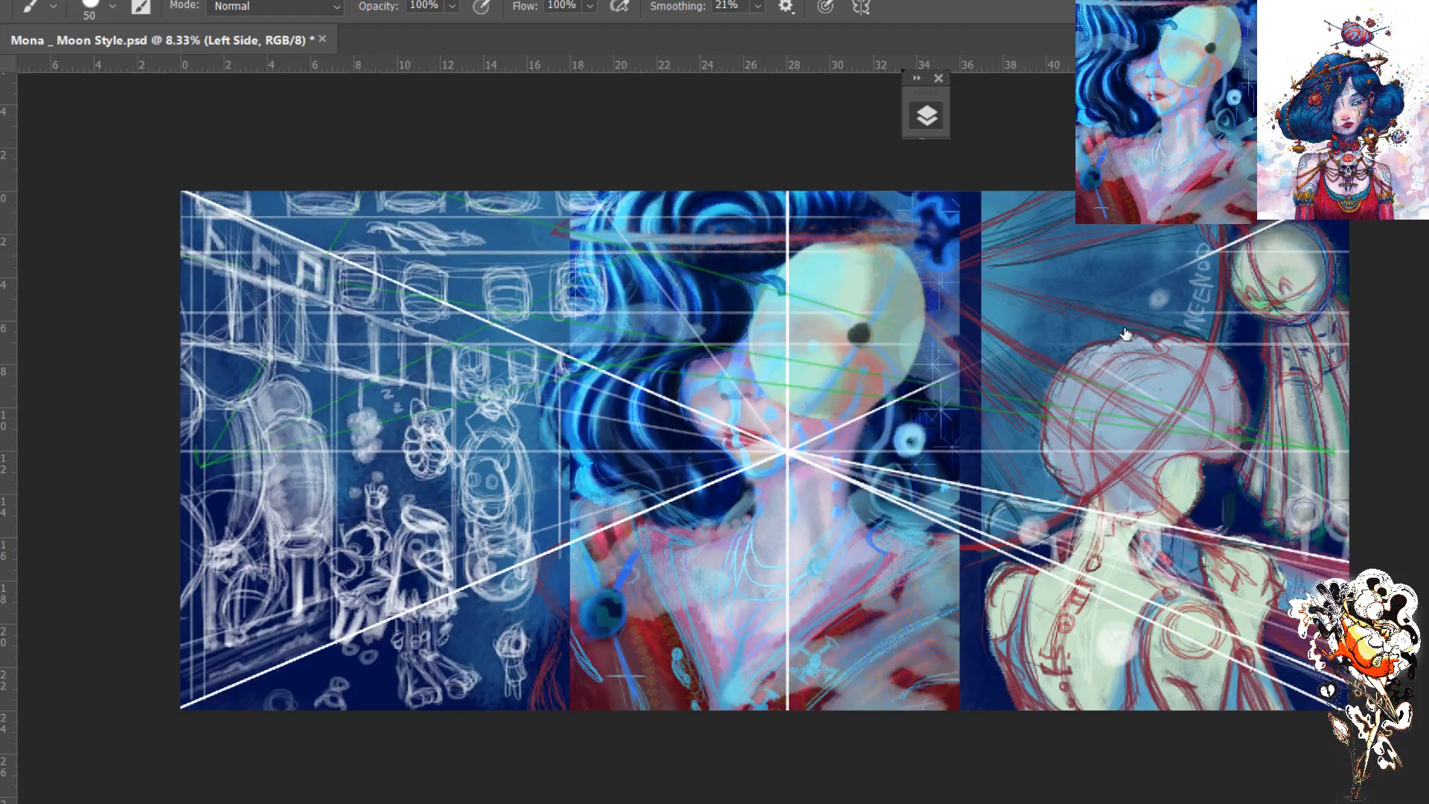
{"action": "left_click", "coordinate": [1203, 333]}
- Hide and show the painted blue background to examine the merging sketch on plain white
{"action": "key", "text": "v"}
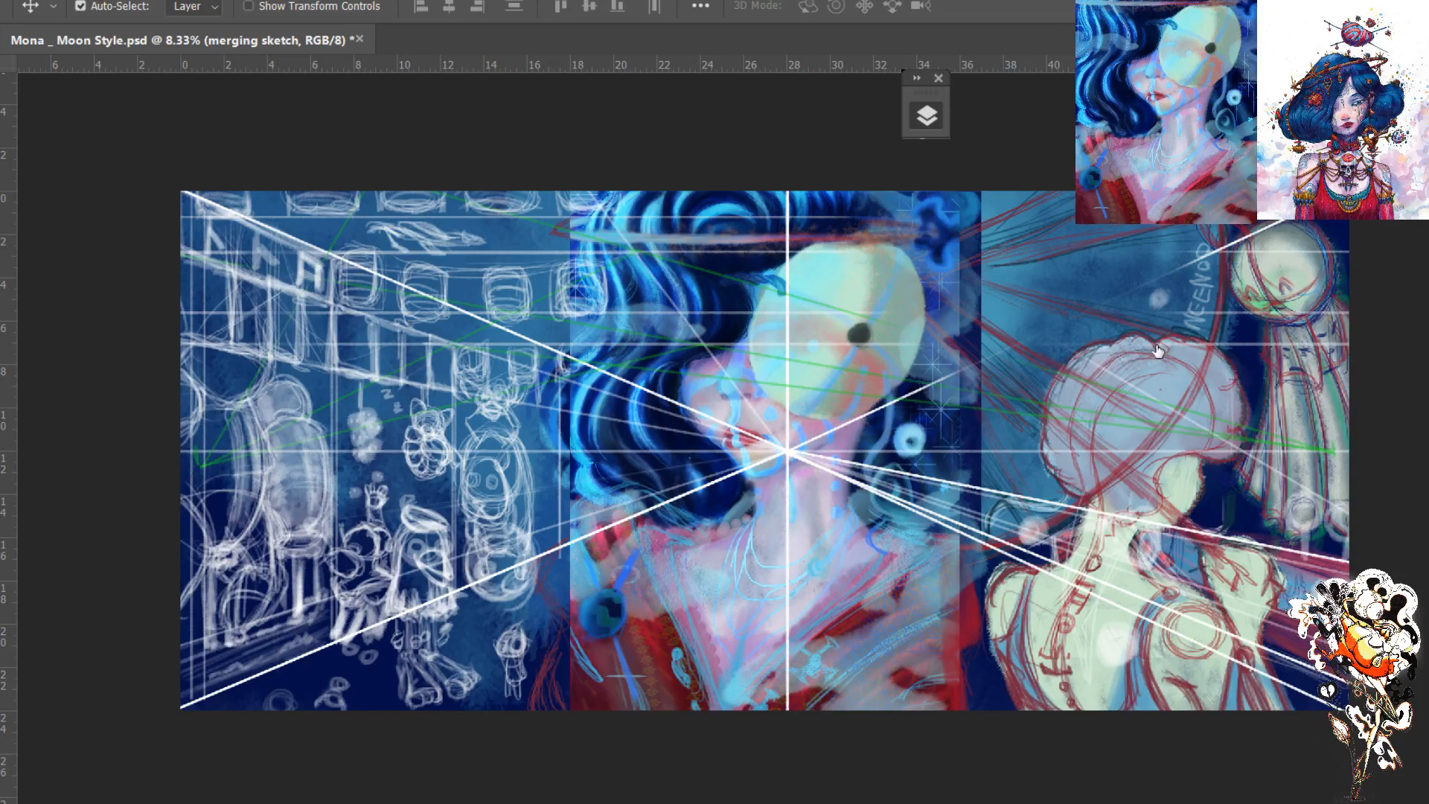
{"action": "left_click", "coordinate": [1133, 363]}
{"action": "left_click", "coordinate": [1130, 363]}
{"action": "left_click", "coordinate": [1137, 392]}
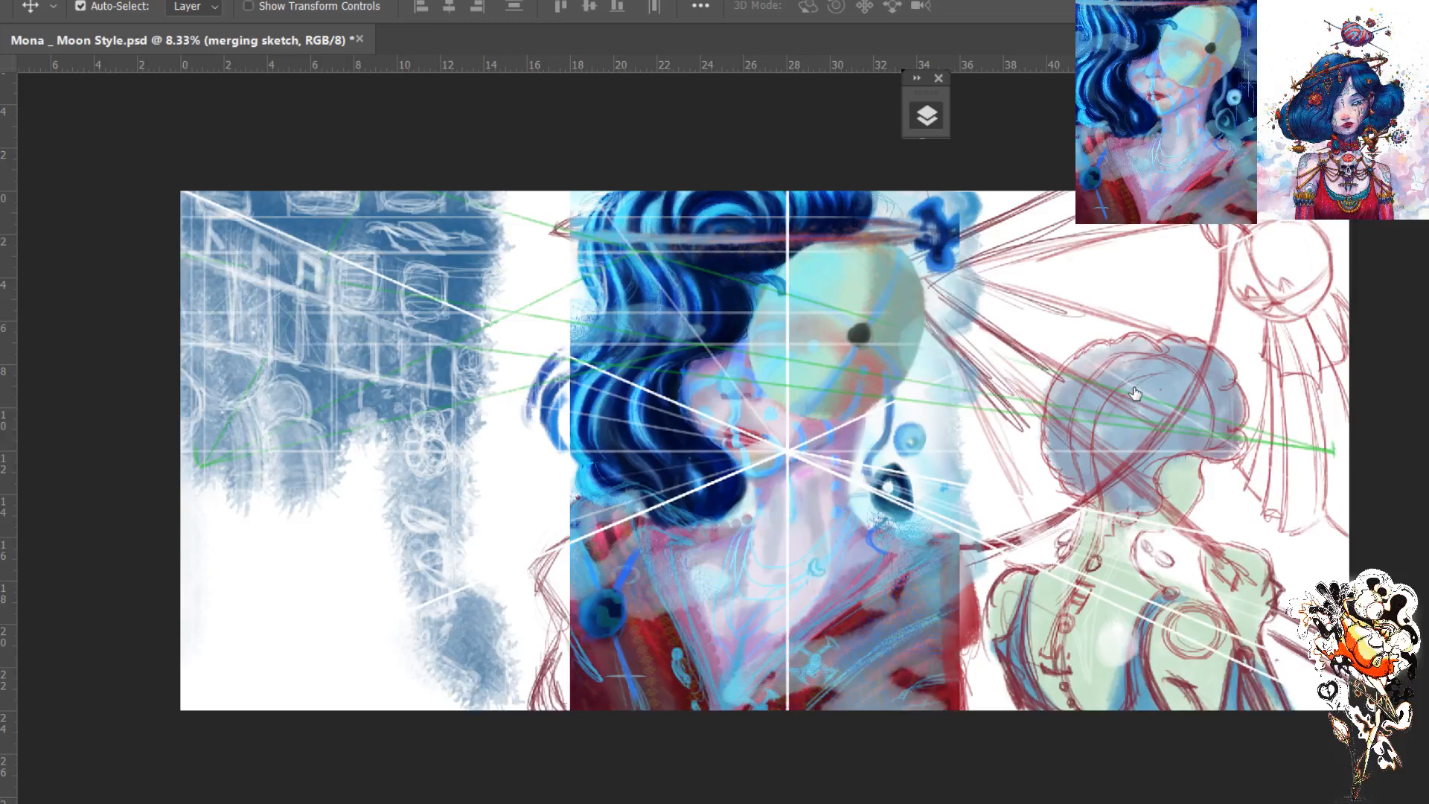
{"action": "left_click", "coordinate": [1138, 394]}
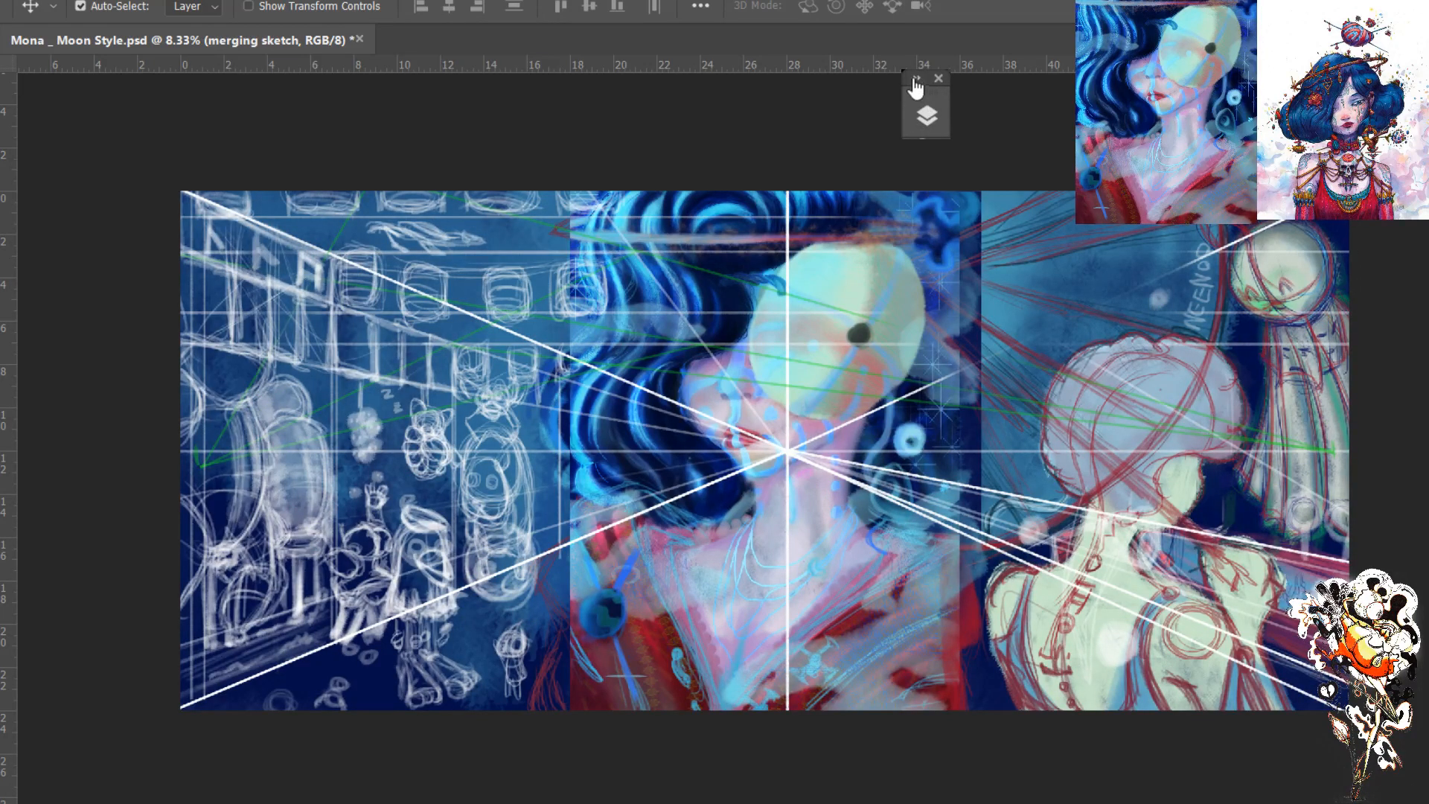
- Open the layer list and toggle the Background layer and Moo Style Mona group to inspect what each contains
{"action": "left_click", "coordinate": [927, 112]}
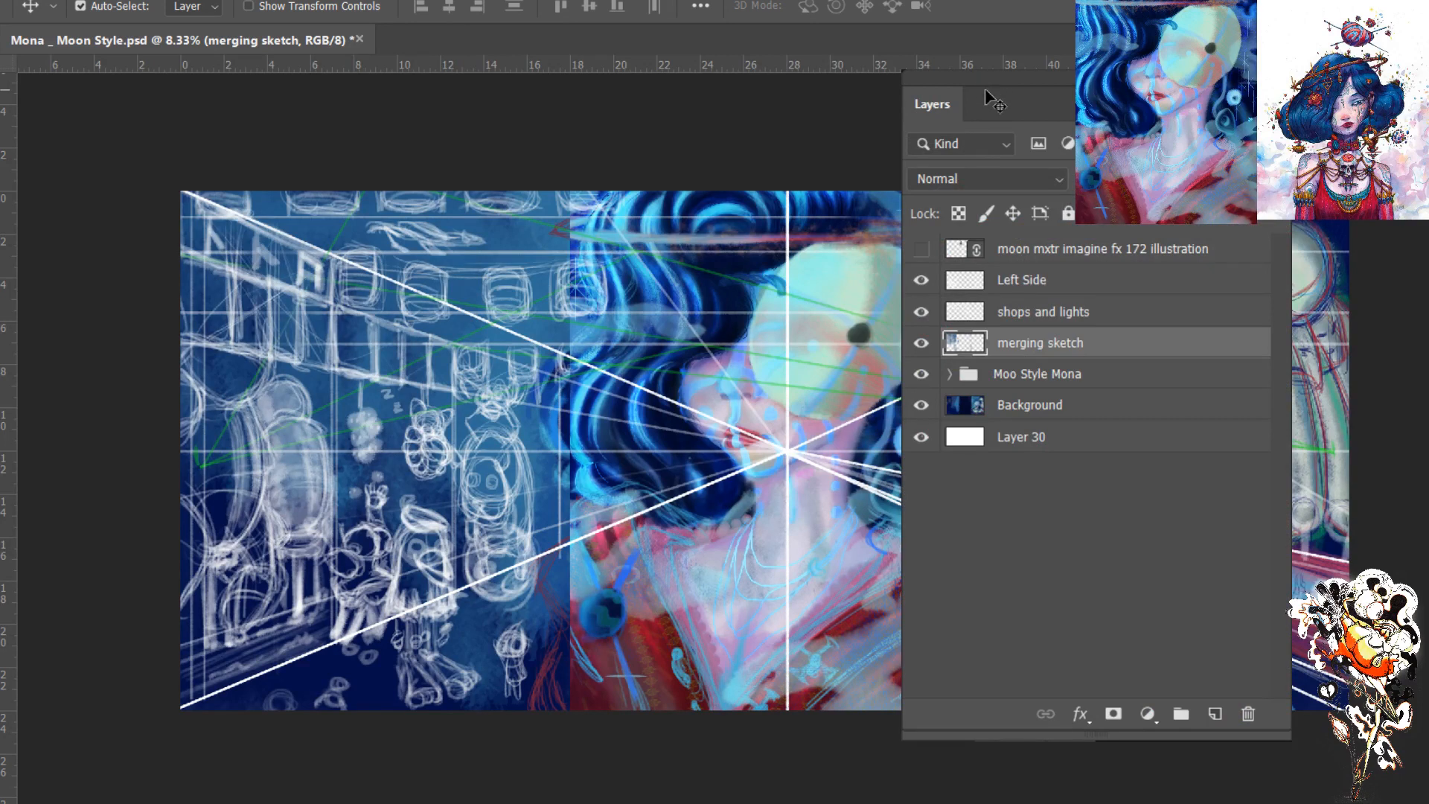
{"action": "left_click", "coordinate": [923, 406]}
{"action": "left_click", "coordinate": [921, 406]}
{"action": "left_click", "coordinate": [922, 376]}
{"action": "left_click", "coordinate": [922, 376]}
{"action": "left_click", "coordinate": [921, 376]}
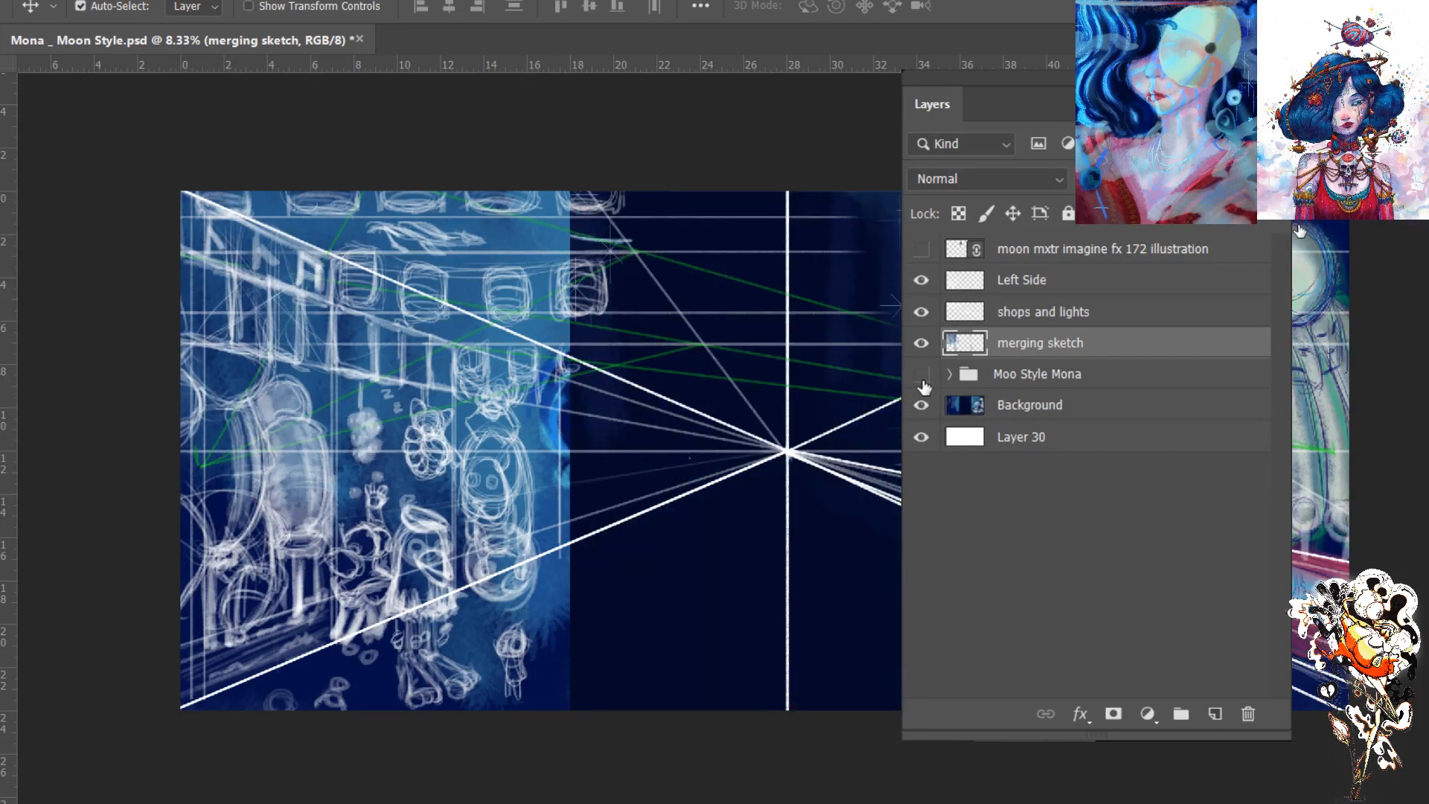
{"action": "left_click", "coordinate": [921, 375]}
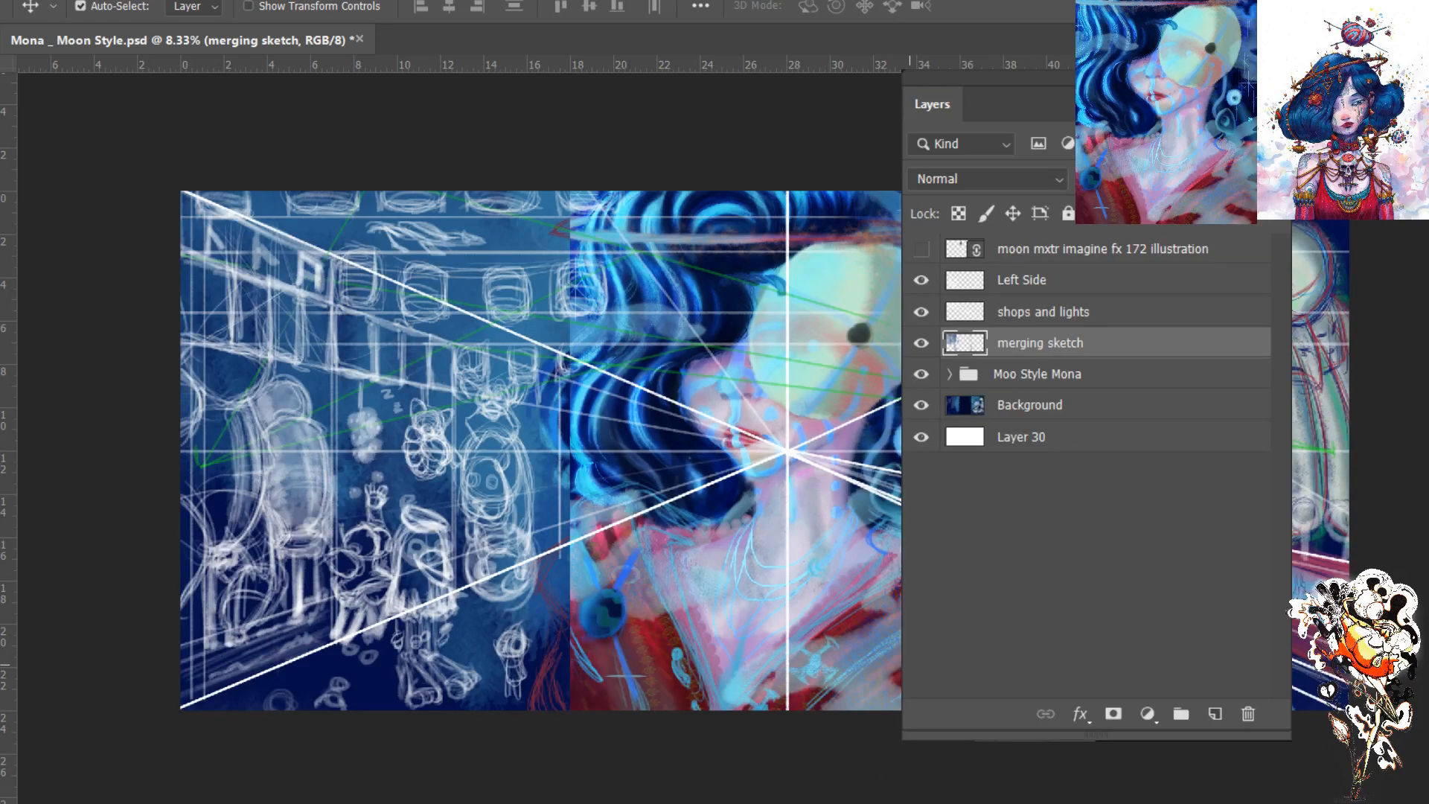
- Toggle the moon mxtr imagine fx 172 illustration, Left Side, and shops and lights layers to review each one
{"action": "left_click", "coordinate": [922, 253]}
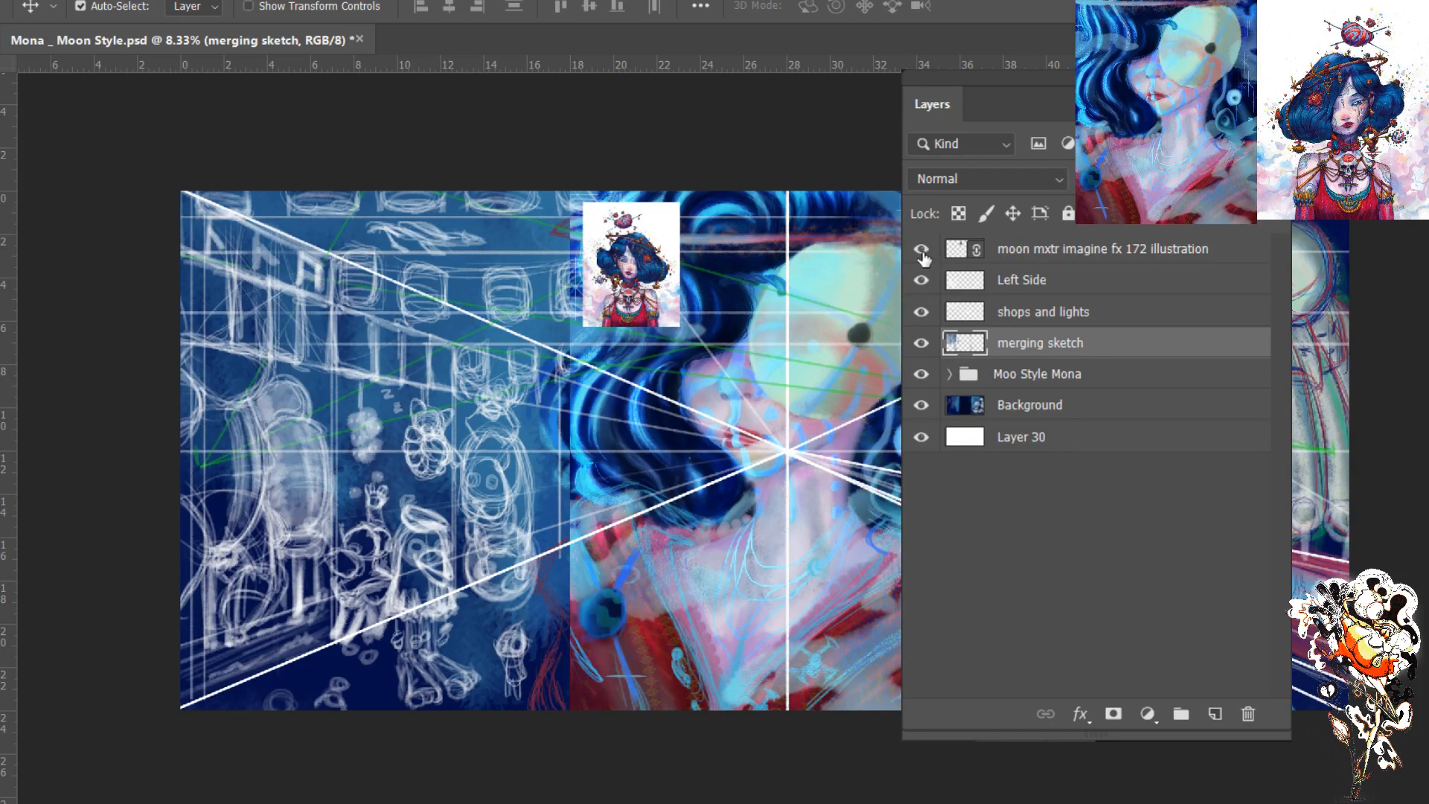
{"action": "left_click", "coordinate": [923, 251]}
{"action": "left_click", "coordinate": [922, 280]}
{"action": "left_click", "coordinate": [921, 280]}
{"action": "left_click", "coordinate": [921, 313]}
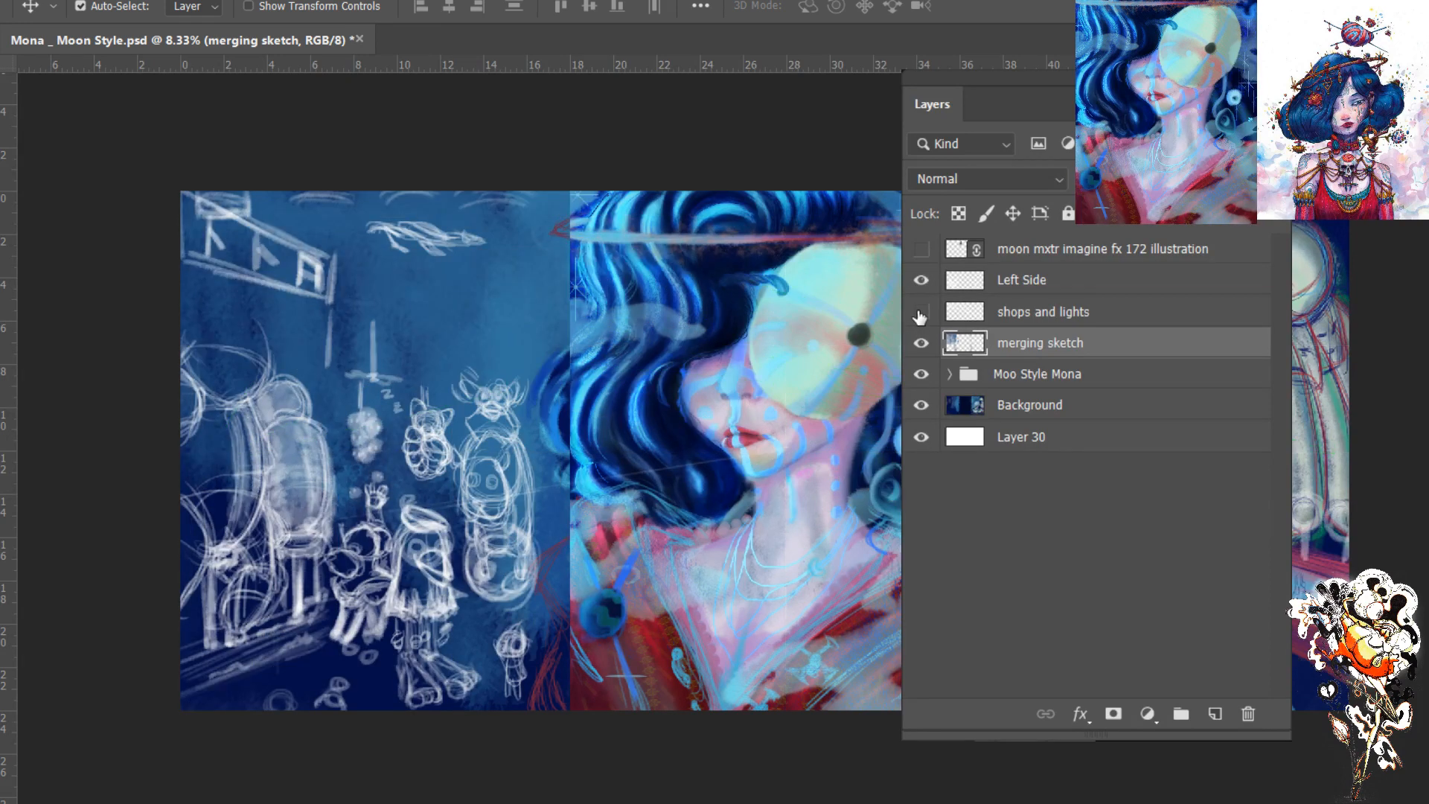
{"action": "left_click", "coordinate": [921, 313]}
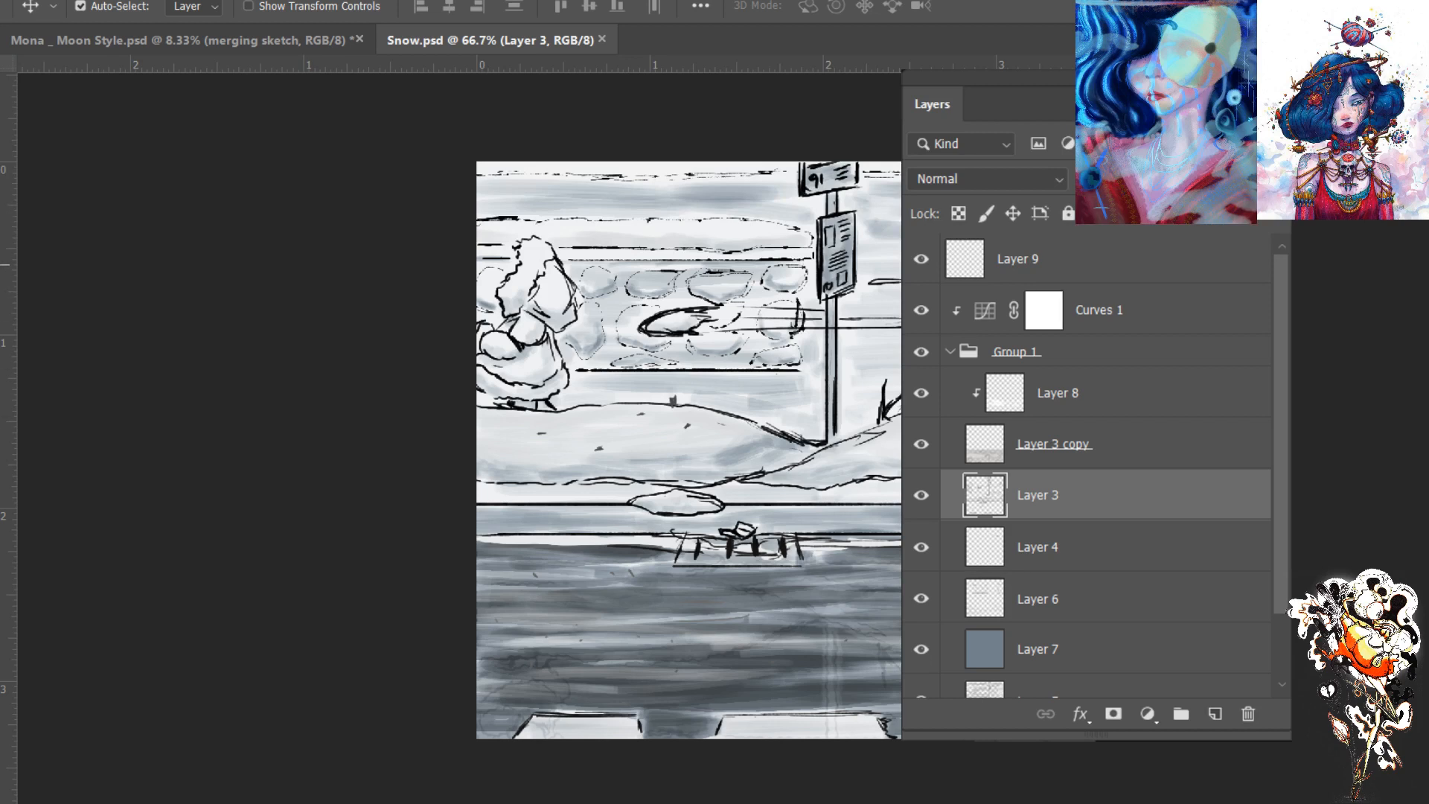
- Return to Mona _ Moon Style.psd and toggle the Moo Style Mona group and Left Side layer for review
{"action": "left_click", "coordinate": [325, 41]}
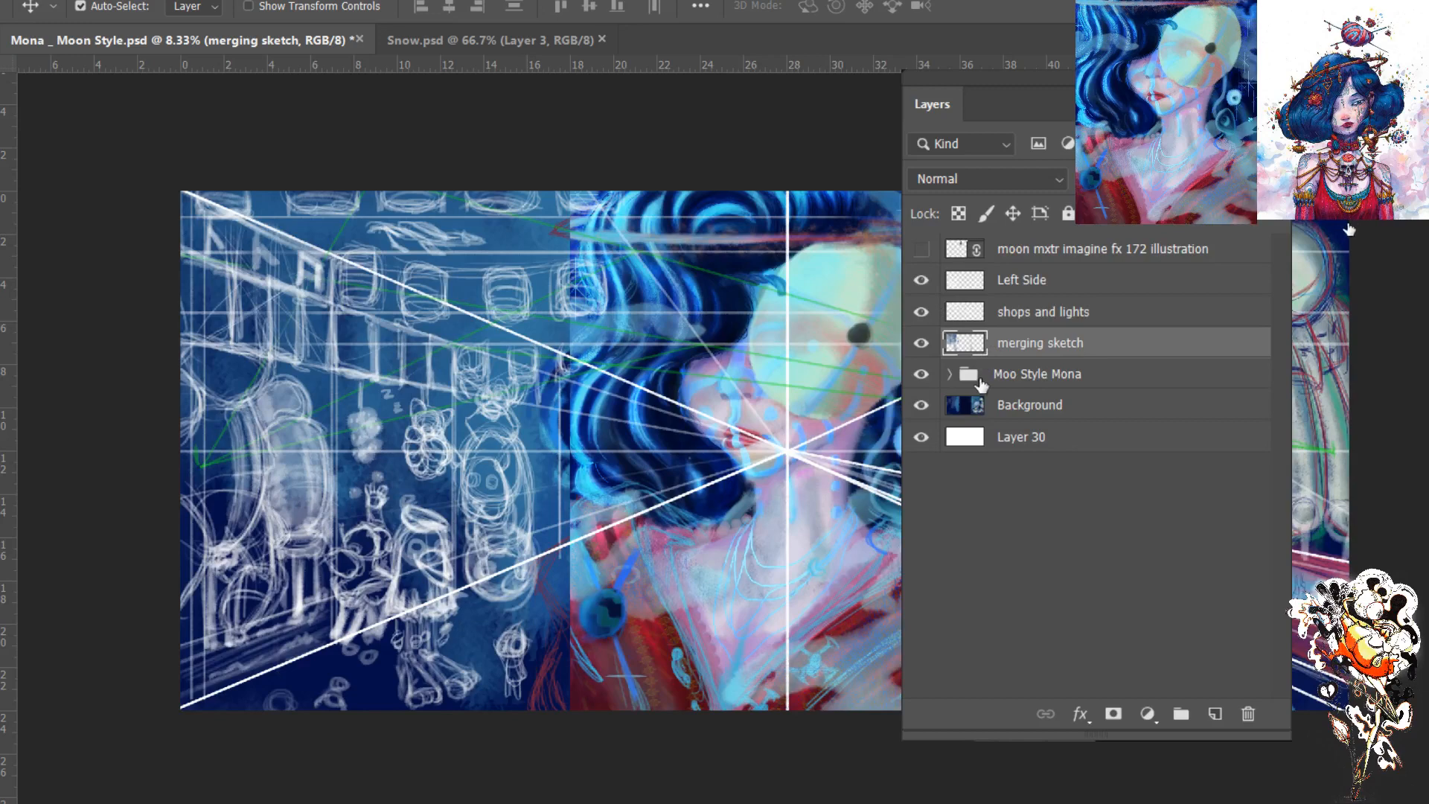
{"action": "left_click", "coordinate": [925, 375]}
{"action": "left_click", "coordinate": [927, 374]}
{"action": "key", "text": "ctrl+plus"}
{"action": "key", "text": "ctrl+minus"}
{"action": "left_click", "coordinate": [921, 283]}
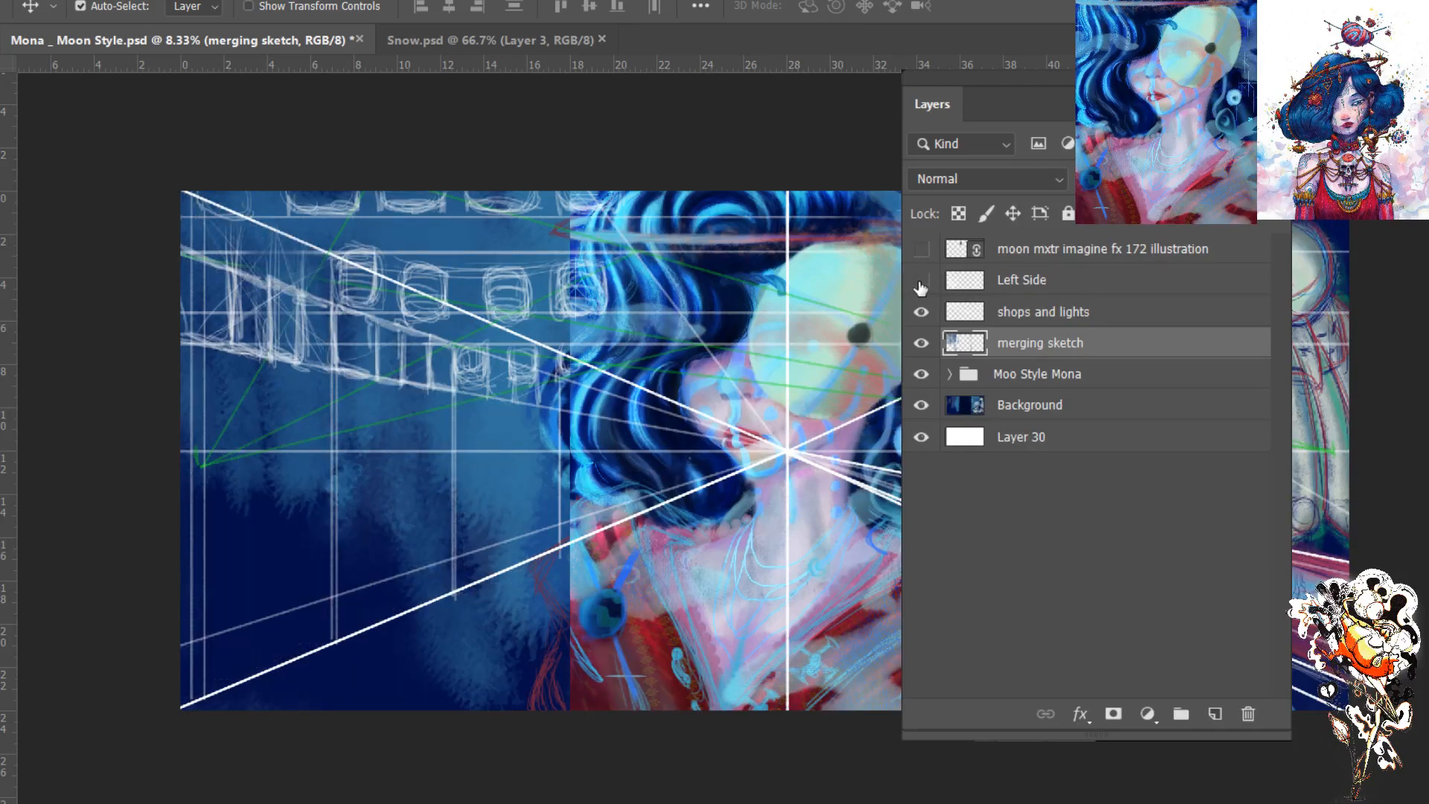
{"action": "left_click", "coordinate": [922, 286]}
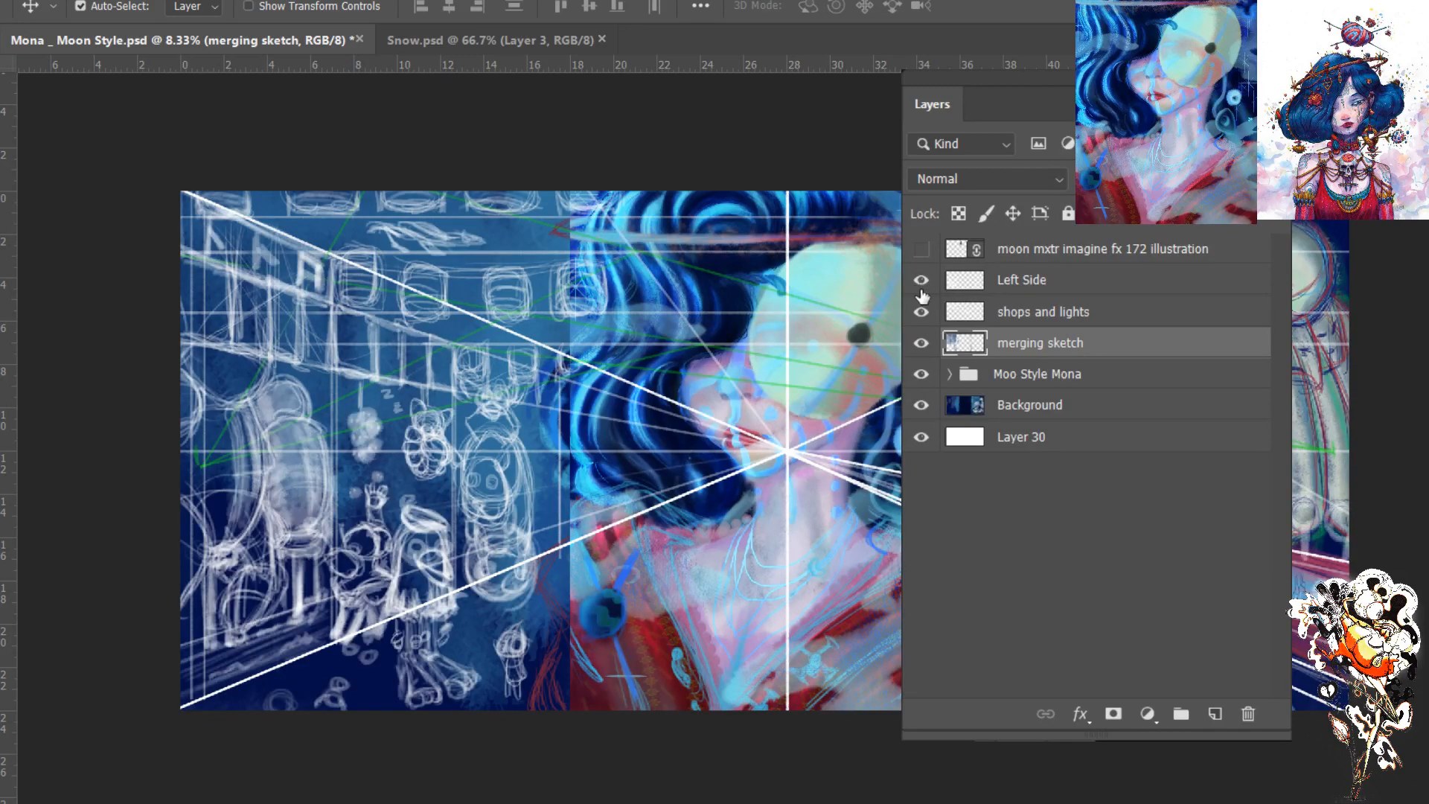
- Toggle the merging sketch, shops and lights, and Left Side layers in turn, making shops and lights the active layer
{"action": "left_click", "coordinate": [922, 344]}
{"action": "left_click", "coordinate": [921, 344]}
{"action": "left_click", "coordinate": [966, 313]}
{"action": "left_click", "coordinate": [922, 312]}
{"action": "left_click", "coordinate": [922, 312]}
{"action": "left_click", "coordinate": [922, 283]}
{"action": "left_click", "coordinate": [922, 283]}
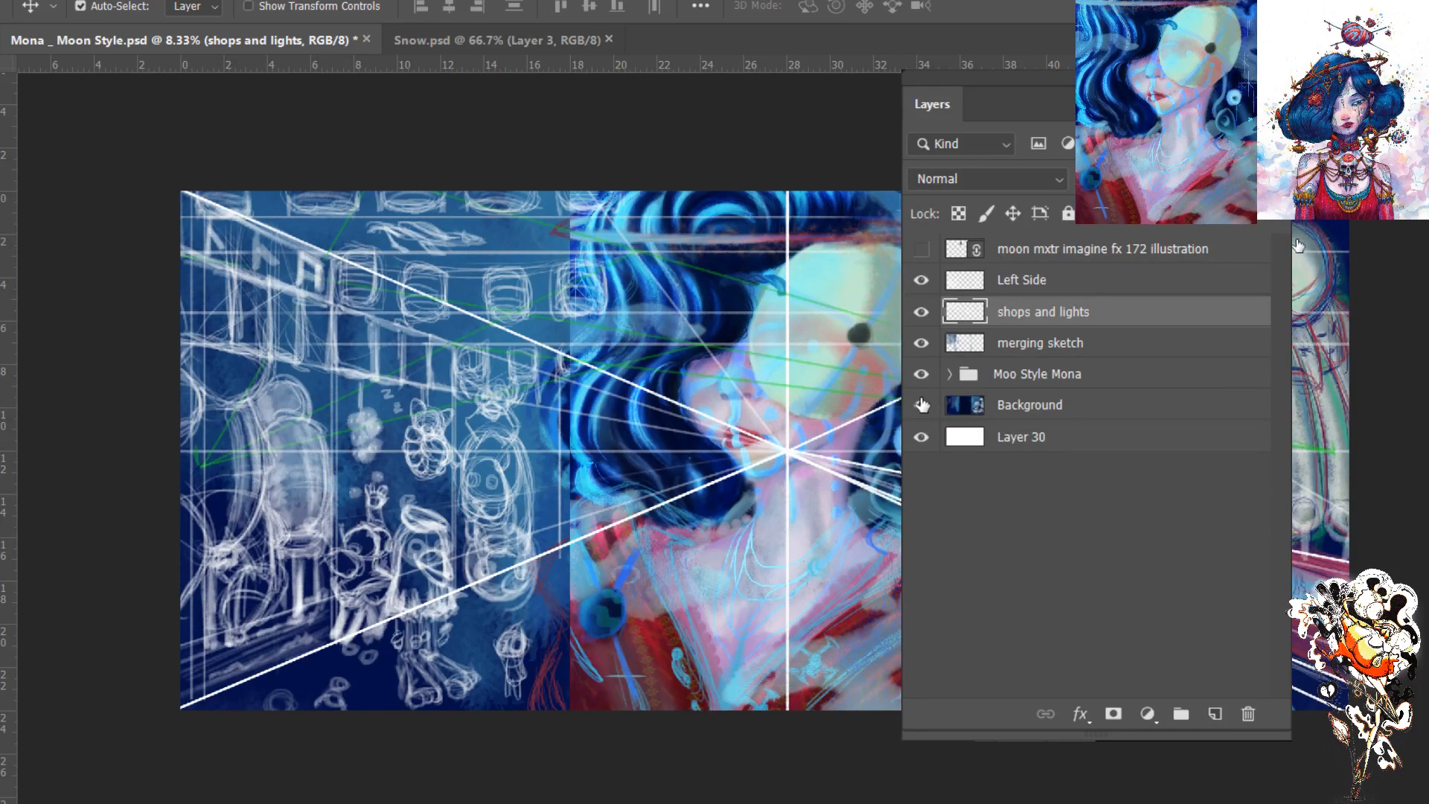
- Expand the Moo Style Mona group and toggle its Lighting and Floating Rocks layers to examine their contribution
{"action": "left_click", "coordinate": [948, 374]}
{"action": "left_click", "coordinate": [923, 407]}
{"action": "left_click", "coordinate": [923, 406]}
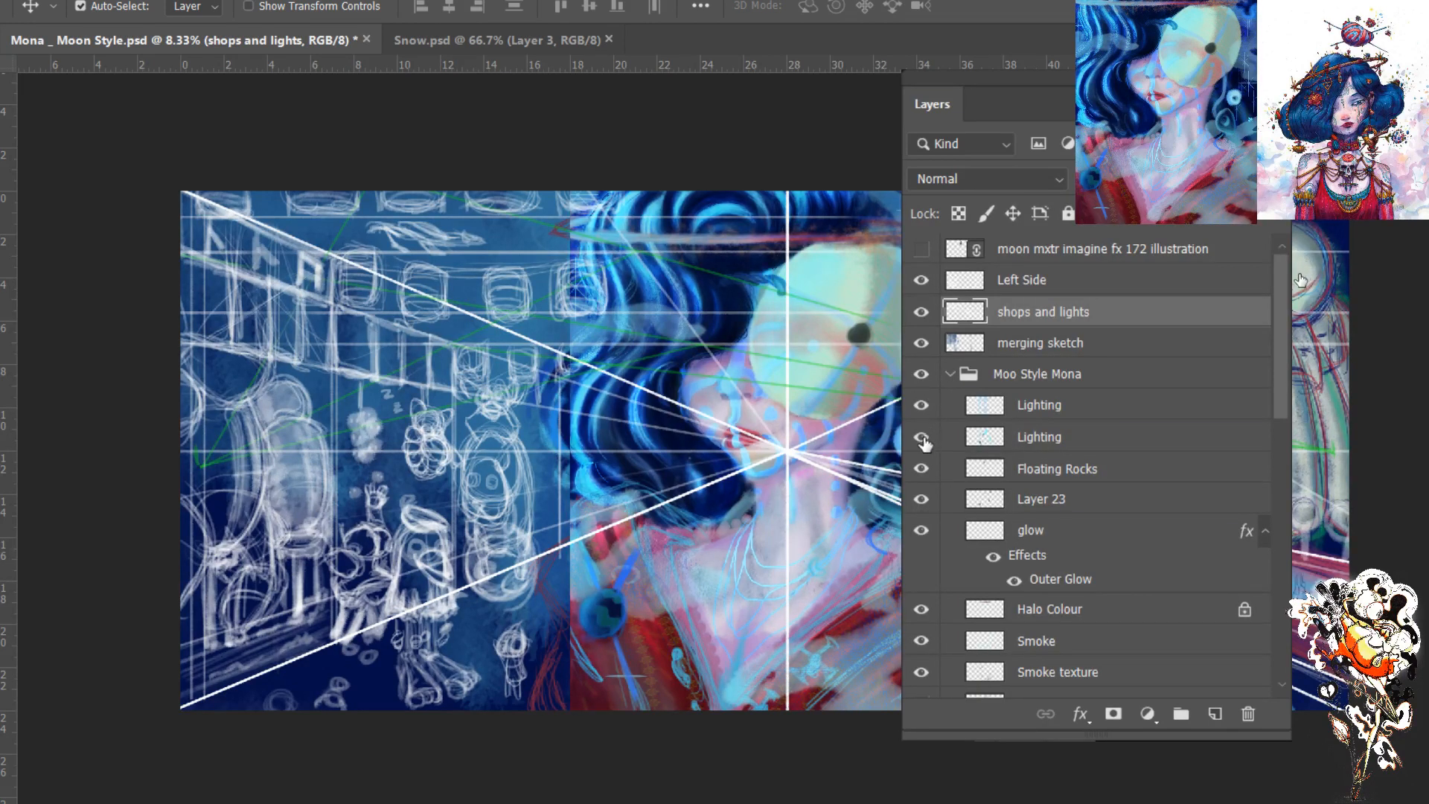
{"action": "left_click", "coordinate": [922, 438]}
{"action": "left_click", "coordinate": [922, 438]}
{"action": "left_click", "coordinate": [922, 469]}
{"action": "left_click", "coordinate": [922, 469]}
- Toggle Layer 23, glow and Halo Colour in the Moo Style Mona group for review, and collapse the group
{"action": "left_click", "coordinate": [921, 500]}
{"action": "left_click", "coordinate": [922, 499]}
{"action": "left_click", "coordinate": [922, 530]}
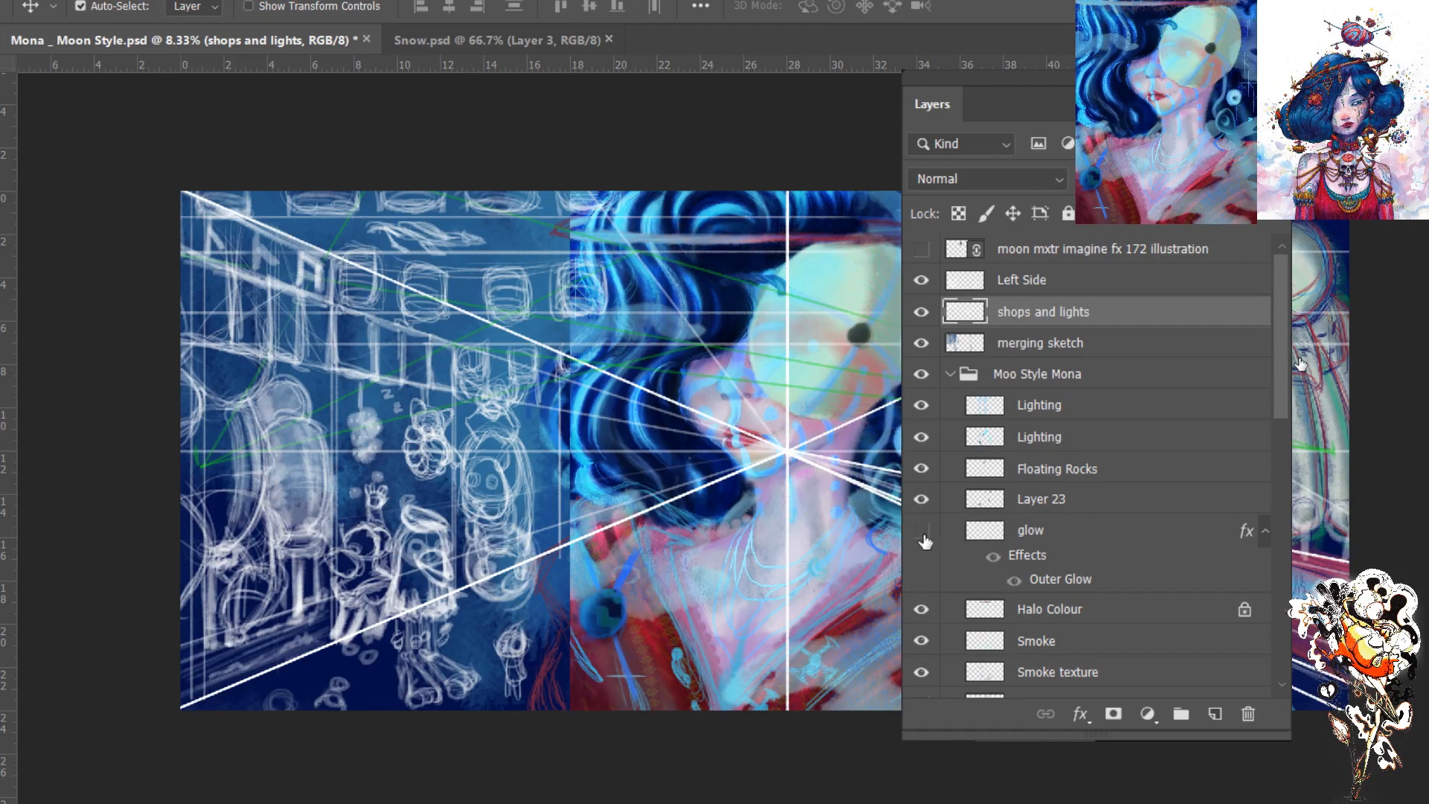
{"action": "left_click", "coordinate": [921, 530]}
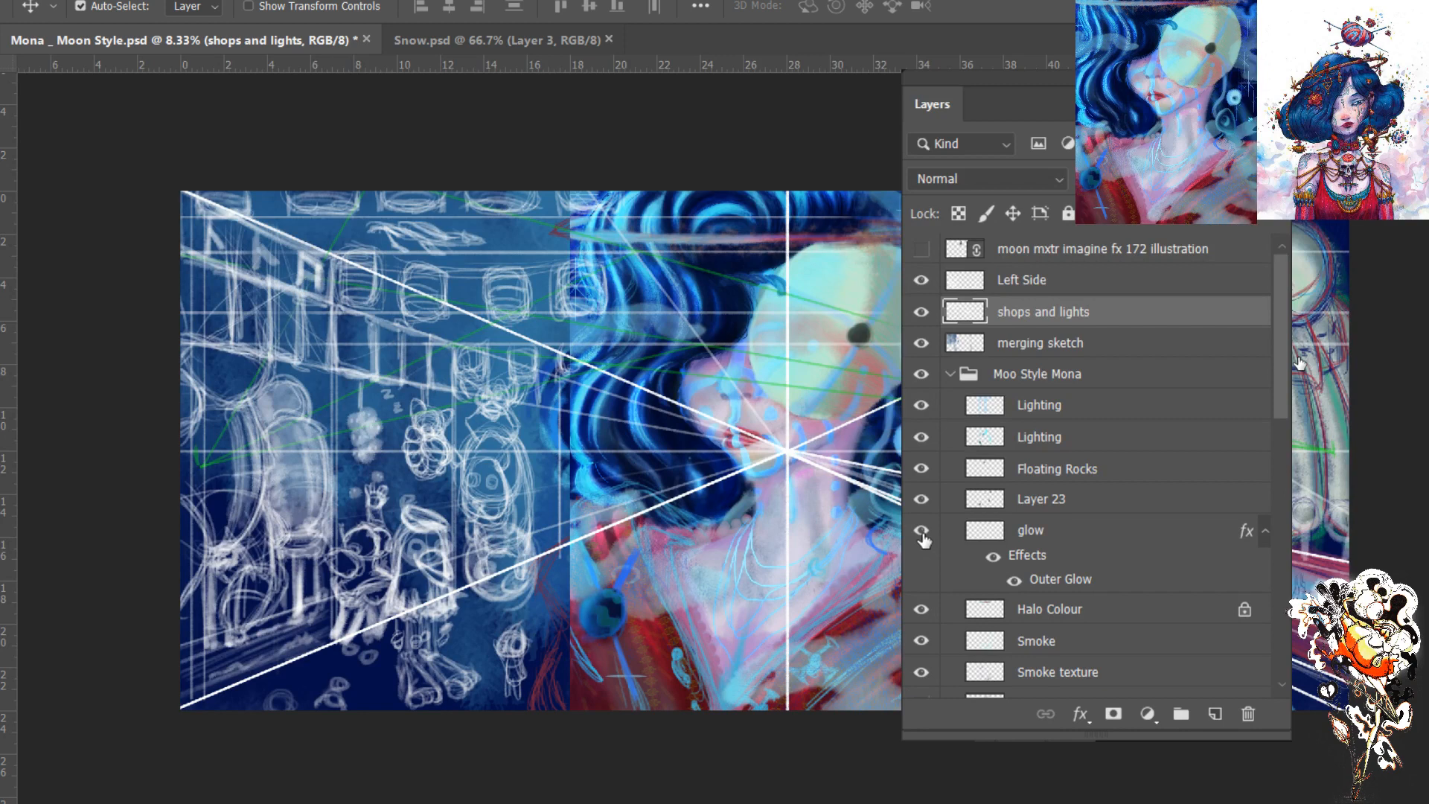
{"action": "left_click", "coordinate": [922, 611]}
{"action": "left_click", "coordinate": [921, 610]}
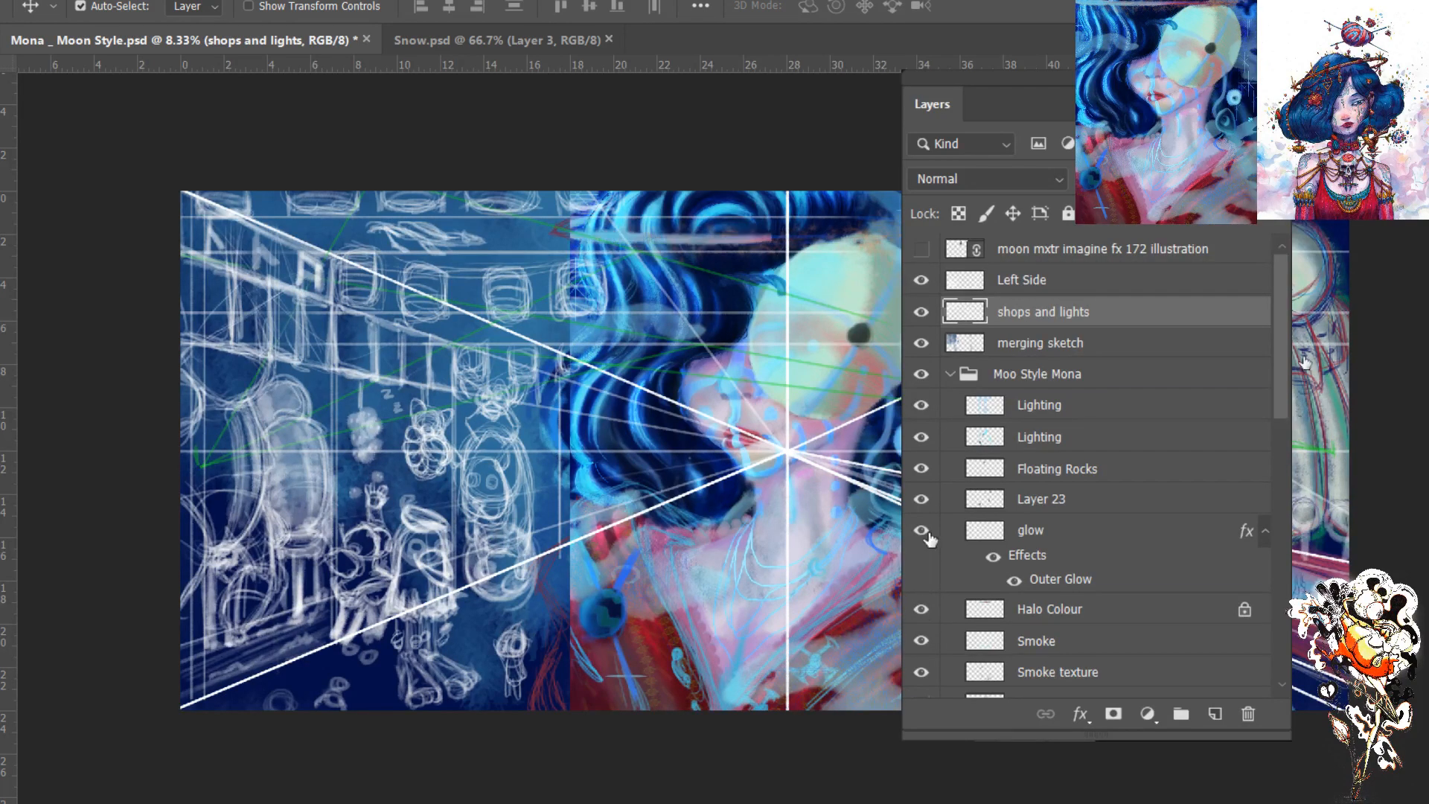
{"action": "left_click", "coordinate": [949, 374]}
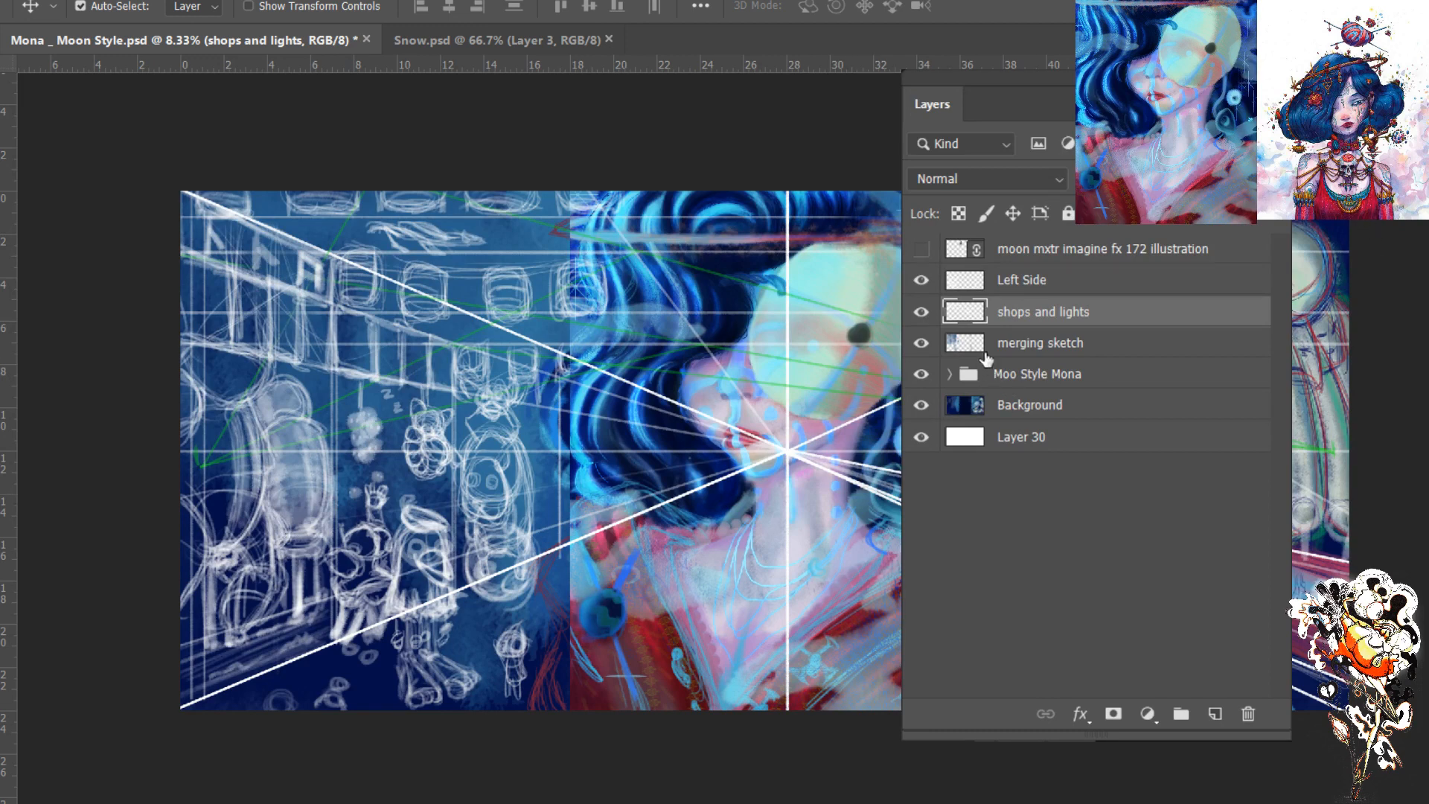
- Make the Left Side layer active with the Brush tool and clear the layer list off the canvas
{"action": "left_click", "coordinate": [985, 286]}
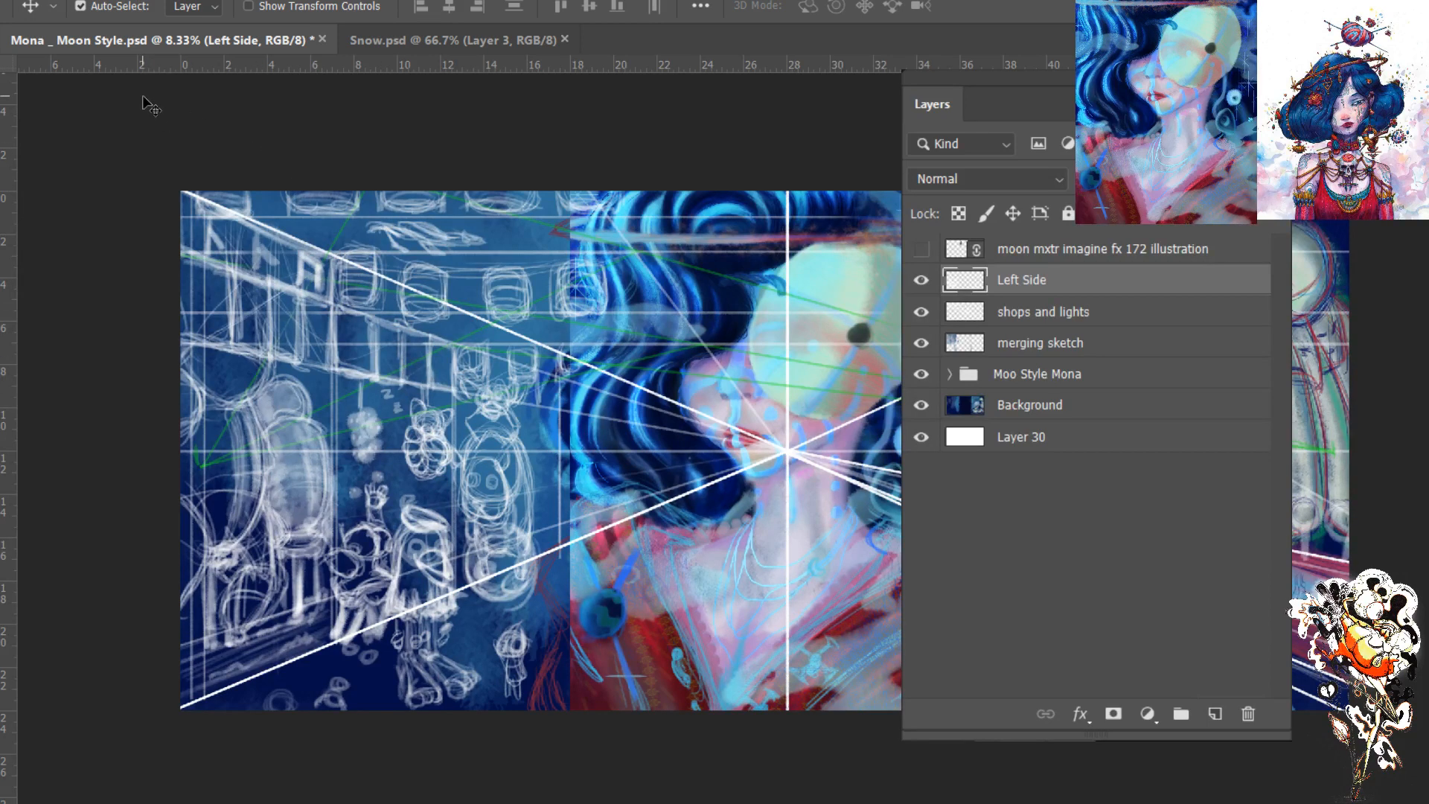
{"action": "key", "text": "b"}
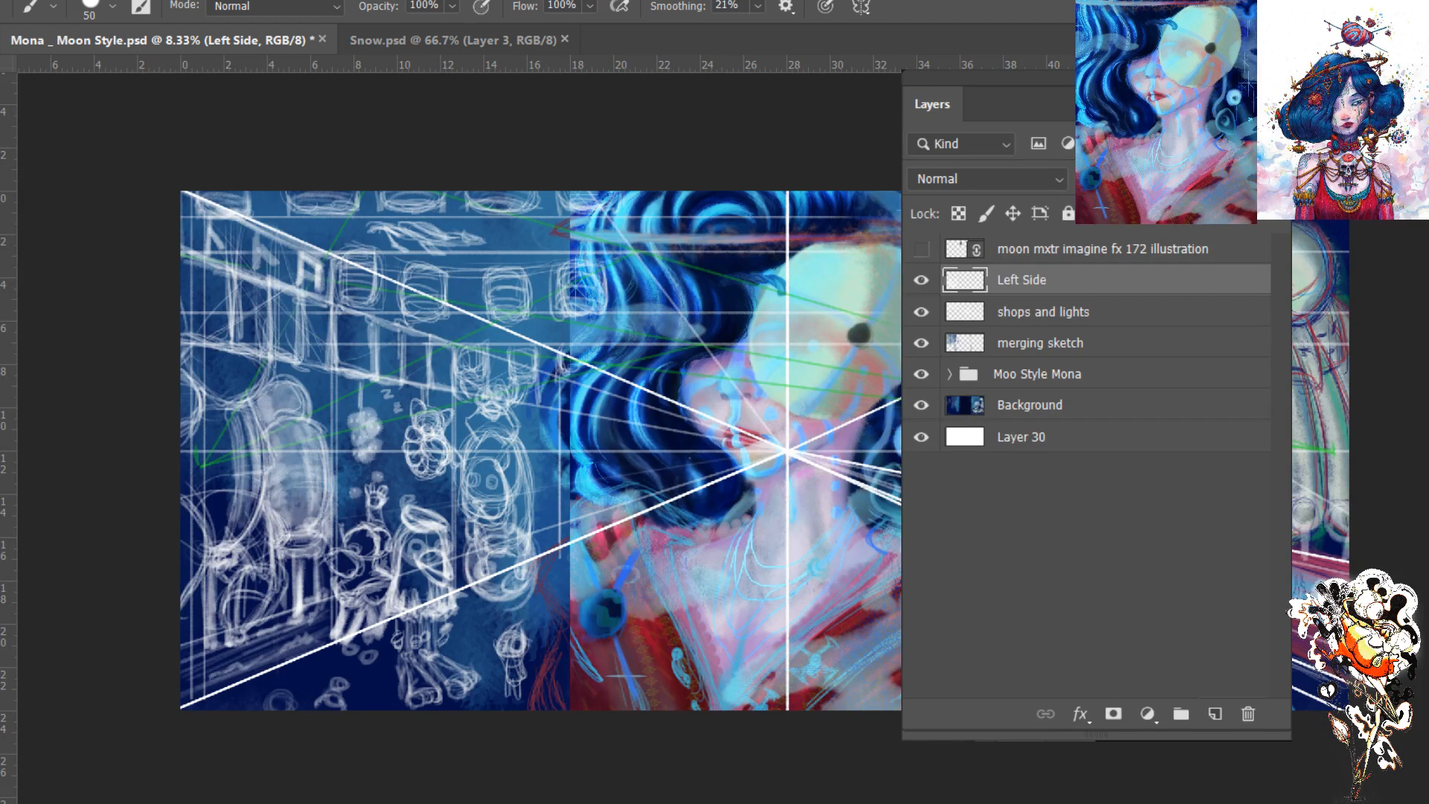
{"action": "key", "text": "alt+Tab"}
{"action": "key", "text": "alt+Tab"}
{"action": "key", "text": "F7"}
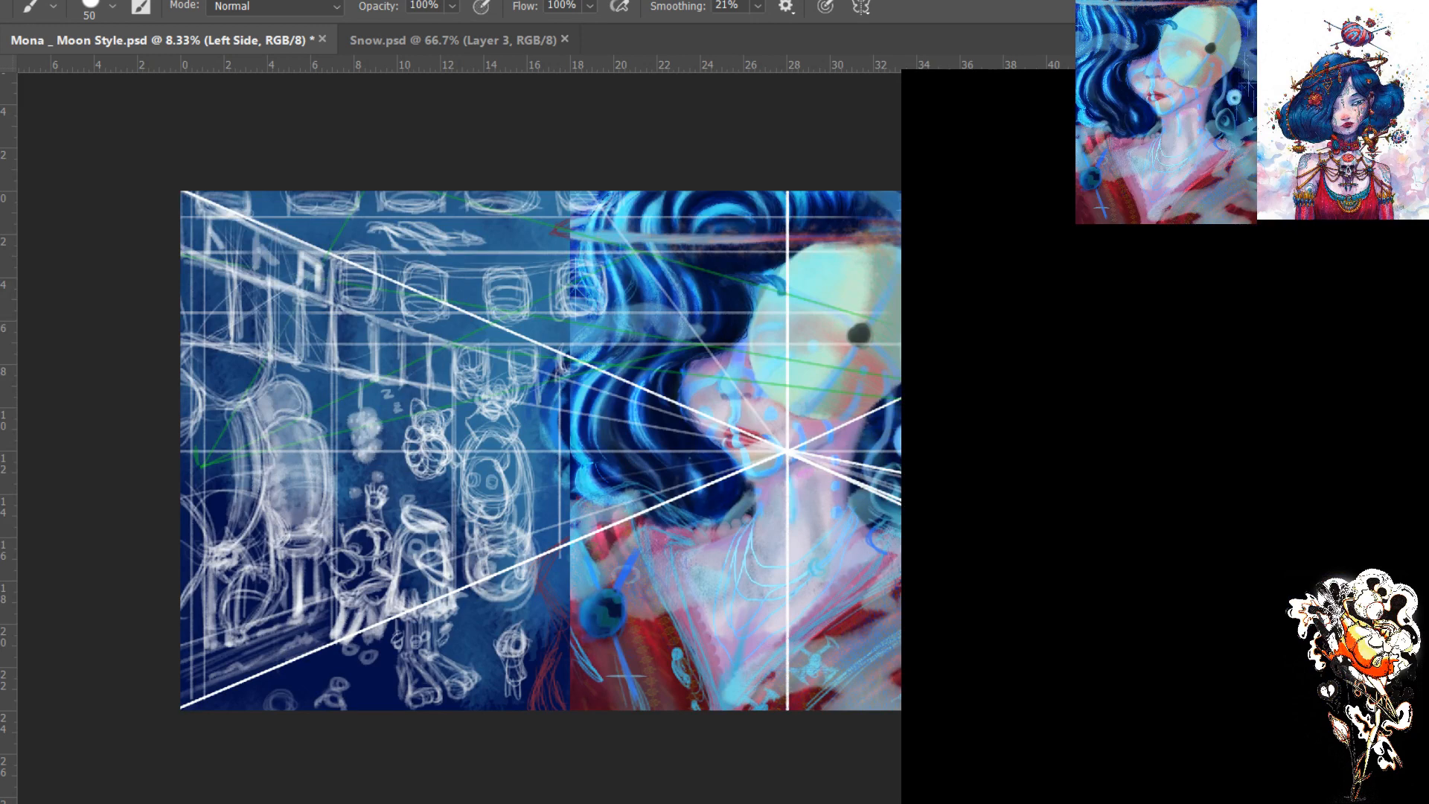
{"action": "key", "text": "F7"}
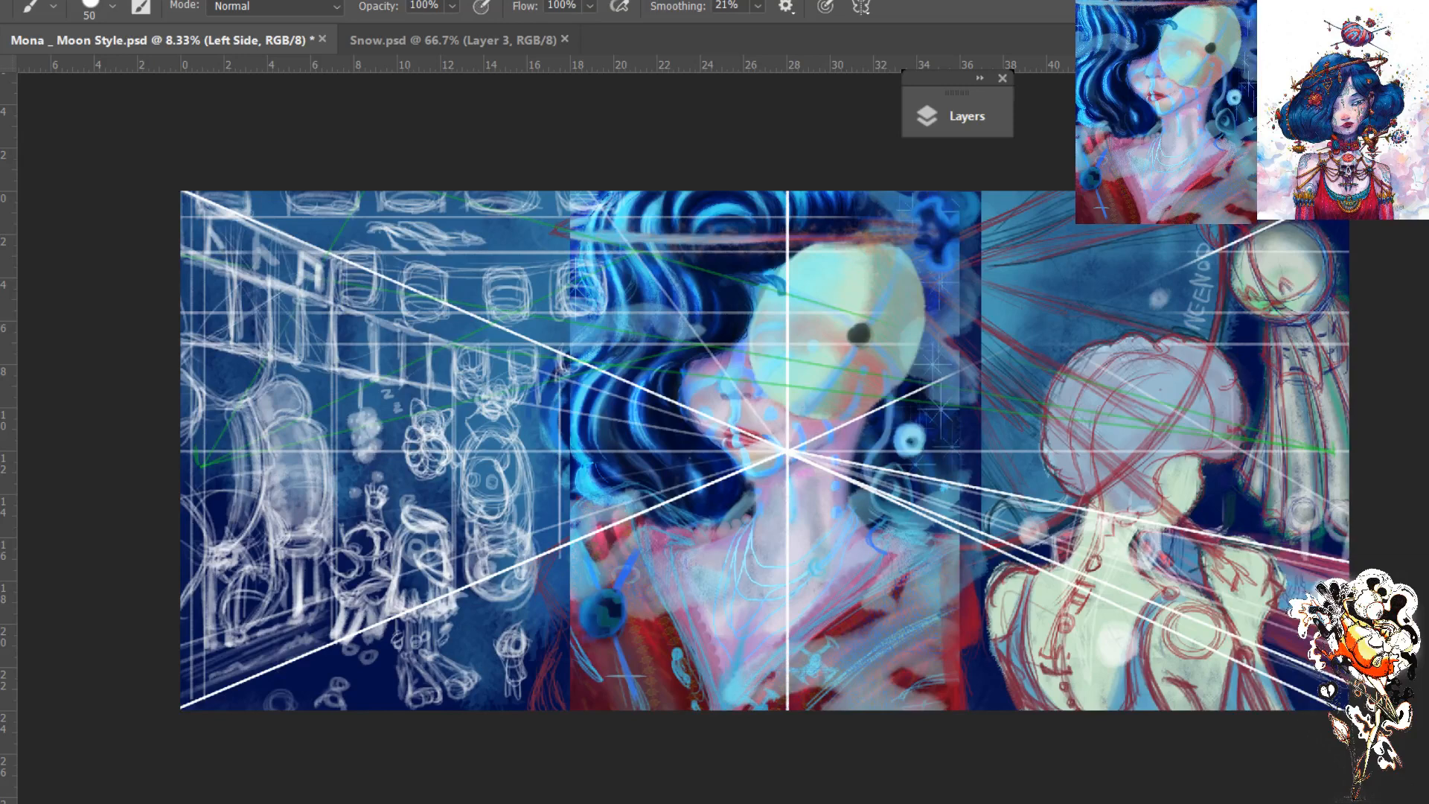
{"action": "key", "text": "F7"}
- Switch to lecturer.ai in Illustrator and inspect the character's two notched black eye shapes up close
{"action": "key", "text": "alt+Tab"}
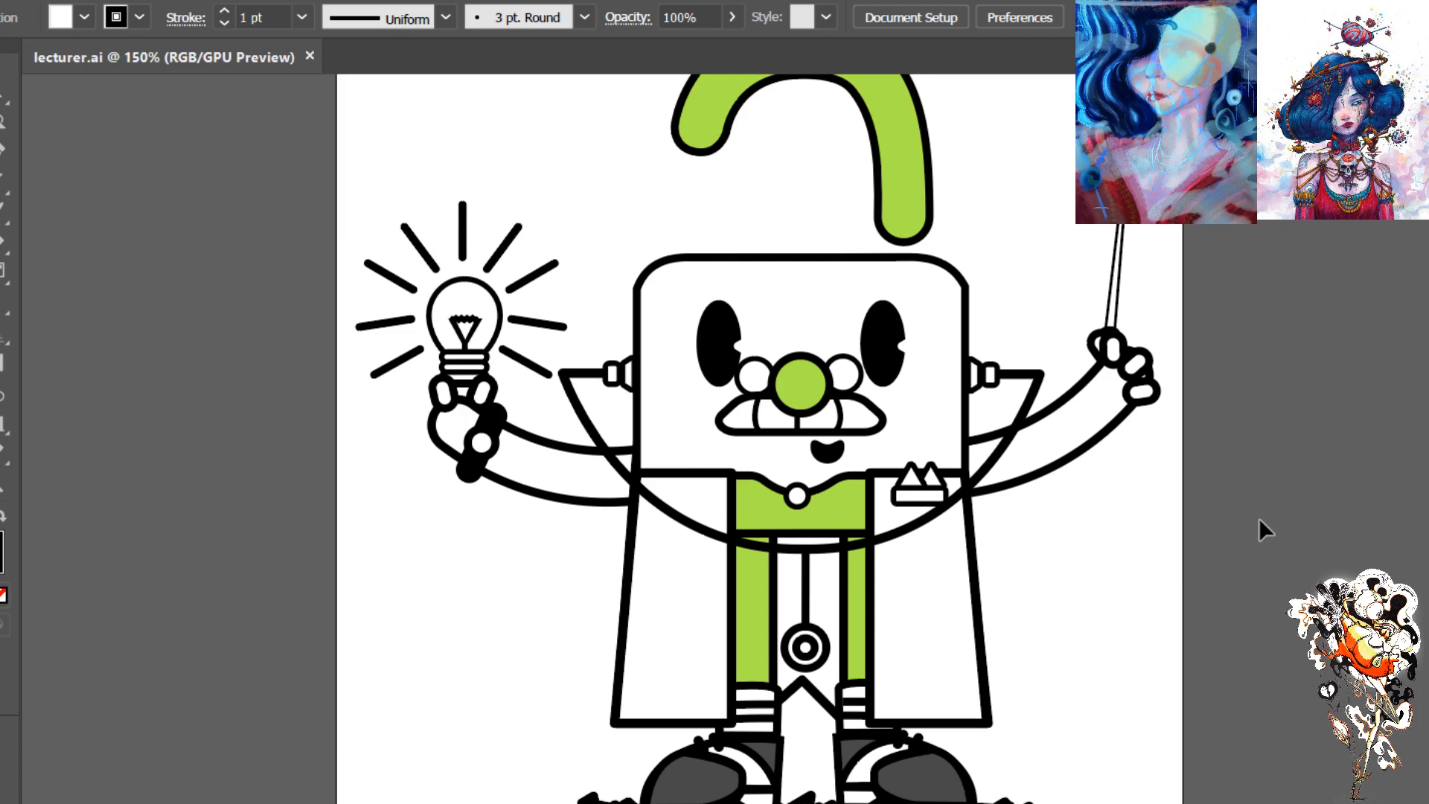
{"action": "scroll", "coordinate": [1258, 514], "scroll_direction": "up", "scroll_amount": 2}
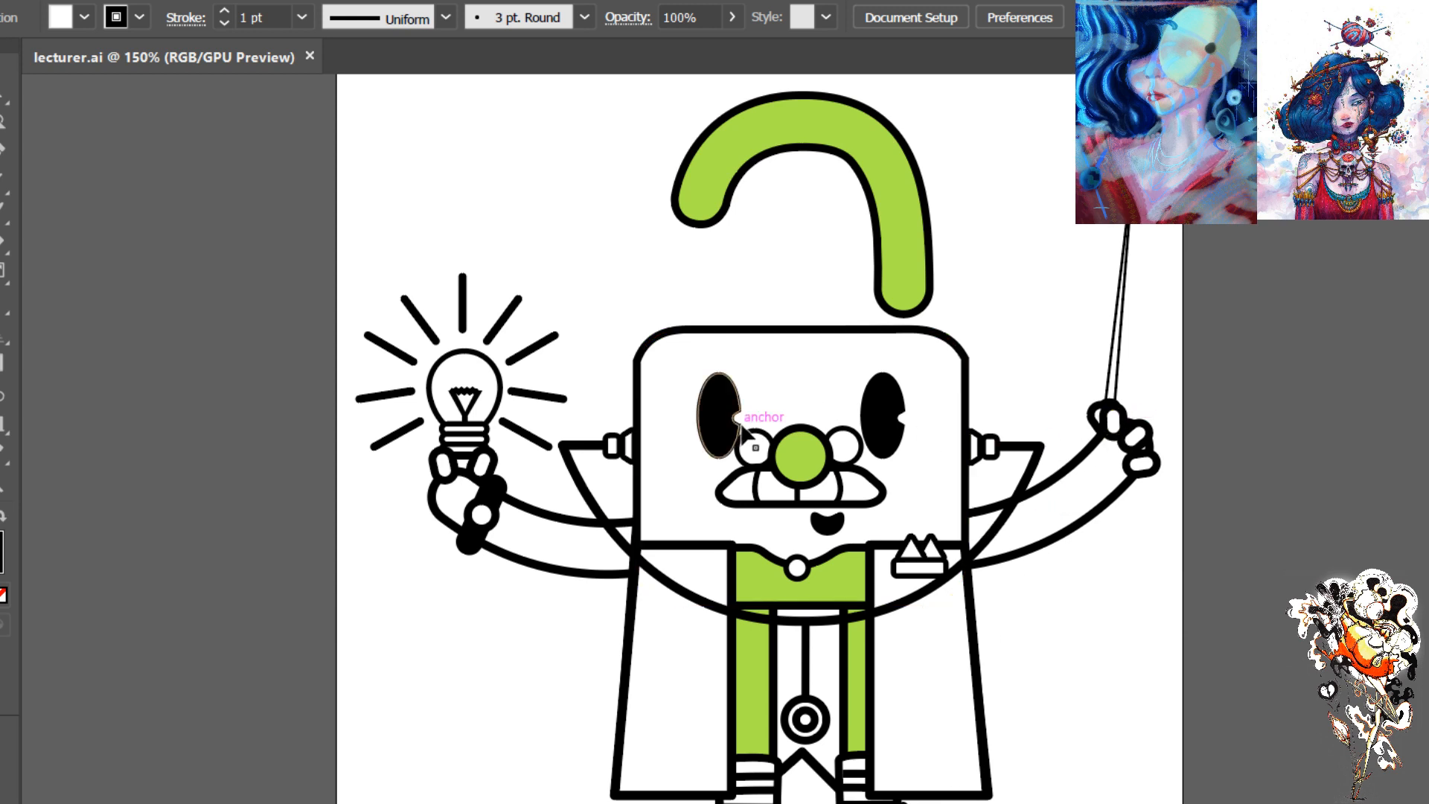
{"action": "key", "text": "a"}
{"action": "key", "text": "ctrl+plus"}
{"action": "key", "text": "v"}
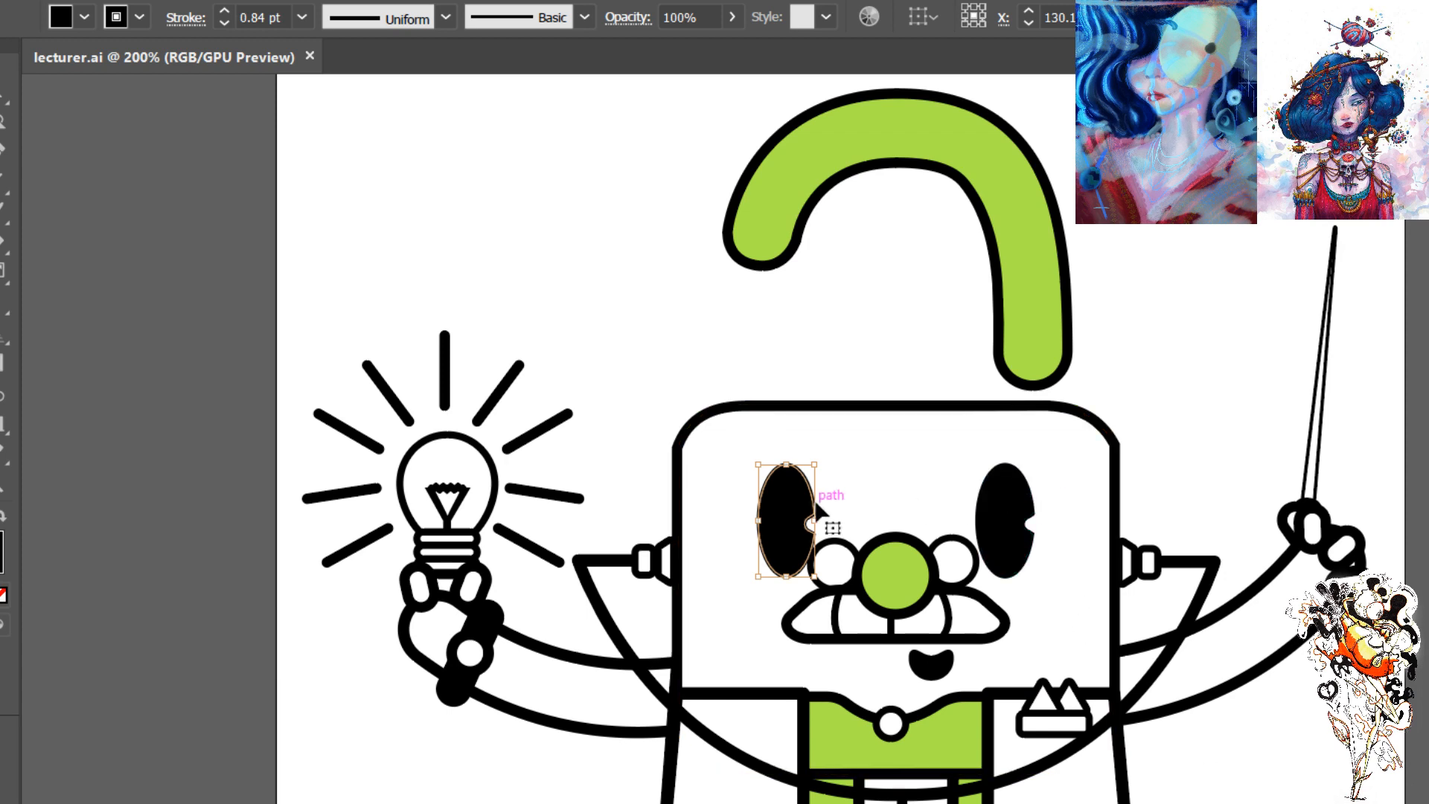
{"action": "left_click", "coordinate": [1012, 547]}
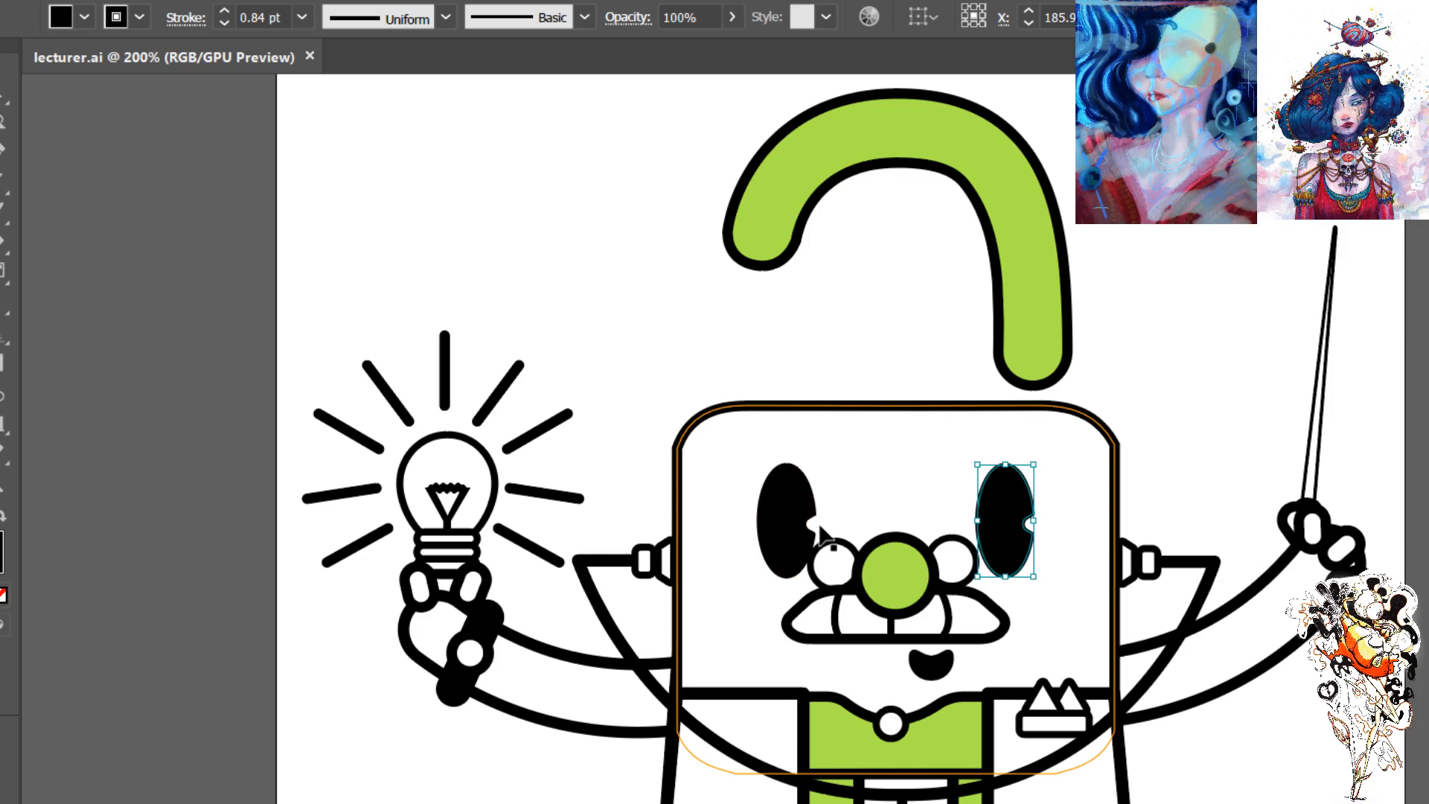
{"action": "left_click", "coordinate": [1332, 759]}
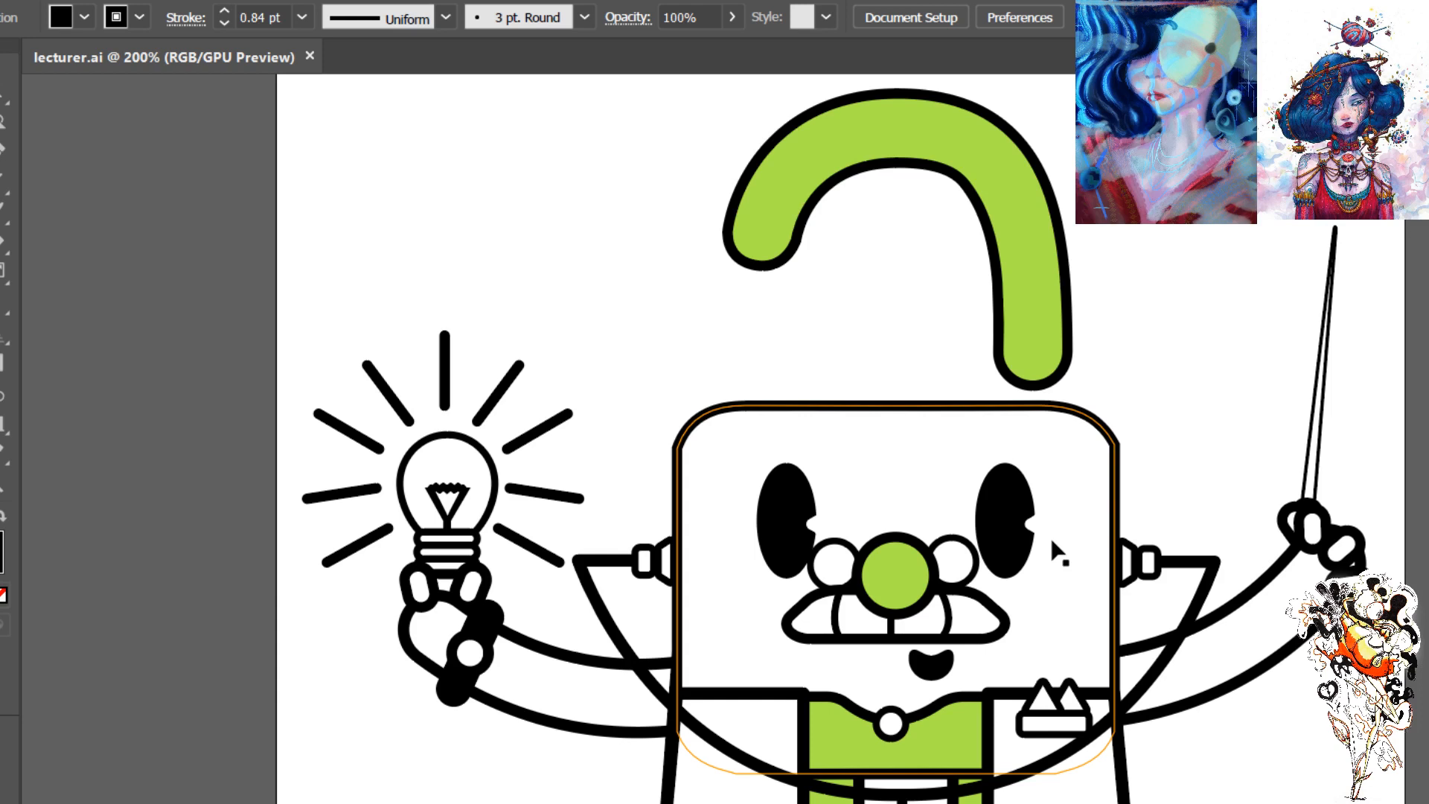
- Paste the copied Astro Boy close-up into lecturer.ai as an eye style reference
{"action": "scroll", "coordinate": [1056, 551], "scroll_direction": "down", "scroll_amount": 1}
{"action": "scroll", "coordinate": [1055, 552], "scroll_direction": "down", "scroll_amount": 1}
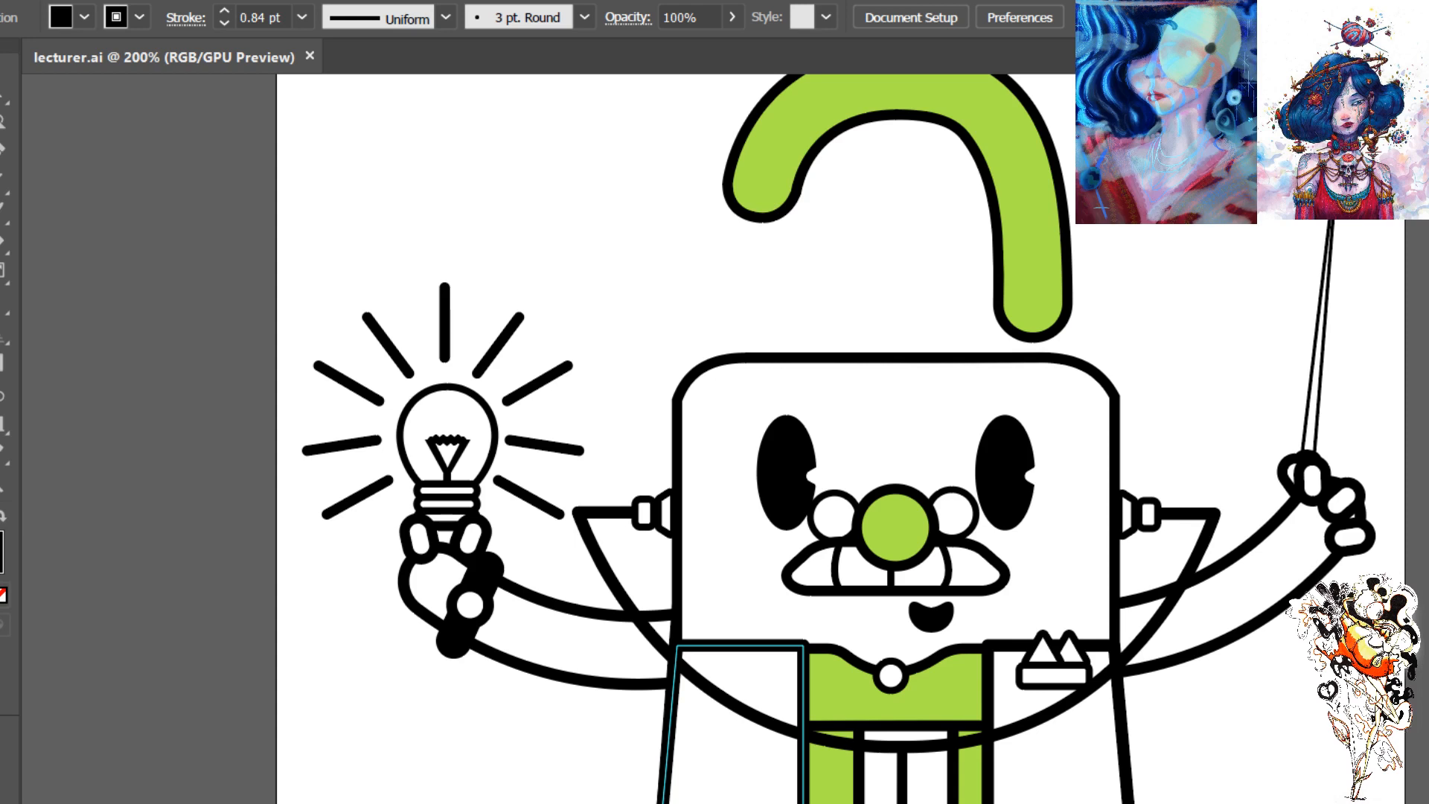
{"action": "left_click", "coordinate": [654, 750]}
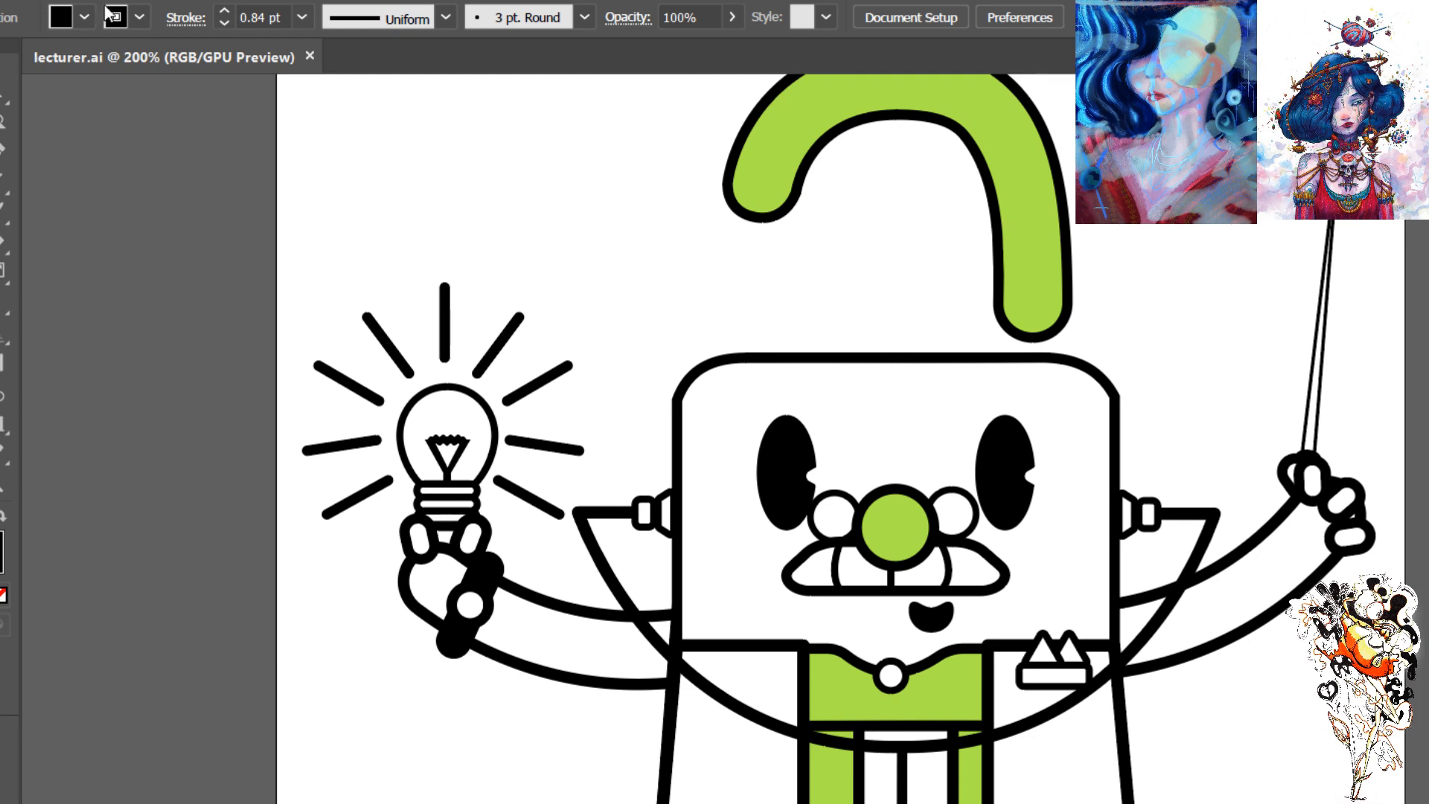
{"action": "key", "text": "ctrl+v"}
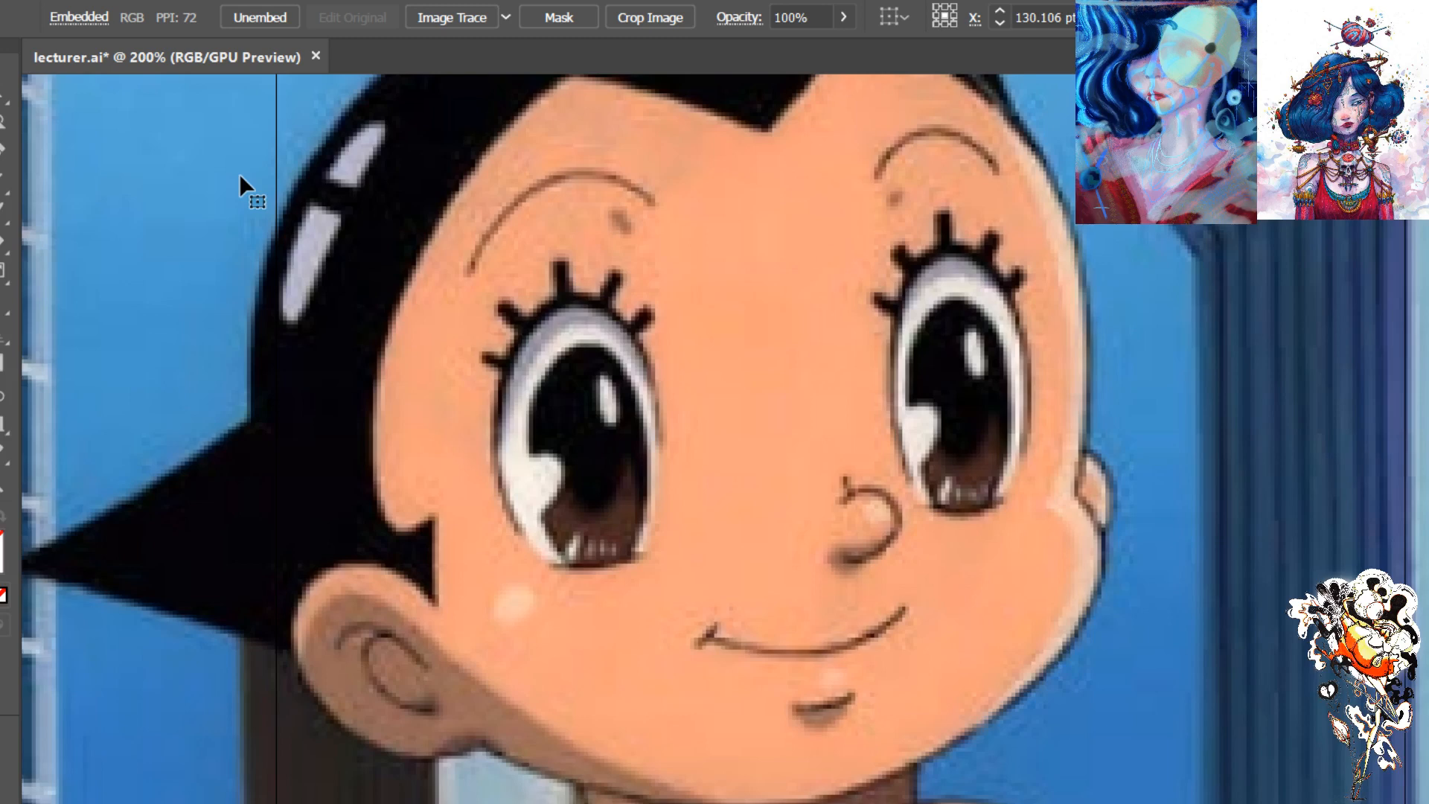
- Review the whole Astro Boy reference image around the eyes and delete it from lecturer.ai
{"action": "key", "text": "ctrl+minus"}
{"action": "key", "text": "ctrl+minus"}
{"action": "key", "text": "ctrl+minus"}
{"action": "key", "text": "ctrl+plus"}
{"action": "key", "text": "ctrl+minus"}
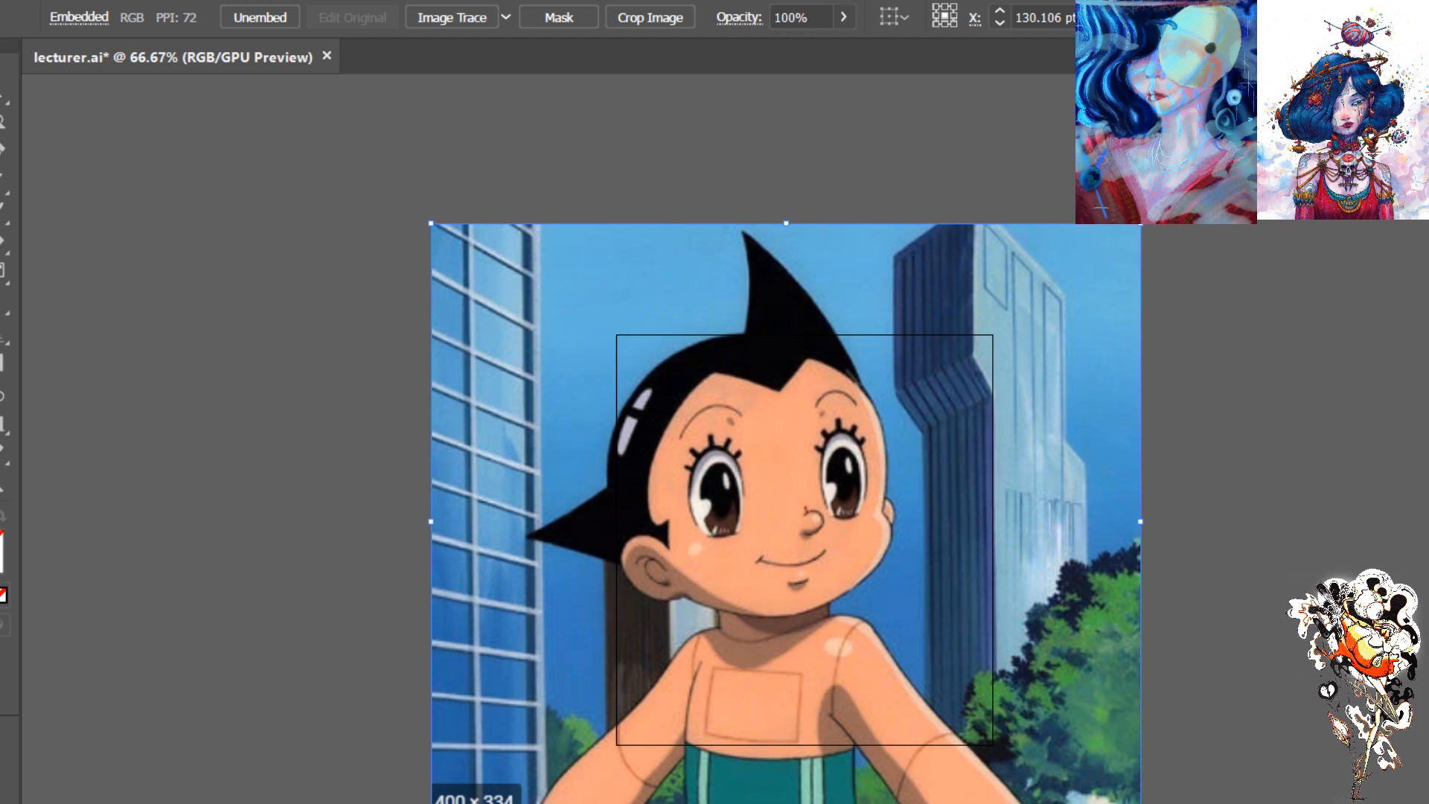
{"action": "key", "text": "Delete"}
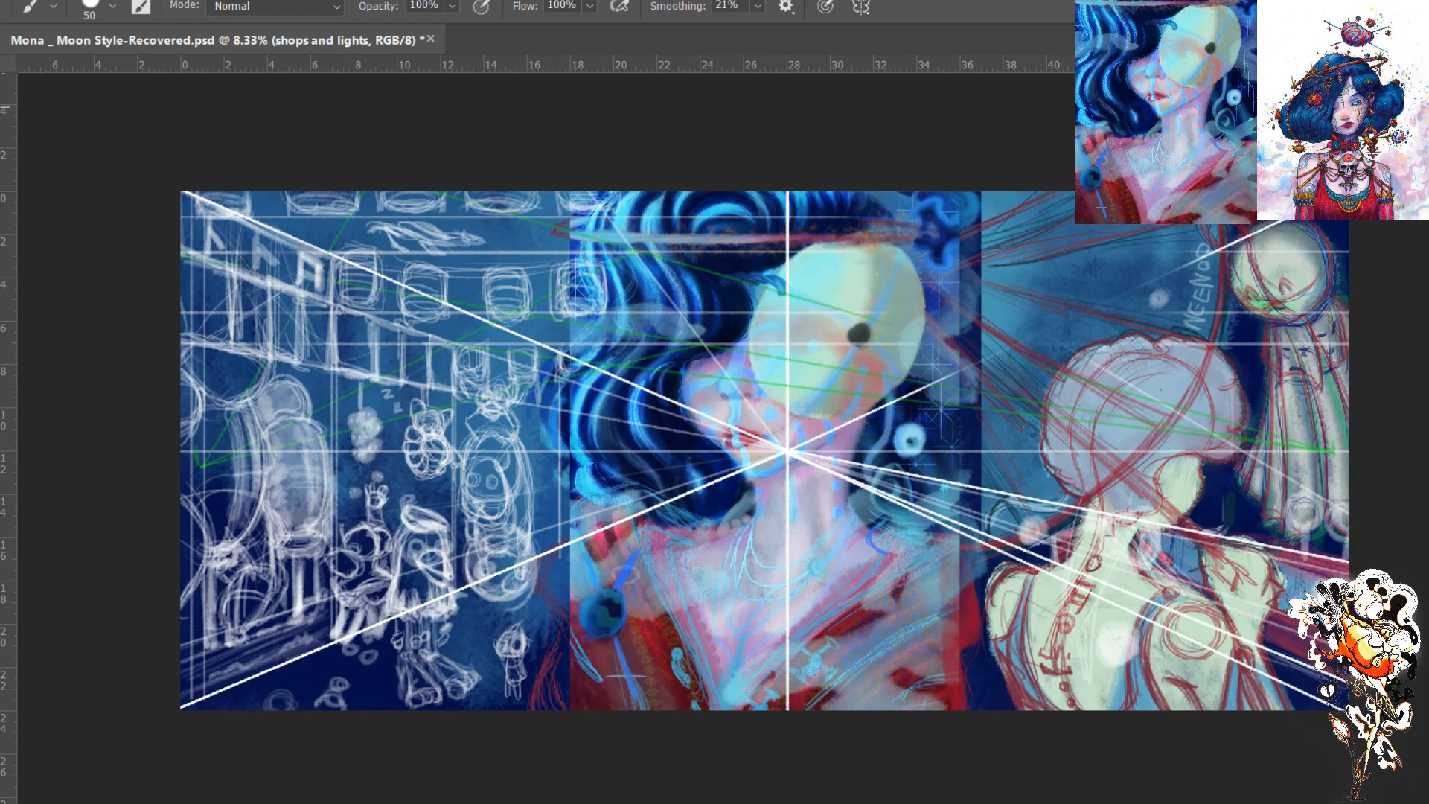
- Return to the Mona Moon Style panorama in Photoshop and examine the central woman and the converging perspective lines up close
{"action": "key", "text": "ctrl+plus"}
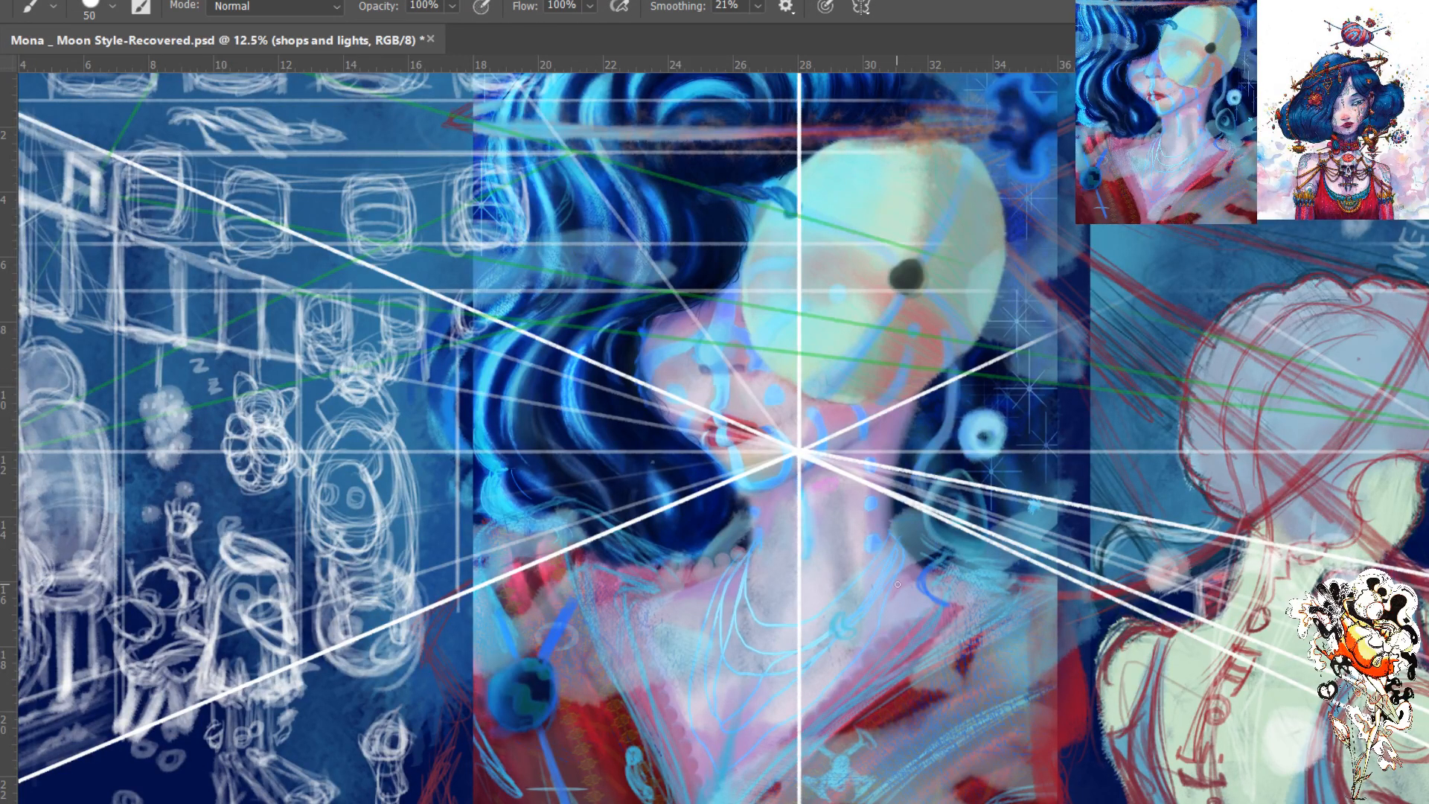
{"action": "key", "text": "ctrl+plus"}
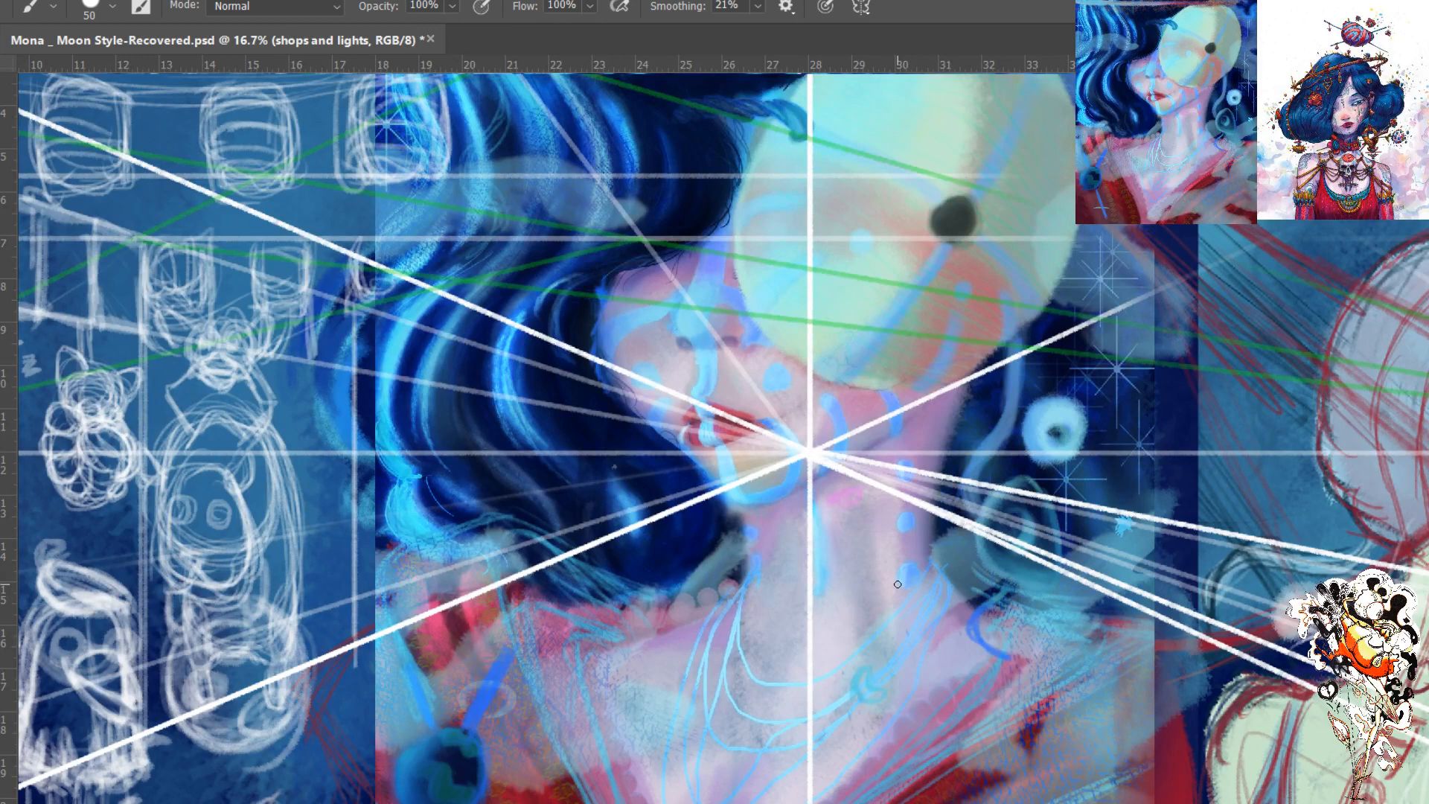
{"action": "key", "text": "ctrl+minus"}
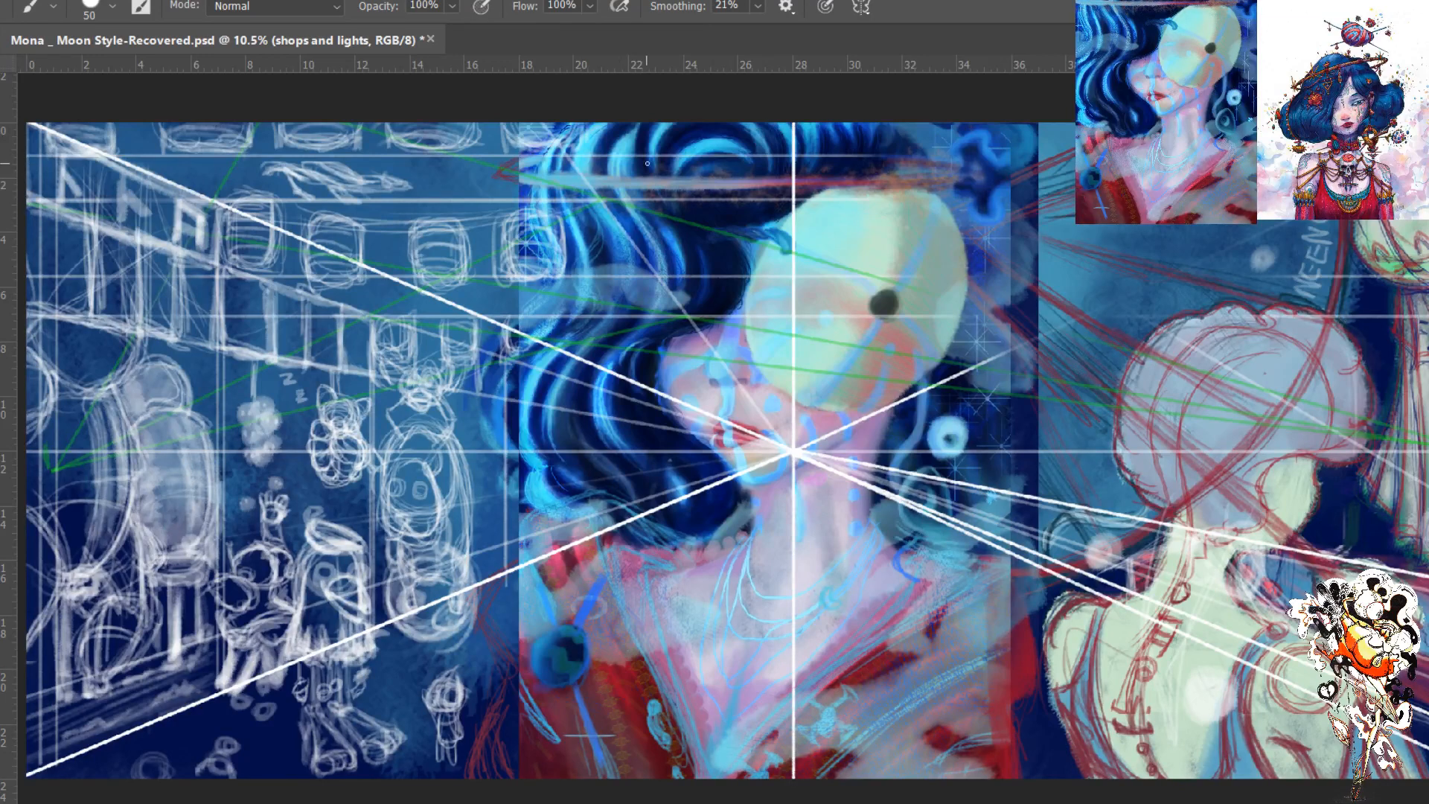
{"action": "scroll", "coordinate": [757, 457], "scroll_direction": "up", "scroll_amount": 1}
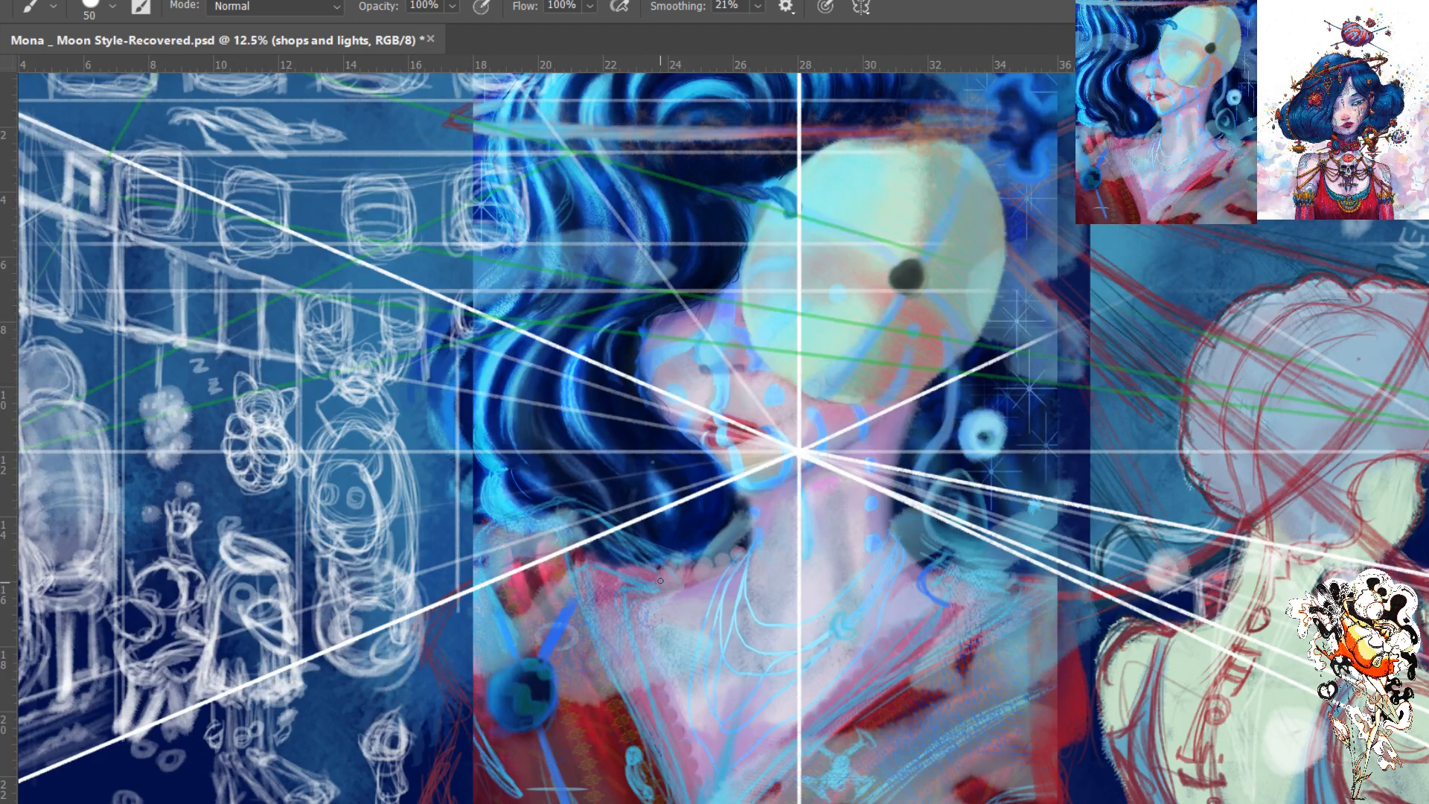
- Select the shops and lights layer and add a new layer for blocking in the street sketch's characters
{"action": "key", "text": "ctrl+minus"}
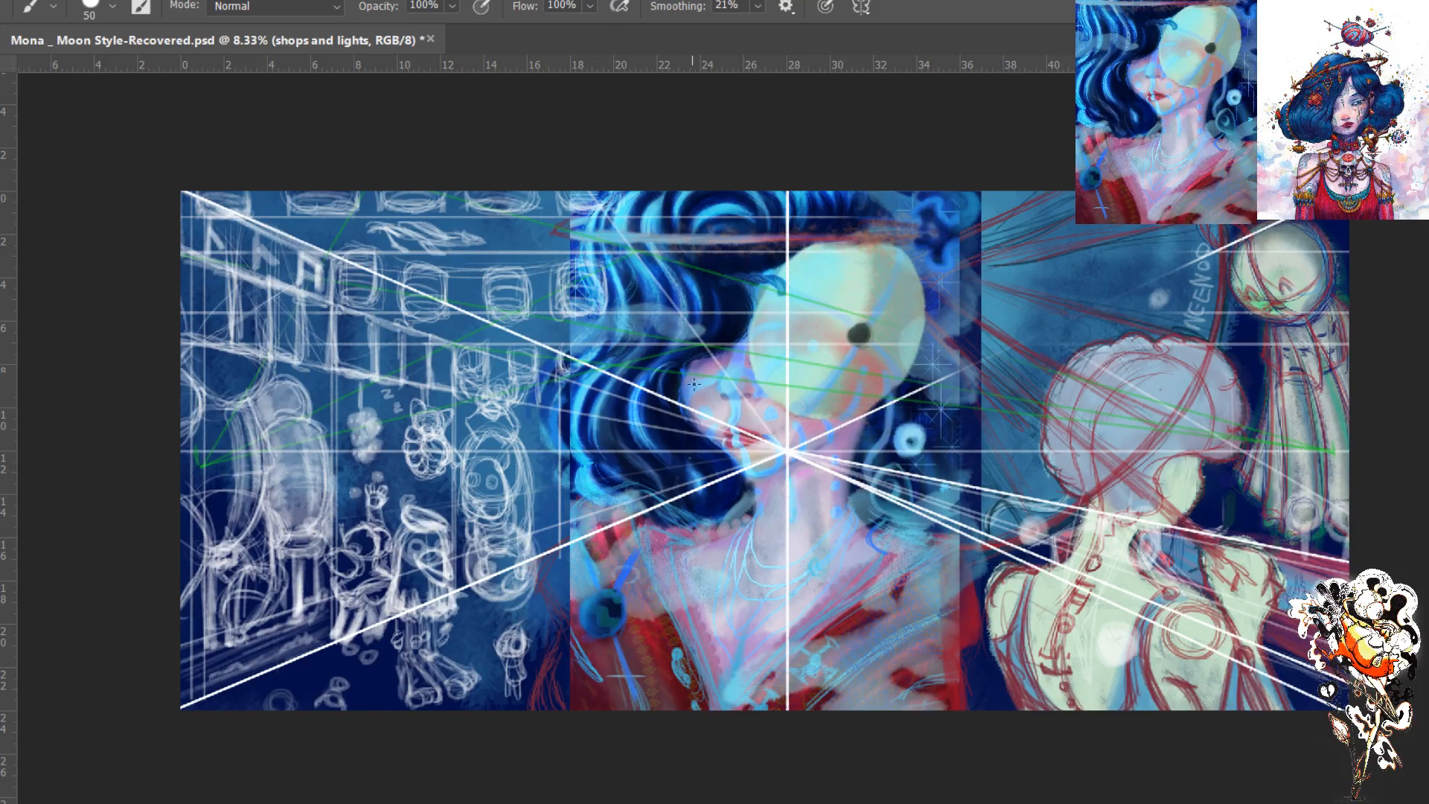
{"action": "left_click", "coordinate": [1139, 285]}
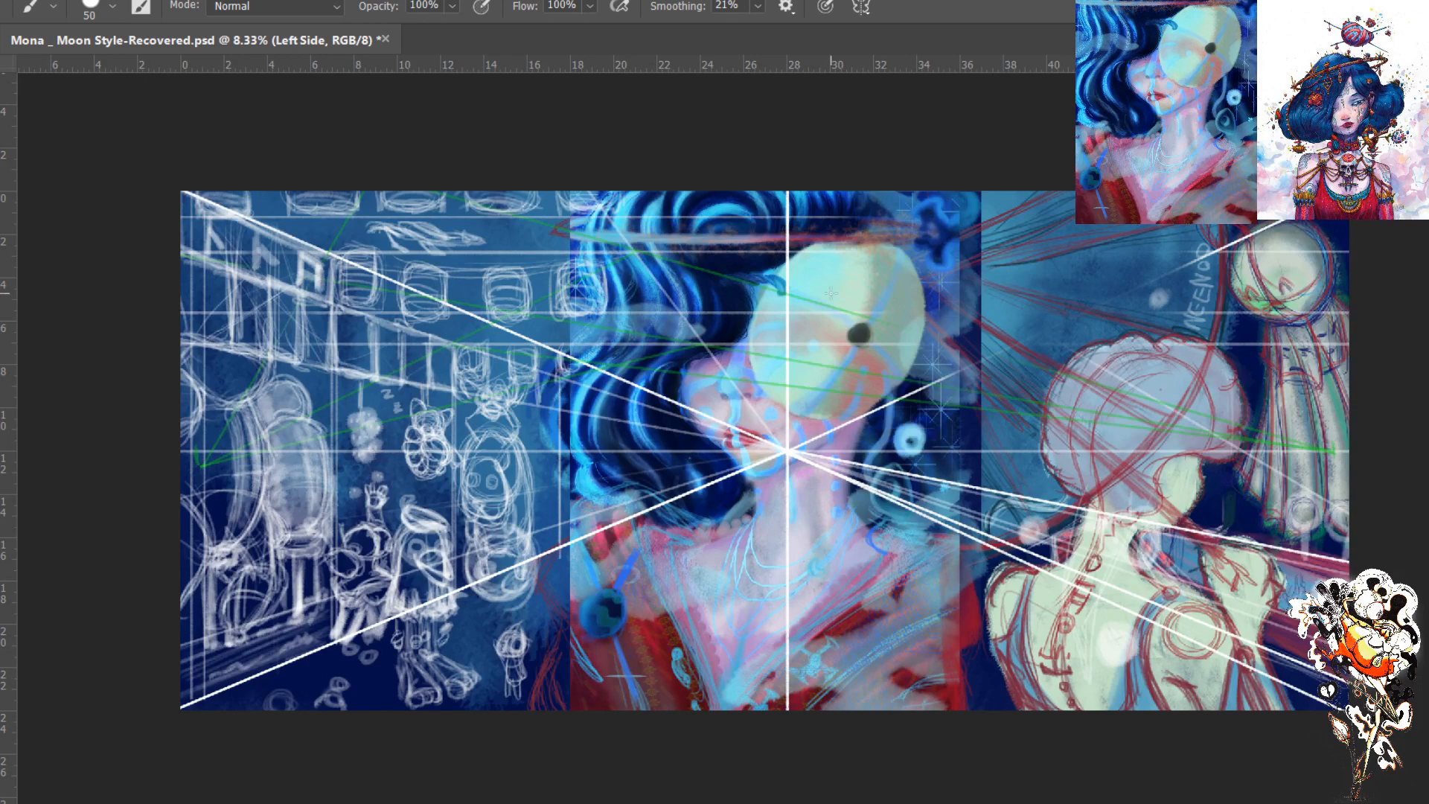
{"action": "key", "text": "ctrl+plus"}
{"action": "left_click_drag", "start_coordinate": [388, 418], "coordinate": [544, 307]}
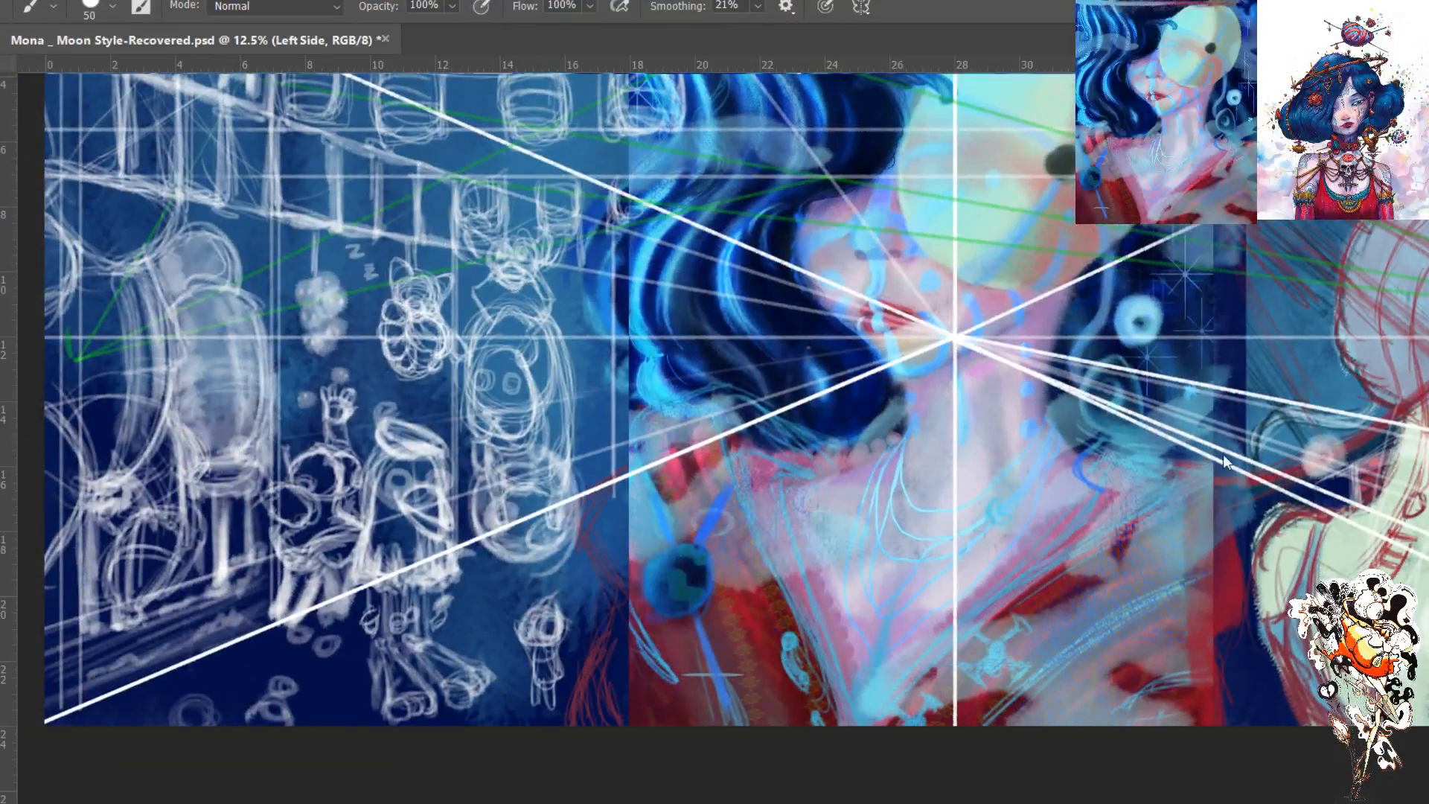
{"action": "left_click", "coordinate": [1273, 348]}
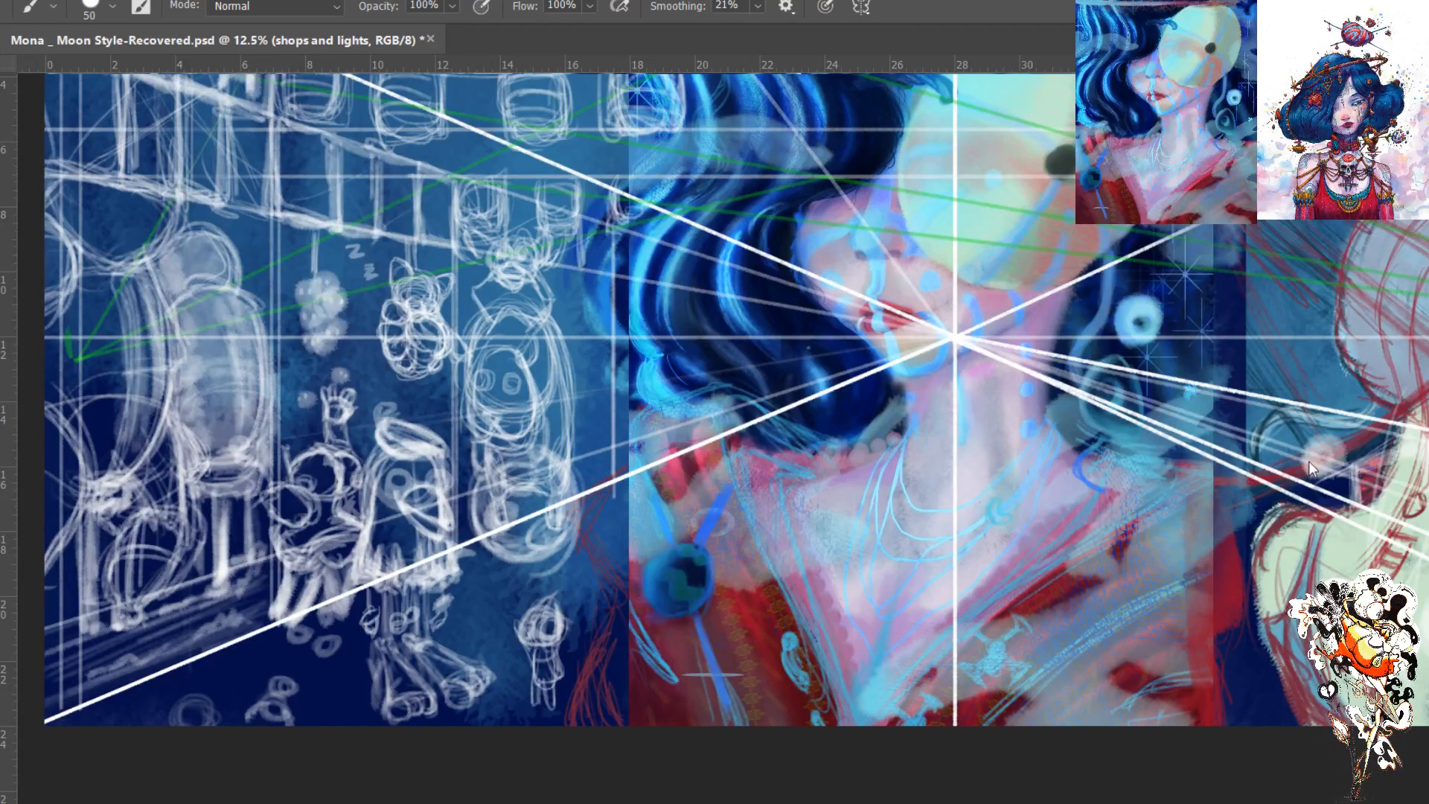
{"action": "left_click", "coordinate": [1276, 342]}
{"action": "left_click", "coordinate": [1276, 342]}
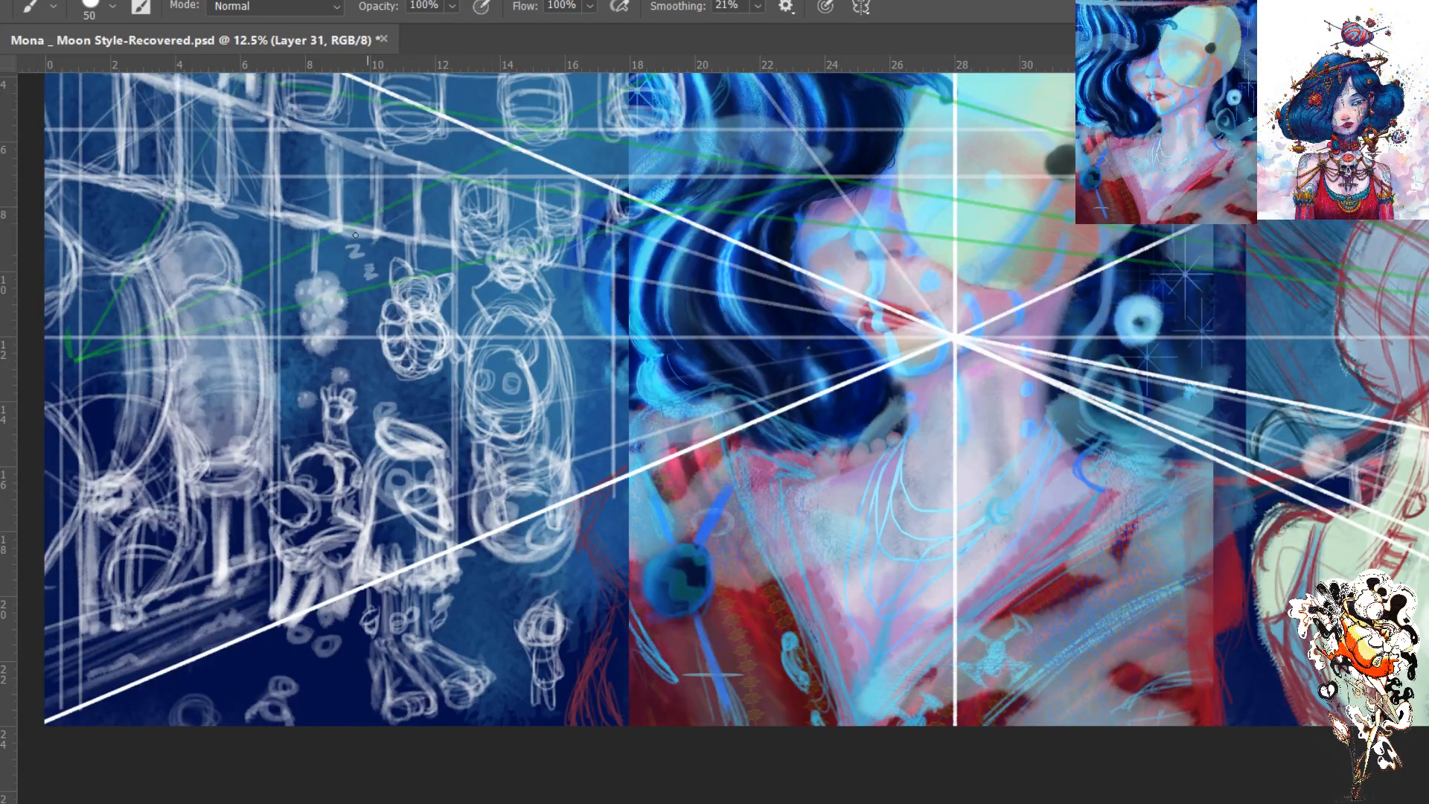
- Set the Brush colour to a pale grey-green for the character silhouettes
{"action": "key", "text": "i"}
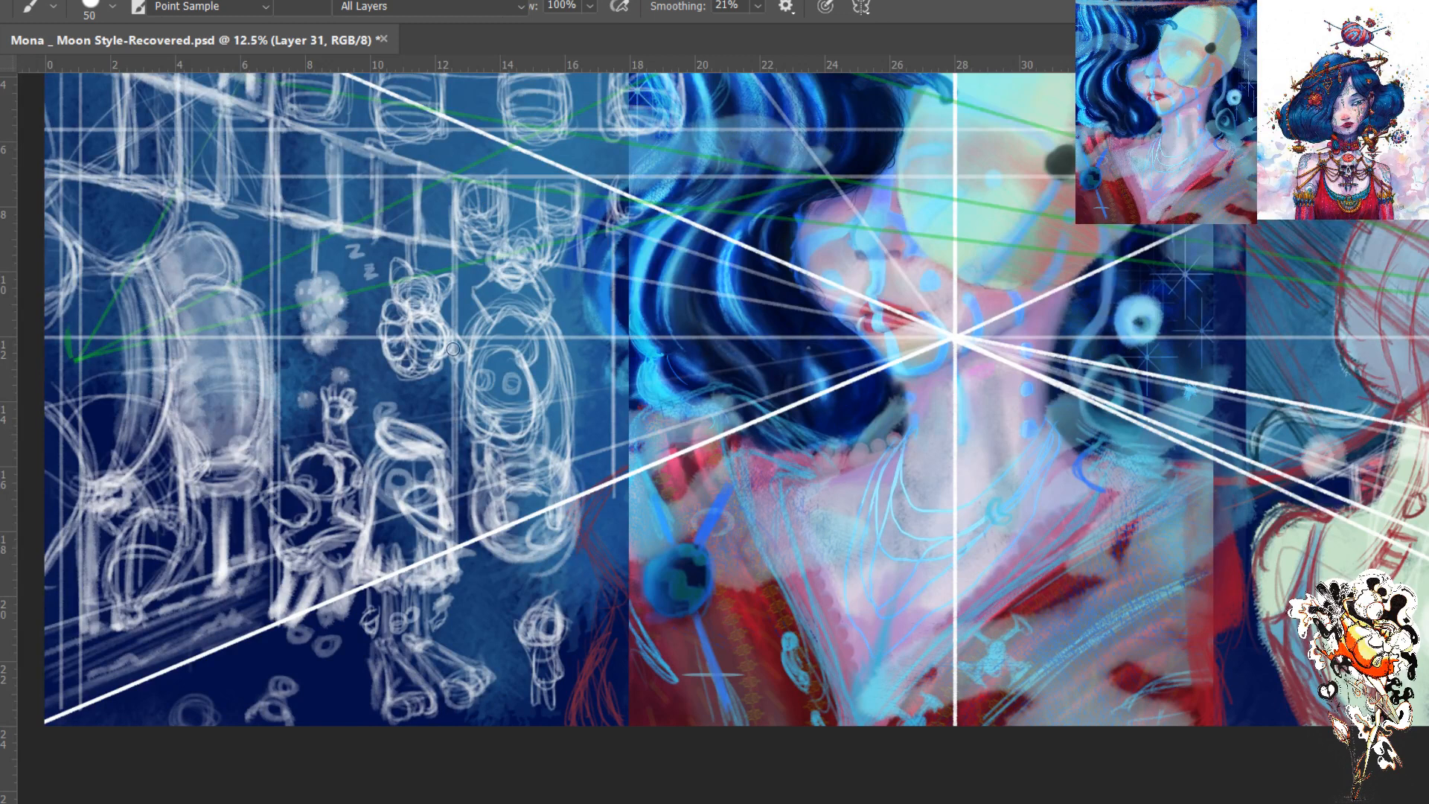
{"action": "key", "text": "b"}
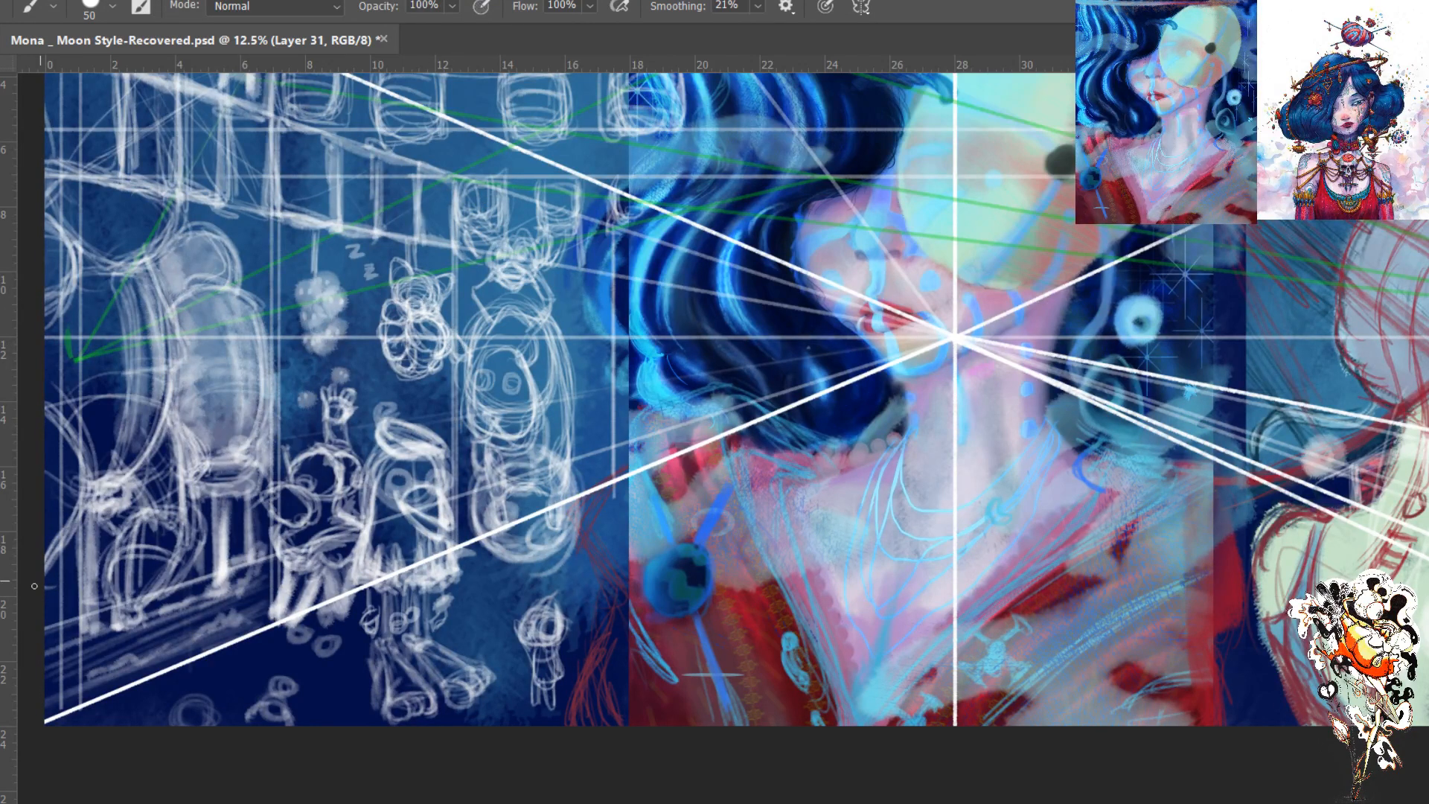
{"action": "key", "text": "i"}
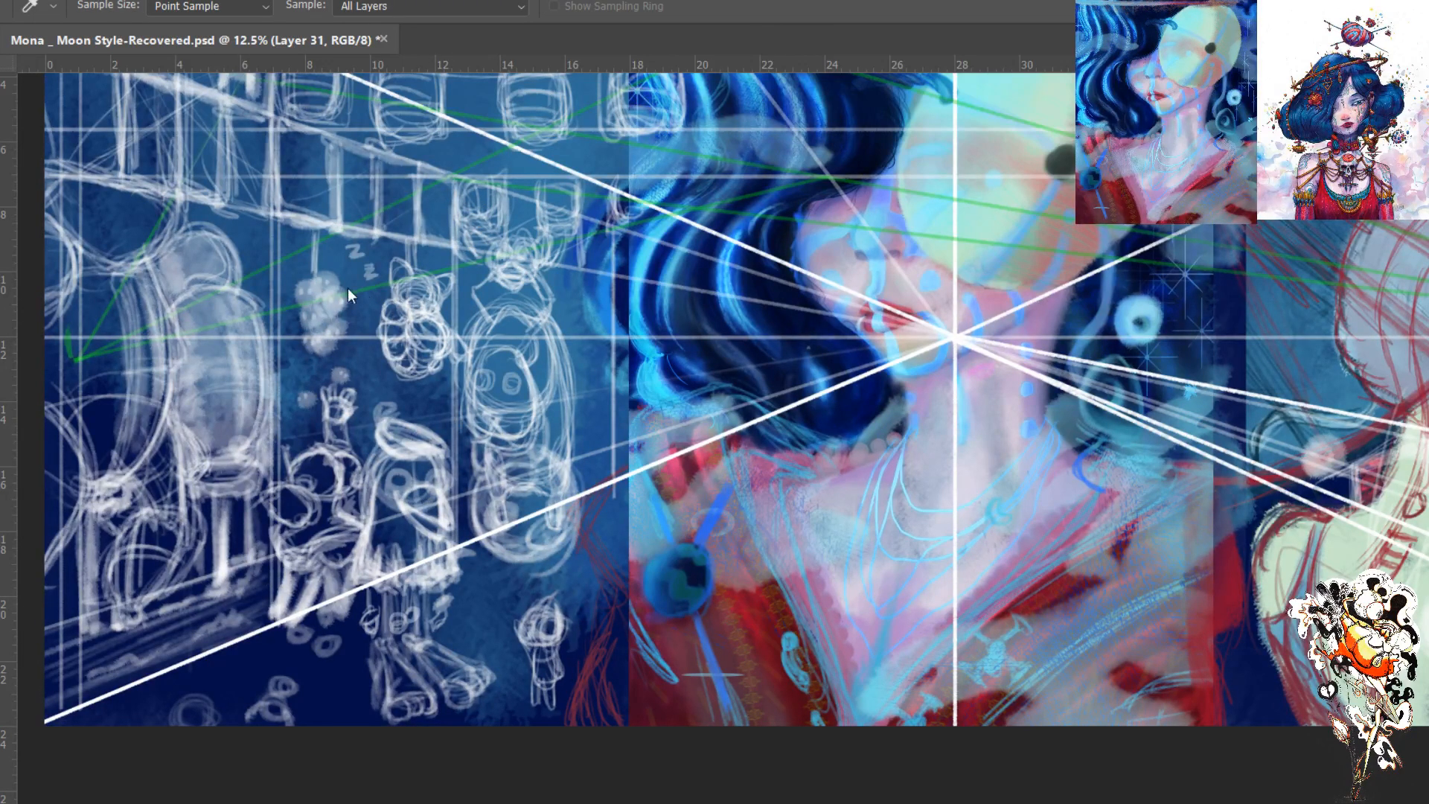
{"action": "key", "text": "b"}
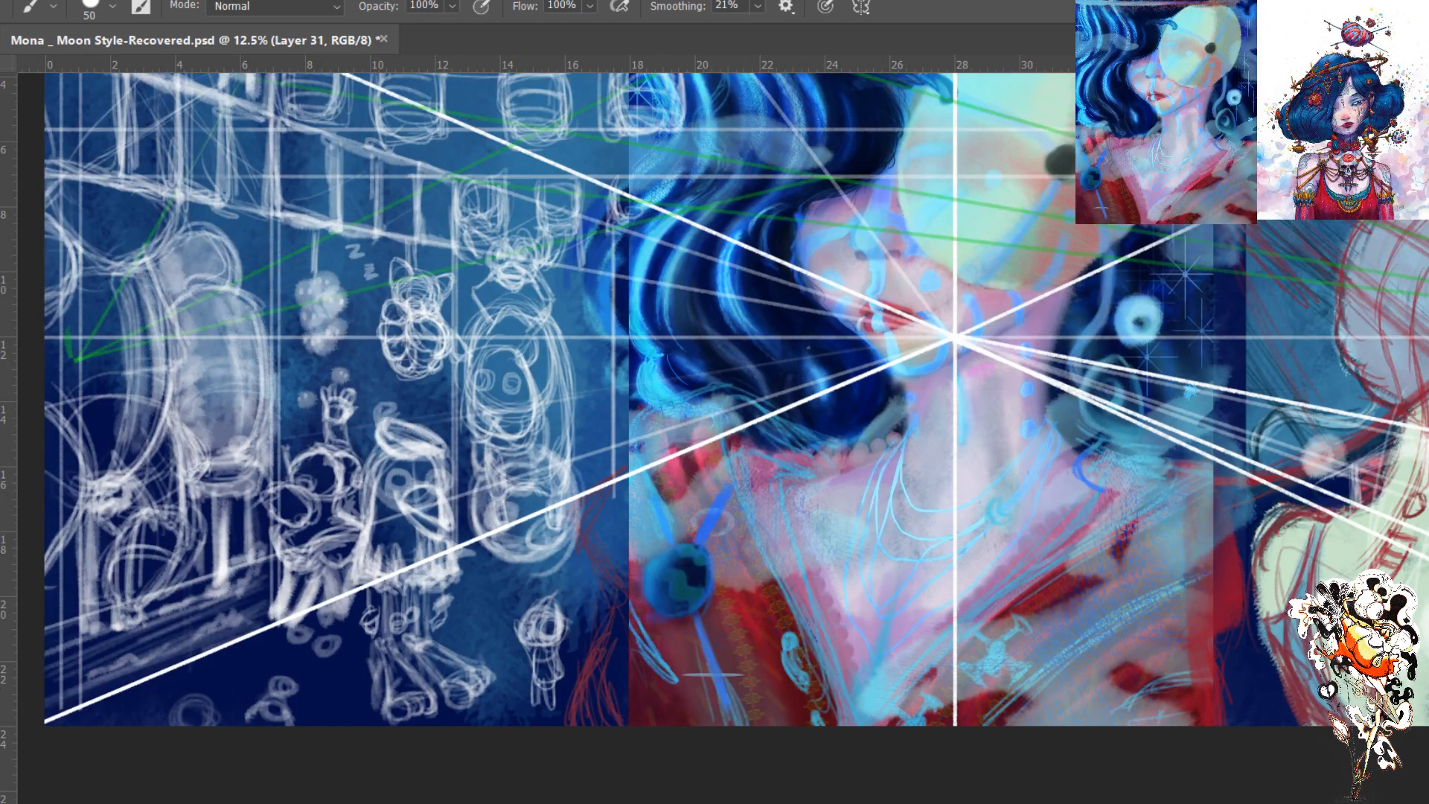
{"action": "key", "text": "i"}
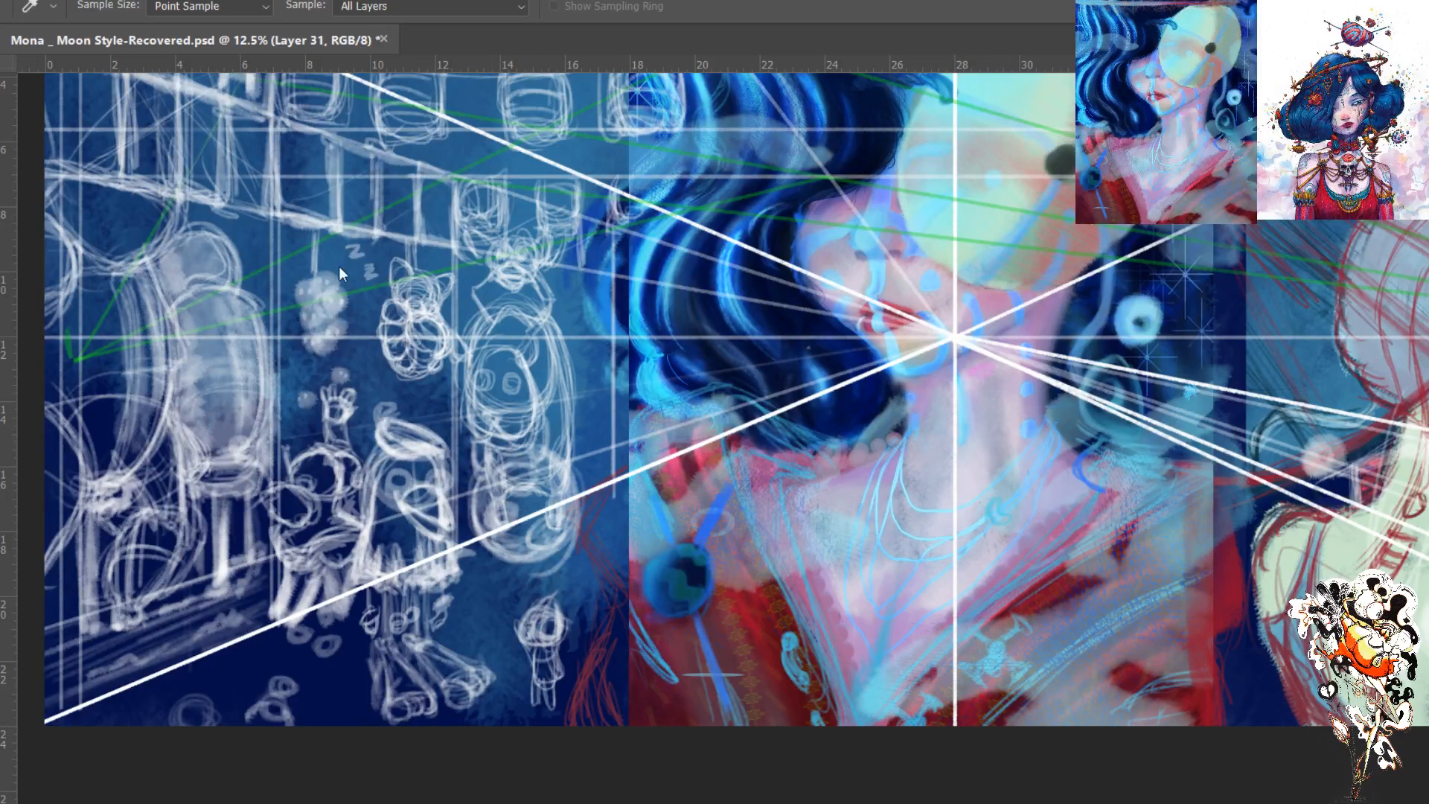
{"action": "key", "text": "b"}
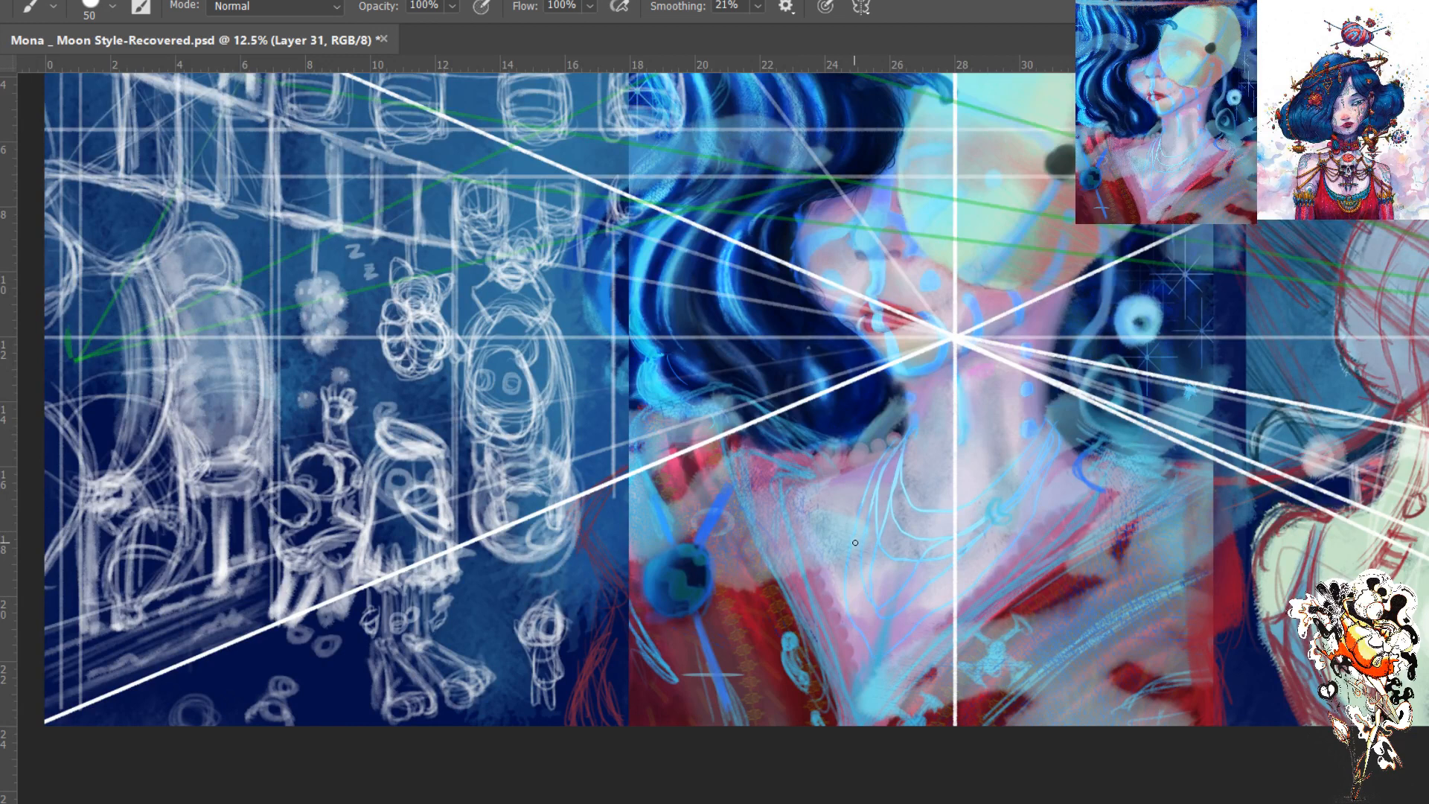
- Enlarge the brush to 200 px and paint the first pale strokes inside the tall horned character's oval body
{"action": "key", "text": "bracketright"}
{"action": "key", "text": "bracketright"}
{"action": "key", "text": "bracketright"}
{"action": "key", "text": "bracketright"}
{"action": "key", "text": "bracketright"}
{"action": "key", "text": "bracketright"}
{"action": "key", "text": "bracketright"}
{"action": "key", "text": "bracketright"}
{"action": "key", "text": "bracketright"}
{"action": "left_click_drag", "start_coordinate": [520, 322], "coordinate": [544, 431]}
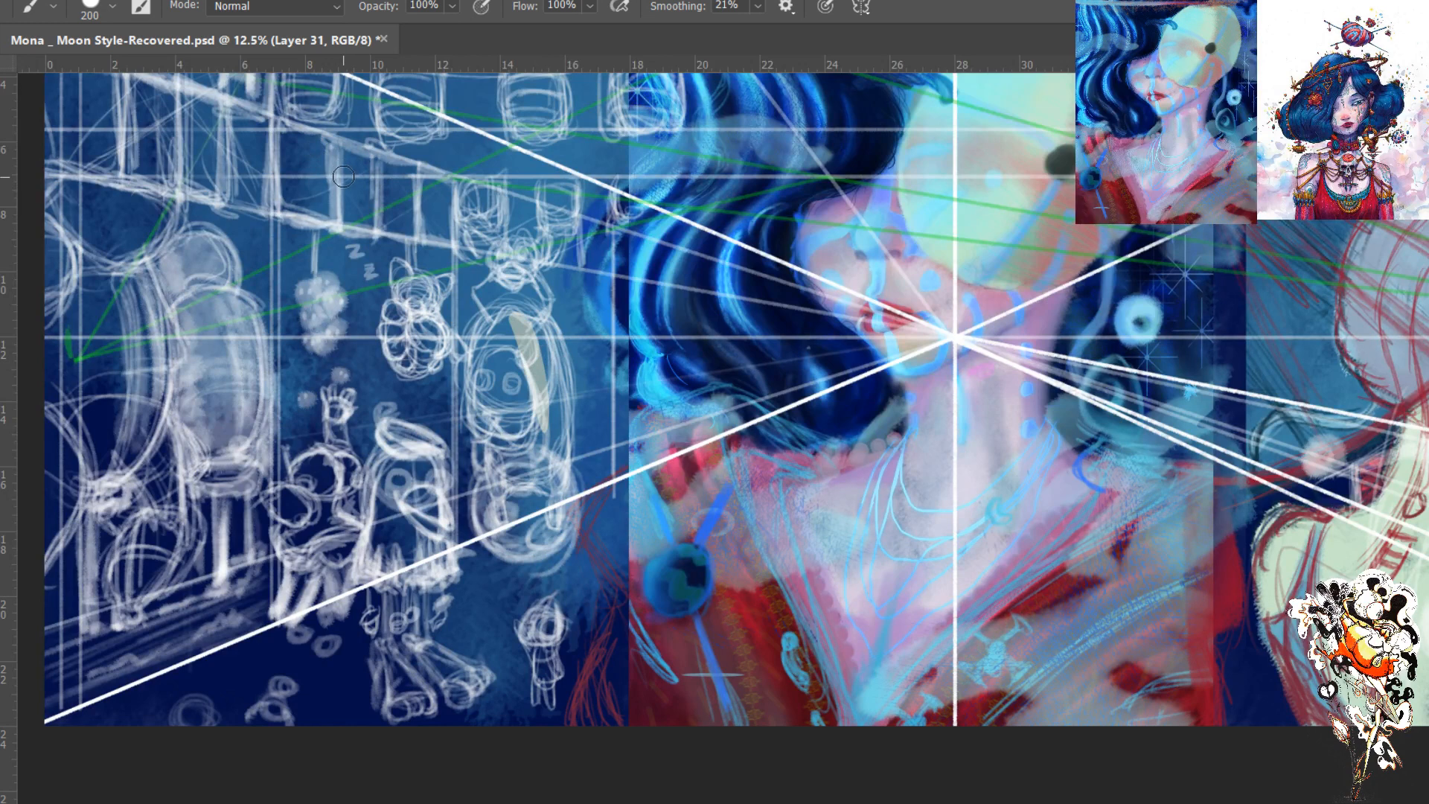
{"action": "mouse_move", "coordinate": [525, 344]}
{"action": "left_mouse_down"}
{"action": "mouse_move", "coordinate": [533, 450]}
{"action": "mouse_move", "coordinate": [512, 391]}
{"action": "left_mouse_up"}
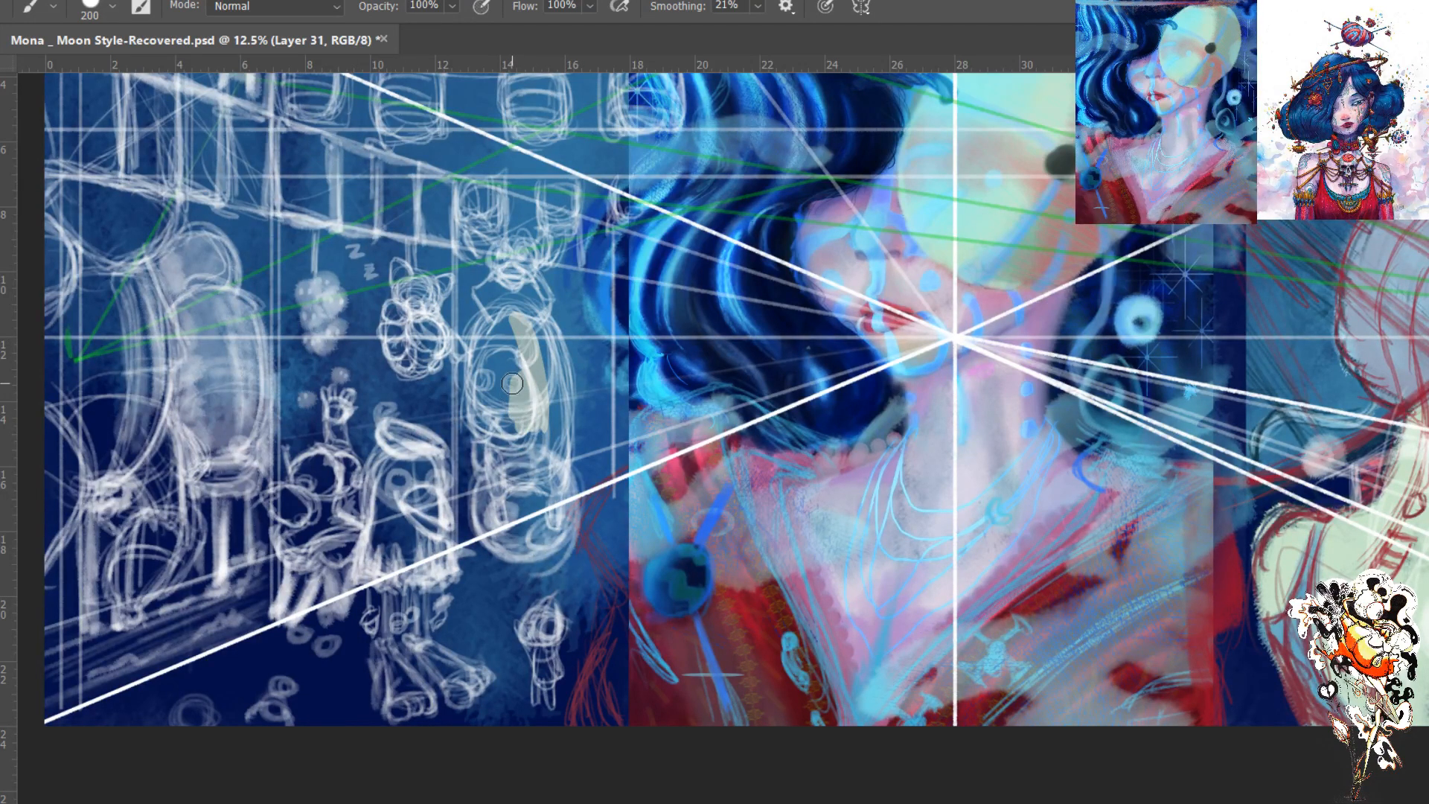
{"action": "key", "text": "i"}
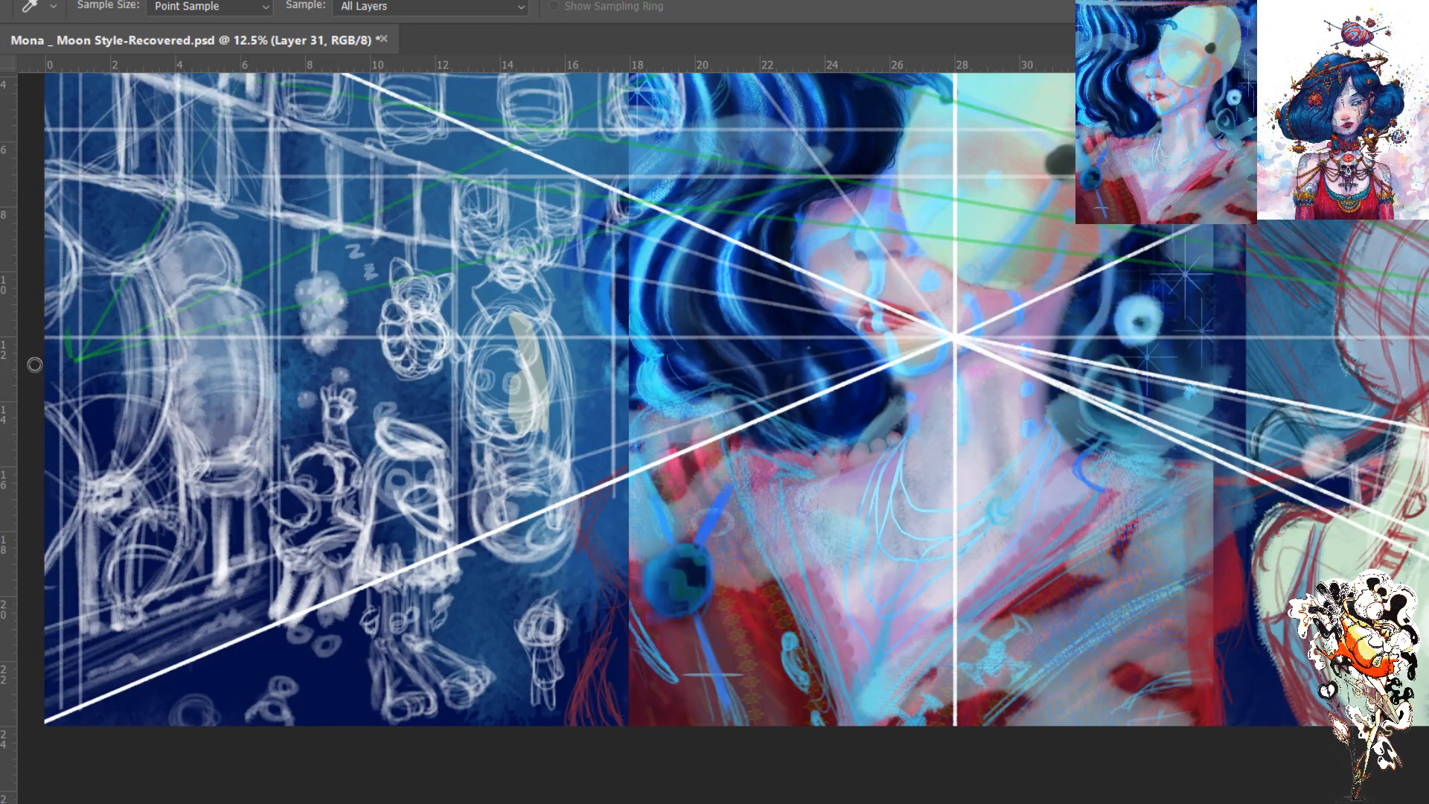
{"action": "key", "text": "b"}
{"action": "mouse_move", "coordinate": [530, 368]}
{"action": "left_mouse_down"}
{"action": "mouse_move", "coordinate": [533, 439]}
{"action": "mouse_move", "coordinate": [518, 343]}
{"action": "mouse_move", "coordinate": [519, 358]}
{"action": "mouse_move", "coordinate": [530, 344]}
{"action": "left_mouse_up"}
{"action": "key", "text": "ctrl+z"}
{"action": "key", "text": "ctrl+z"}
{"action": "key", "text": "ctrl+z"}
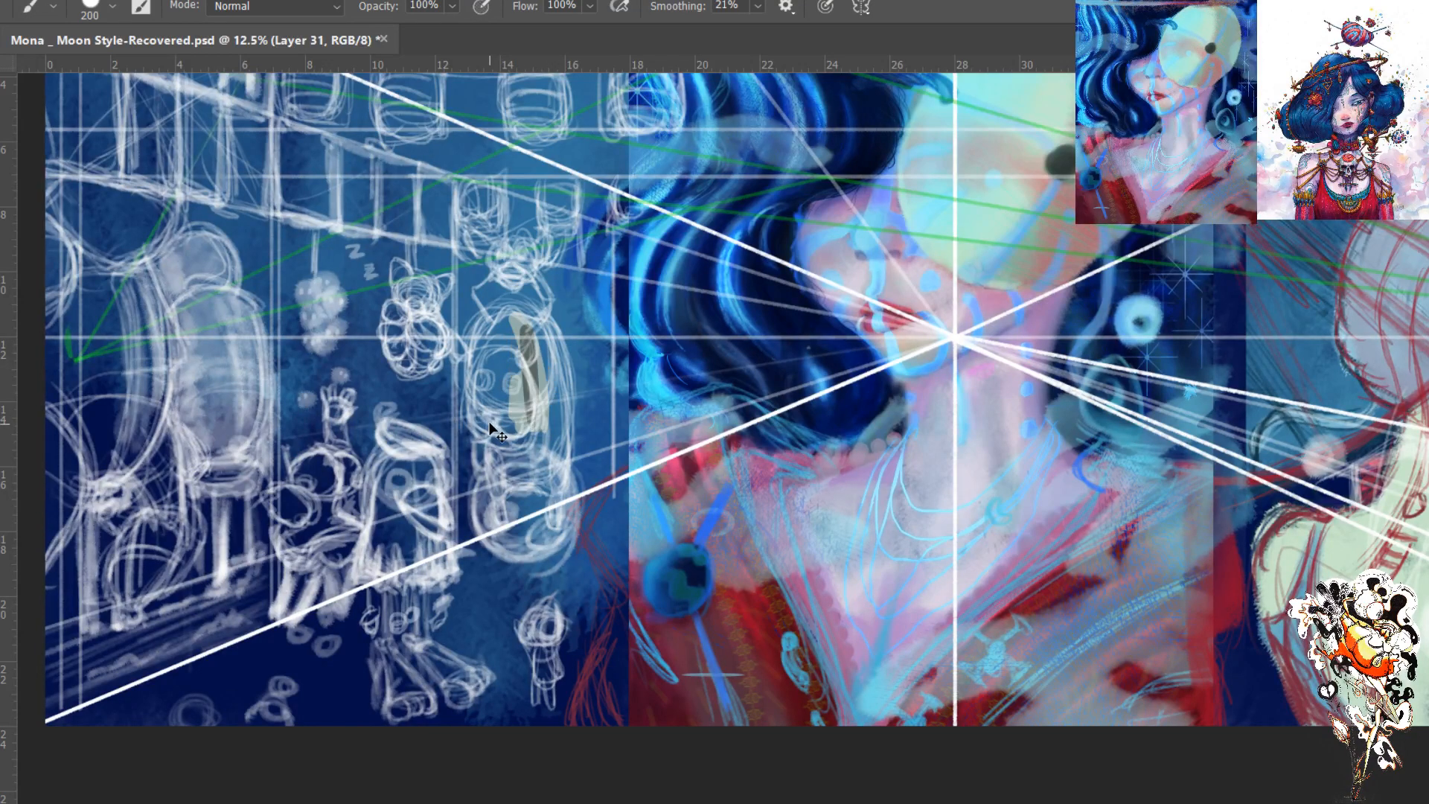
- Fill the tall horned character's body, arm and legs as a flat pale grey-green silhouette, hiding the perspective lines while working
{"action": "mouse_move", "coordinate": [521, 338]}
{"action": "left_mouse_down"}
{"action": "mouse_move", "coordinate": [533, 323]}
{"action": "mouse_move", "coordinate": [512, 335]}
{"action": "mouse_move", "coordinate": [521, 447]}
{"action": "mouse_move", "coordinate": [550, 413]}
{"action": "mouse_move", "coordinate": [557, 491]}
{"action": "mouse_move", "coordinate": [553, 423]}
{"action": "mouse_move", "coordinate": [511, 353]}
{"action": "mouse_move", "coordinate": [507, 420]}
{"action": "mouse_move", "coordinate": [488, 331]}
{"action": "mouse_move", "coordinate": [493, 444]}
{"action": "mouse_move", "coordinate": [487, 411]}
{"action": "left_mouse_up"}
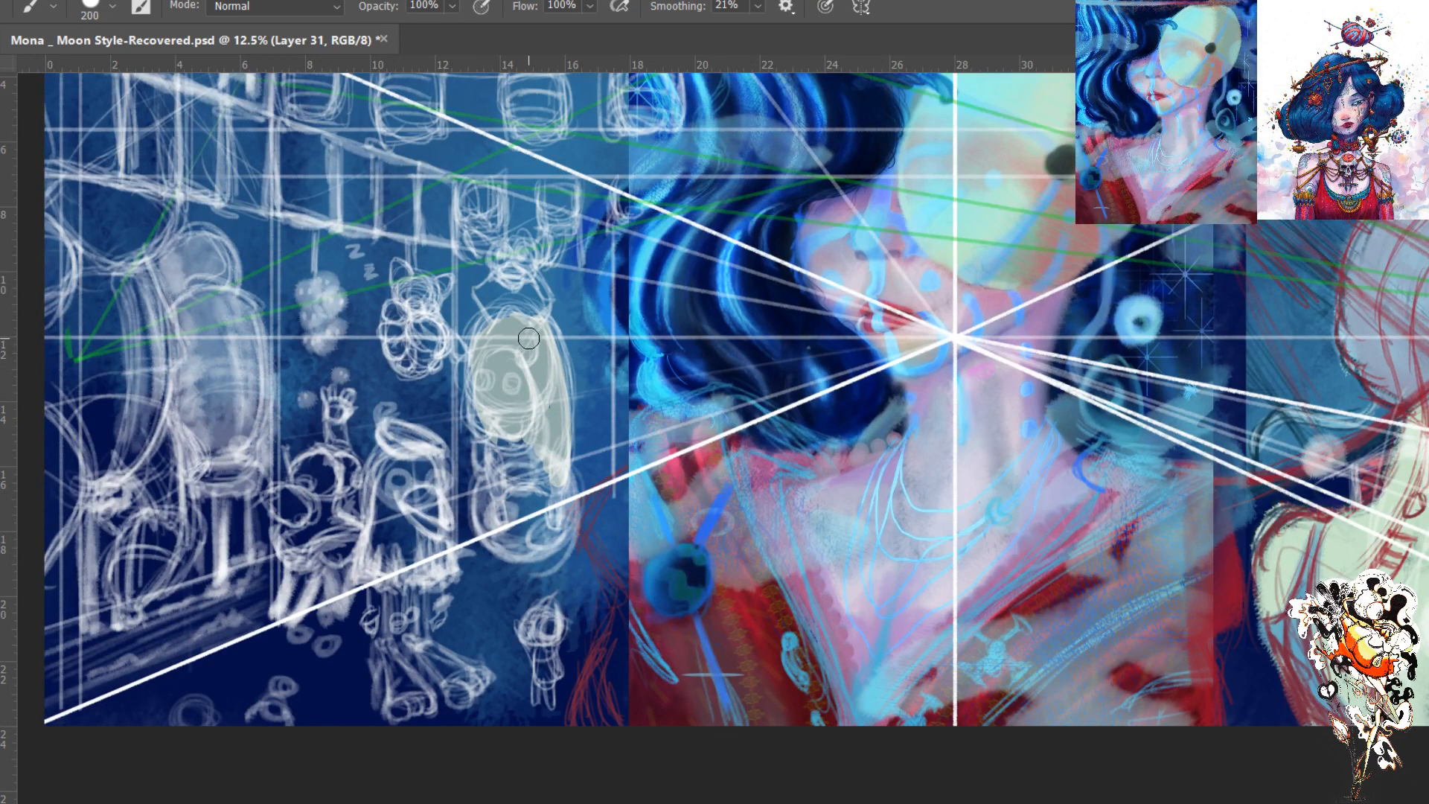
{"action": "mouse_move", "coordinate": [545, 325]}
{"action": "left_mouse_down"}
{"action": "mouse_move", "coordinate": [558, 347]}
{"action": "mouse_move", "coordinate": [532, 307]}
{"action": "mouse_move", "coordinate": [488, 332]}
{"action": "mouse_move", "coordinate": [498, 314]}
{"action": "mouse_move", "coordinate": [489, 407]}
{"action": "mouse_move", "coordinate": [493, 390]}
{"action": "mouse_move", "coordinate": [512, 458]}
{"action": "mouse_move", "coordinate": [513, 392]}
{"action": "left_mouse_up"}
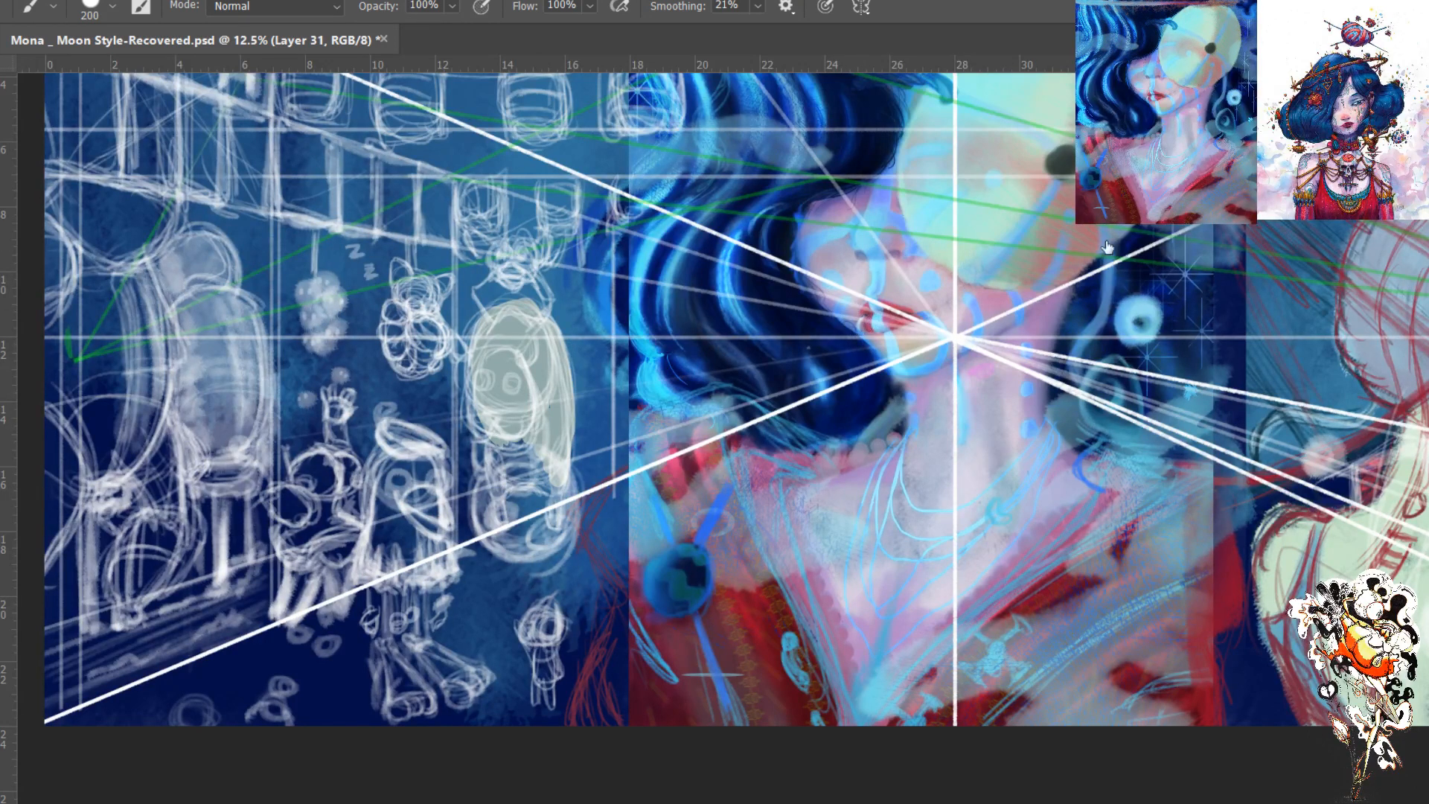
{"action": "left_click", "coordinate": [1111, 316]}
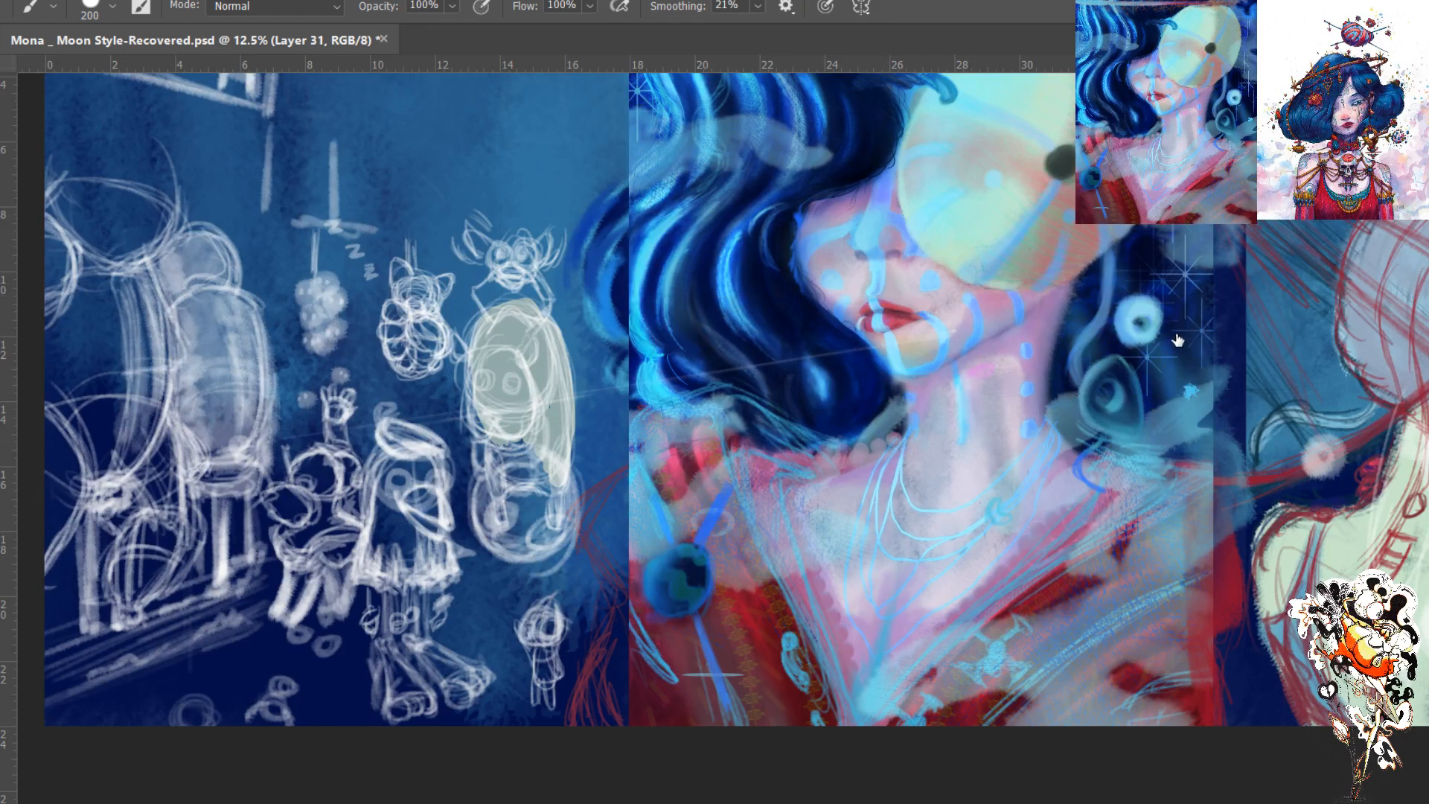
{"action": "mouse_move", "coordinate": [536, 421]}
{"action": "left_mouse_down"}
{"action": "mouse_move", "coordinate": [500, 453]}
{"action": "mouse_move", "coordinate": [493, 436]}
{"action": "mouse_move", "coordinate": [501, 490]}
{"action": "mouse_move", "coordinate": [501, 446]}
{"action": "mouse_move", "coordinate": [499, 484]}
{"action": "mouse_move", "coordinate": [493, 463]}
{"action": "mouse_move", "coordinate": [530, 466]}
{"action": "mouse_move", "coordinate": [544, 387]}
{"action": "mouse_move", "coordinate": [563, 494]}
{"action": "mouse_move", "coordinate": [556, 473]}
{"action": "mouse_move", "coordinate": [503, 486]}
{"action": "left_mouse_up"}
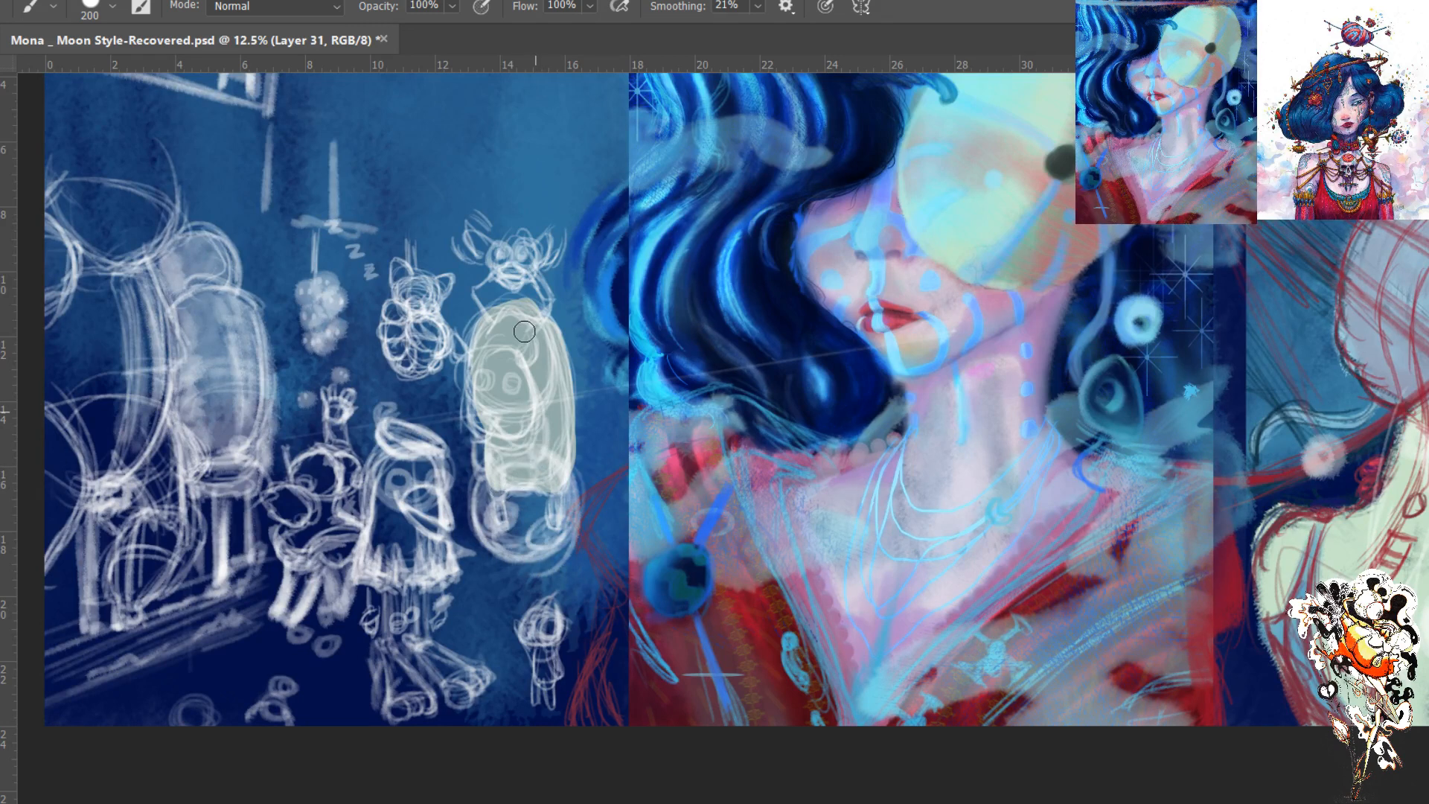
{"action": "mouse_move", "coordinate": [536, 332]}
{"action": "left_mouse_down"}
{"action": "mouse_move", "coordinate": [521, 307]}
{"action": "mouse_move", "coordinate": [487, 340]}
{"action": "mouse_move", "coordinate": [501, 306]}
{"action": "mouse_move", "coordinate": [534, 316]}
{"action": "mouse_move", "coordinate": [516, 303]}
{"action": "mouse_move", "coordinate": [556, 346]}
{"action": "mouse_move", "coordinate": [543, 319]}
{"action": "mouse_move", "coordinate": [486, 322]}
{"action": "mouse_move", "coordinate": [477, 432]}
{"action": "mouse_move", "coordinate": [475, 382]}
{"action": "mouse_move", "coordinate": [482, 437]}
{"action": "mouse_move", "coordinate": [479, 405]}
{"action": "mouse_move", "coordinate": [491, 427]}
{"action": "mouse_move", "coordinate": [478, 432]}
{"action": "mouse_move", "coordinate": [530, 411]}
{"action": "mouse_move", "coordinate": [502, 506]}
{"action": "mouse_move", "coordinate": [492, 467]}
{"action": "mouse_move", "coordinate": [504, 521]}
{"action": "mouse_move", "coordinate": [500, 505]}
{"action": "mouse_move", "coordinate": [508, 533]}
{"action": "mouse_move", "coordinate": [520, 492]}
{"action": "mouse_move", "coordinate": [556, 487]}
{"action": "mouse_move", "coordinate": [557, 530]}
{"action": "left_mouse_up"}
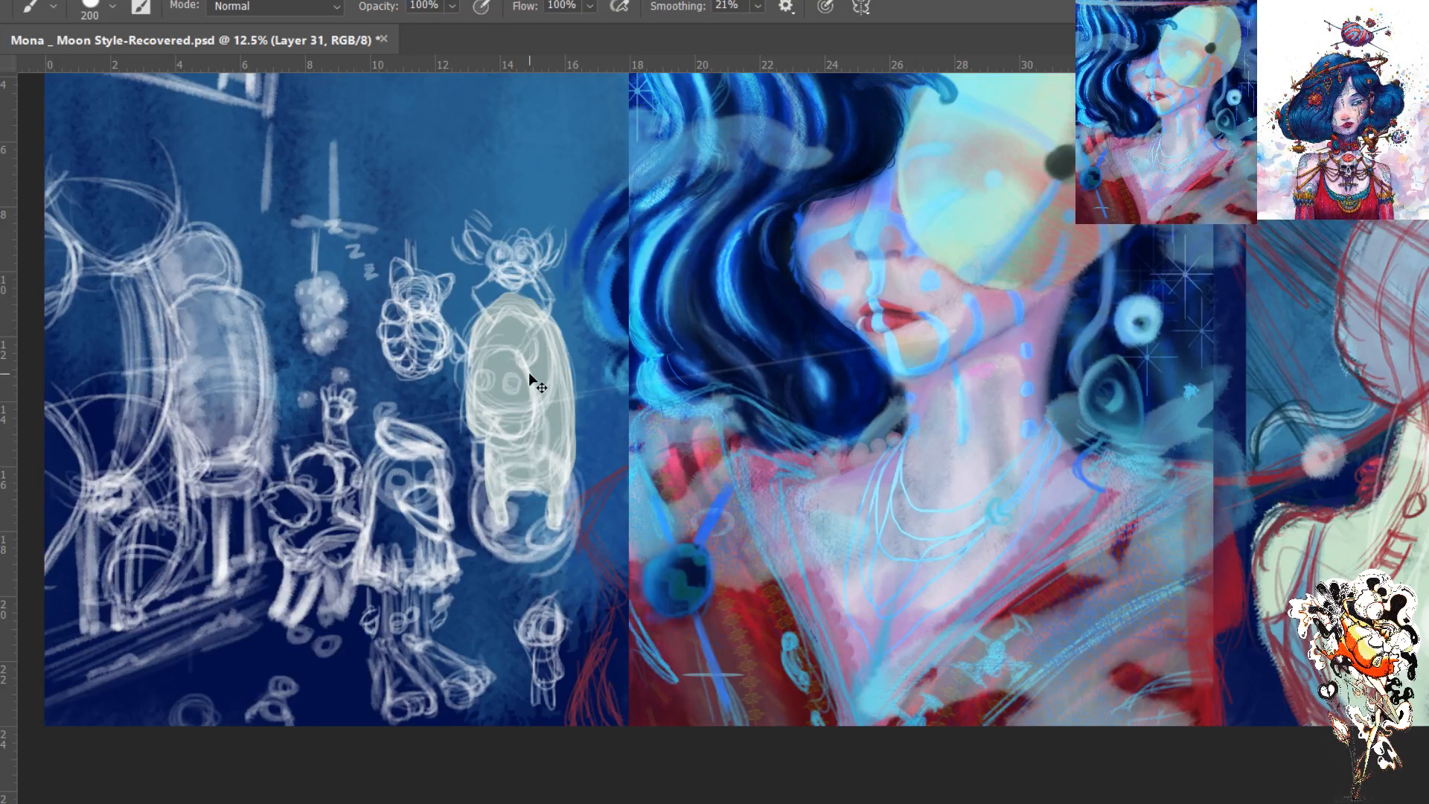
{"action": "key", "text": "ctrl+plus"}
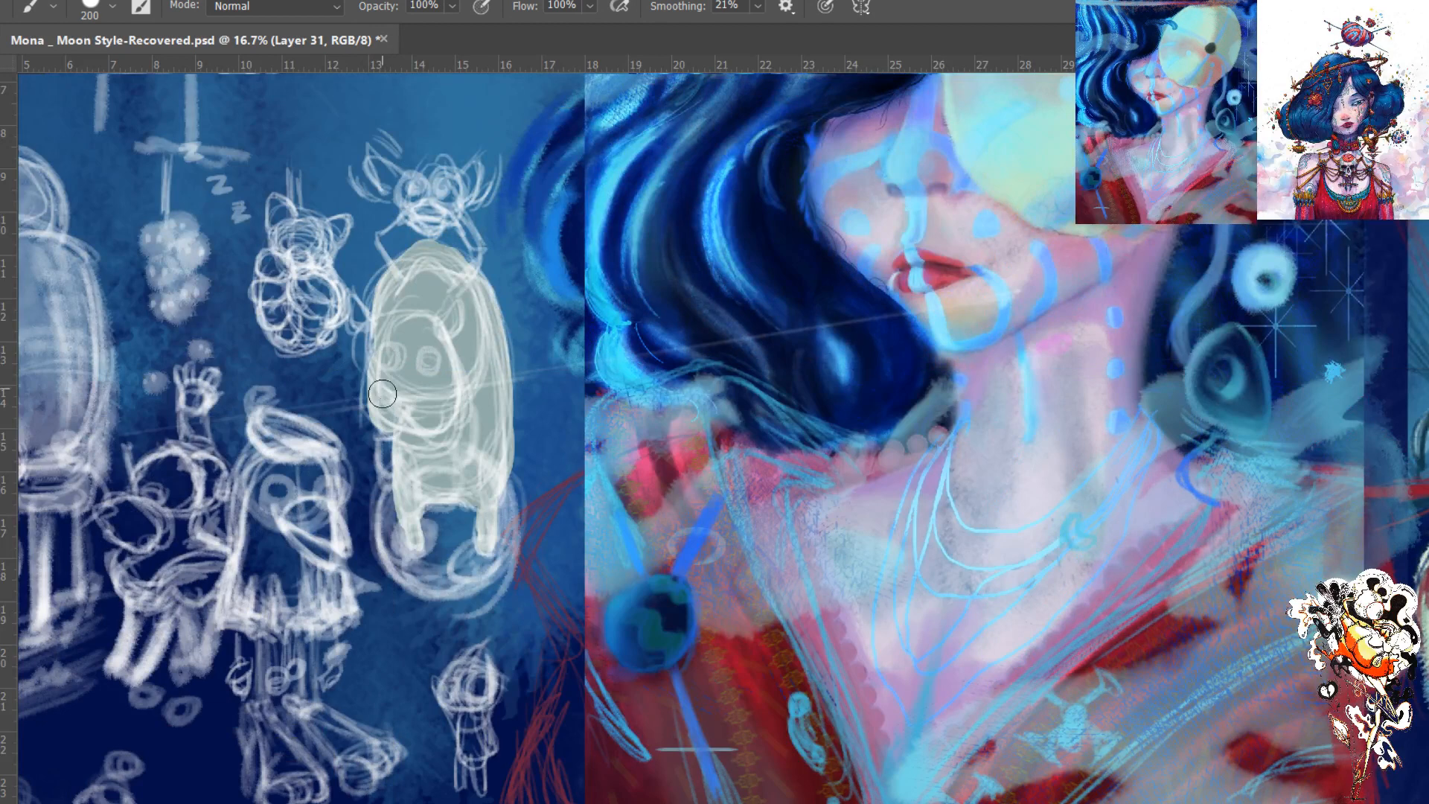
{"action": "mouse_move", "coordinate": [384, 361]}
{"action": "left_mouse_down"}
{"action": "mouse_move", "coordinate": [376, 428]}
{"action": "mouse_move", "coordinate": [398, 420]}
{"action": "left_mouse_up"}
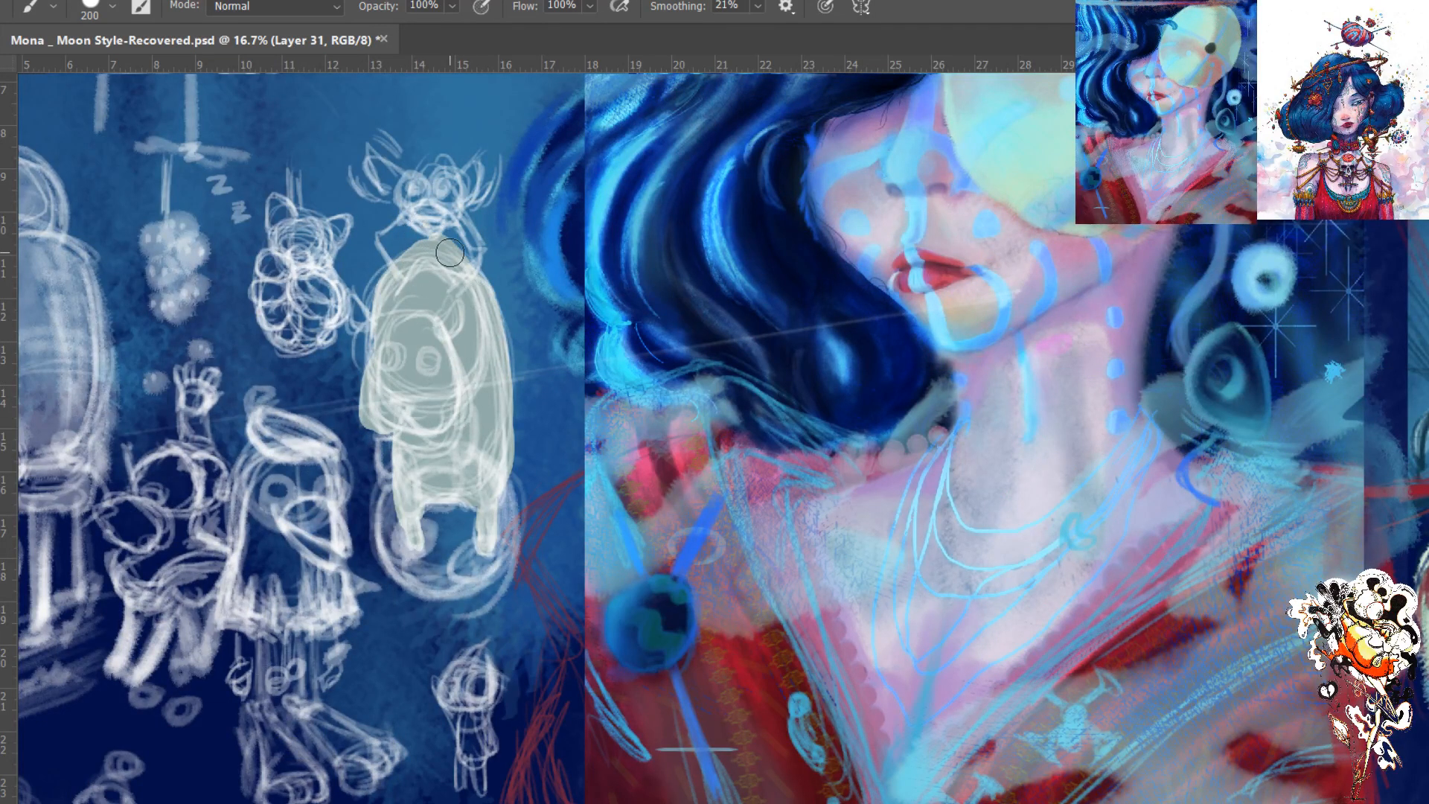
- Paint the character's head in a darker grey and check the silhouette with the white sketch temporarily hidden
{"action": "key", "text": "i"}
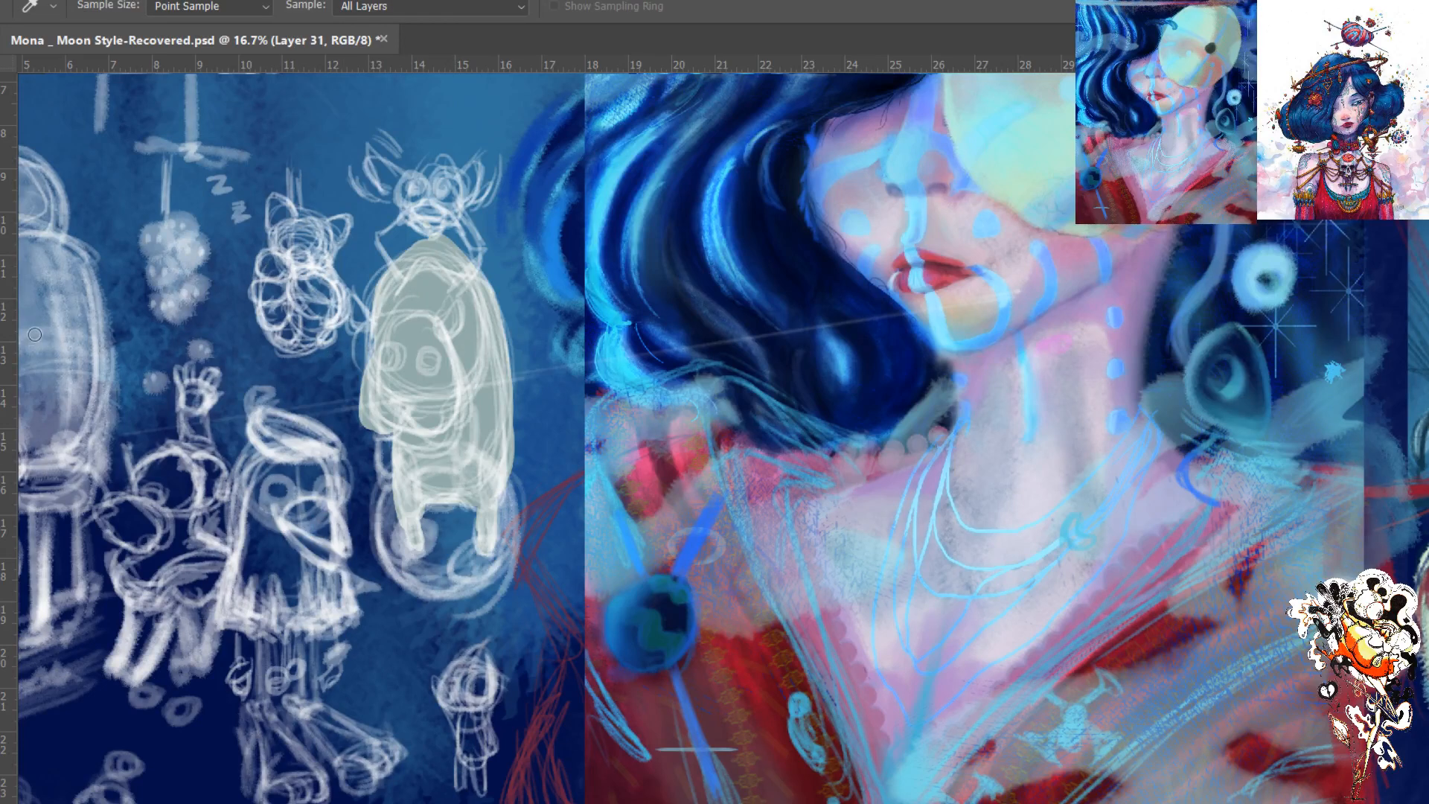
{"action": "key", "text": "b"}
{"action": "mouse_move", "coordinate": [454, 196]}
{"action": "left_mouse_down"}
{"action": "mouse_move", "coordinate": [439, 186]}
{"action": "mouse_move", "coordinate": [435, 205]}
{"action": "mouse_move", "coordinate": [428, 178]}
{"action": "left_mouse_up"}
{"action": "key", "text": "i"}
{"action": "key", "text": "b"}
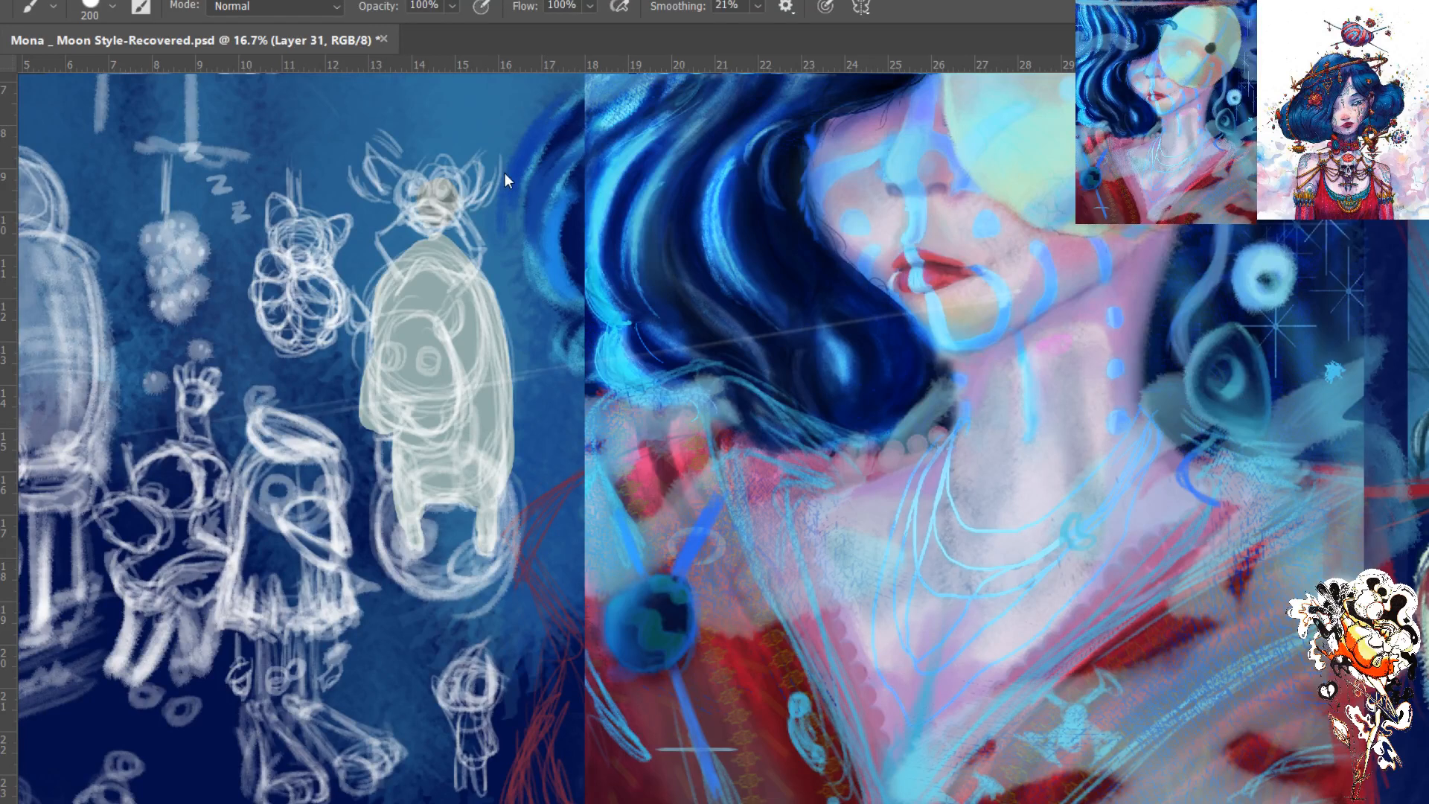
{"action": "mouse_move", "coordinate": [427, 185]}
{"action": "left_mouse_down"}
{"action": "mouse_move", "coordinate": [408, 209]}
{"action": "mouse_move", "coordinate": [431, 173]}
{"action": "mouse_move", "coordinate": [414, 198]}
{"action": "mouse_move", "coordinate": [432, 175]}
{"action": "mouse_move", "coordinate": [446, 221]}
{"action": "mouse_move", "coordinate": [433, 232]}
{"action": "mouse_move", "coordinate": [409, 215]}
{"action": "mouse_move", "coordinate": [442, 215]}
{"action": "mouse_move", "coordinate": [440, 184]}
{"action": "mouse_move", "coordinate": [458, 210]}
{"action": "mouse_move", "coordinate": [437, 225]}
{"action": "mouse_move", "coordinate": [428, 175]}
{"action": "left_mouse_up"}
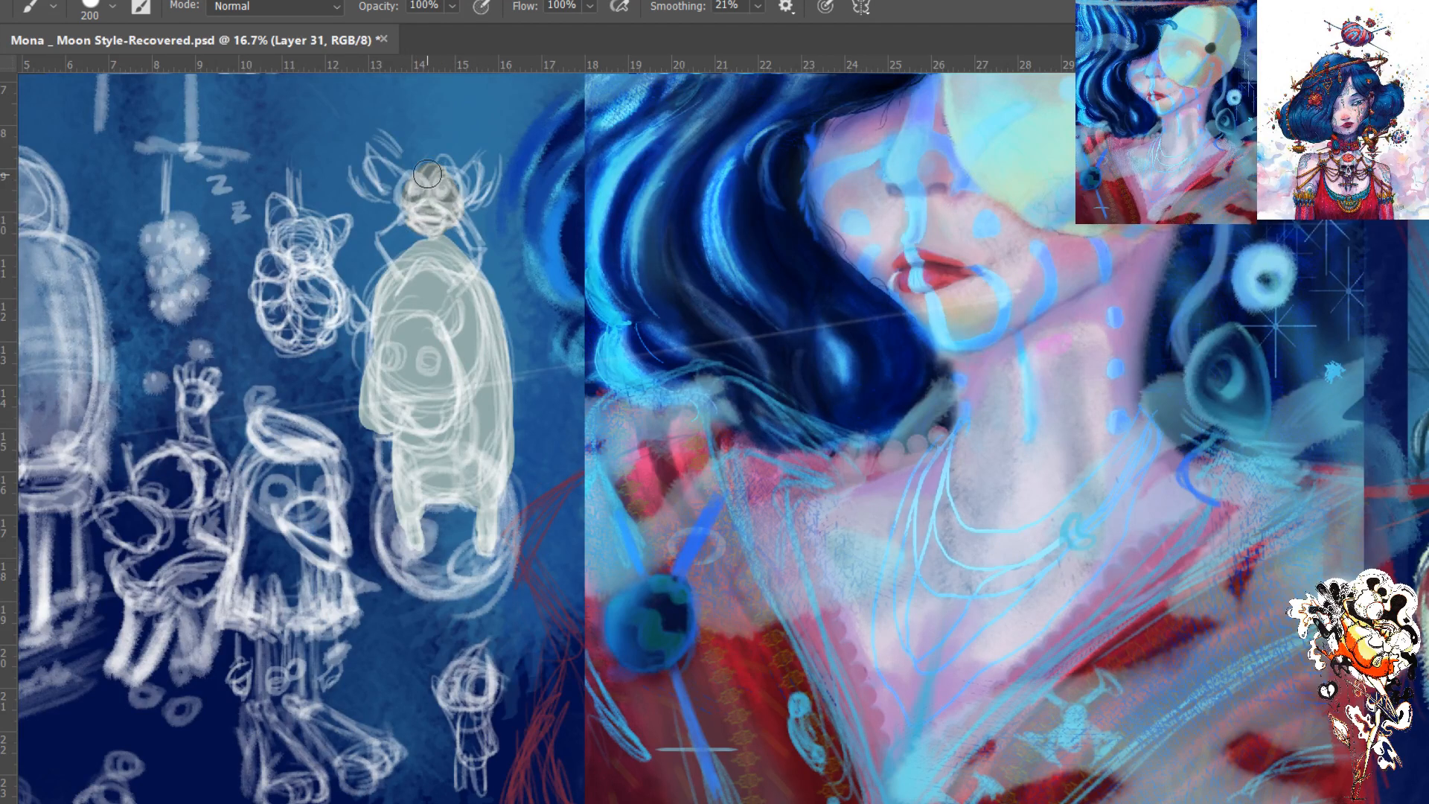
{"action": "left_click", "coordinate": [1111, 288]}
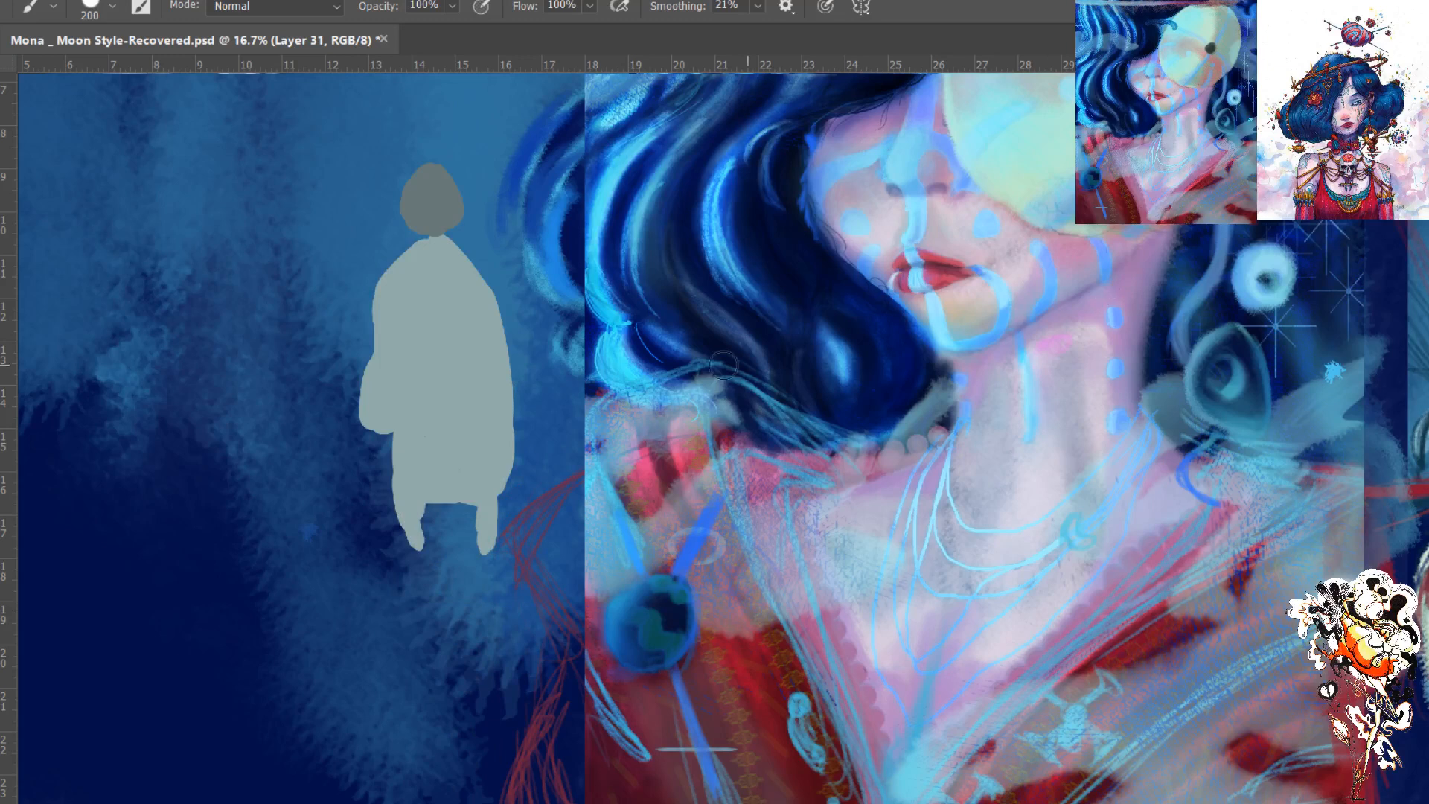
{"action": "left_click", "coordinate": [1109, 290]}
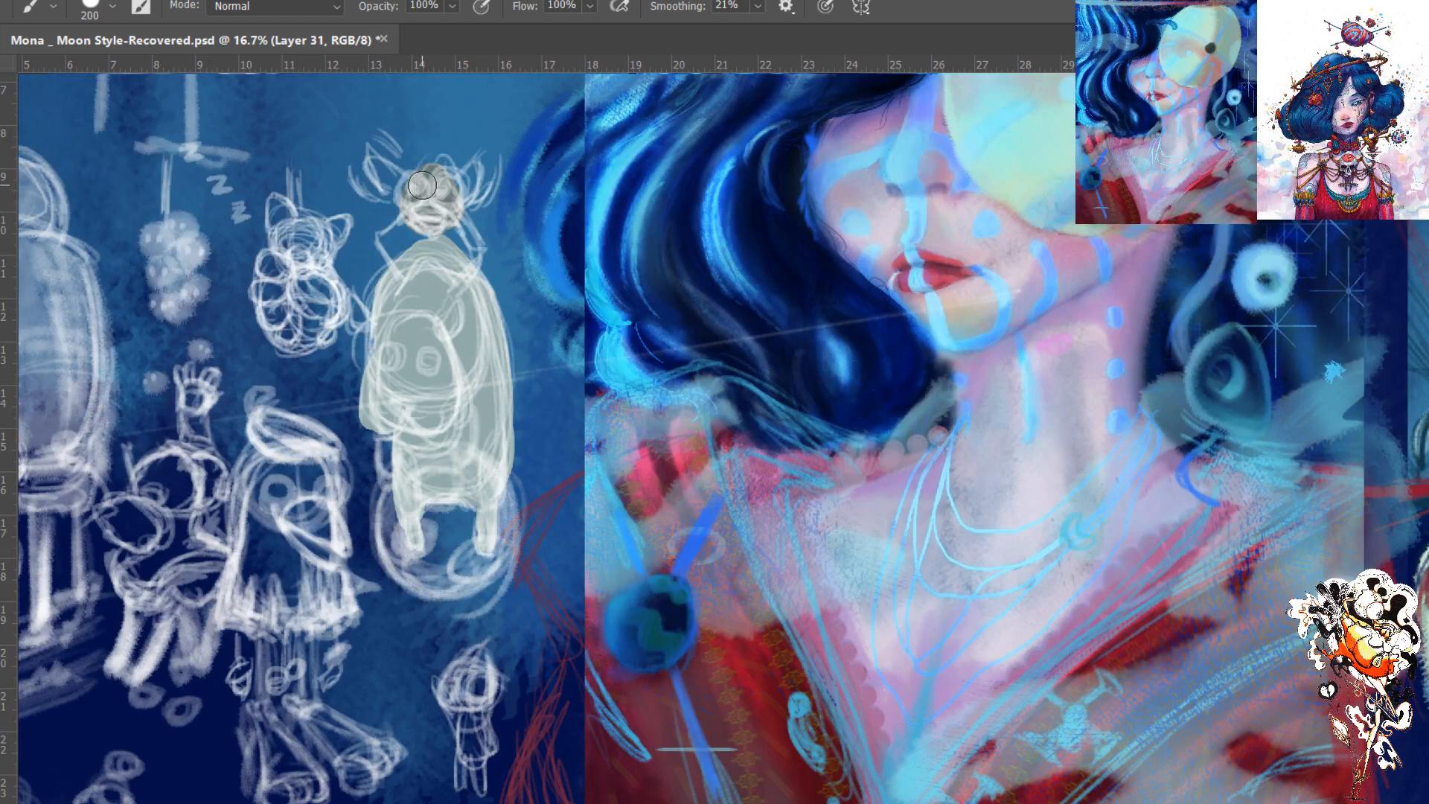
- Add the horns and the thin limbs linking the head to the body of the tall character
{"action": "mouse_move", "coordinate": [417, 206]}
{"action": "left_mouse_down"}
{"action": "mouse_move", "coordinate": [428, 175]}
{"action": "mouse_move", "coordinate": [422, 197]}
{"action": "mouse_move", "coordinate": [466, 178]}
{"action": "mouse_move", "coordinate": [454, 211]}
{"action": "mouse_move", "coordinate": [480, 162]}
{"action": "left_mouse_up"}
{"action": "mouse_move", "coordinate": [407, 195]}
{"action": "left_mouse_down"}
{"action": "mouse_move", "coordinate": [380, 162]}
{"action": "mouse_move", "coordinate": [404, 197]}
{"action": "mouse_move", "coordinate": [456, 217]}
{"action": "mouse_move", "coordinate": [449, 297]}
{"action": "left_mouse_up"}
{"action": "mouse_move", "coordinate": [397, 230]}
{"action": "left_mouse_down"}
{"action": "mouse_move", "coordinate": [381, 238]}
{"action": "mouse_move", "coordinate": [395, 268]}
{"action": "left_mouse_up"}
- Paste the copied reference of two goggled cartoon children, scale it to about 1426%, and arrange it above the sketch layers
{"action": "scroll", "coordinate": [458, 257], "scroll_direction": "down", "scroll_amount": 3}
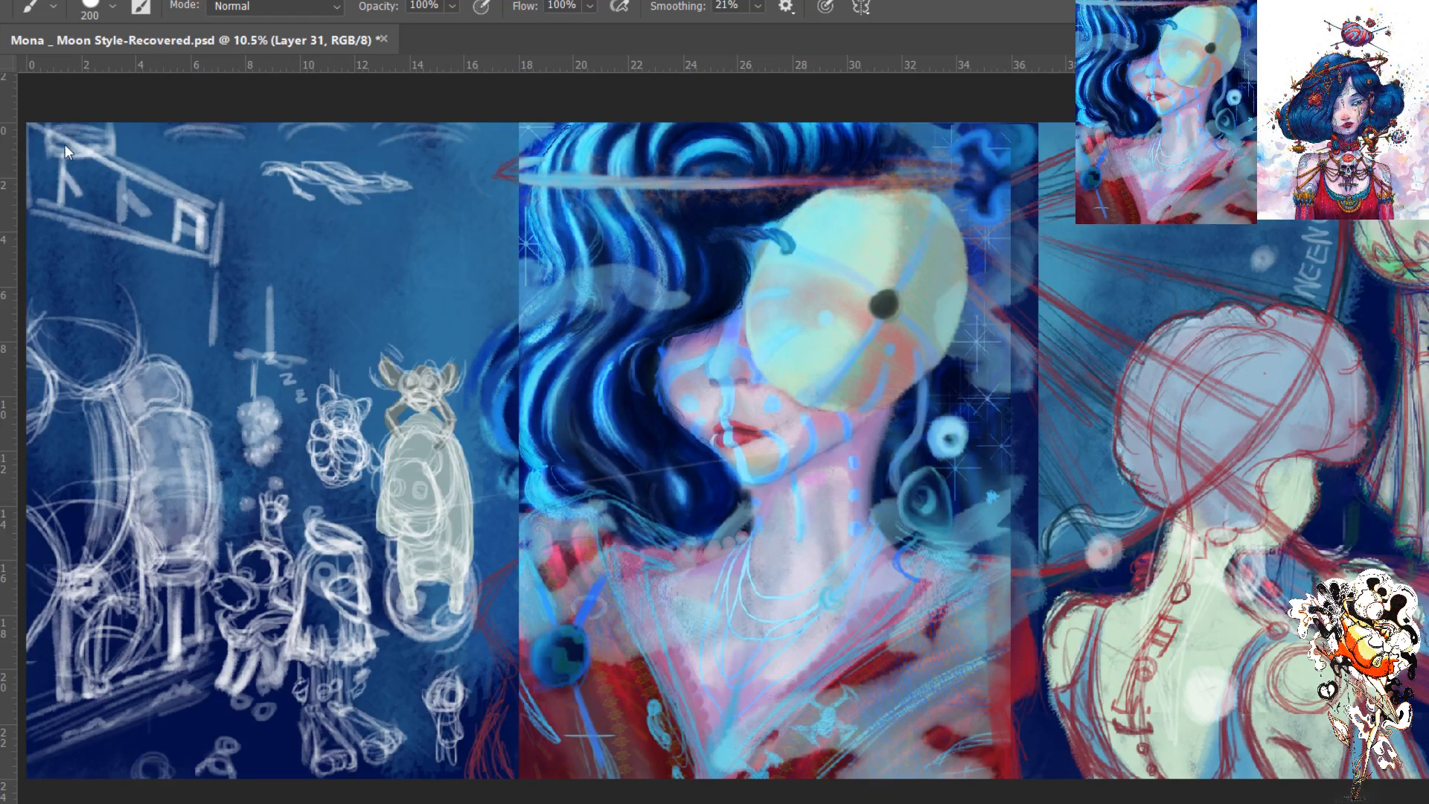
{"action": "key", "text": "ctrl+v"}
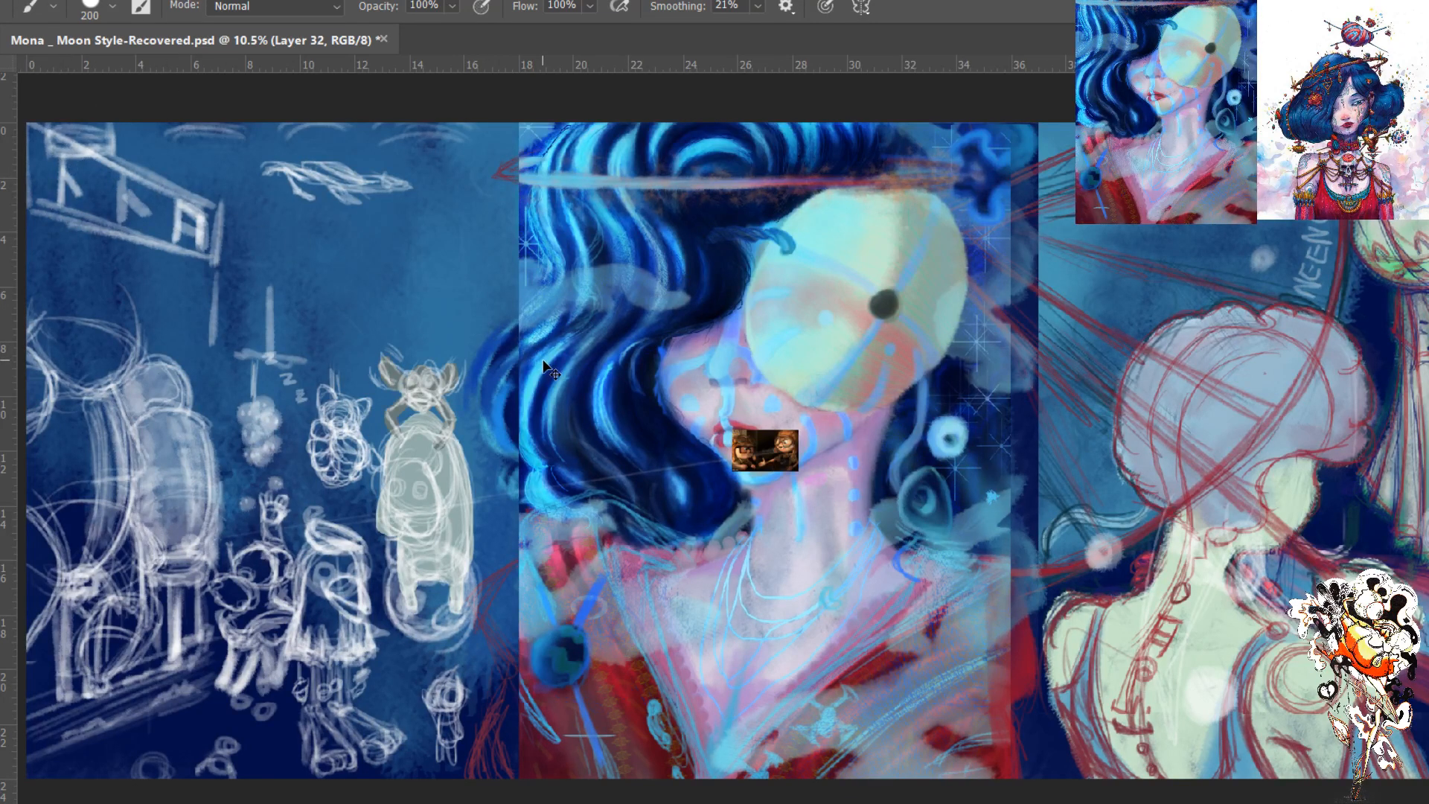
{"action": "key", "text": "ctrl+t"}
{"action": "left_click_drag", "start_coordinate": [799, 472], "coordinate": [1211, 791]}
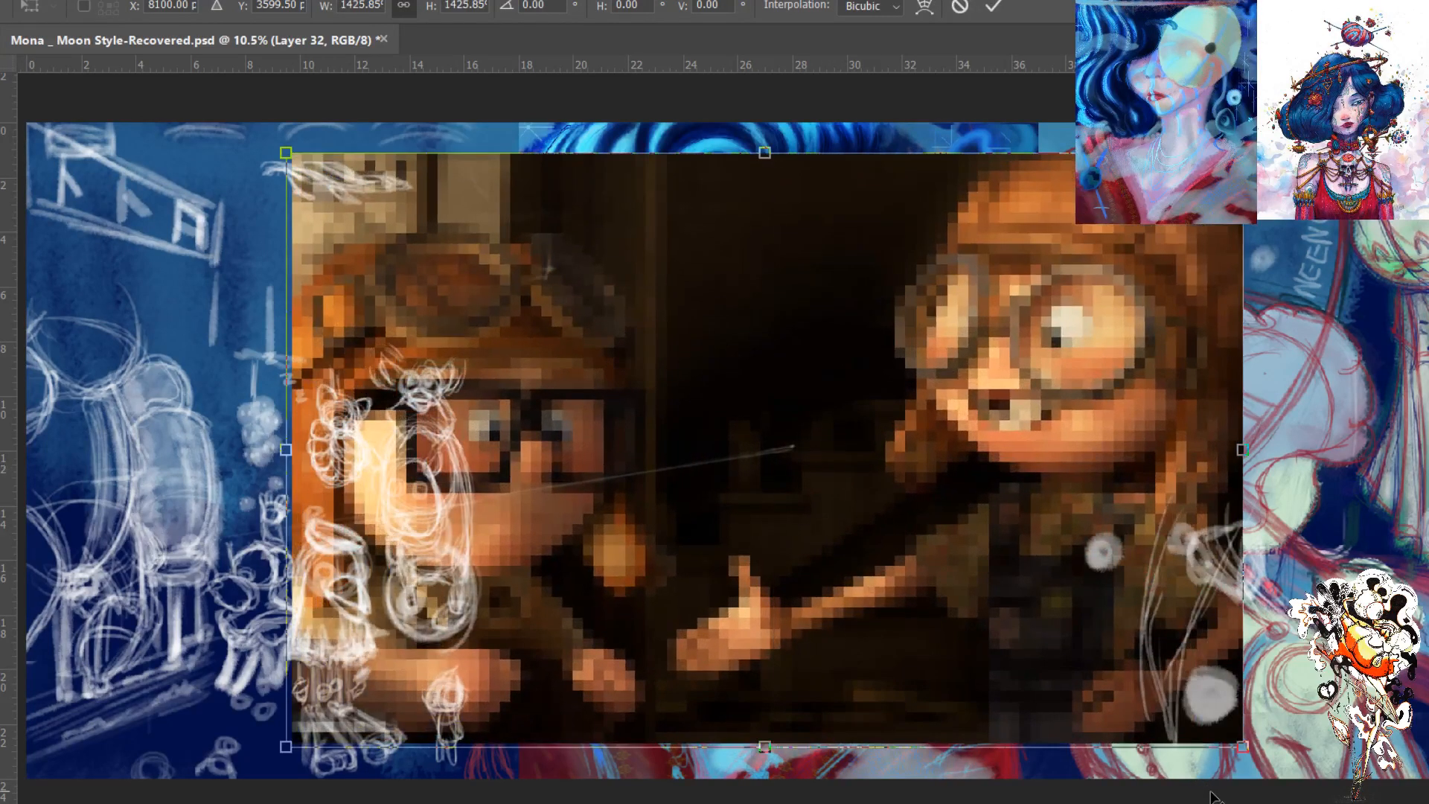
{"action": "key", "text": "Return"}
{"action": "key", "text": "b"}
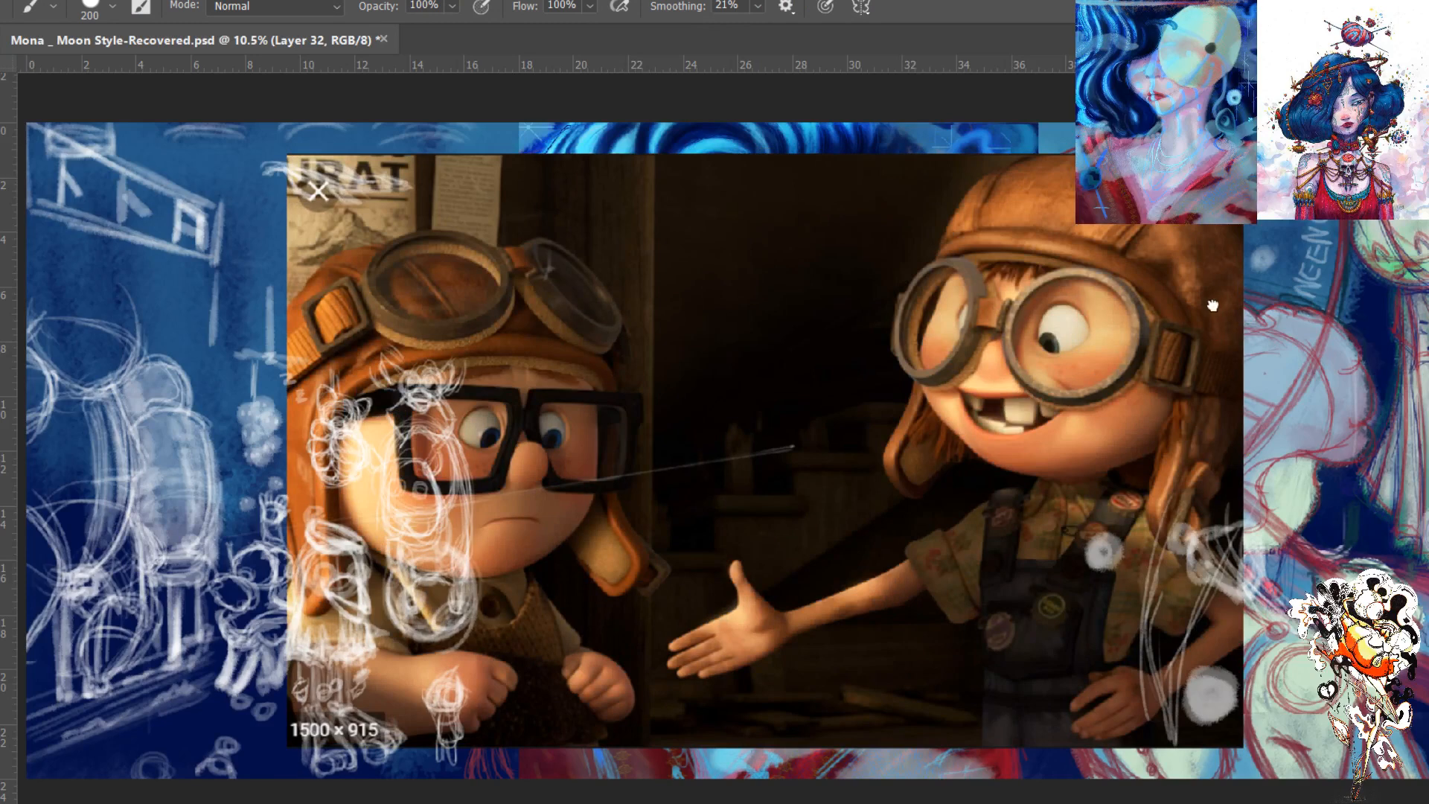
{"action": "left_click_drag", "start_coordinate": [1213, 271], "coordinate": [1207, 337]}
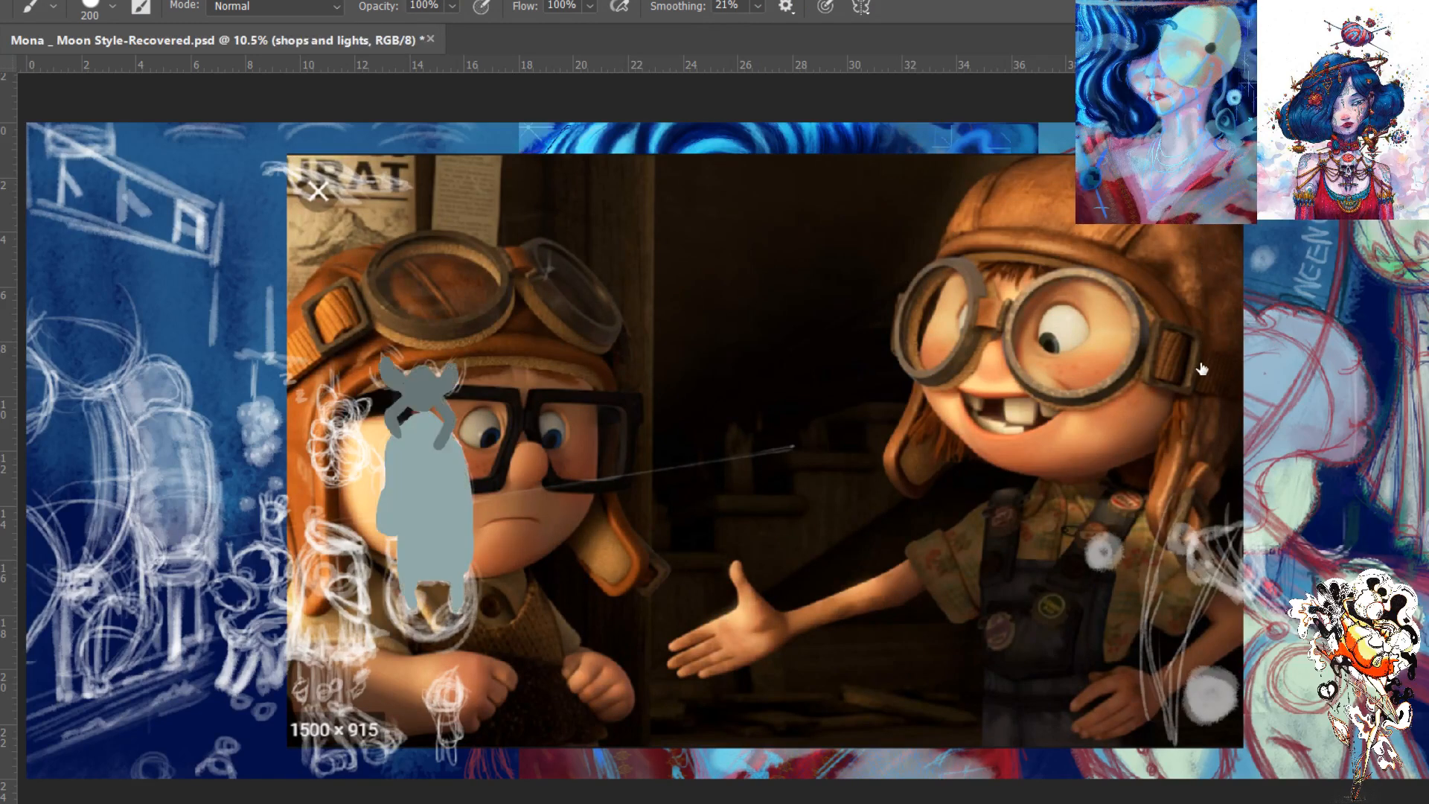
{"action": "key", "text": "ctrl+z"}
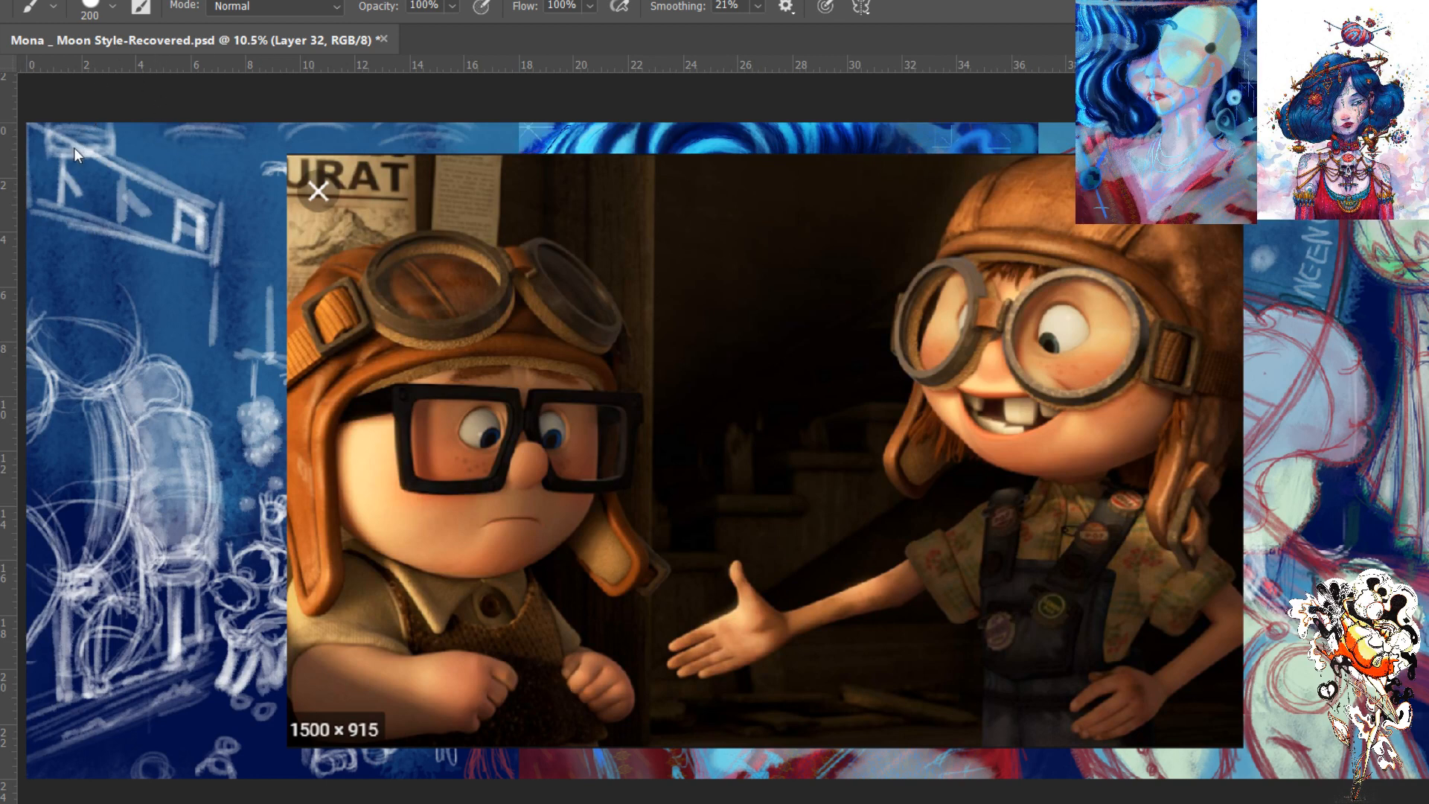
- Paste the copied cartoon character lineup over the panorama and scale it to about 2761%
{"action": "key", "text": "ctrl+v"}
{"action": "key", "text": "ctrl+t"}
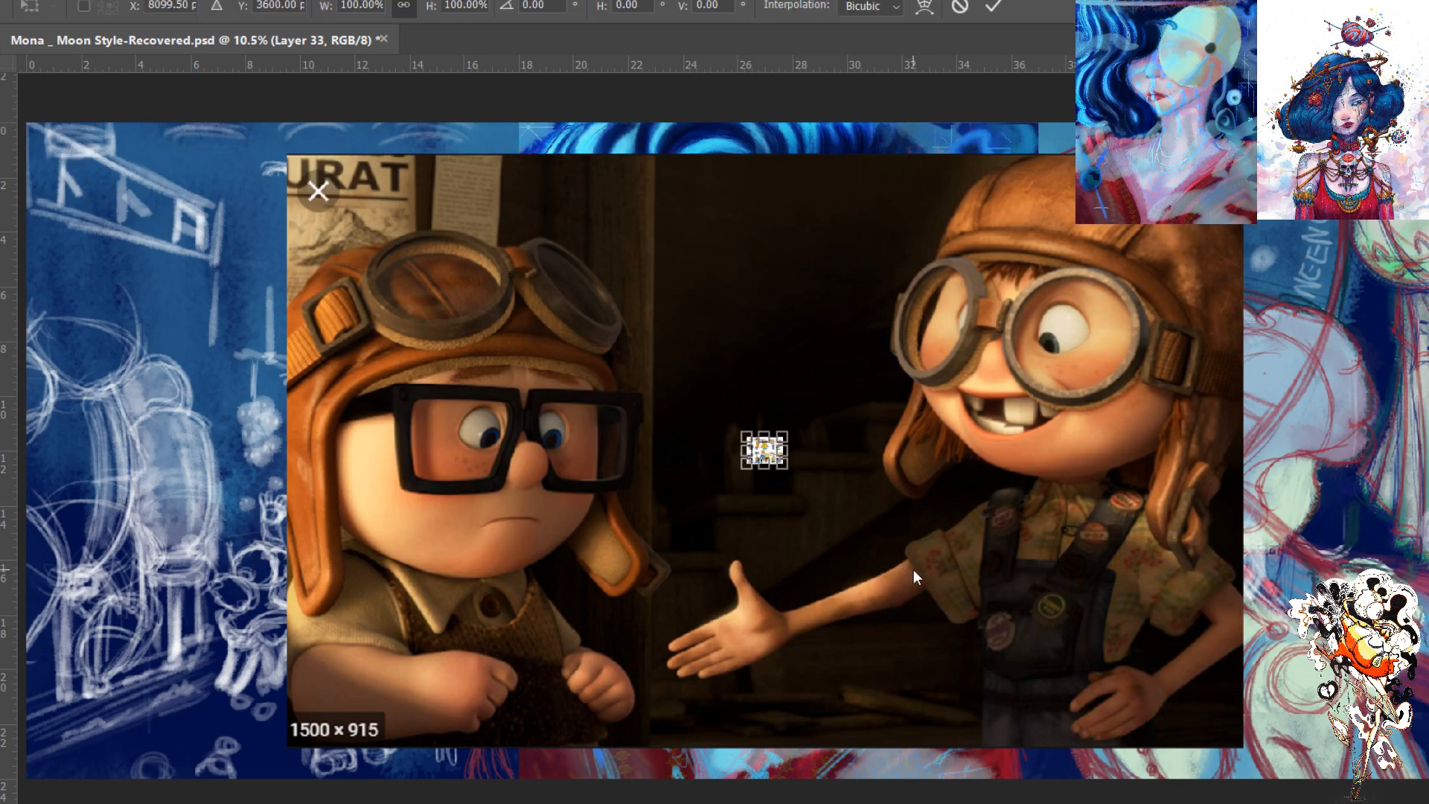
{"action": "left_click_drag", "start_coordinate": [785, 467], "coordinate": [1303, 770]}
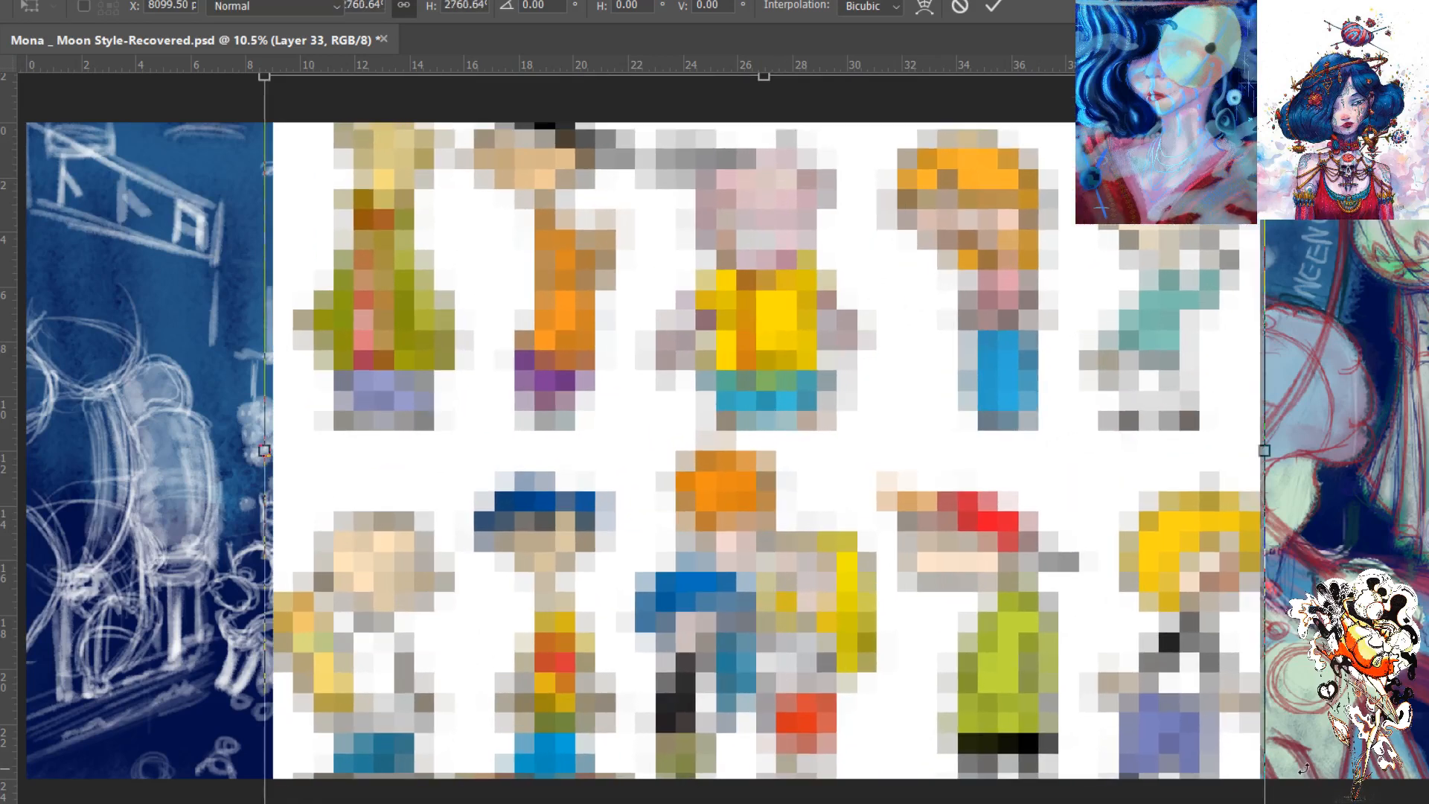
{"action": "key", "text": "Return"}
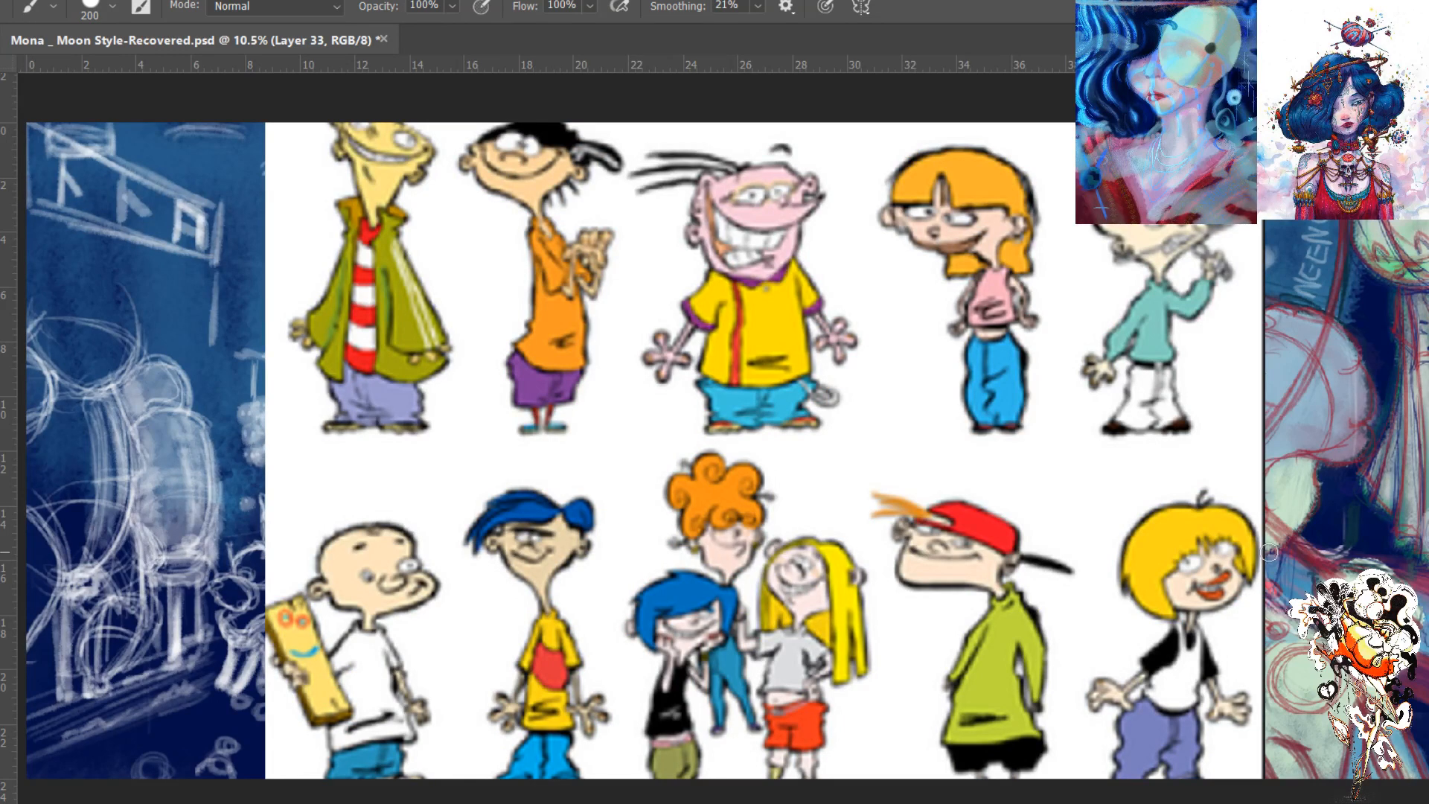
- Scale the pasted cartoon lineup down to 86.83% so all ten groups of figures fit over the panorama
{"action": "key", "text": "ctrl+t"}
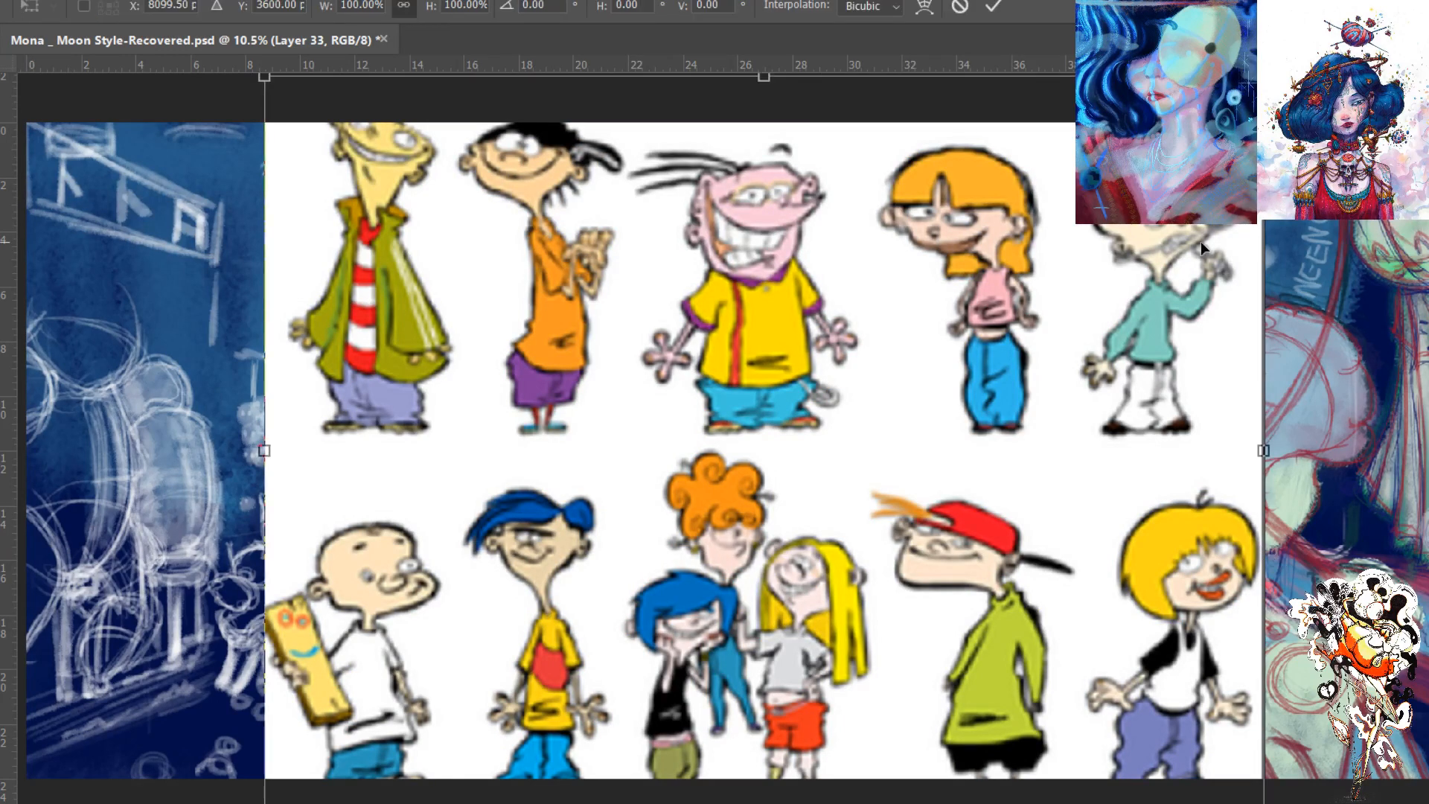
{"action": "left_click_drag", "start_coordinate": [264, 77], "coordinate": [330, 124]}
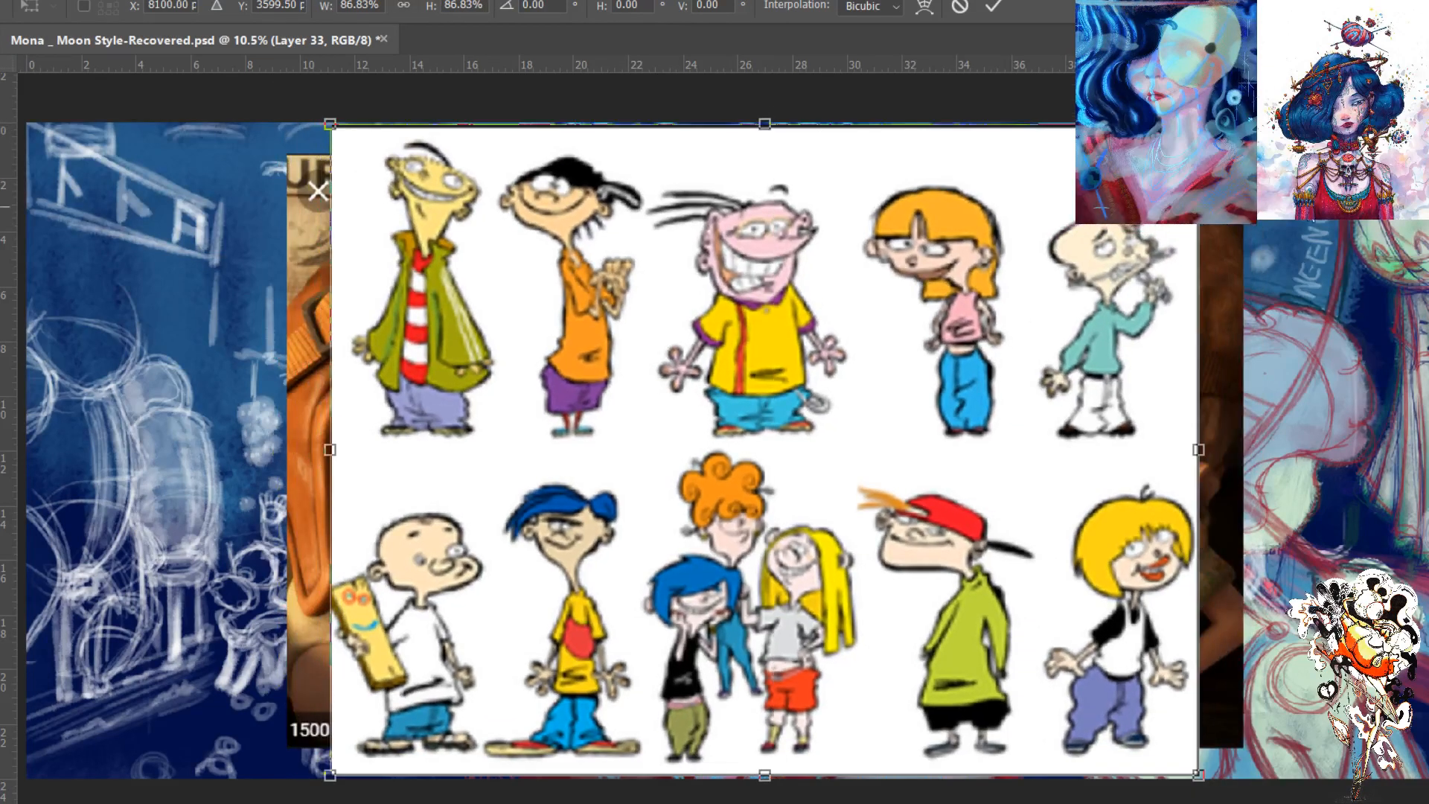
{"action": "key", "text": "Return"}
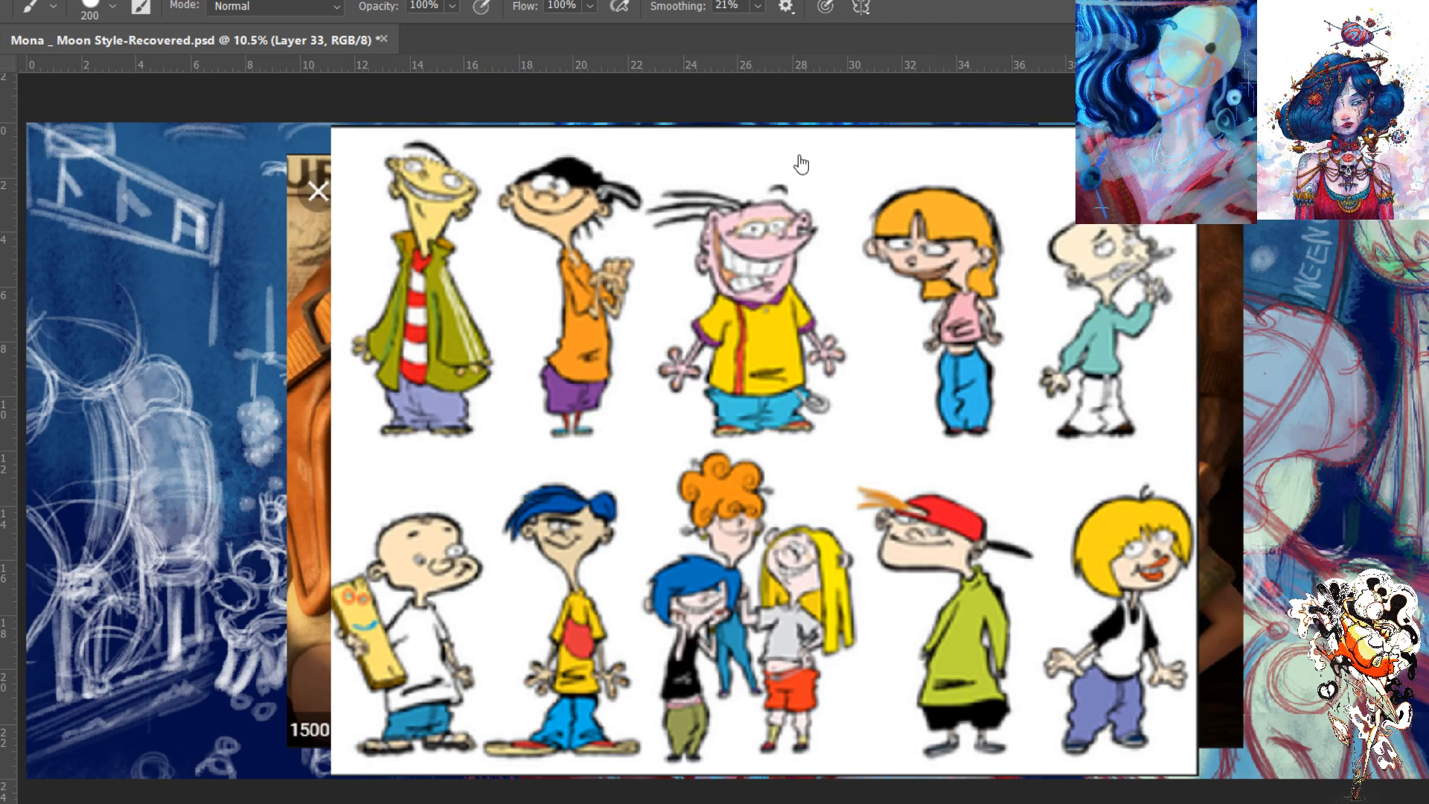
- Create a new blank document for the references and save the Mona Moon Style panorama file
{"action": "left_click", "coordinate": [1216, 743]}
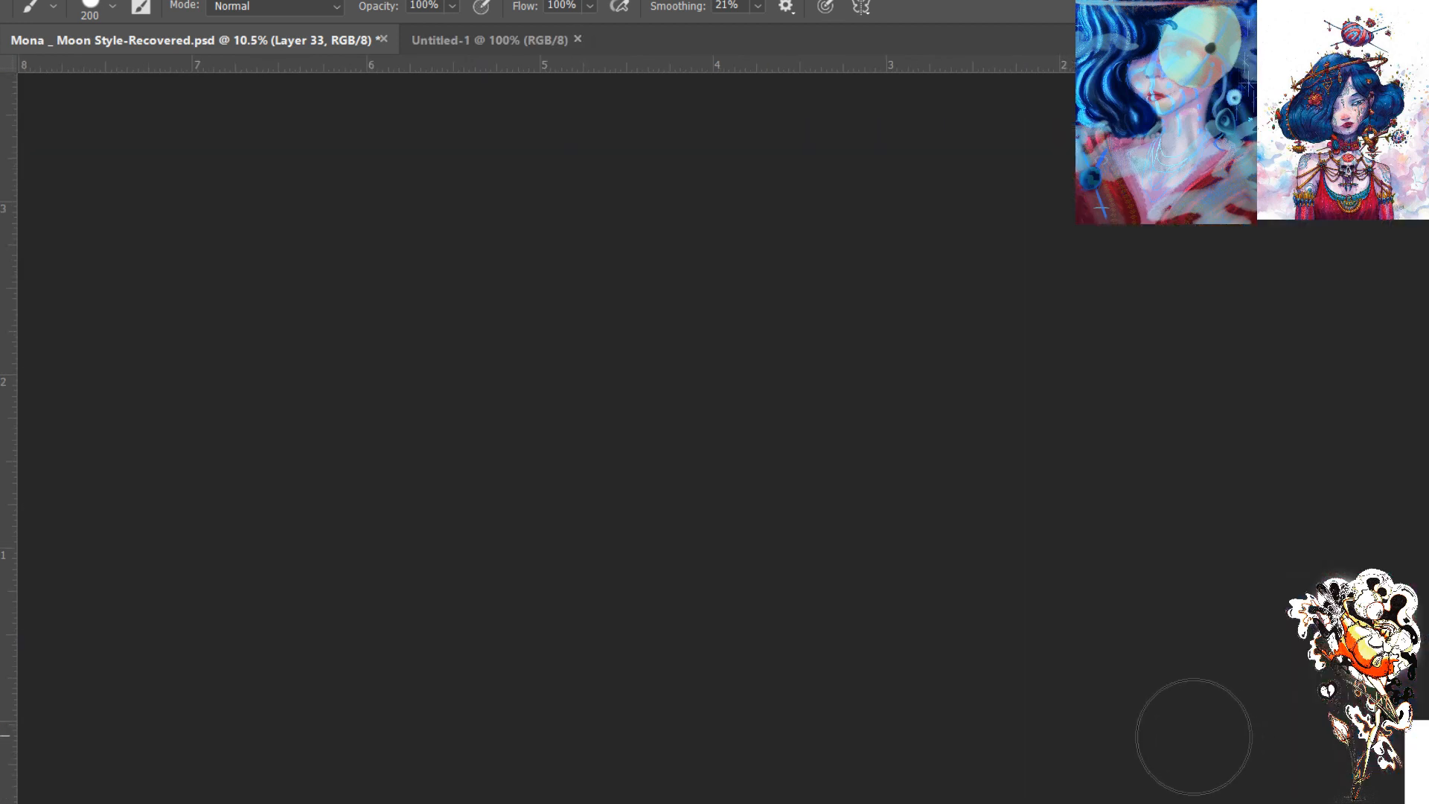
{"action": "left_click", "coordinate": [380, 38]}
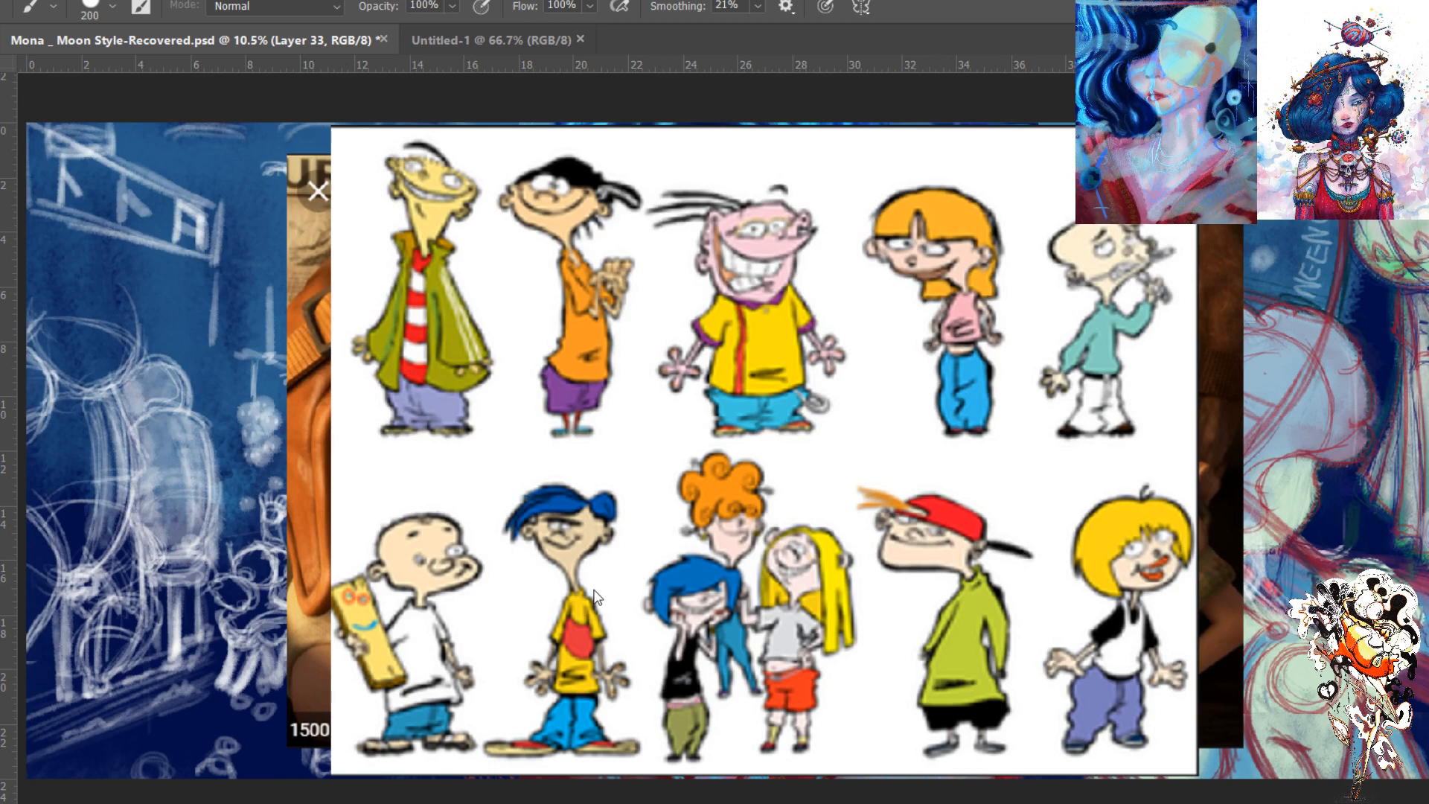
{"action": "key", "text": "ctrl+s"}
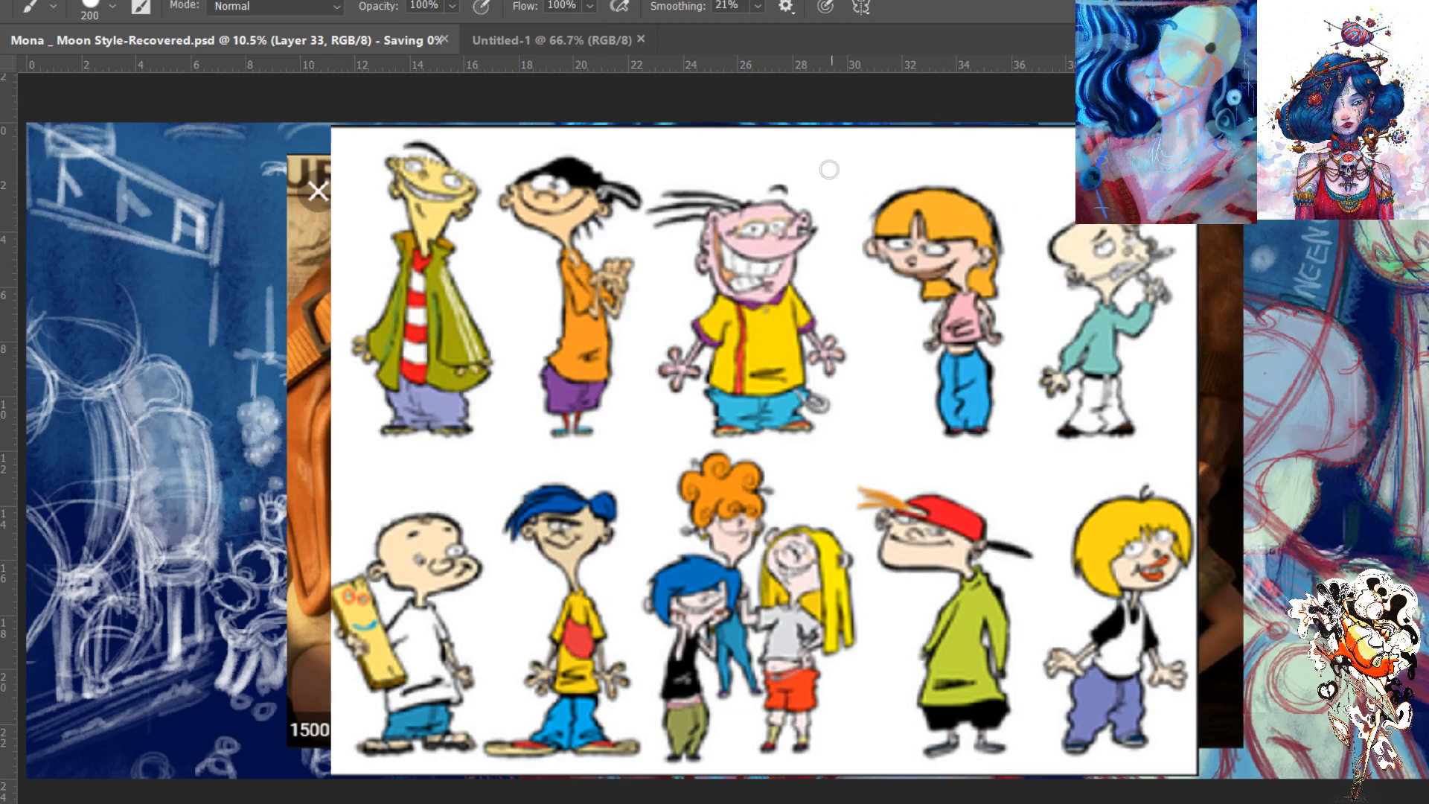
- Paste the cartoon lineup into the blank Untitled-1 document and scale it to 228.67%
{"action": "left_click", "coordinate": [495, 40]}
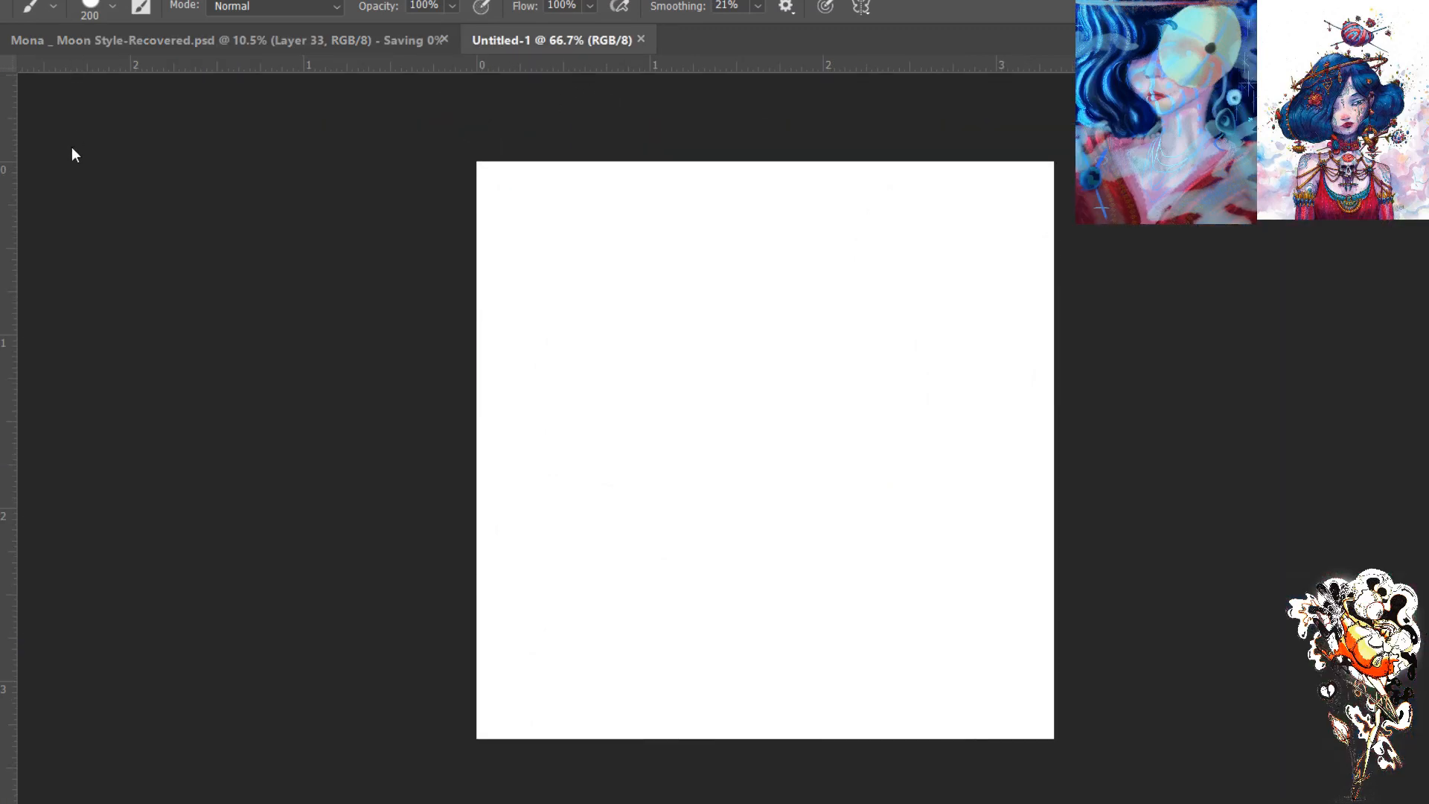
{"action": "key", "text": "ctrl+v"}
{"action": "key", "text": "ctrl+t"}
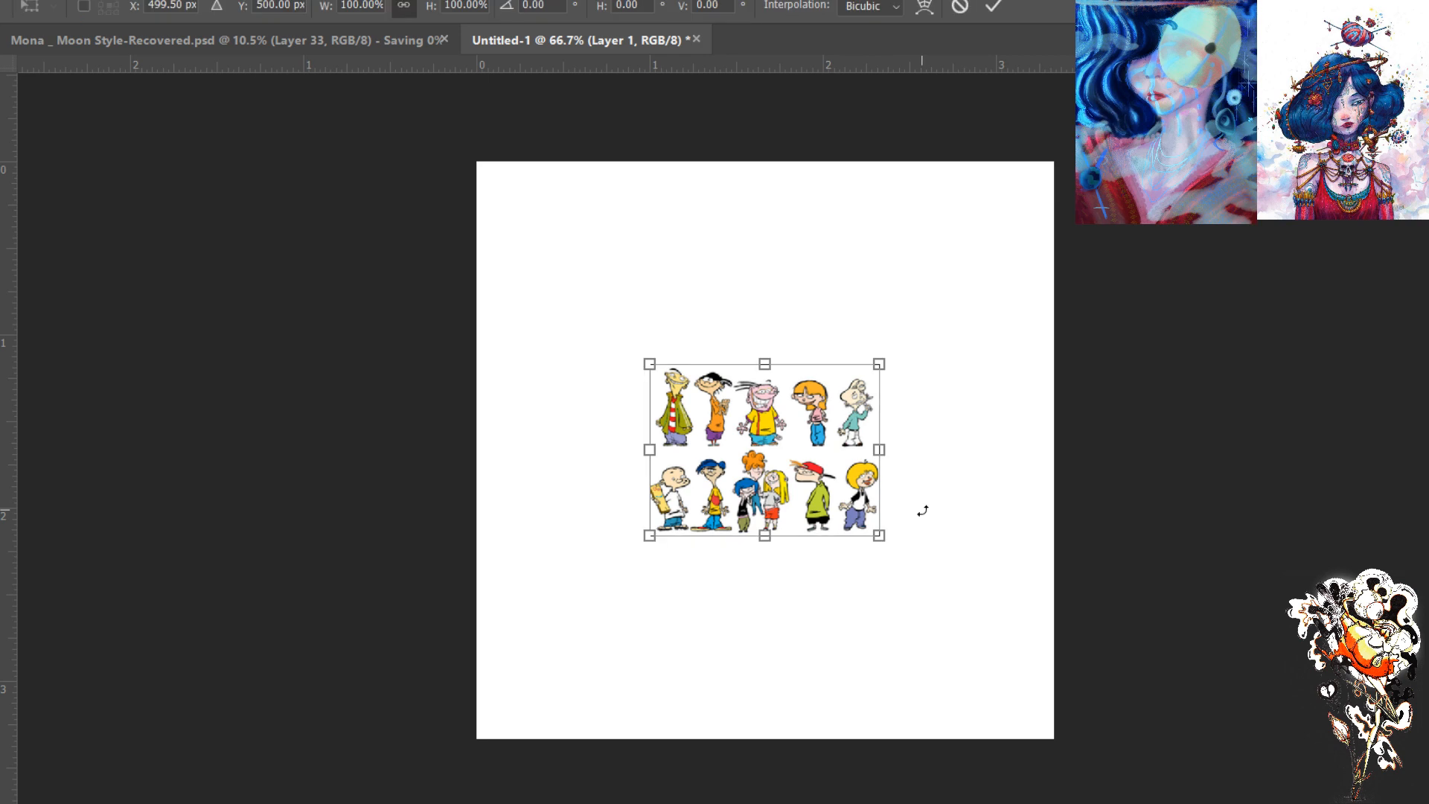
{"action": "left_click_drag", "start_coordinate": [878, 537], "coordinate": [1013, 665]}
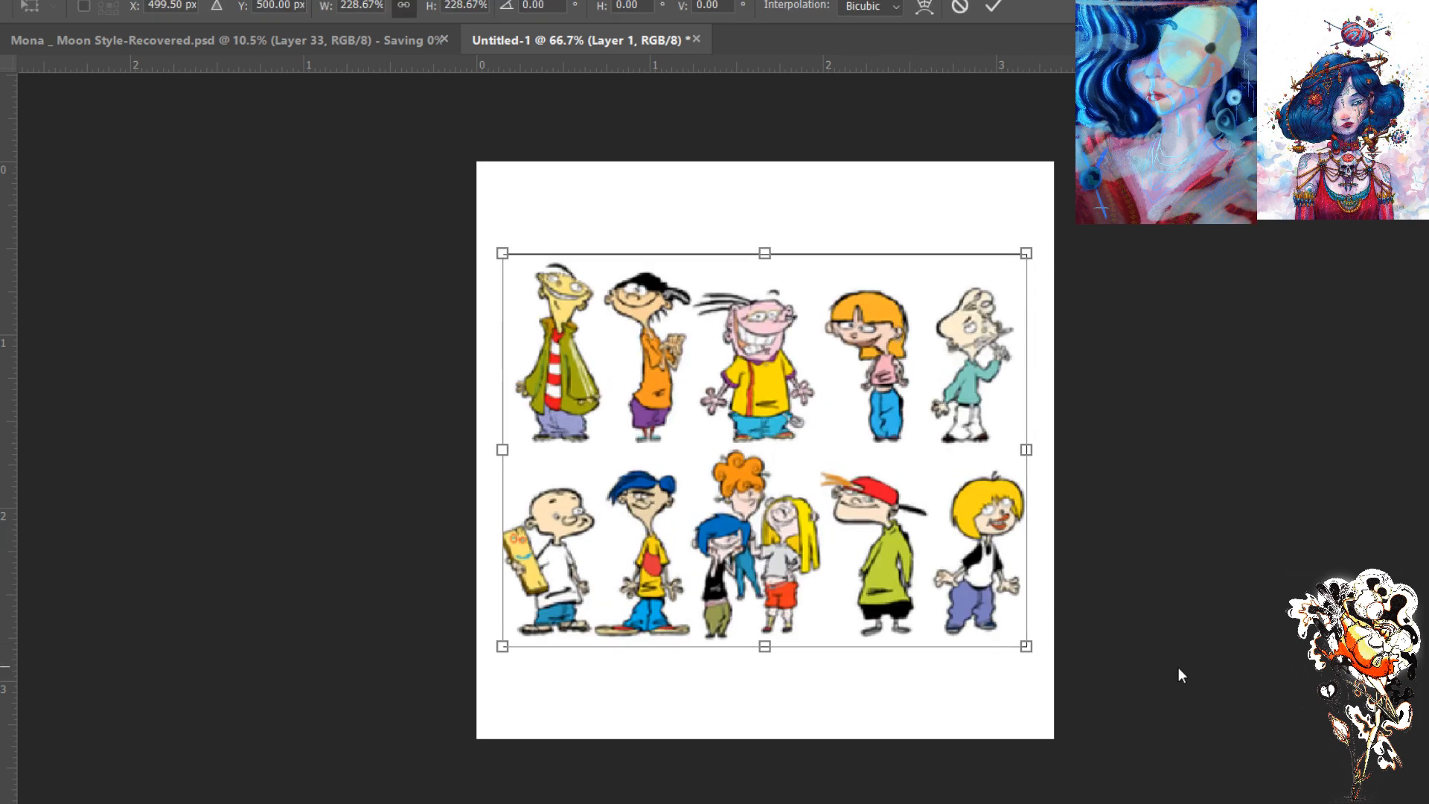
{"action": "key", "text": "Return"}
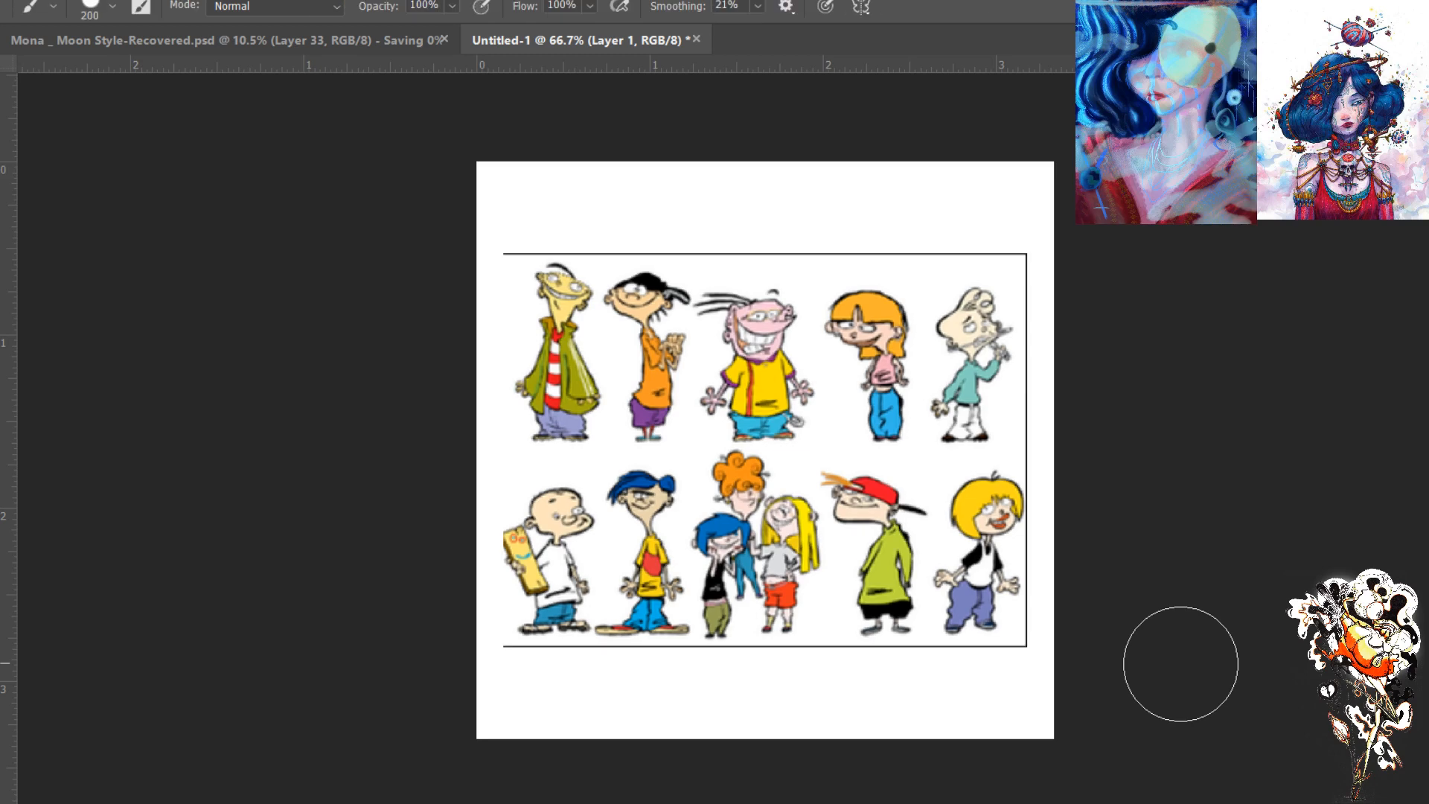
- On a new layer, use a 9 px red brush to circle the heavy shading beside the green-coated figure's arm and the girl's blue trousers
{"action": "key", "text": "ctrl+plus"}
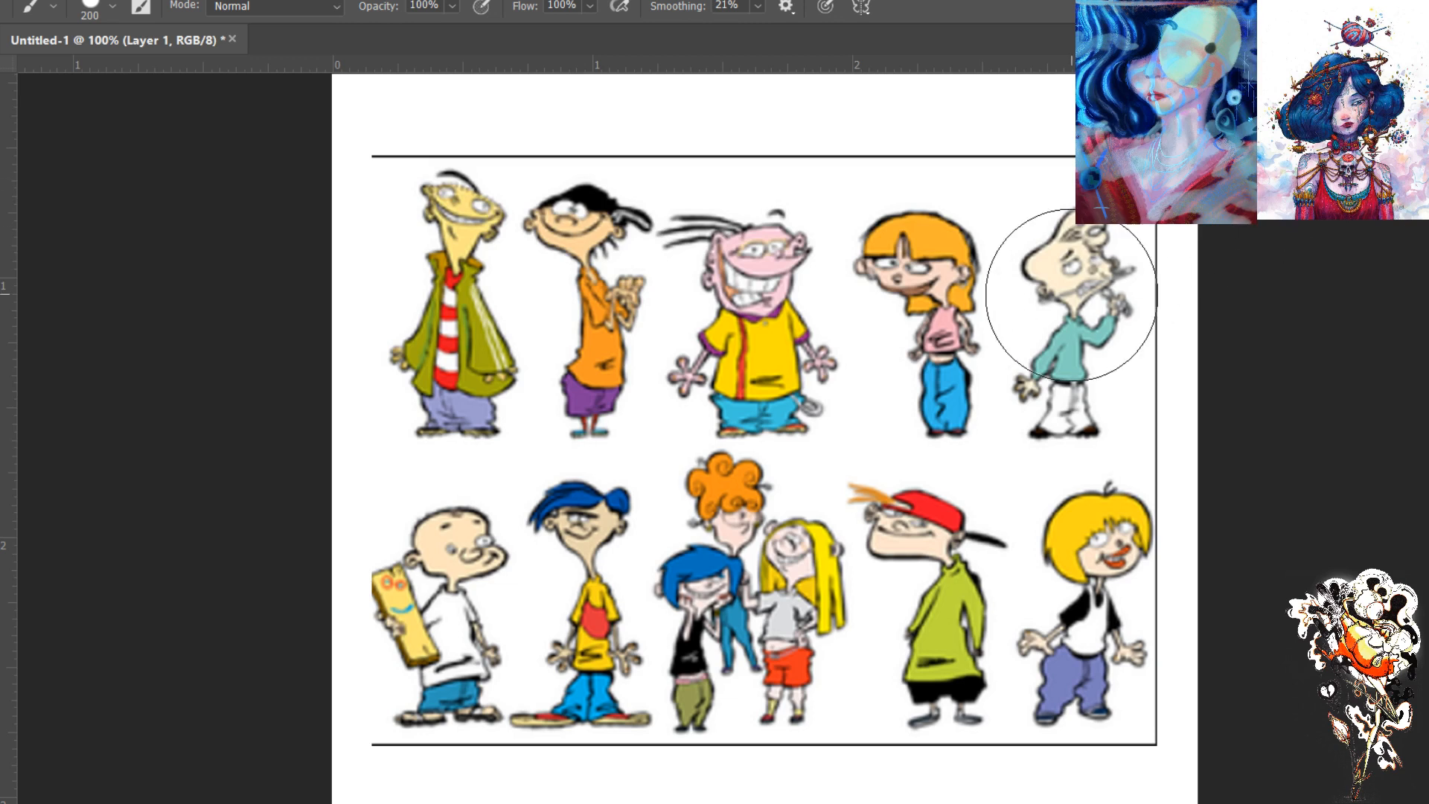
{"action": "key", "text": "bracketleft"}
{"action": "key", "text": "bracketleft"}
{"action": "key", "text": "bracketleft"}
{"action": "key", "text": "bracketleft"}
{"action": "key", "text": "bracketleft"}
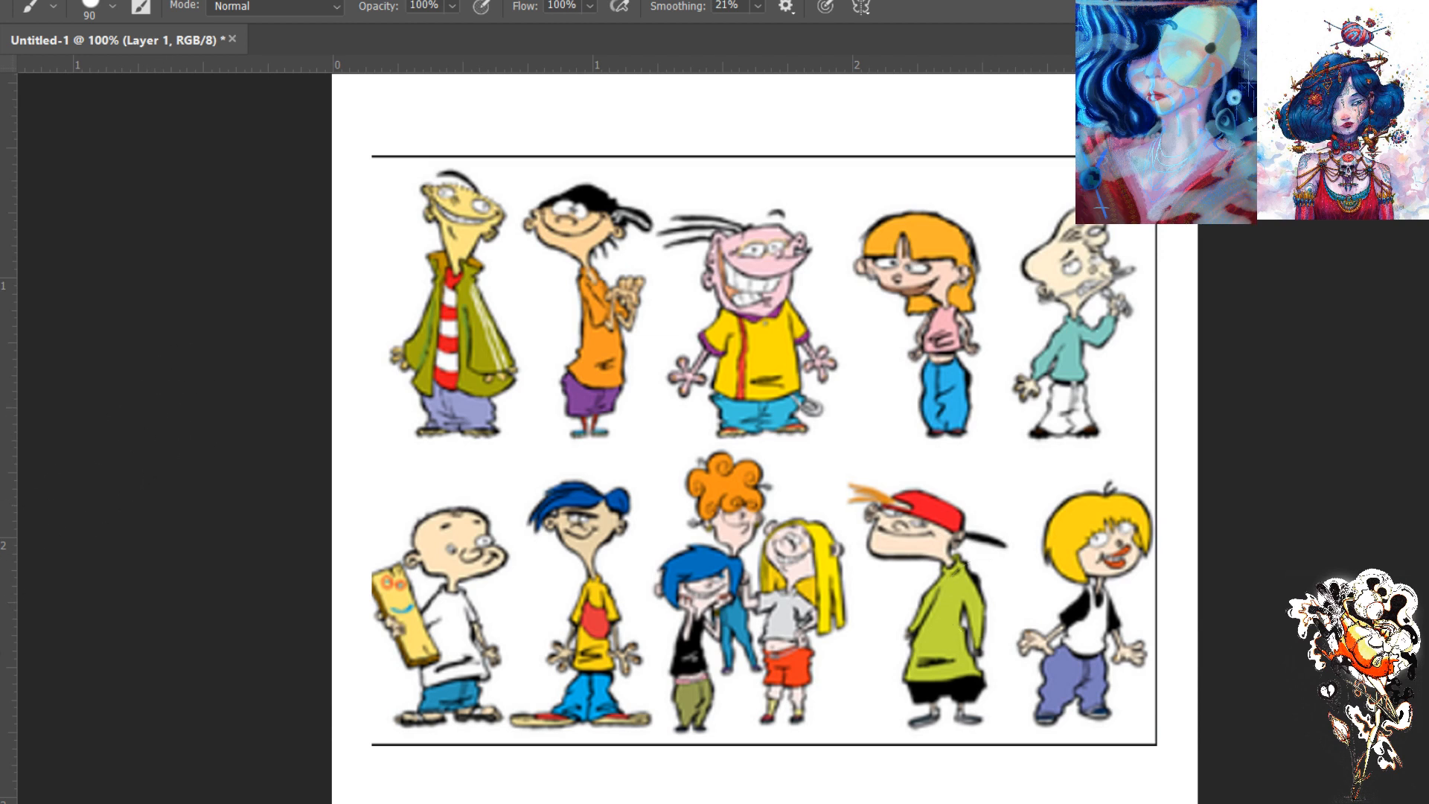
{"action": "key", "text": "i"}
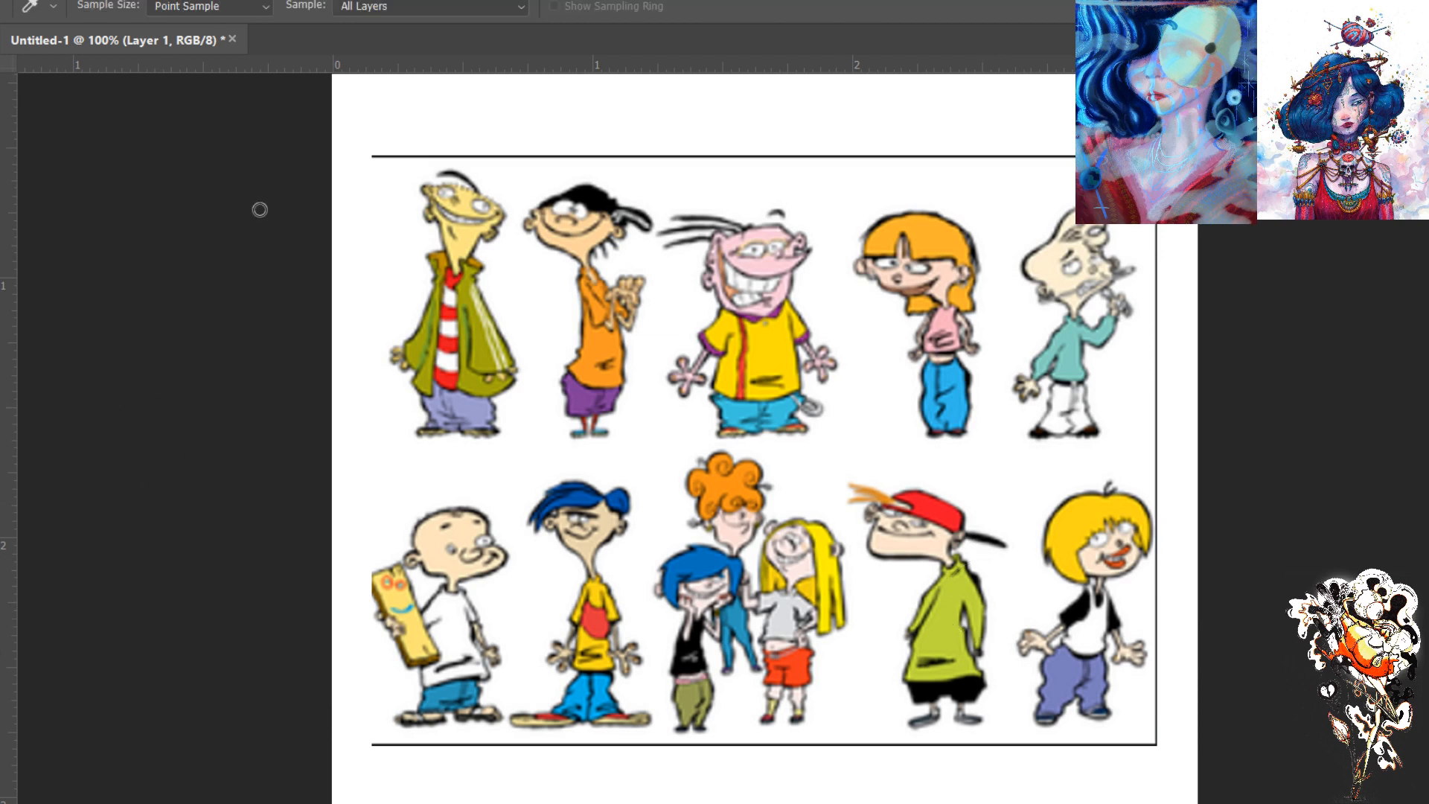
{"action": "key", "text": "b"}
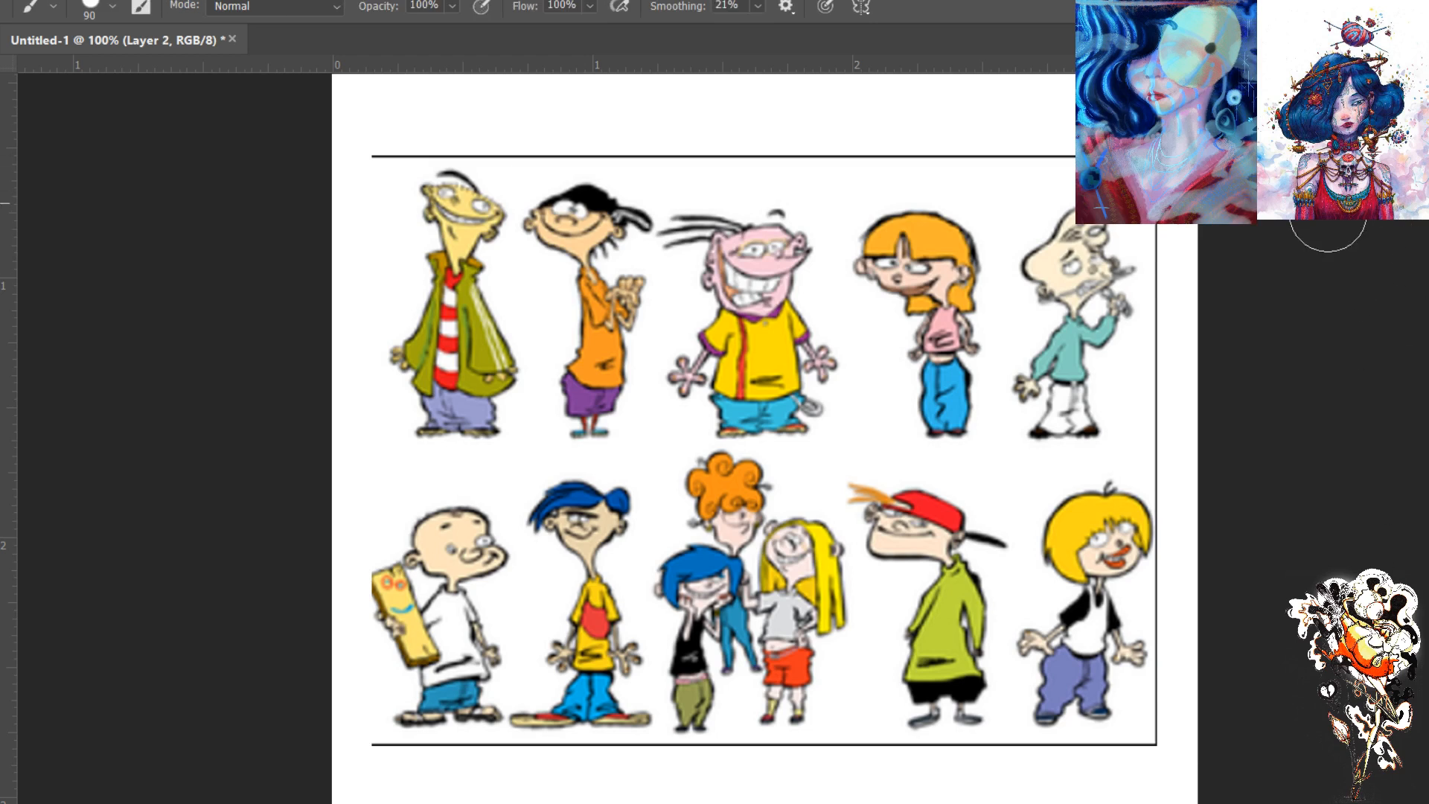
{"action": "key", "text": "bracketleft"}
{"action": "key", "text": "bracketleft"}
{"action": "key", "text": "bracketleft"}
{"action": "key", "text": "bracketleft"}
{"action": "key", "text": "bracketleft"}
{"action": "key", "text": "bracketleft"}
{"action": "key", "text": "bracketleft"}
{"action": "key", "text": "bracketleft"}
{"action": "key", "text": "bracketleft"}
{"action": "key", "text": "bracketleft"}
{"action": "key", "text": "bracketleft"}
{"action": "key", "text": "bracketleft"}
{"action": "key", "text": "bracketleft"}
{"action": "mouse_move", "coordinate": [980, 558]}
{"action": "left_mouse_down"}
{"action": "mouse_move", "coordinate": [1001, 606]}
{"action": "mouse_move", "coordinate": [979, 558]}
{"action": "left_mouse_up"}
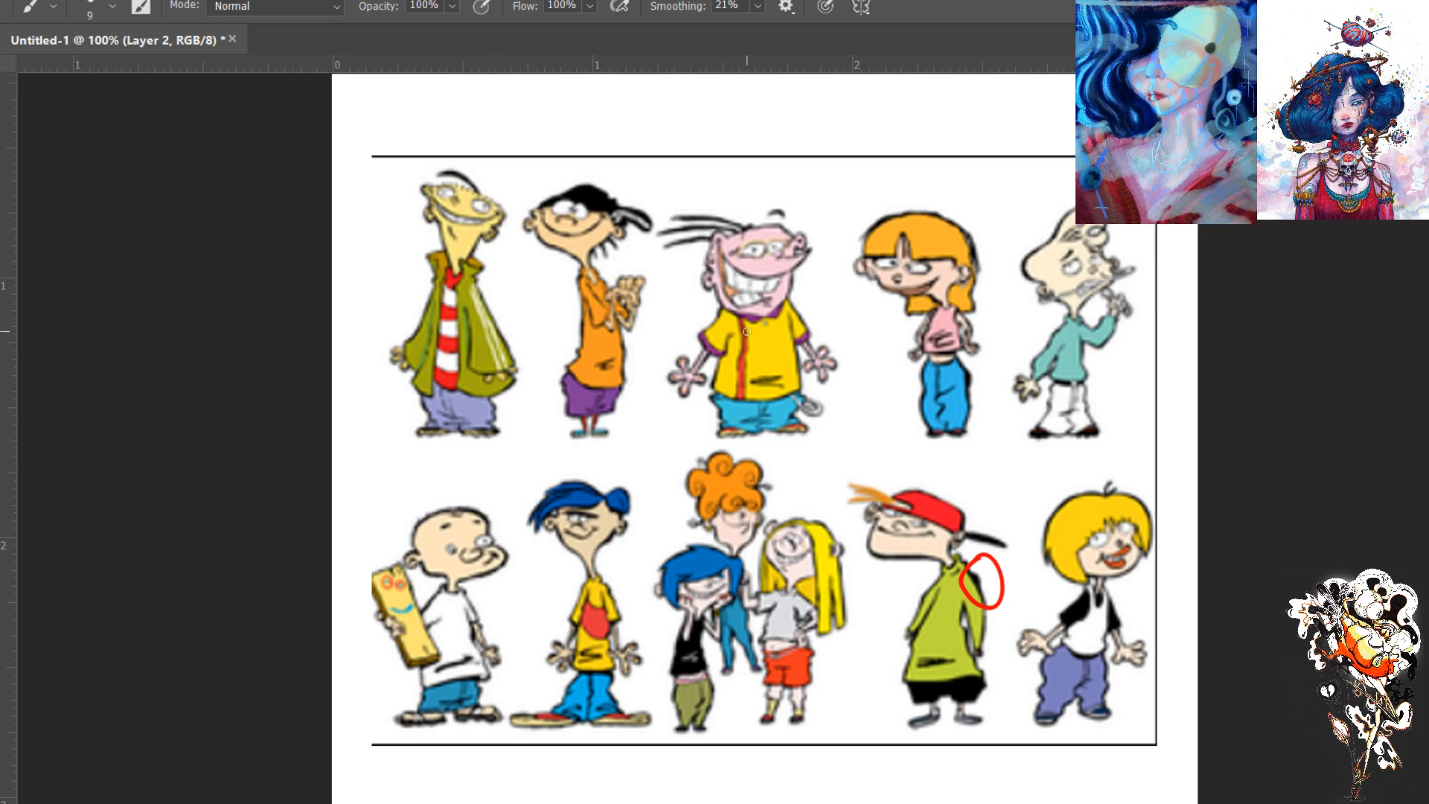
{"action": "mouse_move", "coordinate": [978, 363]}
{"action": "left_mouse_down"}
{"action": "mouse_move", "coordinate": [982, 403]}
{"action": "mouse_move", "coordinate": [955, 391]}
{"action": "mouse_move", "coordinate": [981, 363]}
{"action": "left_mouse_up"}
- Handwrite a red newspaper-style note above the lineup and sketch two pairs of simple oval eyes beside it
{"action": "mouse_move", "coordinate": [1000, 133]}
{"action": "left_mouse_down"}
{"action": "mouse_move", "coordinate": [1017, 110]}
{"action": "mouse_move", "coordinate": [1063, 122]}
{"action": "left_mouse_up"}
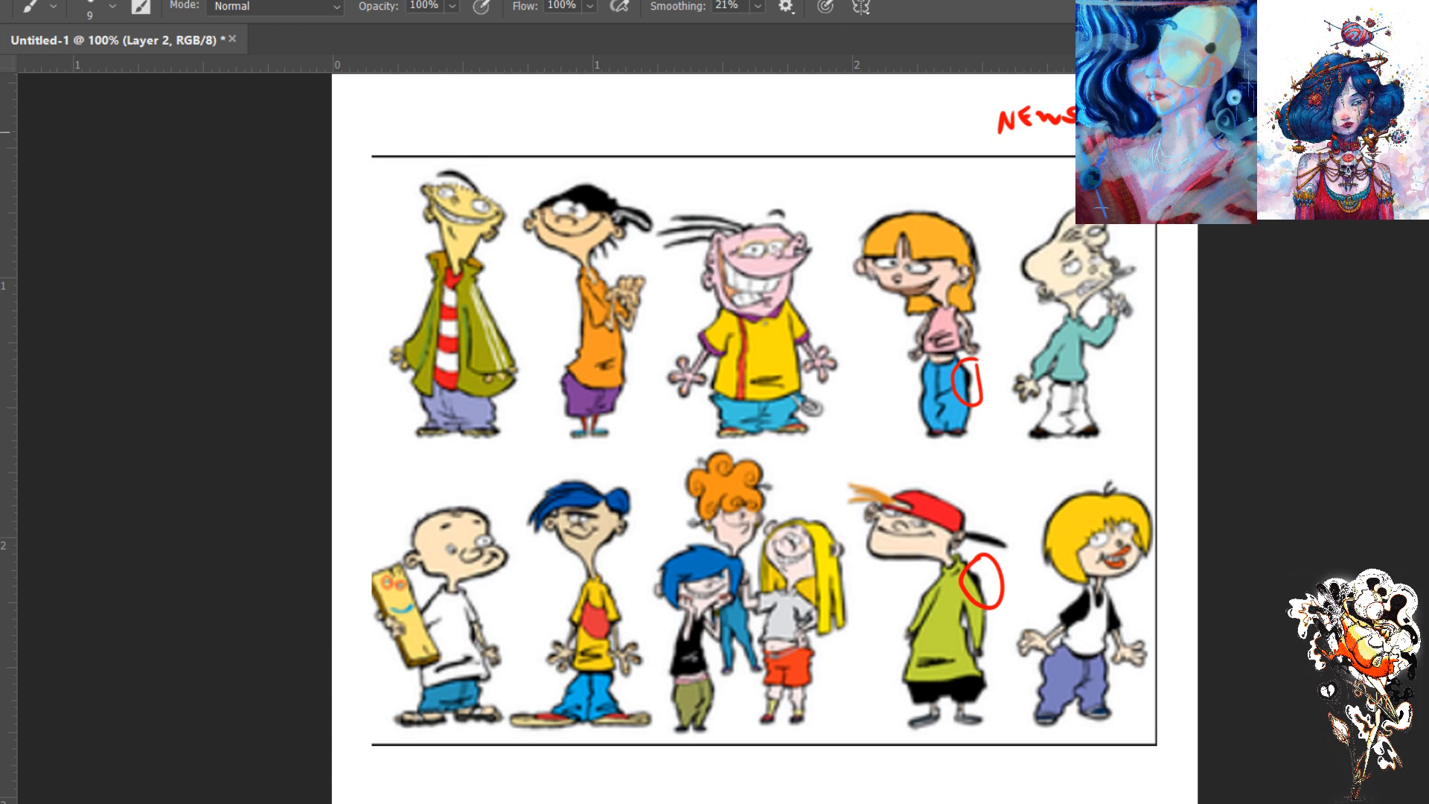
{"action": "left_click_drag", "start_coordinate": [1073, 142], "coordinate": [1070, 165]}
{"action": "left_click", "coordinate": [913, 124]}
{"action": "mouse_move", "coordinate": [920, 119]}
{"action": "left_mouse_down"}
{"action": "mouse_move", "coordinate": [908, 133]}
{"action": "mouse_move", "coordinate": [914, 116]}
{"action": "mouse_move", "coordinate": [772, 118]}
{"action": "mouse_move", "coordinate": [767, 130]}
{"action": "mouse_move", "coordinate": [778, 120]}
{"action": "left_mouse_up"}
{"action": "left_click", "coordinate": [883, 125]}
{"action": "left_click", "coordinate": [813, 119]}
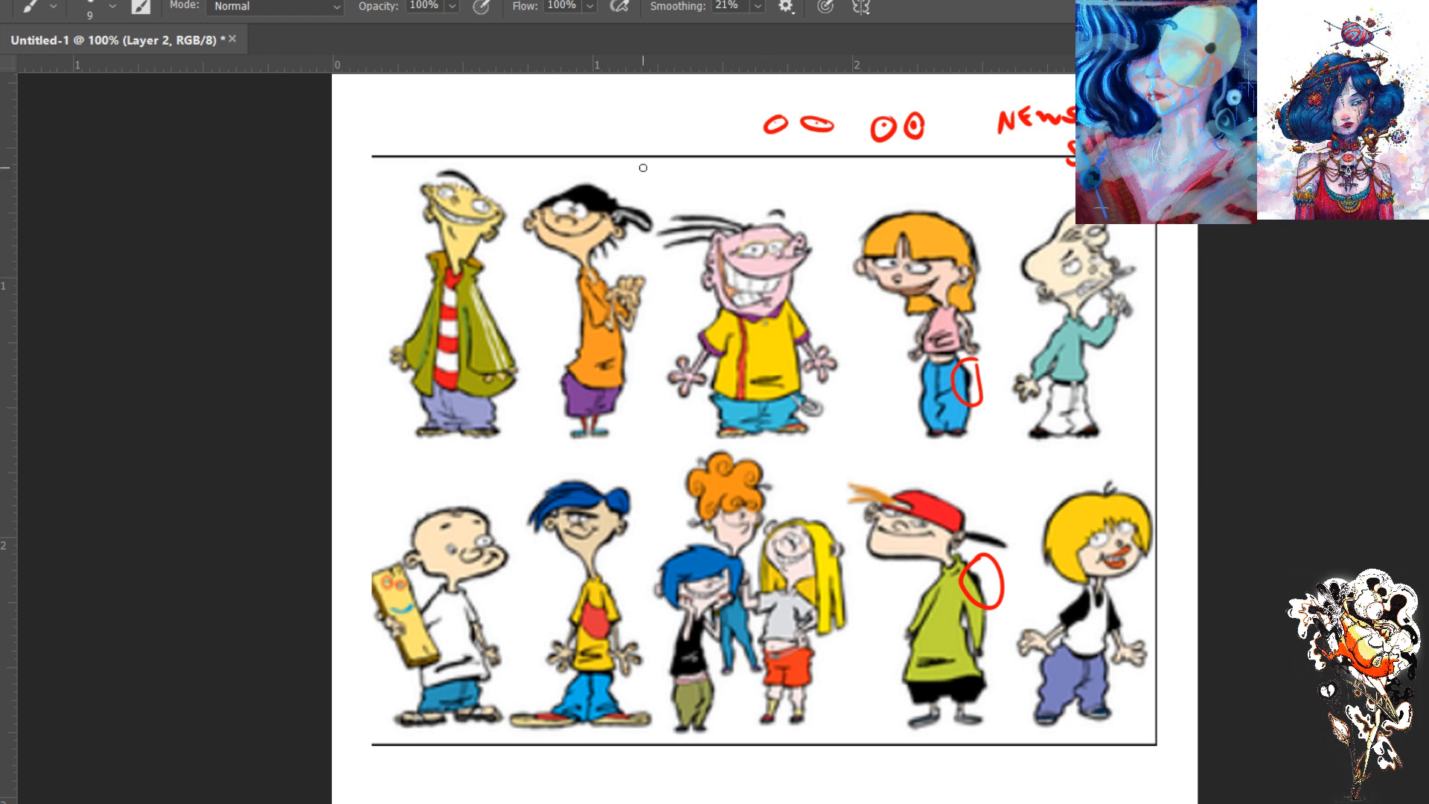
- Sketch slanted red eyes with brows above the pink-faced character and circle one eye of the orange-haired girl
{"action": "mouse_move", "coordinate": [776, 199]}
{"action": "left_mouse_down"}
{"action": "mouse_move", "coordinate": [712, 199]}
{"action": "mouse_move", "coordinate": [777, 213]}
{"action": "mouse_move", "coordinate": [706, 224]}
{"action": "mouse_move", "coordinate": [726, 218]}
{"action": "left_mouse_up"}
{"action": "key", "text": "ctrl+plus"}
{"action": "key", "text": "ctrl+plus"}
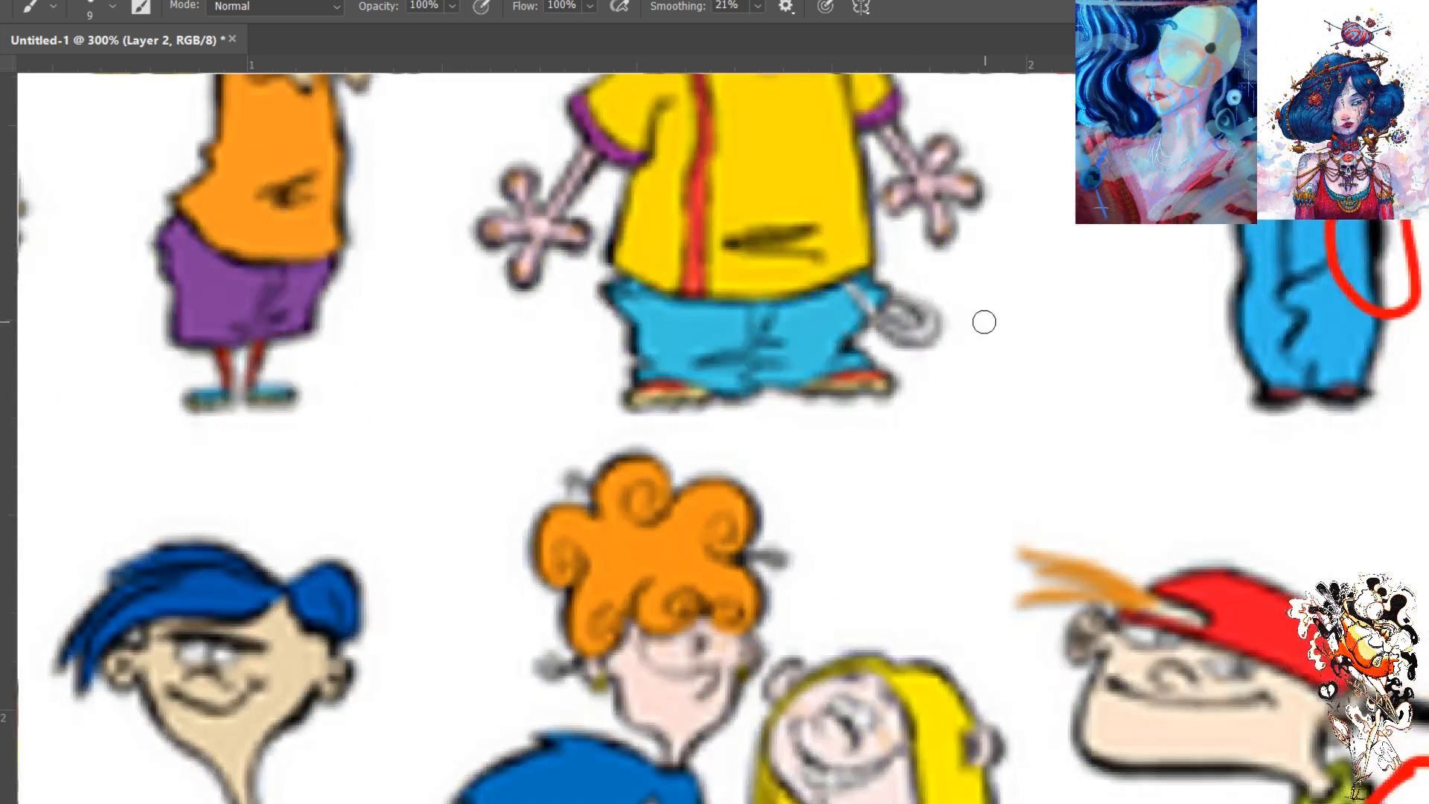
{"action": "left_click_drag", "start_coordinate": [973, 335], "coordinate": [660, 660]}
{"action": "left_click_drag", "start_coordinate": [913, 425], "coordinate": [895, 447]}
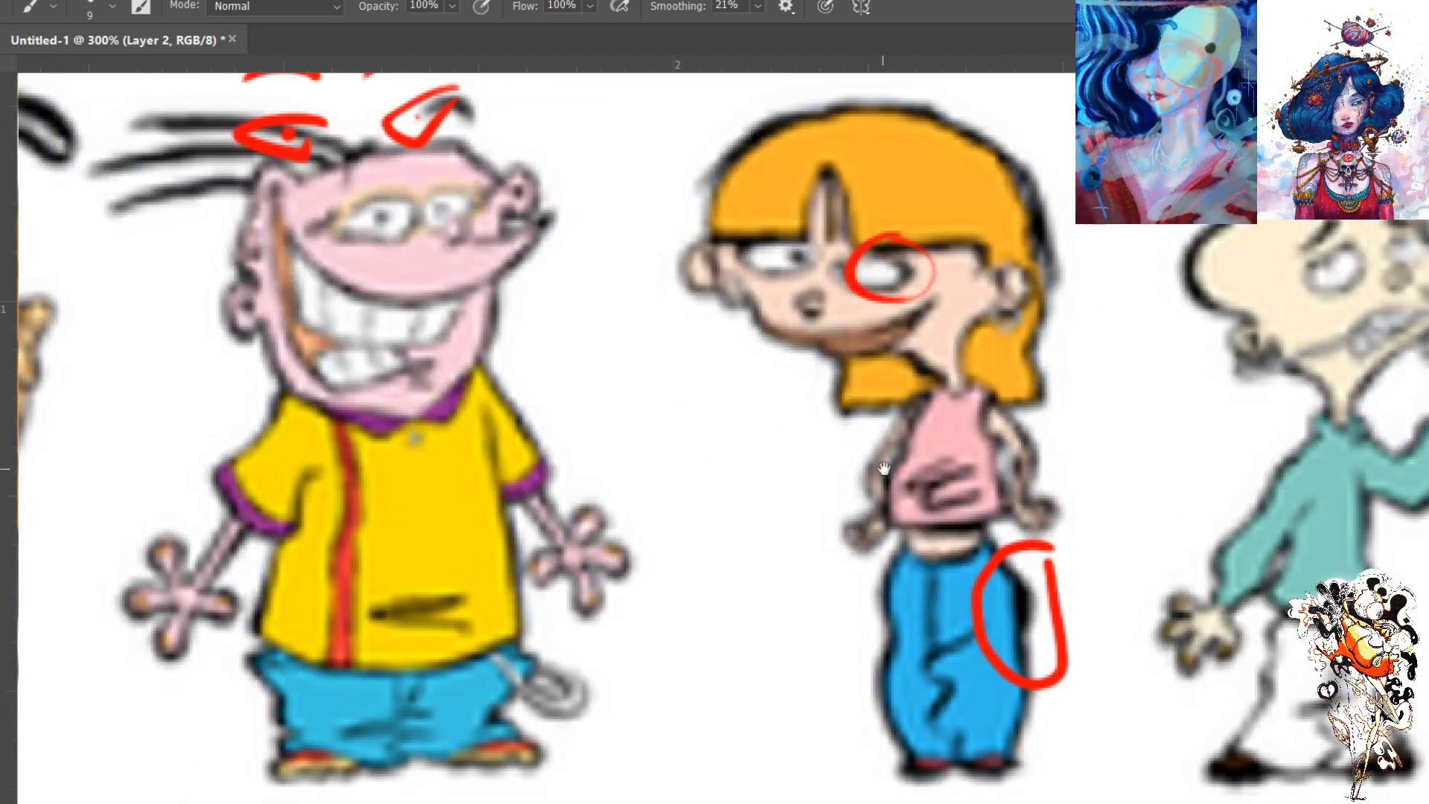
- Shift the red annotations aside to expose the girl's eye, and move them back over the marked details
{"action": "key", "text": "v"}
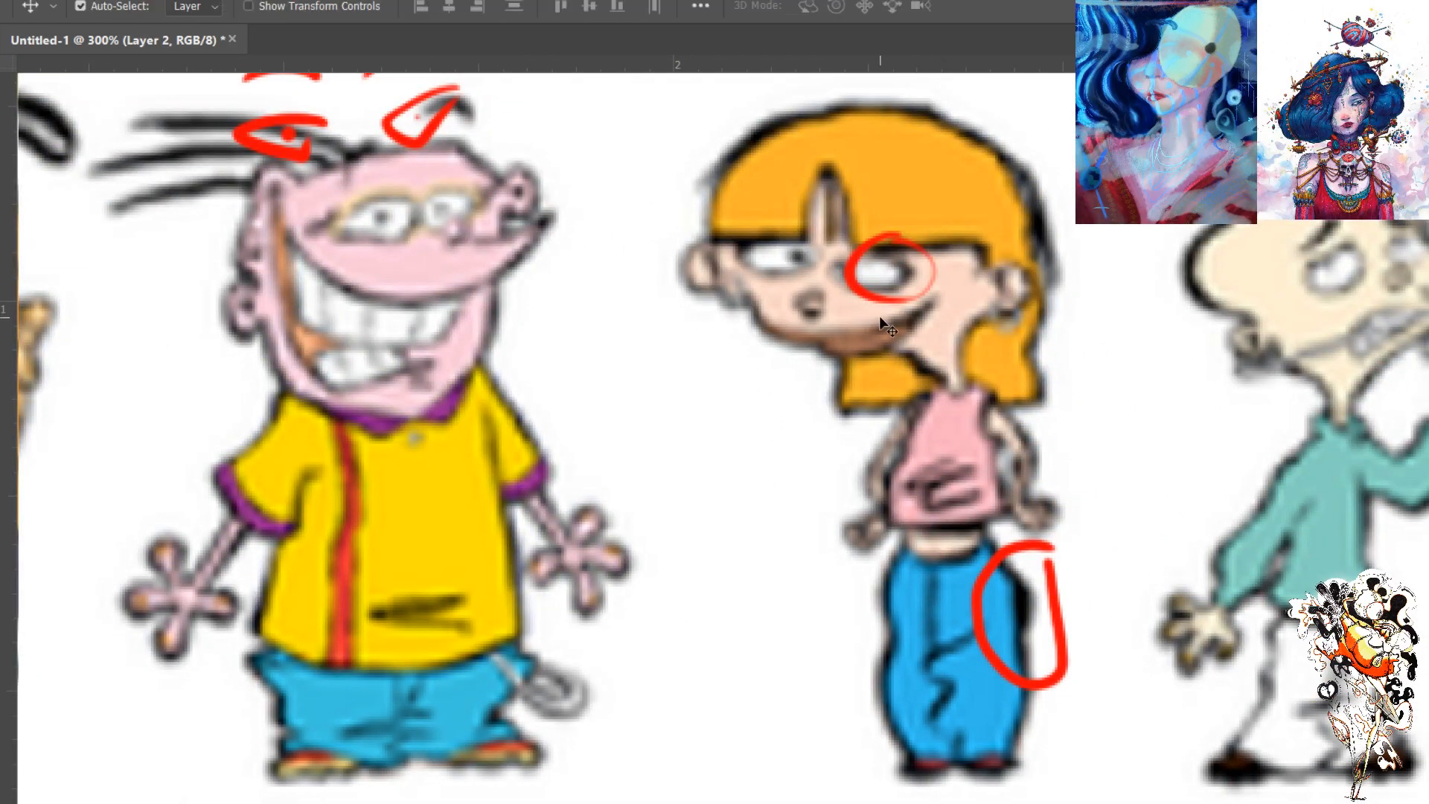
{"action": "left_click_drag", "start_coordinate": [872, 300], "coordinate": [980, 299]}
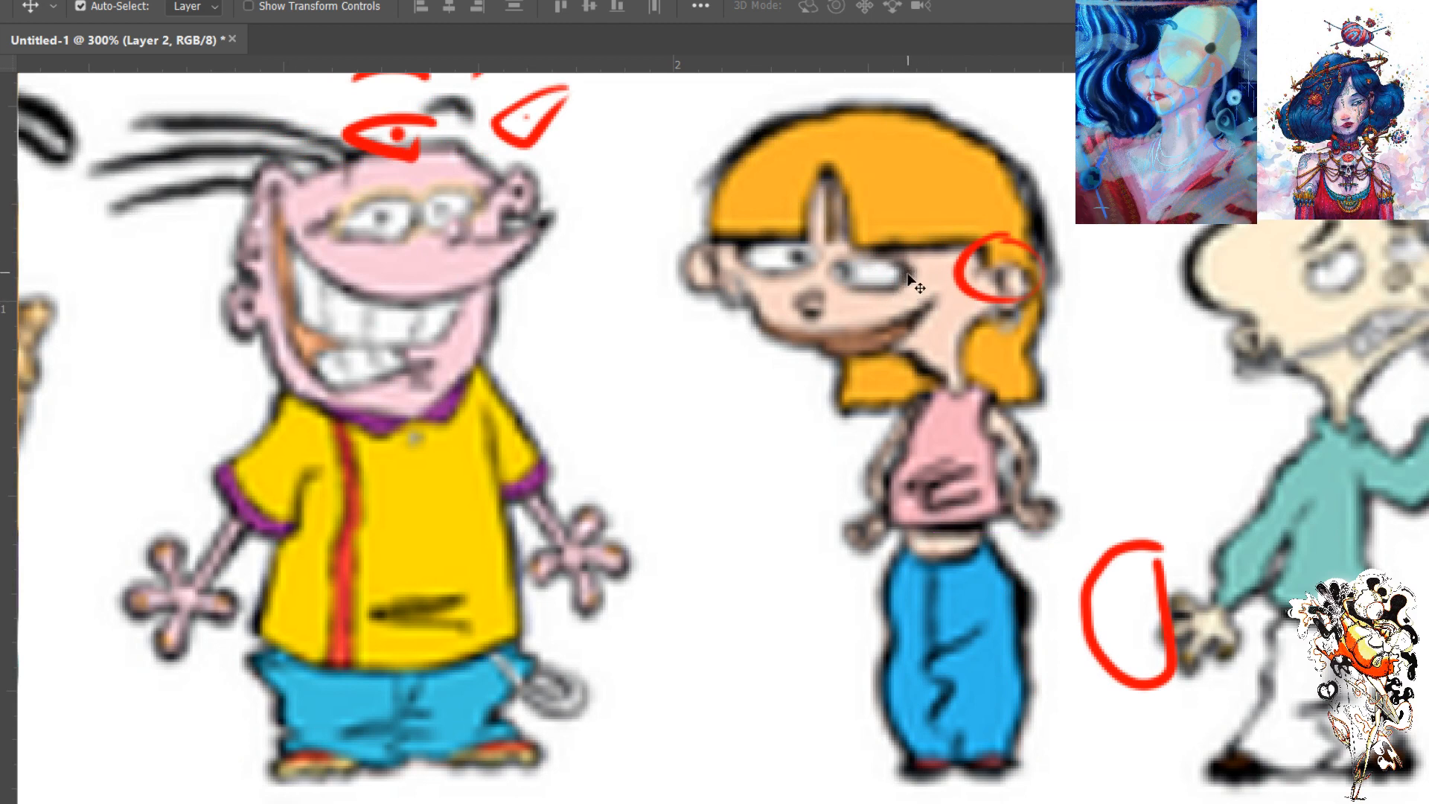
{"action": "key", "text": "ctrl+0"}
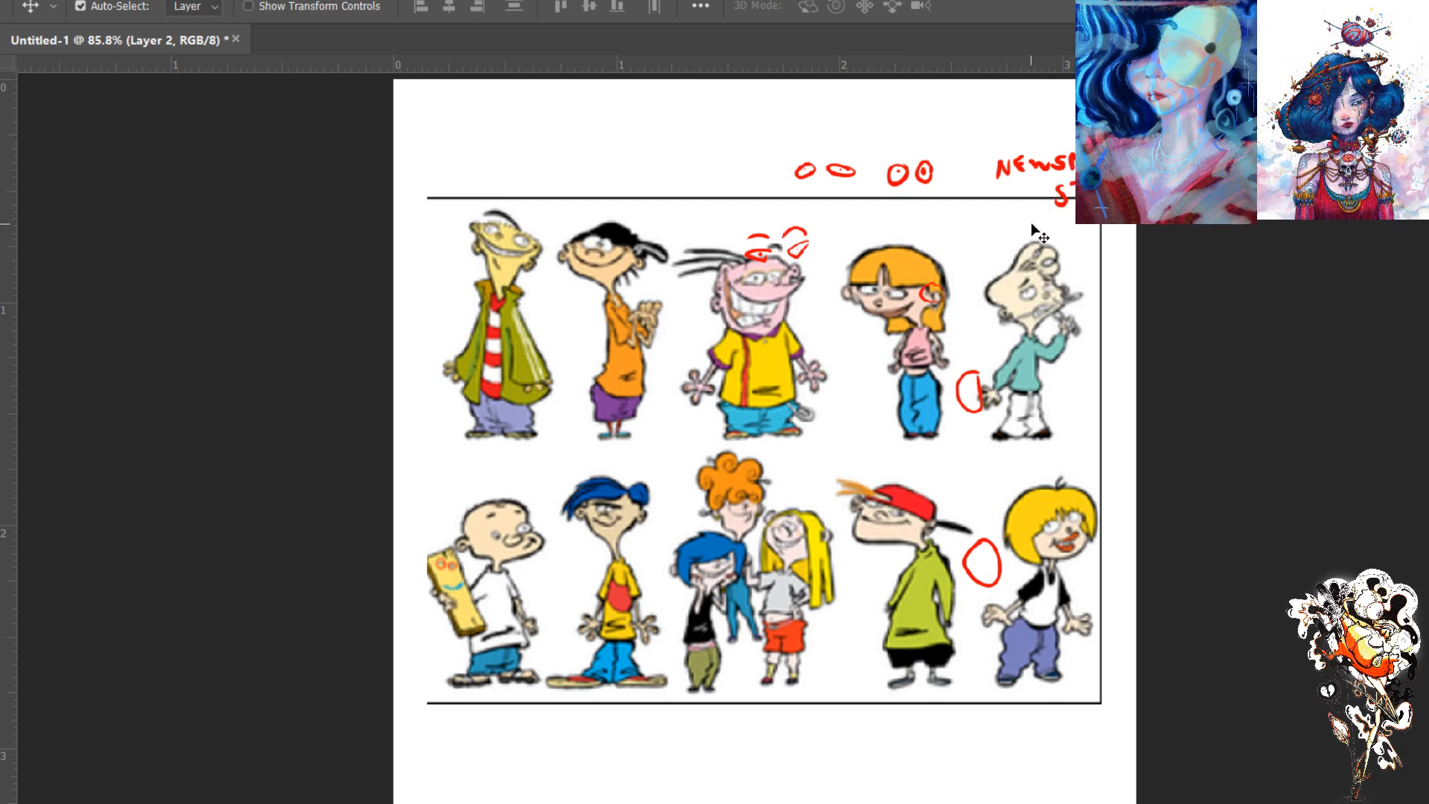
{"action": "left_click_drag", "start_coordinate": [1019, 238], "coordinate": [1013, 256]}
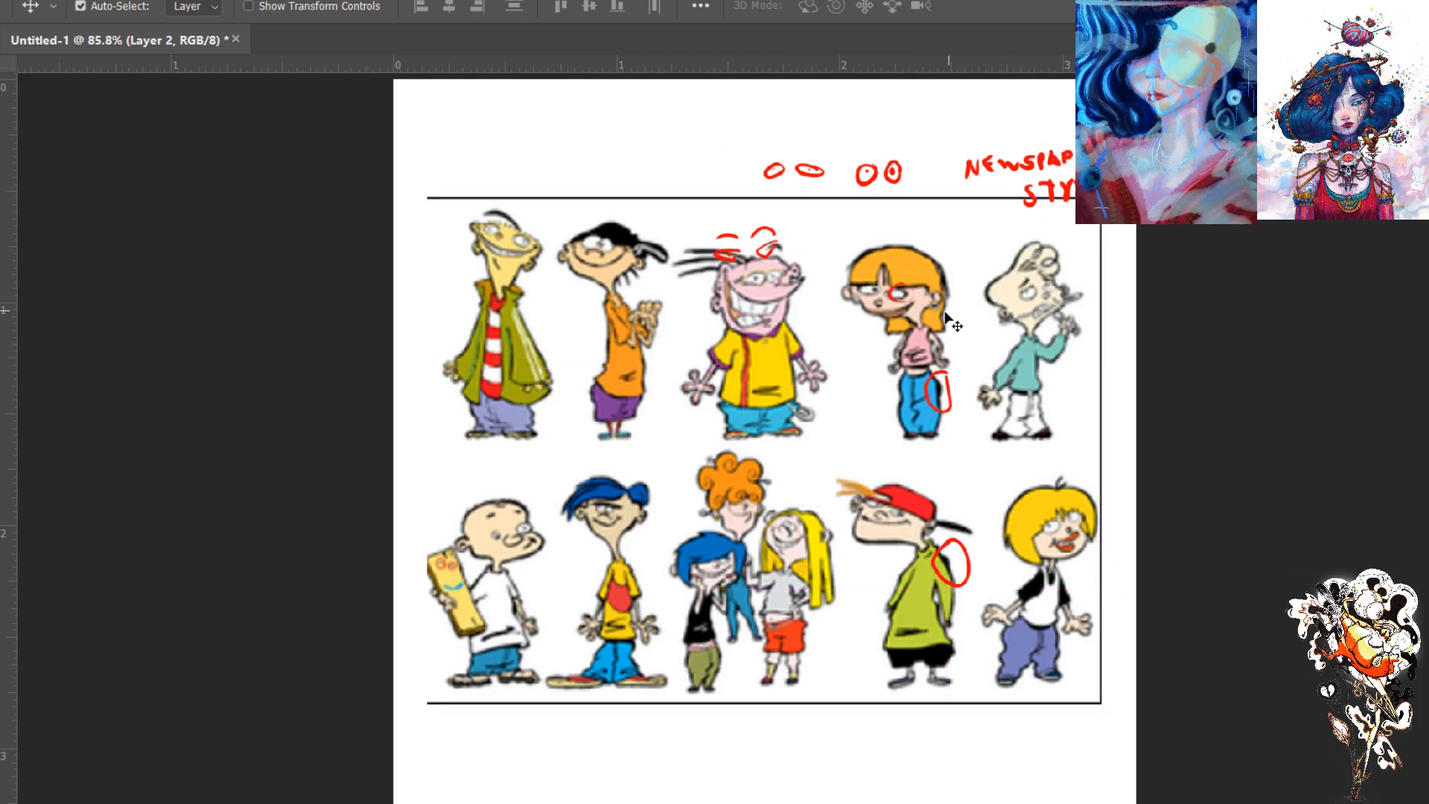
- Erase the red eye sketches and circles with a 70 px eraser, keeping the newspaper-style note
{"action": "key", "text": "e"}
{"action": "key", "text": "bracketright"}
{"action": "key", "text": "bracketright"}
{"action": "key", "text": "bracketright"}
{"action": "key", "text": "bracketright"}
{"action": "key", "text": "bracketright"}
{"action": "key", "text": "bracketright"}
{"action": "key", "text": "bracketright"}
{"action": "key", "text": "bracketright"}
{"action": "key", "text": "bracketright"}
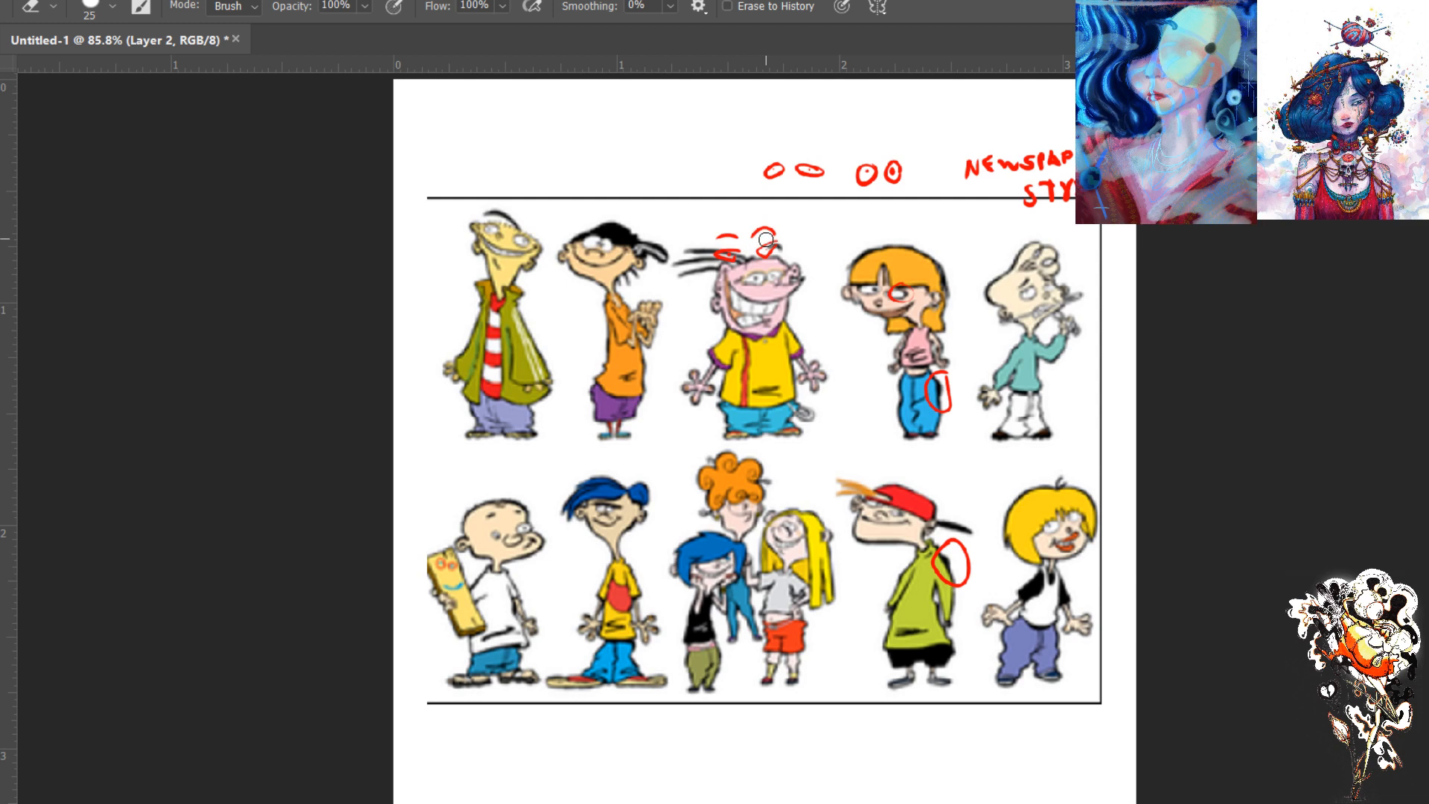
{"action": "mouse_move", "coordinate": [766, 224]}
{"action": "left_mouse_down"}
{"action": "mouse_move", "coordinate": [722, 271]}
{"action": "mouse_move", "coordinate": [785, 175]}
{"action": "mouse_move", "coordinate": [823, 149]}
{"action": "mouse_move", "coordinate": [891, 163]}
{"action": "mouse_move", "coordinate": [944, 402]}
{"action": "mouse_move", "coordinate": [950, 525]}
{"action": "mouse_move", "coordinate": [944, 479]}
{"action": "left_mouse_up"}
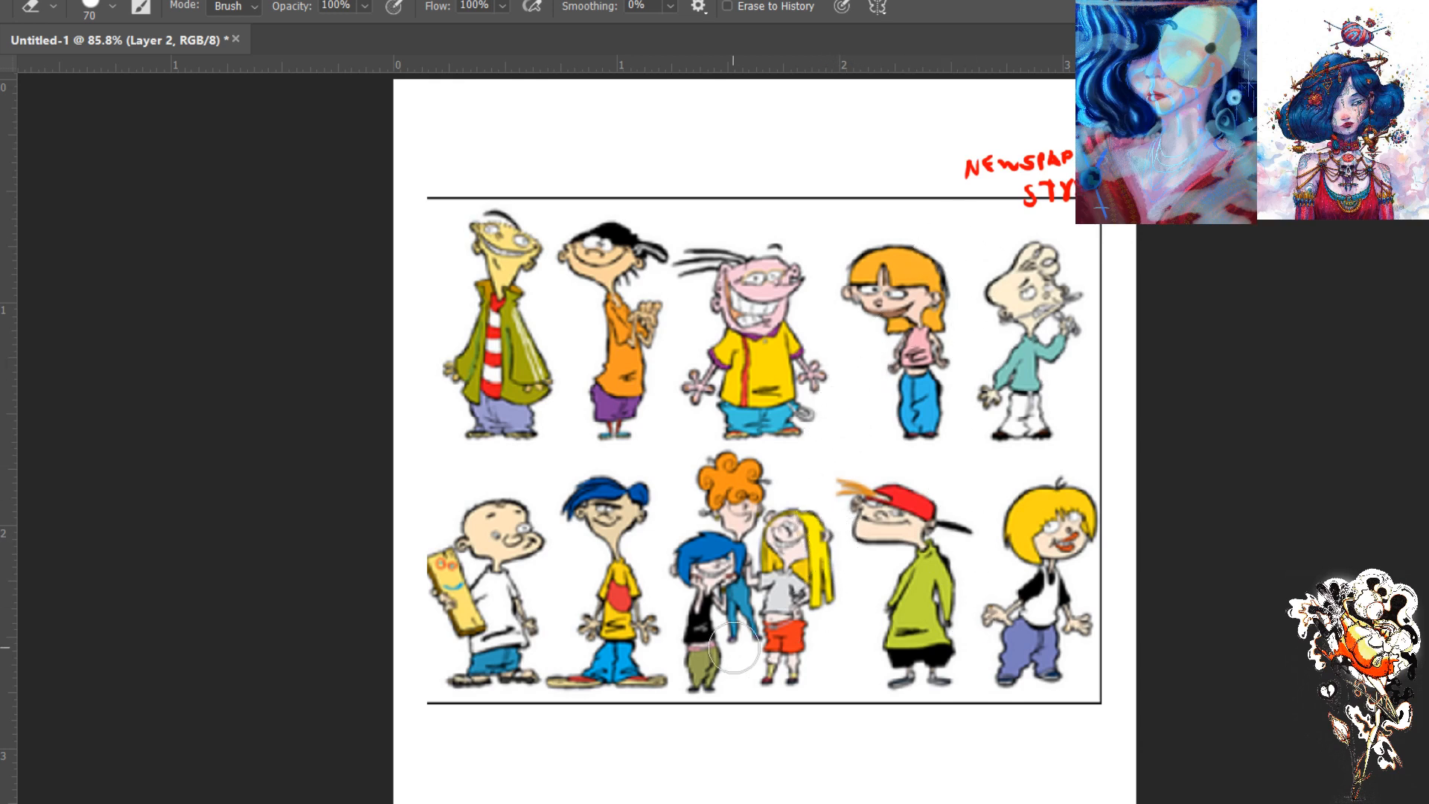
- Circle in red the fold marks on the green coat, yellow shirts, pink top and white shirt
{"action": "key", "text": "b"}
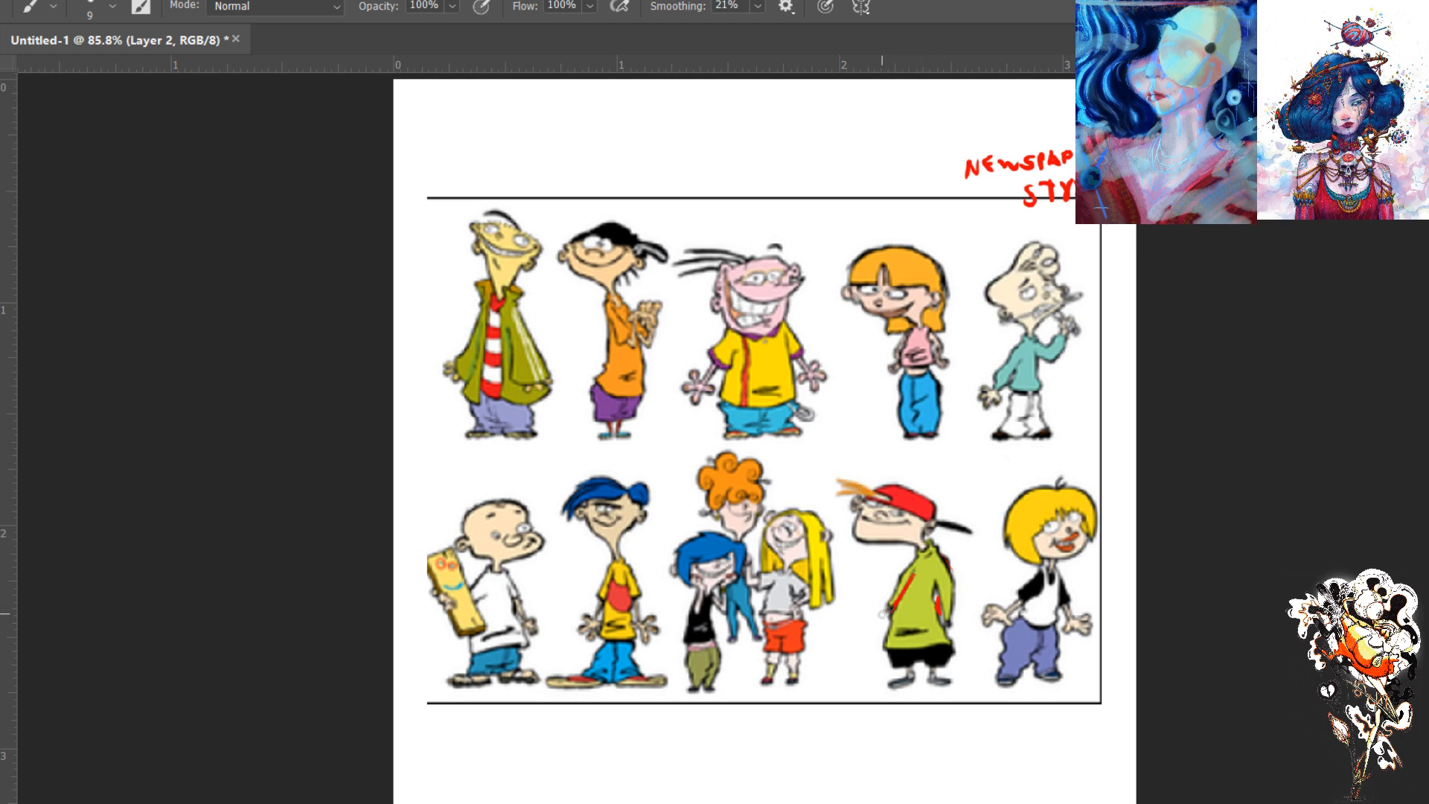
{"action": "mouse_move", "coordinate": [918, 566]}
{"action": "left_mouse_down"}
{"action": "mouse_move", "coordinate": [903, 573]}
{"action": "mouse_move", "coordinate": [930, 570]}
{"action": "mouse_move", "coordinate": [904, 567]}
{"action": "left_mouse_up"}
{"action": "mouse_move", "coordinate": [774, 376]}
{"action": "left_mouse_down"}
{"action": "mouse_move", "coordinate": [740, 412]}
{"action": "mouse_move", "coordinate": [767, 380]}
{"action": "left_mouse_up"}
{"action": "mouse_move", "coordinate": [926, 339]}
{"action": "left_mouse_down"}
{"action": "mouse_move", "coordinate": [912, 368]}
{"action": "mouse_move", "coordinate": [923, 363]}
{"action": "left_mouse_up"}
{"action": "mouse_move", "coordinate": [631, 607]}
{"action": "left_mouse_down"}
{"action": "mouse_move", "coordinate": [596, 644]}
{"action": "mouse_move", "coordinate": [629, 609]}
{"action": "left_mouse_up"}
{"action": "mouse_move", "coordinate": [516, 616]}
{"action": "left_mouse_down"}
{"action": "mouse_move", "coordinate": [465, 648]}
{"action": "mouse_move", "coordinate": [521, 618]}
{"action": "left_mouse_up"}
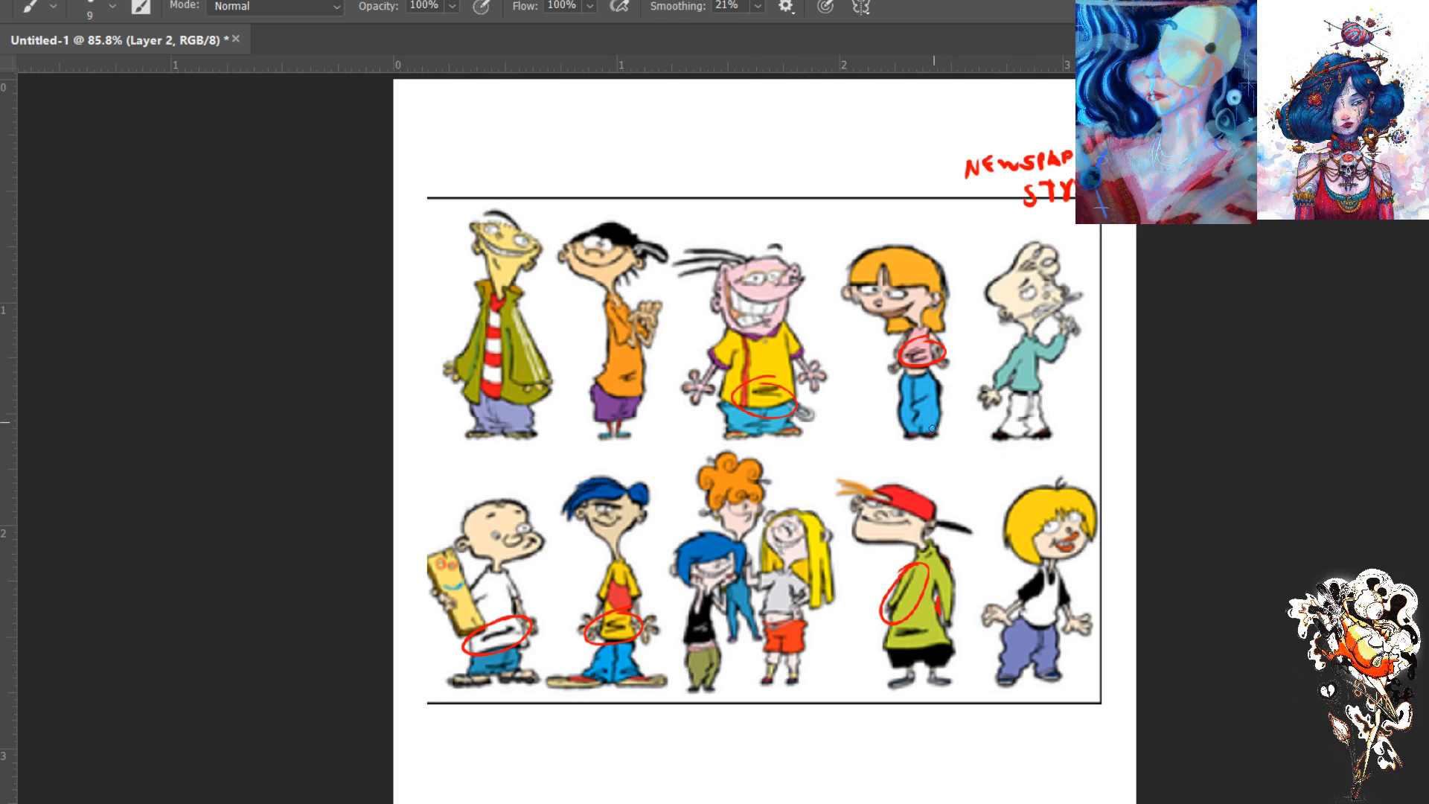
- Undo the circles around the clothing folds and erase the restored eye sketches and outlines, keeping the newspaper-style note
{"action": "key", "text": "ctrl+z"}
{"action": "key", "text": "ctrl+z"}
{"action": "key", "text": "ctrl+z"}
{"action": "key", "text": "ctrl+z"}
{"action": "key", "text": "ctrl+z"}
{"action": "key", "text": "ctrl+z"}
{"action": "key", "text": "ctrl+z"}
{"action": "key", "text": "ctrl+z"}
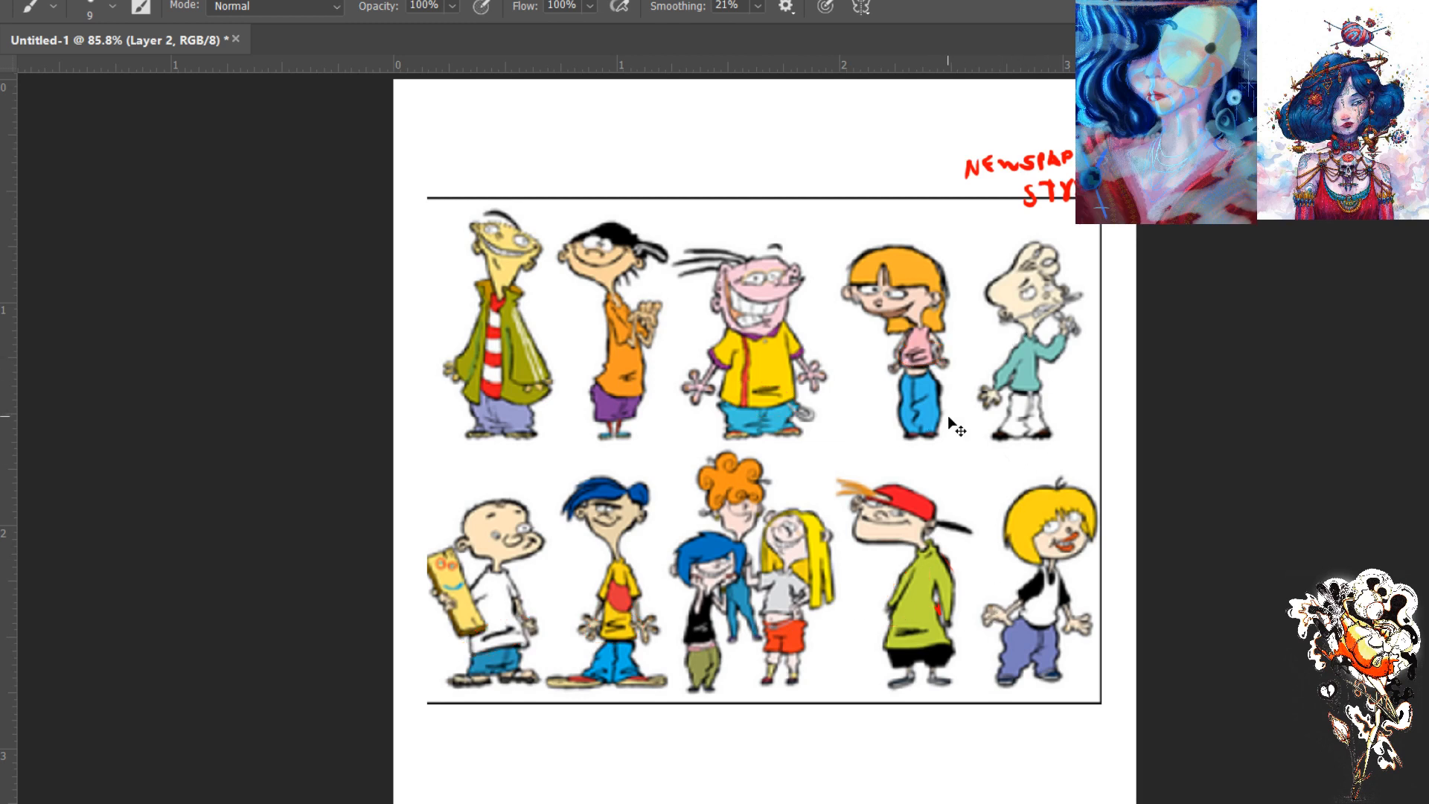
{"action": "key", "text": "ctrl+shift+z"}
{"action": "key", "text": "ctrl+shift+z"}
{"action": "key", "text": "ctrl+shift+z"}
{"action": "key", "text": "ctrl+shift+z"}
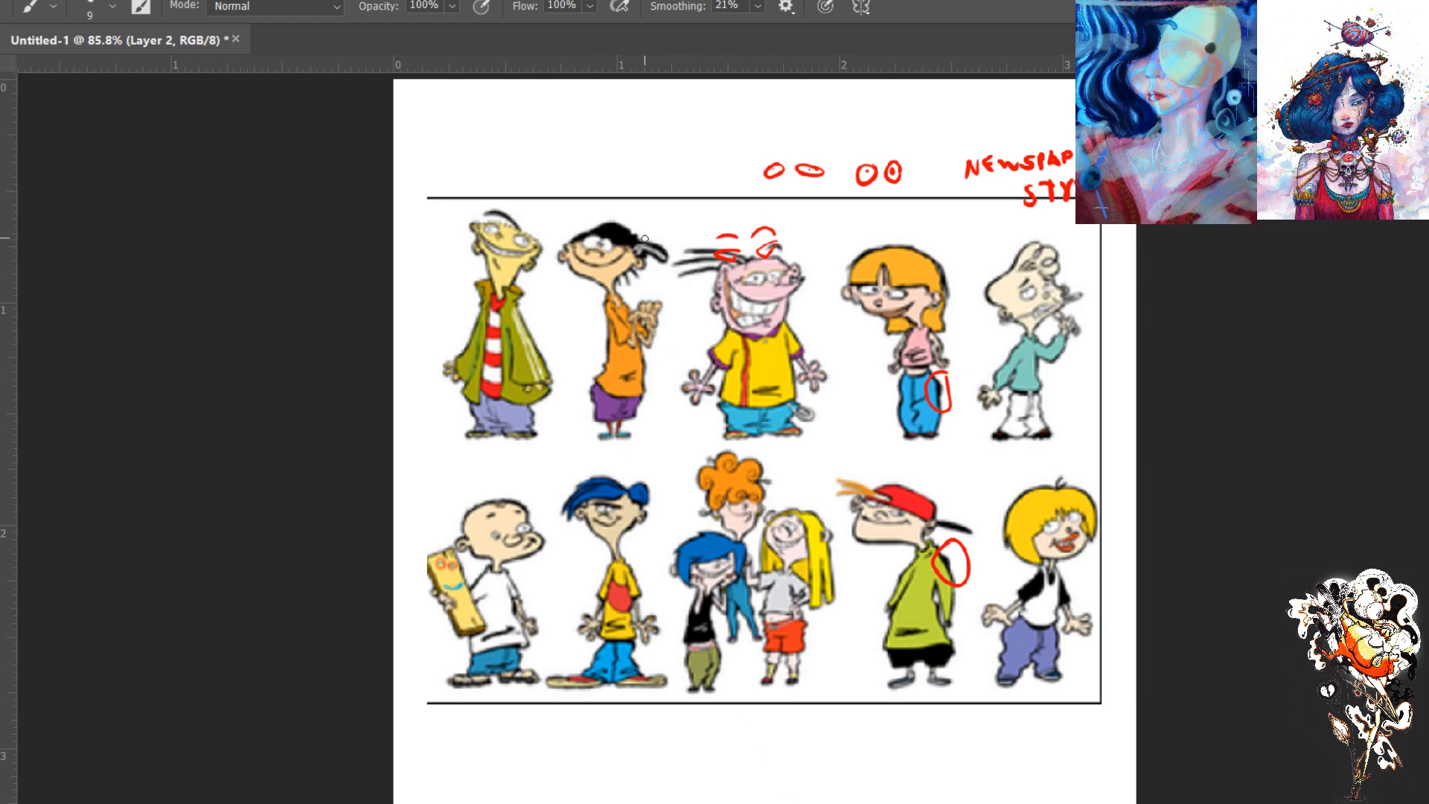
{"action": "key", "text": "e"}
{"action": "mouse_move", "coordinate": [737, 206]}
{"action": "left_mouse_down"}
{"action": "mouse_move", "coordinate": [718, 259]}
{"action": "mouse_move", "coordinate": [761, 308]}
{"action": "mouse_move", "coordinate": [731, 213]}
{"action": "mouse_move", "coordinate": [818, 222]}
{"action": "mouse_move", "coordinate": [827, 191]}
{"action": "mouse_move", "coordinate": [909, 206]}
{"action": "mouse_move", "coordinate": [944, 236]}
{"action": "mouse_move", "coordinate": [896, 274]}
{"action": "mouse_move", "coordinate": [889, 315]}
{"action": "mouse_move", "coordinate": [983, 675]}
{"action": "left_mouse_up"}
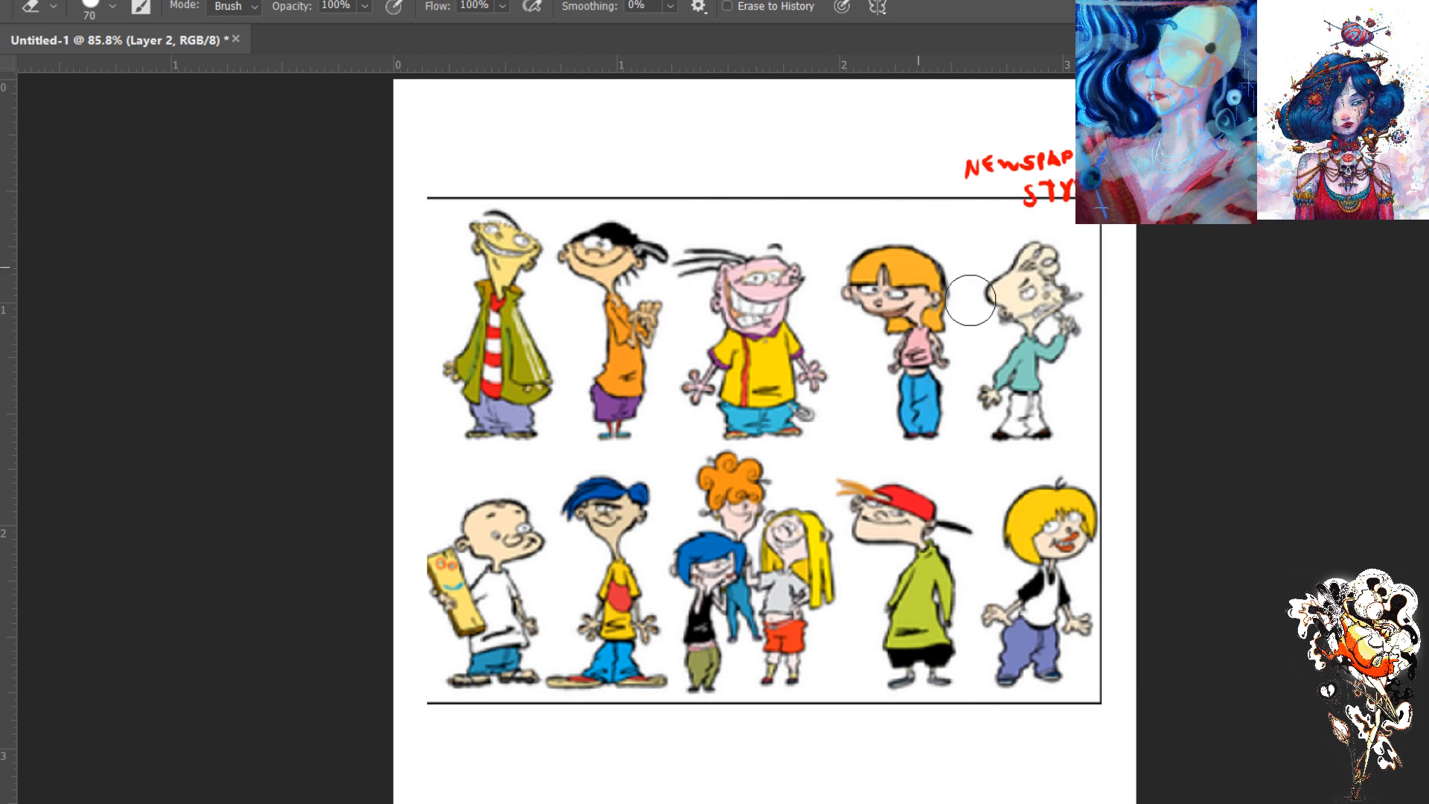
- Show the colour picker, set the brush to 10 px, and examine the lineup's palette by sampling the red cap and shifting the hue to magenta
{"action": "key", "text": "b"}
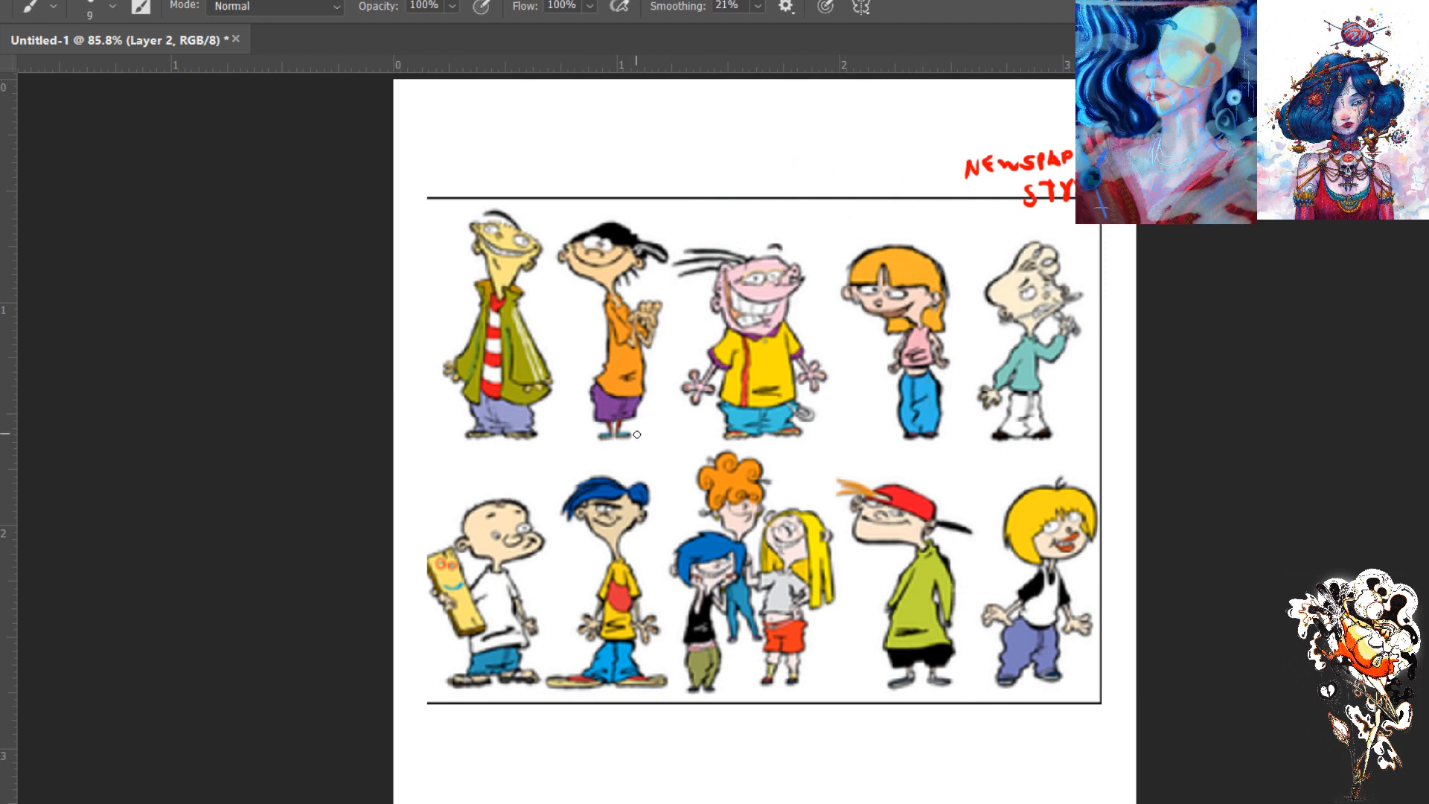
{"action": "key", "text": "bracketleft"}
{"action": "key", "text": "F6"}
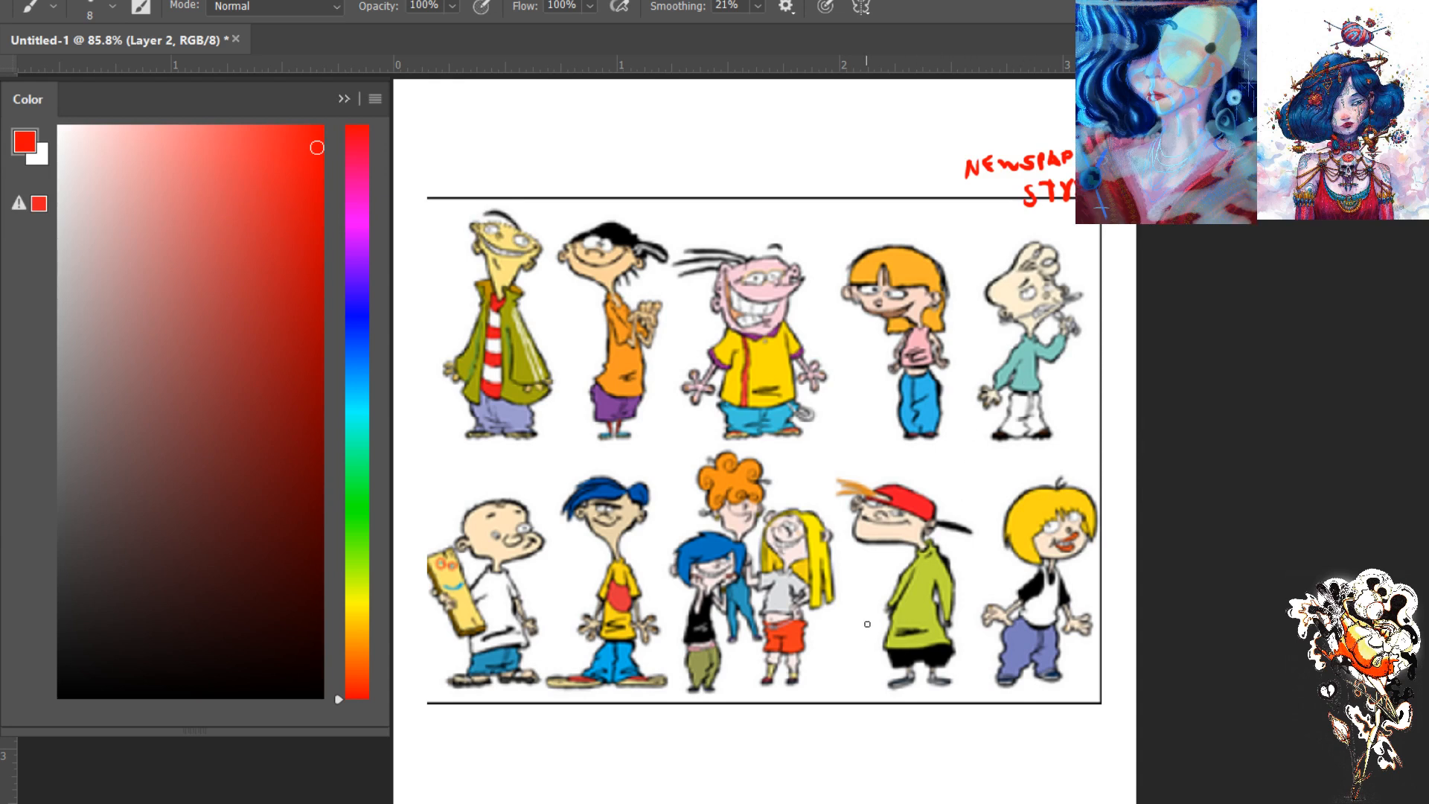
{"action": "key", "text": "bracketright"}
{"action": "key", "text": "bracketright"}
{"action": "left_click", "coordinate": [928, 499], "text": "alt"}
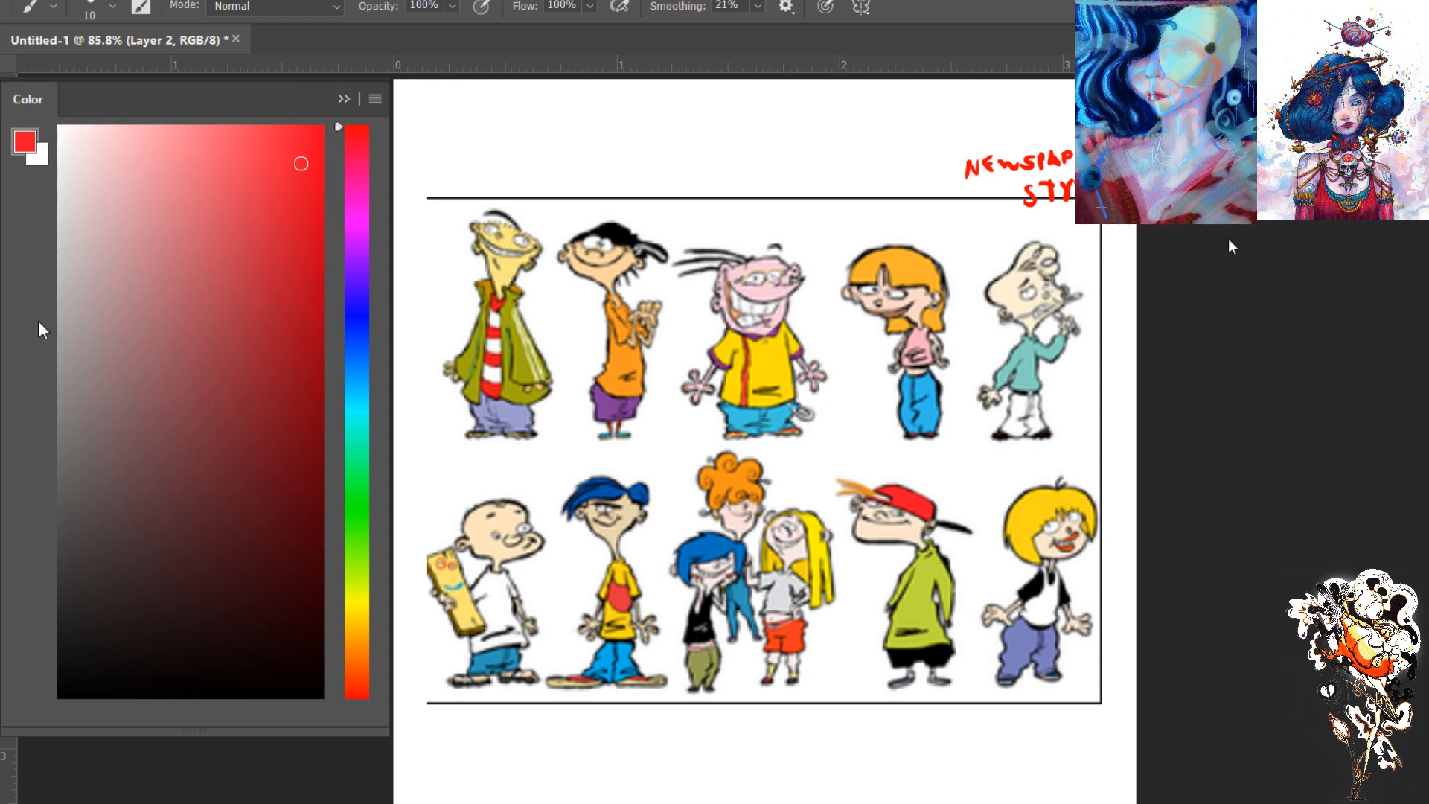
{"action": "mouse_move", "coordinate": [335, 130]}
{"action": "left_mouse_down"}
{"action": "mouse_move", "coordinate": [348, 302]}
{"action": "mouse_move", "coordinate": [337, 223]}
{"action": "left_mouse_up"}
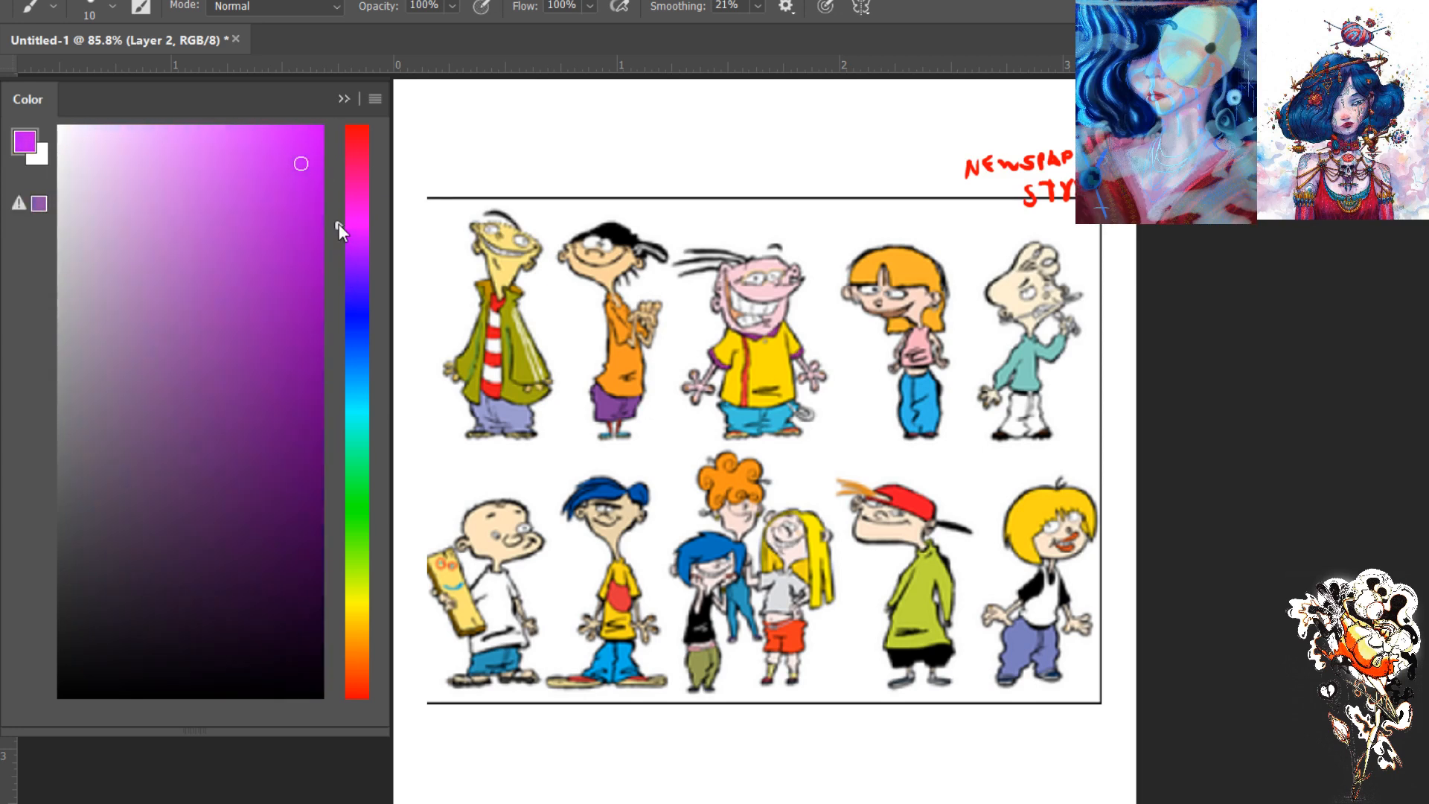
{"action": "left_click", "coordinate": [1031, 636], "text": "alt"}
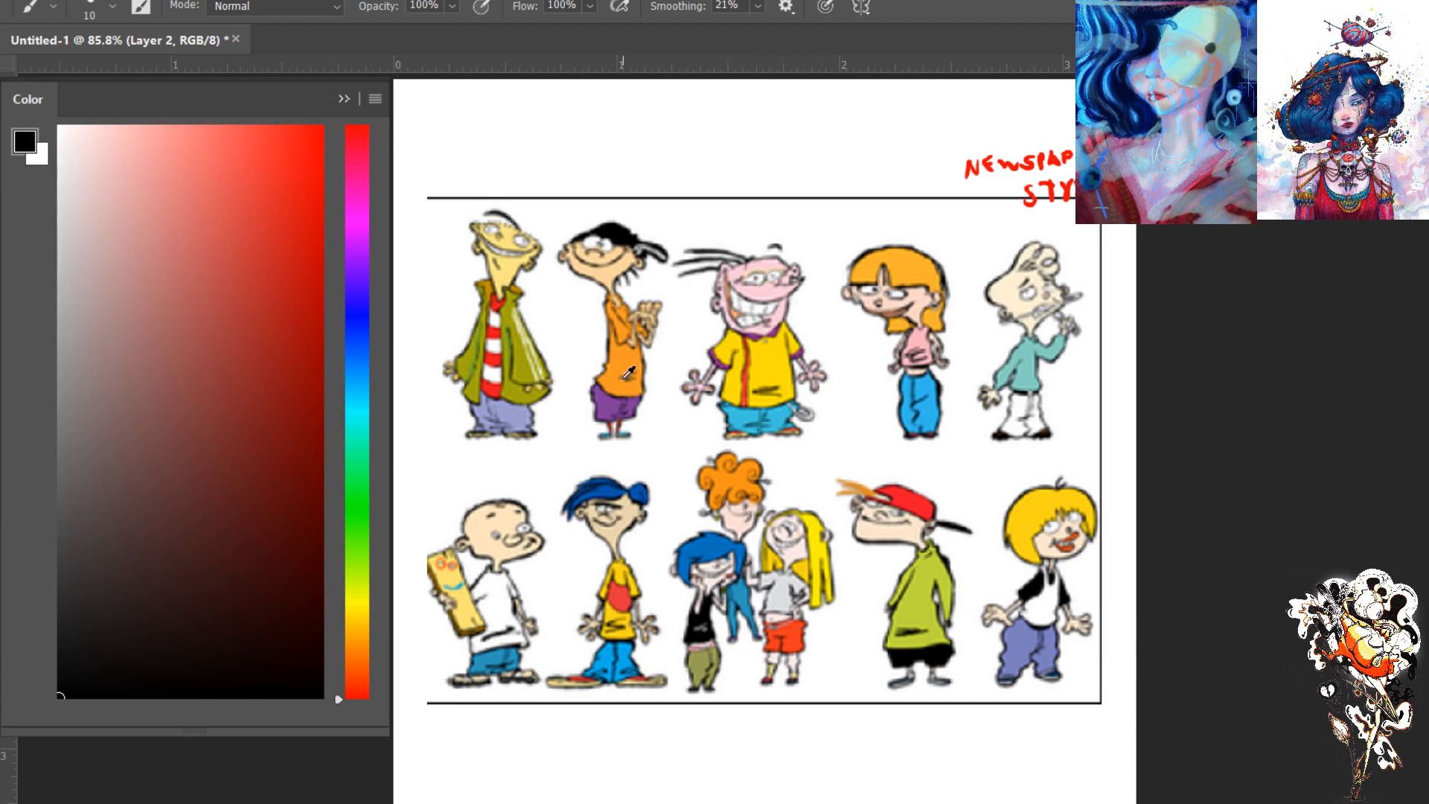
- Examine the lineup's palette by sampling the purple shorts, teal sweater, blue trousers, orange hair and shirt, olive coat, lavender trousers and skin tones
{"action": "left_click", "coordinate": [610, 404], "text": "alt"}
{"action": "left_click", "coordinate": [227, 376]}
{"action": "left_click", "coordinate": [1020, 368], "text": "alt"}
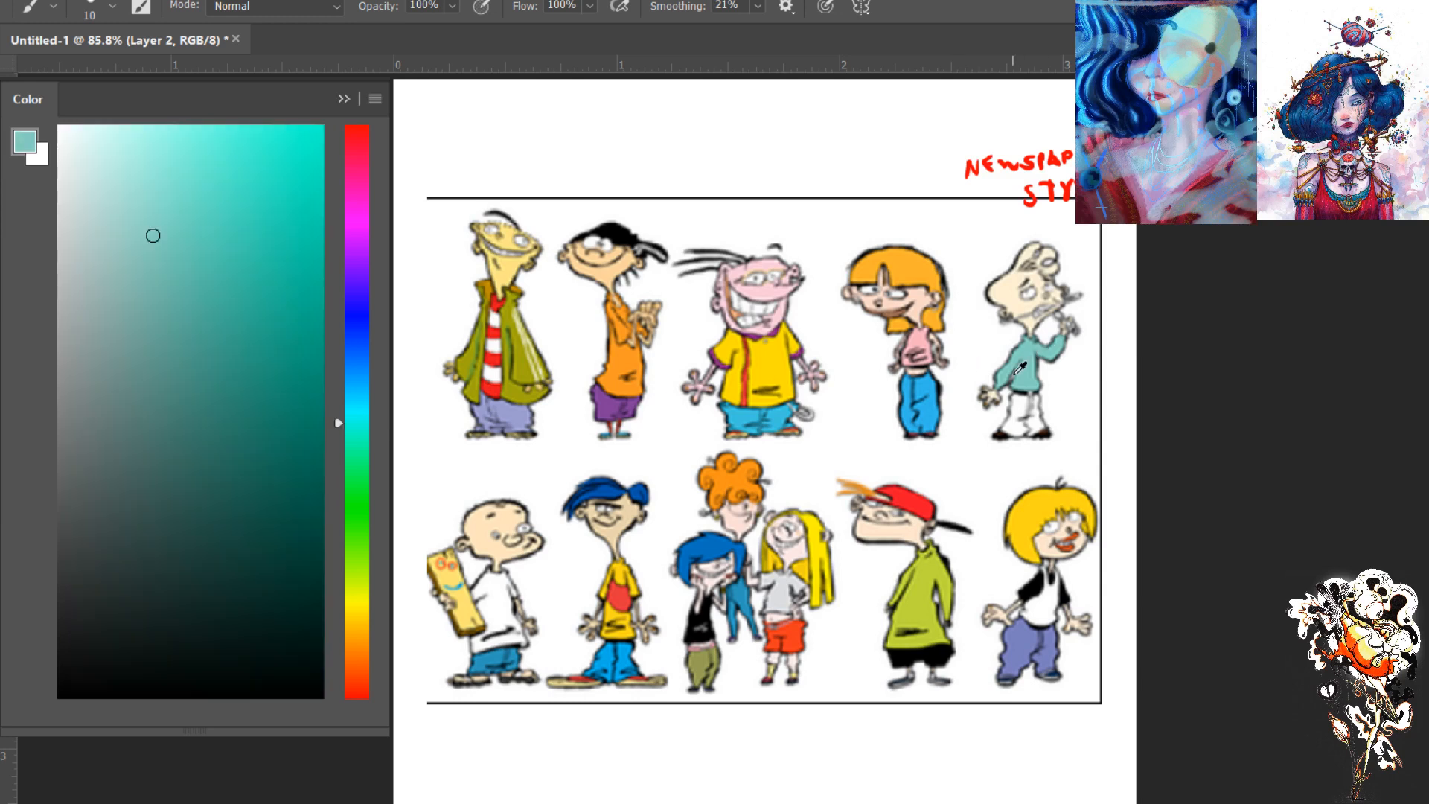
{"action": "left_click", "coordinate": [927, 381], "text": "alt"}
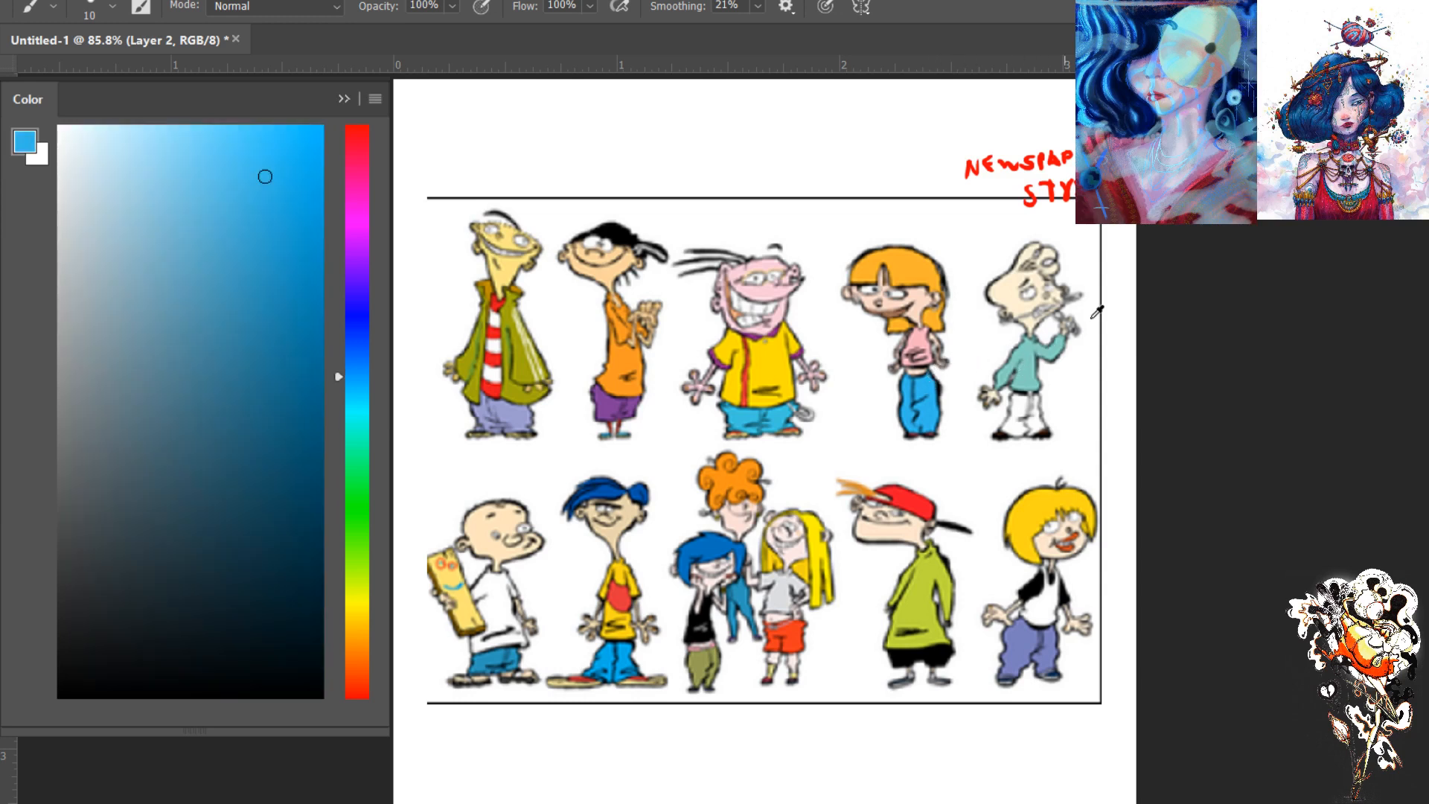
{"action": "left_click", "coordinate": [914, 262], "text": "alt"}
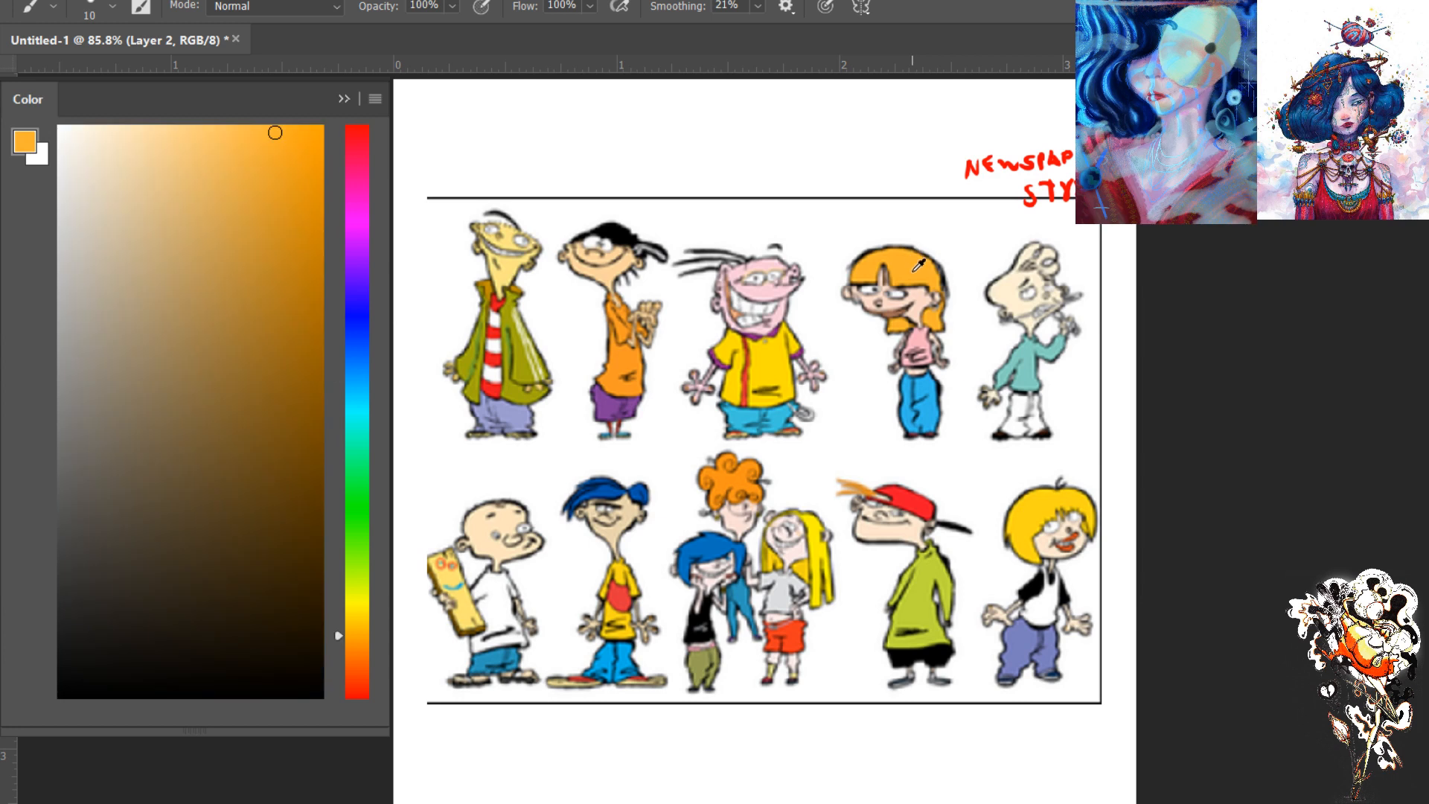
{"action": "left_click", "coordinate": [778, 262], "text": "alt"}
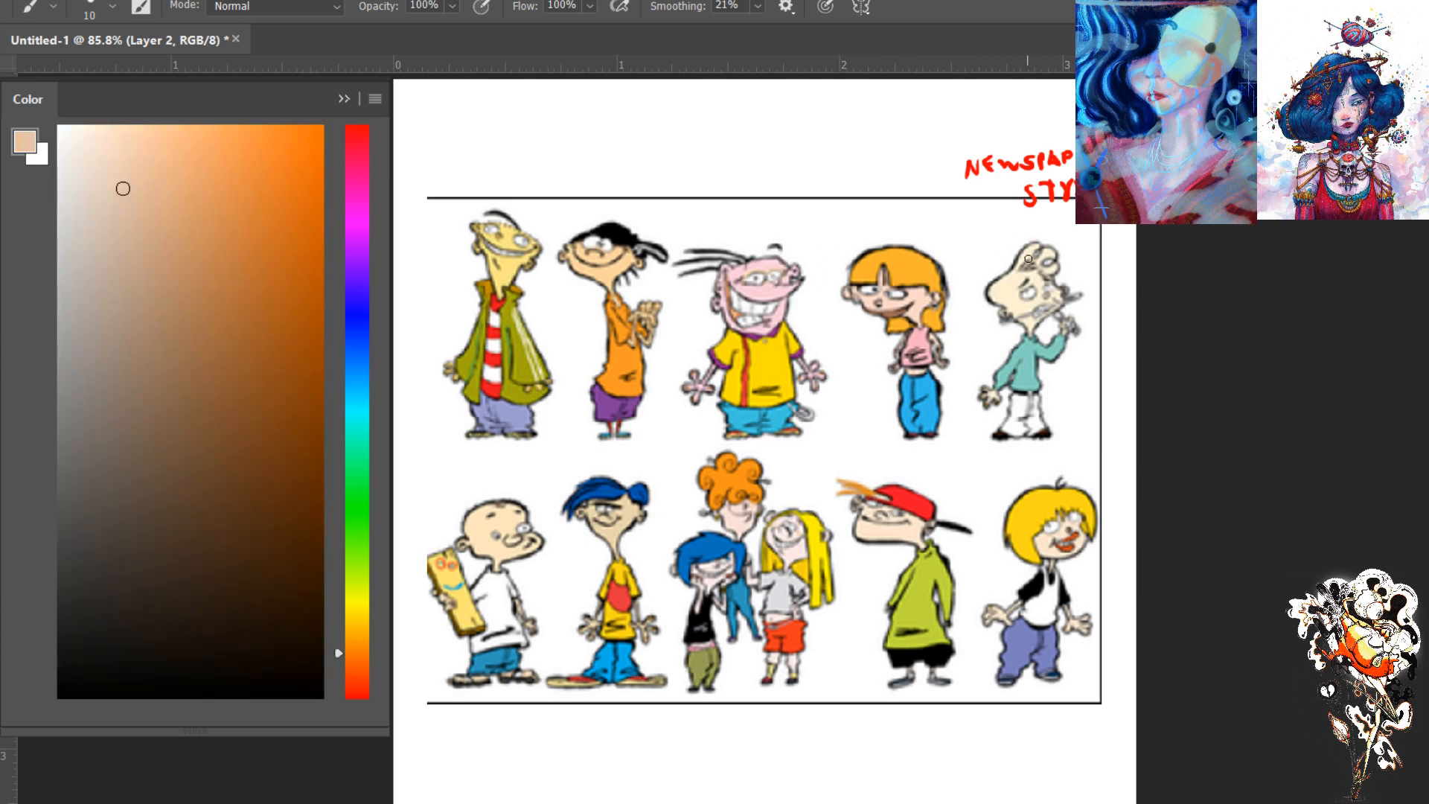
{"action": "left_click", "coordinate": [612, 351], "text": "alt"}
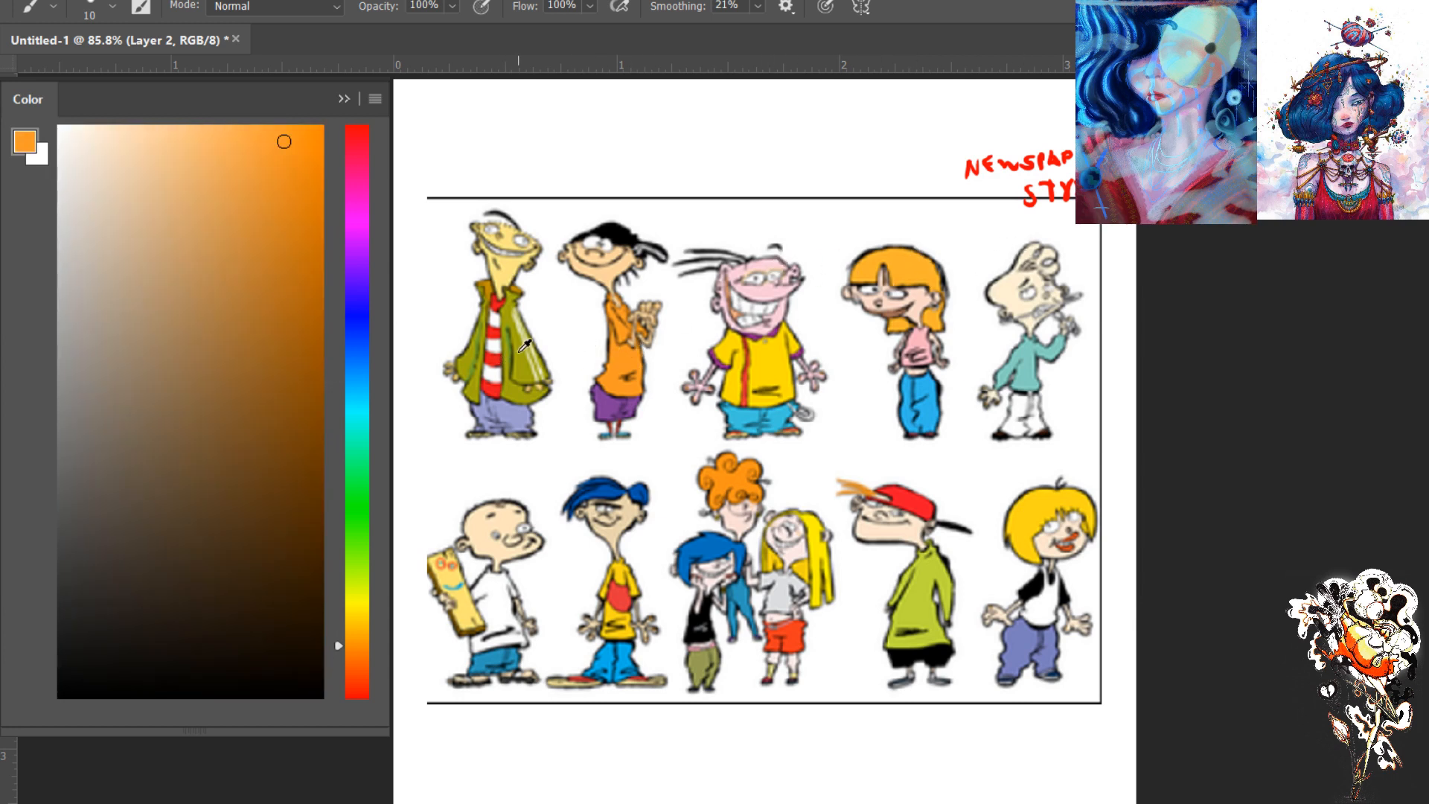
{"action": "left_click", "coordinate": [532, 356], "text": "alt"}
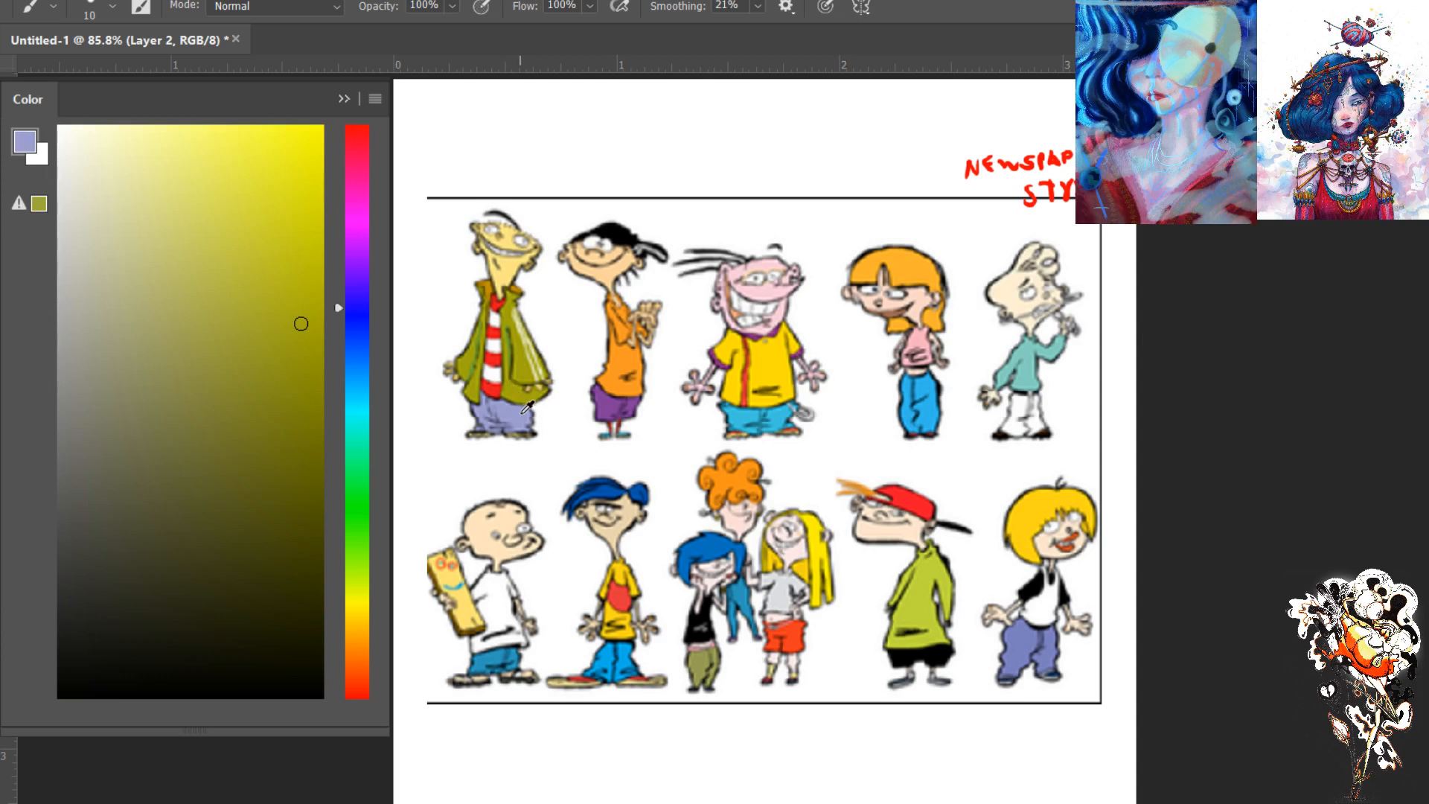
{"action": "left_click", "coordinate": [523, 403], "text": "alt"}
{"action": "left_click", "coordinate": [513, 514], "text": "alt"}
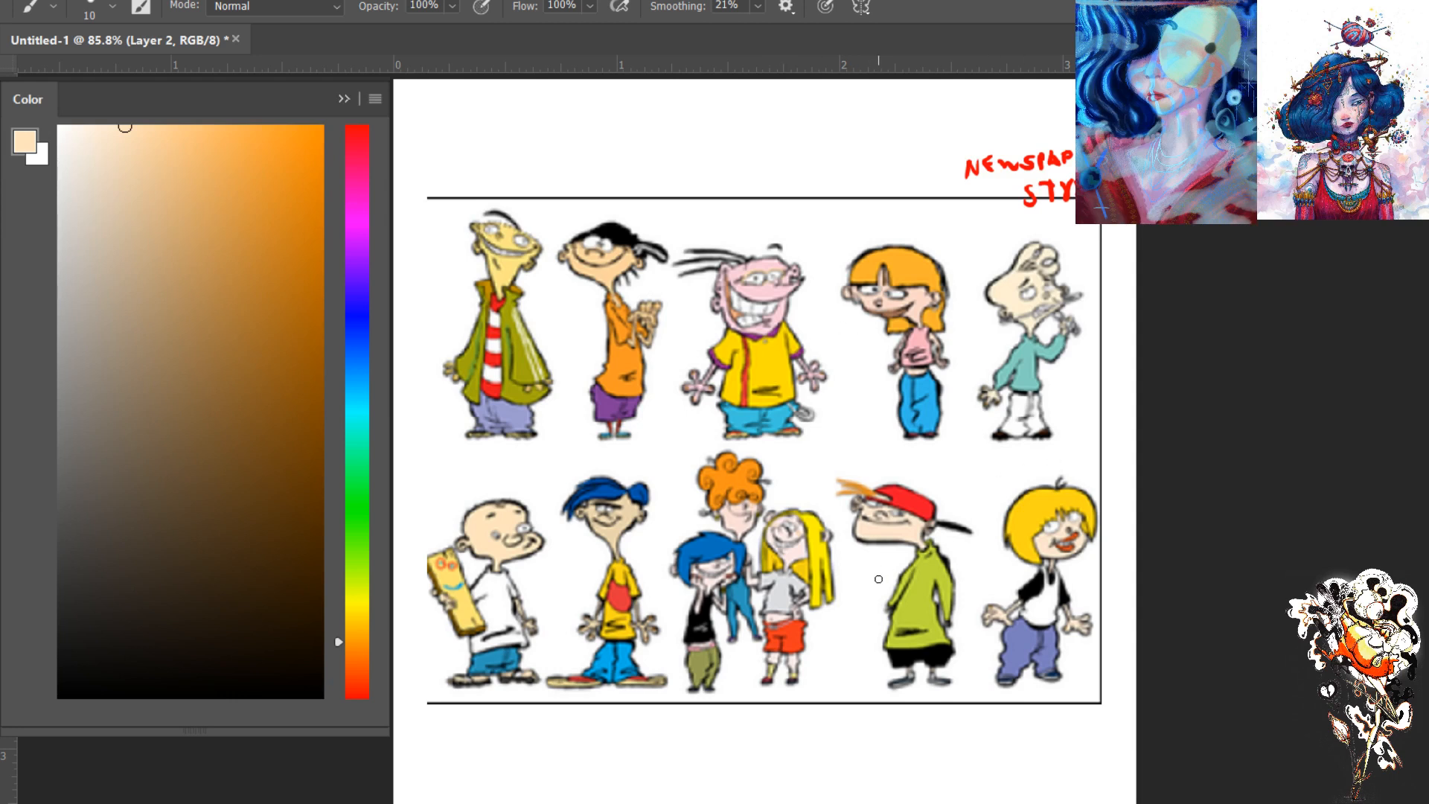
- Activate the Magic Wand without keeping a selection, duplicate Layer 1 and hide the original
{"action": "key", "text": "w"}
{"action": "left_click", "coordinate": [910, 602]}
{"action": "key", "text": "ctrl+d"}
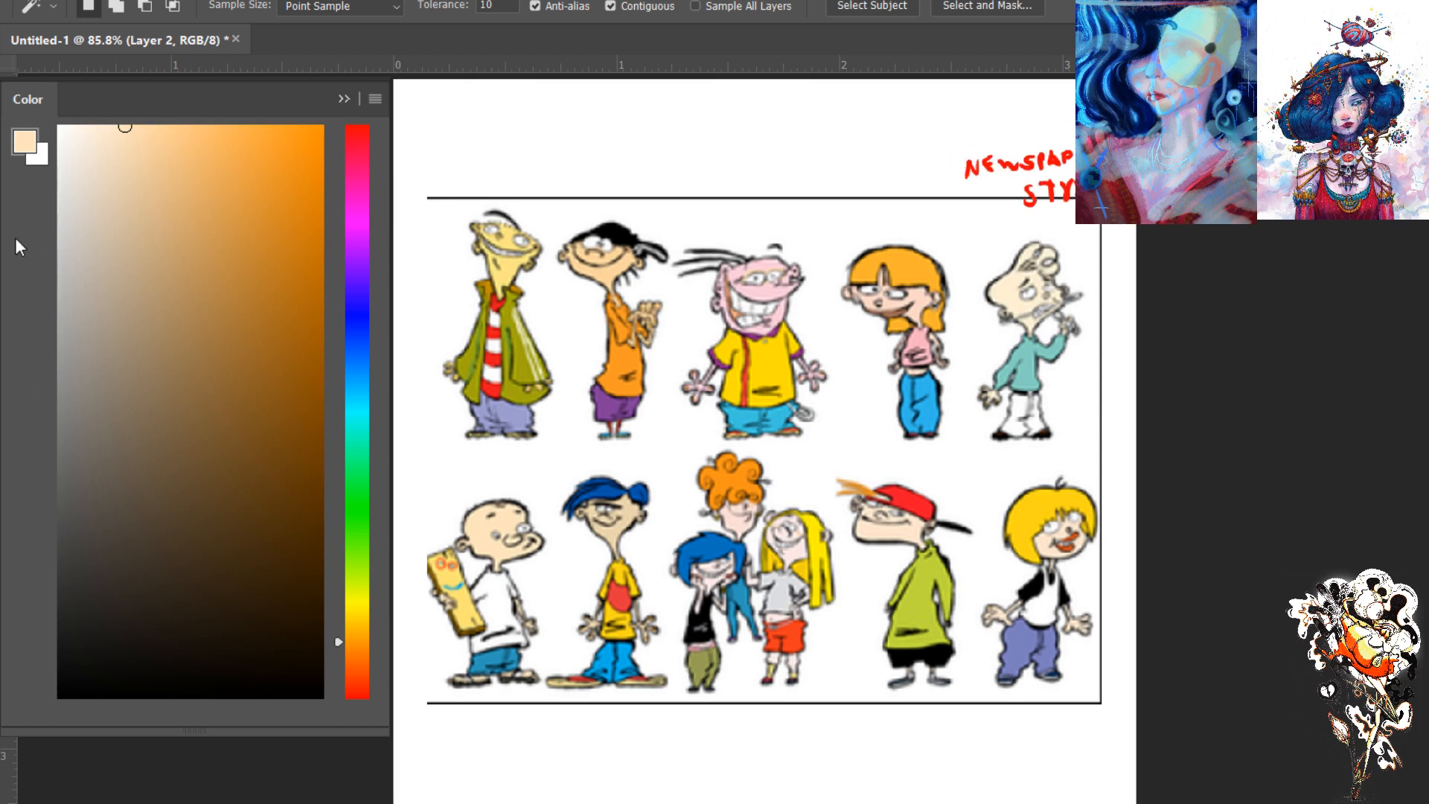
{"action": "left_click", "coordinate": [348, 98]}
{"action": "key", "text": "F7"}
{"action": "left_click", "coordinate": [216, 301]}
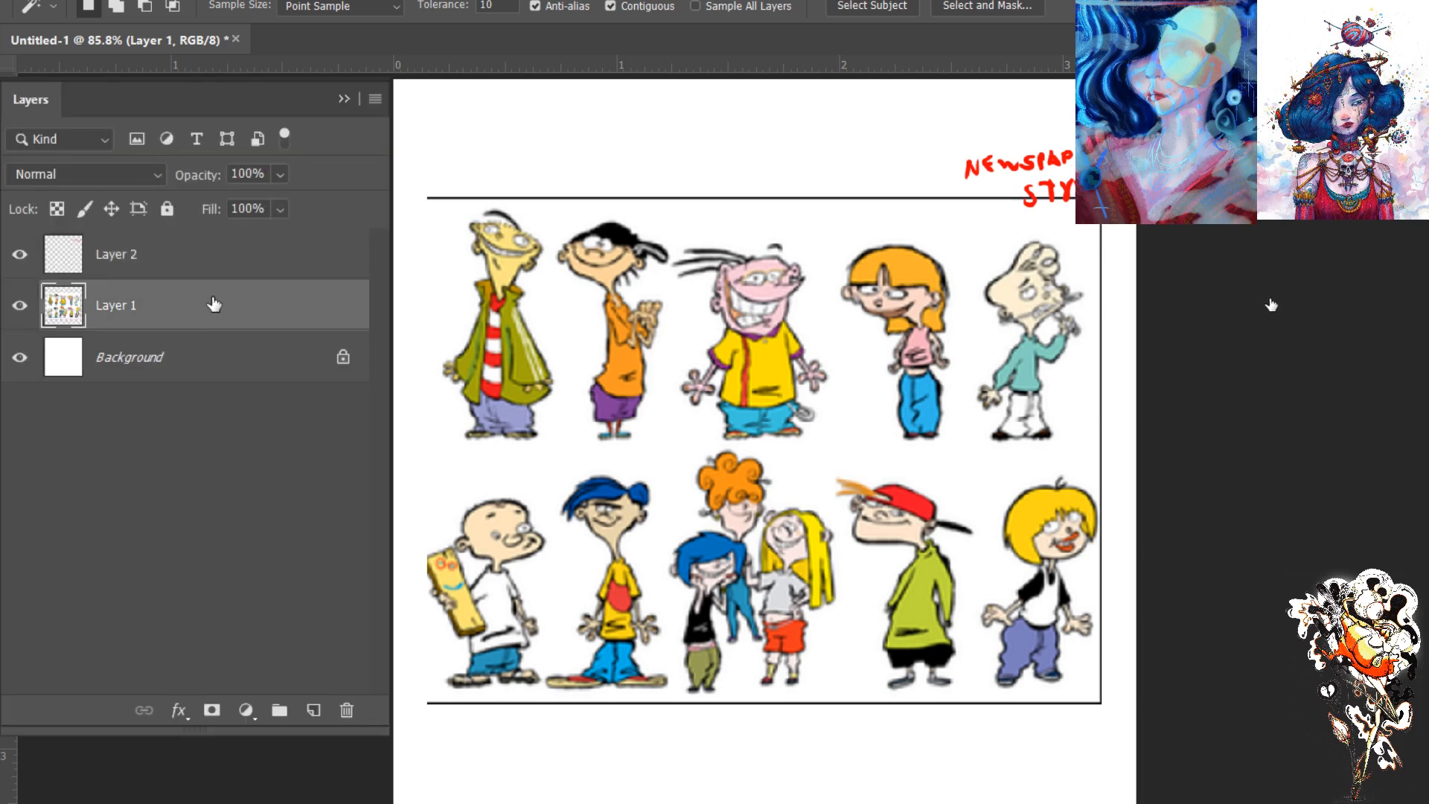
{"action": "key", "text": "ctrl+j"}
{"action": "left_click", "coordinate": [20, 357]}
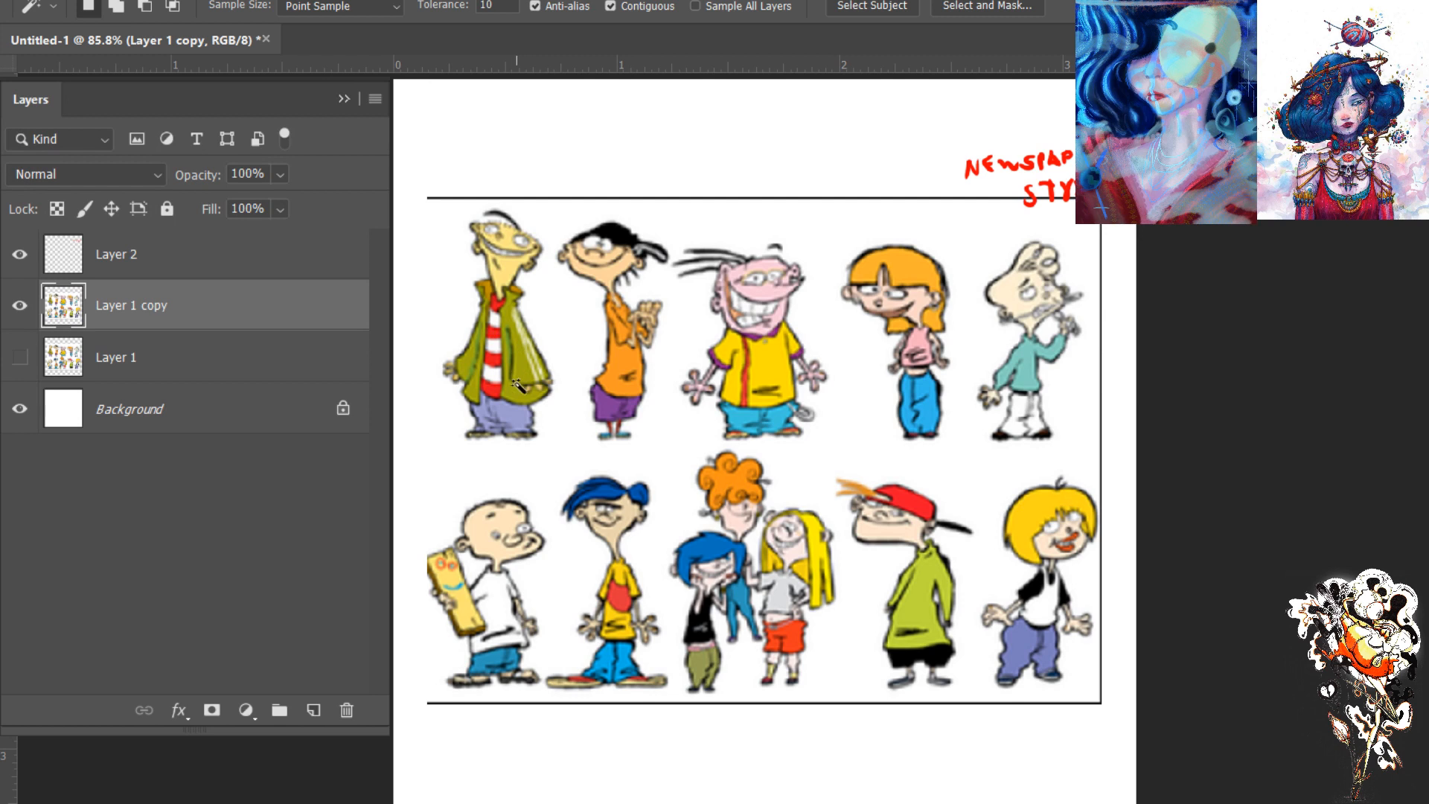
- Turn off Contiguous for the Magic Wand and select the capped character's green hoodie on the layer copy
{"action": "left_click", "coordinate": [909, 601]}
{"action": "left_click", "coordinate": [611, 6]}
{"action": "left_click", "coordinate": [922, 605]}
{"action": "key", "text": "F7"}
{"action": "key", "text": "F7"}
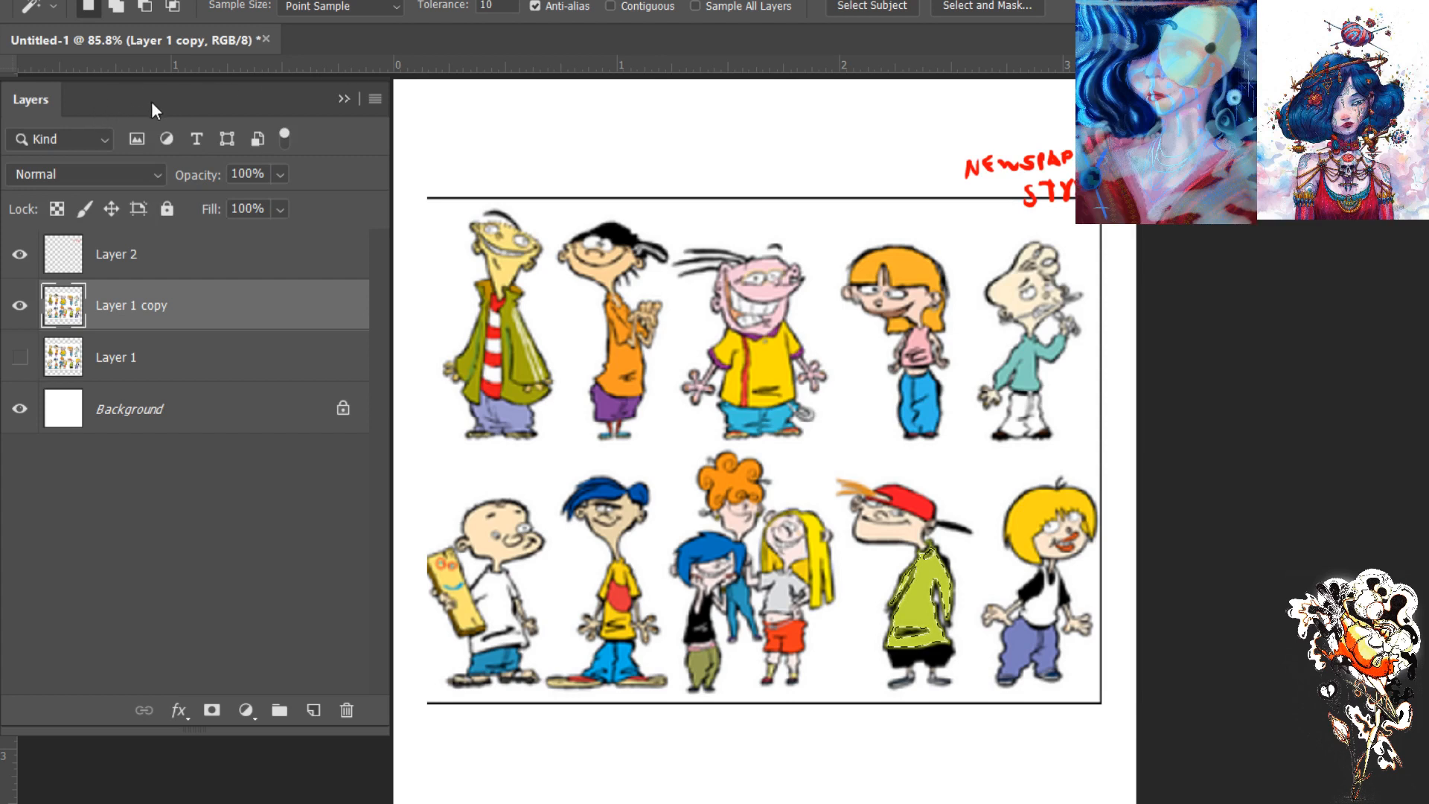
{"action": "left_click", "coordinate": [342, 100]}
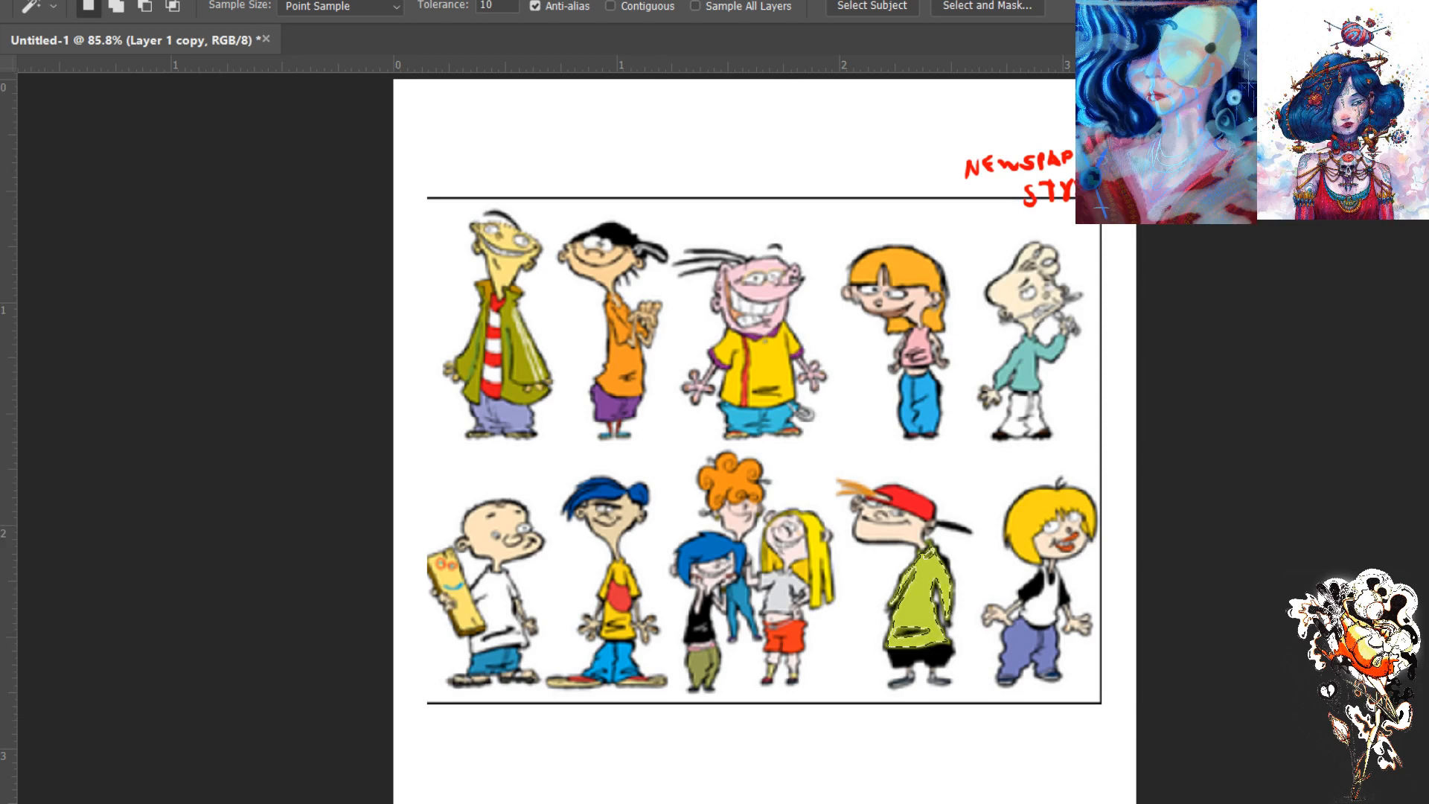
- Show the colour picker and try a range of neutral greys from light to medium as the foreground colour
{"action": "key", "text": "F6"}
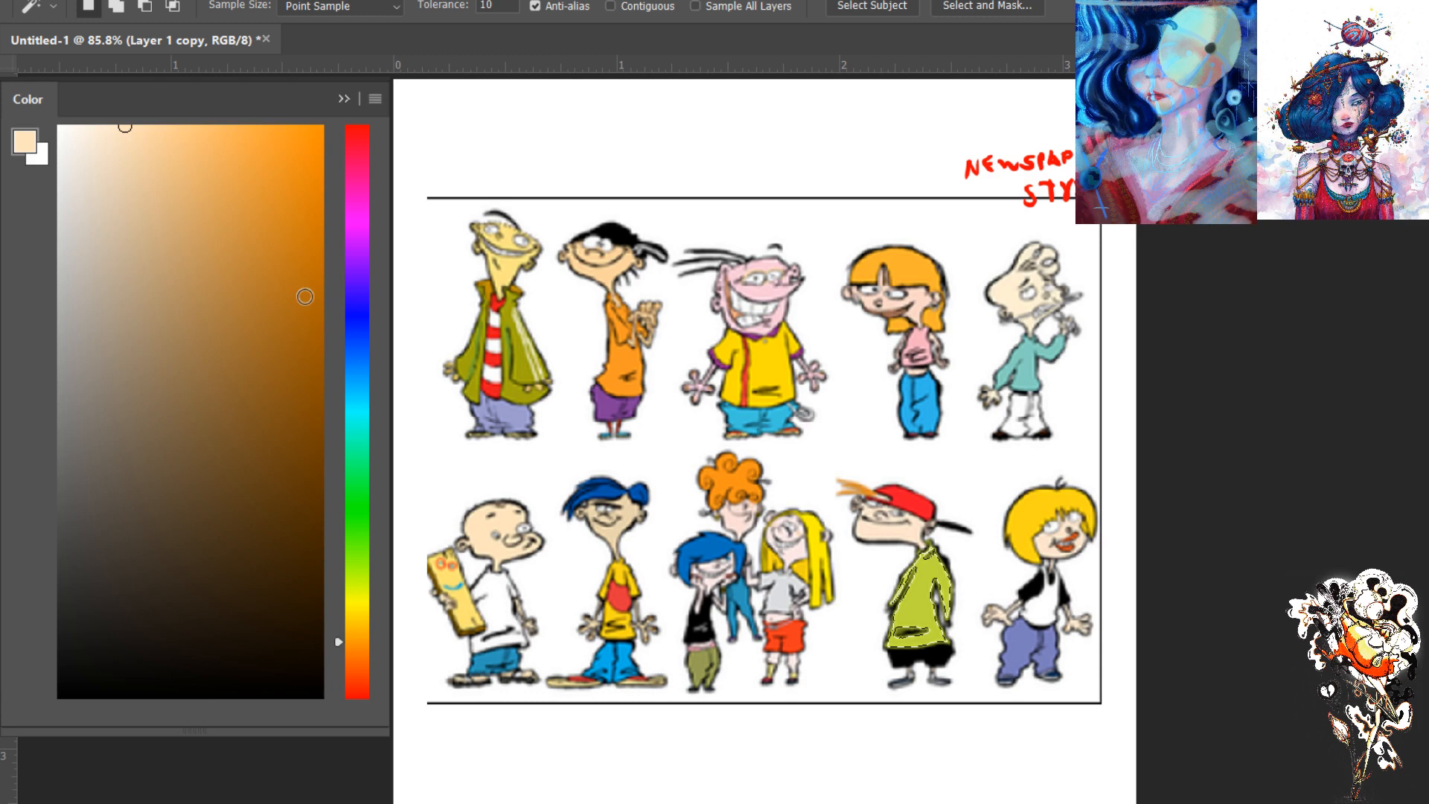
{"action": "left_click", "coordinate": [68, 193]}
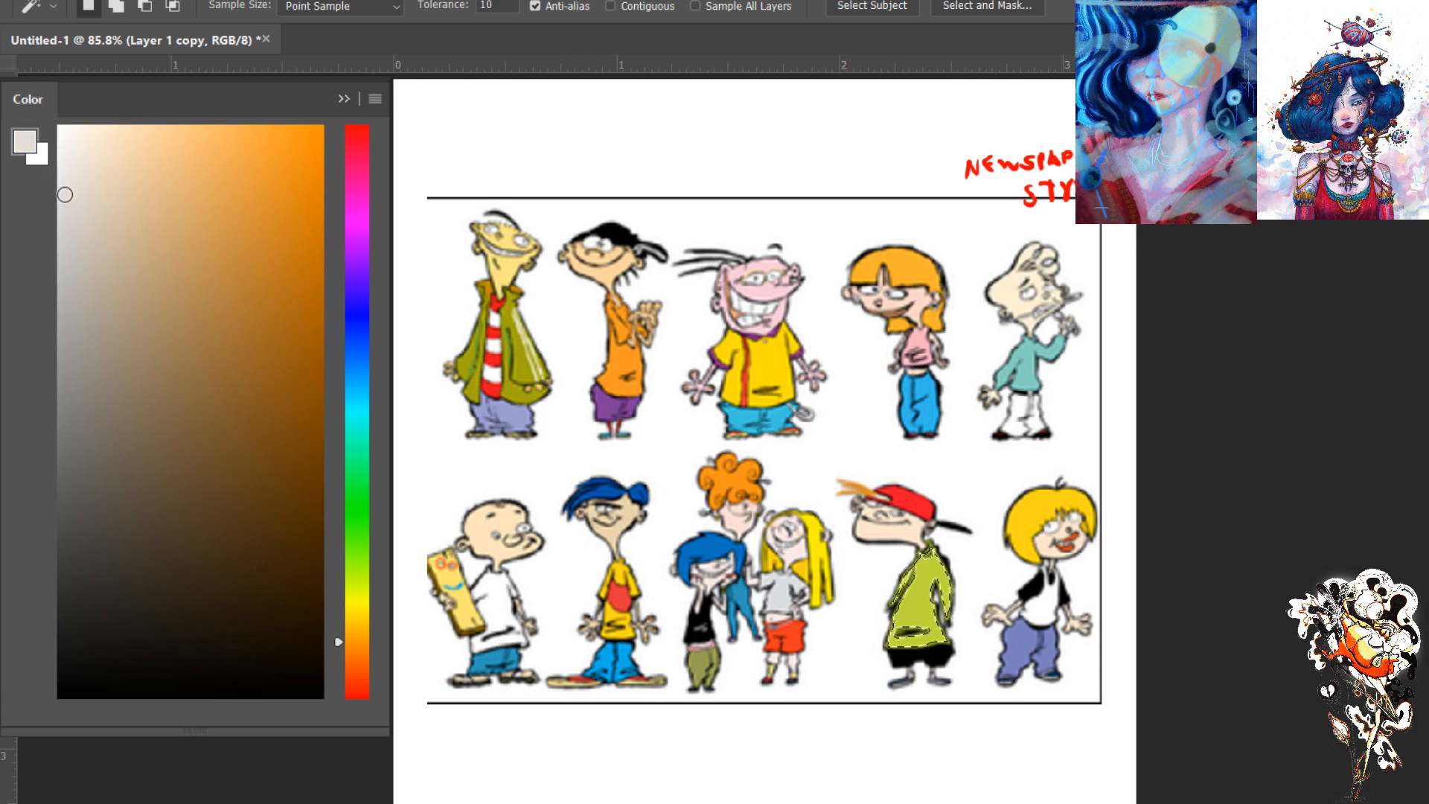
{"action": "left_click_drag", "start_coordinate": [68, 218], "coordinate": [63, 320]}
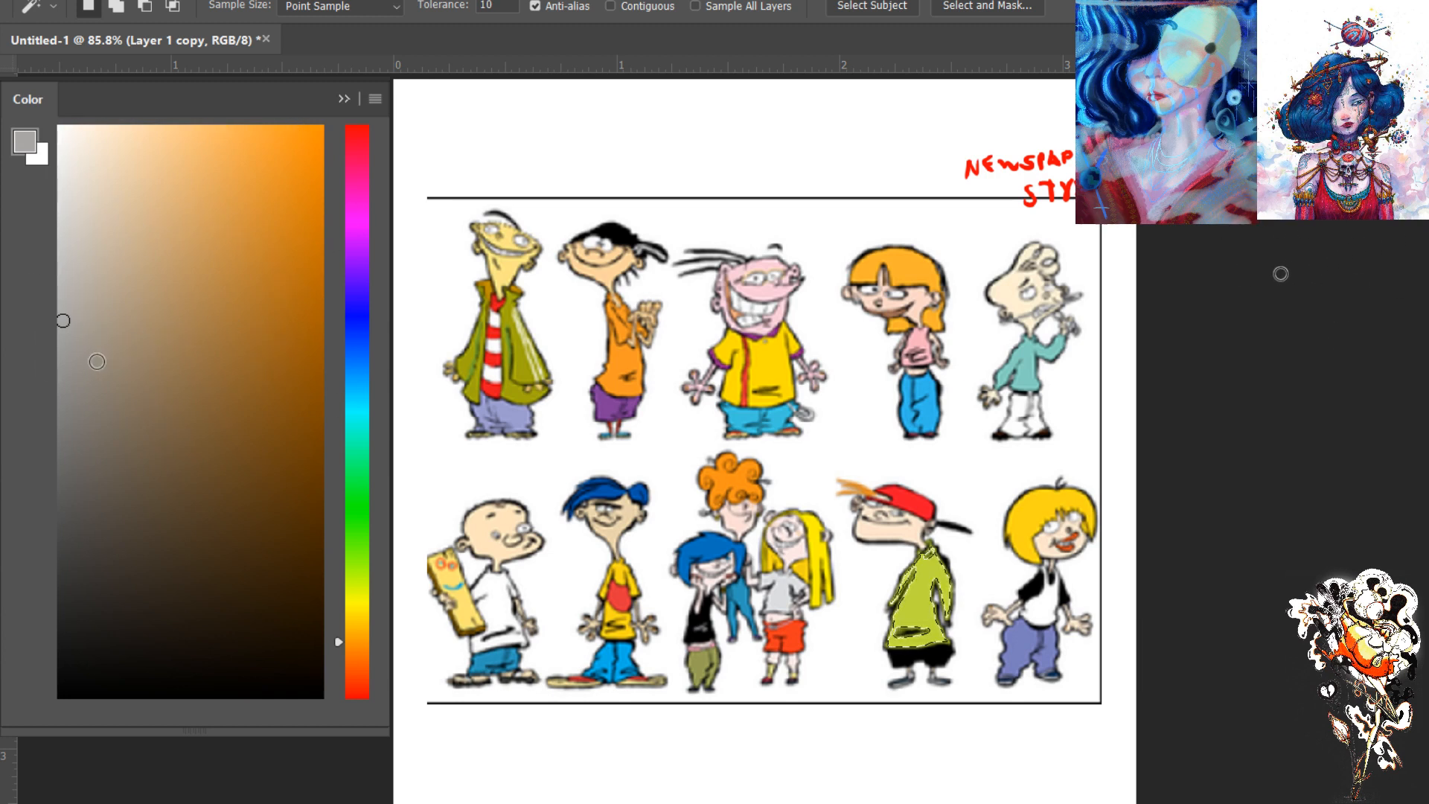
{"action": "left_click", "coordinate": [63, 437]}
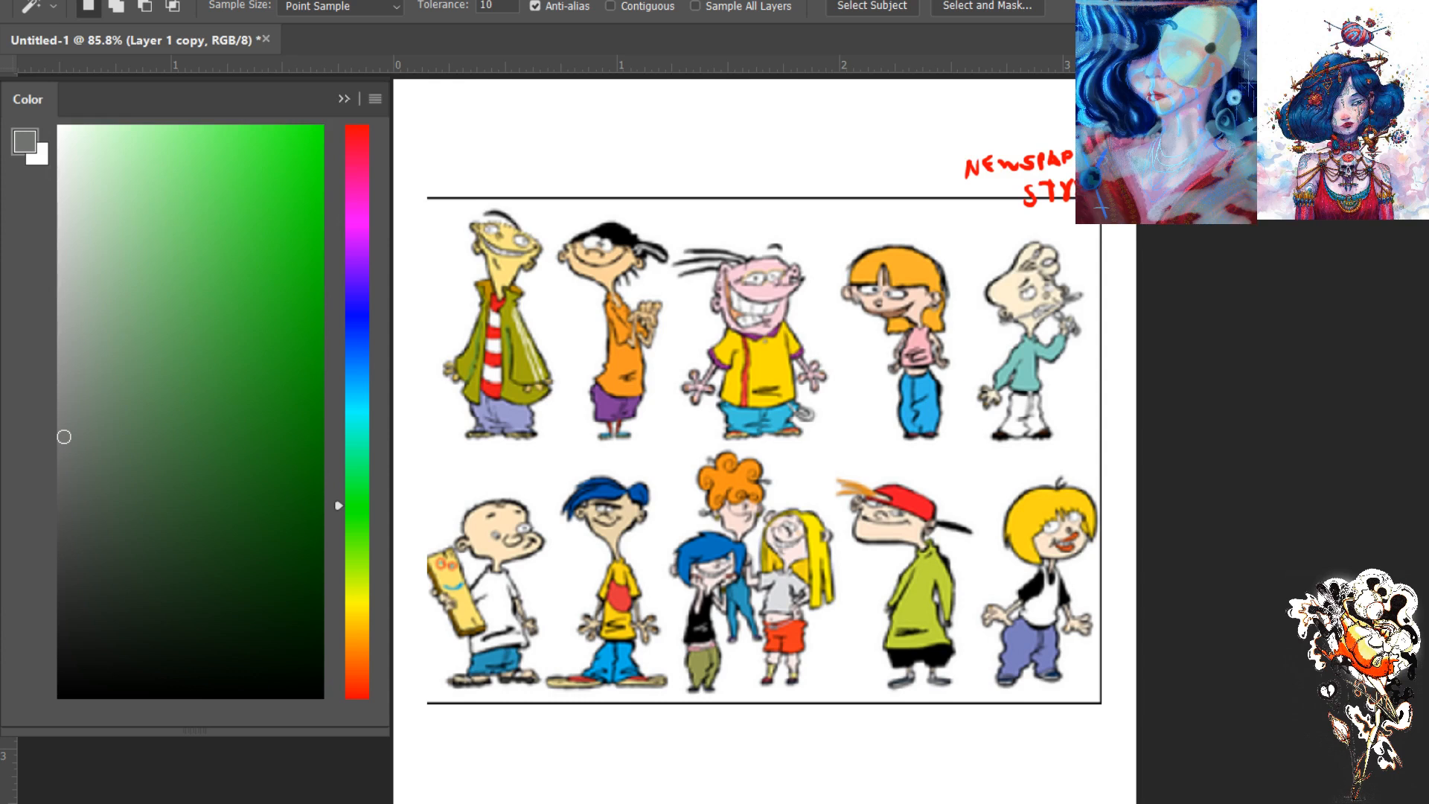
{"action": "key", "text": "b"}
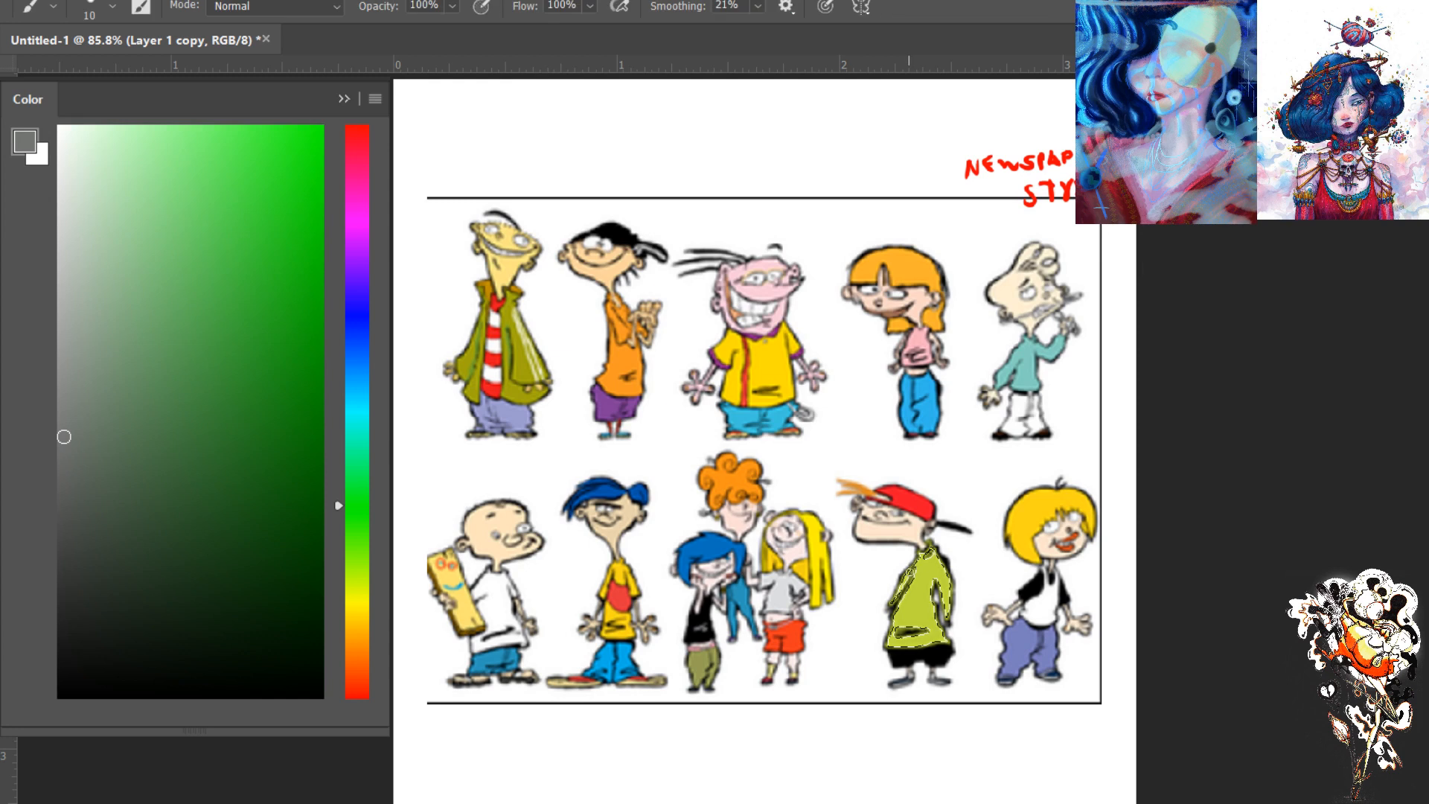
- Try filling the selected hoodie with a dark desaturated olive derived from its sampled green, and undo the fill
{"action": "left_click", "coordinate": [914, 578], "text": "alt"}
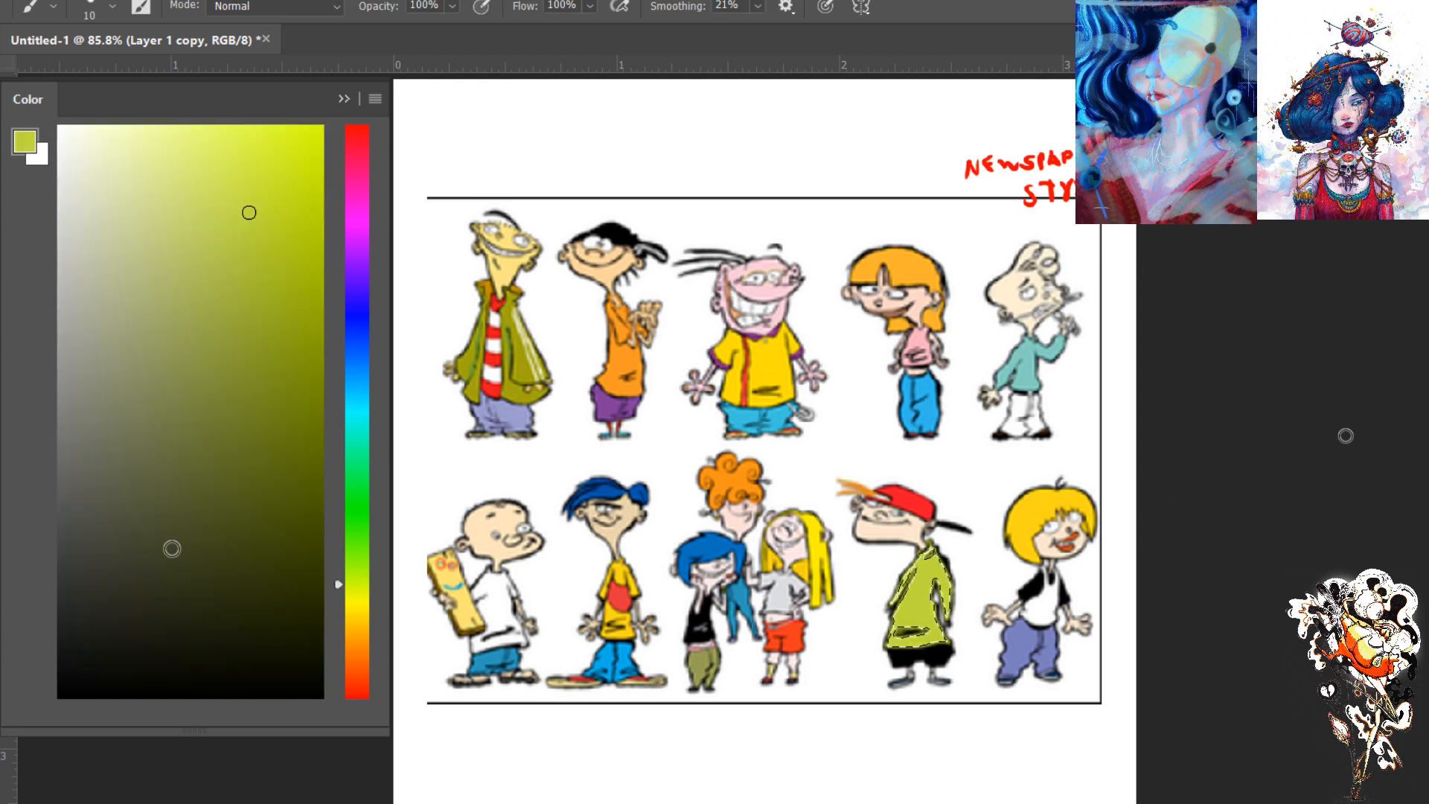
{"action": "left_click", "coordinate": [257, 499]}
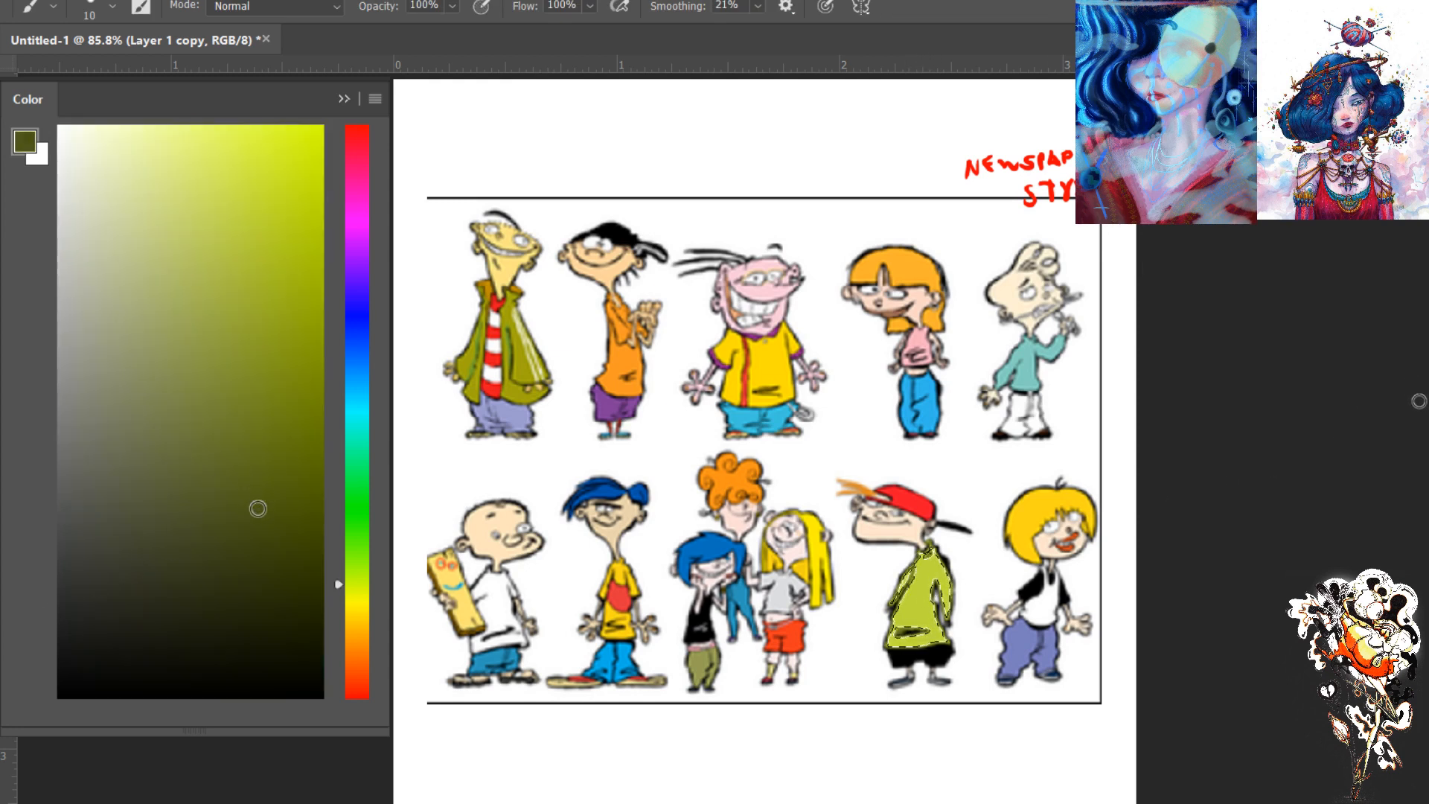
{"action": "left_click", "coordinate": [125, 512]}
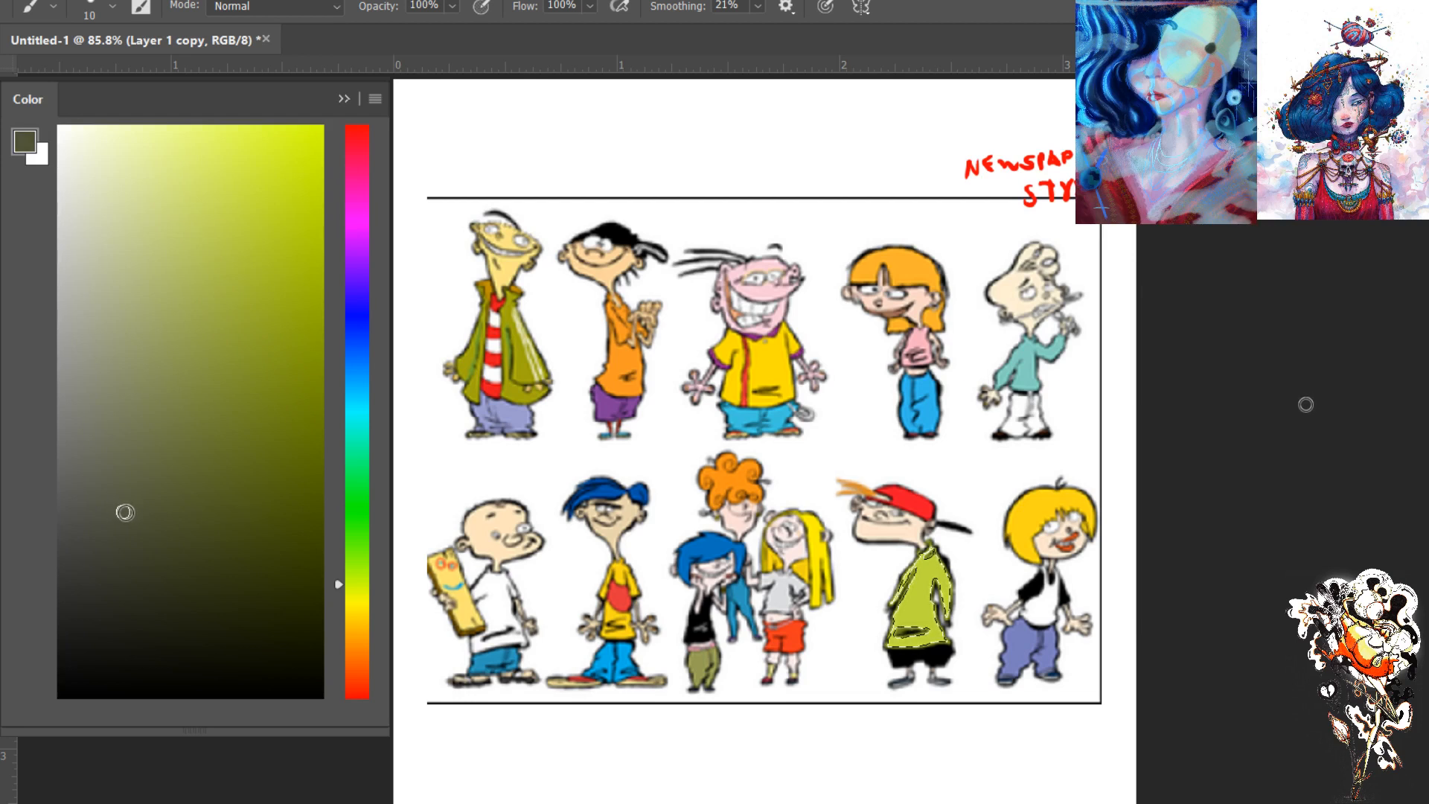
{"action": "left_click", "coordinate": [134, 515]}
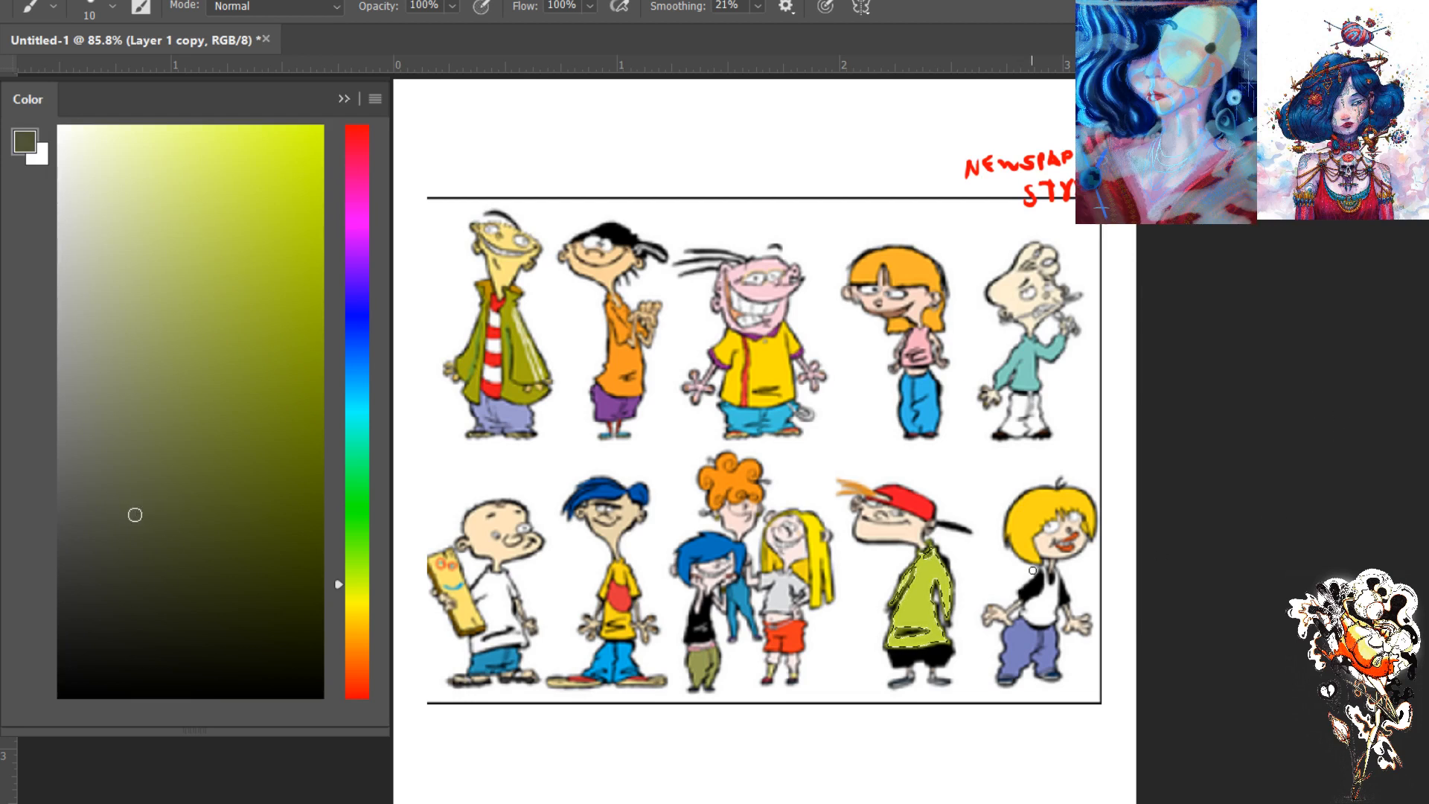
{"action": "key", "text": "alt+BackSpace"}
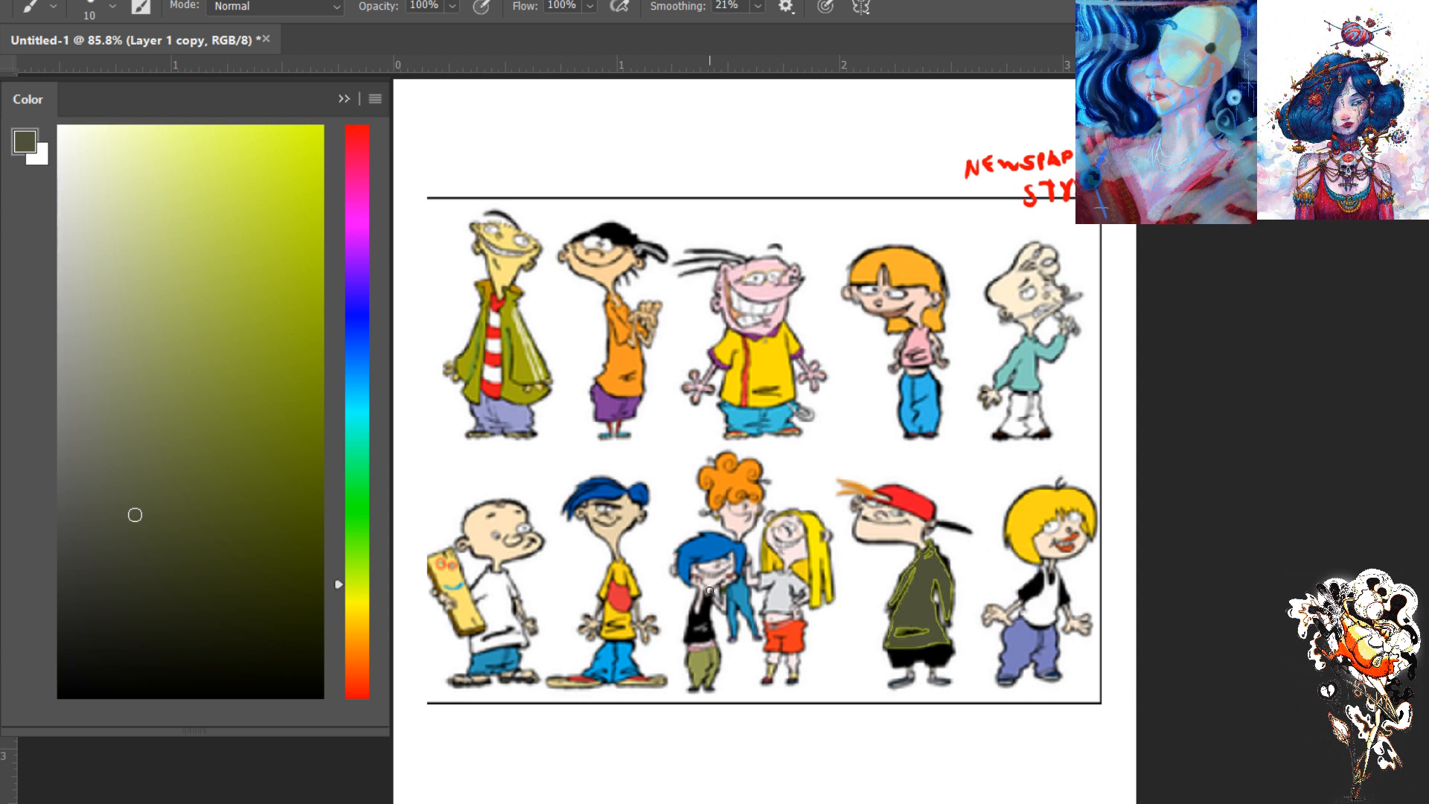
{"action": "key", "text": "ctrl+z"}
{"action": "key", "text": "ctrl+z"}
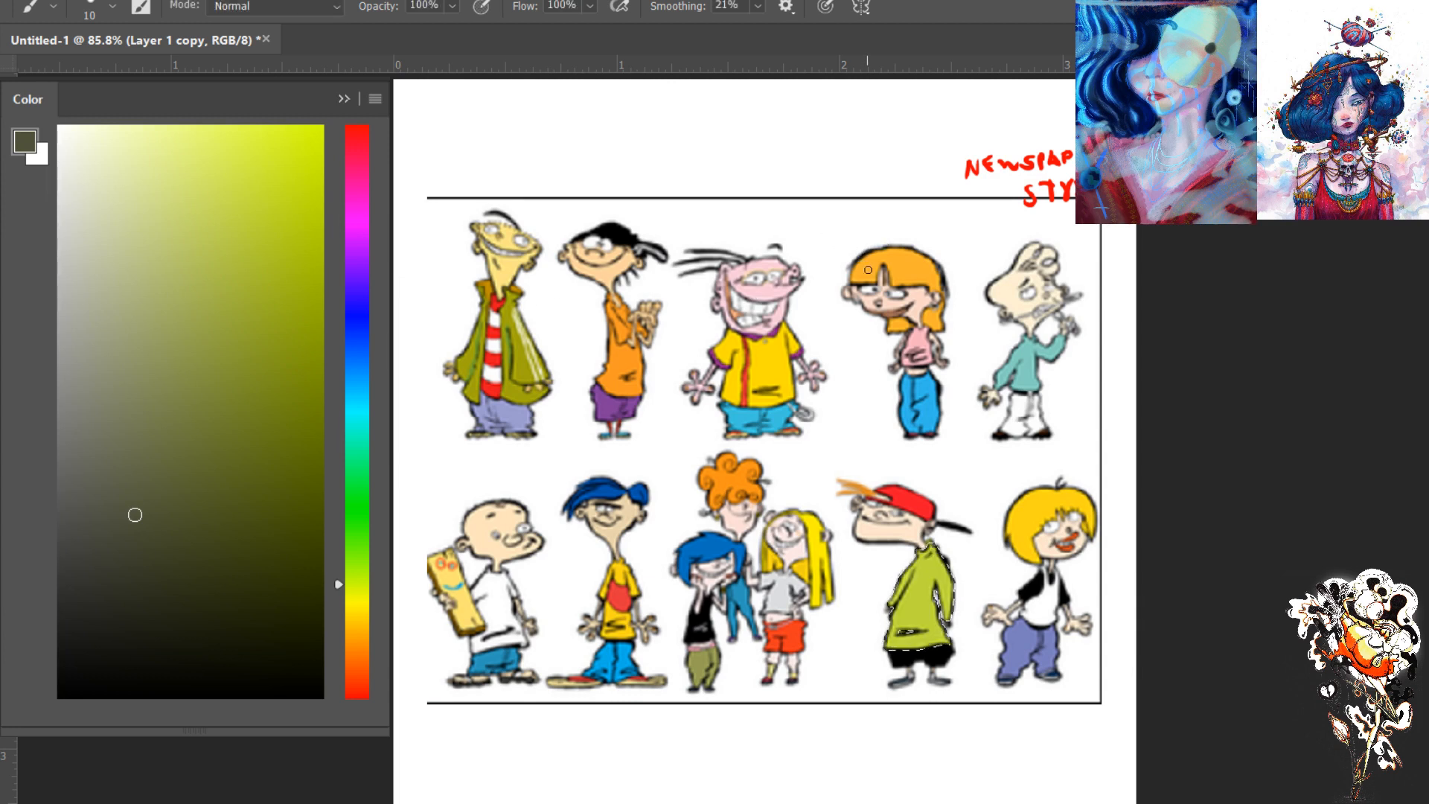
- Return to the layer copy with the Magic Wand, try selecting the lineup's white background, and deselect it
{"action": "left_click", "coordinate": [342, 99]}
{"action": "left_click", "coordinate": [377, 159]}
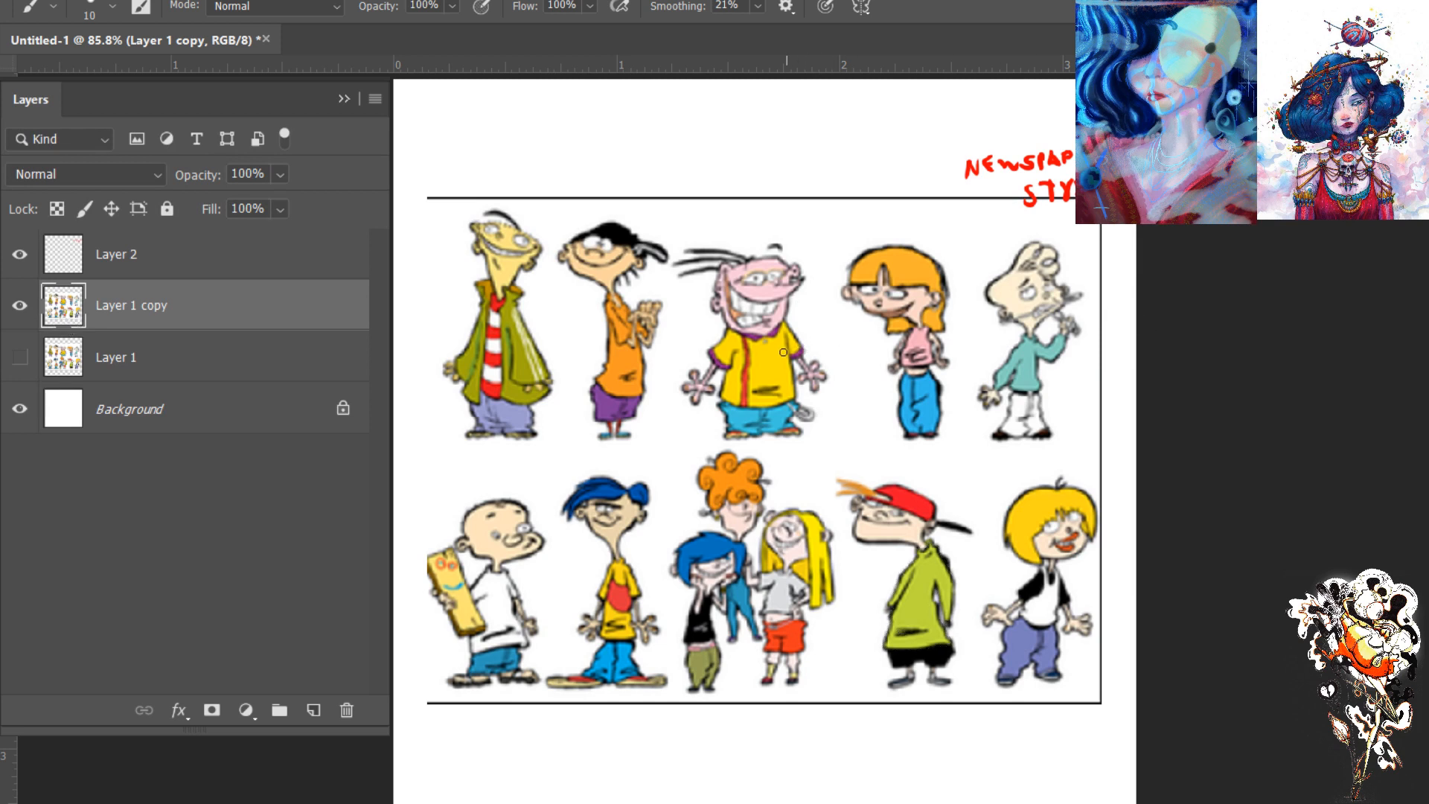
{"action": "key", "text": "w"}
{"action": "left_click", "coordinate": [602, 162]}
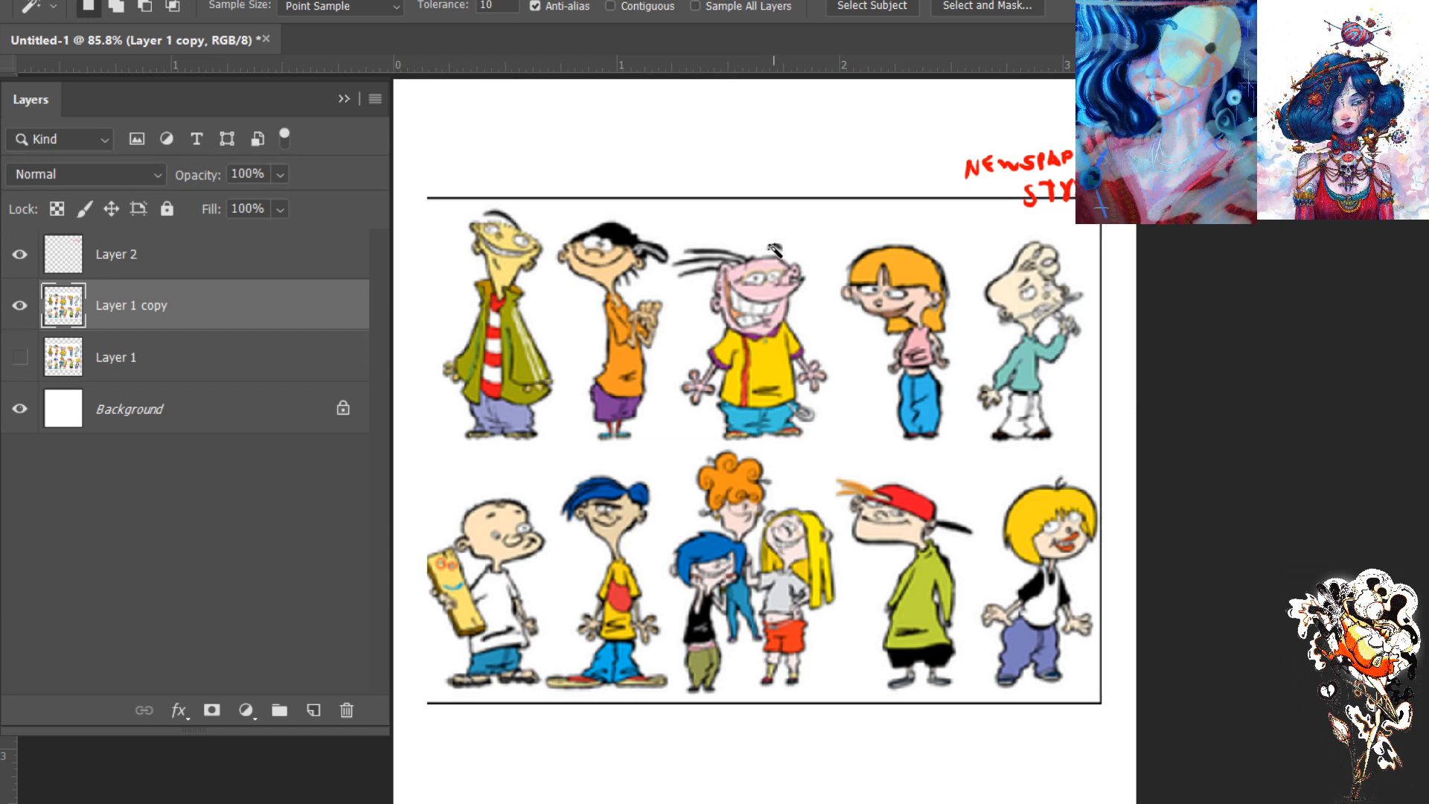
{"action": "left_click", "coordinate": [782, 246]}
{"action": "key", "text": "alt"}
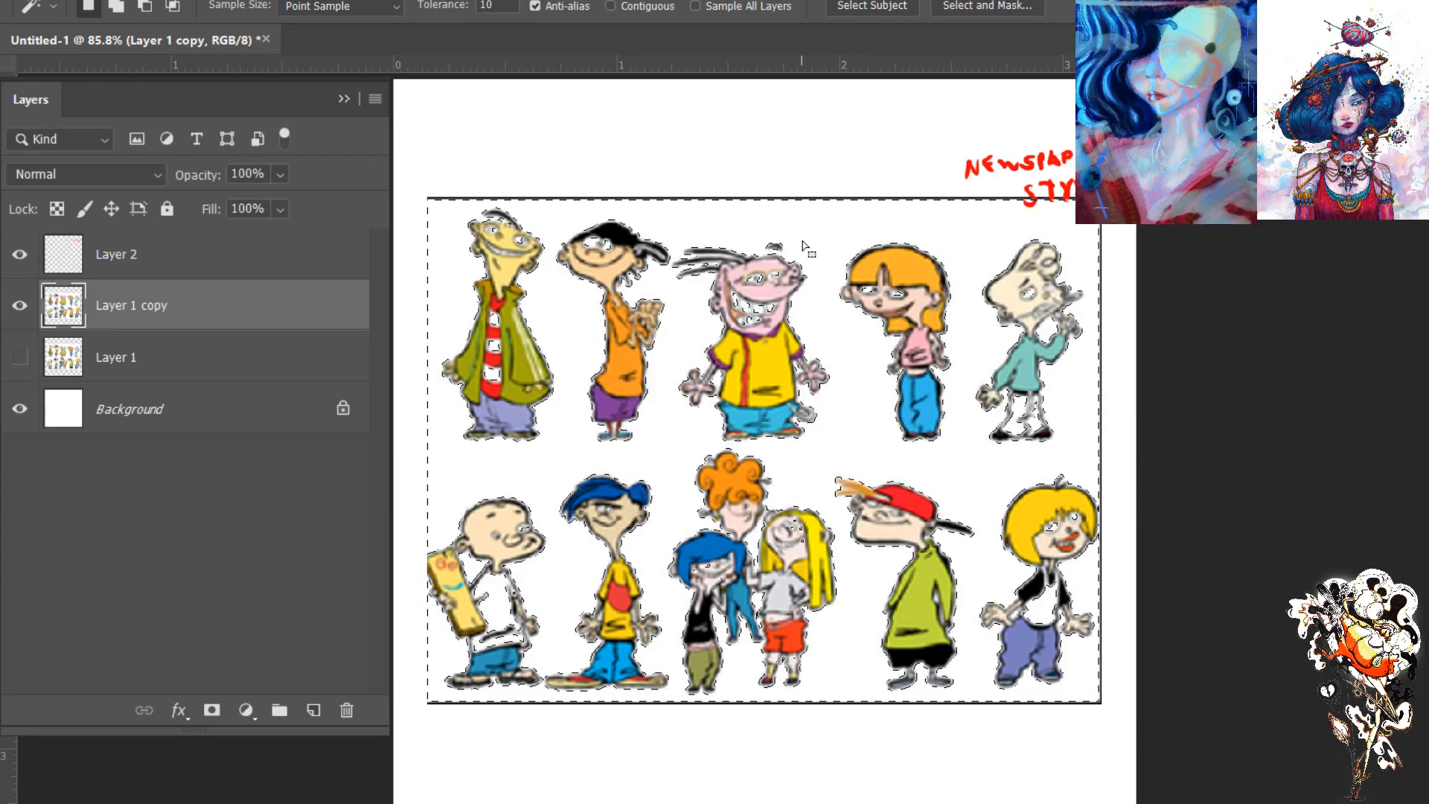
{"action": "key", "text": "ctrl+d"}
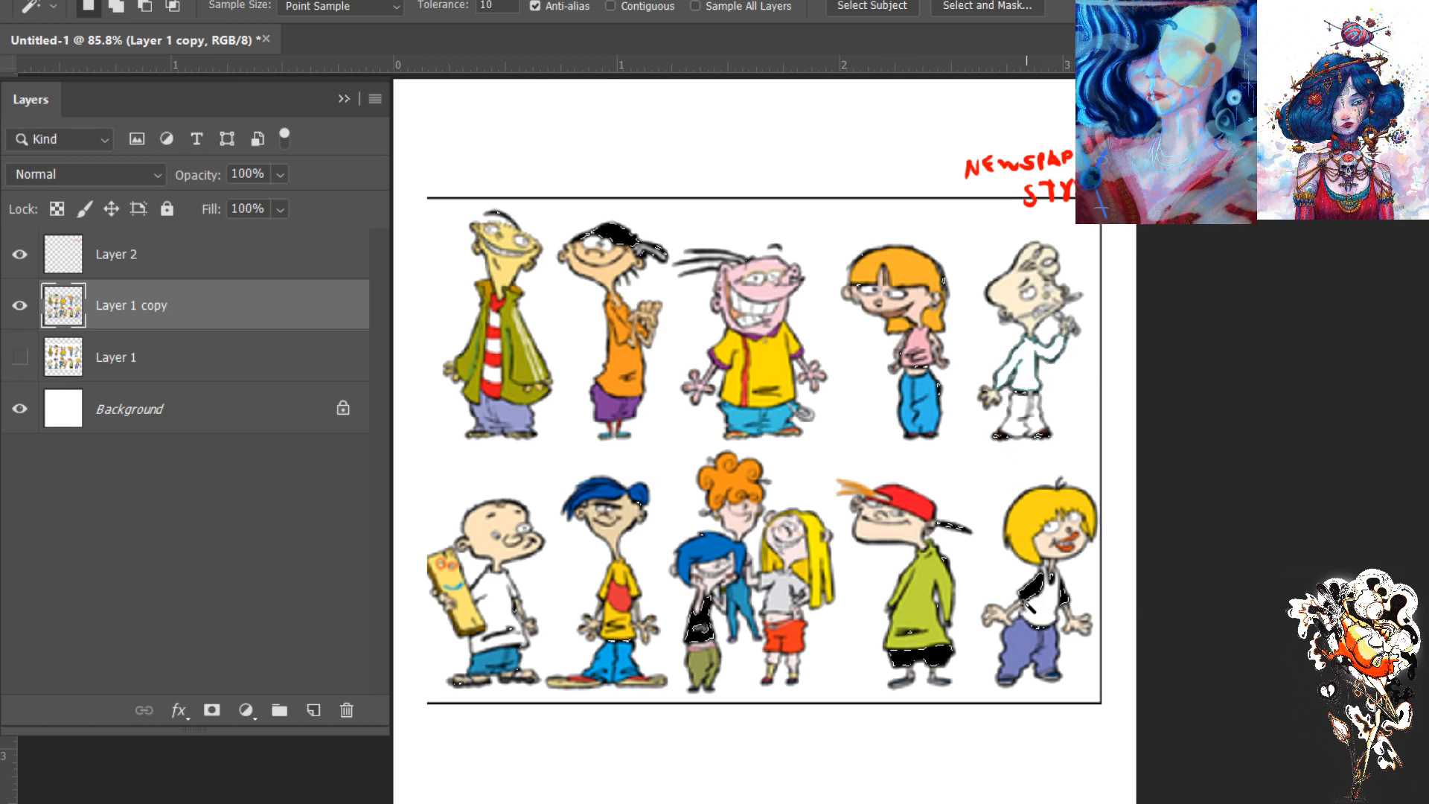
- Clear the black areas, green hoodie, grey shirt and blue hair fills from the lineup copy
{"action": "left_click", "coordinate": [918, 607]}
{"action": "key", "text": "Delete"}
{"action": "left_click", "coordinate": [781, 598]}
{"action": "key", "text": "Delete"}
{"action": "left_click", "coordinate": [711, 551]}
{"action": "key", "text": "Delete"}
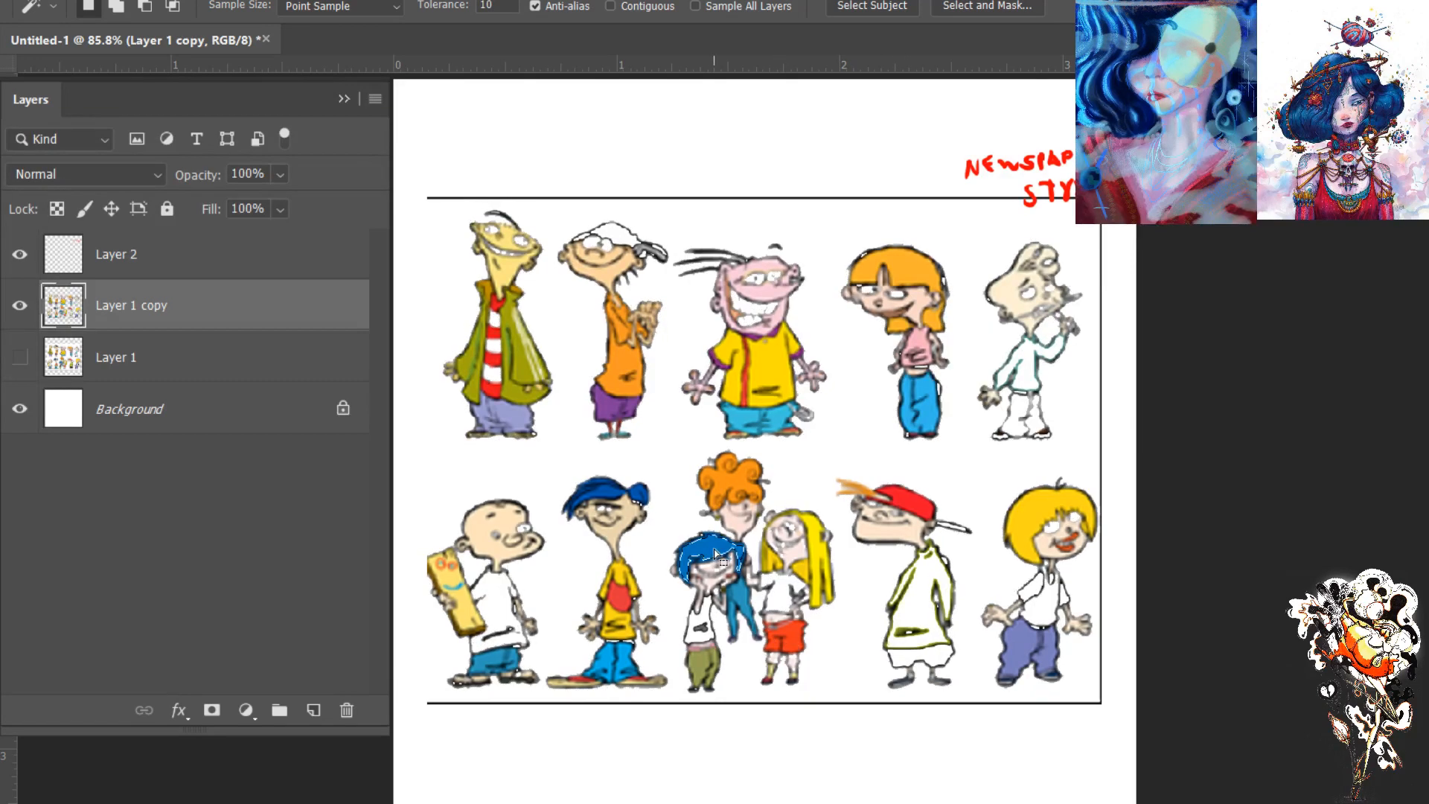
- Clear the orange curly hair, the yellow button-up shirt and the pink skin of its wearer from the copy
{"action": "left_click", "coordinate": [732, 482]}
{"action": "left_click", "coordinate": [771, 369]}
{"action": "key", "text": "Delete"}
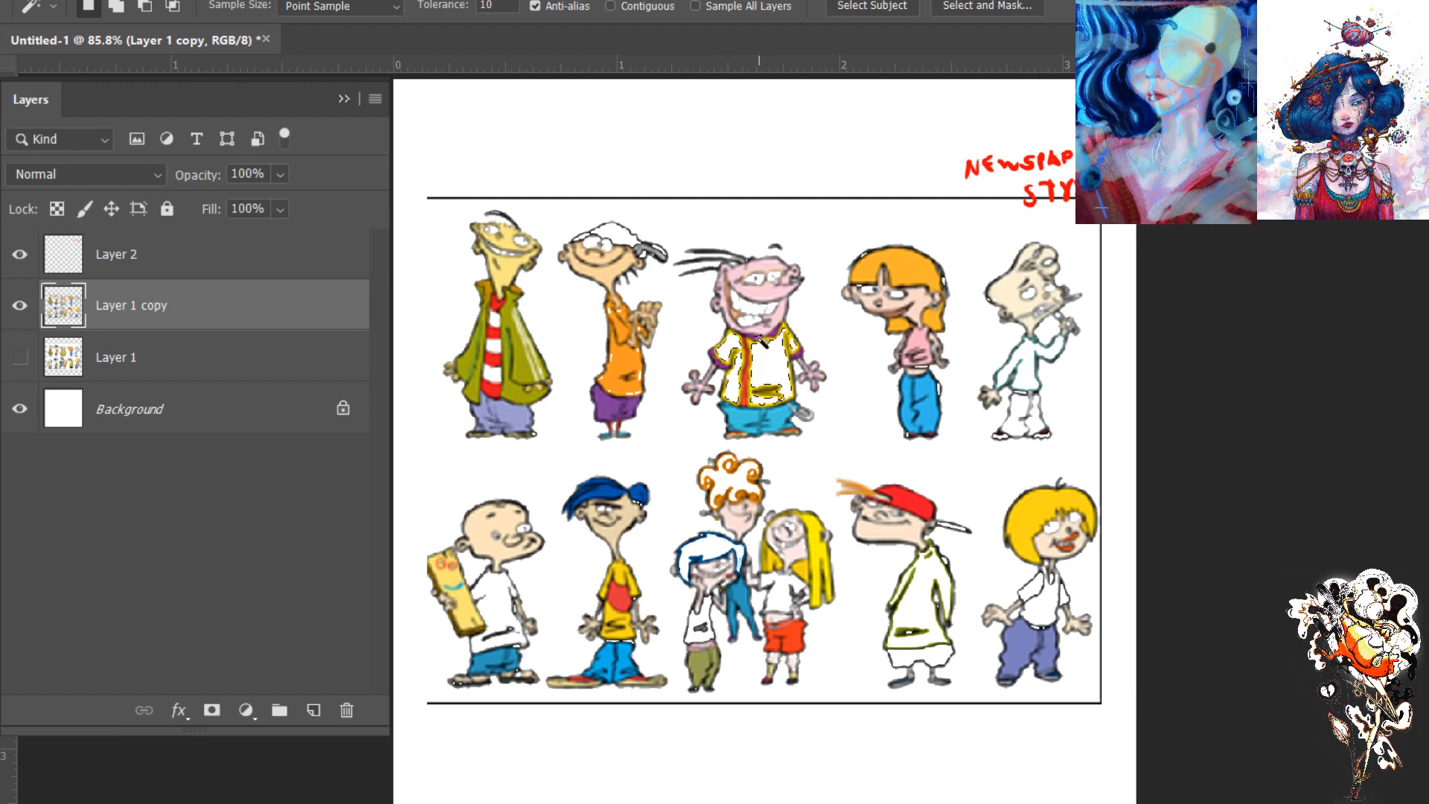
{"action": "left_click", "coordinate": [762, 291]}
{"action": "key", "text": "Delete"}
- Clear the orange shirt, the olive coat and the lavender trousers in the upper row of characters
{"action": "left_click", "coordinate": [629, 374]}
{"action": "key", "text": "Delete"}
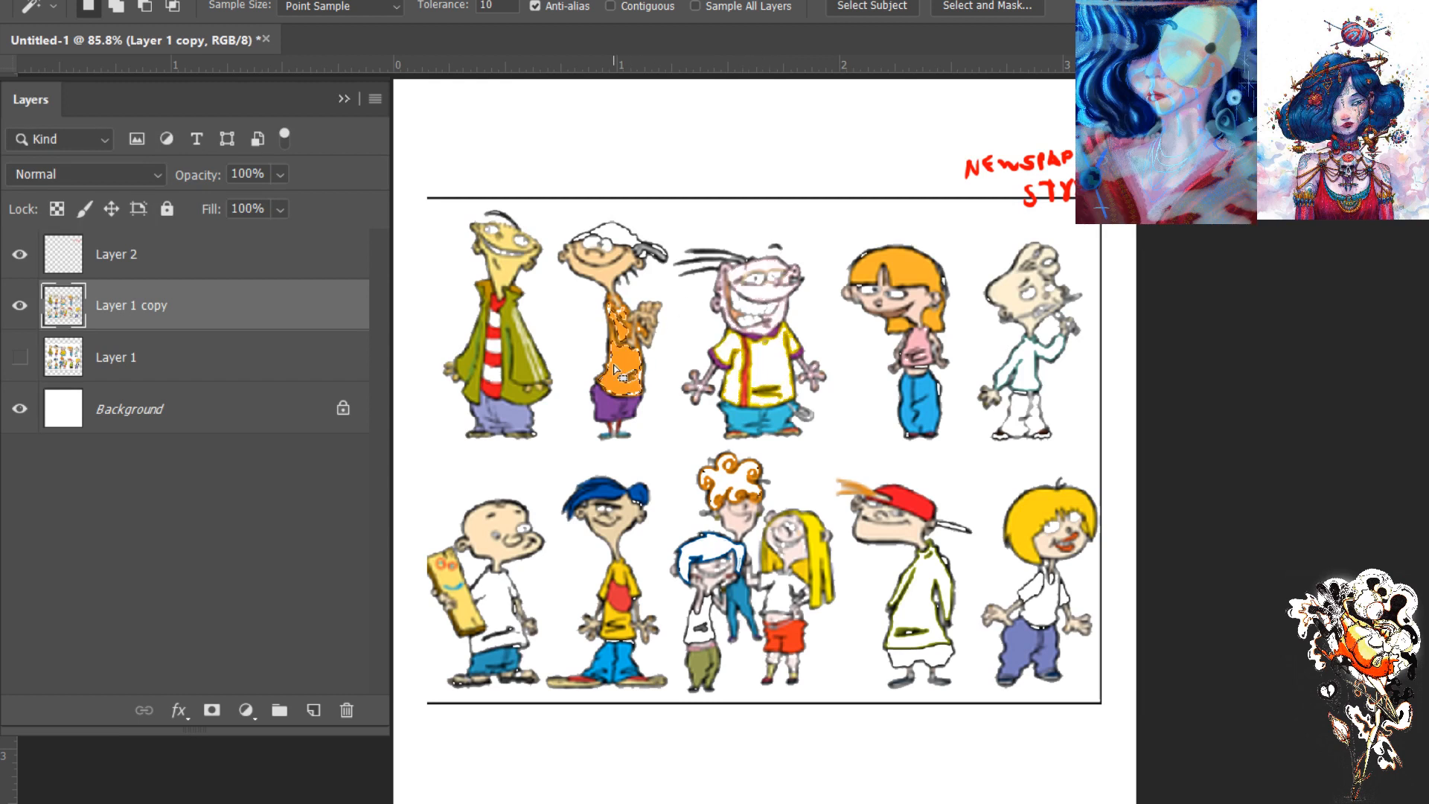
{"action": "left_click", "coordinate": [514, 396]}
{"action": "key", "text": "Delete"}
{"action": "left_click", "coordinate": [510, 423]}
{"action": "key", "text": "Delete"}
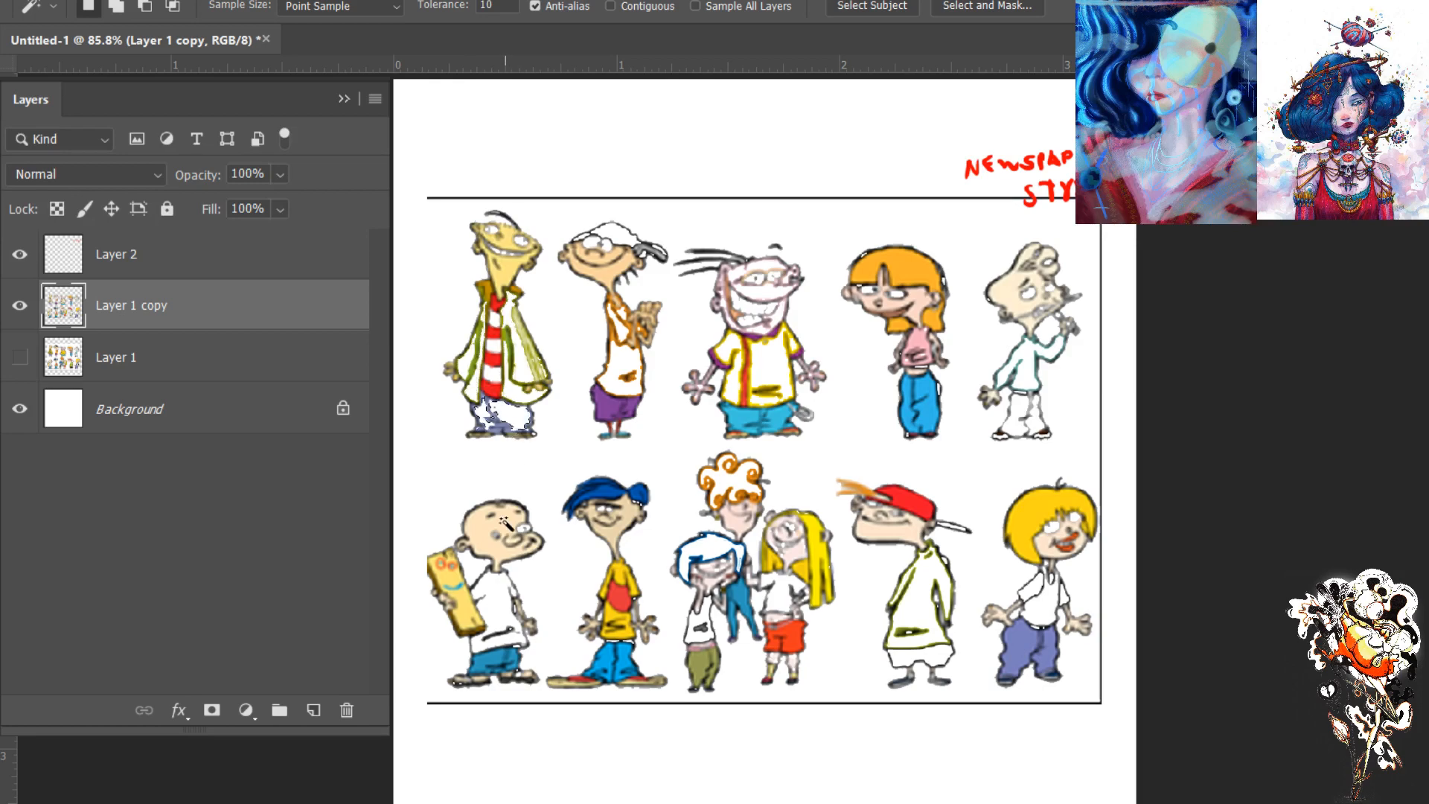
- Clear the bald character's blue trousers, the wooden plank and the red shorts, dropping the stray selection of the white background
{"action": "left_click", "coordinate": [497, 661]}
{"action": "left_click", "coordinate": [468, 630]}
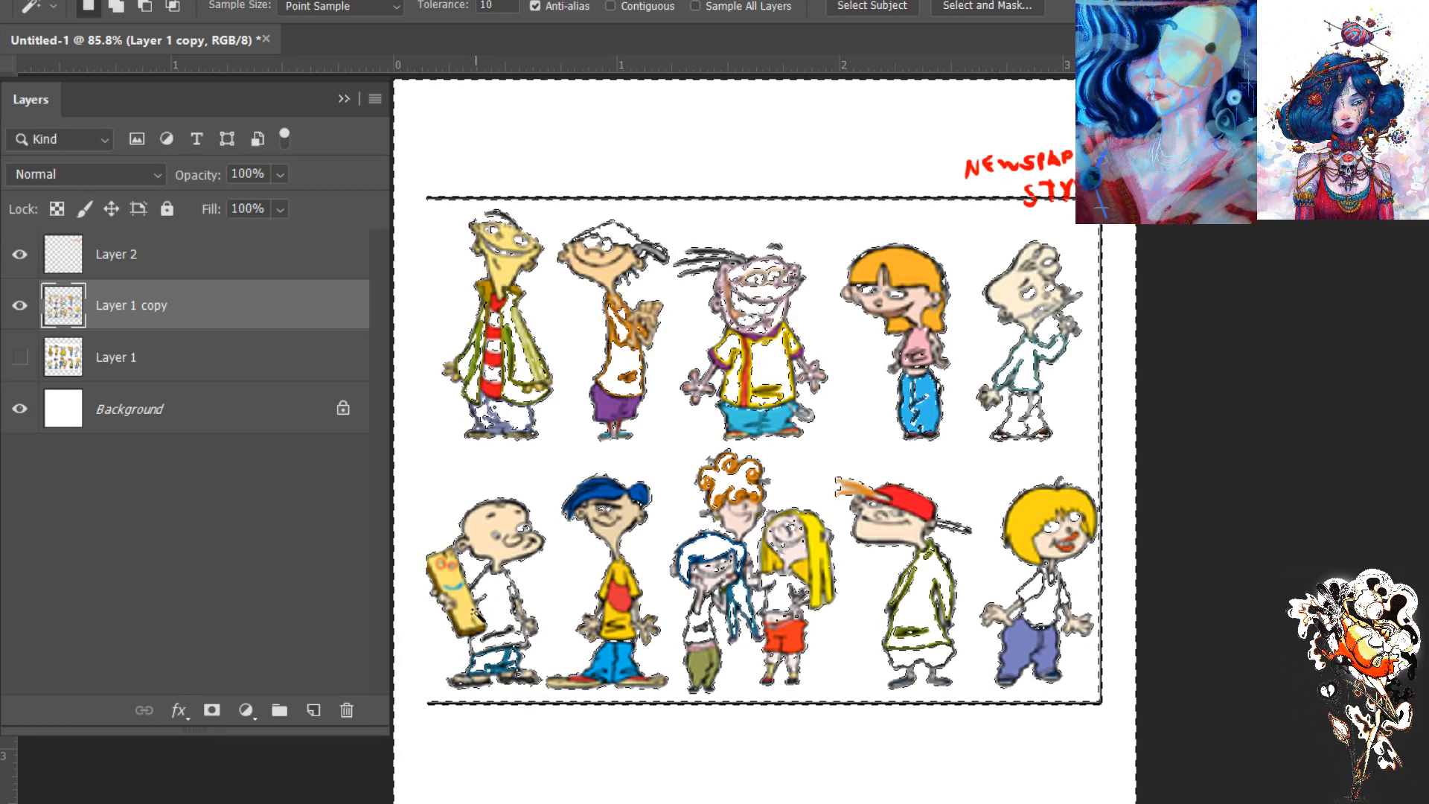
{"action": "key", "text": "ctrl+d"}
{"action": "left_click", "coordinate": [462, 615]}
{"action": "key", "text": "Delete"}
{"action": "left_click", "coordinate": [788, 638]}
{"action": "key", "text": "Delete"}
- Clear the yellow bobbed hair, the orange straight hair and the pale skin of the teal-sweater character
{"action": "left_click", "coordinate": [1032, 530]}
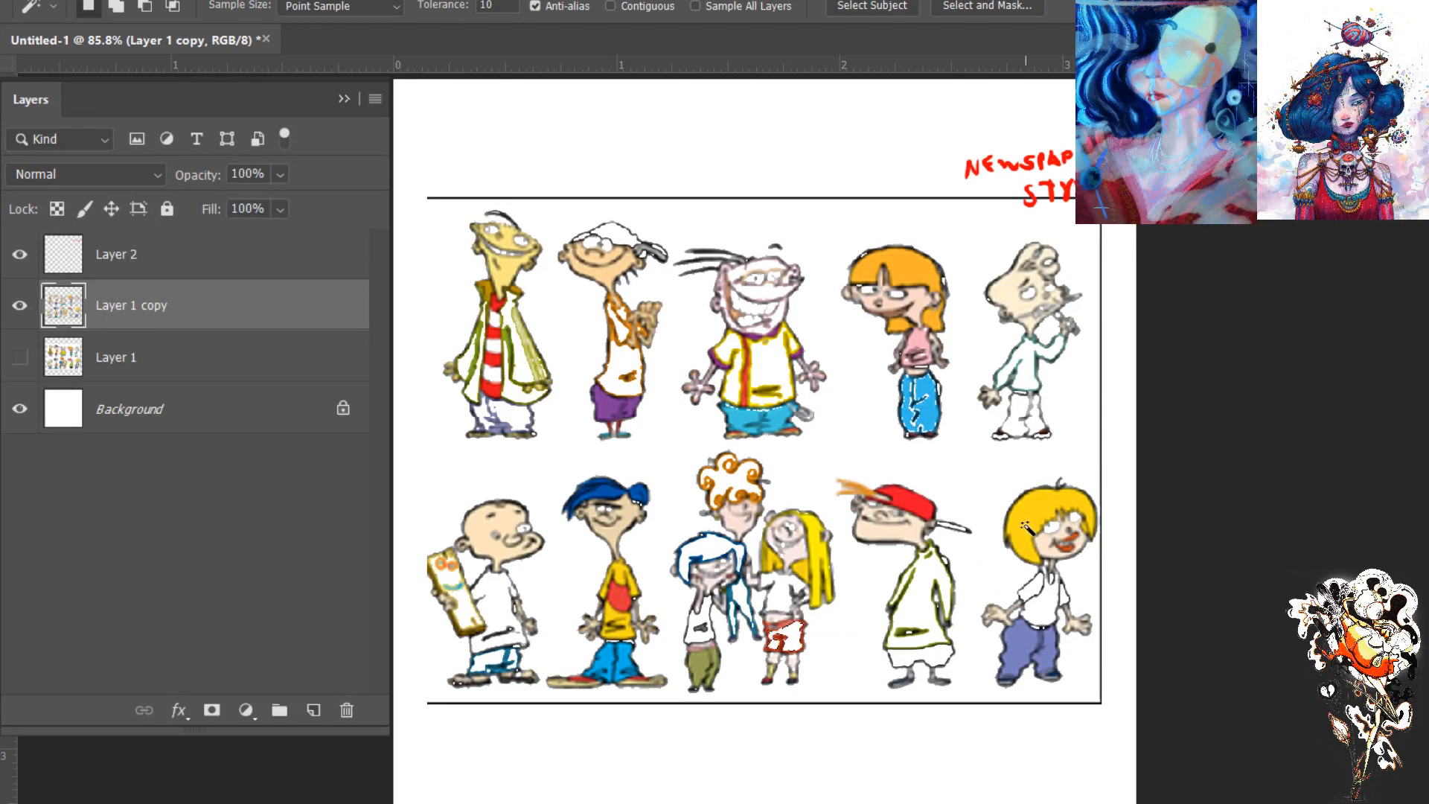
{"action": "key", "text": "Delete"}
{"action": "left_click", "coordinate": [923, 283]}
{"action": "key", "text": "Delete"}
{"action": "left_click", "coordinate": [1004, 297]}
{"action": "key", "text": "Delete"}
- Clear the long yellow hair, the olive trousers and the purple shorts from the lineup copy
{"action": "key", "text": "Delete"}
{"action": "left_click", "coordinate": [824, 554]}
{"action": "left_click", "coordinate": [699, 659]}
{"action": "key", "text": "Delete"}
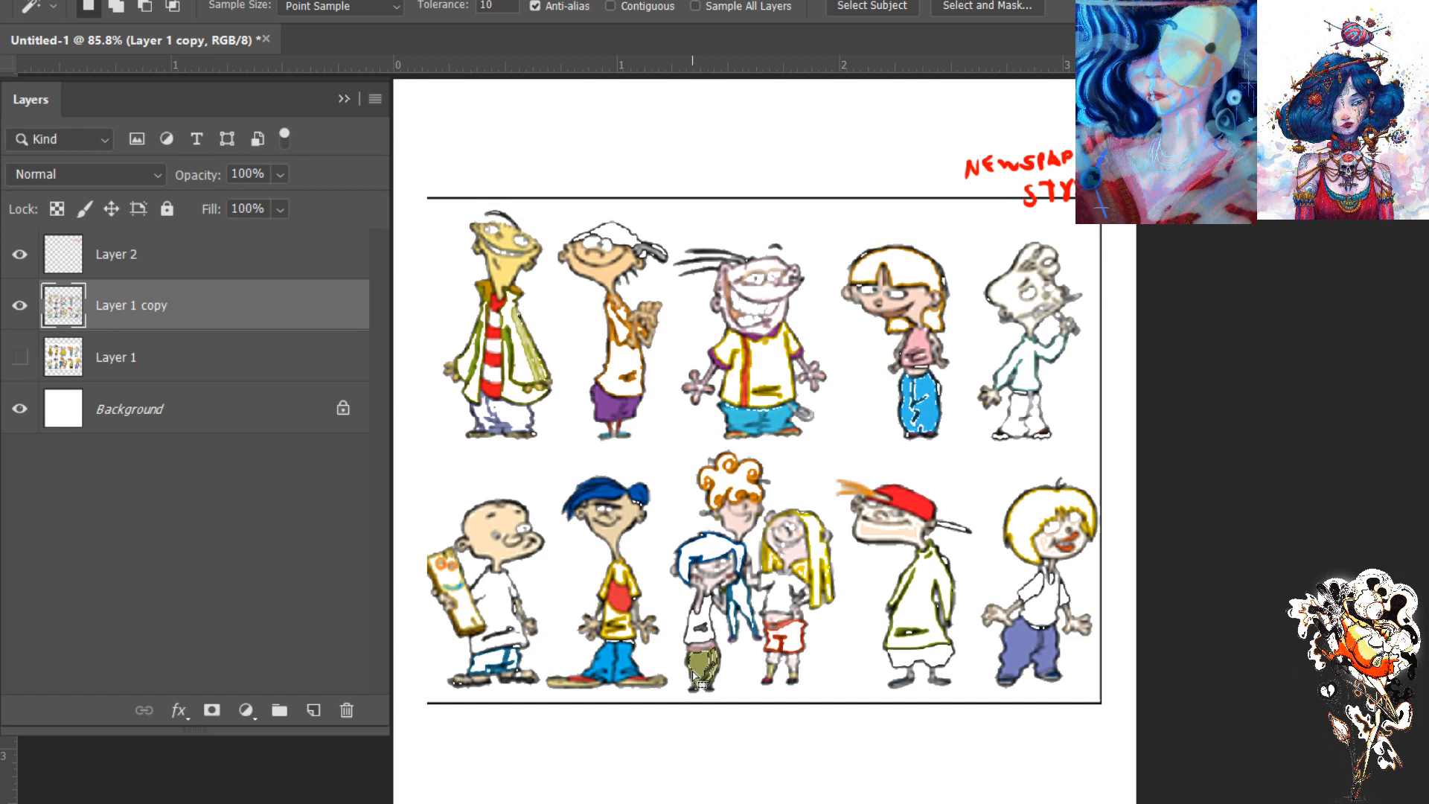
{"action": "left_click", "coordinate": [619, 597]}
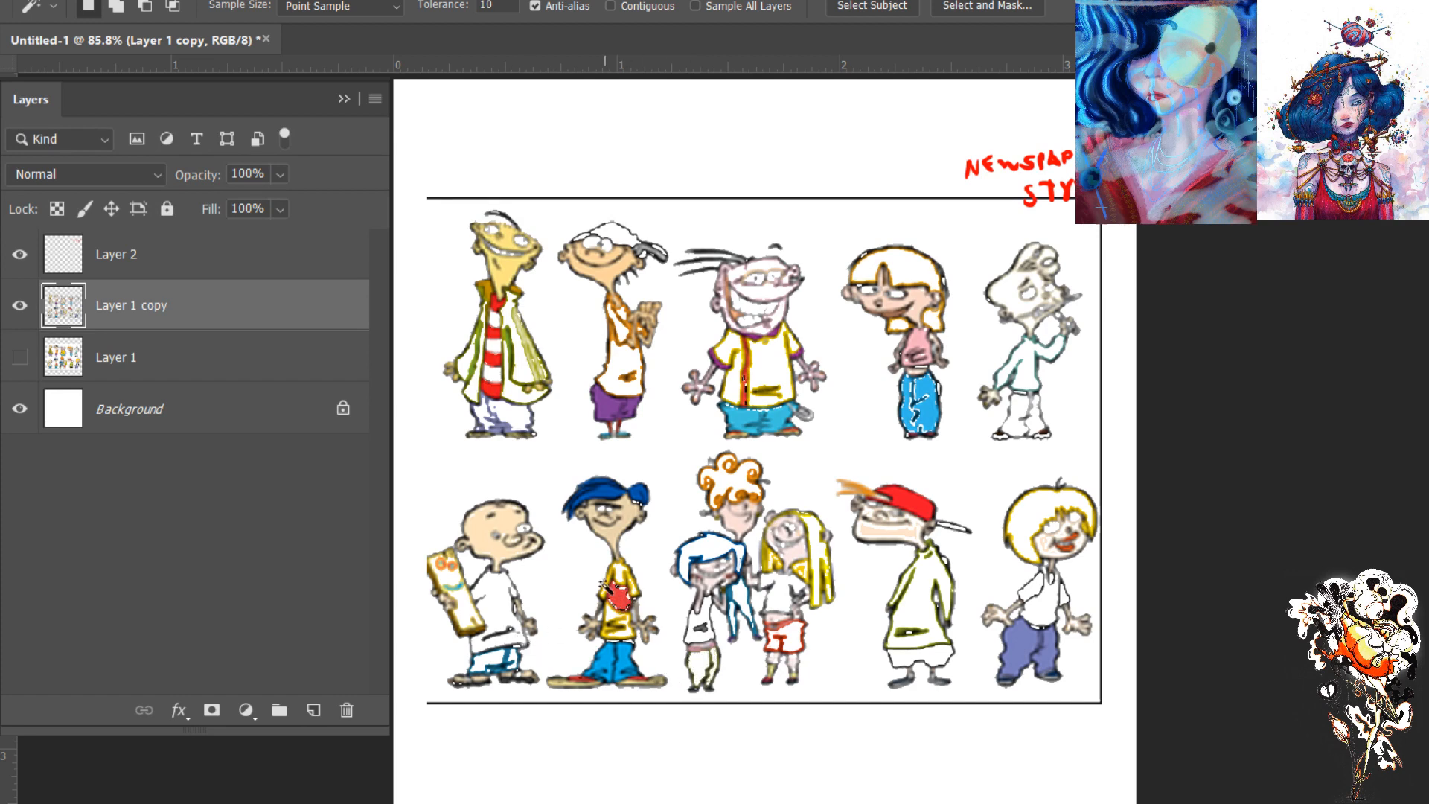
{"action": "left_click", "coordinate": [607, 403]}
{"action": "key", "text": "Delete"}
- Clear the red shirt stripes of the olive-coat character and the red cap in the lower row
{"action": "left_click", "coordinate": [495, 383]}
{"action": "key", "text": "Delete"}
{"action": "key", "text": "ctrl+d"}
{"action": "left_click", "coordinate": [907, 503]}
{"action": "key", "text": "Delete"}
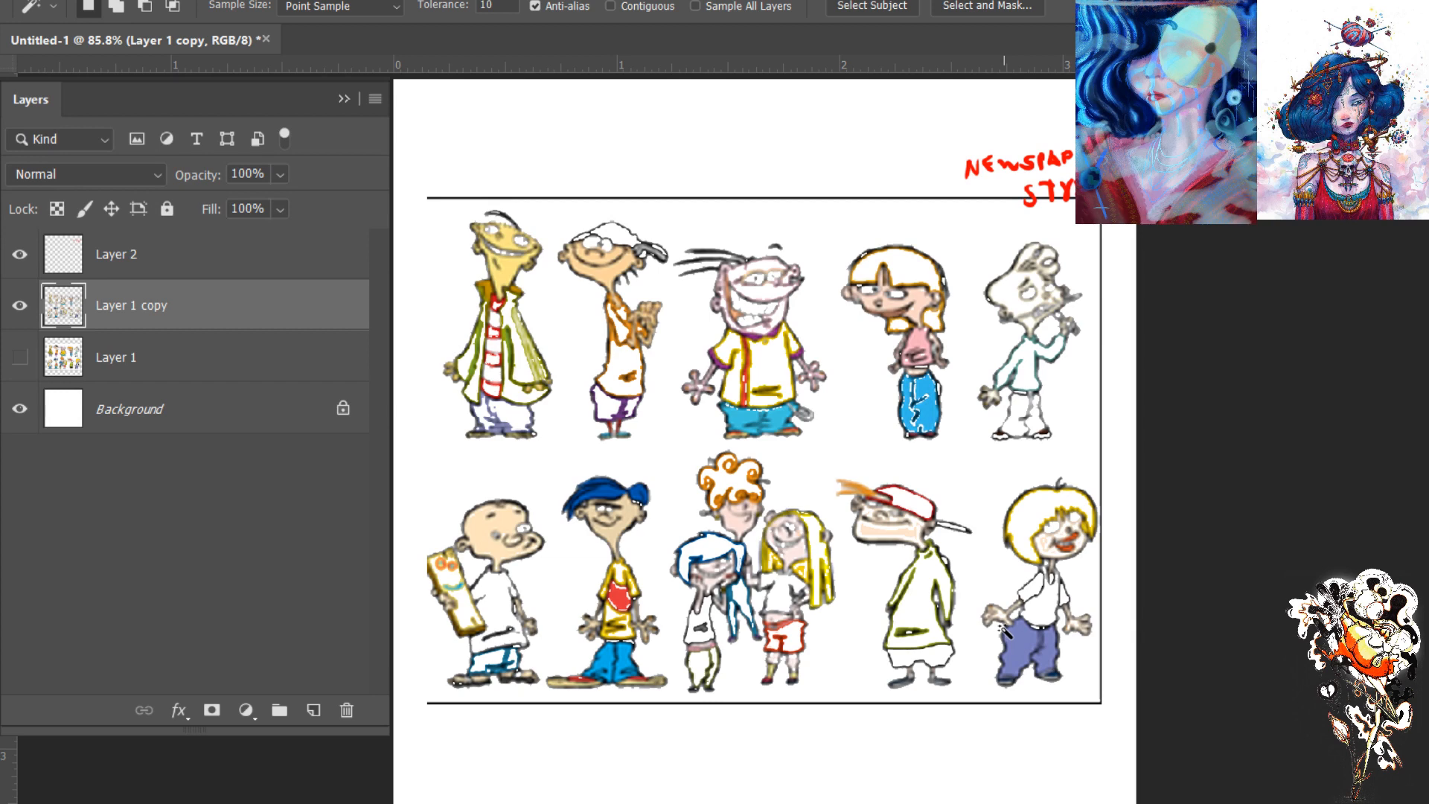
- Clear the lavender trousers of the bobbed-hair character and the light blue trousers below the button-up shirt
{"action": "left_click", "coordinate": [1025, 646]}
{"action": "key", "text": "Delete"}
{"action": "key", "text": "Delete"}
{"action": "left_click", "coordinate": [783, 416]}
- Clear the red shirt emblem, the short dark blue hair and the pink top from the copy
{"action": "key", "text": "Delete"}
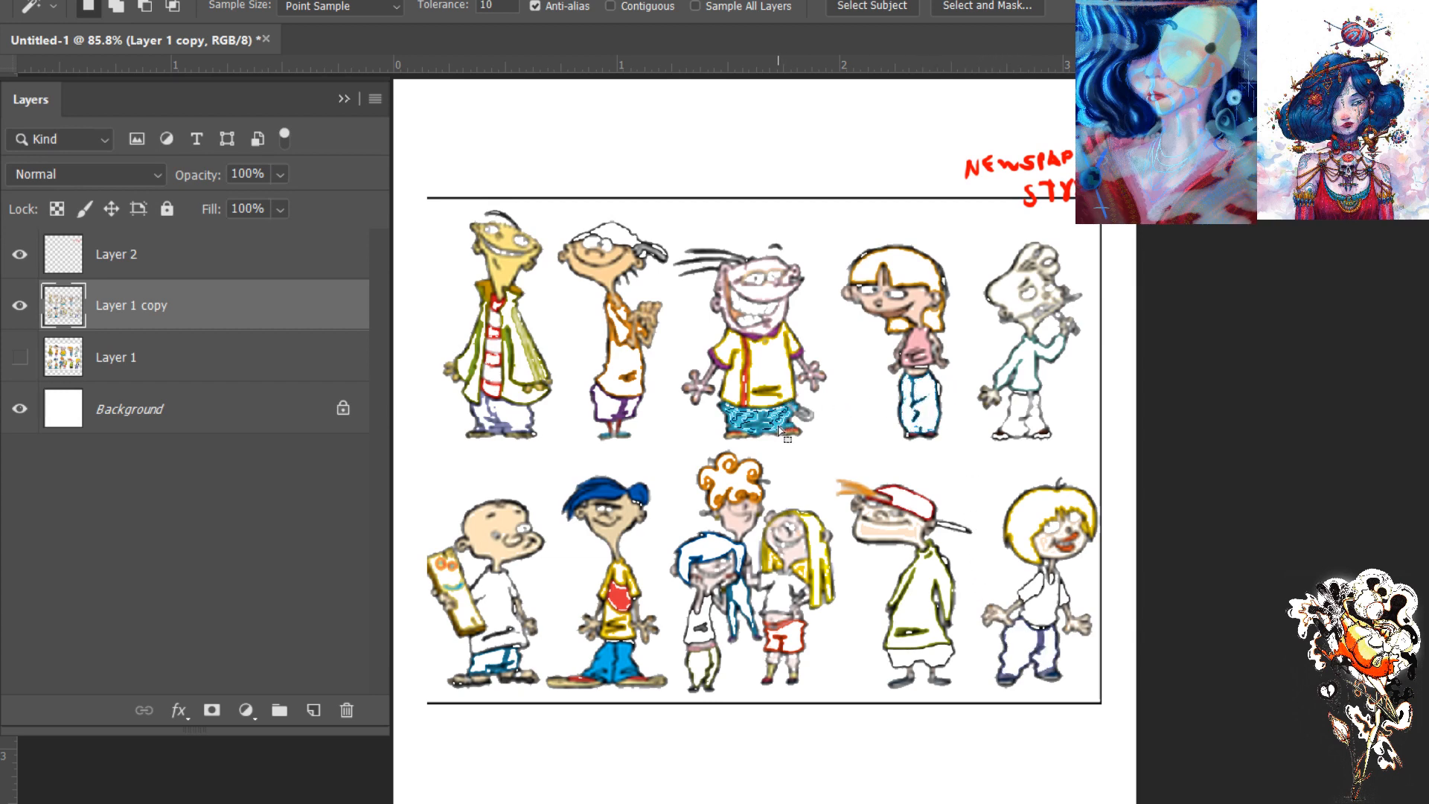
{"action": "left_click", "coordinate": [632, 595]}
{"action": "key", "text": "Delete"}
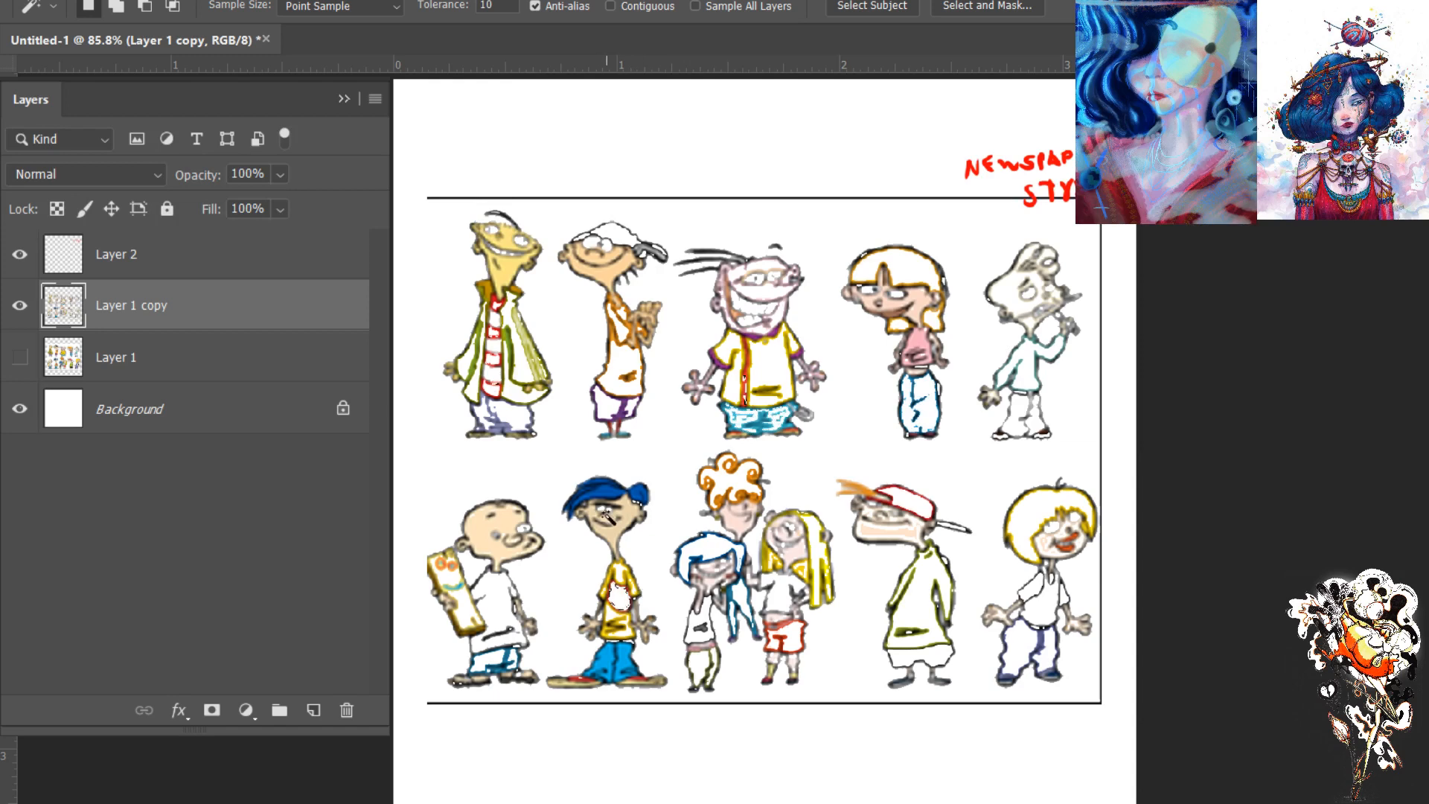
{"action": "left_click", "coordinate": [611, 495]}
{"action": "key", "text": "Delete"}
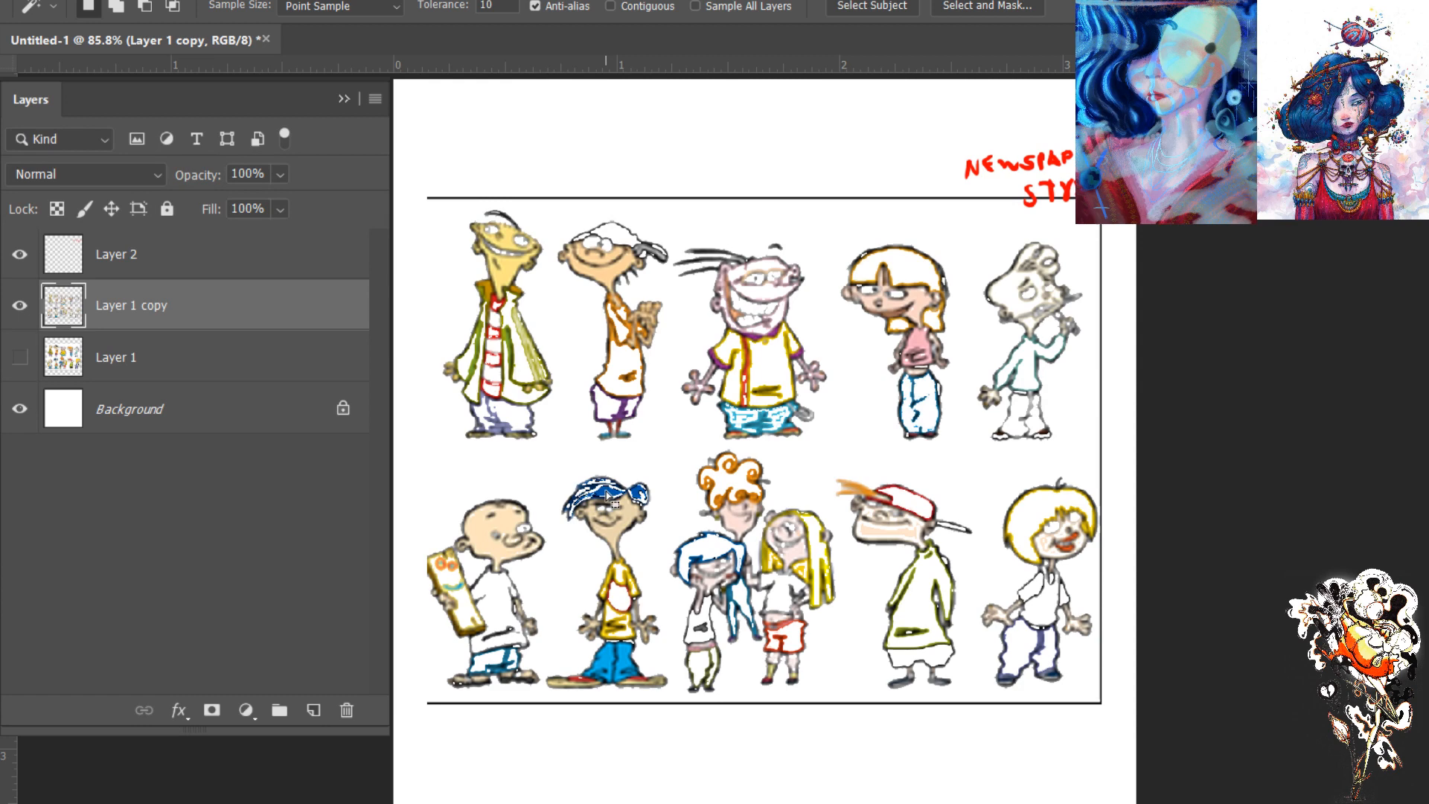
{"action": "key", "text": "Delete"}
{"action": "key", "text": "ctrl+d"}
{"action": "left_click", "coordinate": [919, 350]}
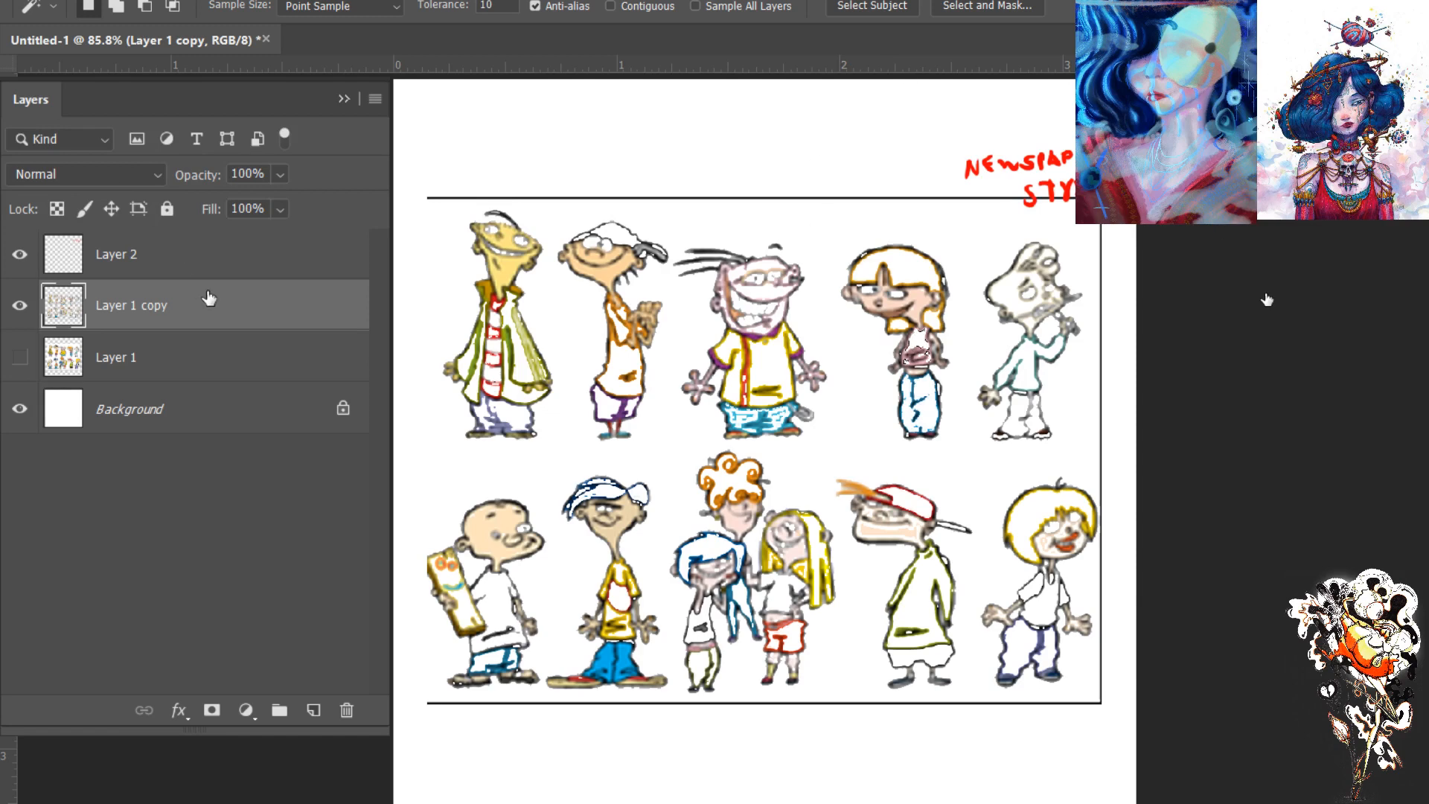
- Delete the stripped copy and duplicate Layer 1 again as a visible, fully coloured lineup
{"action": "left_click", "coordinate": [347, 710]}
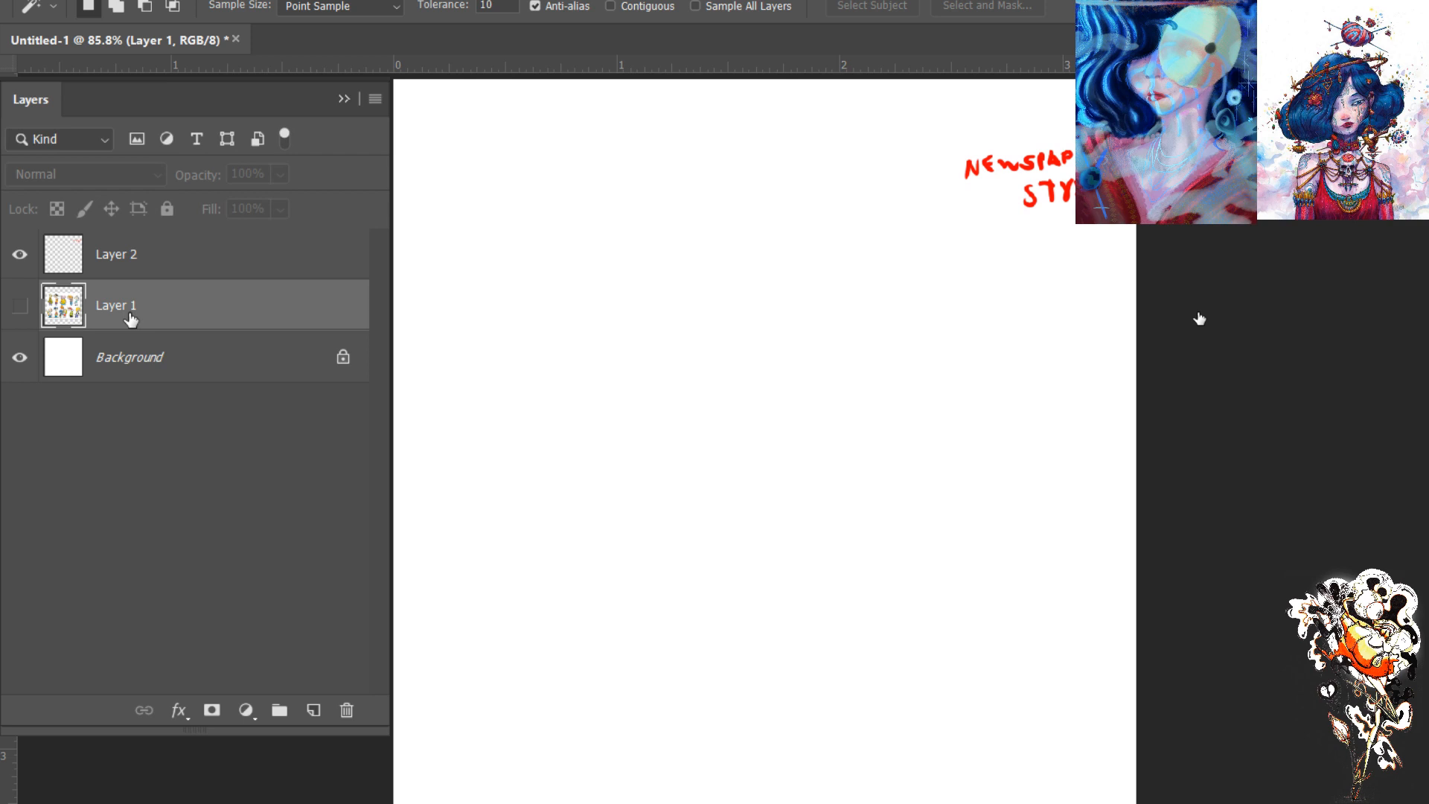
{"action": "key", "text": "ctrl+j"}
{"action": "left_click", "coordinate": [20, 305]}
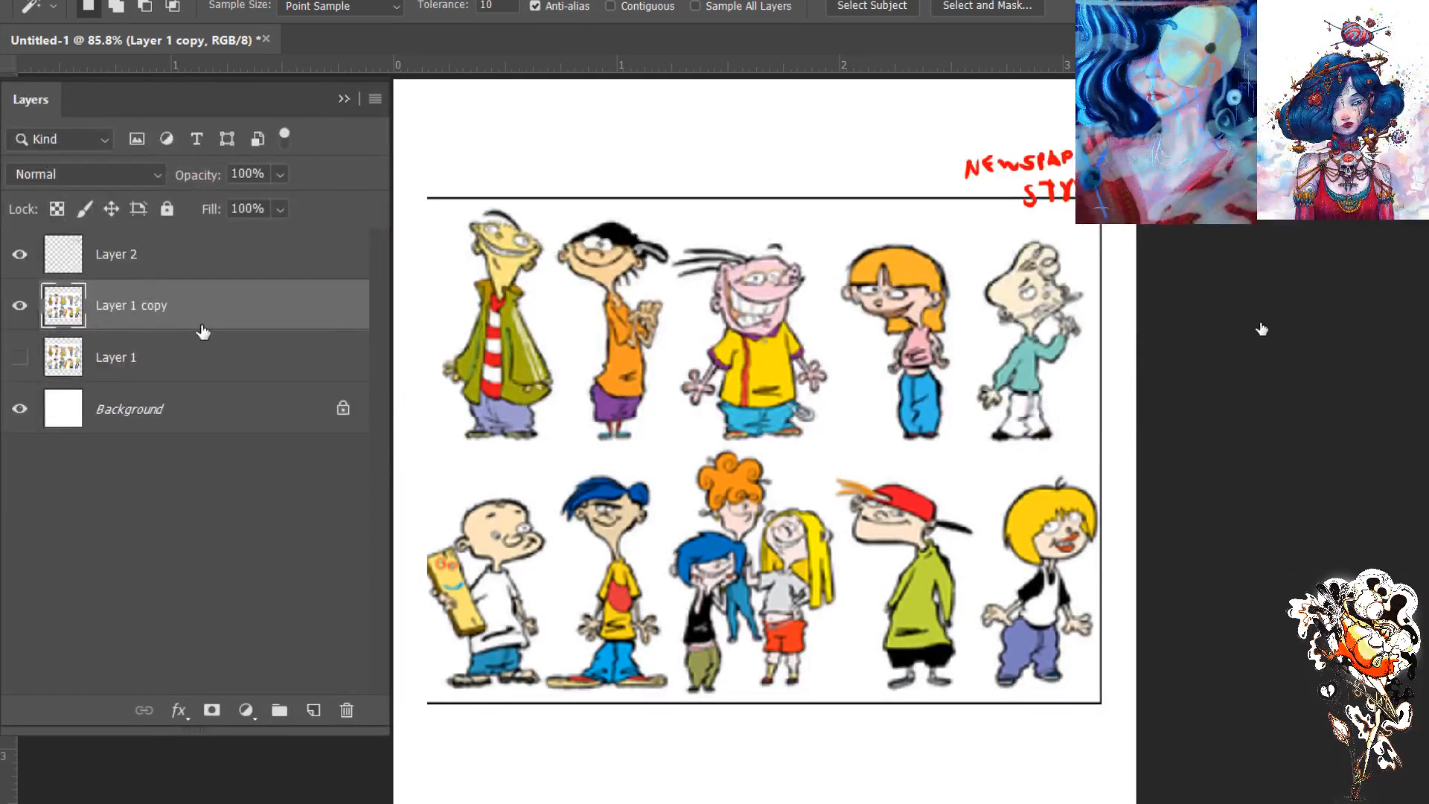
- Add a new layer above the lineup copy and clip it to that copy
{"action": "left_click", "coordinate": [314, 712]}
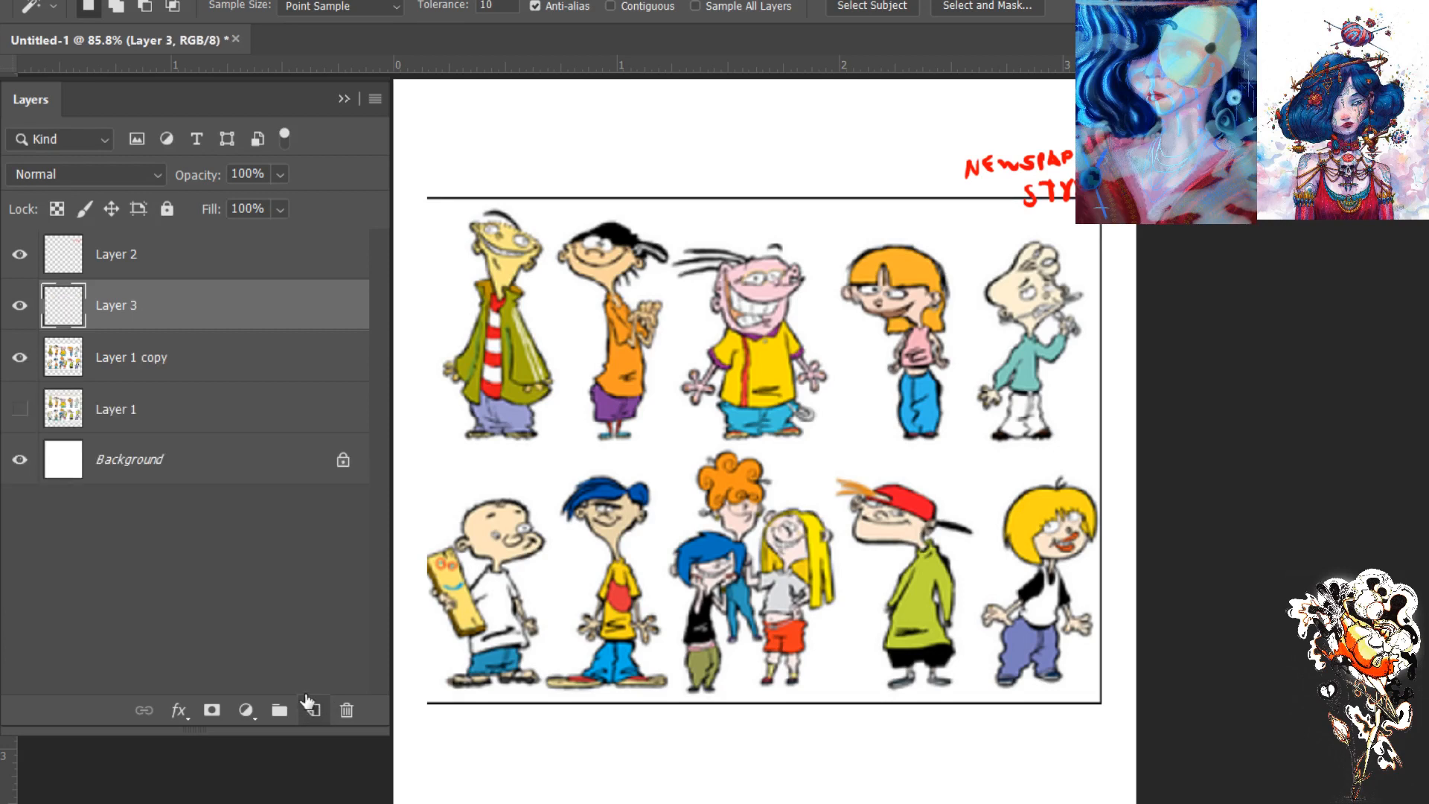
{"action": "left_click", "coordinate": [82, 327], "text": "alt"}
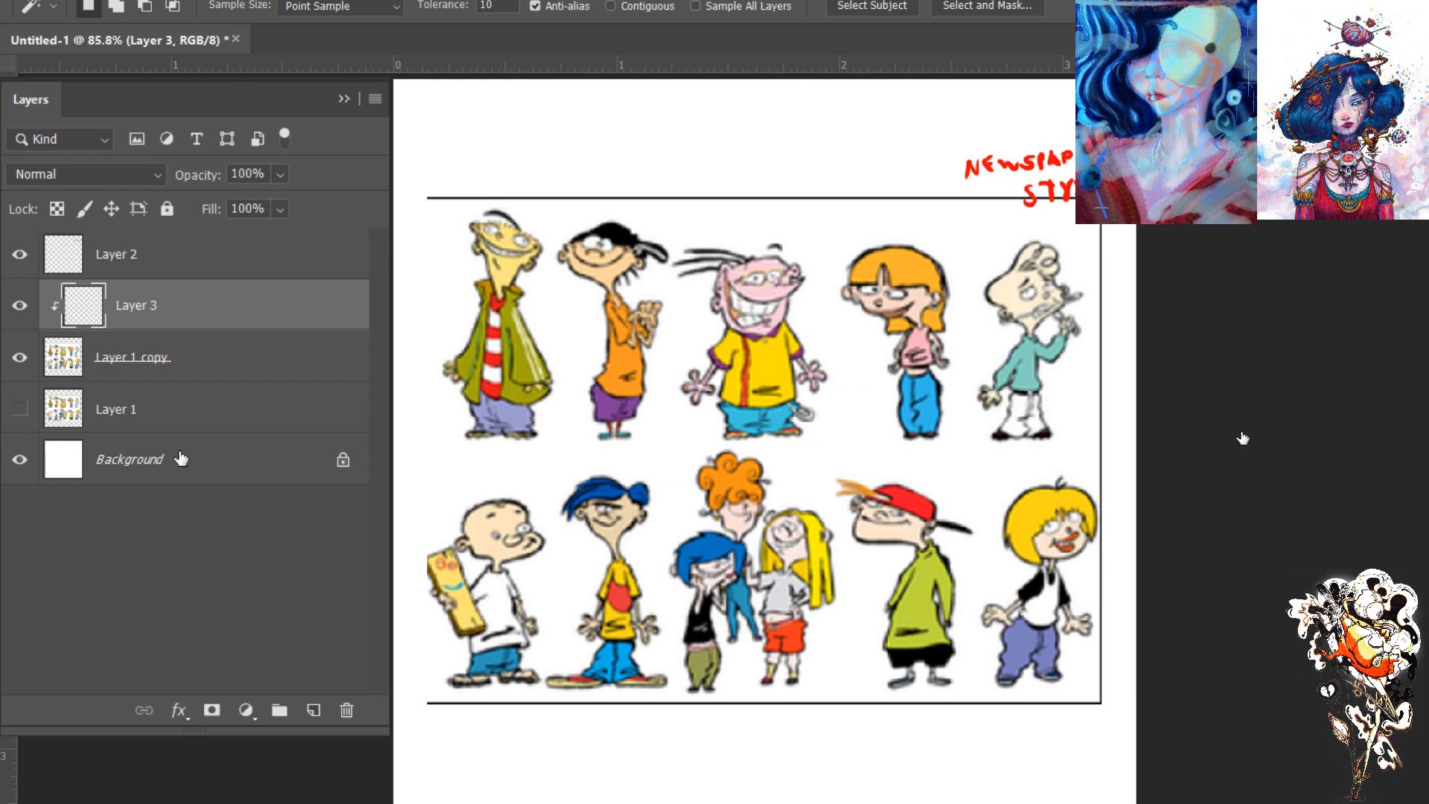
{"action": "left_click", "coordinate": [268, 372]}
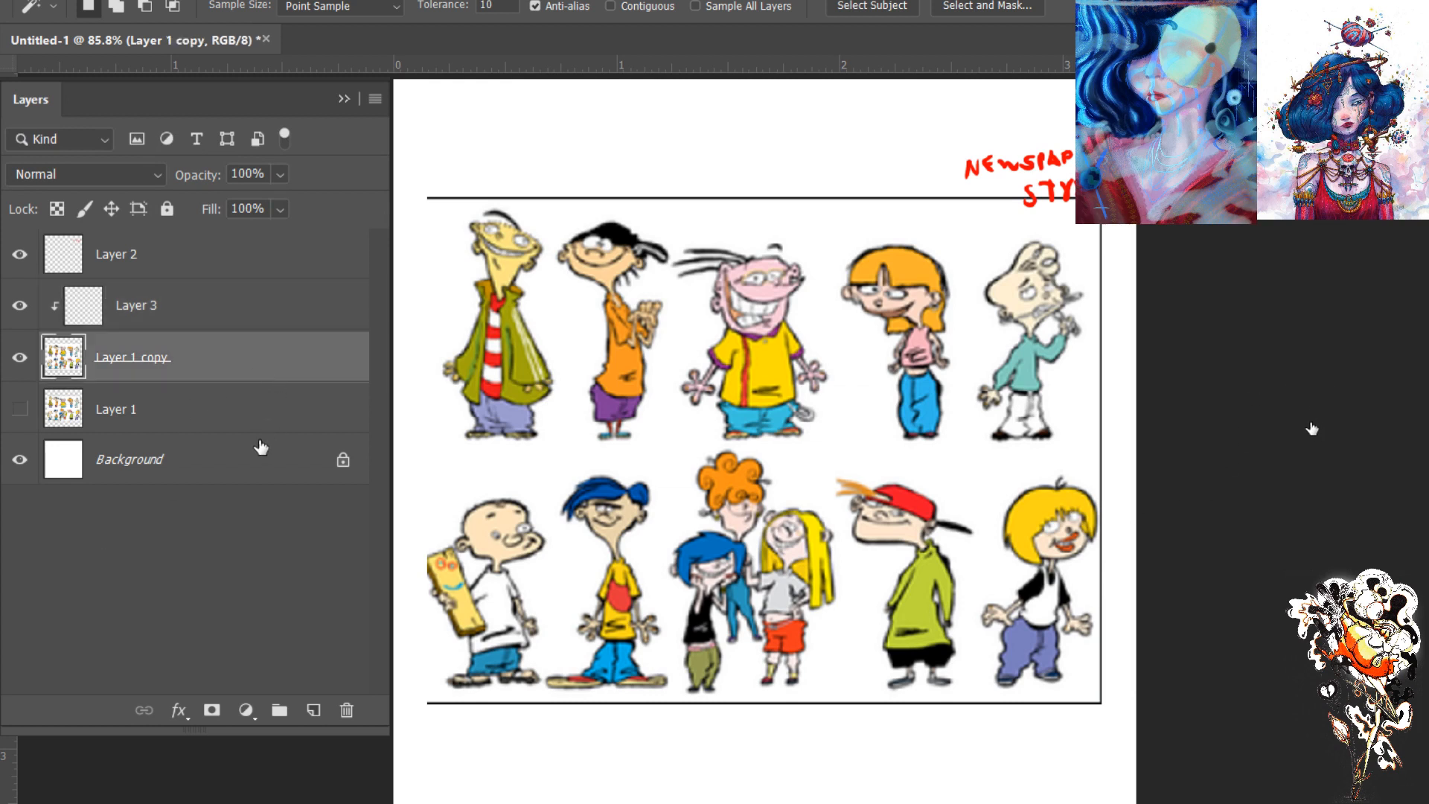
{"action": "left_click", "coordinate": [108, 317]}
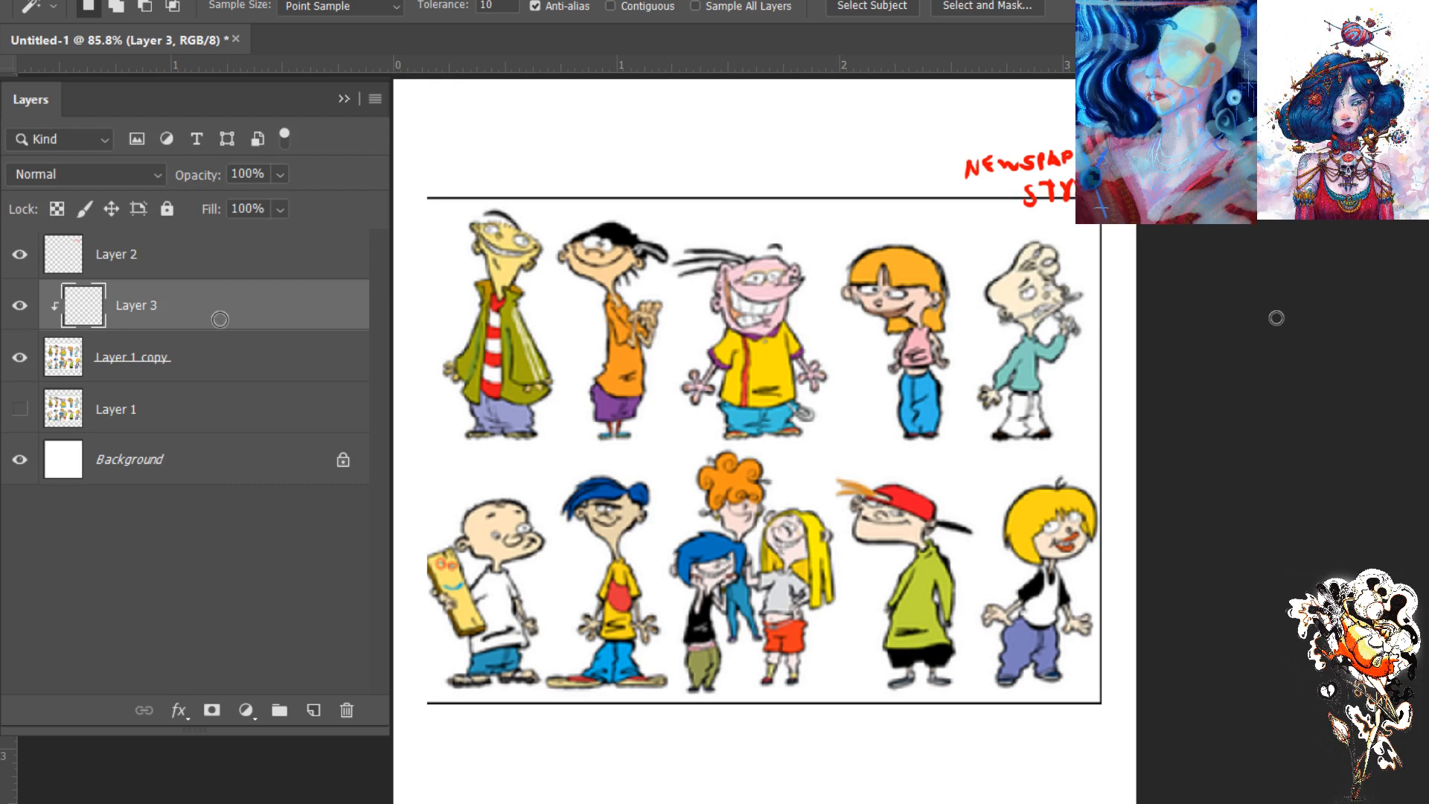
- Brush dark grey and dark olive test strokes over the green sweater on the clipped layer
{"action": "key", "text": "b"}
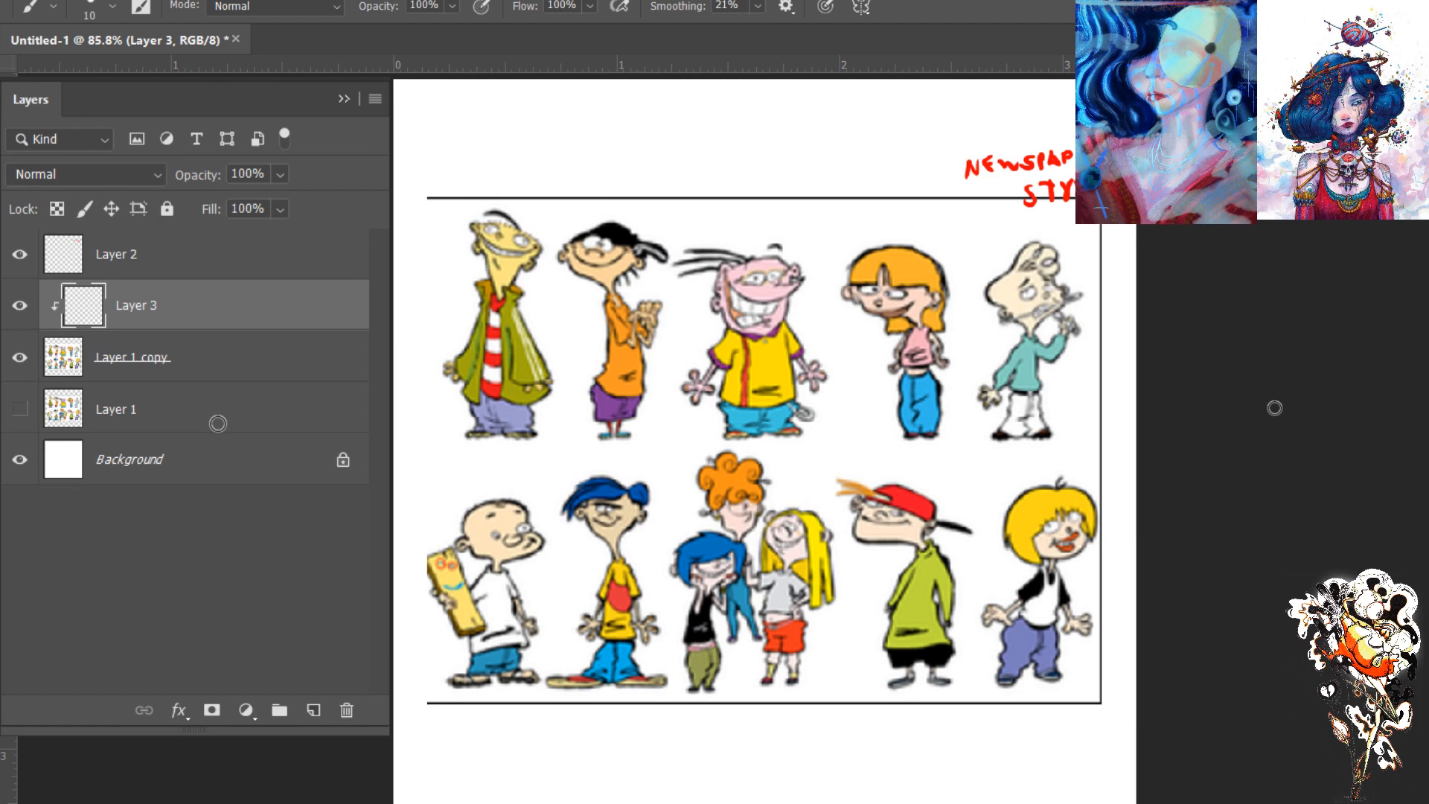
{"action": "key", "text": "bracketright"}
{"action": "left_click_drag", "start_coordinate": [923, 579], "coordinate": [908, 624]}
{"action": "key", "text": "ctrl+plus"}
{"action": "key", "text": "ctrl+plus"}
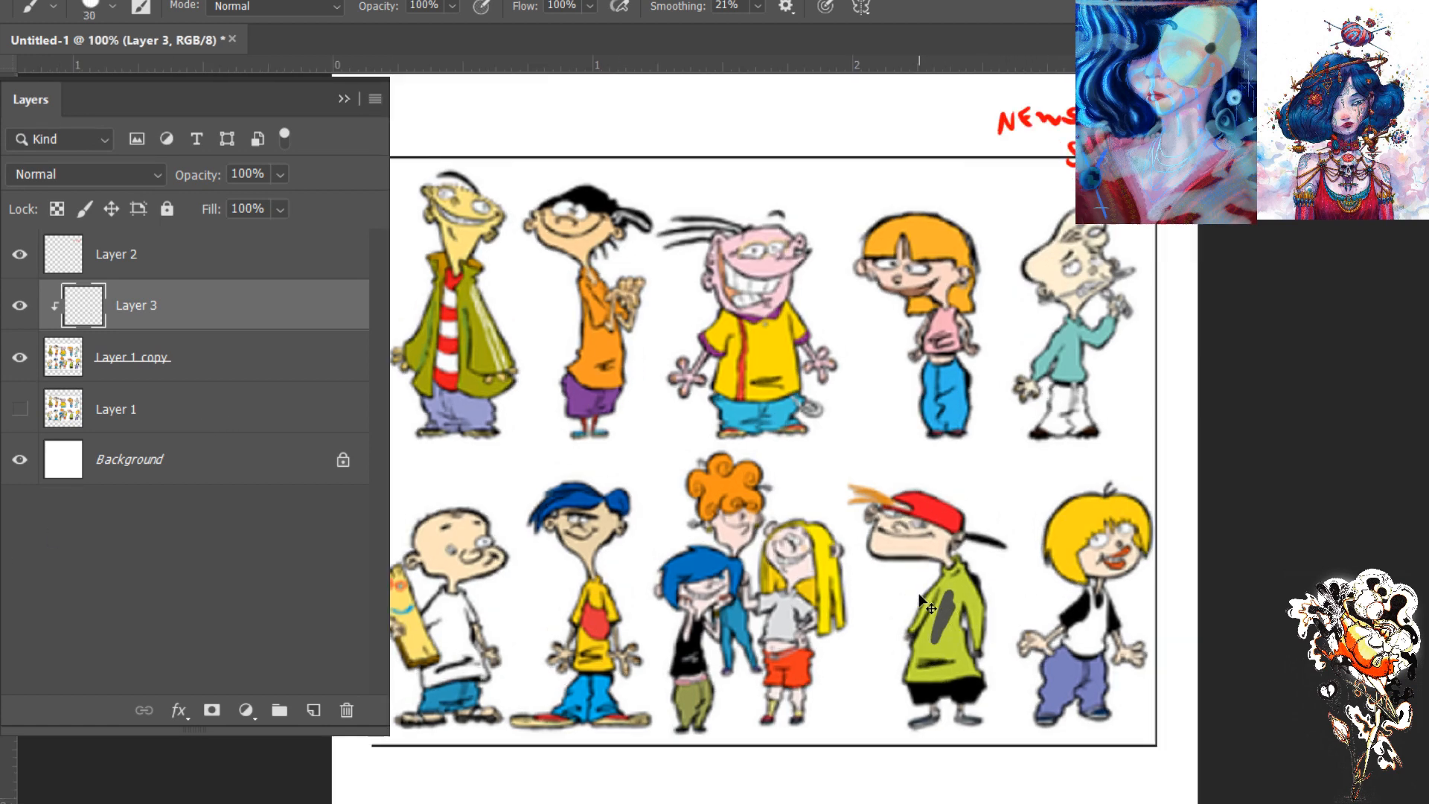
{"action": "left_click_drag", "start_coordinate": [954, 656], "coordinate": [790, 477]}
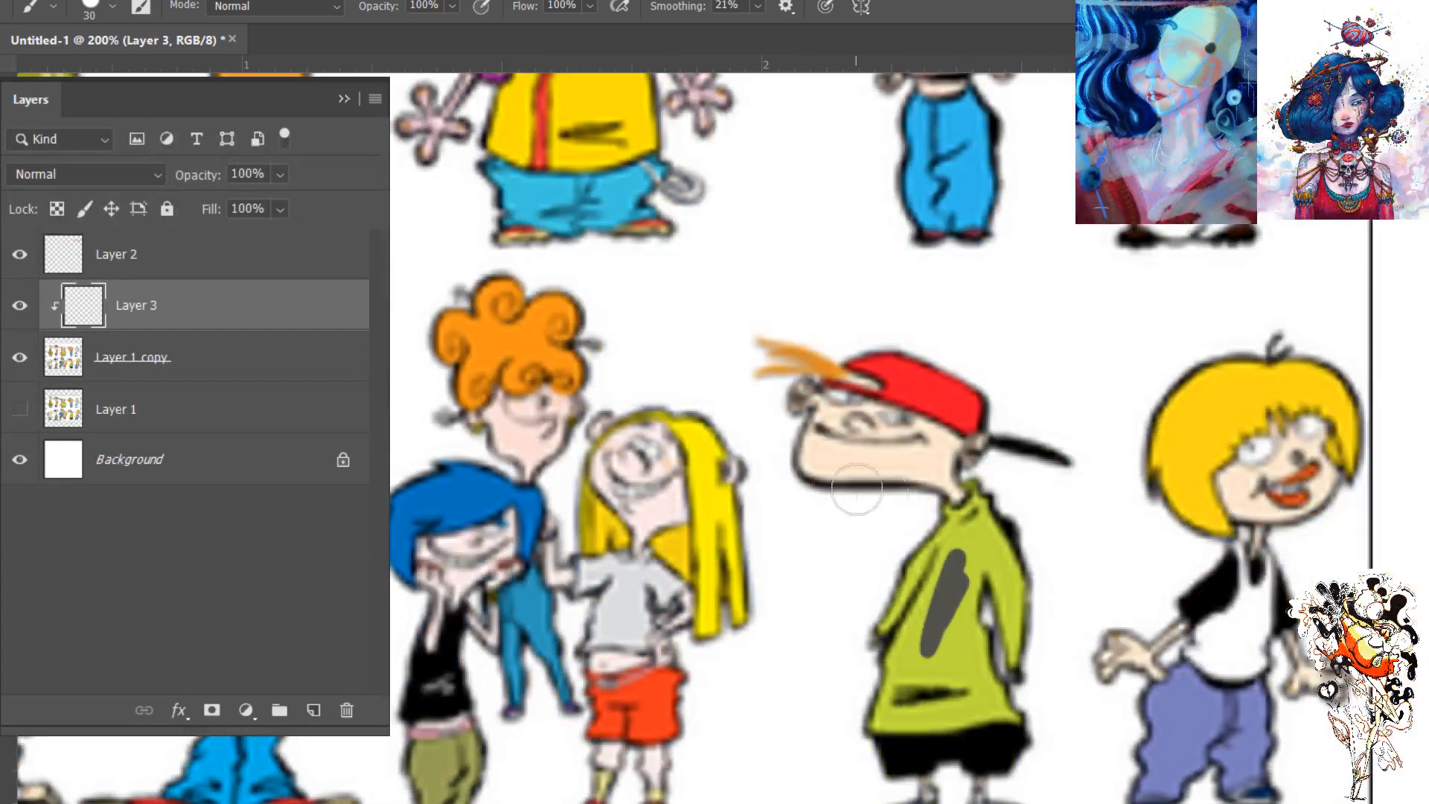
{"action": "left_click", "coordinate": [1014, 524], "text": "alt"}
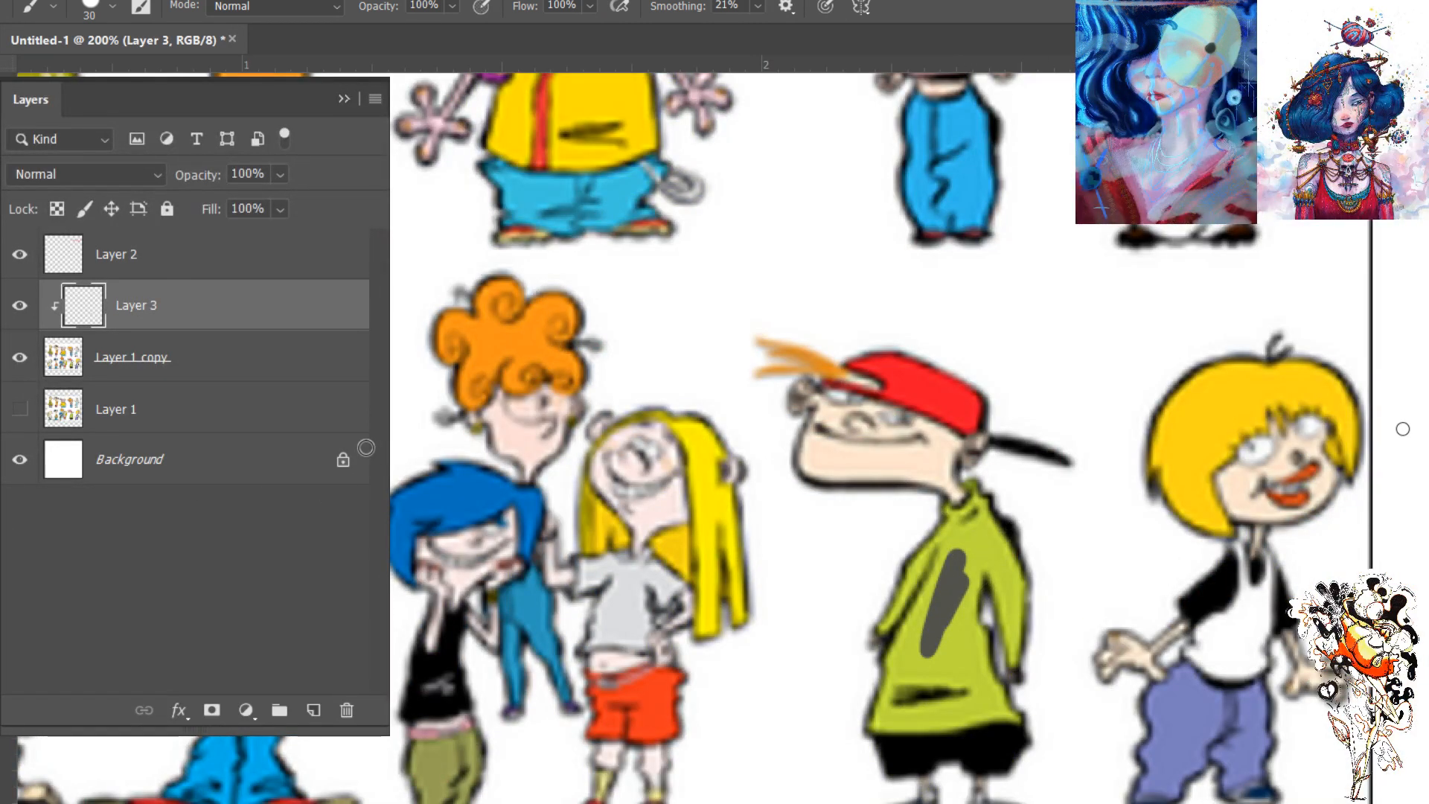
{"action": "mouse_move", "coordinate": [964, 551]}
{"action": "left_mouse_down"}
{"action": "mouse_move", "coordinate": [938, 657]}
{"action": "mouse_move", "coordinate": [941, 603]}
{"action": "mouse_move", "coordinate": [935, 642]}
{"action": "mouse_move", "coordinate": [944, 607]}
{"action": "left_mouse_up"}
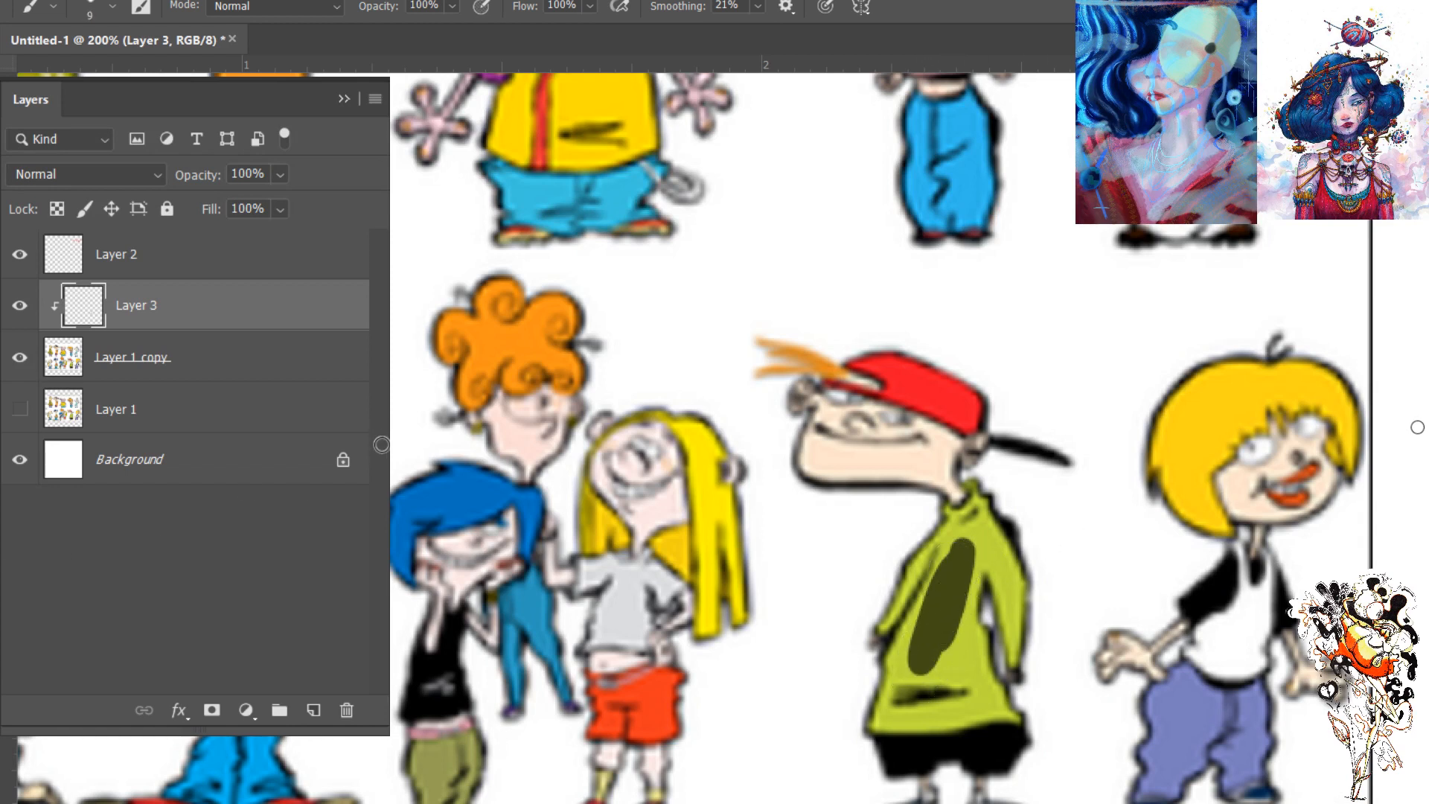
{"action": "left_click_drag", "start_coordinate": [964, 628], "coordinate": [971, 598]}
{"action": "mouse_move", "coordinate": [972, 655]}
{"action": "left_mouse_down"}
{"action": "mouse_move", "coordinate": [956, 618]}
{"action": "mouse_move", "coordinate": [934, 617]}
{"action": "left_mouse_up"}
- Select the green sweater's fill on the lineup copy with the Magic Wand
{"action": "key", "text": "w"}
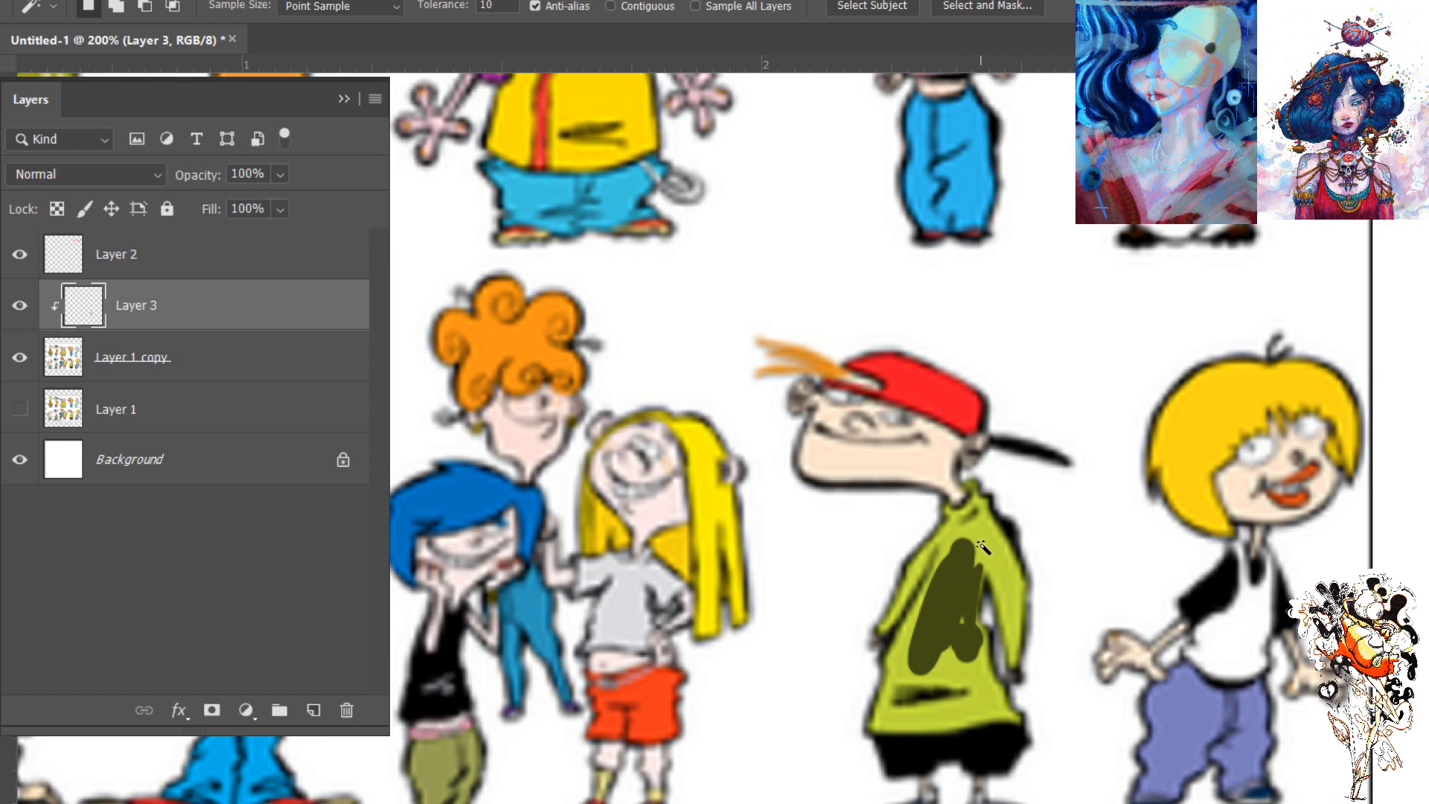
{"action": "left_click", "coordinate": [988, 548]}
{"action": "key", "text": "ctrl+d"}
{"action": "left_click", "coordinate": [109, 359]}
{"action": "left_click", "coordinate": [984, 537]}
{"action": "key", "text": "ctrl+d"}
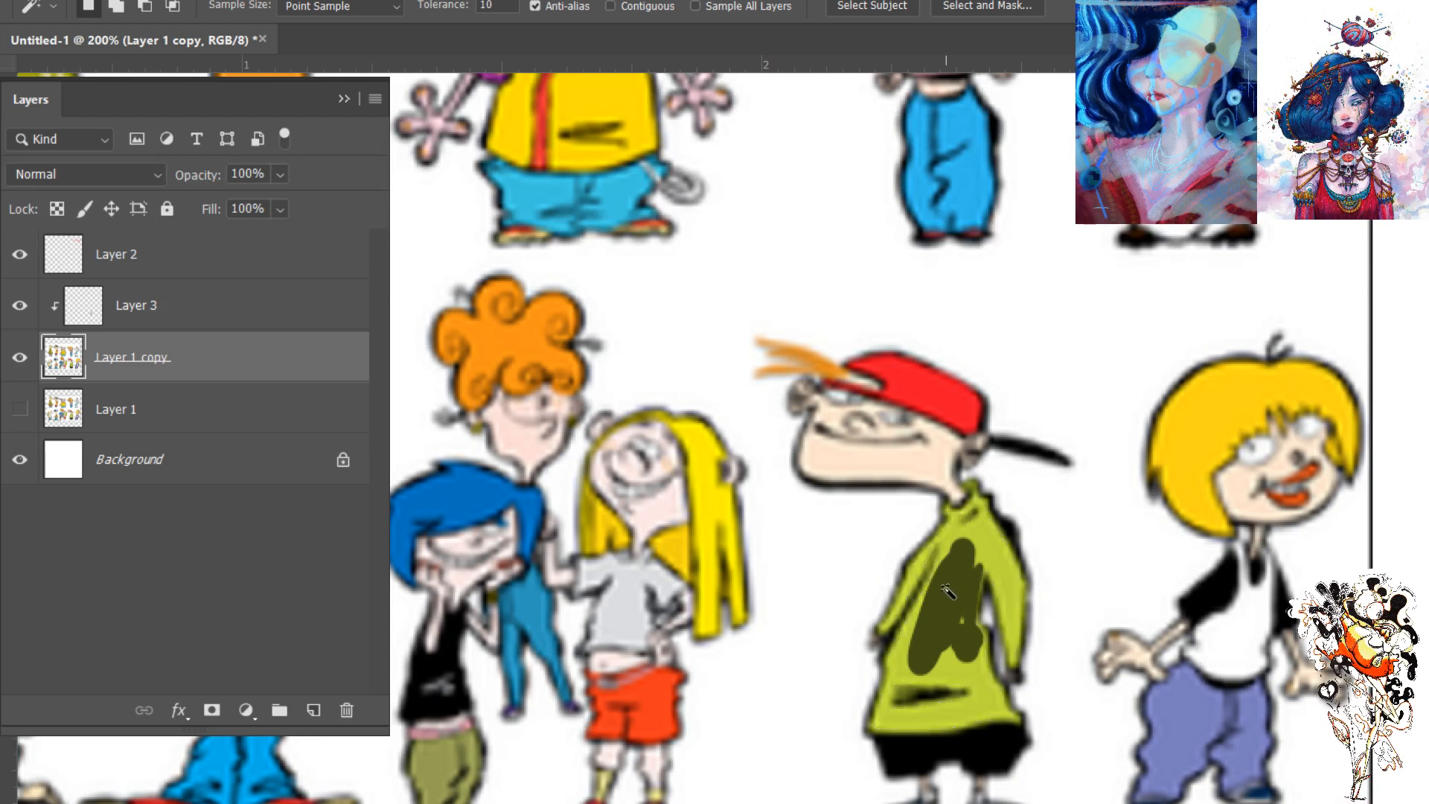
{"action": "left_click", "coordinate": [994, 551]}
{"action": "left_click", "coordinate": [80, 411]}
{"action": "left_click", "coordinate": [68, 370]}
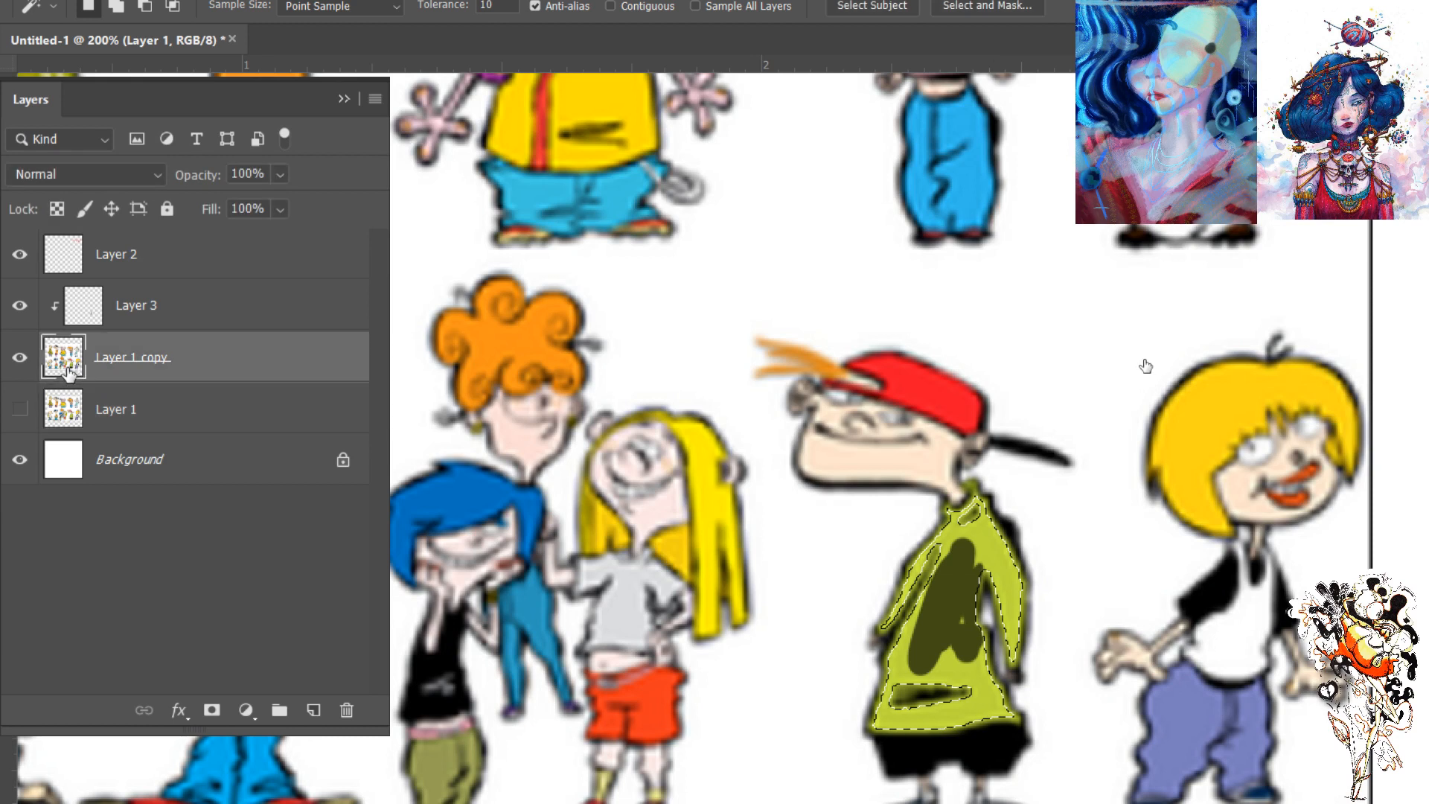
- Paint the sweater dark olive on Layer 3, expanding the selection to cover its outlines, and deselect
{"action": "left_click", "coordinate": [90, 306]}
{"action": "key", "text": "b"}
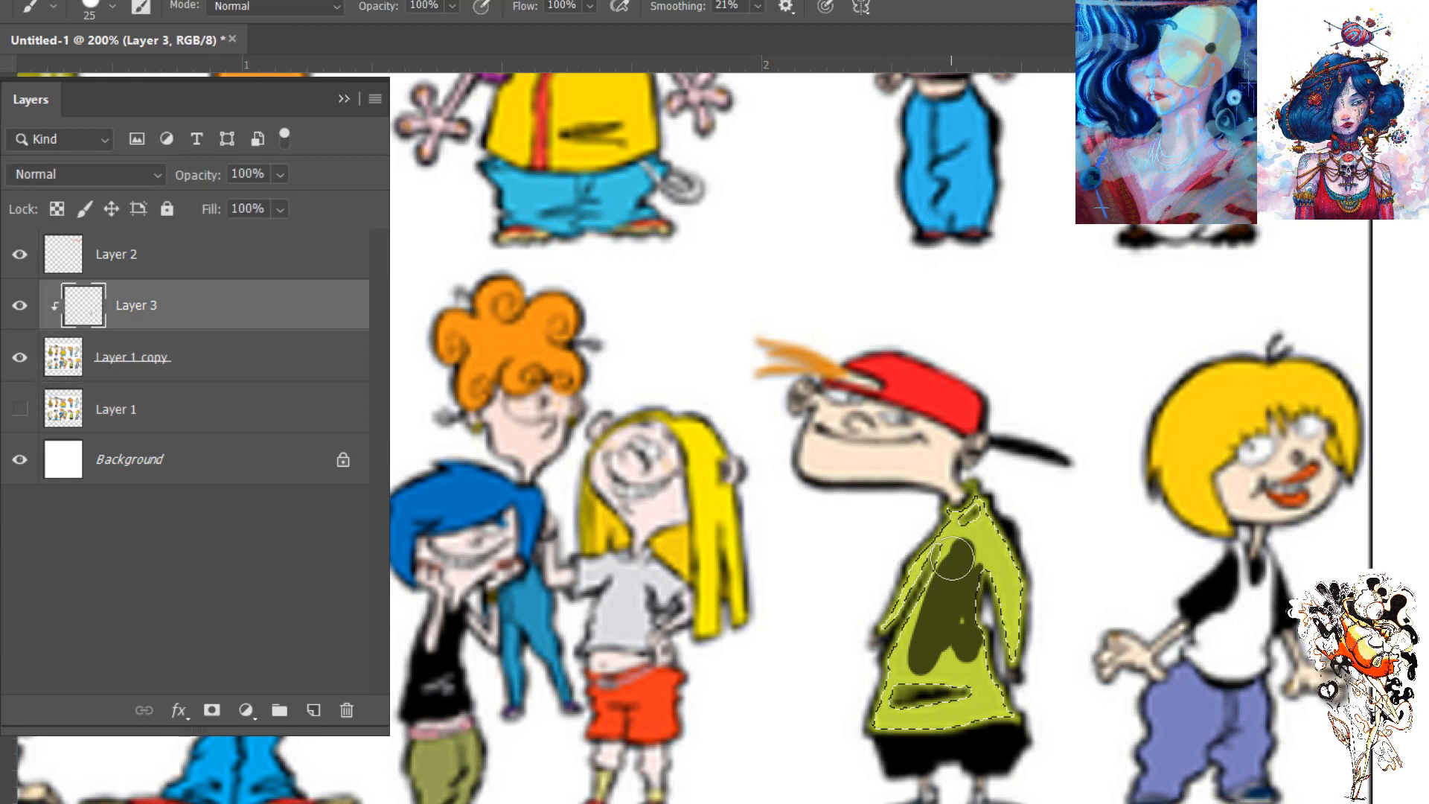
{"action": "mouse_move", "coordinate": [955, 537]}
{"action": "left_mouse_down"}
{"action": "mouse_move", "coordinate": [882, 606]}
{"action": "mouse_move", "coordinate": [882, 733]}
{"action": "mouse_move", "coordinate": [939, 728]}
{"action": "mouse_move", "coordinate": [1014, 501]}
{"action": "left_mouse_up"}
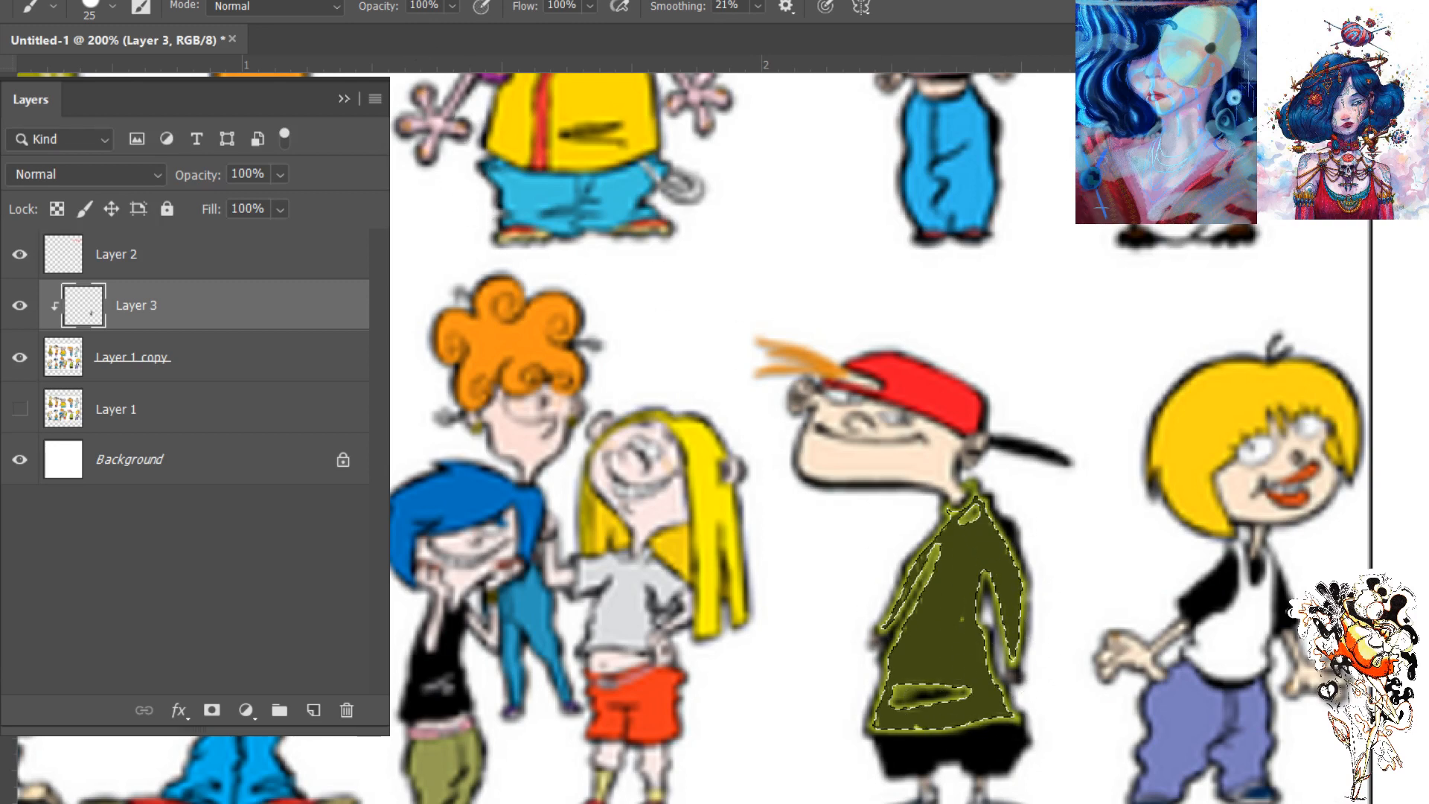
{"action": "left_click", "coordinate": [455, 300]}
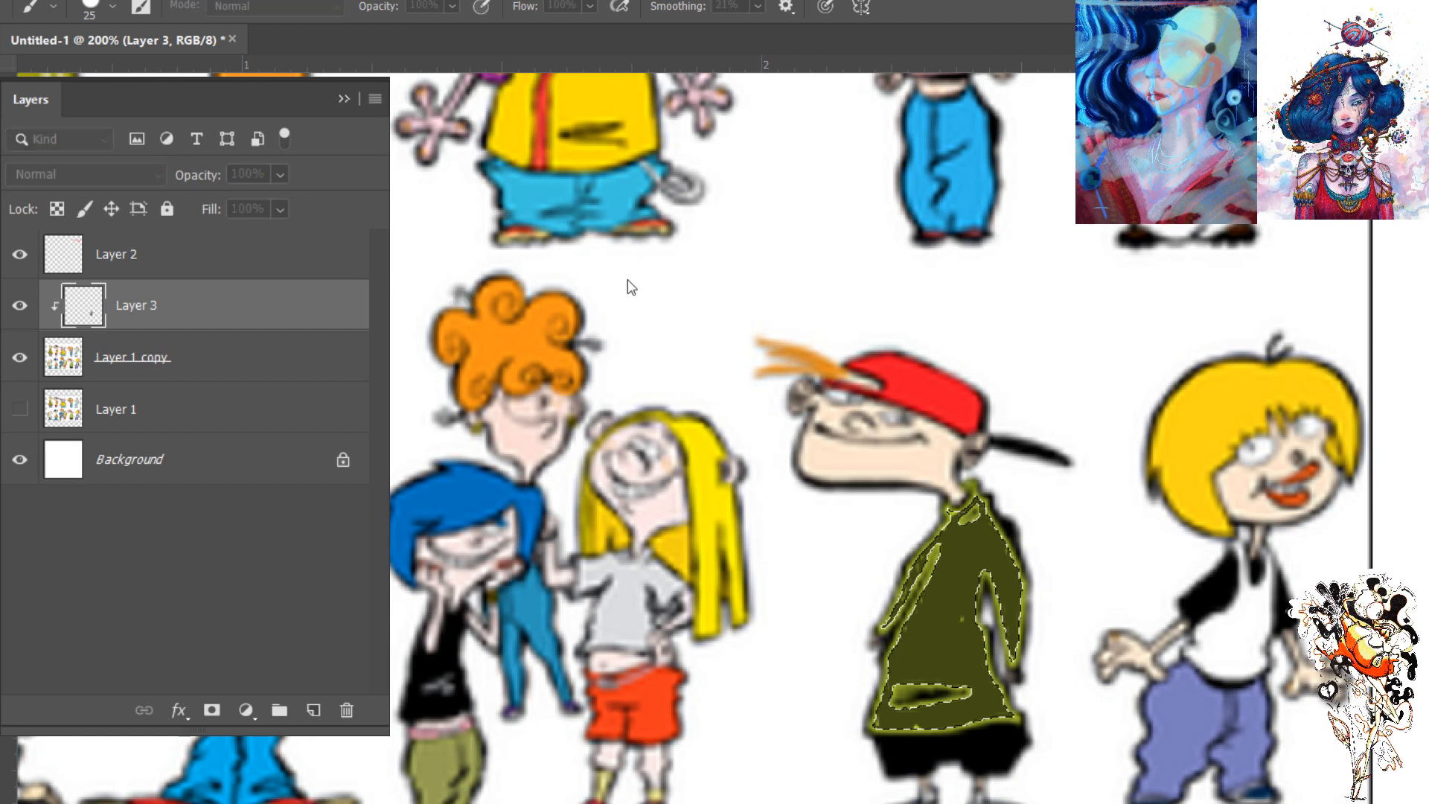
{"action": "left_click", "coordinate": [873, 238]}
{"action": "mouse_move", "coordinate": [984, 509]}
{"action": "left_mouse_down"}
{"action": "mouse_move", "coordinate": [1018, 636]}
{"action": "mouse_move", "coordinate": [1006, 657]}
{"action": "mouse_move", "coordinate": [973, 641]}
{"action": "mouse_move", "coordinate": [994, 721]}
{"action": "mouse_move", "coordinate": [983, 700]}
{"action": "mouse_move", "coordinate": [1000, 703]}
{"action": "mouse_move", "coordinate": [994, 678]}
{"action": "mouse_move", "coordinate": [968, 679]}
{"action": "mouse_move", "coordinate": [880, 729]}
{"action": "mouse_move", "coordinate": [971, 491]}
{"action": "mouse_move", "coordinate": [945, 527]}
{"action": "mouse_move", "coordinate": [930, 522]}
{"action": "mouse_move", "coordinate": [861, 647]}
{"action": "mouse_move", "coordinate": [936, 594]}
{"action": "mouse_move", "coordinate": [993, 640]}
{"action": "mouse_move", "coordinate": [1017, 721]}
{"action": "mouse_move", "coordinate": [944, 641]}
{"action": "mouse_move", "coordinate": [939, 714]}
{"action": "mouse_move", "coordinate": [916, 722]}
{"action": "mouse_move", "coordinate": [929, 727]}
{"action": "mouse_move", "coordinate": [861, 713]}
{"action": "left_mouse_up"}
{"action": "key", "text": "ctrl+d"}
{"action": "left_click_drag", "start_coordinate": [989, 642], "coordinate": [996, 661]}
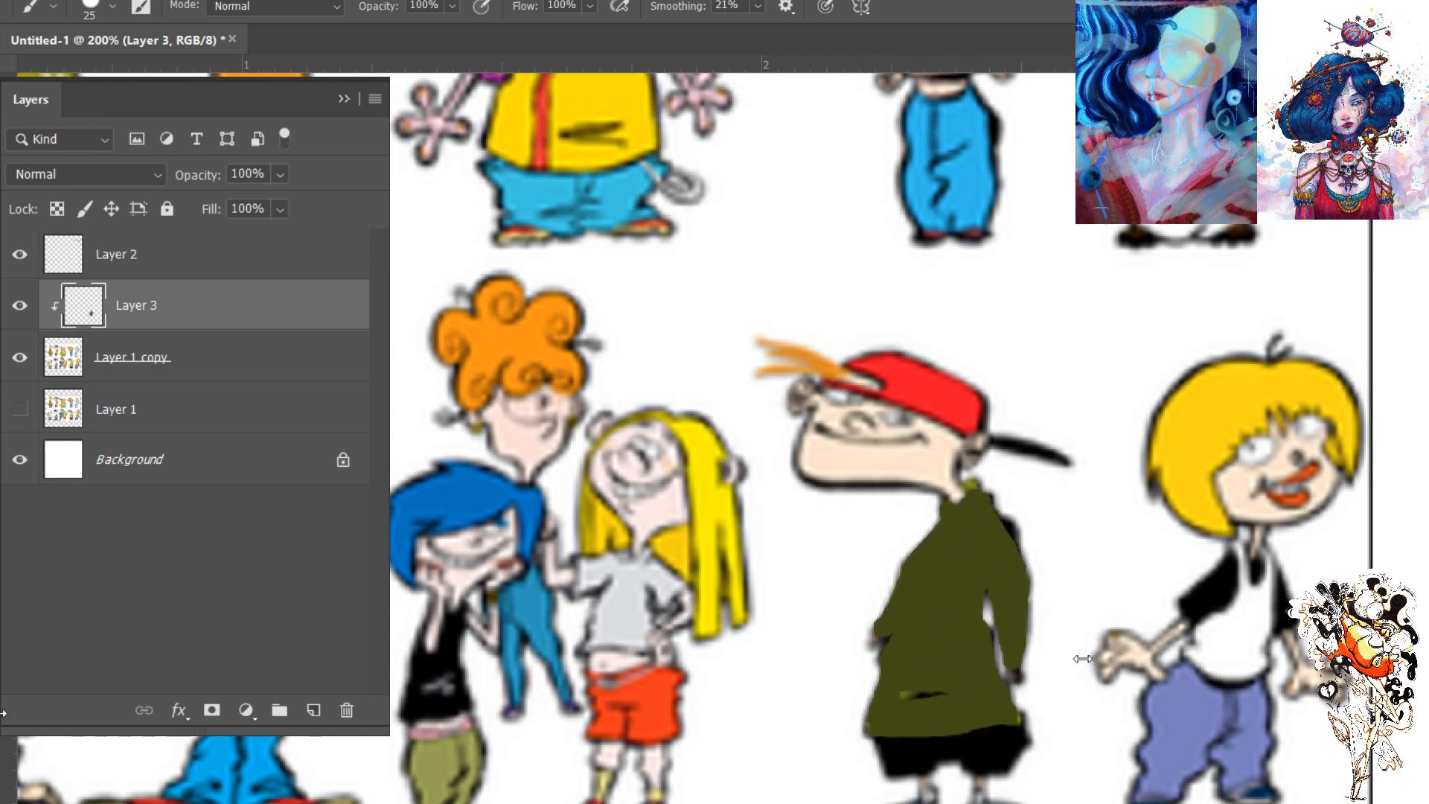
- Delete the lineup copy and the painted sweater layer, and show the original Layer 1
{"action": "left_click", "coordinate": [155, 414]}
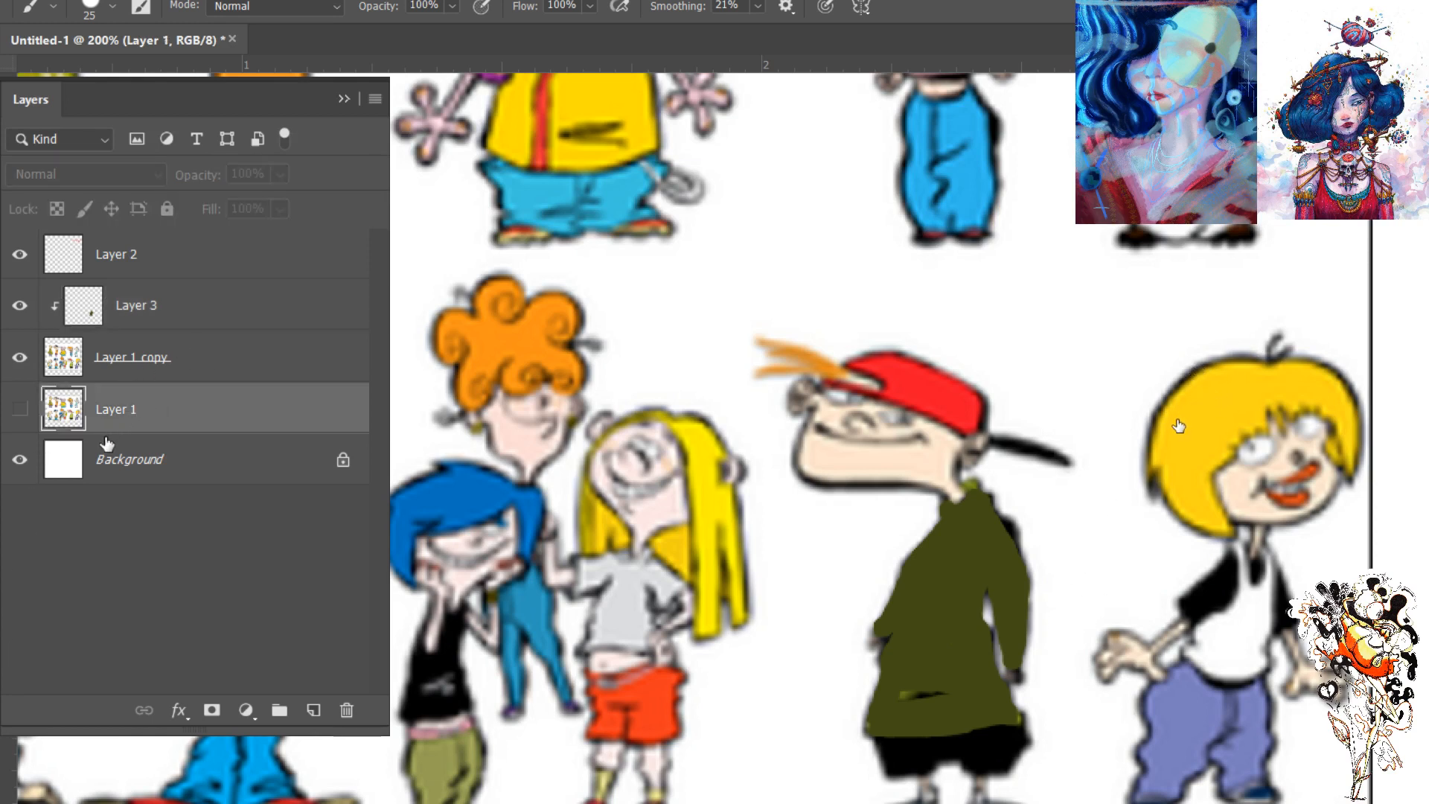
{"action": "left_click", "coordinate": [84, 305], "text": "ctrl"}
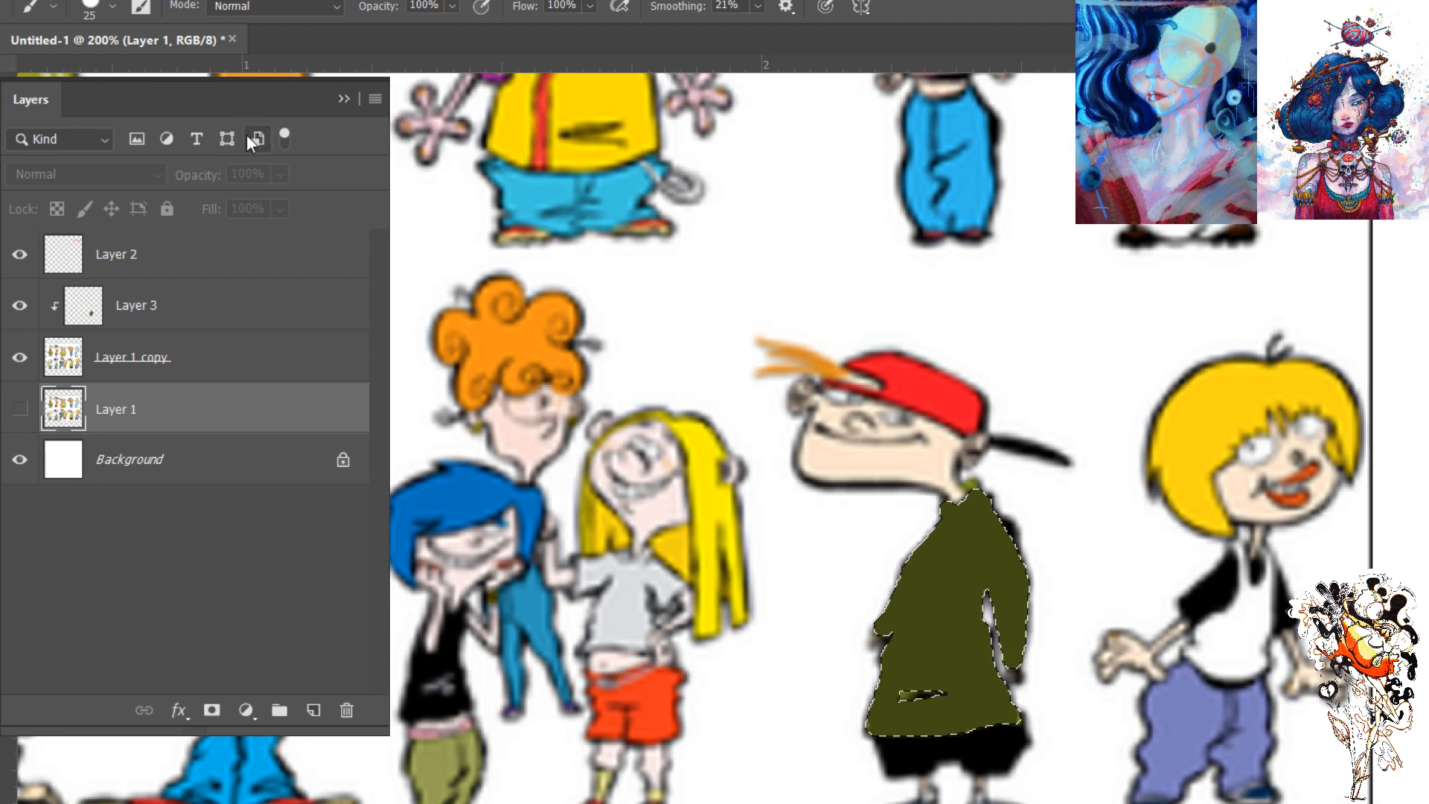
{"action": "left_click", "coordinate": [211, 358]}
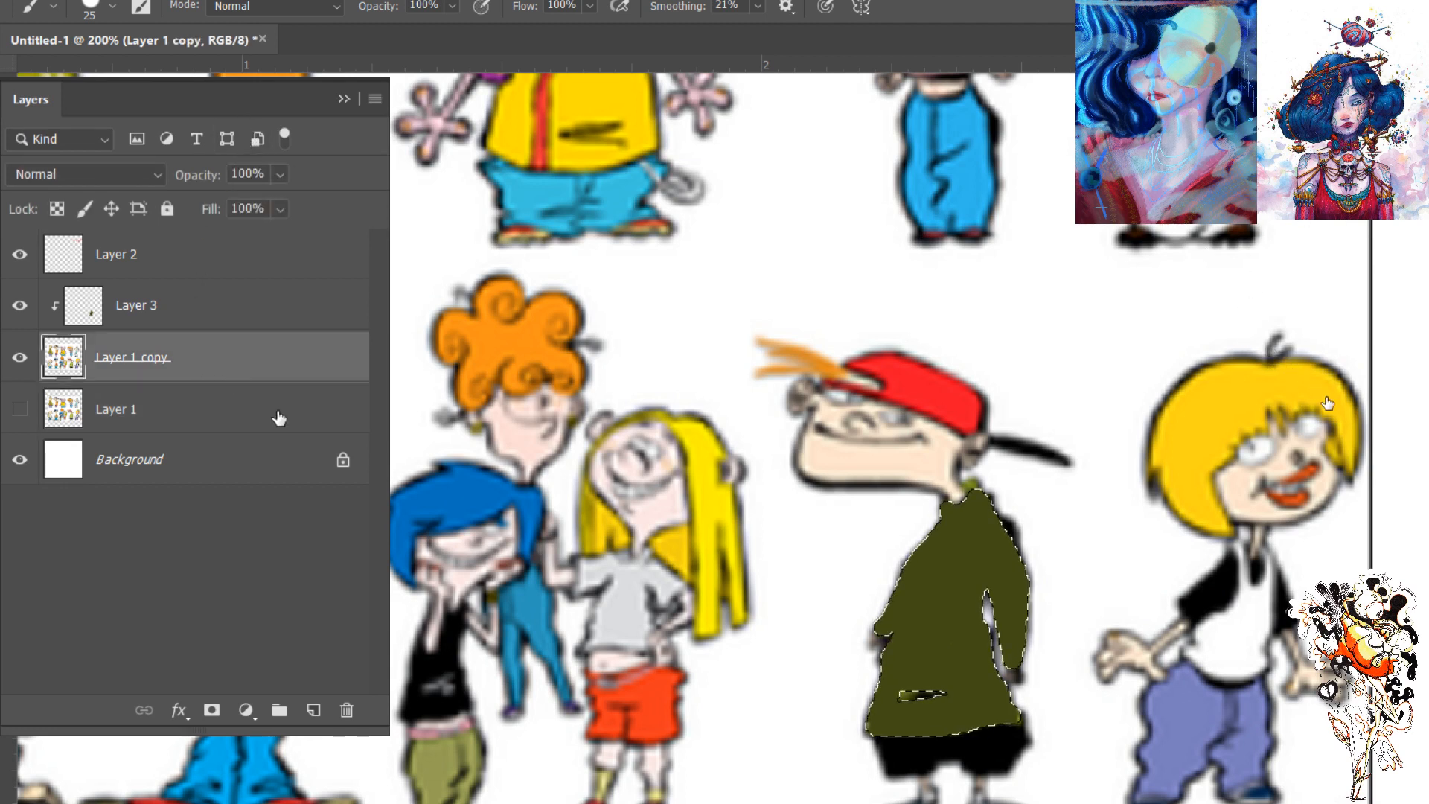
{"action": "left_click", "coordinate": [347, 710]}
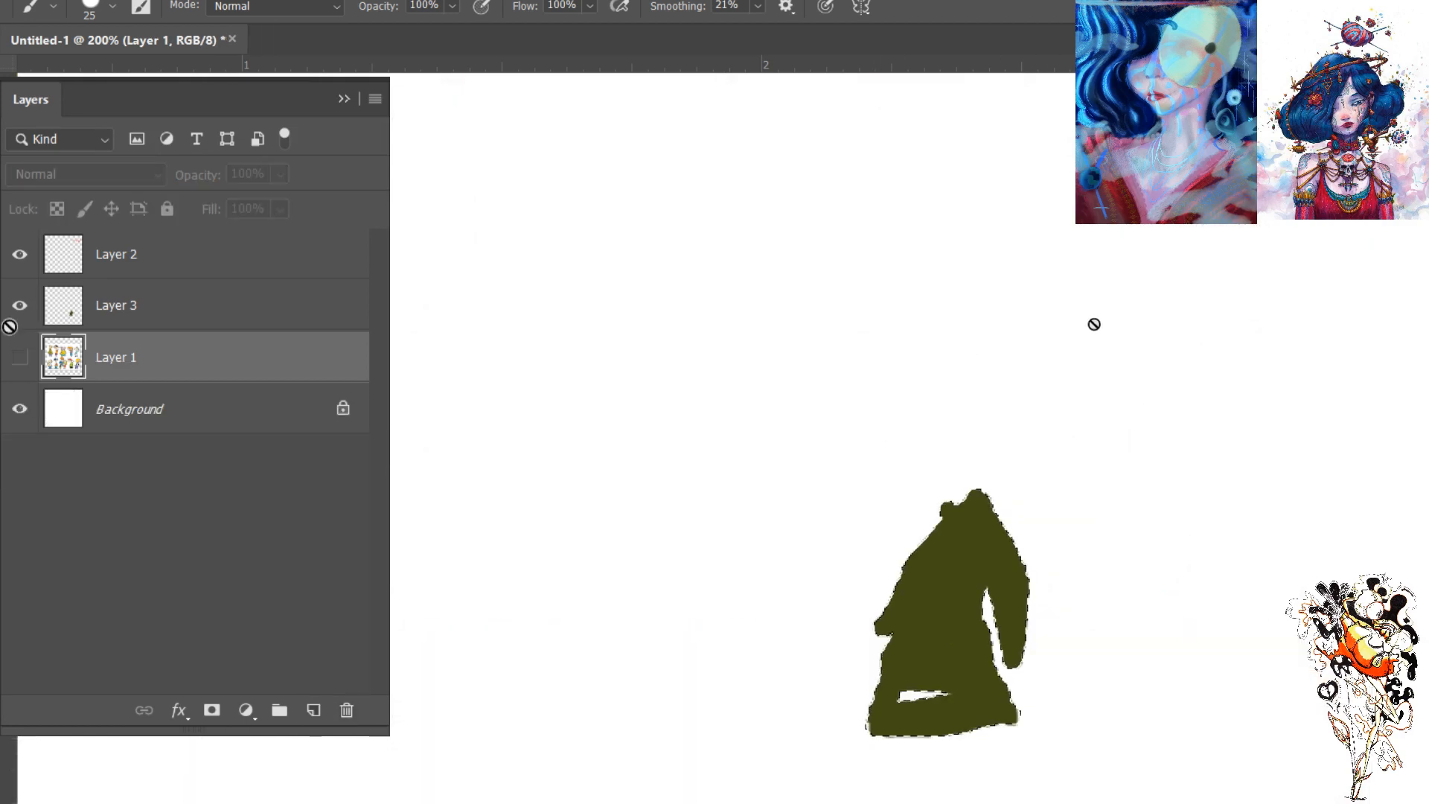
{"action": "left_click", "coordinate": [149, 317]}
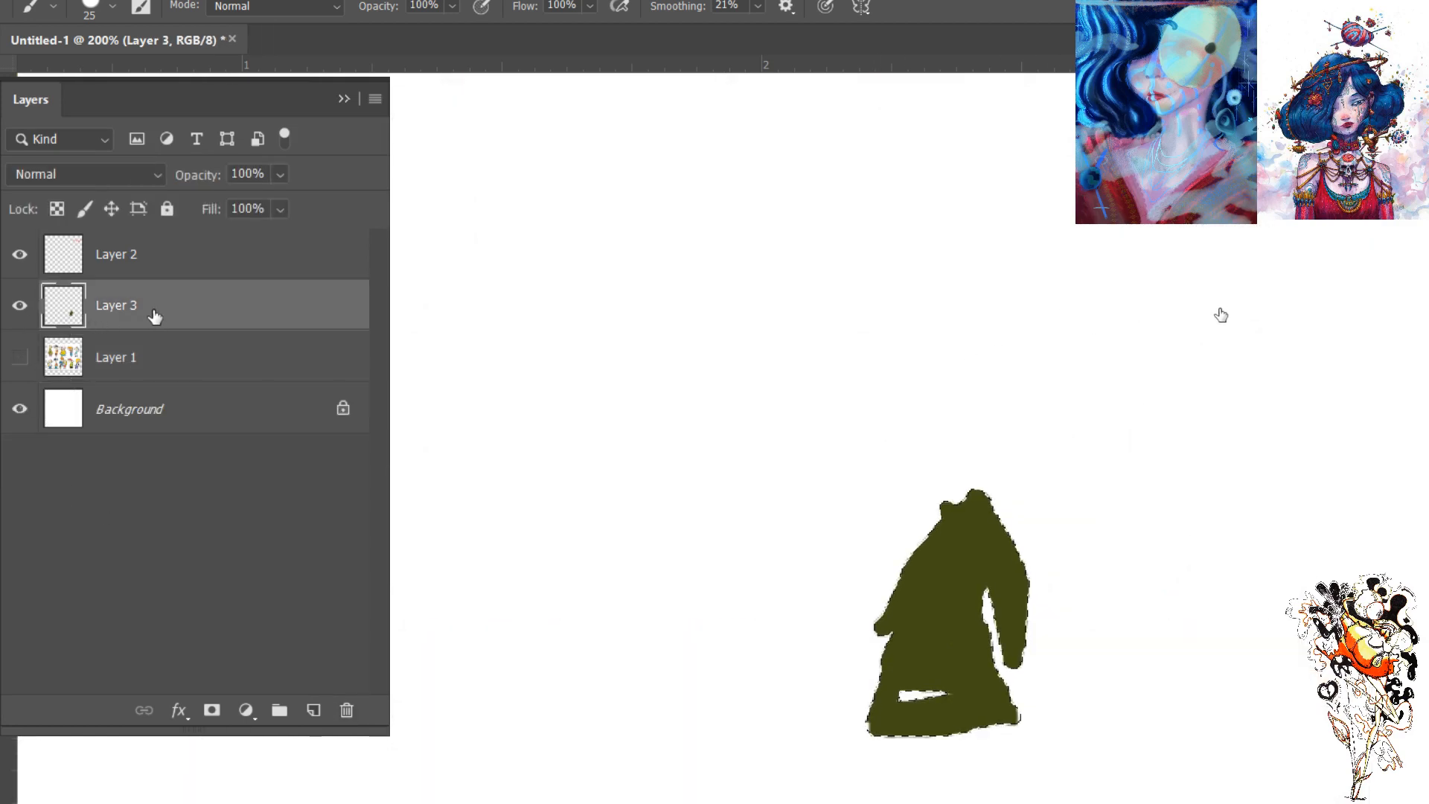
{"action": "left_click", "coordinate": [346, 711]}
{"action": "left_click", "coordinate": [20, 305]}
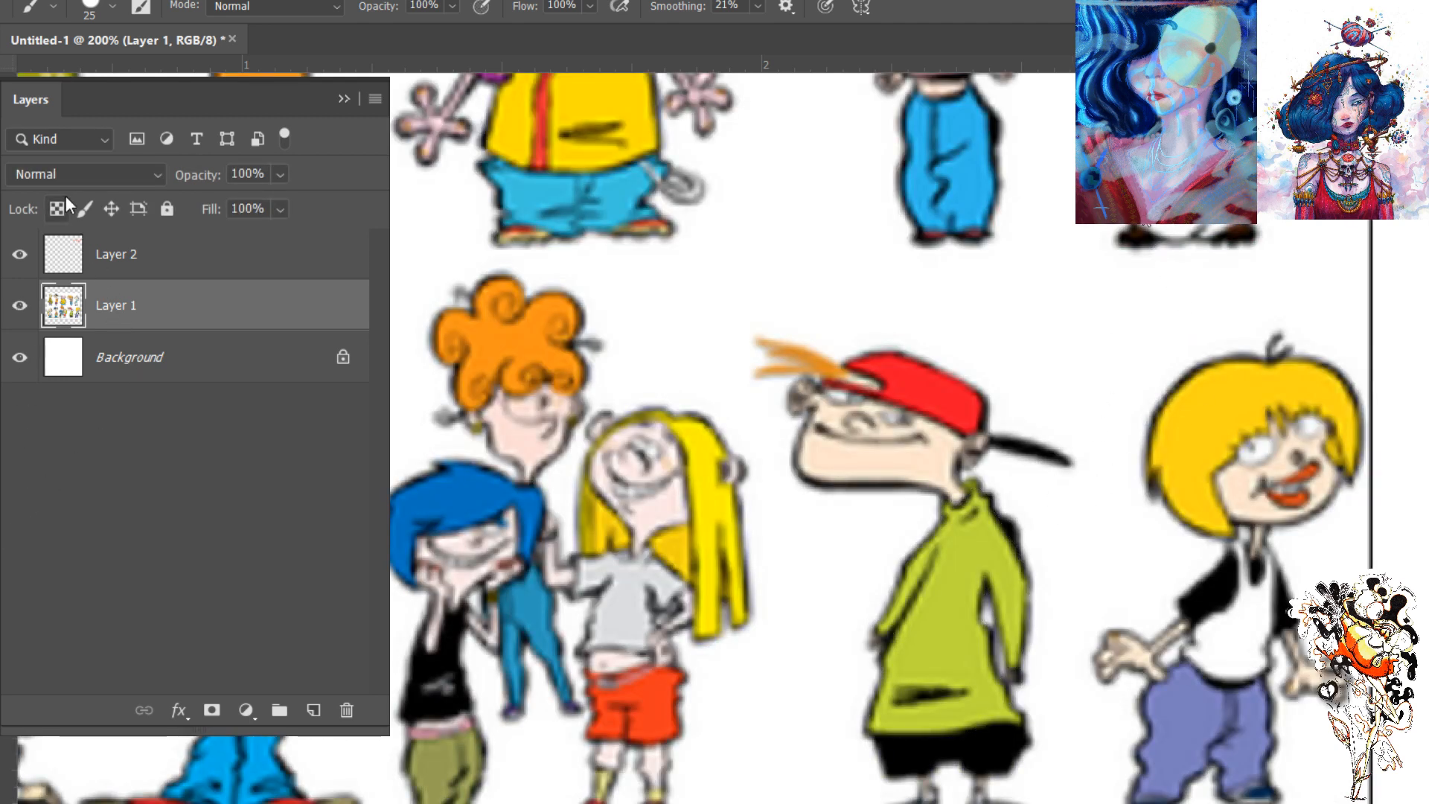
{"action": "key", "text": "i"}
{"action": "key", "text": "ctrl+minus"}
{"action": "key", "text": "ctrl+minus"}
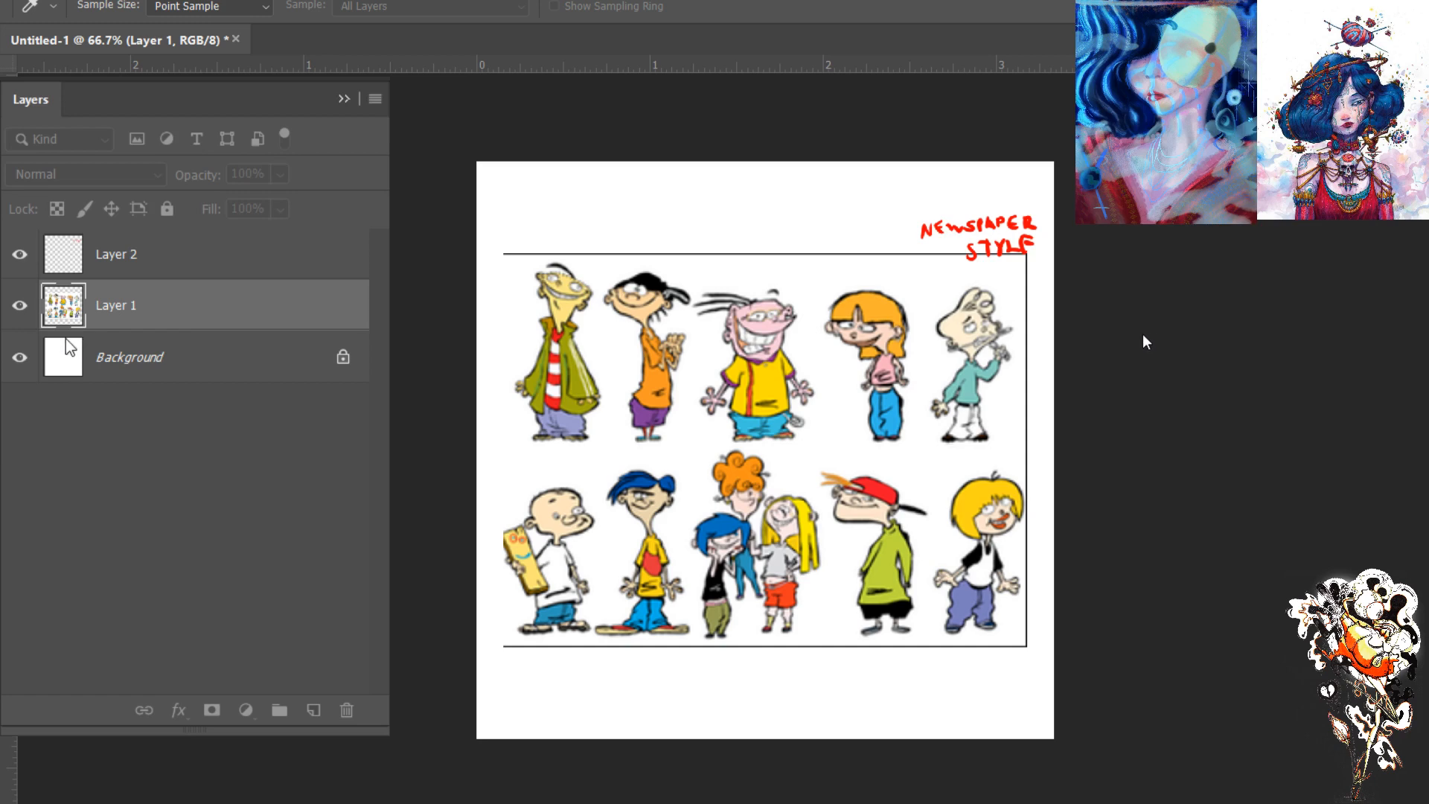
{"action": "mouse_move", "coordinate": [1150, 448]}
{"action": "left_mouse_down"}
{"action": "mouse_move", "coordinate": [1109, 453]}
{"action": "mouse_move", "coordinate": [1176, 447]}
{"action": "left_mouse_up"}
{"action": "left_click", "coordinate": [1389, 261]}
- Duplicate Layer 1, hide the original and drop the stray Magic Wand selection of the white background
{"action": "key", "text": "w"}
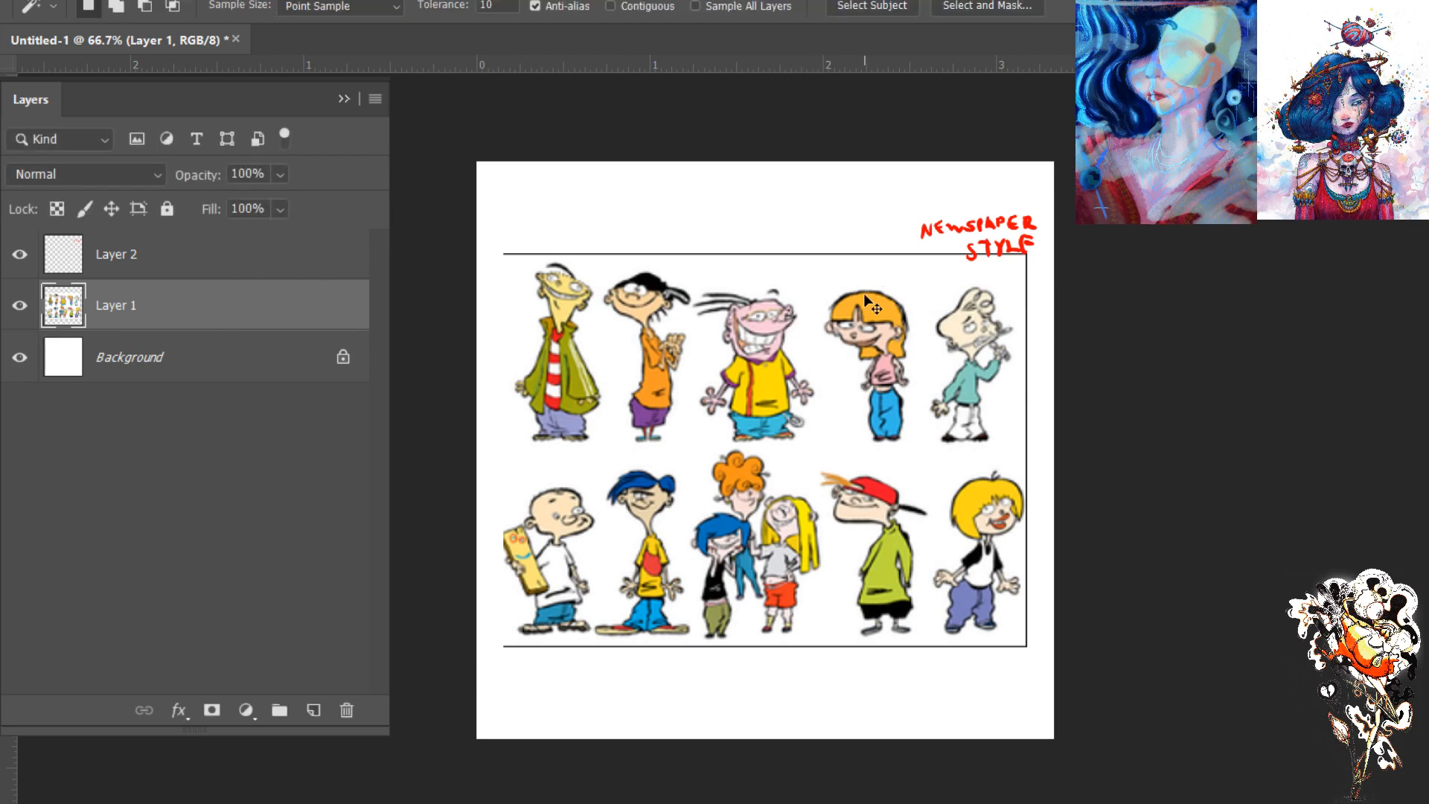
{"action": "key", "text": "ctrl+j"}
{"action": "left_click", "coordinate": [19, 357]}
{"action": "left_click", "coordinate": [828, 273]}
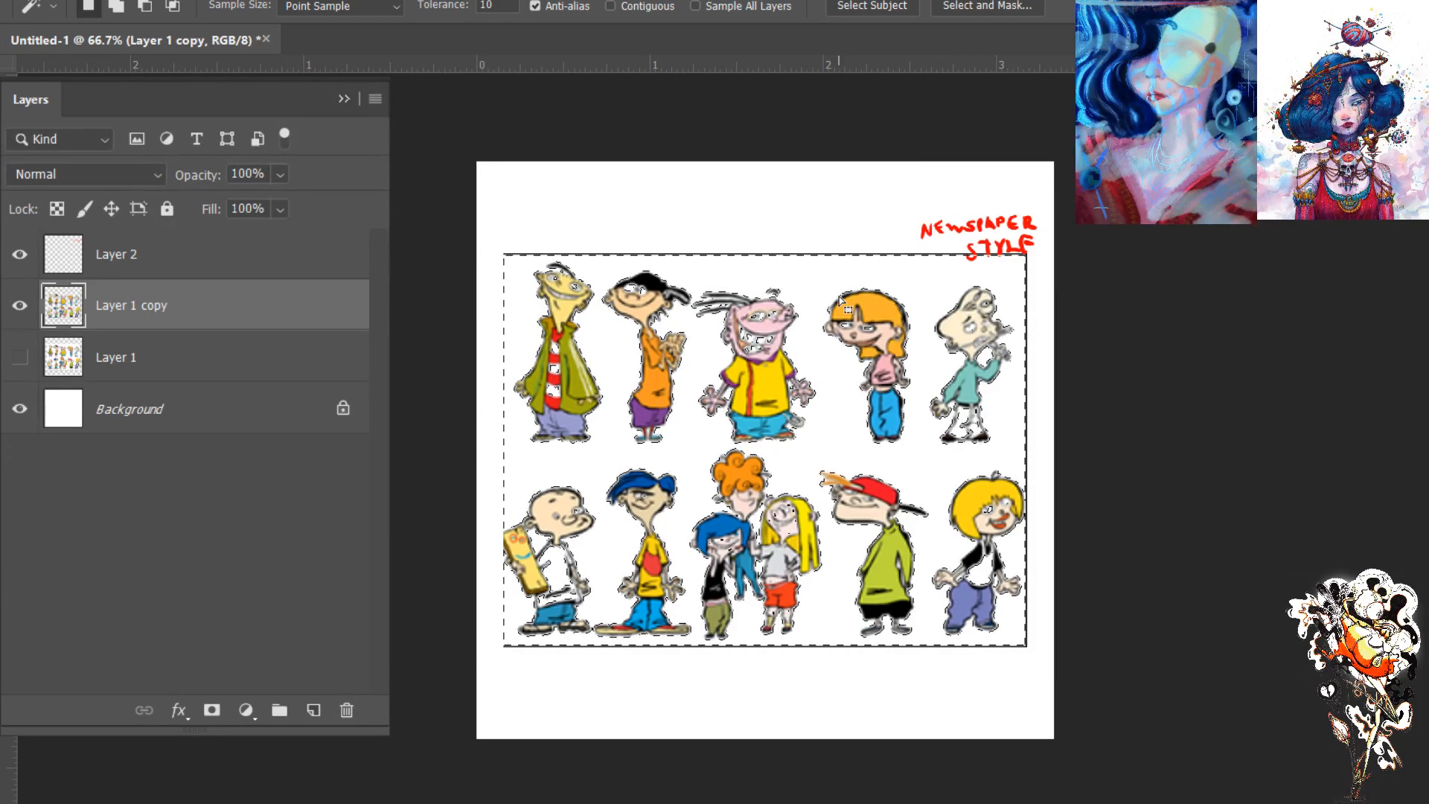
{"action": "key", "text": "ctrl+d"}
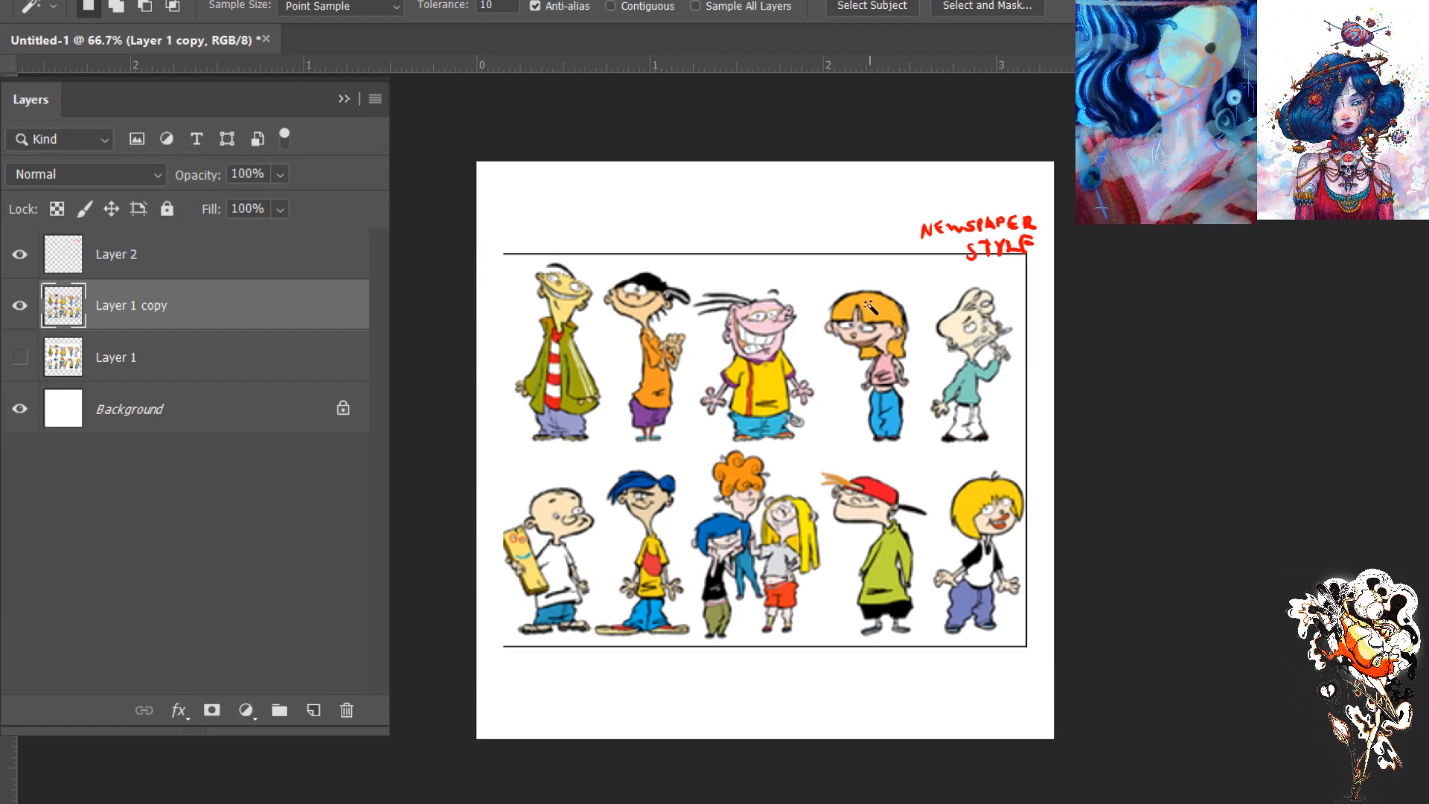
{"action": "left_click", "coordinate": [965, 418]}
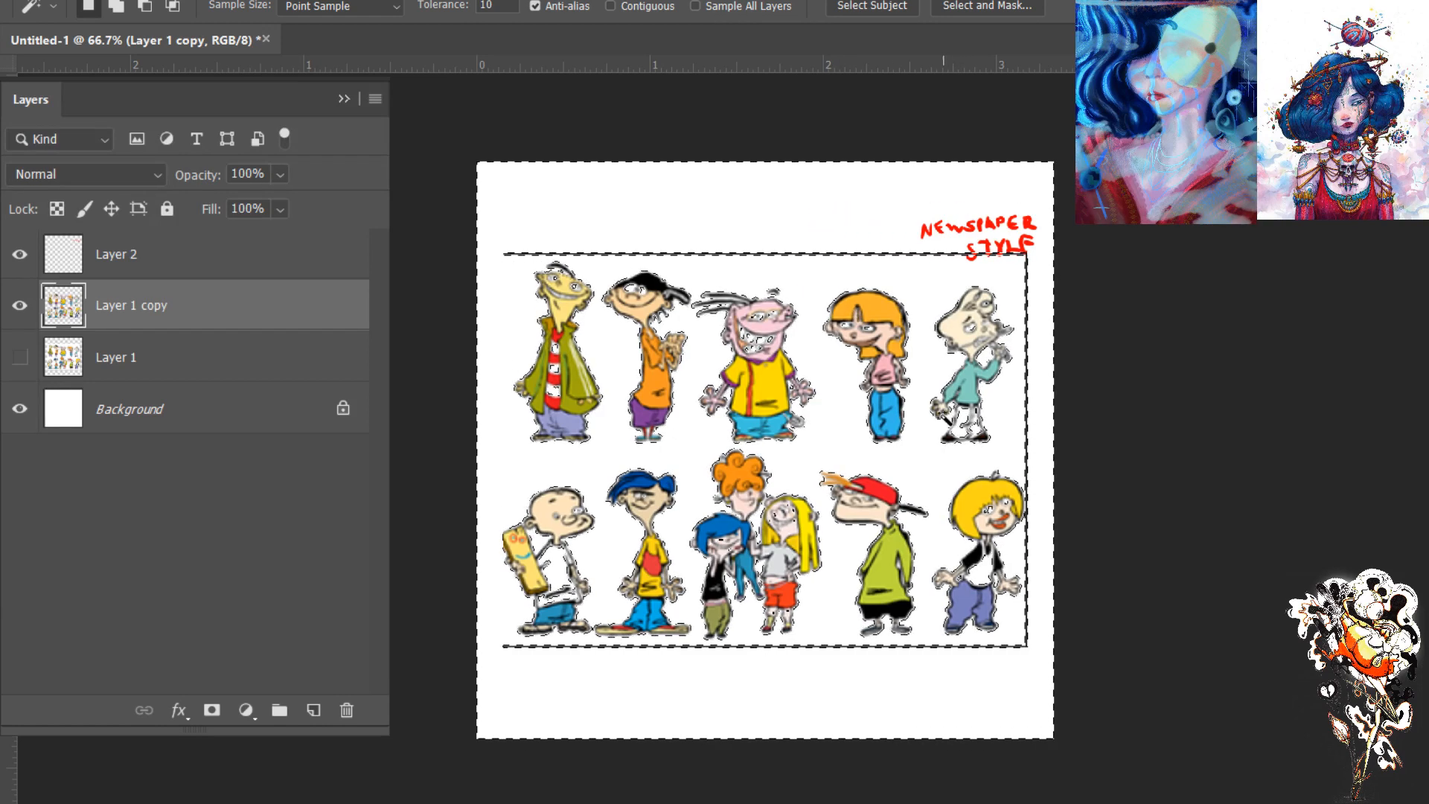
{"action": "key", "text": "ctrl+d"}
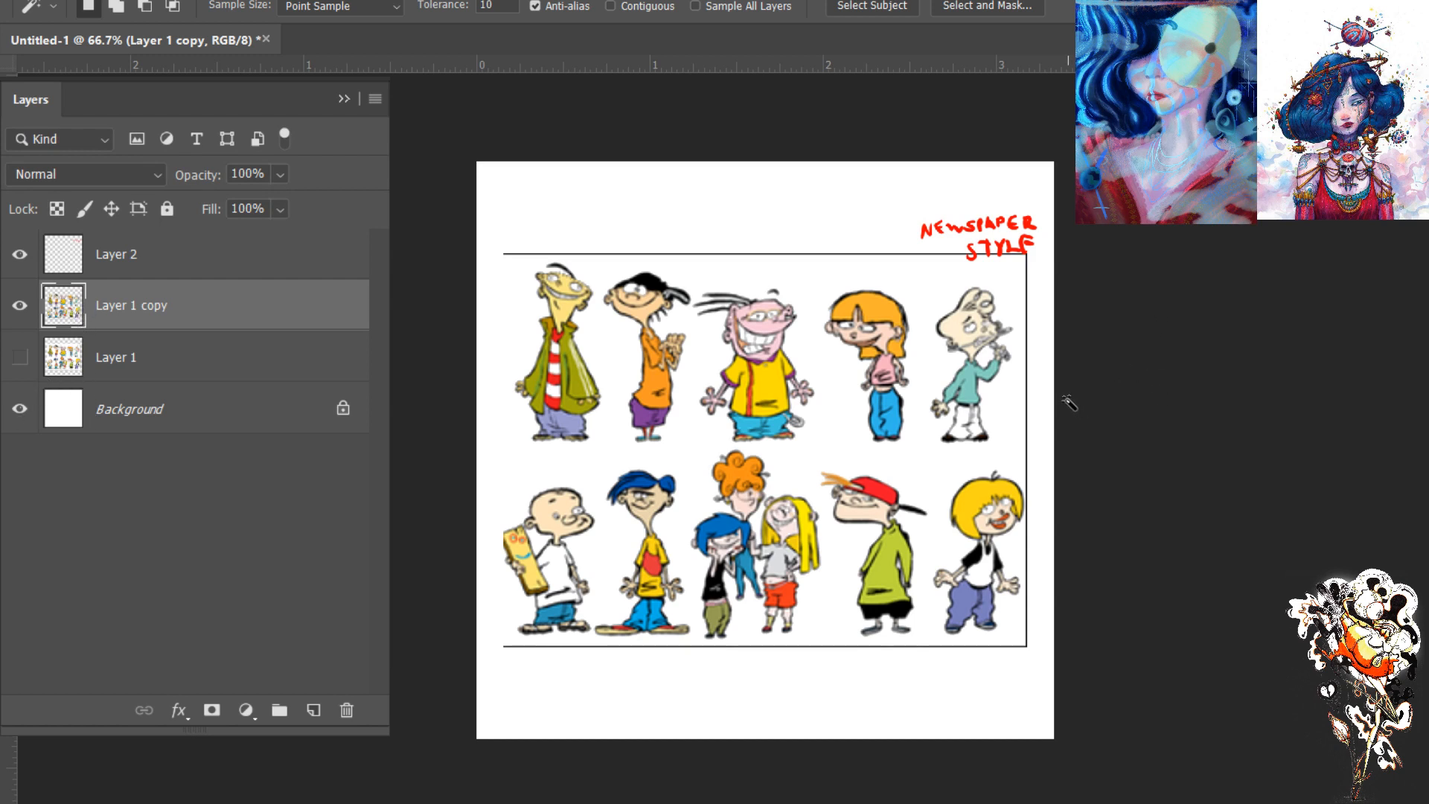
{"action": "key", "text": "i"}
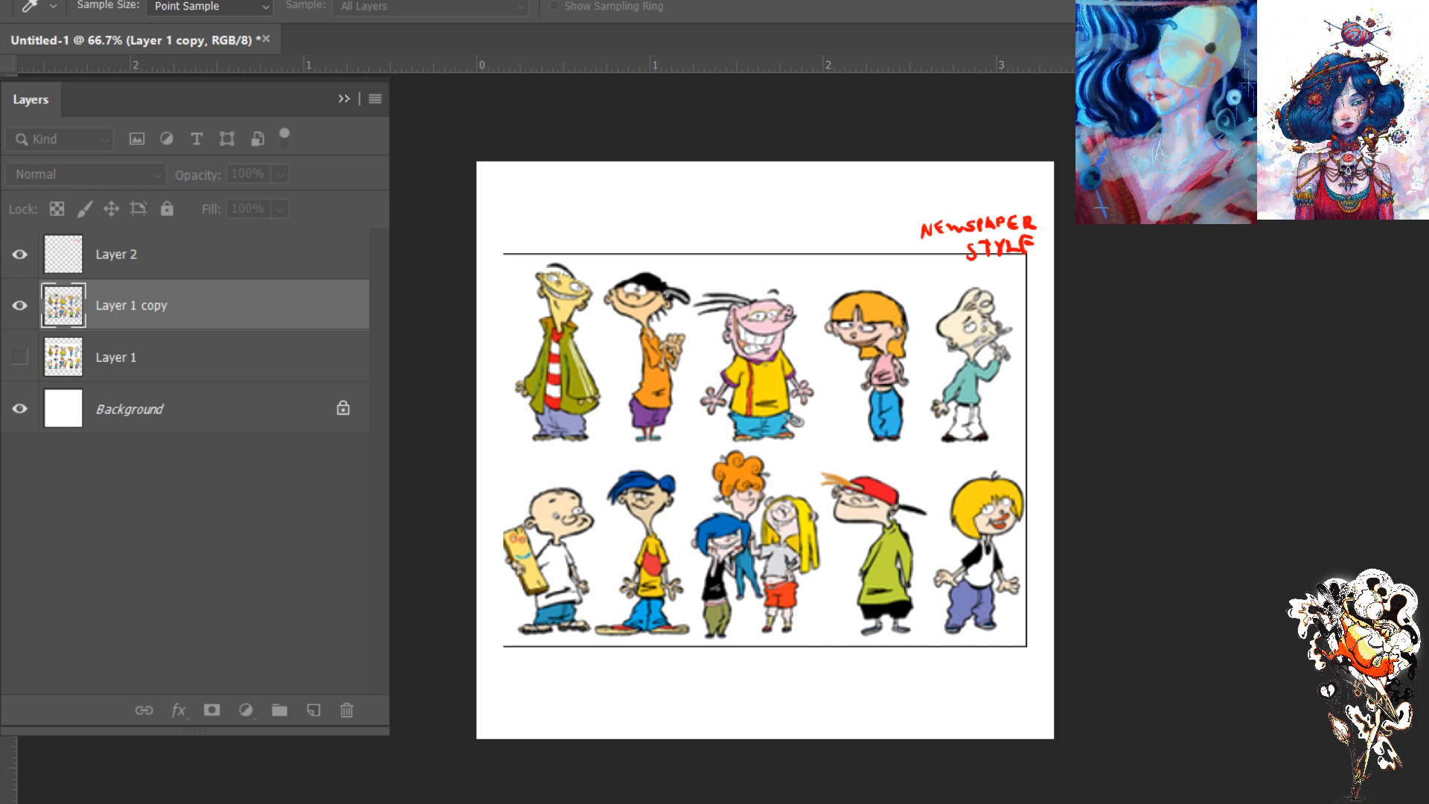
{"action": "key", "text": "F7"}
{"action": "key", "text": "F7"}
{"action": "key", "text": "F7"}
{"action": "key", "text": "ctrl+u"}
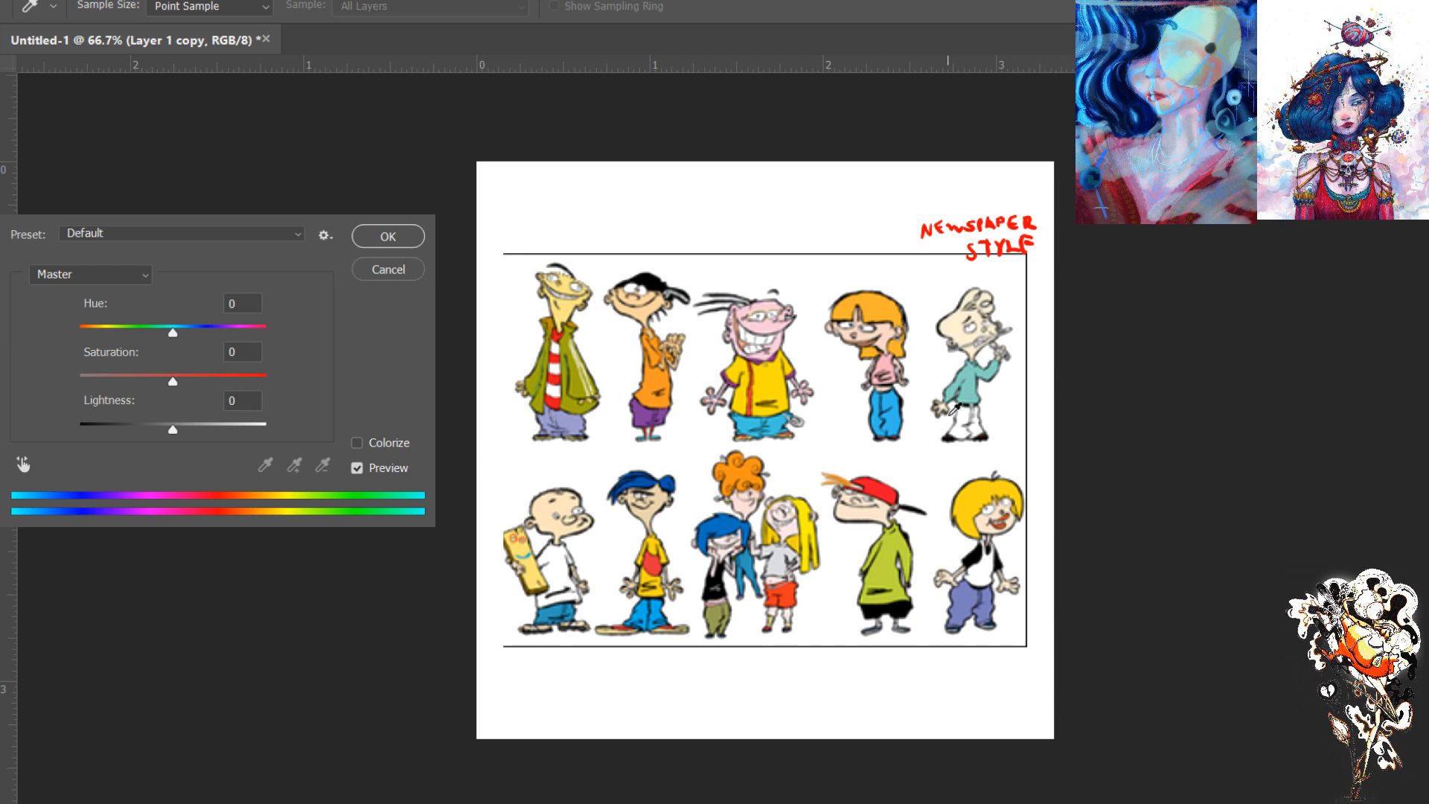
{"action": "left_click_drag", "start_coordinate": [173, 432], "coordinate": [125, 427]}
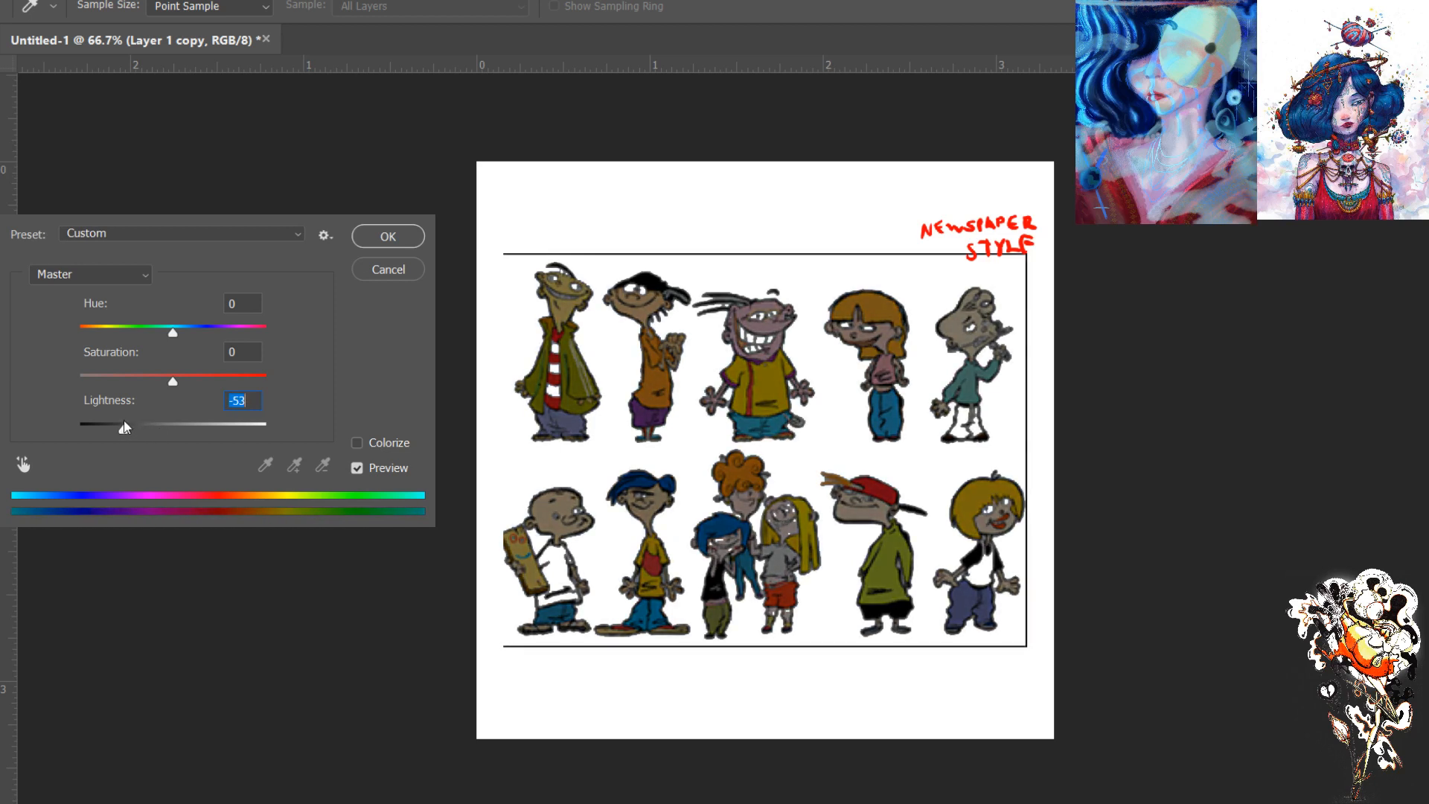
{"action": "left_click_drag", "start_coordinate": [167, 382], "coordinate": [231, 380]}
{"action": "mouse_move", "coordinate": [177, 333]}
{"action": "left_mouse_down"}
{"action": "mouse_move", "coordinate": [140, 329]}
{"action": "mouse_move", "coordinate": [168, 329]}
{"action": "left_mouse_up"}
{"action": "left_click", "coordinate": [359, 270]}
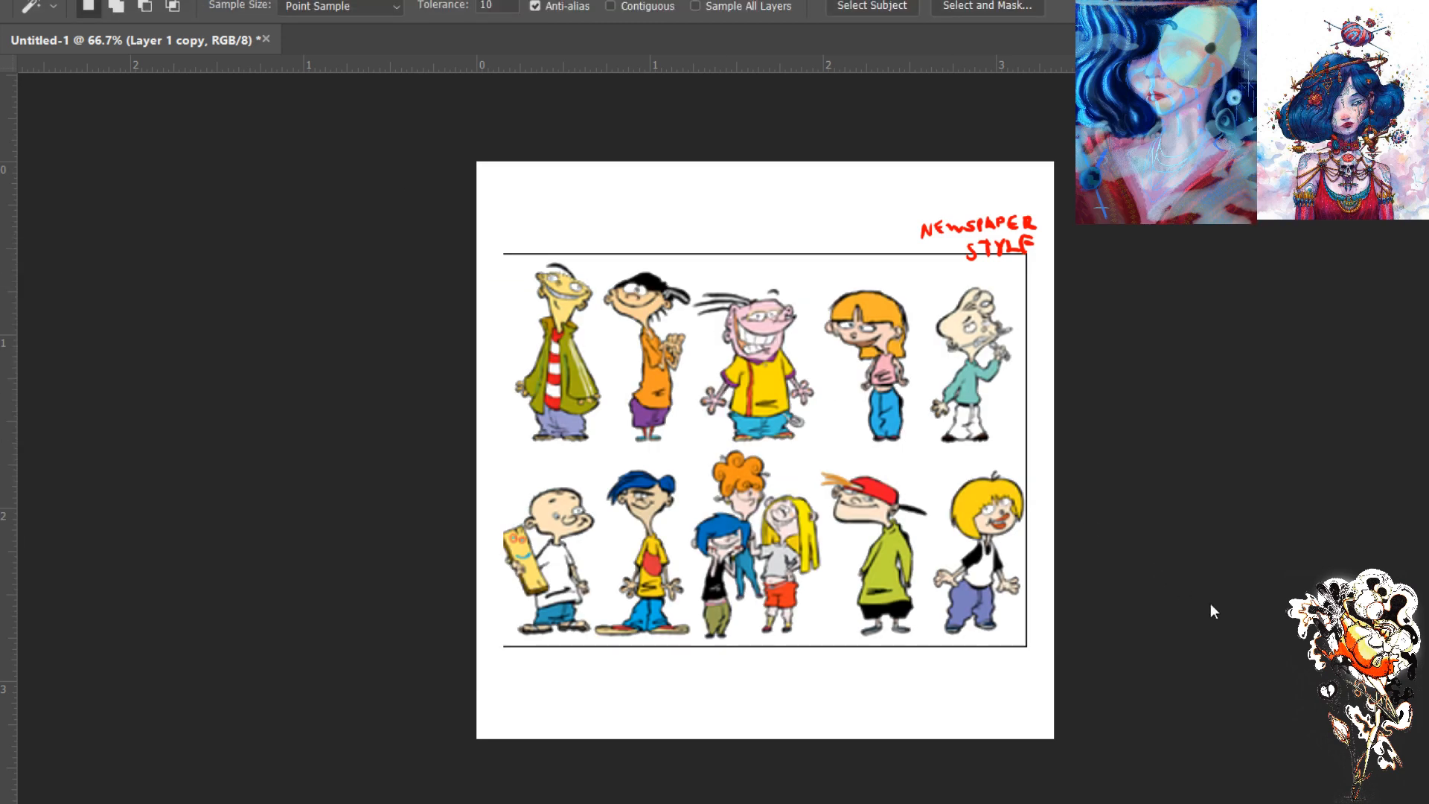
- Add a Hue/Saturation adjustment layer directly above Layer 1 copy and clip it to that layer
{"action": "key", "text": "F7"}
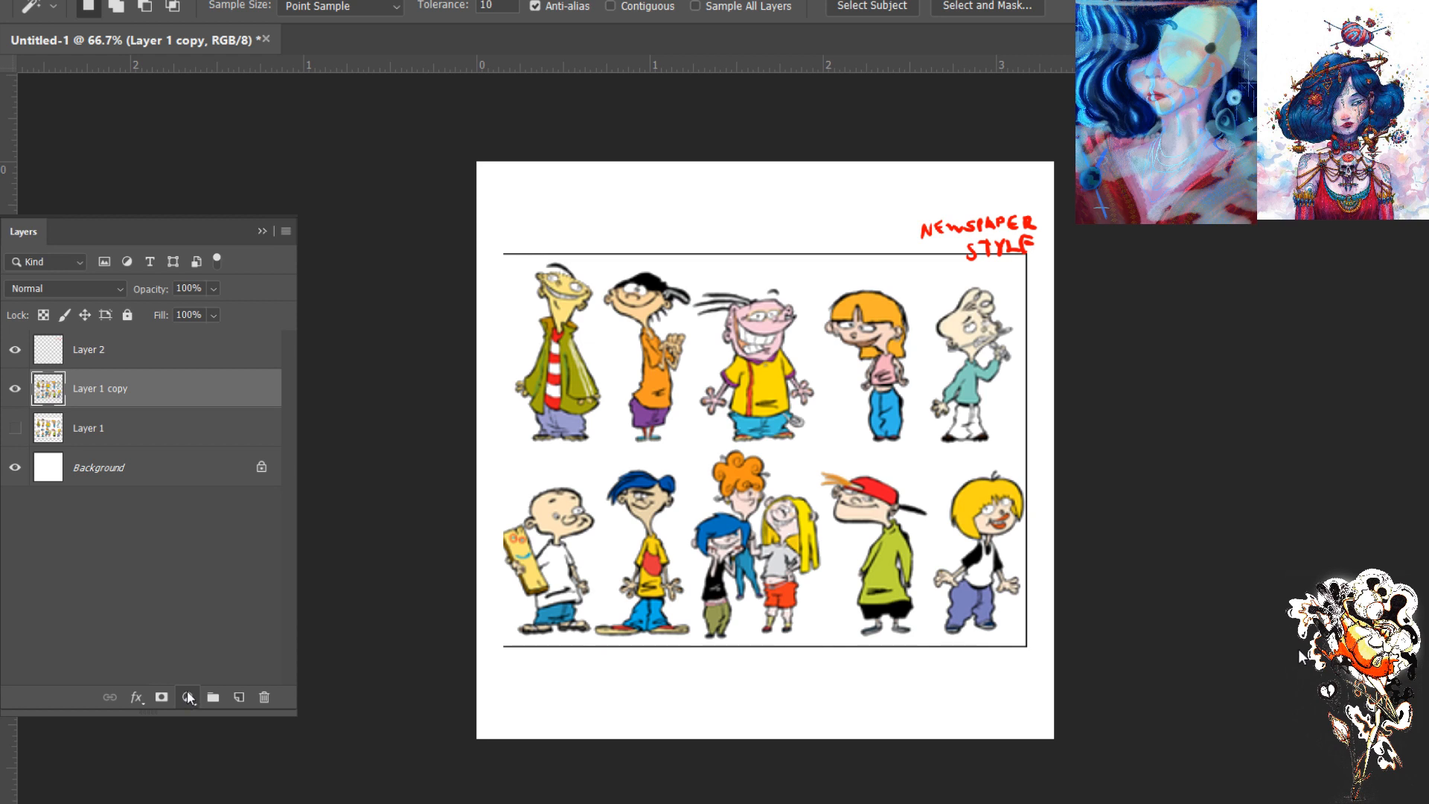
{"action": "left_click", "coordinate": [153, 675]}
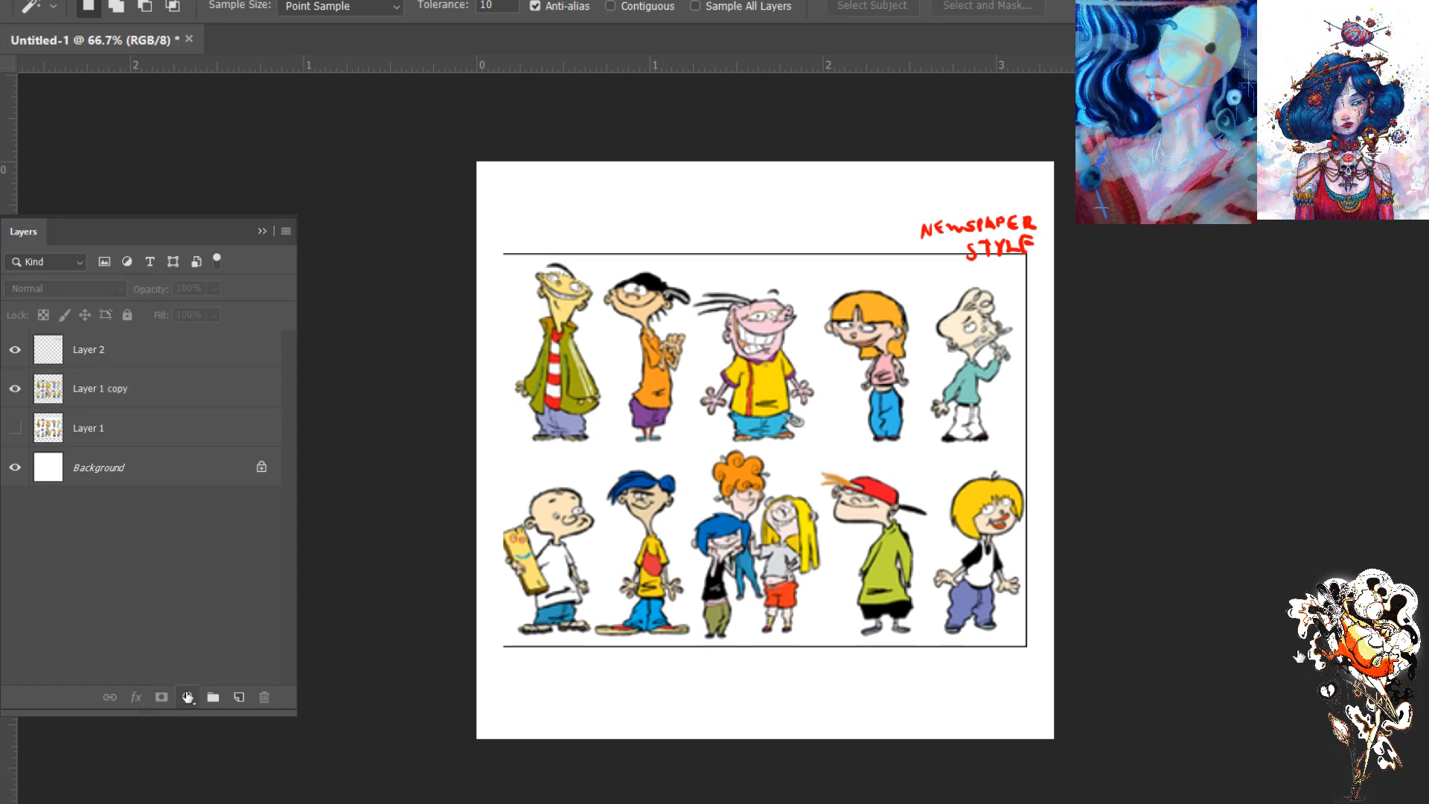
{"action": "left_click", "coordinate": [234, 516]}
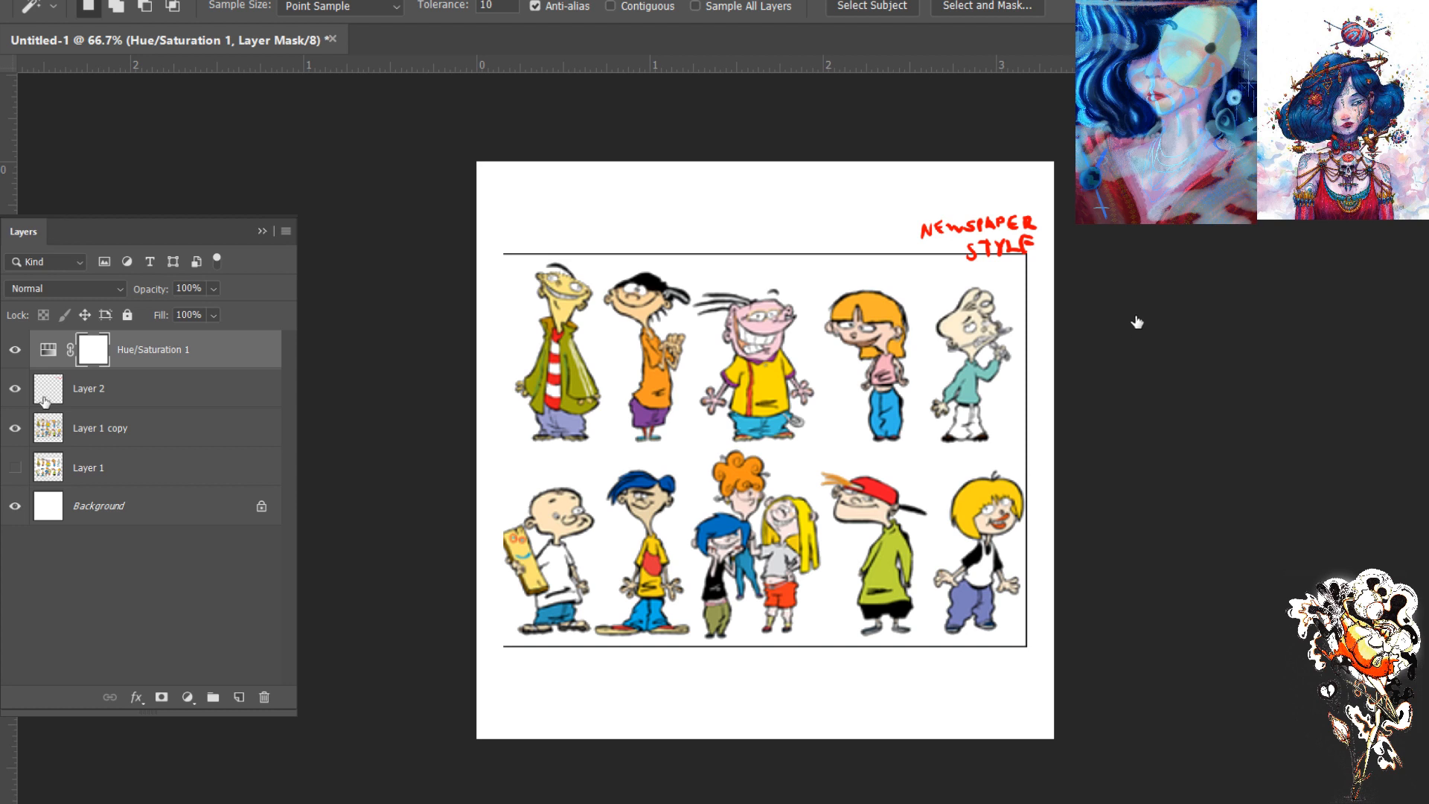
{"action": "left_click_drag", "start_coordinate": [127, 352], "coordinate": [45, 409]}
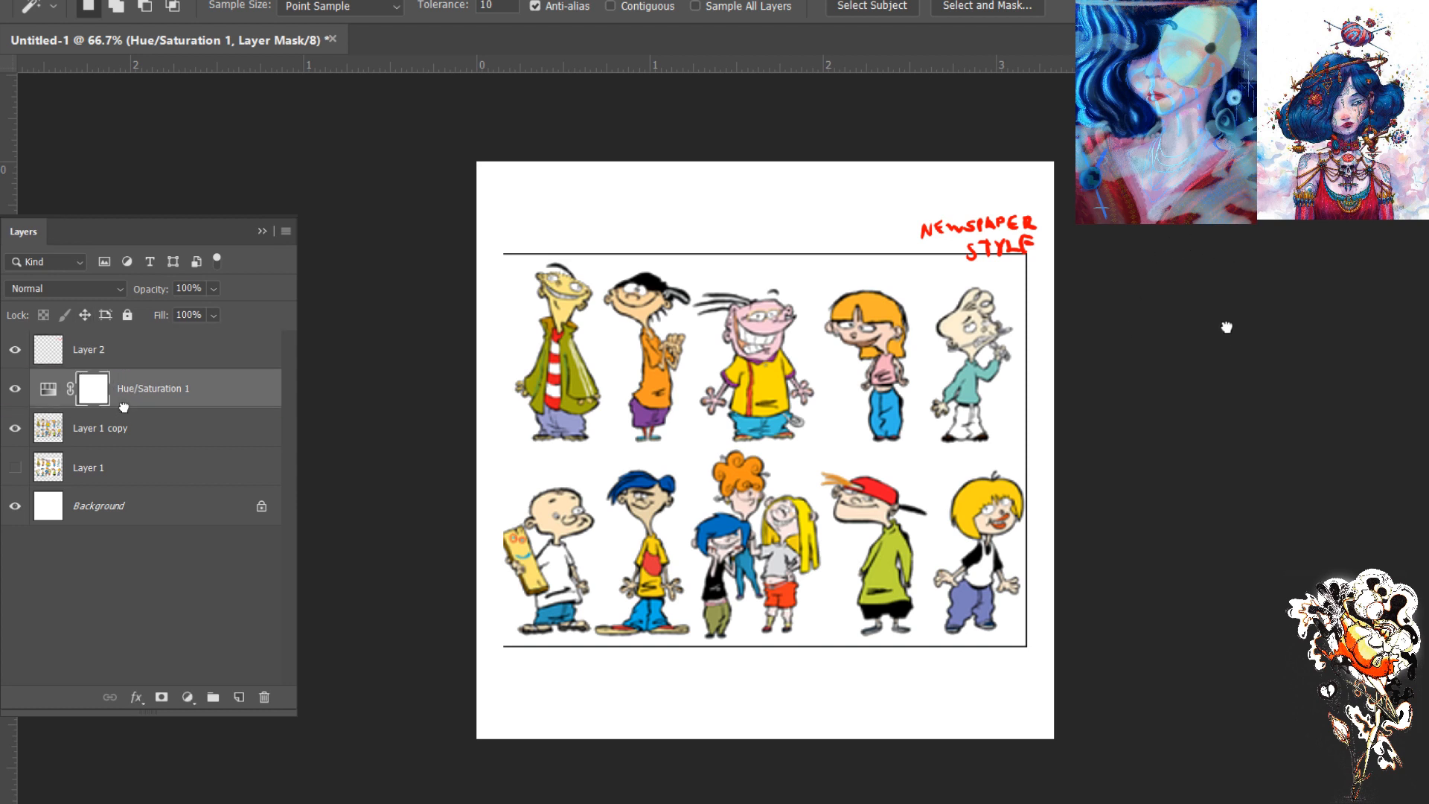
{"action": "left_click", "coordinate": [44, 408], "text": "alt"}
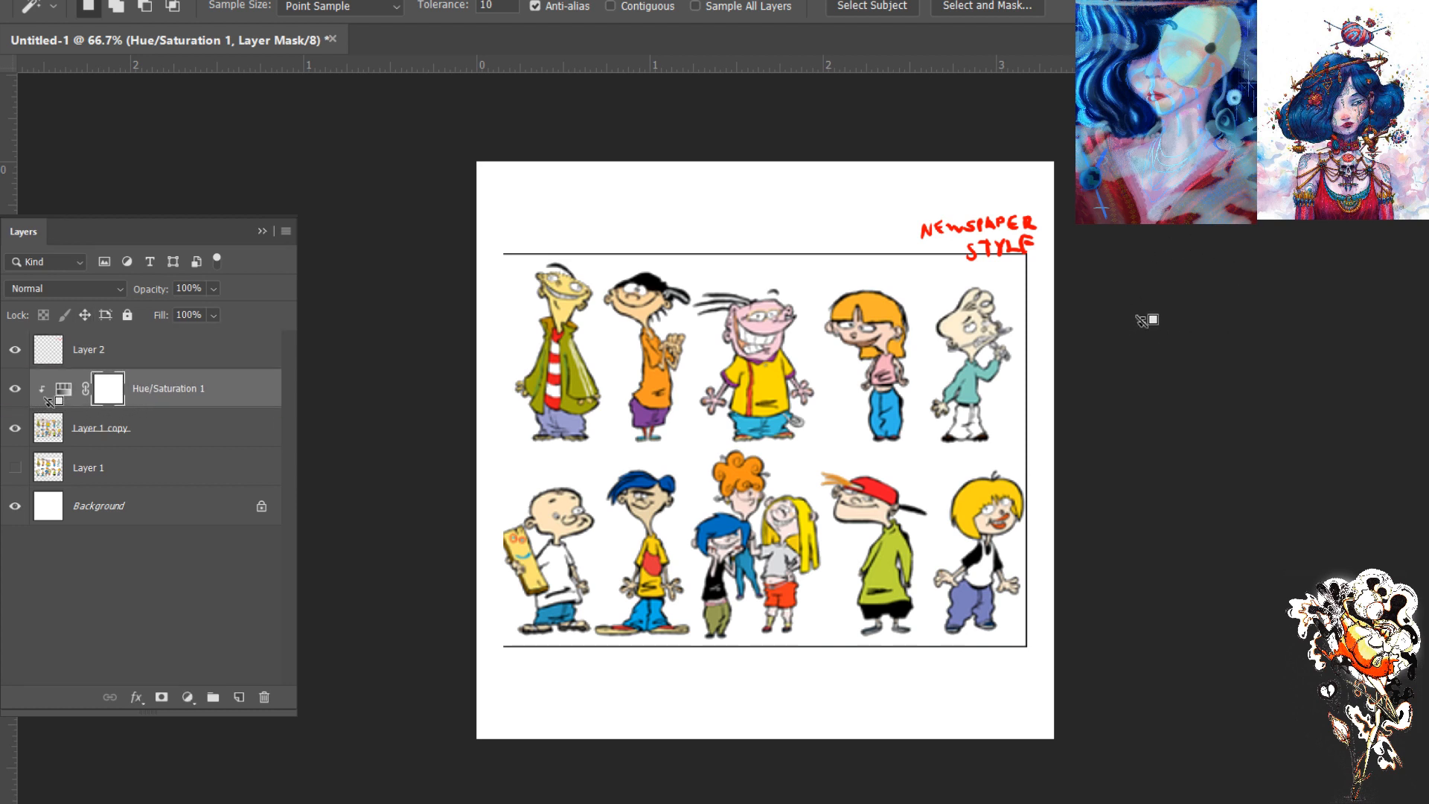
{"action": "key", "text": "F7"}
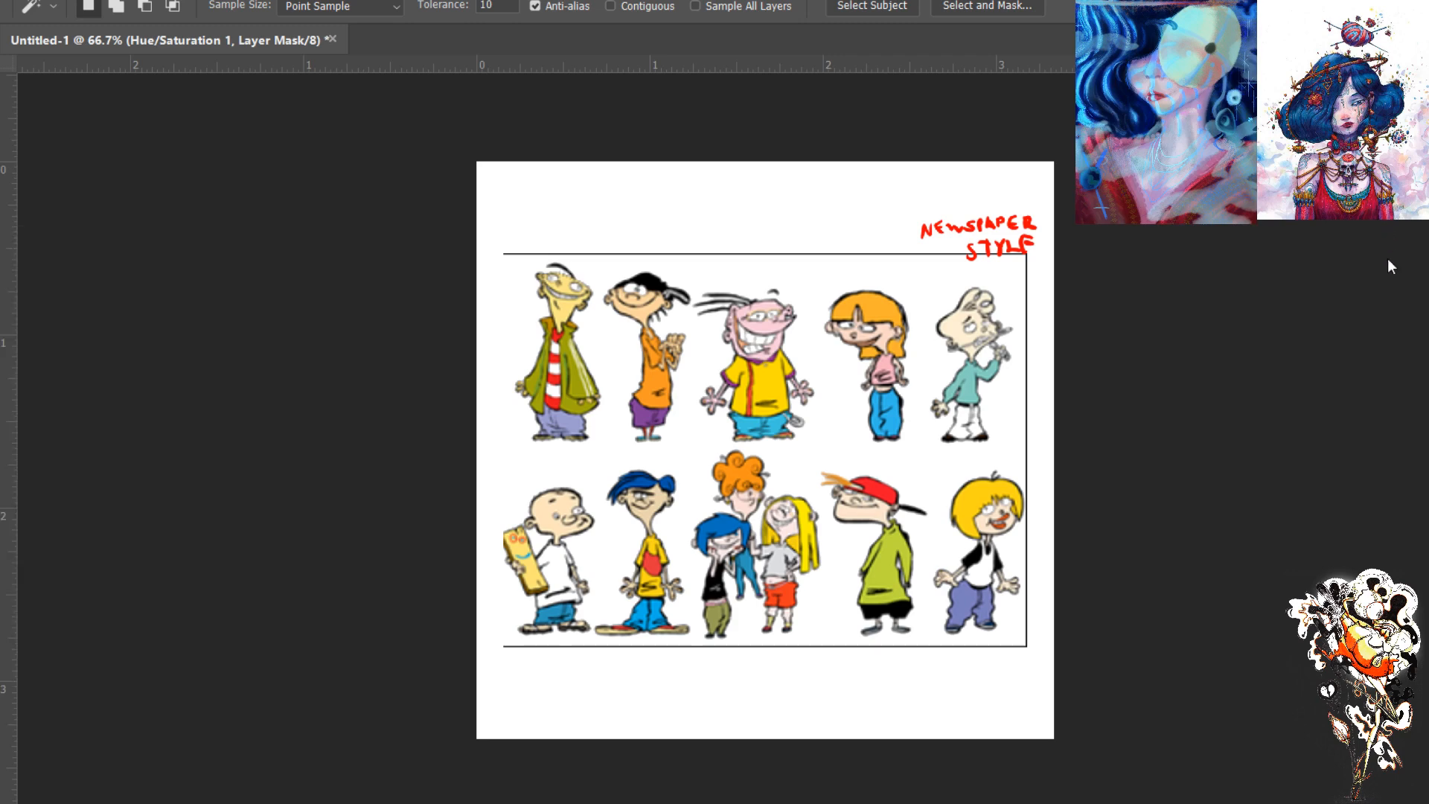
- Lower the adjustment's lightness to -52 and try the Colorize option on and off
{"action": "left_click_drag", "start_coordinate": [95, 439], "coordinate": [56, 441]}
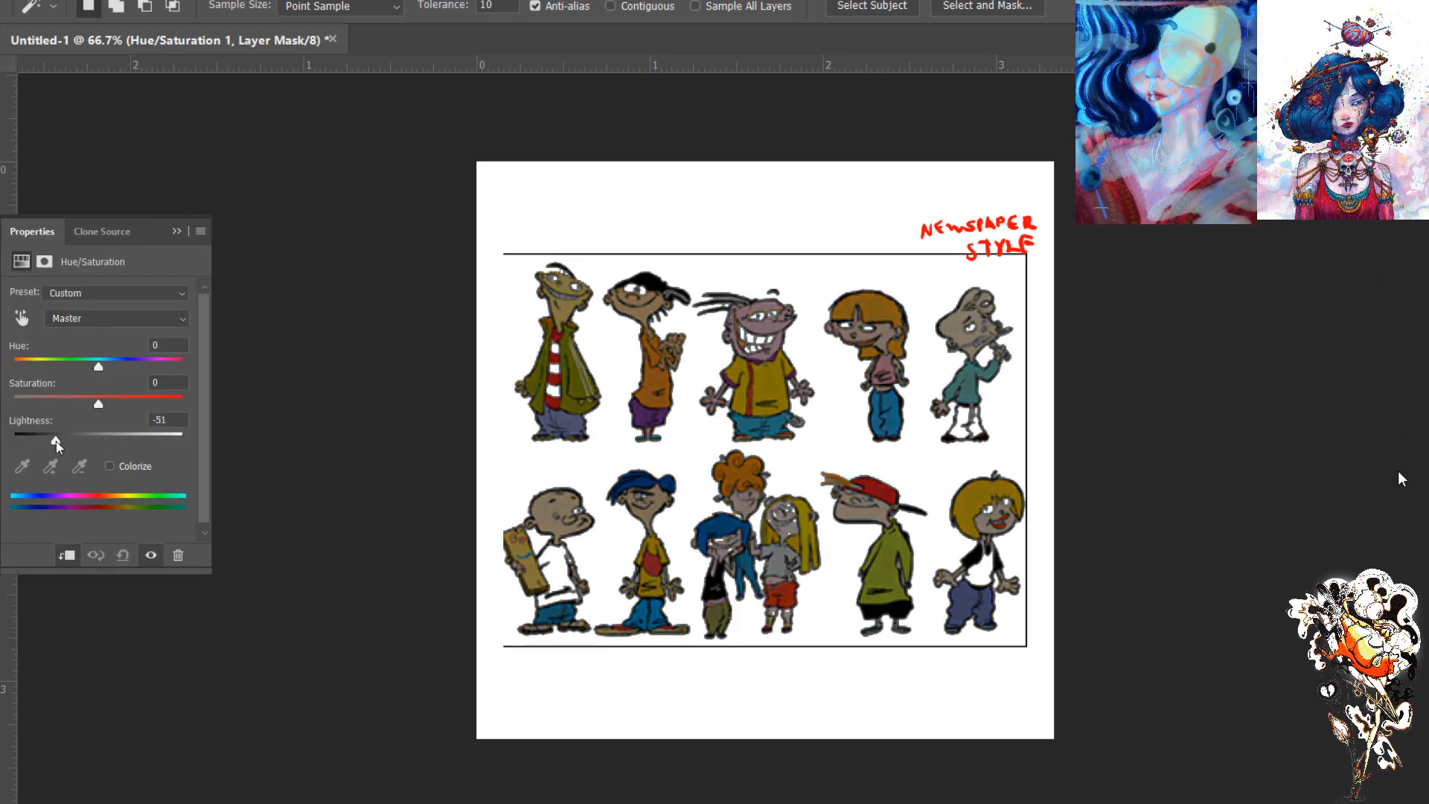
{"action": "left_click", "coordinate": [111, 466]}
{"action": "left_click", "coordinate": [110, 466]}
{"action": "left_click", "coordinate": [109, 467]}
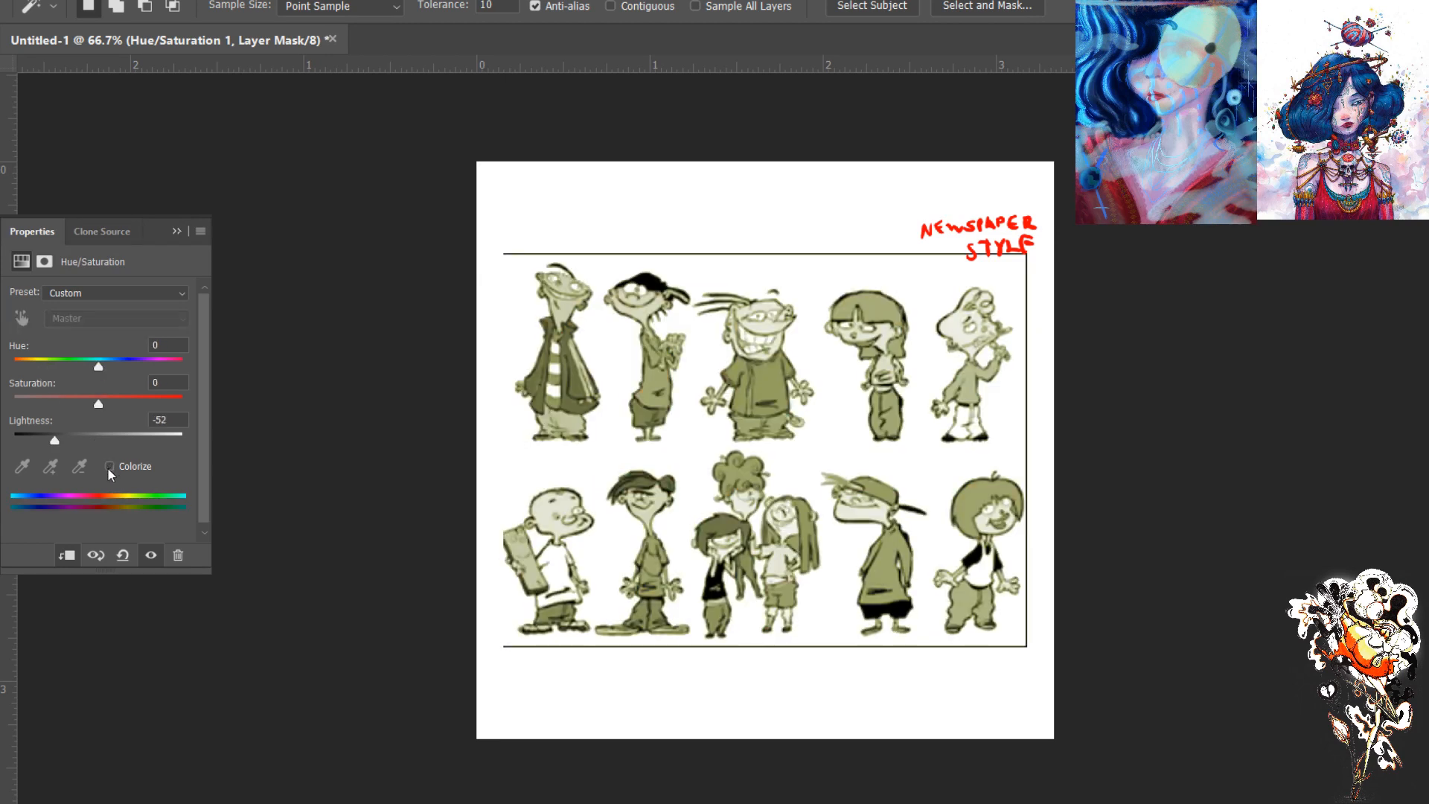
{"action": "left_click", "coordinate": [110, 467]}
- Shift the adjustment to hue +18, saturation +74 and lightness -55
{"action": "left_click_drag", "start_coordinate": [99, 405], "coordinate": [157, 406]}
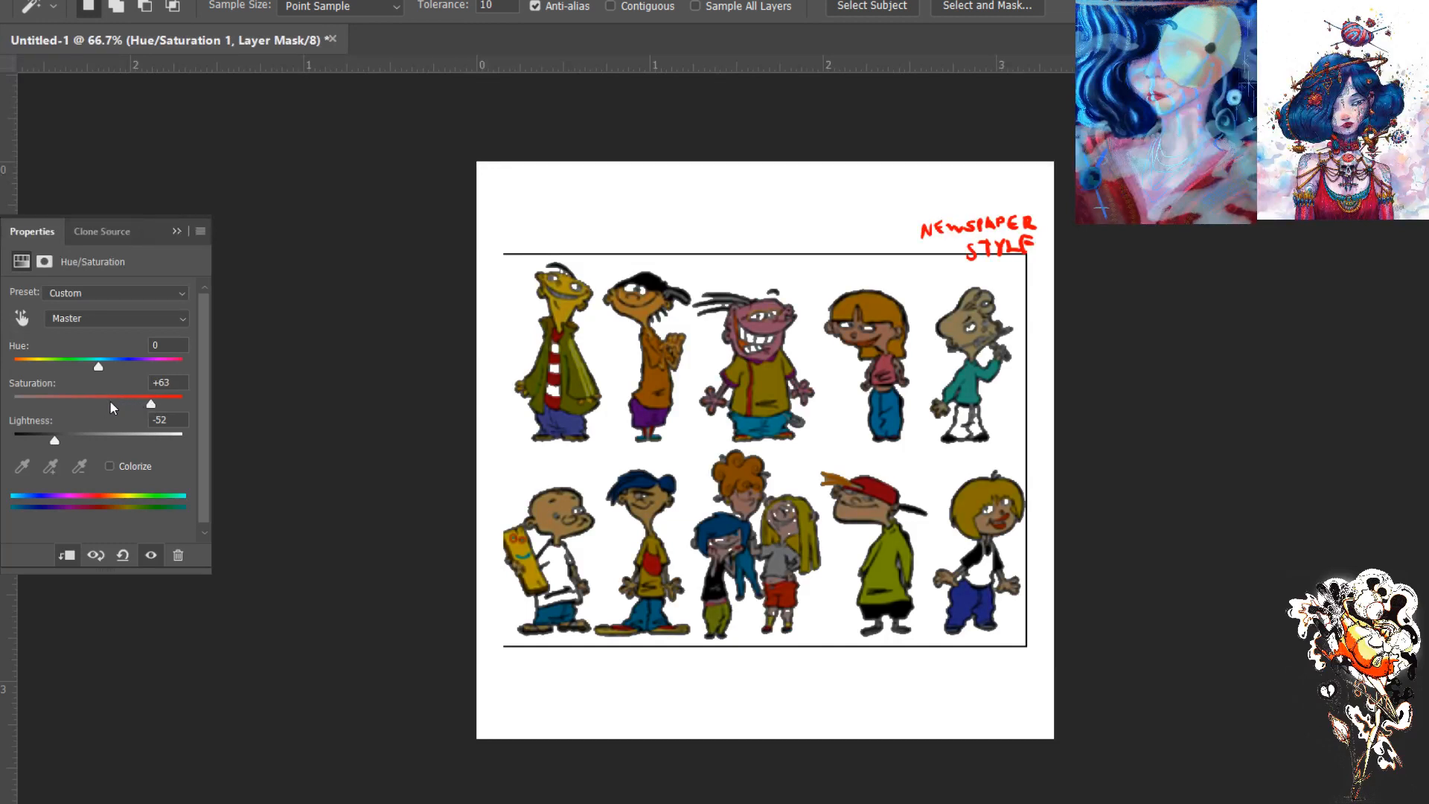
{"action": "mouse_move", "coordinate": [59, 437]}
{"action": "left_mouse_down"}
{"action": "mouse_move", "coordinate": [23, 446]}
{"action": "mouse_move", "coordinate": [110, 433]}
{"action": "mouse_move", "coordinate": [82, 437]}
{"action": "left_mouse_up"}
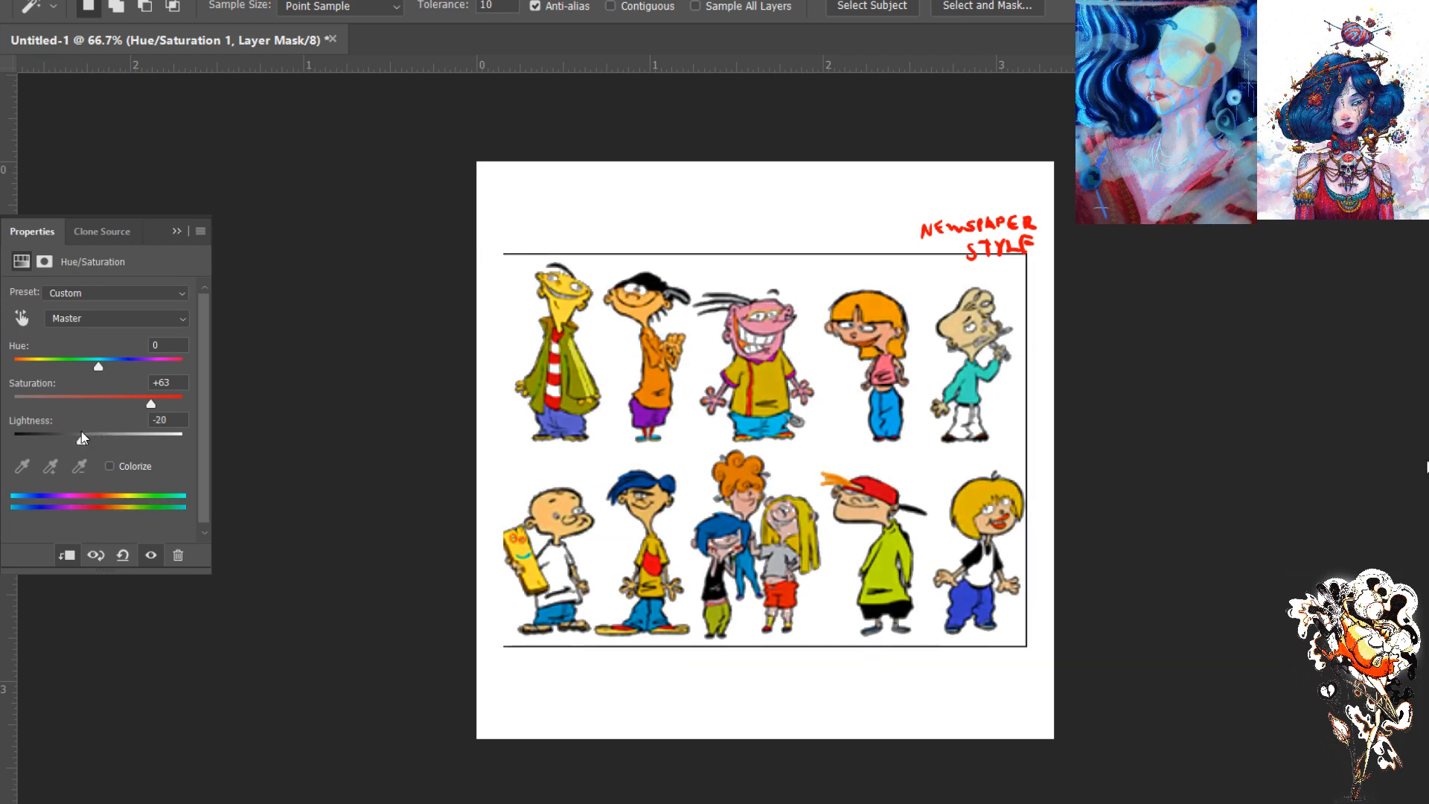
{"action": "left_click_drag", "start_coordinate": [151, 405], "coordinate": [113, 368]}
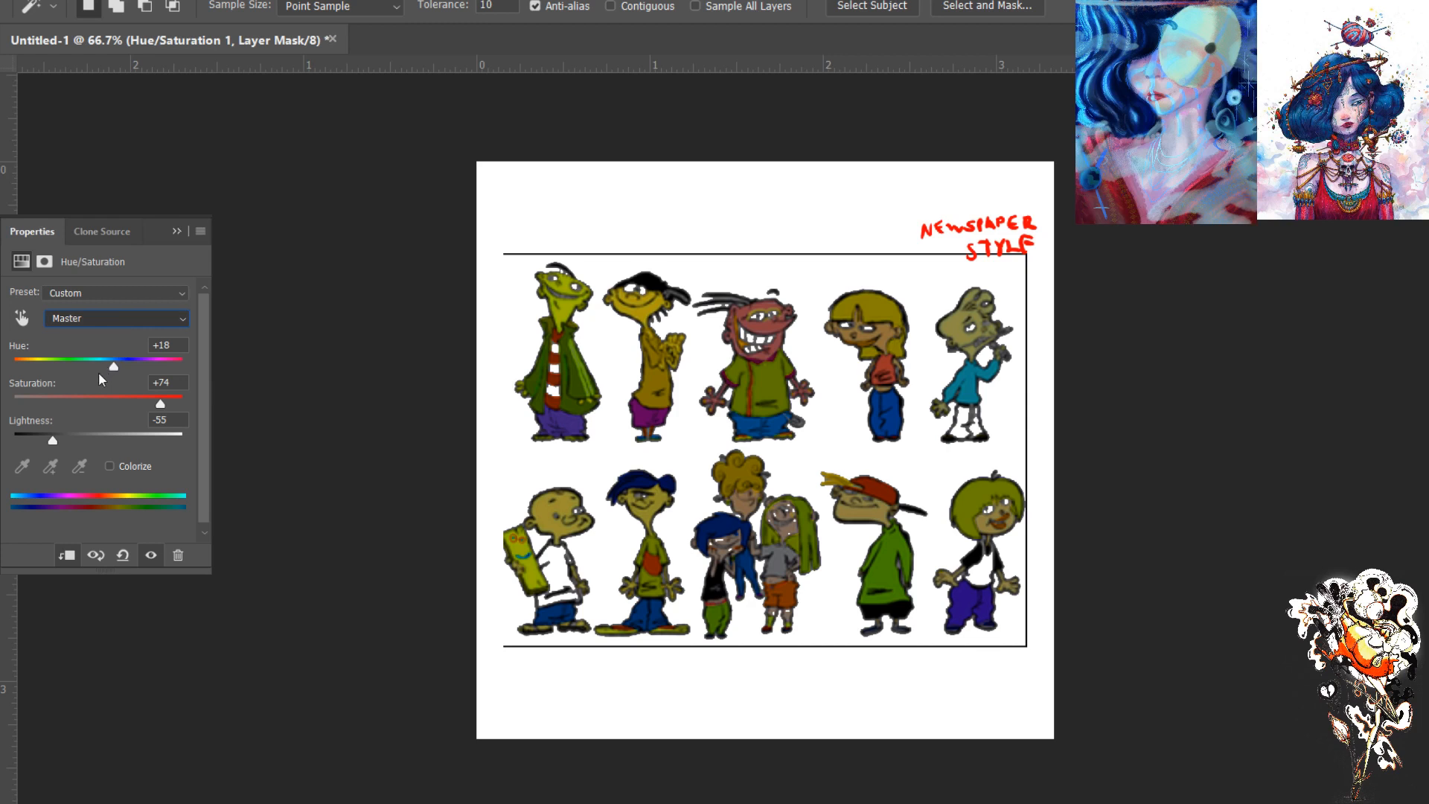
- Recolour the lineup with hue -39, saturation +30 and lightness -55
{"action": "left_click_drag", "start_coordinate": [114, 370], "coordinate": [67, 369]}
{"action": "left_click", "coordinate": [94, 323]}
{"action": "left_click", "coordinate": [98, 365]}
{"action": "left_click_drag", "start_coordinate": [103, 370], "coordinate": [72, 364]}
{"action": "left_click_drag", "start_coordinate": [163, 399], "coordinate": [58, 440]}
{"action": "left_click", "coordinate": [91, 318]}
{"action": "left_click", "coordinate": [84, 340]}
{"action": "mouse_move", "coordinate": [151, 404]}
{"action": "left_mouse_down"}
{"action": "mouse_move", "coordinate": [178, 404]}
{"action": "mouse_move", "coordinate": [125, 405]}
{"action": "left_mouse_up"}
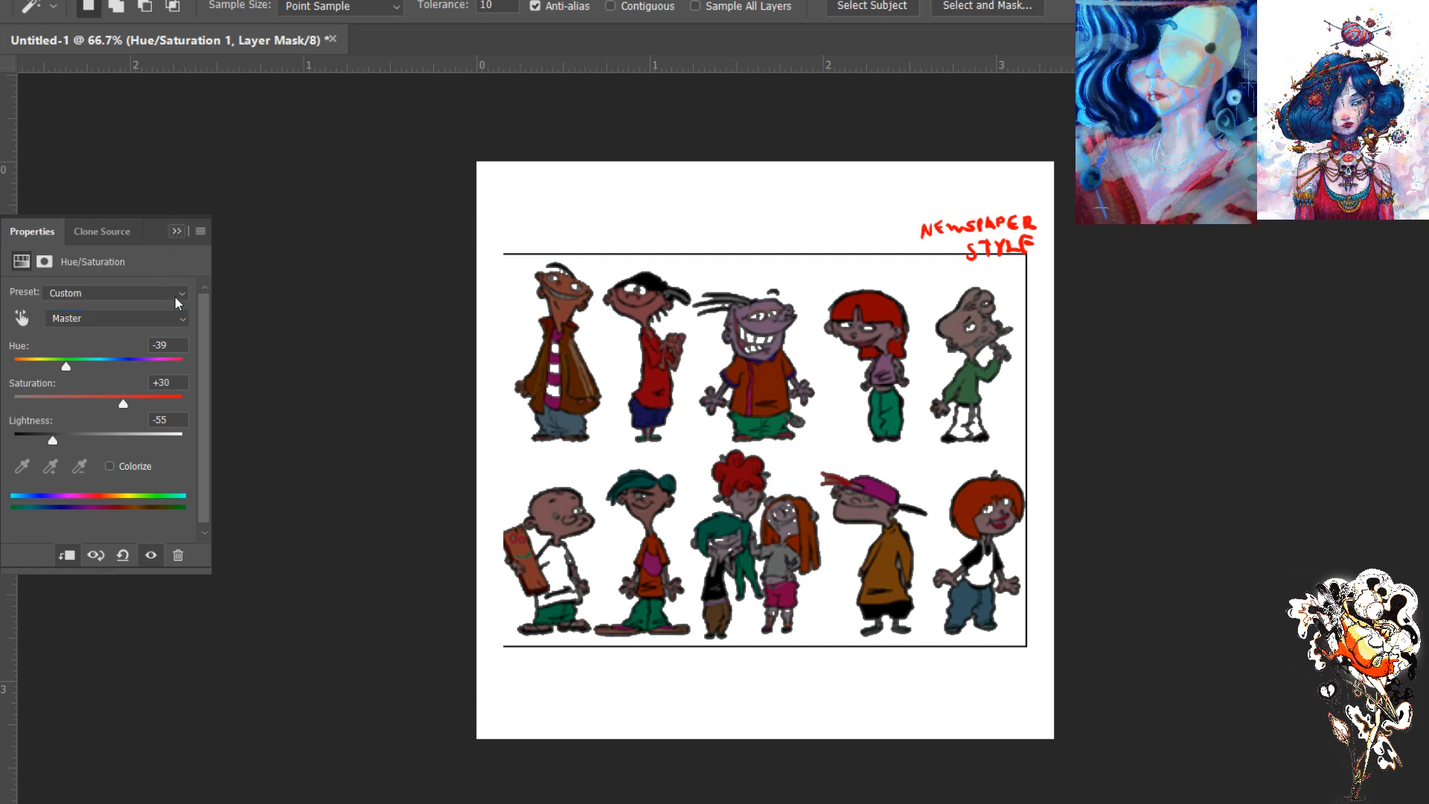
- Paint black with a large brush on the adjustment's mask over the heads of the two rightmost characters in each row
{"action": "left_click", "coordinate": [2, 292]}
{"action": "left_click", "coordinate": [1, 232]}
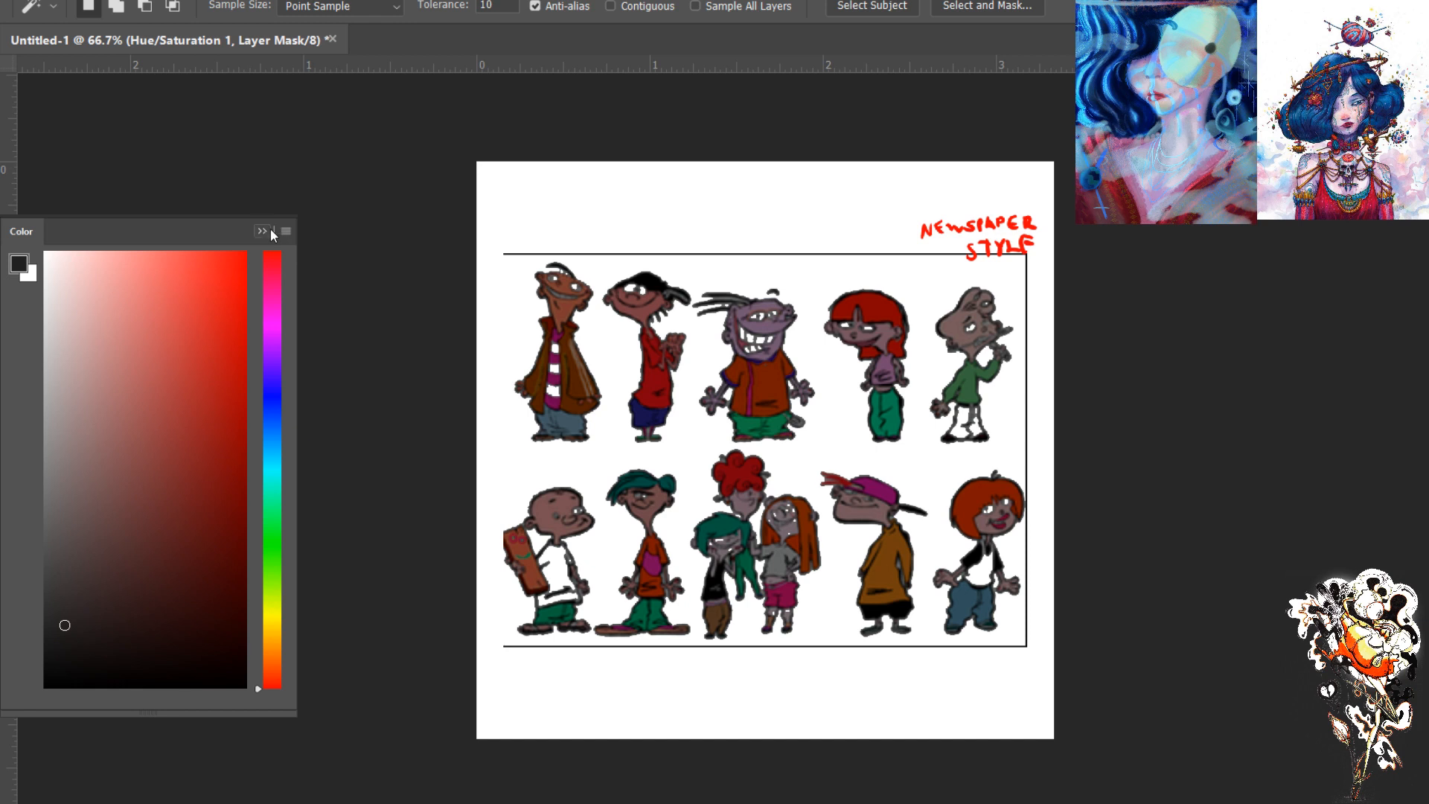
{"action": "left_click", "coordinate": [264, 231]}
{"action": "left_click", "coordinate": [1351, 239]}
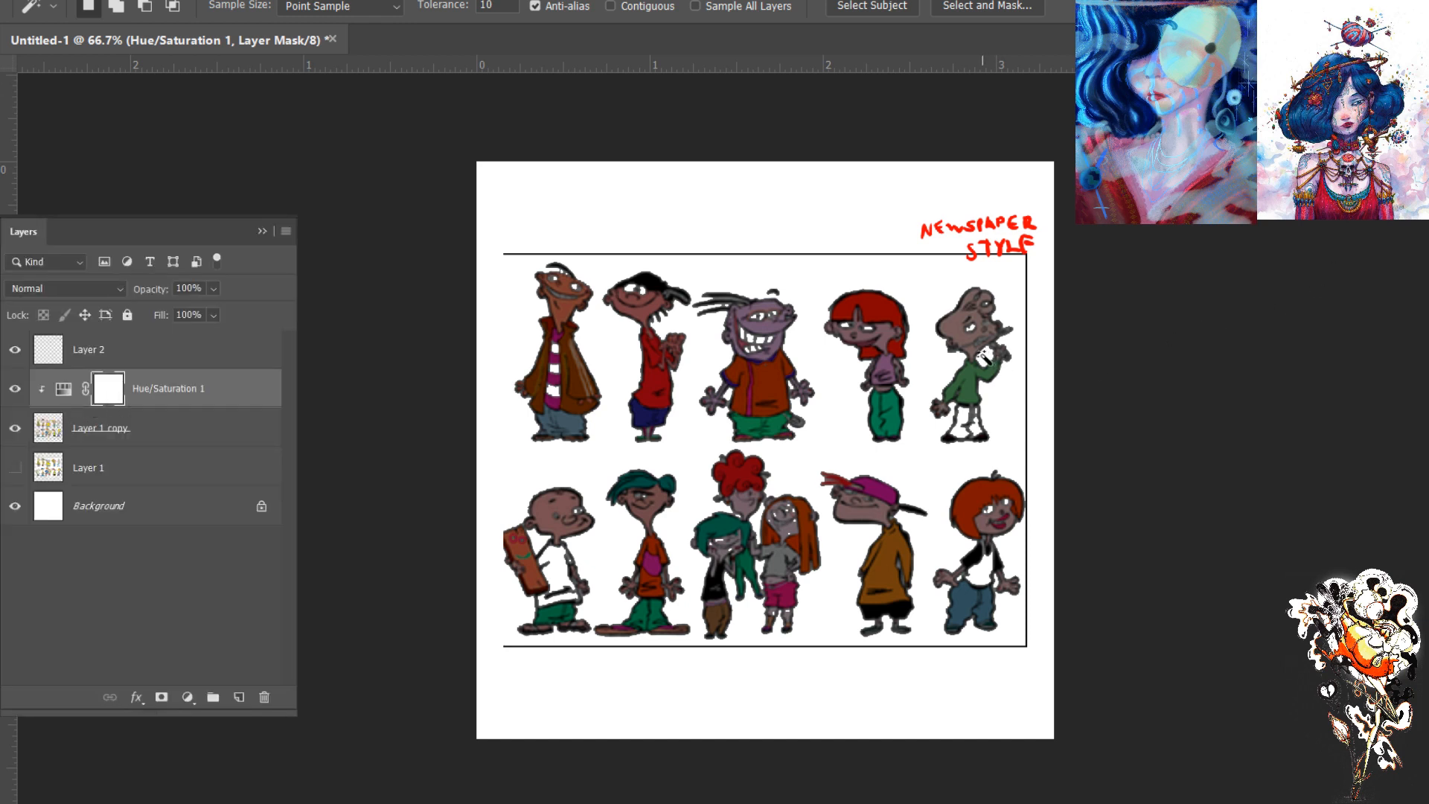
{"action": "key", "text": "b"}
{"action": "key", "text": "bracketright"}
{"action": "key", "text": "bracketright"}
{"action": "key", "text": "bracketright"}
{"action": "key", "text": "bracketright"}
{"action": "key", "text": "bracketright"}
{"action": "key", "text": "bracketright"}
{"action": "key", "text": "bracketright"}
{"action": "mouse_move", "coordinate": [870, 483]}
{"action": "left_mouse_down"}
{"action": "mouse_move", "coordinate": [824, 509]}
{"action": "mouse_move", "coordinate": [851, 496]}
{"action": "mouse_move", "coordinate": [836, 483]}
{"action": "mouse_move", "coordinate": [860, 503]}
{"action": "mouse_move", "coordinate": [898, 484]}
{"action": "mouse_move", "coordinate": [867, 506]}
{"action": "mouse_move", "coordinate": [953, 508]}
{"action": "mouse_move", "coordinate": [998, 485]}
{"action": "mouse_move", "coordinate": [986, 499]}
{"action": "mouse_move", "coordinate": [1003, 509]}
{"action": "mouse_move", "coordinate": [962, 528]}
{"action": "mouse_move", "coordinate": [978, 490]}
{"action": "mouse_move", "coordinate": [1001, 510]}
{"action": "left_mouse_up"}
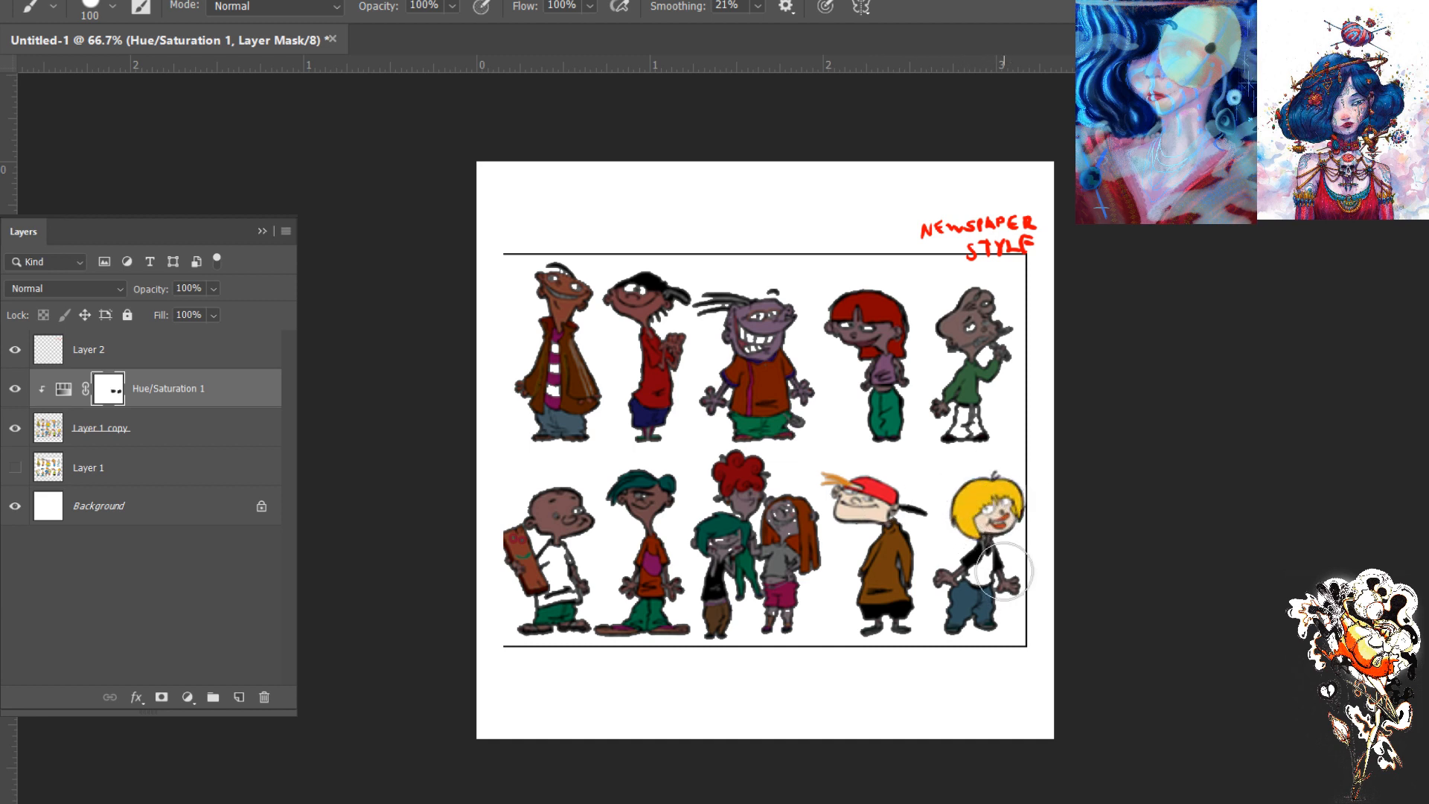
{"action": "mouse_move", "coordinate": [1006, 320]}
{"action": "left_mouse_down"}
{"action": "mouse_move", "coordinate": [988, 329]}
{"action": "mouse_move", "coordinate": [960, 331]}
{"action": "mouse_move", "coordinate": [977, 303]}
{"action": "mouse_move", "coordinate": [951, 324]}
{"action": "mouse_move", "coordinate": [968, 350]}
{"action": "mouse_move", "coordinate": [861, 312]}
{"action": "mouse_move", "coordinate": [882, 302]}
{"action": "mouse_move", "coordinate": [903, 342]}
{"action": "mouse_move", "coordinate": [867, 340]}
{"action": "mouse_move", "coordinate": [857, 355]}
{"action": "mouse_move", "coordinate": [905, 347]}
{"action": "left_mouse_up"}
- Mask the adjustment off the heads of the first three characters in the top row
{"action": "key", "text": "["}
{"action": "key", "text": "["}
{"action": "key", "text": "["}
{"action": "key", "text": "["}
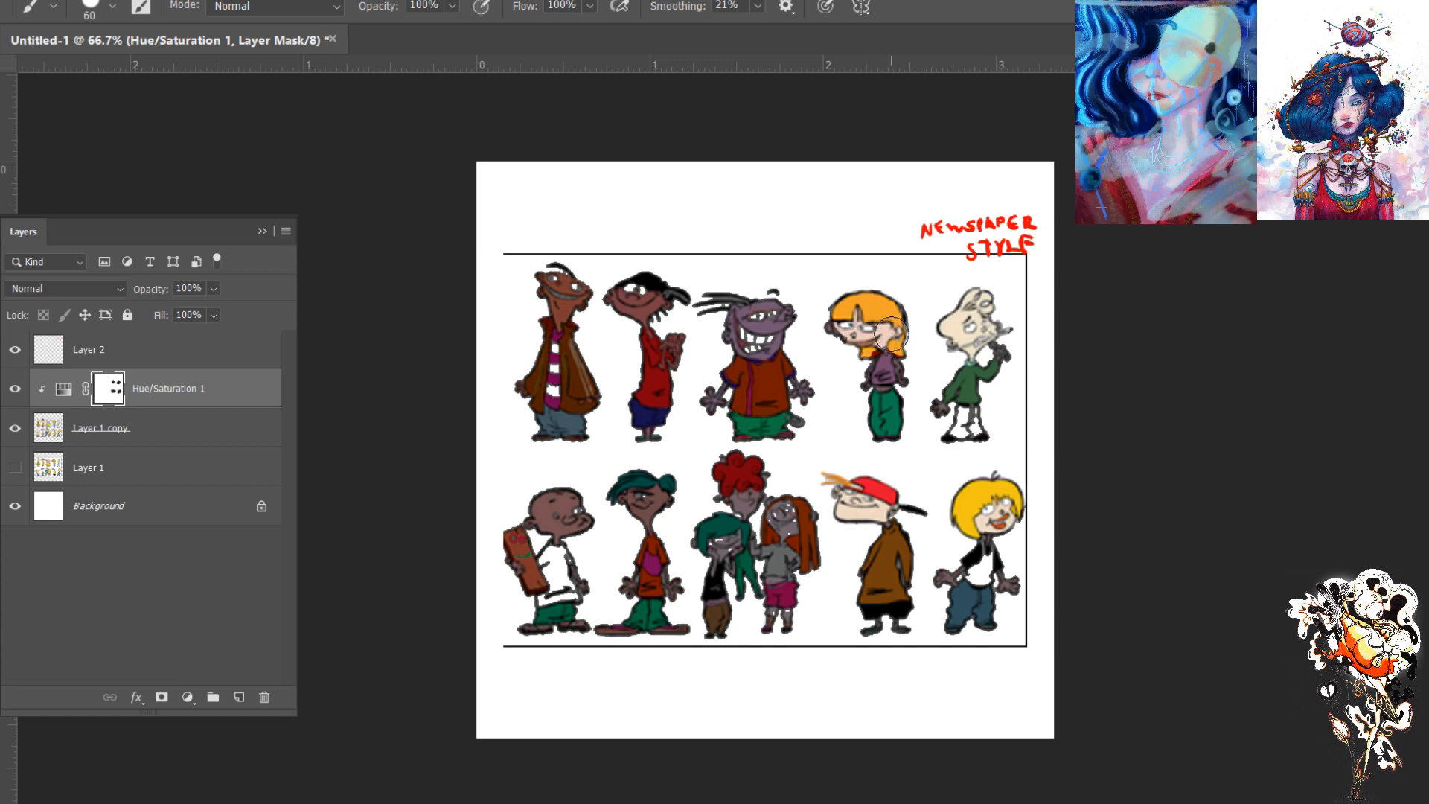
{"action": "key", "text": "ctrl+plus"}
{"action": "mouse_move", "coordinate": [737, 283]}
{"action": "left_mouse_down"}
{"action": "mouse_move", "coordinate": [763, 234]}
{"action": "mouse_move", "coordinate": [752, 242]}
{"action": "mouse_move", "coordinate": [770, 282]}
{"action": "mouse_move", "coordinate": [806, 237]}
{"action": "mouse_move", "coordinate": [703, 242]}
{"action": "mouse_move", "coordinate": [680, 221]}
{"action": "mouse_move", "coordinate": [675, 238]}
{"action": "mouse_move", "coordinate": [724, 280]}
{"action": "mouse_move", "coordinate": [762, 294]}
{"action": "mouse_move", "coordinate": [782, 268]}
{"action": "mouse_move", "coordinate": [725, 289]}
{"action": "left_mouse_up"}
{"action": "mouse_move", "coordinate": [628, 240]}
{"action": "left_mouse_down"}
{"action": "mouse_move", "coordinate": [595, 220]}
{"action": "mouse_move", "coordinate": [623, 223]}
{"action": "mouse_move", "coordinate": [548, 201]}
{"action": "mouse_move", "coordinate": [590, 234]}
{"action": "mouse_move", "coordinate": [565, 230]}
{"action": "mouse_move", "coordinate": [593, 227]}
{"action": "mouse_move", "coordinate": [575, 242]}
{"action": "mouse_move", "coordinate": [615, 221]}
{"action": "left_mouse_up"}
{"action": "mouse_move", "coordinate": [519, 186]}
{"action": "left_mouse_down"}
{"action": "mouse_move", "coordinate": [468, 210]}
{"action": "mouse_move", "coordinate": [487, 224]}
{"action": "mouse_move", "coordinate": [475, 189]}
{"action": "mouse_move", "coordinate": [433, 178]}
{"action": "mouse_move", "coordinate": [454, 233]}
{"action": "mouse_move", "coordinate": [471, 227]}
{"action": "mouse_move", "coordinate": [451, 230]}
{"action": "mouse_move", "coordinate": [456, 221]}
{"action": "mouse_move", "coordinate": [454, 267]}
{"action": "left_mouse_up"}
- Mask the adjustment off the hands of the top row's black-haired character with a size 30 brush
{"action": "key", "text": "["}
{"action": "key", "text": "["}
{"action": "key", "text": "["}
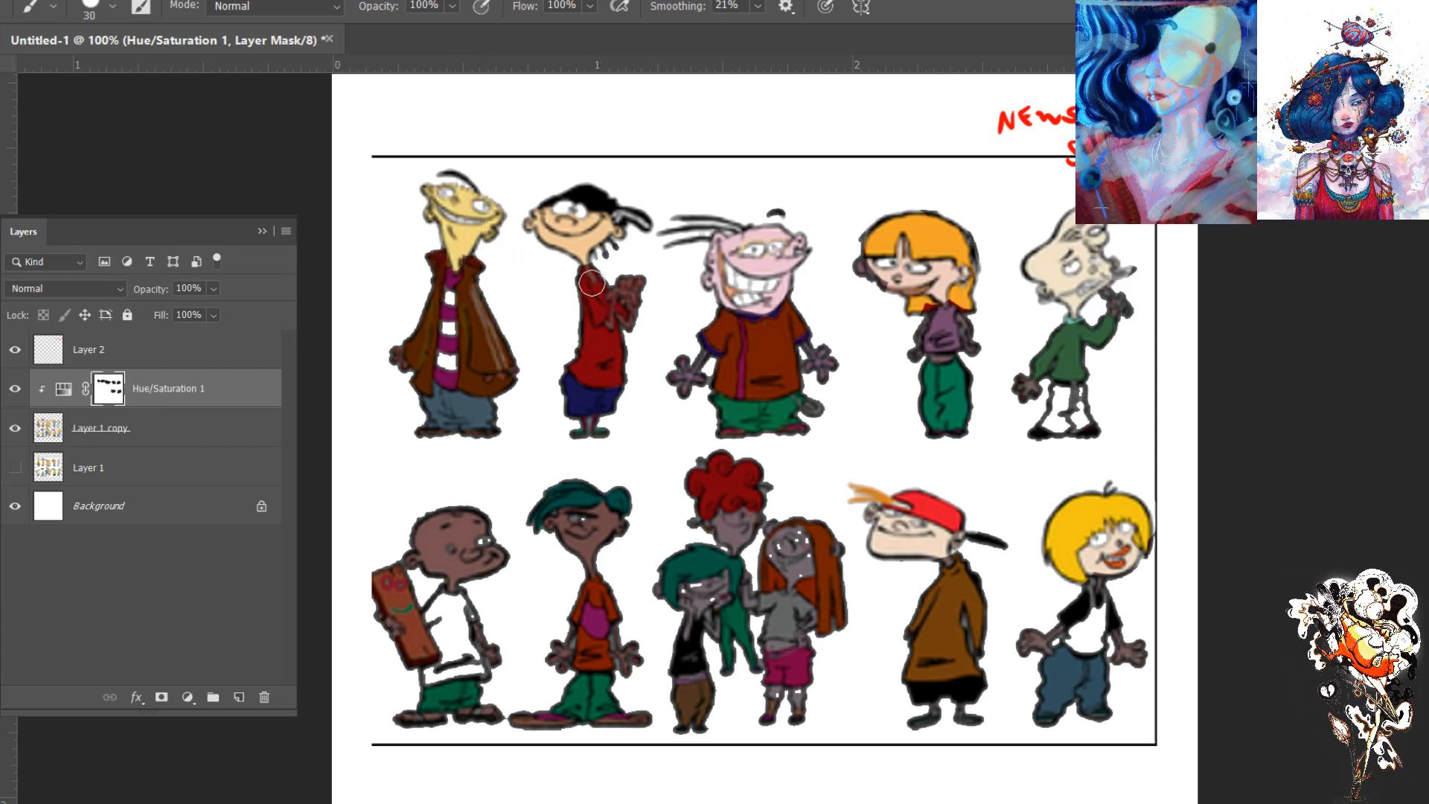
{"action": "mouse_move", "coordinate": [615, 291]}
{"action": "left_mouse_down"}
{"action": "mouse_move", "coordinate": [637, 282]}
{"action": "mouse_move", "coordinate": [620, 285]}
{"action": "mouse_move", "coordinate": [632, 306]}
{"action": "mouse_move", "coordinate": [617, 295]}
{"action": "left_mouse_up"}
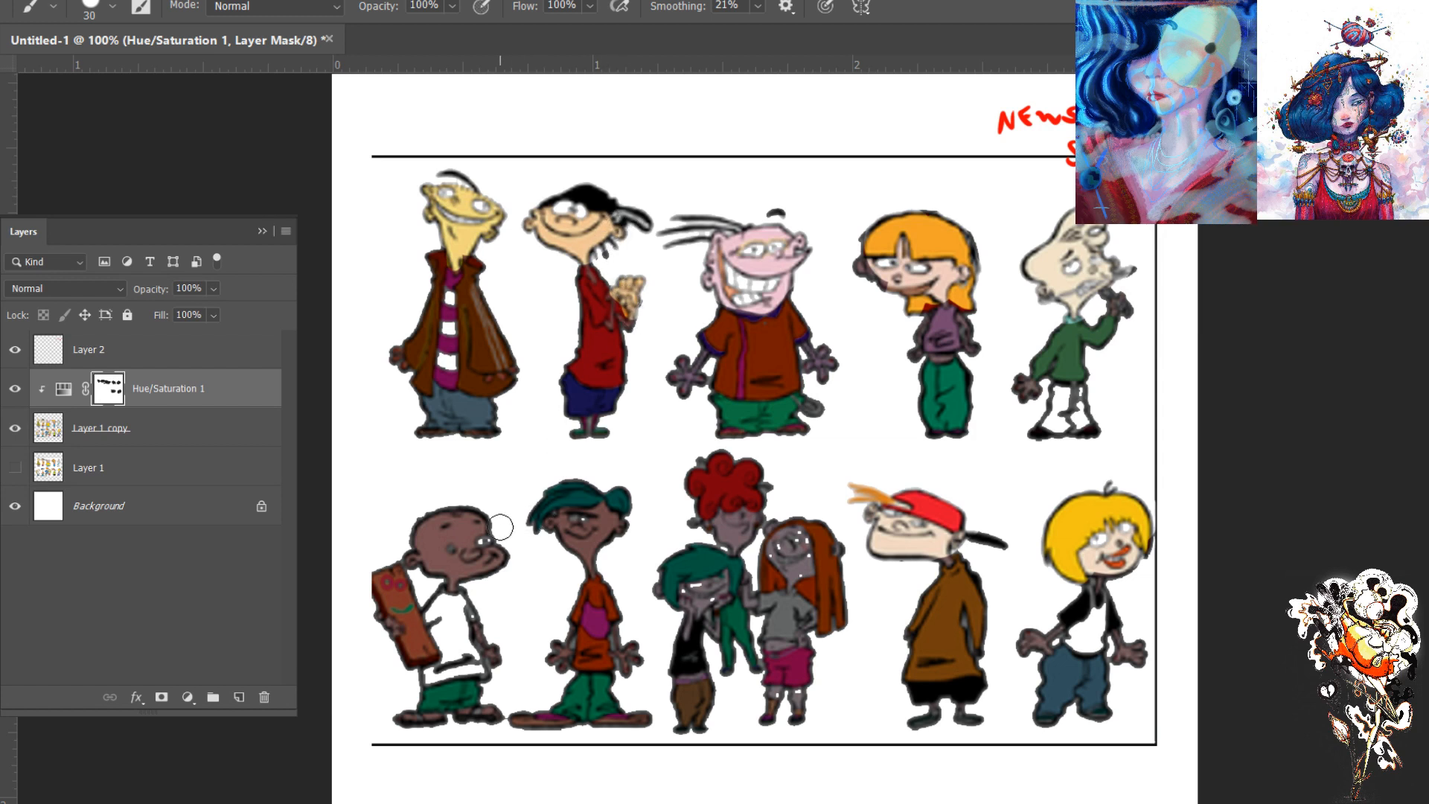
- Mask the adjustment off the bald and blue-haired boys' heads and the blue-haired boy's hands in the bottom row
{"action": "key", "text": "]"}
{"action": "key", "text": "]"}
{"action": "key", "text": "]"}
{"action": "mouse_move", "coordinate": [478, 520]}
{"action": "left_mouse_down"}
{"action": "mouse_move", "coordinate": [484, 567]}
{"action": "mouse_move", "coordinate": [451, 523]}
{"action": "mouse_move", "coordinate": [424, 522]}
{"action": "mouse_move", "coordinate": [424, 563]}
{"action": "mouse_move", "coordinate": [471, 573]}
{"action": "left_mouse_up"}
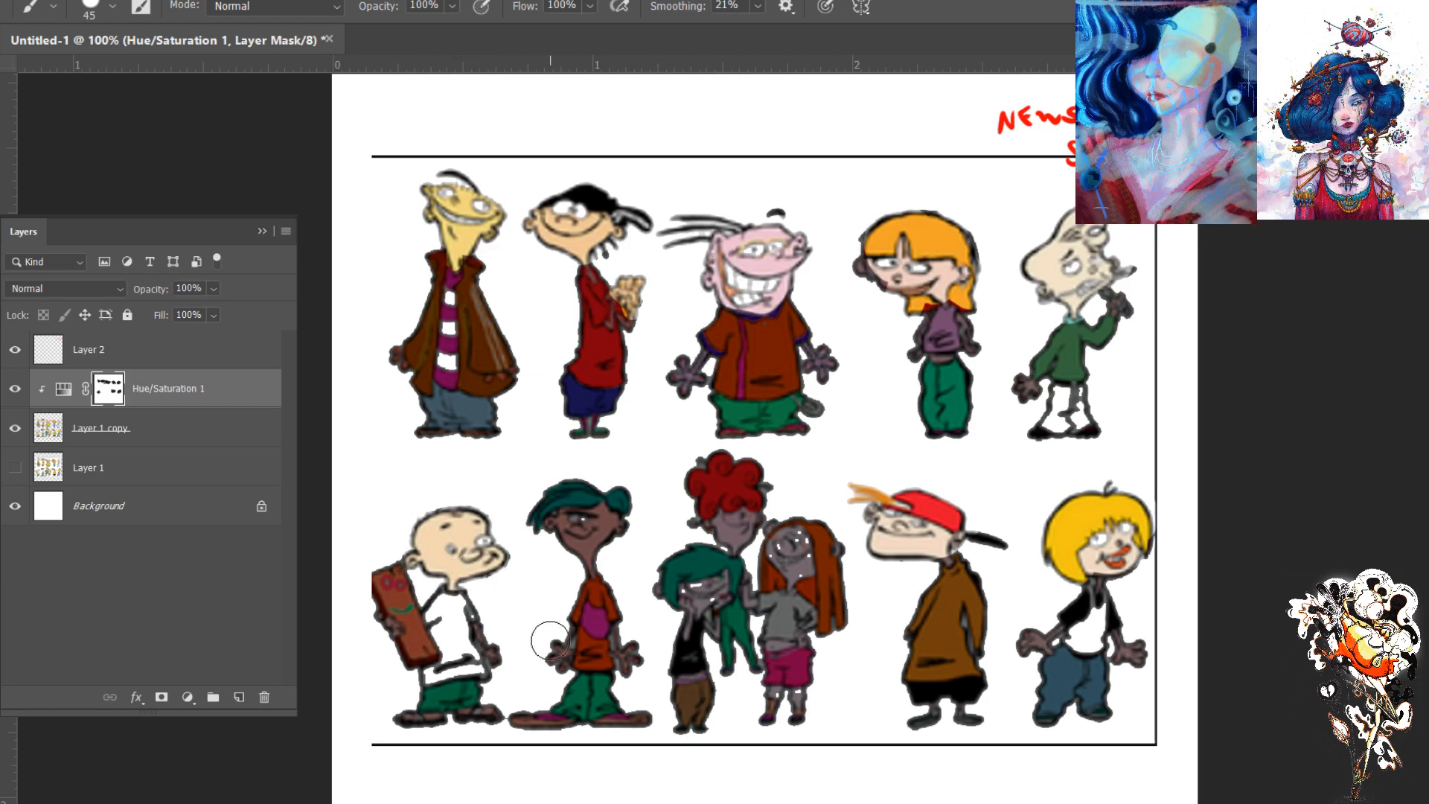
{"action": "mouse_move", "coordinate": [597, 511]}
{"action": "left_mouse_down"}
{"action": "mouse_move", "coordinate": [619, 504]}
{"action": "mouse_move", "coordinate": [585, 534]}
{"action": "left_mouse_up"}
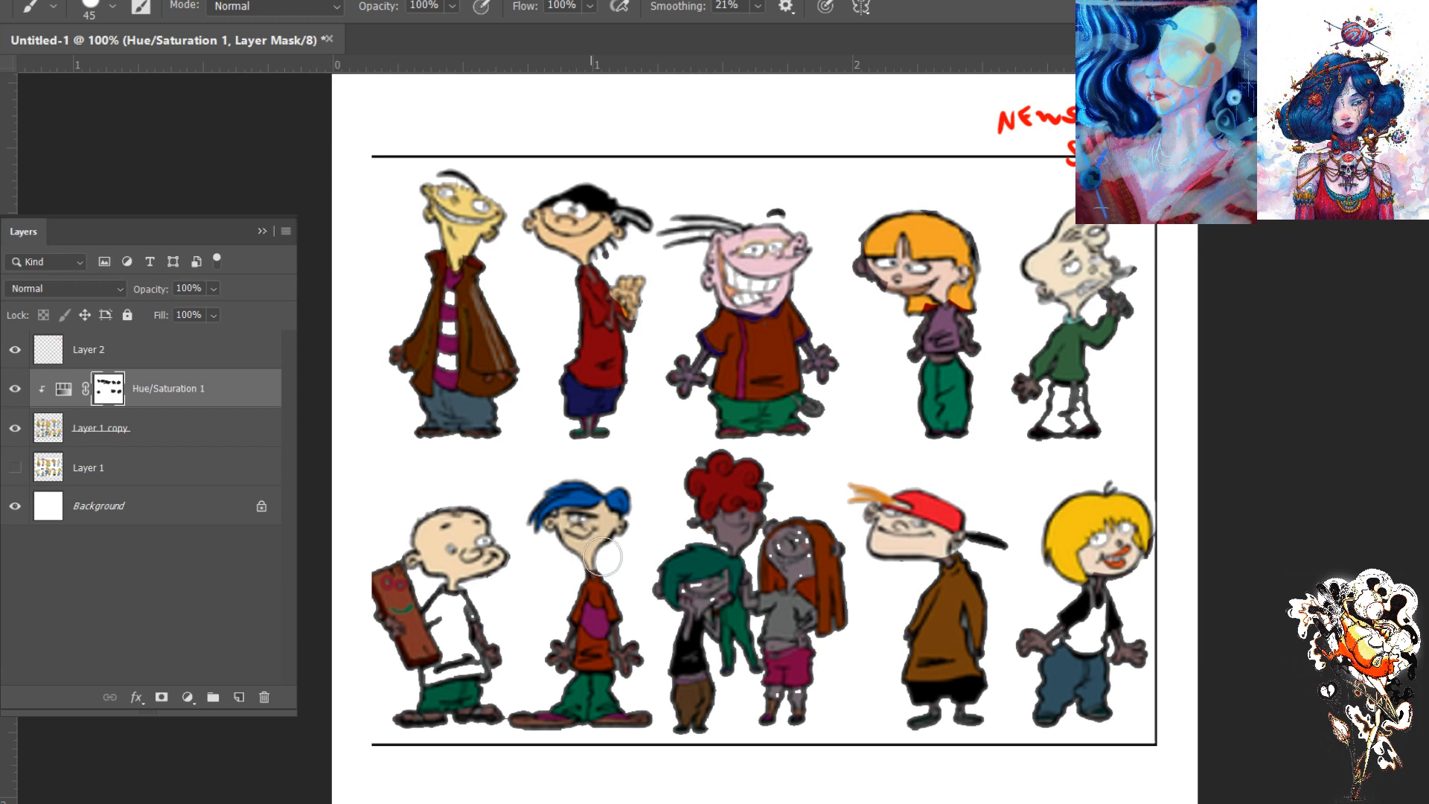
{"action": "mouse_move", "coordinate": [630, 648]}
{"action": "left_mouse_down"}
{"action": "mouse_move", "coordinate": [634, 670]}
{"action": "mouse_move", "coordinate": [626, 644]}
{"action": "mouse_move", "coordinate": [633, 658]}
{"action": "mouse_move", "coordinate": [556, 659]}
{"action": "left_mouse_up"}
{"action": "key", "text": "bracketleft"}
{"action": "key", "text": "bracketleft"}
{"action": "key", "text": "bracketleft"}
{"action": "mouse_move", "coordinate": [556, 659]}
{"action": "left_mouse_down"}
{"action": "mouse_move", "coordinate": [565, 641]}
{"action": "mouse_move", "coordinate": [558, 664]}
{"action": "left_mouse_up"}
- Mask the adjustment off the three grouped girls' heads and hair, and the bald boy's hands and feet
{"action": "mouse_move", "coordinate": [714, 587]}
{"action": "left_mouse_down"}
{"action": "mouse_move", "coordinate": [712, 556]}
{"action": "mouse_move", "coordinate": [725, 577]}
{"action": "mouse_move", "coordinate": [676, 584]}
{"action": "mouse_move", "coordinate": [716, 596]}
{"action": "mouse_move", "coordinate": [713, 630]}
{"action": "mouse_move", "coordinate": [683, 613]}
{"action": "mouse_move", "coordinate": [685, 633]}
{"action": "mouse_move", "coordinate": [684, 613]}
{"action": "mouse_move", "coordinate": [719, 620]}
{"action": "mouse_move", "coordinate": [732, 652]}
{"action": "mouse_move", "coordinate": [685, 663]}
{"action": "left_mouse_up"}
{"action": "mouse_move", "coordinate": [804, 570]}
{"action": "left_mouse_down"}
{"action": "mouse_move", "coordinate": [805, 530]}
{"action": "mouse_move", "coordinate": [829, 549]}
{"action": "mouse_move", "coordinate": [839, 533]}
{"action": "mouse_move", "coordinate": [830, 616]}
{"action": "mouse_move", "coordinate": [799, 564]}
{"action": "mouse_move", "coordinate": [775, 578]}
{"action": "mouse_move", "coordinate": [778, 548]}
{"action": "mouse_move", "coordinate": [769, 579]}
{"action": "mouse_move", "coordinate": [776, 518]}
{"action": "mouse_move", "coordinate": [812, 516]}
{"action": "mouse_move", "coordinate": [834, 542]}
{"action": "mouse_move", "coordinate": [756, 527]}
{"action": "mouse_move", "coordinate": [763, 505]}
{"action": "mouse_move", "coordinate": [732, 451]}
{"action": "mouse_move", "coordinate": [692, 455]}
{"action": "mouse_move", "coordinate": [684, 474]}
{"action": "mouse_move", "coordinate": [711, 530]}
{"action": "mouse_move", "coordinate": [731, 540]}
{"action": "mouse_move", "coordinate": [714, 530]}
{"action": "mouse_move", "coordinate": [724, 519]}
{"action": "mouse_move", "coordinate": [750, 543]}
{"action": "left_mouse_up"}
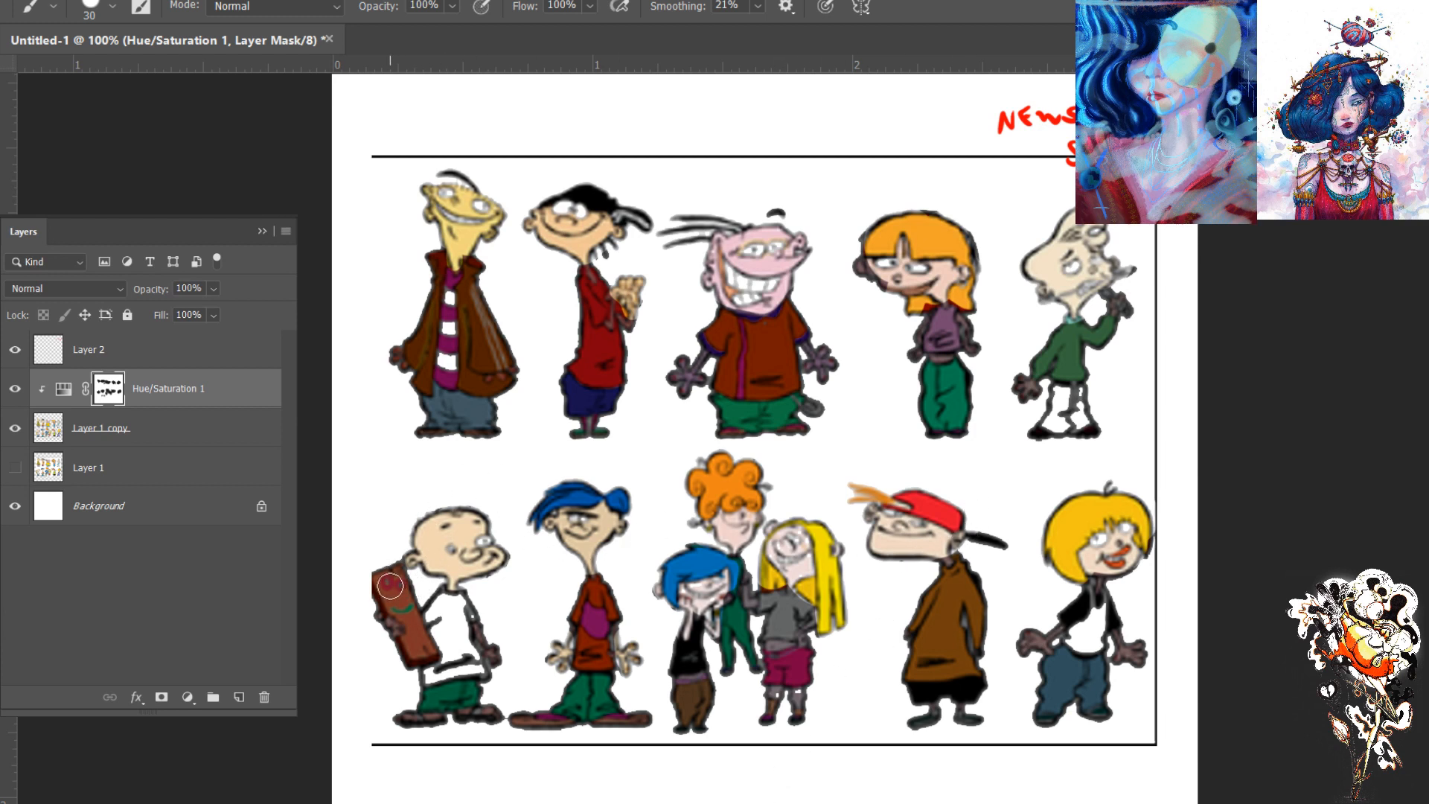
{"action": "left_click_drag", "start_coordinate": [497, 712], "coordinate": [389, 716]}
{"action": "left_click_drag", "start_coordinate": [483, 621], "coordinate": [497, 657]}
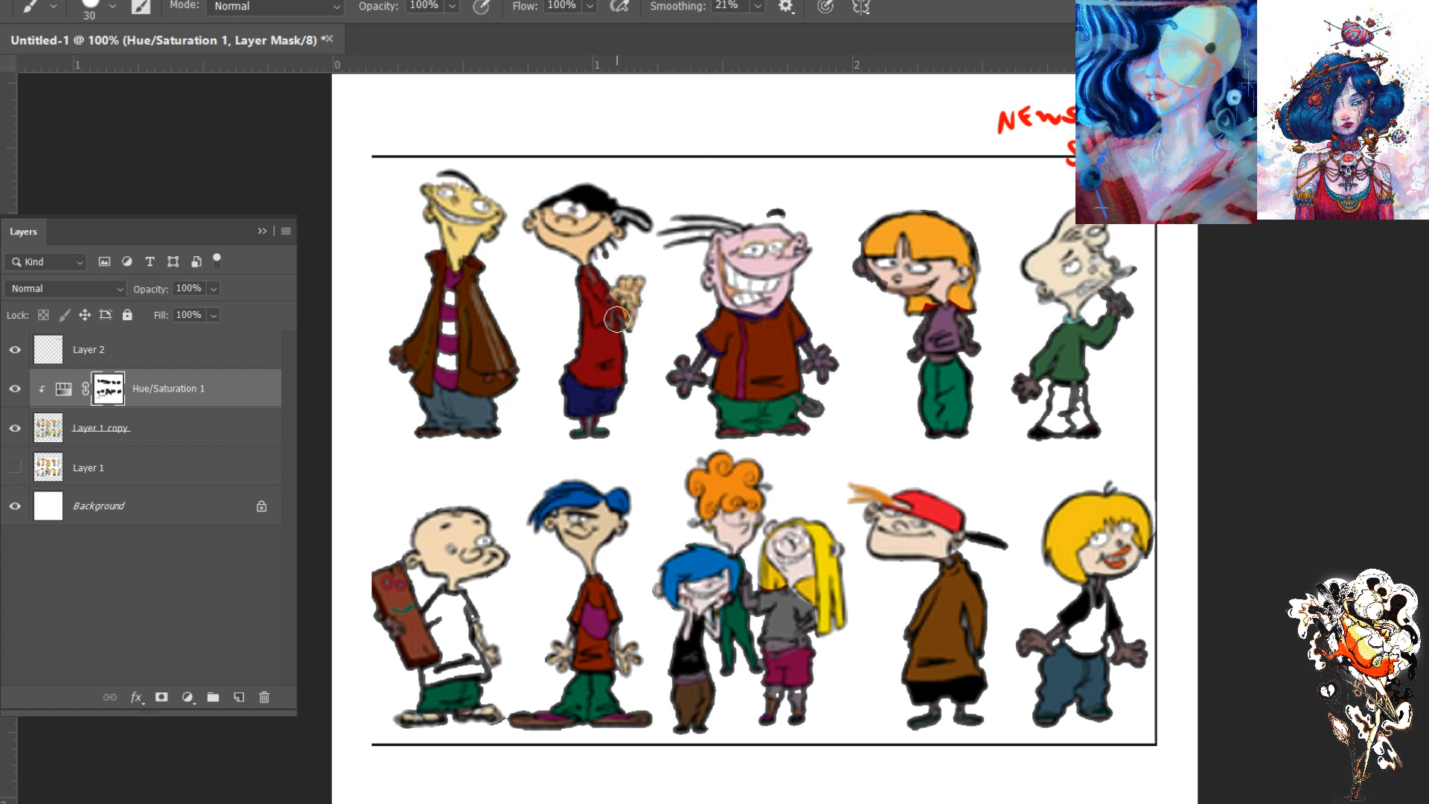
- Clean up the mask on the top-row orange-haired girl's face and clear the adjustment from the pink character's hands
{"action": "key", "text": "bracketleft"}
{"action": "key", "text": "bracketleft"}
{"action": "left_click_drag", "start_coordinate": [887, 356], "coordinate": [766, 362]}
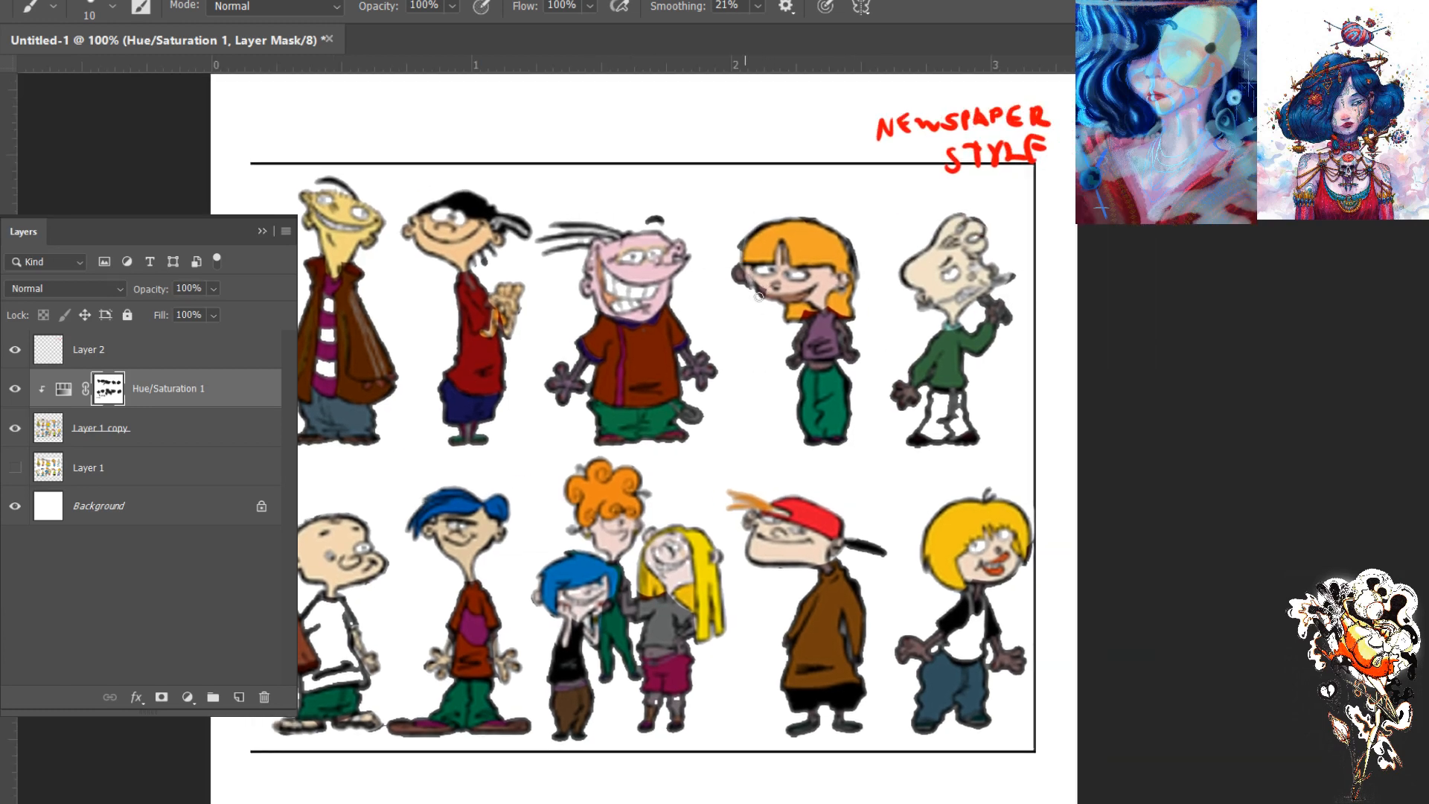
{"action": "key", "text": "bracketright"}
{"action": "key", "text": "bracketright"}
{"action": "key", "text": "bracketright"}
{"action": "key", "text": "bracketright"}
{"action": "key", "text": "bracketright"}
{"action": "left_click_drag", "start_coordinate": [714, 381], "coordinate": [687, 368]}
{"action": "mouse_move", "coordinate": [569, 373]}
{"action": "left_mouse_down"}
{"action": "mouse_move", "coordinate": [552, 409]}
{"action": "mouse_move", "coordinate": [579, 383]}
{"action": "left_mouse_up"}
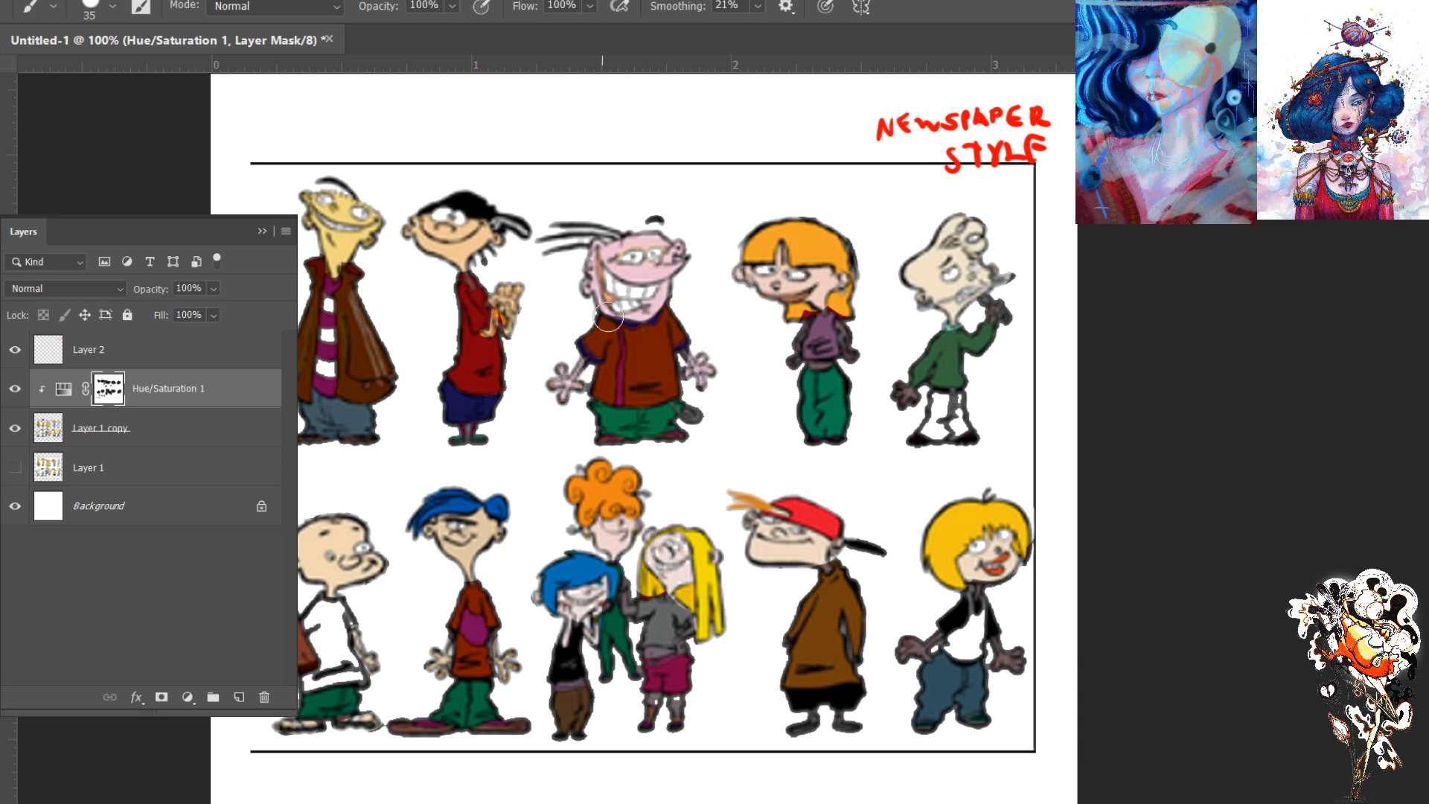
- Mask the adjustment off the remaining bare arms and hands in both rows and the blue-haired girl's bare waist
{"action": "mouse_move", "coordinate": [957, 320]}
{"action": "left_mouse_down"}
{"action": "mouse_move", "coordinate": [992, 302]}
{"action": "mouse_move", "coordinate": [1012, 325]}
{"action": "left_mouse_up"}
{"action": "mouse_move", "coordinate": [891, 383]}
{"action": "left_mouse_down"}
{"action": "mouse_move", "coordinate": [912, 402]}
{"action": "mouse_move", "coordinate": [896, 391]}
{"action": "left_mouse_up"}
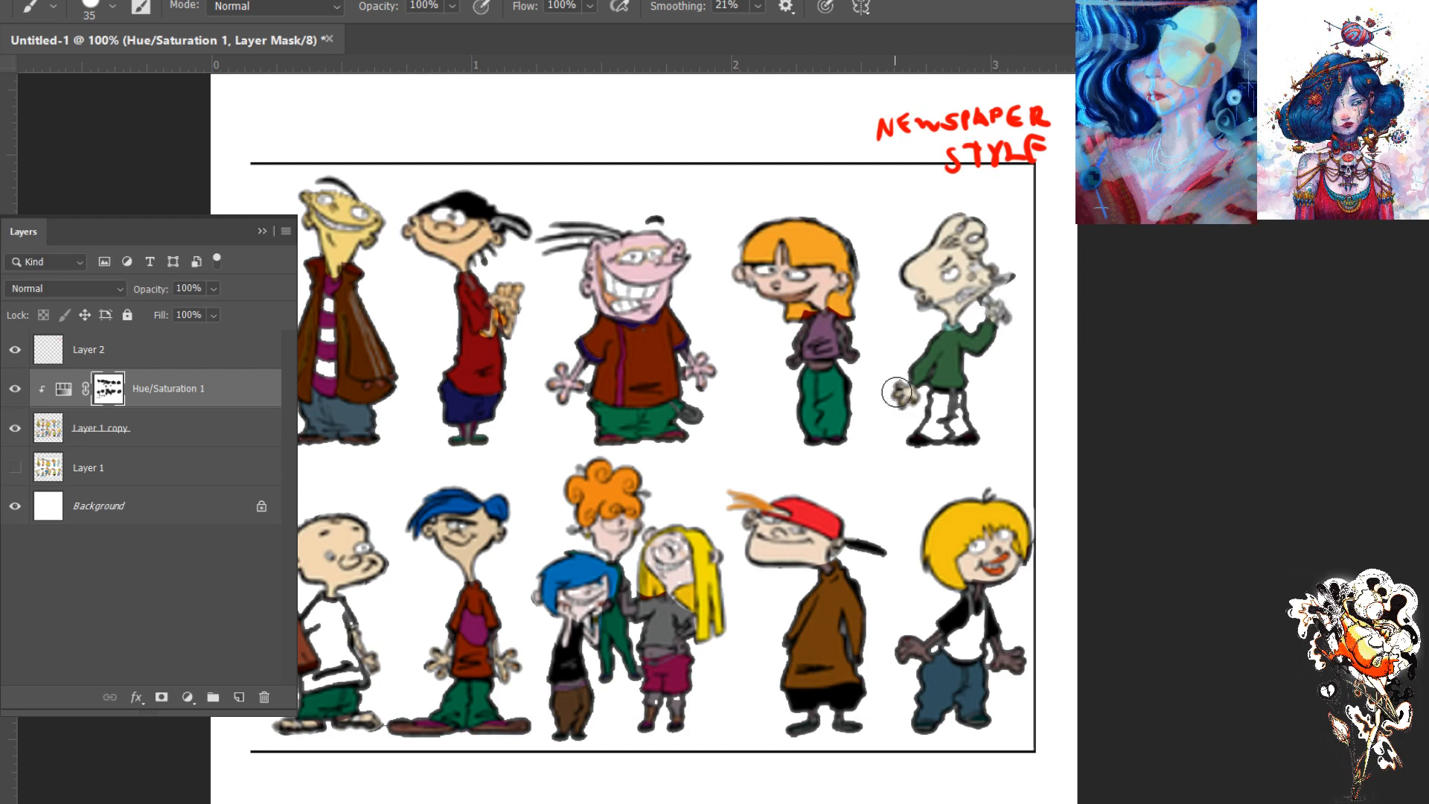
{"action": "mouse_move", "coordinate": [856, 346]}
{"action": "left_mouse_down"}
{"action": "mouse_move", "coordinate": [850, 383]}
{"action": "mouse_move", "coordinate": [808, 352]}
{"action": "mouse_move", "coordinate": [823, 341]}
{"action": "mouse_move", "coordinate": [834, 359]}
{"action": "mouse_move", "coordinate": [827, 328]}
{"action": "mouse_move", "coordinate": [783, 349]}
{"action": "mouse_move", "coordinate": [797, 331]}
{"action": "mouse_move", "coordinate": [781, 364]}
{"action": "mouse_move", "coordinate": [798, 326]}
{"action": "mouse_move", "coordinate": [778, 374]}
{"action": "mouse_move", "coordinate": [806, 304]}
{"action": "left_mouse_up"}
{"action": "mouse_move", "coordinate": [1004, 634]}
{"action": "left_mouse_down"}
{"action": "mouse_move", "coordinate": [1014, 657]}
{"action": "mouse_move", "coordinate": [1001, 665]}
{"action": "left_mouse_up"}
{"action": "left_click_drag", "start_coordinate": [921, 638], "coordinate": [899, 658]}
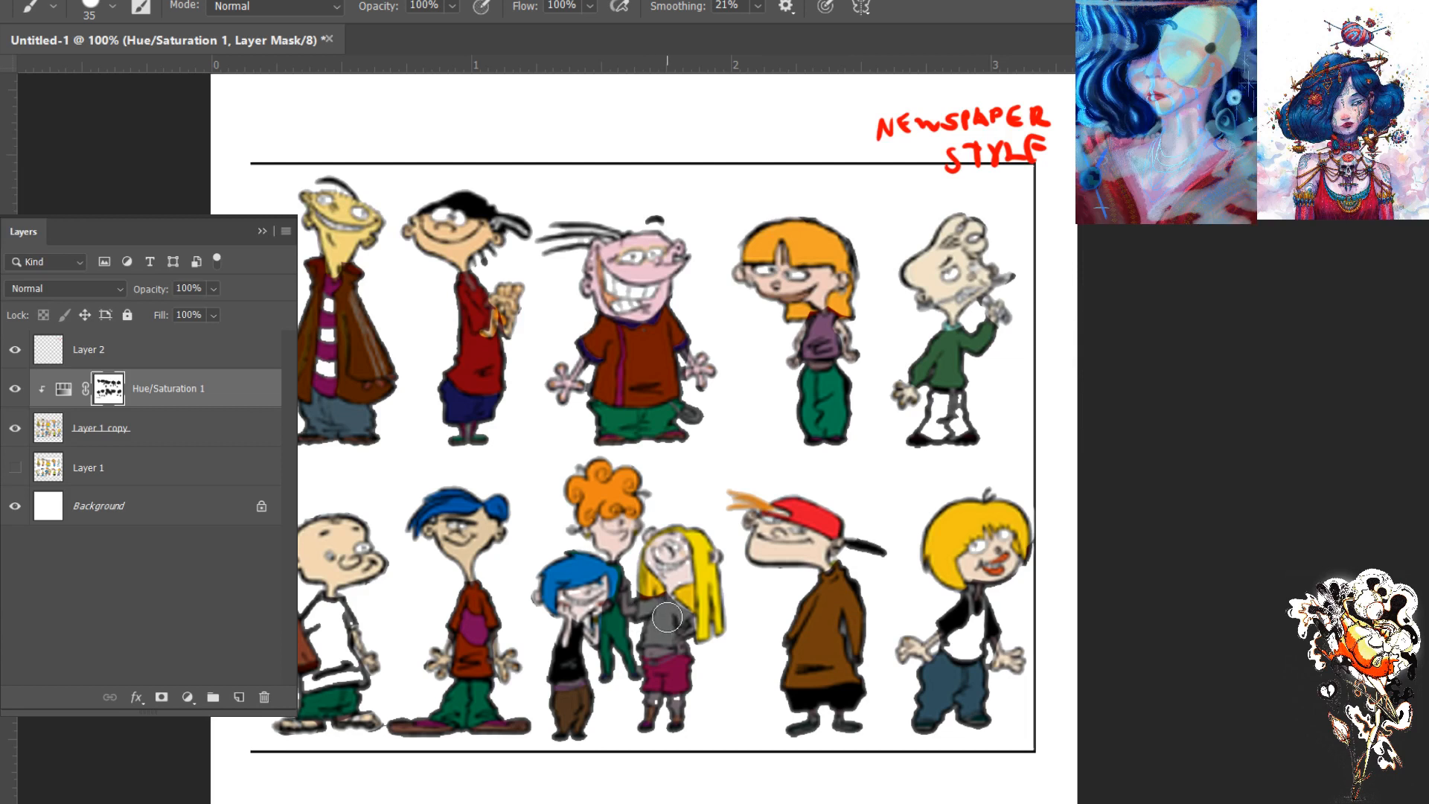
{"action": "mouse_move", "coordinate": [671, 607]}
{"action": "left_mouse_down"}
{"action": "mouse_move", "coordinate": [574, 609]}
{"action": "mouse_move", "coordinate": [571, 637]}
{"action": "mouse_move", "coordinate": [585, 632]}
{"action": "mouse_move", "coordinate": [640, 735]}
{"action": "mouse_move", "coordinate": [601, 728]}
{"action": "mouse_move", "coordinate": [581, 684]}
{"action": "mouse_move", "coordinate": [541, 685]}
{"action": "mouse_move", "coordinate": [590, 677]}
{"action": "mouse_move", "coordinate": [536, 692]}
{"action": "left_mouse_up"}
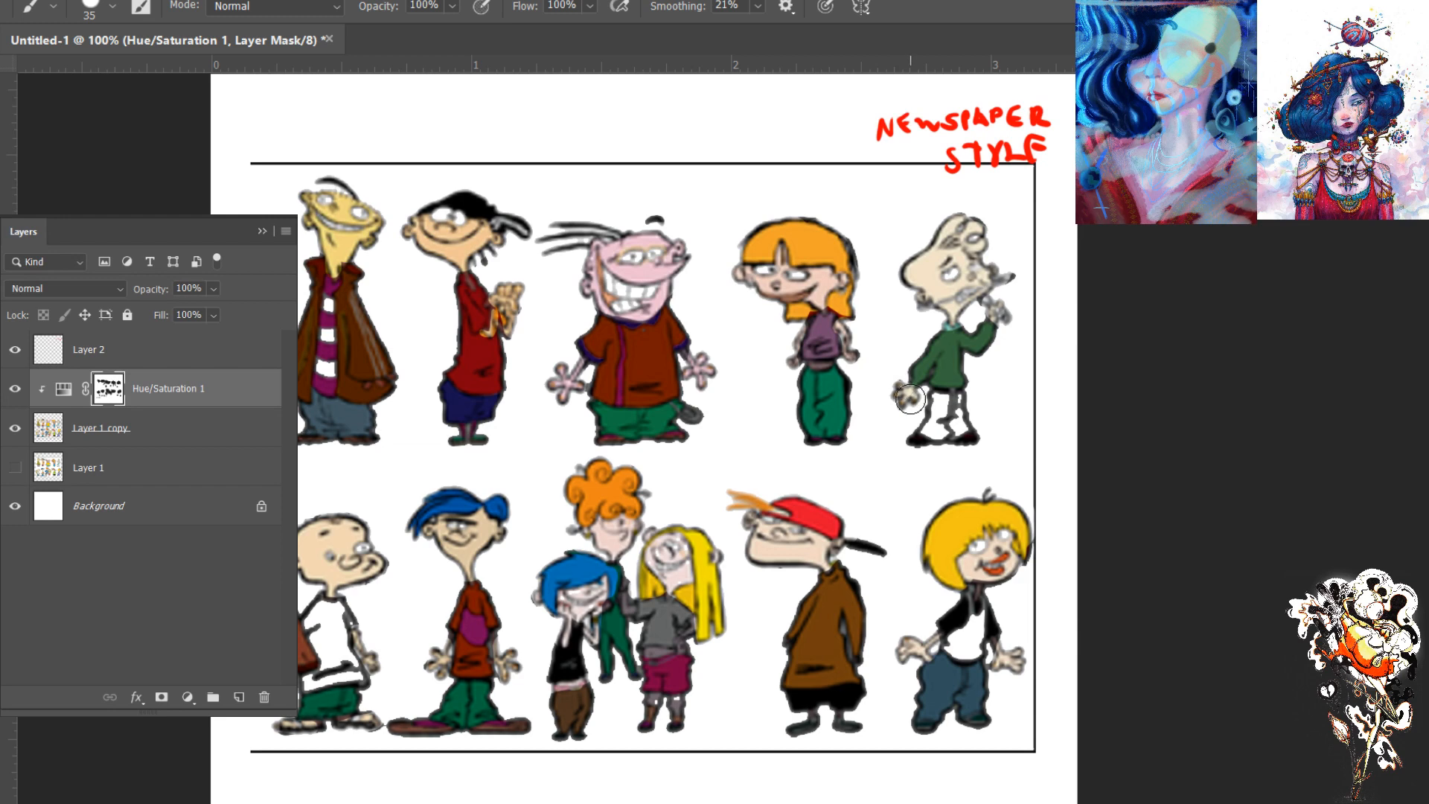
{"action": "key", "text": "ctrl+0"}
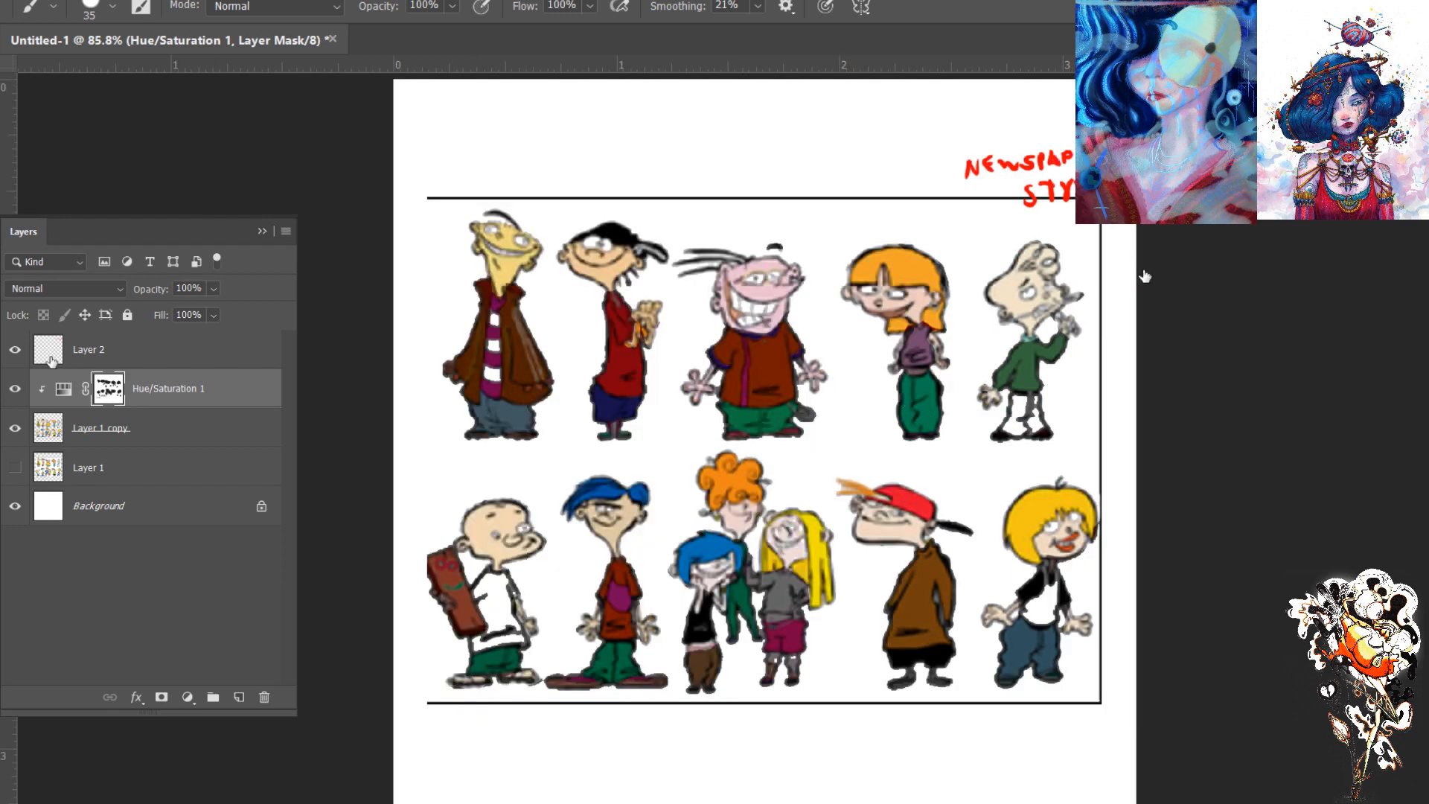
- Hide Layer 2 and set the Hue/Saturation adjustment to hue 0, saturation -57 and lightness 0
{"action": "left_click", "coordinate": [15, 349]}
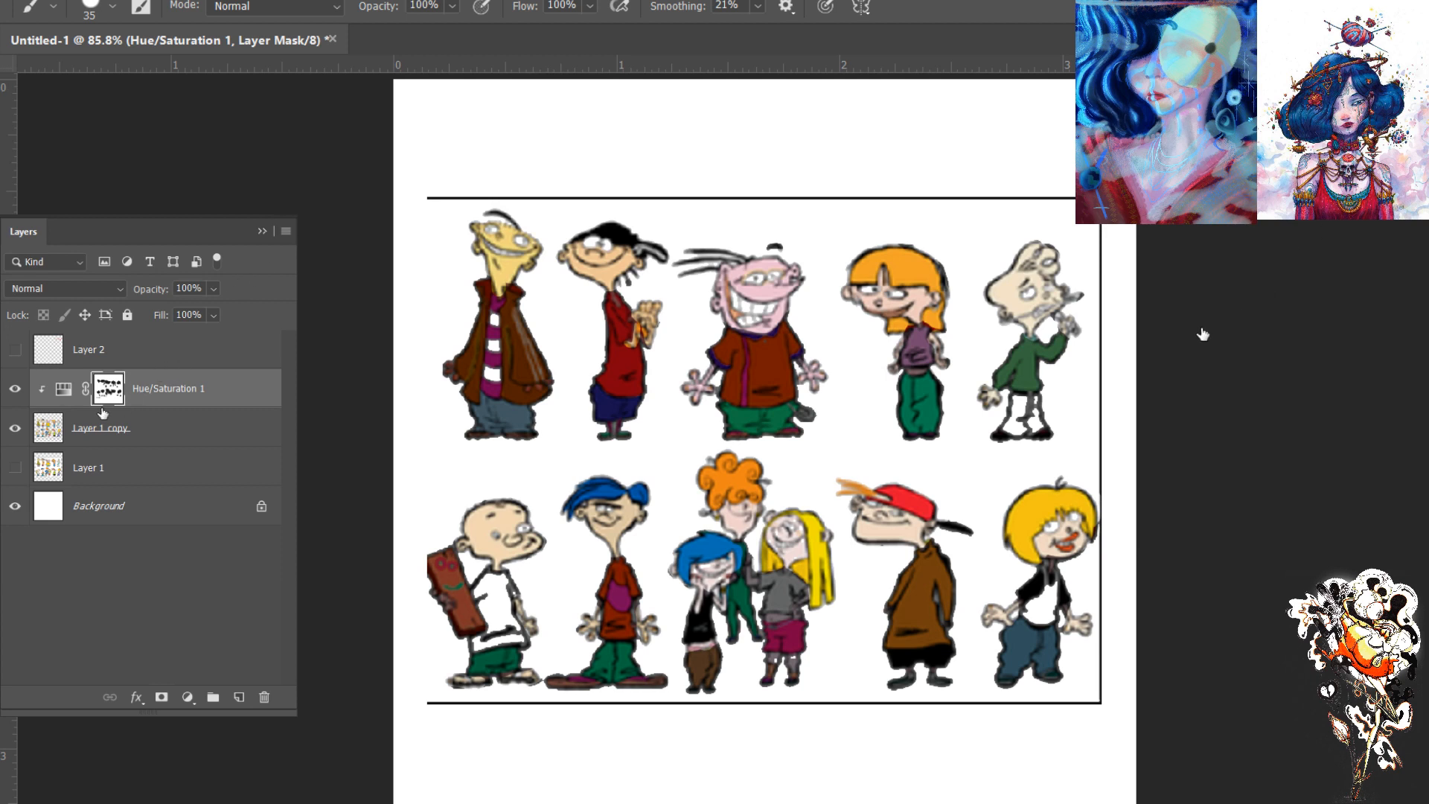
{"action": "left_click", "coordinate": [67, 396]}
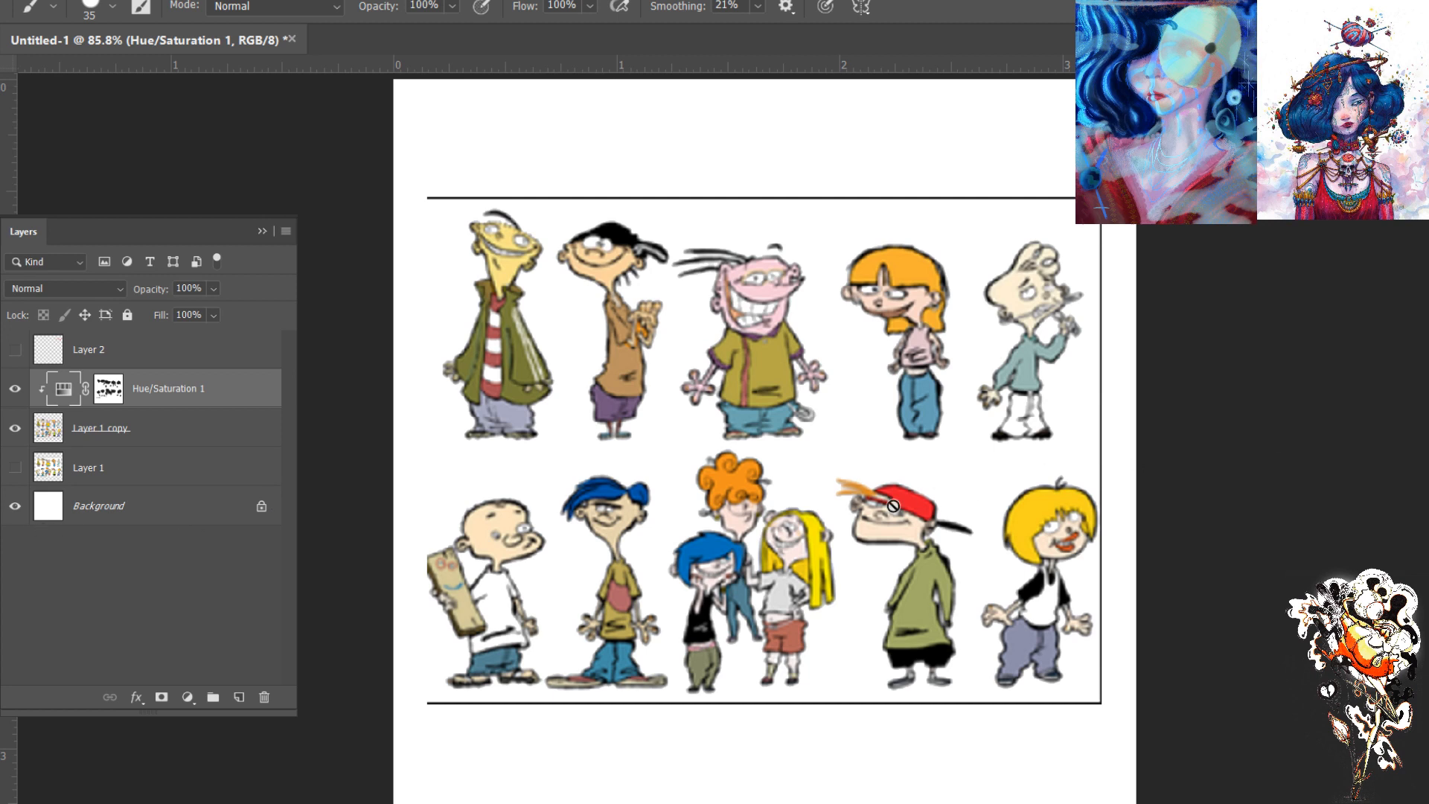
{"action": "left_click", "coordinate": [259, 229]}
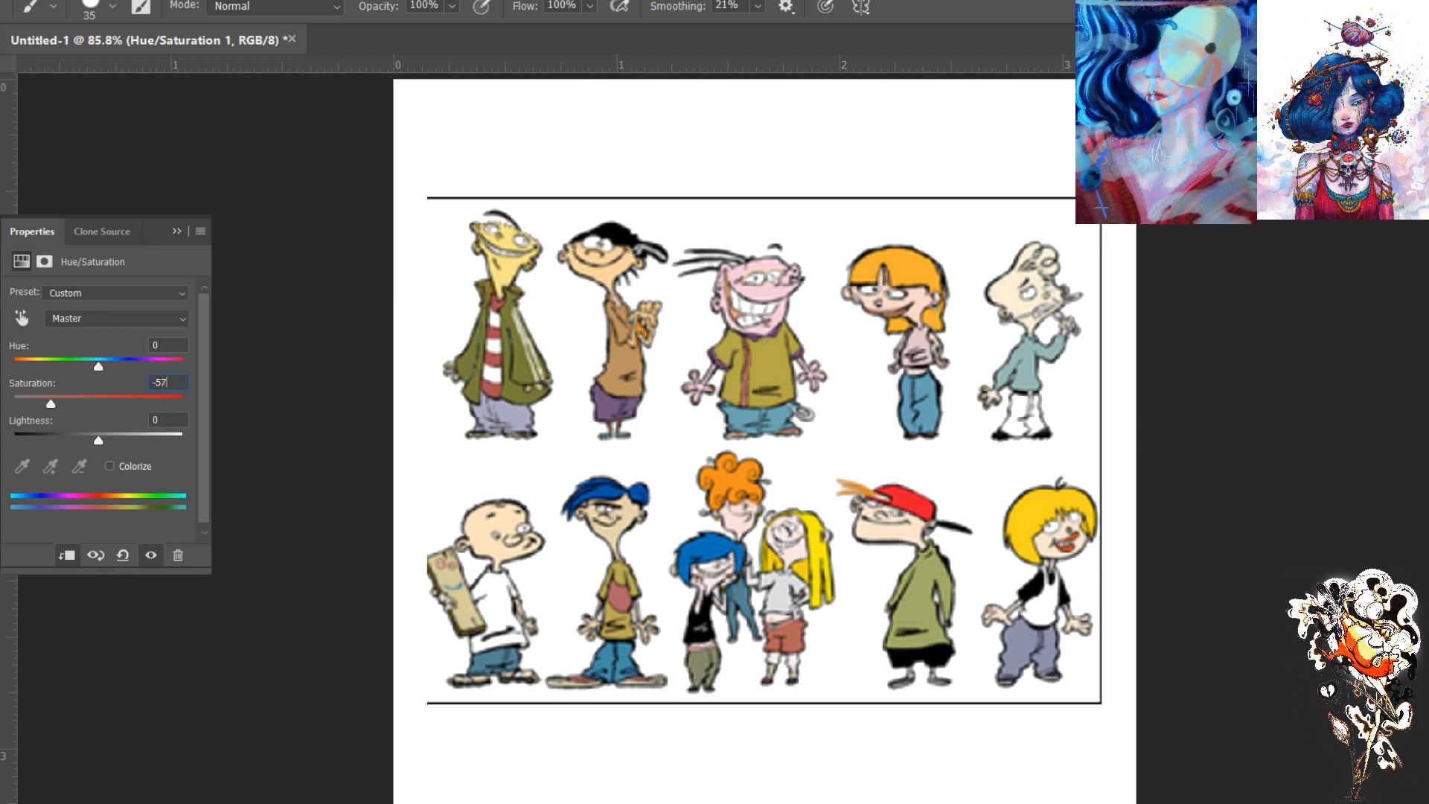
{"action": "key", "text": "Return"}
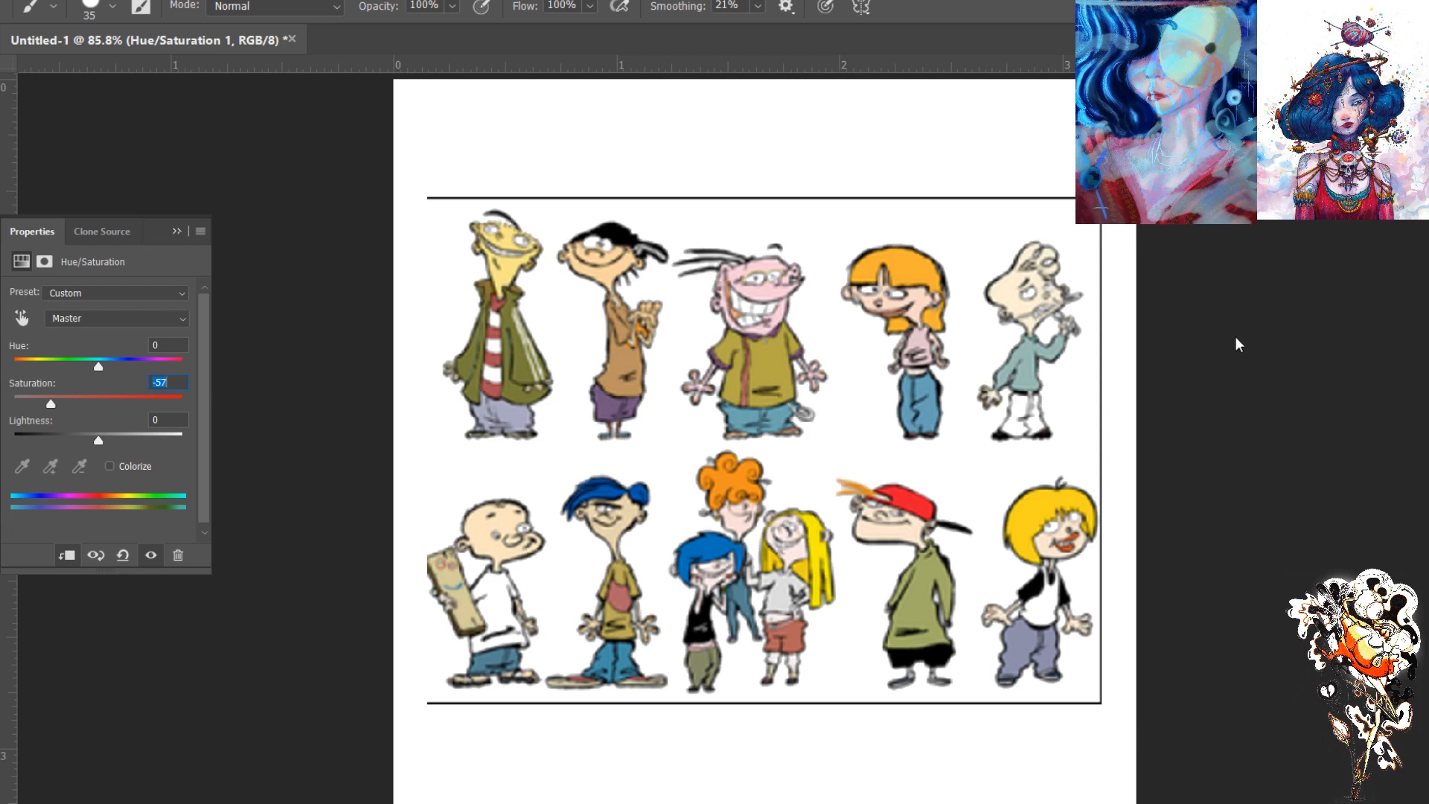
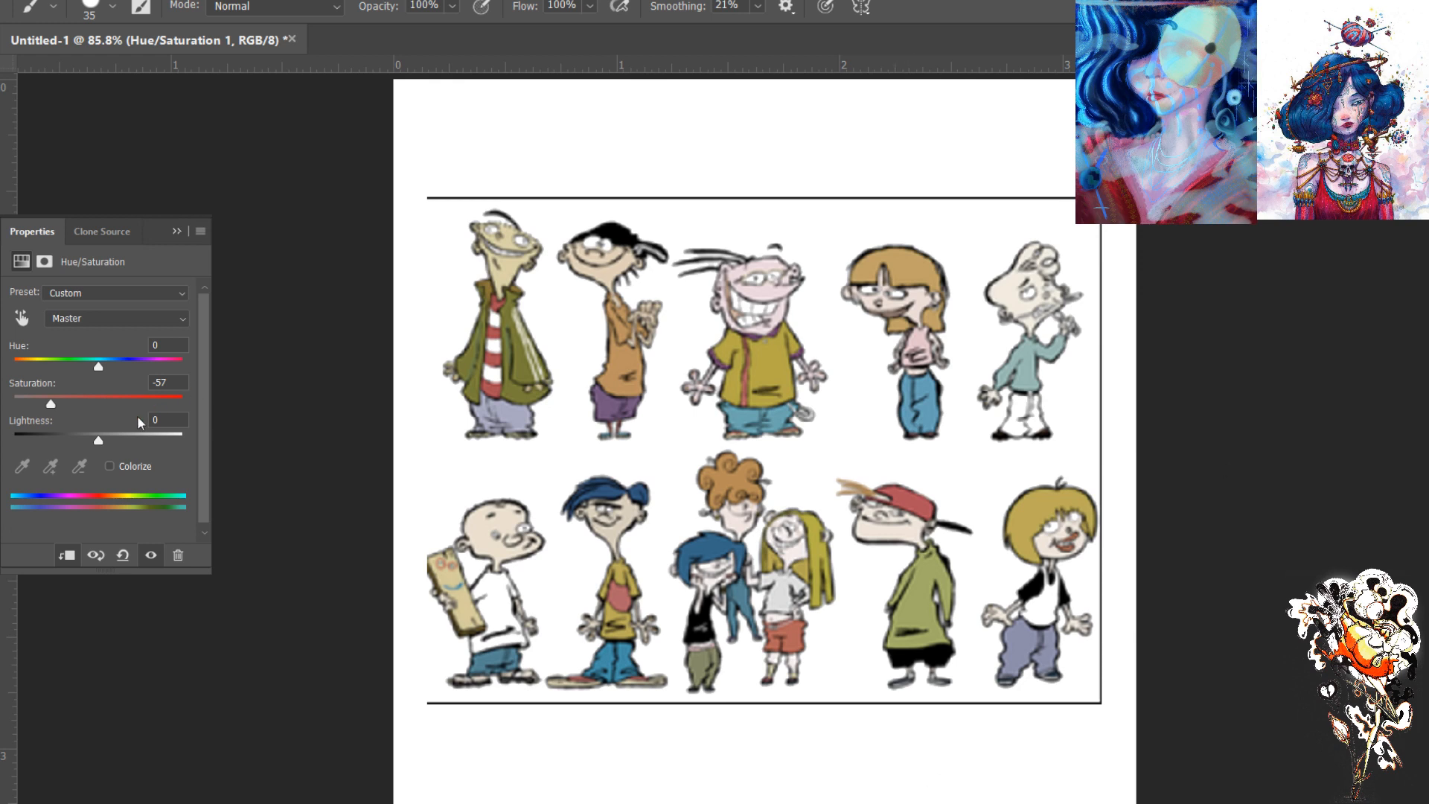
- Set the Hue/Saturation adjustment's lightness to -56 and restrict the darkening to the clothing with its mask
{"action": "left_click_drag", "start_coordinate": [100, 441], "coordinate": [53, 441]}
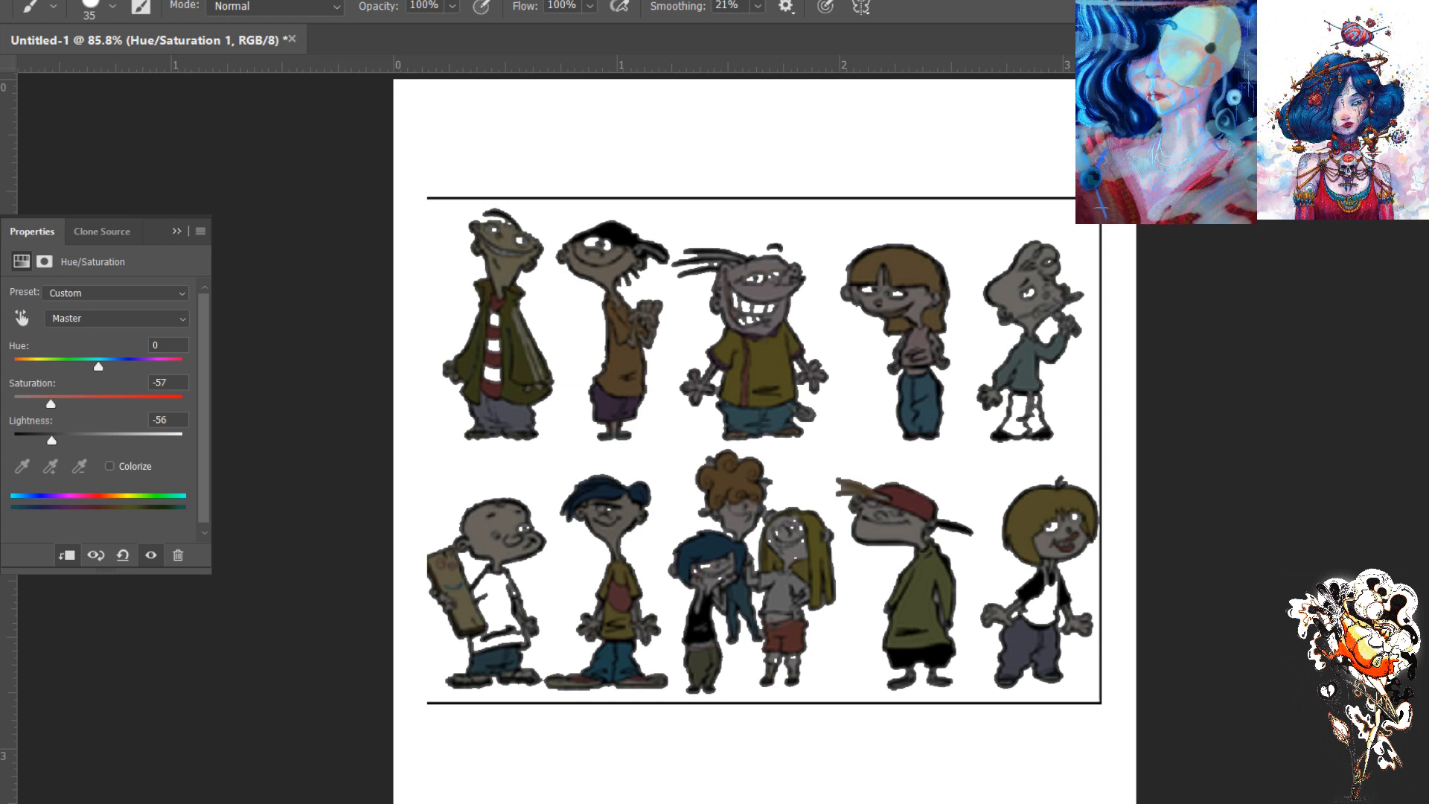
{"action": "left_click", "coordinate": [1232, 318]}
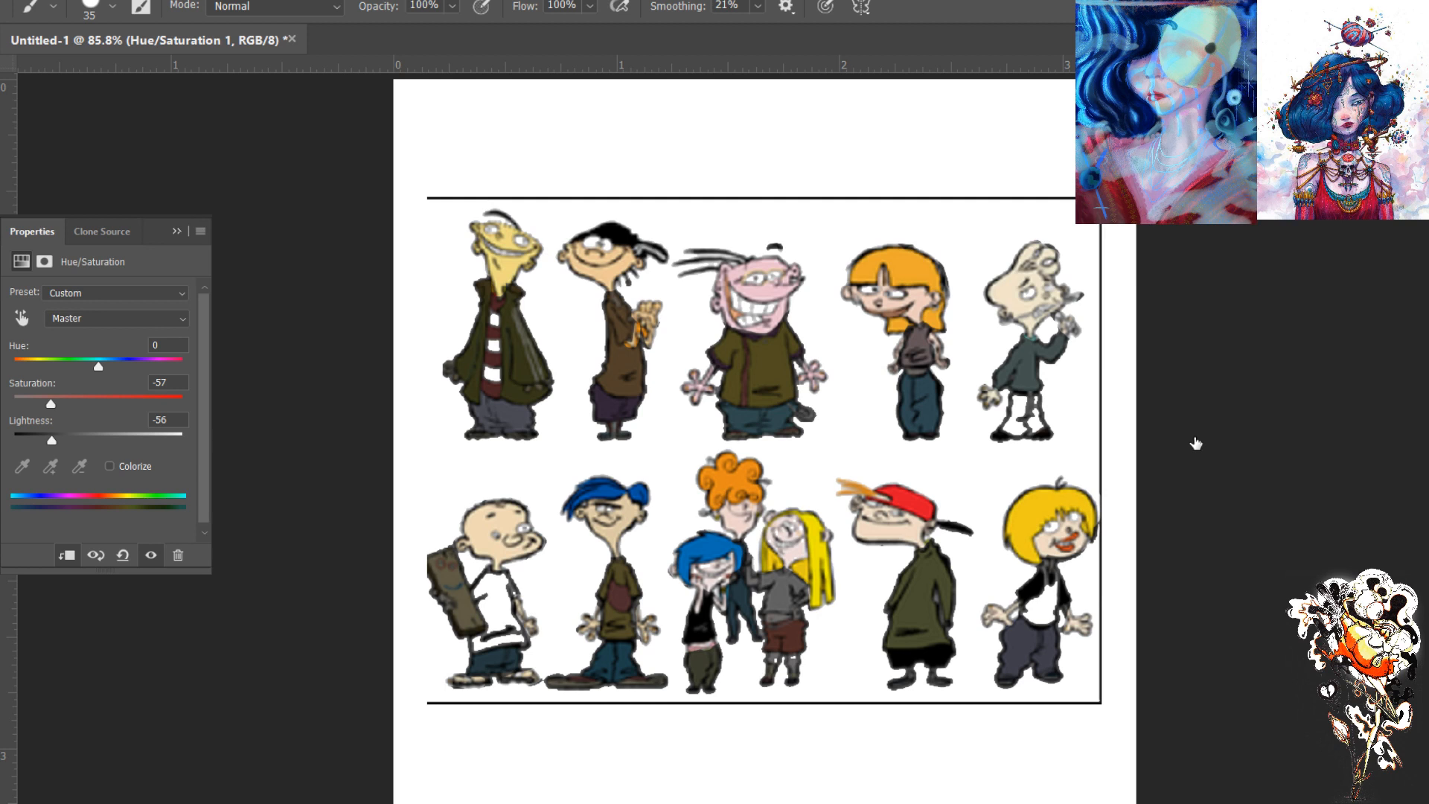
- On a new layer, paint grey over the white clothing: the striped shirt, the bald and blond boys' shirts, and the pale boy's trousers
{"action": "left_click", "coordinate": [1196, 443]}
{"action": "key", "text": "ctrl+alt+shift+n"}
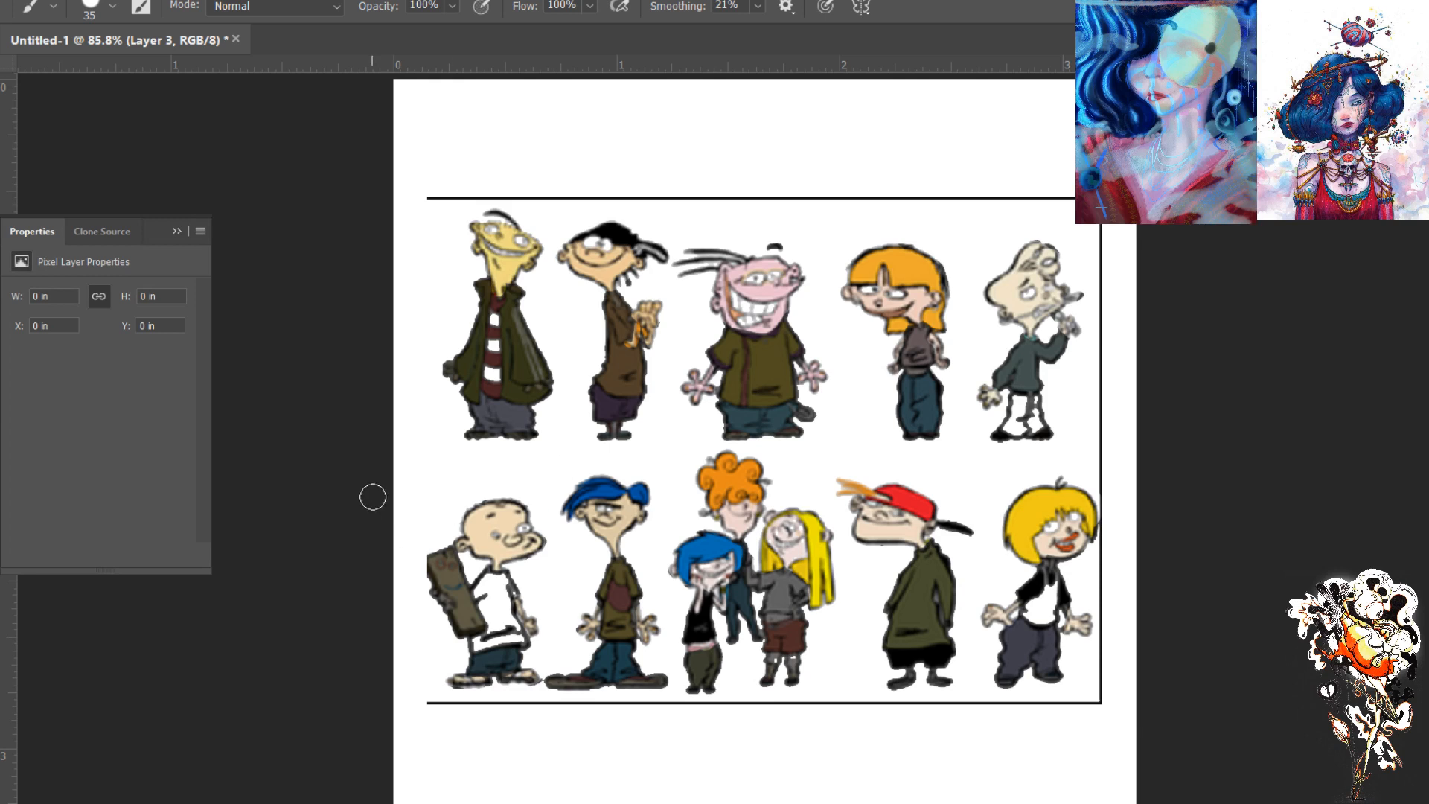
{"action": "mouse_move", "coordinate": [497, 325]}
{"action": "left_mouse_down"}
{"action": "mouse_move", "coordinate": [491, 302]}
{"action": "mouse_move", "coordinate": [493, 327]}
{"action": "left_mouse_up"}
{"action": "mouse_move", "coordinate": [495, 602]}
{"action": "left_mouse_down"}
{"action": "mouse_move", "coordinate": [518, 657]}
{"action": "mouse_move", "coordinate": [489, 601]}
{"action": "mouse_move", "coordinate": [482, 619]}
{"action": "mouse_move", "coordinate": [493, 583]}
{"action": "mouse_move", "coordinate": [487, 652]}
{"action": "mouse_move", "coordinate": [479, 629]}
{"action": "mouse_move", "coordinate": [466, 659]}
{"action": "left_mouse_up"}
{"action": "mouse_move", "coordinate": [993, 613]}
{"action": "left_mouse_down"}
{"action": "mouse_move", "coordinate": [1054, 586]}
{"action": "mouse_move", "coordinate": [1043, 626]}
{"action": "mouse_move", "coordinate": [1041, 576]}
{"action": "mouse_move", "coordinate": [1037, 630]}
{"action": "mouse_move", "coordinate": [1031, 599]}
{"action": "left_mouse_up"}
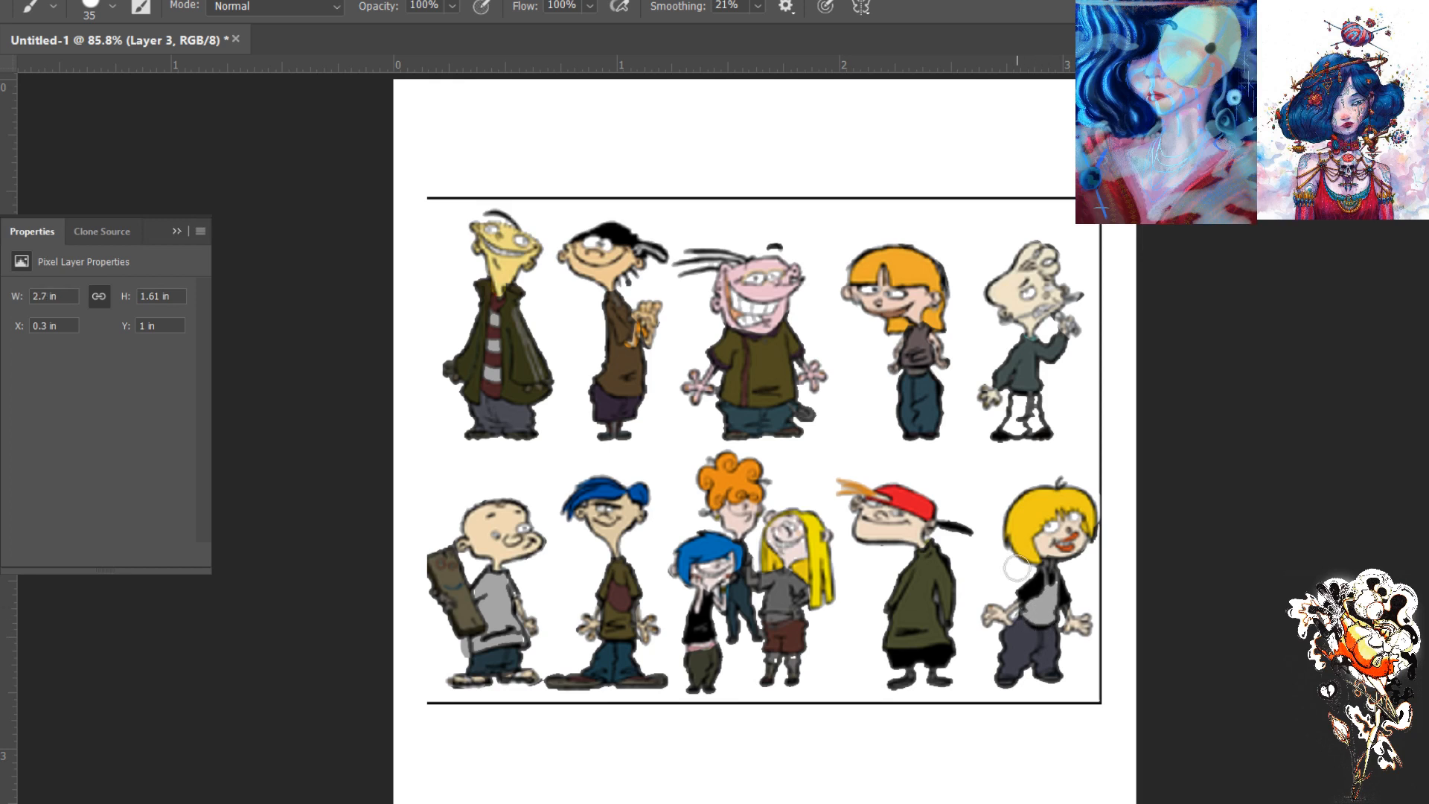
{"action": "mouse_move", "coordinate": [1022, 408]}
{"action": "left_mouse_down"}
{"action": "mouse_move", "coordinate": [1009, 428]}
{"action": "mouse_move", "coordinate": [1026, 395]}
{"action": "mouse_move", "coordinate": [1042, 423]}
{"action": "left_mouse_up"}
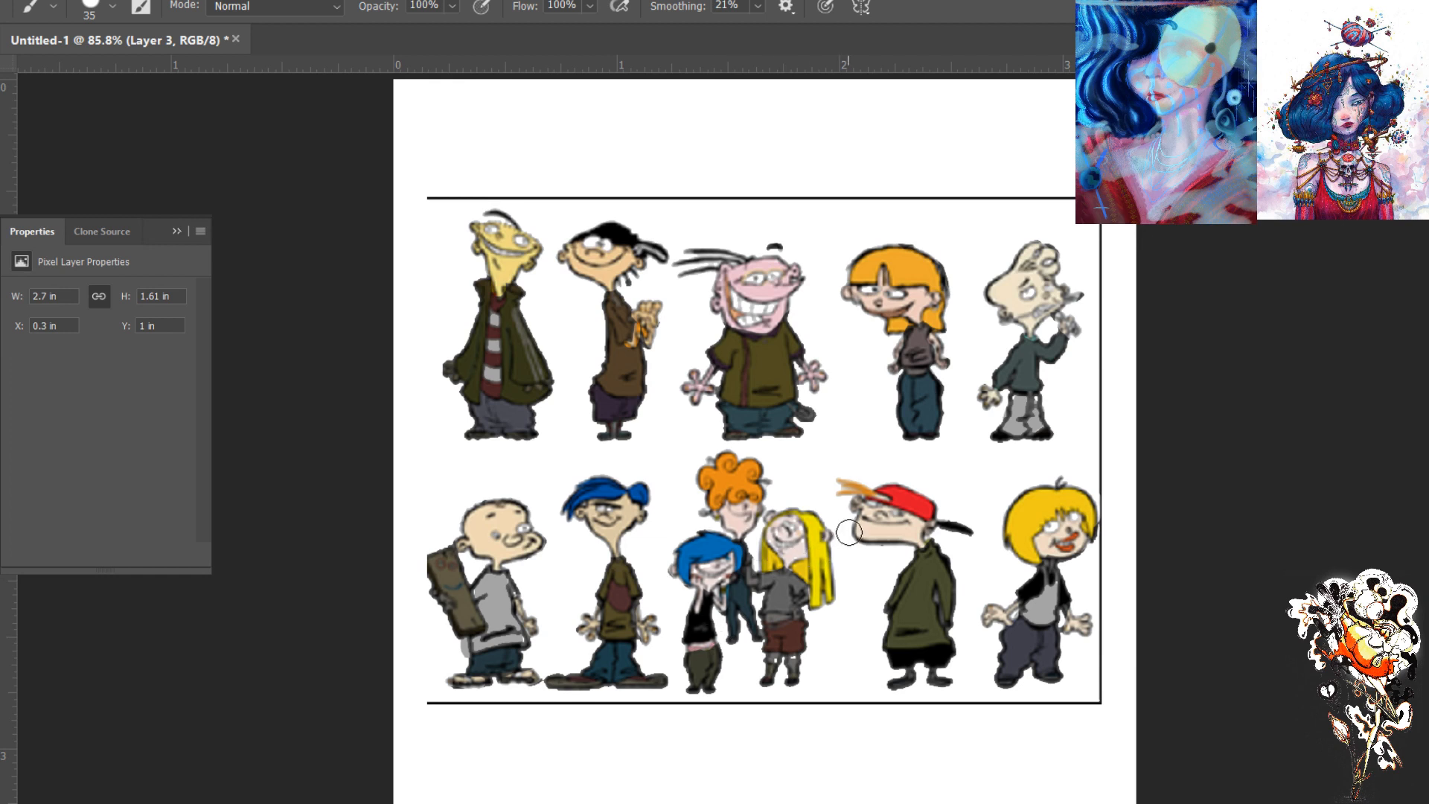
{"action": "left_click_drag", "start_coordinate": [768, 306], "coordinate": [760, 311]}
{"action": "key", "text": "ctrl+z"}
{"action": "mouse_move", "coordinate": [1051, 572]}
{"action": "left_mouse_down"}
{"action": "mouse_move", "coordinate": [1051, 600]}
{"action": "mouse_move", "coordinate": [1046, 574]}
{"action": "left_mouse_up"}
- Erase the red handwritten newspaper note on Layer 2 and hide the Hue/Saturation adjustment
{"action": "left_click", "coordinate": [1207, 302]}
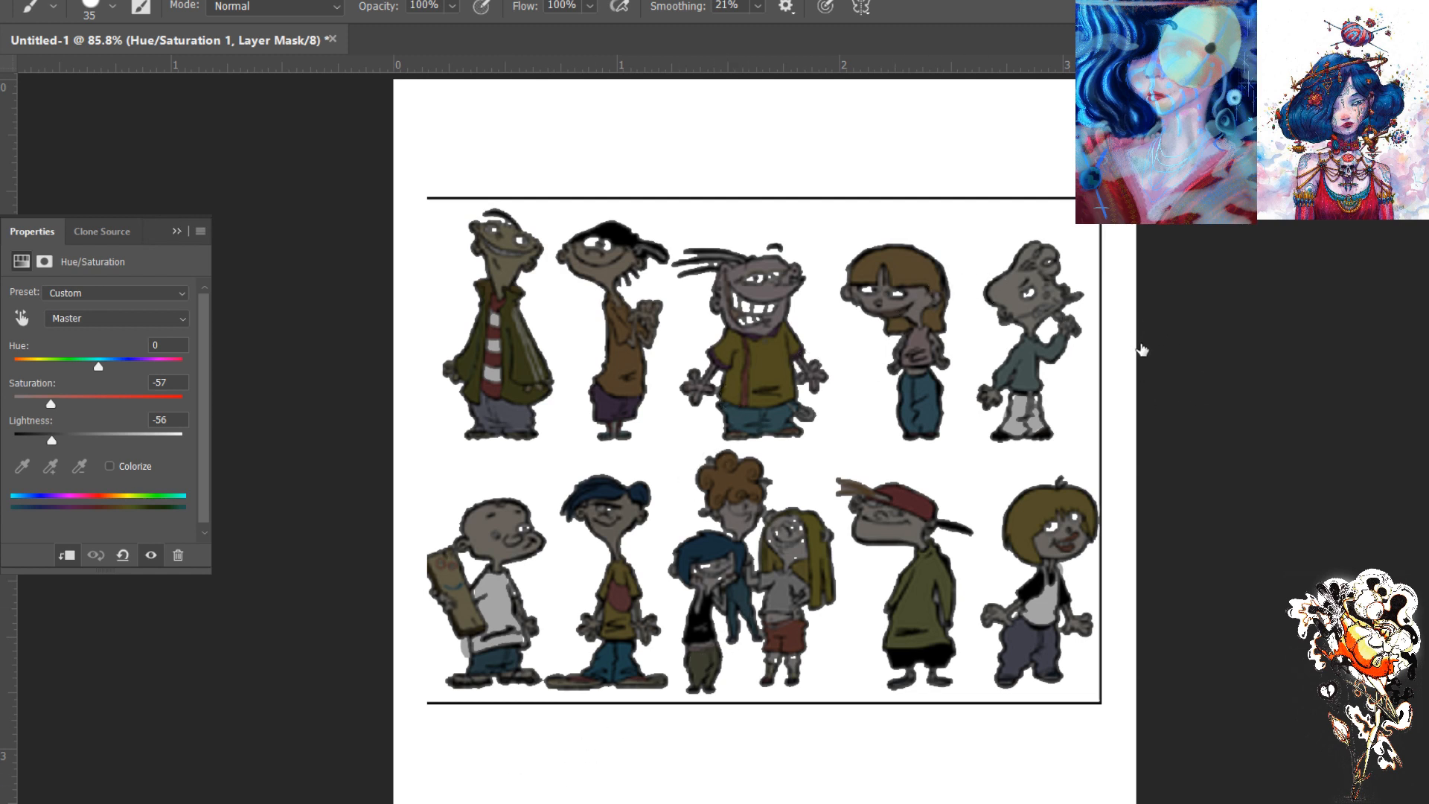
{"action": "left_click", "coordinate": [1238, 362]}
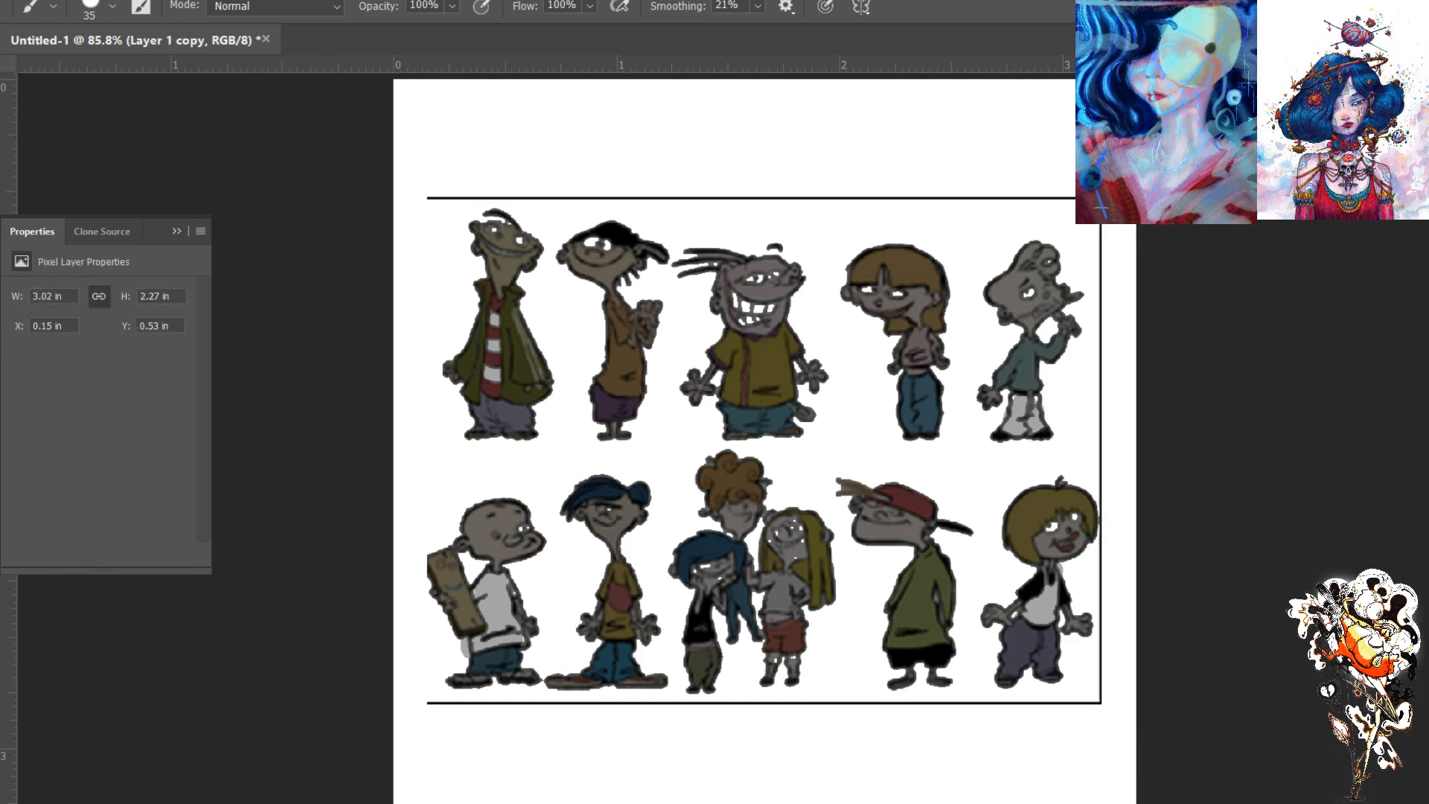
{"action": "left_click", "coordinate": [1215, 528]}
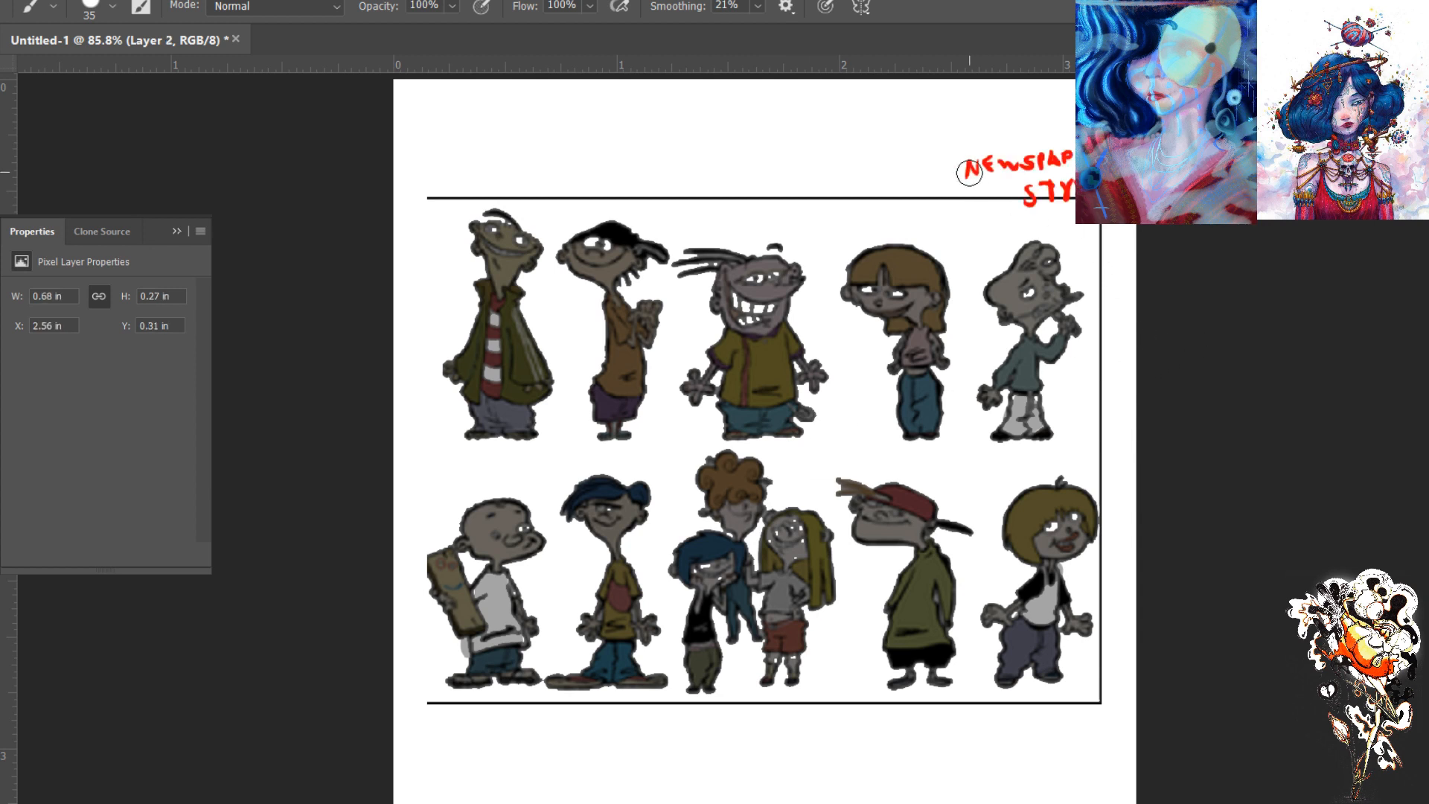
{"action": "key", "text": "e"}
{"action": "mouse_move", "coordinate": [990, 176]}
{"action": "left_mouse_down"}
{"action": "mouse_move", "coordinate": [1065, 222]}
{"action": "mouse_move", "coordinate": [1056, 152]}
{"action": "left_mouse_up"}
{"action": "key", "text": "b"}
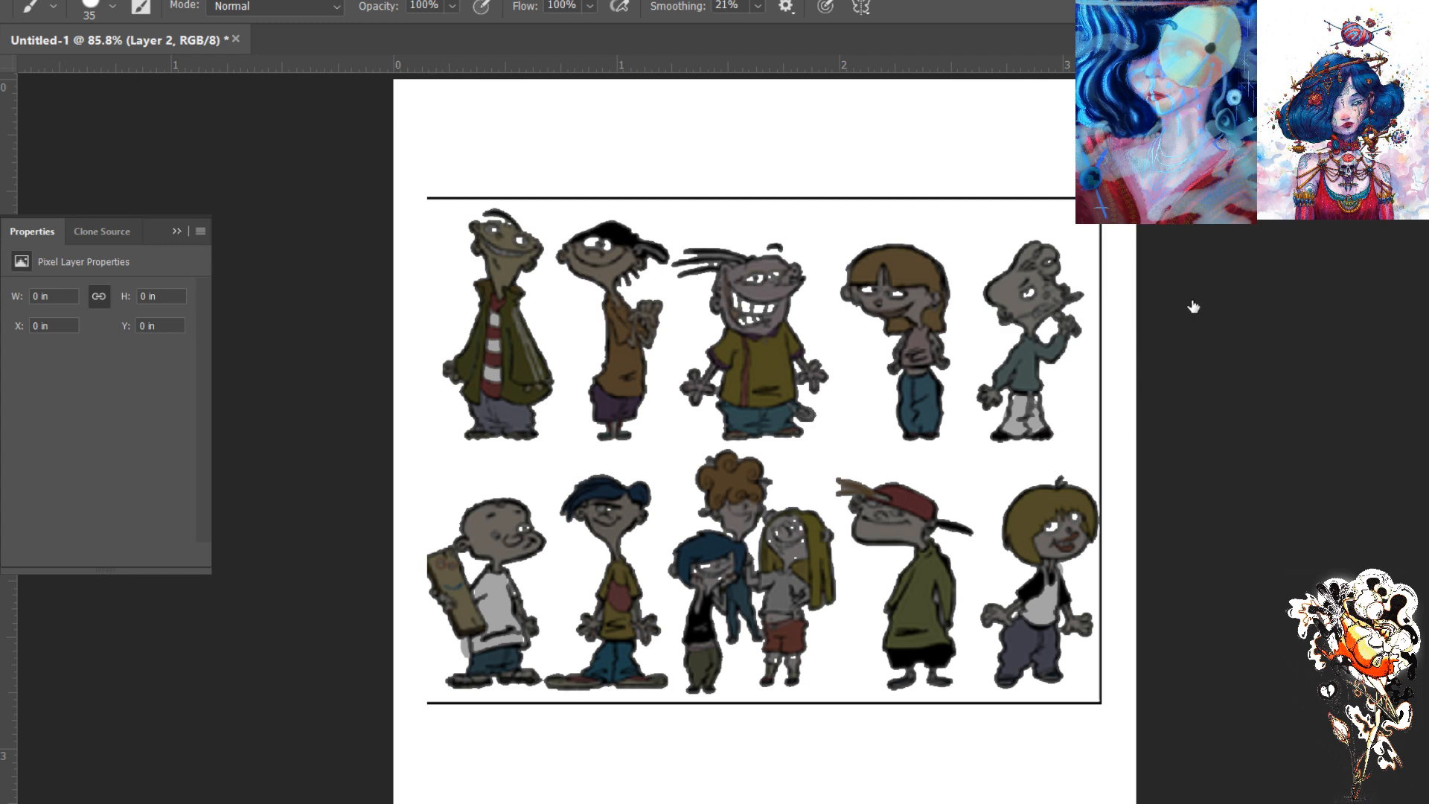
{"action": "left_click", "coordinate": [1106, 311]}
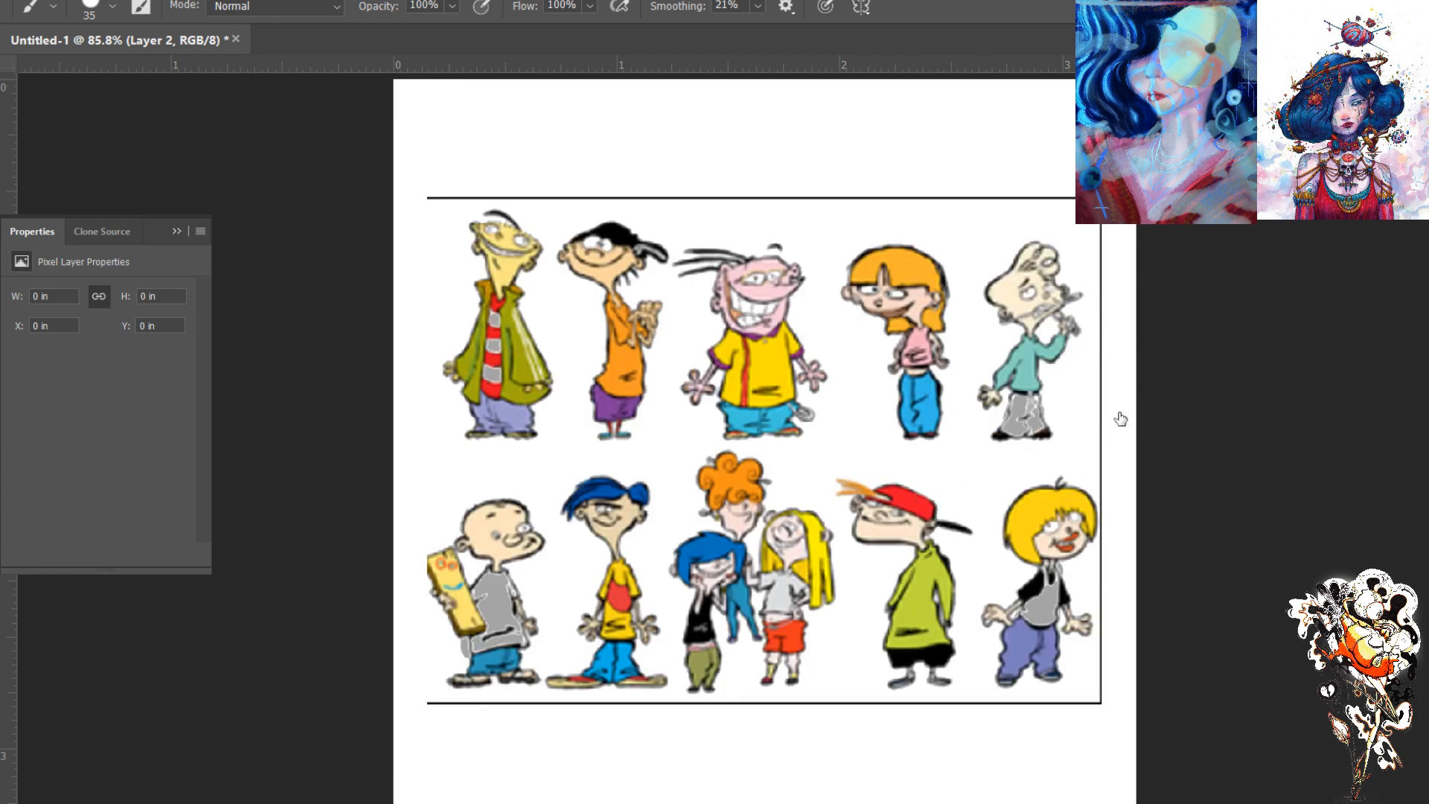
- Try to outline the red-capped boy in the bottom row with the Magnetic Lasso
{"action": "key", "text": "l"}
{"action": "left_click", "coordinate": [971, 493]}
{"action": "mouse_move", "coordinate": [843, 462]}
{"action": "left_mouse_down"}
{"action": "mouse_move", "coordinate": [820, 509]}
{"action": "mouse_move", "coordinate": [861, 571]}
{"action": "mouse_move", "coordinate": [879, 692]}
{"action": "mouse_move", "coordinate": [901, 705]}
{"action": "mouse_move", "coordinate": [965, 683]}
{"action": "mouse_move", "coordinate": [958, 642]}
{"action": "mouse_move", "coordinate": [984, 575]}
{"action": "mouse_move", "coordinate": [982, 497]}
{"action": "left_mouse_up"}
{"action": "left_click", "coordinate": [990, 505]}
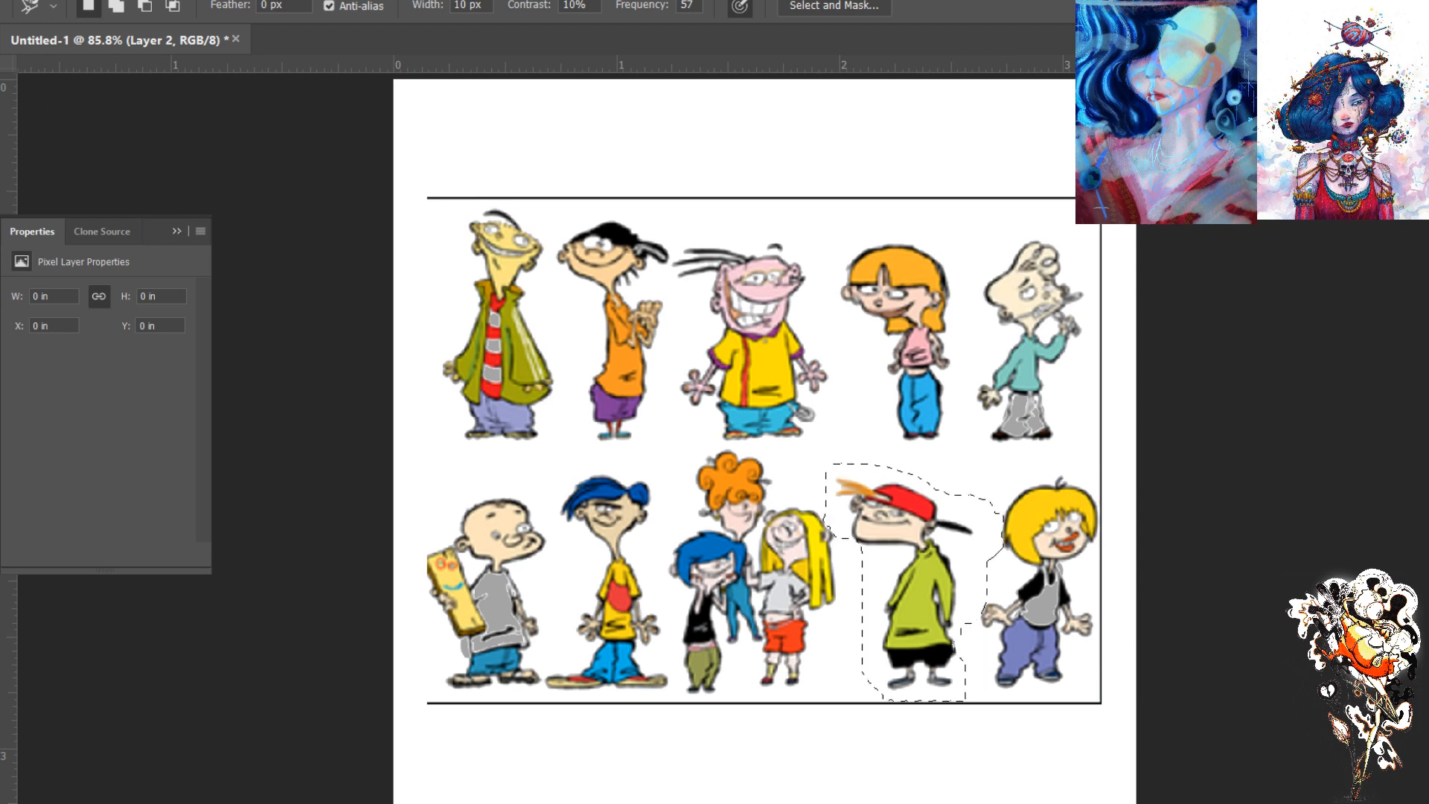
- Lasso the red-capped boy on Layer 1 copy, duplicate him to his own layer, and hide the lineup and grey paint layers
{"action": "left_click", "coordinate": [25, 126]}
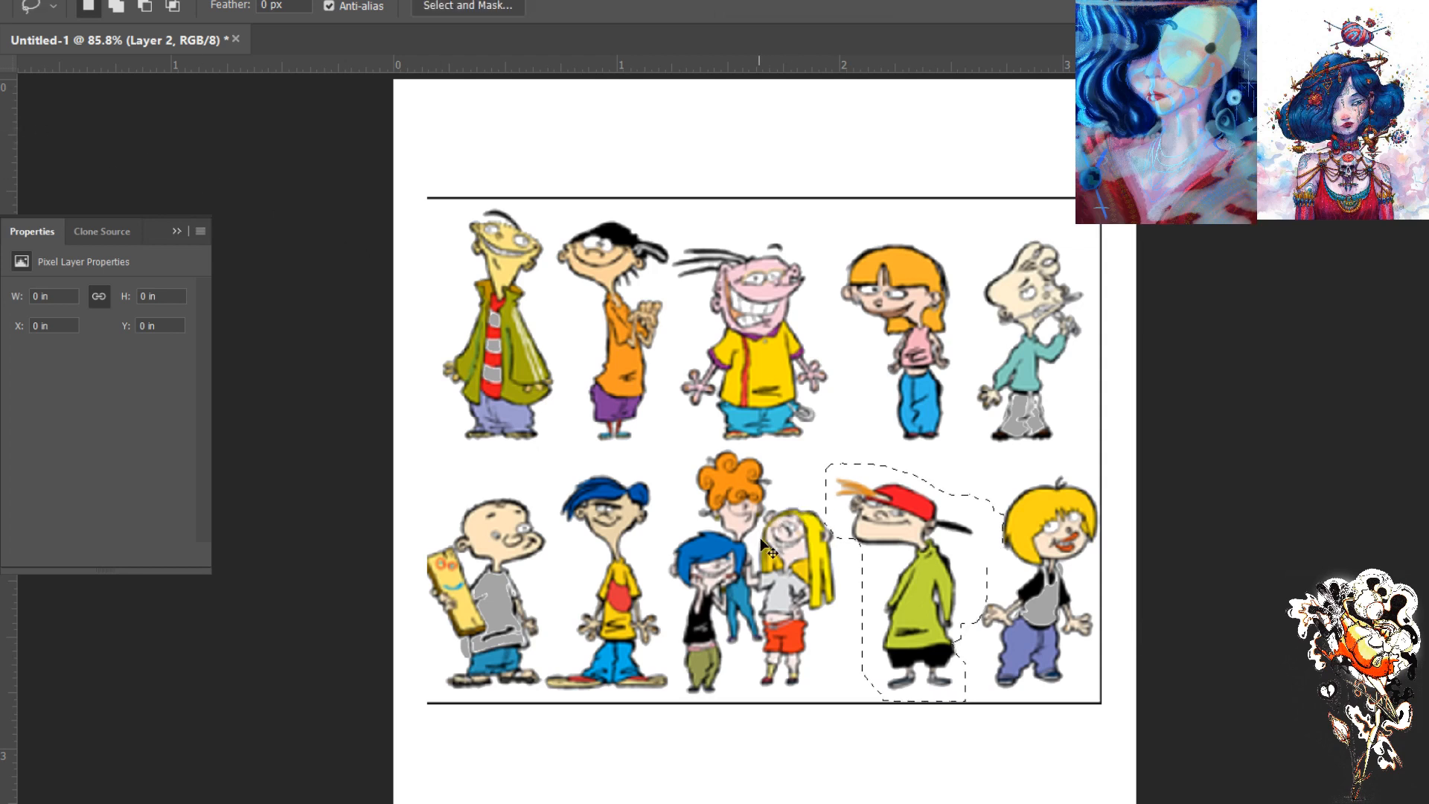
{"action": "mouse_move", "coordinate": [943, 480]}
{"action": "left_mouse_down"}
{"action": "mouse_move", "coordinate": [848, 454]}
{"action": "mouse_move", "coordinate": [822, 480]}
{"action": "mouse_move", "coordinate": [843, 544]}
{"action": "mouse_move", "coordinate": [867, 555]}
{"action": "mouse_move", "coordinate": [862, 664]}
{"action": "mouse_move", "coordinate": [872, 685]}
{"action": "mouse_move", "coordinate": [921, 698]}
{"action": "mouse_move", "coordinate": [964, 674]}
{"action": "mouse_move", "coordinate": [980, 558]}
{"action": "mouse_move", "coordinate": [977, 515]}
{"action": "mouse_move", "coordinate": [921, 473]}
{"action": "left_mouse_up"}
{"action": "left_click", "coordinate": [1213, 402]}
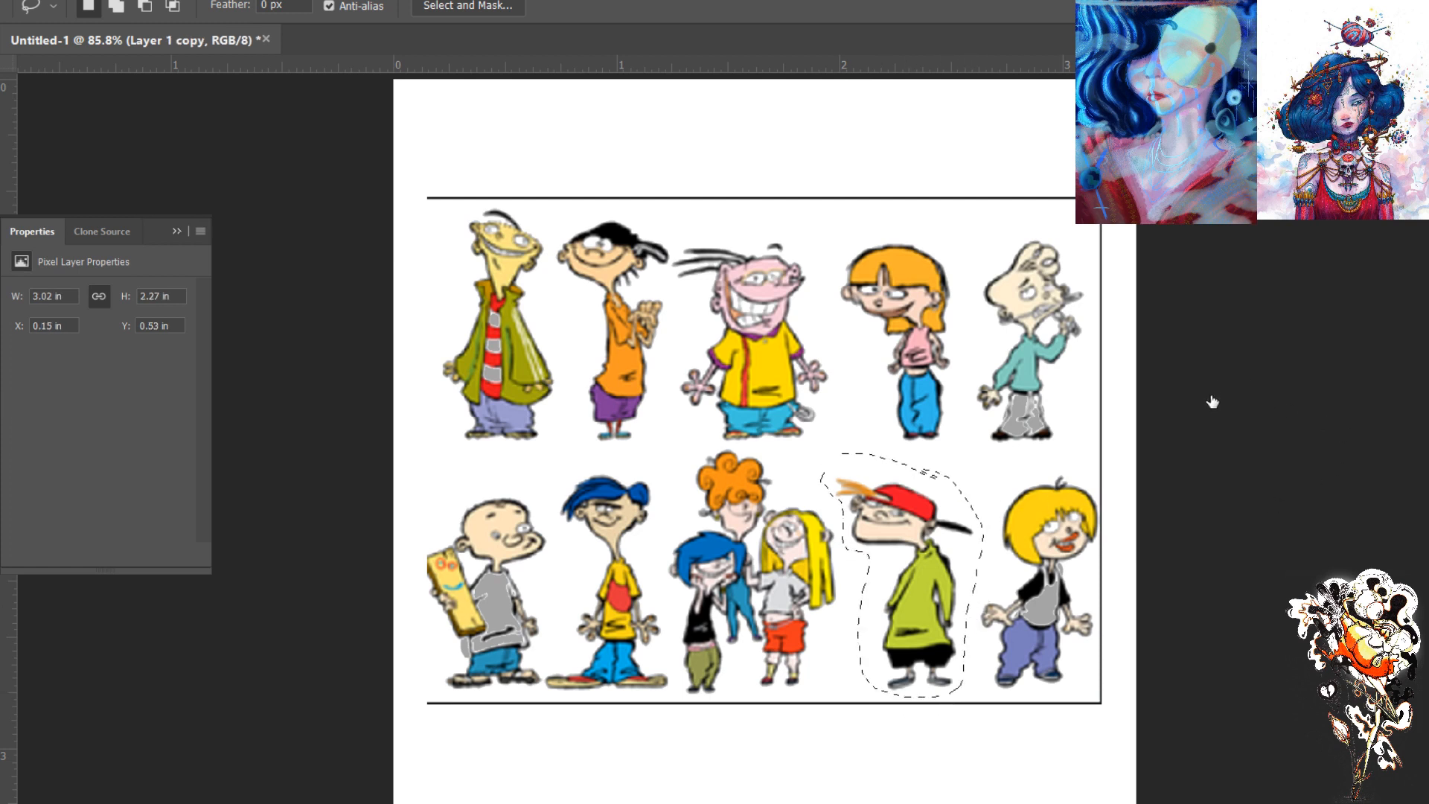
{"action": "key", "text": "ctrl+j"}
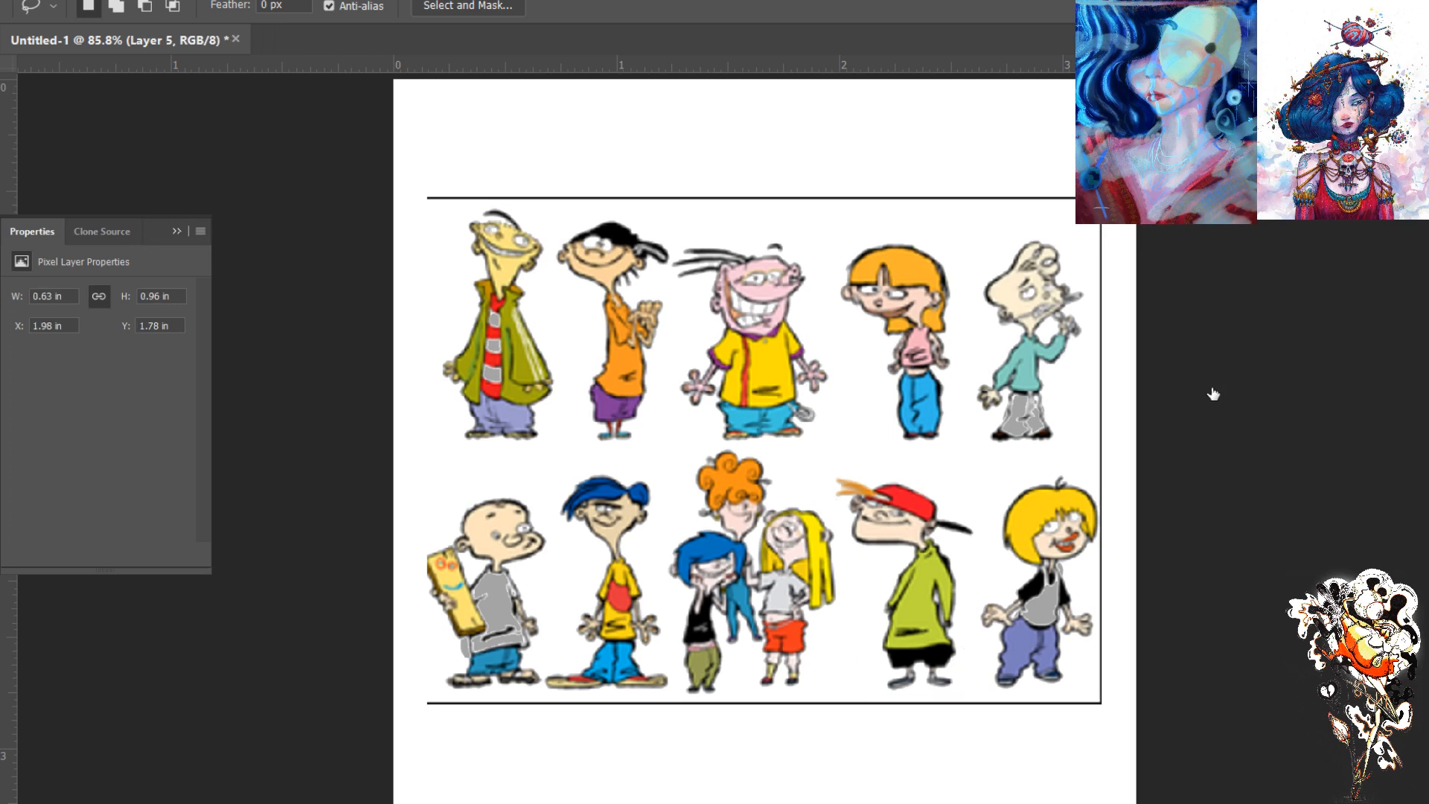
{"action": "left_click", "coordinate": [1104, 445]}
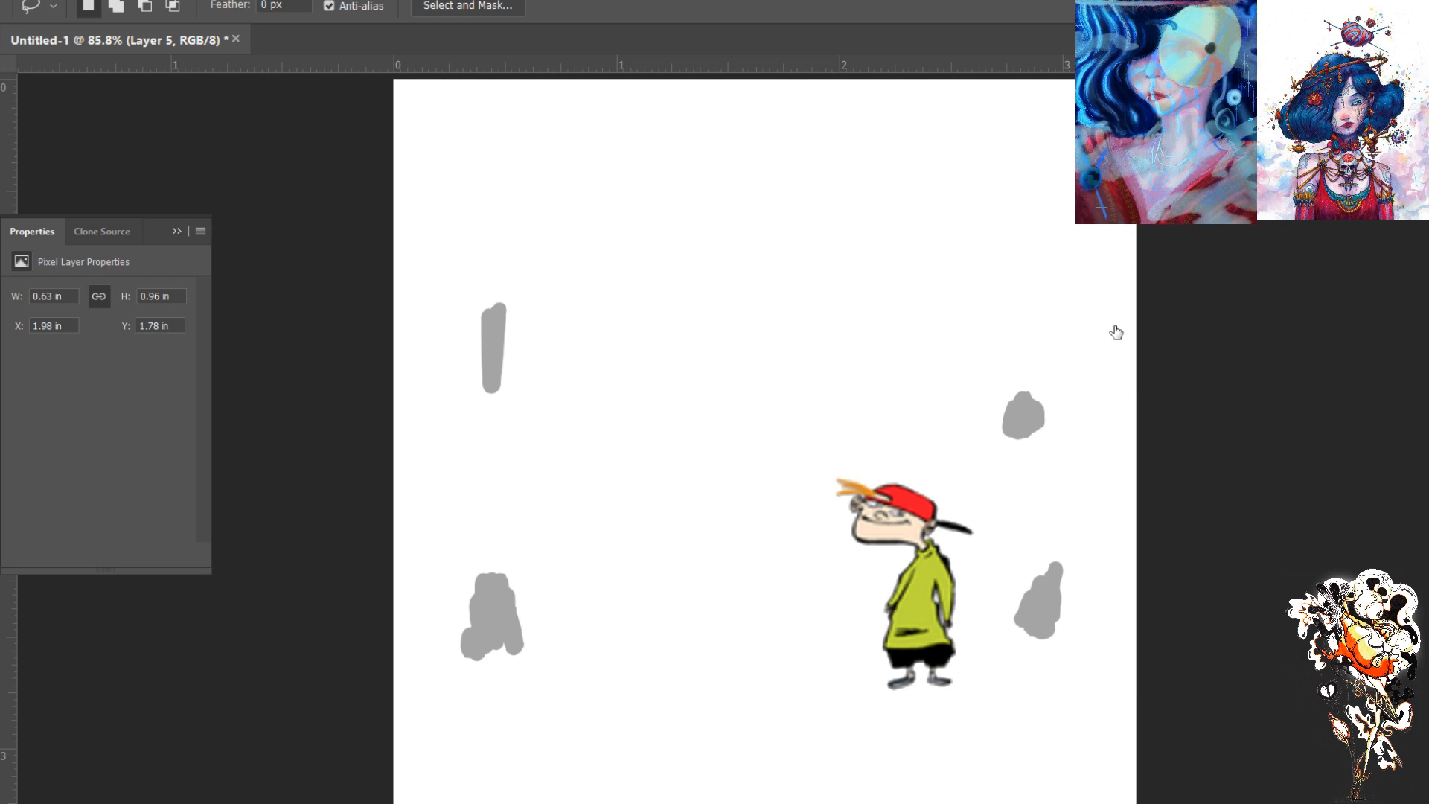
{"action": "left_click", "coordinate": [1102, 528]}
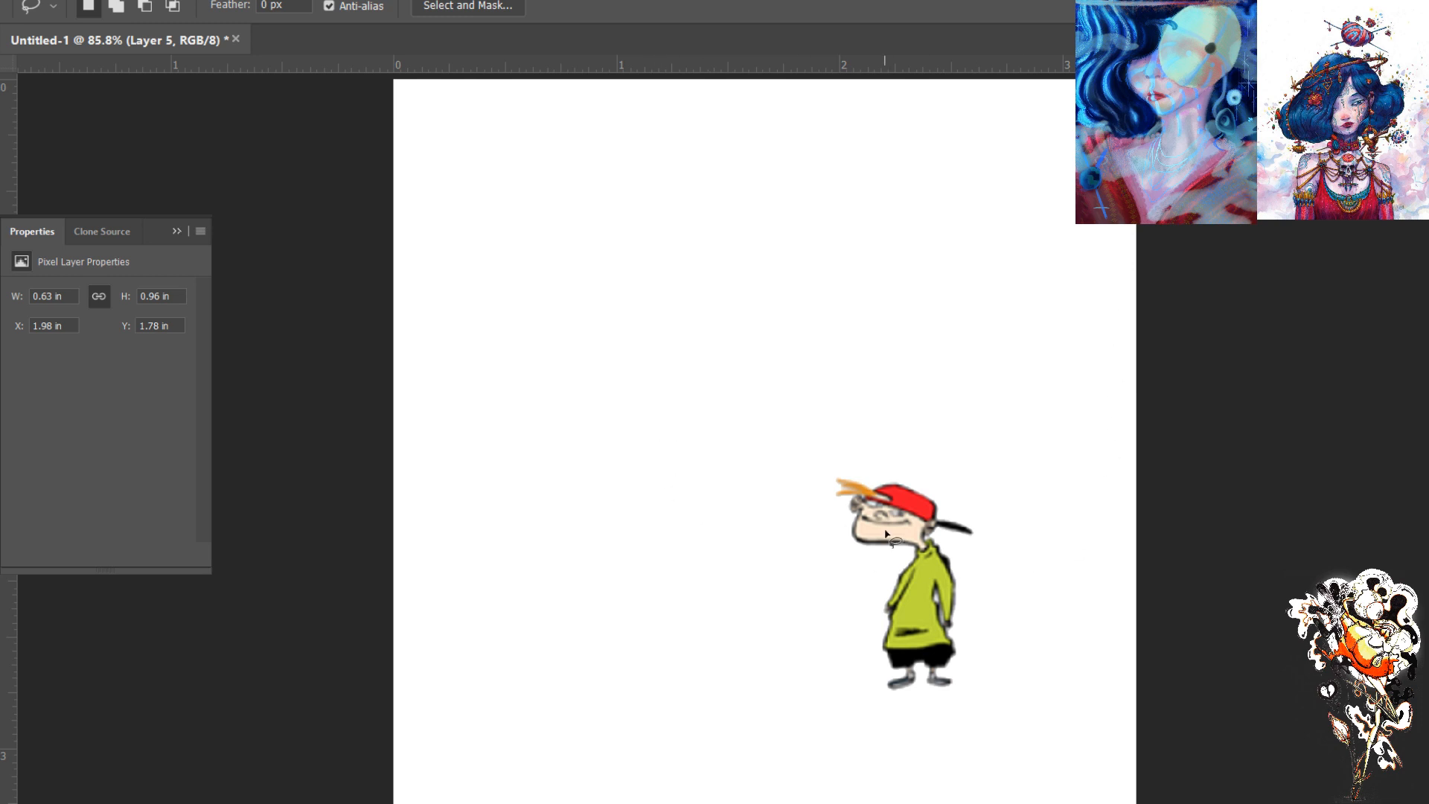
{"action": "key", "text": "b"}
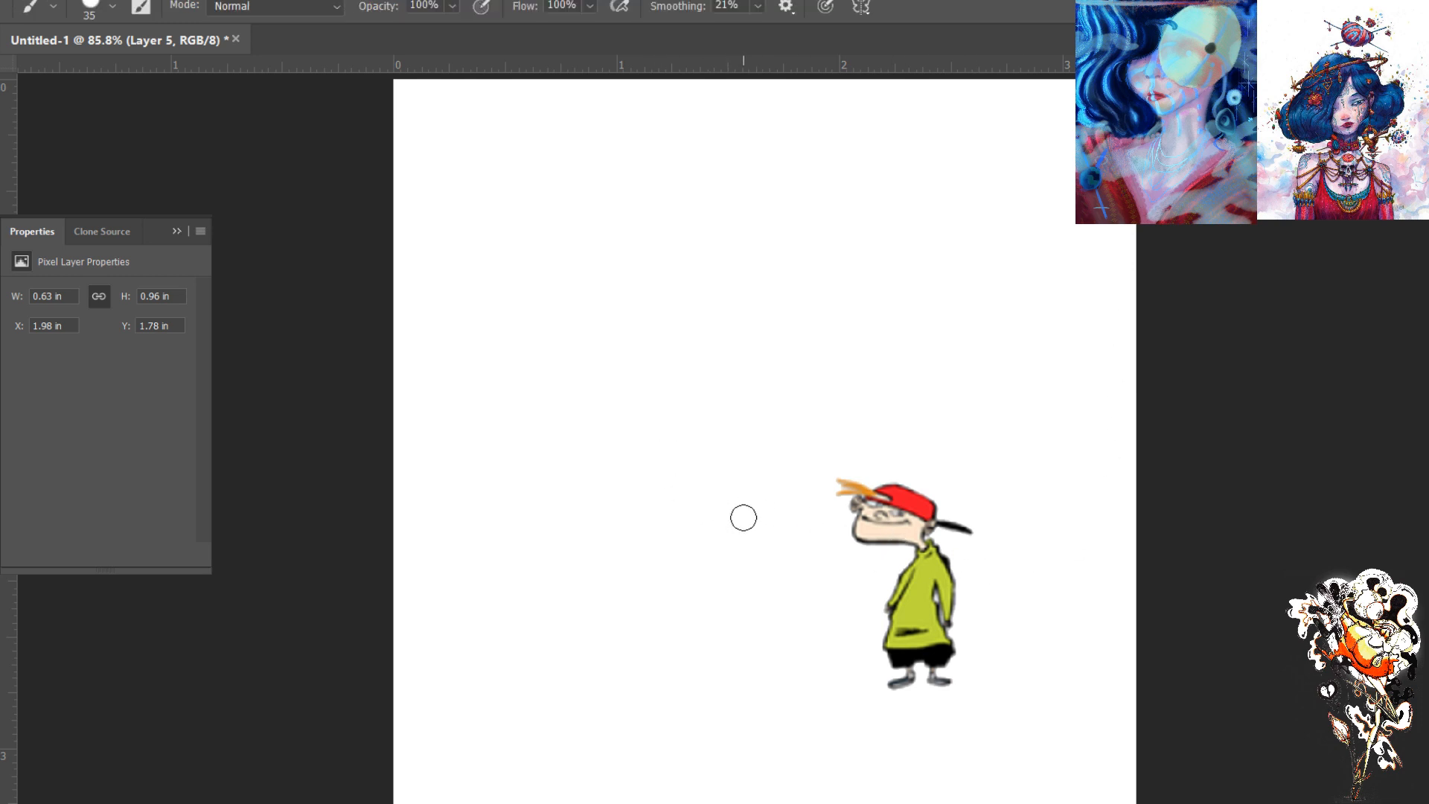
{"action": "key", "text": "bracketleft"}
{"action": "key", "text": "bracketleft"}
{"action": "key", "text": "bracketleft"}
{"action": "key", "text": "bracketleft"}
{"action": "key", "text": "bracketleft"}
{"action": "key", "text": "bracketleft"}
{"action": "left_click", "coordinate": [149, 173]}
{"action": "mouse_move", "coordinate": [800, 408]}
{"action": "left_mouse_down"}
{"action": "mouse_move", "coordinate": [769, 457]}
{"action": "mouse_move", "coordinate": [730, 463]}
{"action": "mouse_move", "coordinate": [794, 440]}
{"action": "mouse_move", "coordinate": [737, 497]}
{"action": "left_mouse_up"}
{"action": "key", "text": "bracketright"}
{"action": "key", "text": "bracketright"}
{"action": "key", "text": "bracketright"}
{"action": "mouse_move", "coordinate": [814, 383]}
{"action": "left_mouse_down"}
{"action": "mouse_move", "coordinate": [754, 383]}
{"action": "mouse_move", "coordinate": [708, 474]}
{"action": "mouse_move", "coordinate": [688, 481]}
{"action": "mouse_move", "coordinate": [739, 352]}
{"action": "mouse_move", "coordinate": [800, 412]}
{"action": "mouse_move", "coordinate": [742, 414]}
{"action": "mouse_move", "coordinate": [750, 486]}
{"action": "mouse_move", "coordinate": [679, 458]}
{"action": "mouse_move", "coordinate": [718, 481]}
{"action": "left_mouse_up"}
{"action": "key", "text": "e"}
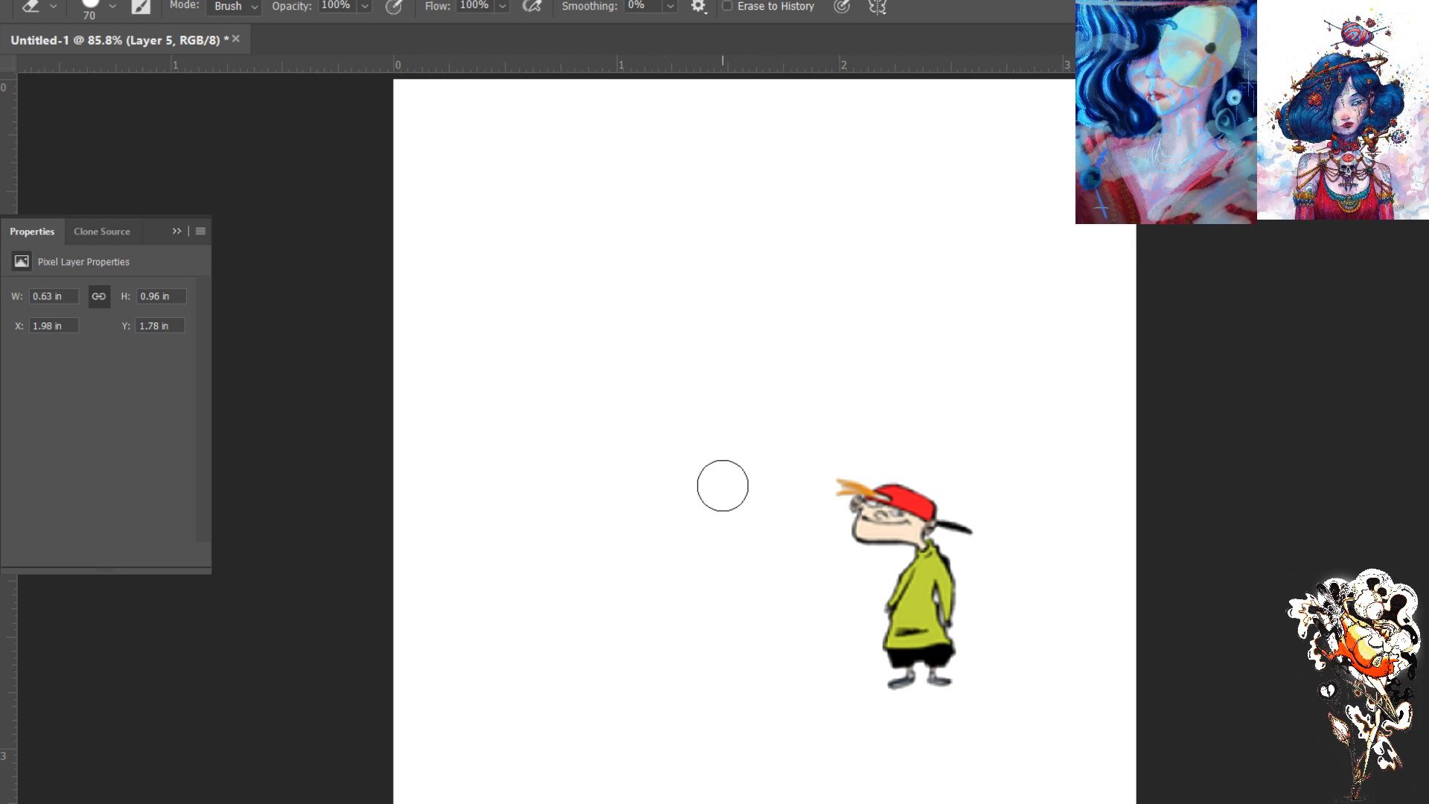
- Frame the red-capped boy at 200% with empty canvas beside him and make Layer 2 active
{"action": "key", "text": "ctrl+1"}
{"action": "key", "text": "ctrl+plus"}
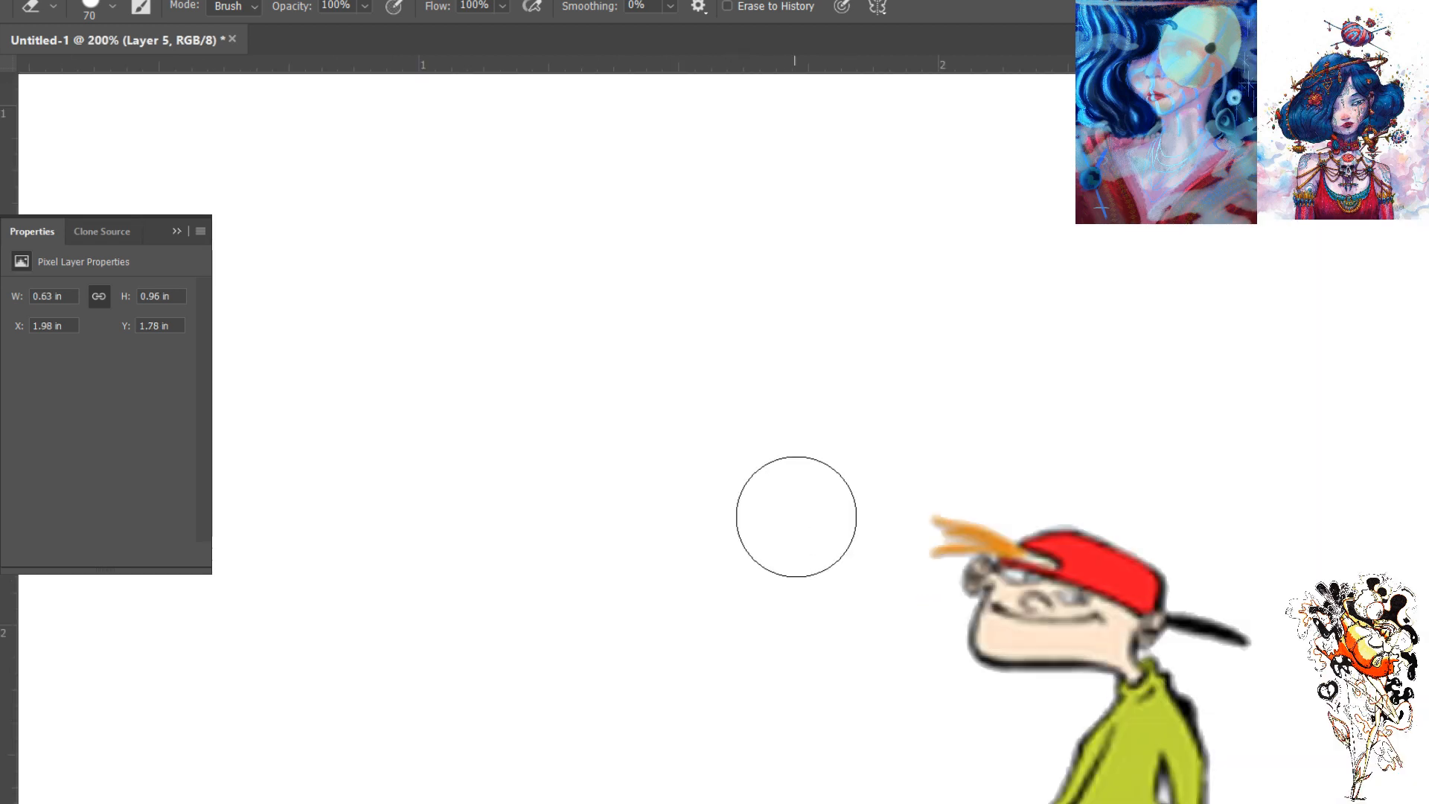
{"action": "left_click_drag", "start_coordinate": [822, 536], "coordinate": [556, 311]}
{"action": "key", "text": "bracketleft"}
{"action": "key", "text": "bracketleft"}
{"action": "key", "text": "bracketleft"}
{"action": "key", "text": "bracketleft"}
{"action": "key", "text": "bracketleft"}
{"action": "key", "text": "bracketleft"}
{"action": "key", "text": "bracketleft"}
{"action": "key", "text": "bracketleft"}
{"action": "key", "text": "bracketleft"}
{"action": "key", "text": "bracketleft"}
{"action": "key", "text": "bracketleft"}
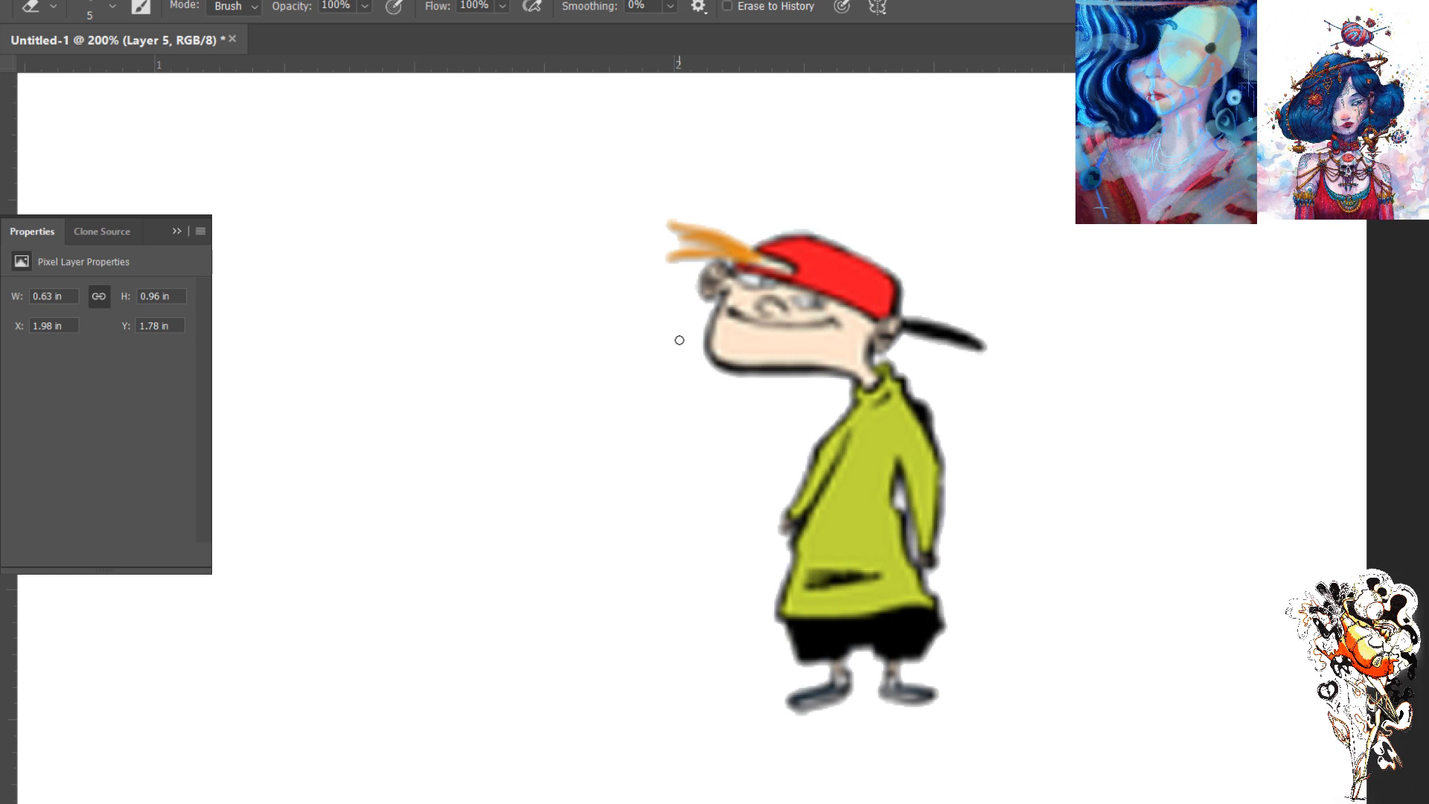
{"action": "left_click", "coordinate": [1158, 362]}
{"action": "left_click", "coordinate": [1166, 271]}
- Try small black brush strokes beside the boy on Layer 2 while lowering the brush smoothing
{"action": "key", "text": "b"}
{"action": "key", "text": "bracketleft"}
{"action": "key", "text": "bracketleft"}
{"action": "key", "text": "bracketleft"}
{"action": "key", "text": "bracketleft"}
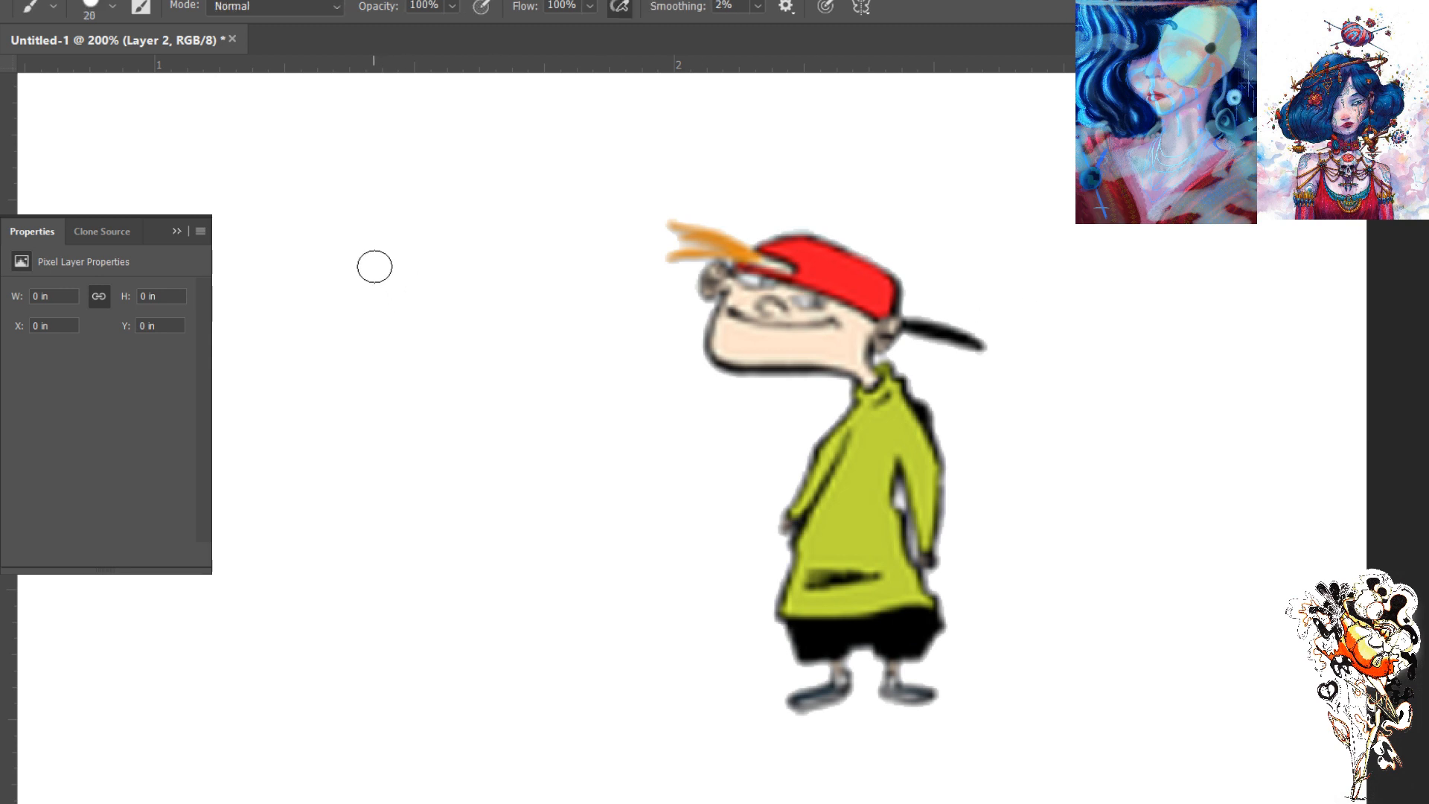
{"action": "key", "text": "bracketleft"}
{"action": "key", "text": "bracketleft"}
{"action": "left_click_drag", "start_coordinate": [340, 280], "coordinate": [341, 271]}
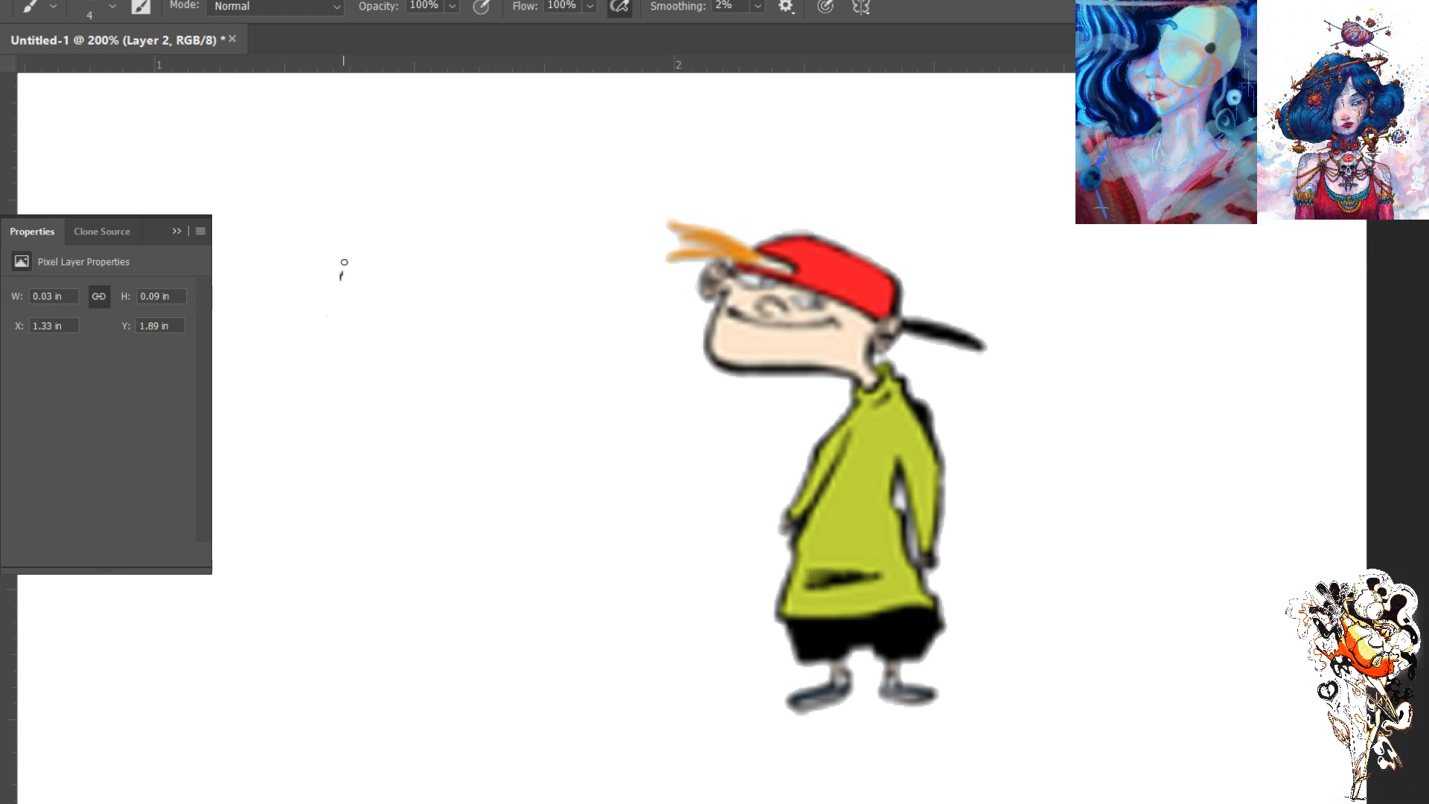
{"action": "left_click", "coordinate": [757, 7]}
{"action": "left_click_drag", "start_coordinate": [756, 27], "coordinate": [747, 27]}
{"action": "left_click", "coordinate": [328, 348]}
{"action": "left_click_drag", "start_coordinate": [353, 356], "coordinate": [365, 358]}
{"action": "left_click_drag", "start_coordinate": [410, 290], "coordinate": [422, 301]}
{"action": "left_click", "coordinate": [424, 389]}
- Try a different brush tip with a thick black stroke, and erase all the test marks
{"action": "left_click", "coordinate": [111, 8]}
{"action": "left_click", "coordinate": [213, 413]}
{"action": "mouse_move", "coordinate": [475, 222]}
{"action": "left_mouse_down"}
{"action": "mouse_move", "coordinate": [396, 352]}
{"action": "mouse_move", "coordinate": [395, 297]}
{"action": "mouse_move", "coordinate": [474, 232]}
{"action": "left_mouse_up"}
{"action": "key", "text": "e"}
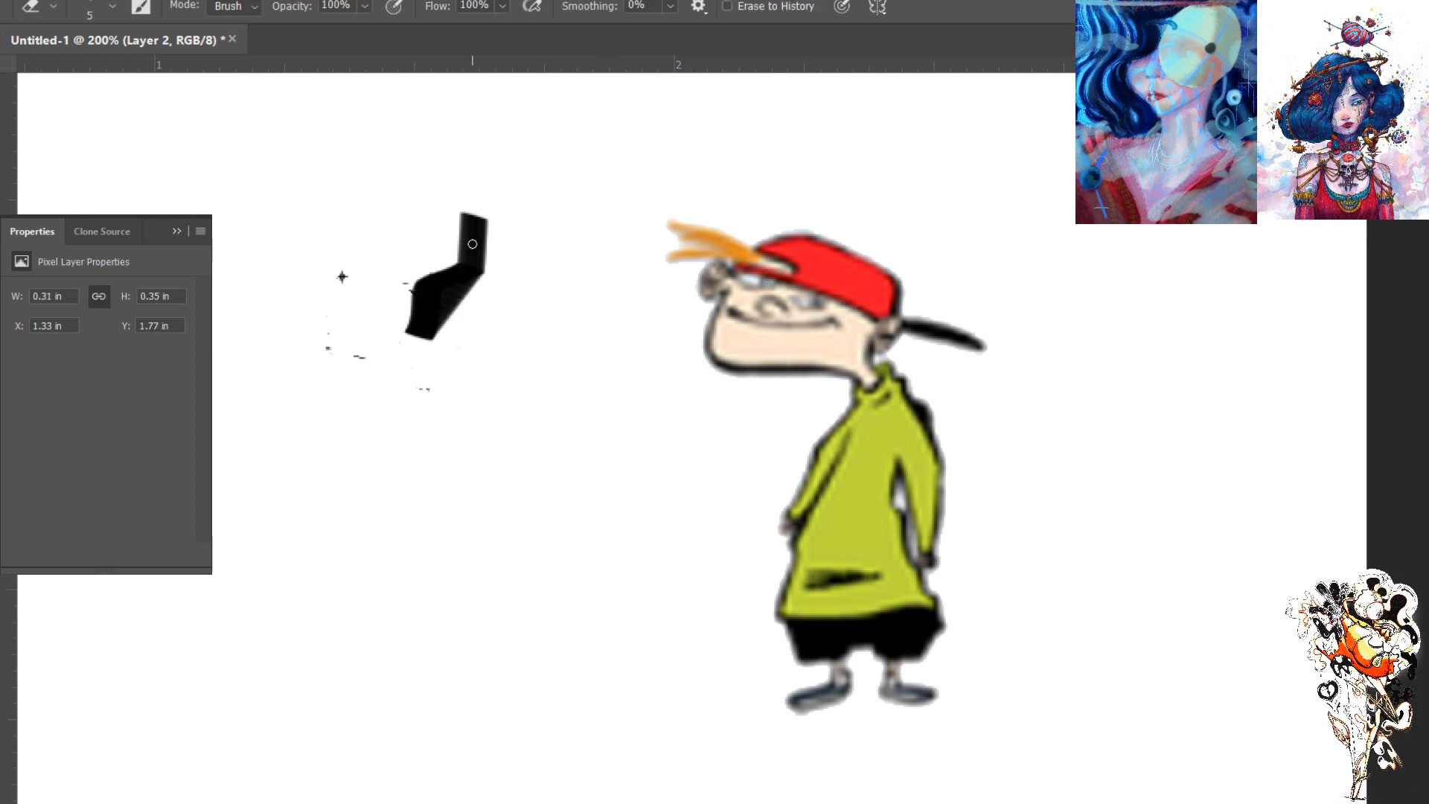
{"action": "key", "text": "bracketright"}
{"action": "key", "text": "bracketright"}
{"action": "key", "text": "bracketright"}
{"action": "key", "text": "bracketright"}
{"action": "key", "text": "bracketright"}
{"action": "key", "text": "bracketright"}
{"action": "key", "text": "bracketright"}
{"action": "key", "text": "bracketright"}
{"action": "key", "text": "bracketright"}
{"action": "key", "text": "bracketright"}
{"action": "mouse_move", "coordinate": [472, 239]}
{"action": "left_mouse_down"}
{"action": "mouse_move", "coordinate": [442, 363]}
{"action": "mouse_move", "coordinate": [396, 315]}
{"action": "mouse_move", "coordinate": [342, 348]}
{"action": "left_mouse_up"}
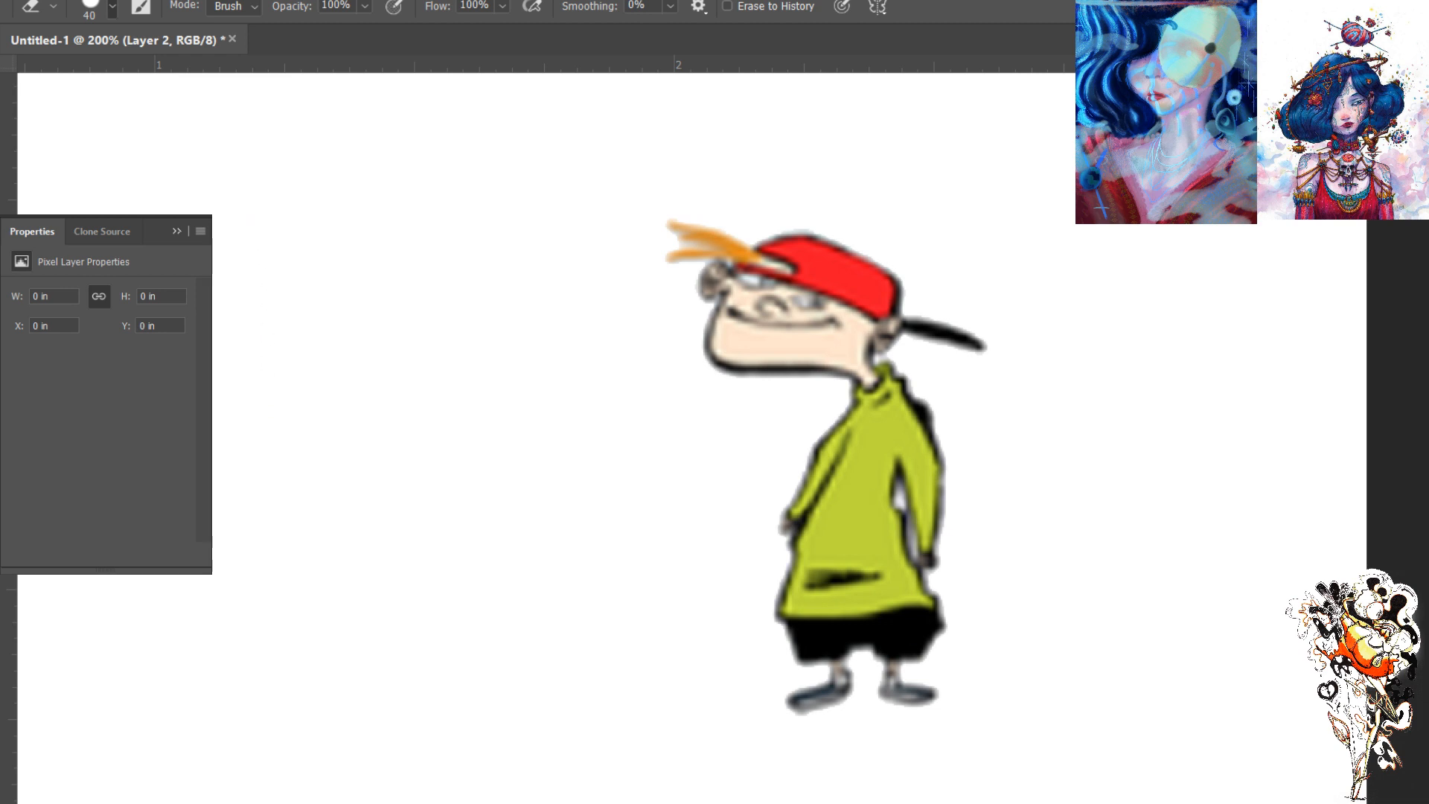
- Test brush presets, undoing each trial stroke, and settle on the black one with 8% smoothing at size 5
{"action": "left_click", "coordinate": [114, 216]}
{"action": "key", "text": "b"}
{"action": "mouse_move", "coordinate": [420, 267]}
{"action": "left_mouse_down"}
{"action": "mouse_move", "coordinate": [405, 393]}
{"action": "mouse_move", "coordinate": [356, 463]}
{"action": "left_mouse_up"}
{"action": "key", "text": "ctrl+z"}
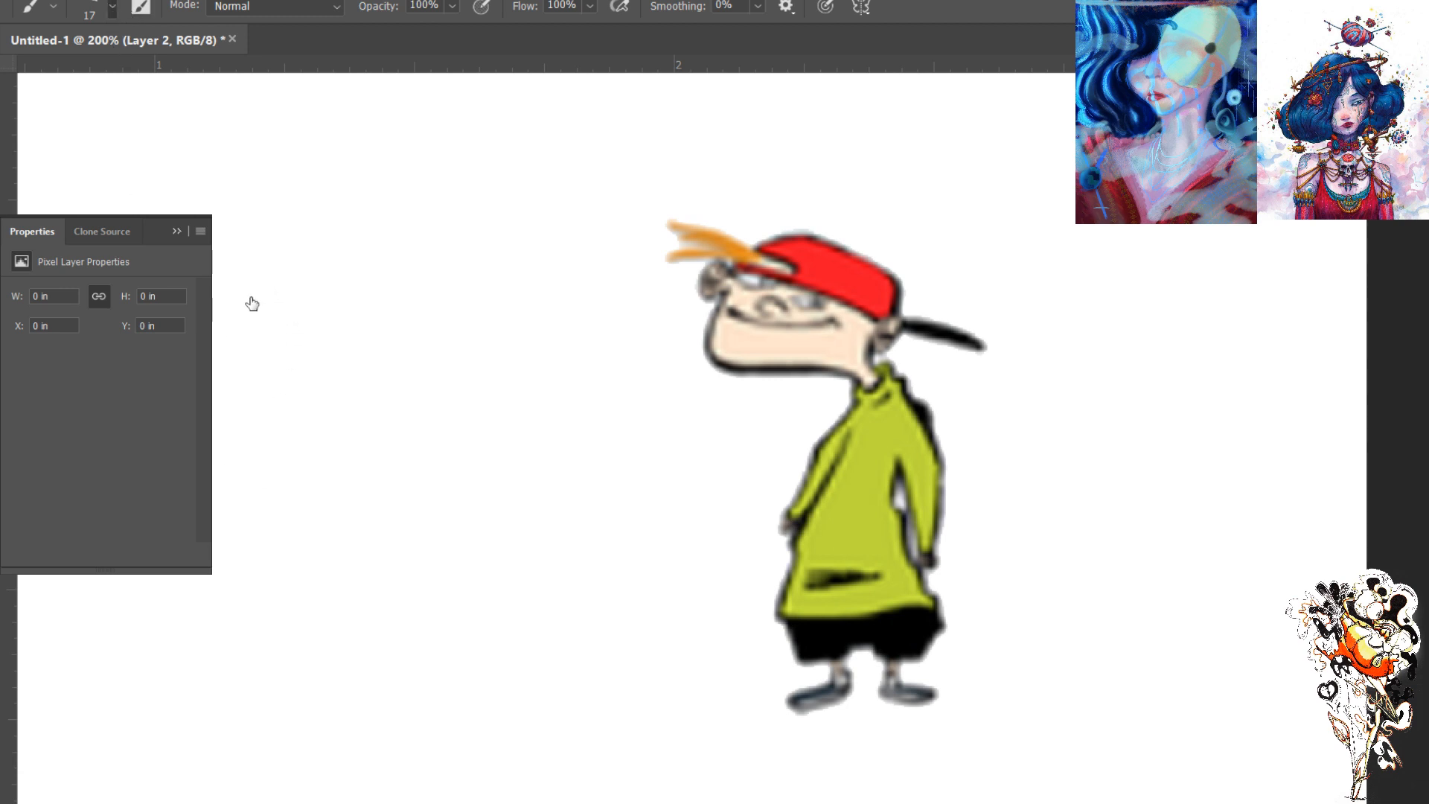
{"action": "left_click", "coordinate": [189, 590]}
{"action": "left_click_drag", "start_coordinate": [418, 265], "coordinate": [345, 463]}
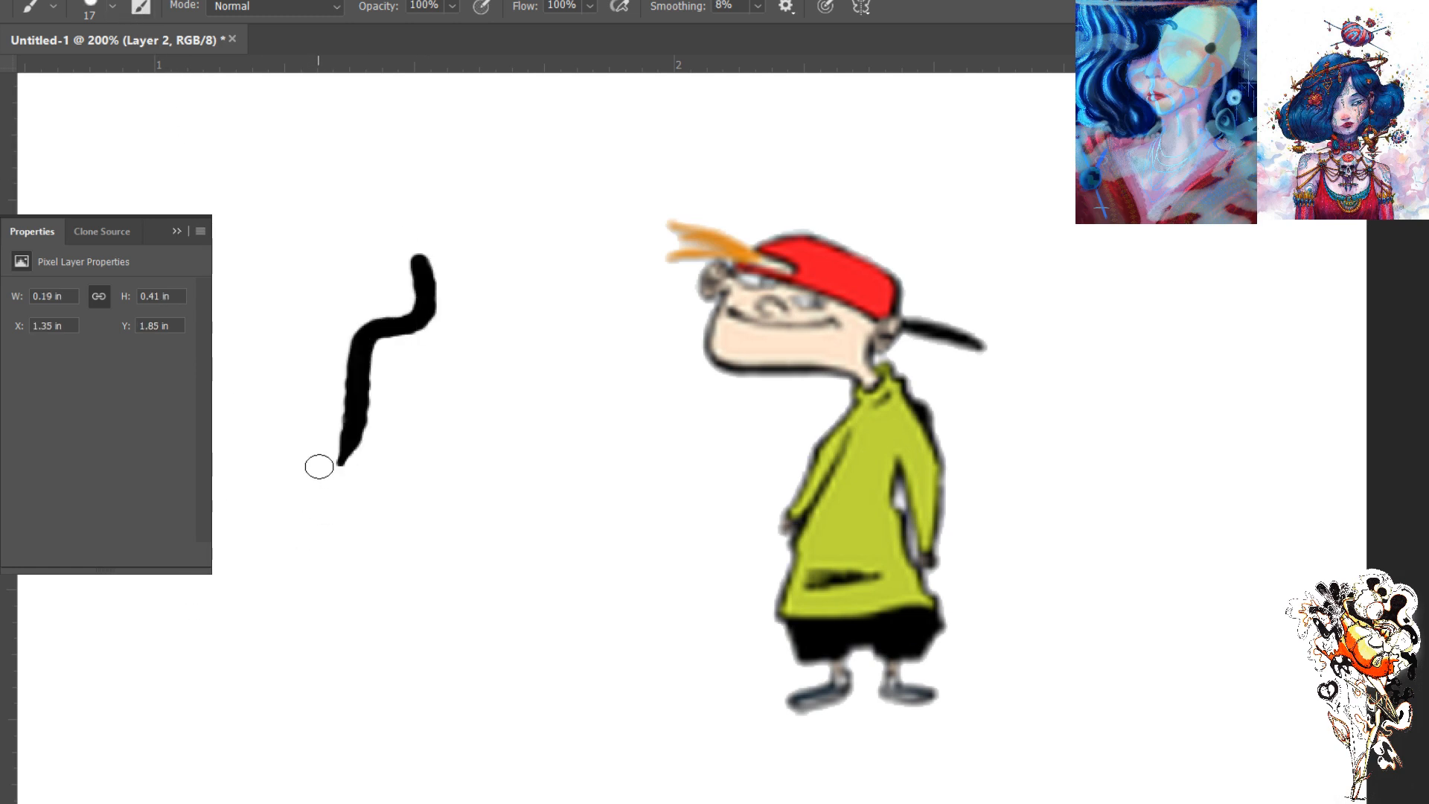
{"action": "key", "text": "ctrl+z"}
{"action": "key", "text": "bracketleft"}
{"action": "key", "text": "bracketleft"}
{"action": "key", "text": "bracketleft"}
{"action": "key", "text": "bracketleft"}
{"action": "key", "text": "bracketleft"}
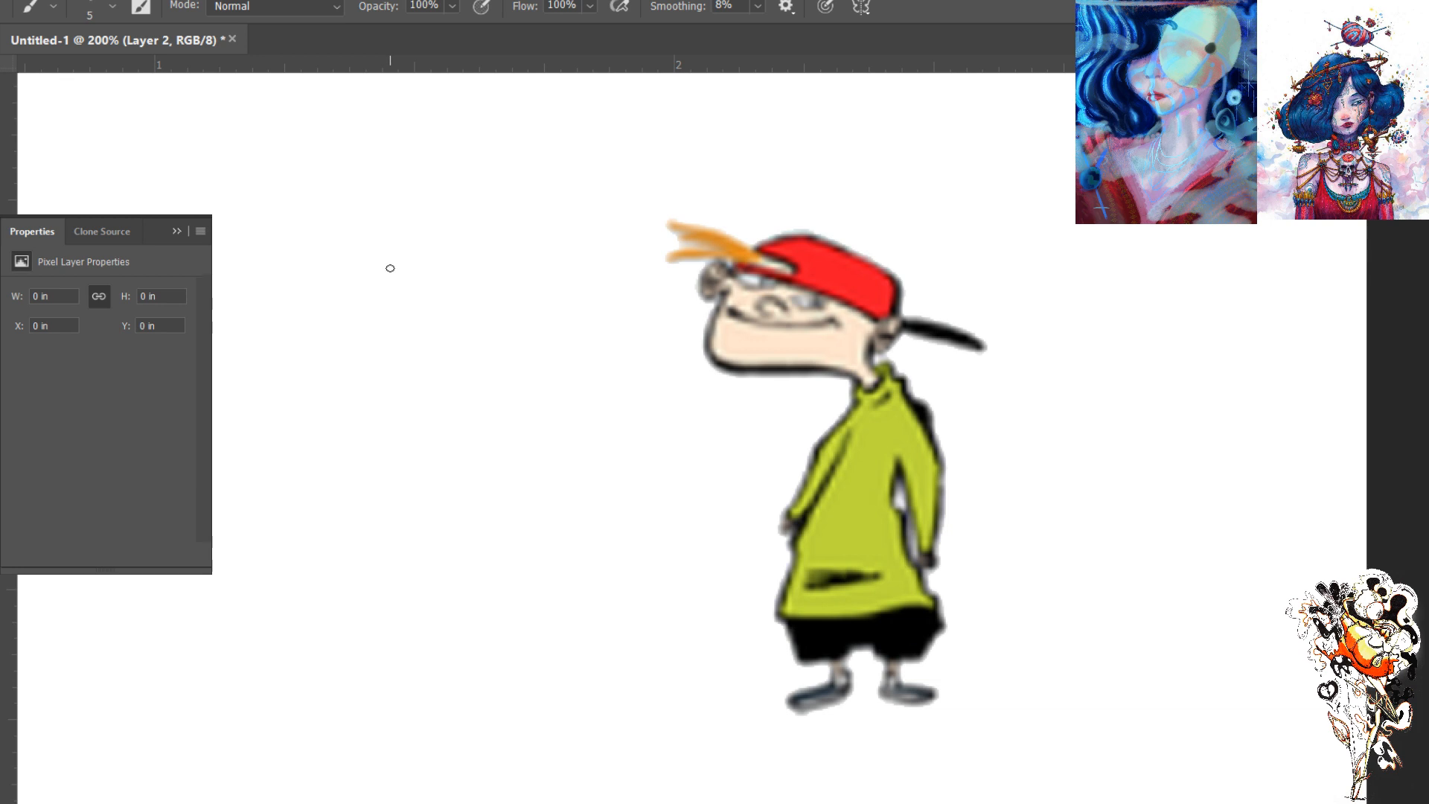
- Sketch a tilted box as the head of a new figure beside the red-capped boy
{"action": "left_click_drag", "start_coordinate": [413, 227], "coordinate": [510, 259]}
{"action": "mouse_move", "coordinate": [510, 259]}
{"action": "left_mouse_down"}
{"action": "mouse_move", "coordinate": [401, 235]}
{"action": "mouse_move", "coordinate": [371, 296]}
{"action": "left_mouse_up"}
{"action": "mouse_move", "coordinate": [396, 242]}
{"action": "left_mouse_down"}
{"action": "mouse_move", "coordinate": [365, 327]}
{"action": "mouse_move", "coordinate": [362, 304]}
{"action": "mouse_move", "coordinate": [412, 342]}
{"action": "mouse_move", "coordinate": [479, 354]}
{"action": "mouse_move", "coordinate": [365, 332]}
{"action": "mouse_move", "coordinate": [491, 343]}
{"action": "left_mouse_up"}
{"action": "mouse_move", "coordinate": [523, 262]}
{"action": "left_mouse_down"}
{"action": "mouse_move", "coordinate": [485, 358]}
{"action": "mouse_move", "coordinate": [521, 257]}
{"action": "mouse_move", "coordinate": [394, 225]}
{"action": "mouse_move", "coordinate": [347, 326]}
{"action": "left_mouse_up"}
- Sketch the figure's short neck, sloping shoulders and angular chest block below the head box
{"action": "mouse_move", "coordinate": [465, 364]}
{"action": "left_mouse_down"}
{"action": "mouse_move", "coordinate": [465, 396]}
{"action": "mouse_move", "coordinate": [462, 361]}
{"action": "mouse_move", "coordinate": [484, 386]}
{"action": "mouse_move", "coordinate": [475, 364]}
{"action": "mouse_move", "coordinate": [492, 384]}
{"action": "mouse_move", "coordinate": [457, 385]}
{"action": "mouse_move", "coordinate": [541, 431]}
{"action": "mouse_move", "coordinate": [559, 464]}
{"action": "mouse_move", "coordinate": [541, 426]}
{"action": "mouse_move", "coordinate": [544, 447]}
{"action": "mouse_move", "coordinate": [491, 492]}
{"action": "mouse_move", "coordinate": [543, 455]}
{"action": "left_mouse_up"}
{"action": "mouse_move", "coordinate": [543, 455]}
{"action": "left_mouse_down"}
{"action": "mouse_move", "coordinate": [492, 489]}
{"action": "mouse_move", "coordinate": [413, 476]}
{"action": "mouse_move", "coordinate": [476, 479]}
{"action": "left_mouse_up"}
{"action": "left_click_drag", "start_coordinate": [462, 390], "coordinate": [408, 445]}
{"action": "mouse_move", "coordinate": [408, 445]}
{"action": "left_mouse_down"}
{"action": "mouse_move", "coordinate": [422, 416]}
{"action": "mouse_move", "coordinate": [430, 487]}
{"action": "left_mouse_up"}
- Sketch the tapering waist block beneath the figure's chest, reinforcing its sides and lower edge
{"action": "mouse_move", "coordinate": [423, 474]}
{"action": "left_mouse_down"}
{"action": "mouse_move", "coordinate": [491, 482]}
{"action": "mouse_move", "coordinate": [454, 557]}
{"action": "left_mouse_up"}
{"action": "left_click_drag", "start_coordinate": [503, 484], "coordinate": [455, 557]}
{"action": "mouse_move", "coordinate": [494, 512]}
{"action": "left_mouse_down"}
{"action": "mouse_move", "coordinate": [444, 551]}
{"action": "mouse_move", "coordinate": [406, 546]}
{"action": "left_mouse_up"}
{"action": "left_click_drag", "start_coordinate": [423, 455], "coordinate": [398, 541]}
{"action": "left_click_drag", "start_coordinate": [412, 425], "coordinate": [391, 538]}
{"action": "mouse_move", "coordinate": [415, 445]}
{"action": "left_mouse_down"}
{"action": "mouse_move", "coordinate": [396, 538]}
{"action": "mouse_move", "coordinate": [453, 546]}
{"action": "left_mouse_up"}
- Sketch the figure's hip block and wide shorts with two leg cuffs below the waist
{"action": "mouse_move", "coordinate": [402, 540]}
{"action": "left_mouse_down"}
{"action": "mouse_move", "coordinate": [476, 571]}
{"action": "mouse_move", "coordinate": [452, 545]}
{"action": "mouse_move", "coordinate": [489, 570]}
{"action": "mouse_move", "coordinate": [490, 646]}
{"action": "mouse_move", "coordinate": [436, 616]}
{"action": "mouse_move", "coordinate": [395, 618]}
{"action": "mouse_move", "coordinate": [388, 550]}
{"action": "mouse_move", "coordinate": [377, 608]}
{"action": "left_mouse_up"}
{"action": "mouse_move", "coordinate": [395, 529]}
{"action": "left_mouse_down"}
{"action": "mouse_move", "coordinate": [376, 608]}
{"action": "mouse_move", "coordinate": [387, 592]}
{"action": "mouse_move", "coordinate": [411, 609]}
{"action": "mouse_move", "coordinate": [521, 594]}
{"action": "left_mouse_up"}
{"action": "mouse_move", "coordinate": [379, 607]}
{"action": "left_mouse_down"}
{"action": "mouse_move", "coordinate": [519, 593]}
{"action": "mouse_move", "coordinate": [533, 640]}
{"action": "mouse_move", "coordinate": [367, 650]}
{"action": "left_mouse_up"}
{"action": "left_click_drag", "start_coordinate": [539, 637], "coordinate": [552, 701]}
{"action": "left_click_drag", "start_coordinate": [539, 691], "coordinate": [394, 698]}
{"action": "mouse_move", "coordinate": [370, 631]}
{"action": "left_mouse_down"}
{"action": "mouse_move", "coordinate": [369, 679]}
{"action": "mouse_move", "coordinate": [437, 692]}
{"action": "left_mouse_up"}
{"action": "mouse_move", "coordinate": [531, 692]}
{"action": "left_mouse_down"}
{"action": "mouse_move", "coordinate": [541, 720]}
{"action": "mouse_move", "coordinate": [477, 699]}
{"action": "mouse_move", "coordinate": [381, 725]}
{"action": "mouse_move", "coordinate": [377, 697]}
{"action": "left_mouse_up"}
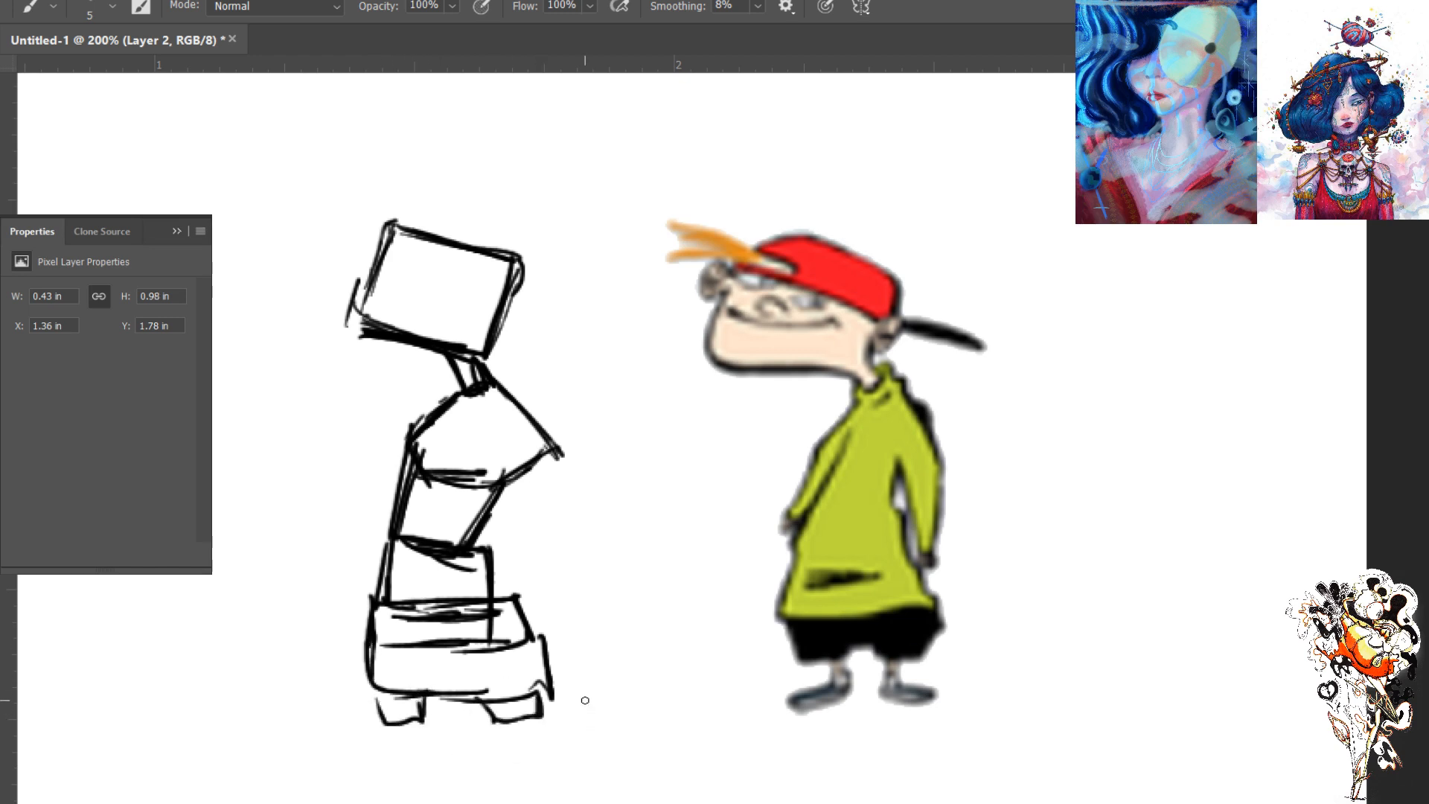
- Sketch the figure's thin legs with outward-pointing feet and add both tapered arms hanging from the shoulders
{"action": "mouse_move", "coordinate": [502, 726]}
{"action": "left_mouse_down"}
{"action": "mouse_move", "coordinate": [505, 763]}
{"action": "mouse_move", "coordinate": [511, 748]}
{"action": "mouse_move", "coordinate": [535, 751]}
{"action": "mouse_move", "coordinate": [555, 765]}
{"action": "mouse_move", "coordinate": [505, 760]}
{"action": "mouse_move", "coordinate": [551, 767]}
{"action": "left_mouse_up"}
{"action": "mouse_move", "coordinate": [406, 717]}
{"action": "left_mouse_down"}
{"action": "mouse_move", "coordinate": [415, 751]}
{"action": "mouse_move", "coordinate": [383, 768]}
{"action": "mouse_move", "coordinate": [405, 763]}
{"action": "mouse_move", "coordinate": [396, 752]}
{"action": "mouse_move", "coordinate": [355, 765]}
{"action": "mouse_move", "coordinate": [394, 767]}
{"action": "left_mouse_up"}
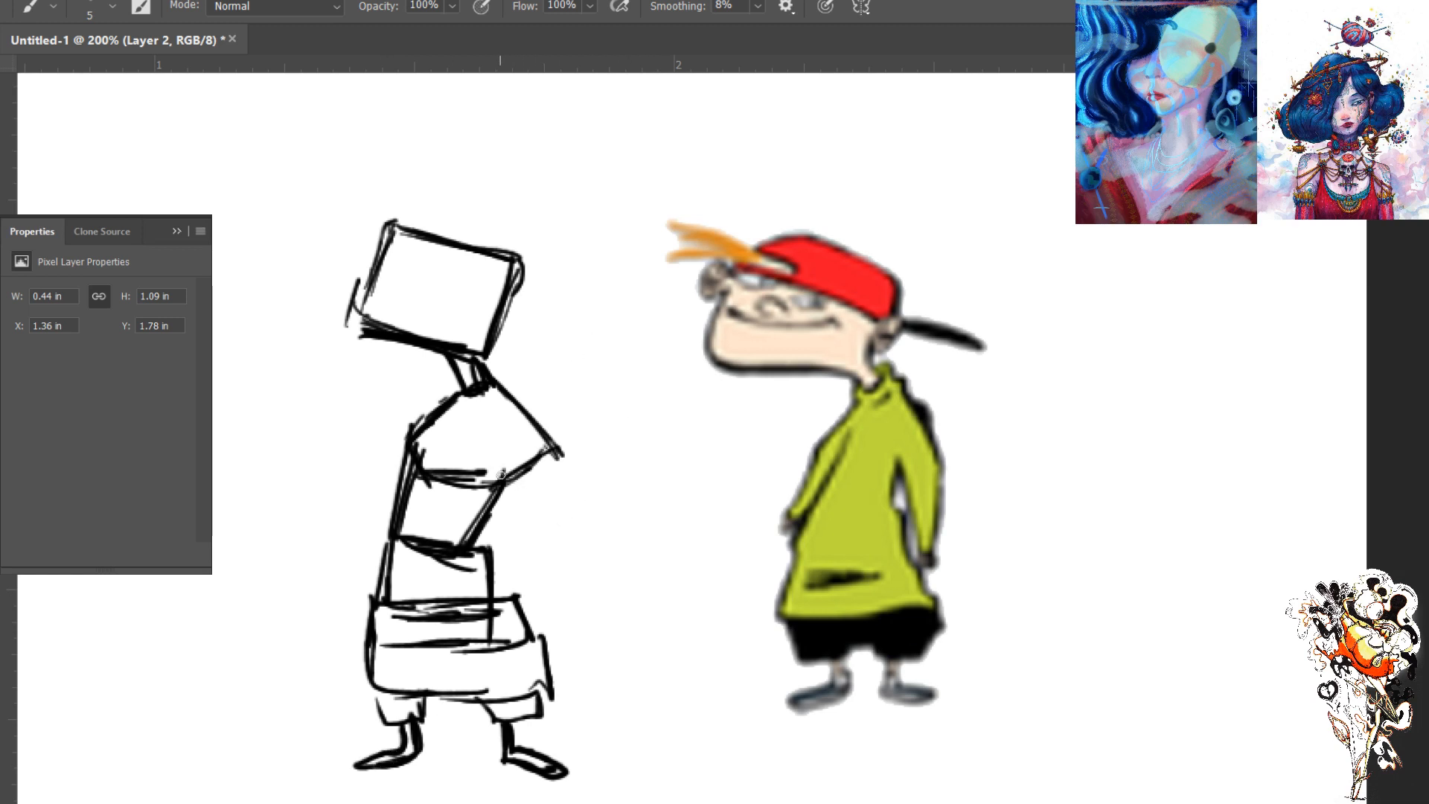
{"action": "mouse_move", "coordinate": [505, 474]}
{"action": "left_mouse_down"}
{"action": "mouse_move", "coordinate": [533, 567]}
{"action": "mouse_move", "coordinate": [559, 463]}
{"action": "mouse_move", "coordinate": [539, 594]}
{"action": "mouse_move", "coordinate": [531, 547]}
{"action": "left_mouse_up"}
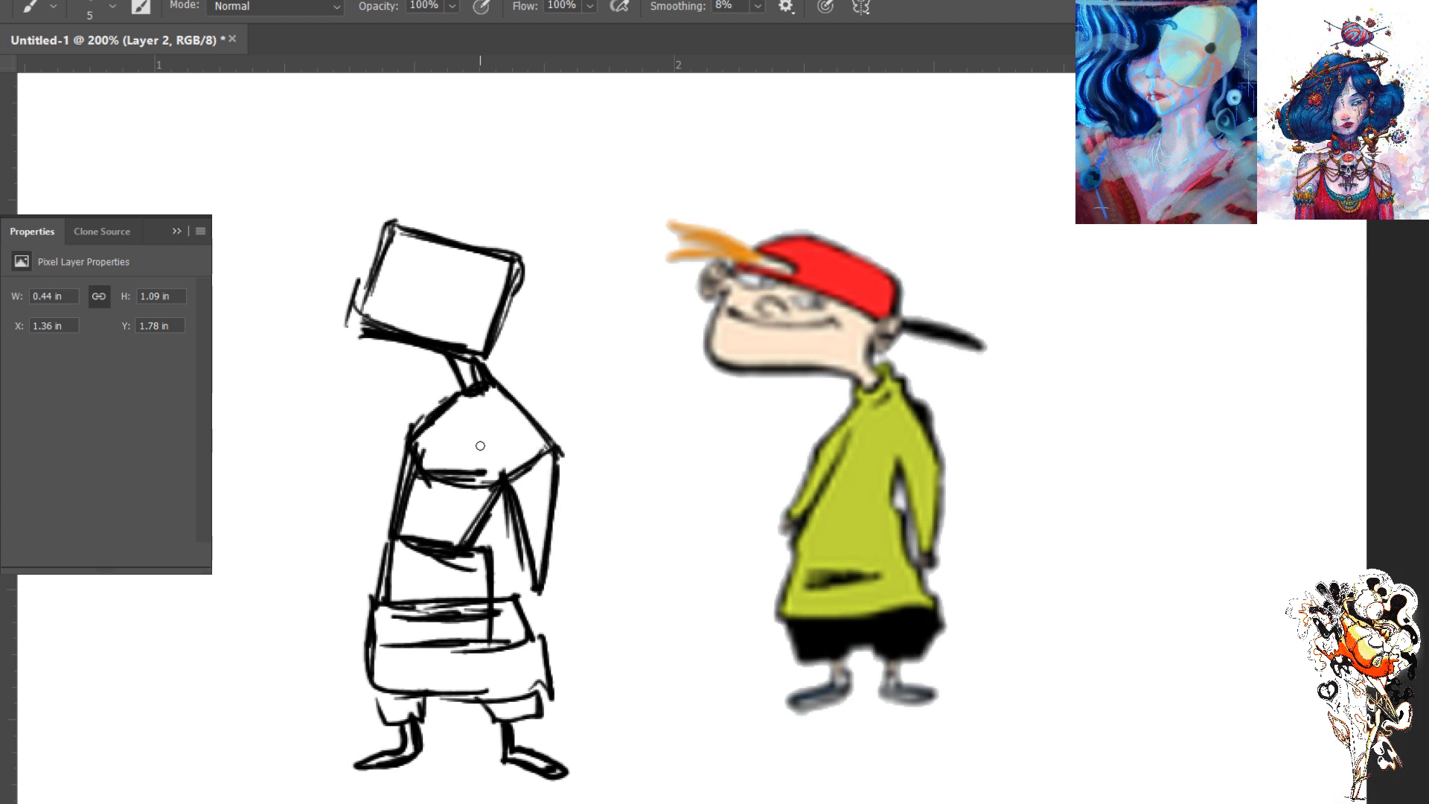
{"action": "left_click_drag", "start_coordinate": [412, 430], "coordinate": [365, 521]}
{"action": "left_click_drag", "start_coordinate": [394, 457], "coordinate": [363, 546]}
{"action": "mouse_move", "coordinate": [364, 536]}
{"action": "left_mouse_down"}
{"action": "mouse_move", "coordinate": [377, 538]}
{"action": "mouse_move", "coordinate": [364, 559]}
{"action": "left_mouse_up"}
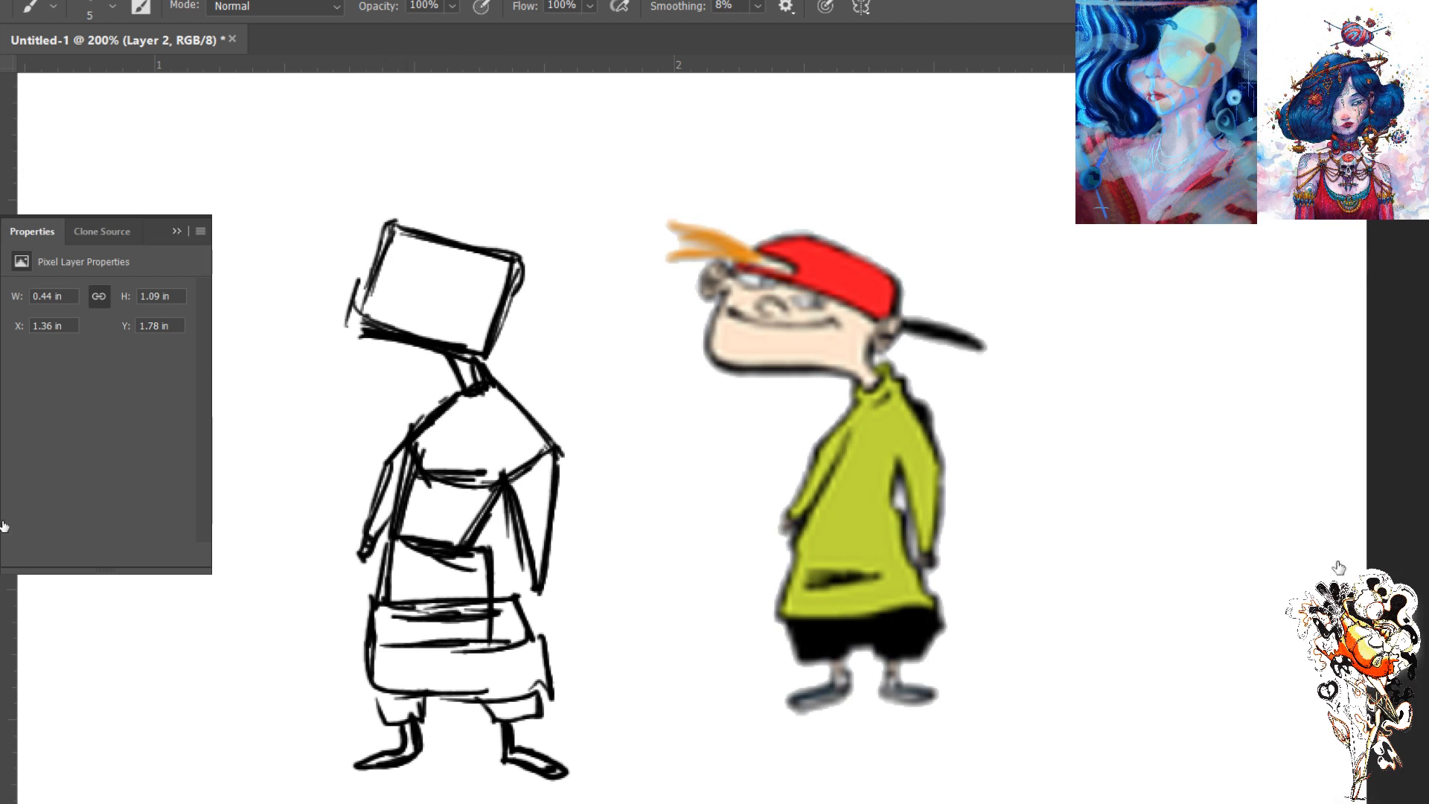
- Lower the opacity of the block sketch to light grey and add a new layer for the line art
{"action": "left_click_drag", "start_coordinate": [1352, 224], "coordinate": [1287, 226]}
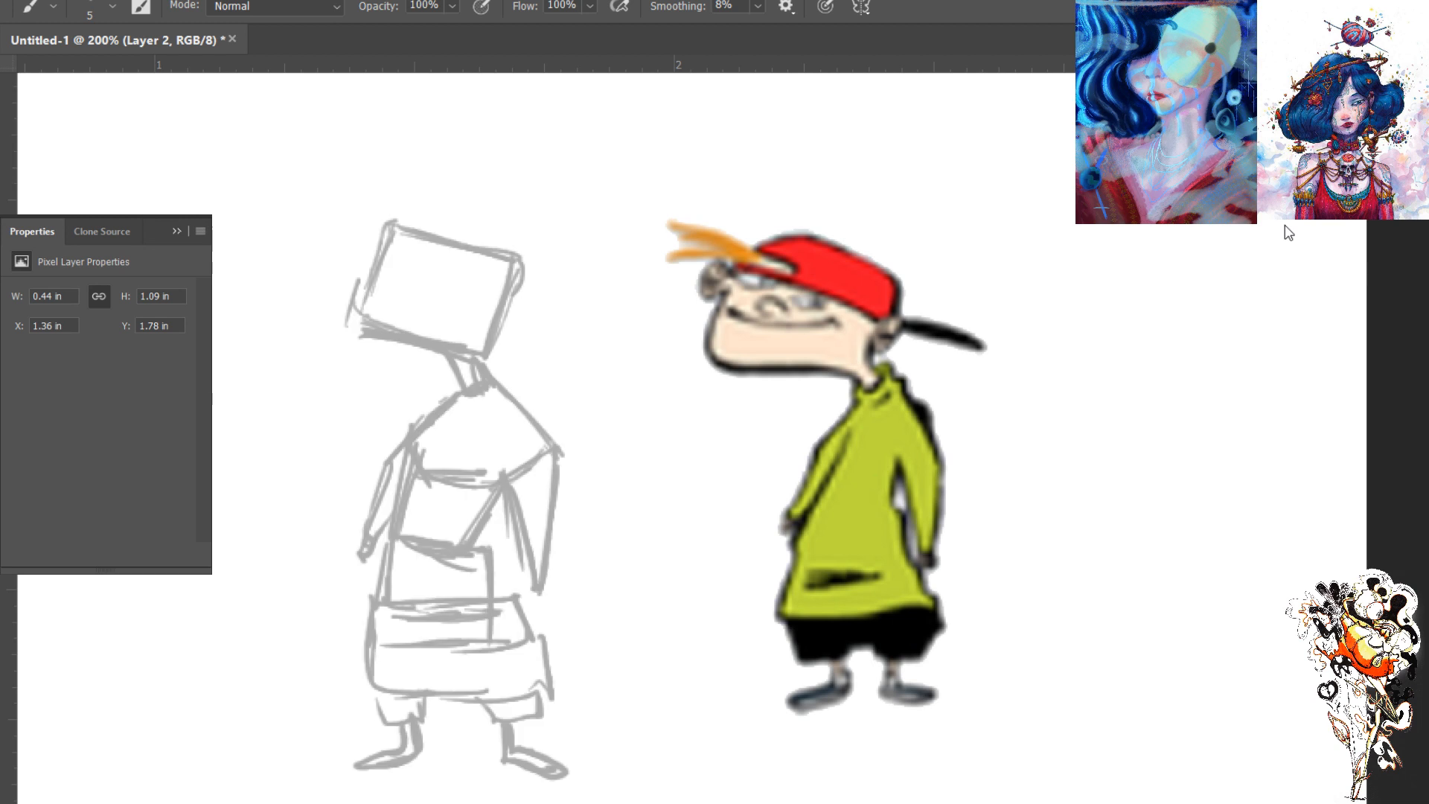
{"action": "key", "text": "ctrl+shift+alt+n"}
{"action": "mouse_move", "coordinate": [381, 240]}
{"action": "left_mouse_down"}
{"action": "mouse_move", "coordinate": [352, 303]}
{"action": "mouse_move", "coordinate": [373, 331]}
{"action": "left_mouse_up"}
{"action": "key", "text": "ctrl+z"}
{"action": "key", "text": "ctrl+z"}
{"action": "key", "text": "ctrl+z"}
{"action": "left_click_drag", "start_coordinate": [381, 248], "coordinate": [364, 308]}
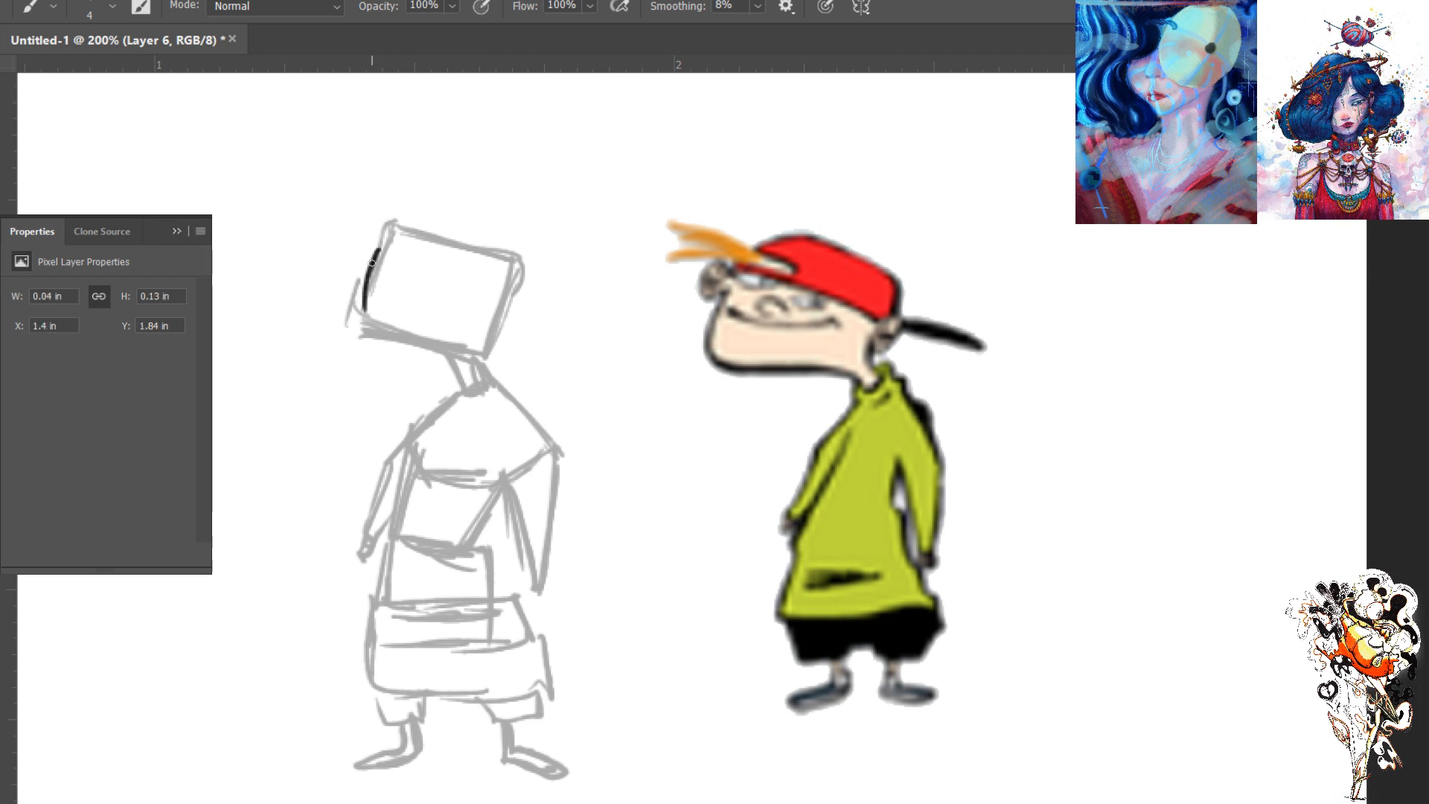
{"action": "key", "text": "ctrl+z"}
- Ink the head's front edge, jaw and front of the neck, redrawing the jaw so it bulges beyond the sketched block
{"action": "mouse_move", "coordinate": [379, 251]}
{"action": "left_mouse_down"}
{"action": "mouse_move", "coordinate": [358, 321]}
{"action": "mouse_move", "coordinate": [440, 348]}
{"action": "left_mouse_up"}
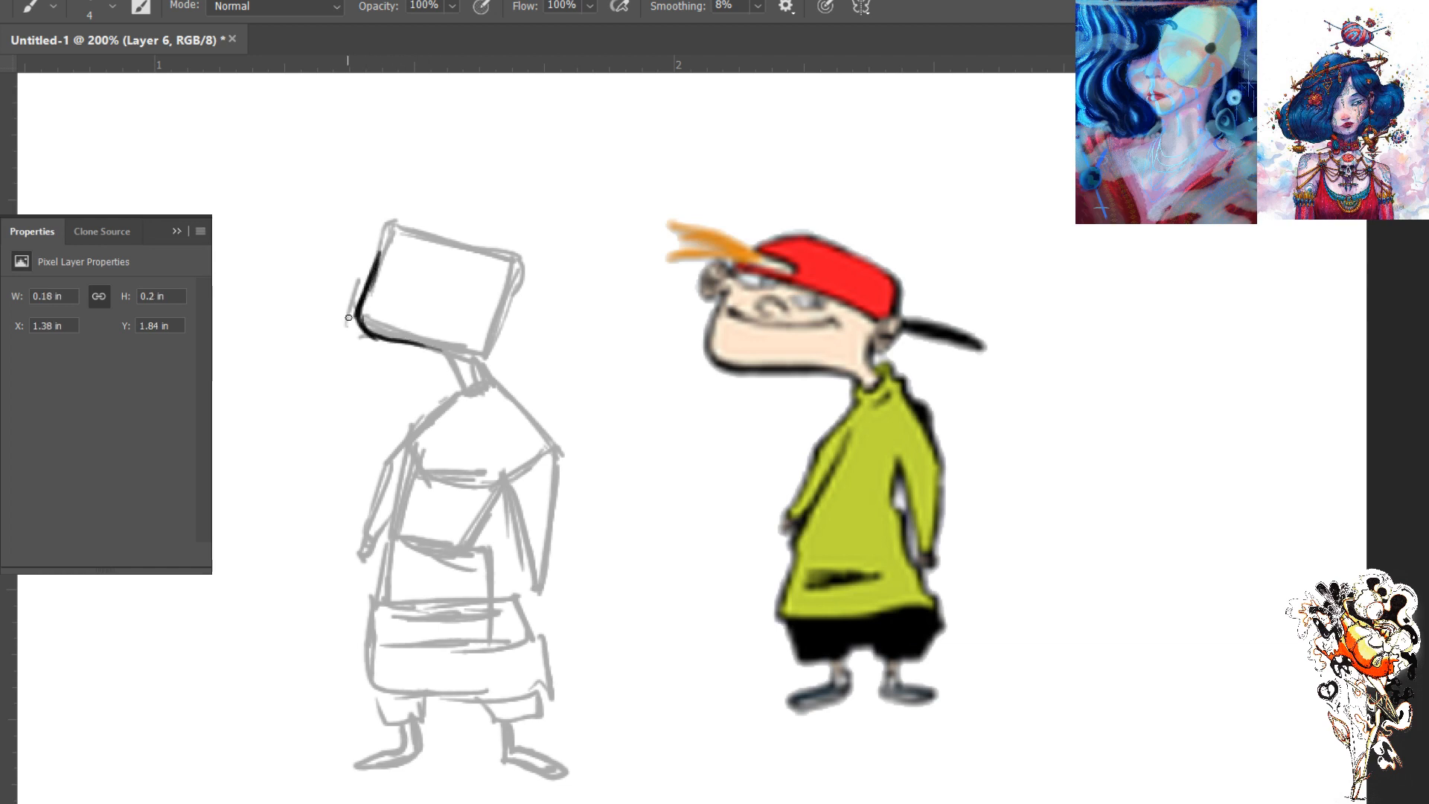
{"action": "mouse_move", "coordinate": [358, 320]}
{"action": "left_mouse_down"}
{"action": "mouse_move", "coordinate": [463, 351]}
{"action": "mouse_move", "coordinate": [470, 388]}
{"action": "mouse_move", "coordinate": [427, 340]}
{"action": "mouse_move", "coordinate": [381, 338]}
{"action": "left_mouse_up"}
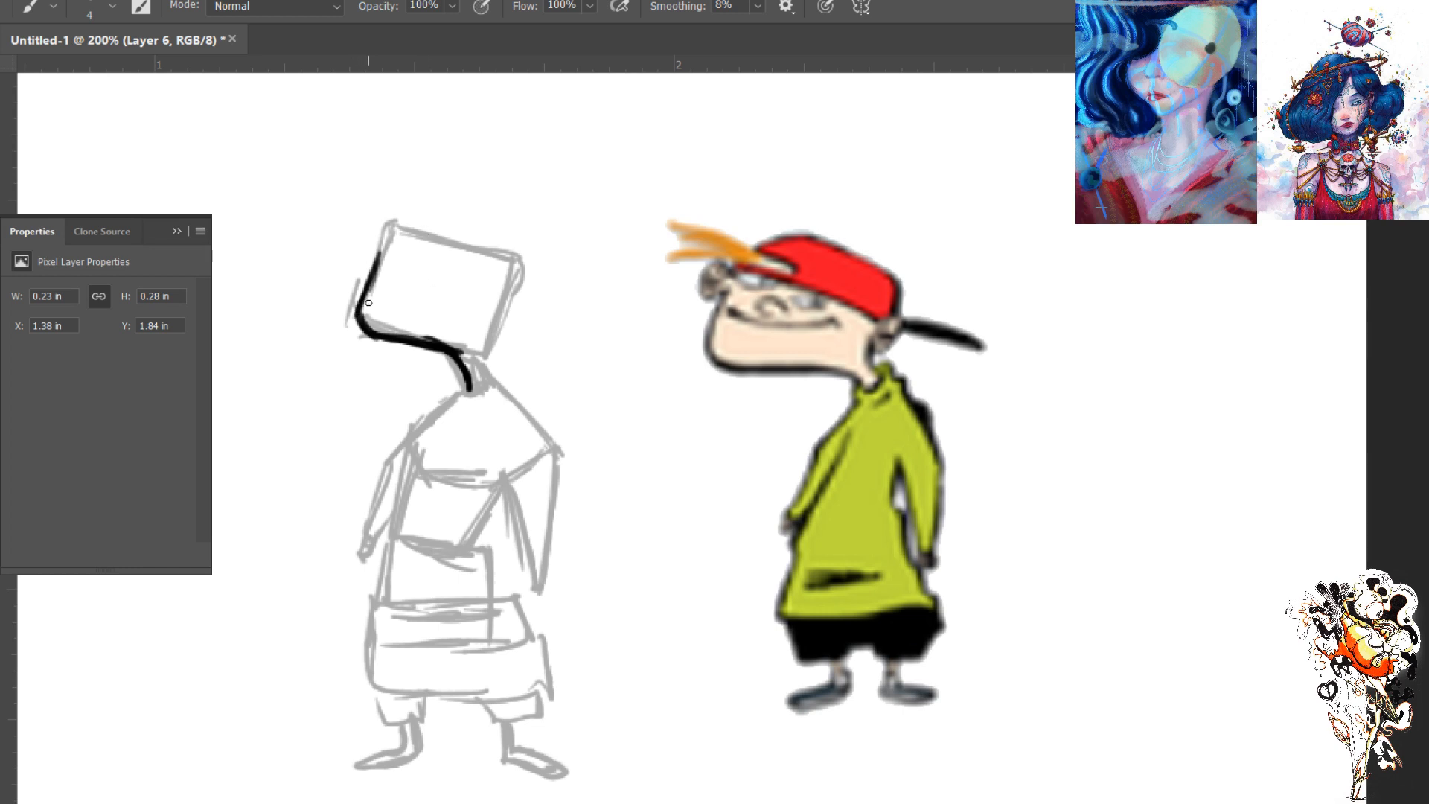
{"action": "key", "text": "e"}
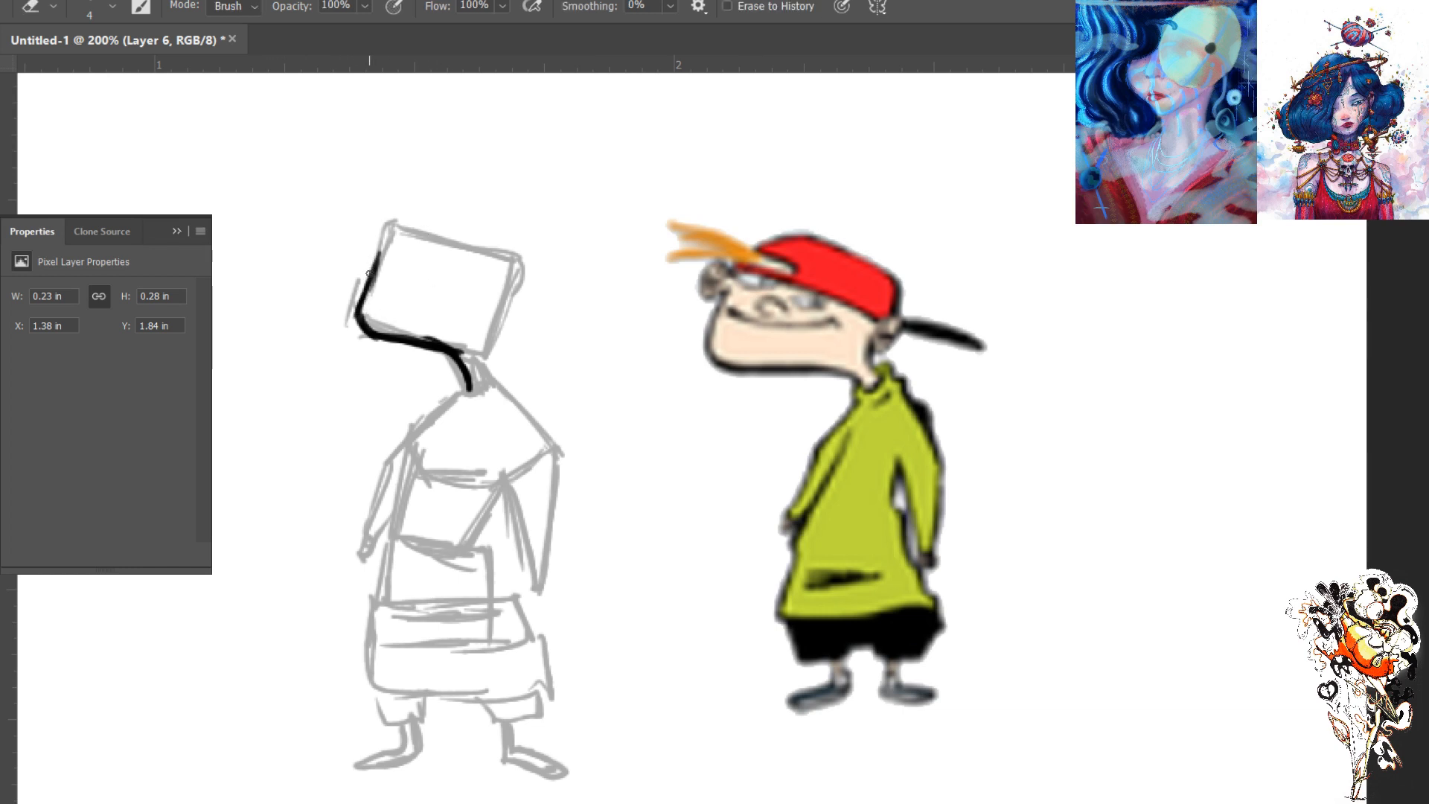
{"action": "left_click_drag", "start_coordinate": [378, 248], "coordinate": [354, 345]}
{"action": "key", "text": "b"}
{"action": "mouse_move", "coordinate": [377, 257]}
{"action": "left_mouse_down"}
{"action": "mouse_move", "coordinate": [366, 309]}
{"action": "mouse_move", "coordinate": [400, 343]}
{"action": "mouse_move", "coordinate": [362, 298]}
{"action": "left_mouse_up"}
{"action": "key", "text": "e"}
{"action": "key", "text": "b"}
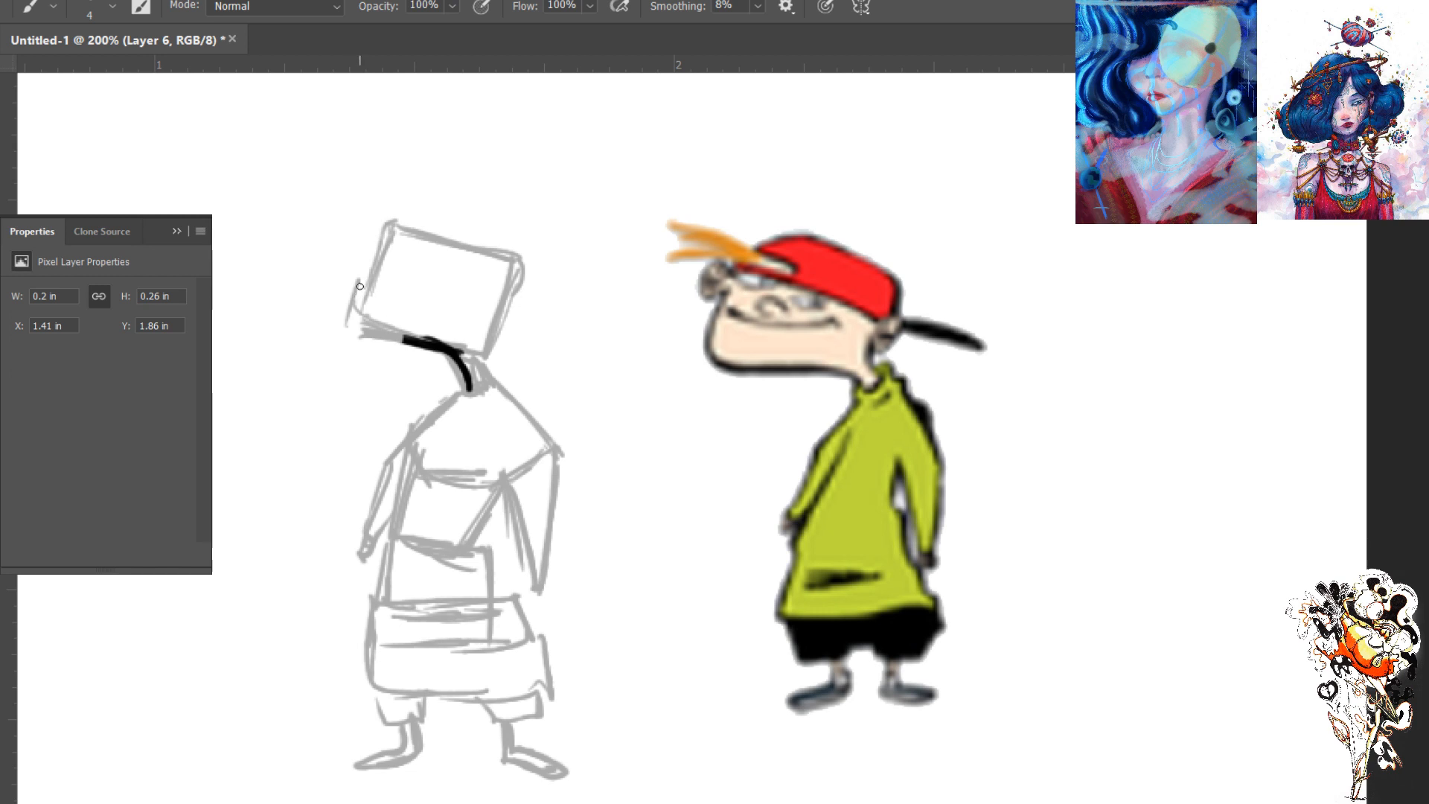
{"action": "mouse_move", "coordinate": [380, 337]}
{"action": "left_mouse_down"}
{"action": "mouse_move", "coordinate": [406, 343]}
{"action": "mouse_move", "coordinate": [345, 309]}
{"action": "mouse_move", "coordinate": [364, 278]}
{"action": "mouse_move", "coordinate": [342, 316]}
{"action": "left_mouse_up"}
{"action": "left_click_drag", "start_coordinate": [383, 252], "coordinate": [344, 319]}
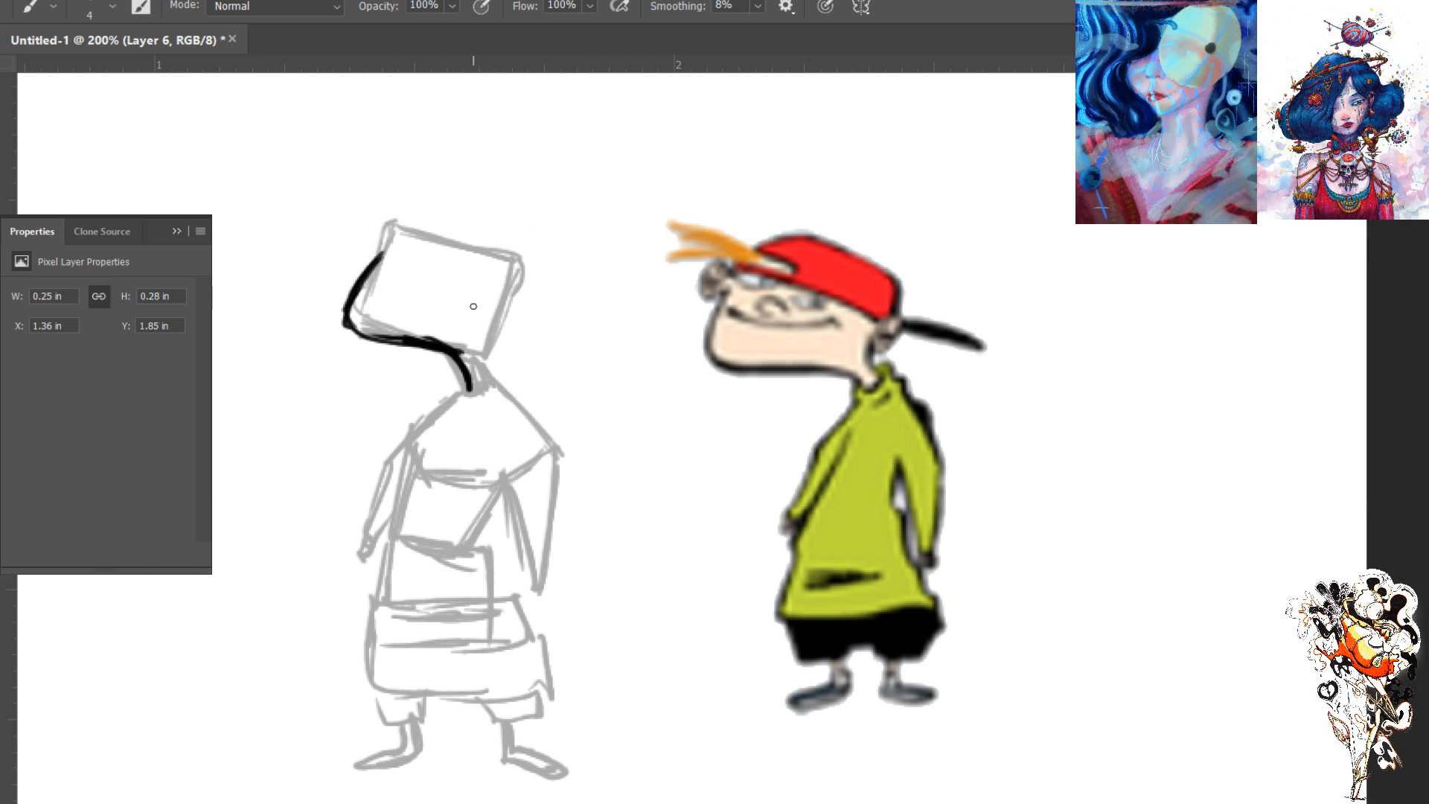
- Ink the back of the head and neck, the collar, the rear shoulder and the tapered rear arm
{"action": "left_click_drag", "start_coordinate": [489, 317], "coordinate": [484, 336]}
{"action": "left_click_drag", "start_coordinate": [497, 314], "coordinate": [488, 369]}
{"action": "mouse_move", "coordinate": [496, 307]}
{"action": "left_mouse_down"}
{"action": "mouse_move", "coordinate": [481, 352]}
{"action": "mouse_move", "coordinate": [497, 387]}
{"action": "left_mouse_up"}
{"action": "mouse_move", "coordinate": [492, 384]}
{"action": "left_mouse_down"}
{"action": "mouse_move", "coordinate": [556, 450]}
{"action": "mouse_move", "coordinate": [528, 411]}
{"action": "mouse_move", "coordinate": [556, 452]}
{"action": "mouse_move", "coordinate": [541, 428]}
{"action": "mouse_move", "coordinate": [545, 567]}
{"action": "left_mouse_up"}
{"action": "left_click_drag", "start_coordinate": [555, 464], "coordinate": [538, 598]}
{"action": "left_click_drag", "start_coordinate": [501, 473], "coordinate": [535, 597]}
{"action": "left_click_drag", "start_coordinate": [513, 519], "coordinate": [528, 552]}
- Ink the sweater's back edge, curved hem and front side, and outline the front shoulder and thin front arm
{"action": "mouse_move", "coordinate": [505, 487]}
{"action": "left_mouse_down"}
{"action": "mouse_move", "coordinate": [480, 536]}
{"action": "mouse_move", "coordinate": [488, 601]}
{"action": "mouse_move", "coordinate": [510, 609]}
{"action": "mouse_move", "coordinate": [544, 667]}
{"action": "mouse_move", "coordinate": [530, 639]}
{"action": "mouse_move", "coordinate": [385, 645]}
{"action": "left_mouse_up"}
{"action": "key", "text": "ctrl+z"}
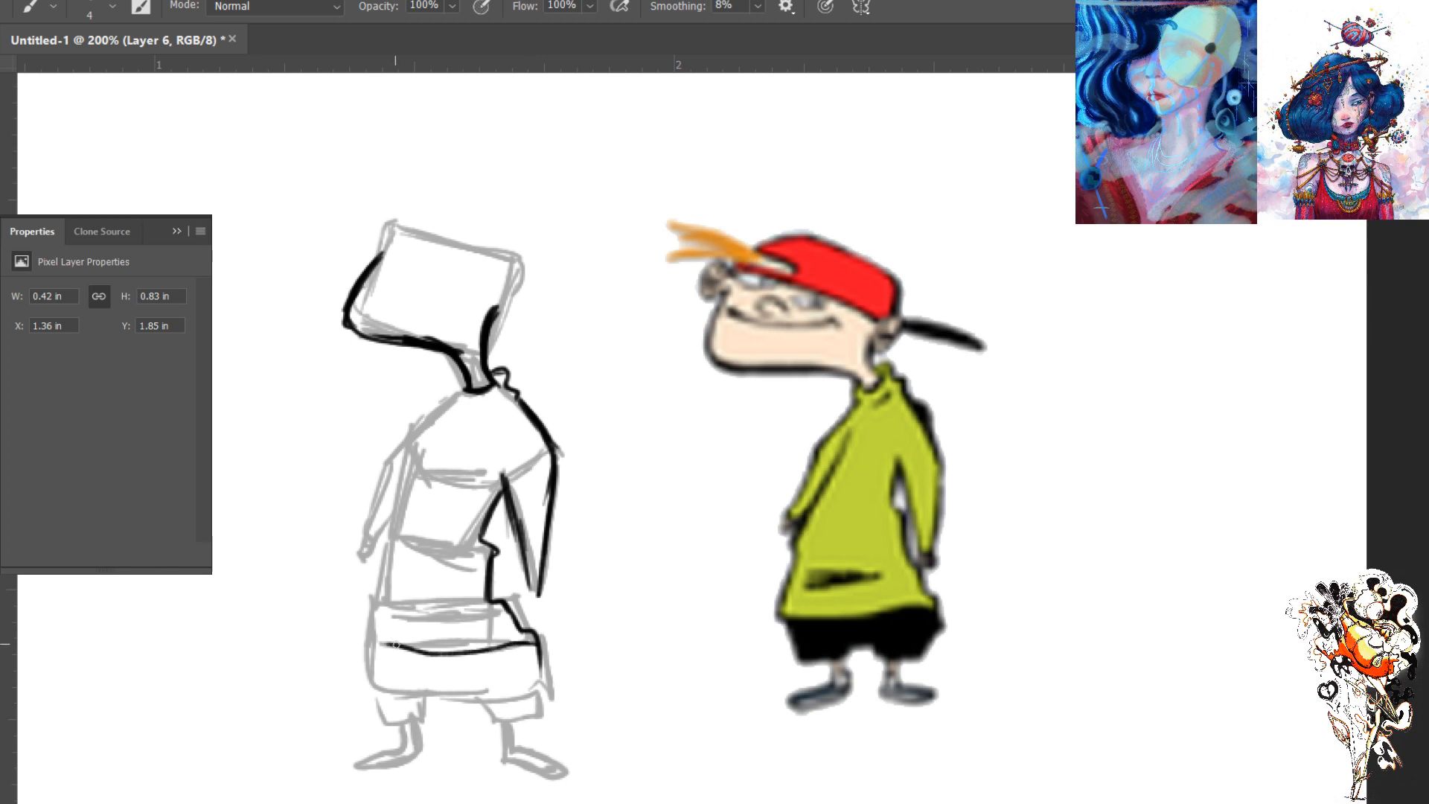
{"action": "key", "text": "ctrl+z"}
{"action": "left_click_drag", "start_coordinate": [537, 644], "coordinate": [367, 640]}
{"action": "mouse_move", "coordinate": [379, 589]}
{"action": "left_mouse_down"}
{"action": "mouse_move", "coordinate": [366, 638]}
{"action": "mouse_move", "coordinate": [371, 578]}
{"action": "left_mouse_up"}
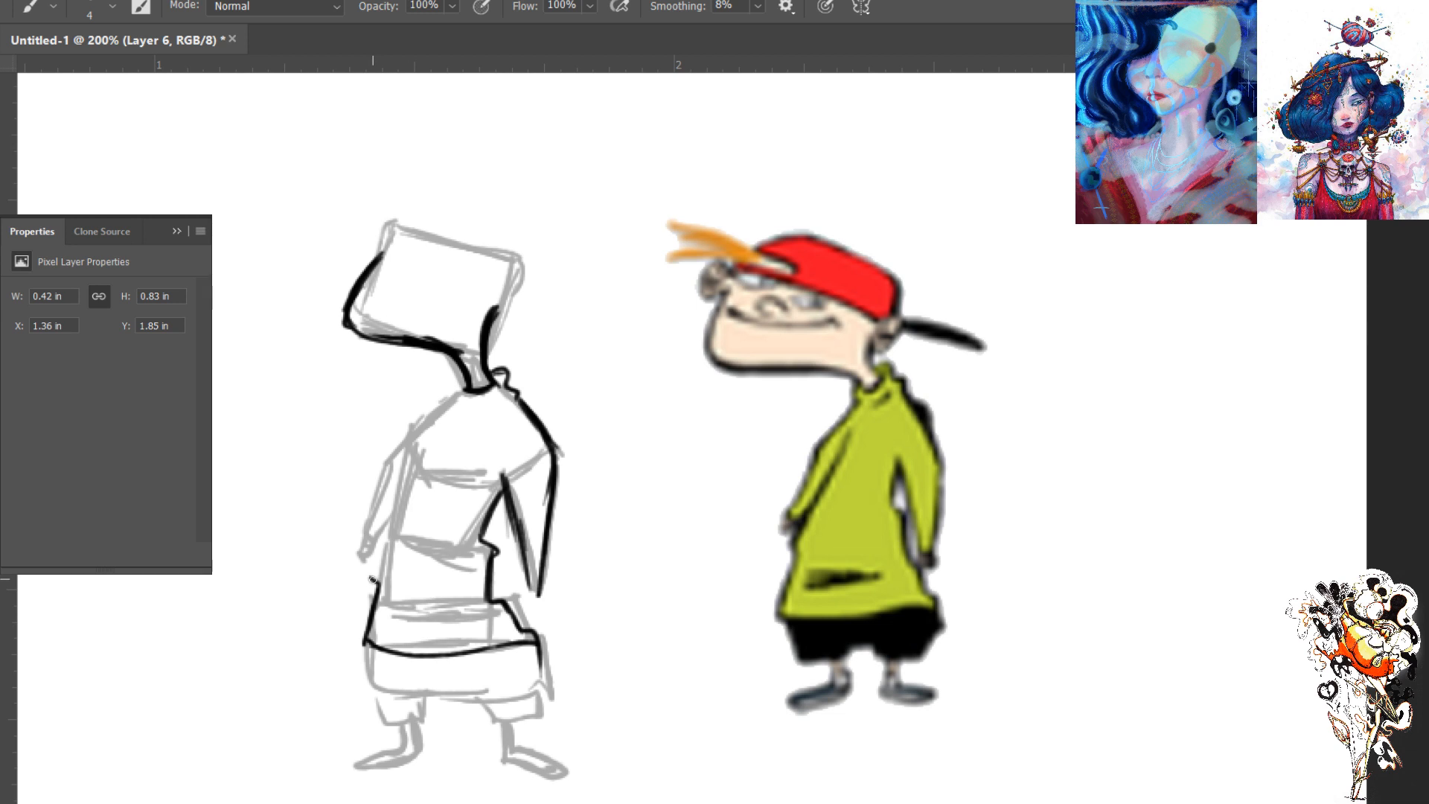
{"action": "left_click_drag", "start_coordinate": [369, 577], "coordinate": [403, 473]}
{"action": "mouse_move", "coordinate": [466, 387]}
{"action": "left_mouse_down"}
{"action": "mouse_move", "coordinate": [494, 387]}
{"action": "mouse_move", "coordinate": [455, 391]}
{"action": "mouse_move", "coordinate": [414, 448]}
{"action": "left_mouse_up"}
{"action": "mouse_move", "coordinate": [446, 402]}
{"action": "left_mouse_down"}
{"action": "mouse_move", "coordinate": [389, 466]}
{"action": "mouse_move", "coordinate": [363, 557]}
{"action": "left_mouse_up"}
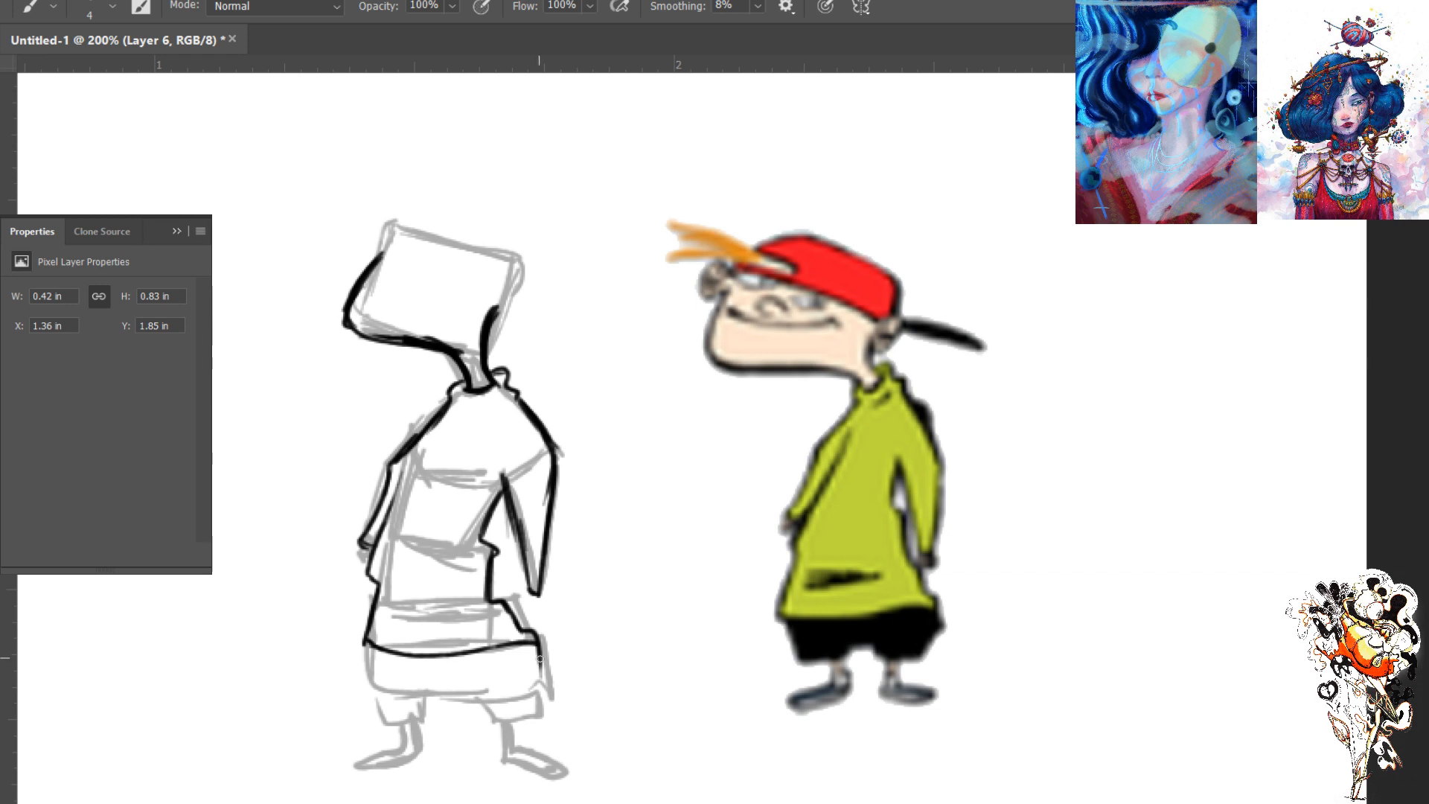
- Ink the baggy shorts below the sweater hem with two leg cuffs and a gap between them
{"action": "mouse_move", "coordinate": [537, 645]}
{"action": "left_mouse_down"}
{"action": "mouse_move", "coordinate": [539, 712]}
{"action": "mouse_move", "coordinate": [540, 699]}
{"action": "mouse_move", "coordinate": [485, 723]}
{"action": "left_mouse_up"}
{"action": "left_click_drag", "start_coordinate": [478, 701], "coordinate": [455, 701]}
{"action": "mouse_move", "coordinate": [453, 700]}
{"action": "left_mouse_down"}
{"action": "mouse_move", "coordinate": [446, 727]}
{"action": "mouse_move", "coordinate": [395, 725]}
{"action": "mouse_move", "coordinate": [370, 654]}
{"action": "left_mouse_up"}
- Ink both thin legs with flat, outward-pointing feet, redoing the rear foot's strokes
{"action": "mouse_move", "coordinate": [507, 726]}
{"action": "left_mouse_down"}
{"action": "mouse_move", "coordinate": [506, 763]}
{"action": "mouse_move", "coordinate": [511, 730]}
{"action": "mouse_move", "coordinate": [512, 745]}
{"action": "mouse_move", "coordinate": [546, 753]}
{"action": "left_mouse_up"}
{"action": "key", "text": "ctrl+z"}
{"action": "mouse_move", "coordinate": [510, 741]}
{"action": "left_mouse_down"}
{"action": "mouse_move", "coordinate": [551, 757]}
{"action": "mouse_move", "coordinate": [510, 755]}
{"action": "mouse_move", "coordinate": [559, 752]}
{"action": "mouse_move", "coordinate": [522, 751]}
{"action": "left_mouse_up"}
{"action": "key", "text": "ctrl+z"}
{"action": "key", "text": "ctrl+z"}
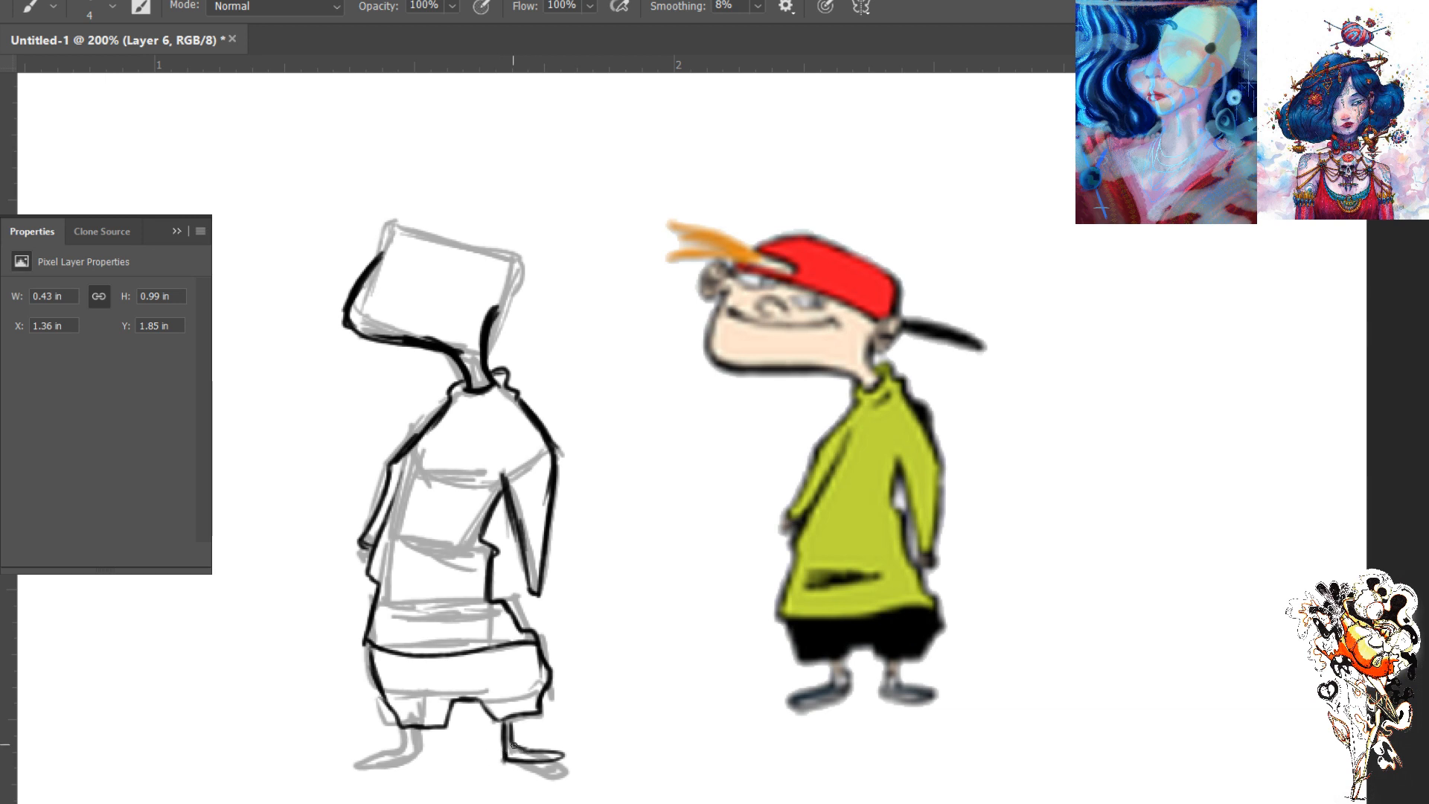
{"action": "mouse_move", "coordinate": [411, 737]}
{"action": "left_mouse_down"}
{"action": "mouse_move", "coordinate": [419, 760]}
{"action": "mouse_move", "coordinate": [383, 770]}
{"action": "mouse_move", "coordinate": [397, 750]}
{"action": "left_mouse_up"}
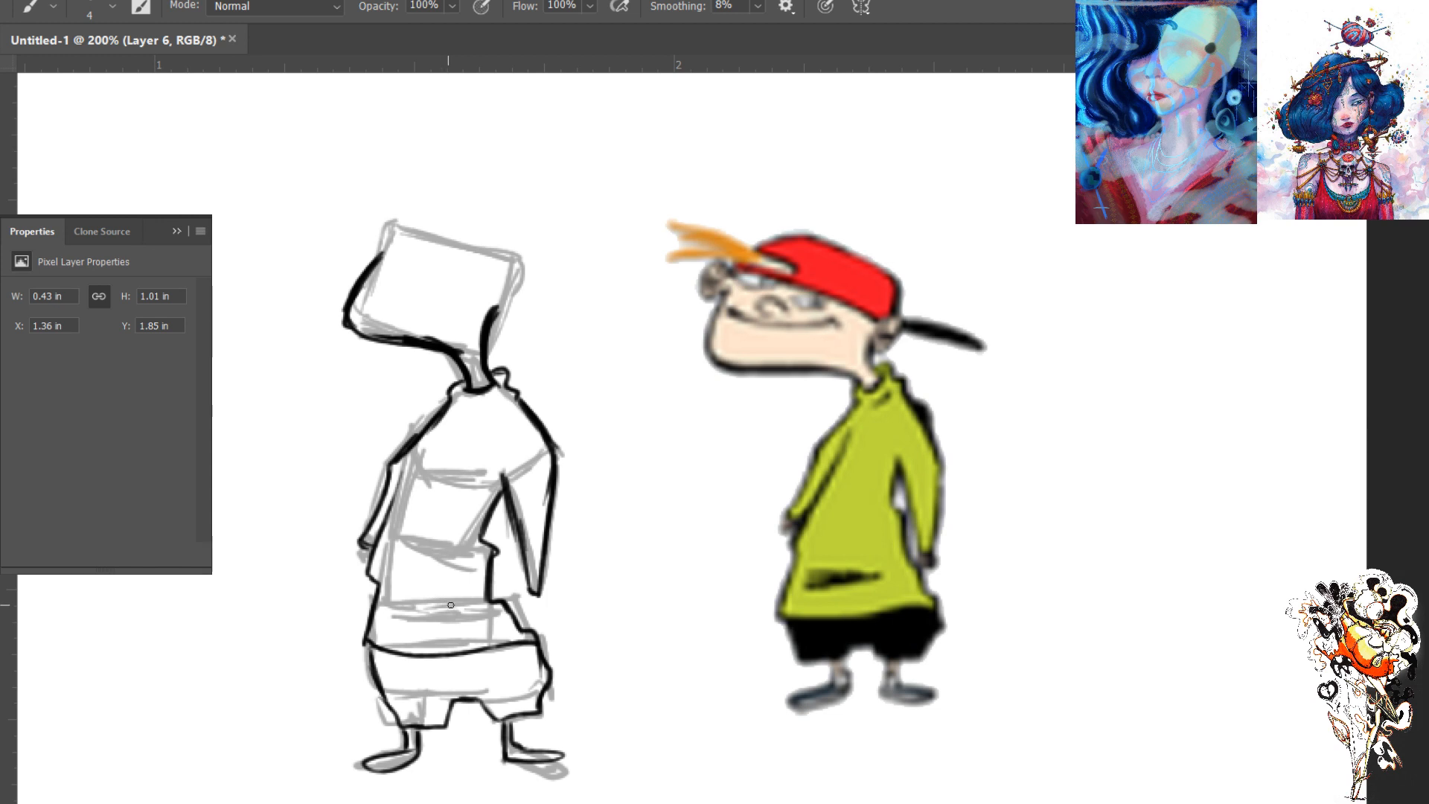
- Scribble a dark horizontal pocket mark on the sweater's lower front and add a short fold line under the collar
{"action": "mouse_move", "coordinate": [444, 612]}
{"action": "left_mouse_down"}
{"action": "mouse_move", "coordinate": [409, 612]}
{"action": "mouse_move", "coordinate": [465, 606]}
{"action": "mouse_move", "coordinate": [399, 599]}
{"action": "mouse_move", "coordinate": [450, 599]}
{"action": "left_mouse_up"}
{"action": "left_click_drag", "start_coordinate": [491, 402], "coordinate": [469, 404]}
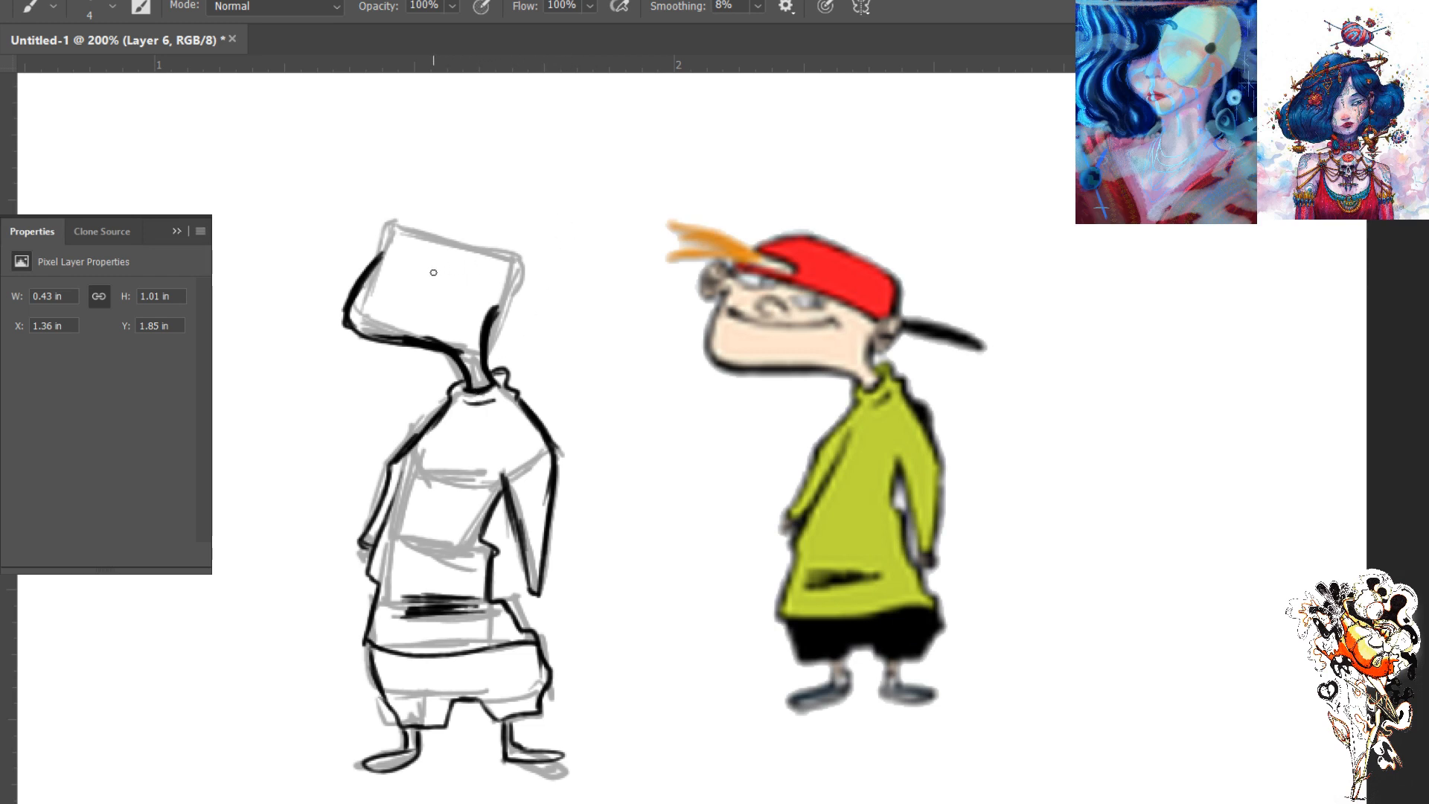
- Ink a long smiling mouth across the lower face with a small downward hook and a thickened opposite corner
{"action": "left_click_drag", "start_coordinate": [387, 292], "coordinate": [464, 287]}
{"action": "key", "text": "ctrl+z"}
{"action": "mouse_move", "coordinate": [456, 306]}
{"action": "left_mouse_down"}
{"action": "mouse_move", "coordinate": [374, 297]}
{"action": "mouse_move", "coordinate": [462, 315]}
{"action": "left_mouse_up"}
{"action": "left_click_drag", "start_coordinate": [378, 299], "coordinate": [374, 298]}
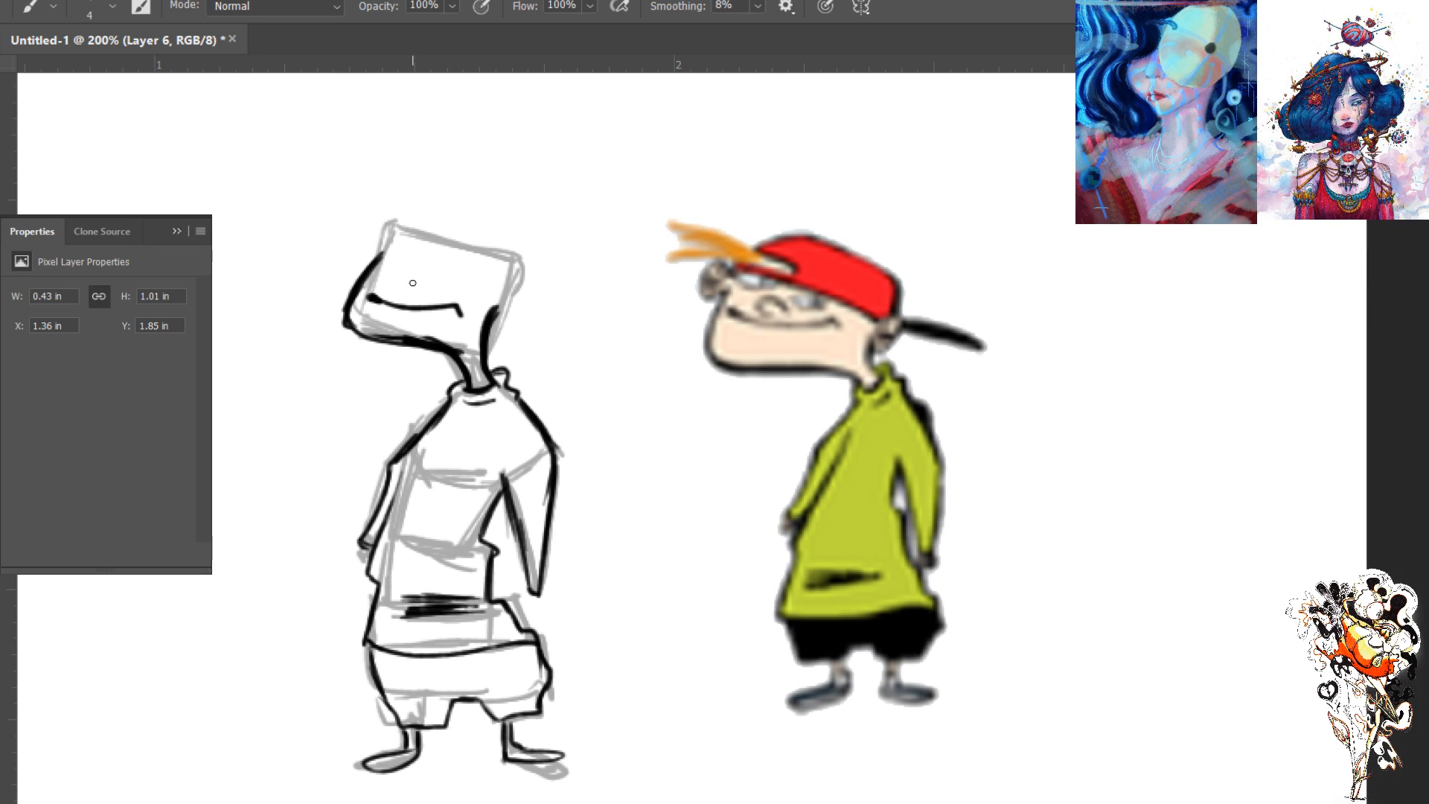
- Ink a small curved nose above the mouth, undoing and redrawing it until the shape fits
{"action": "left_click_drag", "start_coordinate": [415, 284], "coordinate": [420, 290]}
{"action": "key", "text": "ctrl+z"}
{"action": "left_click_drag", "start_coordinate": [401, 288], "coordinate": [422, 284]}
{"action": "key", "text": "ctrl+z"}
{"action": "left_click_drag", "start_coordinate": [391, 286], "coordinate": [418, 282]}
{"action": "key", "text": "ctrl+z"}
{"action": "left_click_drag", "start_coordinate": [414, 278], "coordinate": [415, 289]}
- Ink two slanted oval eyes above the nose, erasing and redrawing the larger one
{"action": "mouse_move", "coordinate": [441, 270]}
{"action": "left_mouse_down"}
{"action": "mouse_move", "coordinate": [483, 277]}
{"action": "mouse_move", "coordinate": [456, 284]}
{"action": "left_mouse_up"}
{"action": "key", "text": "e"}
{"action": "mouse_move", "coordinate": [489, 293]}
{"action": "left_mouse_down"}
{"action": "mouse_move", "coordinate": [472, 260]}
{"action": "mouse_move", "coordinate": [460, 280]}
{"action": "mouse_move", "coordinate": [479, 255]}
{"action": "left_mouse_up"}
{"action": "key", "text": "b"}
{"action": "mouse_move", "coordinate": [480, 273]}
{"action": "left_mouse_down"}
{"action": "mouse_move", "coordinate": [440, 270]}
{"action": "mouse_move", "coordinate": [477, 277]}
{"action": "left_mouse_up"}
{"action": "left_click_drag", "start_coordinate": [415, 252], "coordinate": [402, 264]}
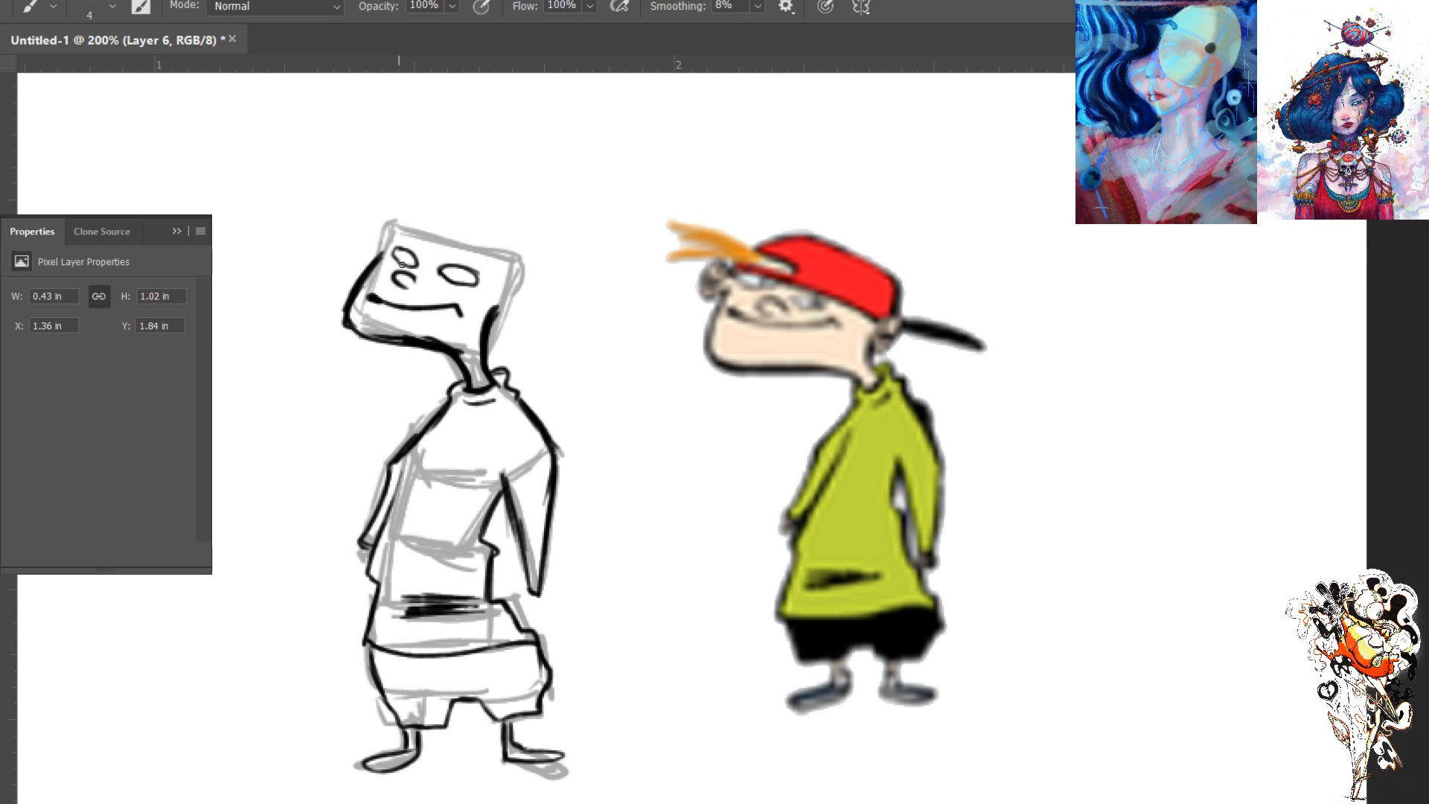
- Add small dot pupils inside both eyes, looking toward the front of the face
{"action": "left_click", "coordinate": [461, 276]}
{"action": "key", "text": "e"}
{"action": "key", "text": "bracketleft"}
{"action": "key", "text": "bracketleft"}
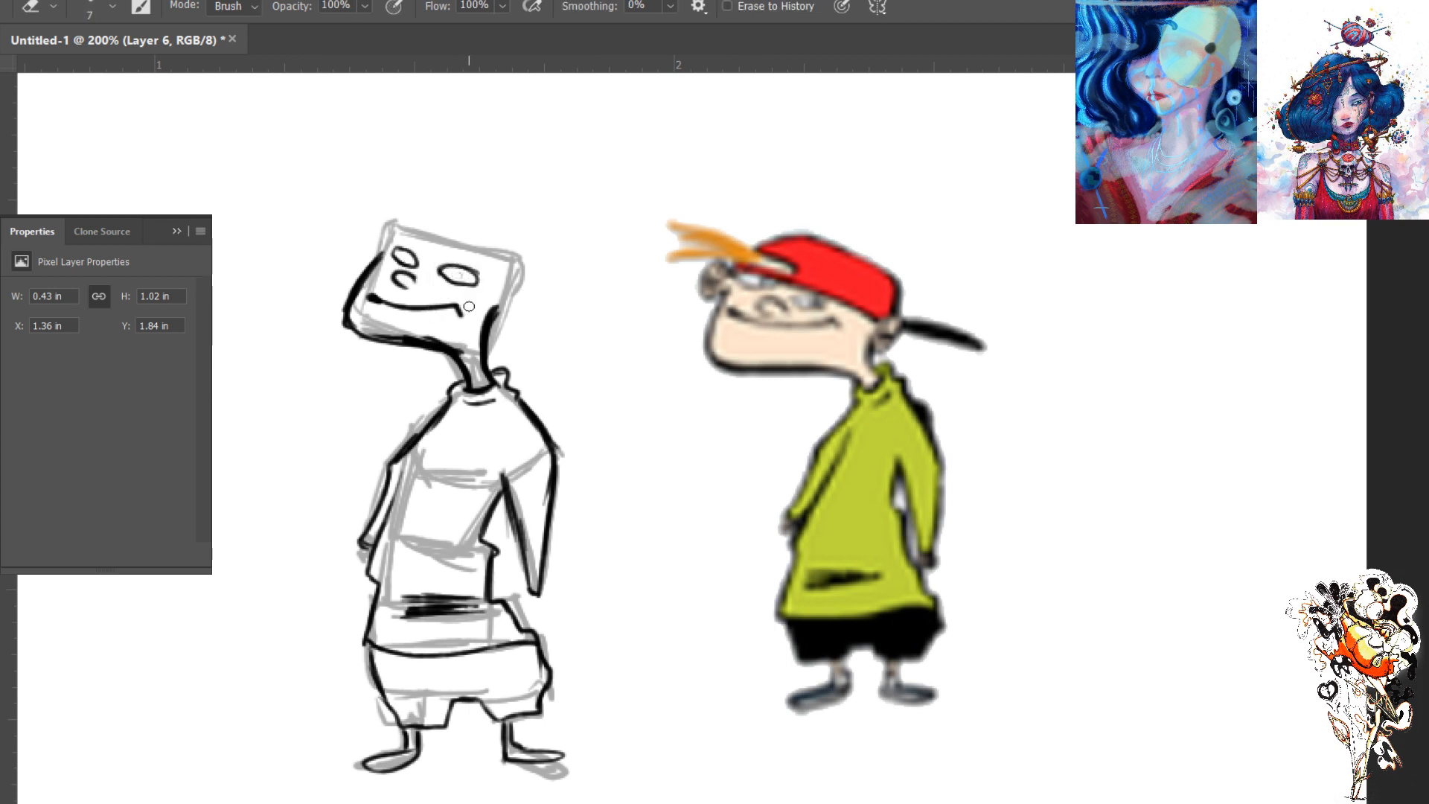
{"action": "key", "text": "ctrl+plus"}
{"action": "key", "text": "b"}
{"action": "left_click_drag", "start_coordinate": [461, 269], "coordinate": [559, 351]}
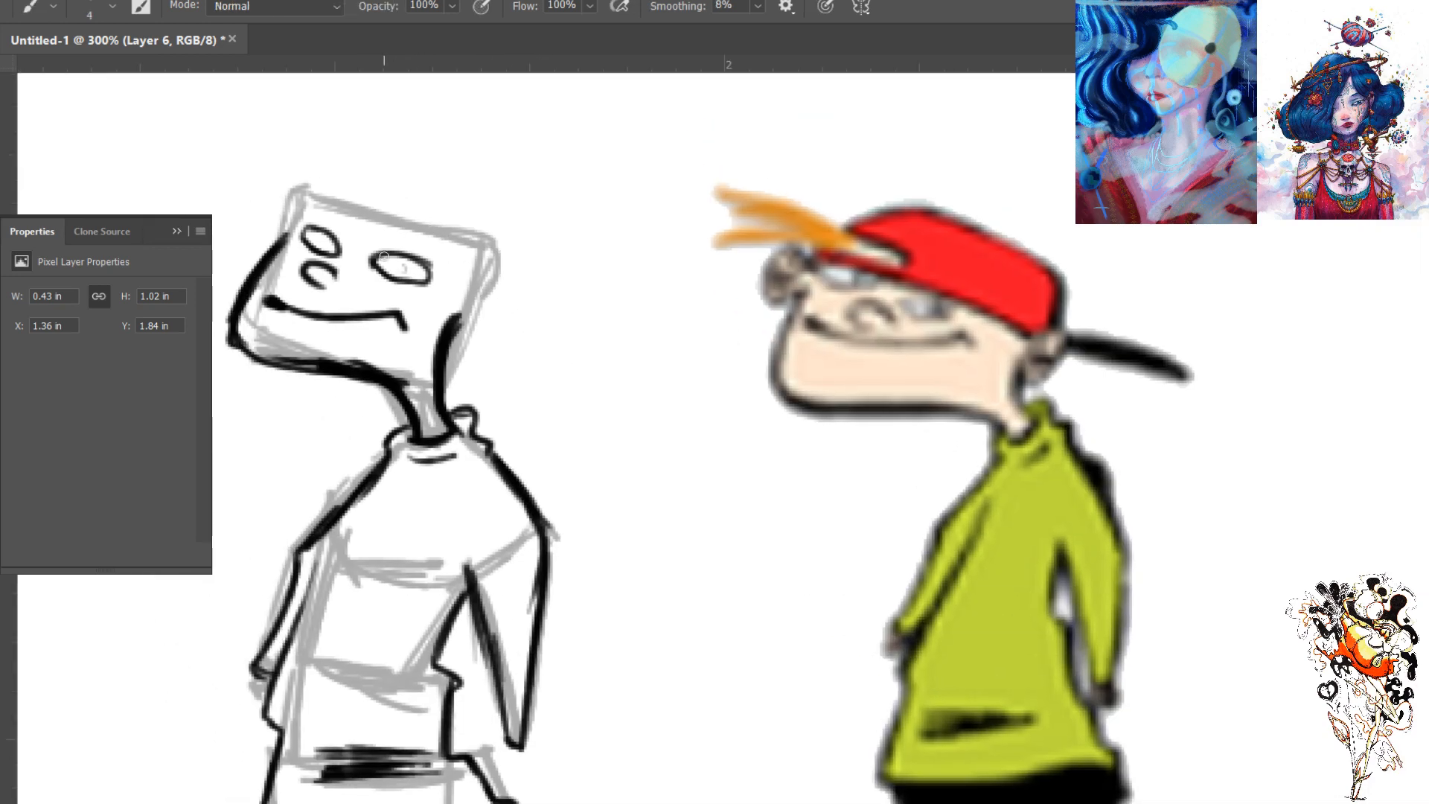
{"action": "left_click_drag", "start_coordinate": [386, 260], "coordinate": [377, 265]}
- Select the inked eyes, nose and mouth with a freehand selection, nudge them slightly down the face and deselect
{"action": "key", "text": "l"}
{"action": "mouse_move", "coordinate": [361, 223]}
{"action": "left_mouse_down"}
{"action": "mouse_move", "coordinate": [306, 210]}
{"action": "mouse_move", "coordinate": [262, 311]}
{"action": "mouse_move", "coordinate": [361, 350]}
{"action": "mouse_move", "coordinate": [404, 343]}
{"action": "mouse_move", "coordinate": [454, 253]}
{"action": "mouse_move", "coordinate": [360, 220]}
{"action": "left_mouse_up"}
{"action": "key", "text": "ctrl+t"}
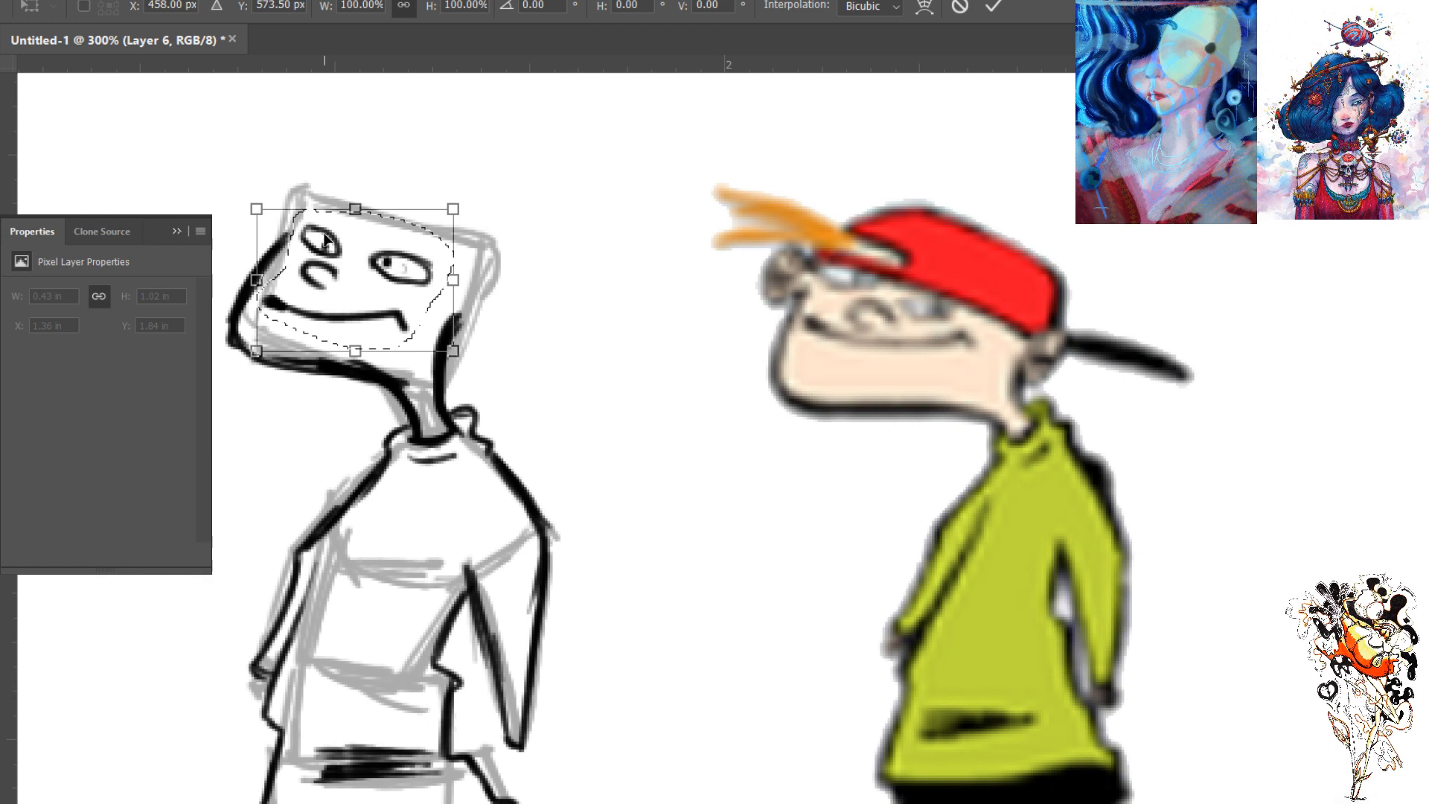
{"action": "key", "text": "Down"}
{"action": "key", "text": "Down"}
{"action": "key", "text": "Down"}
{"action": "key", "text": "Down"}
{"action": "key", "text": "Down"}
{"action": "key", "text": "Down"}
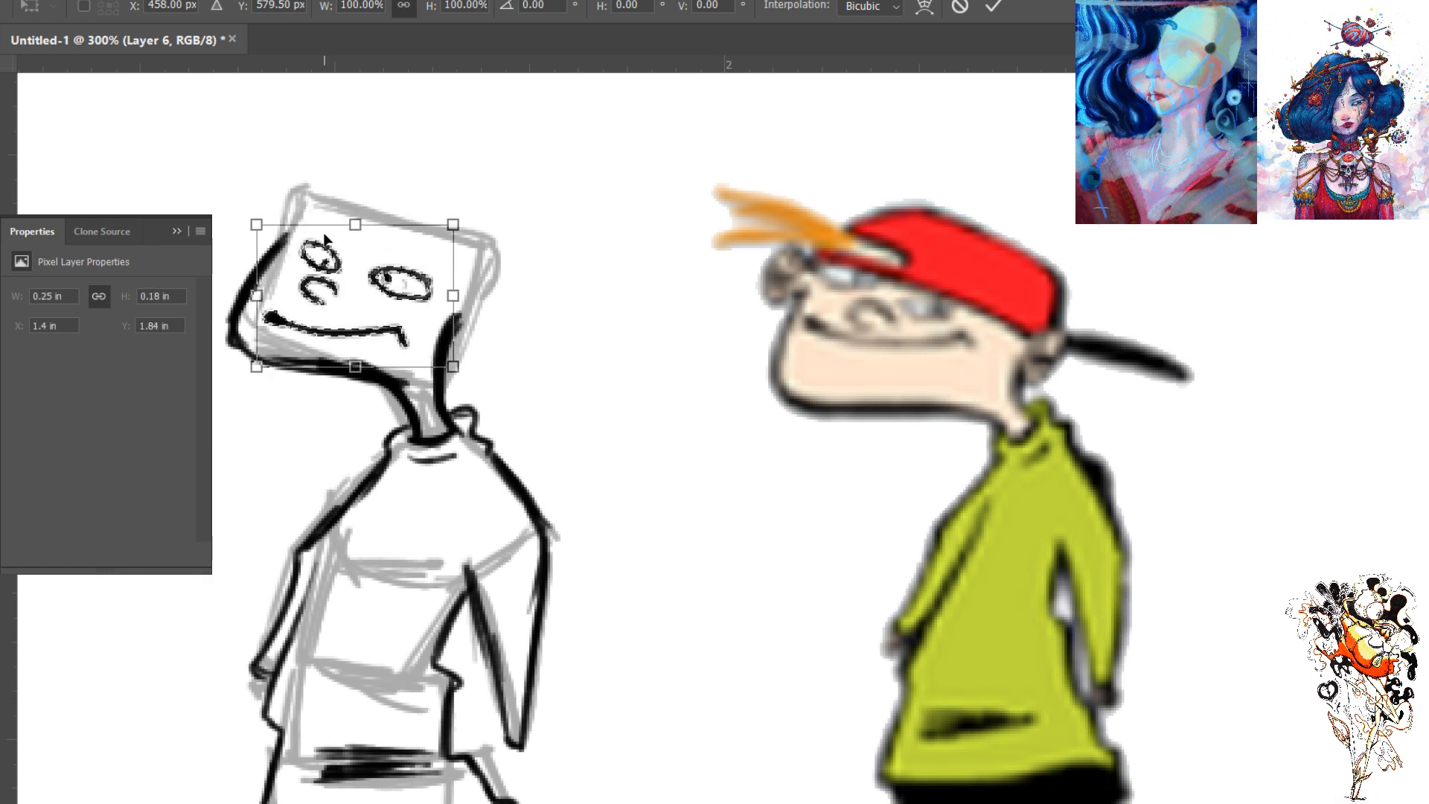
{"action": "key", "text": "Return"}
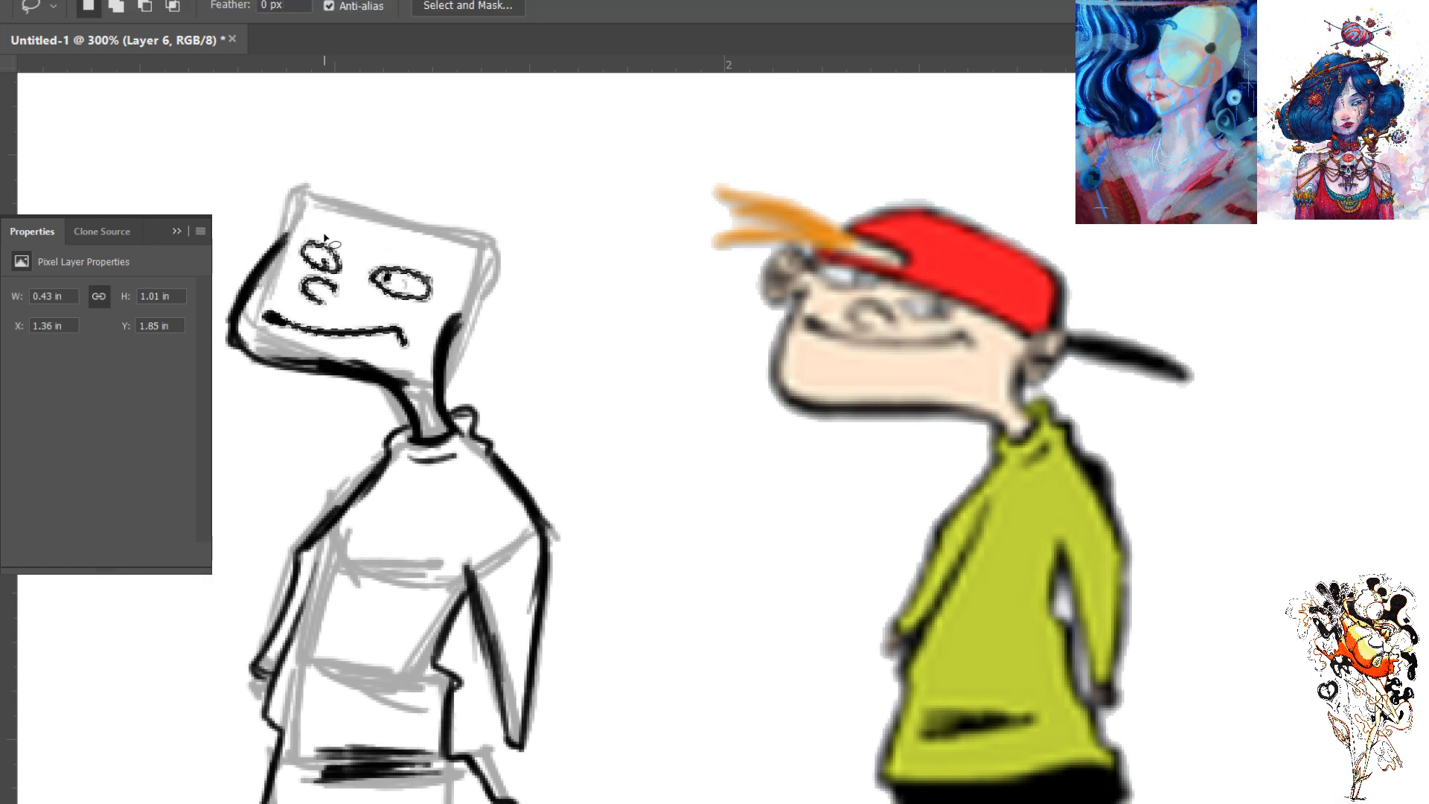
{"action": "key", "text": "ctrl+d"}
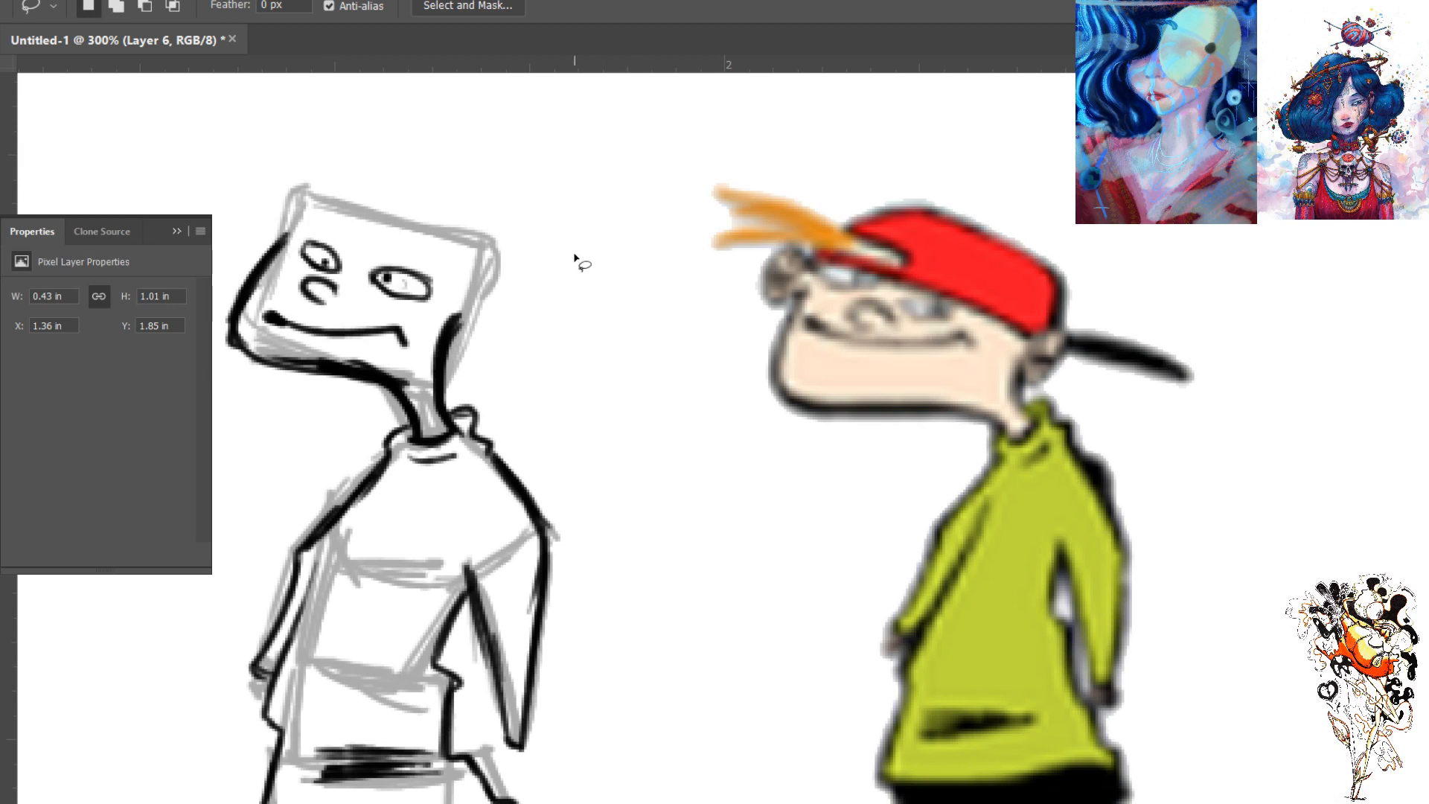
- Extend the inked front edge of the head upward to the top of the face
{"action": "key", "text": "b"}
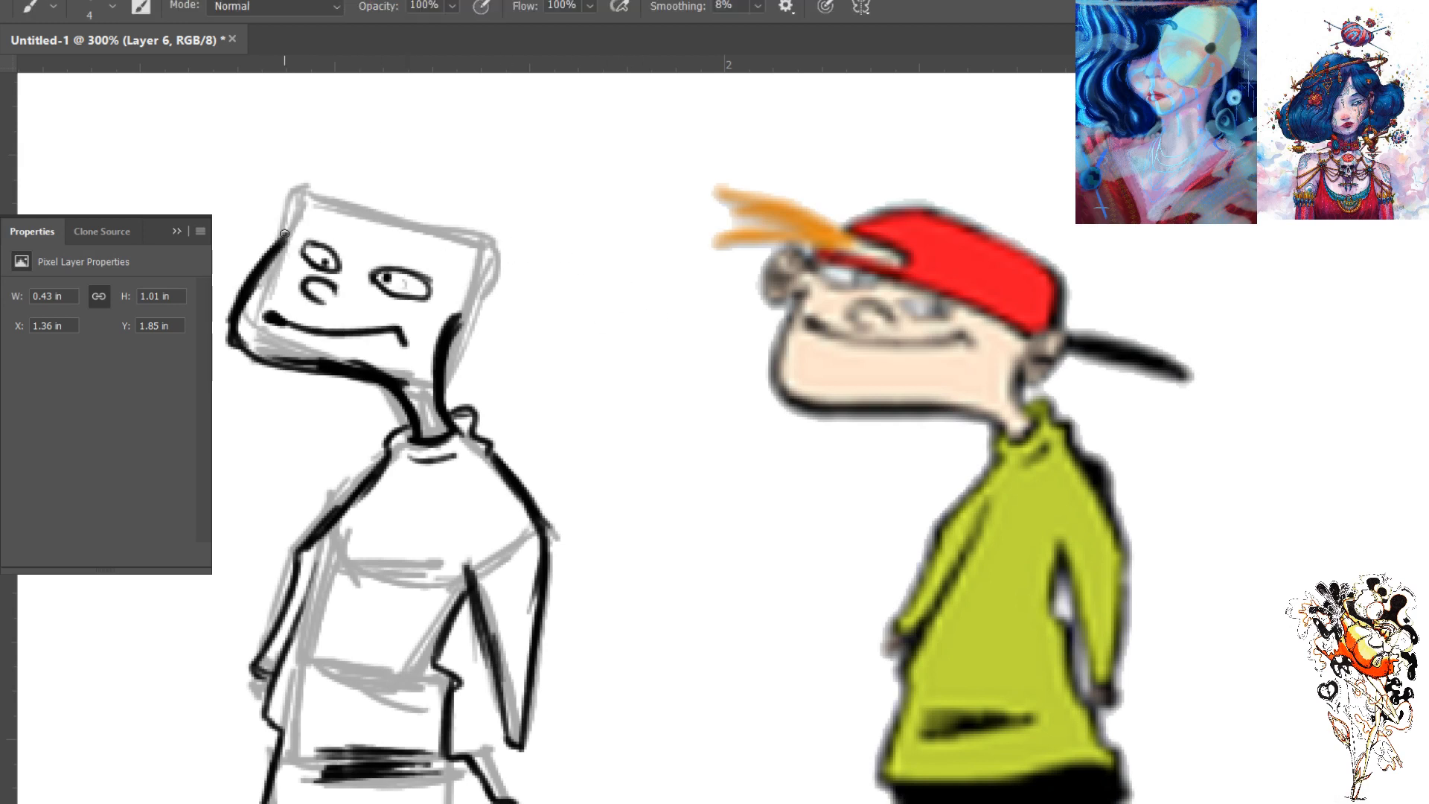
{"action": "left_click_drag", "start_coordinate": [293, 221], "coordinate": [251, 271]}
- Mark the trapezoid shape of the coloured reference figure's sweater with red construction lines
{"action": "key", "text": "ctrl+0"}
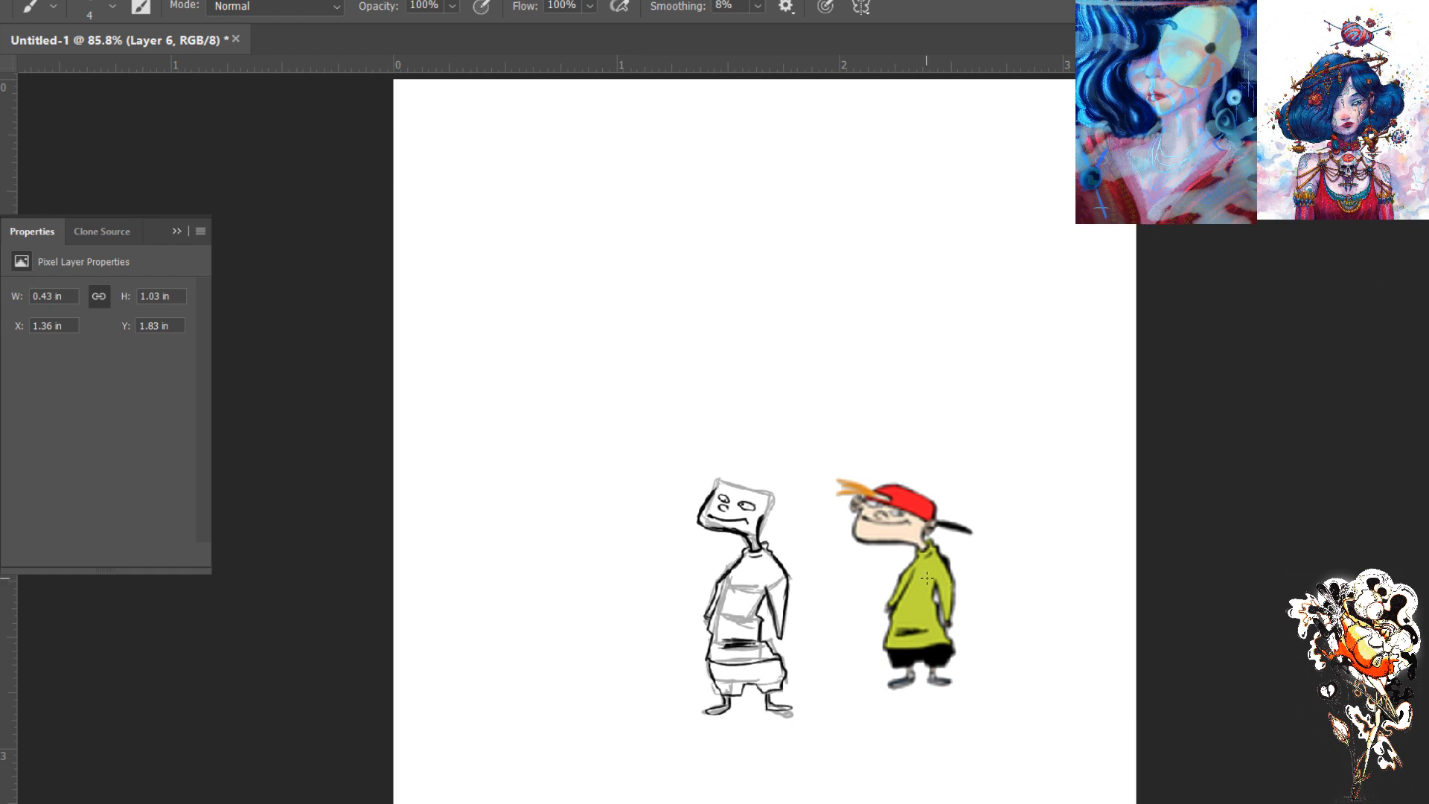
{"action": "mouse_move", "coordinate": [910, 582]}
{"action": "left_mouse_down"}
{"action": "mouse_move", "coordinate": [888, 636]}
{"action": "mouse_move", "coordinate": [949, 644]}
{"action": "mouse_move", "coordinate": [890, 643]}
{"action": "left_mouse_up"}
{"action": "key", "text": "ctrl+plus"}
{"action": "key", "text": "ctrl+plus"}
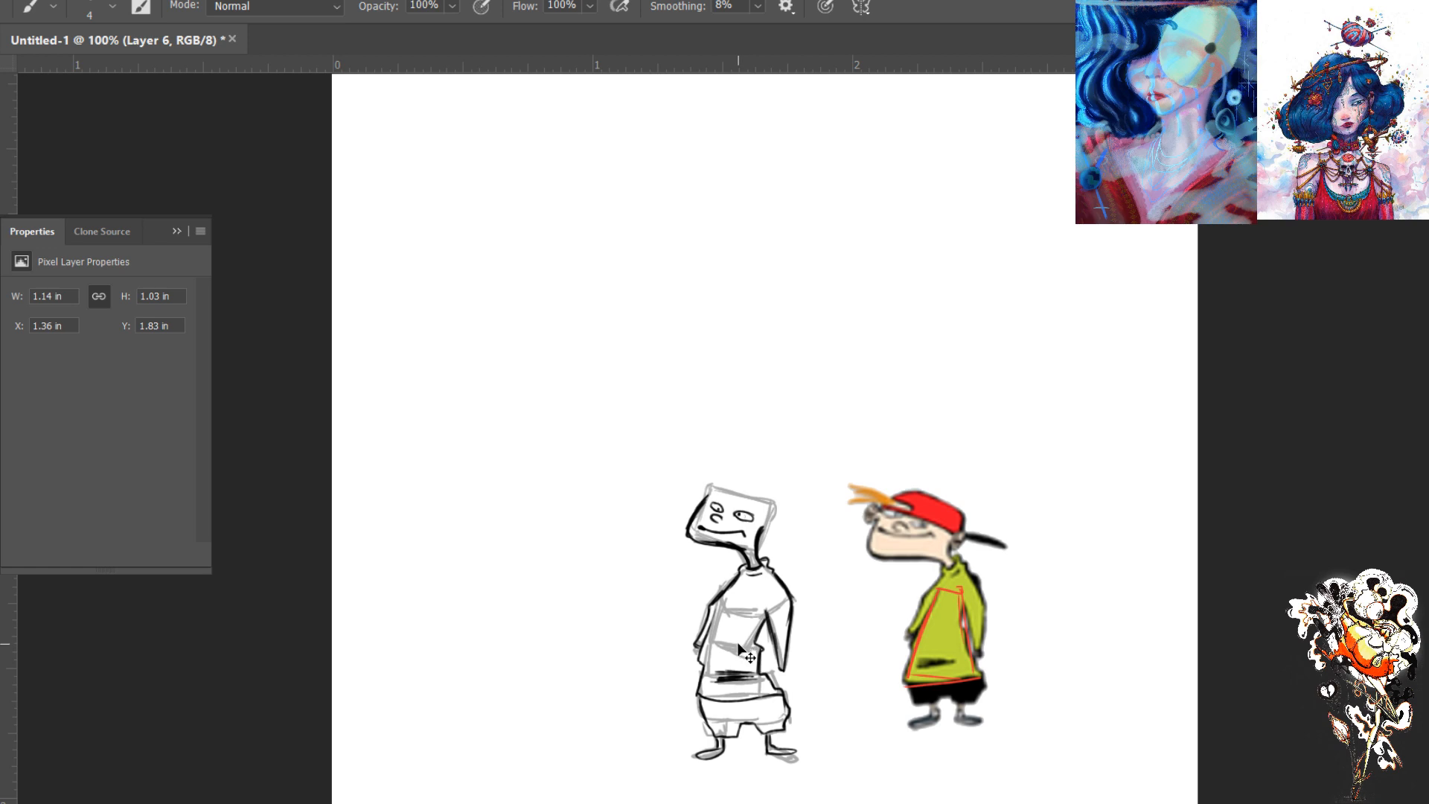
{"action": "left_click_drag", "start_coordinate": [756, 719], "coordinate": [653, 441]}
{"action": "left_click_drag", "start_coordinate": [652, 523], "coordinate": [646, 510]}
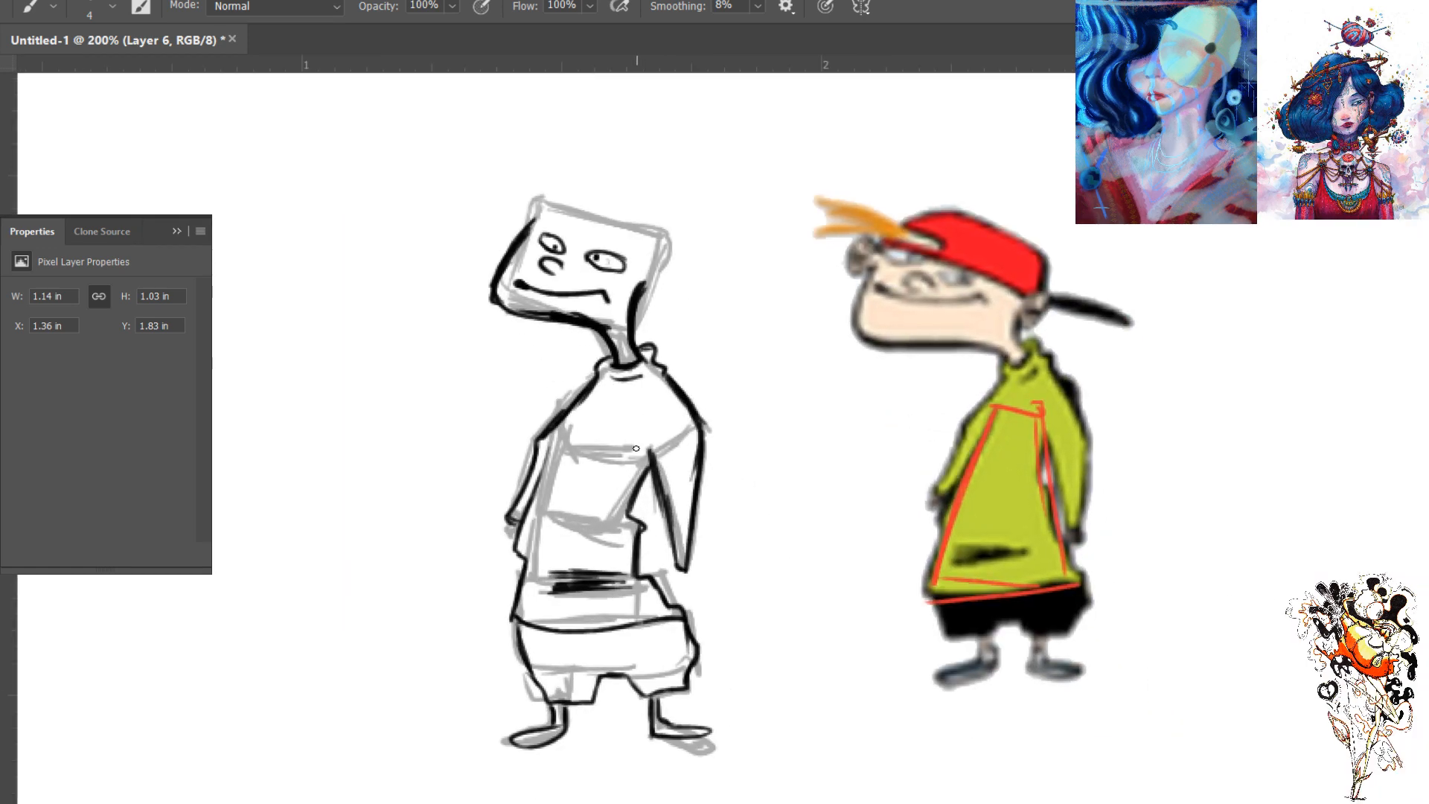
{"action": "mouse_move", "coordinate": [649, 437]}
{"action": "left_mouse_down"}
{"action": "mouse_move", "coordinate": [570, 431]}
{"action": "mouse_move", "coordinate": [555, 488]}
{"action": "left_mouse_up"}
{"action": "left_click_drag", "start_coordinate": [572, 425], "coordinate": [527, 605]}
{"action": "left_click_drag", "start_coordinate": [558, 473], "coordinate": [522, 622]}
{"action": "mouse_move", "coordinate": [628, 443]}
{"action": "left_mouse_down"}
{"action": "mouse_move", "coordinate": [667, 607]}
{"action": "mouse_move", "coordinate": [664, 566]}
{"action": "mouse_move", "coordinate": [630, 609]}
{"action": "mouse_move", "coordinate": [655, 613]}
{"action": "mouse_move", "coordinate": [562, 612]}
{"action": "left_mouse_up"}
{"action": "left_click_drag", "start_coordinate": [670, 611], "coordinate": [533, 618]}
{"action": "key", "text": "ctrl+z"}
{"action": "key", "text": "ctrl+z"}
{"action": "key", "text": "ctrl+z"}
{"action": "key", "text": "ctrl+z"}
{"action": "key", "text": "ctrl+z"}
{"action": "key", "text": "ctrl+z"}
- Ink the curved line across the forehead for the cap's edge and a rounded ear on each side of the head
{"action": "key", "text": "ctrl+z"}
{"action": "key", "text": "ctrl+z"}
{"action": "key", "text": "ctrl+z"}
{"action": "left_click_drag", "start_coordinate": [535, 221], "coordinate": [611, 233]}
{"action": "key", "text": "ctrl+z"}
{"action": "left_click_drag", "start_coordinate": [534, 218], "coordinate": [658, 270]}
{"action": "mouse_move", "coordinate": [654, 270]}
{"action": "left_mouse_down"}
{"action": "mouse_move", "coordinate": [607, 326]}
{"action": "mouse_move", "coordinate": [565, 341]}
{"action": "mouse_move", "coordinate": [562, 370]}
{"action": "left_mouse_up"}
{"action": "scroll", "coordinate": [658, 277], "scroll_direction": "up", "scroll_amount": 1}
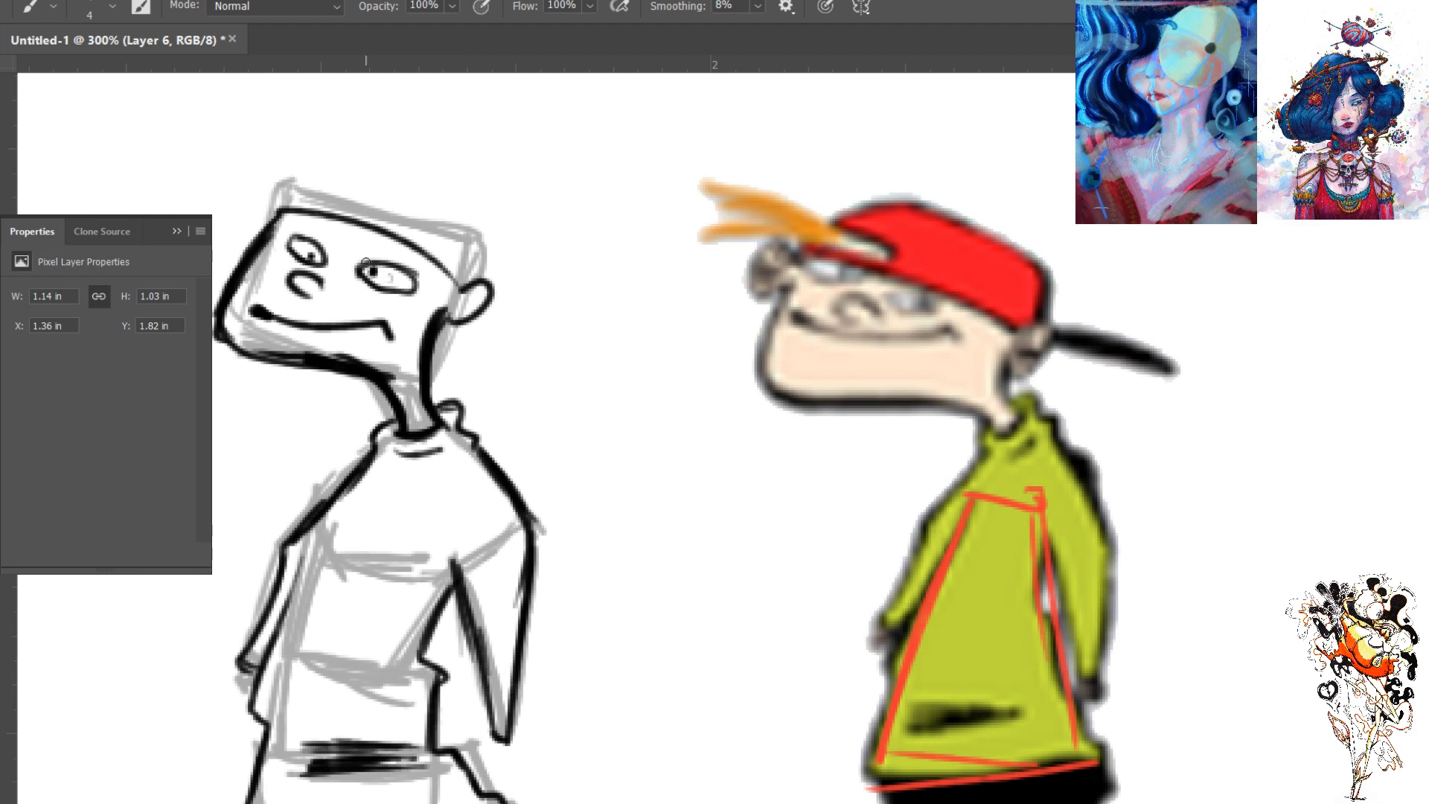
{"action": "mouse_move", "coordinate": [266, 220]}
{"action": "left_mouse_down"}
{"action": "mouse_move", "coordinate": [253, 198]}
{"action": "mouse_move", "coordinate": [235, 223]}
{"action": "left_mouse_up"}
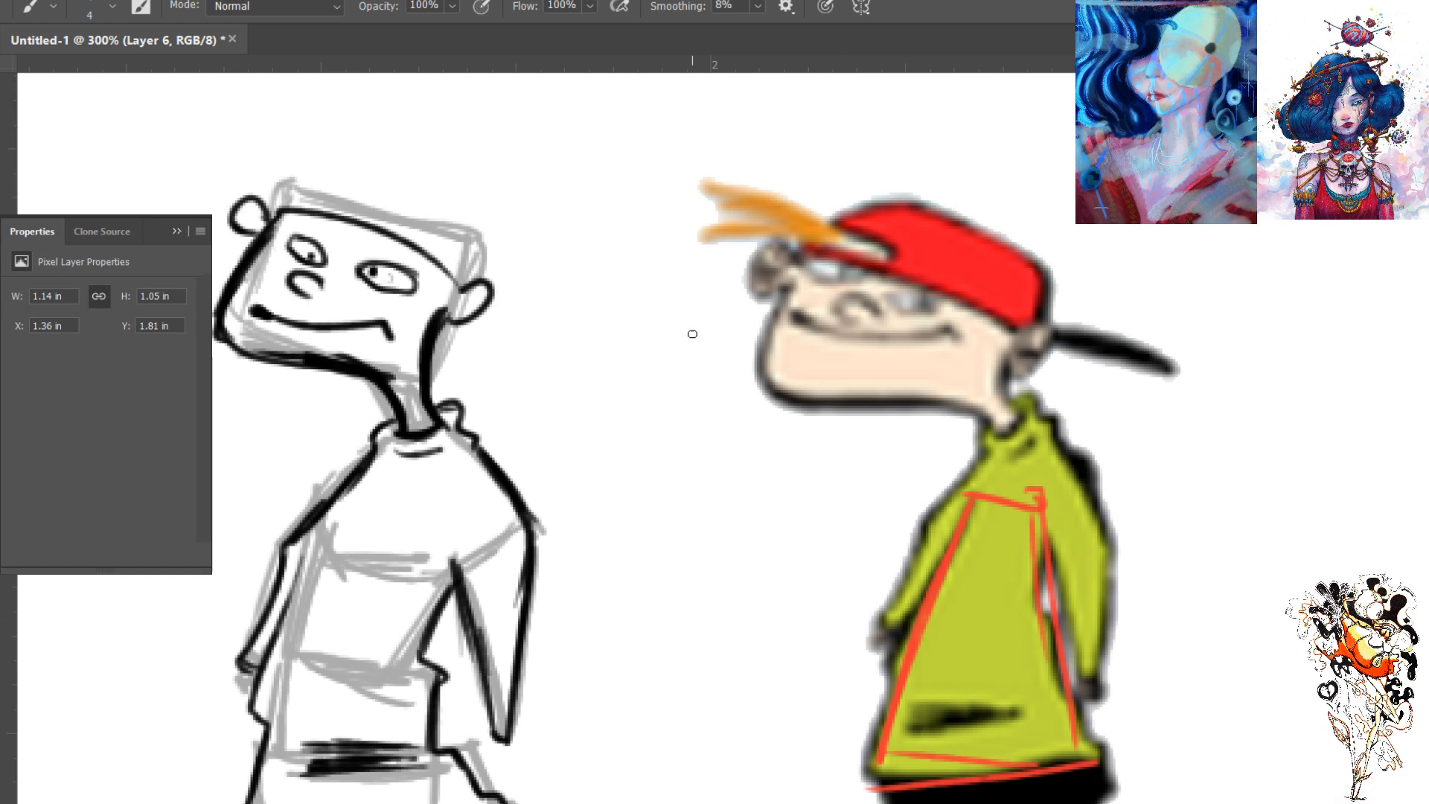
- Draw three small example ears between the two figures and add swirled inner detail to both of the figure's ears
{"action": "left_click_drag", "start_coordinate": [603, 142], "coordinate": [596, 168]}
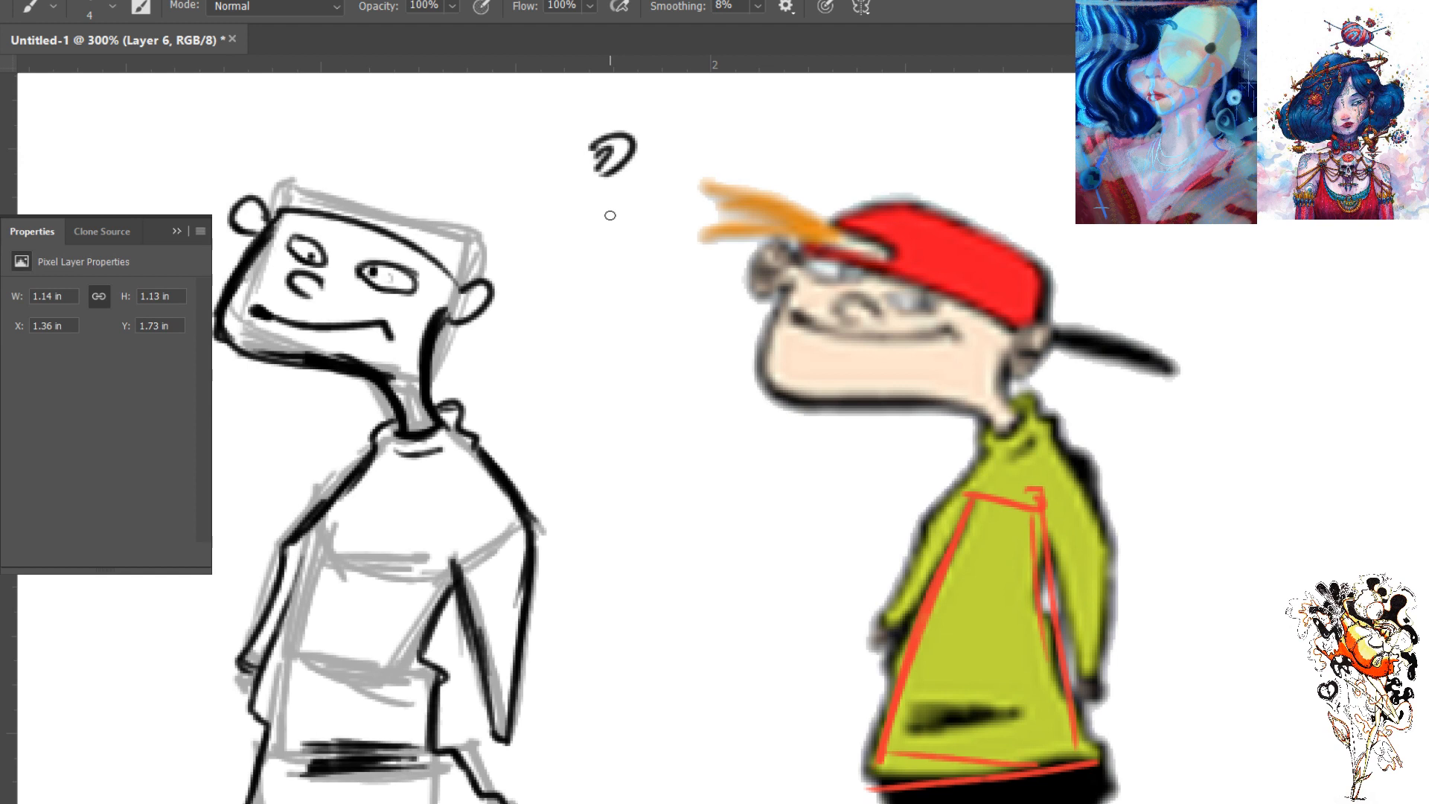
{"action": "left_click_drag", "start_coordinate": [609, 221], "coordinate": [621, 241]}
{"action": "mouse_move", "coordinate": [613, 292]}
{"action": "left_mouse_down"}
{"action": "mouse_move", "coordinate": [629, 317]}
{"action": "mouse_move", "coordinate": [633, 295]}
{"action": "left_mouse_up"}
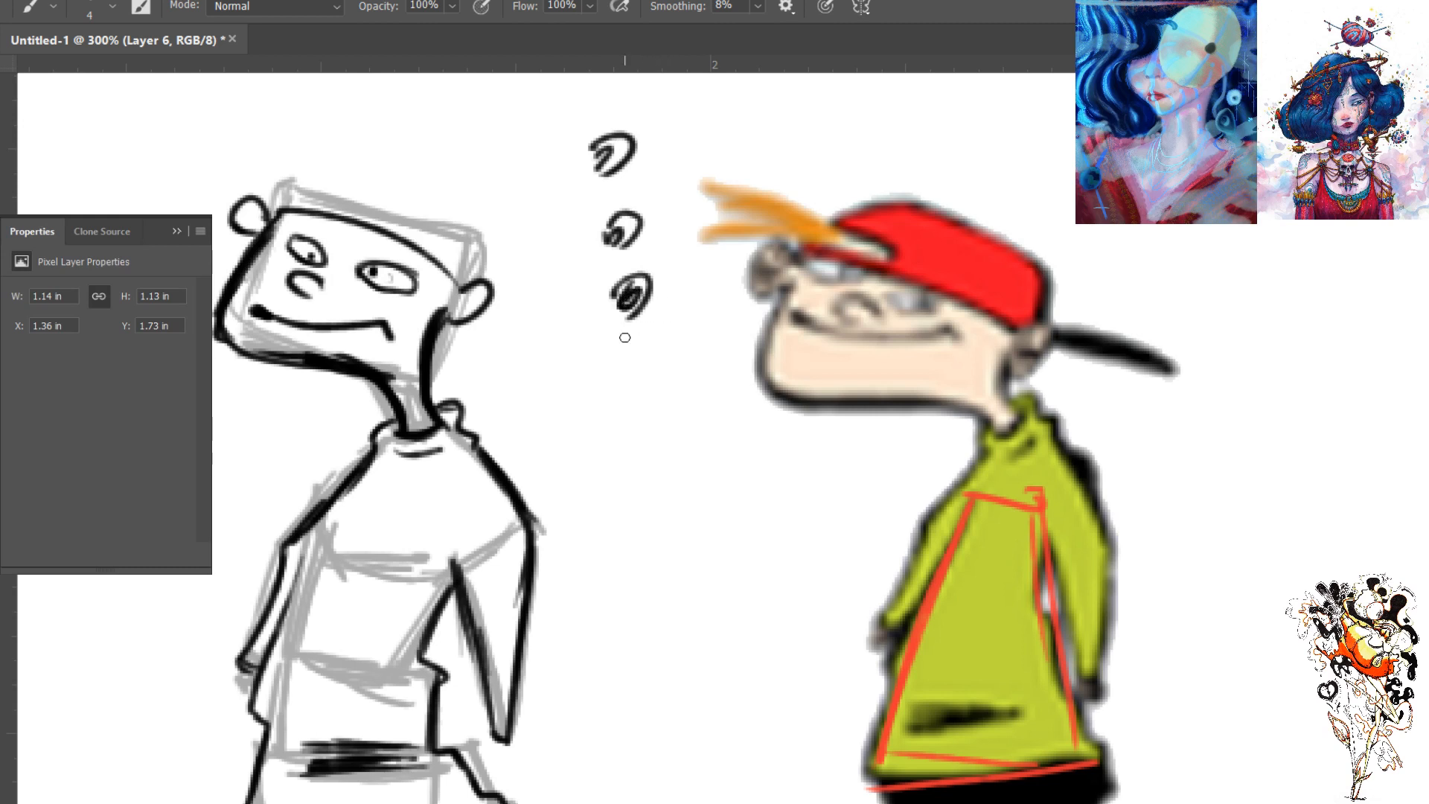
{"action": "left_click_drag", "start_coordinate": [476, 296], "coordinate": [478, 296]}
{"action": "left_click_drag", "start_coordinate": [252, 210], "coordinate": [242, 218]}
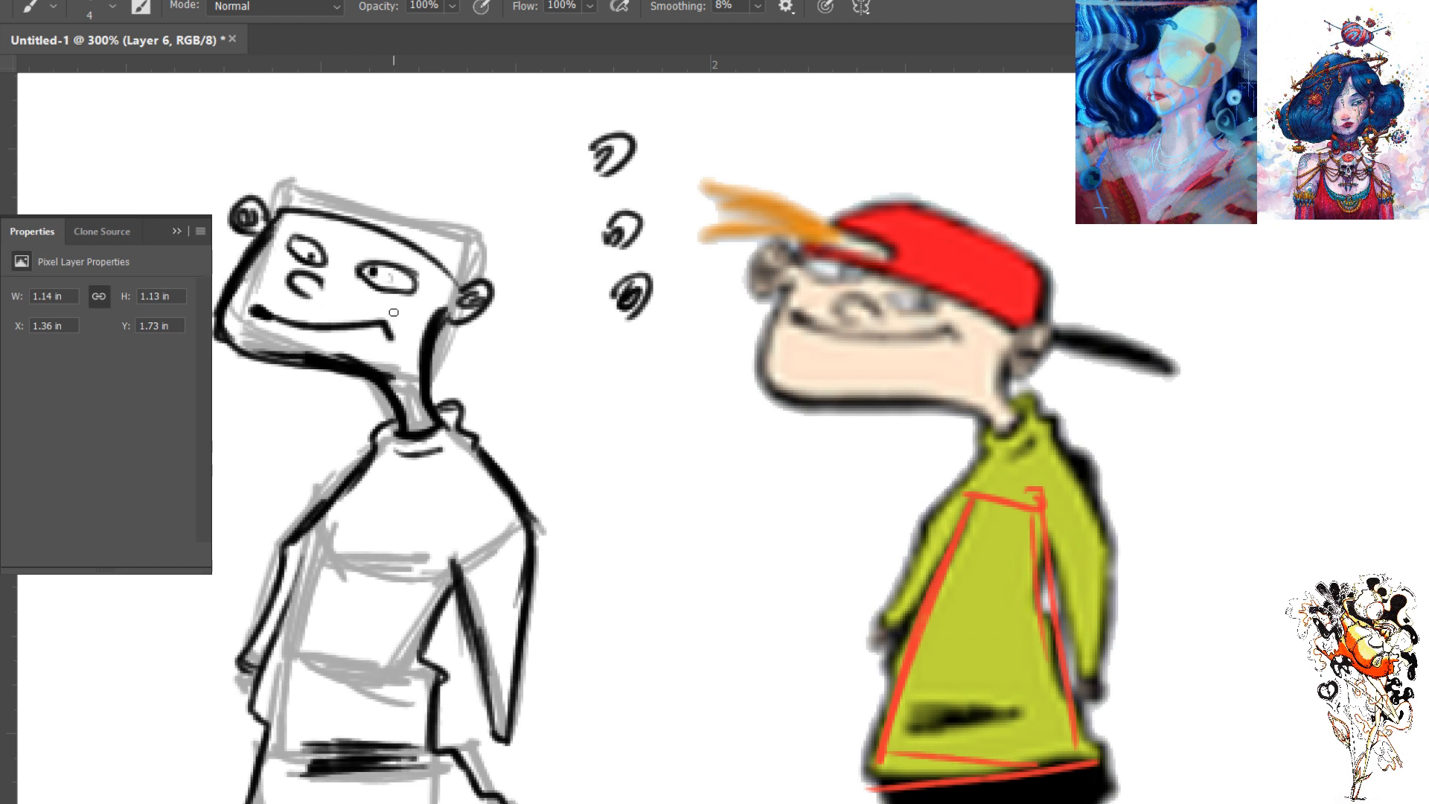
- Ink three thin hair strands sticking out over the forehead, the cap's dome and its long backward-facing bill
{"action": "mouse_move", "coordinate": [352, 195]}
{"action": "left_mouse_down"}
{"action": "mouse_move", "coordinate": [344, 205]}
{"action": "mouse_move", "coordinate": [353, 189]}
{"action": "mouse_move", "coordinate": [272, 173]}
{"action": "mouse_move", "coordinate": [295, 196]}
{"action": "mouse_move", "coordinate": [341, 203]}
{"action": "mouse_move", "coordinate": [177, 111]}
{"action": "left_mouse_up"}
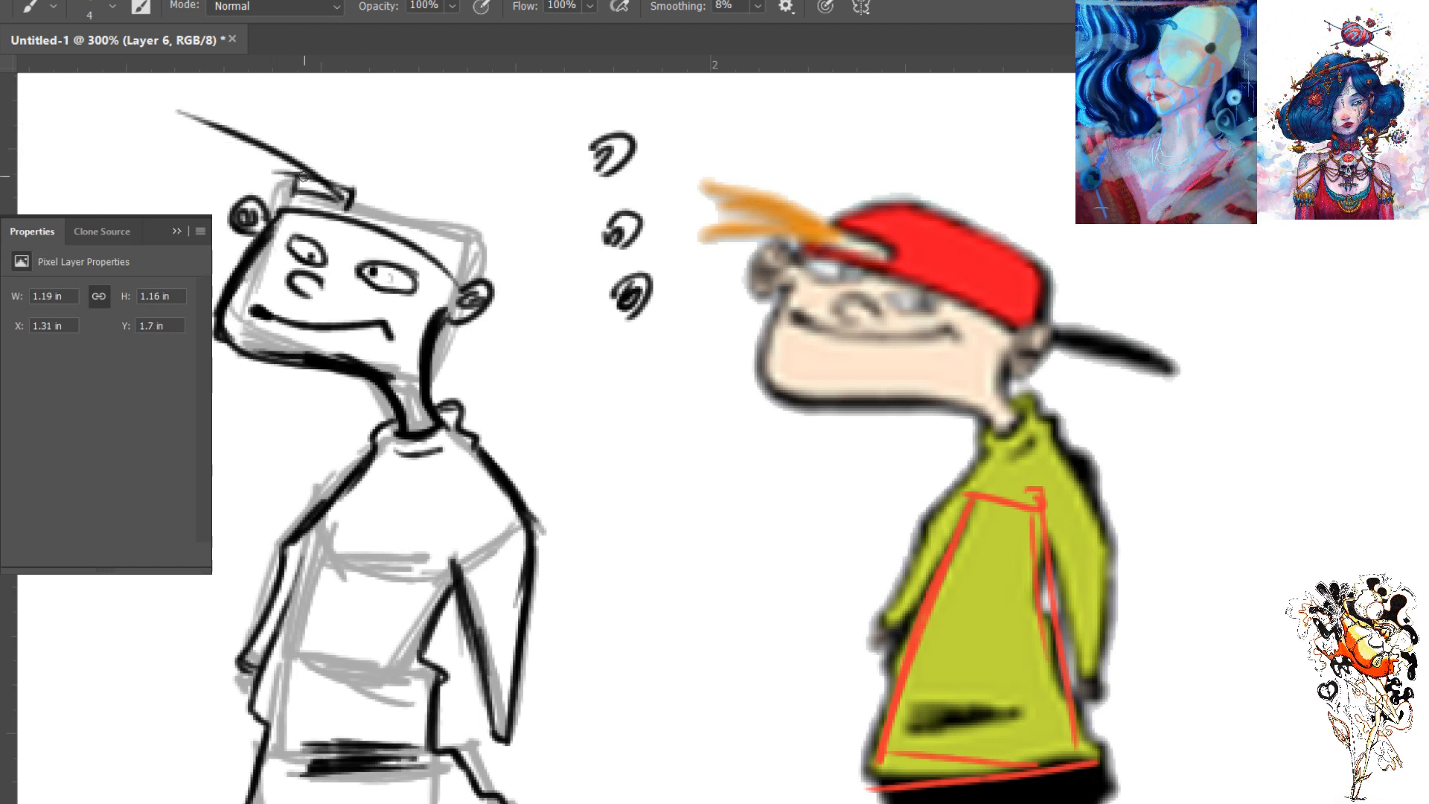
{"action": "mouse_move", "coordinate": [332, 191]}
{"action": "left_mouse_down"}
{"action": "mouse_move", "coordinate": [195, 158]}
{"action": "mouse_move", "coordinate": [188, 187]}
{"action": "left_mouse_up"}
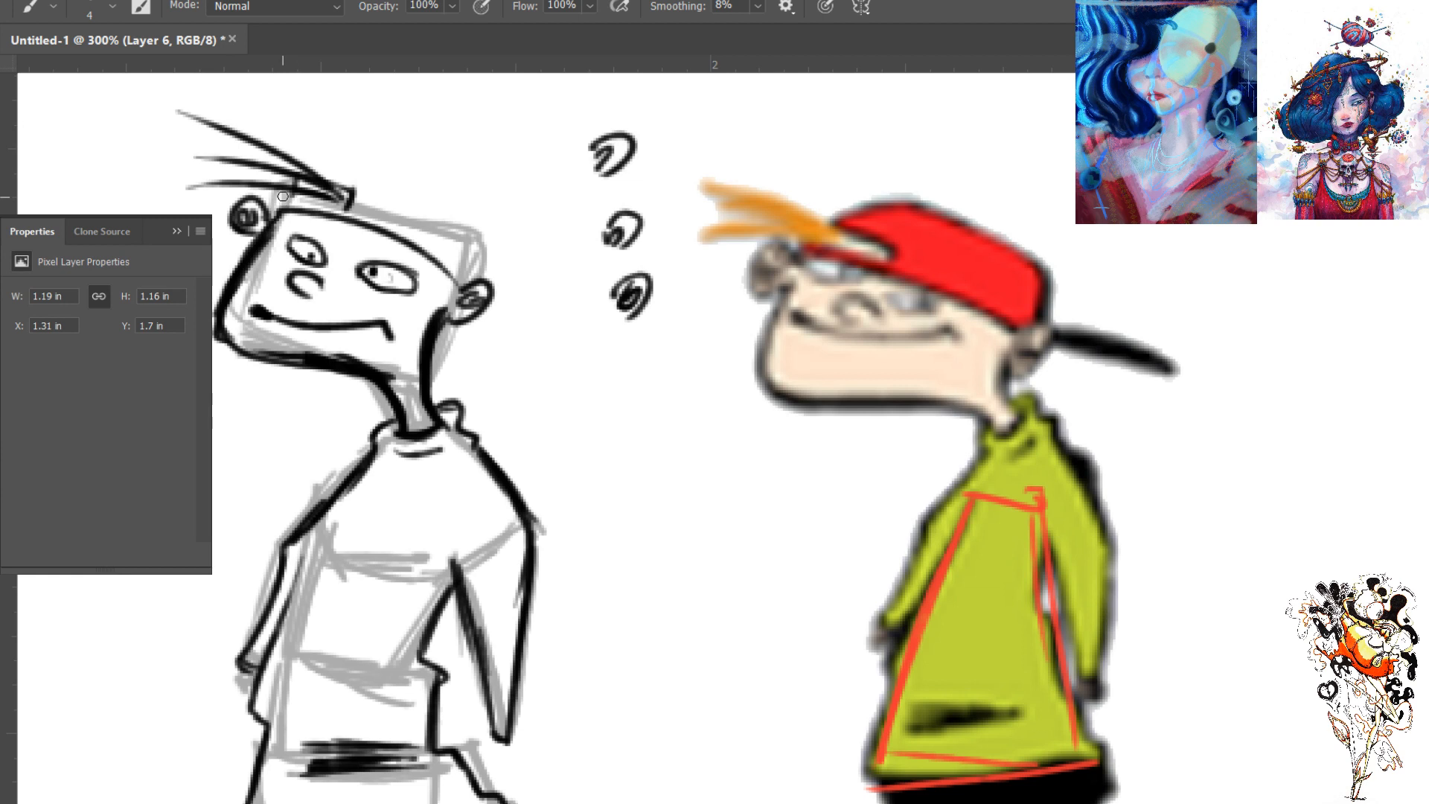
{"action": "mouse_move", "coordinate": [289, 195]}
{"action": "left_mouse_down"}
{"action": "mouse_move", "coordinate": [320, 156]}
{"action": "mouse_move", "coordinate": [536, 238]}
{"action": "left_mouse_up"}
{"action": "key", "text": "ctrl+z"}
{"action": "mouse_move", "coordinate": [322, 154]}
{"action": "left_mouse_down"}
{"action": "mouse_move", "coordinate": [506, 227]}
{"action": "mouse_move", "coordinate": [496, 276]}
{"action": "left_mouse_up"}
{"action": "mouse_move", "coordinate": [498, 218]}
{"action": "left_mouse_down"}
{"action": "mouse_move", "coordinate": [511, 344]}
{"action": "mouse_move", "coordinate": [567, 391]}
{"action": "left_mouse_up"}
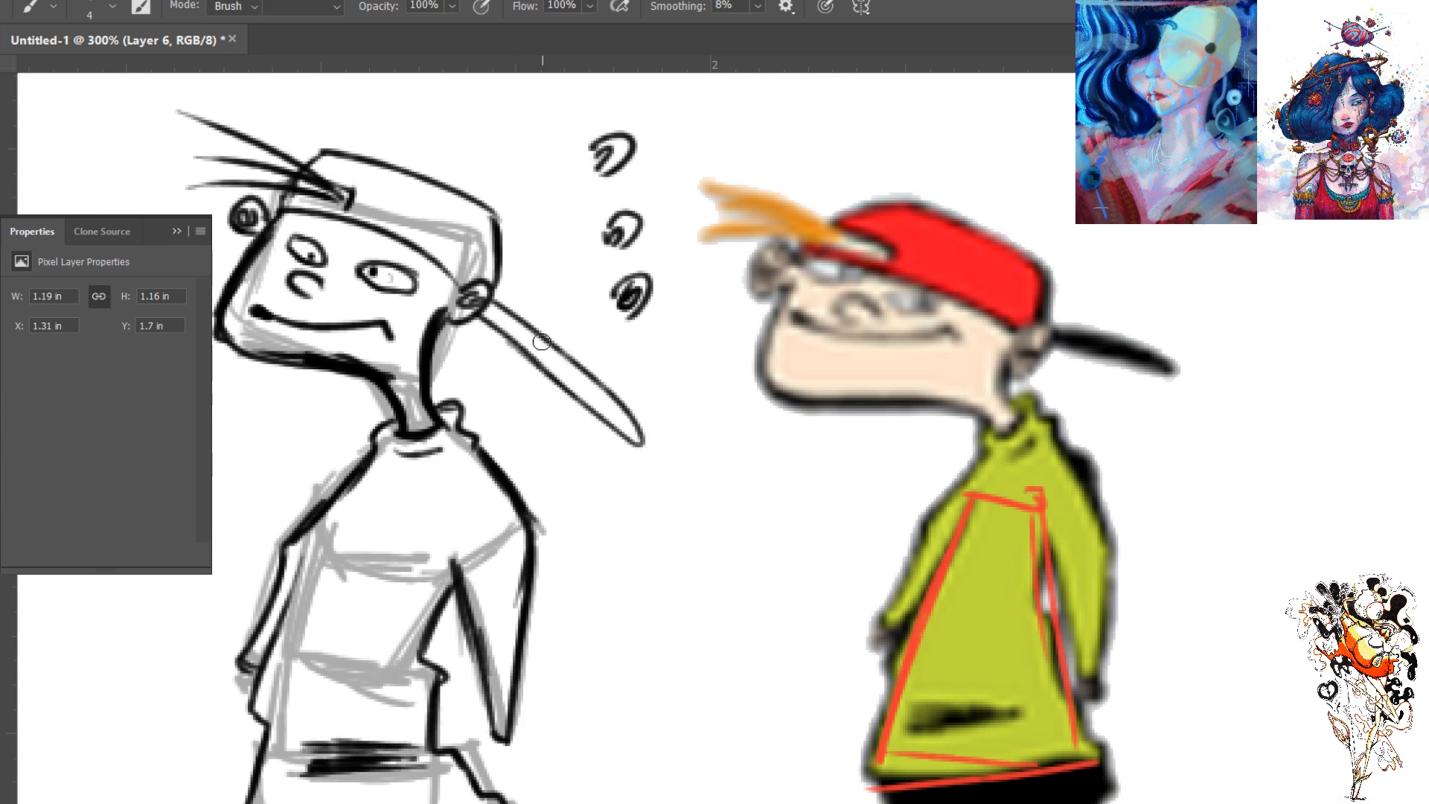
- Erase the far end of the cap's bill with a larger eraser and redraw the bill shorter
{"action": "key", "text": "e"}
{"action": "key", "text": "bracketright"}
{"action": "key", "text": "bracketright"}
{"action": "key", "text": "bracketright"}
{"action": "mouse_move", "coordinate": [606, 399]}
{"action": "left_mouse_down"}
{"action": "mouse_move", "coordinate": [632, 447]}
{"action": "mouse_move", "coordinate": [600, 370]}
{"action": "mouse_move", "coordinate": [546, 357]}
{"action": "mouse_move", "coordinate": [558, 351]}
{"action": "mouse_move", "coordinate": [598, 393]}
{"action": "mouse_move", "coordinate": [524, 363]}
{"action": "mouse_move", "coordinate": [563, 388]}
{"action": "left_mouse_up"}
{"action": "key", "text": "b"}
{"action": "mouse_move", "coordinate": [513, 347]}
{"action": "left_mouse_down"}
{"action": "mouse_move", "coordinate": [591, 392]}
{"action": "mouse_move", "coordinate": [559, 351]}
{"action": "mouse_move", "coordinate": [588, 395]}
{"action": "mouse_move", "coordinate": [543, 372]}
{"action": "left_mouse_up"}
{"action": "key", "text": "e"}
{"action": "key", "text": "b"}
- Erase the red construction lines from the coloured reference figure's sweater
{"action": "key", "text": "ctrl+1"}
{"action": "key", "text": "ctrl+plus"}
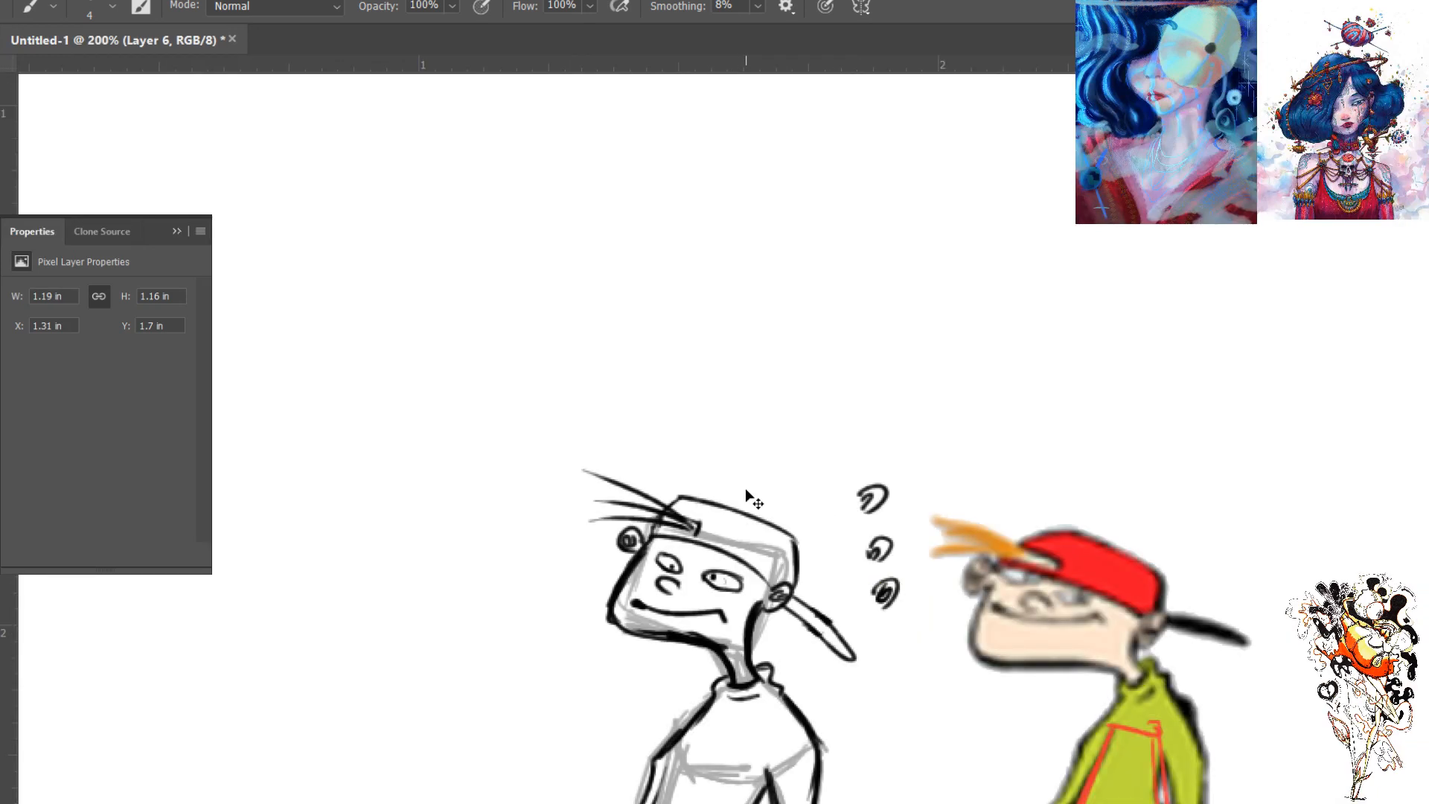
{"action": "key", "text": "space"}
{"action": "left_click_drag", "start_coordinate": [809, 607], "coordinate": [656, 313]}
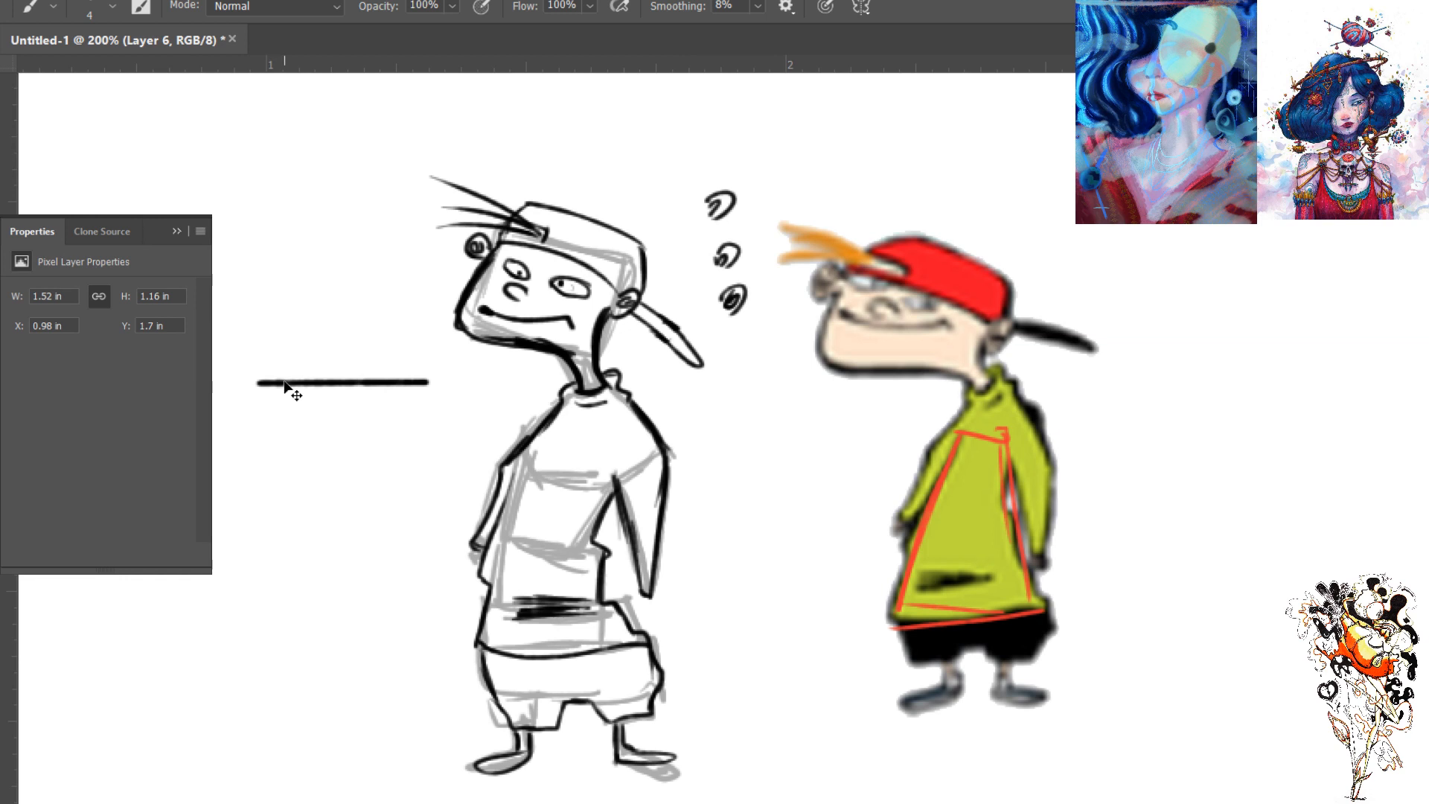
{"action": "key", "text": "g"}
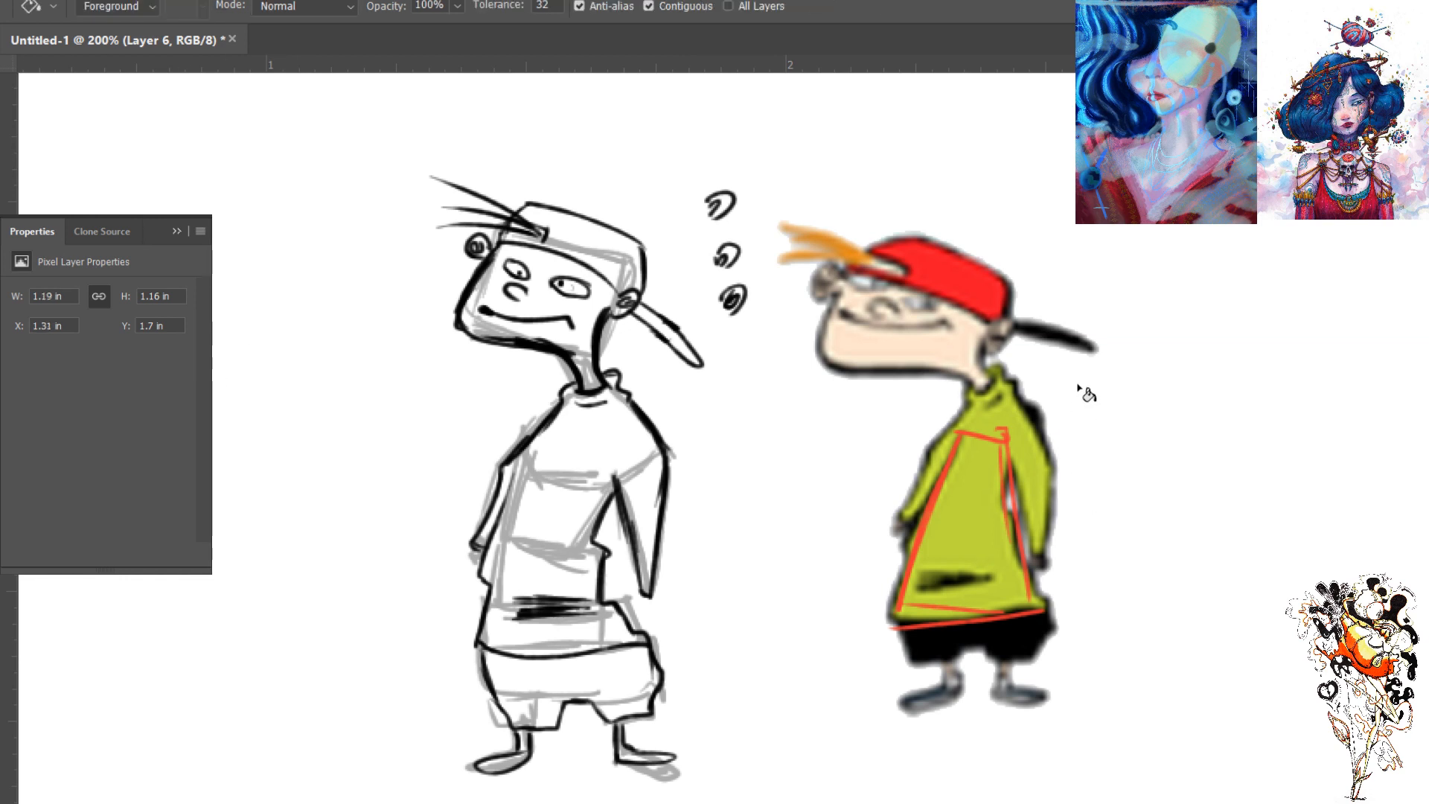
{"action": "key", "text": "e"}
{"action": "mouse_move", "coordinate": [980, 440]}
{"action": "left_mouse_down"}
{"action": "mouse_move", "coordinate": [1057, 651]}
{"action": "mouse_move", "coordinate": [959, 618]}
{"action": "left_mouse_up"}
{"action": "left_click_drag", "start_coordinate": [962, 416], "coordinate": [886, 623]}
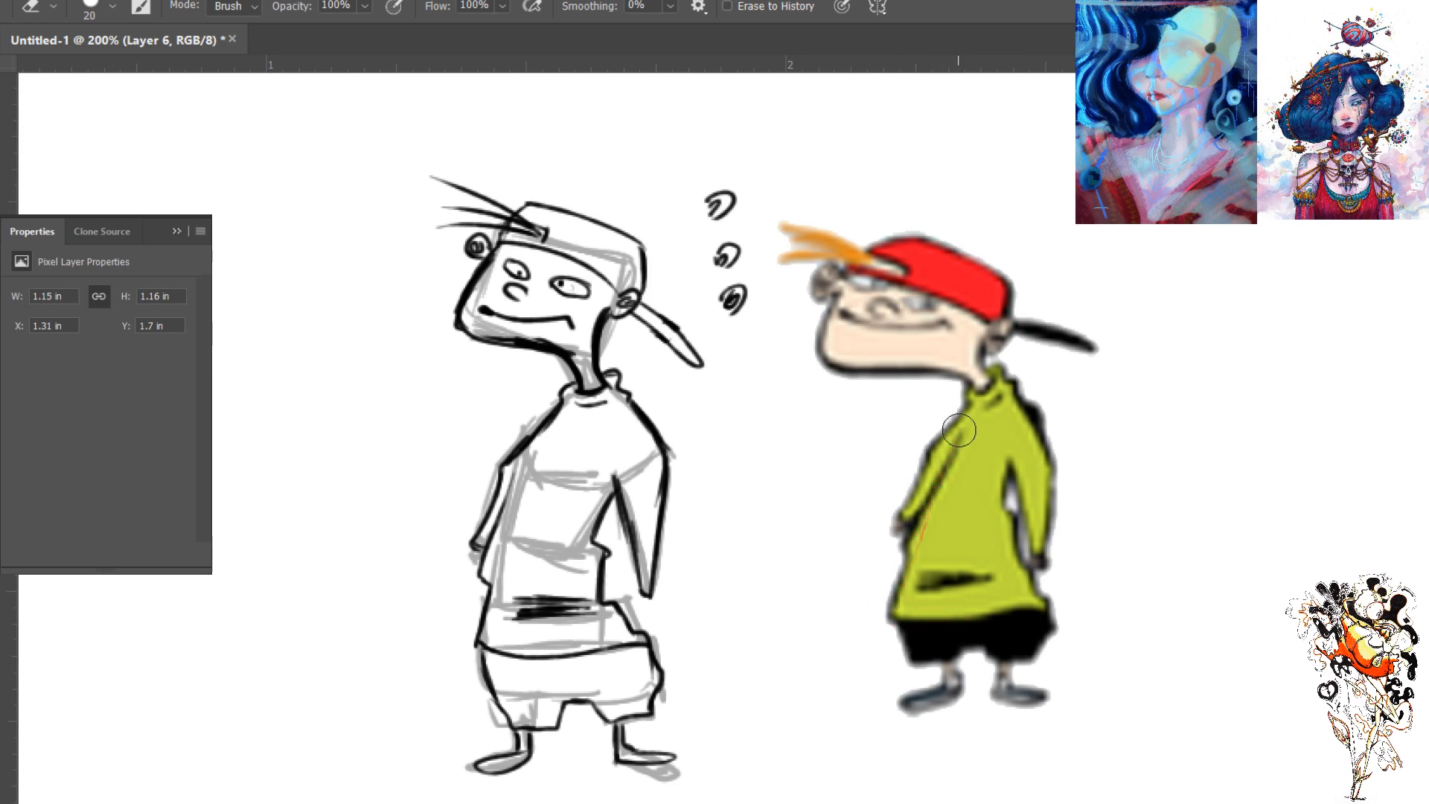
- Try to fill the inked figure's sweater with dark olive green using the Paint Bucket, and undo the fill
{"action": "key", "text": "g"}
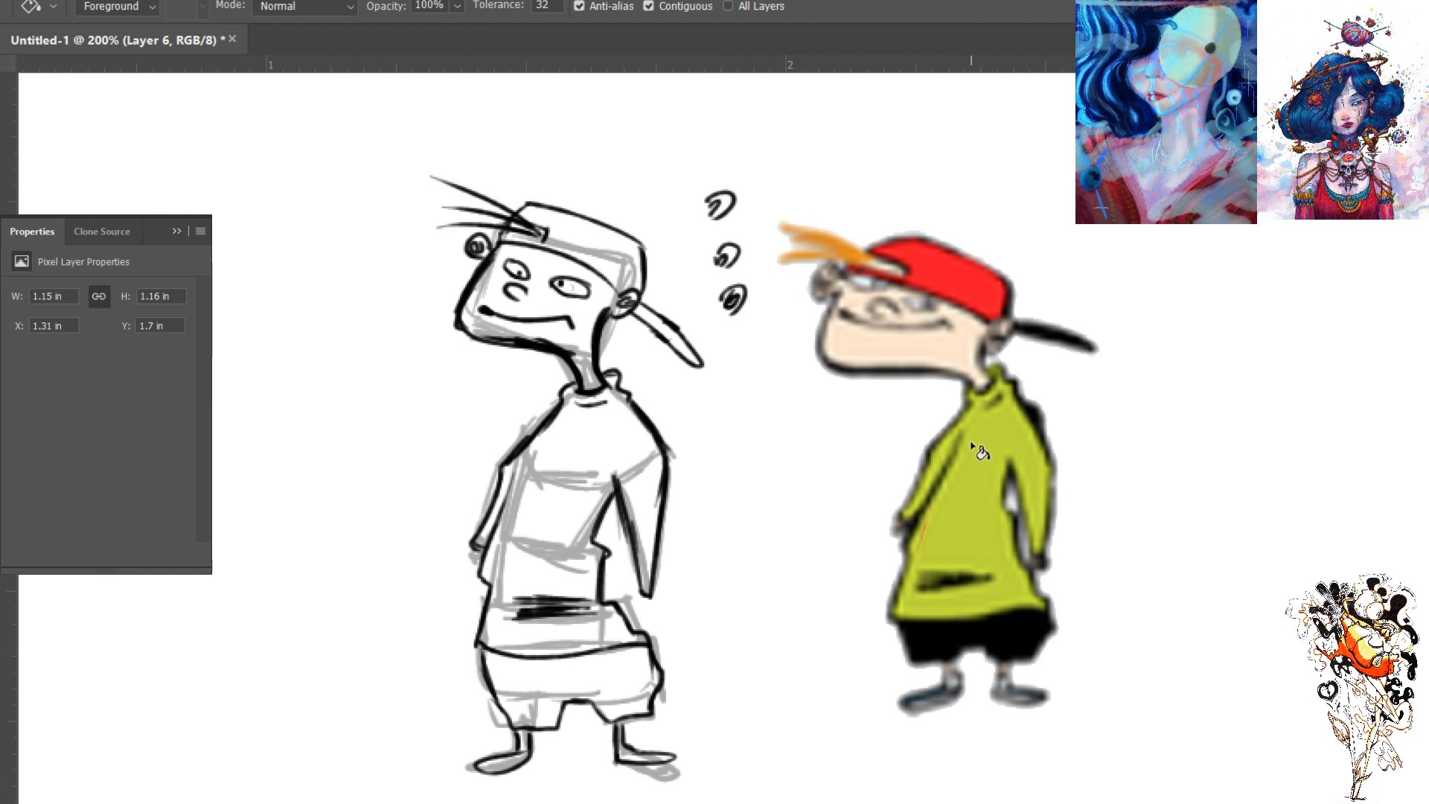
{"action": "key", "text": "b"}
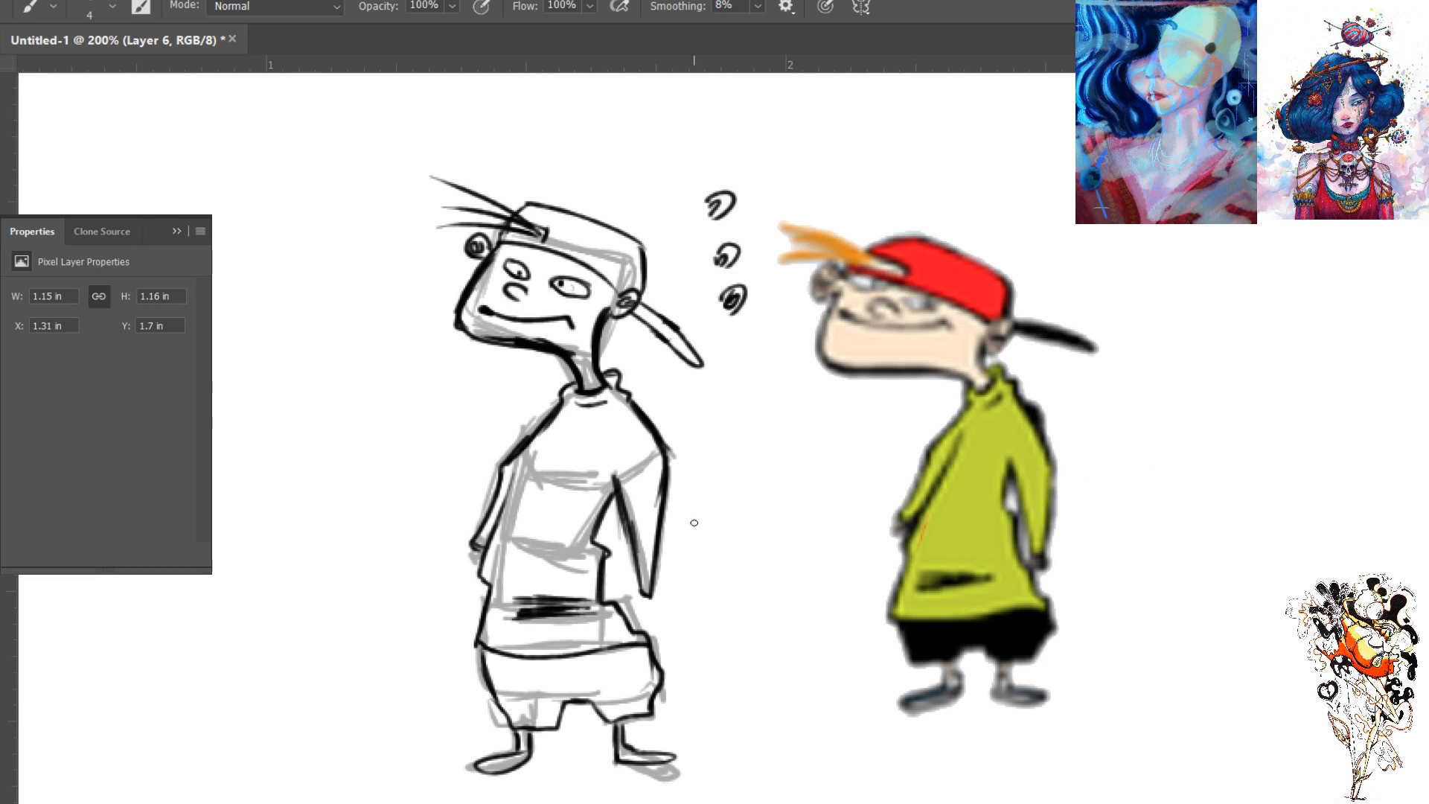
{"action": "key", "text": "g"}
{"action": "left_click", "coordinate": [601, 473]}
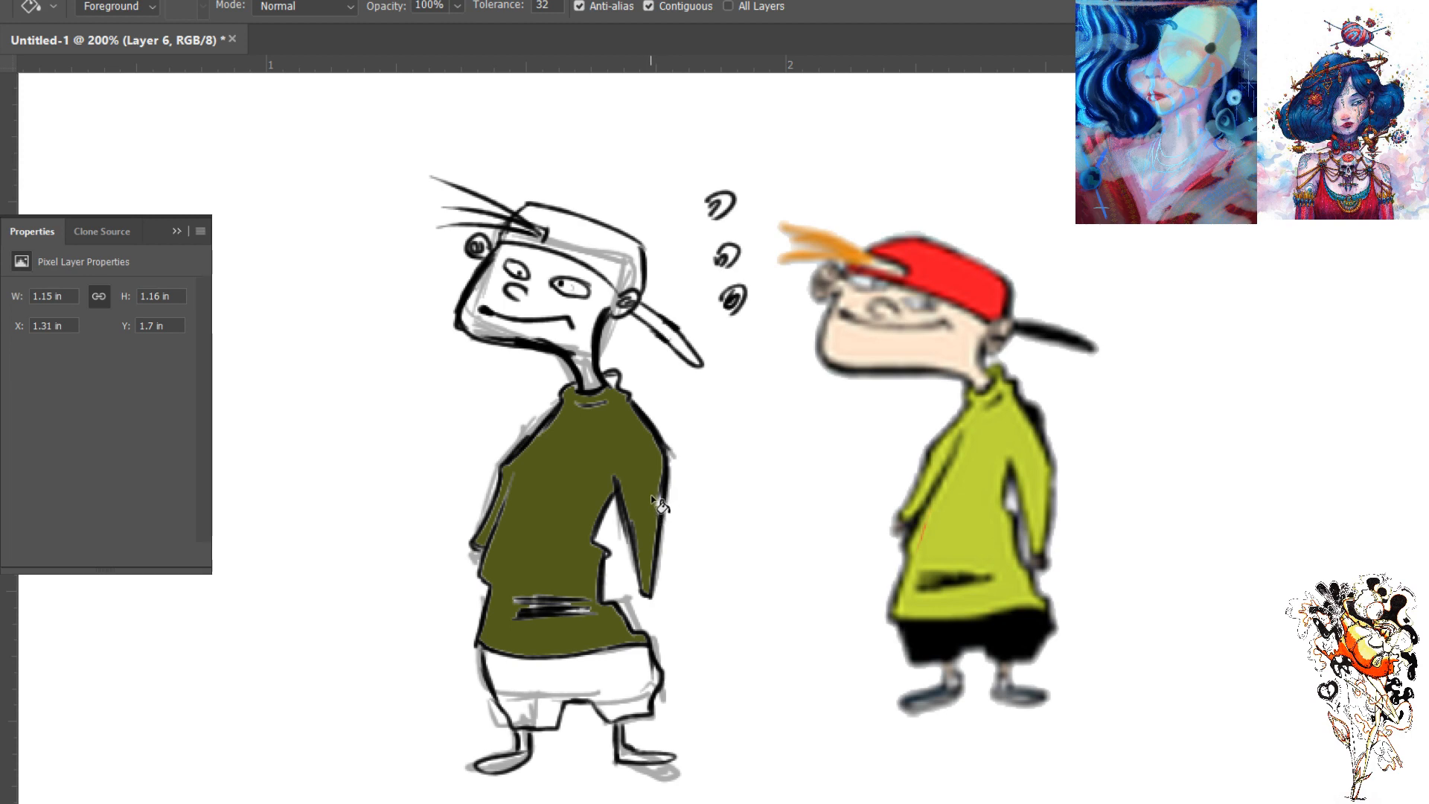
{"action": "key", "text": "ctrl+z"}
- Select the inked figure's sweater with a contiguous Magic Wand selection and fill it with dark olive green
{"action": "key", "text": "w"}
{"action": "left_click", "coordinate": [600, 463]}
{"action": "left_click", "coordinate": [610, 6]}
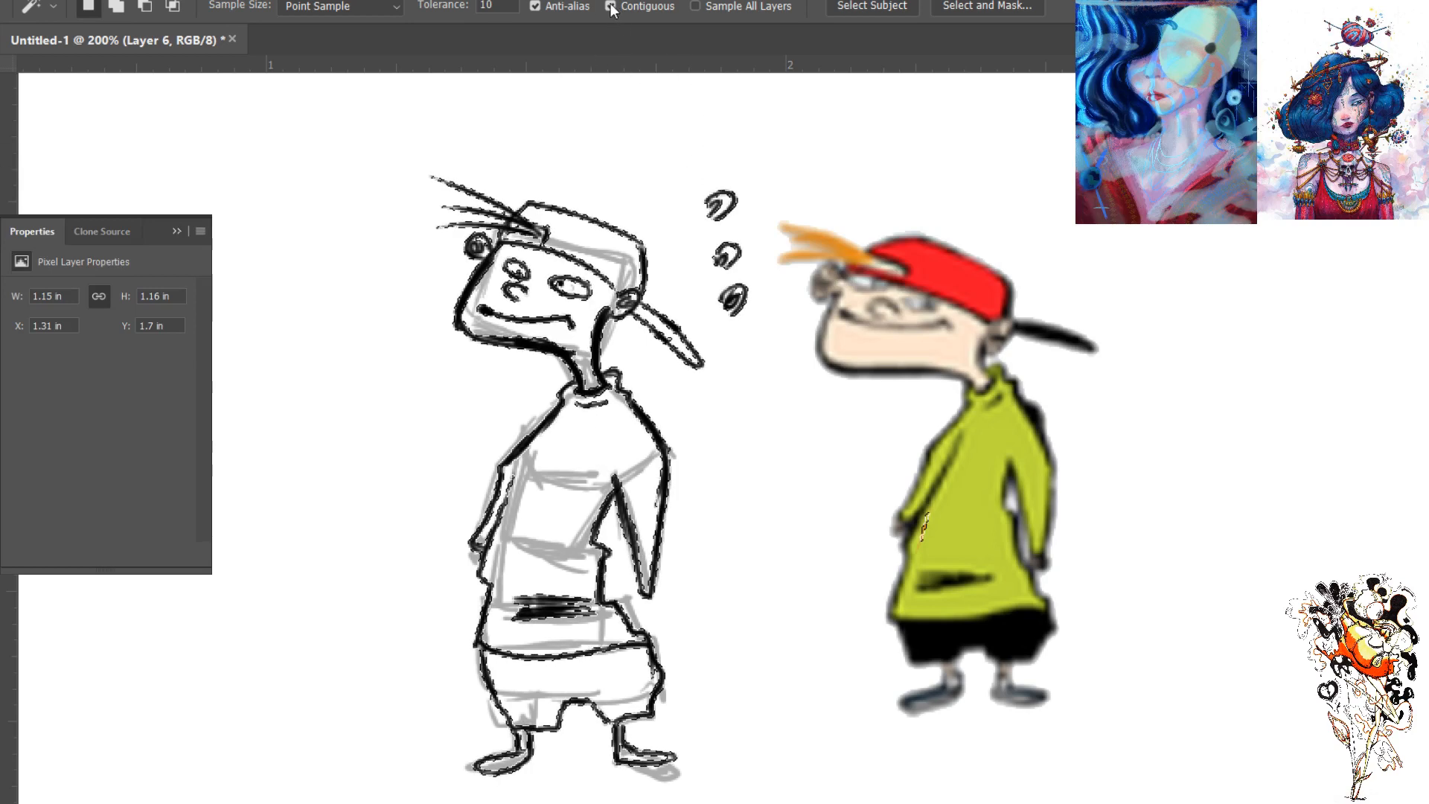
{"action": "left_click", "coordinate": [610, 444]}
{"action": "key", "text": "alt+BackSpace"}
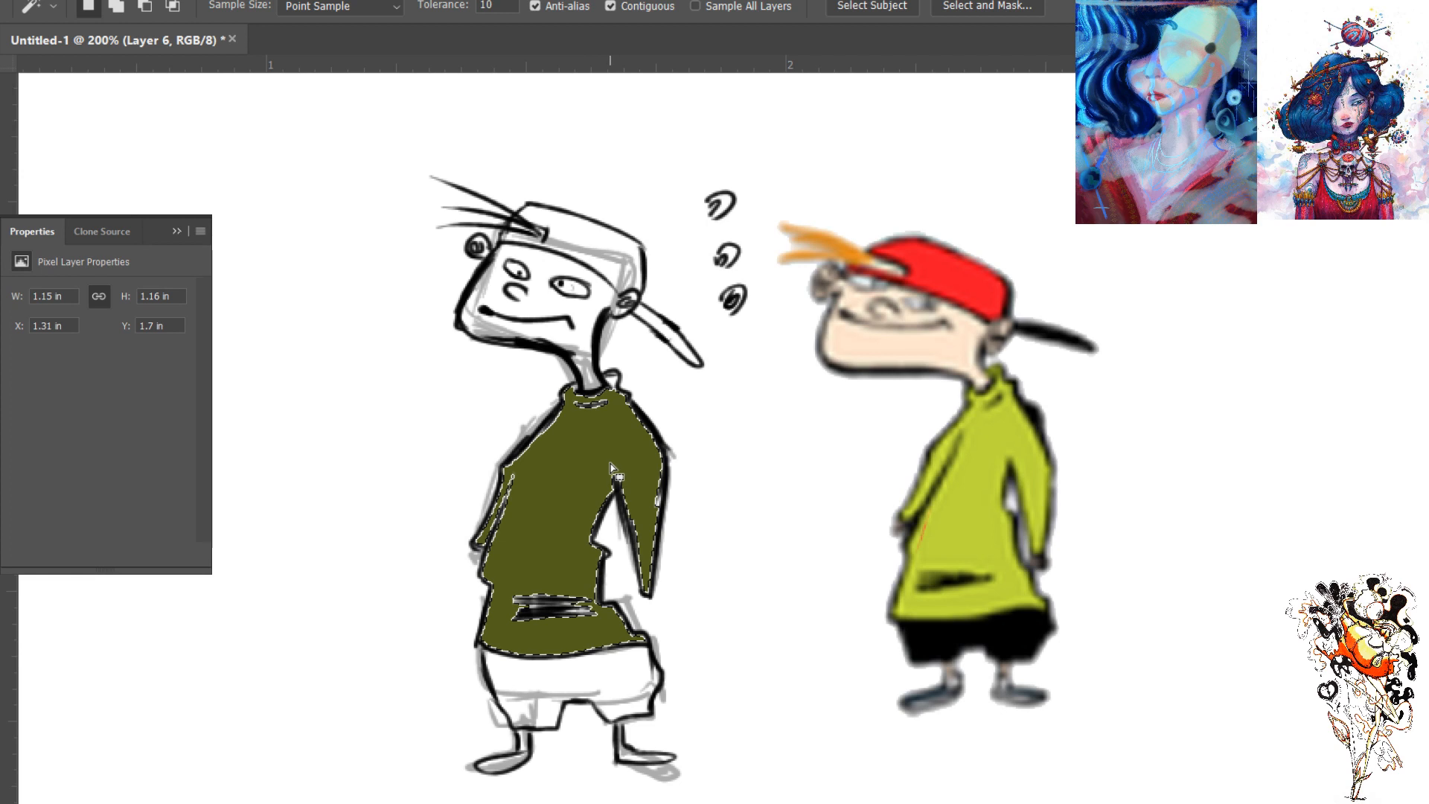
{"action": "key", "text": "ctrl+d"}
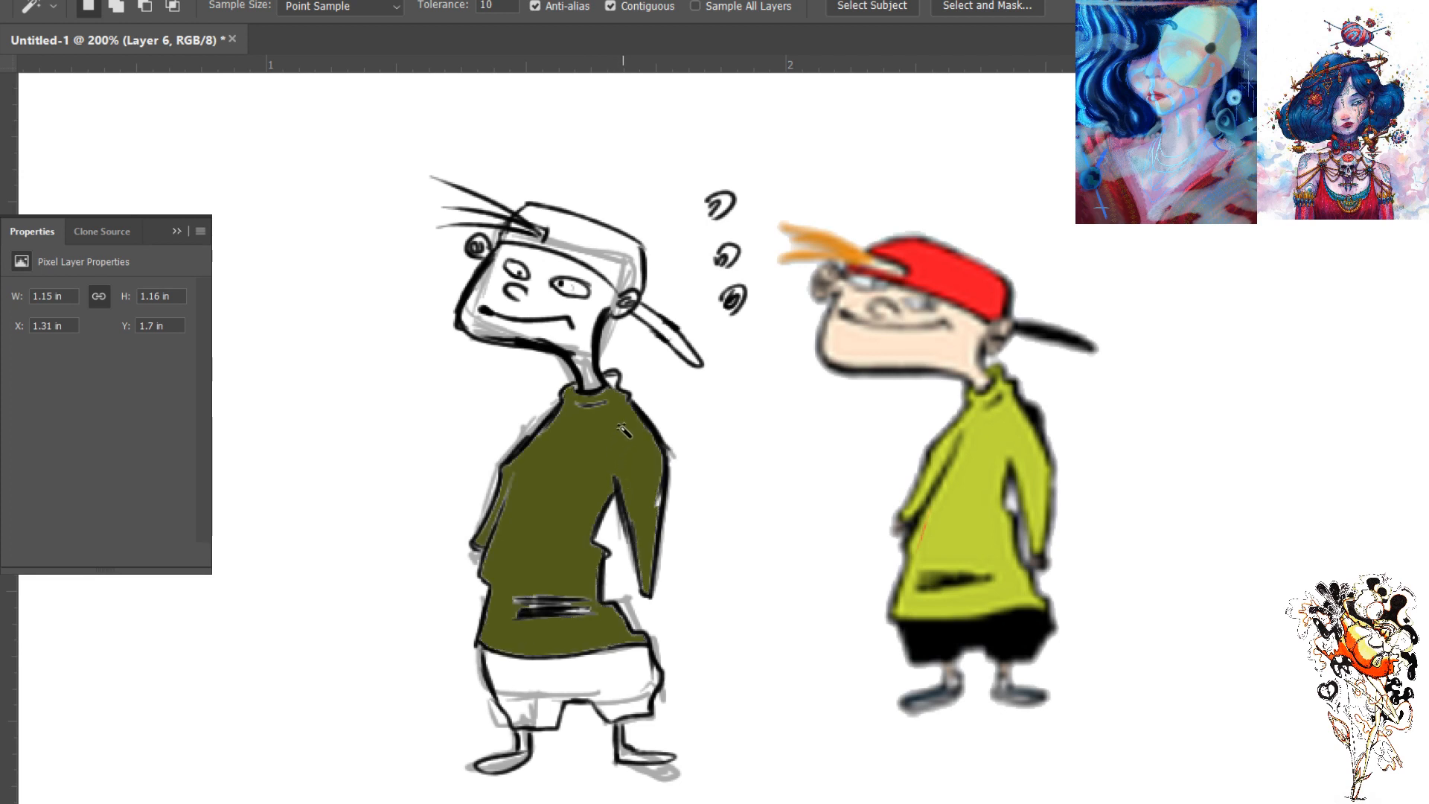
- Select the inked figure's cap areas and its bill with the Magic Wand and fill them with dark maroon
{"action": "key", "text": "b"}
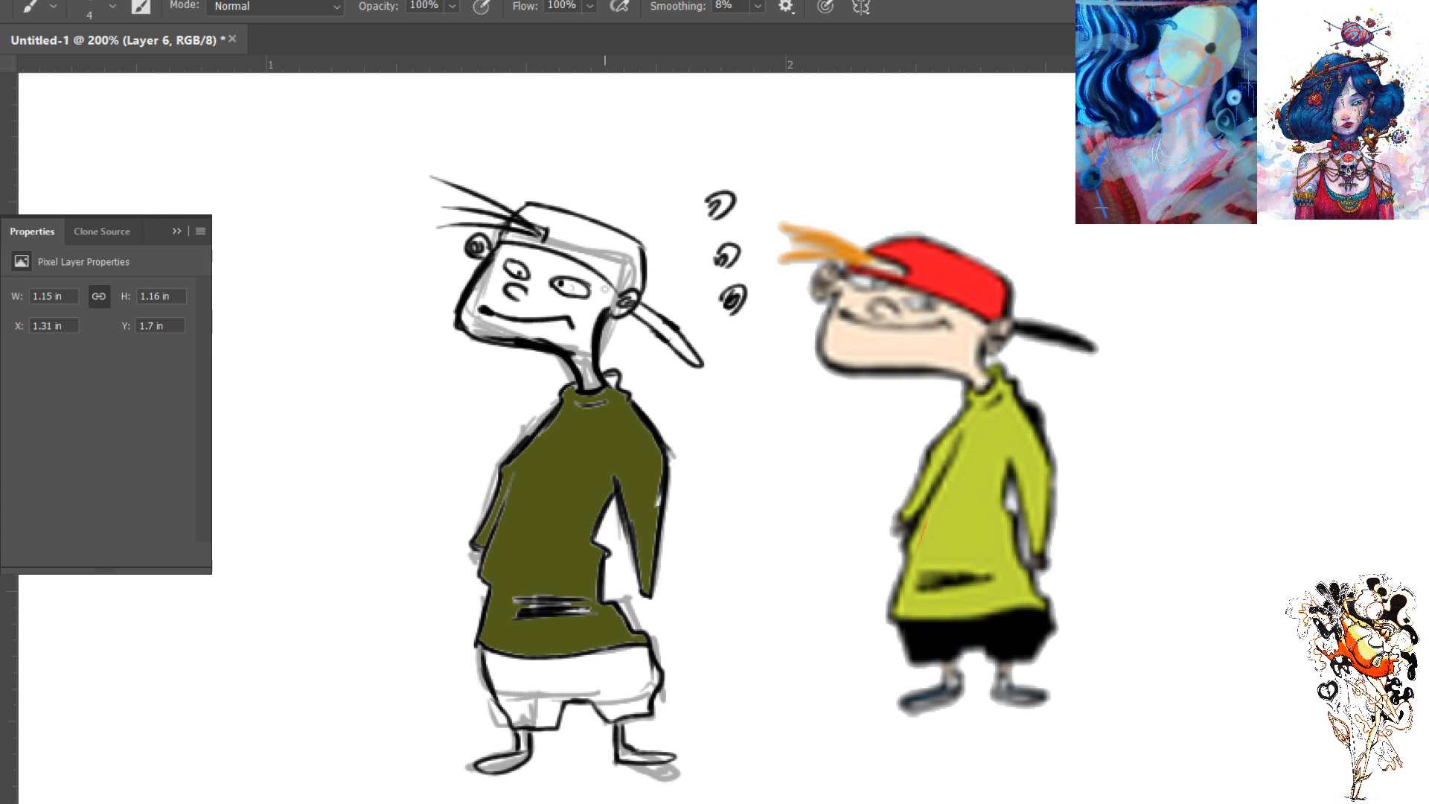
{"action": "key", "text": "w"}
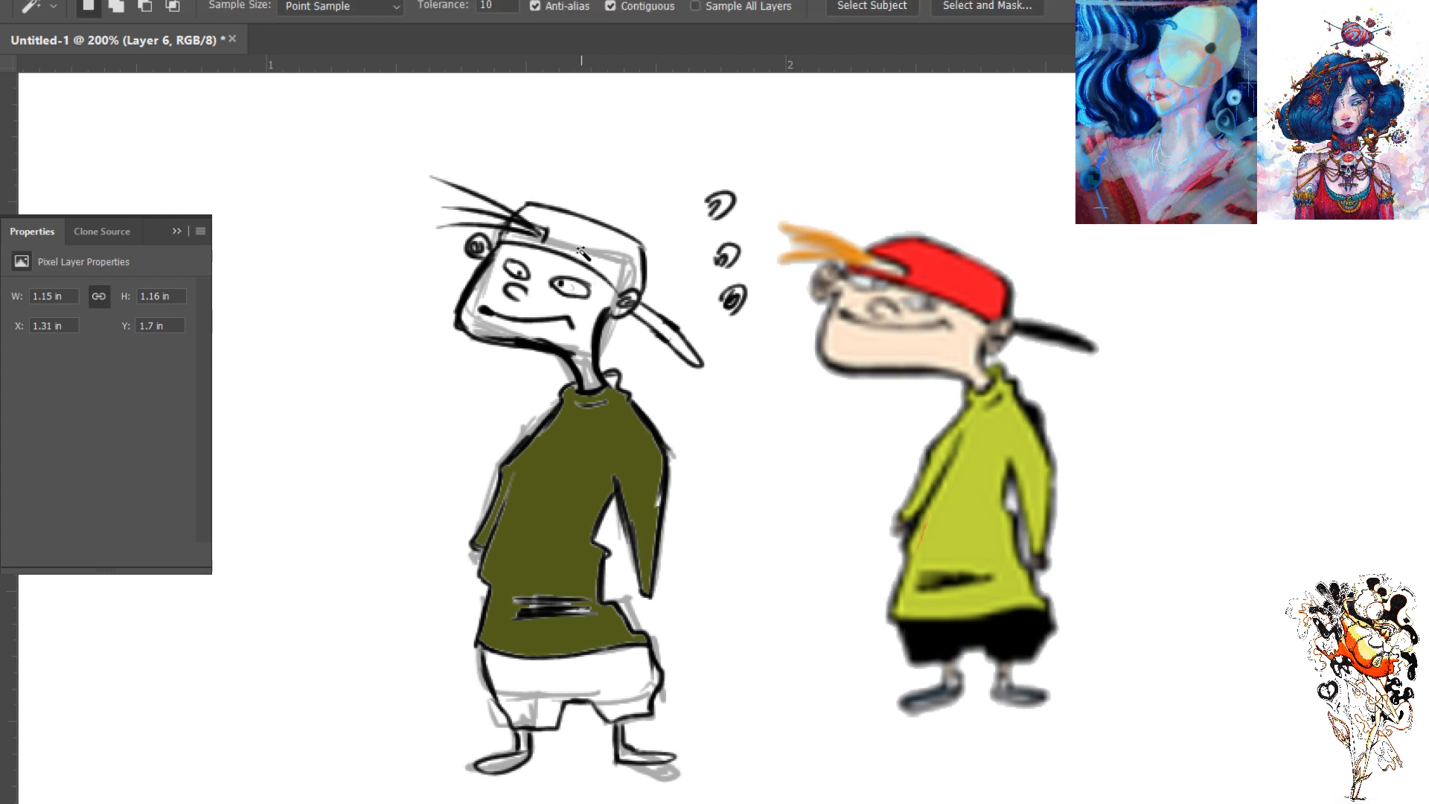
{"action": "left_click", "coordinate": [605, 274]}
{"action": "key", "text": "alt+BackSpace"}
{"action": "left_click", "coordinate": [529, 238]}
{"action": "key", "text": "alt+BackSpace"}
{"action": "left_click", "coordinate": [672, 338]}
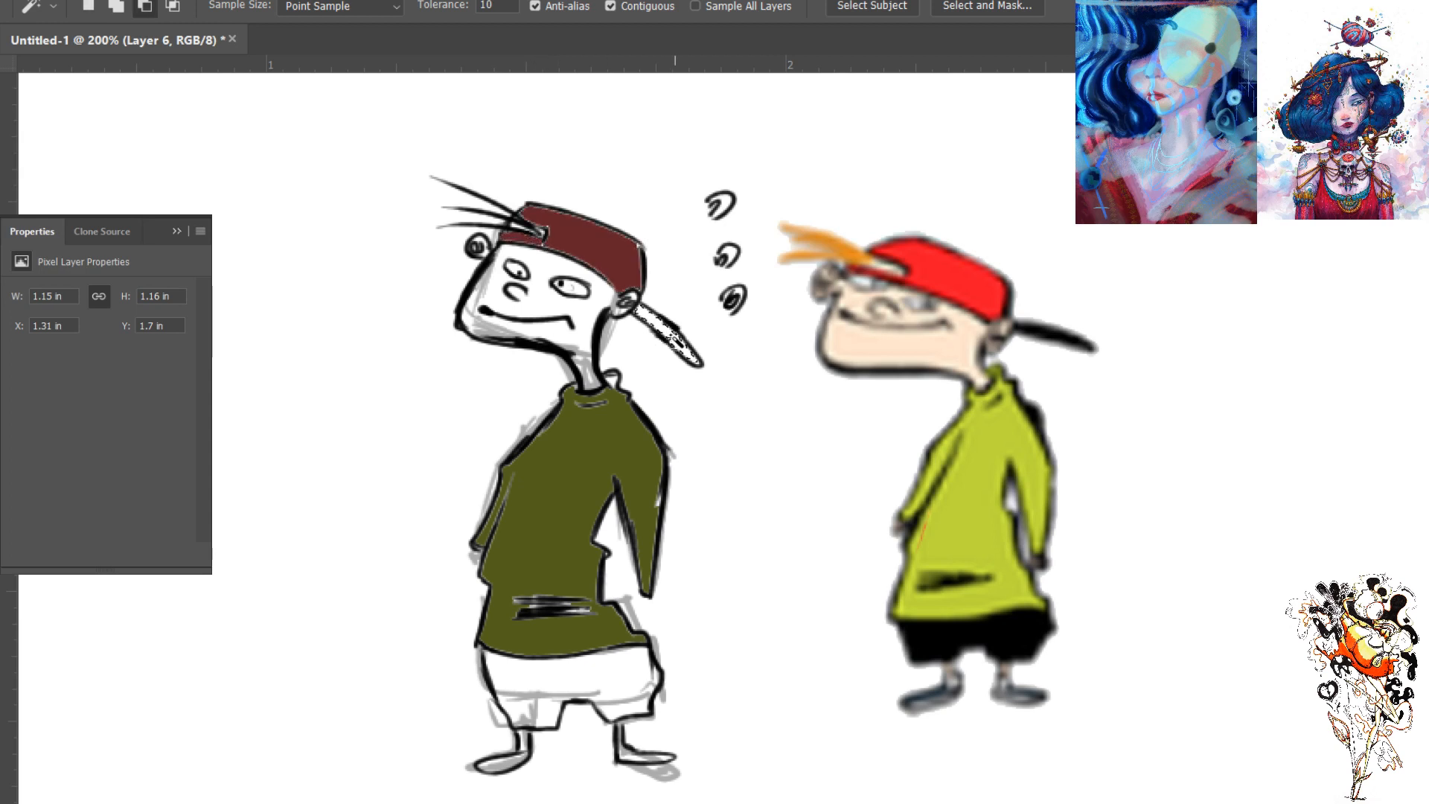
{"action": "key", "text": "alt+BackSpace"}
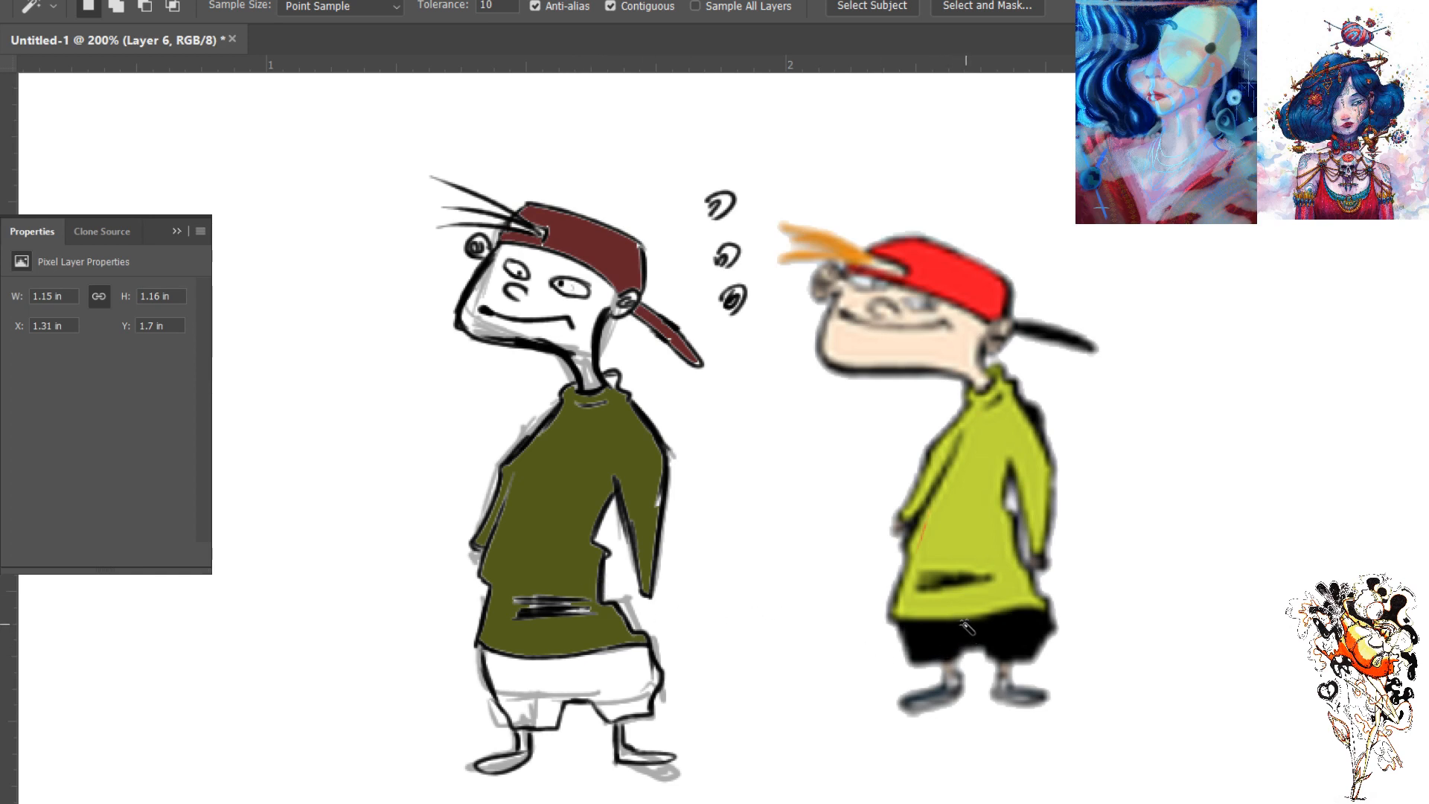
- Hide the grey block sketch and fill the inked figure's shorts with near-black
{"action": "left_click", "coordinate": [1104, 328]}
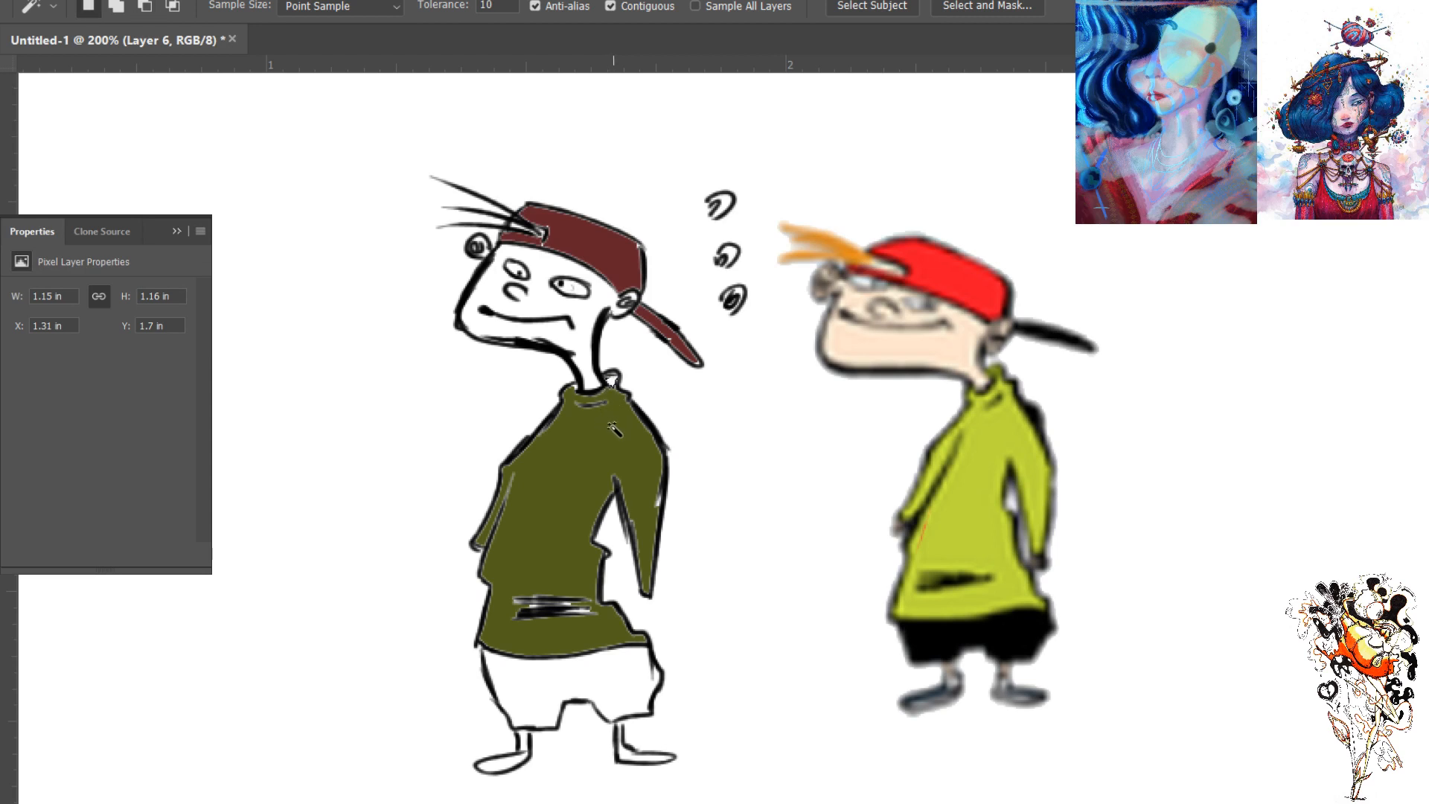
{"action": "key", "text": "b"}
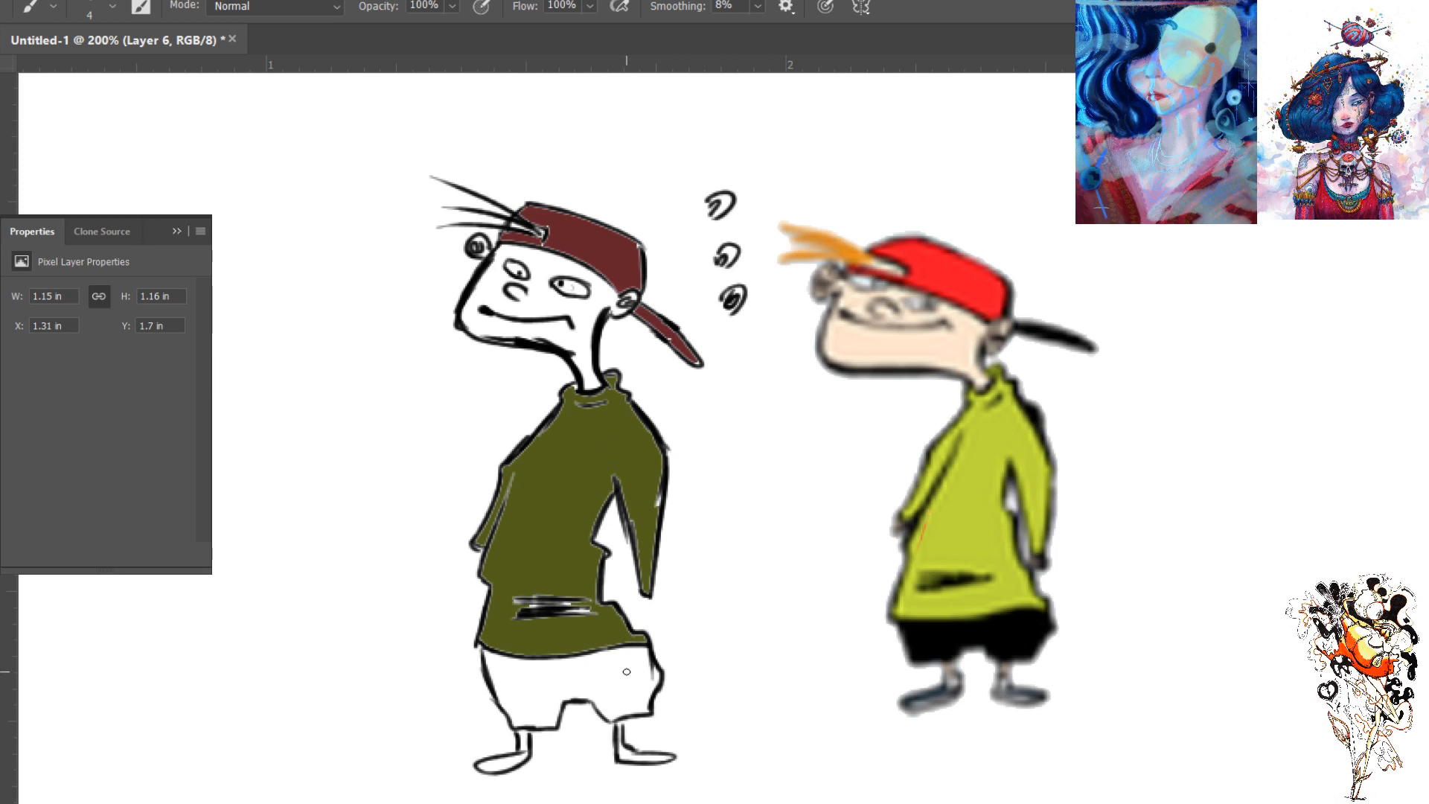
{"action": "key", "text": "w"}
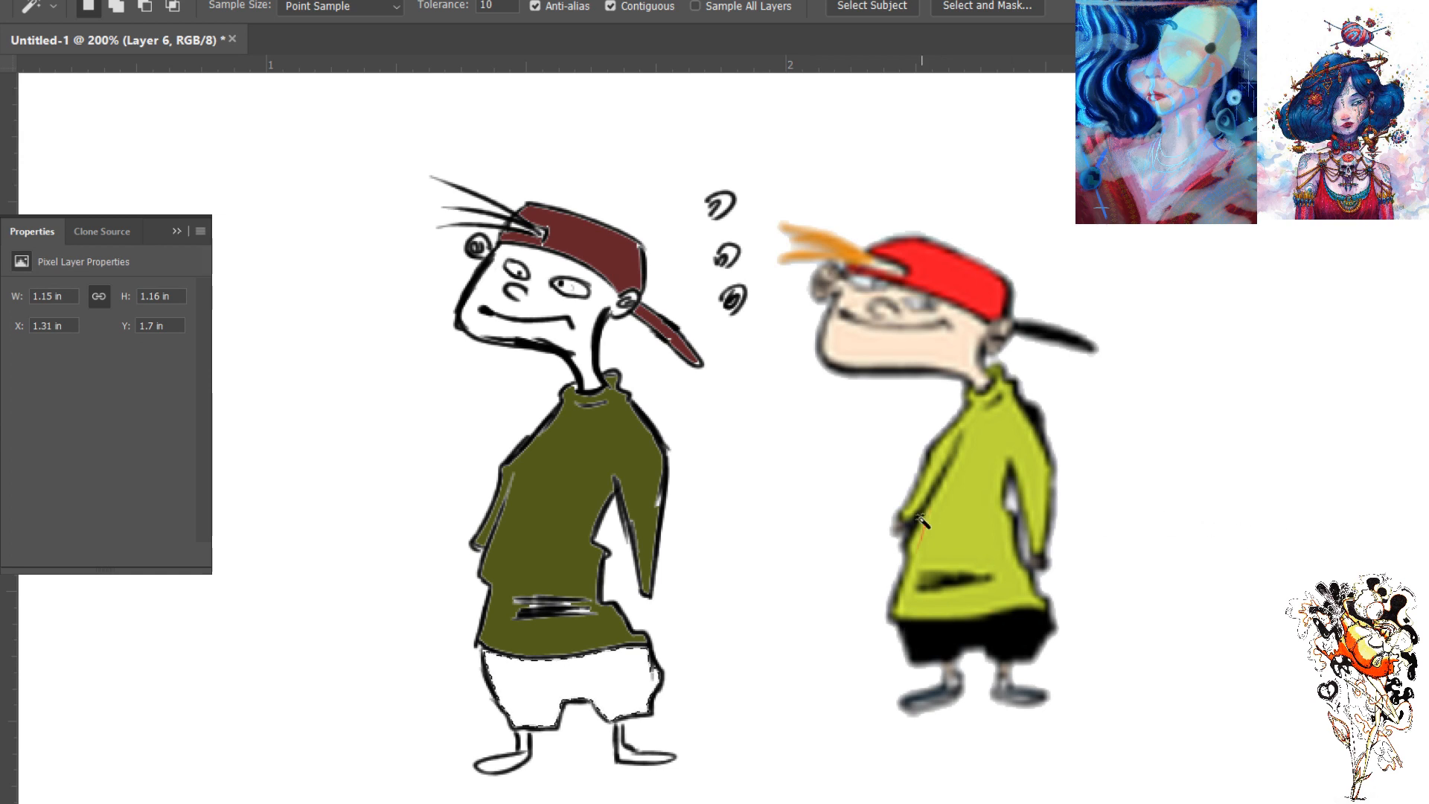
{"action": "left_click", "coordinate": [557, 655]}
{"action": "key", "text": "alt+BackSpace"}
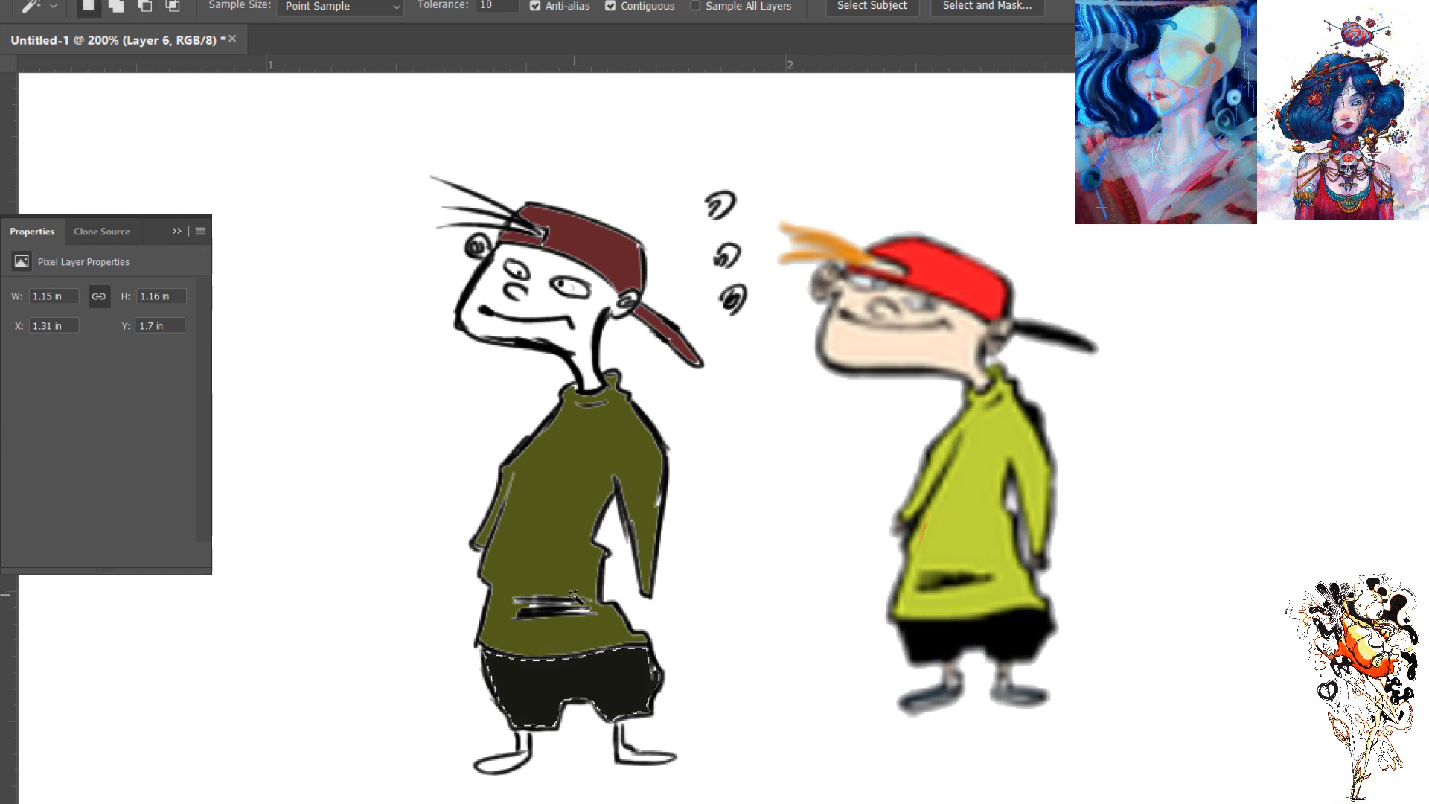
{"action": "key", "text": "ctrl+d"}
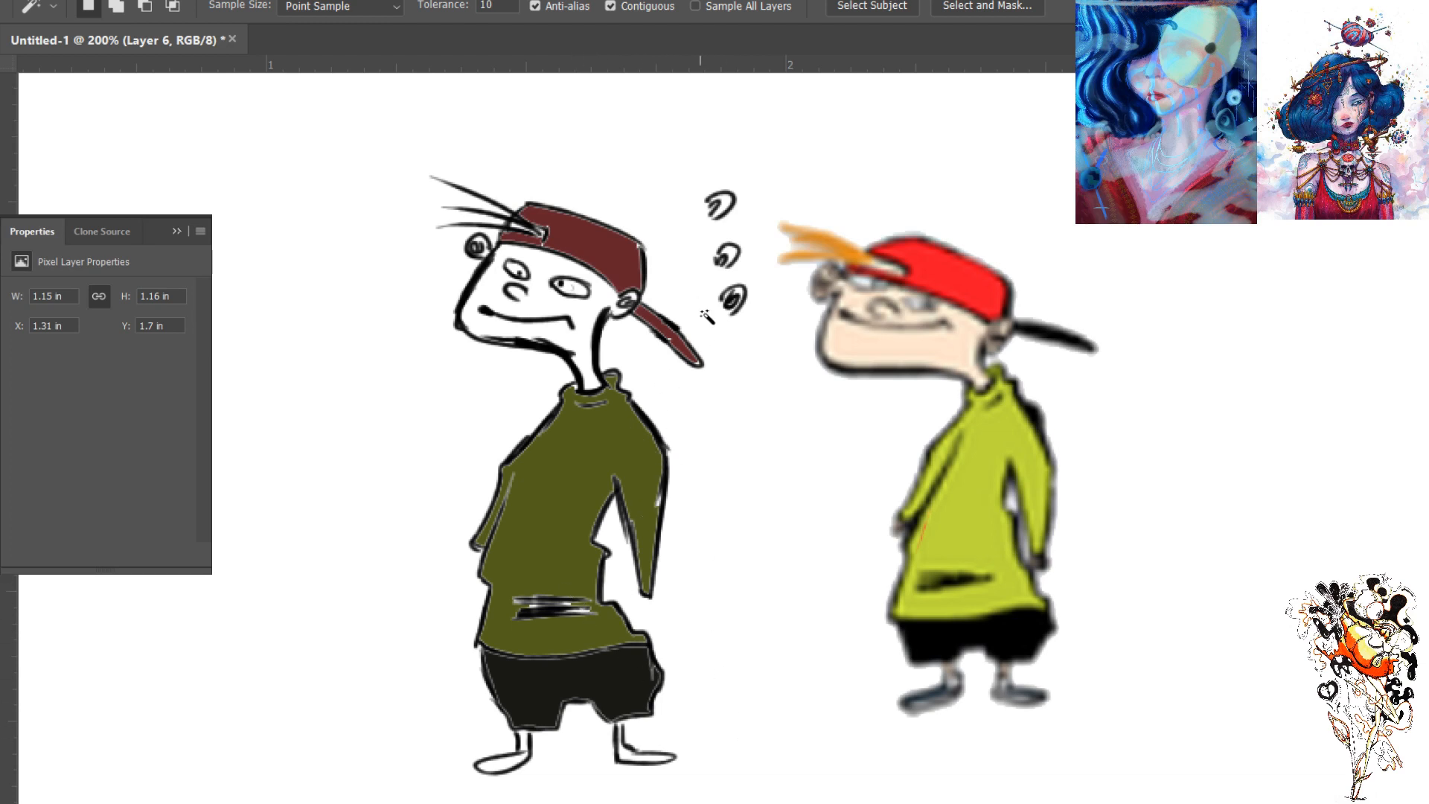
- Select the inked figure's face and neck with the Magic Wand and fill them with a muted skin tone
{"action": "key", "text": "b"}
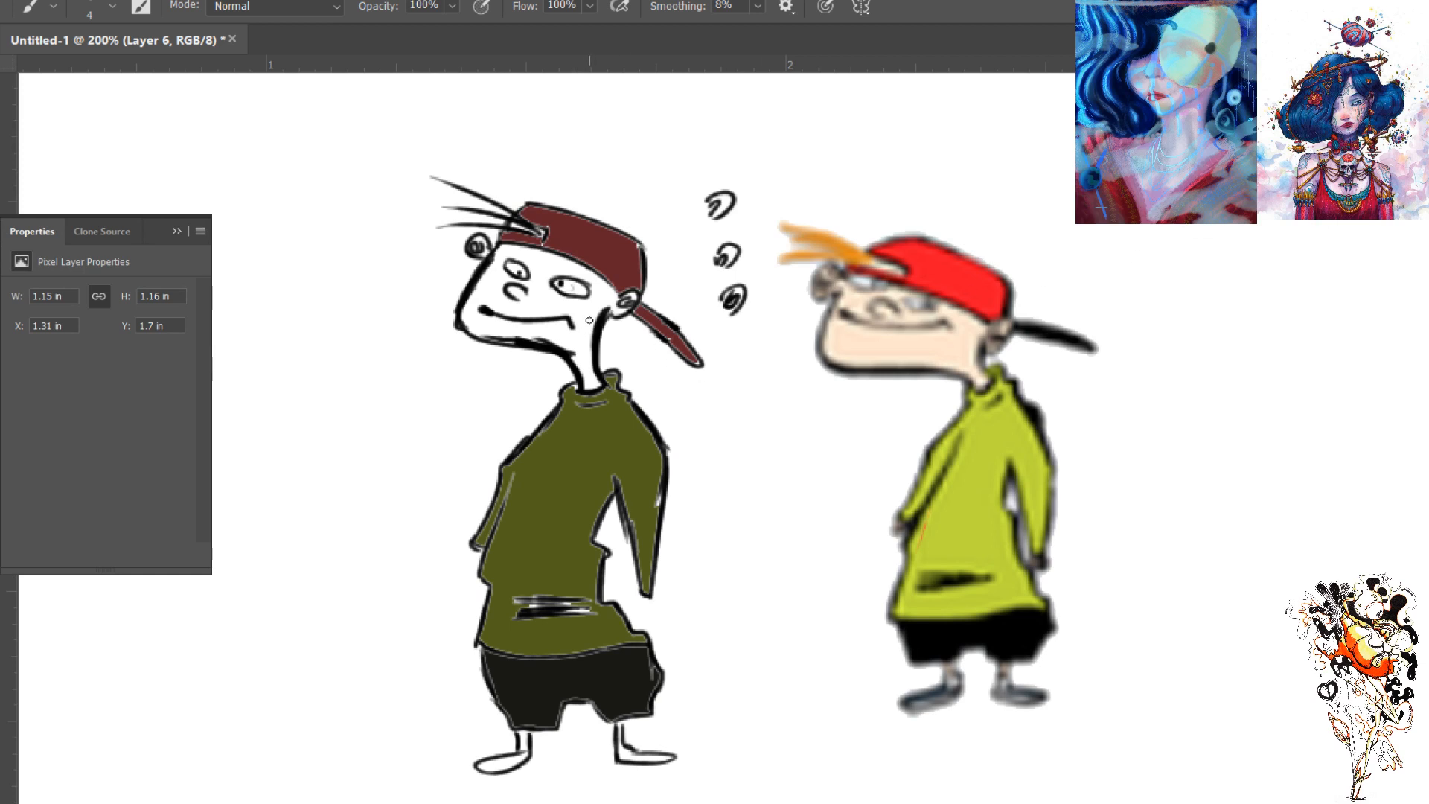
{"action": "key", "text": "w"}
{"action": "left_click", "coordinate": [587, 344]}
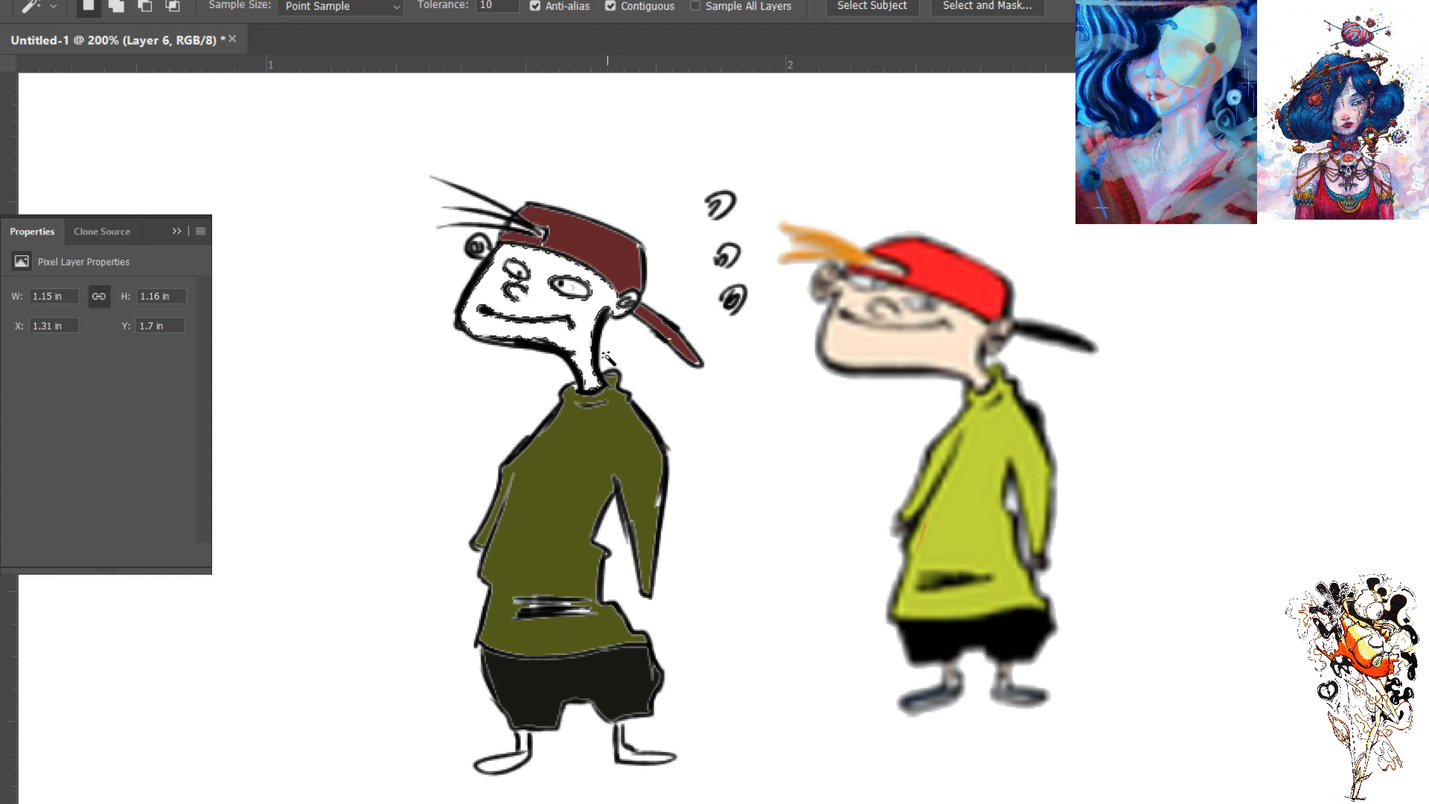
{"action": "key", "text": "alt+BackSpace"}
{"action": "left_click_drag", "start_coordinate": [621, 382], "coordinate": [631, 392]}
{"action": "key", "text": "ctrl+d"}
- Erase the small example ears between the two figures and move the drawn figure up, closer to the reference
{"action": "key", "text": "e"}
{"action": "left_click_drag", "start_coordinate": [728, 209], "coordinate": [724, 188]}
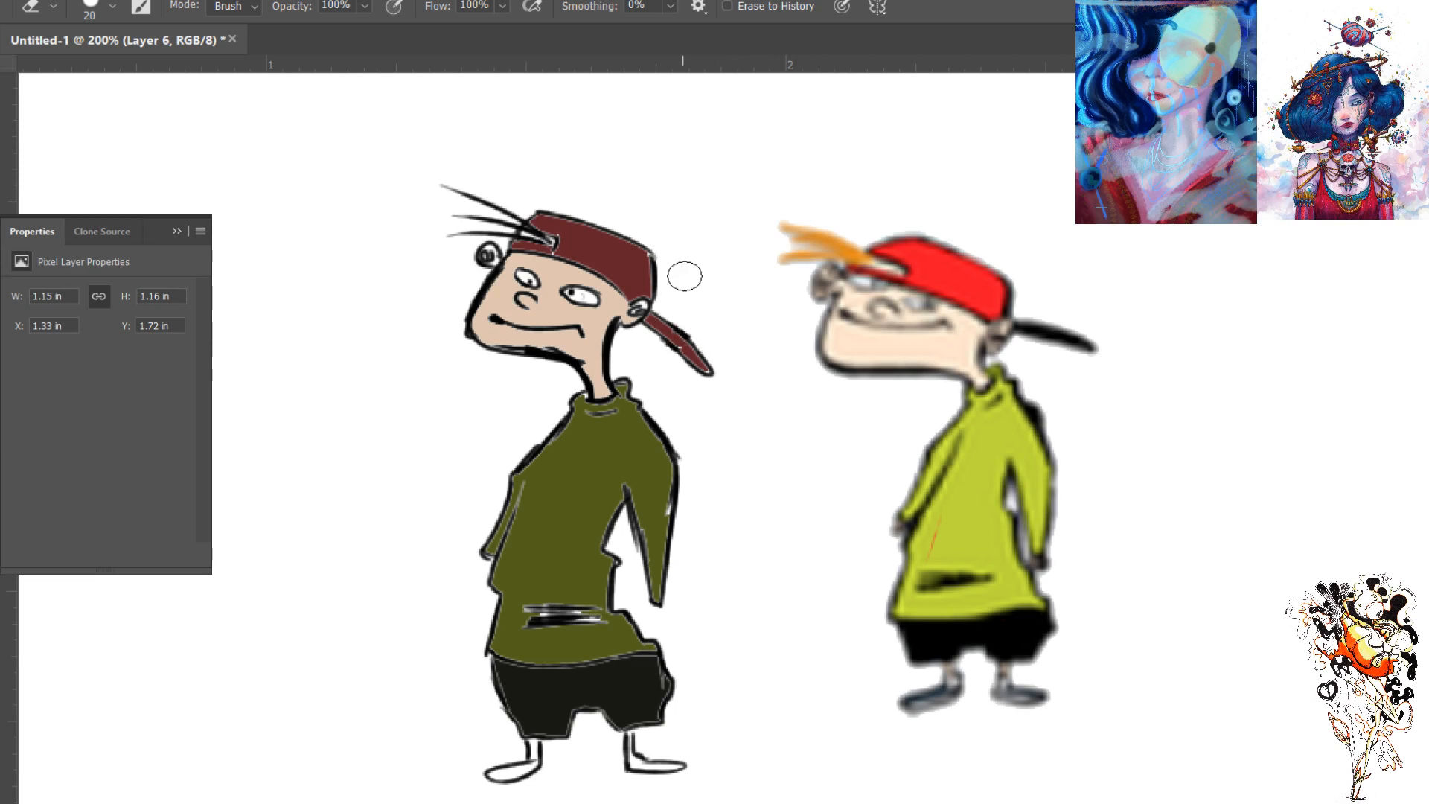
{"action": "key", "text": "v"}
{"action": "mouse_move", "coordinate": [590, 465]}
{"action": "left_mouse_down"}
{"action": "mouse_move", "coordinate": [626, 387]}
{"action": "mouse_move", "coordinate": [619, 425]}
{"action": "left_mouse_up"}
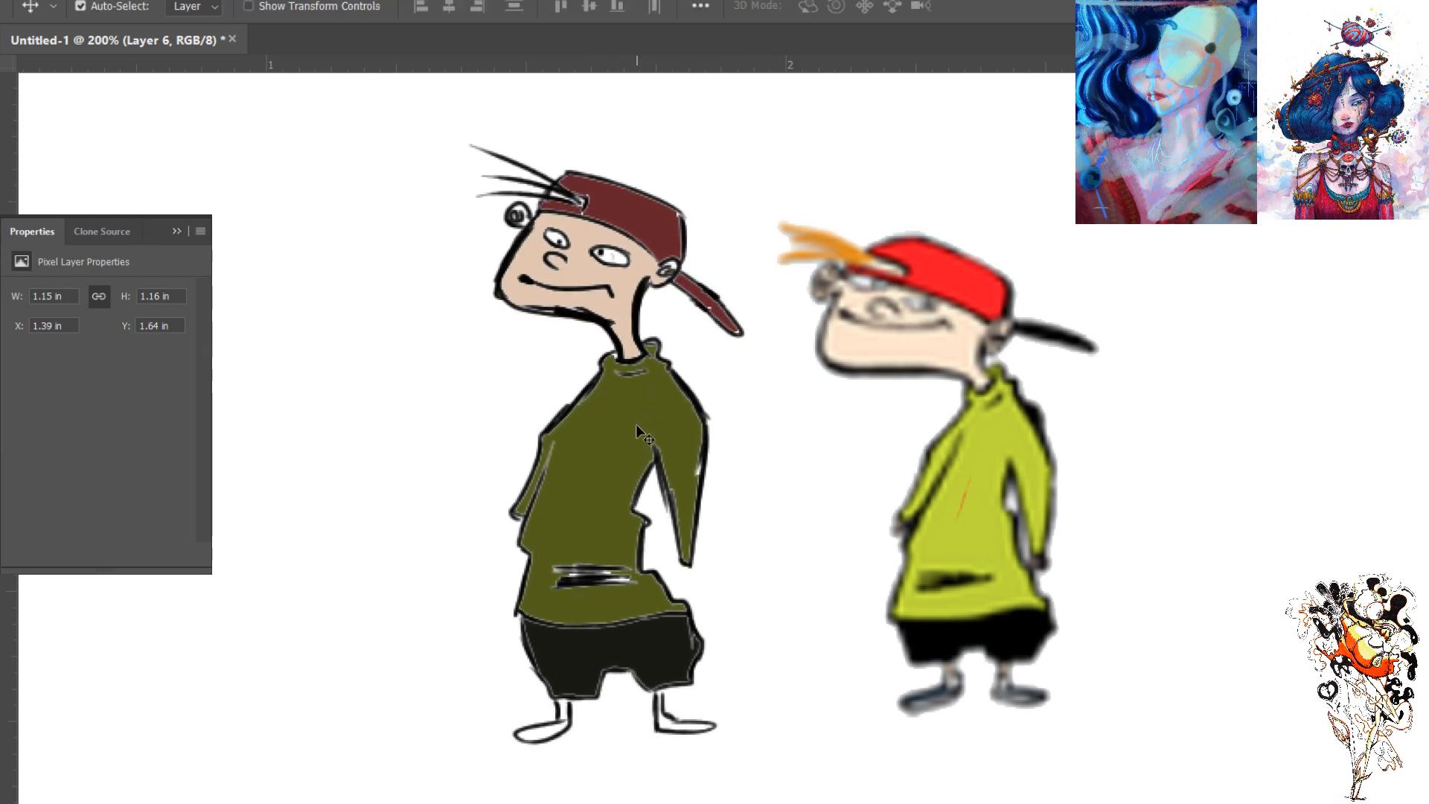
{"action": "key", "text": "ctrl+minus"}
{"action": "key", "text": "ctrl+minus"}
{"action": "key", "text": "ctrl+minus"}
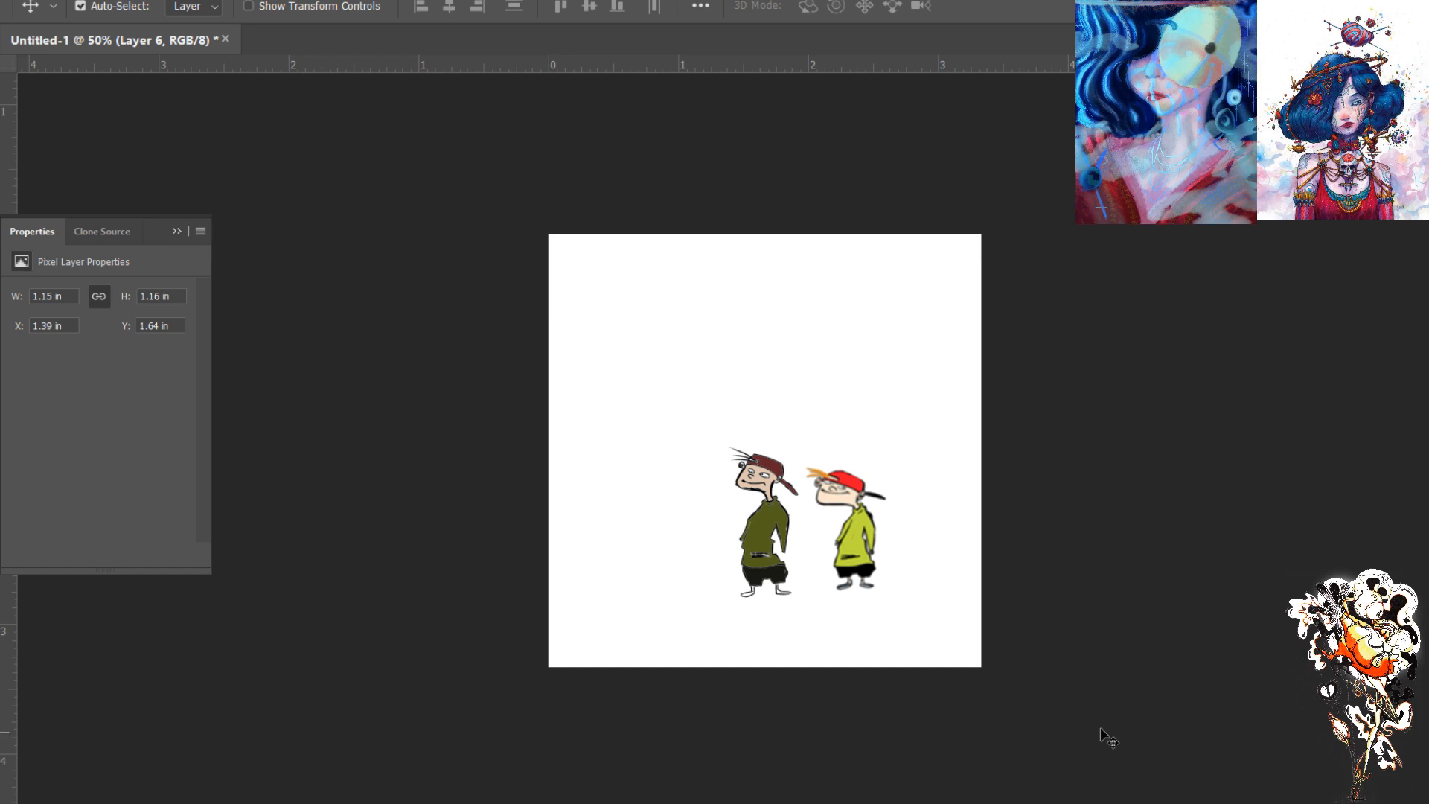
{"action": "key", "text": "ctrl+plus"}
{"action": "key", "text": "ctrl+plus"}
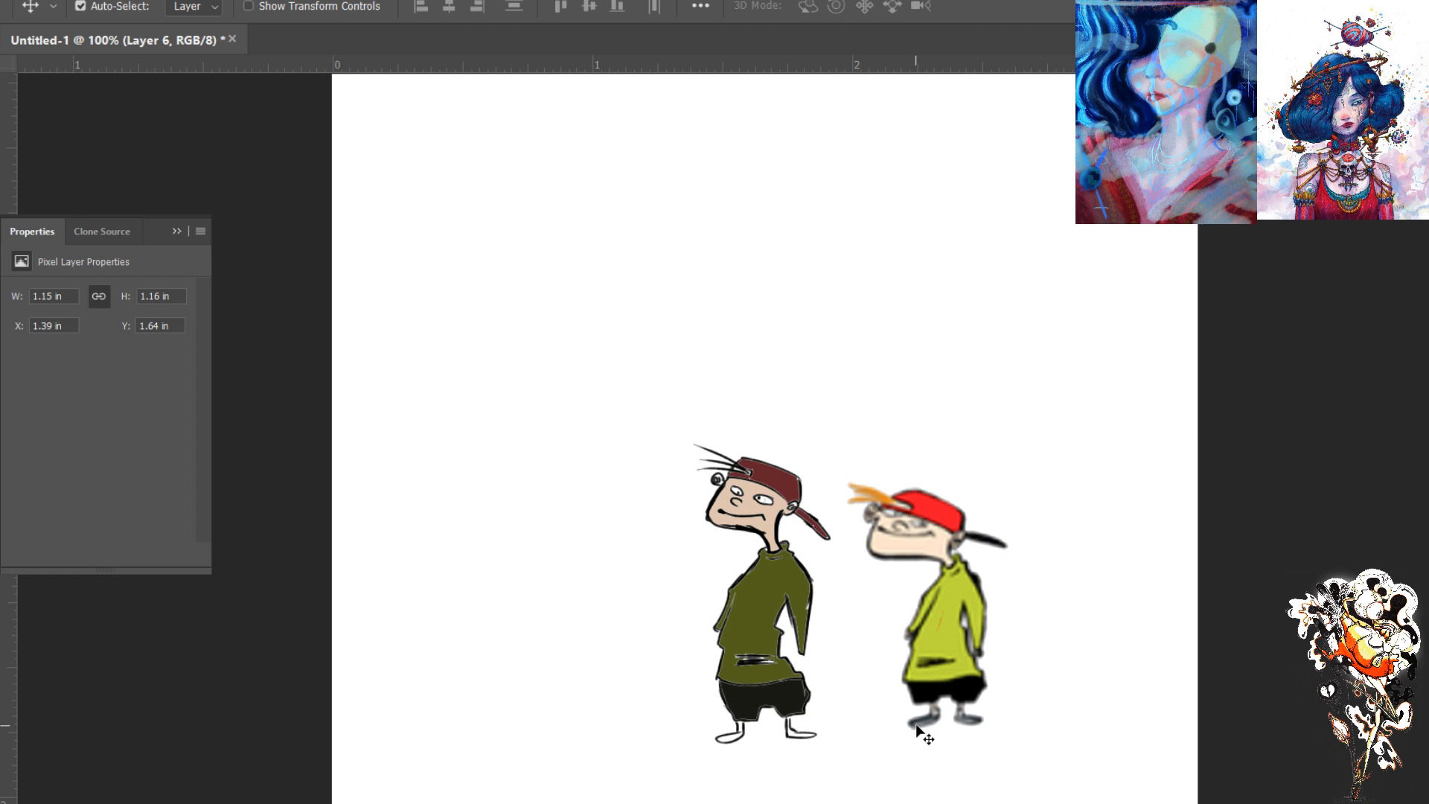
{"action": "left_click_drag", "start_coordinate": [891, 756], "coordinate": [696, 673]}
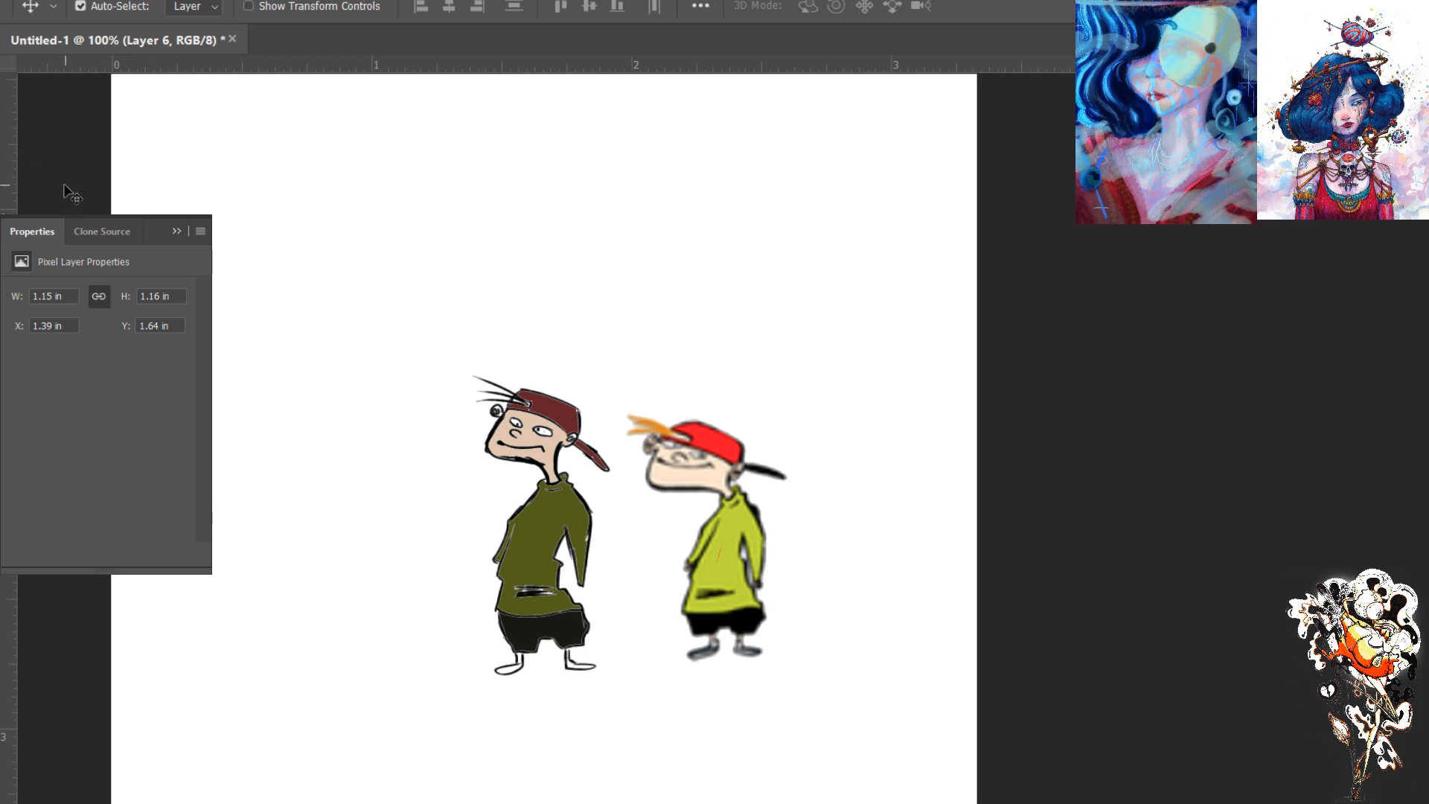
{"action": "key", "text": "b"}
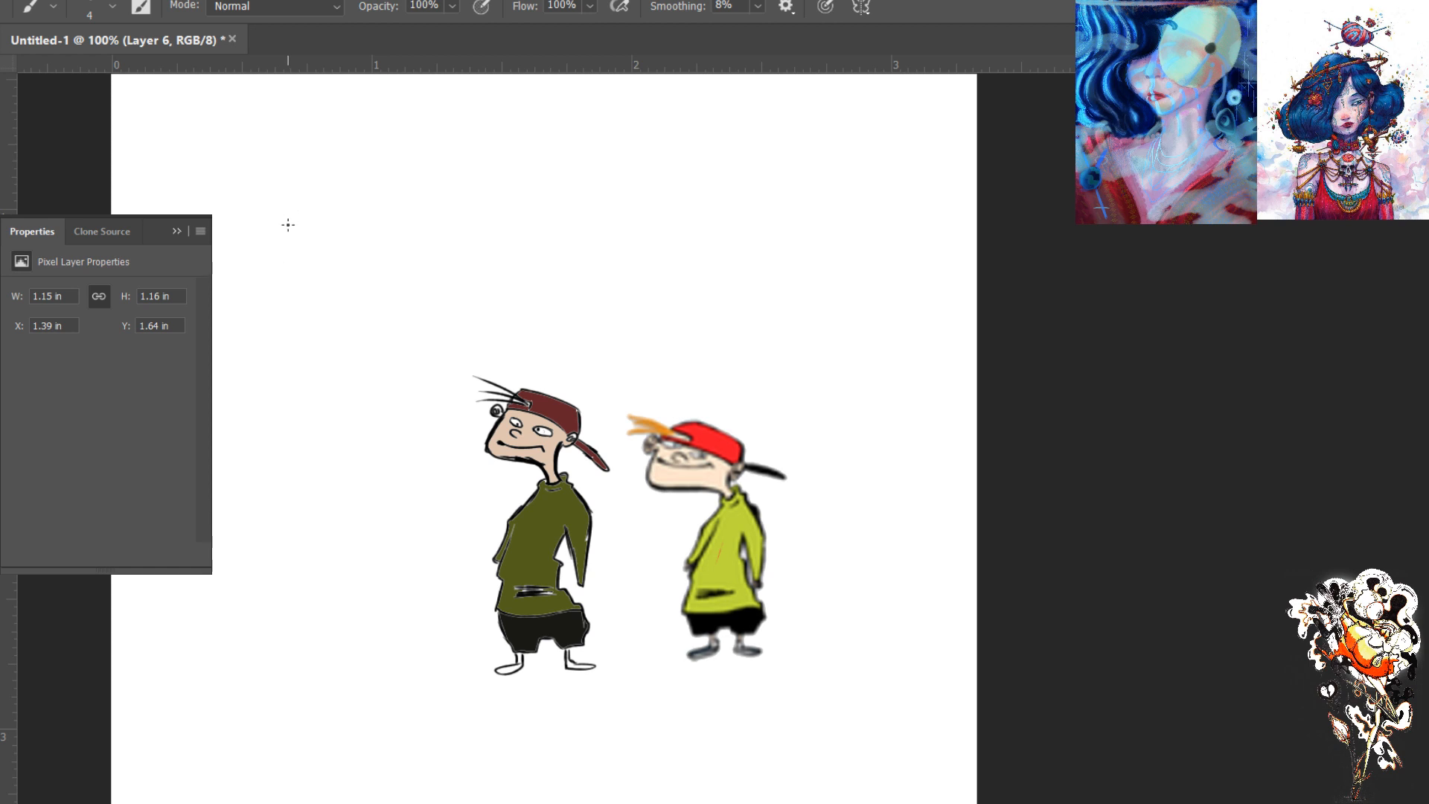
{"action": "left_click_drag", "start_coordinate": [297, 223], "coordinate": [299, 281]}
{"action": "left_click", "coordinate": [305, 268], "text": "ctrl"}
{"action": "key", "text": "ctrl+z"}
- Switch to full-screen mode and sketch the jaw, neck and shoulder line of a larger figure beside the coloured pair
{"action": "key", "text": "f"}
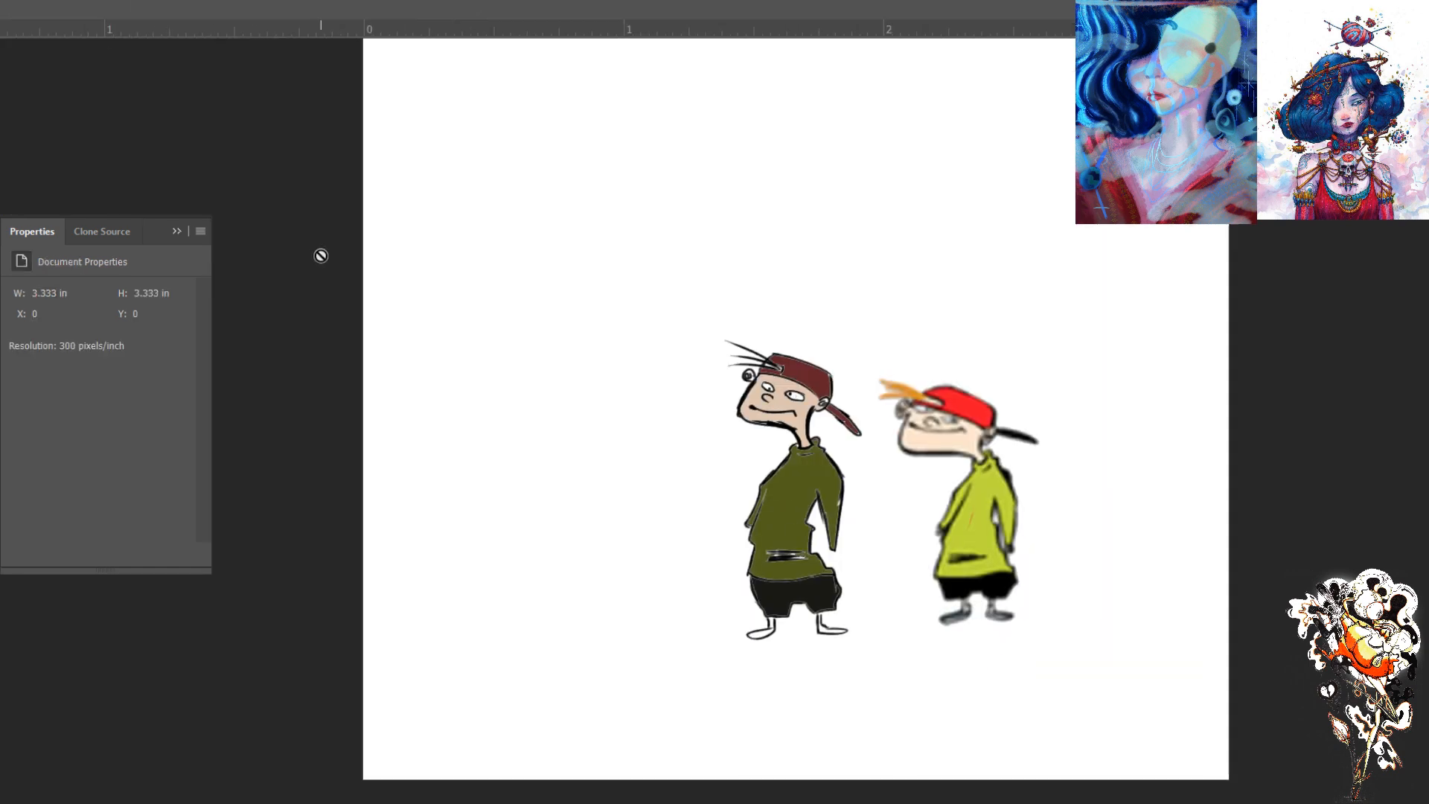
{"action": "key", "text": "ctrl+minus"}
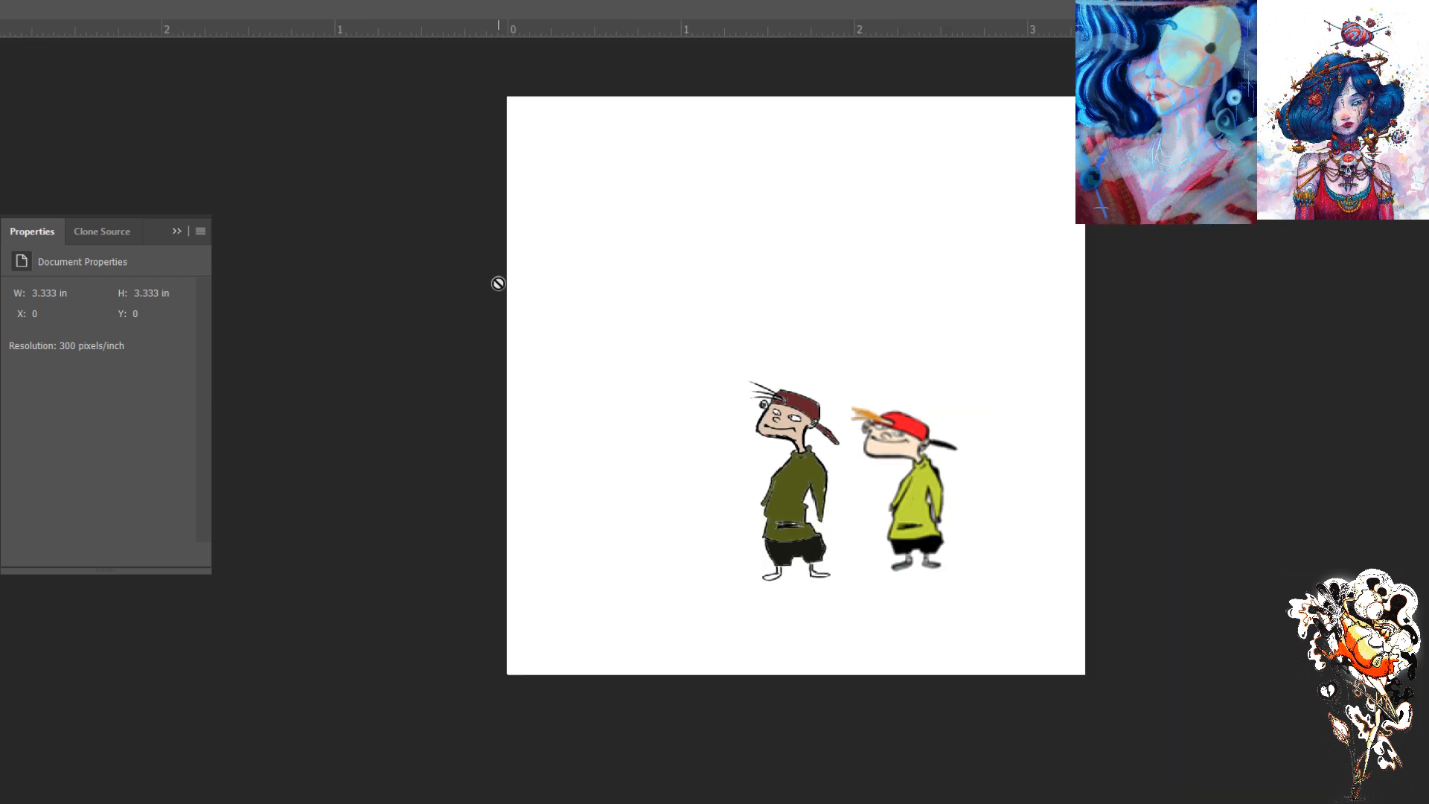
{"action": "left_click_drag", "start_coordinate": [671, 366], "coordinate": [396, 434]}
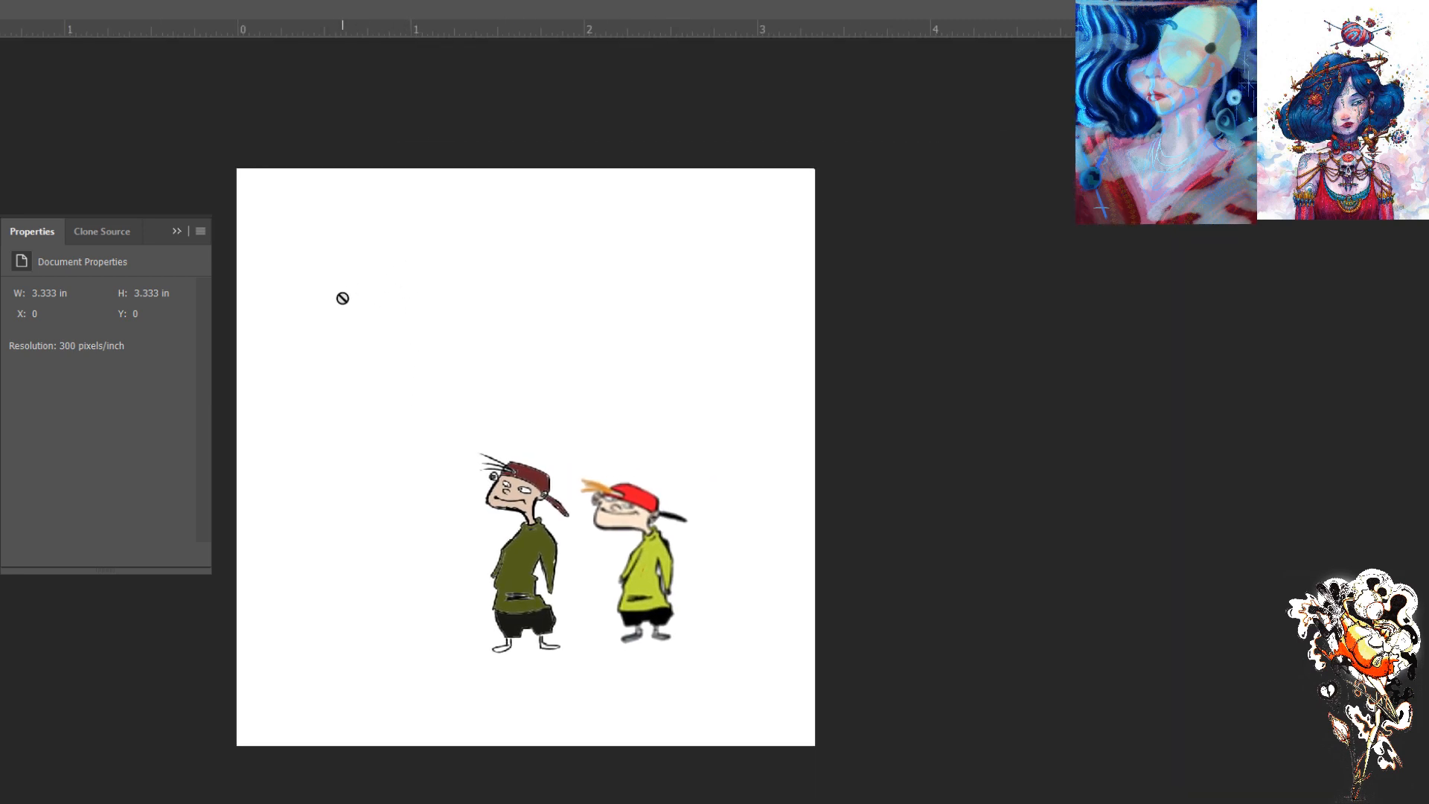
{"action": "left_click", "coordinate": [1178, 275]}
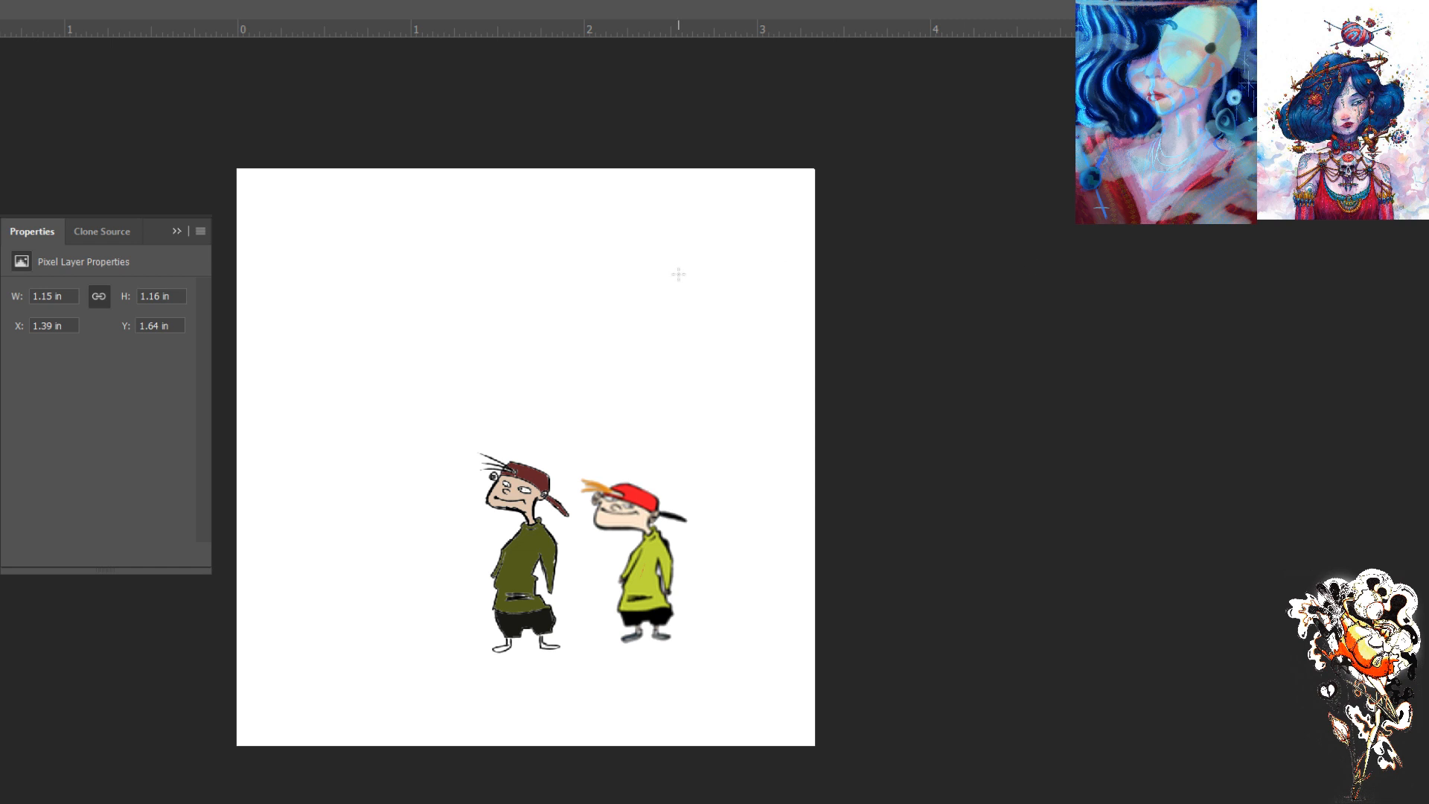
{"action": "mouse_move", "coordinate": [328, 268]}
{"action": "left_mouse_down"}
{"action": "mouse_move", "coordinate": [320, 307]}
{"action": "mouse_move", "coordinate": [366, 328]}
{"action": "left_mouse_up"}
{"action": "mouse_move", "coordinate": [322, 314]}
{"action": "left_mouse_down"}
{"action": "mouse_move", "coordinate": [331, 273]}
{"action": "mouse_move", "coordinate": [322, 312]}
{"action": "mouse_move", "coordinate": [371, 328]}
{"action": "left_mouse_up"}
{"action": "mouse_move", "coordinate": [362, 324]}
{"action": "left_mouse_down"}
{"action": "mouse_move", "coordinate": [366, 357]}
{"action": "mouse_move", "coordinate": [384, 296]}
{"action": "mouse_move", "coordinate": [379, 349]}
{"action": "mouse_move", "coordinate": [433, 414]}
{"action": "left_mouse_up"}
- Sketch the larger figure's torso sides, waistline and two straight trouser legs with loose strokes
{"action": "mouse_move", "coordinate": [388, 350]}
{"action": "left_mouse_down"}
{"action": "mouse_move", "coordinate": [427, 393]}
{"action": "mouse_move", "coordinate": [359, 369]}
{"action": "mouse_move", "coordinate": [344, 381]}
{"action": "mouse_move", "coordinate": [383, 425]}
{"action": "mouse_move", "coordinate": [370, 483]}
{"action": "mouse_move", "coordinate": [335, 497]}
{"action": "mouse_move", "coordinate": [388, 499]}
{"action": "mouse_move", "coordinate": [364, 494]}
{"action": "left_mouse_up"}
{"action": "mouse_move", "coordinate": [350, 390]}
{"action": "left_mouse_down"}
{"action": "mouse_move", "coordinate": [328, 485]}
{"action": "mouse_move", "coordinate": [383, 495]}
{"action": "left_mouse_up"}
{"action": "mouse_move", "coordinate": [396, 385]}
{"action": "left_mouse_down"}
{"action": "mouse_move", "coordinate": [376, 478]}
{"action": "mouse_move", "coordinate": [380, 525]}
{"action": "mouse_move", "coordinate": [400, 517]}
{"action": "mouse_move", "coordinate": [374, 594]}
{"action": "left_mouse_up"}
{"action": "mouse_move", "coordinate": [393, 516]}
{"action": "left_mouse_down"}
{"action": "mouse_move", "coordinate": [375, 619]}
{"action": "mouse_move", "coordinate": [343, 620]}
{"action": "left_mouse_up"}
{"action": "left_click_drag", "start_coordinate": [338, 531], "coordinate": [346, 617]}
{"action": "mouse_move", "coordinate": [338, 525]}
{"action": "left_mouse_down"}
{"action": "mouse_move", "coordinate": [347, 618]}
{"action": "mouse_move", "coordinate": [342, 591]}
{"action": "left_mouse_up"}
{"action": "left_click_drag", "start_coordinate": [326, 495], "coordinate": [315, 606]}
{"action": "mouse_move", "coordinate": [316, 550]}
{"action": "left_mouse_down"}
{"action": "mouse_move", "coordinate": [314, 606]}
{"action": "mouse_move", "coordinate": [344, 619]}
{"action": "mouse_move", "coordinate": [325, 613]}
{"action": "left_mouse_up"}
{"action": "left_click_drag", "start_coordinate": [400, 398], "coordinate": [375, 496]}
{"action": "left_click_drag", "start_coordinate": [389, 420], "coordinate": [375, 509]}
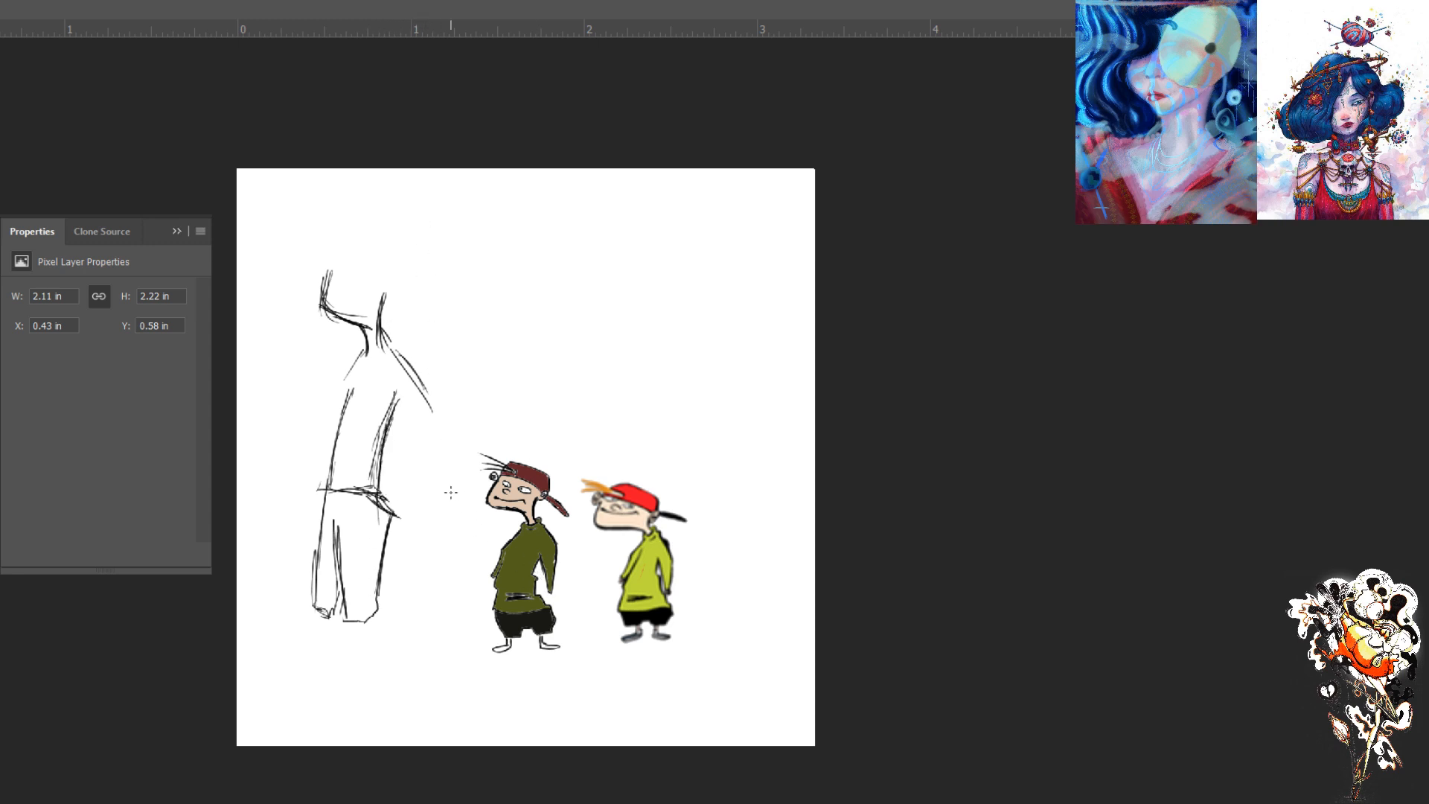
- Sketch both of the larger figure's arms bending back toward the waist and a light line for the head's top
{"action": "left_click_drag", "start_coordinate": [429, 414], "coordinate": [393, 479]}
{"action": "left_click_drag", "start_coordinate": [413, 357], "coordinate": [421, 441]}
{"action": "mouse_move", "coordinate": [363, 347]}
{"action": "left_mouse_down"}
{"action": "mouse_move", "coordinate": [326, 406]}
{"action": "mouse_move", "coordinate": [318, 466]}
{"action": "left_mouse_up"}
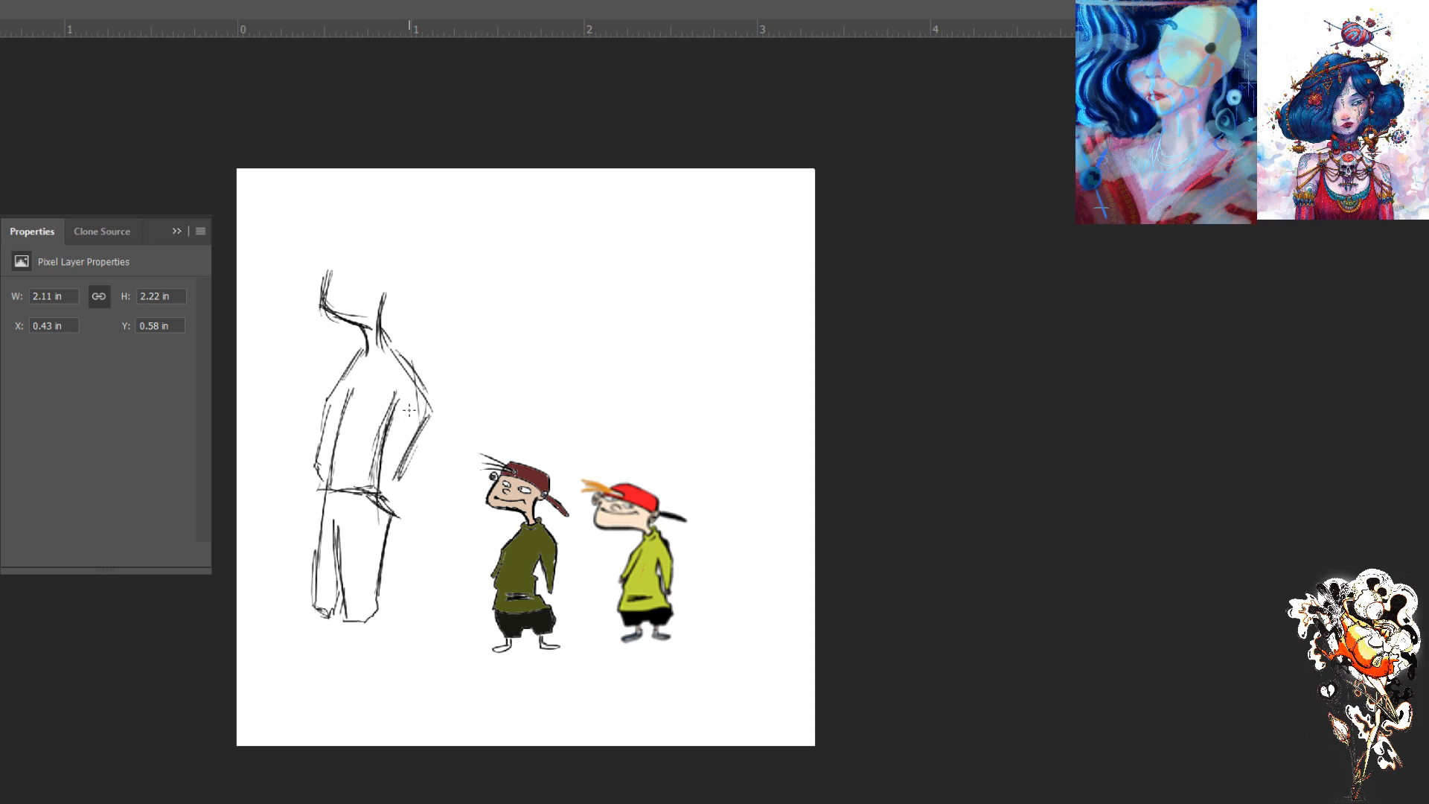
{"action": "left_click_drag", "start_coordinate": [371, 279], "coordinate": [350, 268]}
- Compare the coloured drawing with the reference figure up close by switching the drawing's layer off and on
{"action": "scroll", "coordinate": [501, 448], "scroll_direction": "up", "scroll_amount": 5}
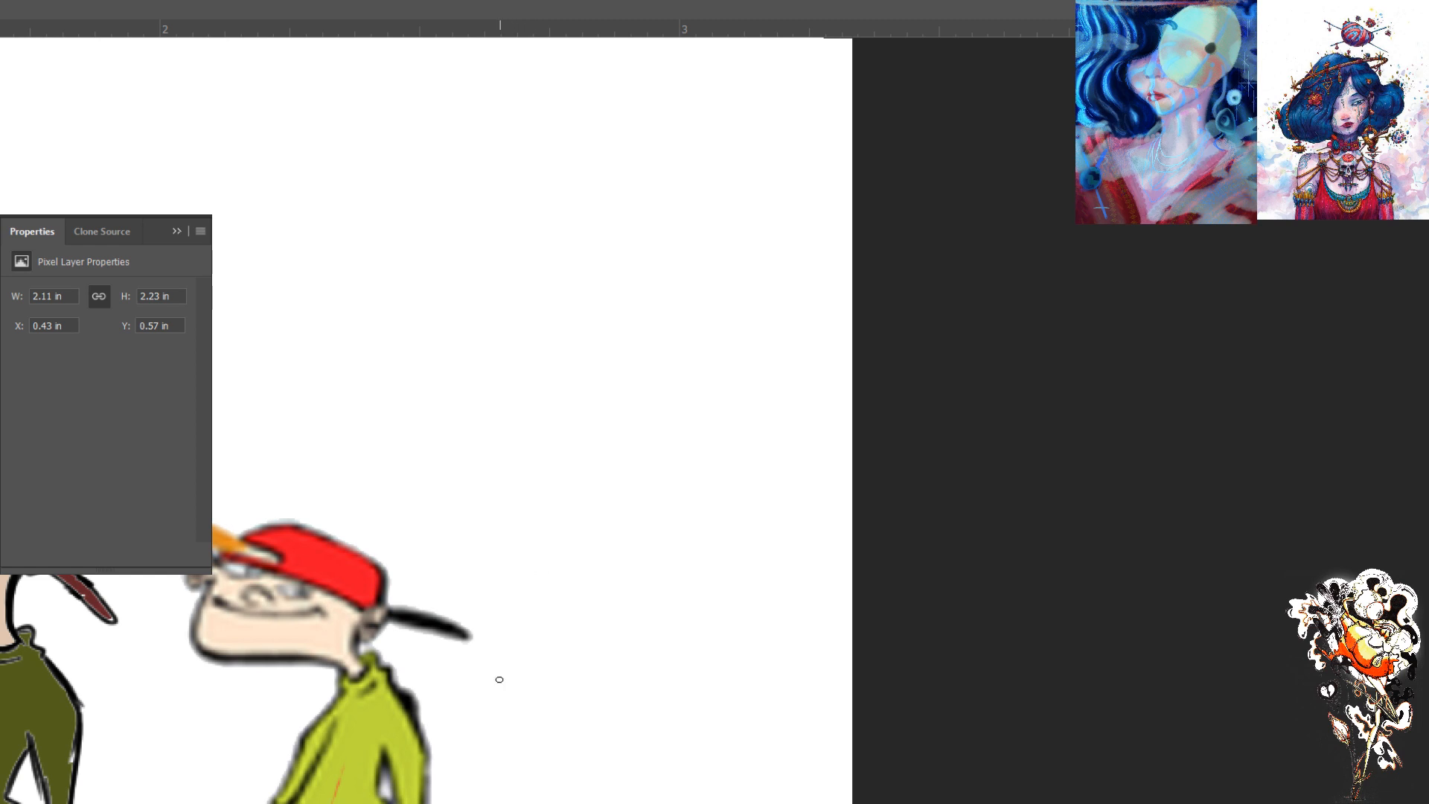
{"action": "left_click_drag", "start_coordinate": [466, 696], "coordinate": [793, 412]}
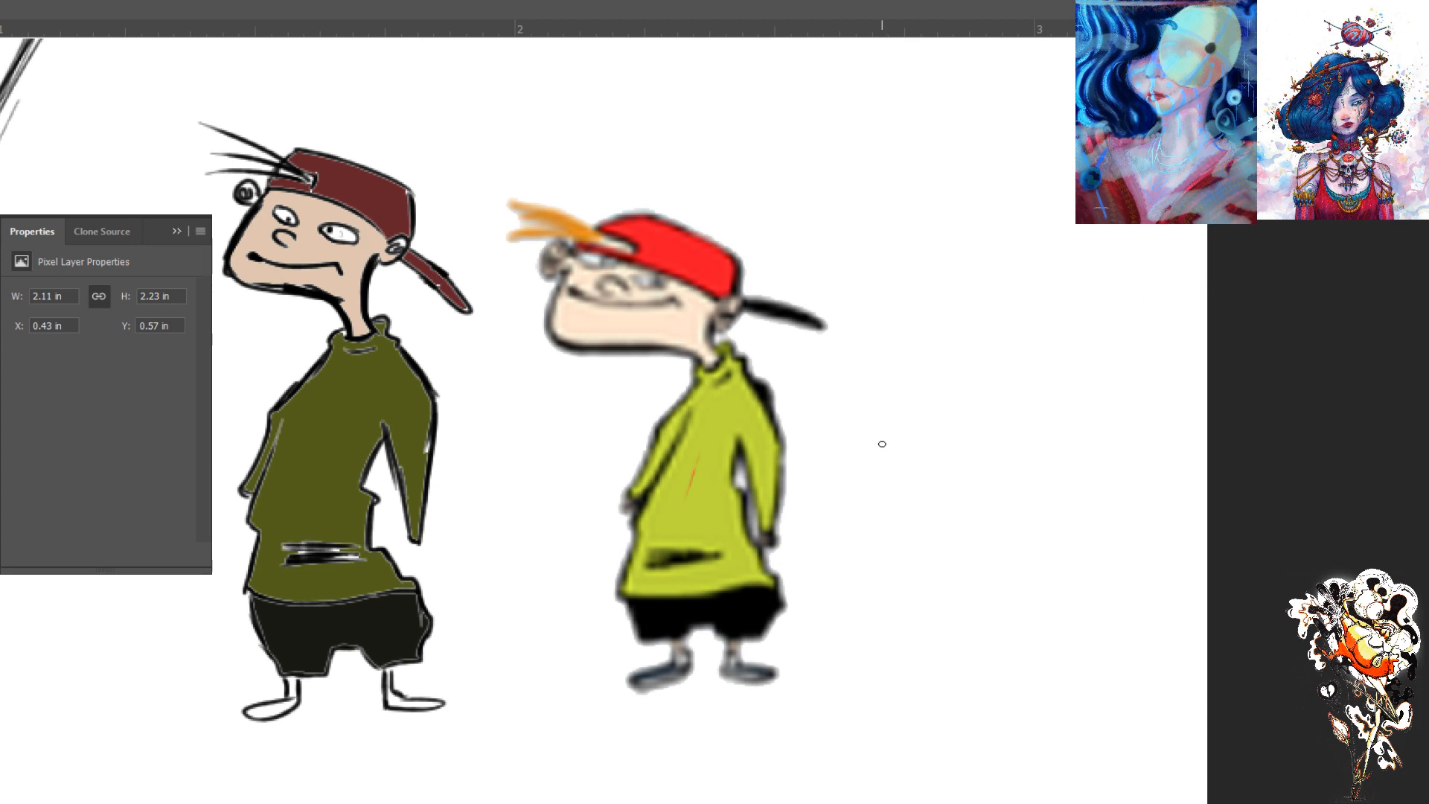
{"action": "left_click", "coordinate": [1099, 270]}
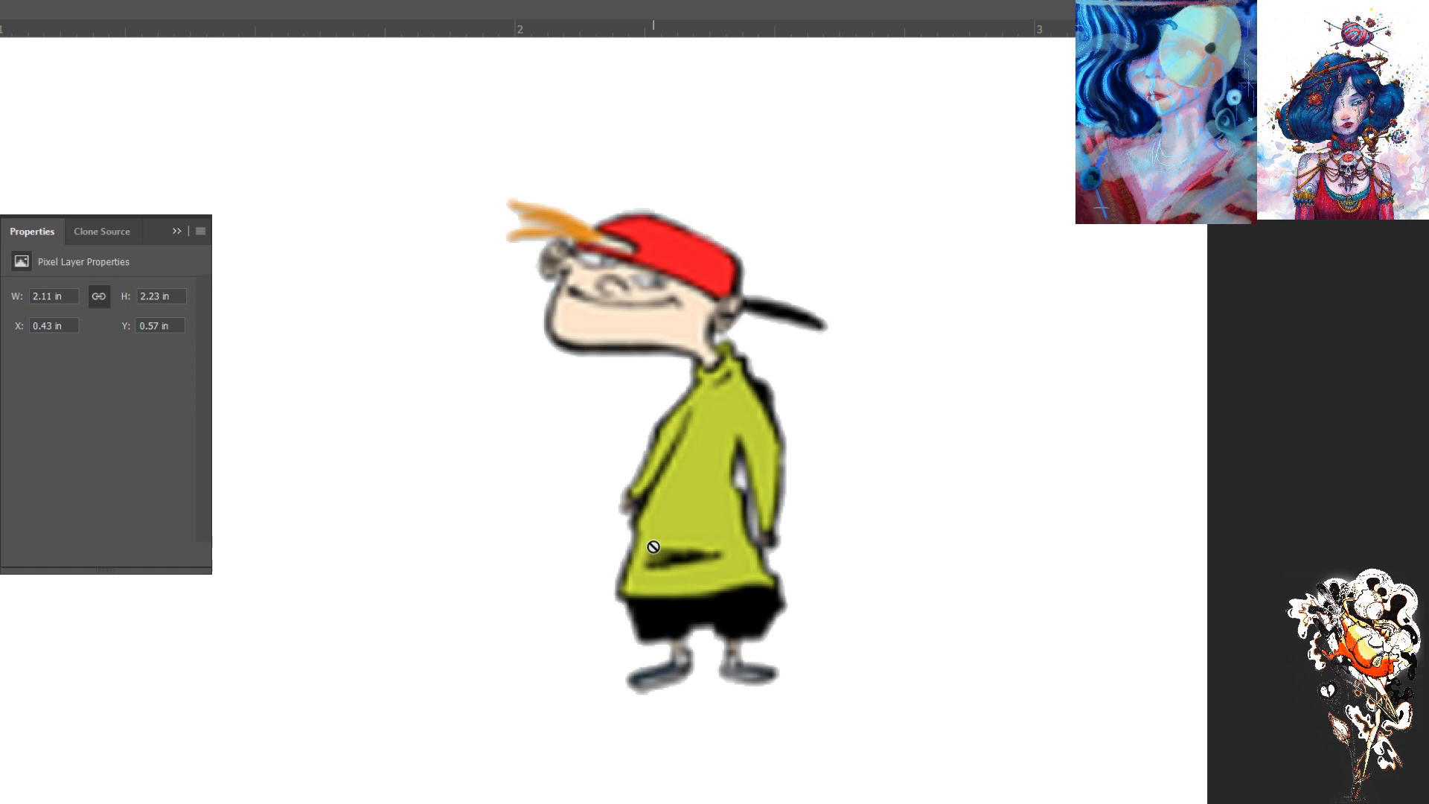
{"action": "key", "text": "ctrl+minus"}
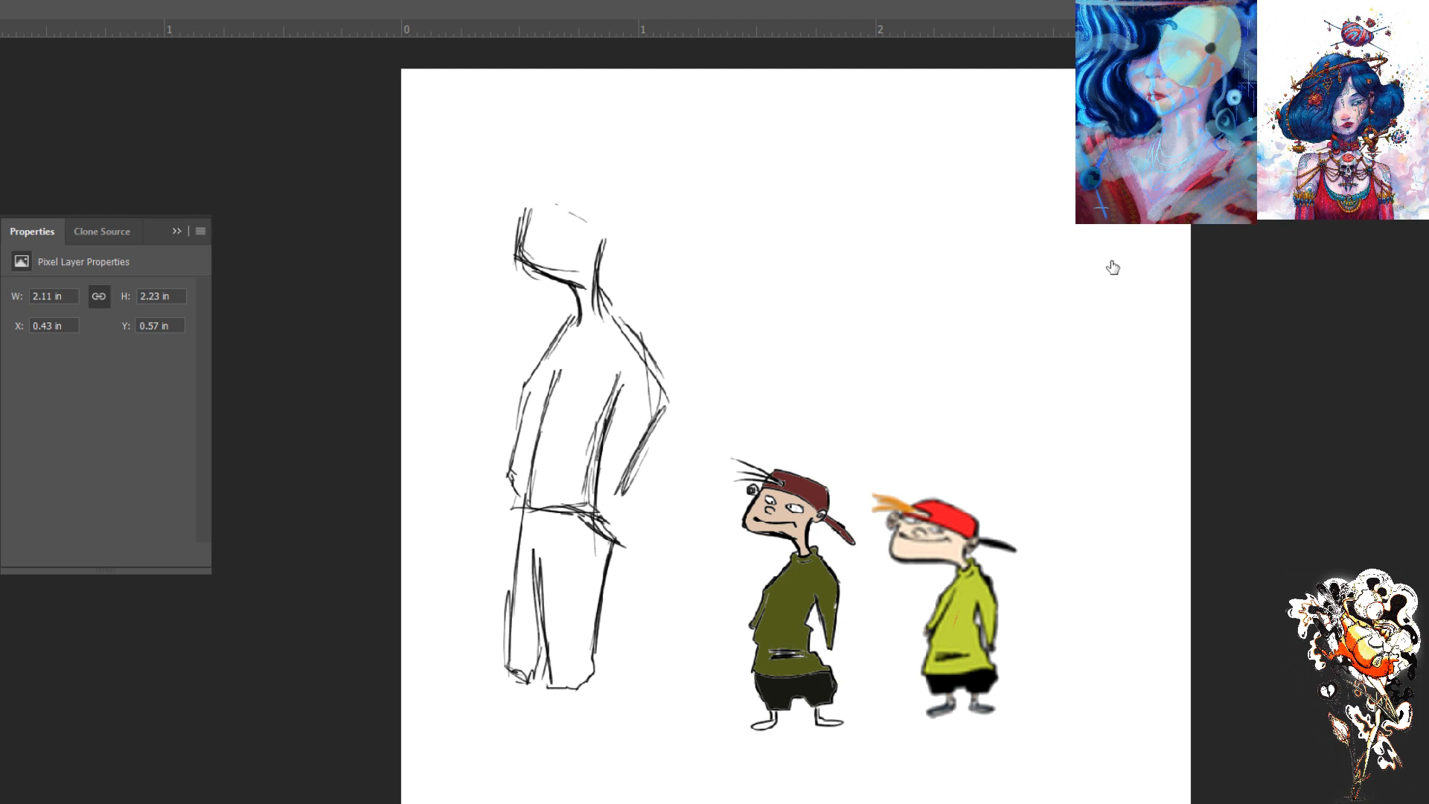
- Erase the whole rough sketch of the larger figure with an enlarged eraser
{"action": "key", "text": "bracketright"}
{"action": "key", "text": "bracketright"}
{"action": "key", "text": "bracketright"}
{"action": "key", "text": "bracketright"}
{"action": "key", "text": "bracketright"}
{"action": "key", "text": "bracketright"}
{"action": "key", "text": "bracketright"}
{"action": "key", "text": "bracketright"}
{"action": "key", "text": "bracketright"}
{"action": "mouse_move", "coordinate": [562, 235]}
{"action": "left_mouse_down"}
{"action": "mouse_move", "coordinate": [587, 201]}
{"action": "mouse_move", "coordinate": [635, 417]}
{"action": "mouse_move", "coordinate": [575, 728]}
{"action": "mouse_move", "coordinate": [549, 371]}
{"action": "mouse_move", "coordinate": [511, 357]}
{"action": "left_mouse_up"}
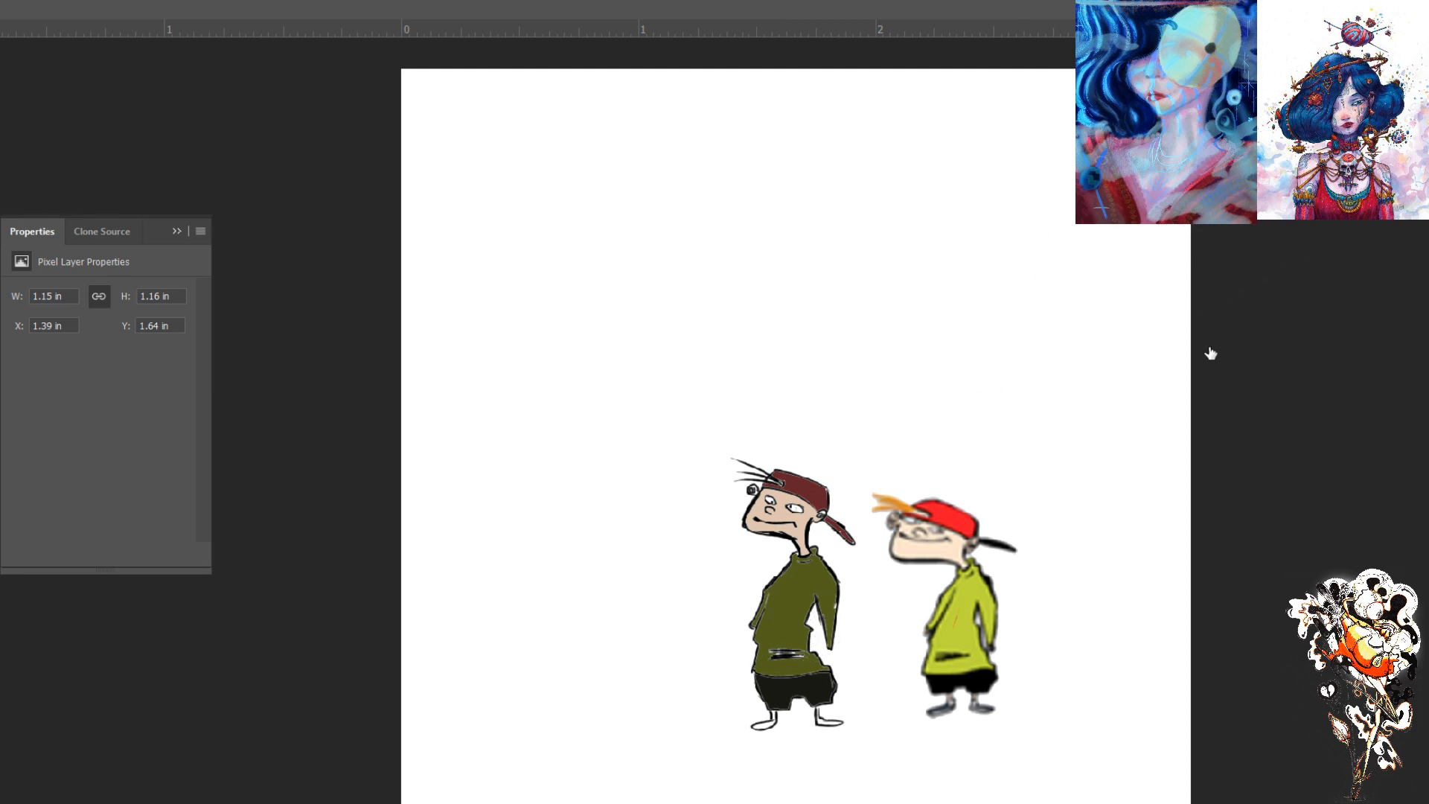
- Toggle the layers' visibility and leave the hand-drawn coloured figure hidden, with only the reference figure shown
{"action": "left_click", "coordinate": [1107, 270]}
{"action": "left_click", "coordinate": [1107, 269]}
{"action": "left_click", "coordinate": [1095, 276]}
{"action": "left_click", "coordinate": [1107, 320]}
{"action": "left_click", "coordinate": [1107, 319]}
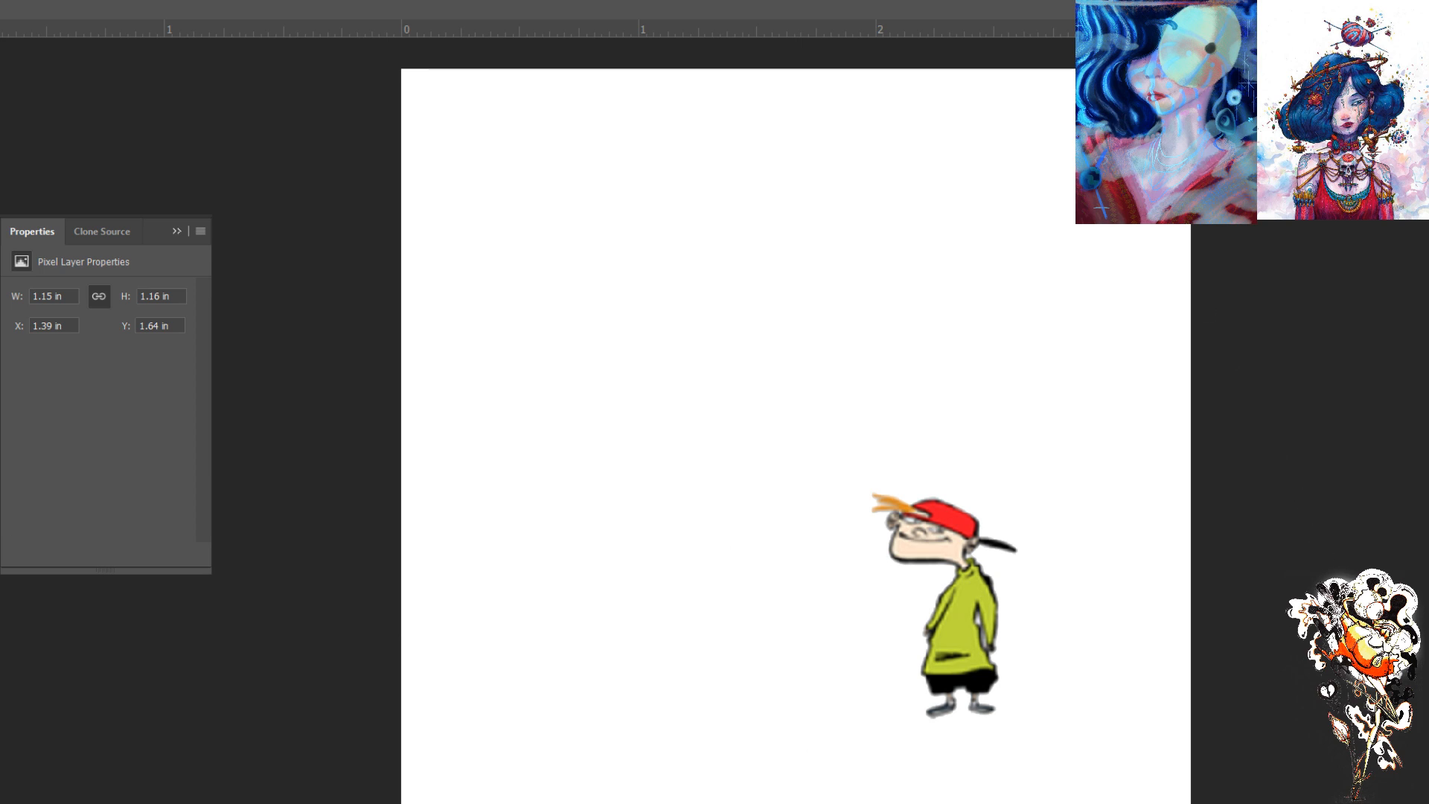
- Show the full reference character lineup and outline the red-capped figure's head and cap with straight-sided red brush shapes
{"action": "left_click", "coordinate": [1104, 442]}
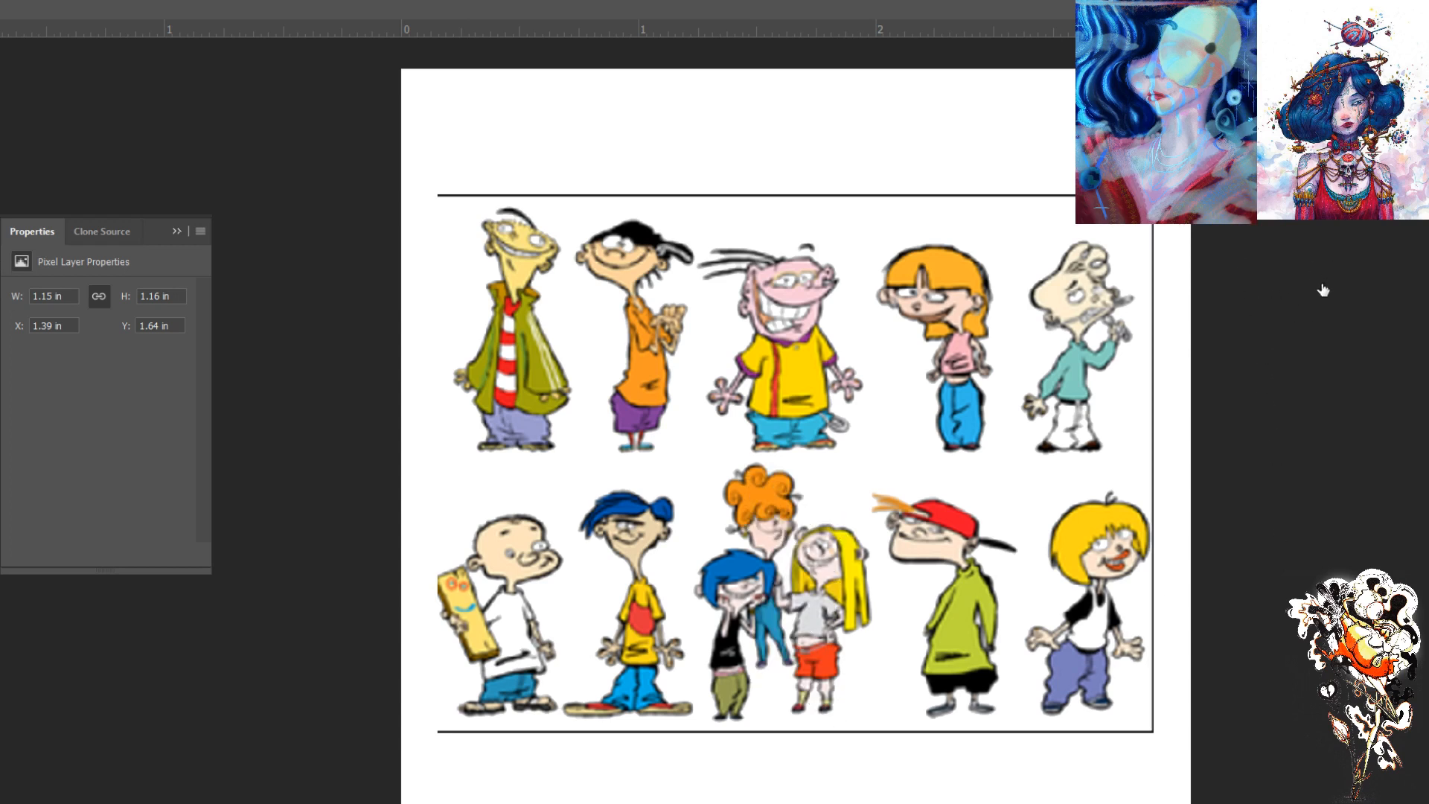
{"action": "left_click", "coordinate": [1339, 355]}
{"action": "key", "text": "b"}
{"action": "left_click", "coordinate": [495, 191]}
{"action": "left_click_drag", "start_coordinate": [974, 521], "coordinate": [955, 565]}
{"action": "left_click_drag", "start_coordinate": [984, 526], "coordinate": [927, 500]}
{"action": "left_click_drag", "start_coordinate": [986, 521], "coordinate": [931, 495]}
- Block in the red-capped figure's shirt, shorts, feet, arms, cap brim and hair tuft with straight red lines
{"action": "mouse_move", "coordinate": [920, 493]}
{"action": "left_mouse_down"}
{"action": "mouse_move", "coordinate": [899, 553]}
{"action": "mouse_move", "coordinate": [999, 599]}
{"action": "mouse_move", "coordinate": [981, 573]}
{"action": "mouse_move", "coordinate": [996, 598]}
{"action": "mouse_move", "coordinate": [986, 581]}
{"action": "mouse_move", "coordinate": [943, 598]}
{"action": "mouse_move", "coordinate": [966, 562]}
{"action": "mouse_move", "coordinate": [943, 597]}
{"action": "left_mouse_up"}
{"action": "mouse_move", "coordinate": [943, 598]}
{"action": "left_mouse_down"}
{"action": "mouse_move", "coordinate": [985, 602]}
{"action": "mouse_move", "coordinate": [964, 669]}
{"action": "mouse_move", "coordinate": [949, 607]}
{"action": "mouse_move", "coordinate": [928, 654]}
{"action": "mouse_move", "coordinate": [990, 670]}
{"action": "mouse_move", "coordinate": [923, 667]}
{"action": "mouse_move", "coordinate": [930, 701]}
{"action": "left_mouse_up"}
{"action": "mouse_move", "coordinate": [989, 663]}
{"action": "left_mouse_down"}
{"action": "mouse_move", "coordinate": [990, 698]}
{"action": "mouse_move", "coordinate": [925, 688]}
{"action": "mouse_move", "coordinate": [949, 707]}
{"action": "left_mouse_up"}
{"action": "mouse_move", "coordinate": [954, 692]}
{"action": "left_mouse_down"}
{"action": "mouse_move", "coordinate": [954, 709]}
{"action": "mouse_move", "coordinate": [920, 715]}
{"action": "left_mouse_up"}
{"action": "mouse_move", "coordinate": [920, 715]}
{"action": "left_mouse_down"}
{"action": "mouse_move", "coordinate": [996, 713]}
{"action": "mouse_move", "coordinate": [993, 697]}
{"action": "left_mouse_up"}
{"action": "left_click_drag", "start_coordinate": [978, 602], "coordinate": [982, 645]}
{"action": "left_click_drag", "start_coordinate": [996, 597], "coordinate": [982, 647]}
{"action": "left_click_drag", "start_coordinate": [944, 598], "coordinate": [921, 628]}
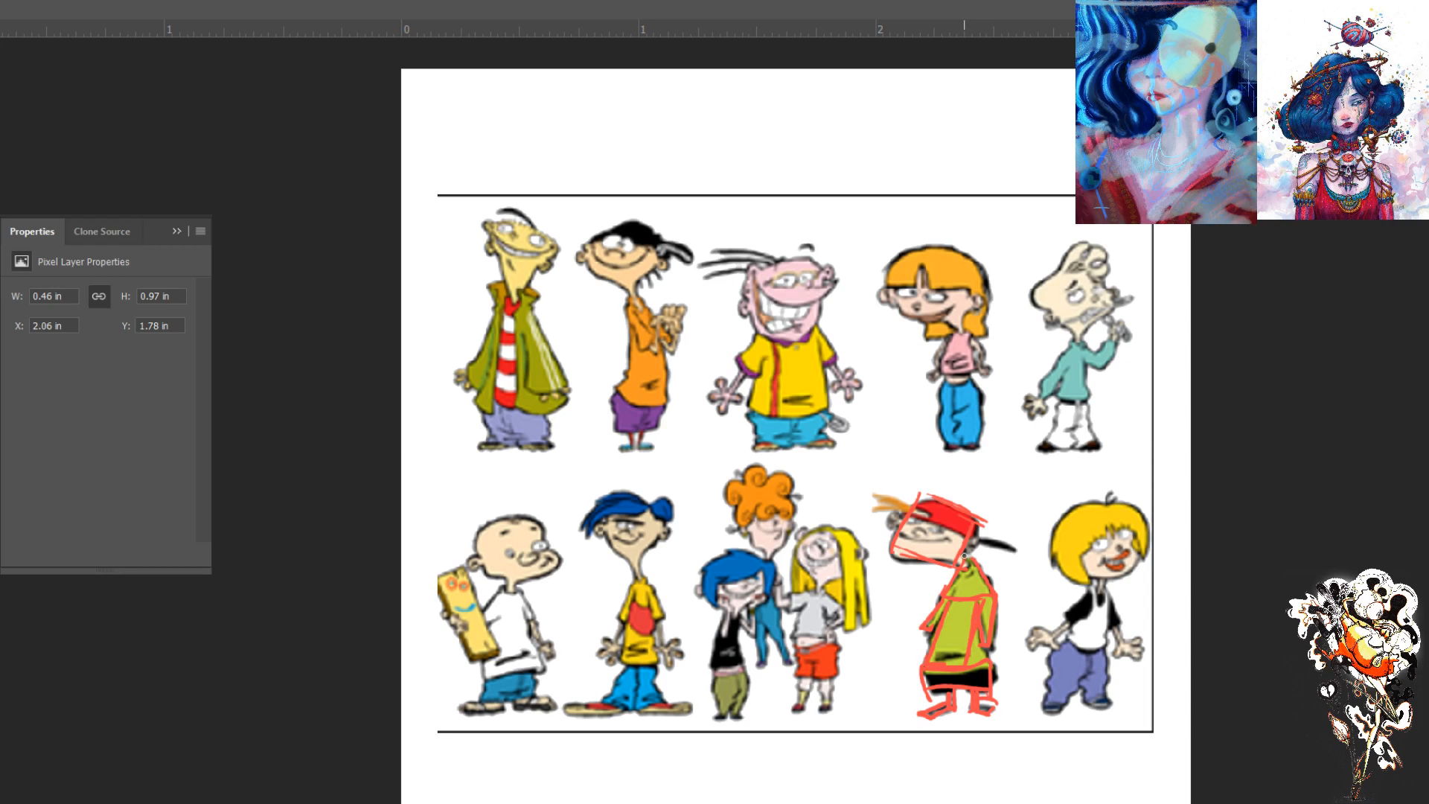
{"action": "mouse_move", "coordinate": [982, 541]}
{"action": "left_mouse_down"}
{"action": "mouse_move", "coordinate": [1026, 549]}
{"action": "mouse_move", "coordinate": [971, 544]}
{"action": "mouse_move", "coordinate": [887, 491]}
{"action": "mouse_move", "coordinate": [859, 496]}
{"action": "left_mouse_up"}
- Draw an arrow above the black-hatted figure and an arrow below the red-capped figure labelled STRAIGHT
{"action": "left_click_drag", "start_coordinate": [629, 154], "coordinate": [638, 197]}
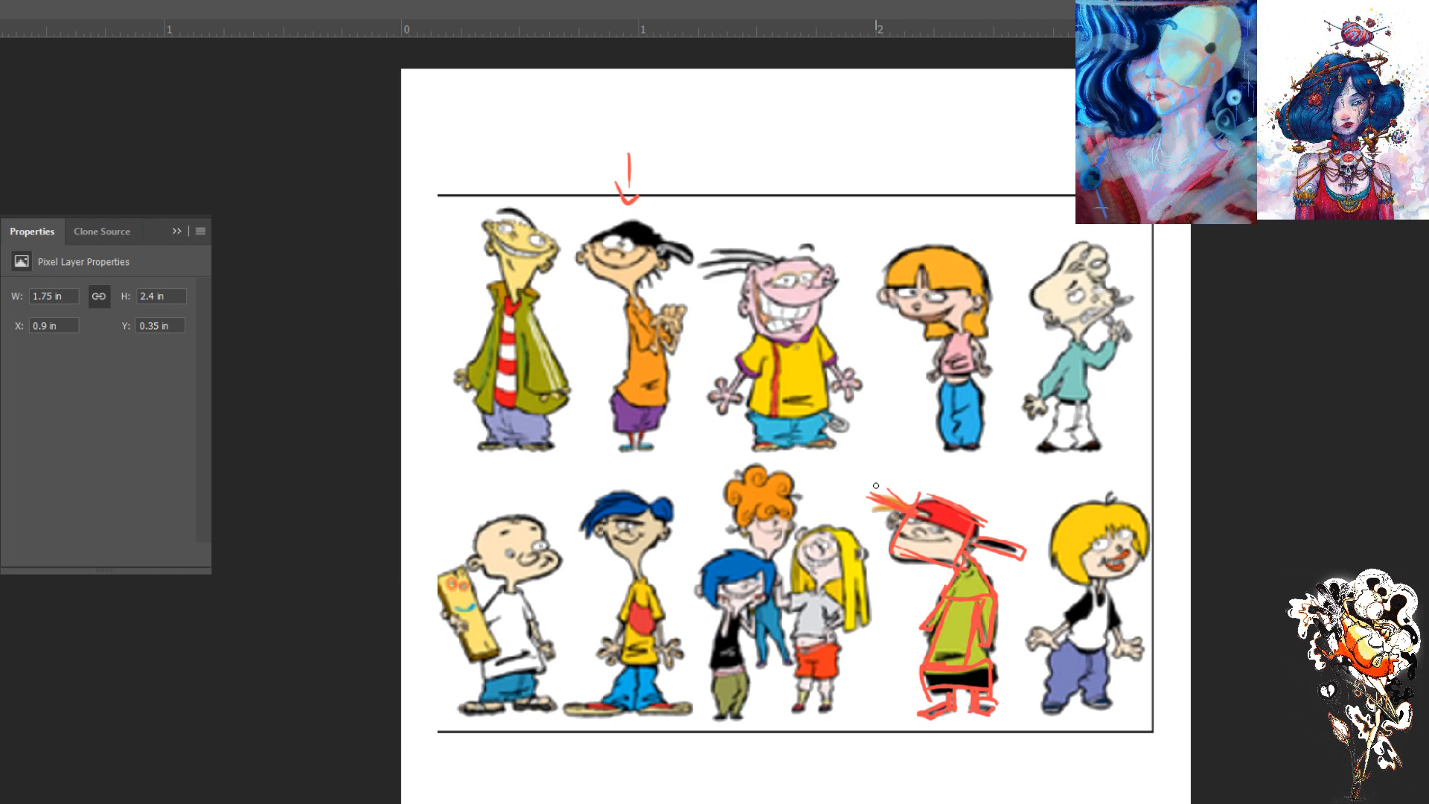
{"action": "mouse_move", "coordinate": [961, 785]}
{"action": "left_mouse_down"}
{"action": "mouse_move", "coordinate": [960, 746]}
{"action": "mouse_move", "coordinate": [967, 756]}
{"action": "left_mouse_up"}
{"action": "mouse_move", "coordinate": [996, 771]}
{"action": "left_mouse_down"}
{"action": "mouse_move", "coordinate": [1065, 773]}
{"action": "mouse_move", "coordinate": [1087, 792]}
{"action": "mouse_move", "coordinate": [1092, 766]}
{"action": "mouse_move", "coordinate": [1126, 780]}
{"action": "left_mouse_up"}
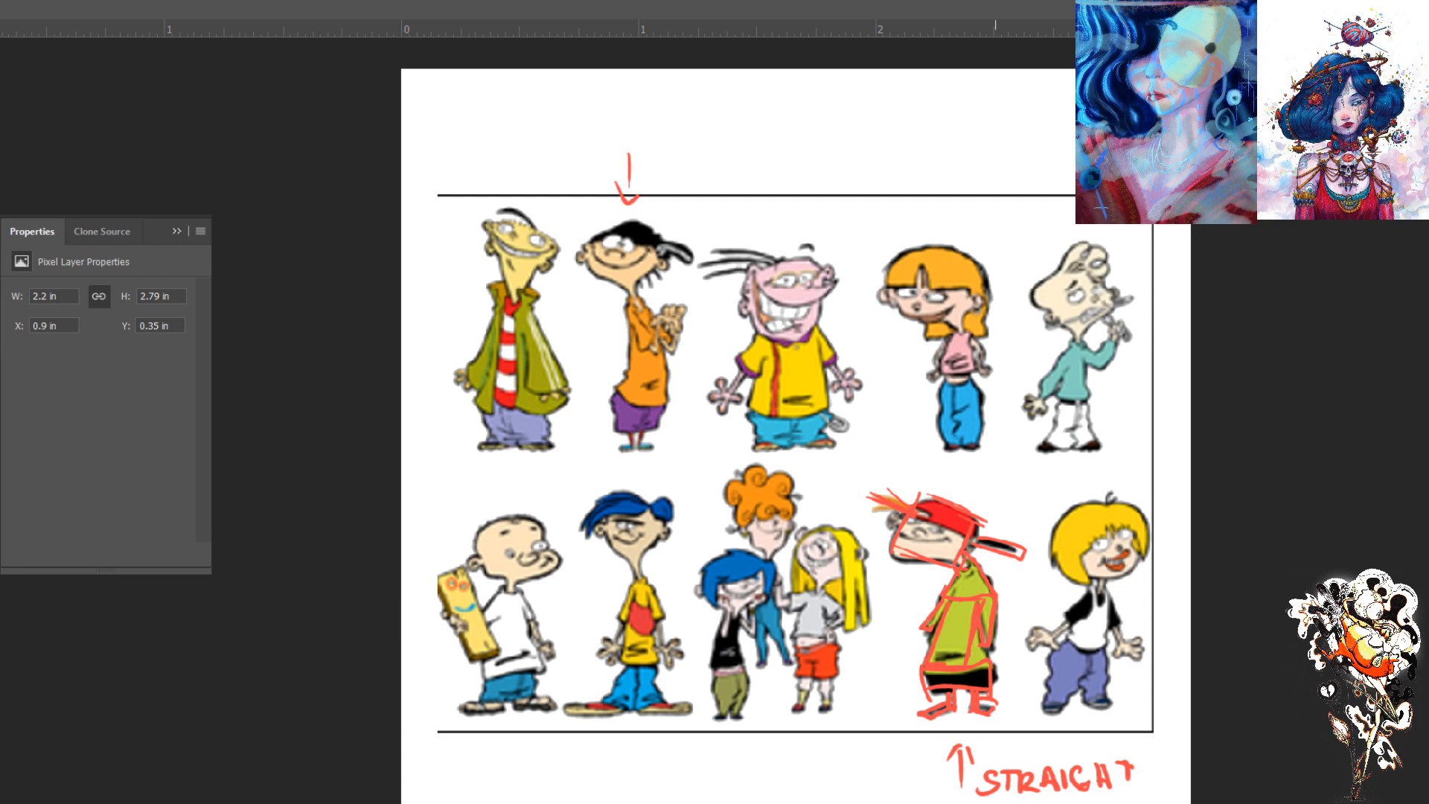
{"action": "left_click_drag", "start_coordinate": [984, 803], "coordinate": [1001, 803]}
- Outline the yellow-shirted figure's head, torso and shorts as red rectangles, adding the sleeve
{"action": "mouse_move", "coordinate": [821, 263]}
{"action": "left_mouse_down"}
{"action": "mouse_move", "coordinate": [818, 327]}
{"action": "mouse_move", "coordinate": [756, 339]}
{"action": "mouse_move", "coordinate": [818, 259]}
{"action": "mouse_move", "coordinate": [742, 265]}
{"action": "mouse_move", "coordinate": [777, 260]}
{"action": "mouse_move", "coordinate": [750, 331]}
{"action": "mouse_move", "coordinate": [795, 342]}
{"action": "mouse_move", "coordinate": [823, 408]}
{"action": "mouse_move", "coordinate": [739, 410]}
{"action": "left_mouse_up"}
{"action": "mouse_move", "coordinate": [754, 332]}
{"action": "left_mouse_down"}
{"action": "mouse_move", "coordinate": [823, 423]}
{"action": "mouse_move", "coordinate": [822, 443]}
{"action": "mouse_move", "coordinate": [763, 437]}
{"action": "left_mouse_up"}
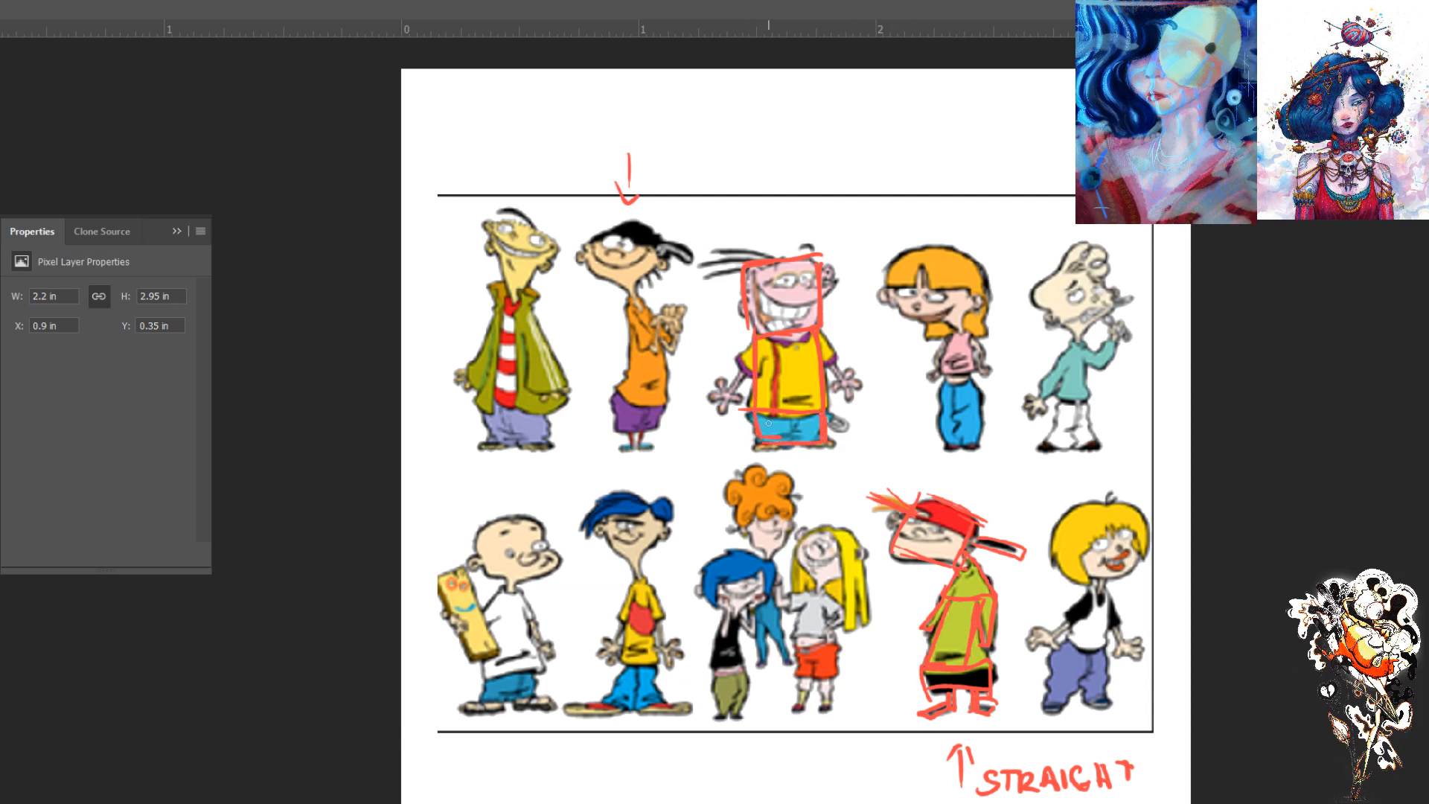
{"action": "mouse_move", "coordinate": [750, 336]}
{"action": "left_mouse_down"}
{"action": "mouse_move", "coordinate": [731, 363]}
{"action": "mouse_move", "coordinate": [744, 375]}
{"action": "left_mouse_up"}
- Sketch two small example figures above the lineup, an hourglass body of triangles with circles inside and a broad-shouldered body
{"action": "mouse_move", "coordinate": [870, 96]}
{"action": "left_mouse_down"}
{"action": "mouse_move", "coordinate": [833, 99]}
{"action": "mouse_move", "coordinate": [867, 100]}
{"action": "mouse_move", "coordinate": [819, 163]}
{"action": "left_mouse_up"}
{"action": "mouse_move", "coordinate": [810, 98]}
{"action": "left_mouse_down"}
{"action": "mouse_move", "coordinate": [862, 168]}
{"action": "mouse_move", "coordinate": [824, 179]}
{"action": "mouse_move", "coordinate": [832, 124]}
{"action": "left_mouse_up"}
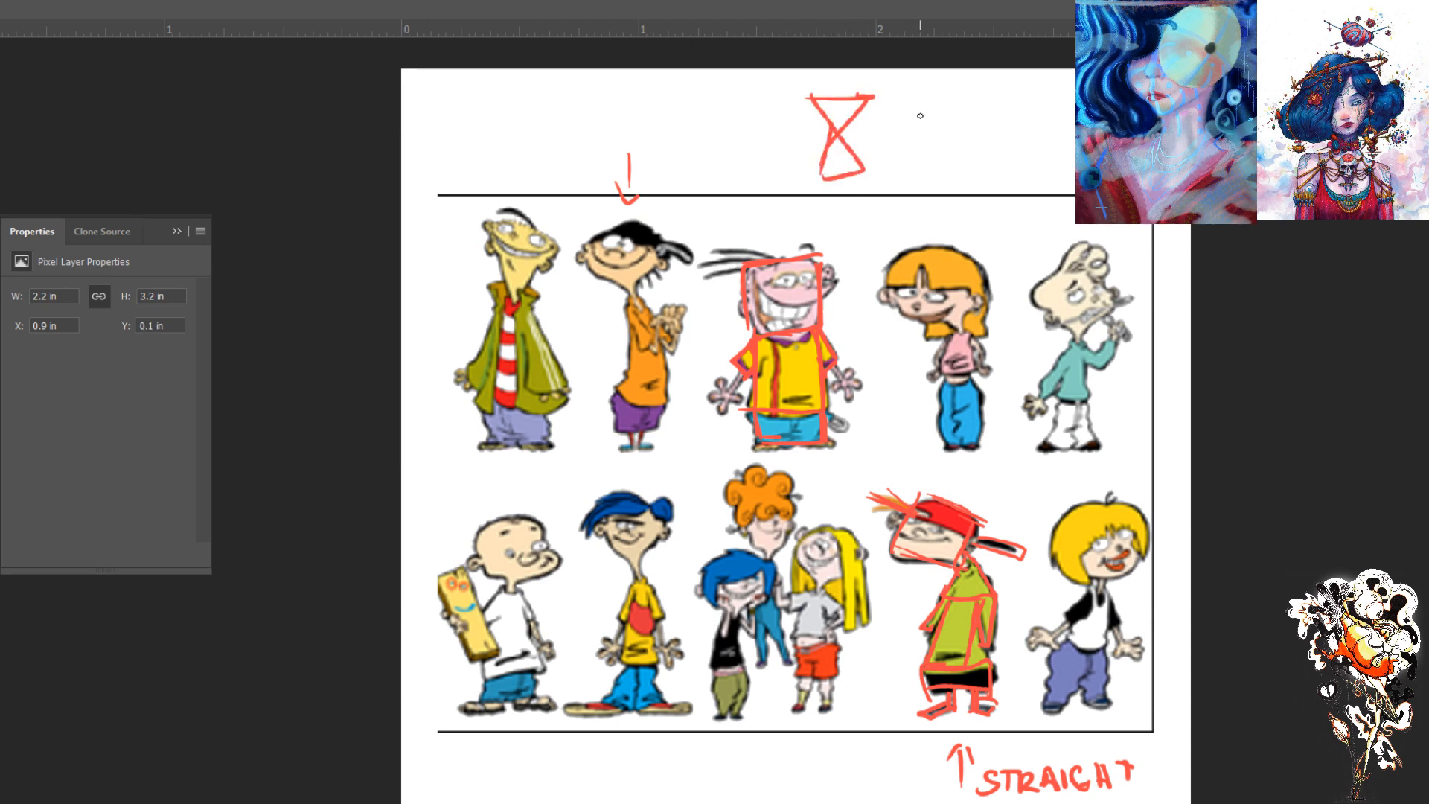
{"action": "mouse_move", "coordinate": [968, 91]}
{"action": "left_mouse_down"}
{"action": "mouse_move", "coordinate": [949, 126]}
{"action": "mouse_move", "coordinate": [952, 92]}
{"action": "mouse_move", "coordinate": [906, 120]}
{"action": "mouse_move", "coordinate": [949, 128]}
{"action": "mouse_move", "coordinate": [934, 164]}
{"action": "mouse_move", "coordinate": [915, 166]}
{"action": "mouse_move", "coordinate": [908, 130]}
{"action": "mouse_move", "coordinate": [915, 160]}
{"action": "left_mouse_up"}
{"action": "left_click_drag", "start_coordinate": [932, 178], "coordinate": [944, 180]}
{"action": "left_click_drag", "start_coordinate": [923, 181], "coordinate": [908, 184]}
{"action": "mouse_move", "coordinate": [969, 94]}
{"action": "left_mouse_down"}
{"action": "mouse_move", "coordinate": [979, 120]}
{"action": "mouse_move", "coordinate": [952, 134]}
{"action": "left_mouse_up"}
{"action": "left_click_drag", "start_coordinate": [945, 118], "coordinate": [953, 133]}
{"action": "left_click_drag", "start_coordinate": [889, 98], "coordinate": [903, 136]}
{"action": "mouse_move", "coordinate": [910, 119]}
{"action": "left_mouse_down"}
{"action": "mouse_move", "coordinate": [950, 152]}
{"action": "mouse_move", "coordinate": [889, 132]}
{"action": "mouse_move", "coordinate": [909, 154]}
{"action": "left_mouse_up"}
{"action": "mouse_move", "coordinate": [924, 93]}
{"action": "left_mouse_down"}
{"action": "mouse_move", "coordinate": [837, 85]}
{"action": "mouse_move", "coordinate": [847, 145]}
{"action": "mouse_move", "coordinate": [804, 129]}
{"action": "mouse_move", "coordinate": [856, 202]}
{"action": "mouse_move", "coordinate": [829, 215]}
{"action": "left_mouse_up"}
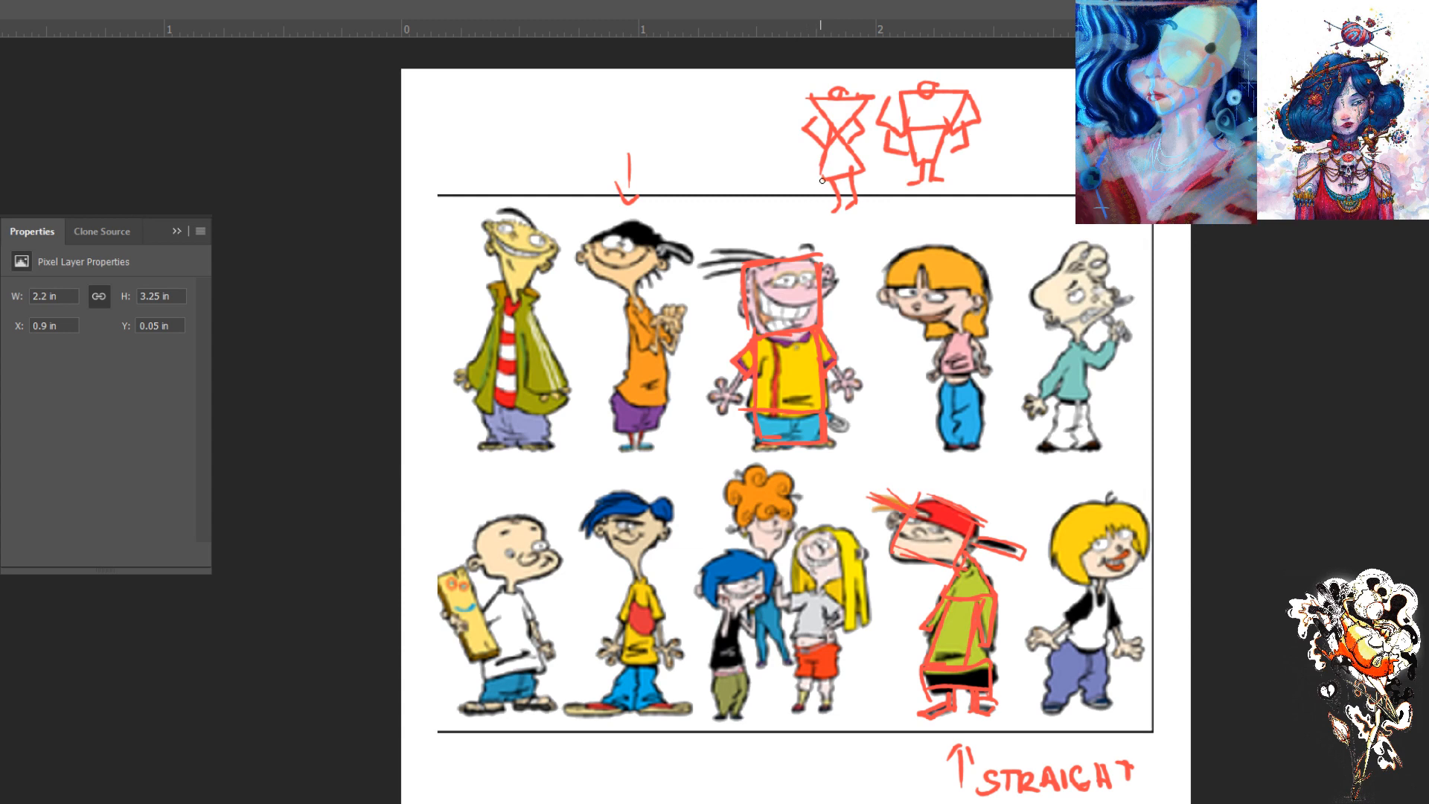
{"action": "mouse_move", "coordinate": [824, 109]}
{"action": "left_mouse_down"}
{"action": "mouse_move", "coordinate": [849, 133]}
{"action": "mouse_move", "coordinate": [838, 163]}
{"action": "left_mouse_up"}
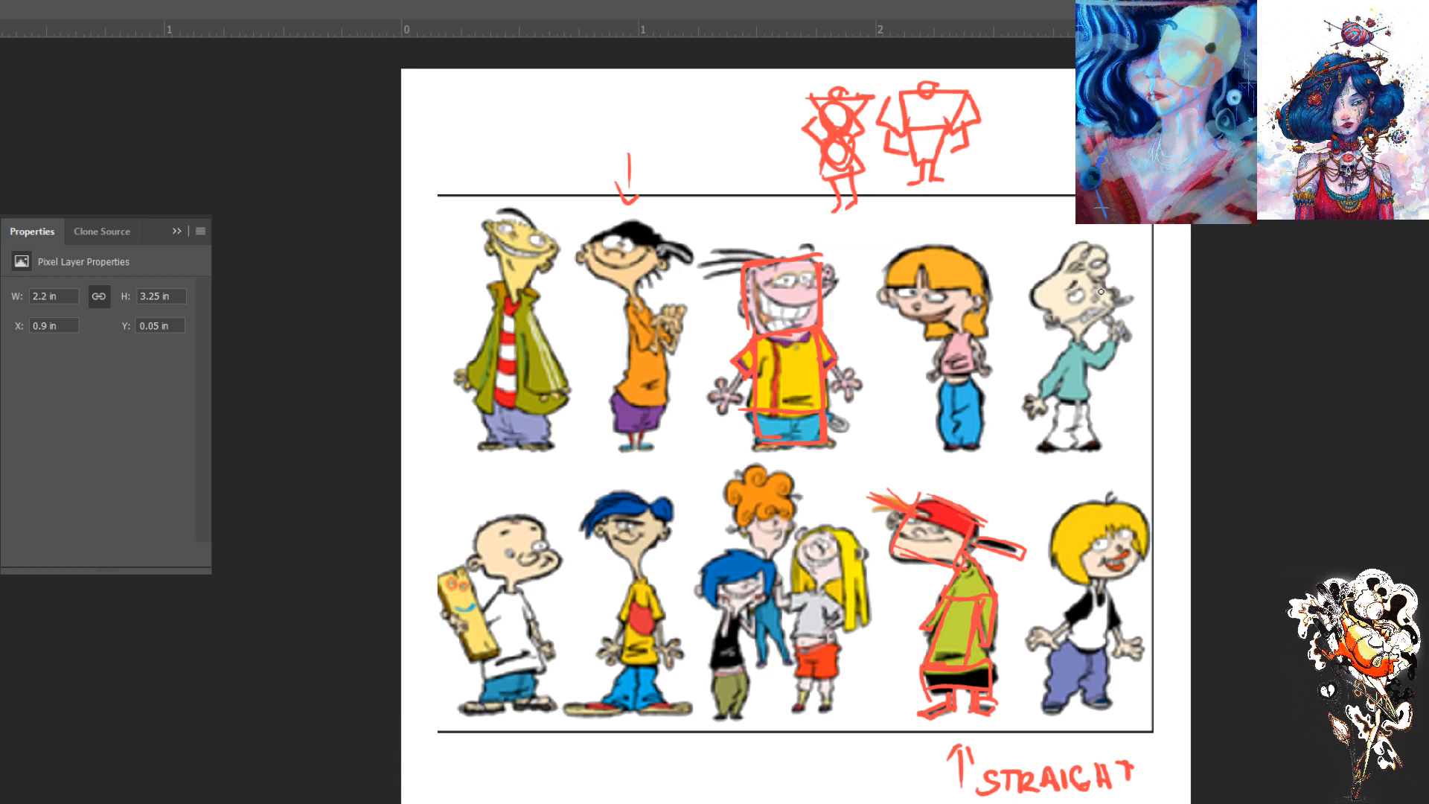
- Outline the teal-shirted figure's head as a tilted box with a circle for the hair, checking against the unmarked reference
{"action": "mouse_move", "coordinate": [1110, 304]}
{"action": "left_mouse_down"}
{"action": "mouse_move", "coordinate": [1085, 332]}
{"action": "mouse_move", "coordinate": [1038, 288]}
{"action": "mouse_move", "coordinate": [1077, 336]}
{"action": "mouse_move", "coordinate": [1040, 296]}
{"action": "mouse_move", "coordinate": [1053, 314]}
{"action": "mouse_move", "coordinate": [1041, 289]}
{"action": "mouse_move", "coordinate": [1084, 263]}
{"action": "mouse_move", "coordinate": [1104, 309]}
{"action": "left_mouse_up"}
{"action": "left_click", "coordinate": [1240, 362]}
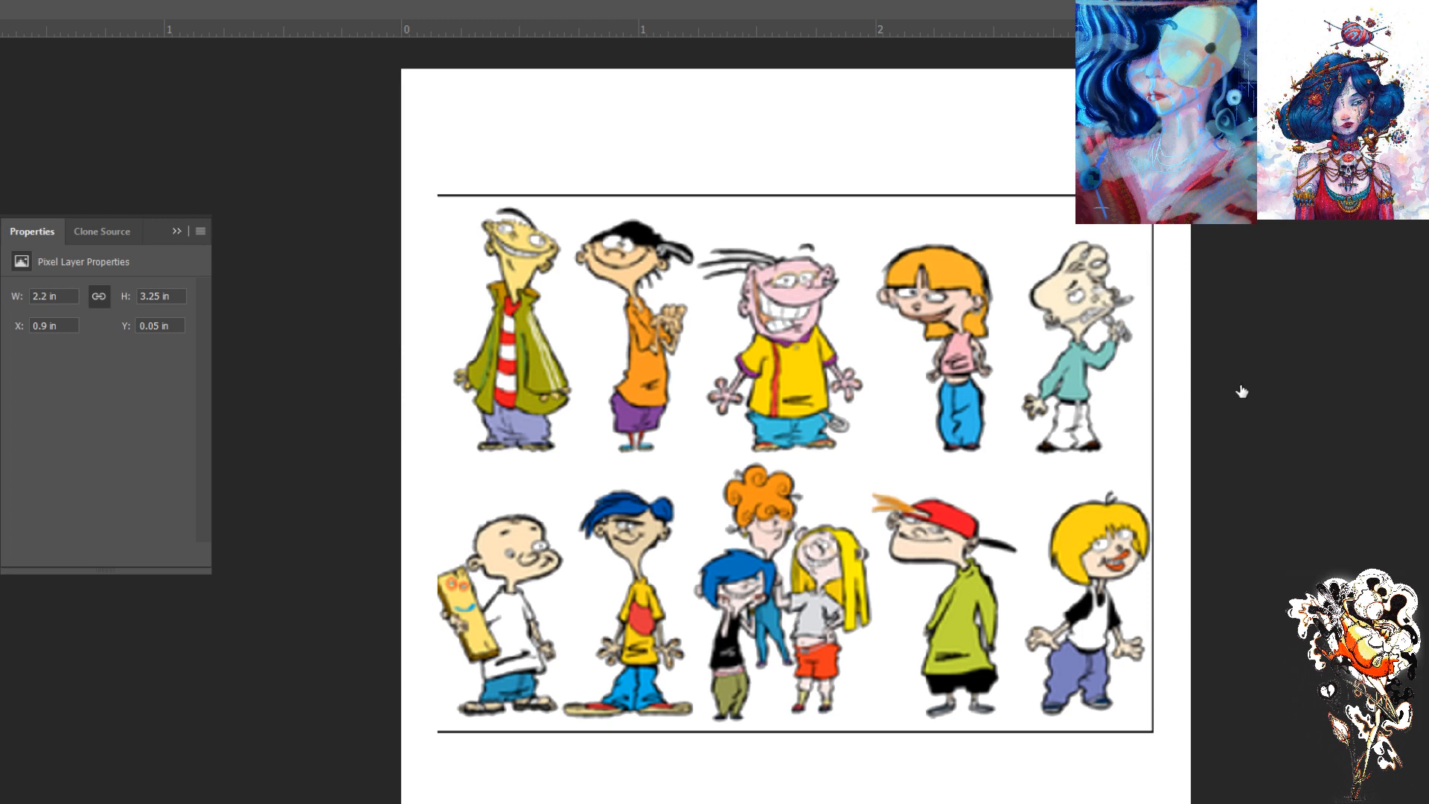
{"action": "left_click", "coordinate": [1237, 360]}
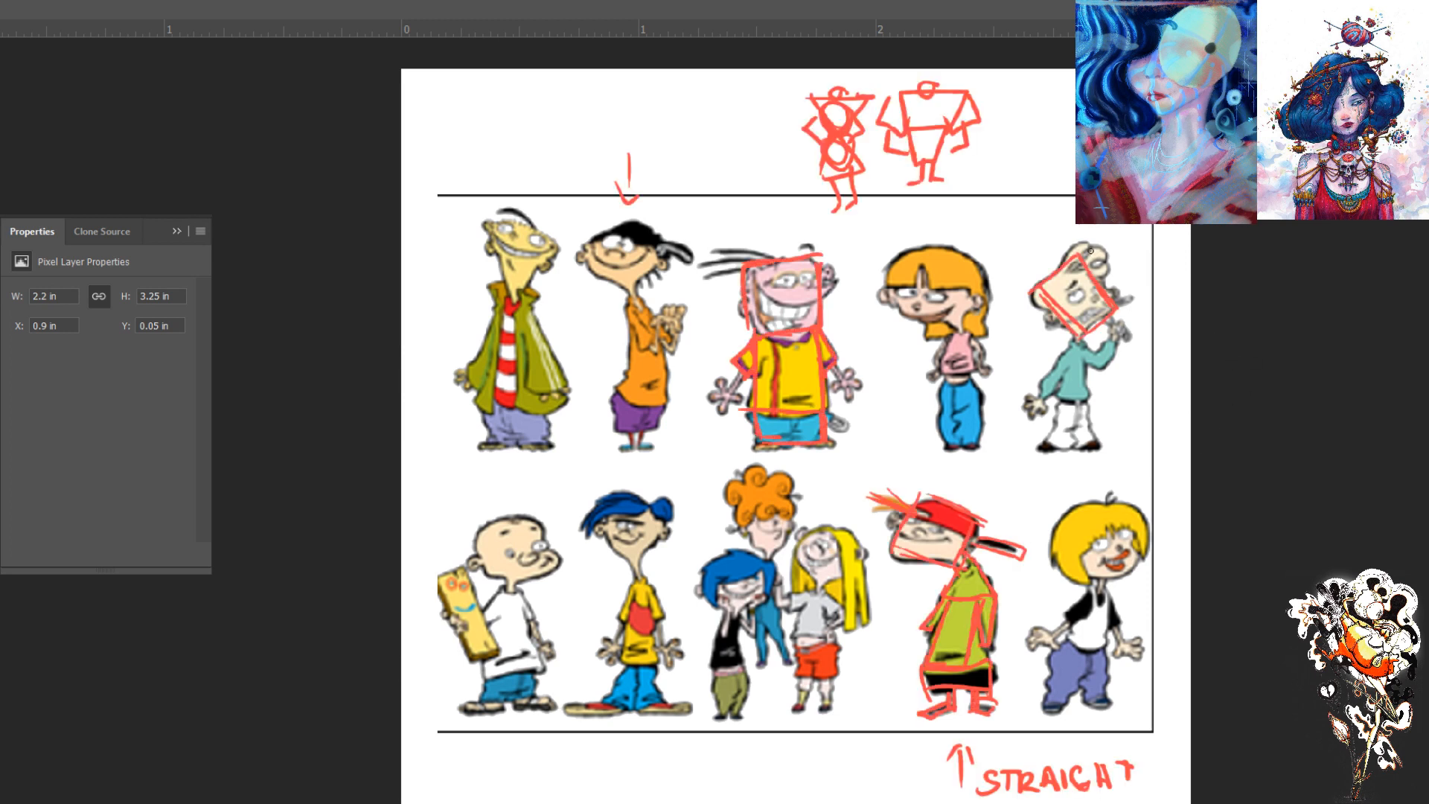
{"action": "mouse_move", "coordinate": [1069, 260]}
{"action": "left_mouse_down"}
{"action": "mouse_move", "coordinate": [1108, 237]}
{"action": "mouse_move", "coordinate": [1075, 232]}
{"action": "mouse_move", "coordinate": [1080, 282]}
{"action": "mouse_move", "coordinate": [1049, 319]}
{"action": "left_mouse_up"}
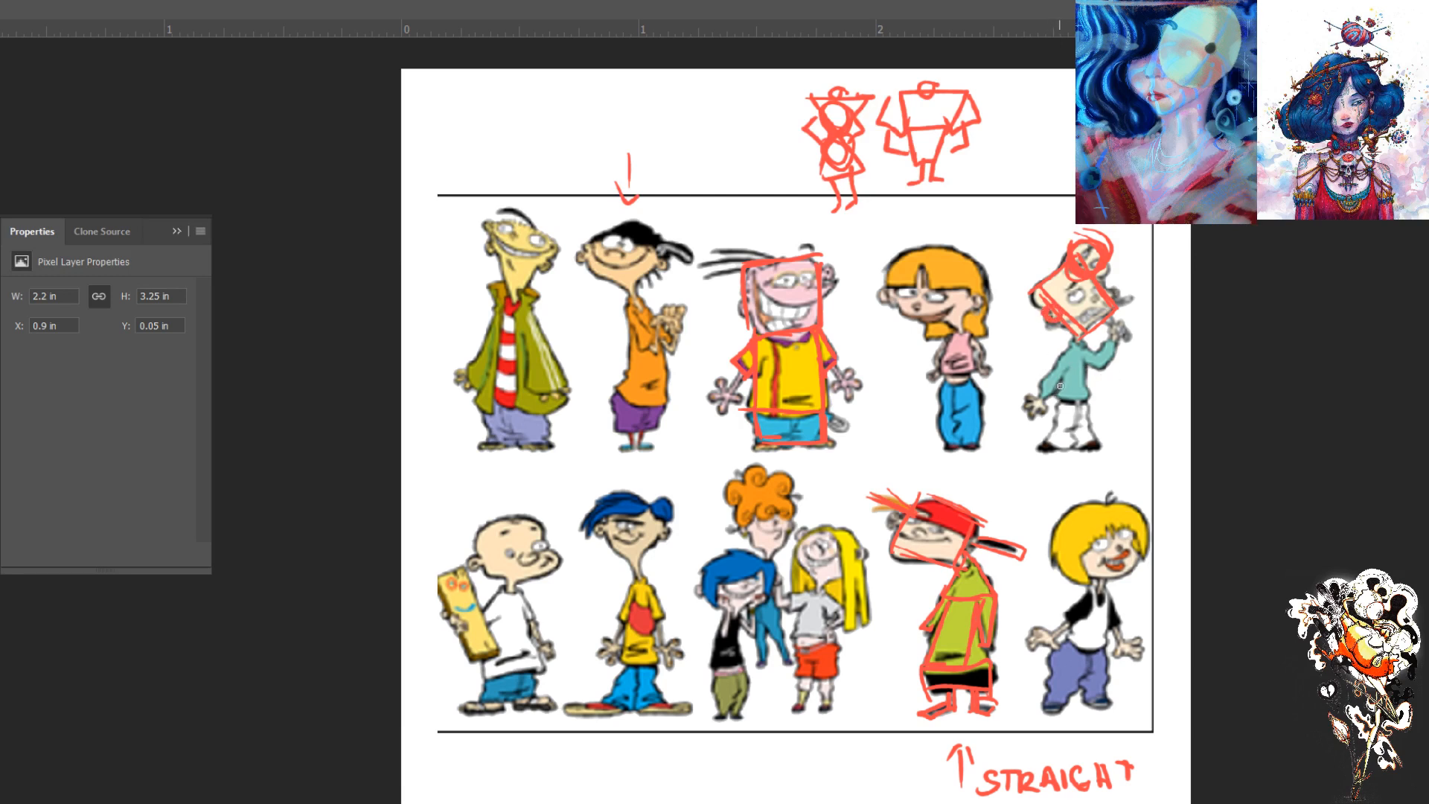
{"action": "left_click", "coordinate": [1232, 361]}
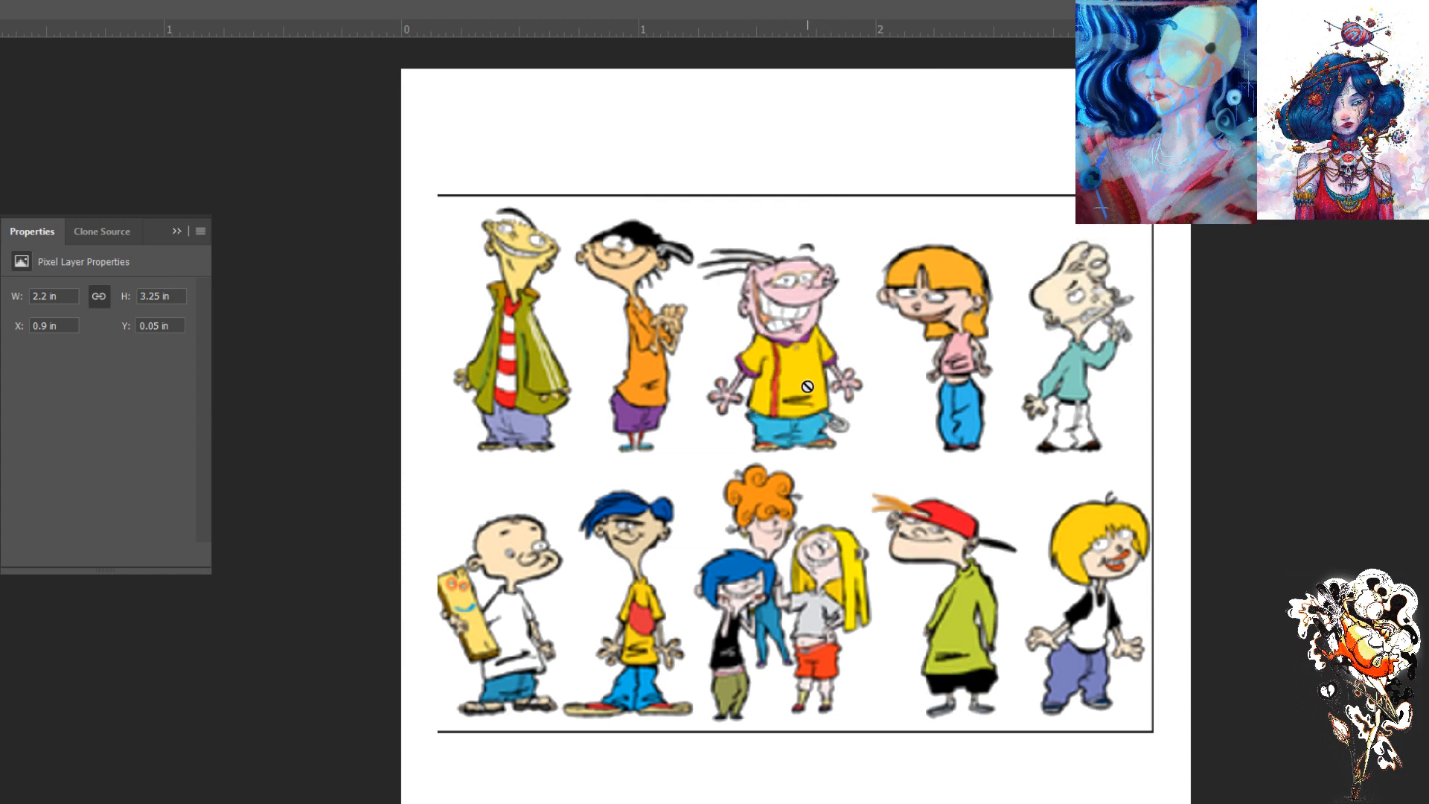
{"action": "left_click", "coordinate": [1240, 356]}
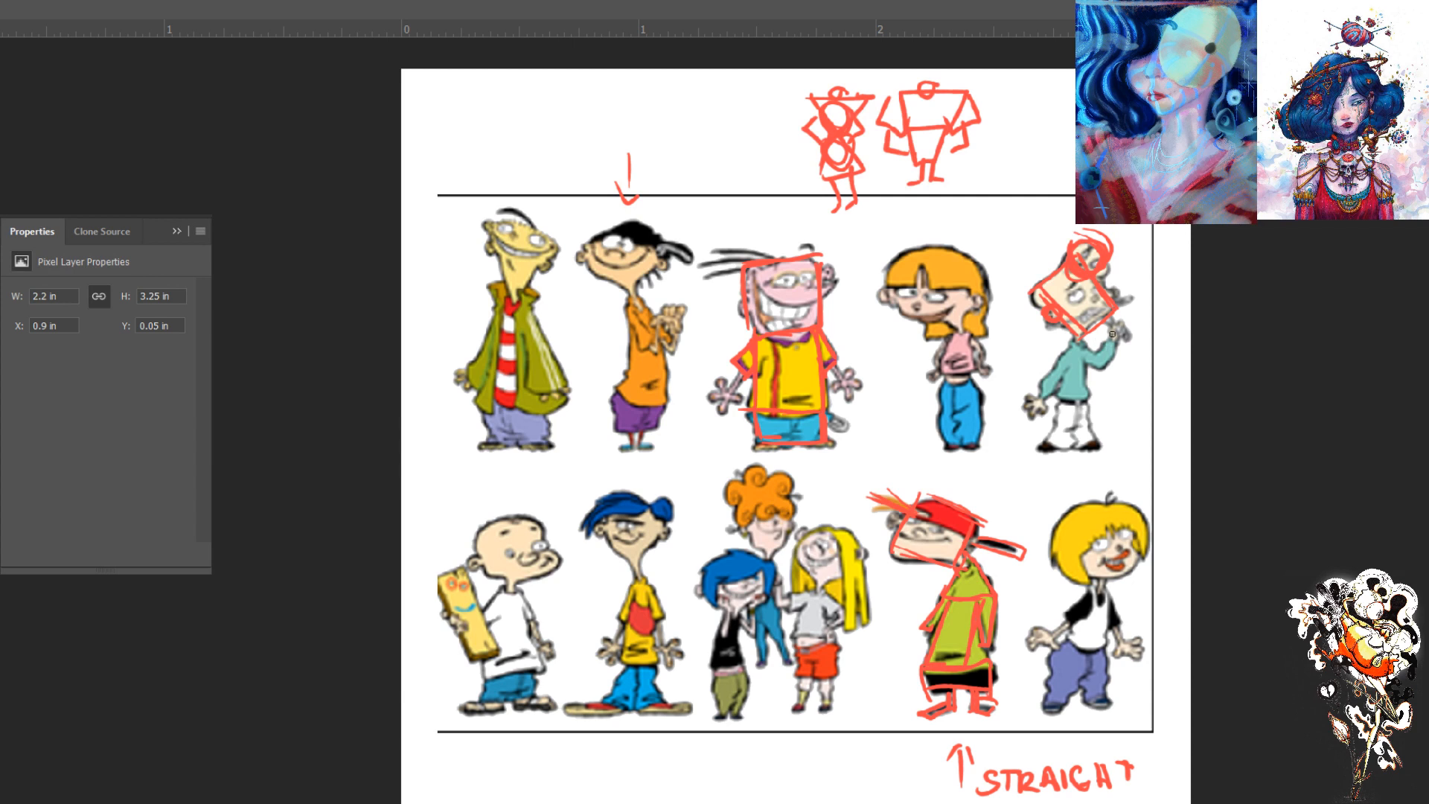
- Block in the teal-shirted figure's narrow torso, flared trouser legs and lowered arm with red lines
{"action": "left_click_drag", "start_coordinate": [1081, 336], "coordinate": [1073, 448]}
{"action": "left_click_drag", "start_coordinate": [1066, 395], "coordinate": [1062, 453]}
{"action": "left_click_drag", "start_coordinate": [1061, 452], "coordinate": [1072, 451]}
{"action": "mouse_move", "coordinate": [1083, 399]}
{"action": "left_mouse_down"}
{"action": "mouse_move", "coordinate": [1085, 450]}
{"action": "mouse_move", "coordinate": [1069, 449]}
{"action": "mouse_move", "coordinate": [1066, 424]}
{"action": "mouse_move", "coordinate": [1039, 449]}
{"action": "left_mouse_up"}
{"action": "mouse_move", "coordinate": [1039, 449]}
{"action": "left_mouse_down"}
{"action": "mouse_move", "coordinate": [1069, 425]}
{"action": "mouse_move", "coordinate": [1099, 448]}
{"action": "left_mouse_up"}
{"action": "left_click_drag", "start_coordinate": [1100, 448], "coordinate": [1060, 424]}
{"action": "left_click_drag", "start_coordinate": [1069, 345], "coordinate": [1032, 389]}
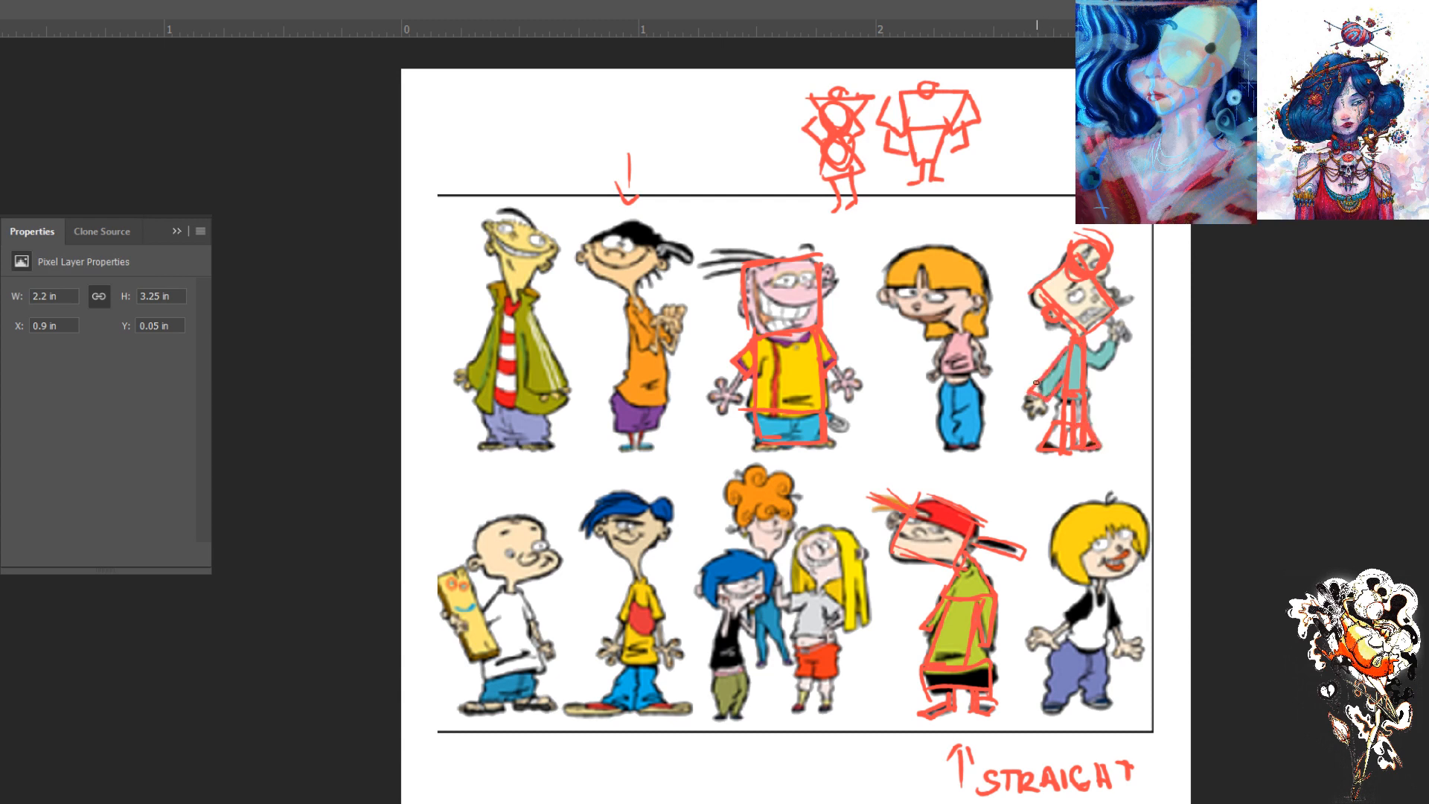
- Clean up the teal-shirted figure's lowered sleeve with a smaller eraser, and outline the raised arm and ear
{"action": "key", "text": "e"}
{"action": "left_click_drag", "start_coordinate": [1031, 383], "coordinate": [1040, 383]}
{"action": "key", "text": "b"}
{"action": "key", "text": "ctrl+z"}
{"action": "mouse_move", "coordinate": [1031, 390]}
{"action": "left_mouse_down"}
{"action": "mouse_move", "coordinate": [1029, 408]}
{"action": "mouse_move", "coordinate": [1026, 379]}
{"action": "mouse_move", "coordinate": [1048, 391]}
{"action": "left_mouse_up"}
{"action": "key", "text": "e"}
{"action": "key", "text": "ctrl+z"}
{"action": "key", "text": "bracketleft"}
{"action": "key", "text": "bracketleft"}
{"action": "key", "text": "bracketleft"}
{"action": "key", "text": "bracketleft"}
{"action": "key", "text": "bracketleft"}
{"action": "key", "text": "bracketleft"}
{"action": "key", "text": "bracketleft"}
{"action": "key", "text": "bracketleft"}
{"action": "left_click", "coordinate": [1045, 389]}
{"action": "left_click_drag", "start_coordinate": [1037, 384], "coordinate": [1039, 400]}
{"action": "left_click_drag", "start_coordinate": [1118, 337], "coordinate": [1105, 342]}
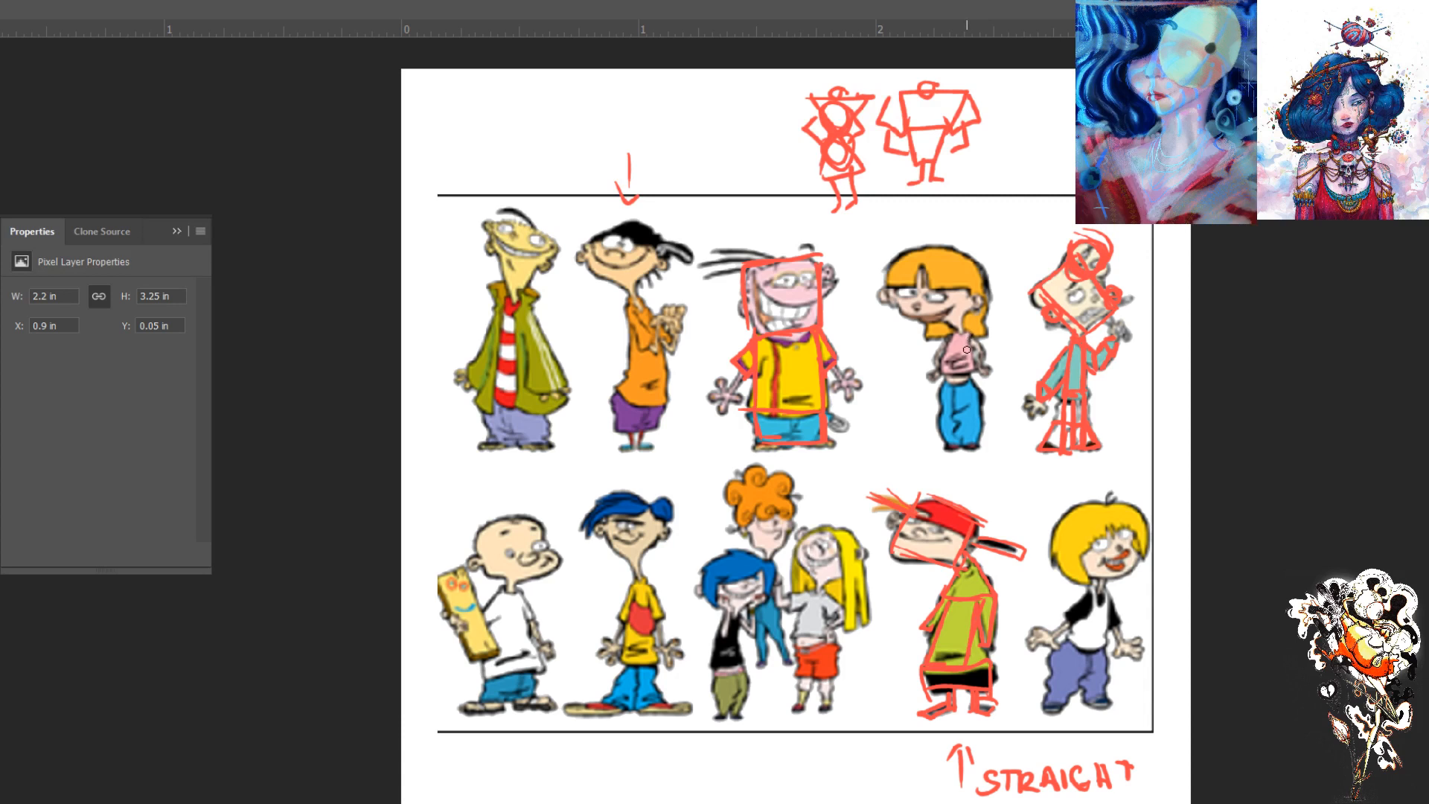
- Try outlining the orange-haired girl's jeans and shirt as boxes and her head as a circle inside a square
{"action": "mouse_move", "coordinate": [976, 389]}
{"action": "left_mouse_down"}
{"action": "mouse_move", "coordinate": [945, 390]}
{"action": "mouse_move", "coordinate": [980, 461]}
{"action": "mouse_move", "coordinate": [947, 450]}
{"action": "mouse_move", "coordinate": [972, 447]}
{"action": "left_mouse_up"}
{"action": "mouse_move", "coordinate": [941, 393]}
{"action": "left_mouse_down"}
{"action": "mouse_move", "coordinate": [942, 445]}
{"action": "mouse_move", "coordinate": [955, 396]}
{"action": "mouse_move", "coordinate": [953, 445]}
{"action": "mouse_move", "coordinate": [966, 371]}
{"action": "mouse_move", "coordinate": [942, 371]}
{"action": "mouse_move", "coordinate": [971, 335]}
{"action": "mouse_move", "coordinate": [972, 371]}
{"action": "left_mouse_up"}
{"action": "mouse_move", "coordinate": [967, 329]}
{"action": "left_mouse_down"}
{"action": "mouse_move", "coordinate": [944, 327]}
{"action": "mouse_move", "coordinate": [945, 371]}
{"action": "left_mouse_up"}
{"action": "mouse_move", "coordinate": [925, 287]}
{"action": "left_mouse_down"}
{"action": "mouse_move", "coordinate": [953, 260]}
{"action": "mouse_move", "coordinate": [978, 291]}
{"action": "mouse_move", "coordinate": [935, 328]}
{"action": "mouse_move", "coordinate": [907, 317]}
{"action": "mouse_move", "coordinate": [900, 273]}
{"action": "mouse_move", "coordinate": [947, 255]}
{"action": "mouse_move", "coordinate": [970, 298]}
{"action": "mouse_move", "coordinate": [913, 313]}
{"action": "mouse_move", "coordinate": [968, 284]}
{"action": "mouse_move", "coordinate": [977, 315]}
{"action": "mouse_move", "coordinate": [986, 308]}
{"action": "mouse_move", "coordinate": [960, 339]}
{"action": "mouse_move", "coordinate": [917, 346]}
{"action": "left_mouse_up"}
{"action": "mouse_move", "coordinate": [981, 277]}
{"action": "left_mouse_down"}
{"action": "mouse_move", "coordinate": [872, 280]}
{"action": "mouse_move", "coordinate": [882, 240]}
{"action": "mouse_move", "coordinate": [885, 265]}
{"action": "mouse_move", "coordinate": [967, 252]}
{"action": "mouse_move", "coordinate": [894, 238]}
{"action": "mouse_move", "coordinate": [964, 244]}
{"action": "mouse_move", "coordinate": [985, 272]}
{"action": "left_mouse_up"}
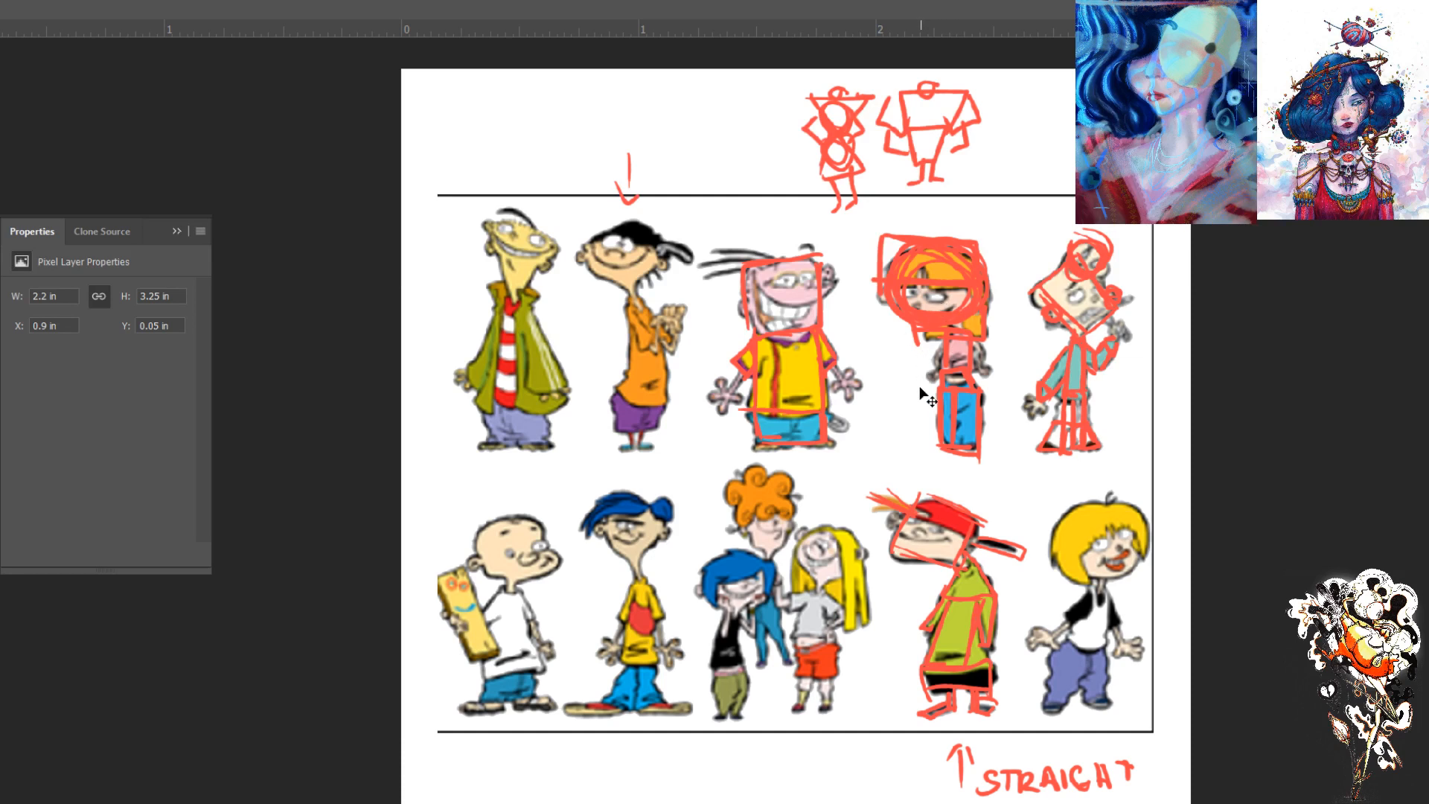
- Undo the latest strokes and erase the remaining red outlines over the orange-haired girl with an enlarged eraser
{"action": "key", "text": "ctrl+z"}
{"action": "key", "text": "ctrl+z"}
{"action": "key", "text": "ctrl+z"}
{"action": "key", "text": "ctrl+z"}
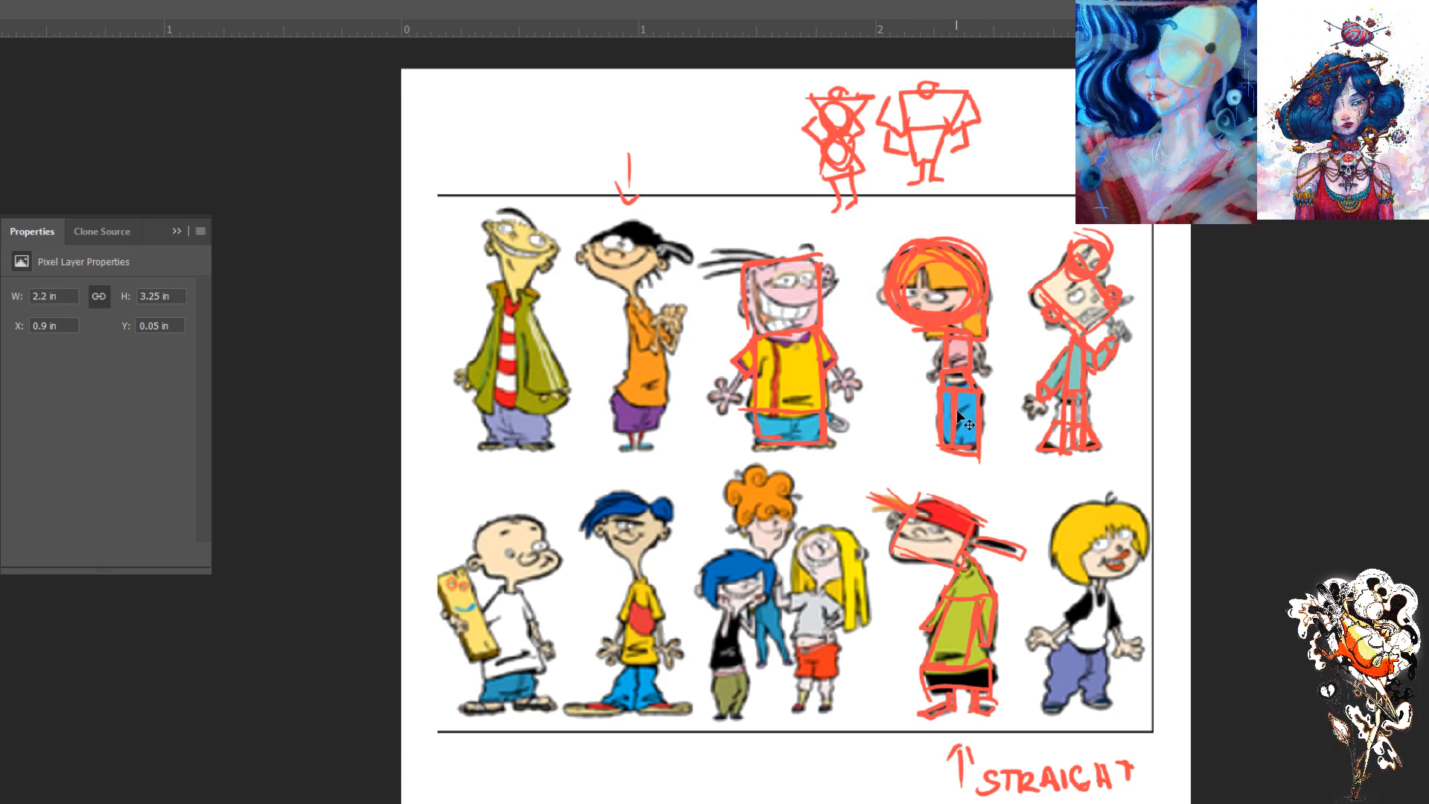
{"action": "key", "text": "ctrl+z"}
{"action": "key", "text": "]"}
{"action": "key", "text": "]"}
{"action": "key", "text": "]"}
{"action": "key", "text": "]"}
{"action": "key", "text": "]"}
{"action": "key", "text": "]"}
{"action": "key", "text": "]"}
{"action": "key", "text": "]"}
{"action": "mouse_move", "coordinate": [957, 277]}
{"action": "left_mouse_down"}
{"action": "mouse_move", "coordinate": [970, 318]}
{"action": "mouse_move", "coordinate": [973, 272]}
{"action": "mouse_move", "coordinate": [972, 388]}
{"action": "mouse_move", "coordinate": [947, 389]}
{"action": "mouse_move", "coordinate": [944, 408]}
{"action": "mouse_move", "coordinate": [900, 265]}
{"action": "mouse_move", "coordinate": [944, 309]}
{"action": "mouse_move", "coordinate": [915, 319]}
{"action": "mouse_move", "coordinate": [910, 375]}
{"action": "mouse_move", "coordinate": [953, 428]}
{"action": "mouse_move", "coordinate": [932, 378]}
{"action": "left_mouse_up"}
- Outline the orange-haired girl's domed hair and its parting, and box in her pink shirt in red
{"action": "key", "text": "b"}
{"action": "mouse_move", "coordinate": [927, 256]}
{"action": "left_mouse_down"}
{"action": "mouse_move", "coordinate": [926, 295]}
{"action": "mouse_move", "coordinate": [971, 286]}
{"action": "left_mouse_up"}
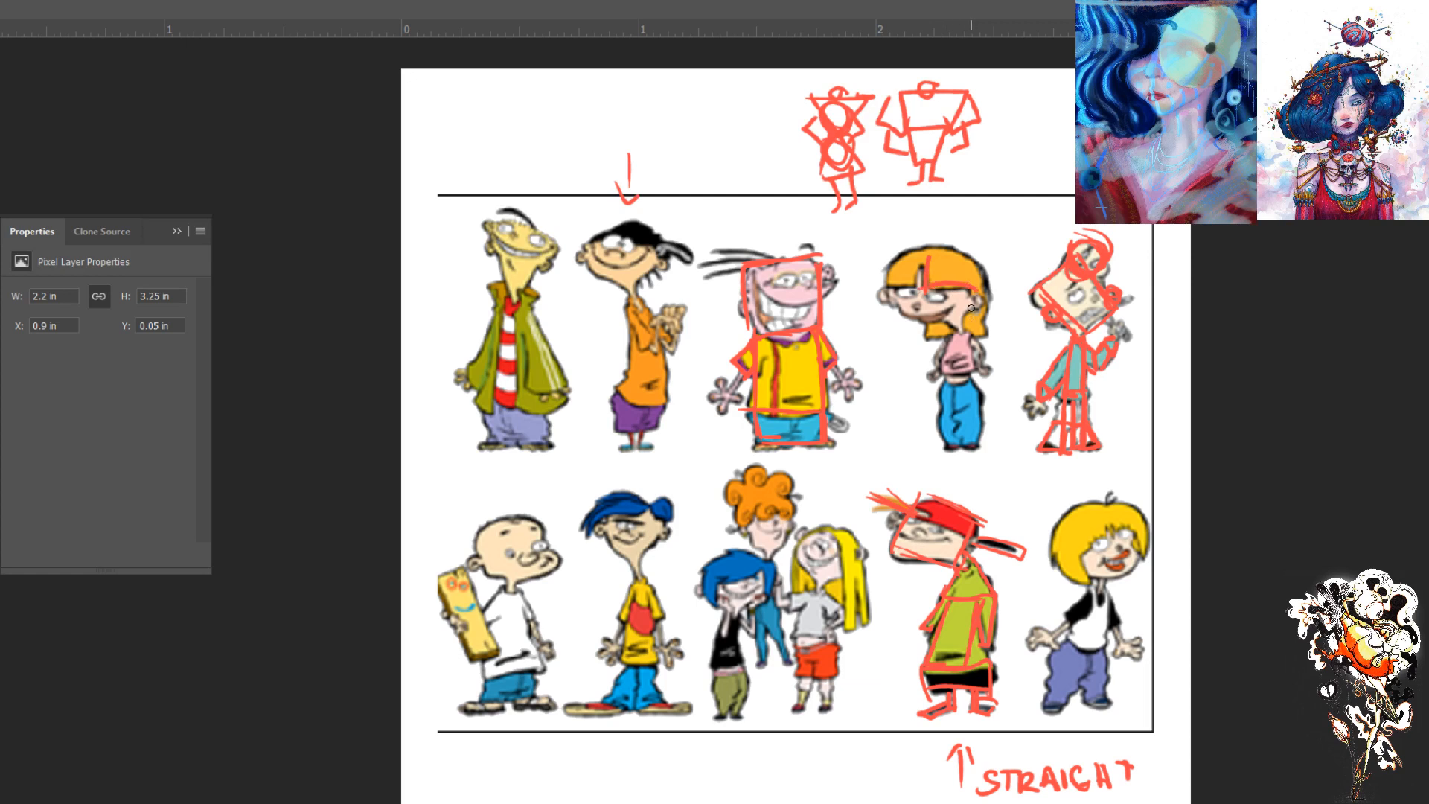
{"action": "left_click_drag", "start_coordinate": [921, 280], "coordinate": [881, 283]}
{"action": "mouse_move", "coordinate": [968, 328]}
{"action": "left_mouse_down"}
{"action": "mouse_move", "coordinate": [974, 359]}
{"action": "mouse_move", "coordinate": [956, 364]}
{"action": "mouse_move", "coordinate": [963, 338]}
{"action": "mouse_move", "coordinate": [947, 334]}
{"action": "mouse_move", "coordinate": [944, 369]}
{"action": "left_mouse_up"}
- Letter DD above the arrow that points to the black-hatted figure
{"action": "left_click_drag", "start_coordinate": [609, 110], "coordinate": [607, 136]}
{"action": "left_click_drag", "start_coordinate": [631, 105], "coordinate": [630, 131]}
{"action": "left_click_drag", "start_coordinate": [630, 105], "coordinate": [633, 123]}
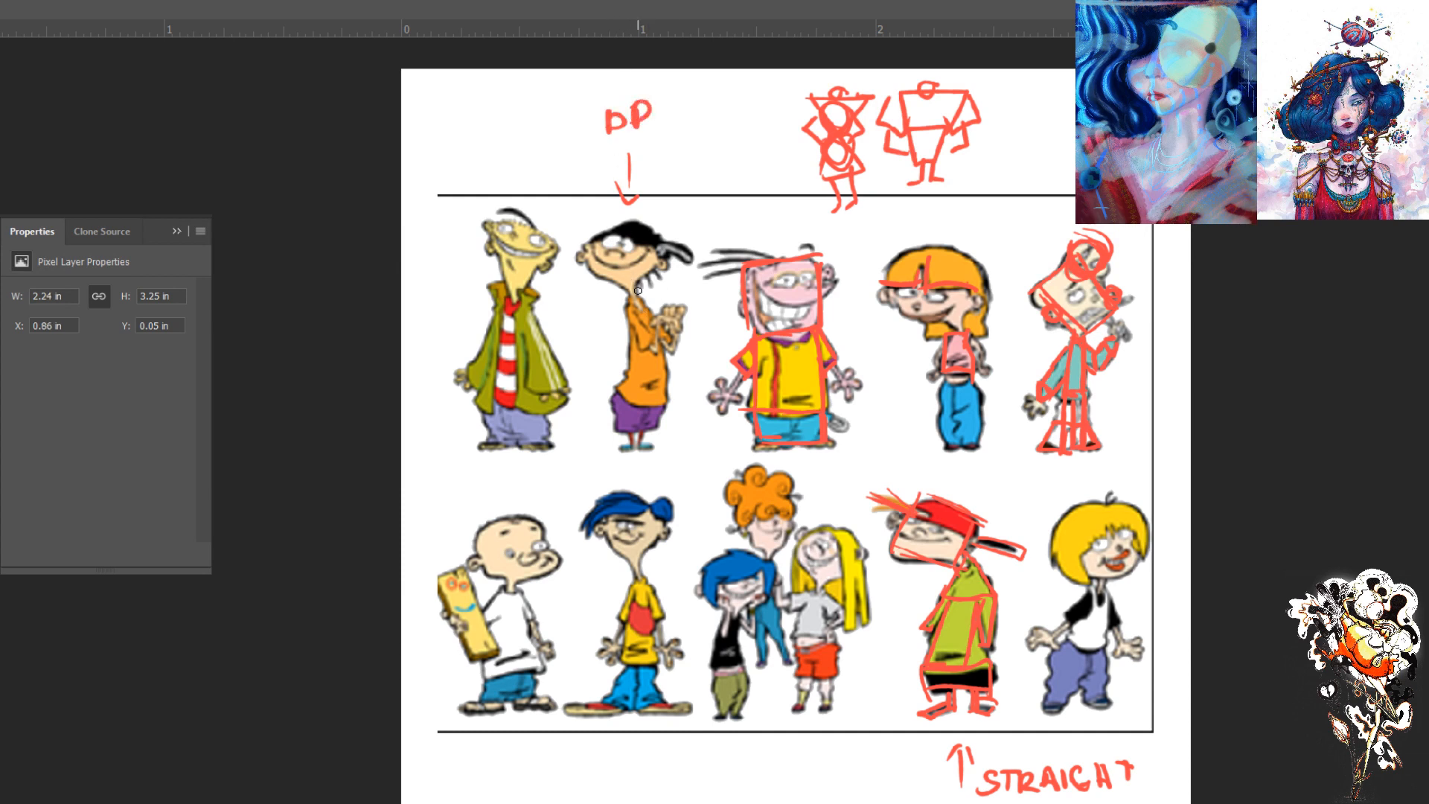
- Block in the black-hatted figure's torso, shorts, tapered head and triangular hat, and draw a small triangle beside the arrow
{"action": "left_click_drag", "start_coordinate": [627, 302], "coordinate": [621, 391]}
{"action": "mouse_move", "coordinate": [647, 303]}
{"action": "left_mouse_down"}
{"action": "mouse_move", "coordinate": [668, 409]}
{"action": "mouse_move", "coordinate": [610, 390]}
{"action": "mouse_move", "coordinate": [639, 296]}
{"action": "left_mouse_up"}
{"action": "mouse_move", "coordinate": [615, 396]}
{"action": "left_mouse_down"}
{"action": "mouse_move", "coordinate": [620, 424]}
{"action": "mouse_move", "coordinate": [616, 394]}
{"action": "mouse_move", "coordinate": [626, 429]}
{"action": "mouse_move", "coordinate": [659, 405]}
{"action": "left_mouse_up"}
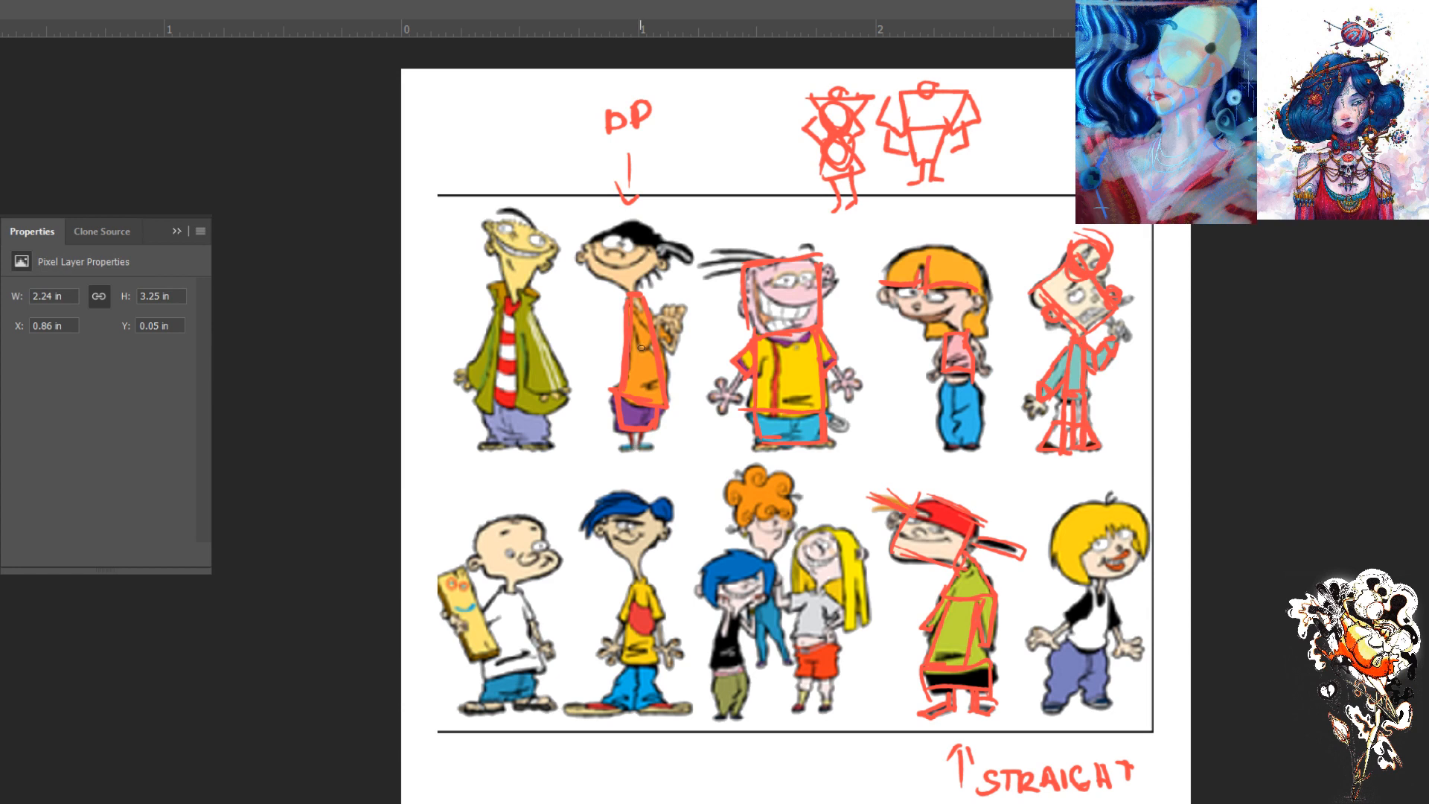
{"action": "mouse_move", "coordinate": [633, 293]}
{"action": "left_mouse_down"}
{"action": "mouse_move", "coordinate": [654, 223]}
{"action": "mouse_move", "coordinate": [614, 219]}
{"action": "mouse_move", "coordinate": [579, 249]}
{"action": "mouse_move", "coordinate": [624, 293]}
{"action": "left_mouse_up"}
{"action": "left_click_drag", "start_coordinate": [585, 243], "coordinate": [653, 258]}
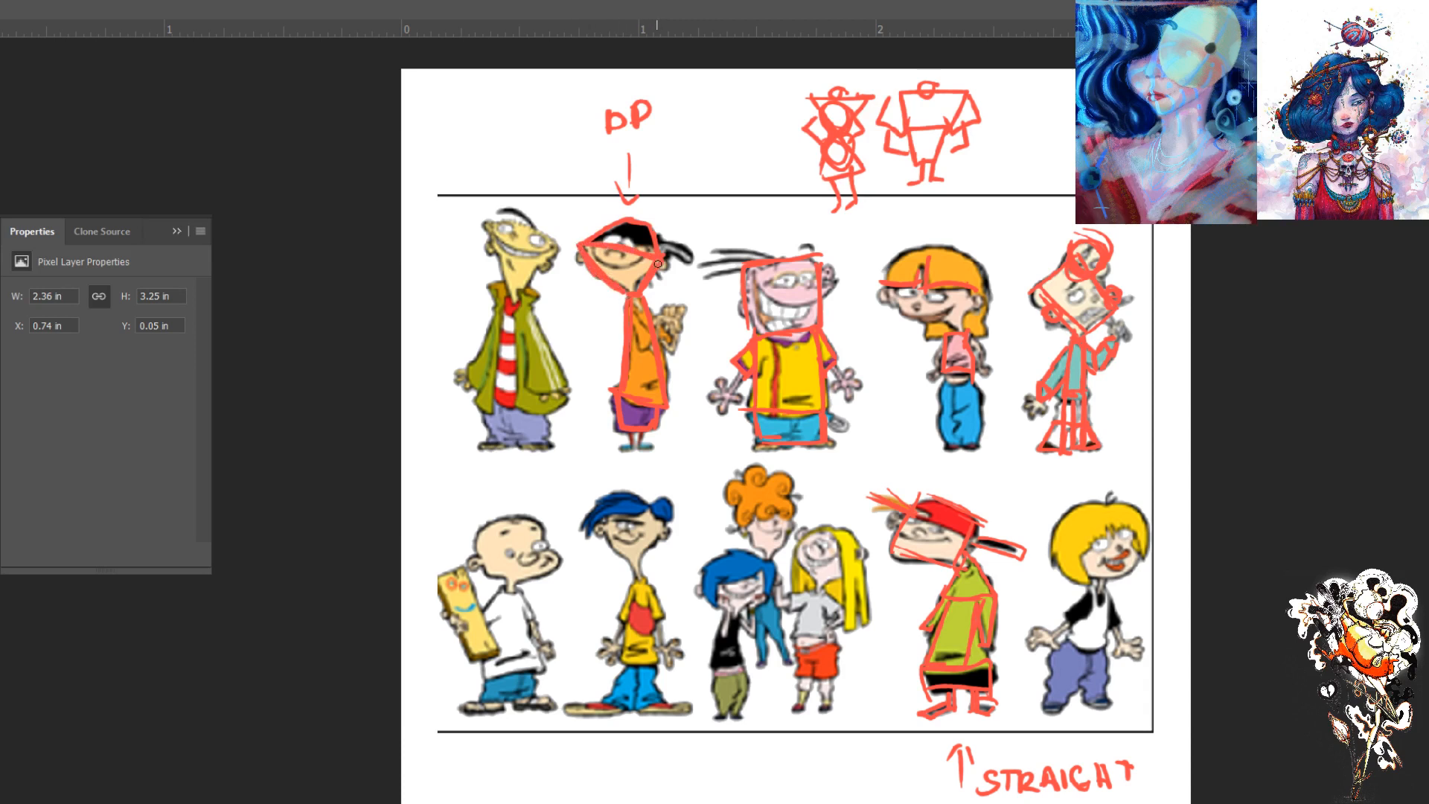
{"action": "mouse_move", "coordinate": [652, 227]}
{"action": "left_mouse_down"}
{"action": "mouse_move", "coordinate": [702, 262]}
{"action": "mouse_move", "coordinate": [683, 261]}
{"action": "left_mouse_up"}
{"action": "mouse_move", "coordinate": [695, 146]}
{"action": "left_mouse_down"}
{"action": "mouse_move", "coordinate": [717, 179]}
{"action": "mouse_move", "coordinate": [677, 169]}
{"action": "mouse_move", "coordinate": [688, 176]}
{"action": "mouse_move", "coordinate": [694, 145]}
{"action": "left_mouse_up"}
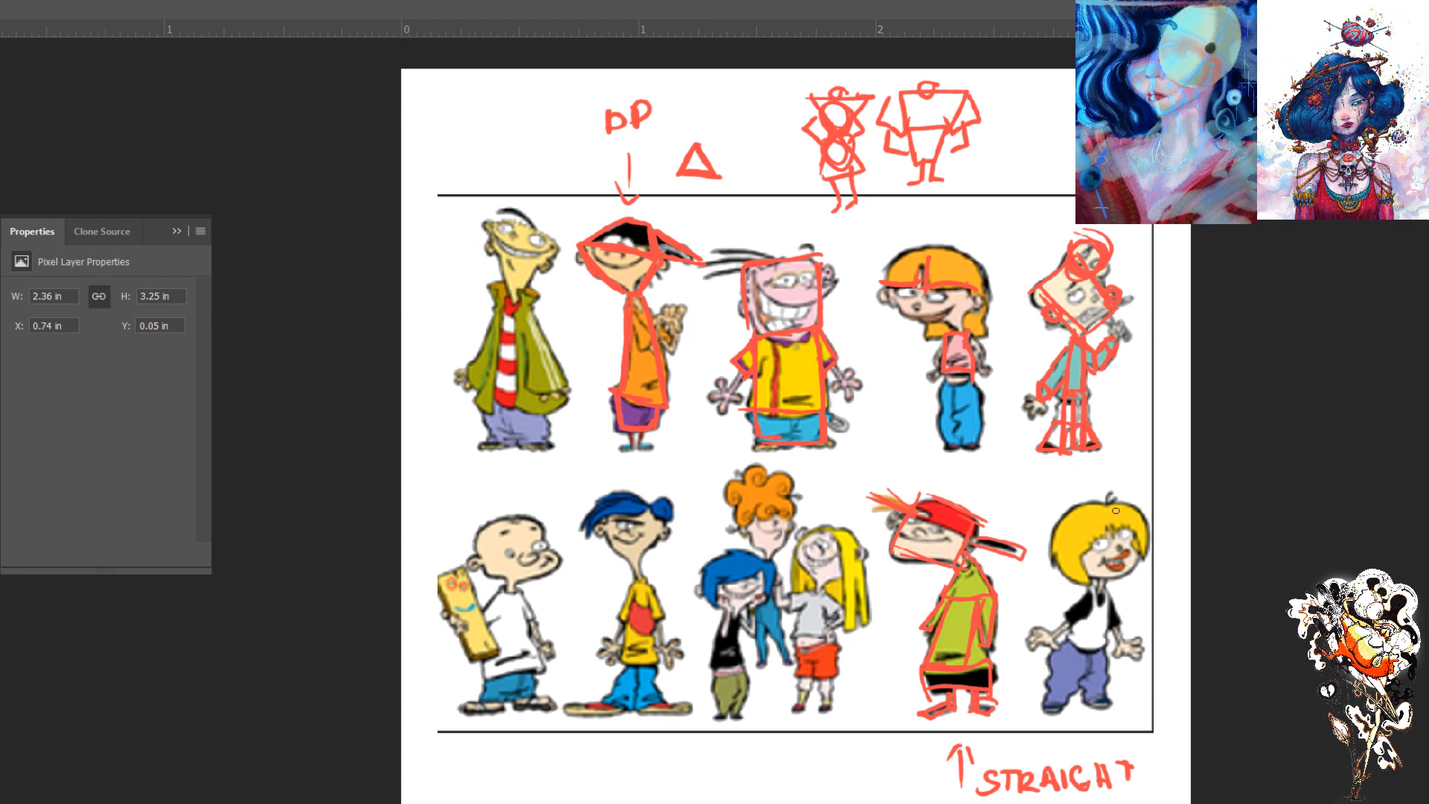
- Circle the blond figure's head with a curved centre line, and block in the torso, trousers and upper arm in red
{"action": "mouse_move", "coordinate": [1114, 576]}
{"action": "left_mouse_down"}
{"action": "mouse_move", "coordinate": [1065, 527]}
{"action": "mouse_move", "coordinate": [1100, 503]}
{"action": "mouse_move", "coordinate": [1091, 538]}
{"action": "mouse_move", "coordinate": [1120, 548]}
{"action": "mouse_move", "coordinate": [1144, 522]}
{"action": "mouse_move", "coordinate": [1140, 575]}
{"action": "left_mouse_up"}
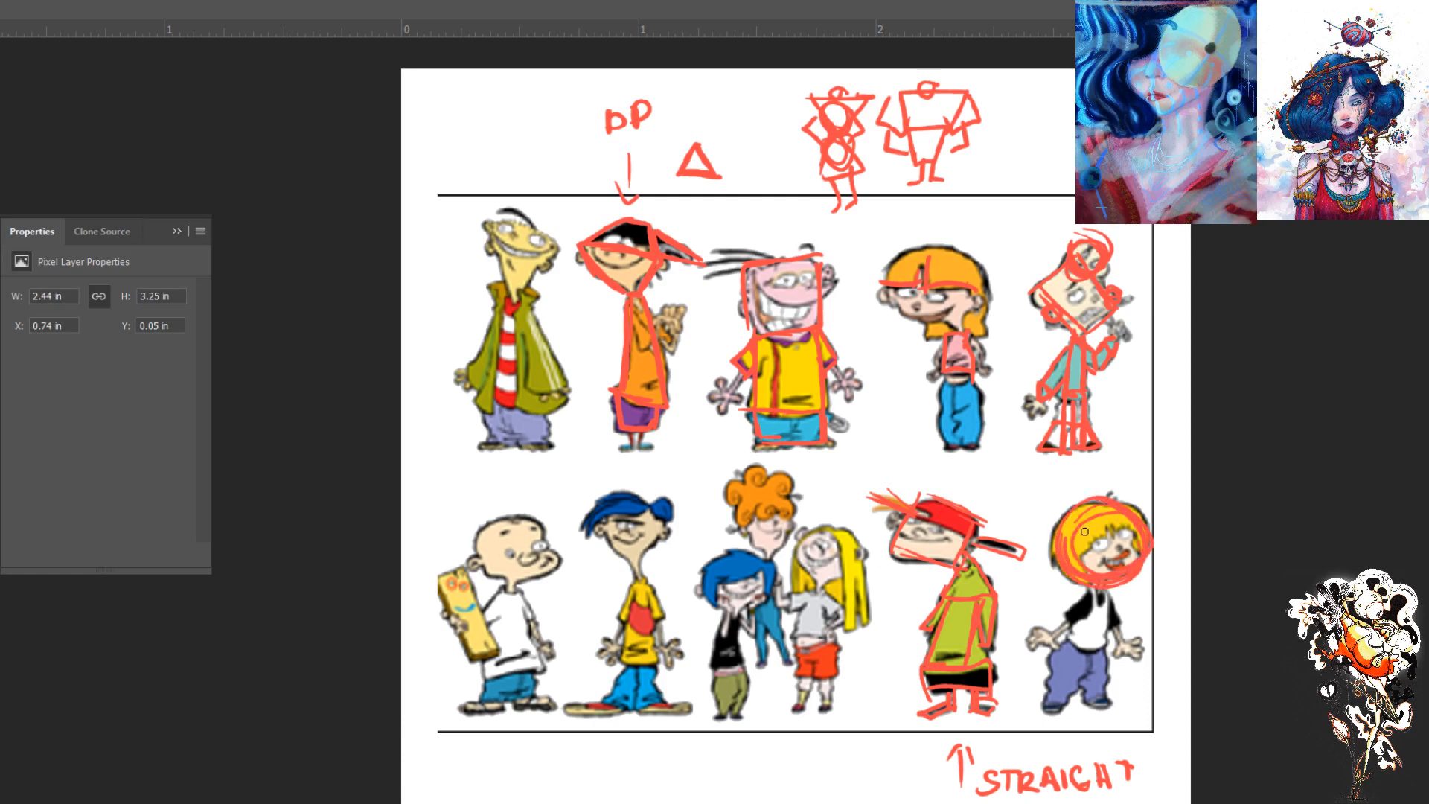
{"action": "mouse_move", "coordinate": [1102, 509]}
{"action": "left_mouse_down"}
{"action": "mouse_move", "coordinate": [1150, 547]}
{"action": "mouse_move", "coordinate": [1093, 583]}
{"action": "mouse_move", "coordinate": [1143, 536]}
{"action": "mouse_move", "coordinate": [1103, 662]}
{"action": "mouse_move", "coordinate": [1066, 647]}
{"action": "left_mouse_up"}
{"action": "left_click", "coordinate": [1117, 610]}
{"action": "mouse_move", "coordinate": [1089, 588]}
{"action": "left_mouse_down"}
{"action": "mouse_move", "coordinate": [1065, 645]}
{"action": "mouse_move", "coordinate": [1063, 712]}
{"action": "left_mouse_up"}
{"action": "mouse_move", "coordinate": [1057, 655]}
{"action": "left_mouse_down"}
{"action": "mouse_move", "coordinate": [1045, 704]}
{"action": "mouse_move", "coordinate": [1069, 704]}
{"action": "left_mouse_up"}
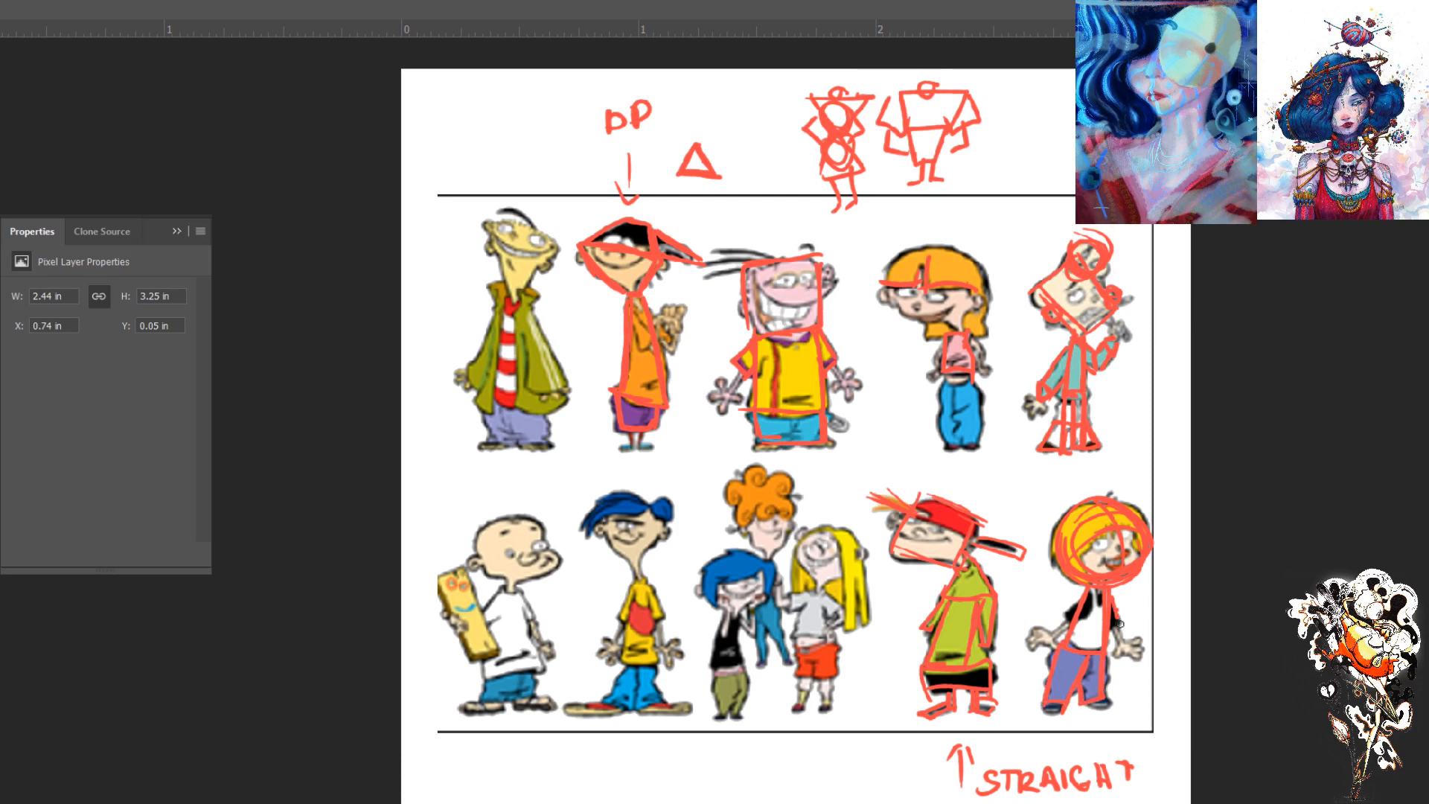
{"action": "left_click_drag", "start_coordinate": [1089, 587], "coordinate": [1067, 629]}
- Try enclosing the blond figure's body in one wide red trapezoid from shoulders to feet
{"action": "left_click_drag", "start_coordinate": [1077, 592], "coordinate": [1028, 717]}
{"action": "left_click_drag", "start_coordinate": [1124, 706], "coordinate": [1026, 716]}
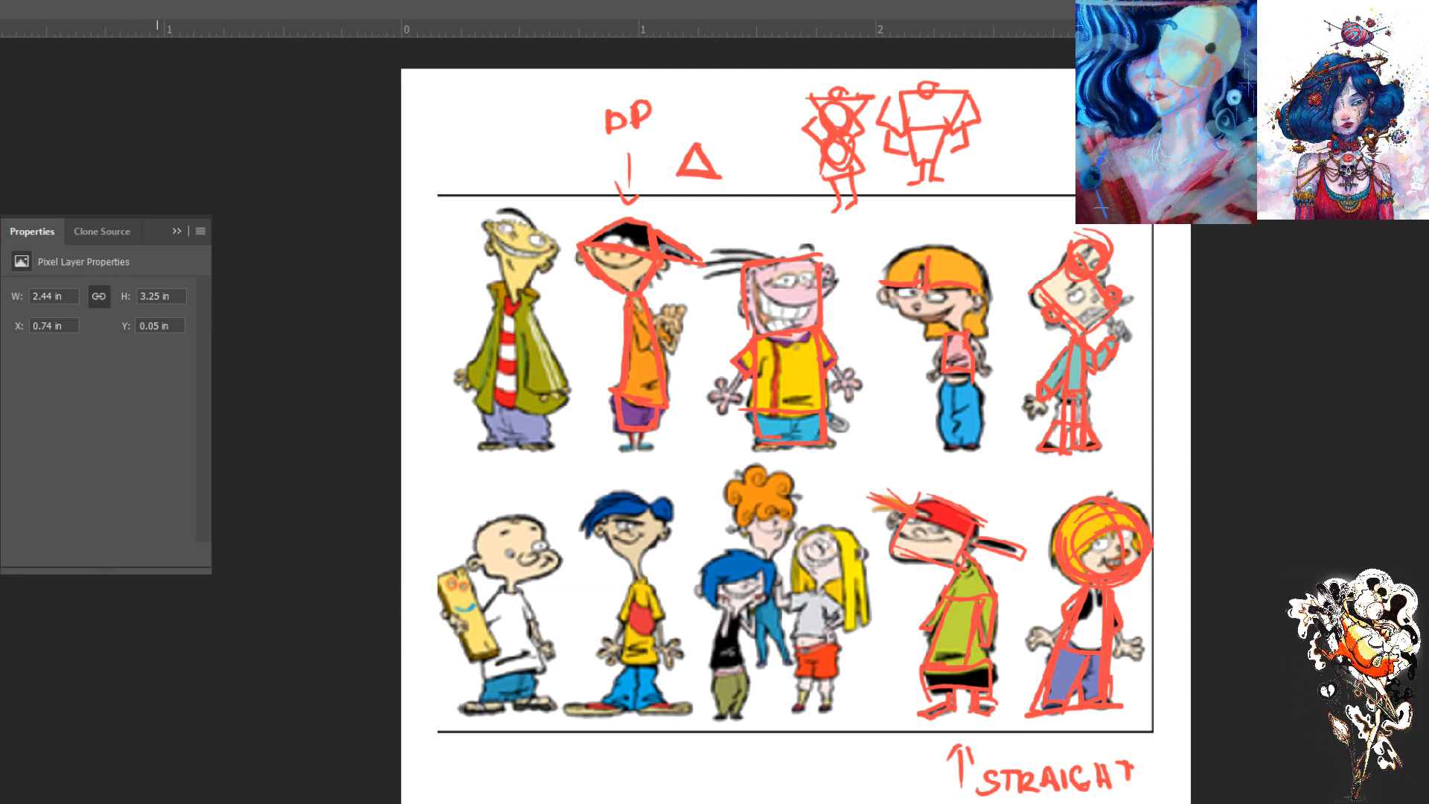
{"action": "key", "text": "ctrl+z"}
{"action": "key", "text": "ctrl+z"}
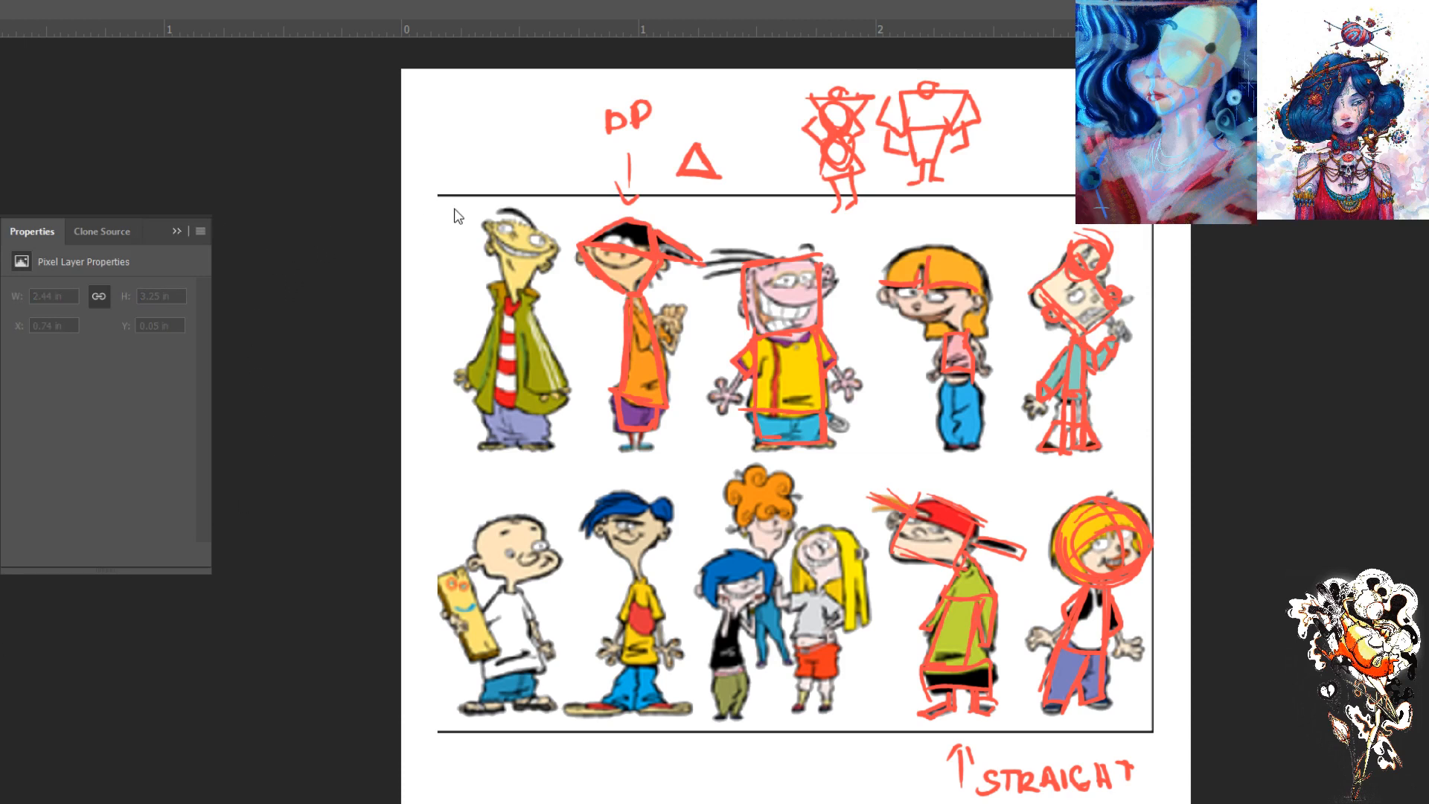
- Try tracing the blond figure's whole body as a single blue trapezoid, and undo the blue strokes
{"action": "mouse_move", "coordinate": [1112, 586]}
{"action": "left_mouse_down"}
{"action": "mouse_move", "coordinate": [1081, 585]}
{"action": "mouse_move", "coordinate": [1038, 698]}
{"action": "left_mouse_up"}
{"action": "left_click_drag", "start_coordinate": [1116, 585], "coordinate": [1108, 648]}
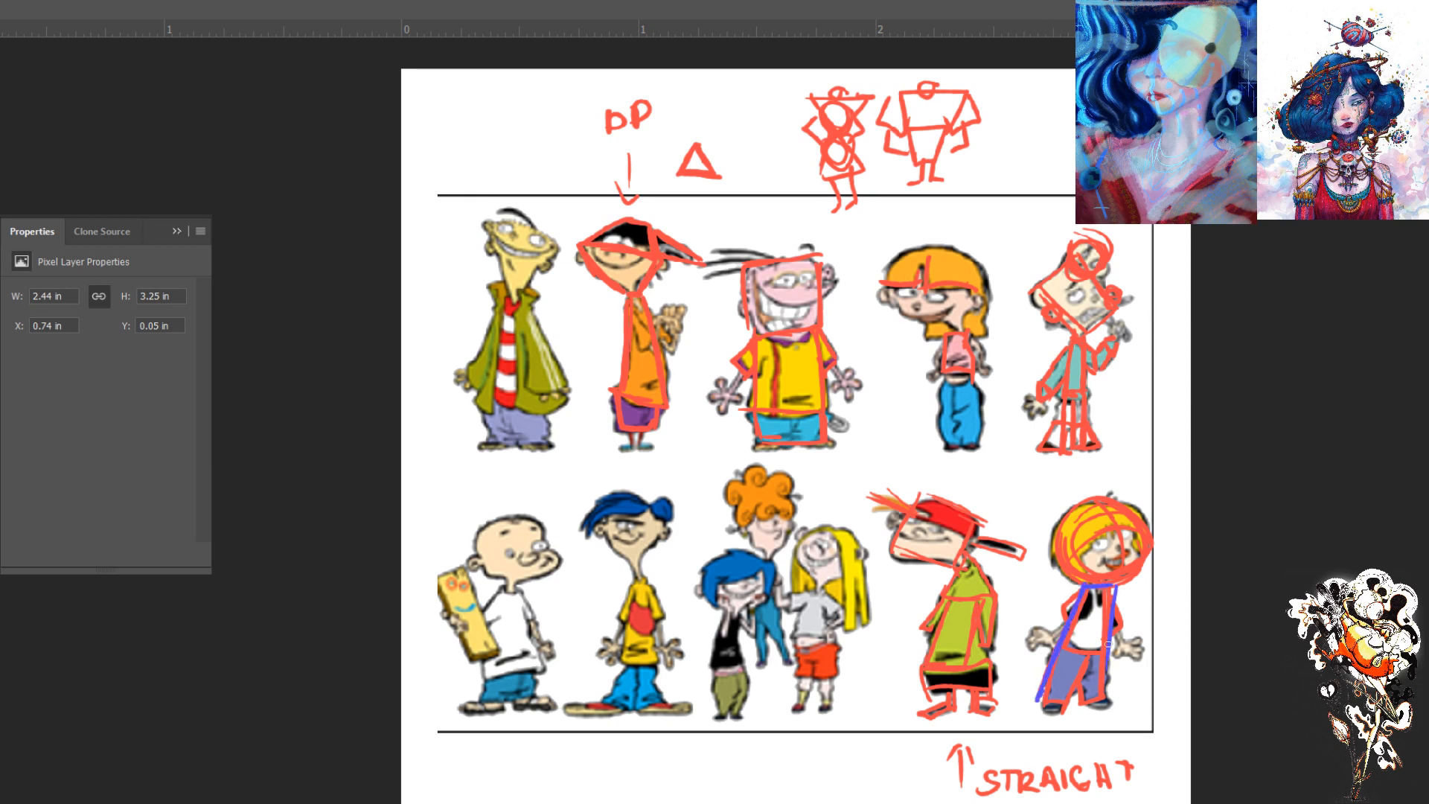
{"action": "mouse_move", "coordinate": [1116, 597]}
{"action": "left_mouse_down"}
{"action": "mouse_move", "coordinate": [1106, 702]}
{"action": "mouse_move", "coordinate": [1107, 687]}
{"action": "mouse_move", "coordinate": [1036, 702]}
{"action": "mouse_move", "coordinate": [1050, 701]}
{"action": "left_mouse_up"}
{"action": "left_click_drag", "start_coordinate": [1108, 582], "coordinate": [1101, 704]}
{"action": "left_click_drag", "start_coordinate": [1072, 591], "coordinate": [1037, 682]}
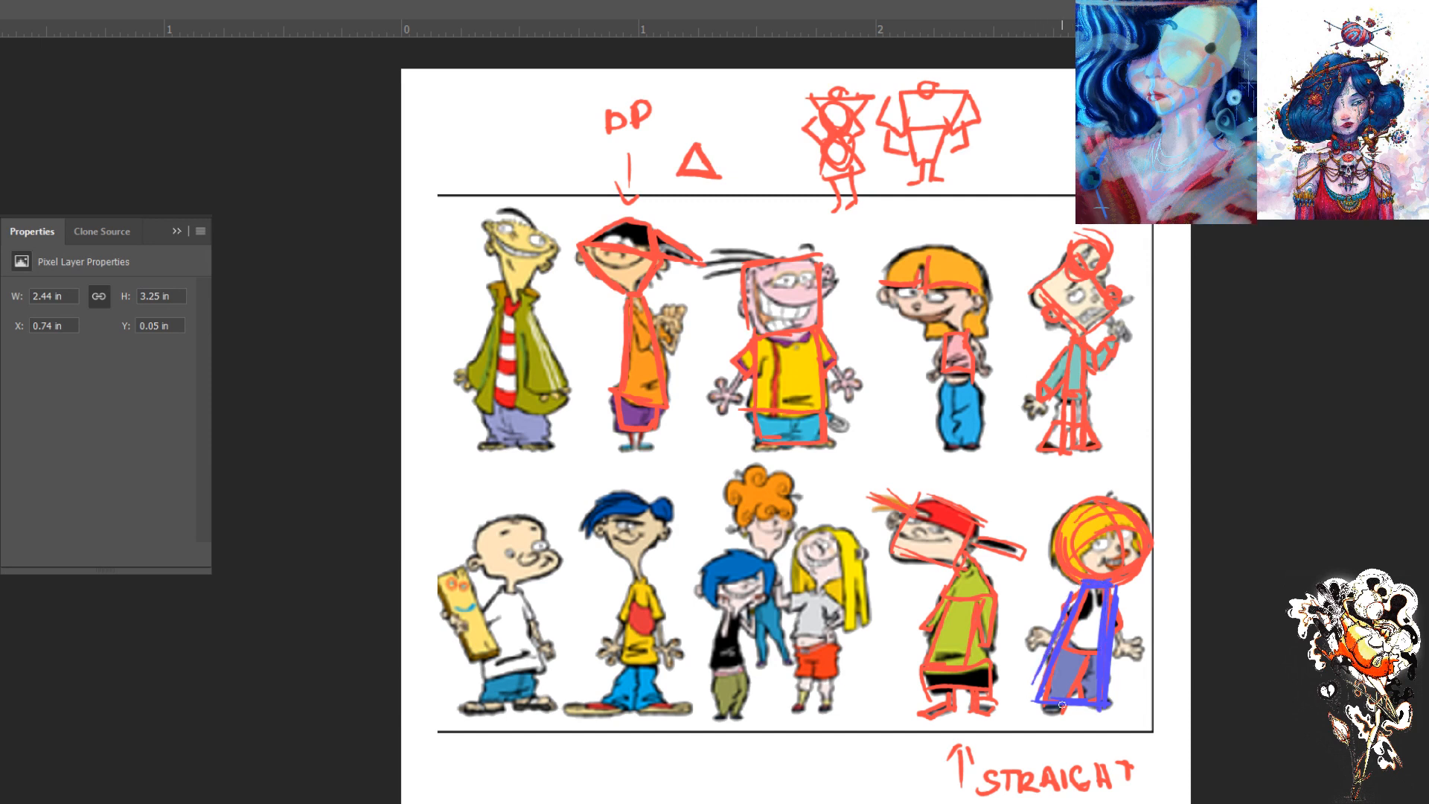
{"action": "key", "text": "ctrl+z"}
{"action": "key", "text": "ctrl+z"}
{"action": "key", "text": "ctrl+z"}
{"action": "key", "text": "ctrl+z"}
{"action": "key", "text": "ctrl+z"}
{"action": "key", "text": "ctrl+z"}
{"action": "key", "text": "ctrl+z"}
{"action": "key", "text": "ctrl+z"}
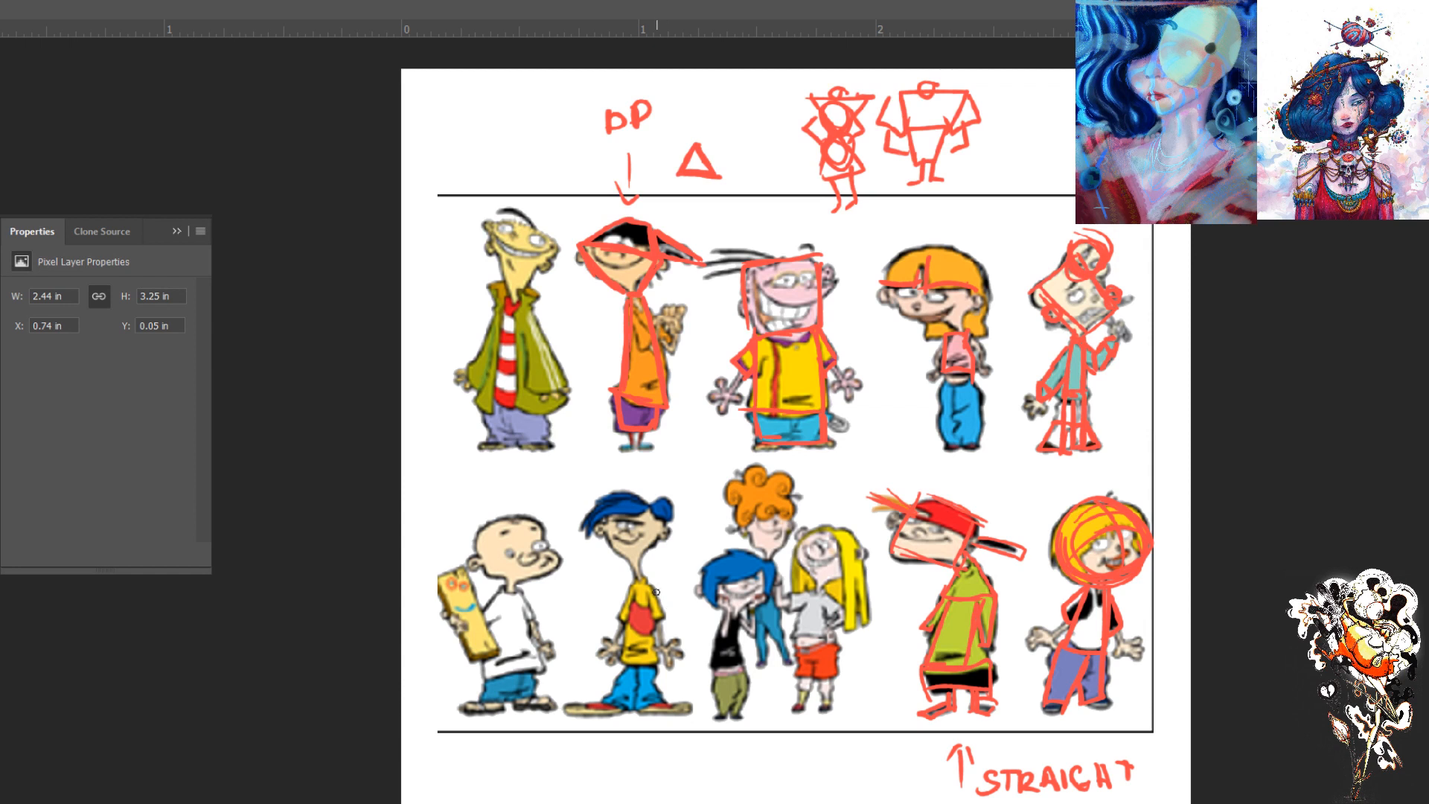
- Trace the blue-haired figure's body as a tall tapered block in blue, and letter Ed above the green-jacketed figure
{"action": "left_click_drag", "start_coordinate": [648, 586], "coordinate": [653, 663]}
{"action": "left_click_drag", "start_coordinate": [648, 585], "coordinate": [658, 698]}
{"action": "left_click_drag", "start_coordinate": [654, 582], "coordinate": [633, 579]}
{"action": "mouse_move", "coordinate": [632, 578]}
{"action": "left_mouse_down"}
{"action": "mouse_move", "coordinate": [607, 704]}
{"action": "mouse_move", "coordinate": [650, 705]}
{"action": "mouse_move", "coordinate": [620, 702]}
{"action": "left_mouse_up"}
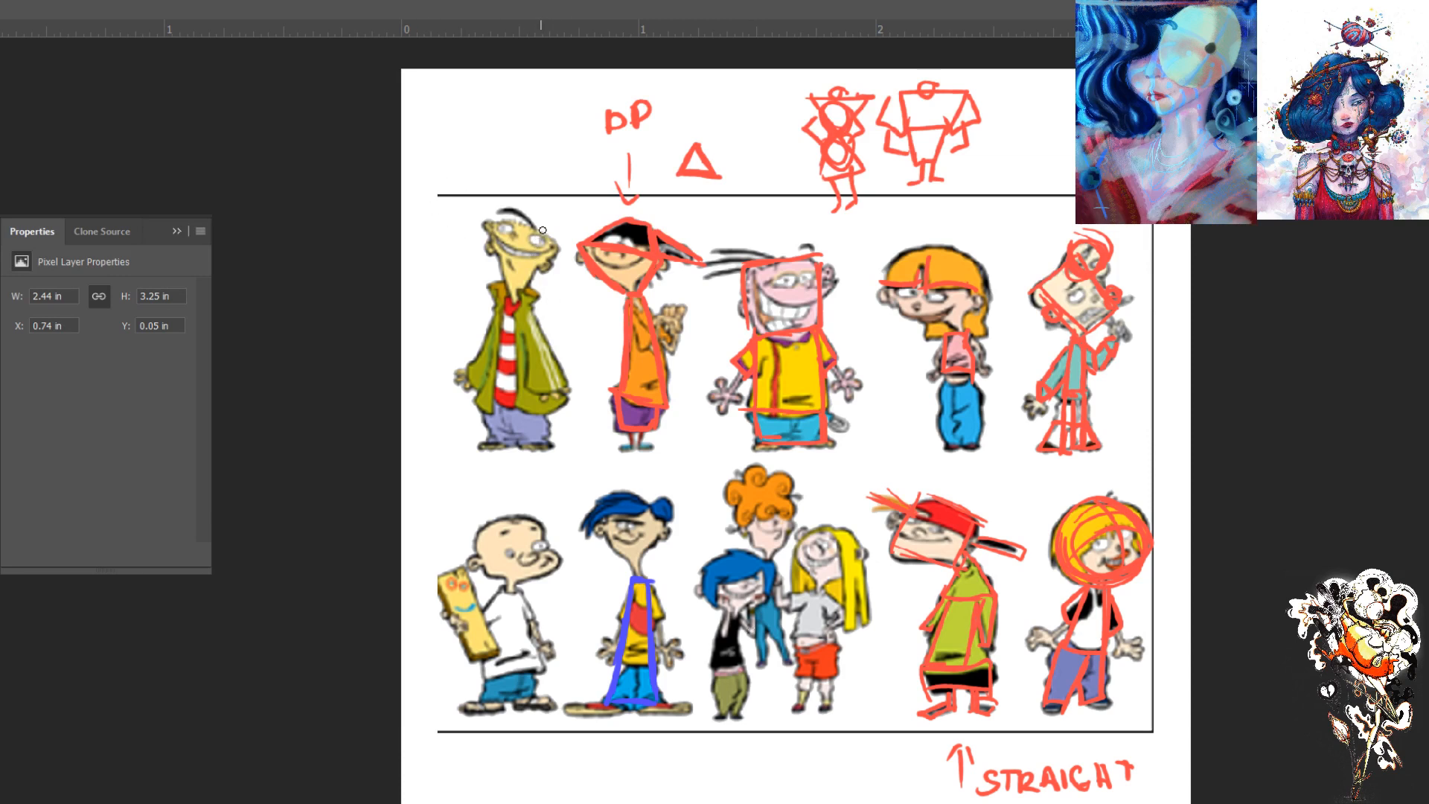
{"action": "mouse_move", "coordinate": [478, 134]}
{"action": "left_mouse_down"}
{"action": "mouse_move", "coordinate": [475, 159]}
{"action": "mouse_move", "coordinate": [472, 145]}
{"action": "mouse_move", "coordinate": [496, 151]}
{"action": "left_mouse_up"}
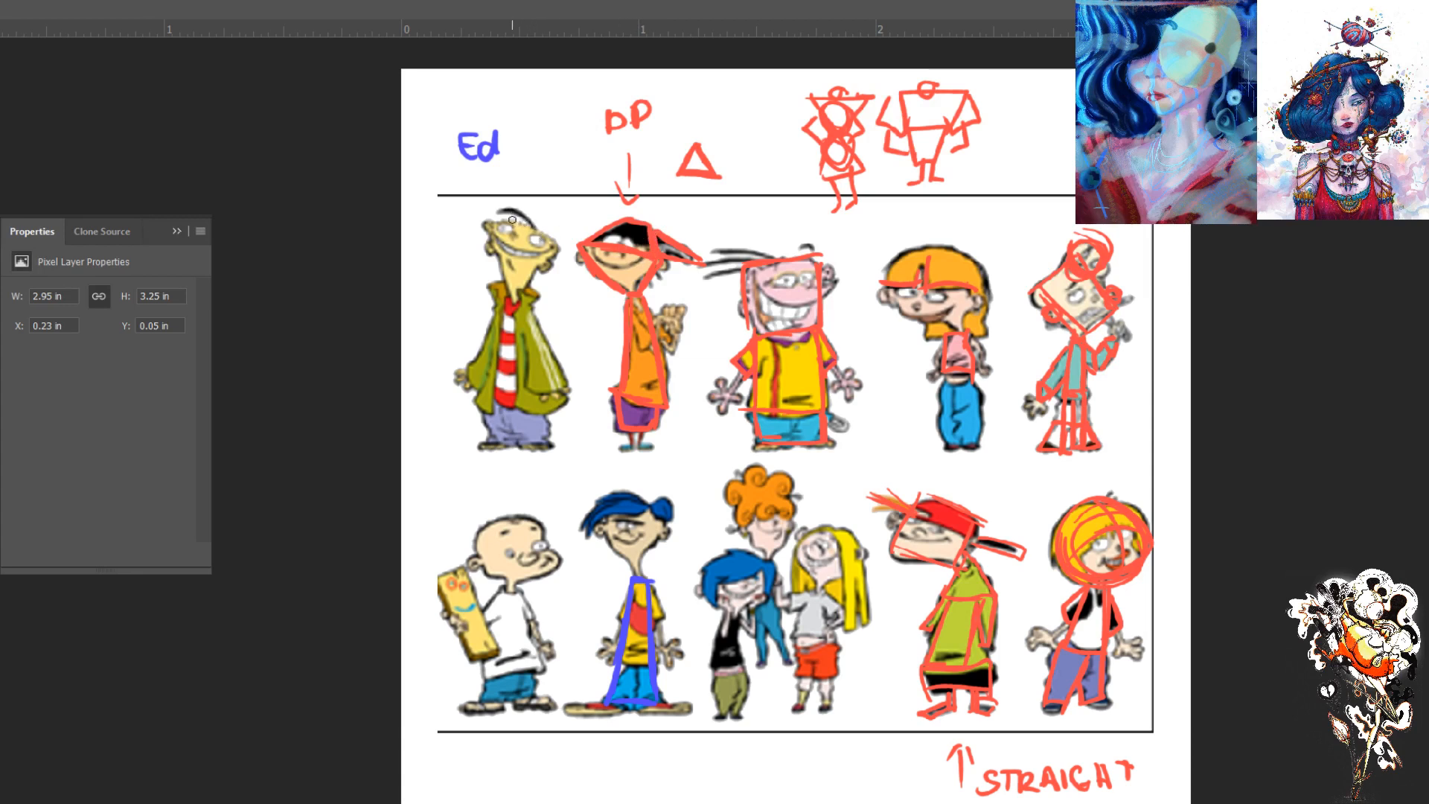
- Try outlining the green-jacketed figure's head as a tapered shape narrowing toward the neck
{"action": "left_click_drag", "start_coordinate": [499, 212], "coordinate": [545, 234]}
{"action": "left_click_drag", "start_coordinate": [561, 248], "coordinate": [527, 296]}
{"action": "left_click_drag", "start_coordinate": [500, 210], "coordinate": [559, 237]}
{"action": "mouse_move", "coordinate": [523, 286]}
{"action": "left_mouse_down"}
{"action": "mouse_move", "coordinate": [558, 246]}
{"action": "mouse_move", "coordinate": [525, 287]}
{"action": "mouse_move", "coordinate": [518, 256]}
{"action": "left_mouse_up"}
{"action": "key", "text": "ctrl+z"}
{"action": "key", "text": "ctrl+z"}
{"action": "key", "text": "ctrl+z"}
{"action": "key", "text": "ctrl+z"}
{"action": "key", "text": "ctrl+z"}
- Outline the green-jacketed and blue-haired figures' heads as downward-pointing triangles and circle the orange-haired girl's head, all in red
{"action": "mouse_move", "coordinate": [494, 208]}
{"action": "left_mouse_down"}
{"action": "mouse_move", "coordinate": [564, 230]}
{"action": "mouse_move", "coordinate": [527, 296]}
{"action": "mouse_move", "coordinate": [499, 284]}
{"action": "left_mouse_up"}
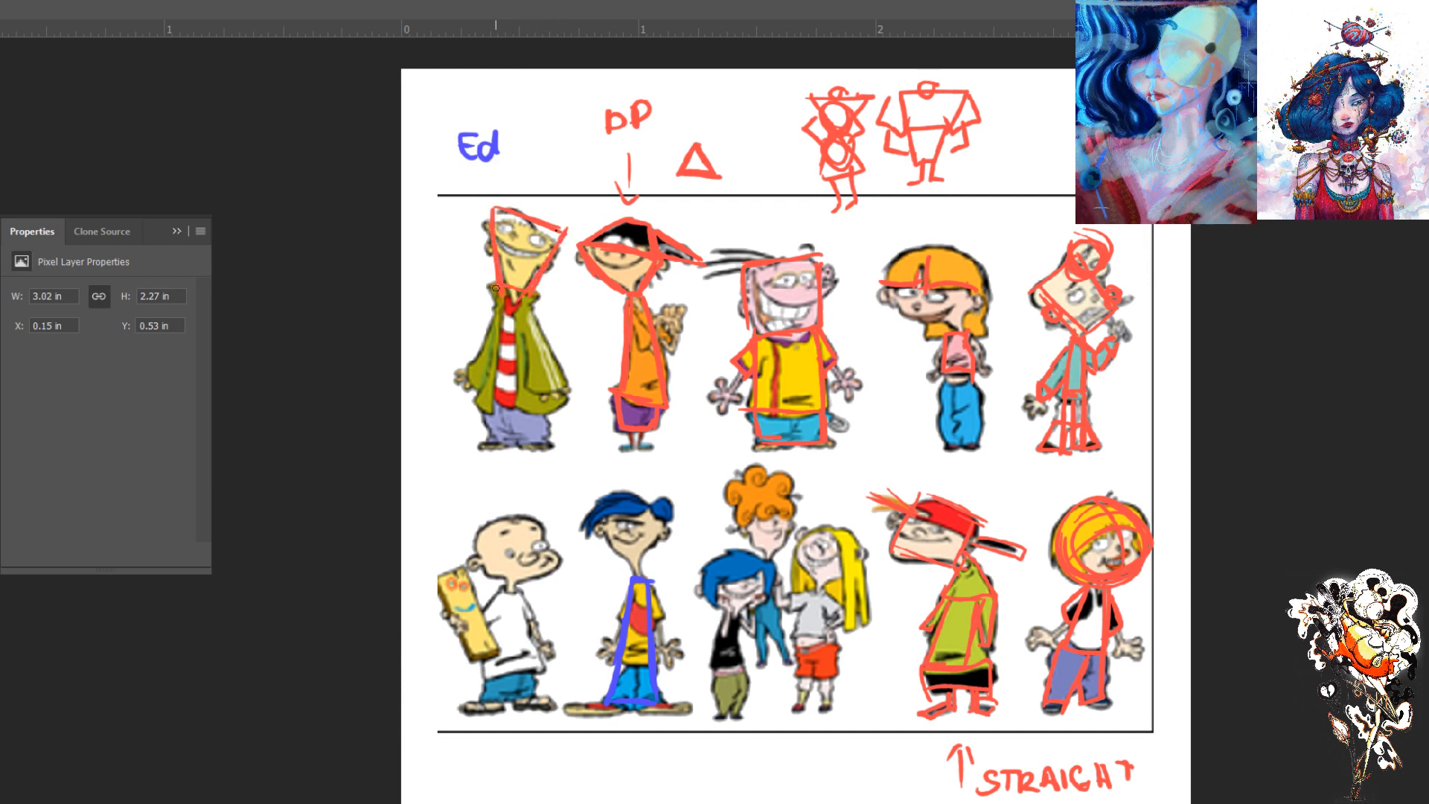
{"action": "mouse_move", "coordinate": [668, 507]}
{"action": "left_mouse_down"}
{"action": "mouse_move", "coordinate": [648, 563]}
{"action": "mouse_move", "coordinate": [670, 505]}
{"action": "mouse_move", "coordinate": [584, 498]}
{"action": "mouse_move", "coordinate": [630, 572]}
{"action": "left_mouse_up"}
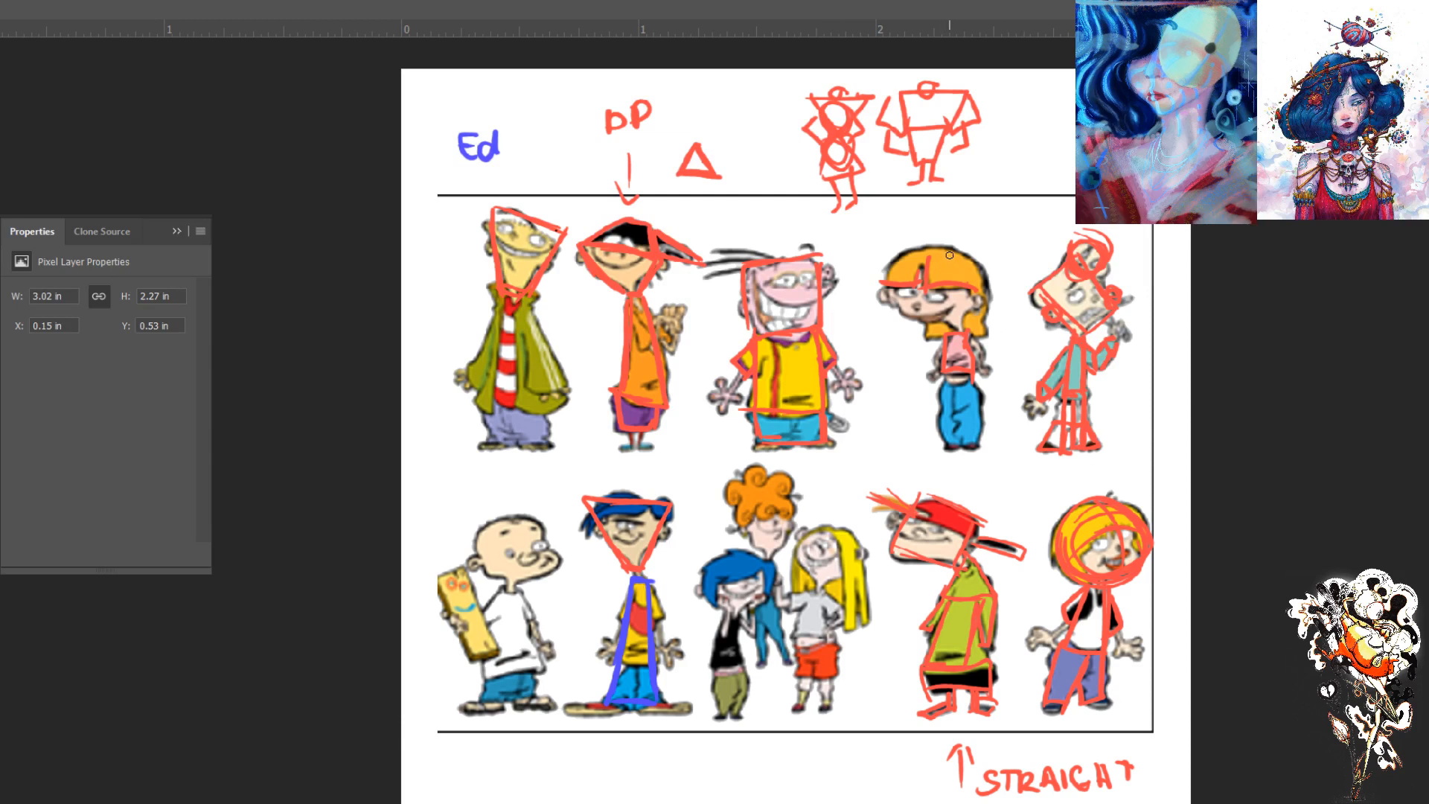
{"action": "mouse_move", "coordinate": [997, 299]}
{"action": "left_mouse_down"}
{"action": "mouse_move", "coordinate": [946, 326]}
{"action": "mouse_move", "coordinate": [986, 294]}
{"action": "mouse_move", "coordinate": [897, 300]}
{"action": "left_mouse_up"}
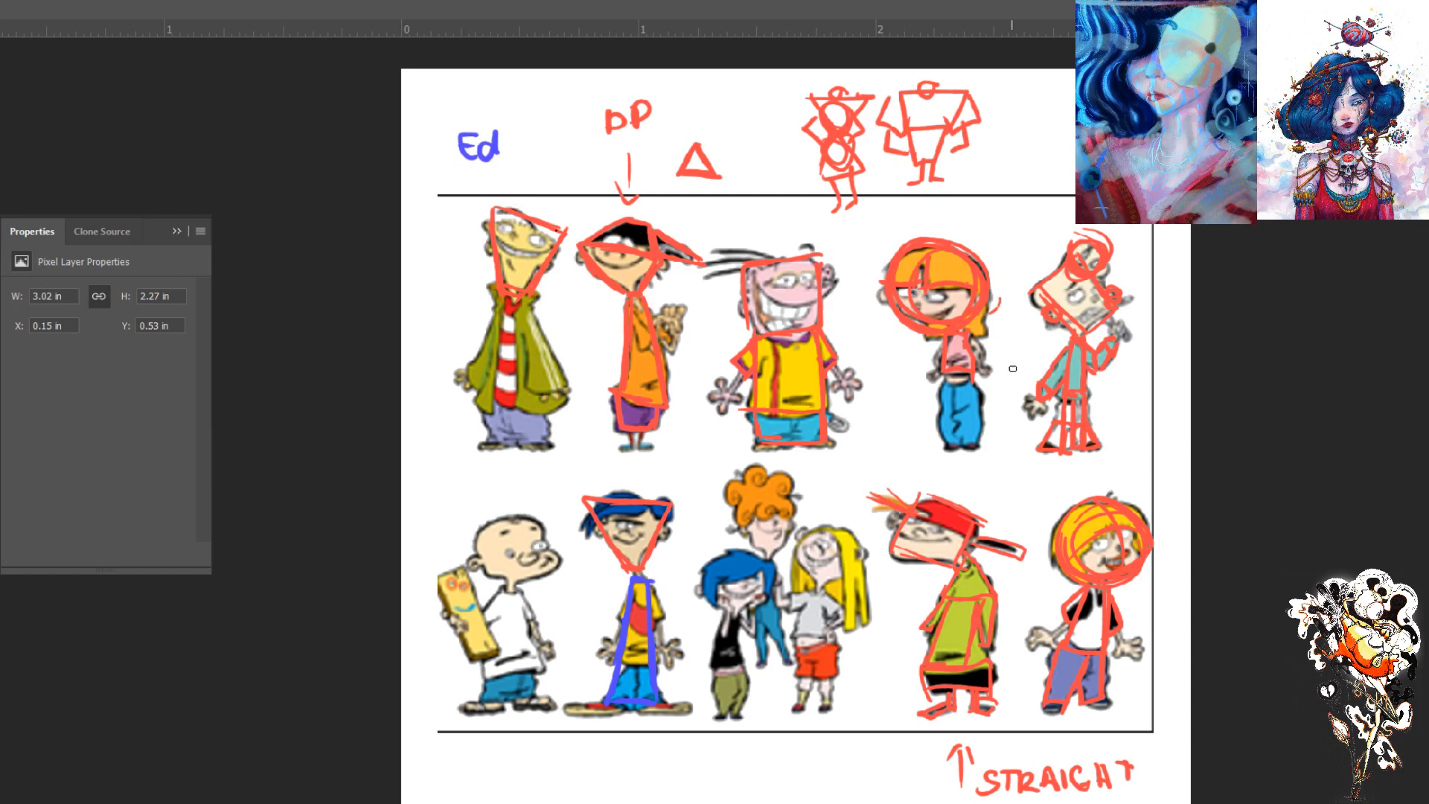
- Link the three pairs of upper-row and lower-row figures with matching head shapes using green double-headed arrows
{"action": "mouse_move", "coordinate": [1034, 501]}
{"action": "left_mouse_down"}
{"action": "mouse_move", "coordinate": [989, 442]}
{"action": "mouse_move", "coordinate": [1039, 514]}
{"action": "mouse_move", "coordinate": [1011, 503]}
{"action": "left_mouse_up"}
{"action": "left_click_drag", "start_coordinate": [1012, 432], "coordinate": [977, 456]}
{"action": "mouse_move", "coordinate": [853, 402]}
{"action": "left_mouse_down"}
{"action": "mouse_move", "coordinate": [874, 454]}
{"action": "mouse_move", "coordinate": [858, 464]}
{"action": "mouse_move", "coordinate": [848, 423]}
{"action": "left_mouse_up"}
{"action": "mouse_move", "coordinate": [566, 419]}
{"action": "left_mouse_down"}
{"action": "mouse_move", "coordinate": [596, 474]}
{"action": "mouse_move", "coordinate": [575, 468]}
{"action": "mouse_move", "coordinate": [546, 409]}
{"action": "mouse_move", "coordinate": [556, 434]}
{"action": "left_mouse_up"}
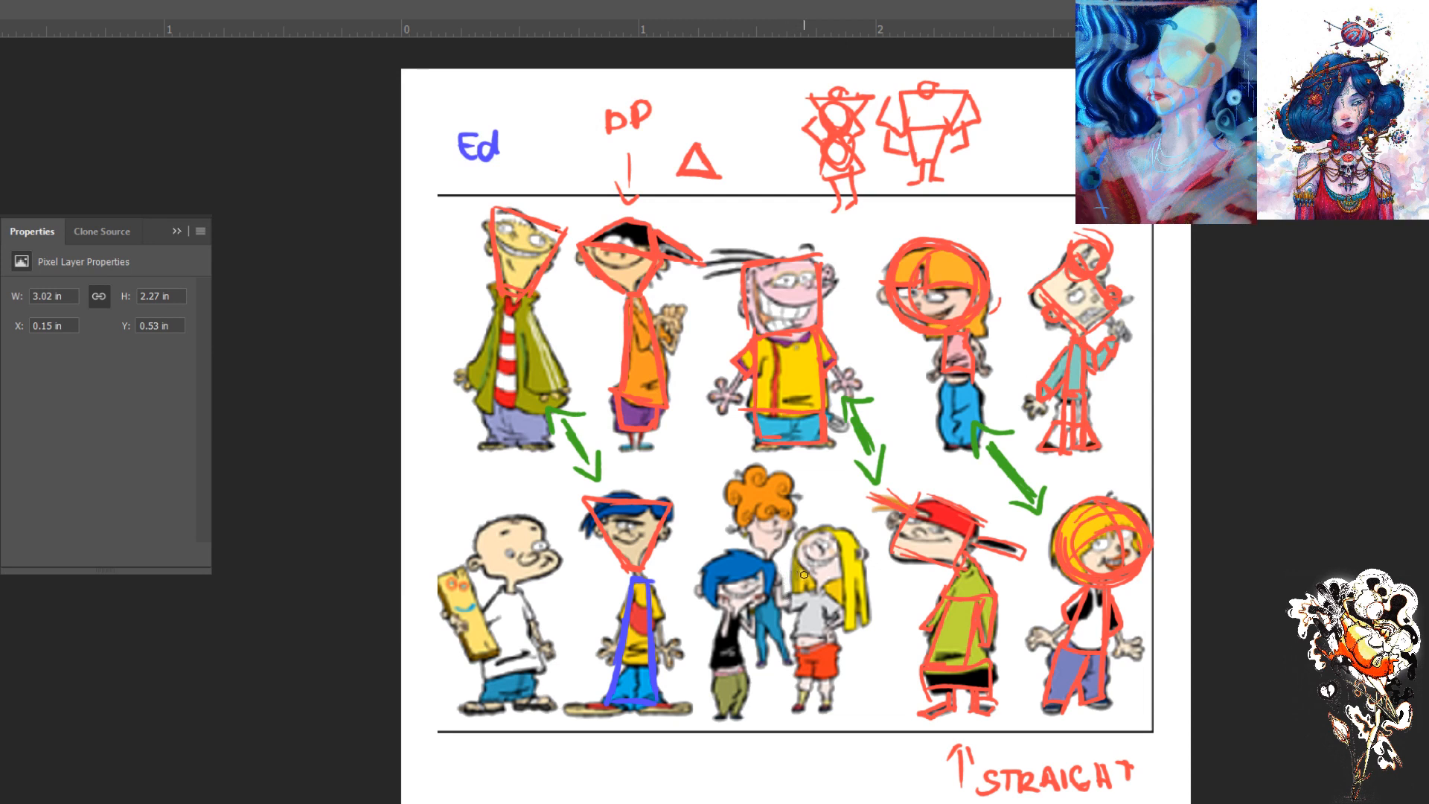
- Outline the trio's heads in red, with ellipses for the blue-haired and blonde girls and a rectangle for the orange-haired one
{"action": "left_click", "coordinate": [1370, 365]}
{"action": "left_click", "coordinate": [1241, 489]}
{"action": "left_click", "coordinate": [1246, 489]}
{"action": "mouse_move", "coordinate": [767, 561]}
{"action": "left_mouse_down"}
{"action": "mouse_move", "coordinate": [765, 609]}
{"action": "mouse_move", "coordinate": [753, 587]}
{"action": "mouse_move", "coordinate": [769, 567]}
{"action": "mouse_move", "coordinate": [703, 564]}
{"action": "mouse_move", "coordinate": [705, 608]}
{"action": "mouse_move", "coordinate": [769, 559]}
{"action": "mouse_move", "coordinate": [719, 573]}
{"action": "mouse_move", "coordinate": [761, 559]}
{"action": "mouse_move", "coordinate": [723, 594]}
{"action": "mouse_move", "coordinate": [738, 554]}
{"action": "mouse_move", "coordinate": [719, 607]}
{"action": "mouse_move", "coordinate": [749, 578]}
{"action": "mouse_move", "coordinate": [712, 586]}
{"action": "mouse_move", "coordinate": [712, 560]}
{"action": "mouse_move", "coordinate": [754, 609]}
{"action": "mouse_move", "coordinate": [766, 595]}
{"action": "mouse_move", "coordinate": [725, 600]}
{"action": "mouse_move", "coordinate": [751, 607]}
{"action": "mouse_move", "coordinate": [772, 556]}
{"action": "mouse_move", "coordinate": [774, 591]}
{"action": "left_mouse_up"}
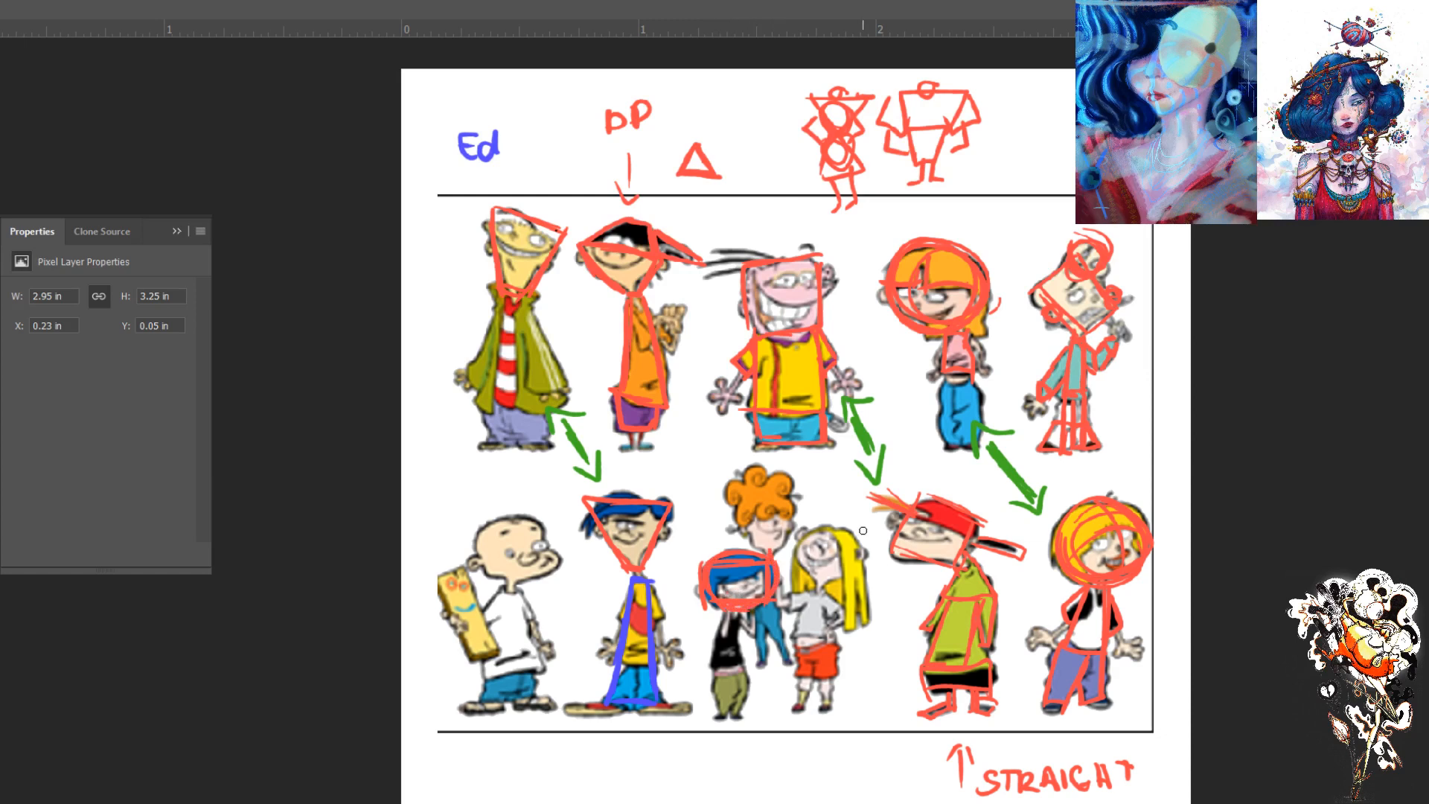
{"action": "mouse_move", "coordinate": [841, 551]}
{"action": "left_mouse_down"}
{"action": "mouse_move", "coordinate": [850, 574]}
{"action": "mouse_move", "coordinate": [816, 540]}
{"action": "mouse_move", "coordinate": [858, 556]}
{"action": "mouse_move", "coordinate": [819, 534]}
{"action": "mouse_move", "coordinate": [859, 570]}
{"action": "mouse_move", "coordinate": [854, 548]}
{"action": "left_mouse_up"}
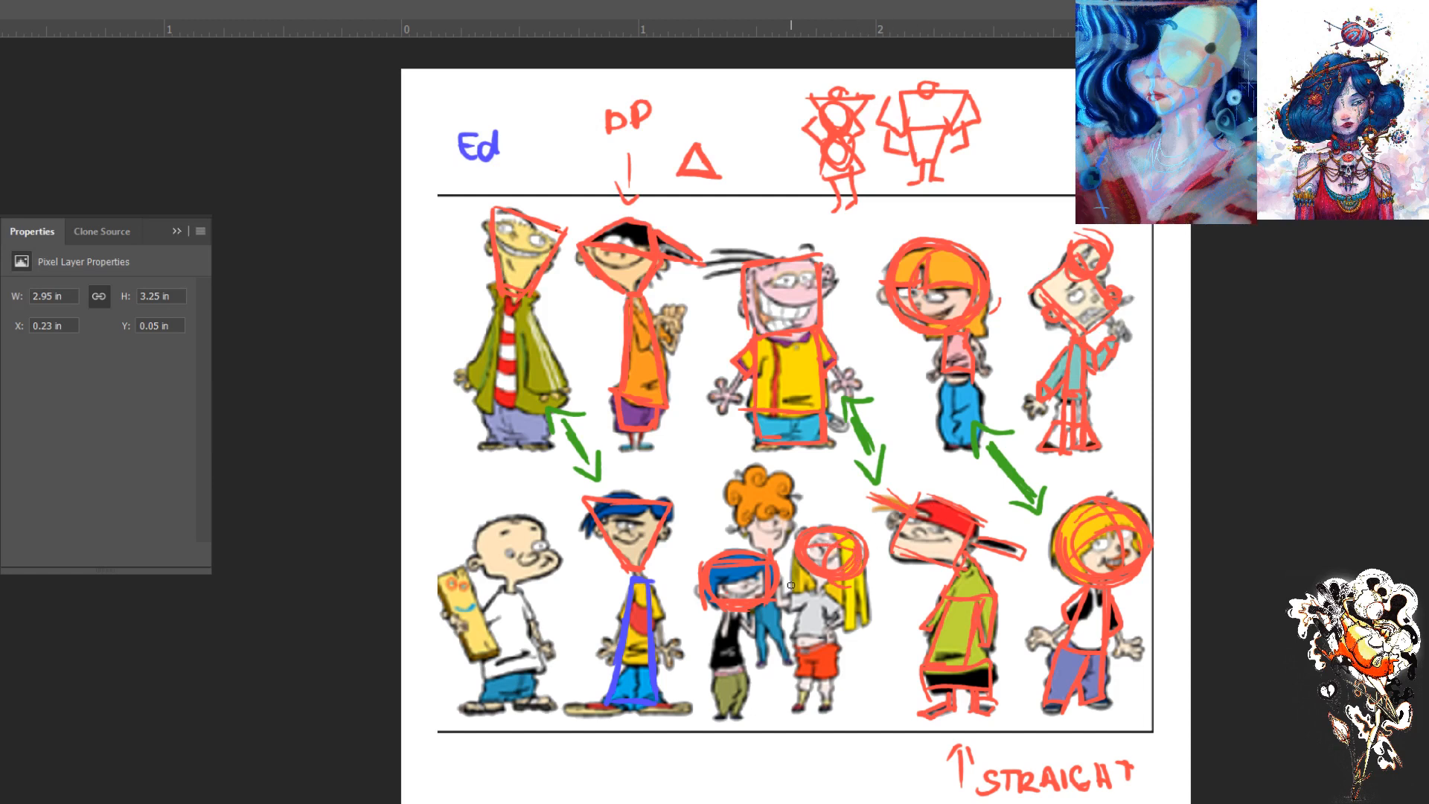
{"action": "left_click_drag", "start_coordinate": [778, 483], "coordinate": [783, 482]}
{"action": "left_click_drag", "start_coordinate": [787, 539], "coordinate": [743, 541]}
{"action": "mouse_move", "coordinate": [791, 469]}
{"action": "left_mouse_down"}
{"action": "mouse_move", "coordinate": [740, 477]}
{"action": "mouse_move", "coordinate": [744, 540]}
{"action": "mouse_move", "coordinate": [742, 473]}
{"action": "mouse_move", "coordinate": [749, 518]}
{"action": "left_mouse_up"}
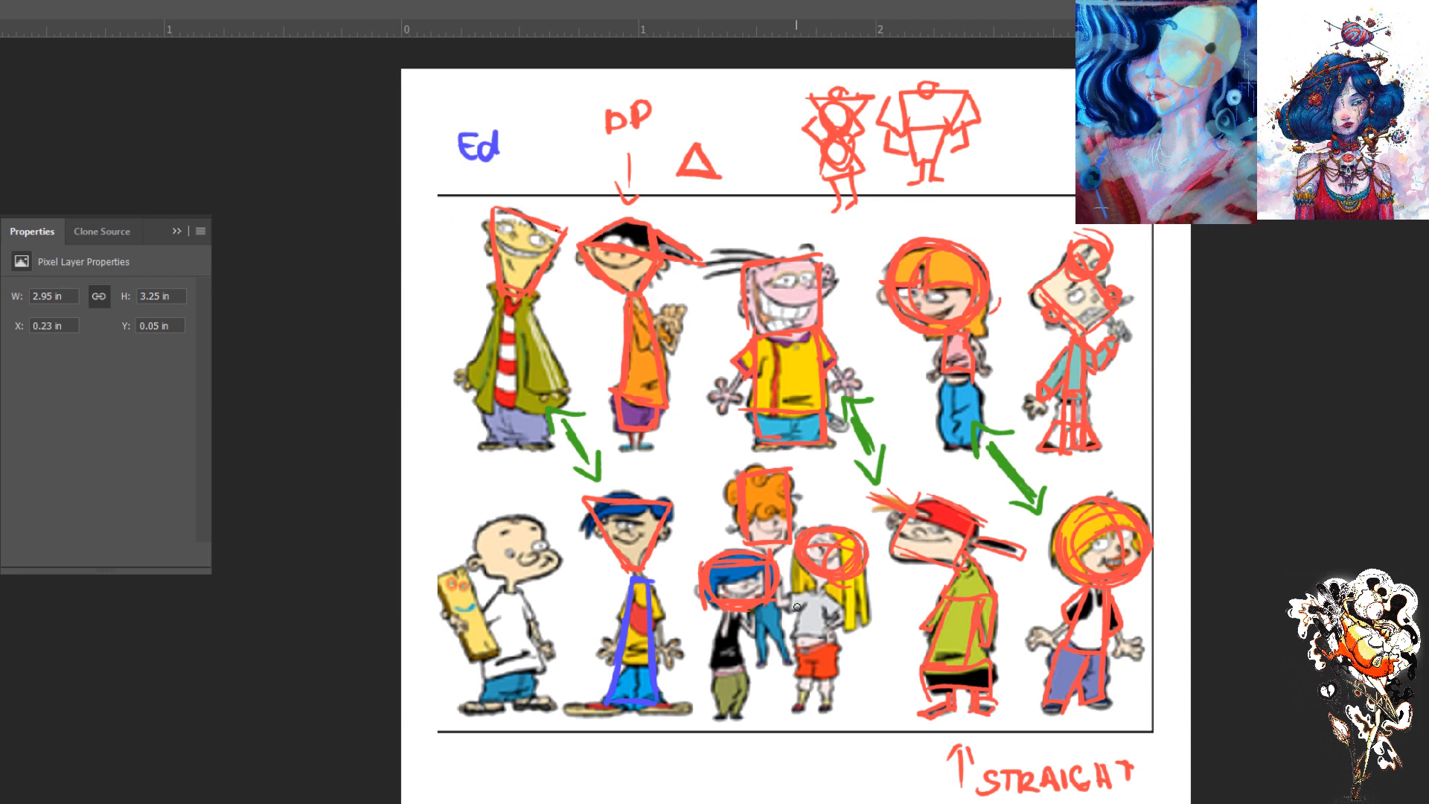
- Block in the torsos and legs of the blonde and blue-haired girls in the trio with simple red boxes
{"action": "left_click_drag", "start_coordinate": [809, 600], "coordinate": [794, 645]}
{"action": "mouse_move", "coordinate": [812, 592]}
{"action": "left_mouse_down"}
{"action": "mouse_move", "coordinate": [832, 591]}
{"action": "mouse_move", "coordinate": [825, 621]}
{"action": "mouse_move", "coordinate": [825, 608]}
{"action": "left_mouse_up"}
{"action": "mouse_move", "coordinate": [735, 615]}
{"action": "left_mouse_down"}
{"action": "mouse_move", "coordinate": [741, 662]}
{"action": "mouse_move", "coordinate": [720, 653]}
{"action": "mouse_move", "coordinate": [713, 667]}
{"action": "mouse_move", "coordinate": [742, 610]}
{"action": "mouse_move", "coordinate": [716, 656]}
{"action": "mouse_move", "coordinate": [737, 695]}
{"action": "mouse_move", "coordinate": [739, 668]}
{"action": "mouse_move", "coordinate": [747, 686]}
{"action": "mouse_move", "coordinate": [712, 675]}
{"action": "mouse_move", "coordinate": [712, 709]}
{"action": "left_mouse_up"}
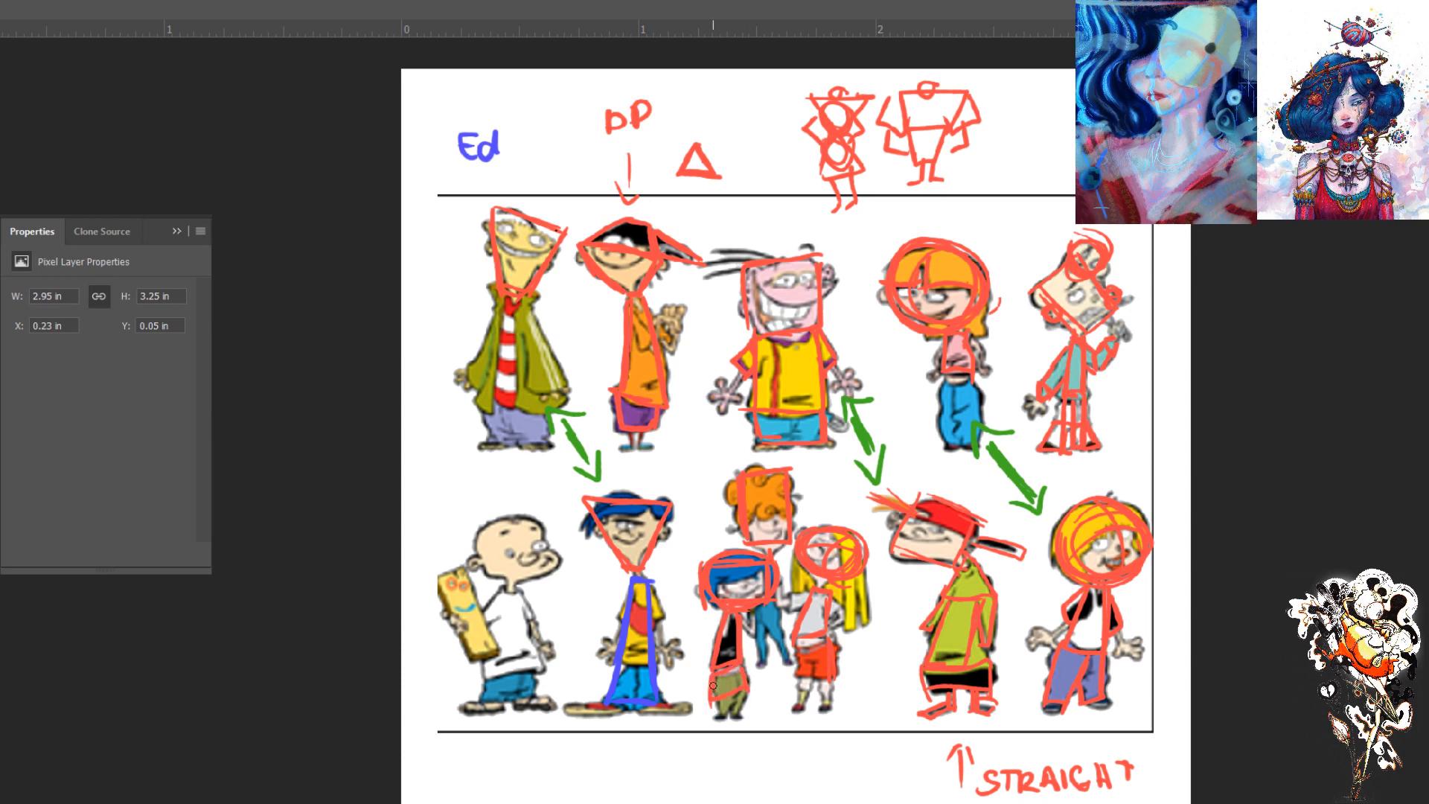
{"action": "key", "text": "ctrl+z"}
{"action": "left_click_drag", "start_coordinate": [744, 669], "coordinate": [718, 673]}
{"action": "left_click_drag", "start_coordinate": [718, 673], "coordinate": [717, 717]}
{"action": "mouse_move", "coordinate": [745, 669]}
{"action": "left_mouse_down"}
{"action": "mouse_move", "coordinate": [747, 713]}
{"action": "mouse_move", "coordinate": [718, 714]}
{"action": "left_mouse_up"}
{"action": "mouse_move", "coordinate": [824, 641]}
{"action": "left_mouse_down"}
{"action": "mouse_move", "coordinate": [791, 653]}
{"action": "mouse_move", "coordinate": [794, 685]}
{"action": "mouse_move", "coordinate": [829, 646]}
{"action": "mouse_move", "coordinate": [830, 677]}
{"action": "mouse_move", "coordinate": [794, 681]}
{"action": "mouse_move", "coordinate": [820, 681]}
{"action": "mouse_move", "coordinate": [821, 714]}
{"action": "mouse_move", "coordinate": [830, 677]}
{"action": "mouse_move", "coordinate": [833, 707]}
{"action": "mouse_move", "coordinate": [804, 699]}
{"action": "mouse_move", "coordinate": [802, 677]}
{"action": "mouse_move", "coordinate": [805, 713]}
{"action": "left_mouse_up"}
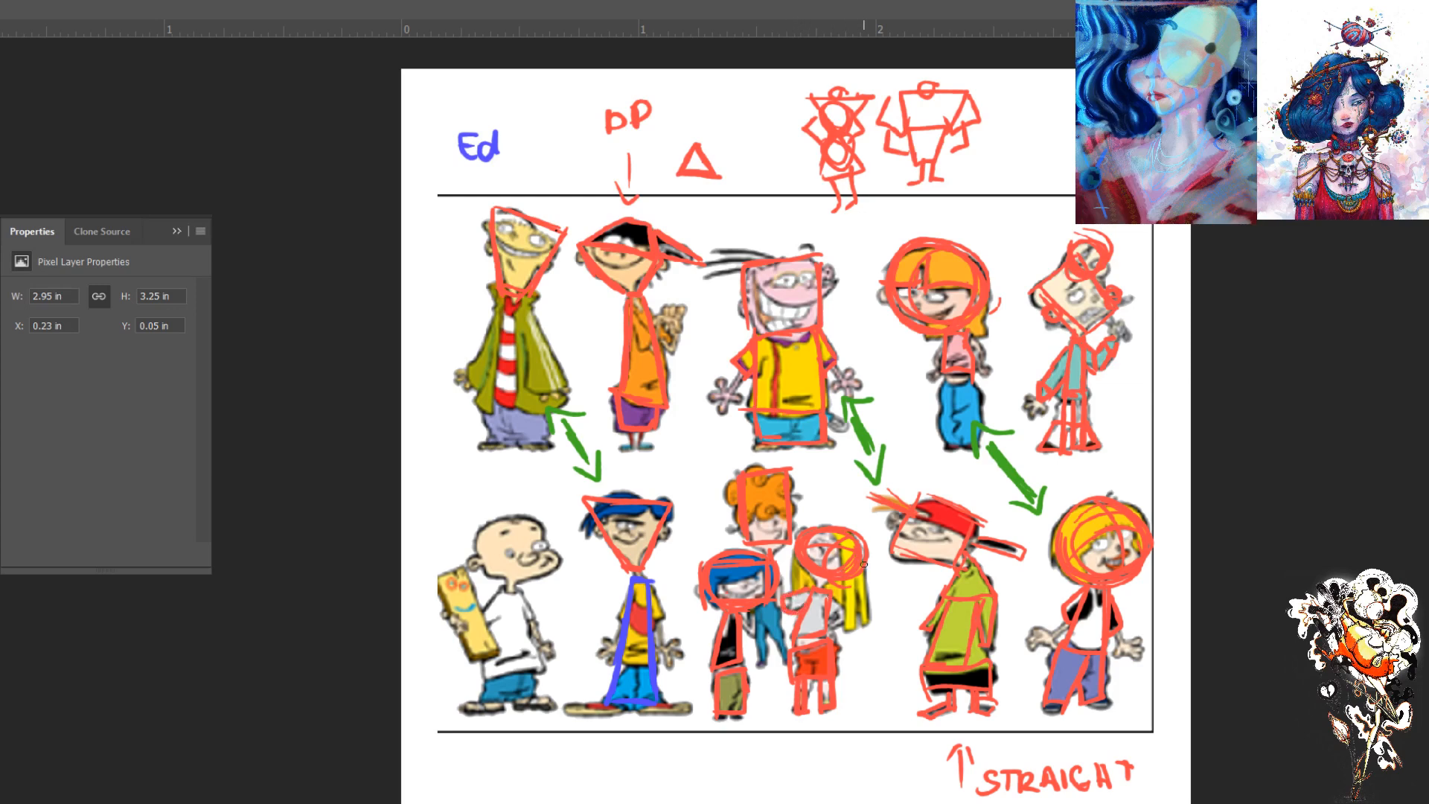
- Trace the blonde girl's long hair and the orange-haired girl's narrow body in red
{"action": "mouse_move", "coordinate": [859, 532]}
{"action": "left_mouse_down"}
{"action": "mouse_move", "coordinate": [865, 636]}
{"action": "mouse_move", "coordinate": [844, 641]}
{"action": "mouse_move", "coordinate": [844, 579]}
{"action": "left_mouse_up"}
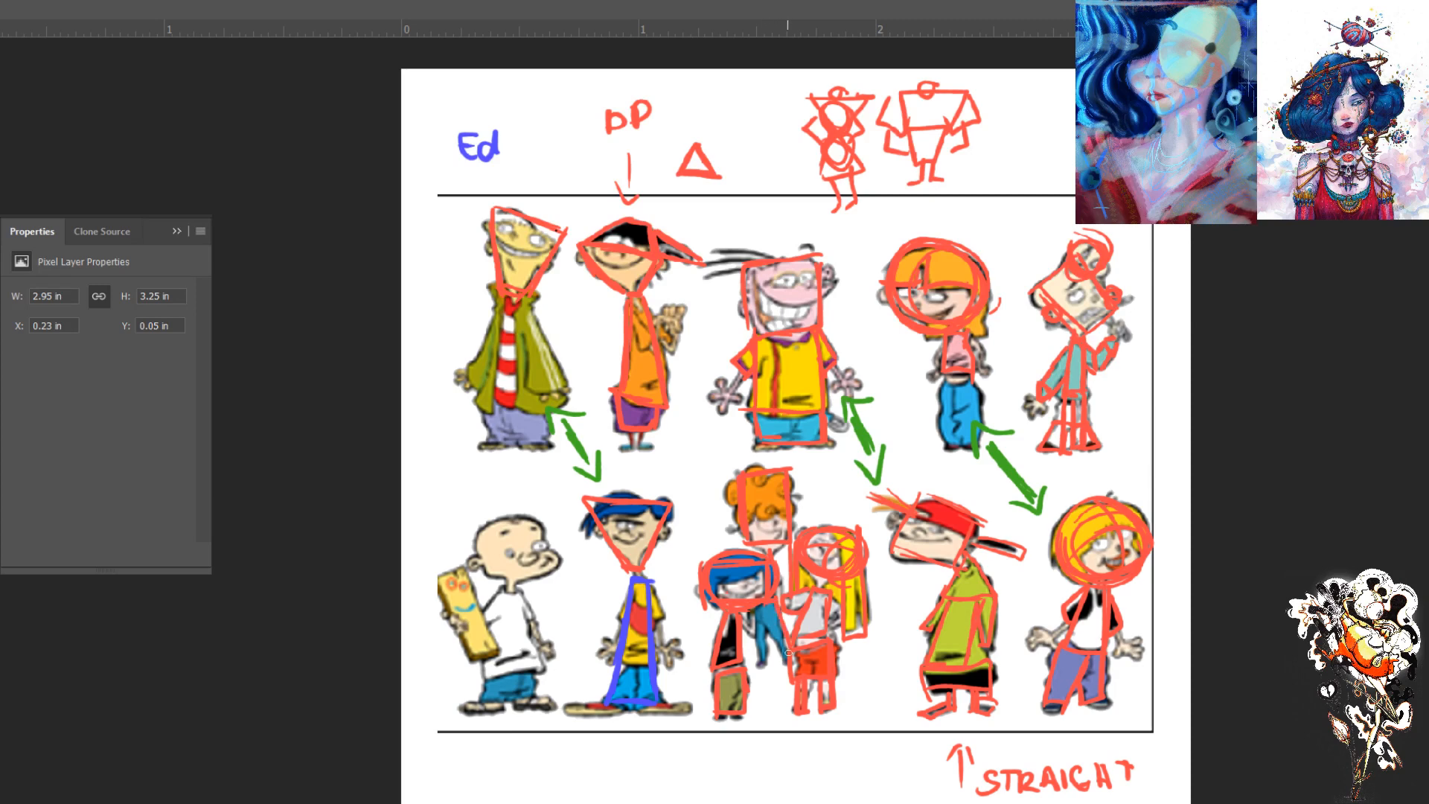
{"action": "left_click_drag", "start_coordinate": [770, 605], "coordinate": [788, 670]}
{"action": "left_click_drag", "start_coordinate": [763, 606], "coordinate": [754, 668]}
- Circle the bald figure's head and outline his body as a tapered block in red
{"action": "mouse_move", "coordinate": [523, 568]}
{"action": "left_mouse_down"}
{"action": "mouse_move", "coordinate": [488, 585]}
{"action": "mouse_move", "coordinate": [475, 536]}
{"action": "mouse_move", "coordinate": [487, 590]}
{"action": "mouse_move", "coordinate": [504, 560]}
{"action": "left_mouse_up"}
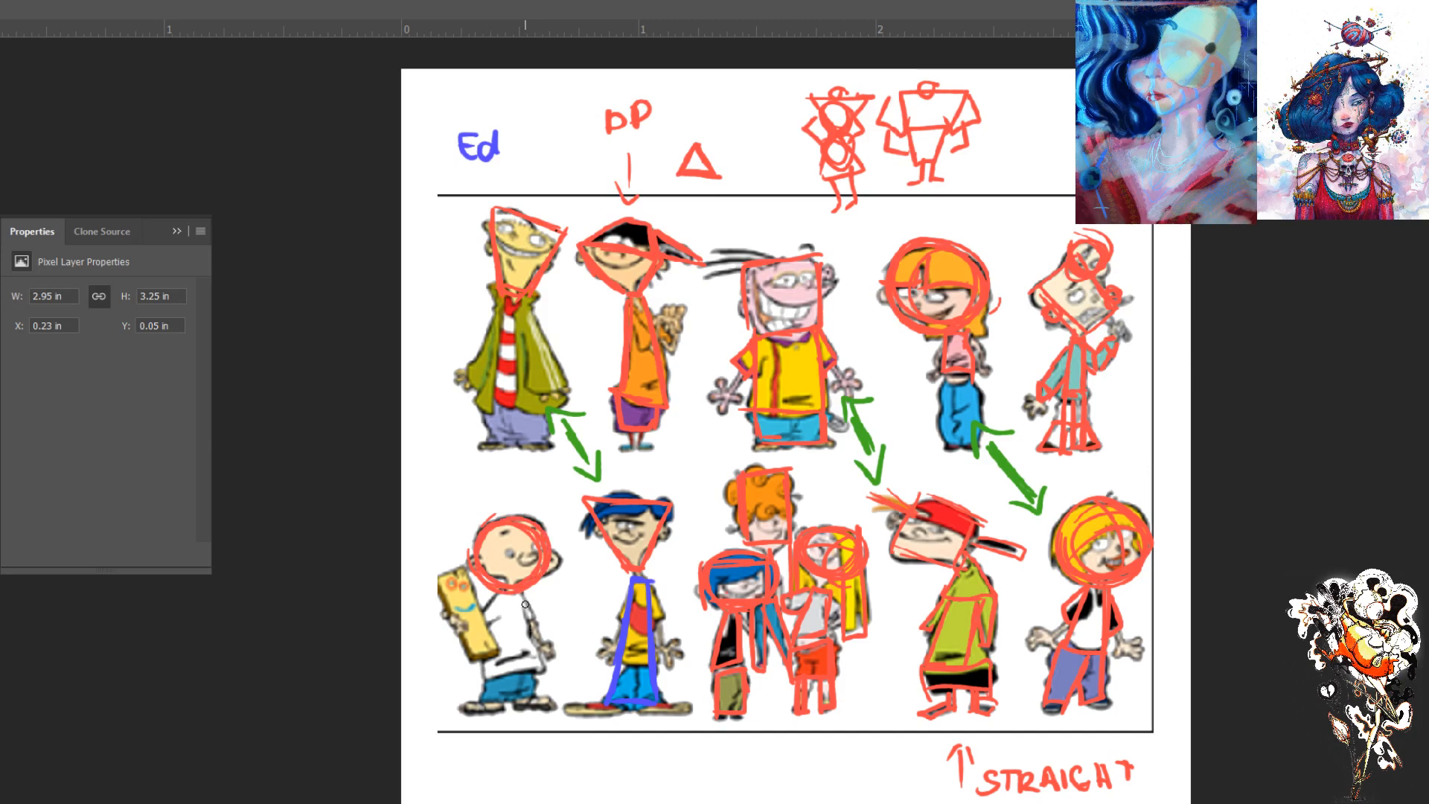
{"action": "mouse_move", "coordinate": [516, 593]}
{"action": "left_mouse_down"}
{"action": "mouse_move", "coordinate": [535, 672]}
{"action": "mouse_move", "coordinate": [479, 668]}
{"action": "mouse_move", "coordinate": [497, 598]}
{"action": "mouse_move", "coordinate": [479, 677]}
{"action": "mouse_move", "coordinate": [525, 683]}
{"action": "mouse_move", "coordinate": [529, 708]}
{"action": "mouse_move", "coordinate": [489, 705]}
{"action": "mouse_move", "coordinate": [479, 674]}
{"action": "left_mouse_up"}
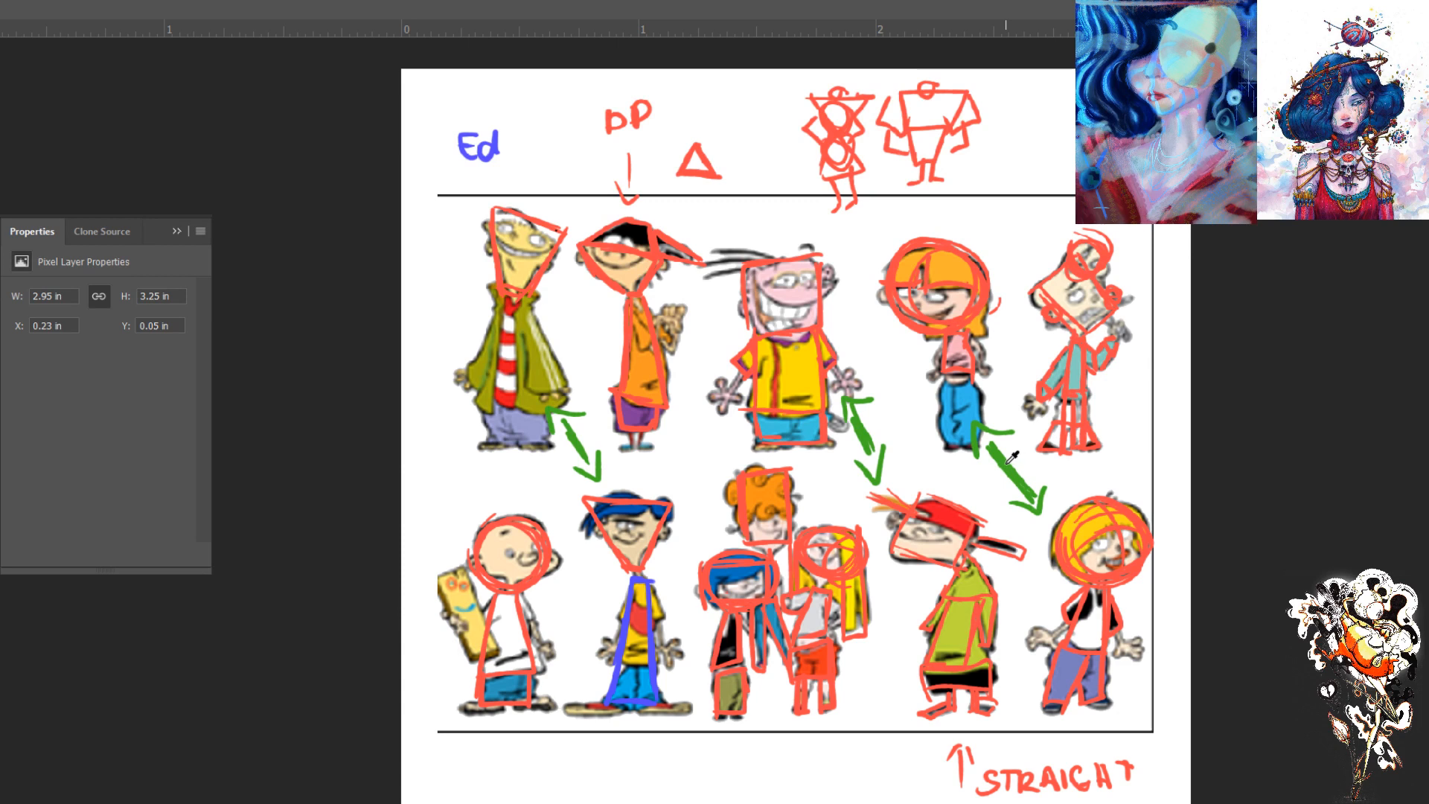
- Link the bald figure and the trio with a curved green double-headed arrow beneath the lower row
{"action": "left_click_drag", "start_coordinate": [722, 531], "coordinate": [694, 535]}
{"action": "key", "text": "ctrl+z"}
{"action": "mouse_move", "coordinate": [779, 752]}
{"action": "left_mouse_down"}
{"action": "mouse_move", "coordinate": [559, 751]}
{"action": "mouse_move", "coordinate": [780, 748]}
{"action": "mouse_move", "coordinate": [740, 742]}
{"action": "left_mouse_up"}
{"action": "left_click_drag", "start_coordinate": [564, 732], "coordinate": [542, 761]}
{"action": "mouse_move", "coordinate": [747, 740]}
{"action": "left_mouse_down"}
{"action": "mouse_move", "coordinate": [771, 771]}
{"action": "mouse_move", "coordinate": [778, 754]}
{"action": "left_mouse_up"}
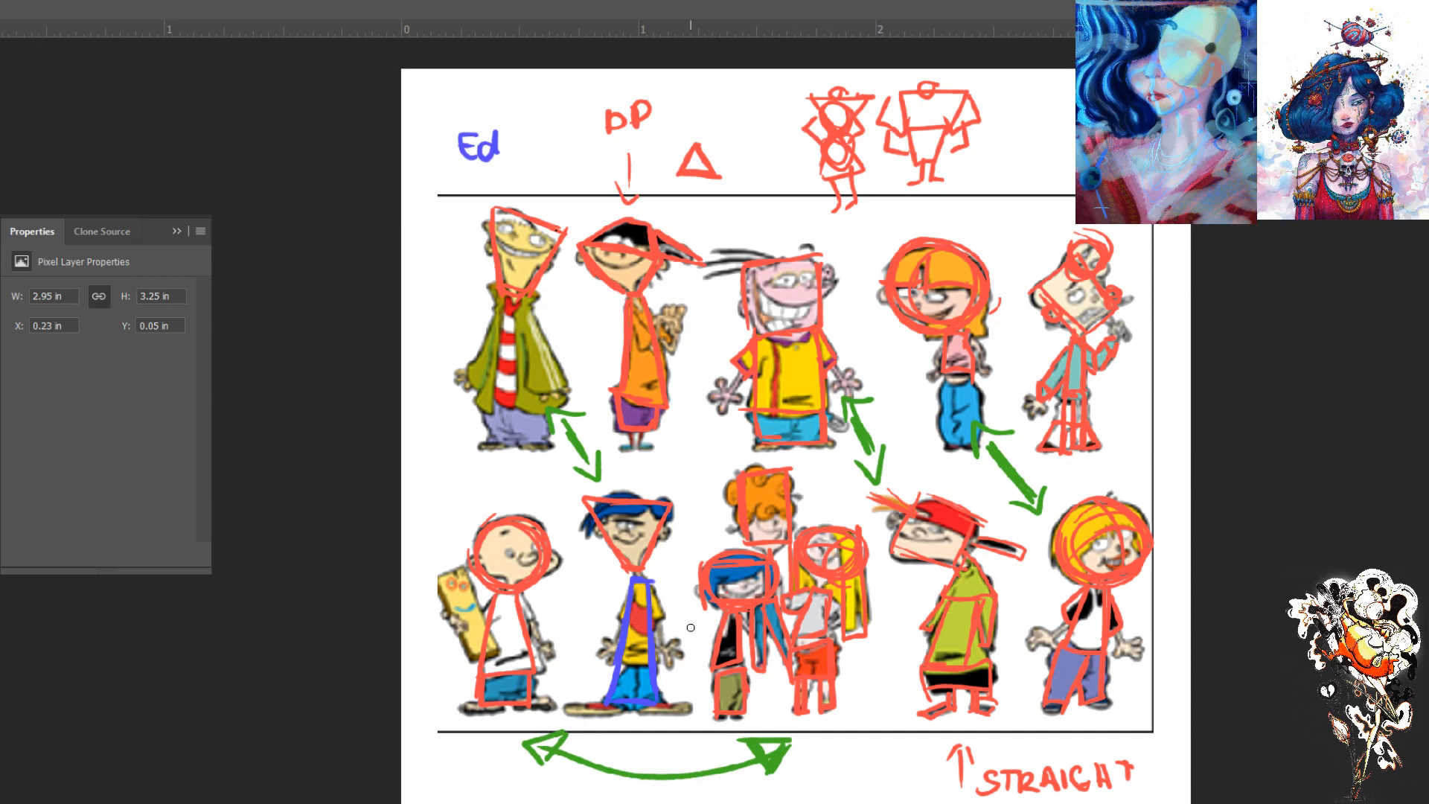
- Mark the edges of the bald figure's plank in green, then try a stroke along his other arm and undo it
{"action": "mouse_move", "coordinate": [458, 568]}
{"action": "left_mouse_down"}
{"action": "mouse_move", "coordinate": [459, 679]}
{"action": "mouse_move", "coordinate": [472, 649]}
{"action": "mouse_move", "coordinate": [499, 656]}
{"action": "mouse_move", "coordinate": [452, 566]}
{"action": "left_mouse_up"}
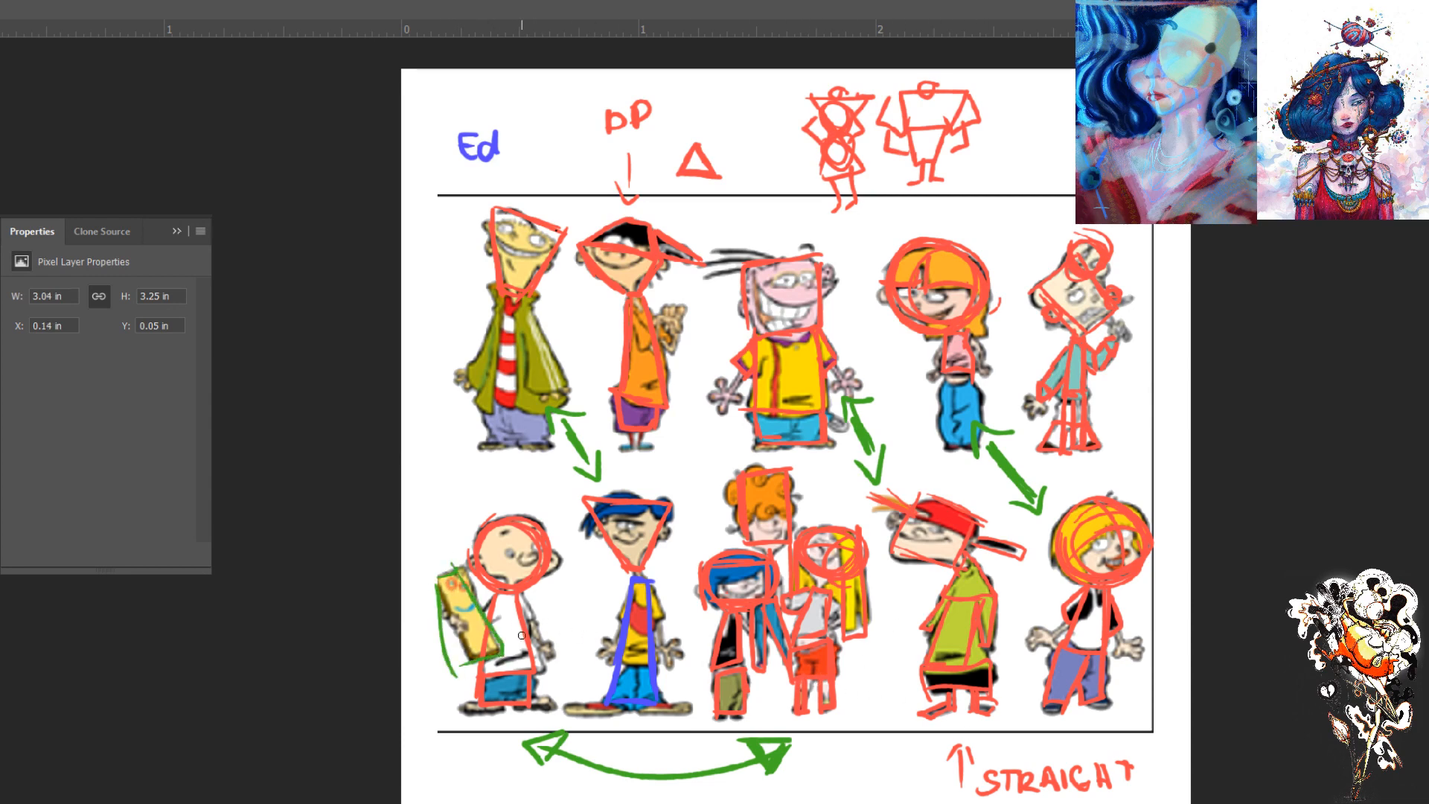
{"action": "left_click_drag", "start_coordinate": [519, 590], "coordinate": [537, 620]}
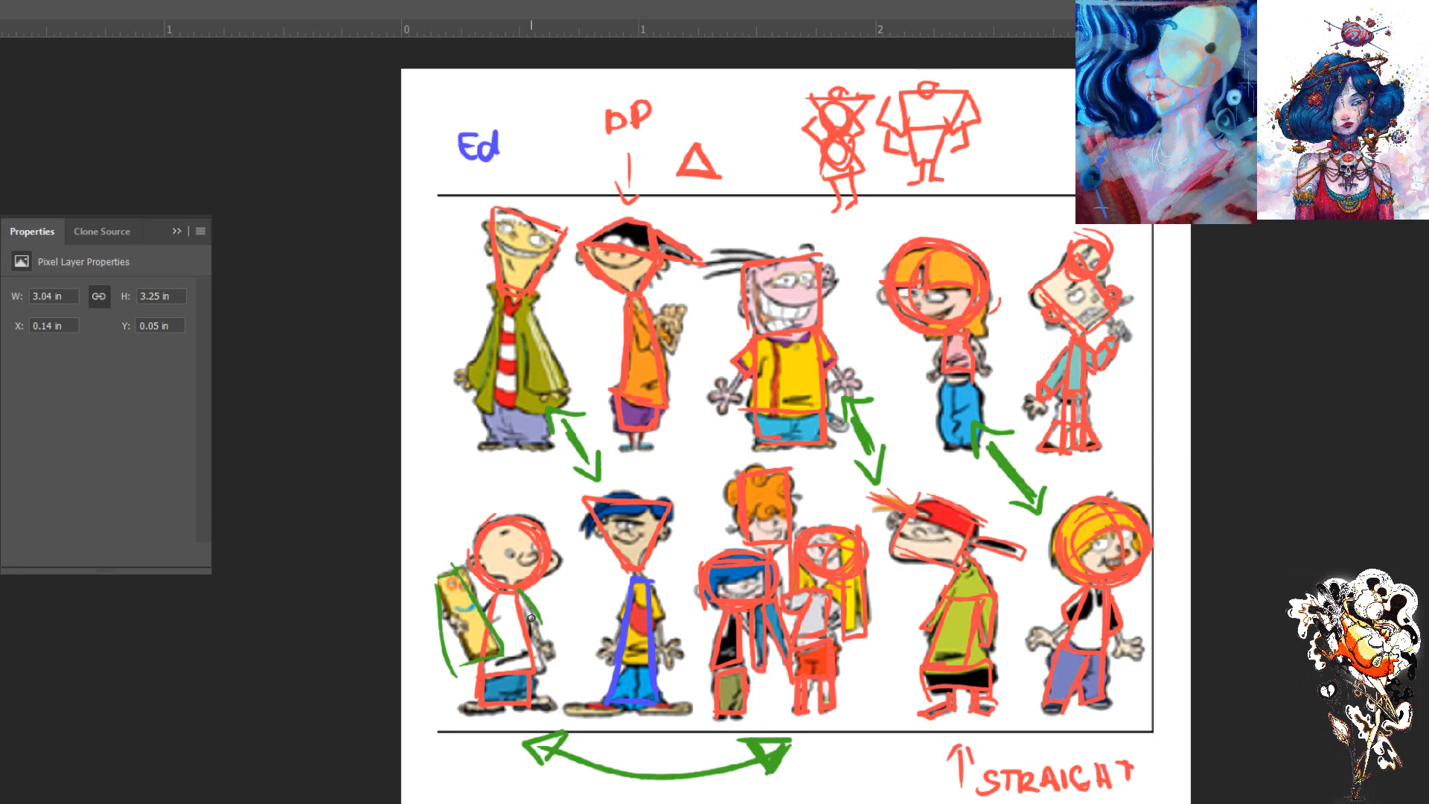
{"action": "key", "text": "ctrl+z"}
- Toggle the markup layers to compare them with the plain lineup, leaving all of the markup hidden
{"action": "left_click", "coordinate": [1237, 360]}
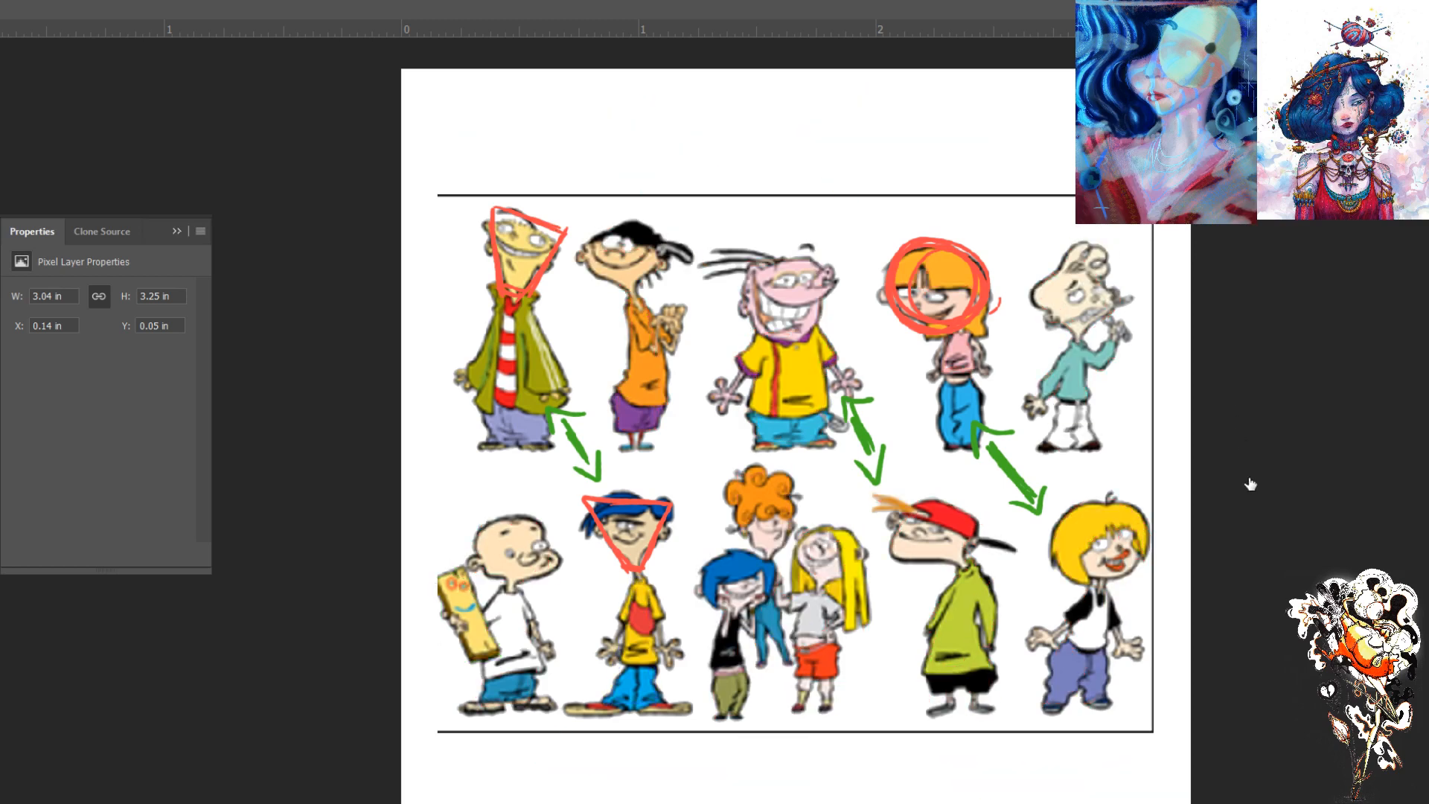
{"action": "left_click", "coordinate": [1246, 486]}
{"action": "left_click", "coordinate": [1247, 487]}
{"action": "left_click", "coordinate": [1240, 495]}
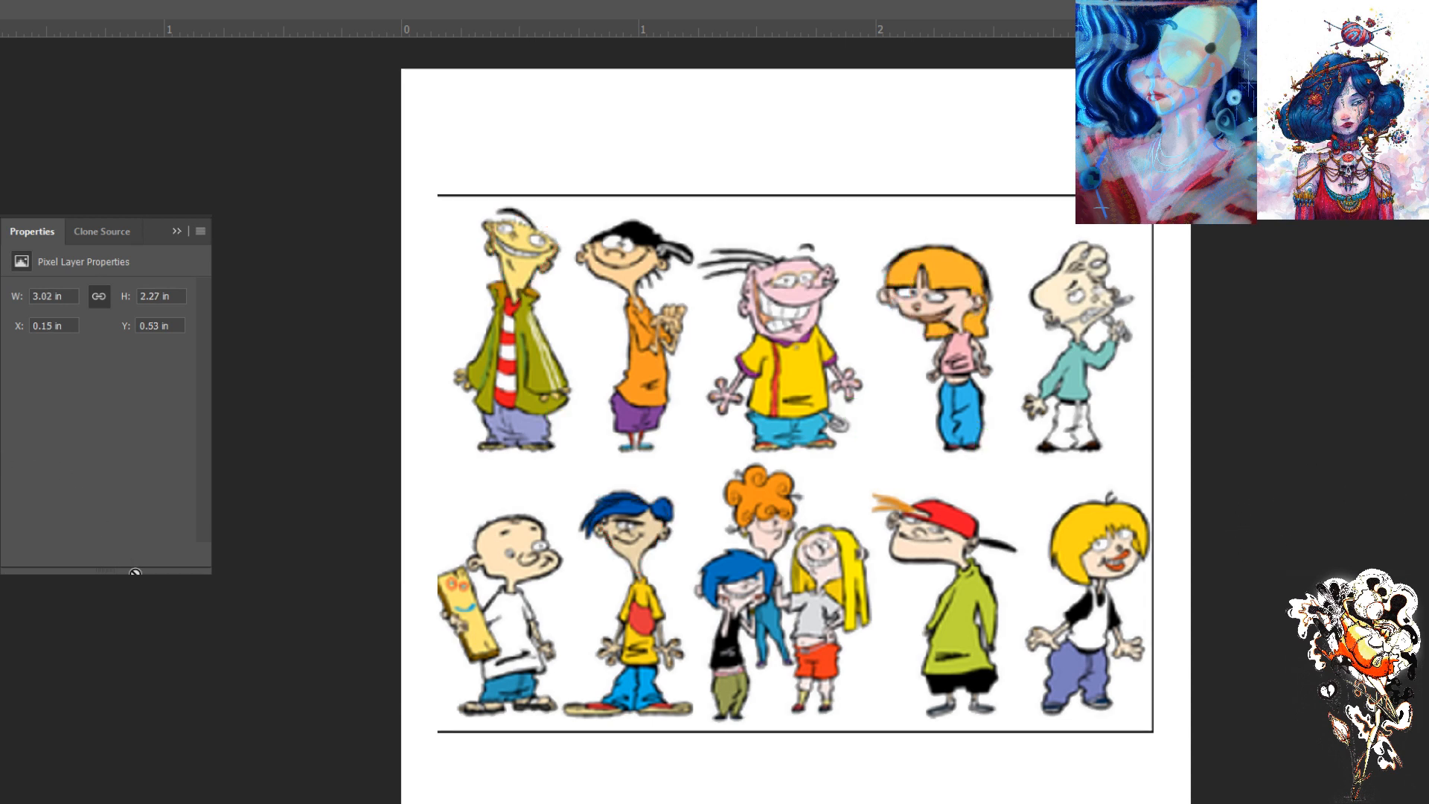
{"action": "left_click", "coordinate": [1235, 353]}
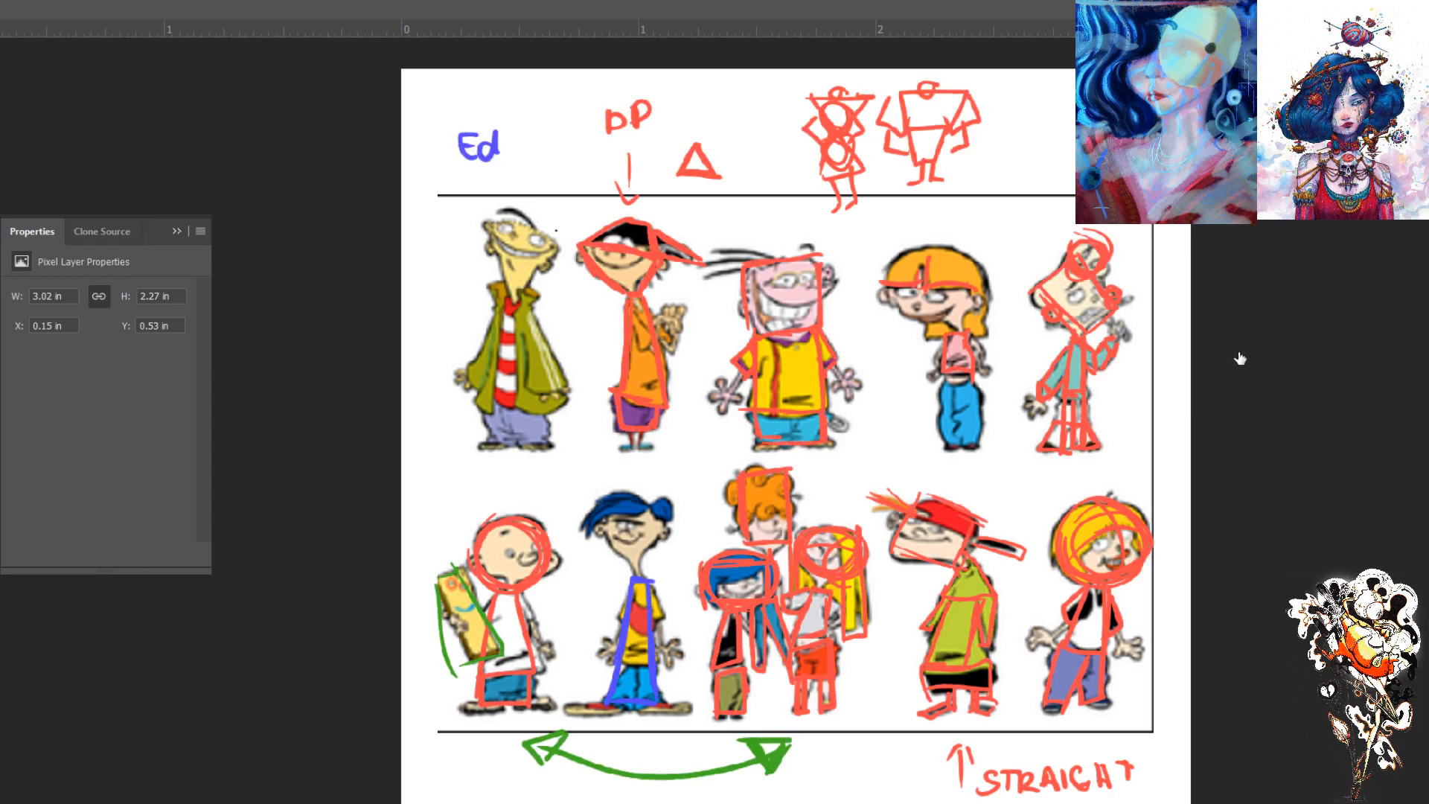
{"action": "left_click", "coordinate": [1243, 349]}
{"action": "left_click", "coordinate": [1240, 353]}
{"action": "left_click", "coordinate": [1241, 364]}
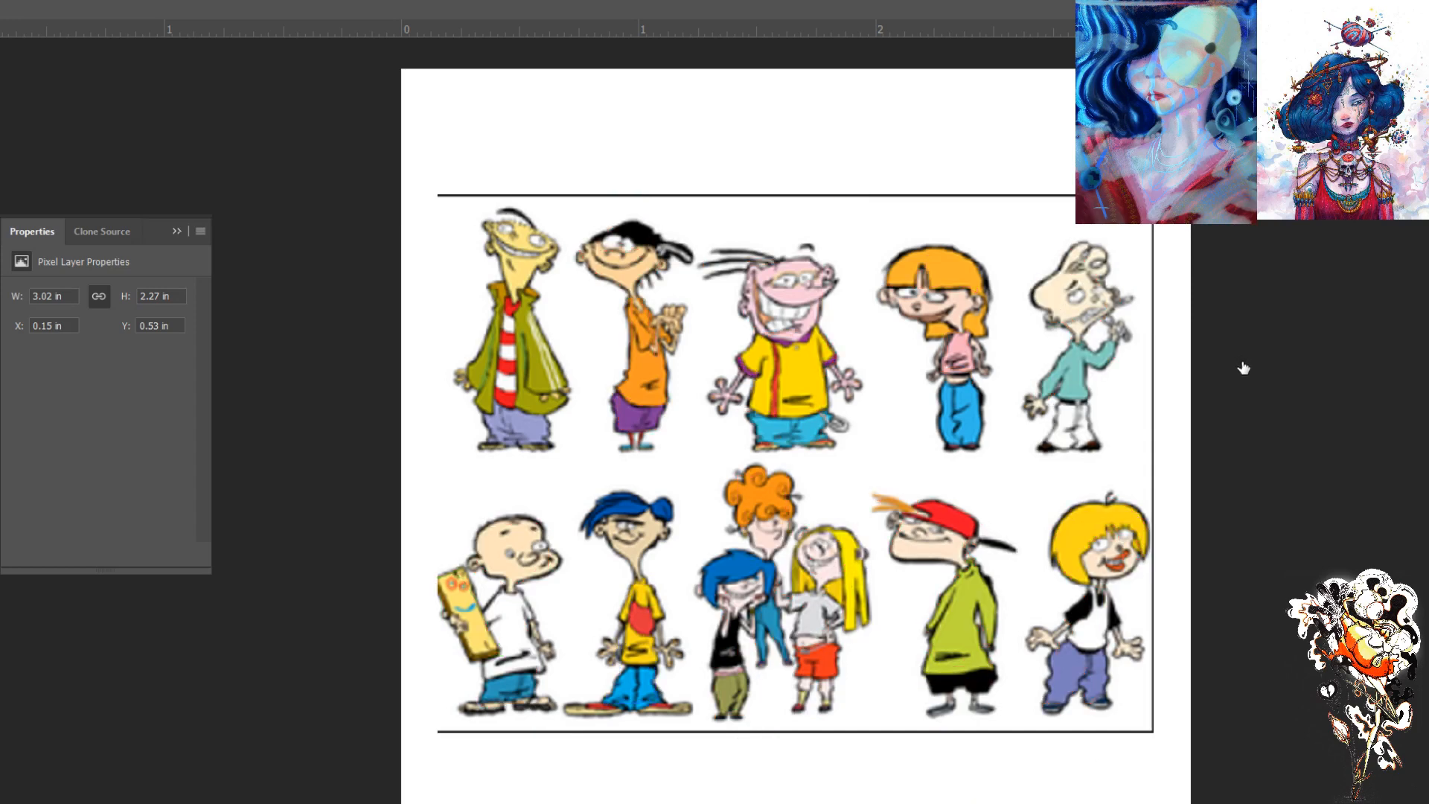
- Clear the cartoon lineup from the canvas and paste in the Simpson No-No's head reference sheet
{"action": "left_click", "coordinate": [1324, 347]}
{"action": "left_click", "coordinate": [1364, 492]}
{"action": "left_click", "coordinate": [1367, 520]}
{"action": "left_click", "coordinate": [1354, 274]}
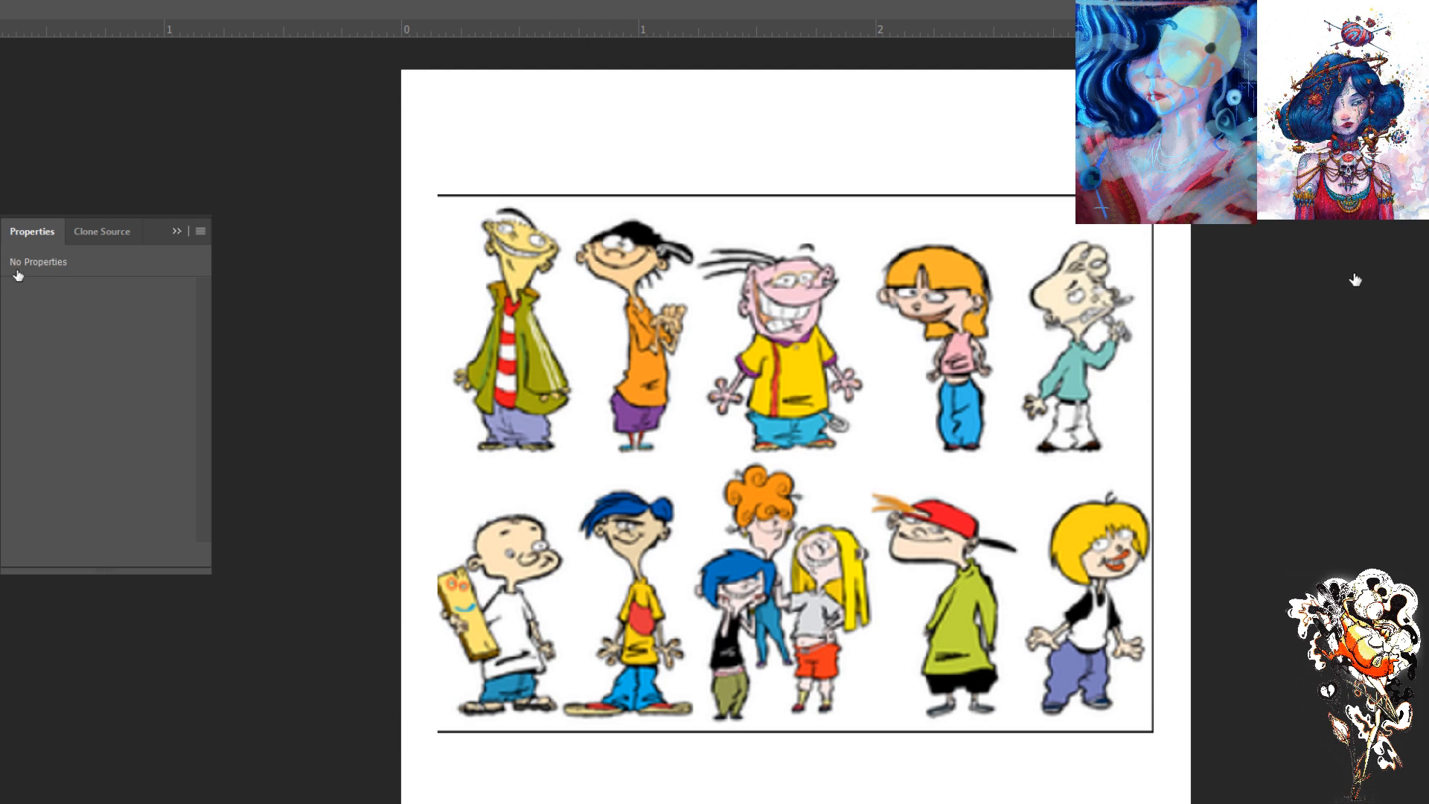
{"action": "left_click_drag", "start_coordinate": [84, 450], "coordinate": [149, 579]}
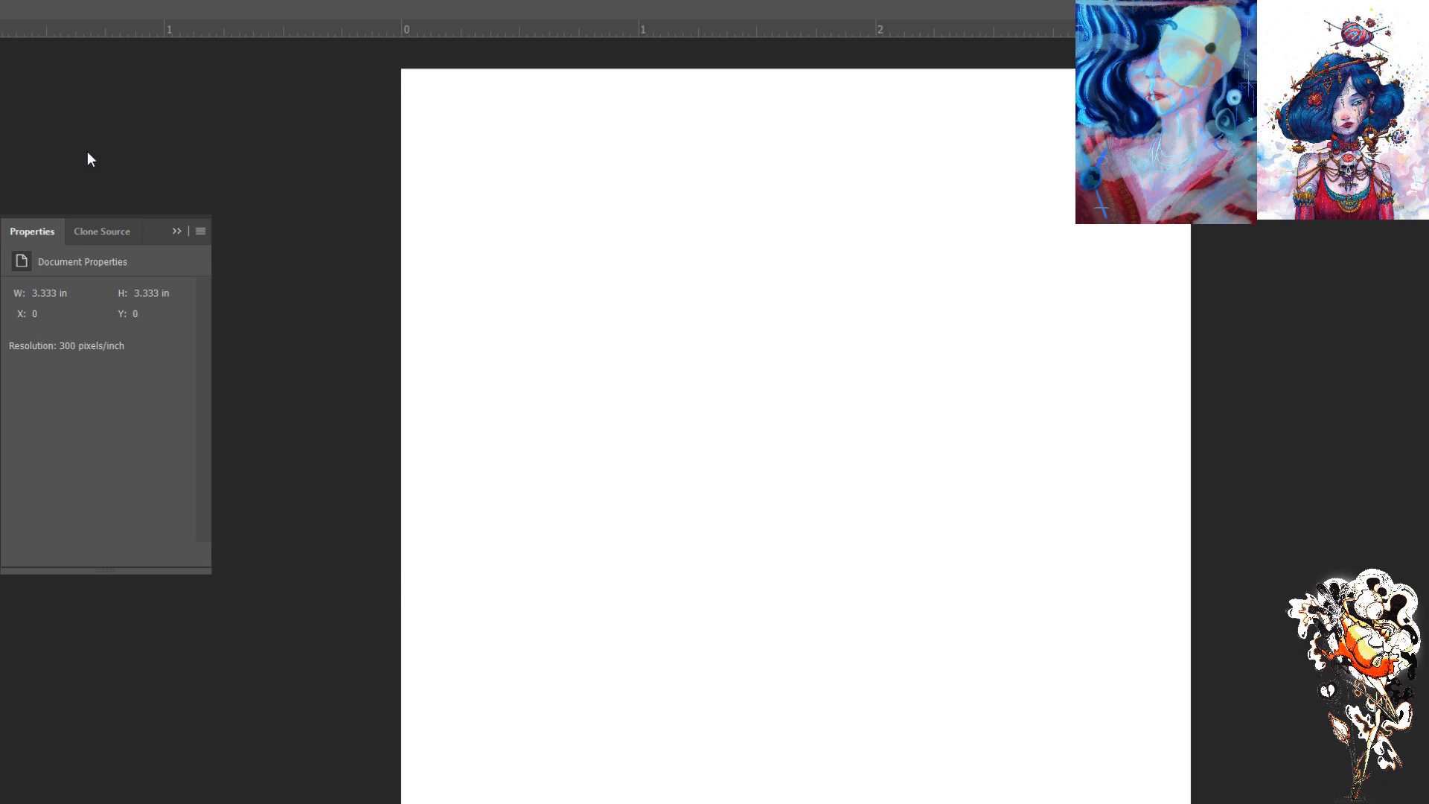
{"action": "key", "text": "ctrl+v"}
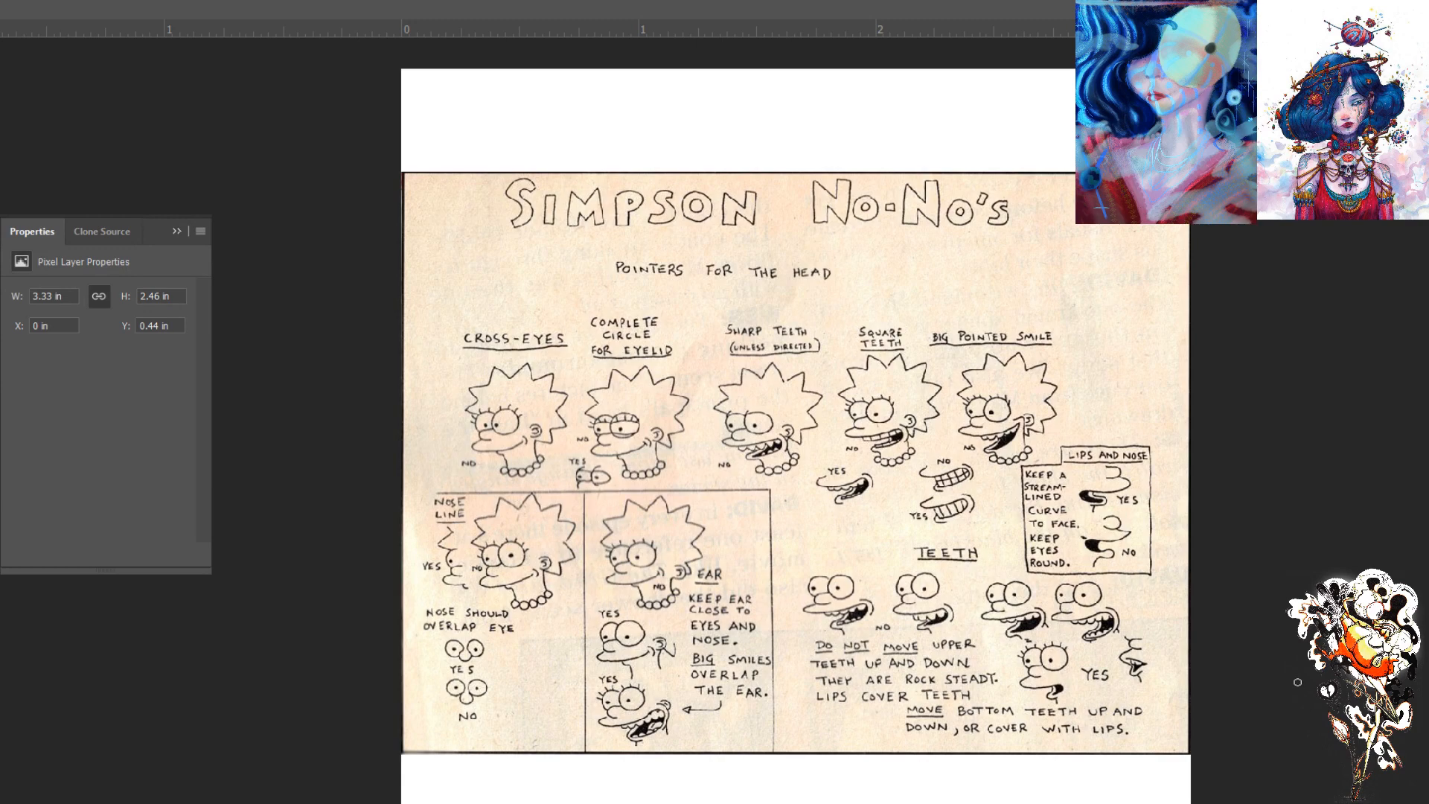
- Mark the upper and lower eyelids in green on the head under Complete Circle for Eyelid
{"action": "key", "text": "ctrl+plus"}
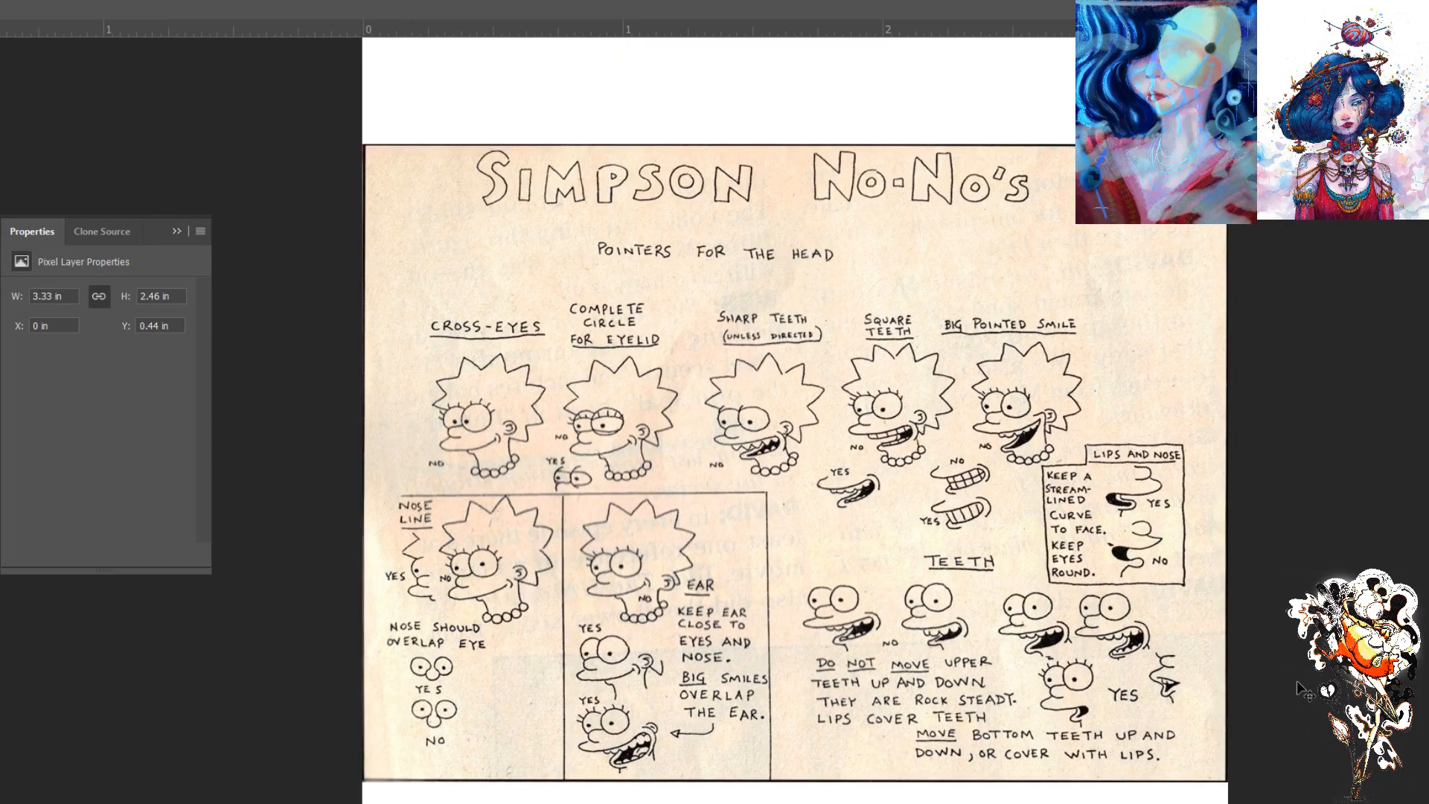
{"action": "key", "text": "ctrl+plus"}
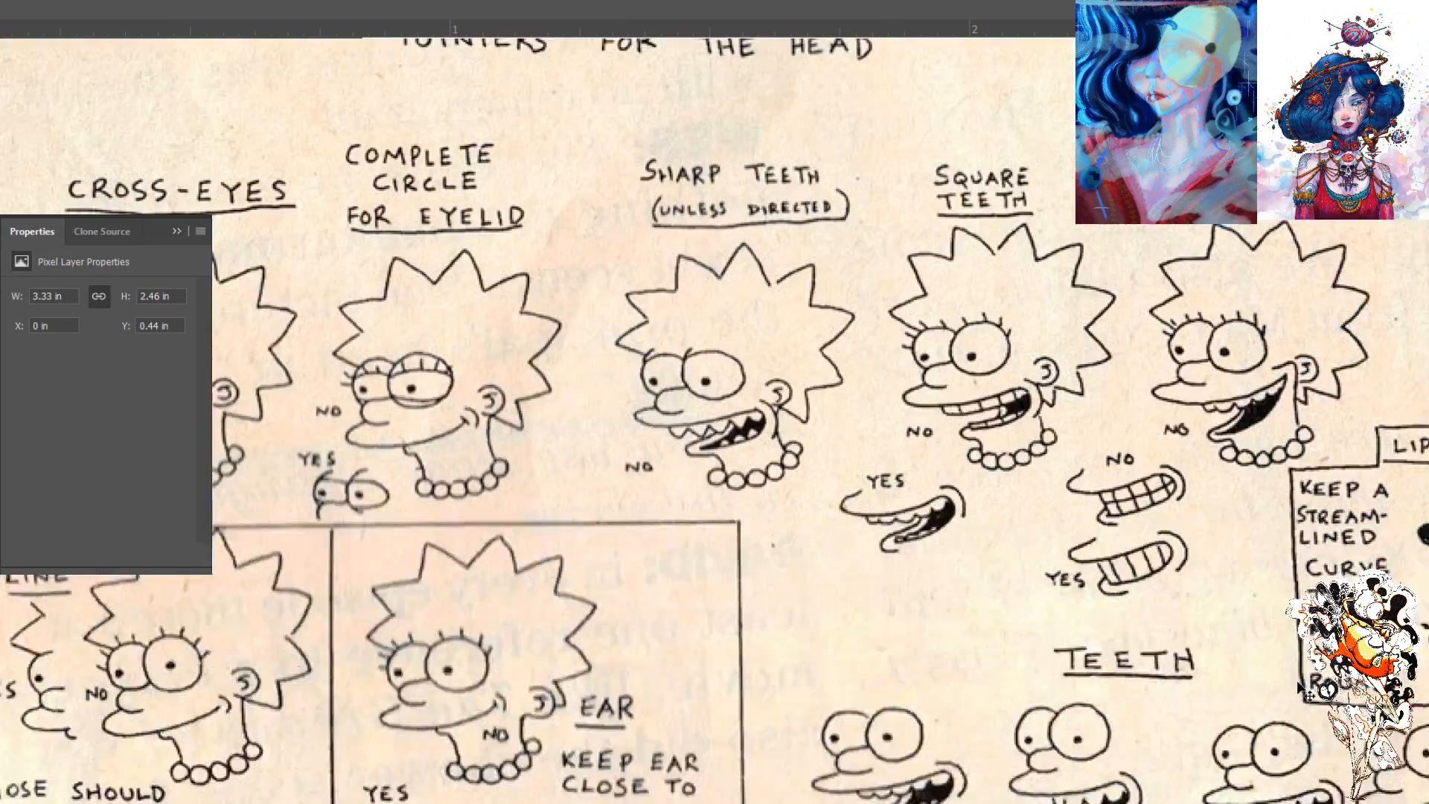
{"action": "key", "text": "ctrl+minus"}
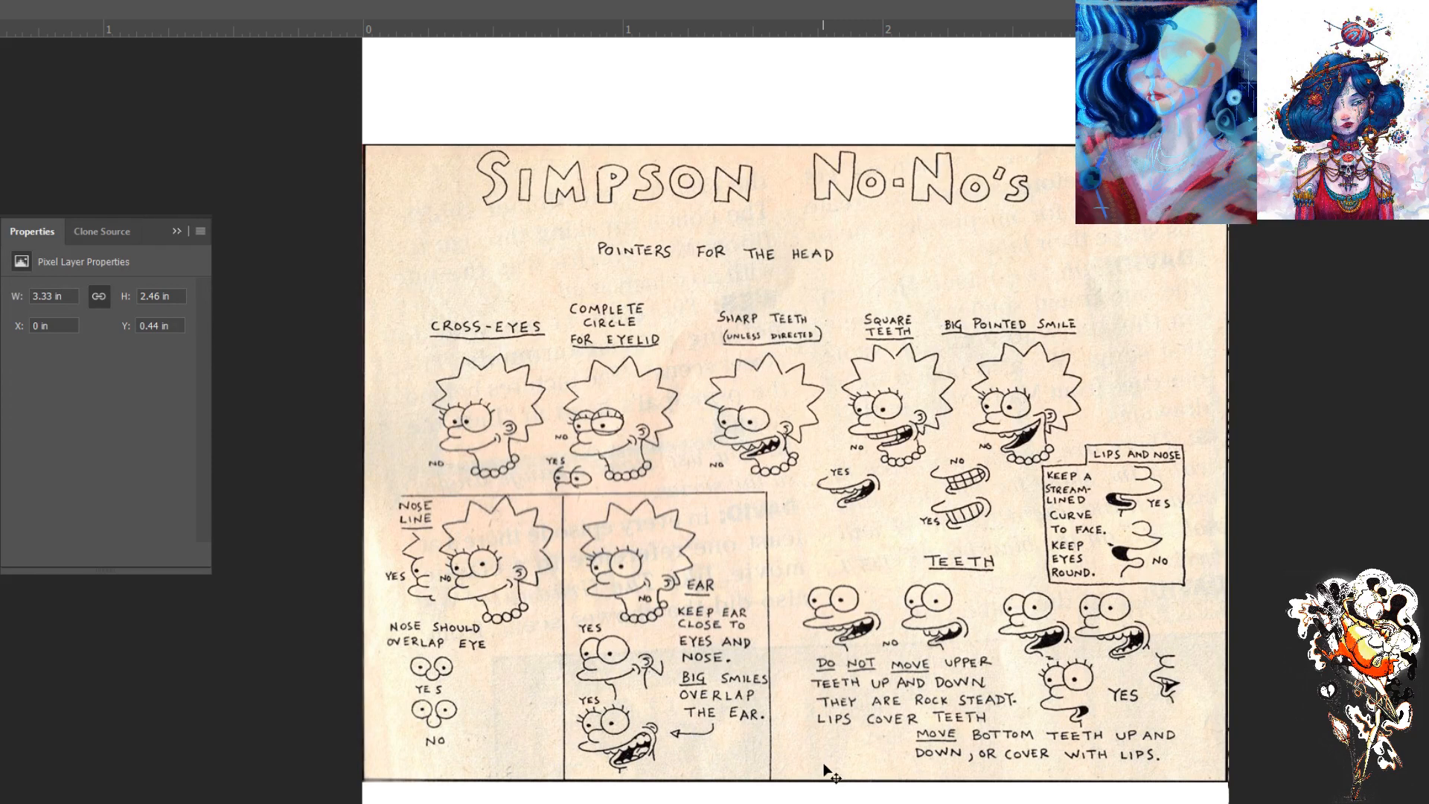
{"action": "key", "text": "ctrl+plus"}
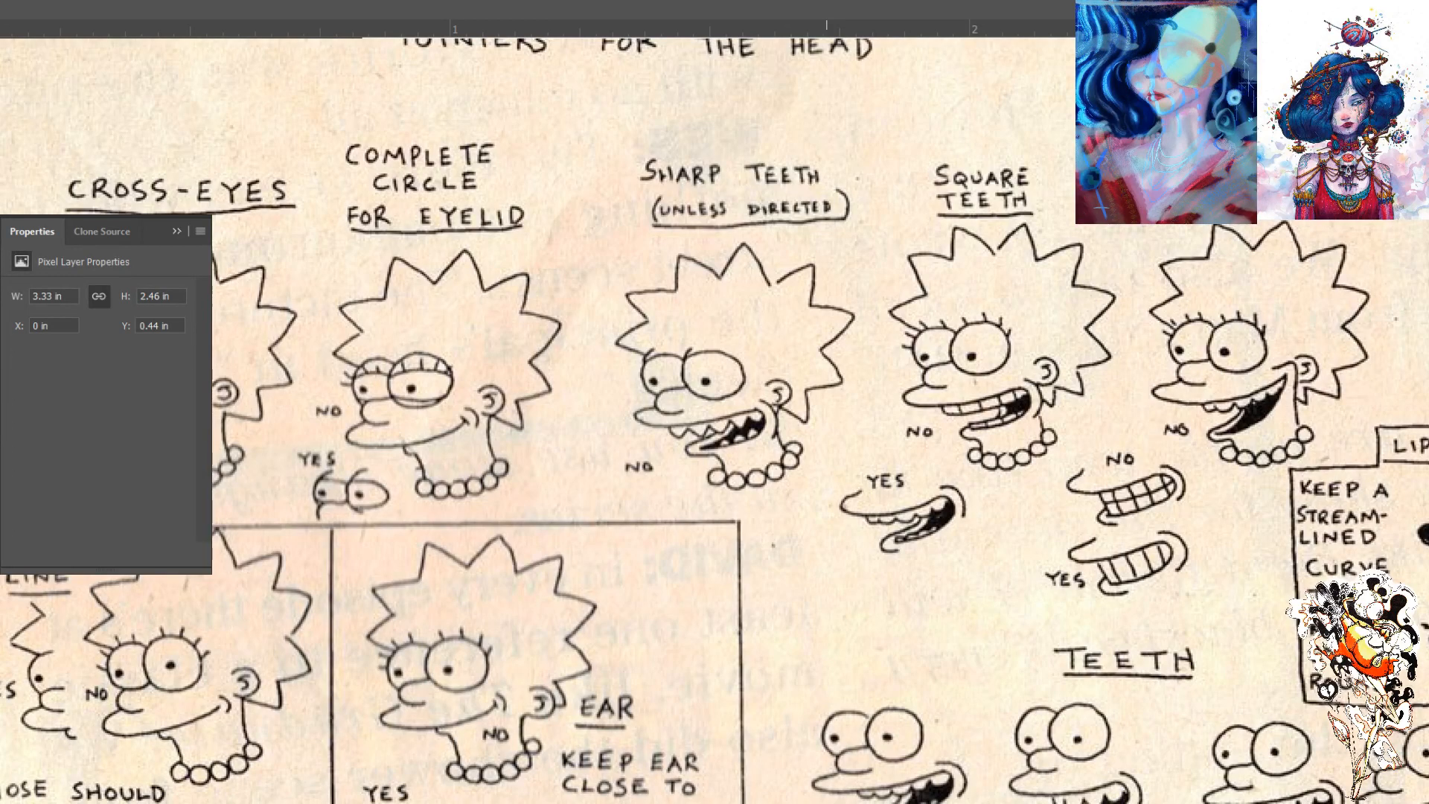
{"action": "scroll", "coordinate": [618, 614], "scroll_direction": "up", "scroll_amount": 3}
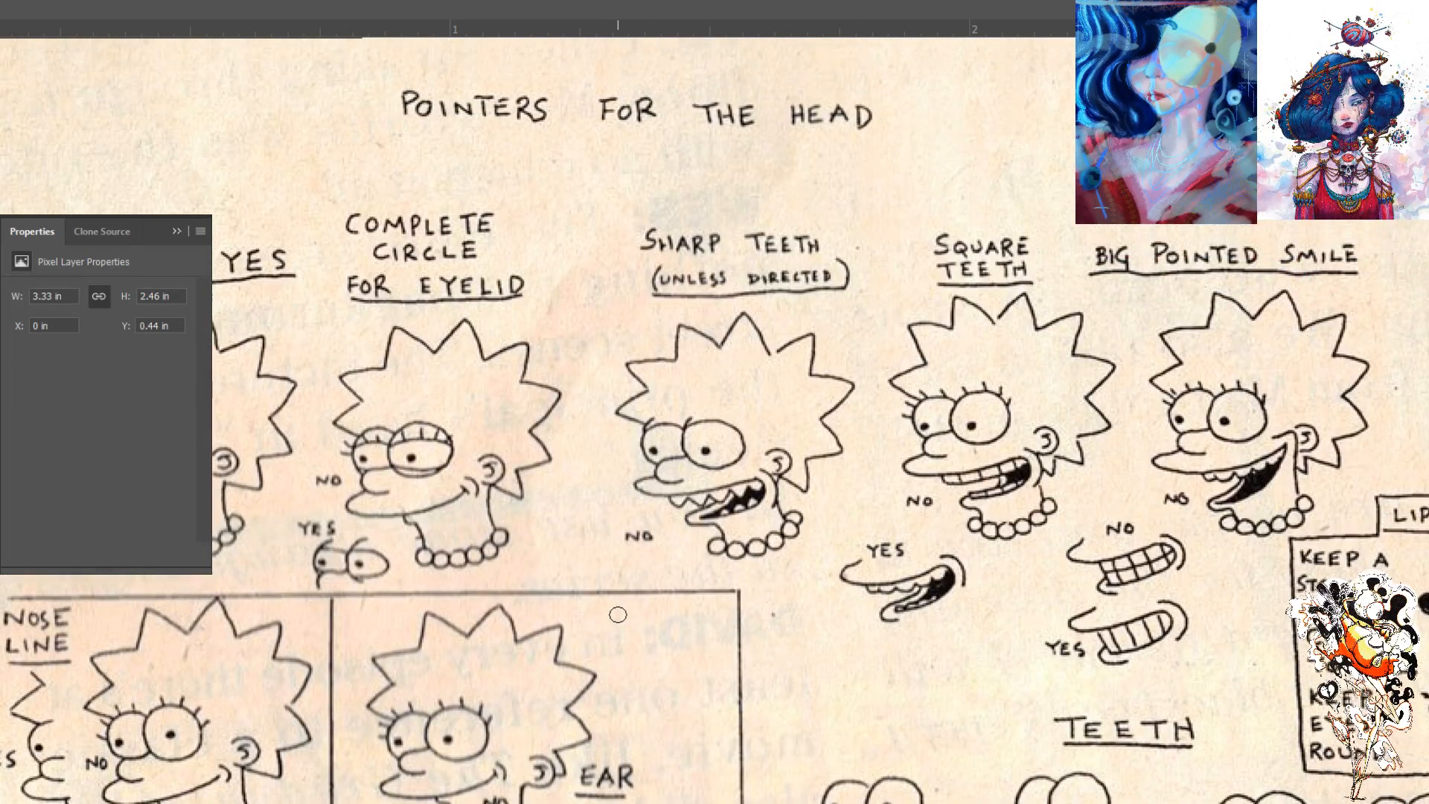
{"action": "scroll", "coordinate": [618, 614], "scroll_direction": "up", "scroll_amount": 2}
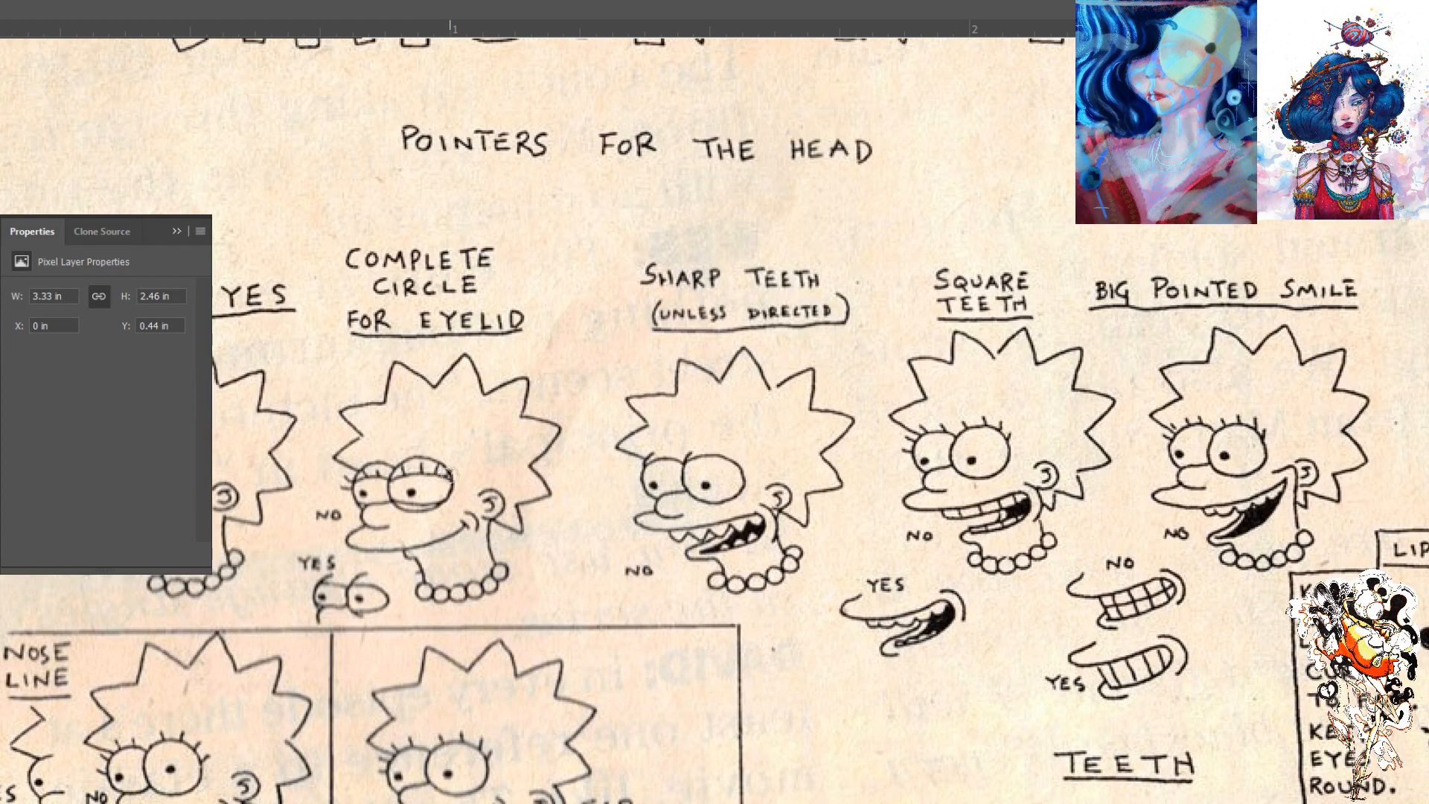
{"action": "mouse_move", "coordinate": [460, 478]}
{"action": "left_mouse_down"}
{"action": "mouse_move", "coordinate": [384, 492]}
{"action": "mouse_move", "coordinate": [443, 503]}
{"action": "mouse_move", "coordinate": [401, 504]}
{"action": "left_mouse_up"}
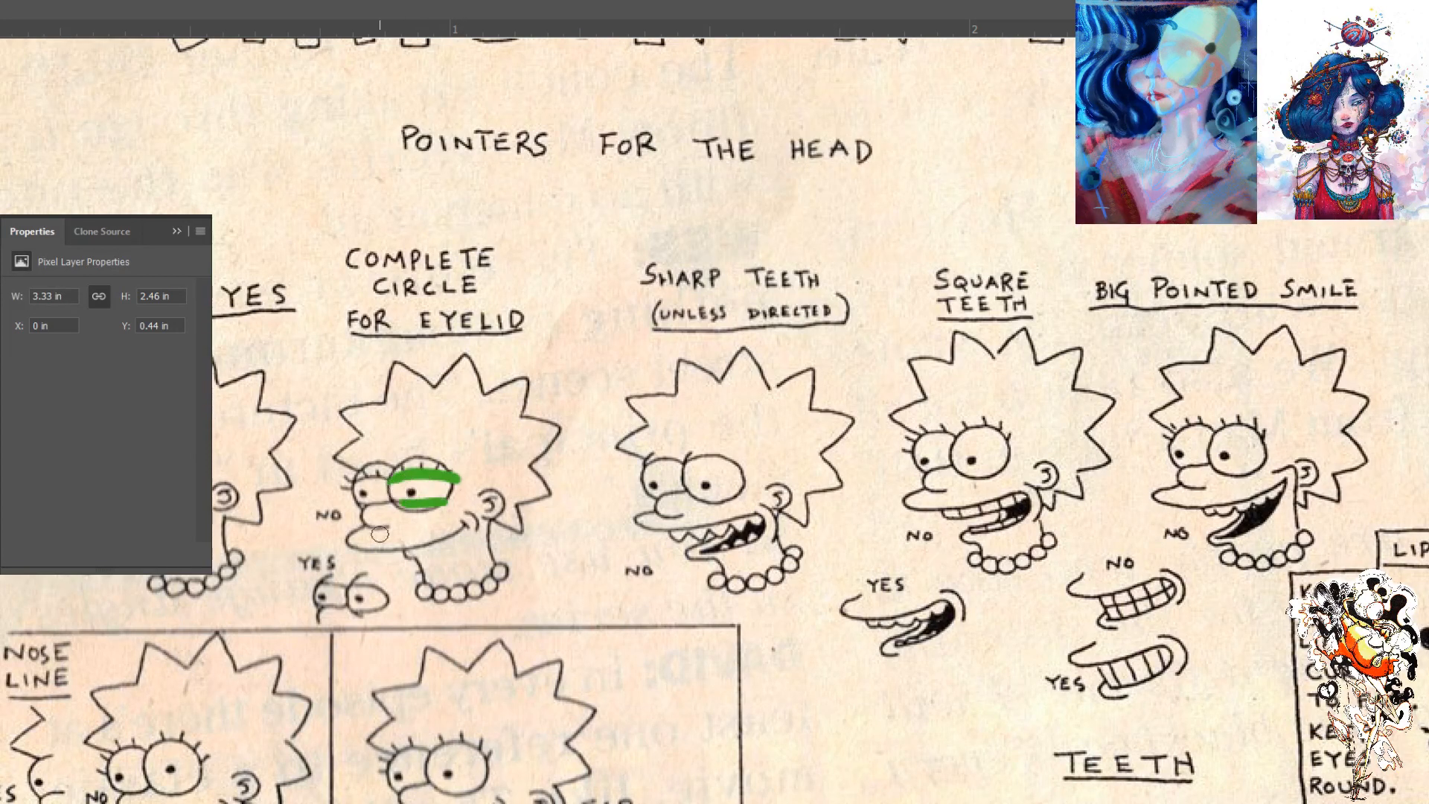
- Sketch a small rounded eye in green beside the eyelid example and underline Unless Directed beneath Sharp Teeth
{"action": "mouse_move", "coordinate": [549, 577]}
{"action": "left_mouse_down"}
{"action": "mouse_move", "coordinate": [538, 601]}
{"action": "mouse_move", "coordinate": [592, 569]}
{"action": "mouse_move", "coordinate": [567, 614]}
{"action": "mouse_move", "coordinate": [539, 590]}
{"action": "mouse_move", "coordinate": [545, 574]}
{"action": "mouse_move", "coordinate": [372, 571]}
{"action": "left_mouse_up"}
{"action": "left_click", "coordinate": [555, 588]}
{"action": "left_click_drag", "start_coordinate": [649, 298], "coordinate": [458, 307]}
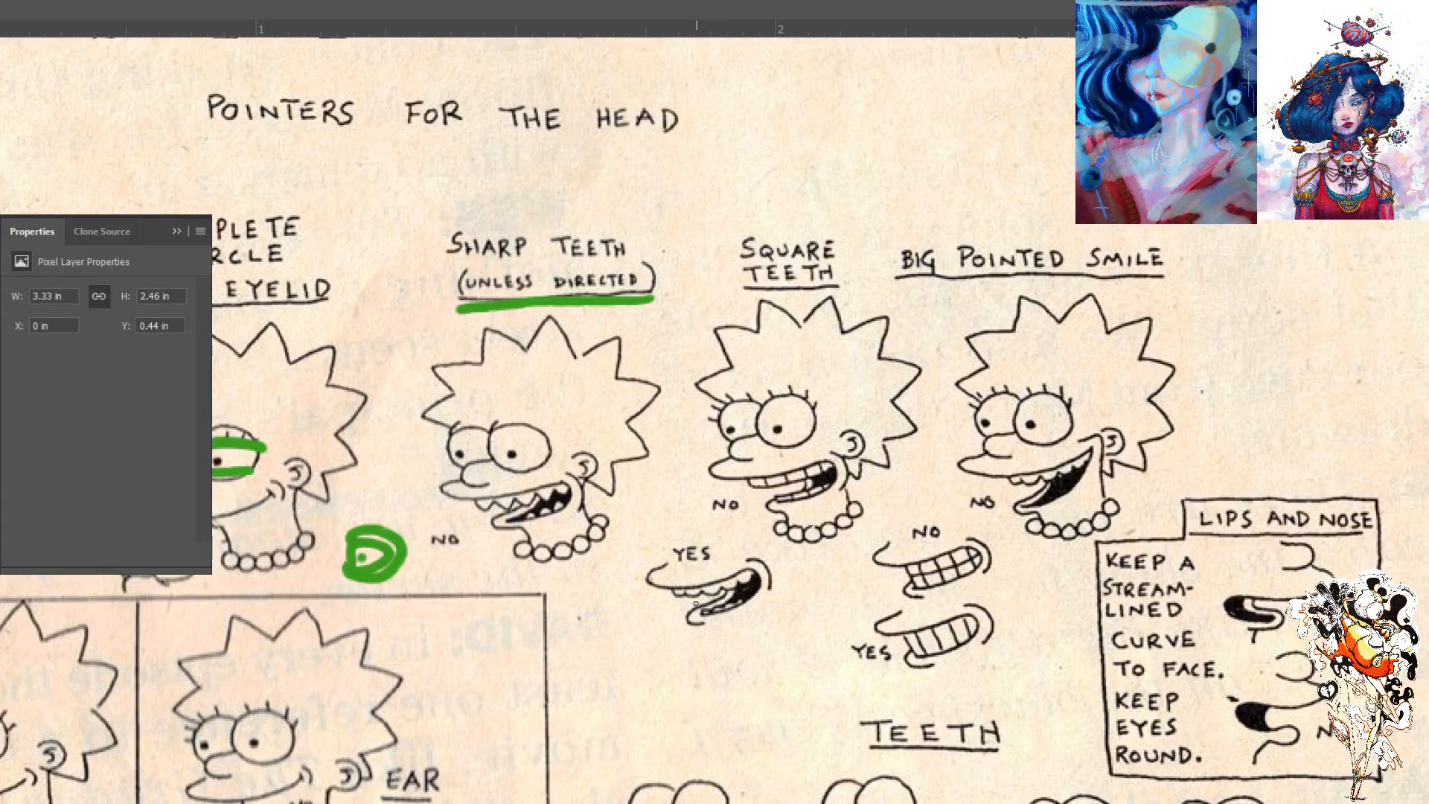
- Examine the sheet's pointers on teeth, pointed smiles, lips and nose, nose line and ear placement
{"action": "scroll", "coordinate": [774, 640], "scroll_direction": "right", "scroll_amount": 5}
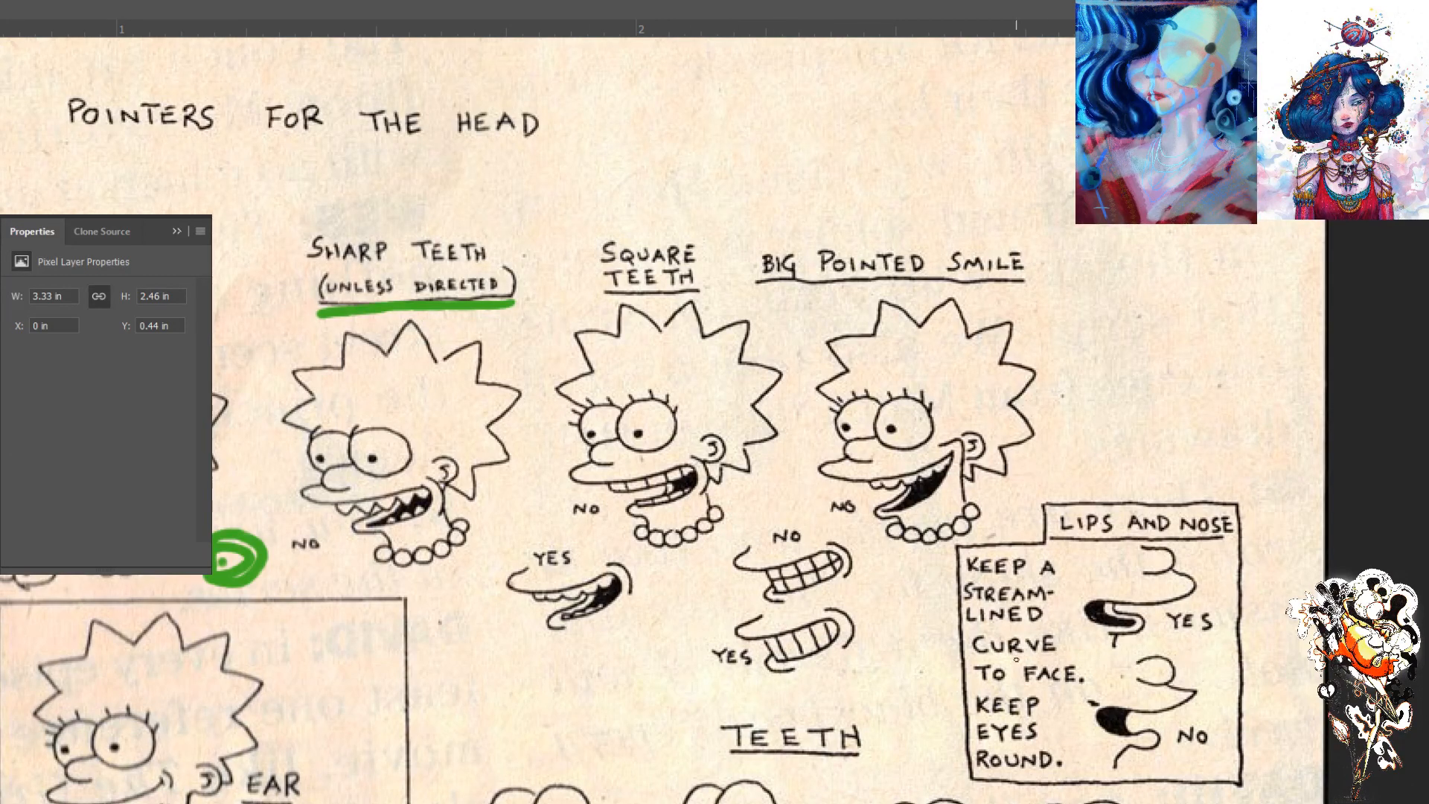
{"action": "left_click_drag", "start_coordinate": [933, 717], "coordinate": [782, 668]}
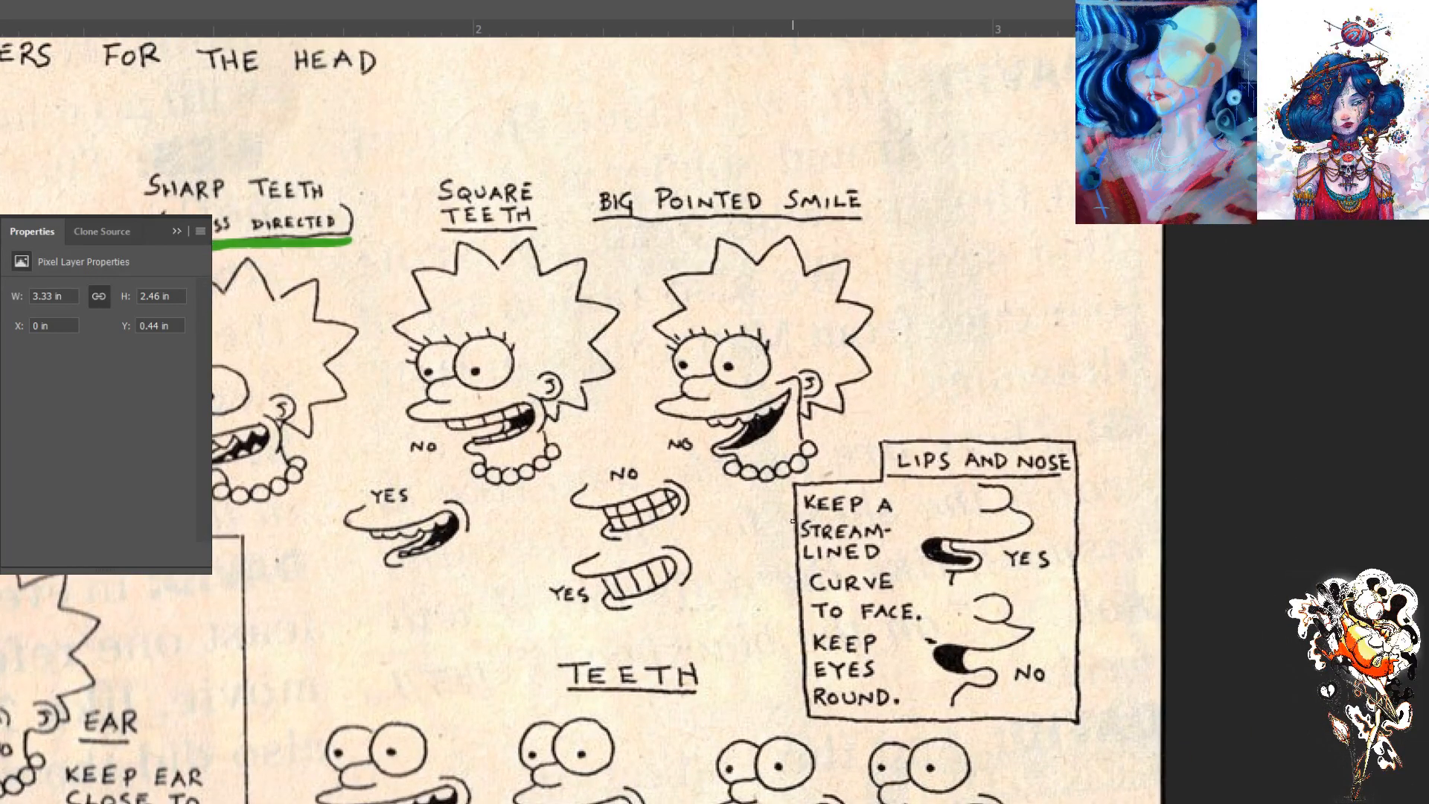
{"action": "key", "text": "ctrl+minus"}
{"action": "key", "text": "ctrl+minus"}
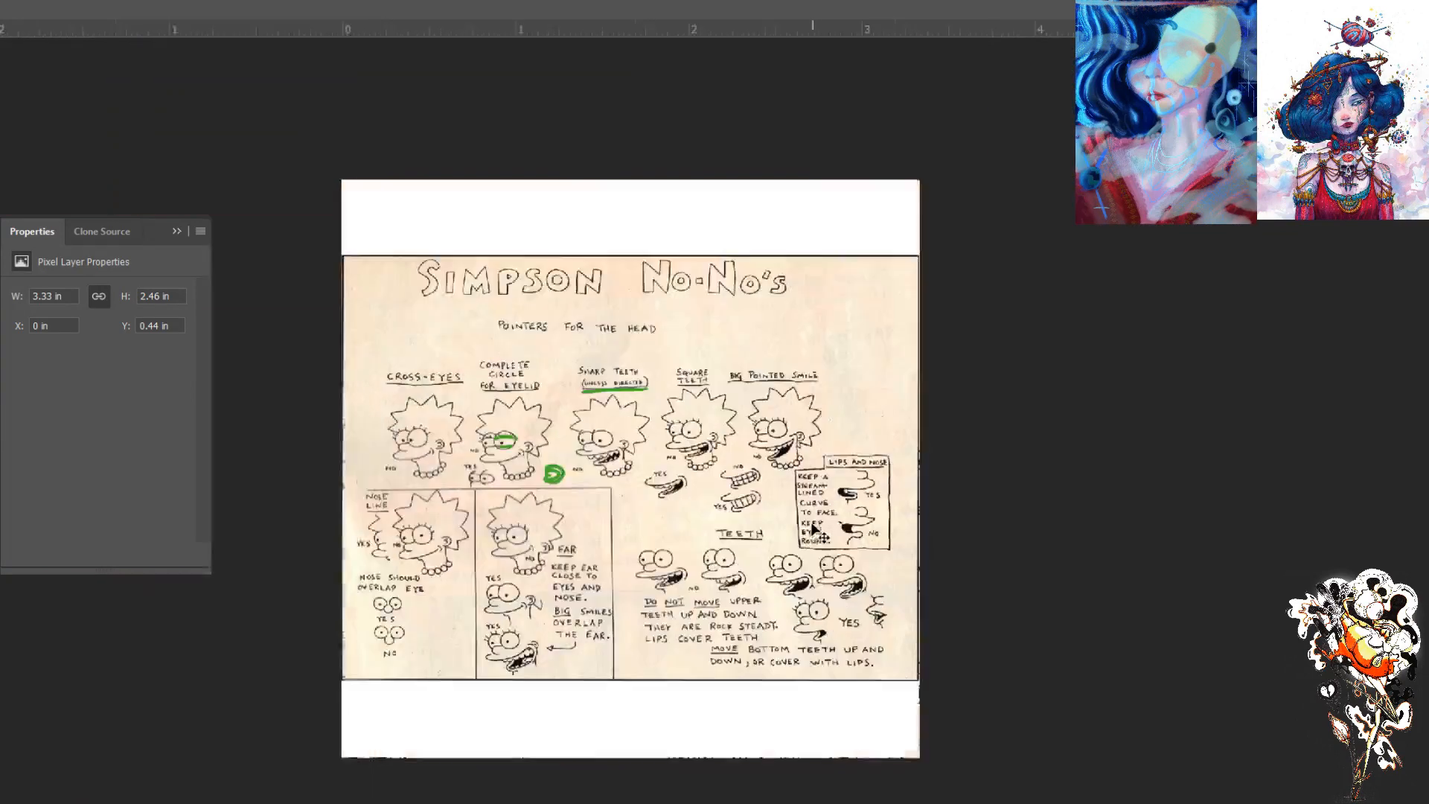
{"action": "key", "text": "ctrl+plus"}
{"action": "left_click_drag", "start_coordinate": [587, 562], "coordinate": [655, 507]}
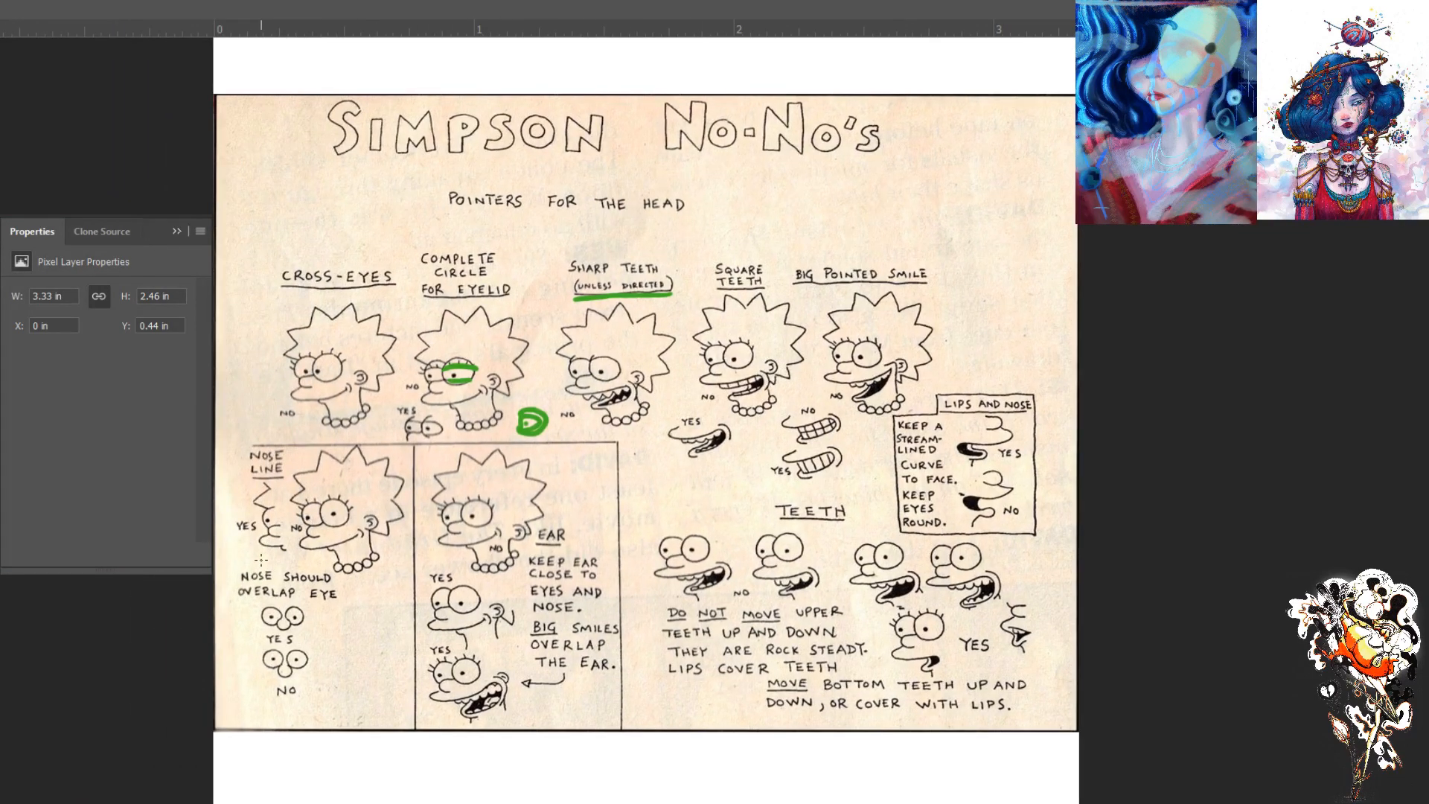
{"action": "key", "text": "ctrl+plus"}
{"action": "left_click_drag", "start_coordinate": [385, 554], "coordinate": [652, 348]}
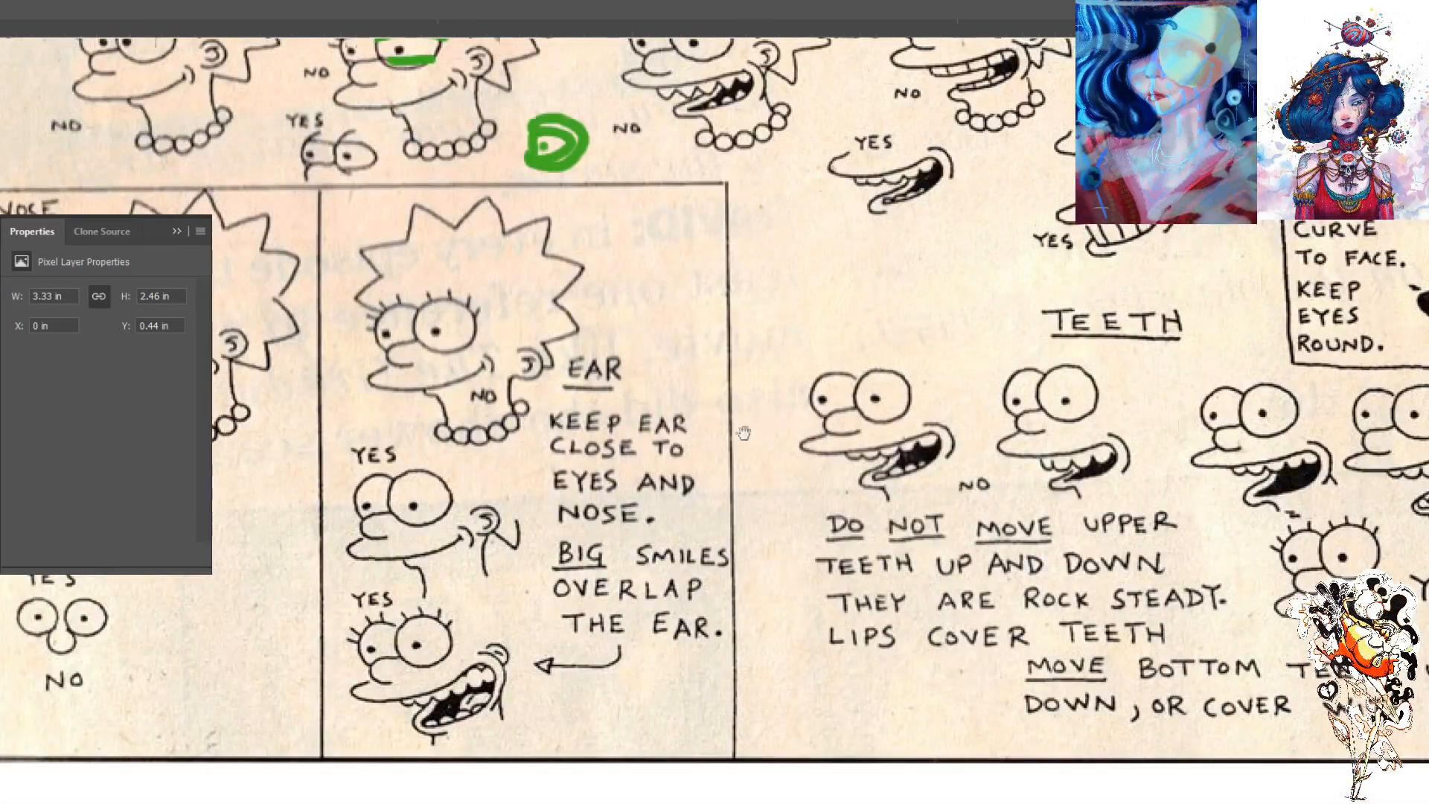
{"action": "left_click_drag", "start_coordinate": [759, 422], "coordinate": [506, 525]}
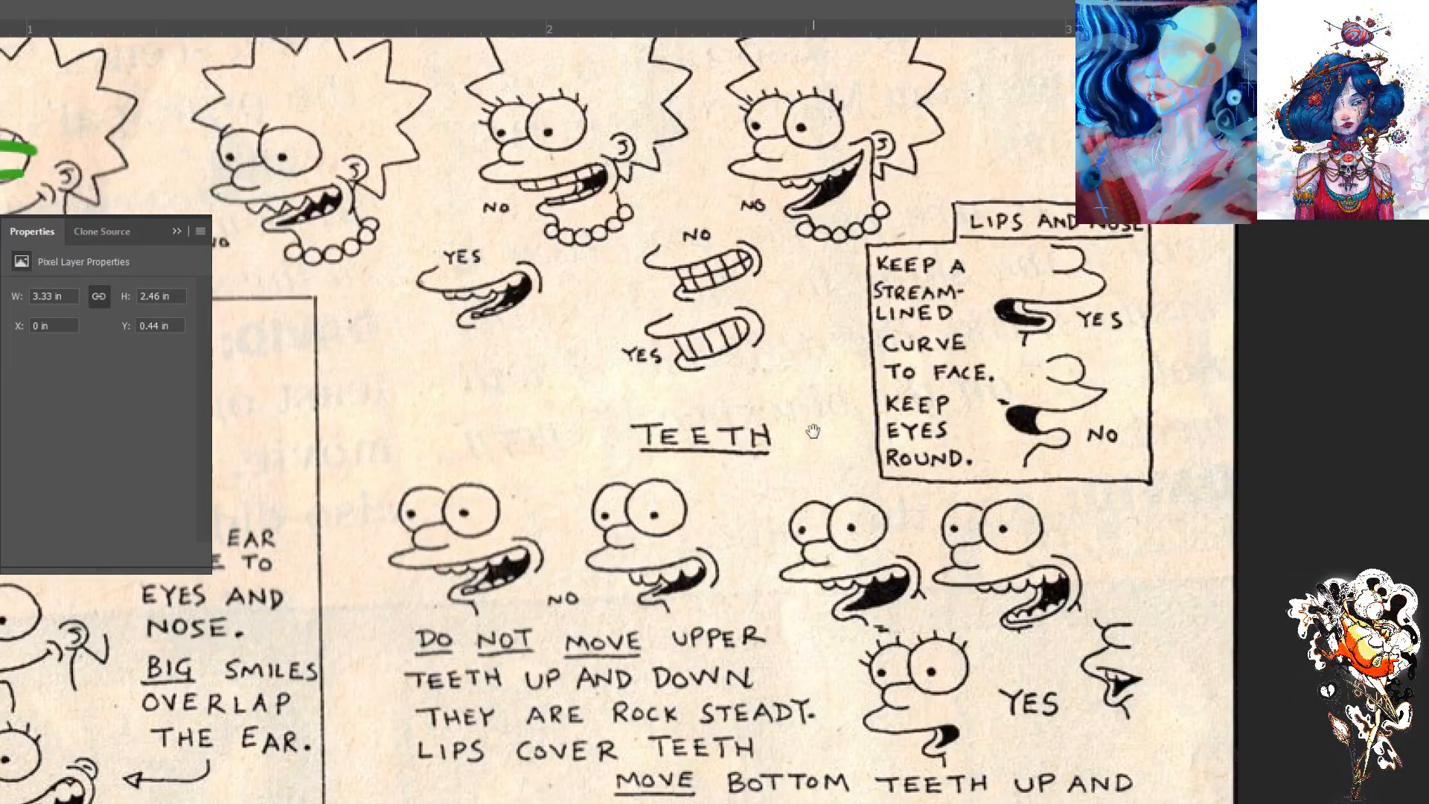
{"action": "left_click_drag", "start_coordinate": [781, 431], "coordinate": [787, 503]}
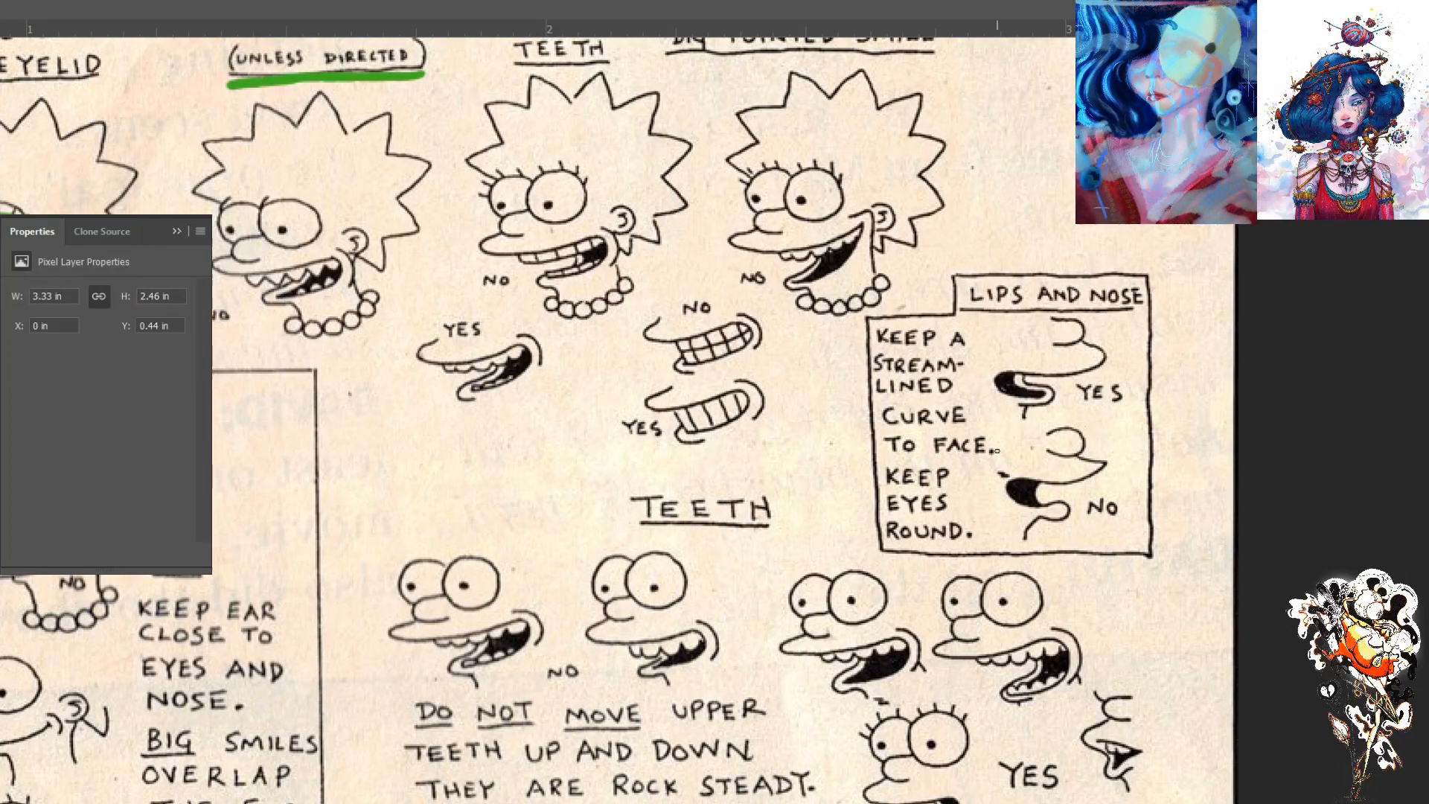
- Sketch thin green example eyes with pupils near the Teeth heading: two round, two tall ovals and a pair of flattened ovals
{"action": "mouse_move", "coordinate": [579, 474]}
{"action": "left_mouse_down"}
{"action": "mouse_move", "coordinate": [535, 475]}
{"action": "mouse_move", "coordinate": [551, 438]}
{"action": "mouse_move", "coordinate": [544, 470]}
{"action": "left_mouse_up"}
{"action": "mouse_move", "coordinate": [498, 426]}
{"action": "left_mouse_down"}
{"action": "mouse_move", "coordinate": [476, 492]}
{"action": "mouse_move", "coordinate": [495, 435]}
{"action": "mouse_move", "coordinate": [491, 477]}
{"action": "left_mouse_up"}
{"action": "mouse_move", "coordinate": [407, 493]}
{"action": "left_mouse_down"}
{"action": "mouse_move", "coordinate": [424, 503]}
{"action": "mouse_move", "coordinate": [430, 484]}
{"action": "left_mouse_up"}
{"action": "mouse_move", "coordinate": [320, 535]}
{"action": "left_mouse_down"}
{"action": "mouse_move", "coordinate": [380, 528]}
{"action": "mouse_move", "coordinate": [256, 550]}
{"action": "mouse_move", "coordinate": [331, 542]}
{"action": "mouse_move", "coordinate": [285, 547]}
{"action": "left_mouse_up"}
{"action": "mouse_move", "coordinate": [476, 455]}
{"action": "left_mouse_down"}
{"action": "mouse_move", "coordinate": [480, 469]}
{"action": "mouse_move", "coordinate": [420, 472]}
{"action": "left_mouse_up"}
{"action": "mouse_move", "coordinate": [629, 439]}
{"action": "left_mouse_down"}
{"action": "mouse_move", "coordinate": [604, 483]}
{"action": "mouse_move", "coordinate": [628, 456]}
{"action": "mouse_move", "coordinate": [636, 466]}
{"action": "mouse_move", "coordinate": [560, 472]}
{"action": "left_mouse_up"}
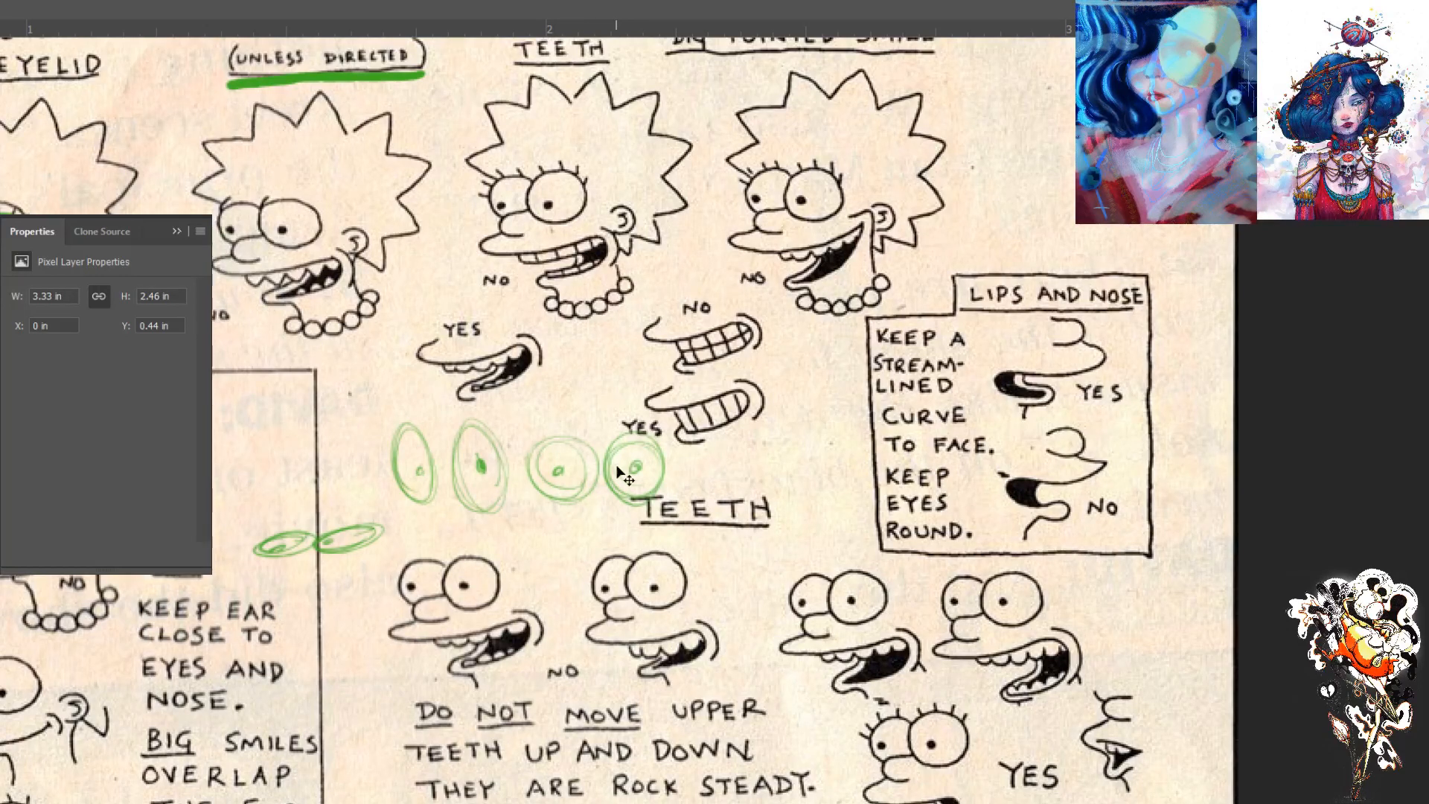
{"action": "key", "text": "ctrl+0"}
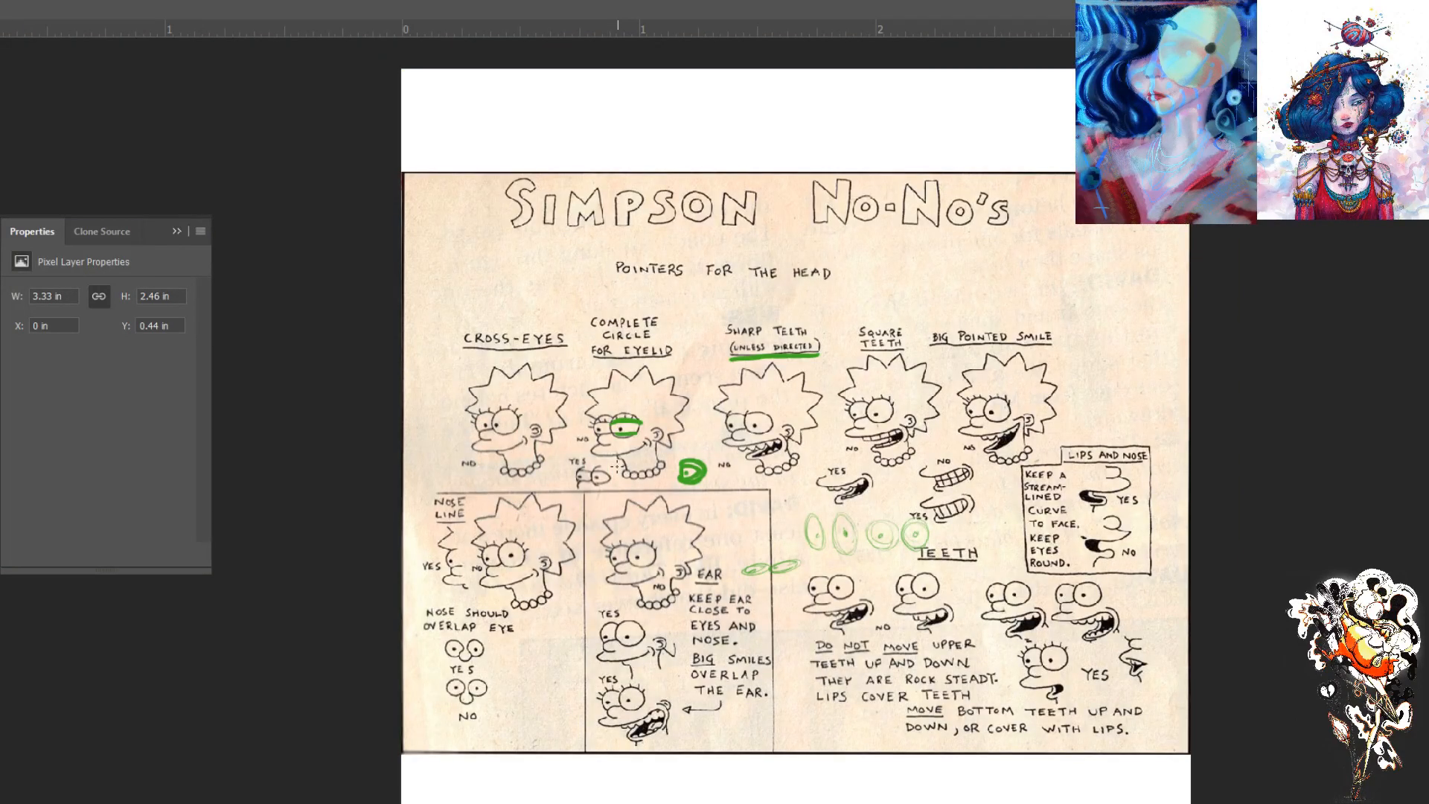
- Revert the document to its state right after the Simpson No-No's sheet was pasted and add a new layer above it
{"action": "key", "text": "ctrl+z"}
{"action": "key", "text": "ctrl+z"}
{"action": "key", "text": "ctrl+z"}
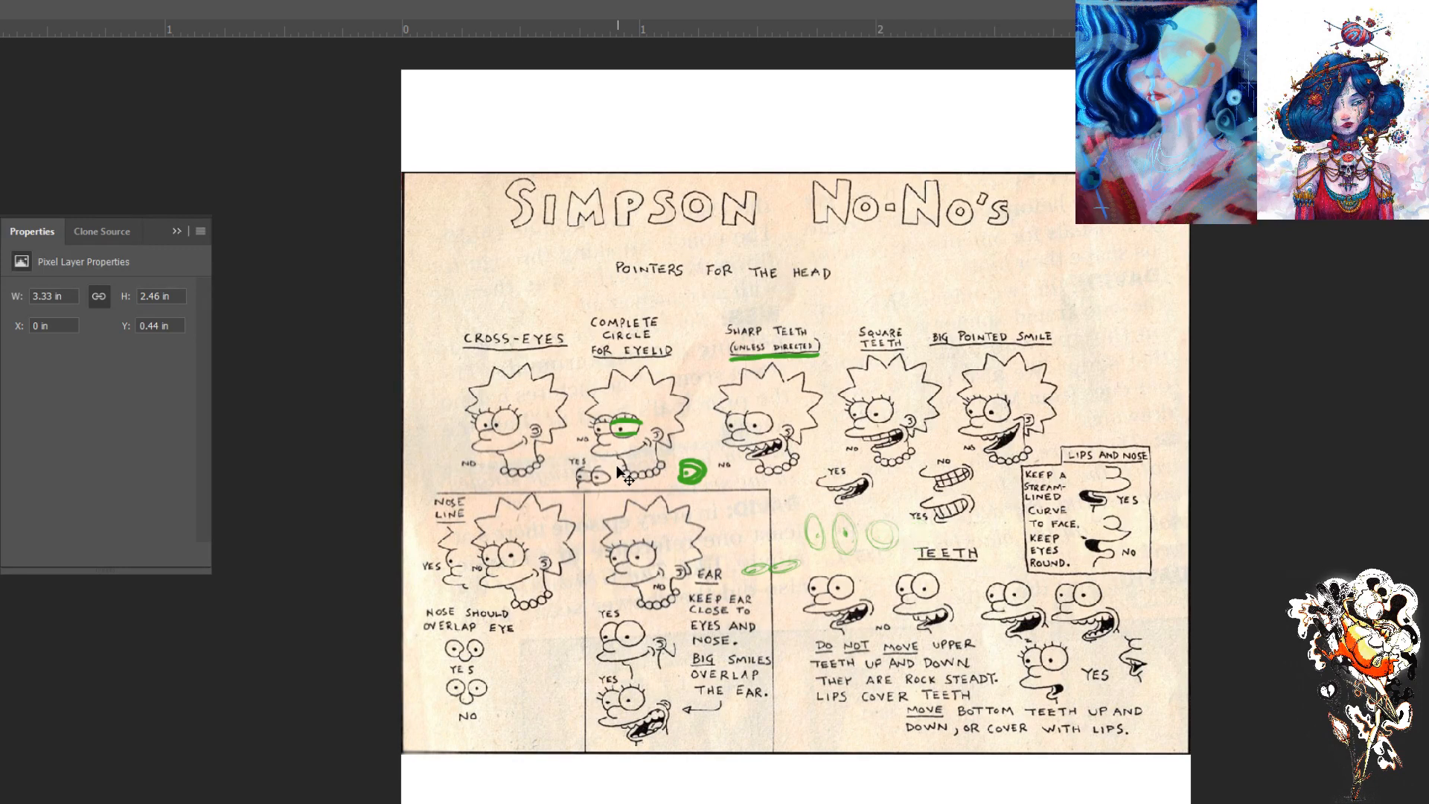
{"action": "key", "text": "ctrl+z"}
{"action": "key", "text": "ctrl+z"}
{"action": "key", "text": "ctrl+z"}
{"action": "key", "text": "ctrl+z"}
{"action": "key", "text": "ctrl+z"}
{"action": "key", "text": "ctrl+z"}
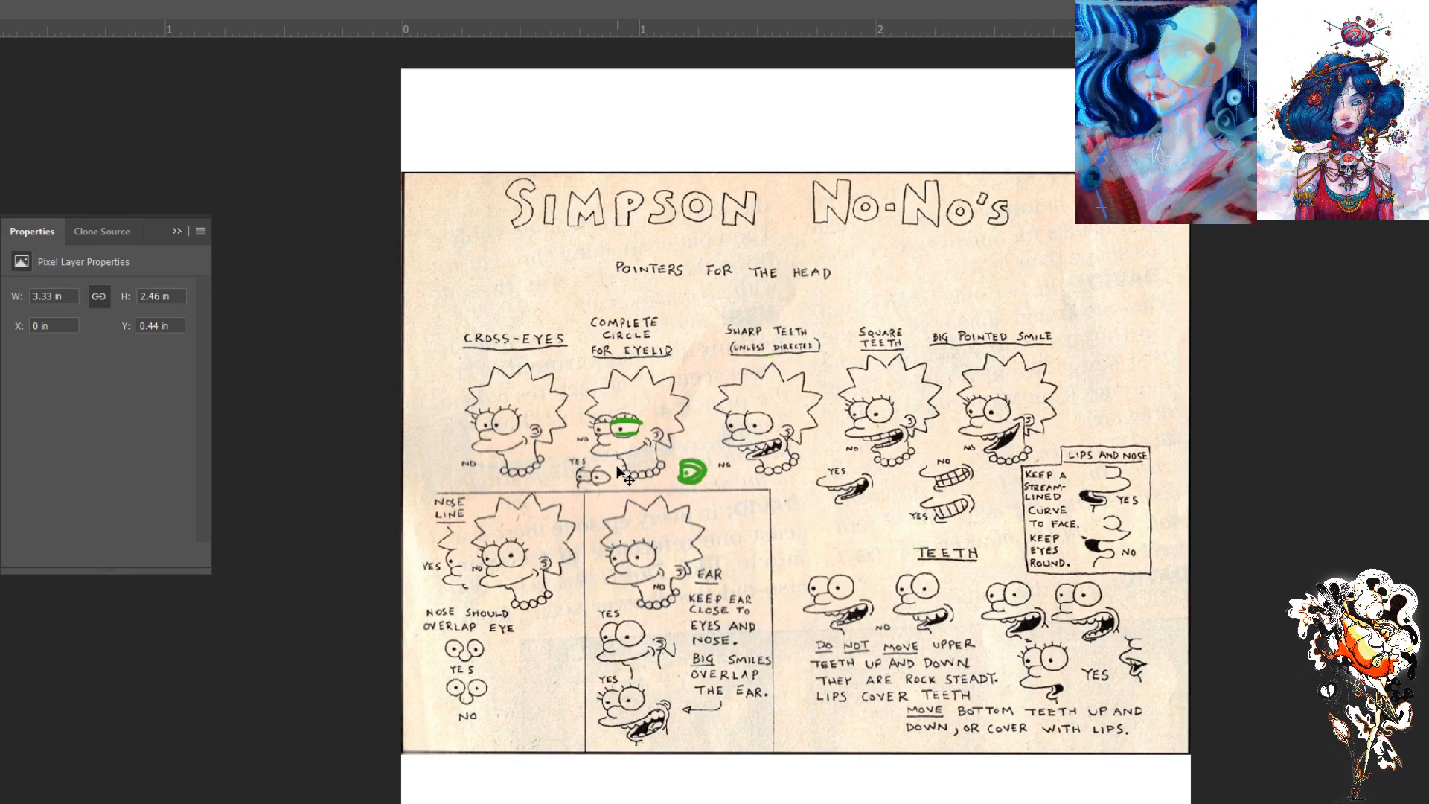
{"action": "key", "text": "m"}
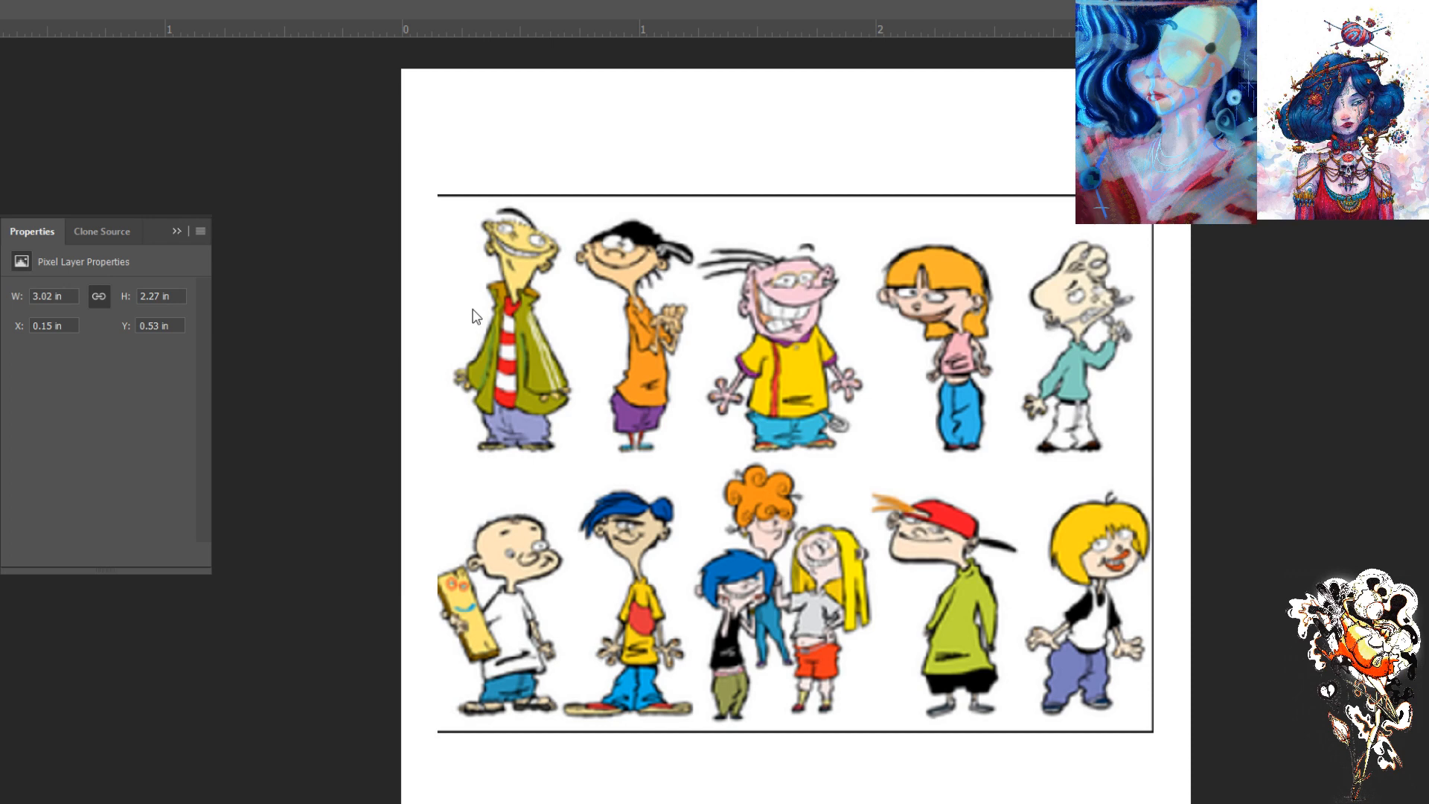
{"action": "left_click", "coordinate": [1358, 350]}
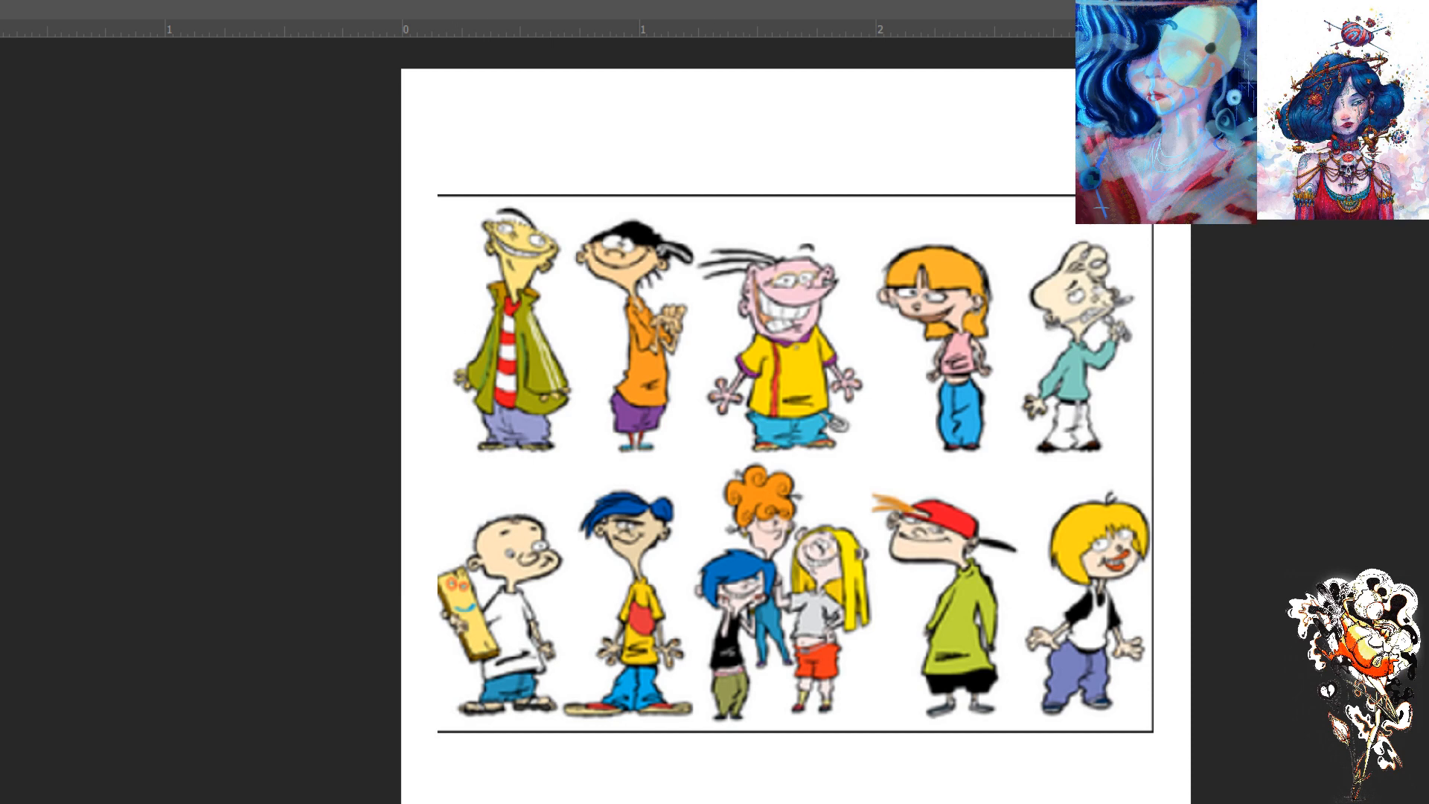
{"action": "left_click", "coordinate": [87, 308]}
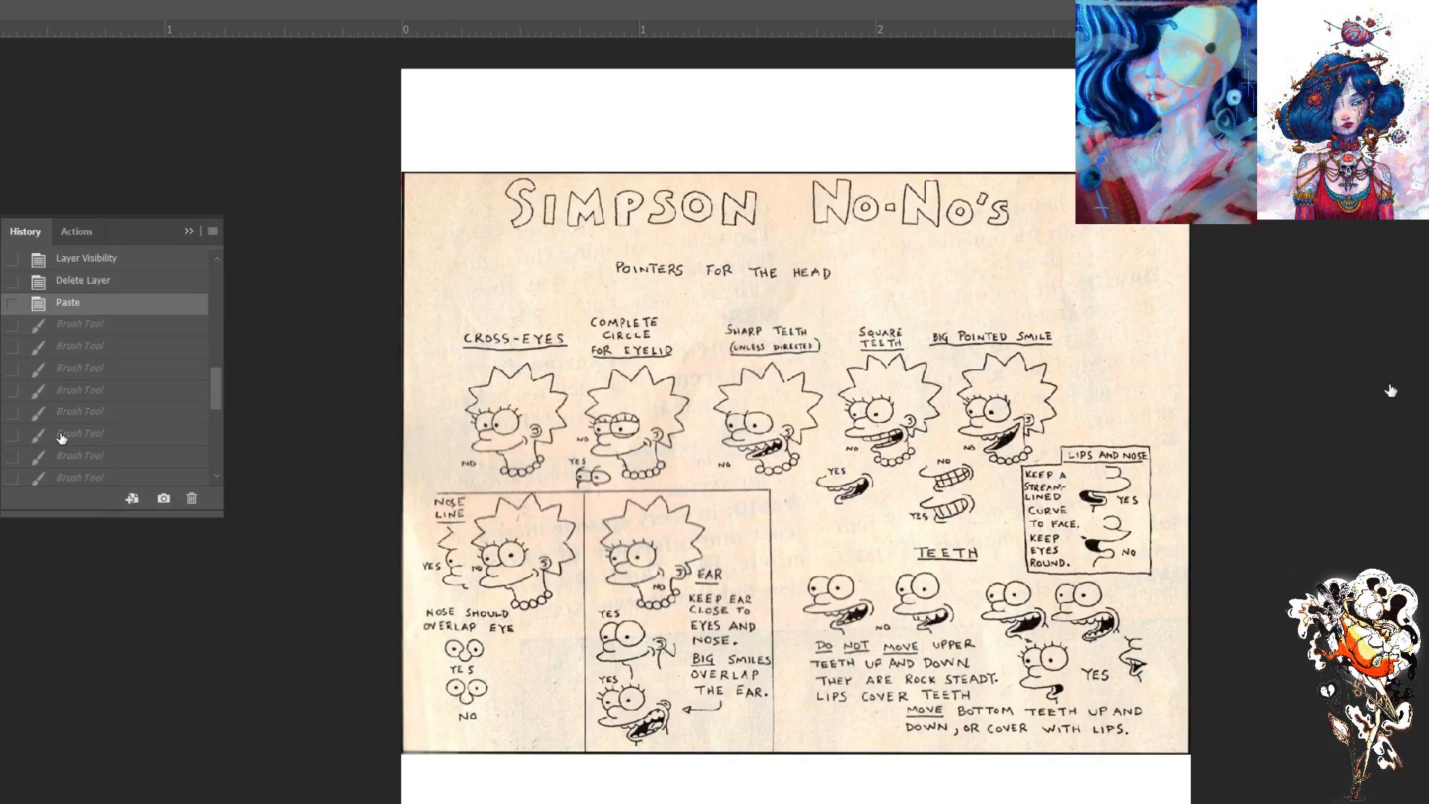
{"action": "left_click", "coordinate": [188, 232]}
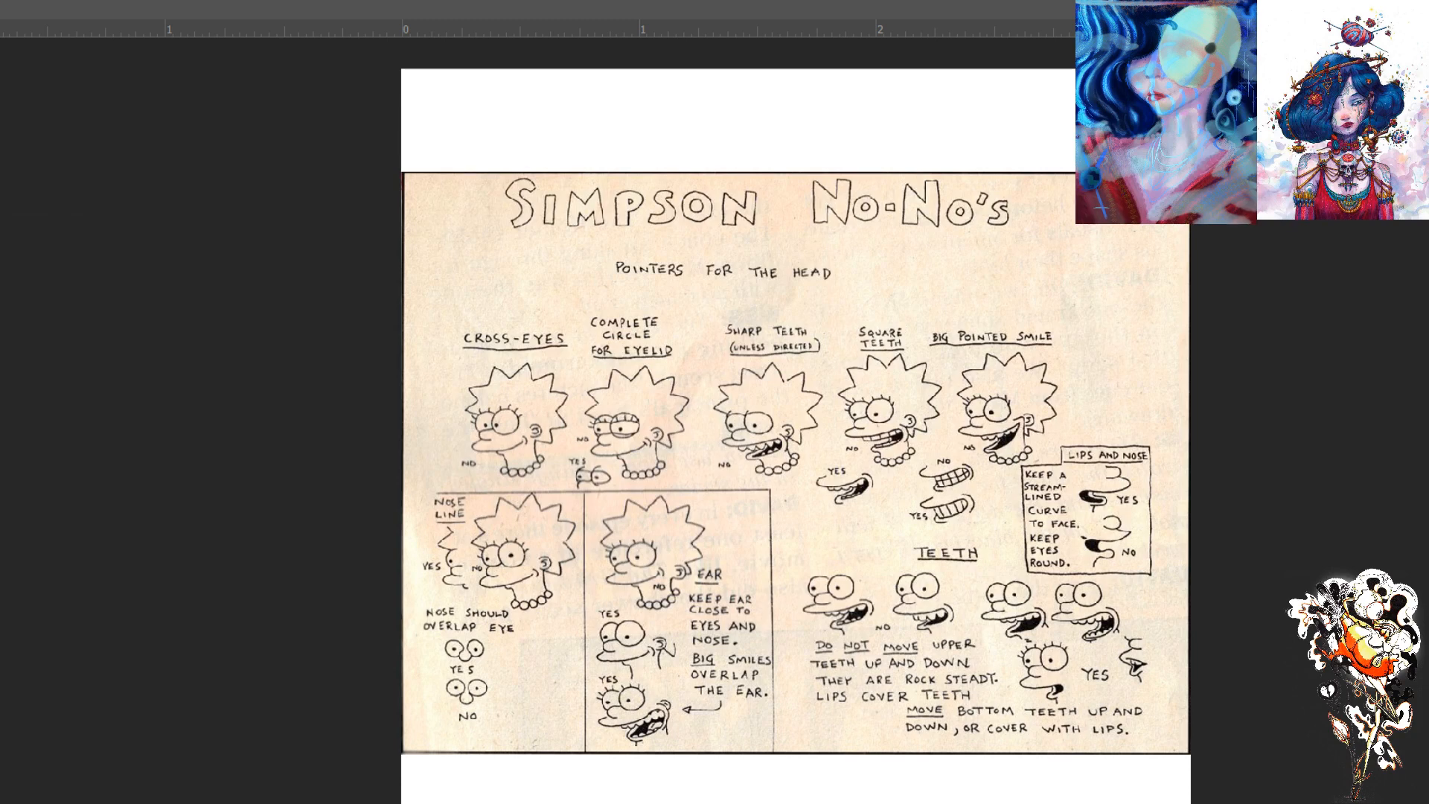
{"action": "key", "text": "F7"}
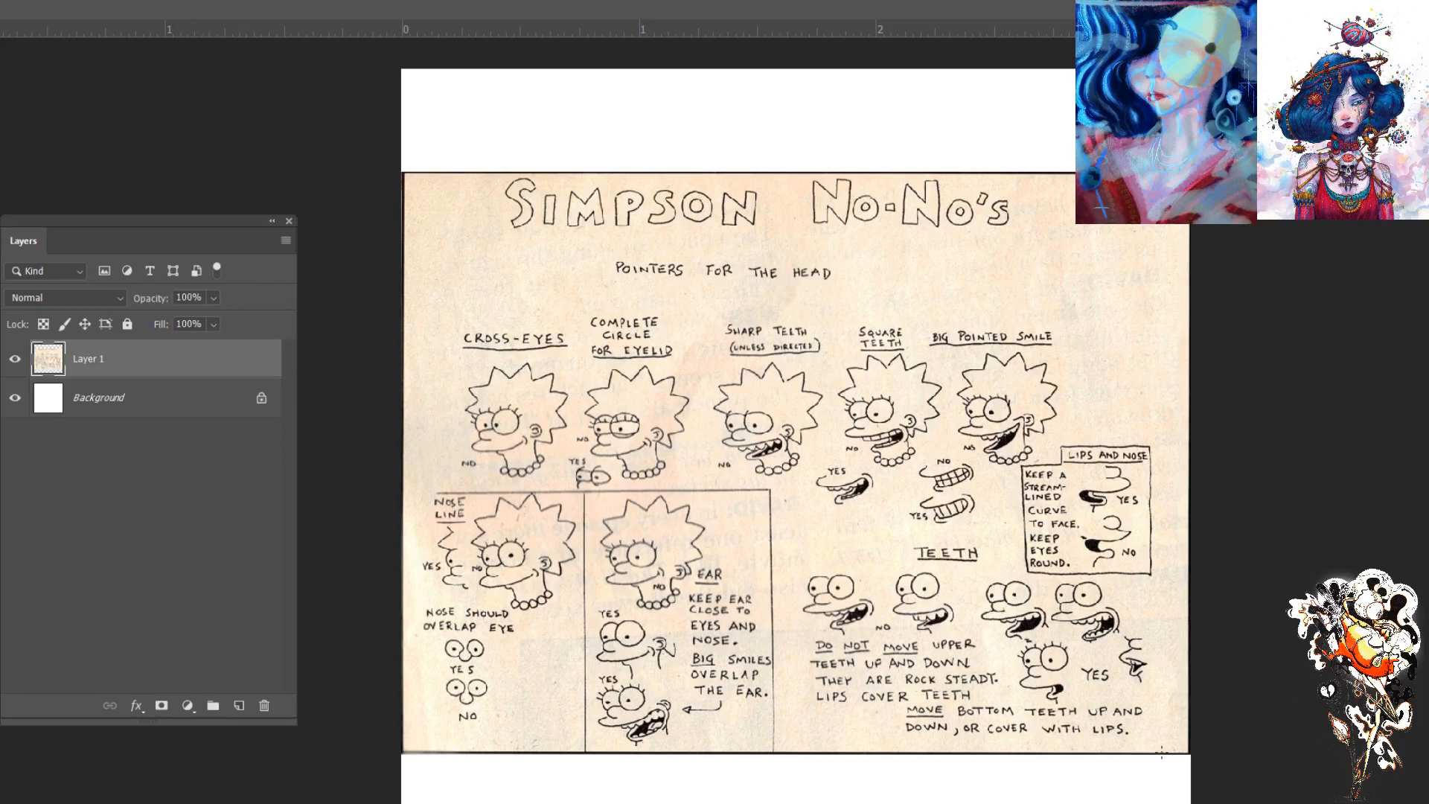
{"action": "left_click", "coordinate": [239, 705]}
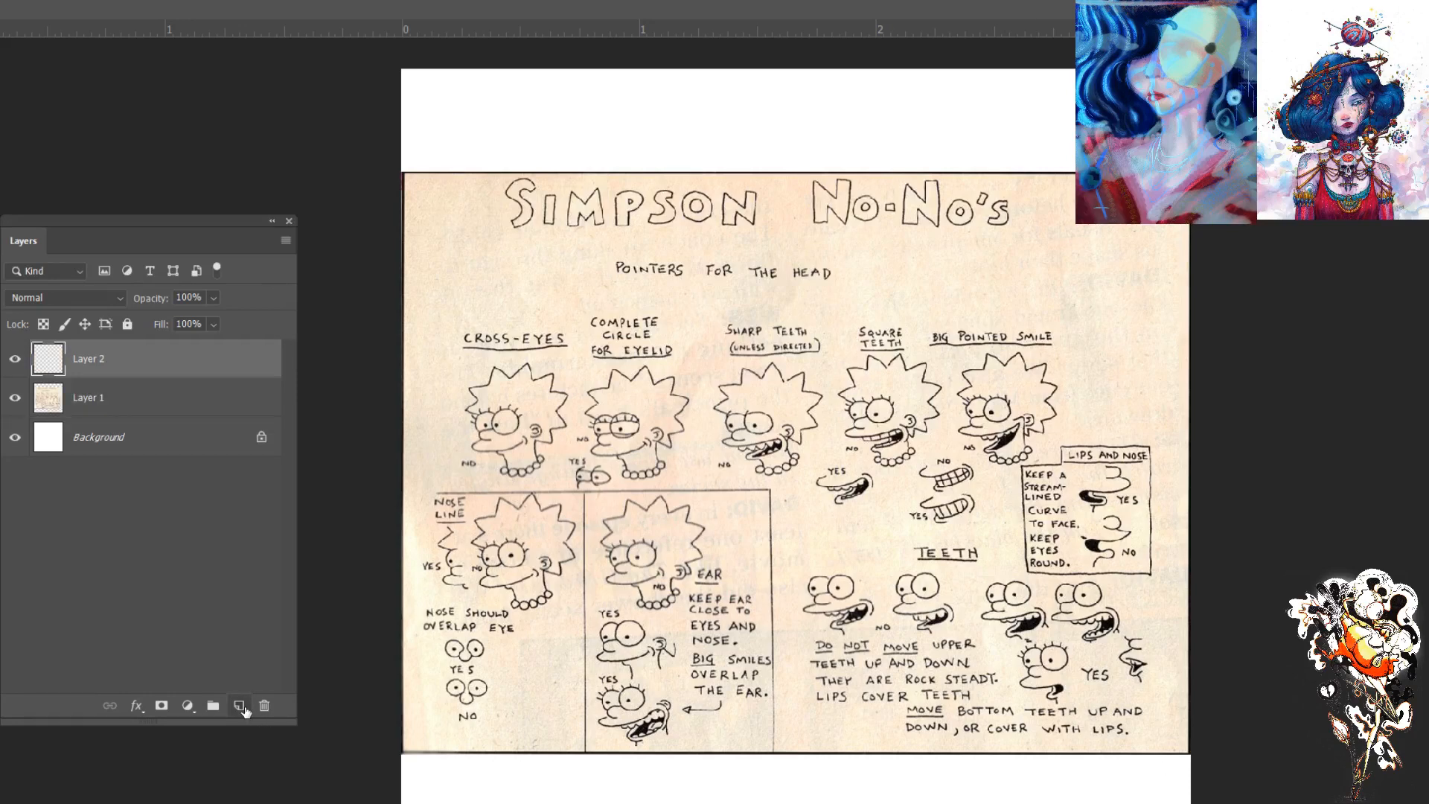
- Sketch a pair of tall oval eyes and a pair of round eyes in green below the Yes mouth near the Teeth heading
{"action": "key", "text": "ctrl+plus"}
{"action": "key", "text": "ctrl+plus"}
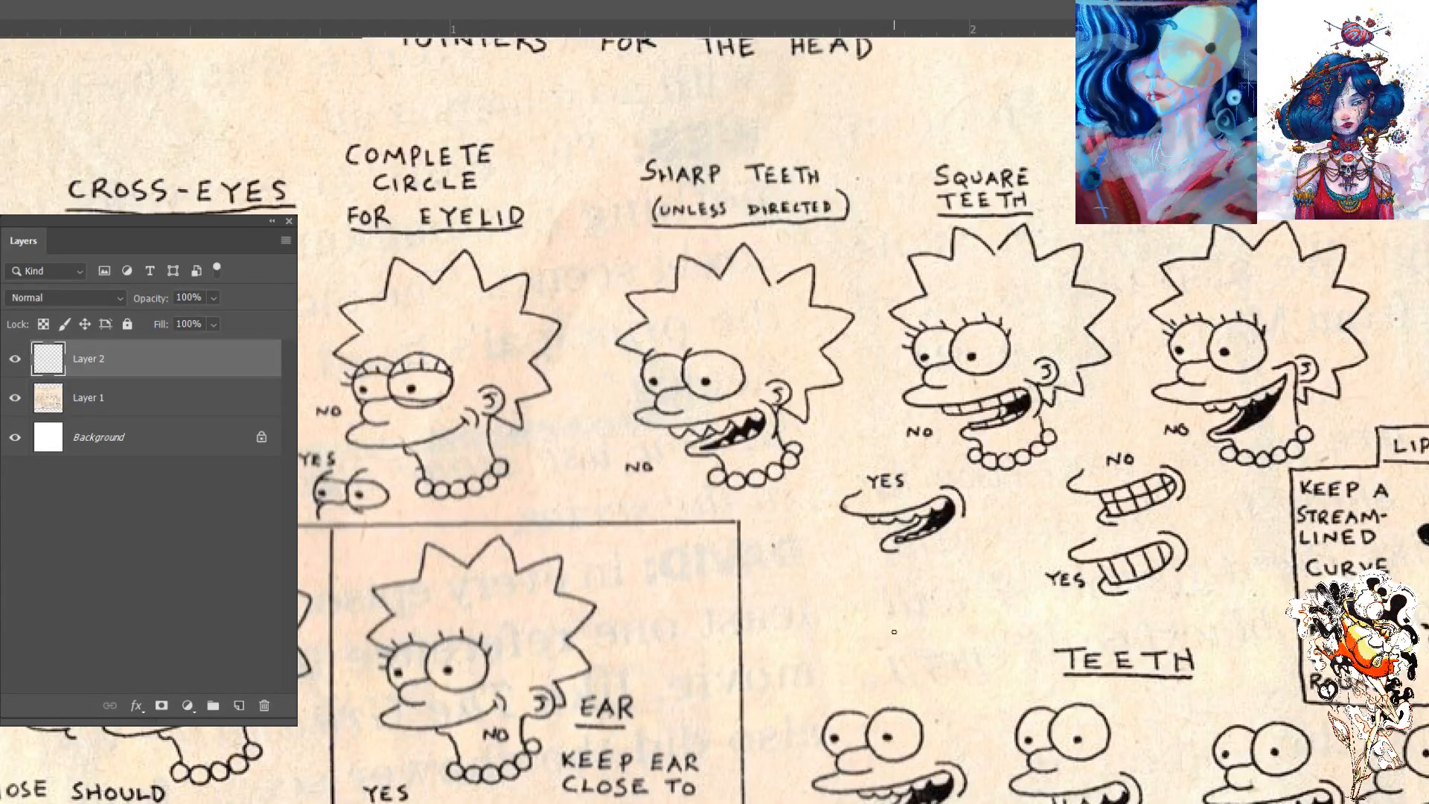
{"action": "mouse_move", "coordinate": [958, 631]}
{"action": "left_mouse_down"}
{"action": "mouse_move", "coordinate": [923, 603]}
{"action": "mouse_move", "coordinate": [967, 590]}
{"action": "left_mouse_up"}
{"action": "mouse_move", "coordinate": [885, 629]}
{"action": "left_mouse_down"}
{"action": "mouse_move", "coordinate": [892, 591]}
{"action": "mouse_move", "coordinate": [885, 607]}
{"action": "mouse_move", "coordinate": [940, 594]}
{"action": "mouse_move", "coordinate": [930, 608]}
{"action": "mouse_move", "coordinate": [947, 610]}
{"action": "mouse_move", "coordinate": [916, 636]}
{"action": "mouse_move", "coordinate": [935, 596]}
{"action": "left_mouse_up"}
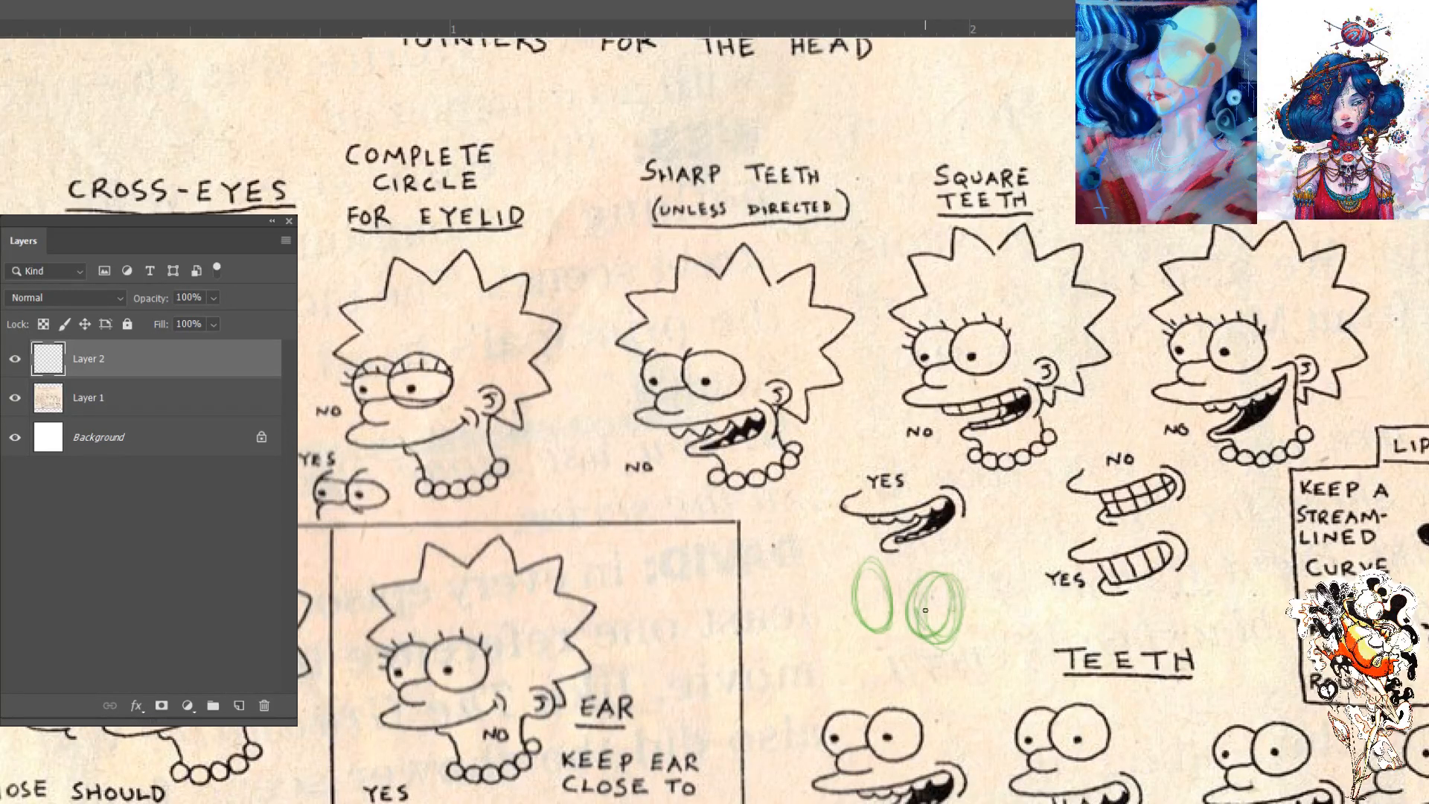
{"action": "mouse_move", "coordinate": [855, 694]}
{"action": "left_mouse_down"}
{"action": "mouse_move", "coordinate": [822, 670]}
{"action": "mouse_move", "coordinate": [867, 688]}
{"action": "left_mouse_up"}
{"action": "mouse_move", "coordinate": [793, 659]}
{"action": "left_mouse_down"}
{"action": "mouse_move", "coordinate": [752, 680]}
{"action": "mouse_move", "coordinate": [762, 648]}
{"action": "mouse_move", "coordinate": [761, 700]}
{"action": "mouse_move", "coordinate": [802, 702]}
{"action": "mouse_move", "coordinate": [831, 653]}
{"action": "left_mouse_up"}
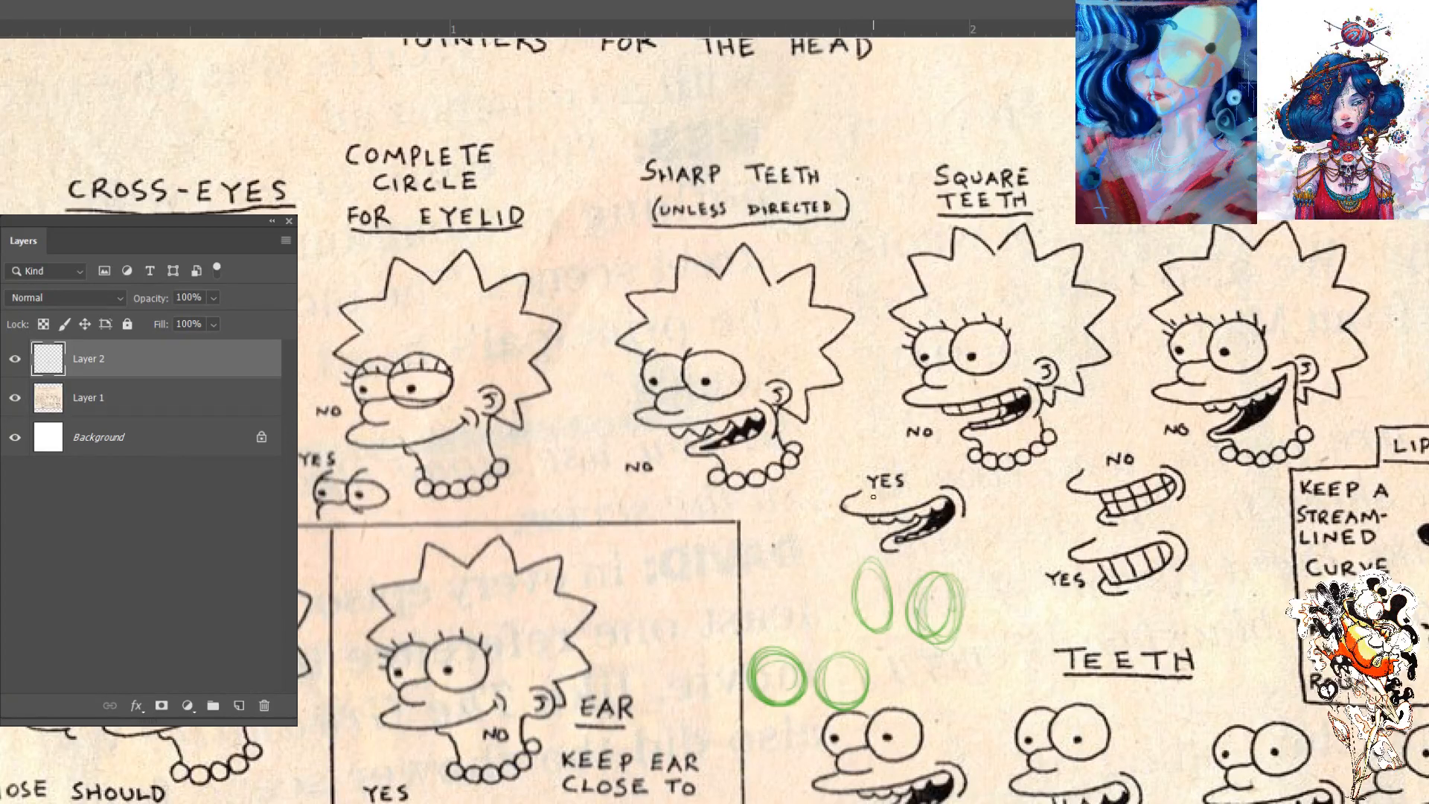
- Add pupils to the green eyes, mark the round pair with an arrow, and sketch another eye beside the tall ovals
{"action": "mouse_move", "coordinate": [896, 670]}
{"action": "left_mouse_down"}
{"action": "mouse_move", "coordinate": [894, 694]}
{"action": "mouse_move", "coordinate": [917, 694]}
{"action": "left_mouse_up"}
{"action": "mouse_move", "coordinate": [947, 667]}
{"action": "left_mouse_down"}
{"action": "mouse_move", "coordinate": [934, 694]}
{"action": "mouse_move", "coordinate": [937, 681]}
{"action": "left_mouse_up"}
{"action": "left_click", "coordinate": [844, 685]}
{"action": "left_click", "coordinate": [871, 602]}
{"action": "mouse_move", "coordinate": [934, 567]}
{"action": "left_mouse_down"}
{"action": "mouse_move", "coordinate": [955, 610]}
{"action": "mouse_move", "coordinate": [912, 594]}
{"action": "left_mouse_up"}
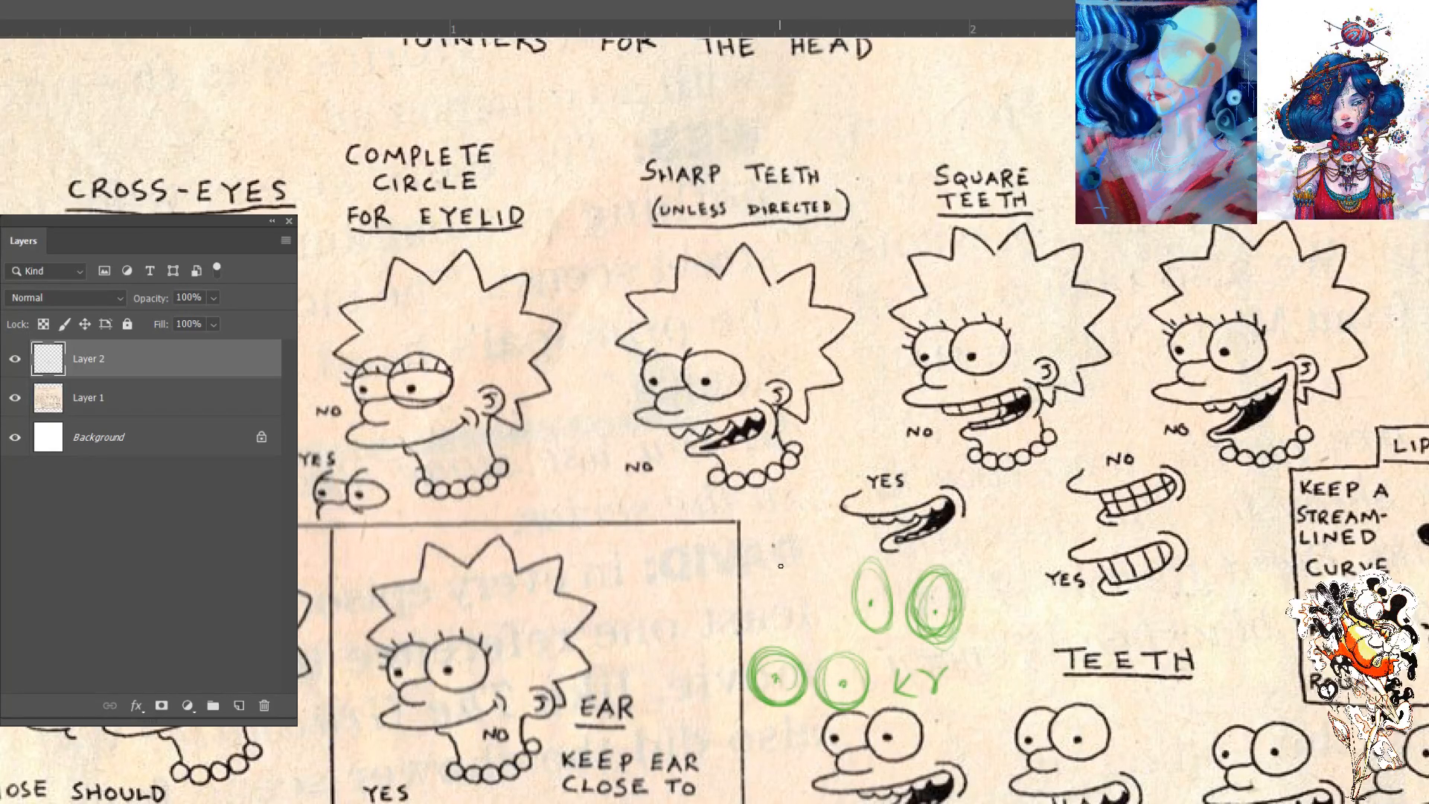
{"action": "mouse_move", "coordinate": [773, 570]}
{"action": "left_mouse_down"}
{"action": "mouse_move", "coordinate": [796, 551]}
{"action": "mouse_move", "coordinate": [778, 595]}
{"action": "mouse_move", "coordinate": [804, 536]}
{"action": "mouse_move", "coordinate": [820, 603]}
{"action": "mouse_move", "coordinate": [766, 588]}
{"action": "mouse_move", "coordinate": [828, 592]}
{"action": "mouse_move", "coordinate": [761, 585]}
{"action": "mouse_move", "coordinate": [827, 596]}
{"action": "mouse_move", "coordinate": [795, 583]}
{"action": "left_mouse_up"}
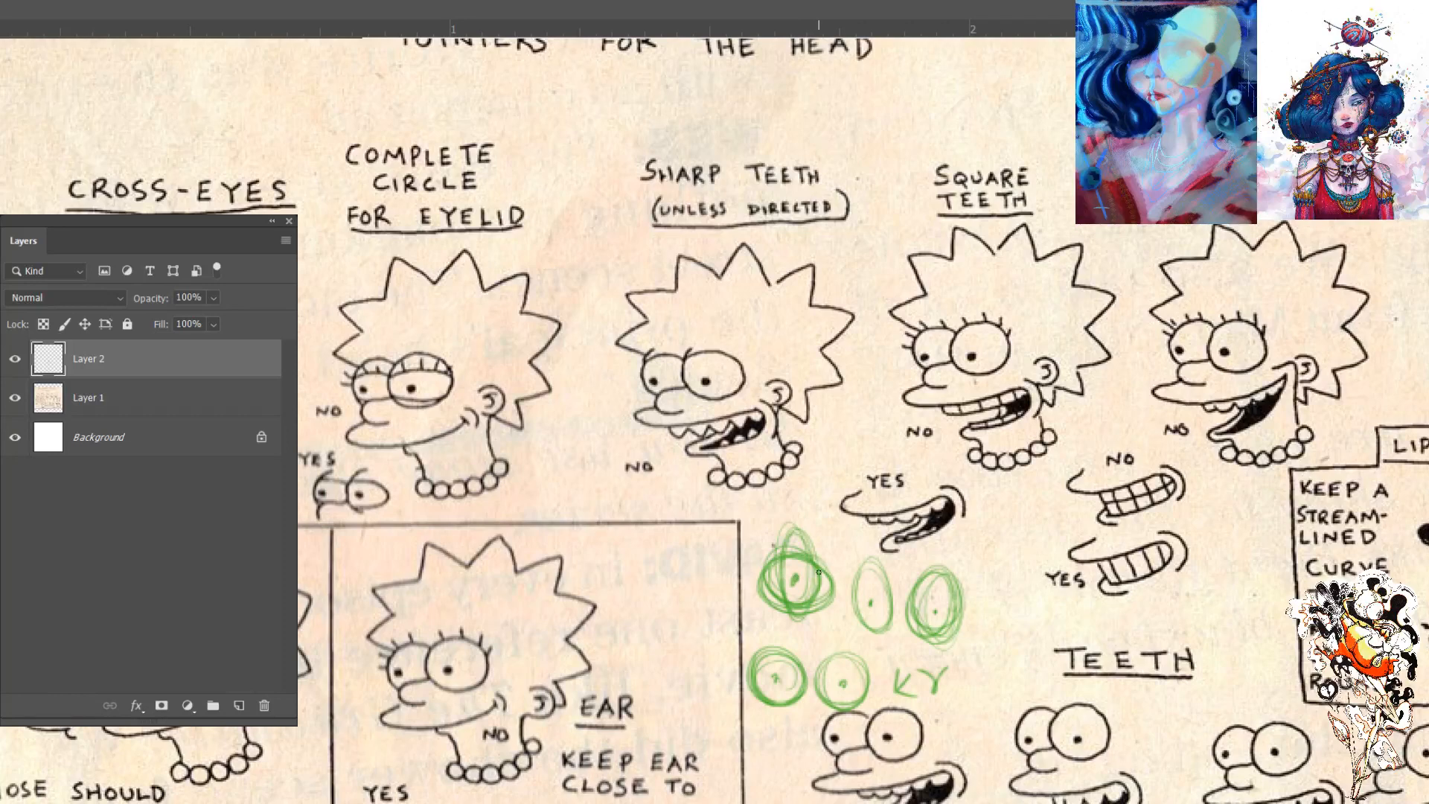
- Erase all the green example eyes and the arrow from the new layer
{"action": "key", "text": "e"}
{"action": "mouse_move", "coordinate": [935, 604]}
{"action": "left_mouse_down"}
{"action": "mouse_move", "coordinate": [984, 520]}
{"action": "mouse_move", "coordinate": [842, 532]}
{"action": "mouse_move", "coordinate": [754, 696]}
{"action": "left_mouse_up"}
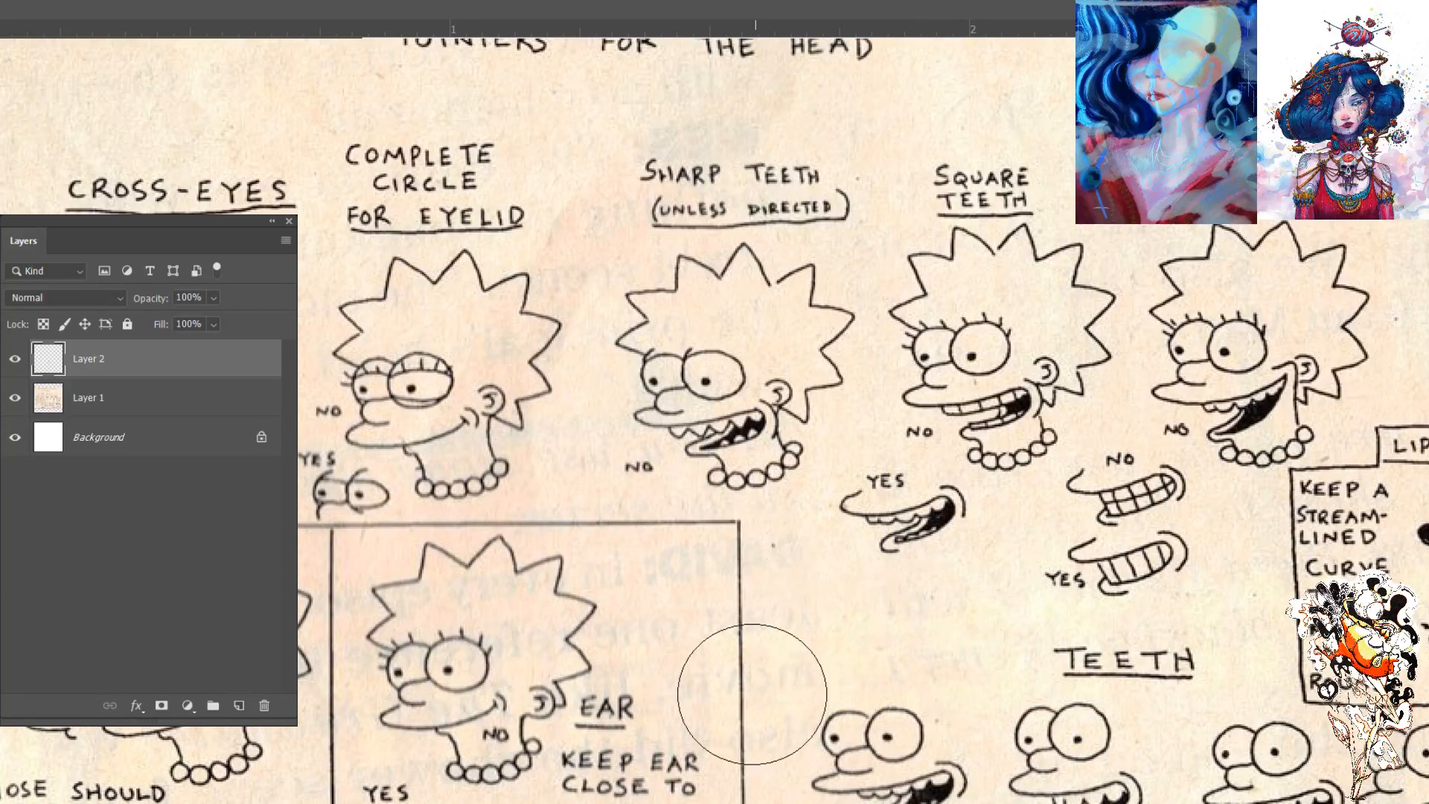
{"action": "key", "text": "ctrl+minus"}
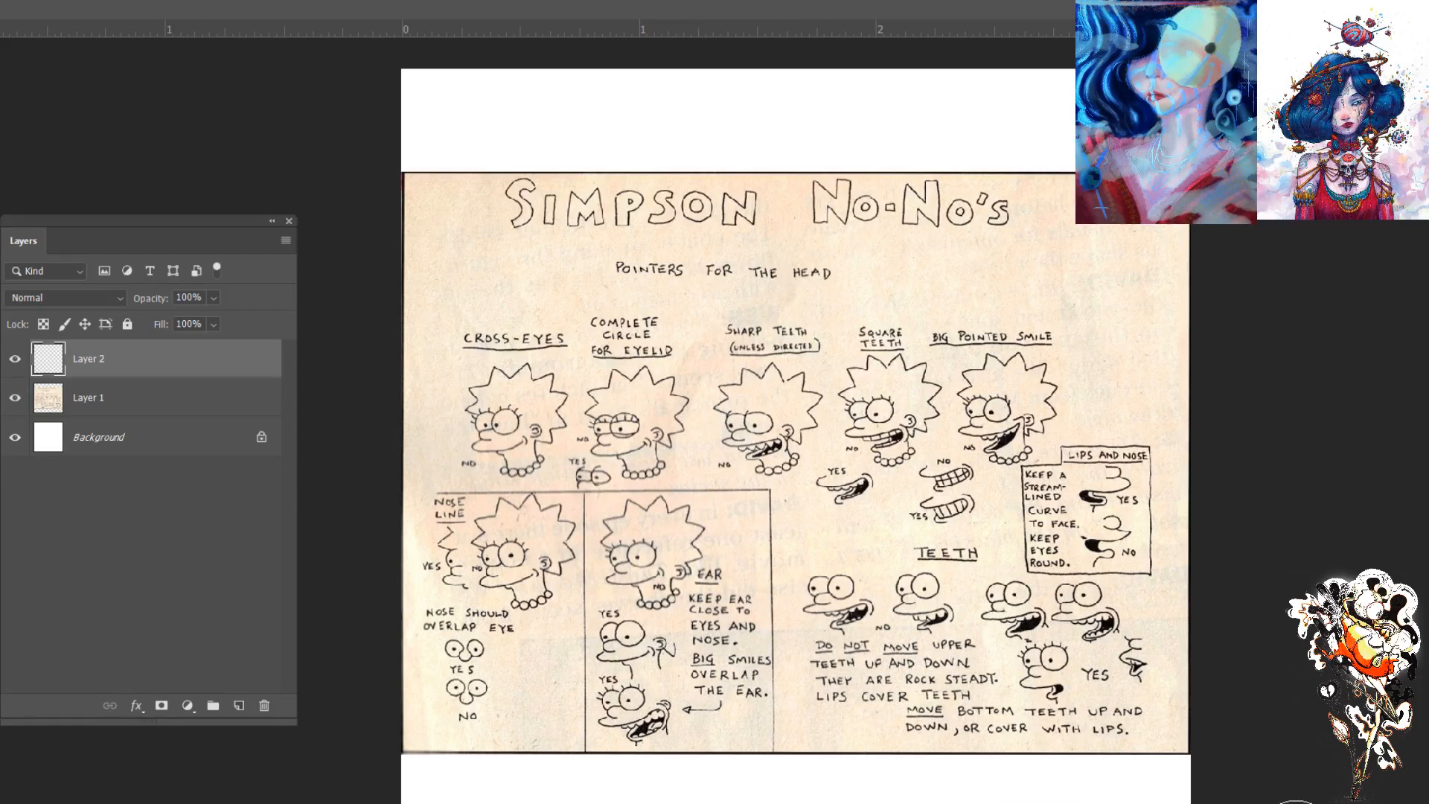
{"action": "key", "text": "ctrl+plus"}
{"action": "key", "text": "ctrl+plus"}
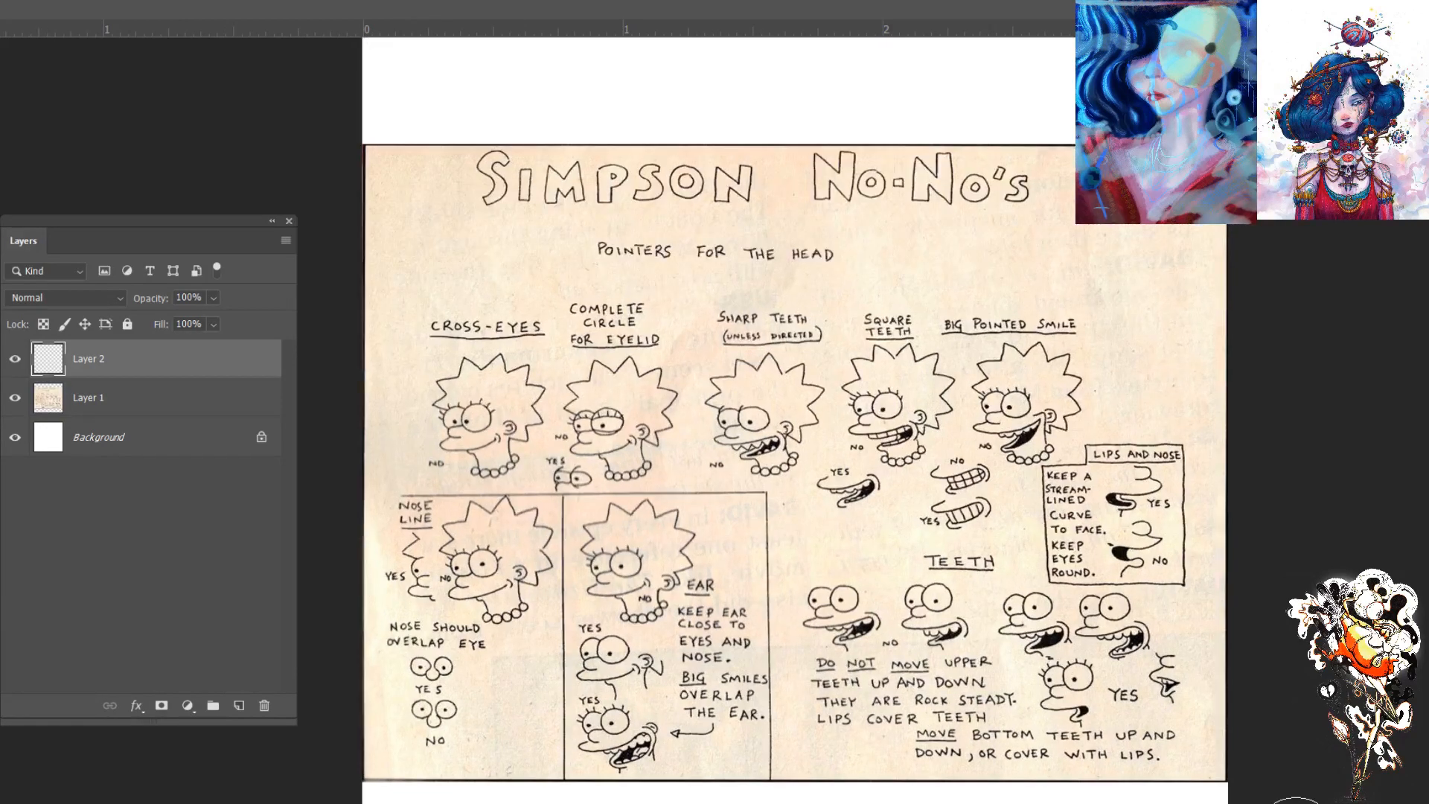
{"action": "key", "text": "ctrl+minus"}
{"action": "key", "text": "ctrl+minus"}
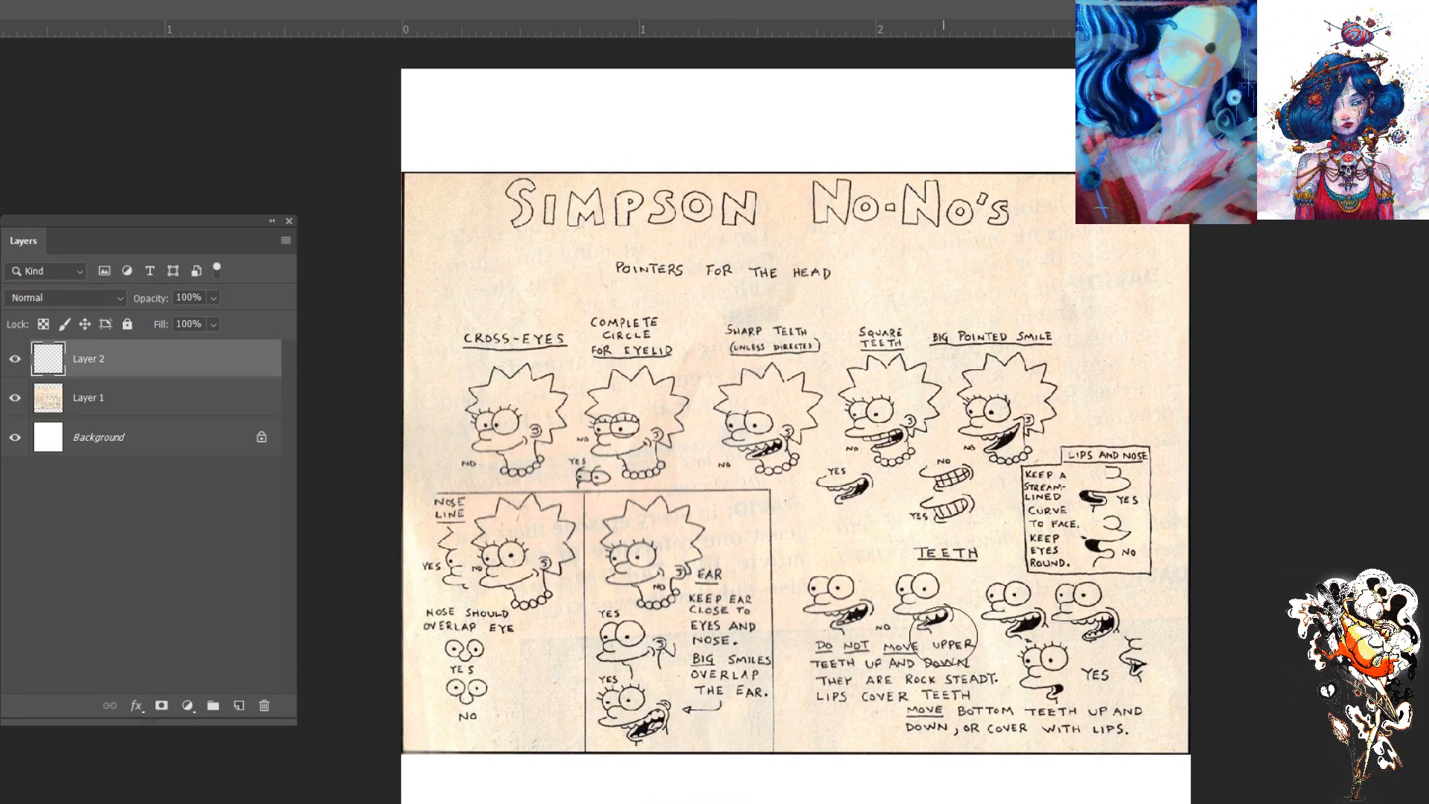
- Hide the Simpson No-No's layer and paste the grinning Homer portrait into the upper left area of the canvas
{"action": "left_click", "coordinate": [15, 397]}
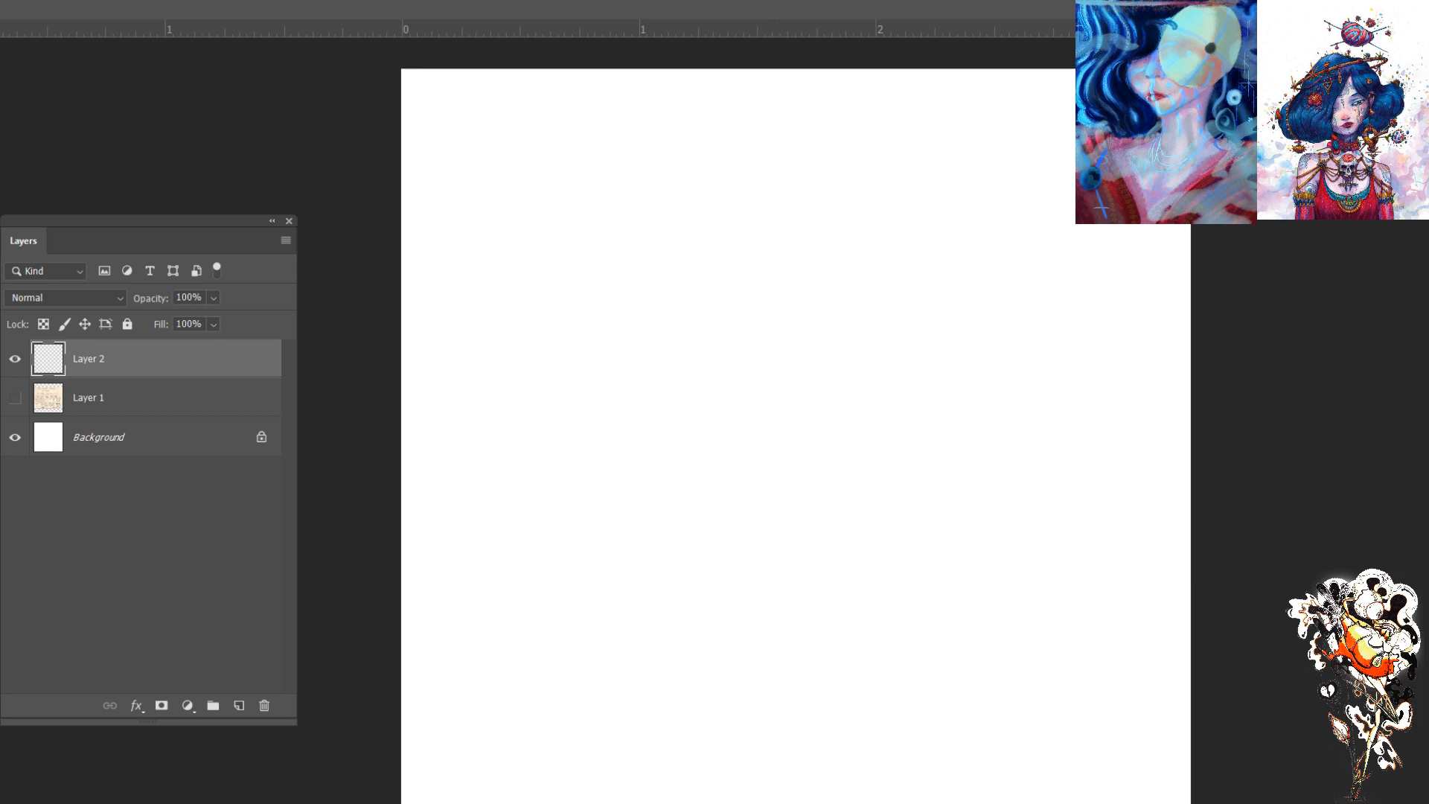
{"action": "key", "text": "ctrl+v"}
{"action": "key", "text": "v"}
{"action": "left_click_drag", "start_coordinate": [795, 495], "coordinate": [587, 249]}
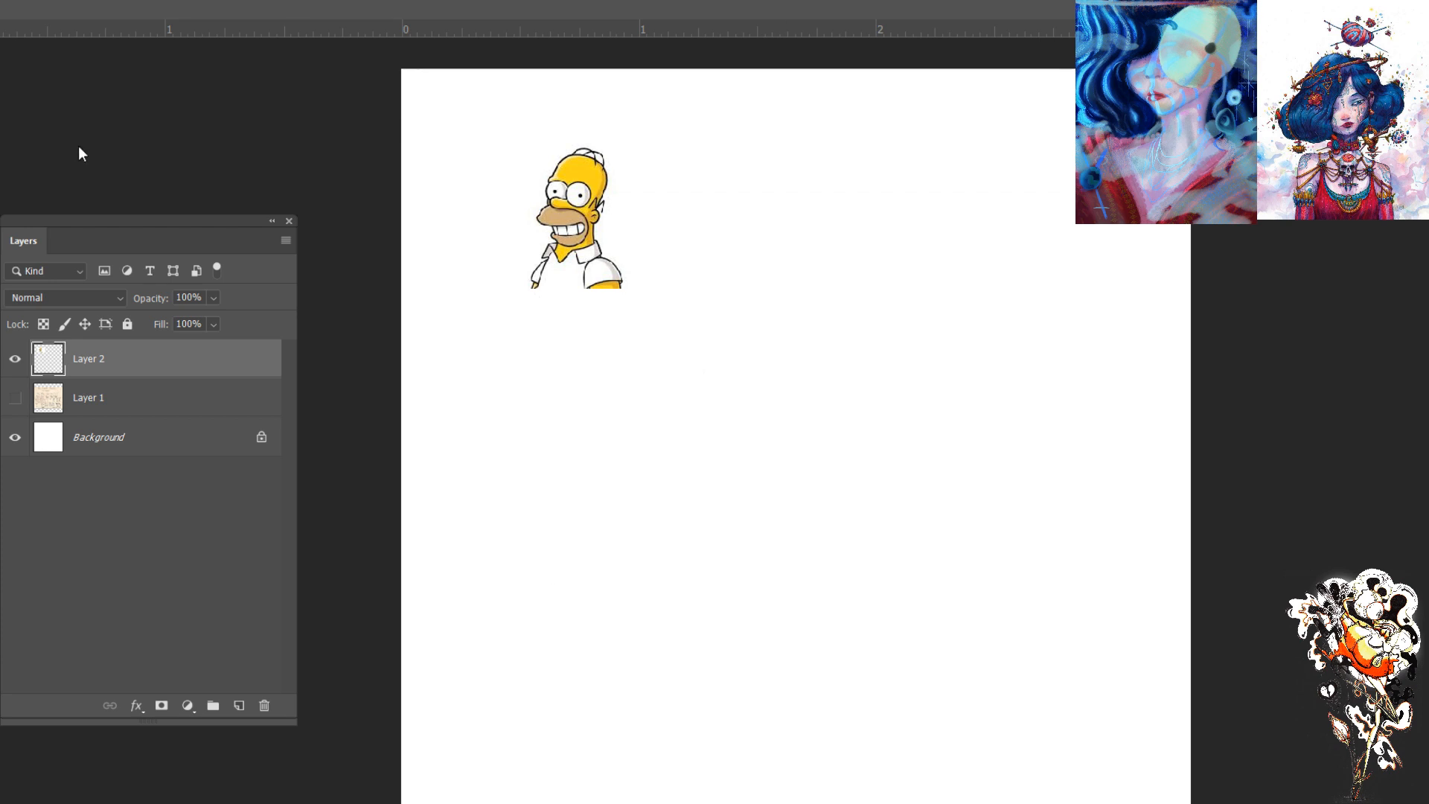
- Paste the full-body Homer with crossed arms and the blue The Best Parts image, lining both up beside the grinning portrait
{"action": "key", "text": "ctrl+v"}
{"action": "left_click_drag", "start_coordinate": [822, 474], "coordinate": [792, 258]}
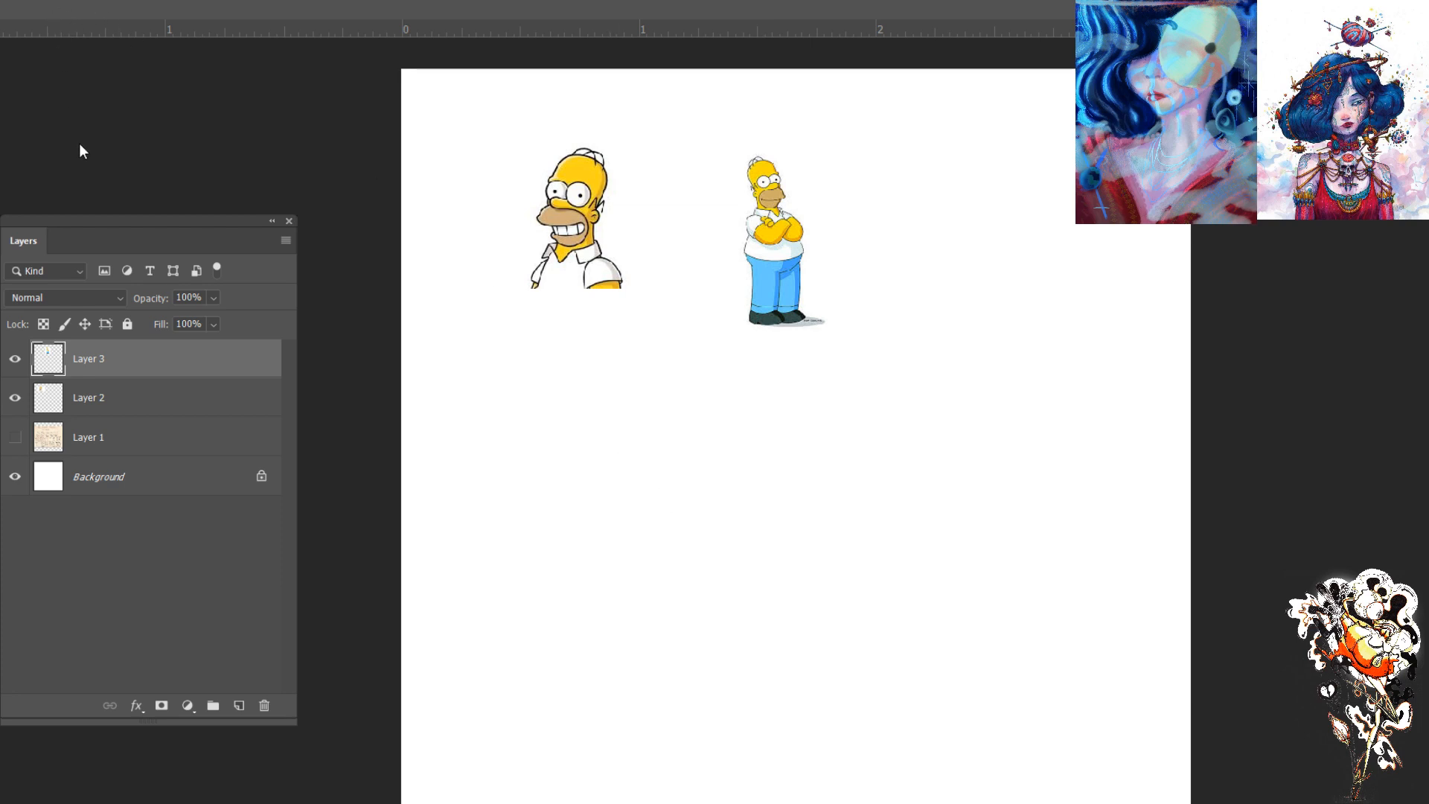
{"action": "key", "text": "ctrl+v"}
{"action": "left_click_drag", "start_coordinate": [768, 465], "coordinate": [976, 234]}
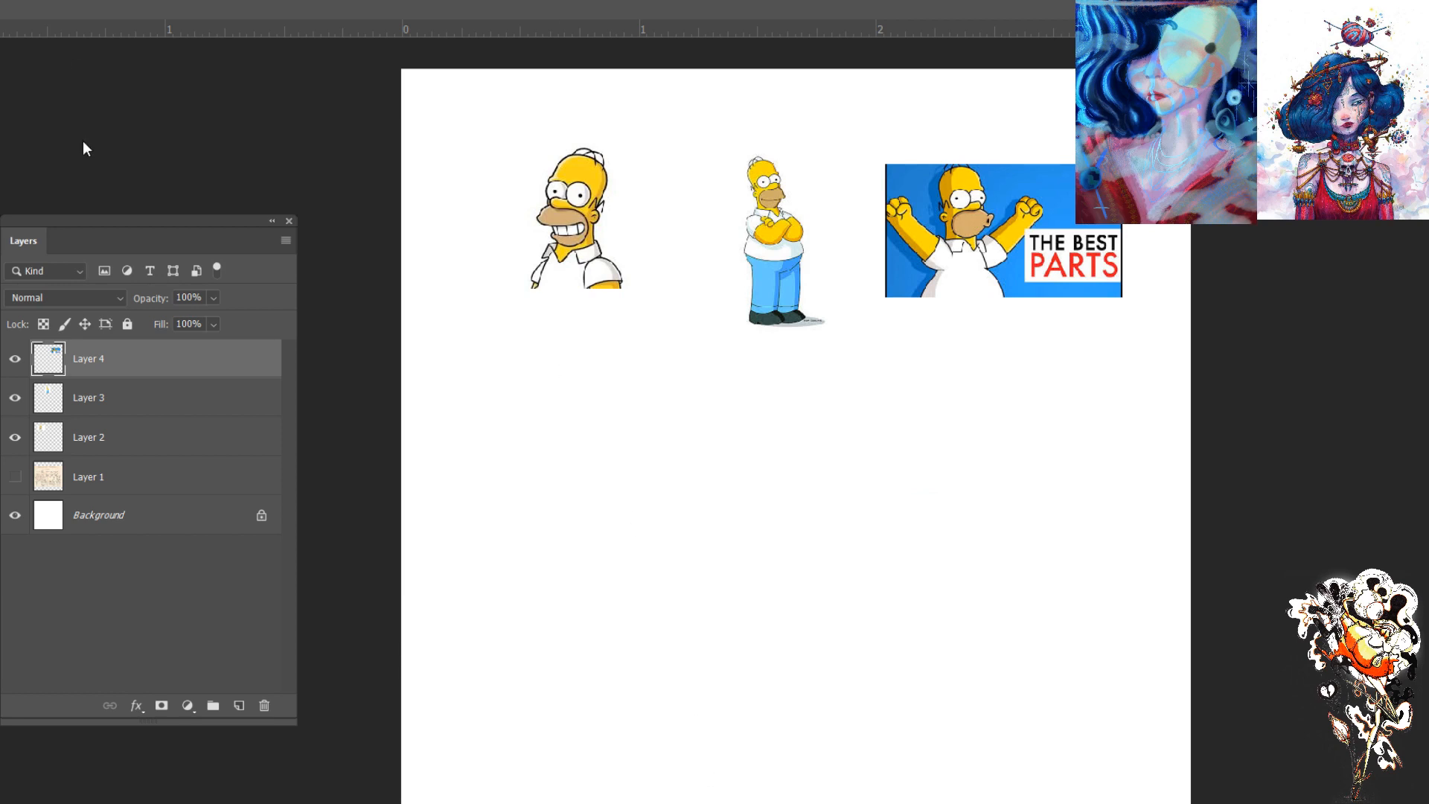
- Paste the screaming Homer driving scene and the Homer choking Mickey image, placing them side by side below the first row
{"action": "key", "text": "ctrl+v"}
{"action": "left_click_drag", "start_coordinate": [807, 459], "coordinate": [702, 583]}
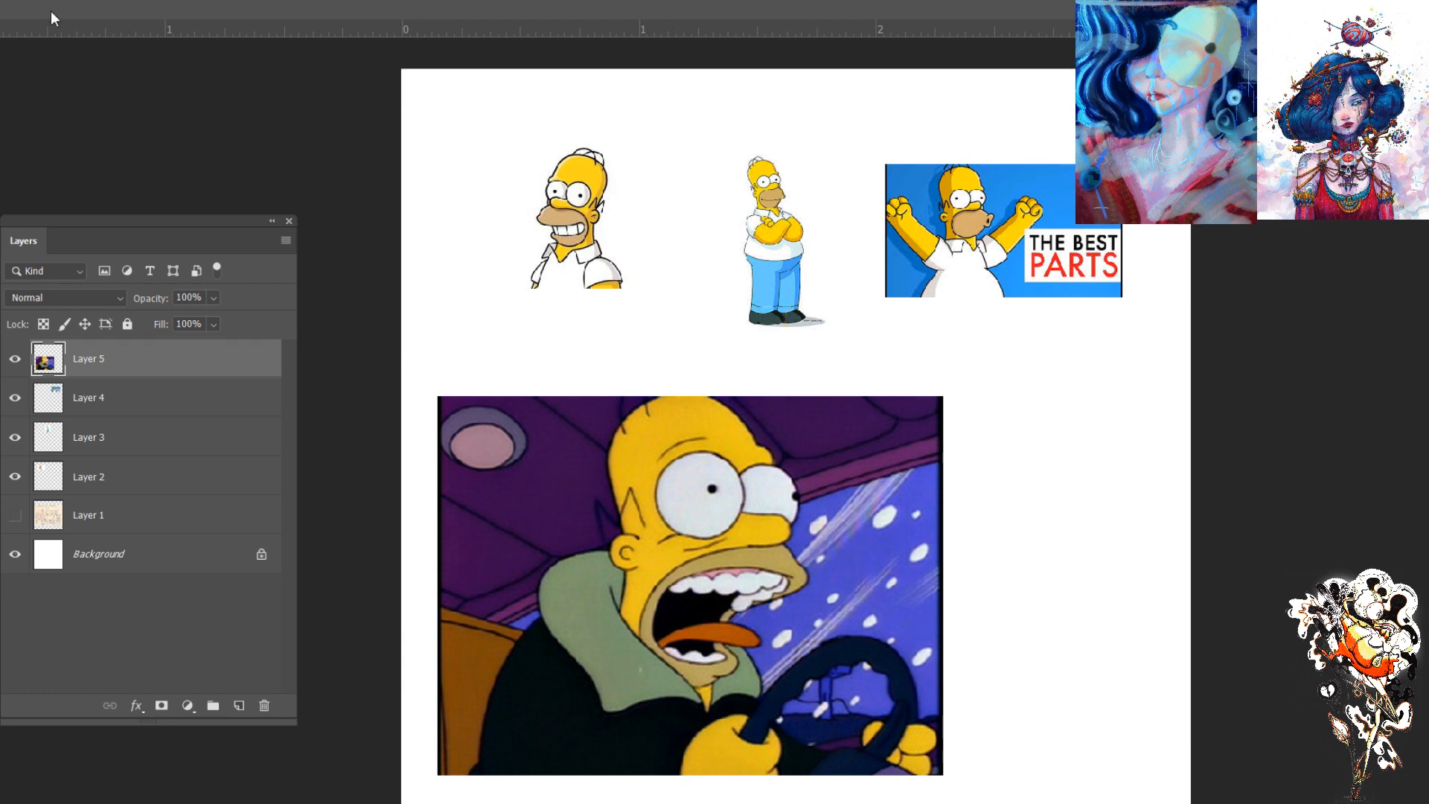
{"action": "key", "text": "ctrl+v"}
{"action": "left_click_drag", "start_coordinate": [868, 484], "coordinate": [1071, 544]}
- Scale the driving scene down to about two thirds of its size and reposition it beneath the top row
{"action": "left_click", "coordinate": [82, 410]}
{"action": "key", "text": "ctrl+t"}
{"action": "left_click_drag", "start_coordinate": [944, 776], "coordinate": [861, 713]}
{"action": "left_click_drag", "start_coordinate": [809, 642], "coordinate": [758, 553]}
{"action": "key", "text": "Return"}
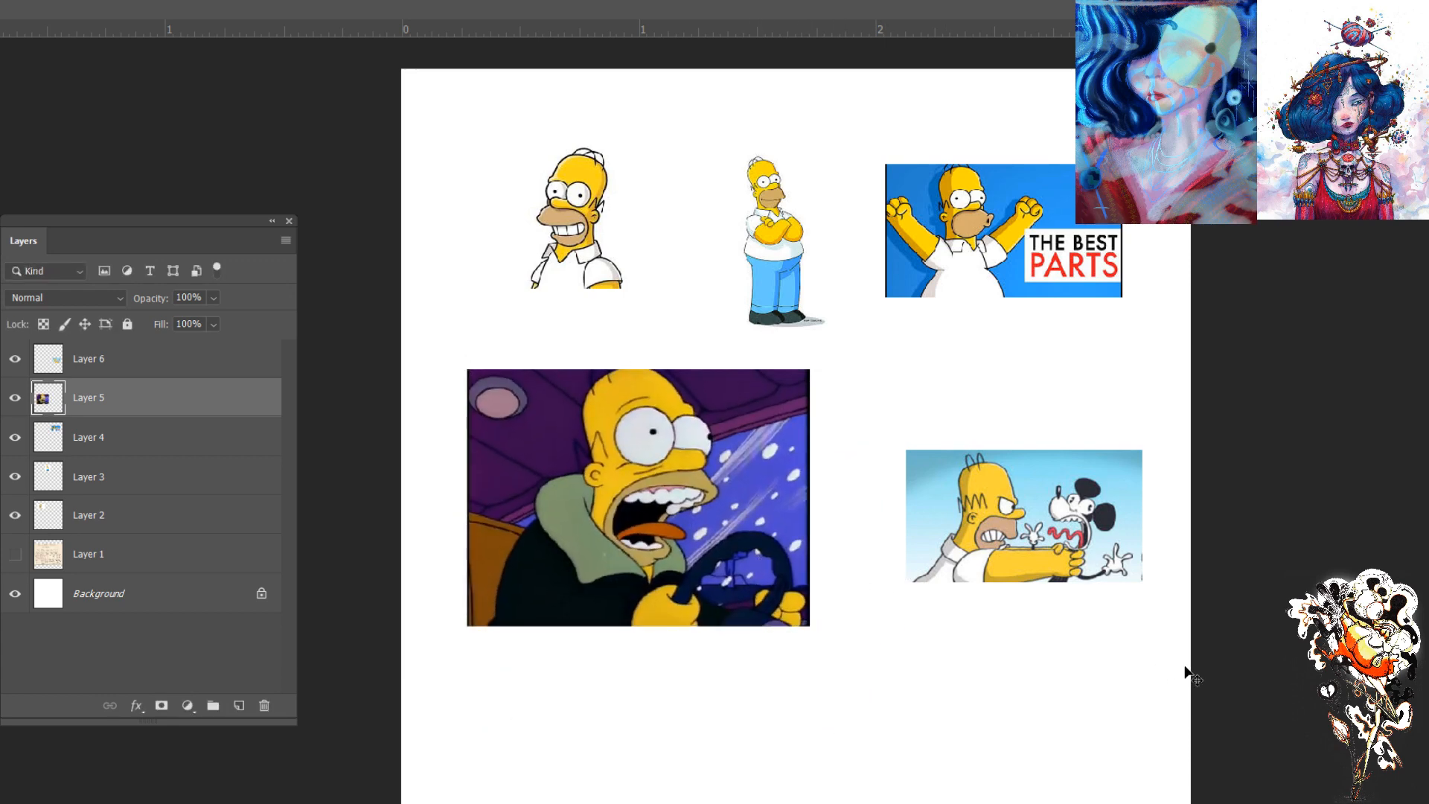
- Merge the five pasted Homer image layers into one and add a new empty layer above it
{"action": "key", "text": "ctrl+plus"}
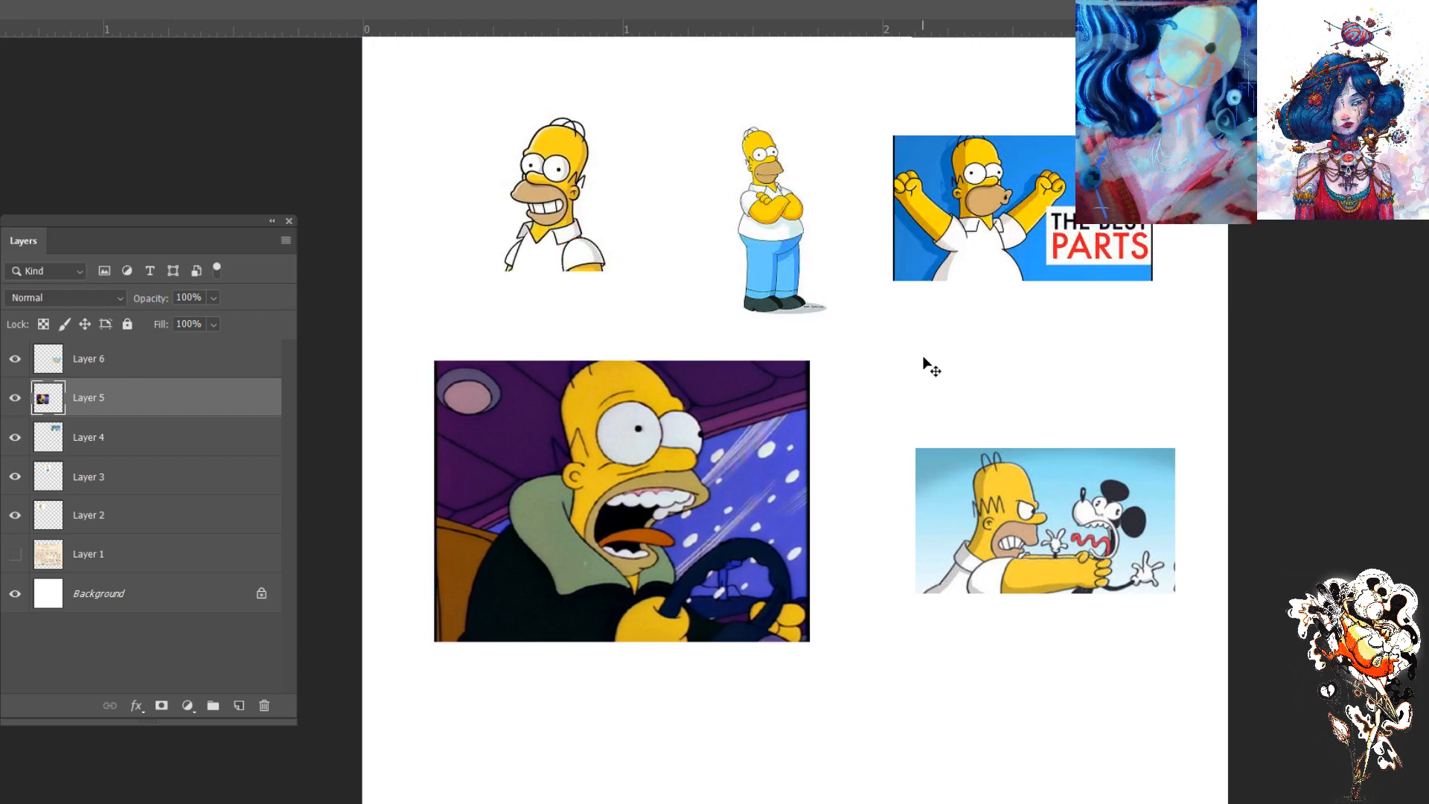
{"action": "left_click", "coordinate": [145, 364]}
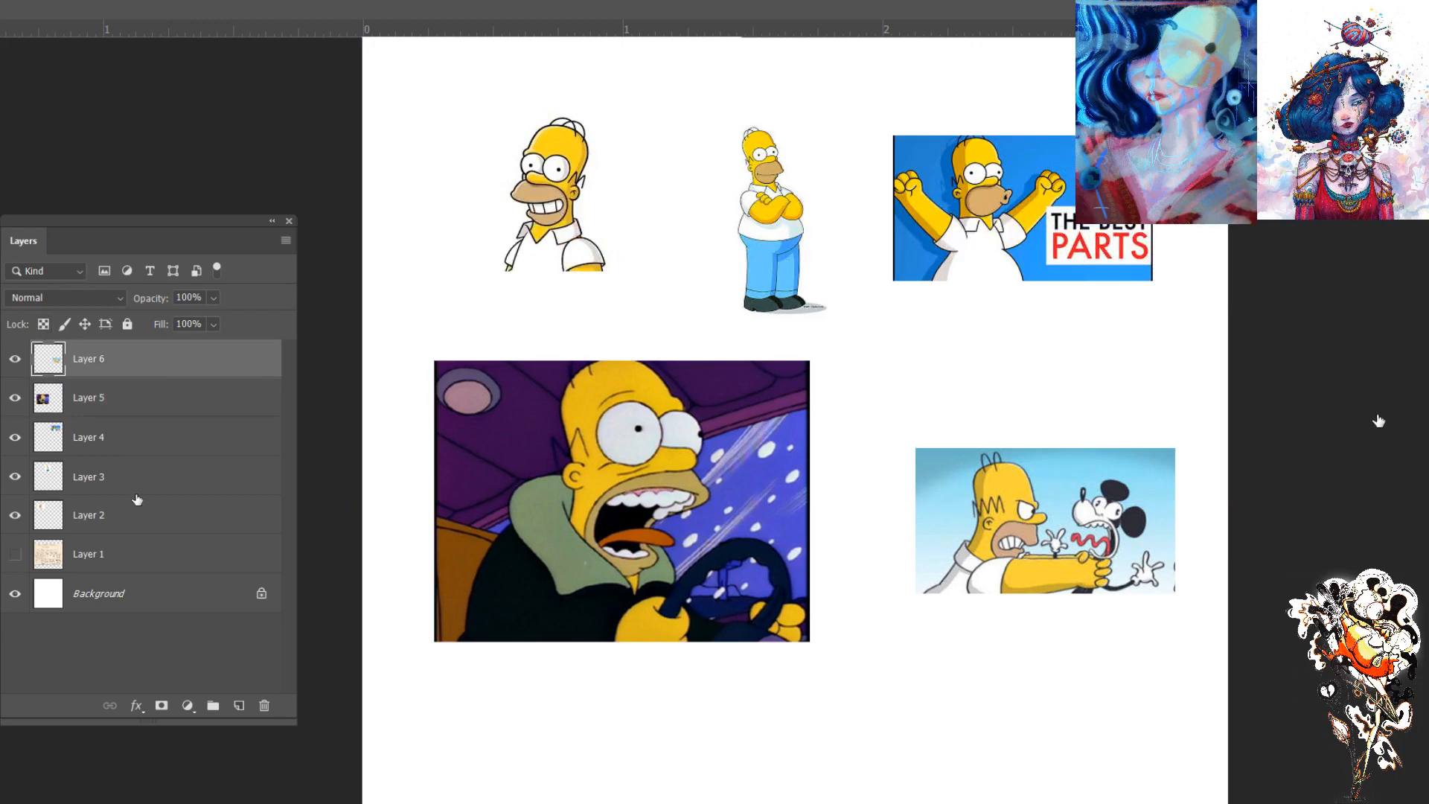
{"action": "left_click", "coordinate": [124, 514], "text": "shift"}
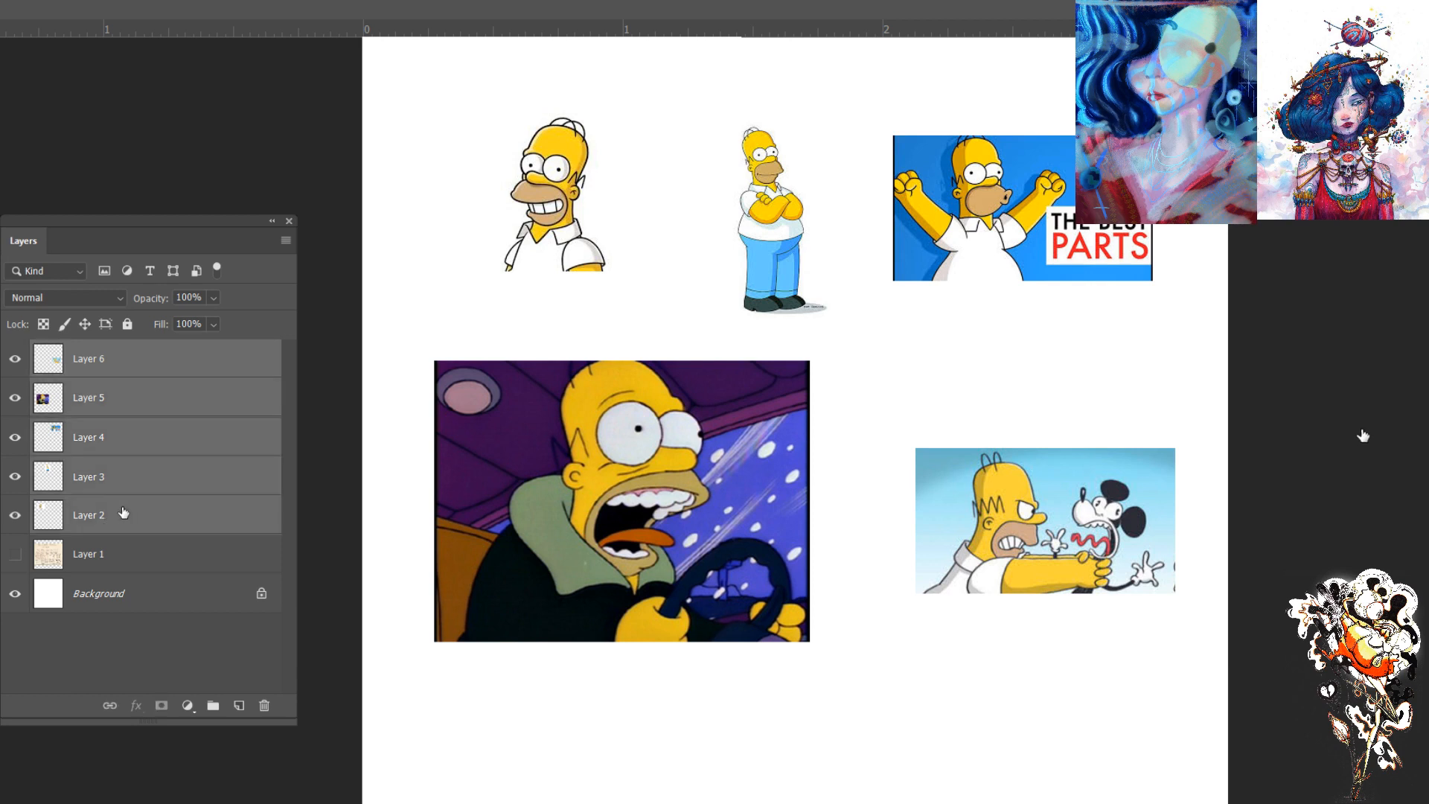
{"action": "key", "text": "ctrl+e"}
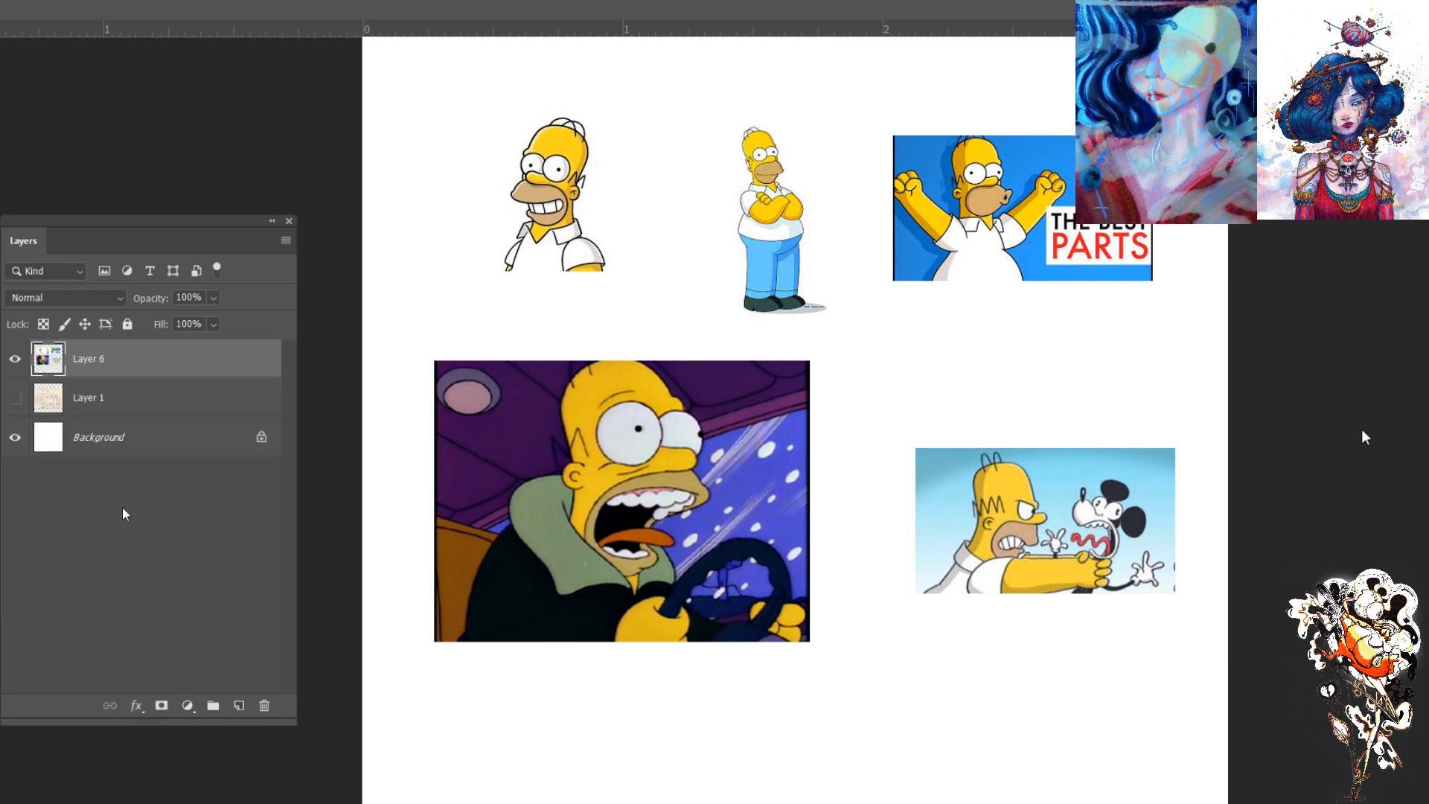
{"action": "left_click", "coordinate": [238, 706]}
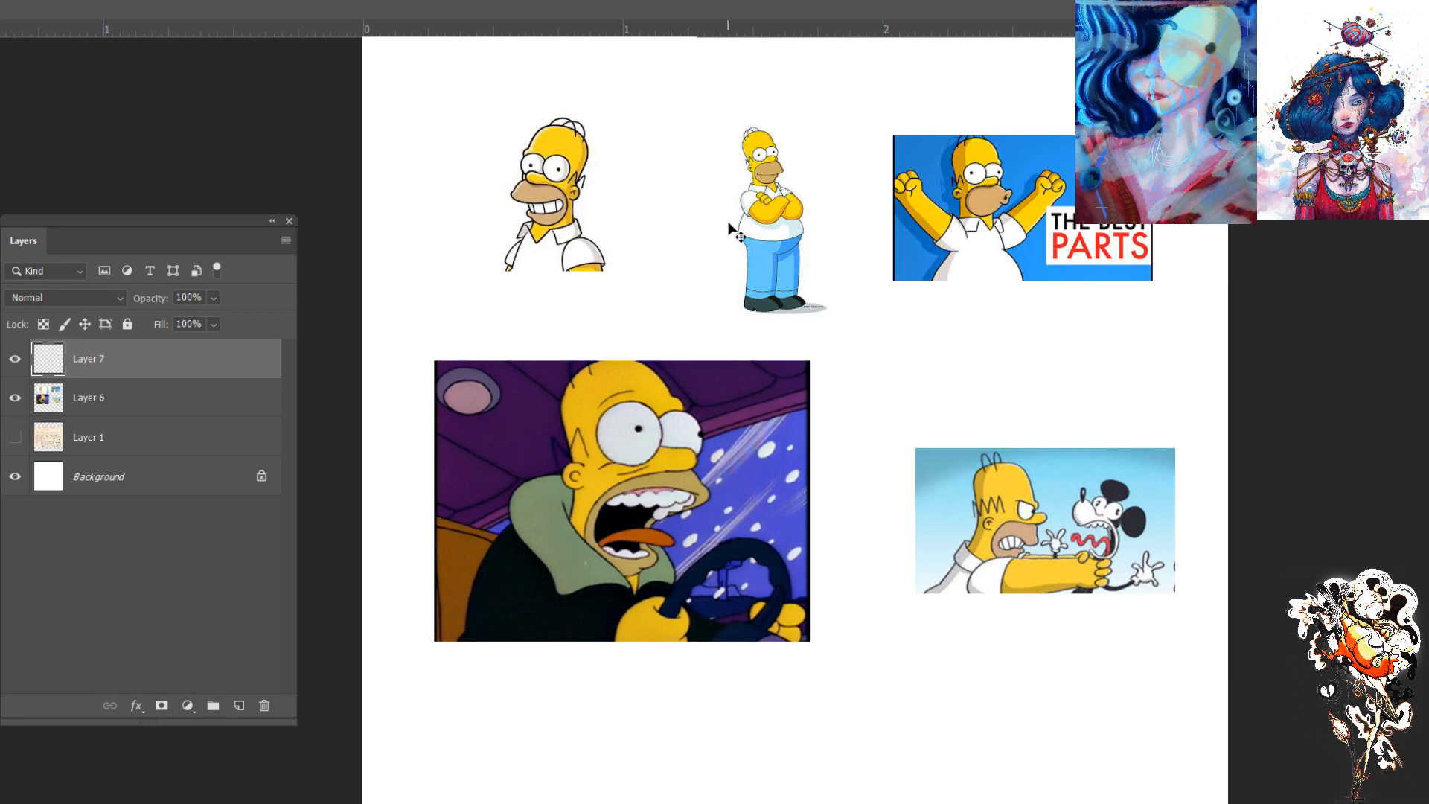
- Draw a thin arrow to the top hairs of the grinning Homer and handwrite Peanuts beside it with the Brush
{"action": "key", "text": "ctrl+plus"}
{"action": "left_click_drag", "start_coordinate": [605, 314], "coordinate": [720, 691]}
{"action": "key", "text": "b"}
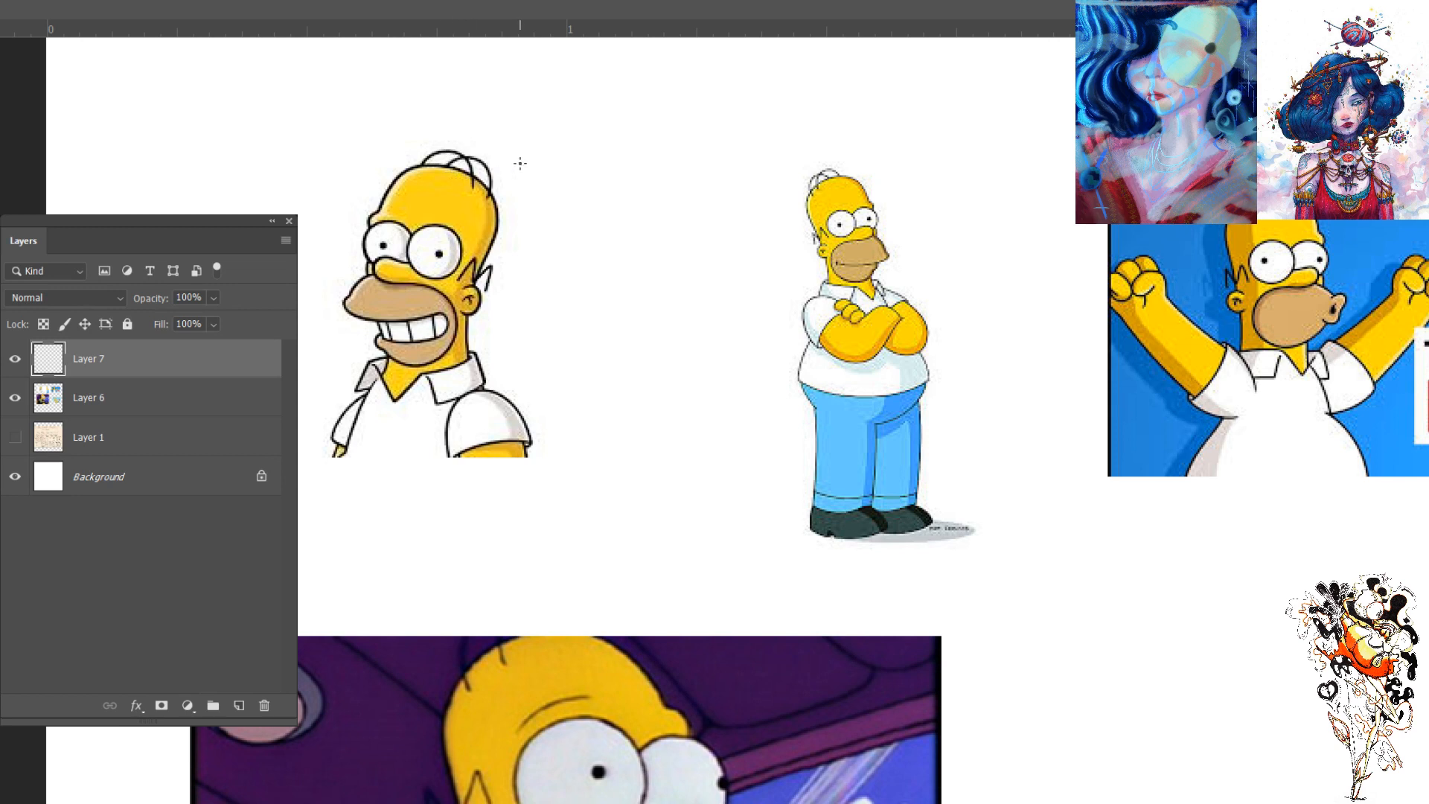
{"action": "mouse_move", "coordinate": [512, 134]}
{"action": "left_mouse_down"}
{"action": "mouse_move", "coordinate": [504, 166]}
{"action": "mouse_move", "coordinate": [487, 148]}
{"action": "mouse_move", "coordinate": [497, 176]}
{"action": "left_mouse_up"}
{"action": "mouse_move", "coordinate": [526, 97]}
{"action": "left_mouse_down"}
{"action": "mouse_move", "coordinate": [600, 120]}
{"action": "mouse_move", "coordinate": [633, 113]}
{"action": "left_mouse_up"}
{"action": "mouse_move", "coordinate": [640, 74]}
{"action": "left_mouse_down"}
{"action": "mouse_move", "coordinate": [639, 117]}
{"action": "mouse_move", "coordinate": [648, 110]}
{"action": "left_mouse_up"}
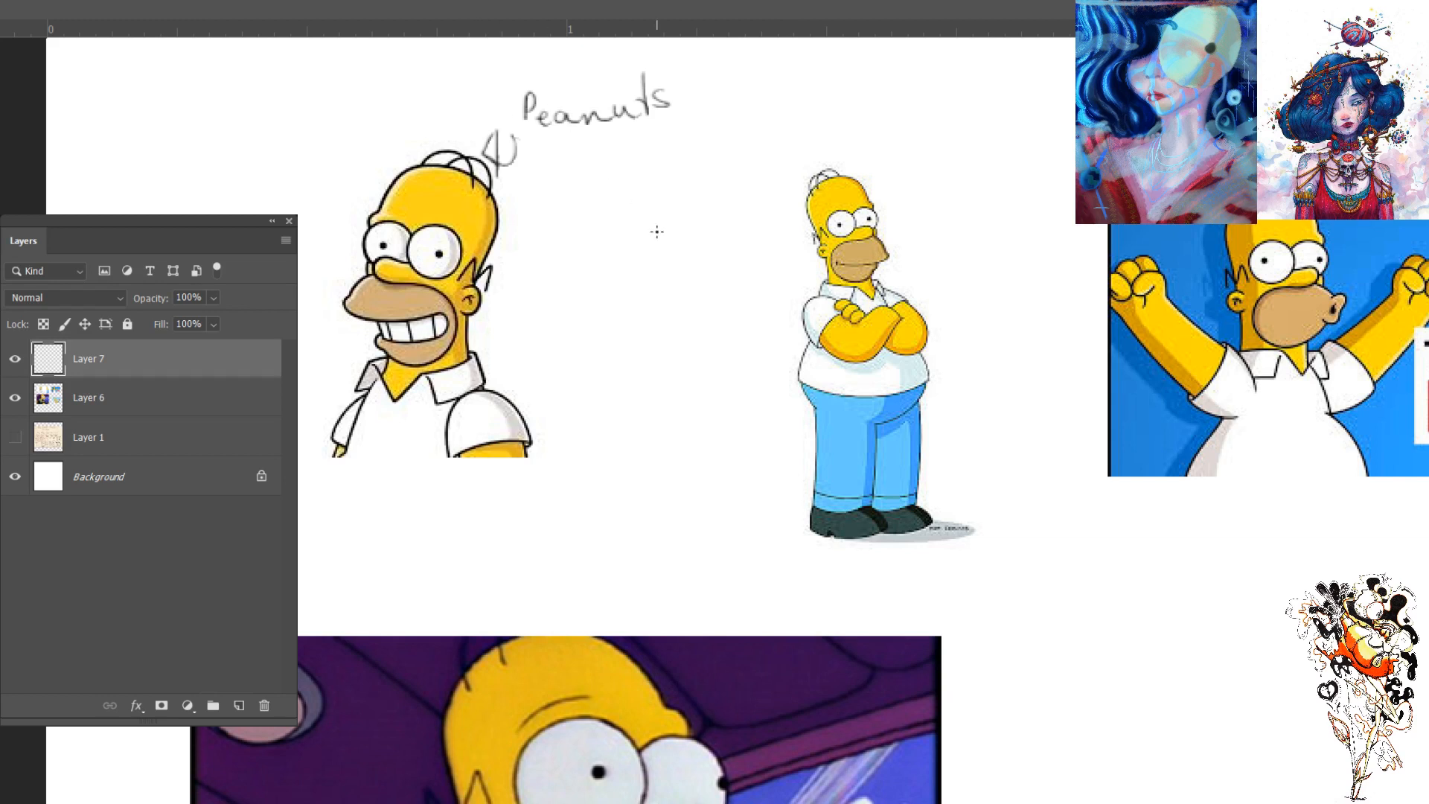
- Draw two arrows pointing at the zigzag hair above the ear of the grinning Homer
{"action": "left_click_drag", "start_coordinate": [528, 275], "coordinate": [496, 288]}
{"action": "left_click_drag", "start_coordinate": [496, 288], "coordinate": [515, 292]}
{"action": "mouse_move", "coordinate": [522, 172]}
{"action": "left_mouse_down"}
{"action": "mouse_move", "coordinate": [512, 232]}
{"action": "mouse_move", "coordinate": [527, 221]}
{"action": "left_mouse_up"}
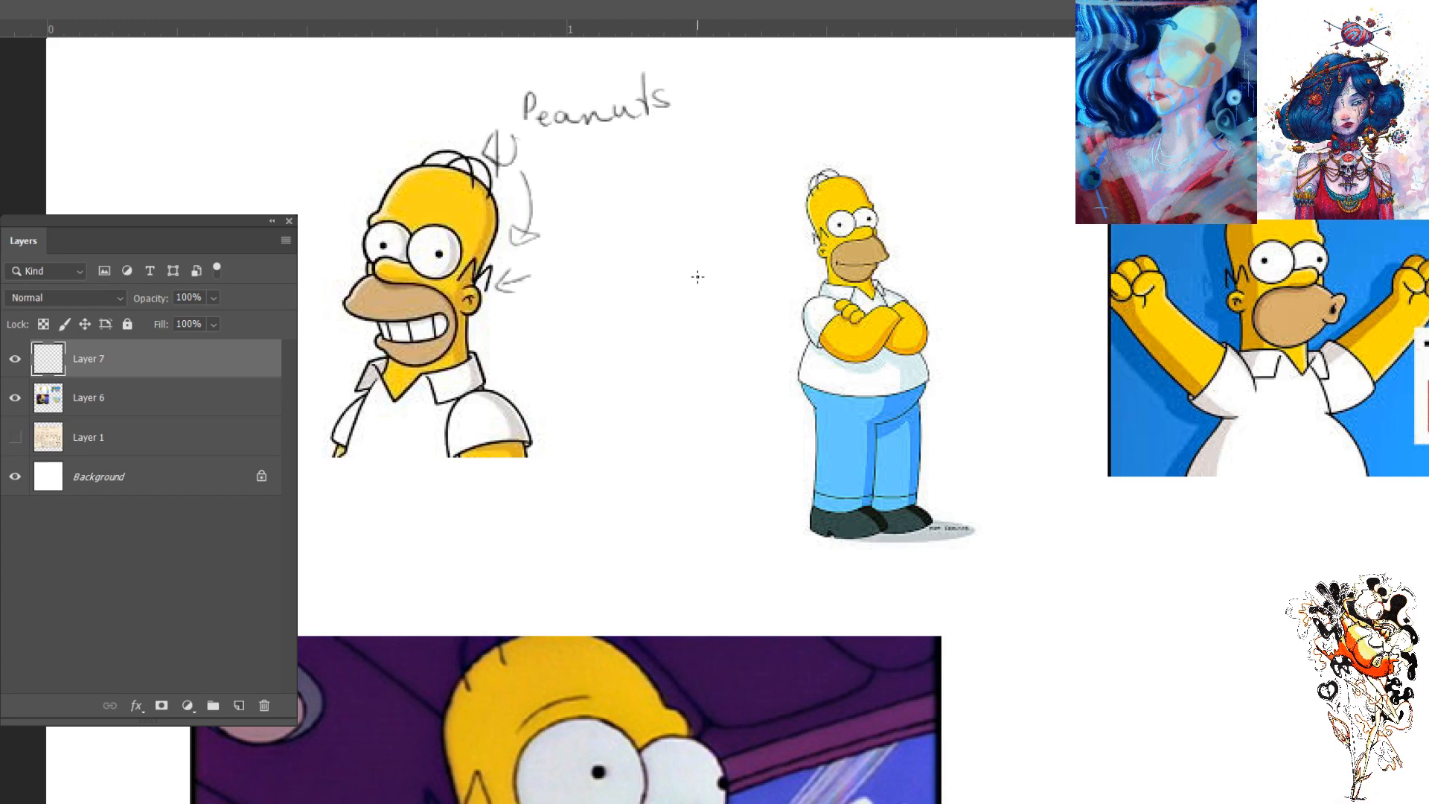
- Draw an arrow pointing at the grinning Homer's eyes and sketch a pair of round eyes with pupils beside his head
{"action": "left_click_drag", "start_coordinate": [298, 245], "coordinate": [333, 248]}
{"action": "left_click_drag", "start_coordinate": [319, 237], "coordinate": [321, 253]}
{"action": "mouse_move", "coordinate": [294, 137]}
{"action": "left_mouse_down"}
{"action": "mouse_move", "coordinate": [310, 119]}
{"action": "mouse_move", "coordinate": [281, 127]}
{"action": "mouse_move", "coordinate": [288, 137]}
{"action": "mouse_move", "coordinate": [190, 142]}
{"action": "mouse_move", "coordinate": [231, 112]}
{"action": "mouse_move", "coordinate": [216, 132]}
{"action": "left_mouse_up"}
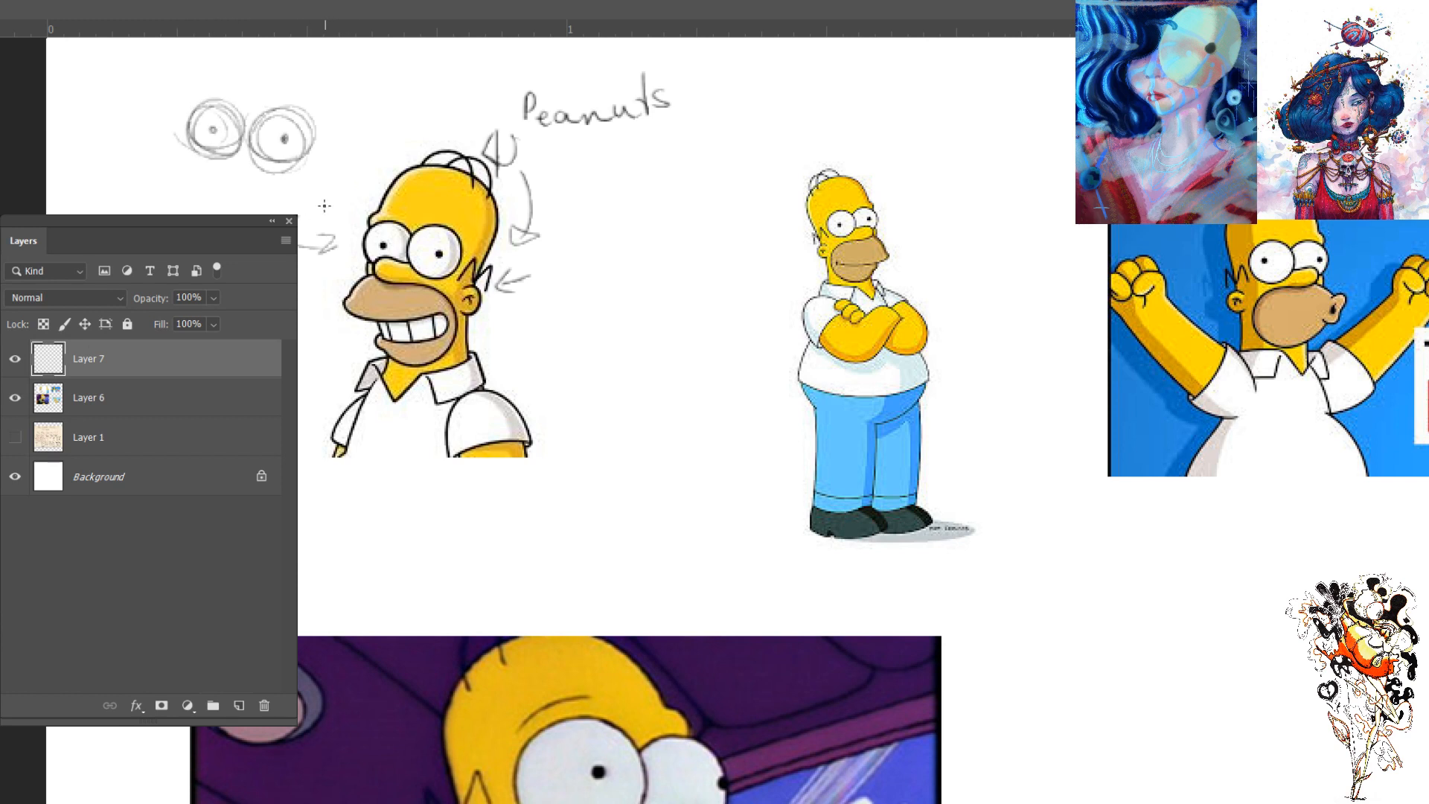
{"action": "left_click_drag", "start_coordinate": [204, 195], "coordinate": [215, 212]}
- Handwrite Dagwood and Popeye beneath the Peanuts note and check the notes layer by toggling its visibility
{"action": "mouse_move", "coordinate": [579, 166]}
{"action": "left_mouse_down"}
{"action": "mouse_move", "coordinate": [577, 199]}
{"action": "mouse_move", "coordinate": [619, 197]}
{"action": "mouse_move", "coordinate": [609, 217]}
{"action": "mouse_move", "coordinate": [681, 166]}
{"action": "mouse_move", "coordinate": [728, 156]}
{"action": "left_mouse_up"}
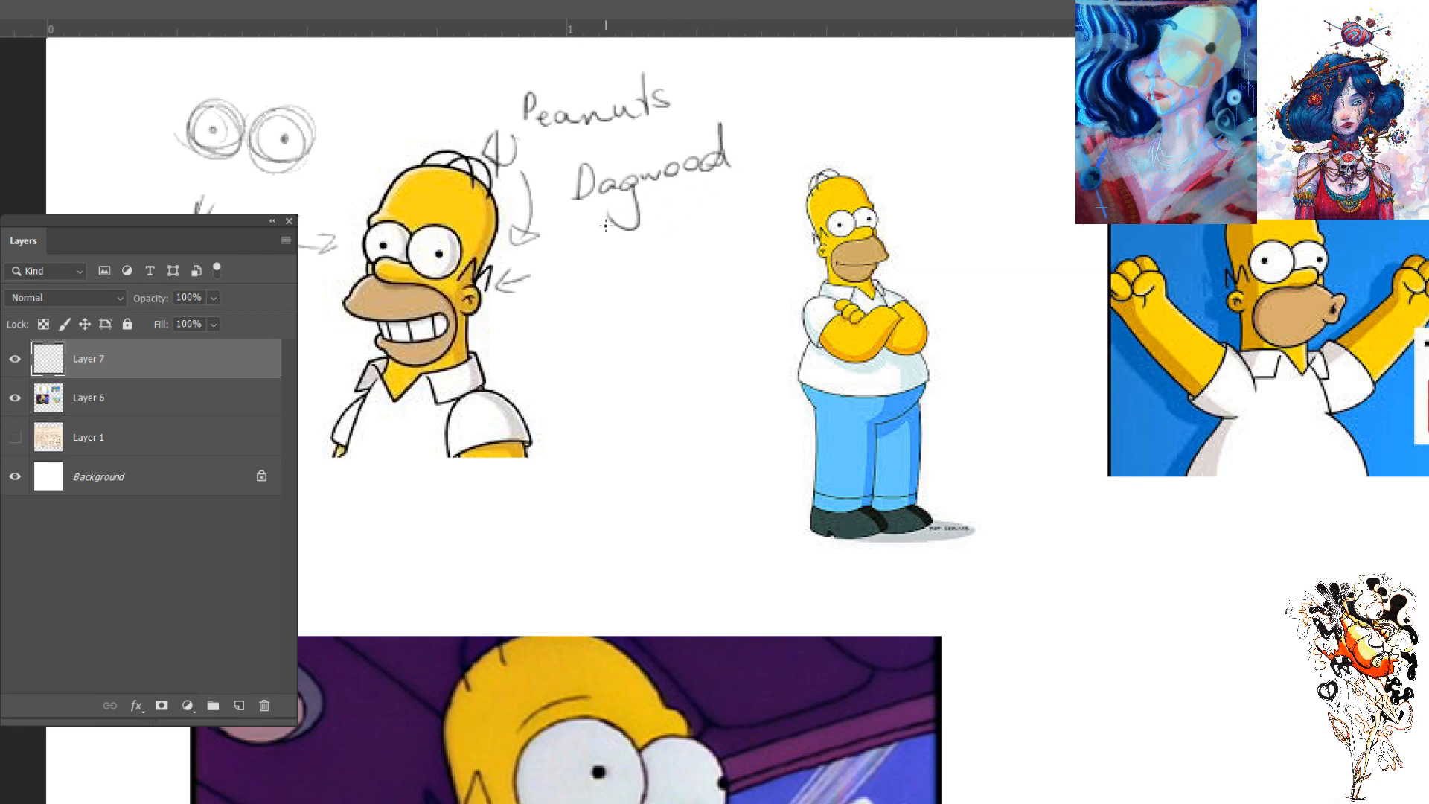
{"action": "mouse_move", "coordinate": [584, 256]}
{"action": "left_mouse_down"}
{"action": "mouse_move", "coordinate": [616, 300]}
{"action": "mouse_move", "coordinate": [623, 260]}
{"action": "mouse_move", "coordinate": [668, 265]}
{"action": "mouse_move", "coordinate": [685, 311]}
{"action": "mouse_move", "coordinate": [722, 246]}
{"action": "left_mouse_up"}
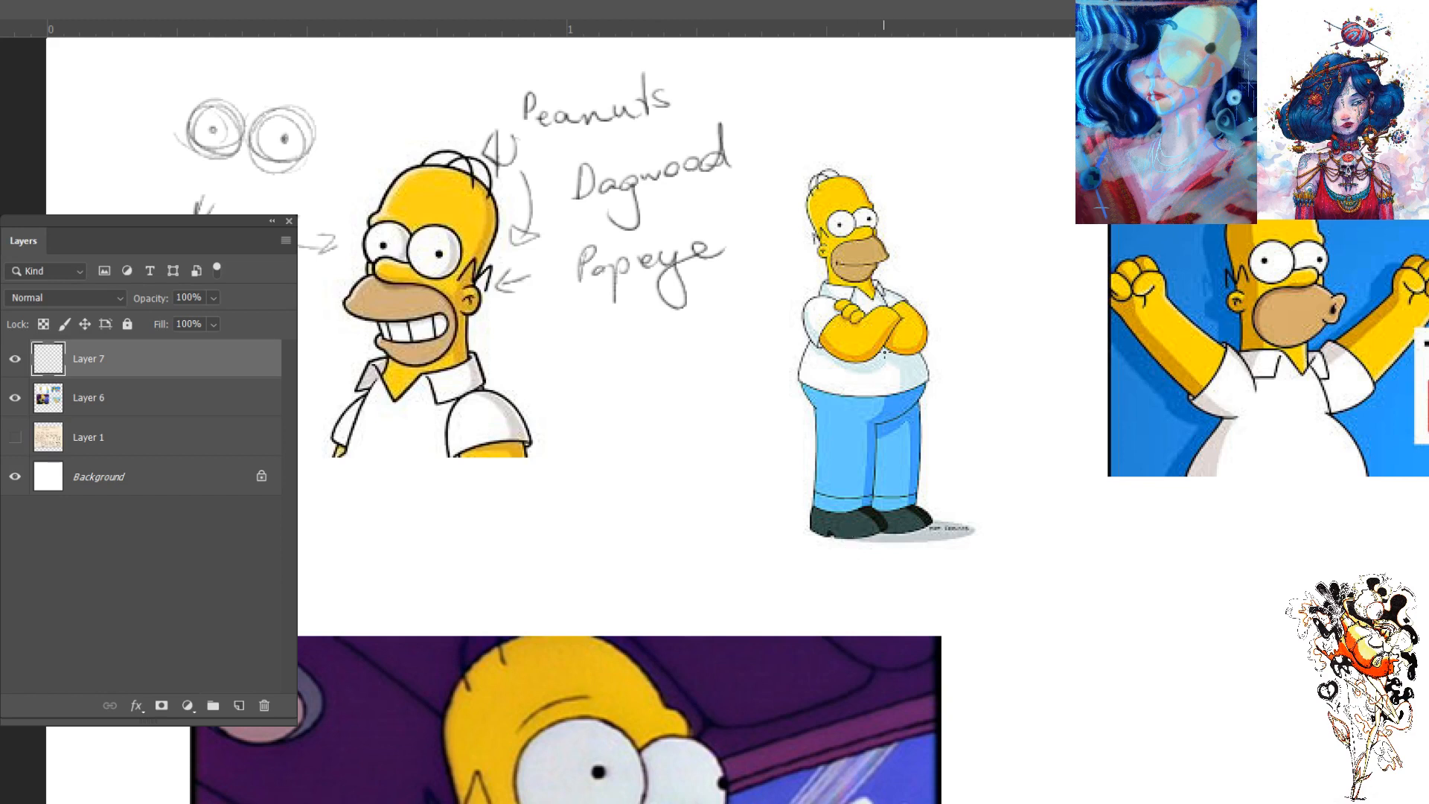
{"action": "left_click", "coordinate": [15, 359]}
{"action": "left_click", "coordinate": [15, 359]}
- Examine the Homer reference images across the canvas, including the driving, crossed-arms and raised-fists pictures
{"action": "left_click_drag", "start_coordinate": [948, 549], "coordinate": [701, 298]}
{"action": "scroll", "coordinate": [702, 298], "scroll_direction": "down", "scroll_amount": 5}
{"action": "scroll", "coordinate": [737, 408], "scroll_direction": "left", "scroll_amount": 2}
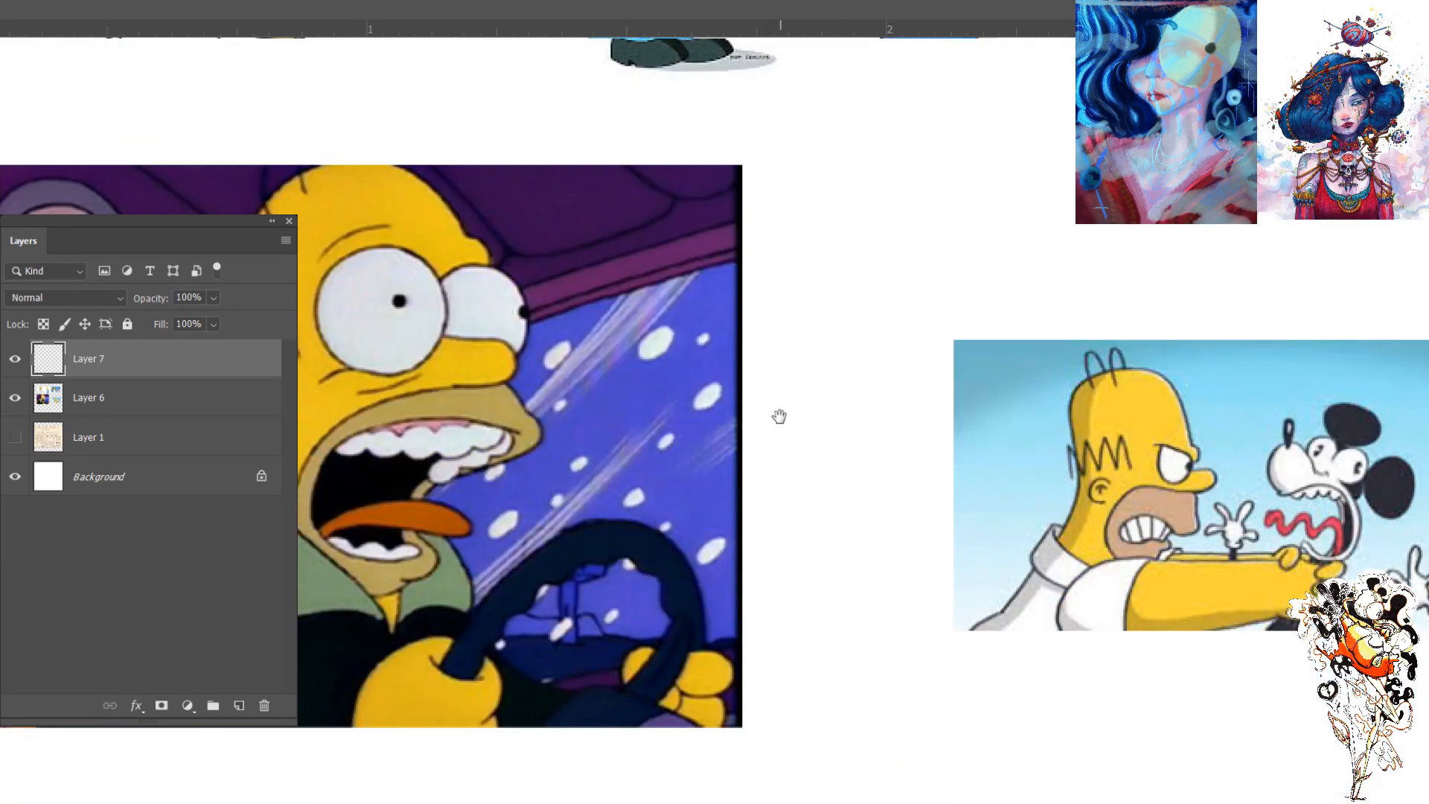
{"action": "left_click_drag", "start_coordinate": [809, 425], "coordinate": [870, 492]}
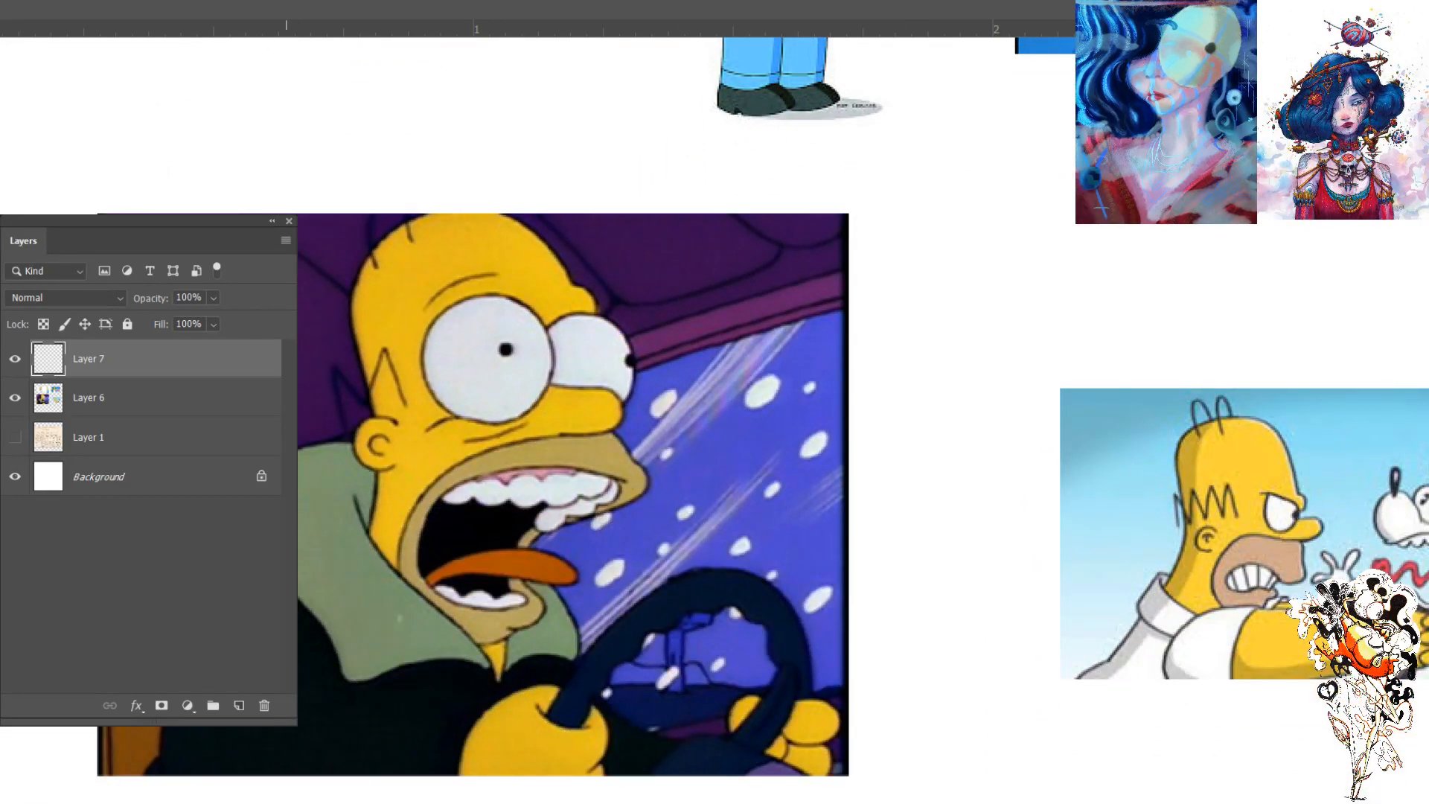
{"action": "left_click_drag", "start_coordinate": [976, 477], "coordinate": [850, 744]}
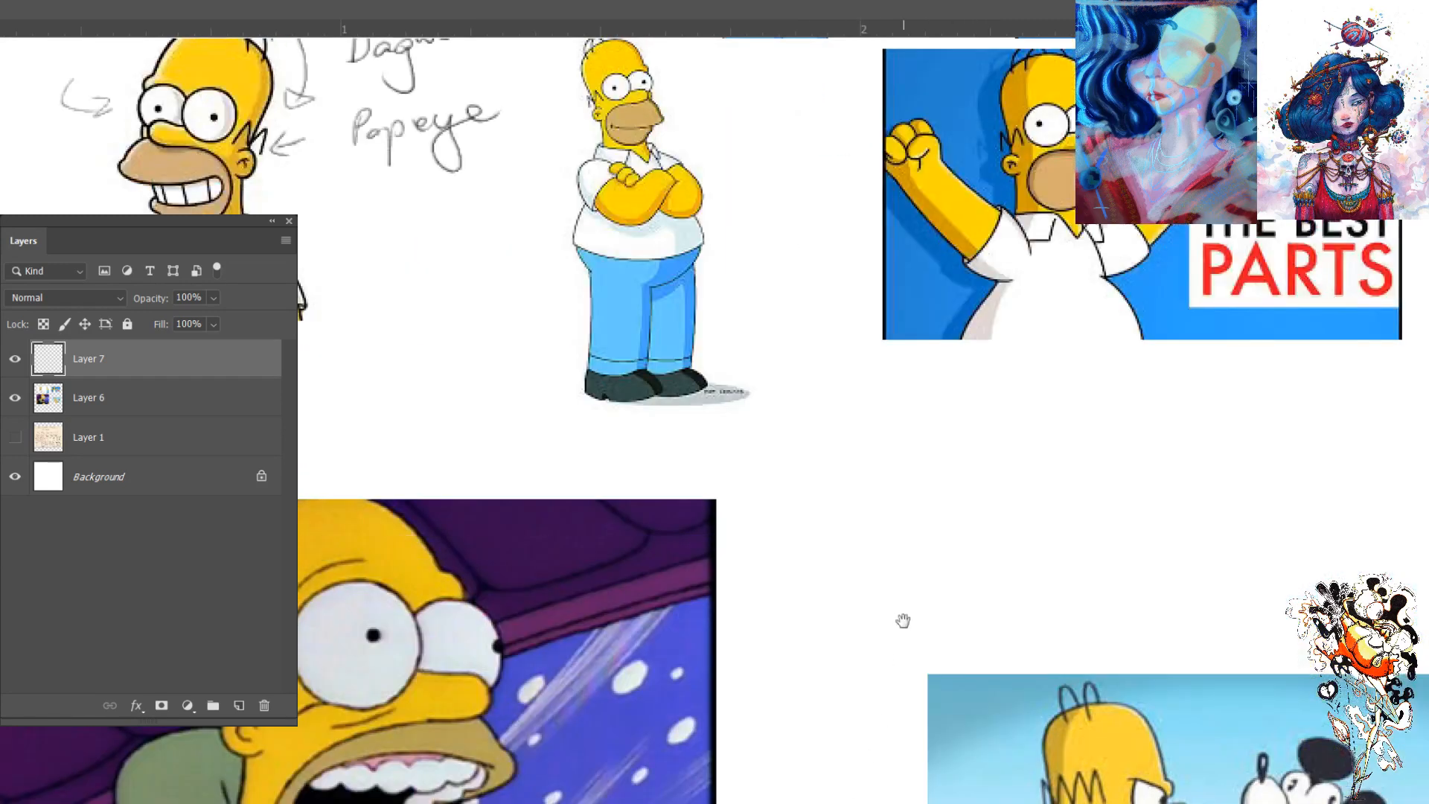
{"action": "left_click_drag", "start_coordinate": [886, 592], "coordinate": [858, 770]}
{"action": "left_click_drag", "start_coordinate": [937, 557], "coordinate": [944, 673]}
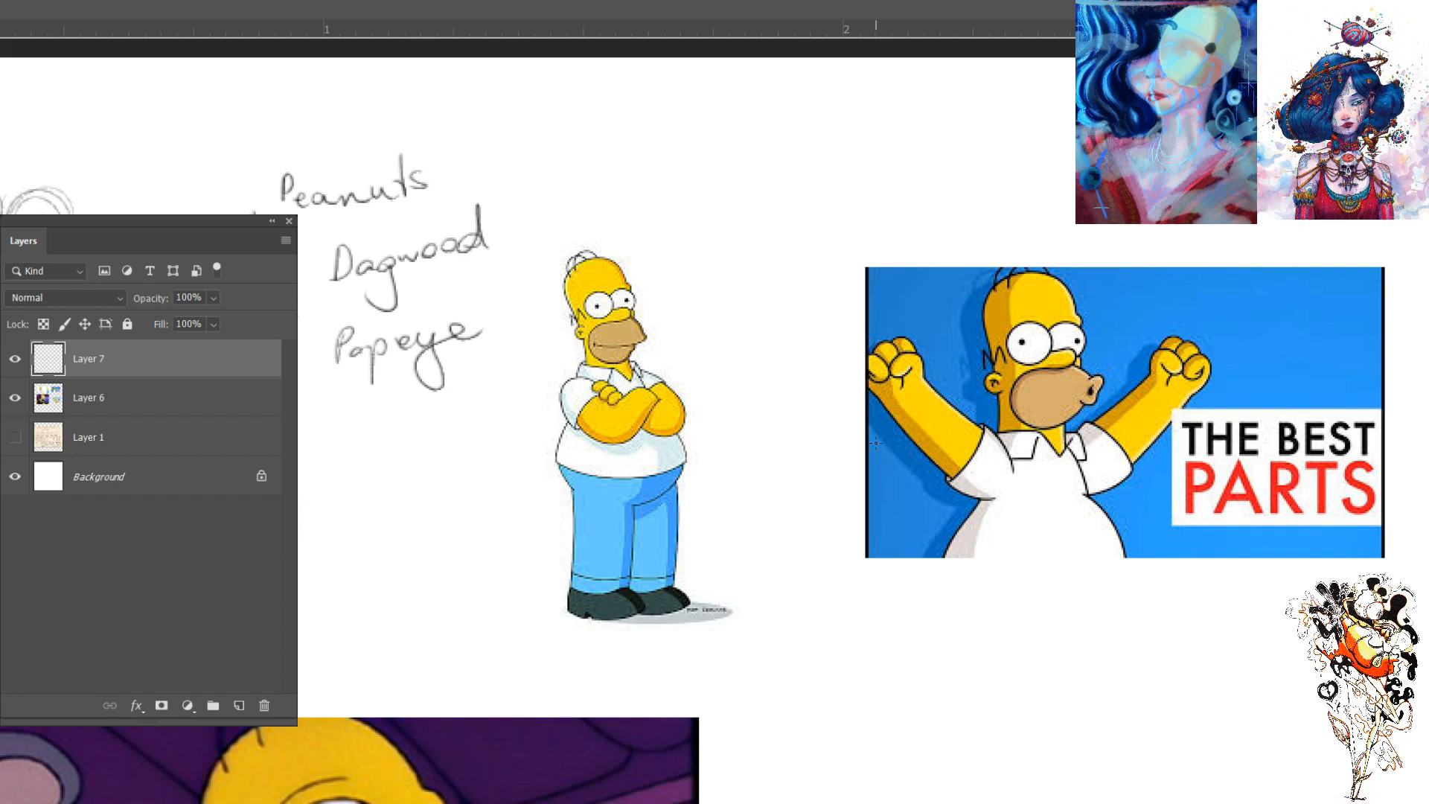
- Sketch a rounded mouth shape divided into square teeth beside the grinning Homer's mouth
{"action": "left_click_drag", "start_coordinate": [501, 472], "coordinate": [820, 327]}
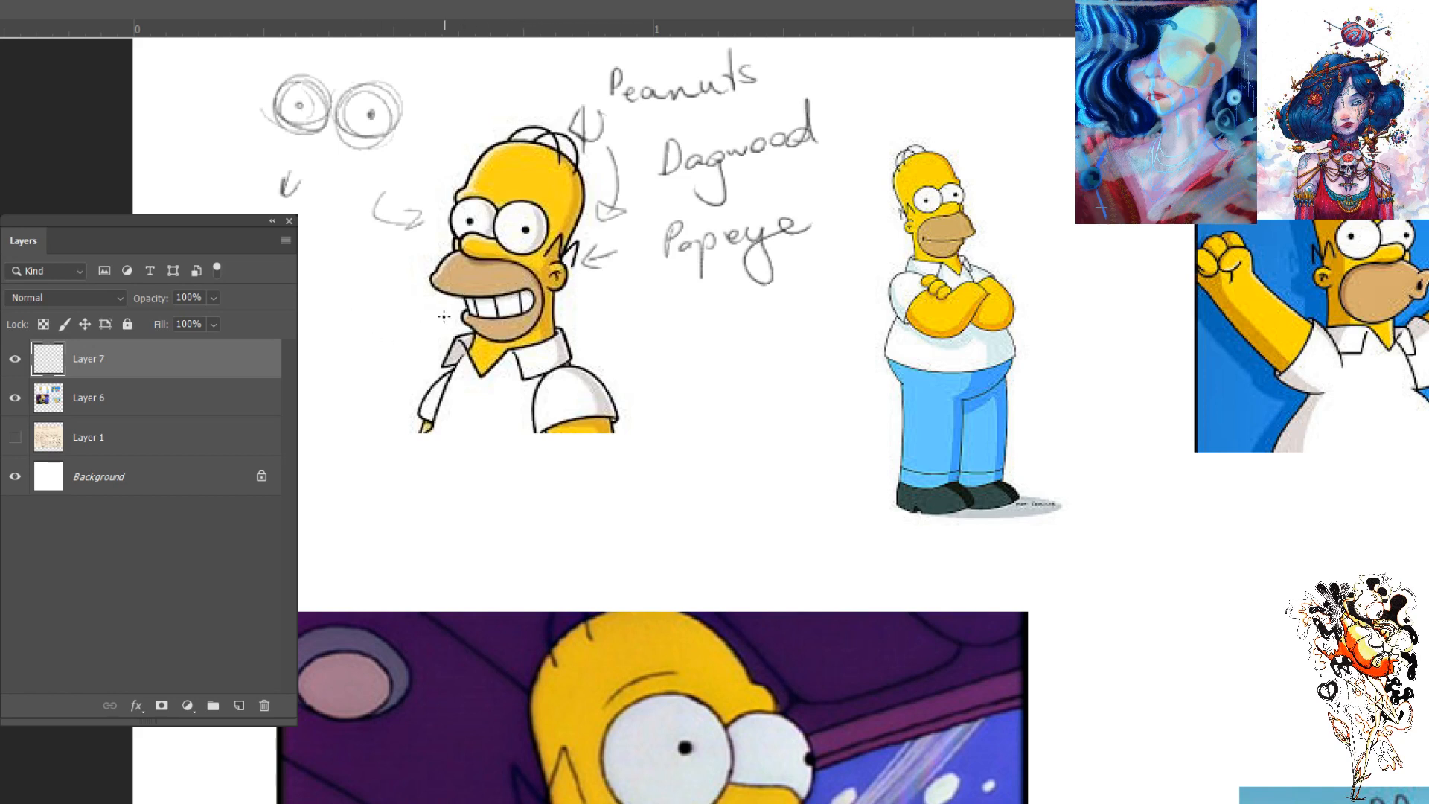
{"action": "left_click_drag", "start_coordinate": [299, 298], "coordinate": [342, 290]}
{"action": "mouse_move", "coordinate": [300, 315]}
{"action": "left_mouse_down"}
{"action": "mouse_move", "coordinate": [346, 315]}
{"action": "mouse_move", "coordinate": [319, 314]}
{"action": "left_mouse_up"}
- Show Layer 1 and try square teeth on the driving Homer, erasing his mouth area on Layer 6
{"action": "left_click_drag", "start_coordinate": [1116, 589], "coordinate": [1105, 304]}
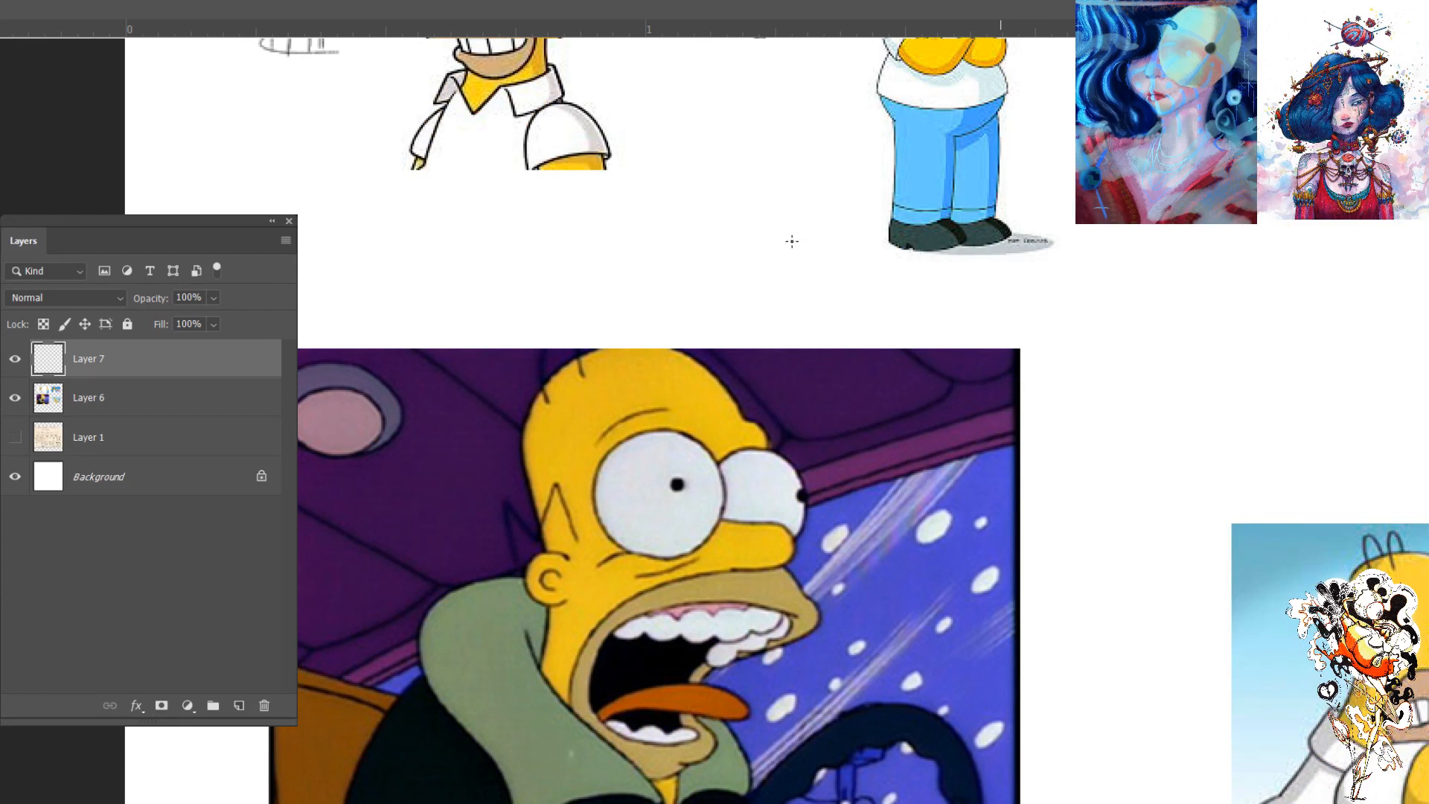
{"action": "scroll", "coordinate": [845, 224], "scroll_direction": "down", "scroll_amount": 3}
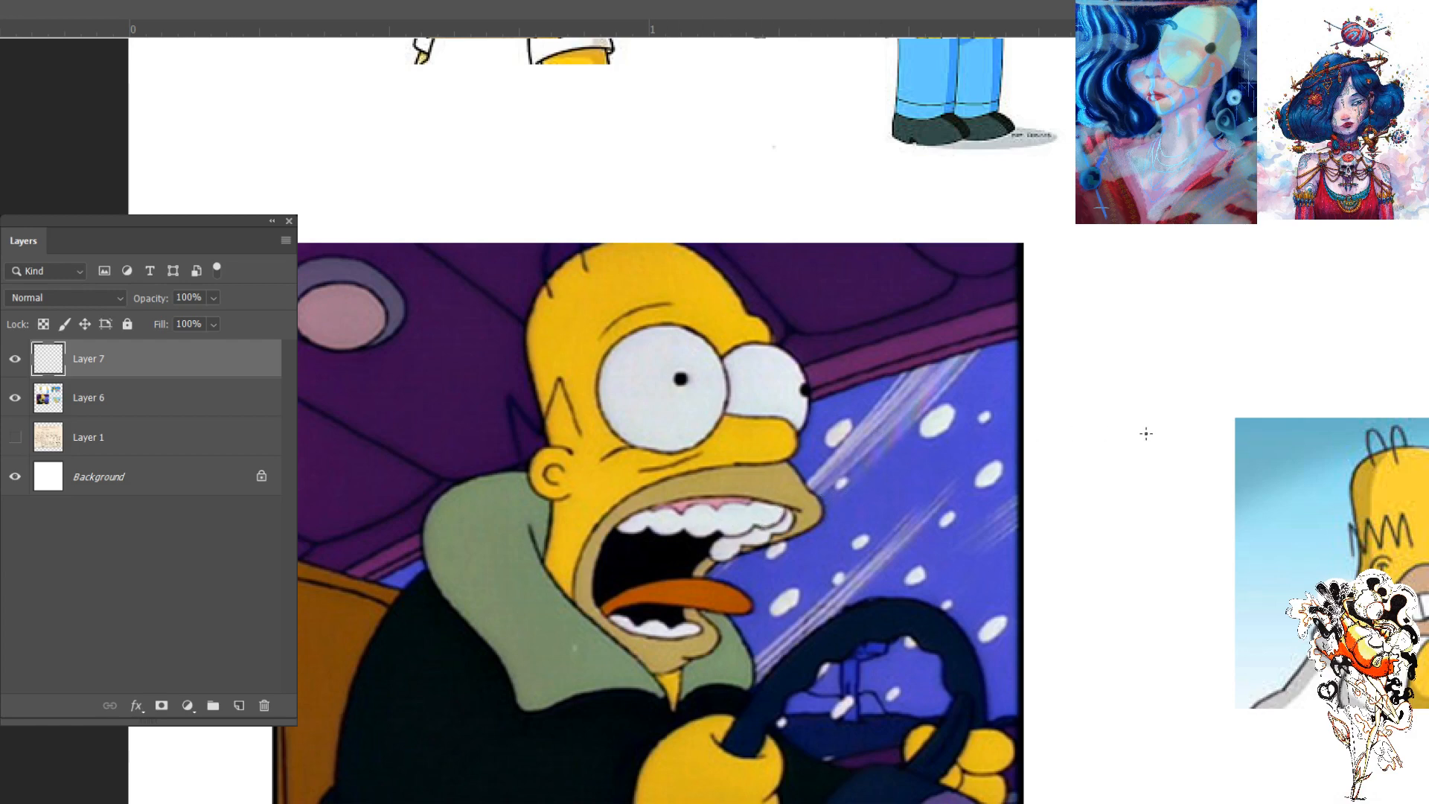
{"action": "left_click", "coordinate": [15, 437]}
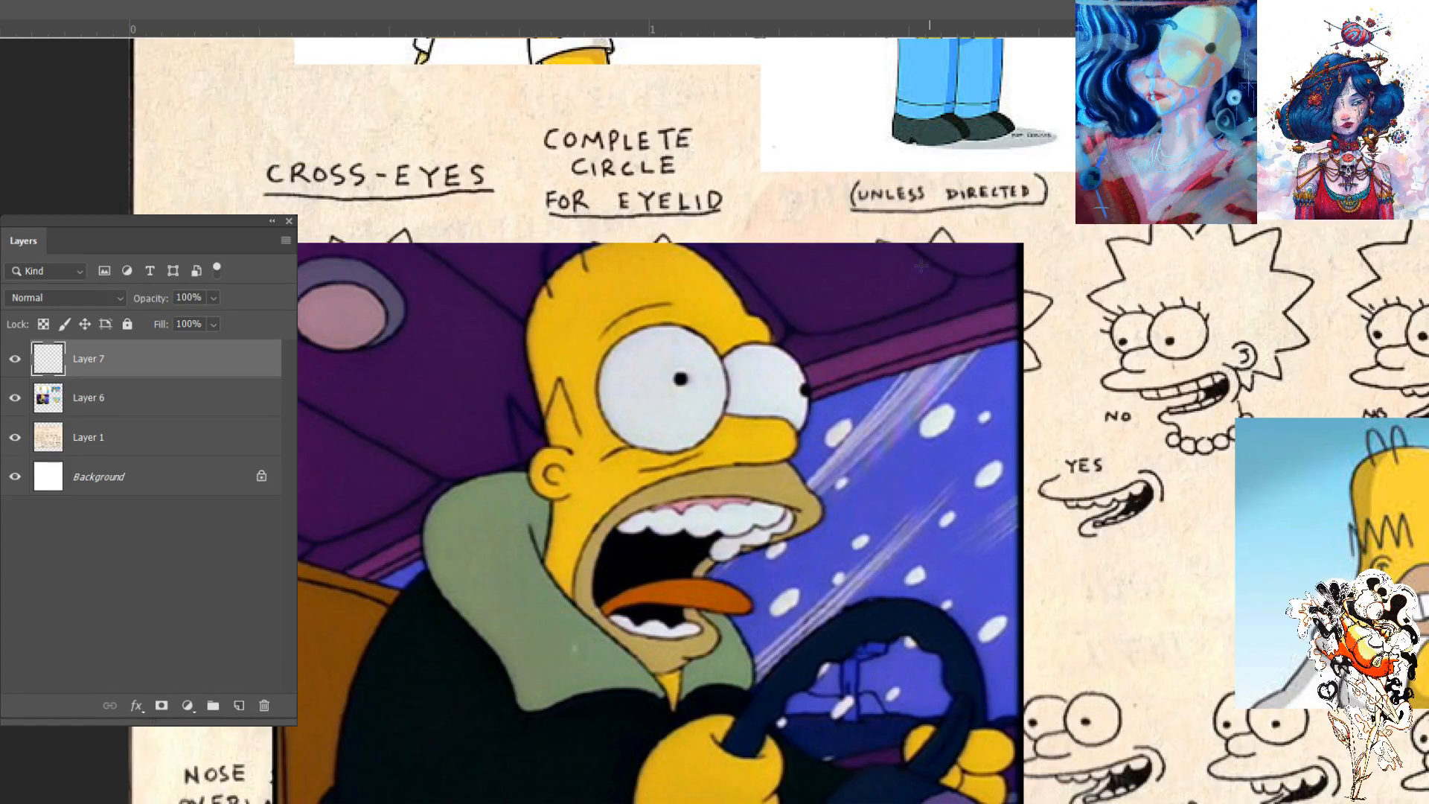
{"action": "left_click_drag", "start_coordinate": [609, 440], "coordinate": [602, 645]}
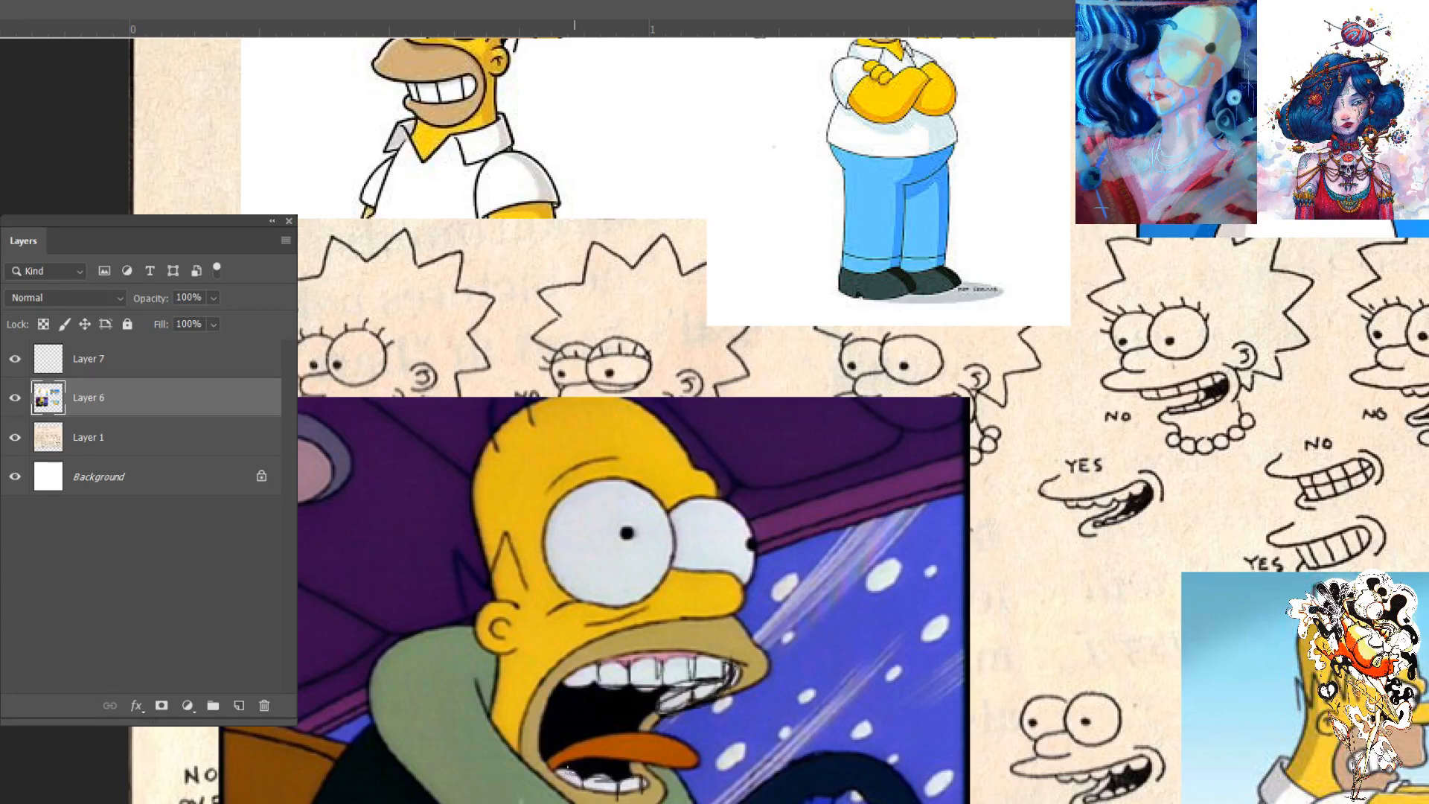
{"action": "key", "text": "e"}
{"action": "mouse_move", "coordinate": [653, 701]}
{"action": "left_mouse_down"}
{"action": "mouse_move", "coordinate": [694, 710]}
{"action": "mouse_move", "coordinate": [627, 740]}
{"action": "mouse_move", "coordinate": [711, 650]}
{"action": "left_mouse_up"}
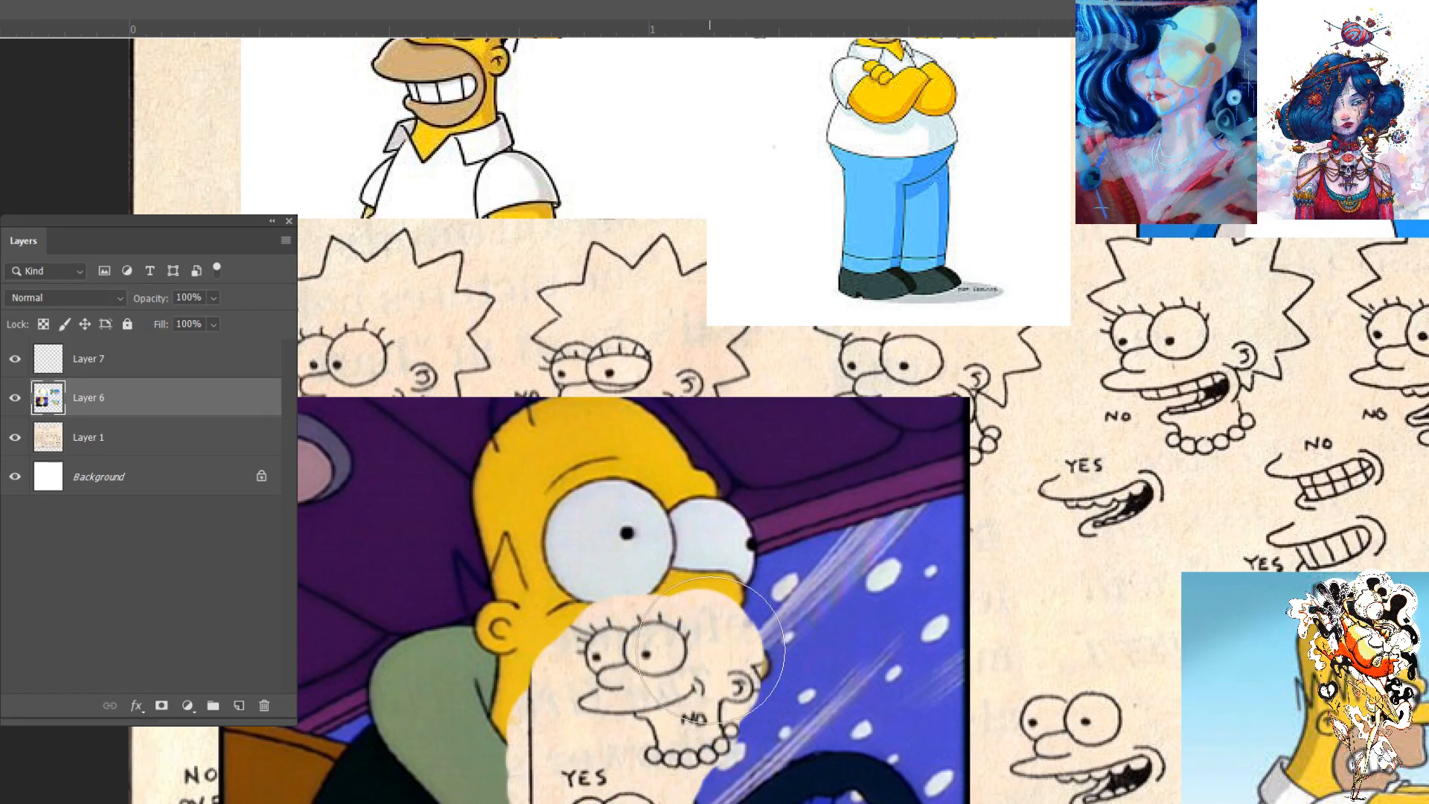
- Undo the erasing, the teeth drawing and the shift of the Homer images, back to Layer 1 hidden
{"action": "key", "text": "ctrl+z"}
{"action": "key", "text": "ctrl+z"}
{"action": "key", "text": "ctrl+z"}
{"action": "key", "text": "ctrl+z"}
{"action": "key", "text": "ctrl+z"}
{"action": "key", "text": "ctrl+z"}
{"action": "key", "text": "ctrl+z"}
{"action": "key", "text": "ctrl+z"}
{"action": "key", "text": "ctrl+z"}
{"action": "key", "text": "ctrl+z"}
{"action": "key", "text": "ctrl+z"}
{"action": "key", "text": "ctrl+z"}
{"action": "key", "text": "ctrl+z"}
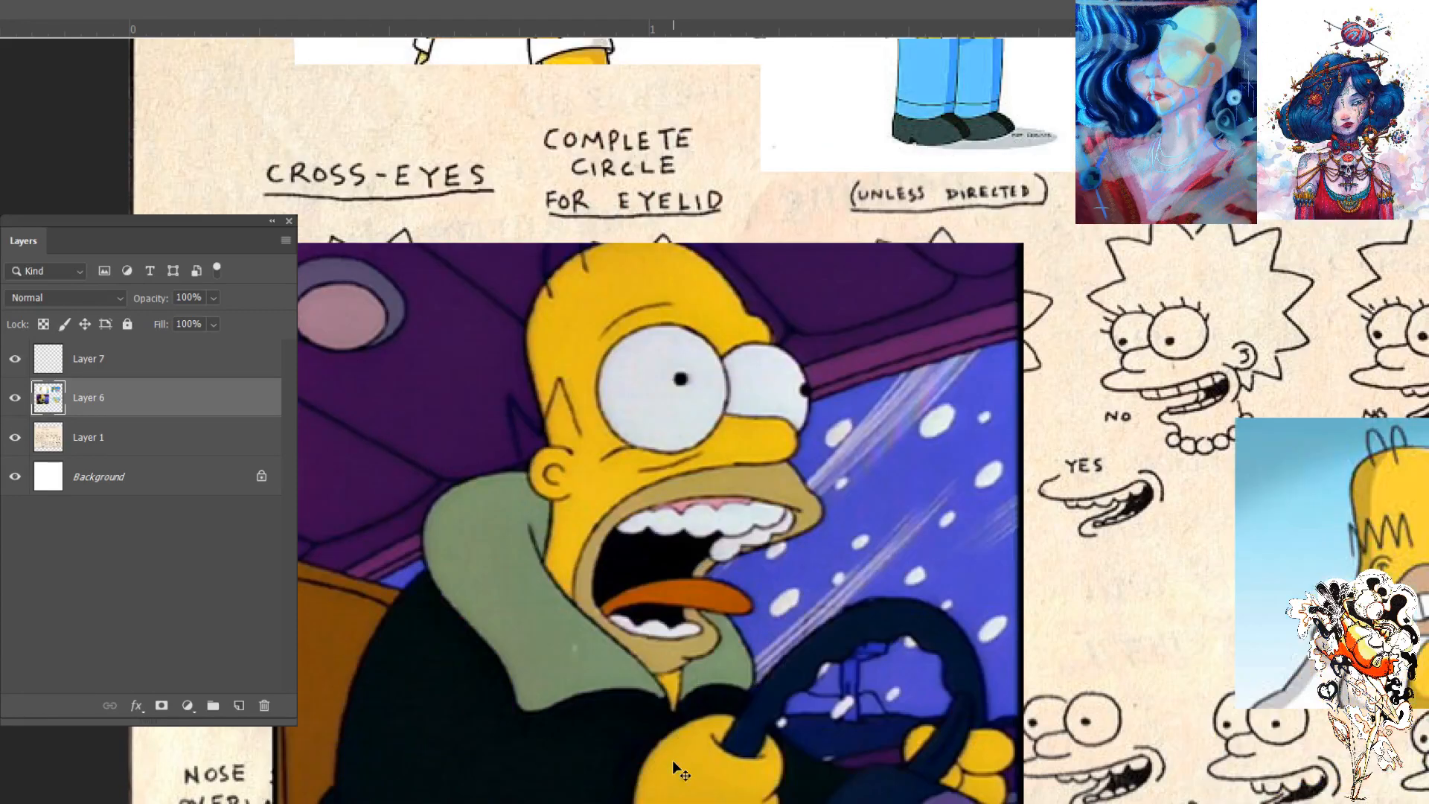
{"action": "key", "text": "ctrl+z"}
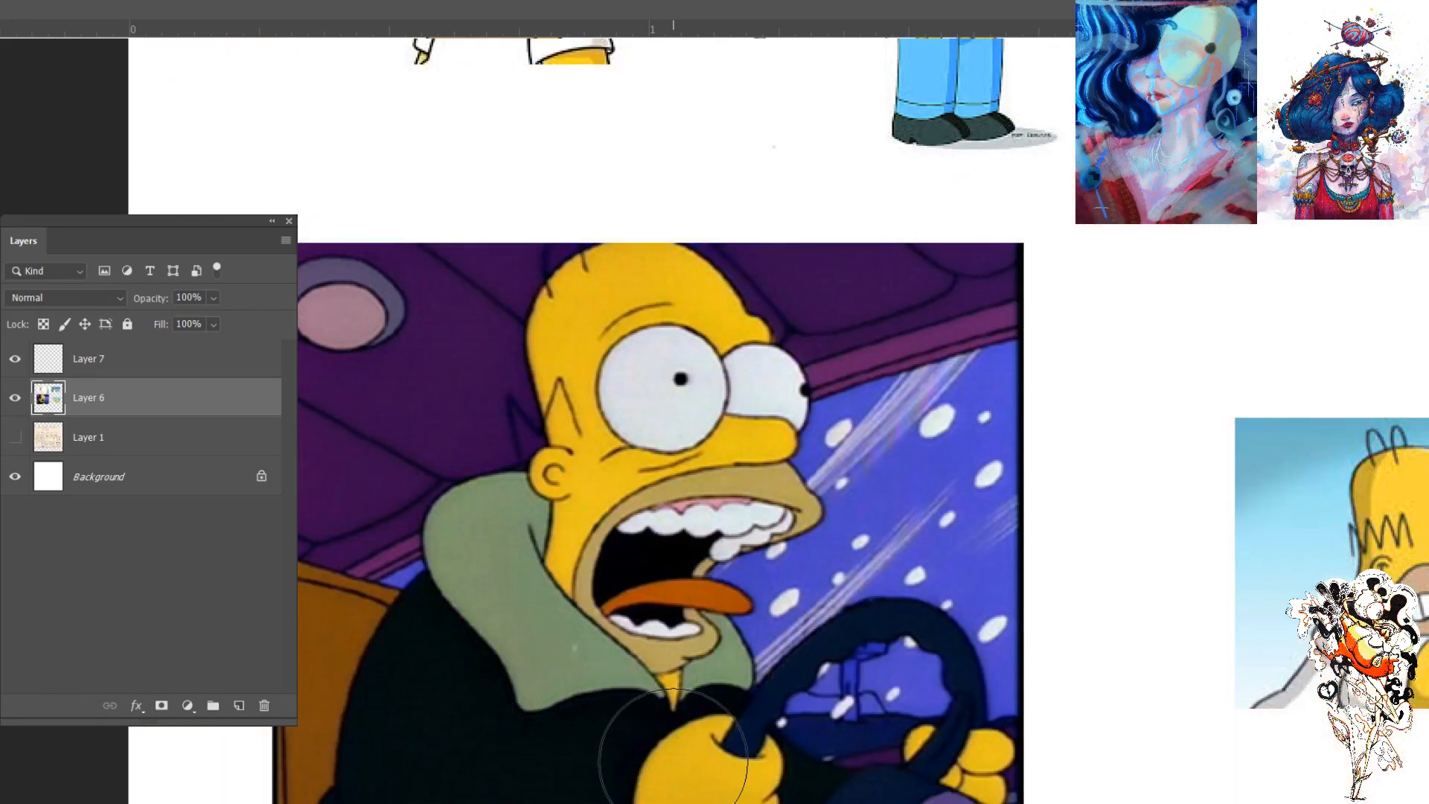
- Examine the reference image of Homer strangling the black-and-white cartoon mouse
{"action": "key", "text": "ctrl+minus"}
{"action": "key", "text": "ctrl+minus"}
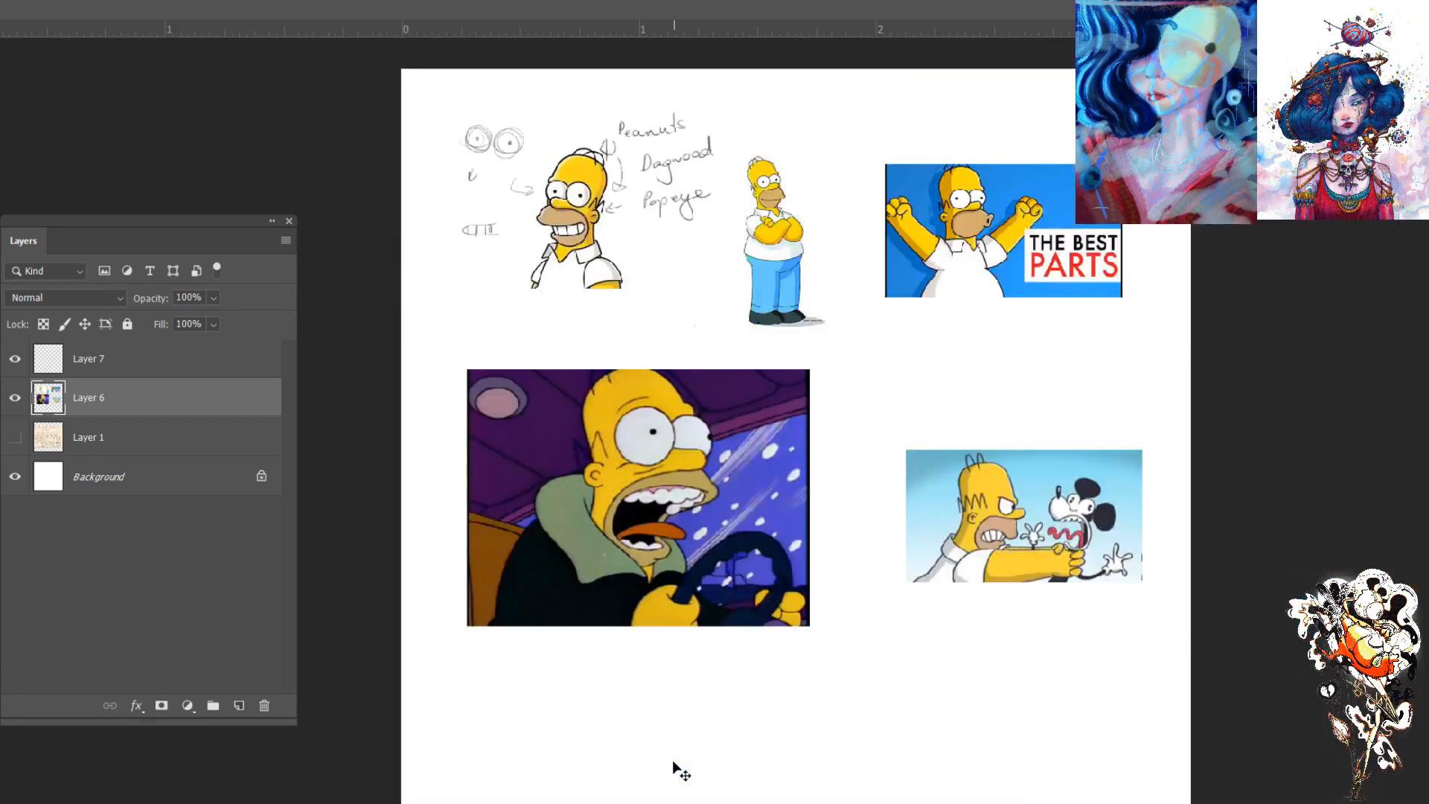
{"action": "key", "text": "ctrl+plus"}
{"action": "key", "text": "ctrl+plus"}
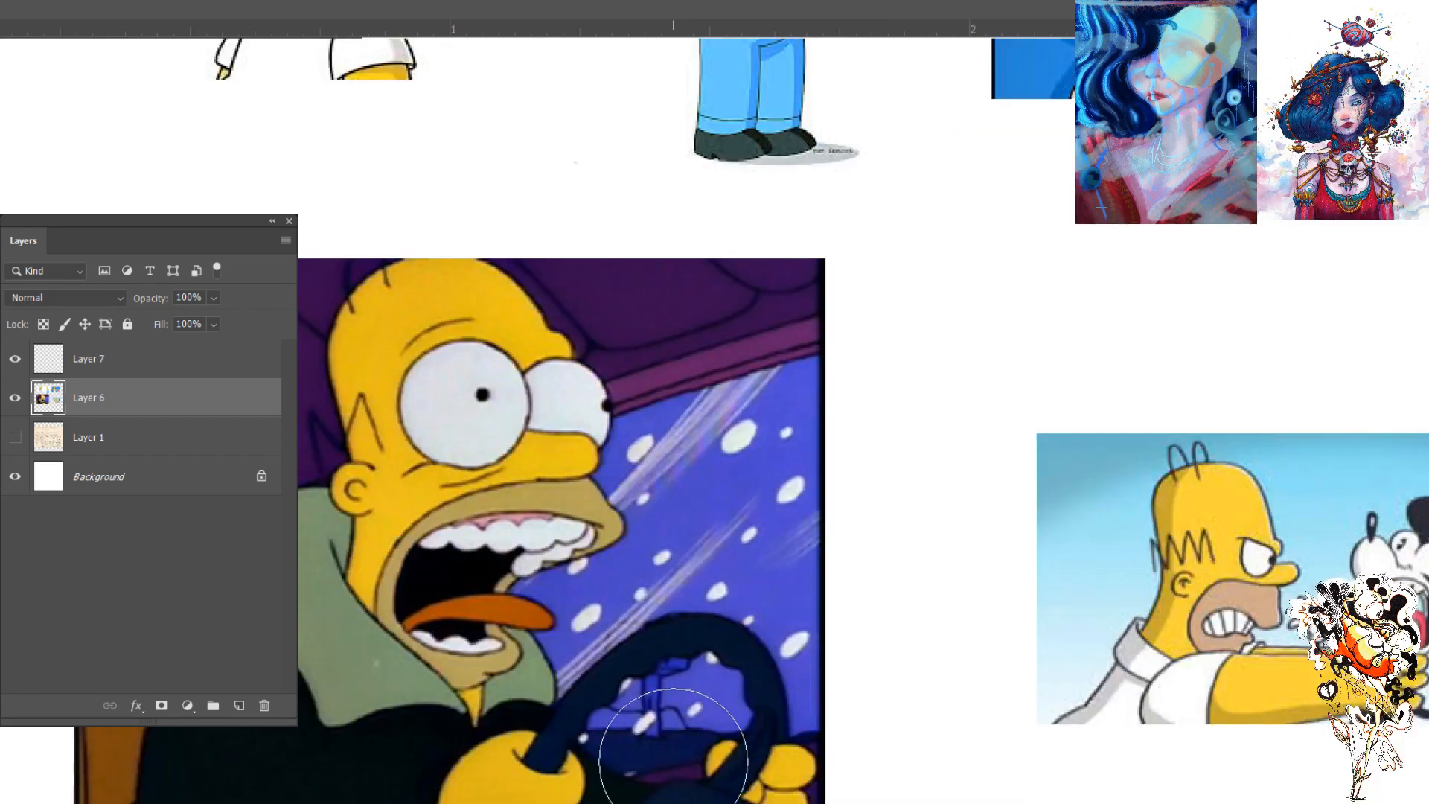
{"action": "mouse_move", "coordinate": [1012, 348]}
{"action": "left_mouse_down"}
{"action": "mouse_move", "coordinate": [906, 351]}
{"action": "mouse_move", "coordinate": [853, 294]}
{"action": "left_mouse_up"}
{"action": "mouse_move", "coordinate": [988, 298]}
{"action": "left_mouse_down"}
{"action": "mouse_move", "coordinate": [833, 303]}
{"action": "mouse_move", "coordinate": [864, 565]}
{"action": "mouse_move", "coordinate": [1073, 424]}
{"action": "left_mouse_up"}
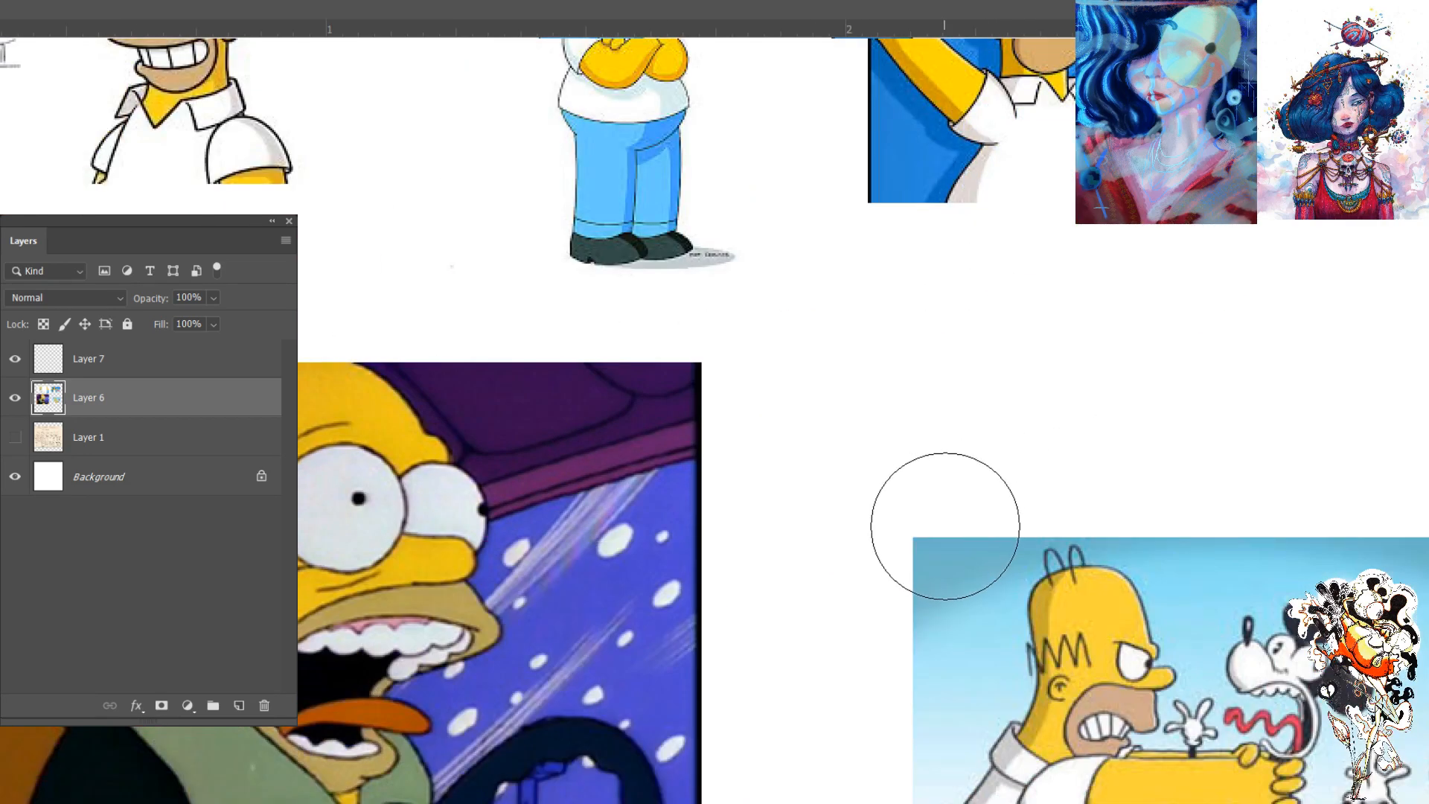
{"action": "left_click_drag", "start_coordinate": [977, 516], "coordinate": [842, 383]}
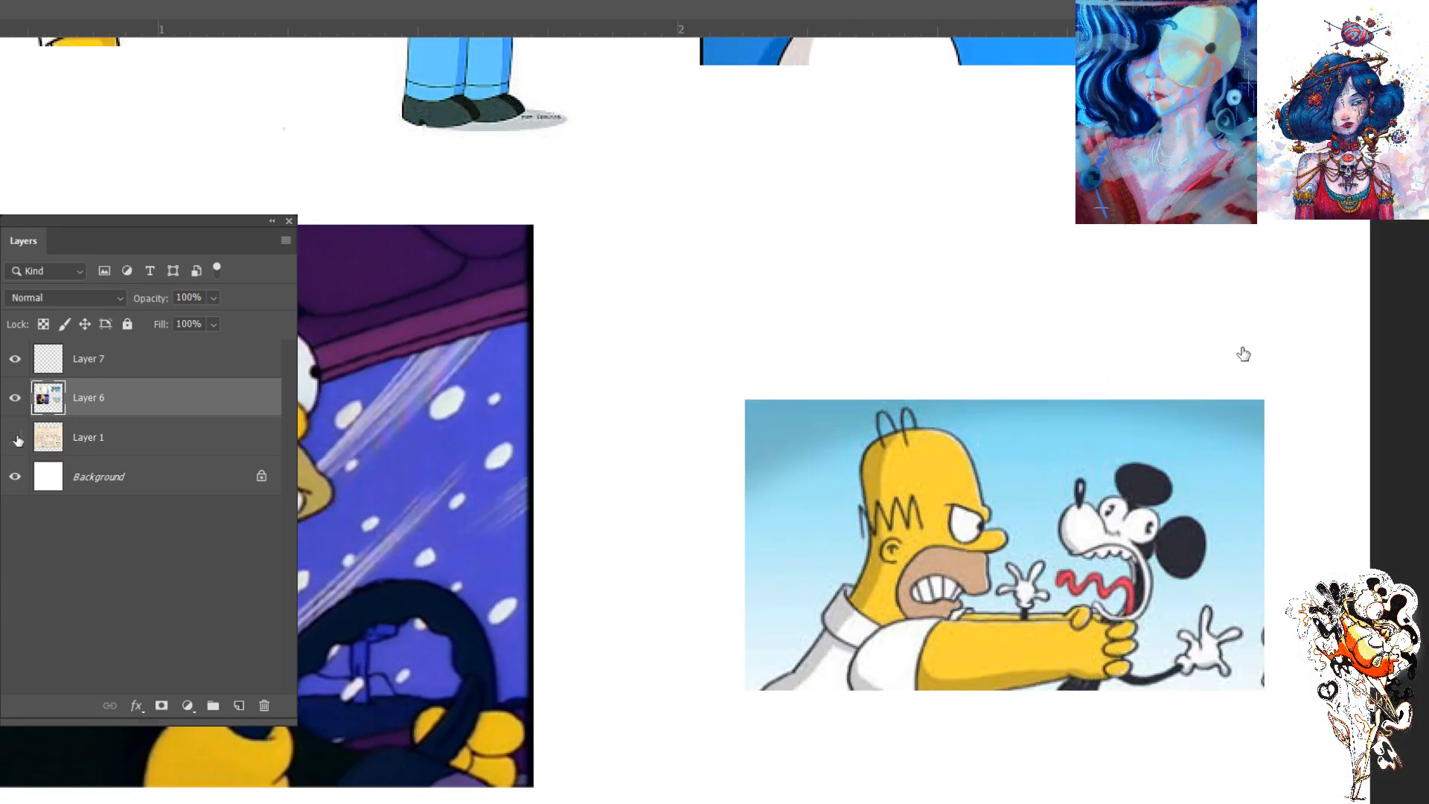
- View the Simpson No-No's sheet on Layer 1 without the Homer images, and restore the Homer images with the sheet hidden
{"action": "left_click", "coordinate": [15, 396]}
{"action": "left_click", "coordinate": [15, 438]}
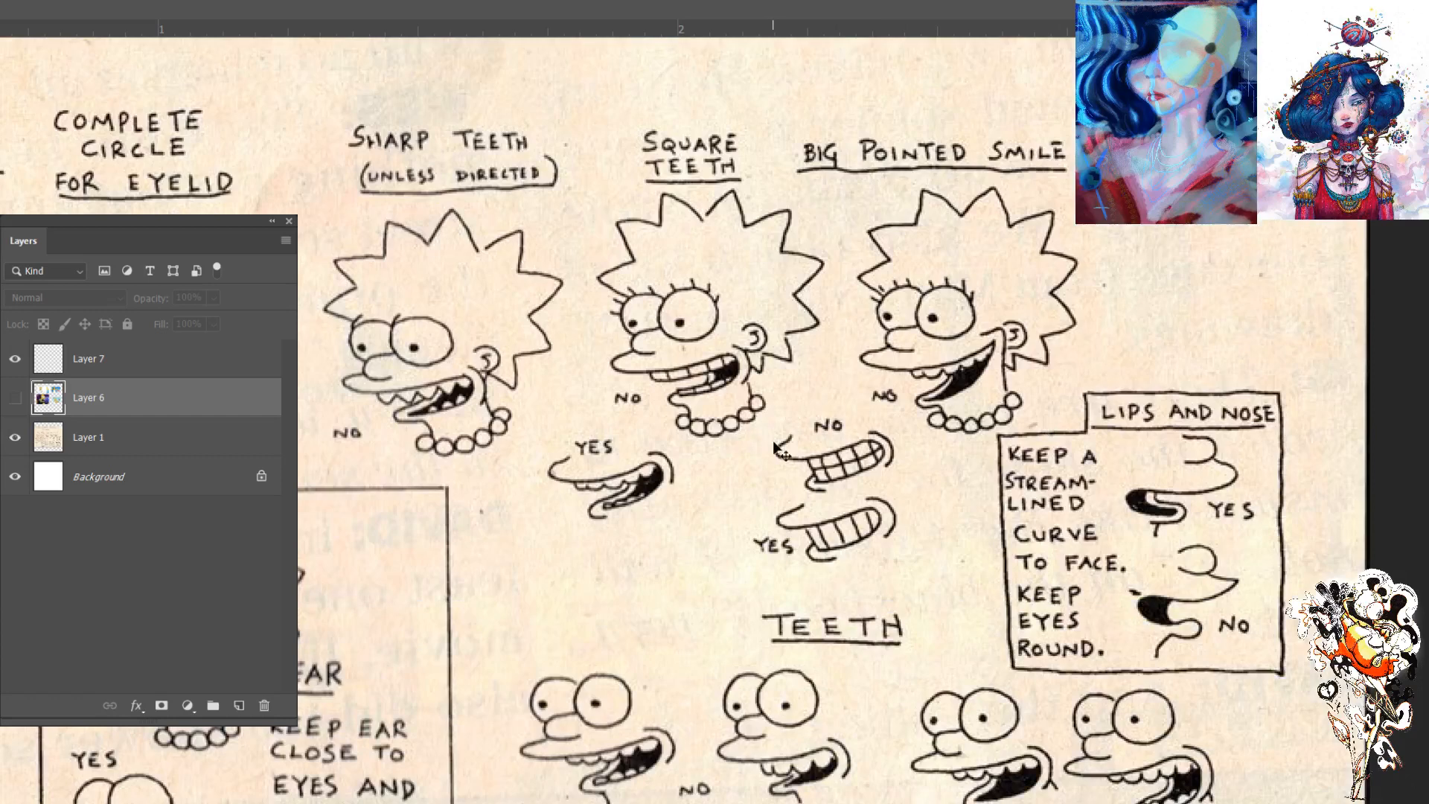
{"action": "key", "text": "ctrl+0"}
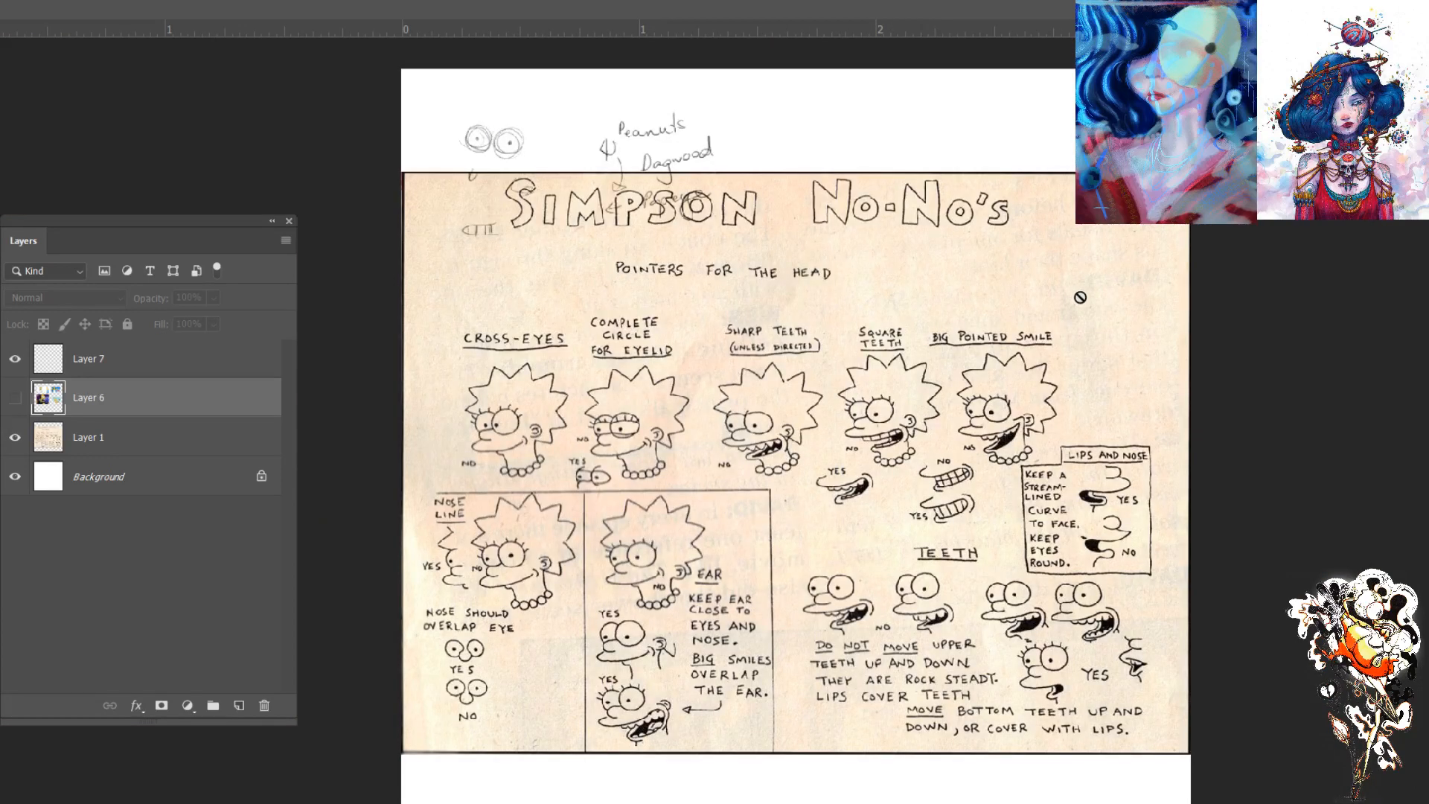
{"action": "left_click", "coordinate": [15, 397]}
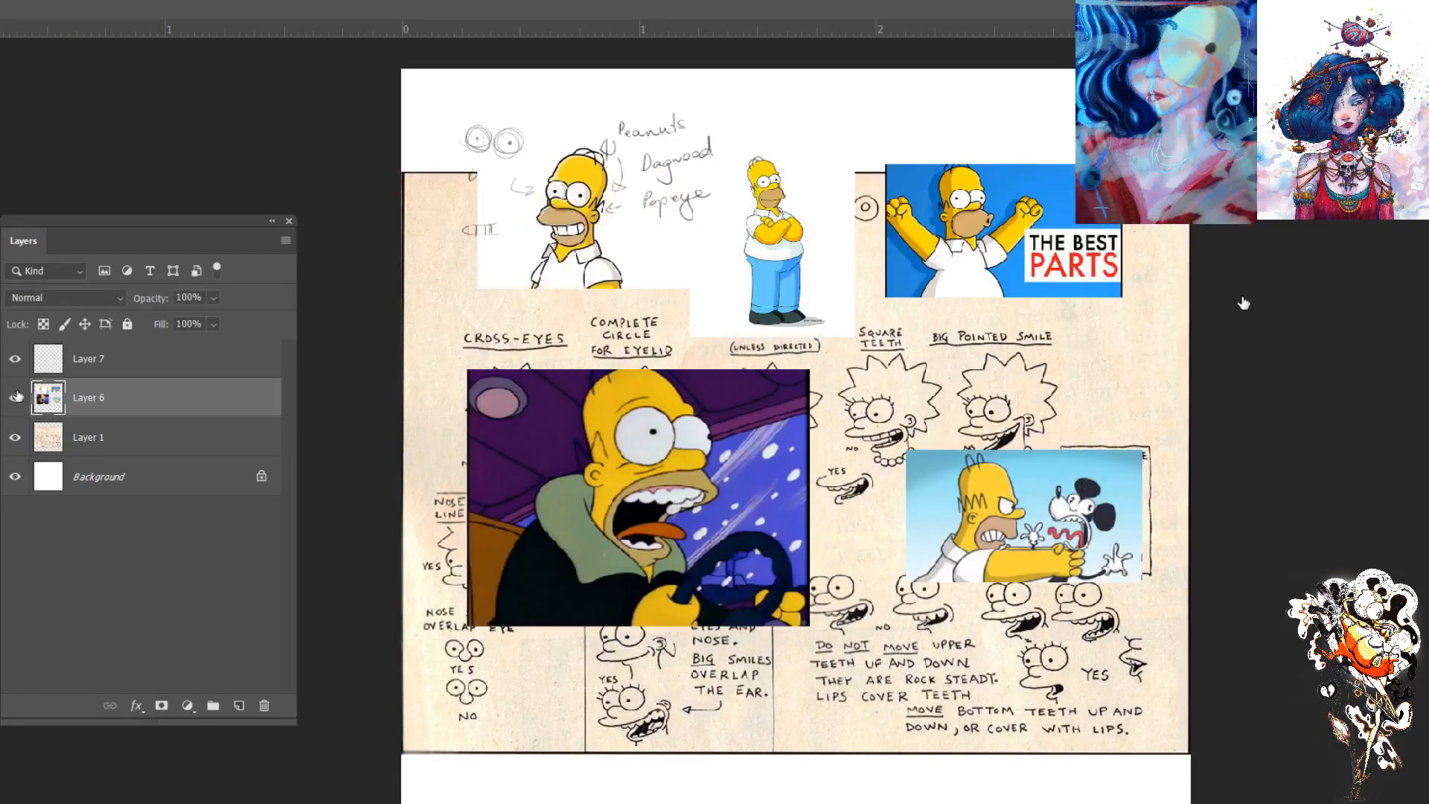
{"action": "left_click", "coordinate": [15, 437]}
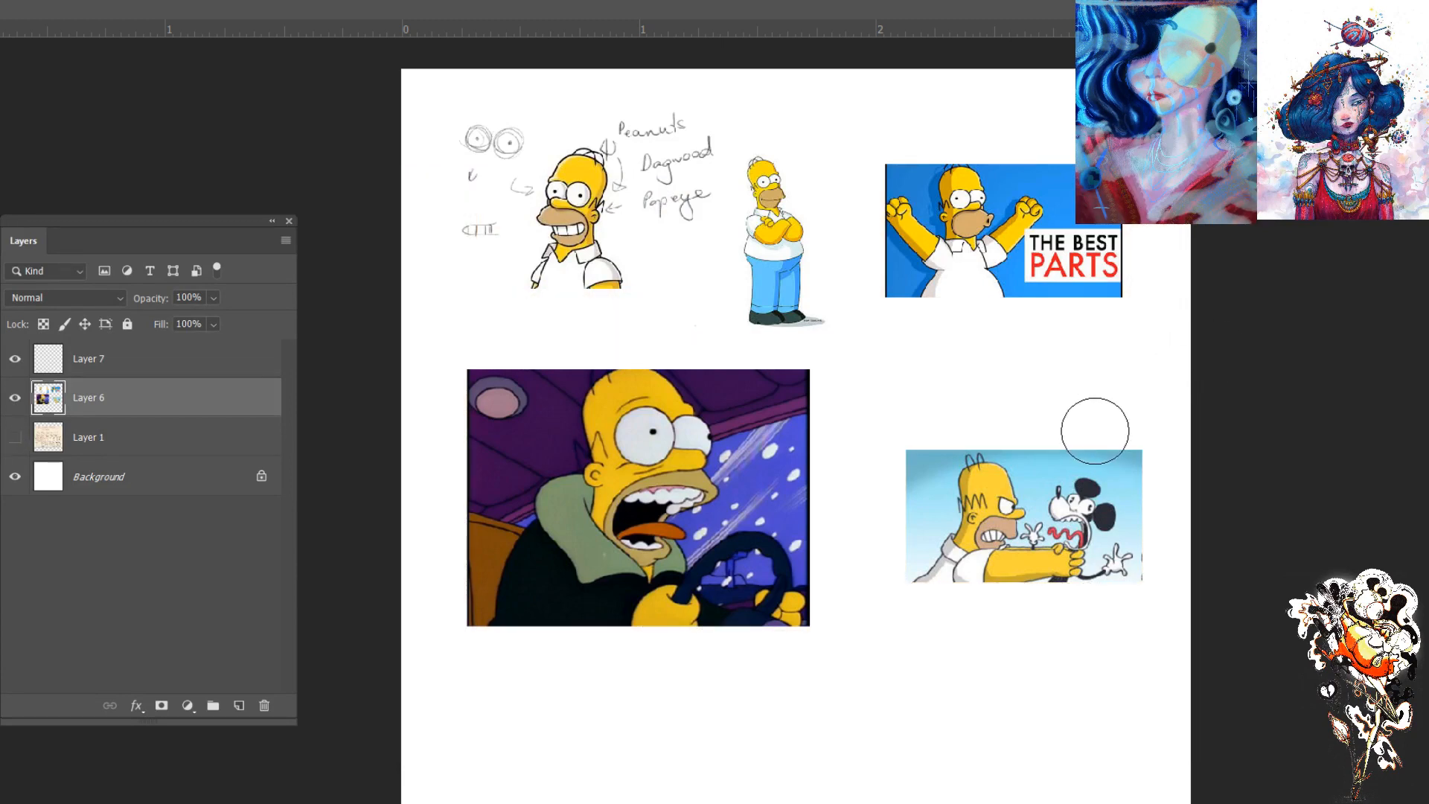
- Enlarge the Eraser to cover the notes around the grinning Homer
{"action": "scroll", "coordinate": [1031, 198], "scroll_direction": "up", "scroll_amount": 1}
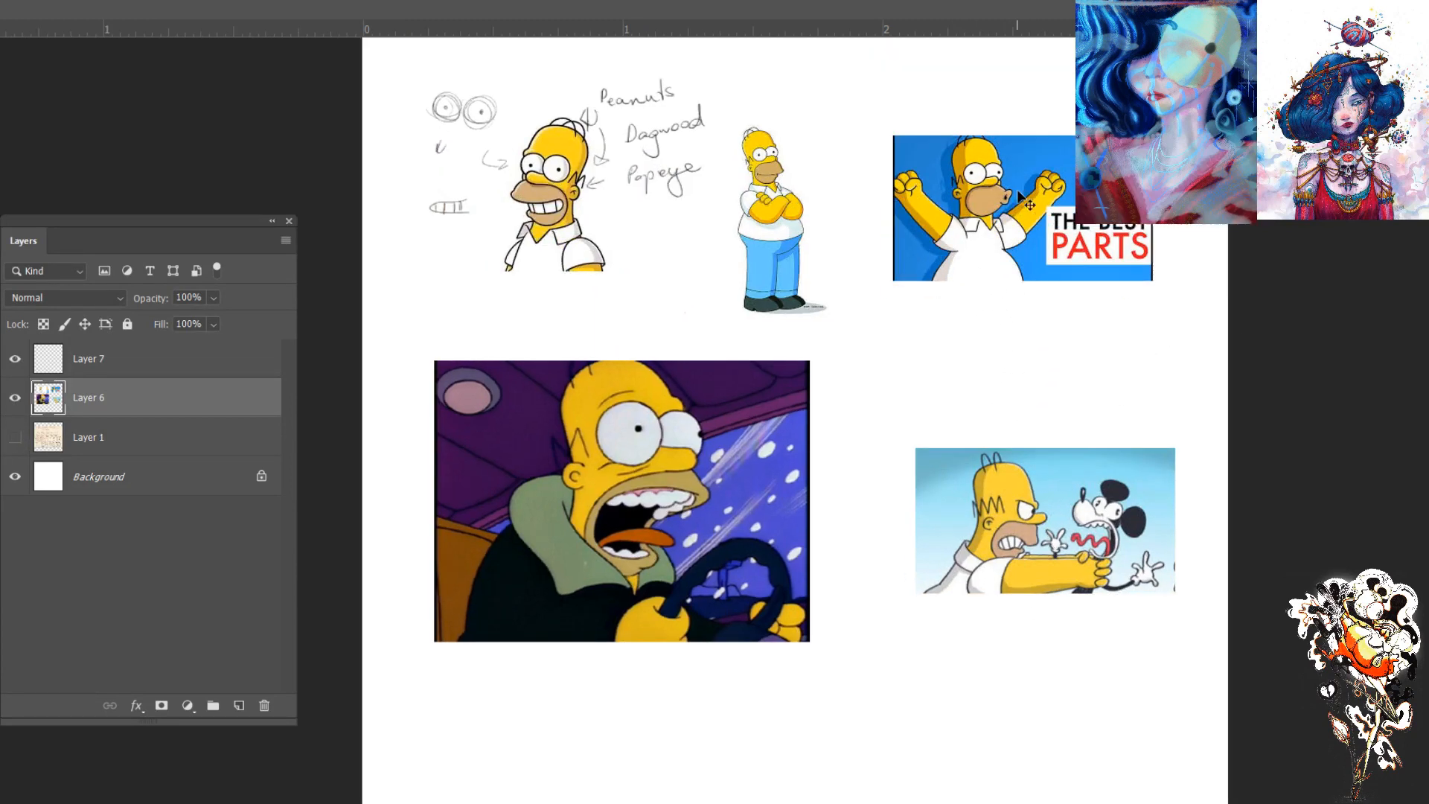
{"action": "left_click_drag", "start_coordinate": [685, 267], "coordinate": [706, 414]}
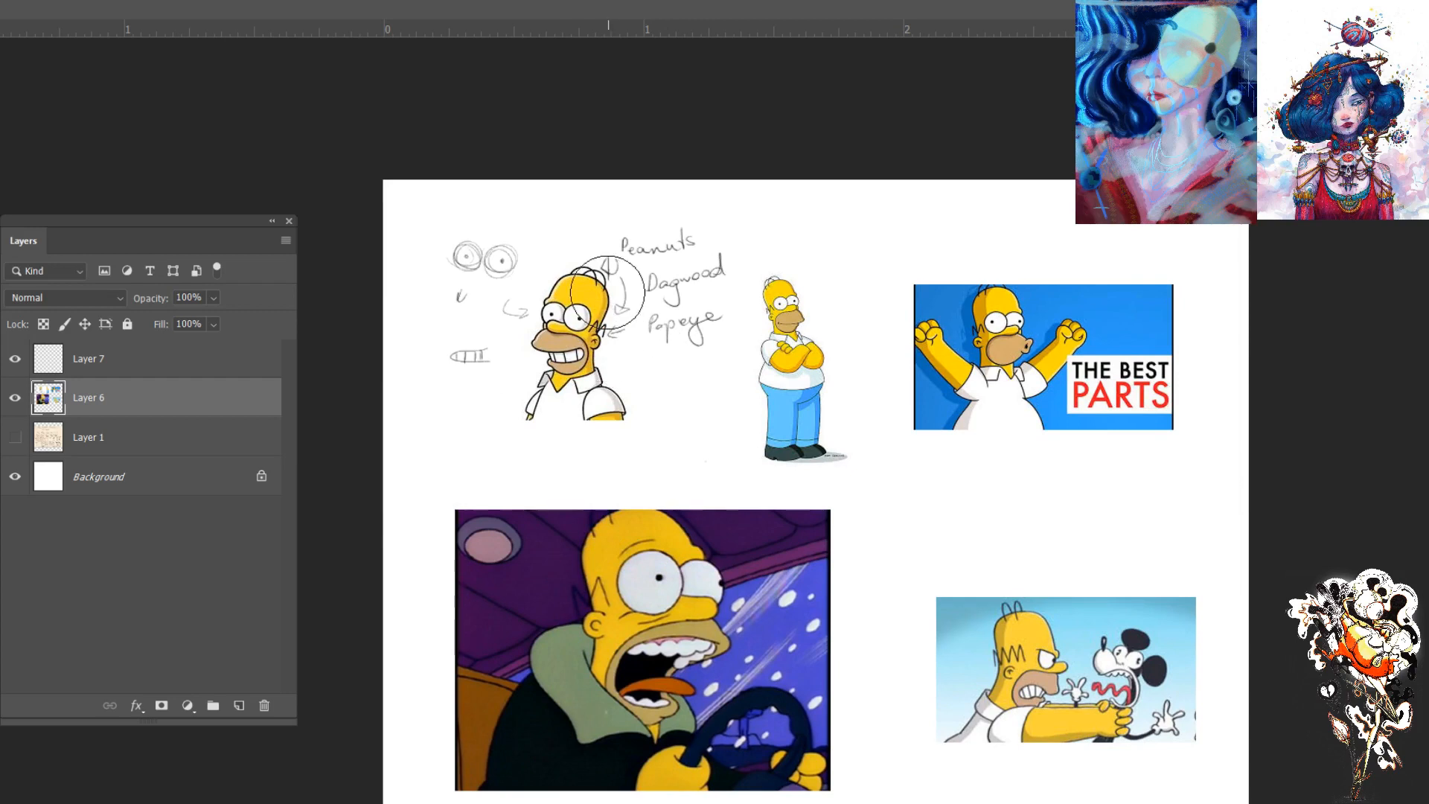
{"action": "key", "text": "bracketright"}
{"action": "key", "text": "bracketright"}
{"action": "key", "text": "bracketright"}
{"action": "key", "text": "bracketright"}
{"action": "key", "text": "bracketright"}
{"action": "key", "text": "bracketright"}
{"action": "key", "text": "bracketright"}
{"action": "key", "text": "bracketright"}
{"action": "mouse_move", "coordinate": [606, 257]}
{"action": "left_mouse_down"}
{"action": "mouse_move", "coordinate": [555, 265]}
{"action": "mouse_move", "coordinate": [519, 333]}
{"action": "left_mouse_up"}
{"action": "key", "text": "ctrl+z"}
{"action": "key", "text": "ctrl+z"}
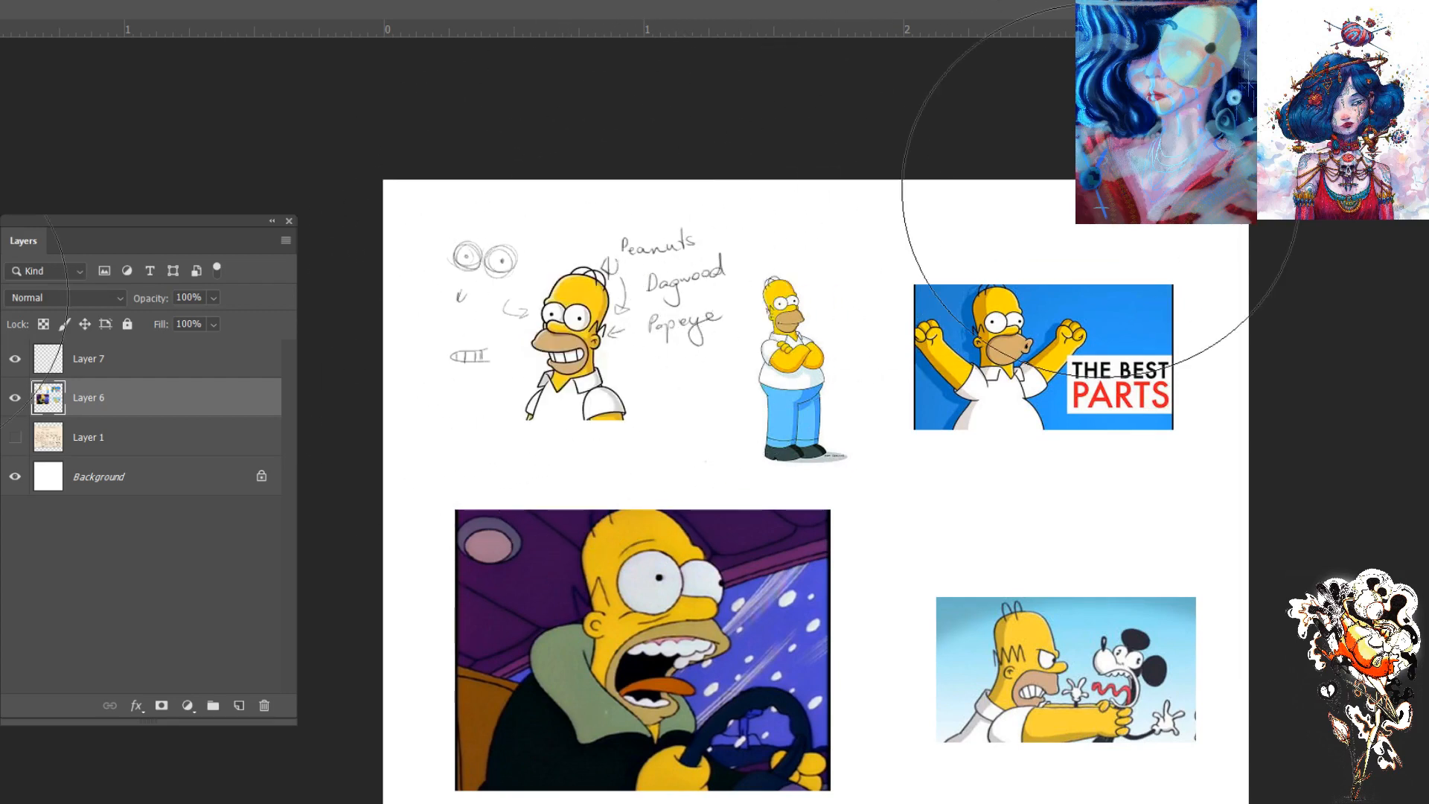
- Erase all handwritten notes, arrows and small sketches around the grinning Homer from Layer 7
{"action": "left_click", "coordinate": [45, 353]}
{"action": "left_click_drag", "start_coordinate": [574, 248], "coordinate": [494, 303]}
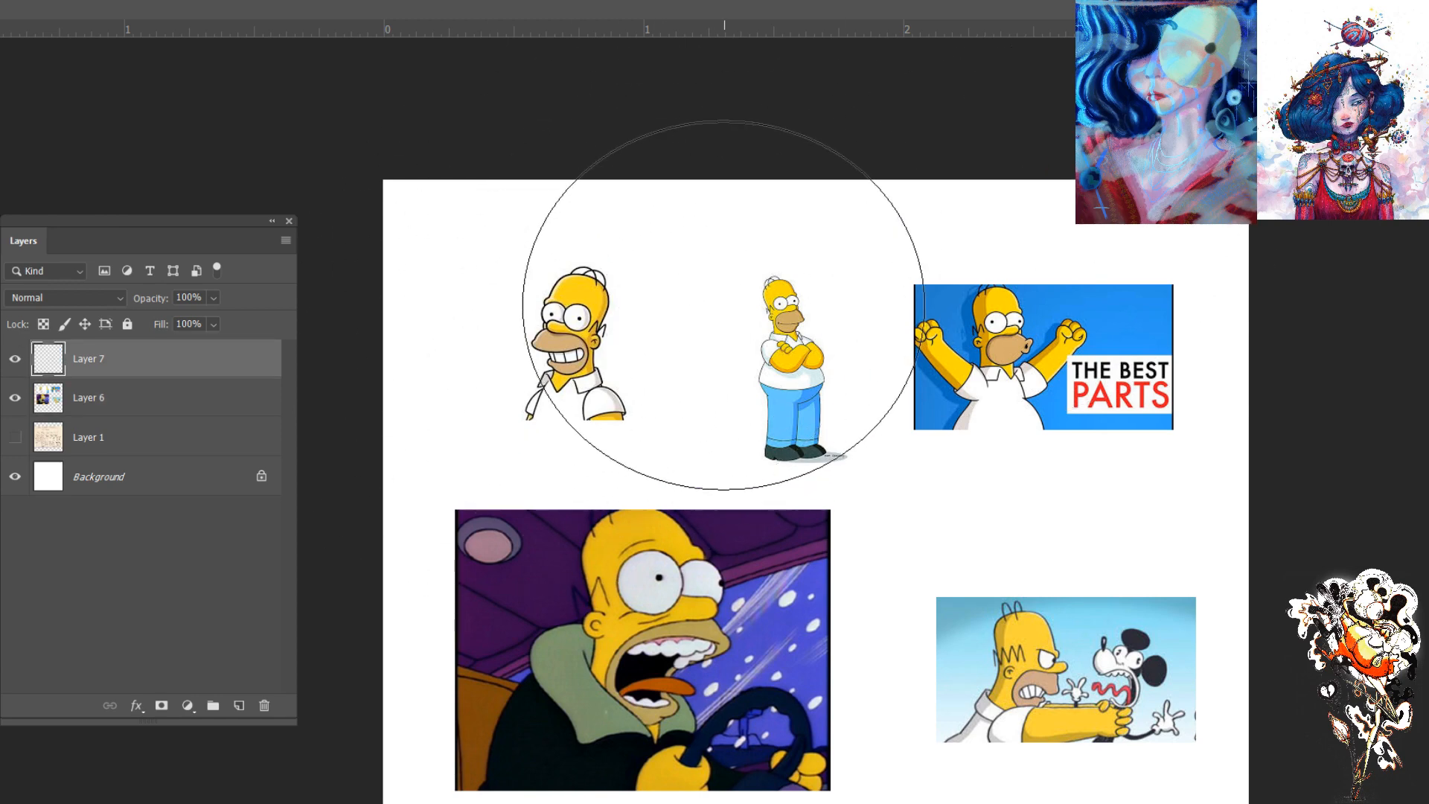
- Sketch an elongated capsule with a center line and cross guide over the crossed-arms Homer's head on Layer 7
{"action": "key", "text": "ctrl+plus"}
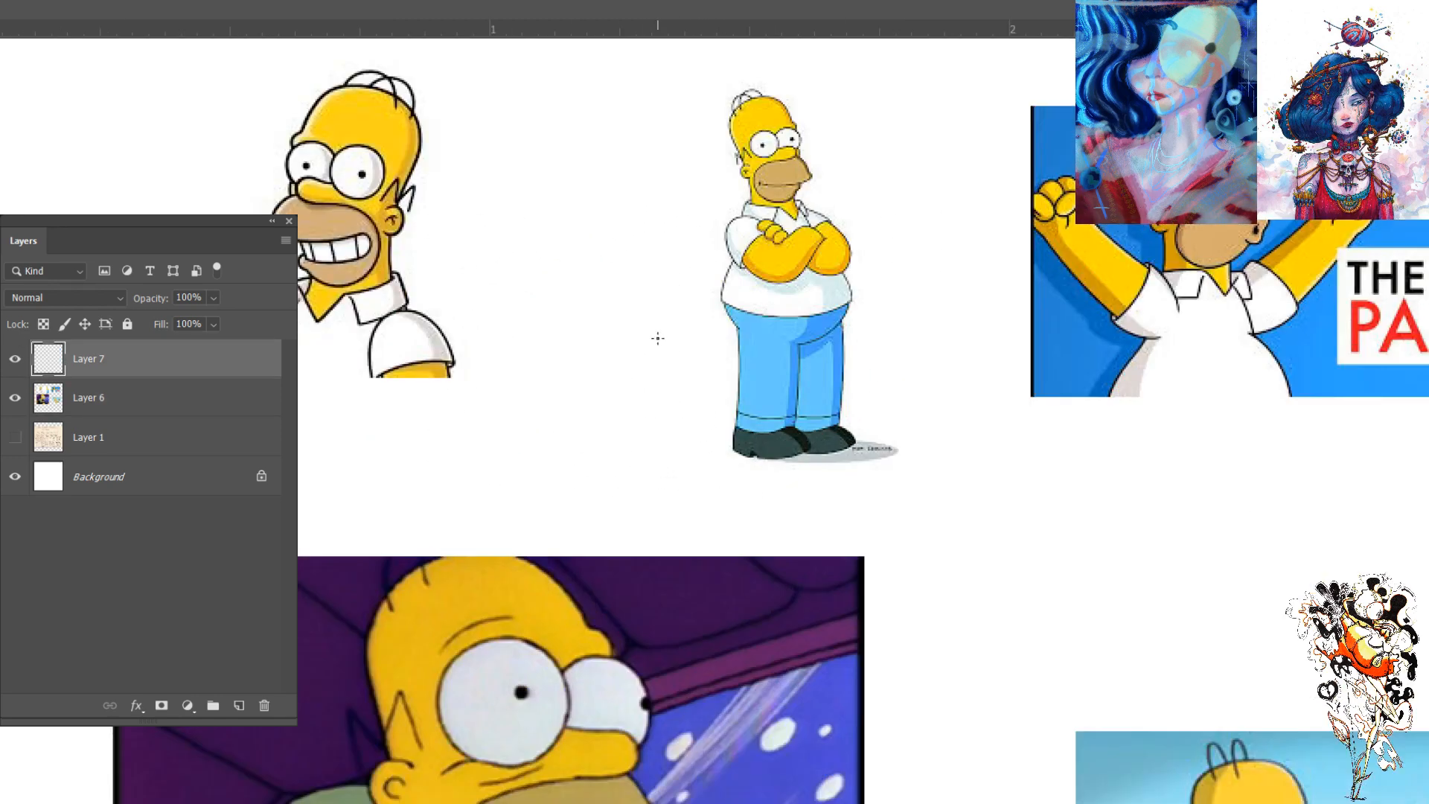
{"action": "left_click_drag", "start_coordinate": [542, 383], "coordinate": [526, 405]}
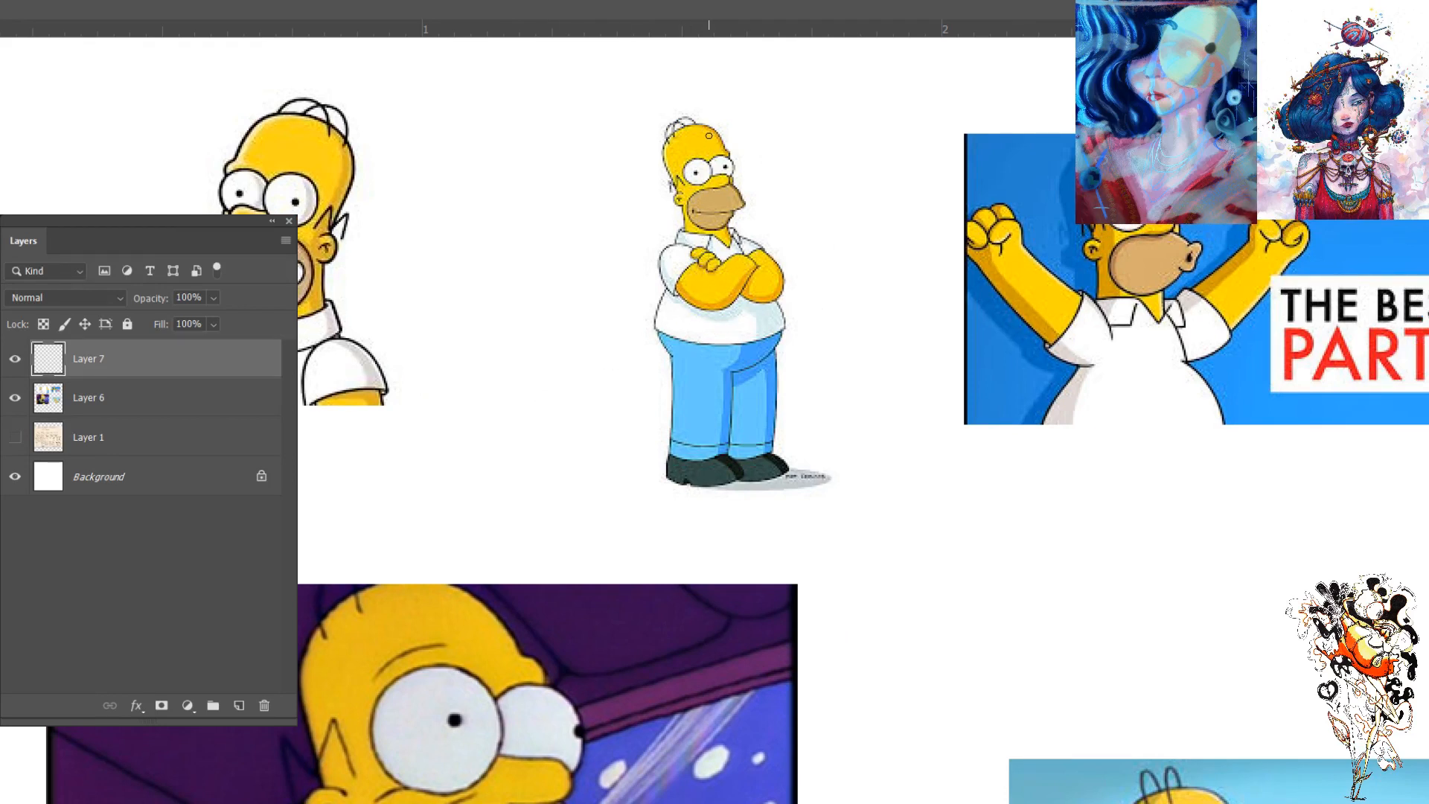
{"action": "mouse_move", "coordinate": [710, 135]}
{"action": "left_mouse_down"}
{"action": "mouse_move", "coordinate": [736, 223]}
{"action": "mouse_move", "coordinate": [737, 210]}
{"action": "left_mouse_up"}
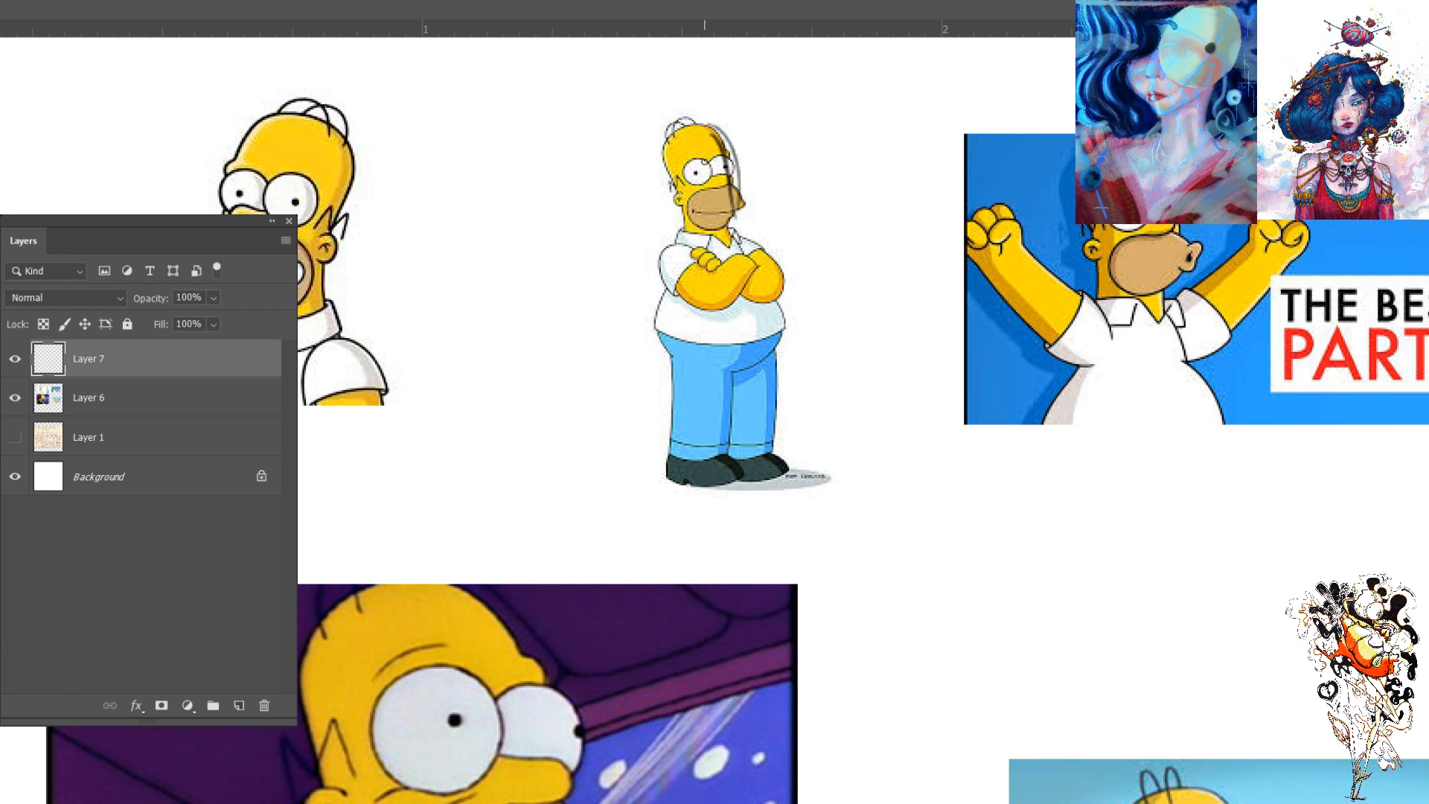
{"action": "mouse_move", "coordinate": [703, 123]}
{"action": "left_mouse_down"}
{"action": "mouse_move", "coordinate": [668, 181]}
{"action": "mouse_move", "coordinate": [703, 227]}
{"action": "left_mouse_up"}
{"action": "left_click_drag", "start_coordinate": [674, 144], "coordinate": [712, 232]}
{"action": "left_click_drag", "start_coordinate": [676, 182], "coordinate": [737, 192]}
{"action": "left_click_drag", "start_coordinate": [703, 121], "coordinate": [735, 199]}
- Sketch a large circle over the crossed-arms Homer's belly and tubes over his legs, and compare them with the image
{"action": "mouse_move", "coordinate": [729, 359]}
{"action": "left_mouse_down"}
{"action": "mouse_move", "coordinate": [774, 343]}
{"action": "mouse_move", "coordinate": [655, 313]}
{"action": "mouse_move", "coordinate": [744, 376]}
{"action": "mouse_move", "coordinate": [767, 305]}
{"action": "left_mouse_up"}
{"action": "left_click_drag", "start_coordinate": [681, 335], "coordinate": [699, 324]}
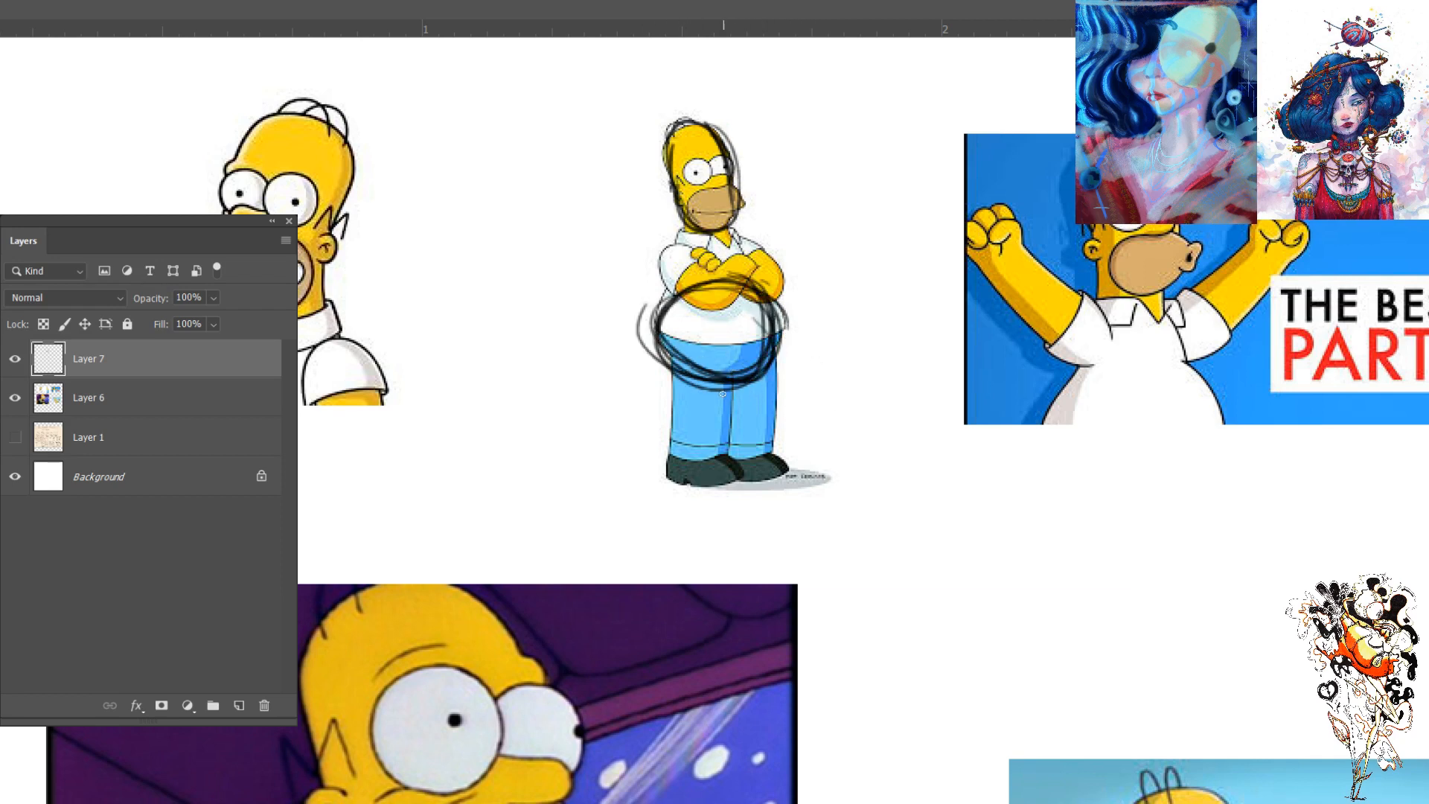
{"action": "mouse_move", "coordinate": [723, 400]}
{"action": "left_mouse_down"}
{"action": "mouse_move", "coordinate": [721, 459]}
{"action": "mouse_move", "coordinate": [669, 452]}
{"action": "mouse_move", "coordinate": [703, 454]}
{"action": "mouse_move", "coordinate": [671, 396]}
{"action": "mouse_move", "coordinate": [729, 406]}
{"action": "left_mouse_up"}
{"action": "mouse_move", "coordinate": [769, 354]}
{"action": "left_mouse_down"}
{"action": "mouse_move", "coordinate": [779, 454]}
{"action": "mouse_move", "coordinate": [733, 462]}
{"action": "mouse_move", "coordinate": [770, 439]}
{"action": "left_mouse_up"}
{"action": "mouse_move", "coordinate": [769, 361]}
{"action": "left_mouse_down"}
{"action": "mouse_move", "coordinate": [745, 381]}
{"action": "mouse_move", "coordinate": [713, 357]}
{"action": "mouse_move", "coordinate": [681, 362]}
{"action": "left_mouse_up"}
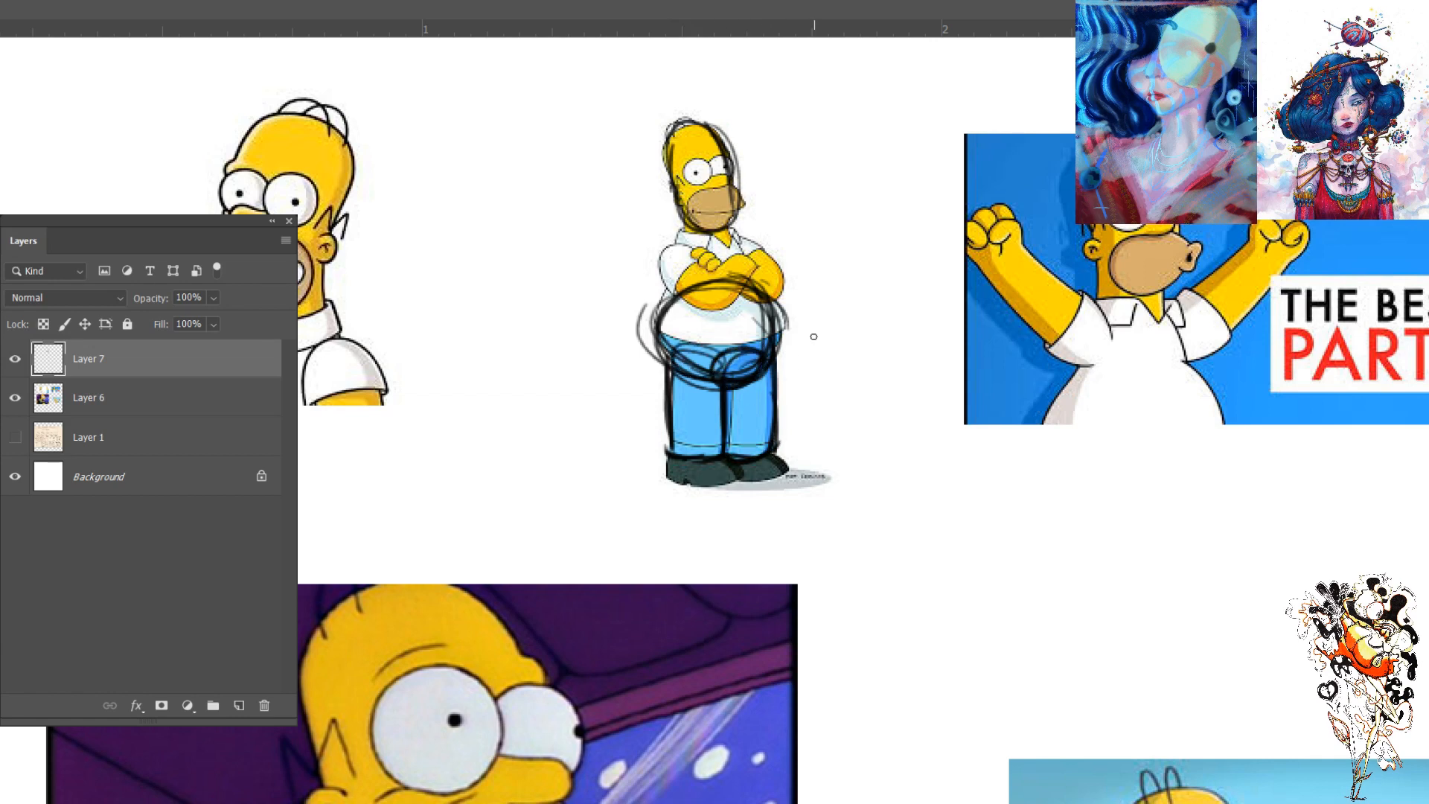
{"action": "left_click", "coordinate": [15, 359]}
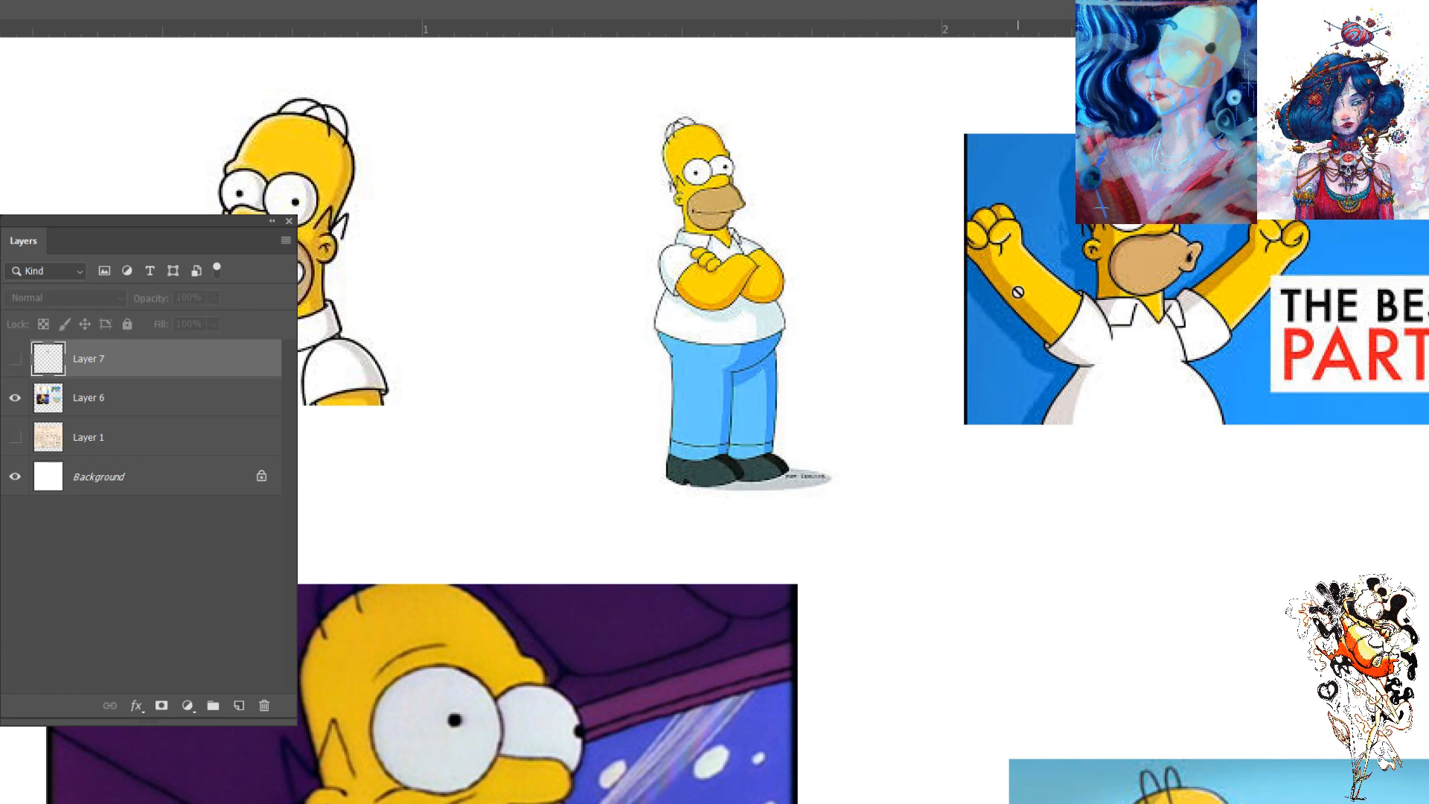
{"action": "key", "text": "ctrl+z"}
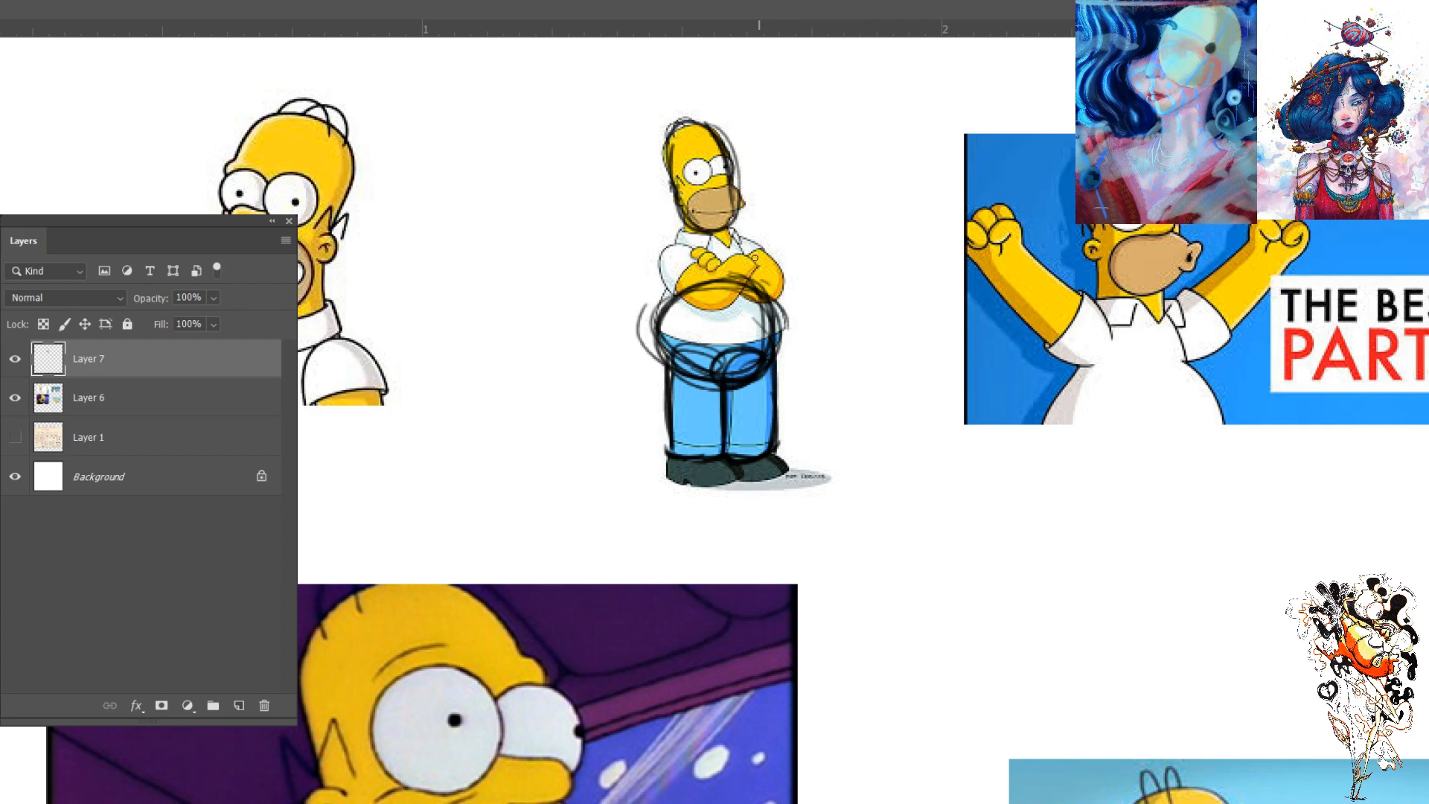
- Sketch the chest and folded-arm shapes over the crossed-arms Homer and circle his eyes and muzzle
{"action": "mouse_move", "coordinate": [733, 233]}
{"action": "left_mouse_down"}
{"action": "mouse_move", "coordinate": [761, 291]}
{"action": "mouse_move", "coordinate": [728, 229]}
{"action": "mouse_move", "coordinate": [669, 292]}
{"action": "mouse_move", "coordinate": [674, 246]}
{"action": "mouse_move", "coordinate": [669, 294]}
{"action": "mouse_move", "coordinate": [733, 290]}
{"action": "left_mouse_up"}
{"action": "left_click_drag", "start_coordinate": [735, 242], "coordinate": [752, 290]}
{"action": "left_click_drag", "start_coordinate": [679, 239], "coordinate": [668, 302]}
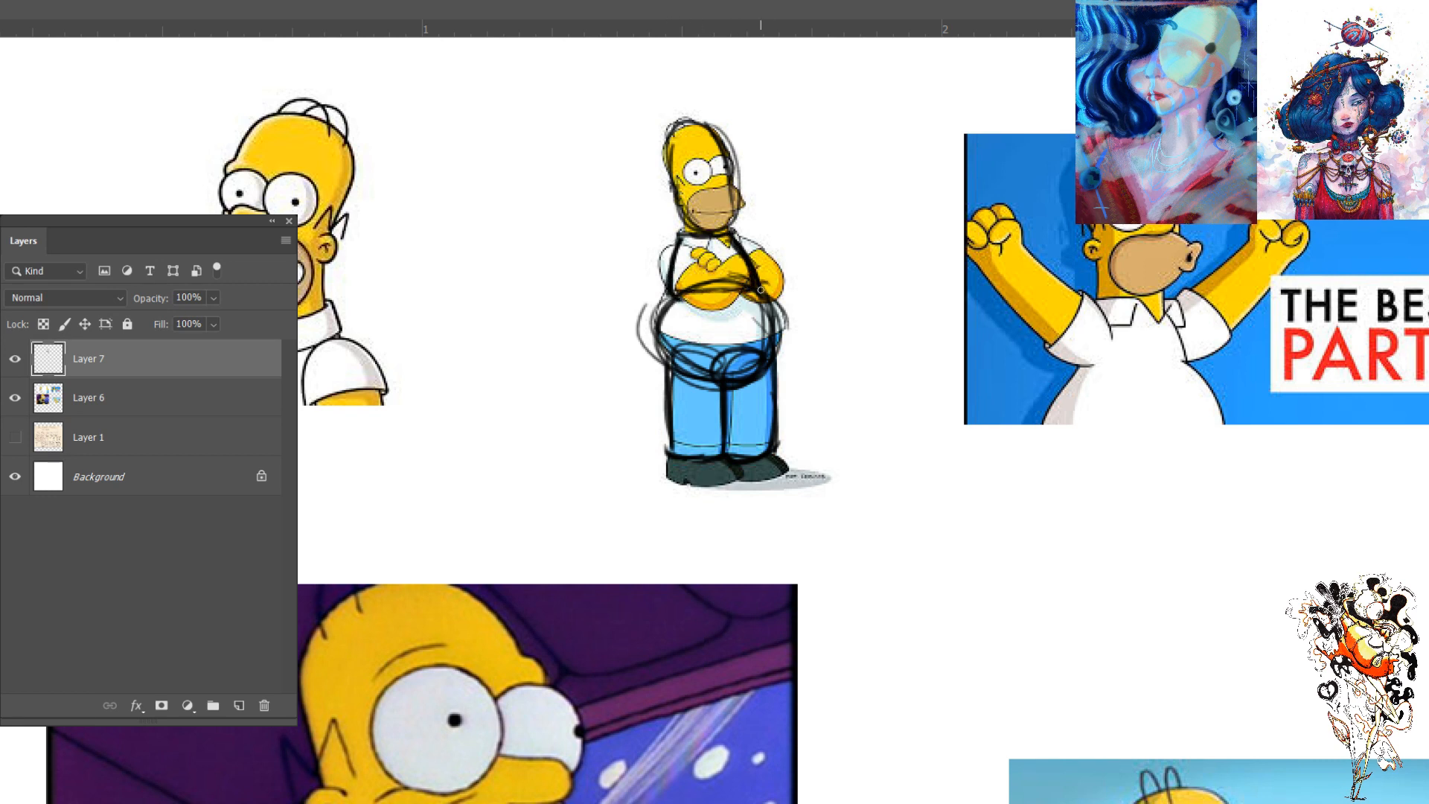
{"action": "mouse_move", "coordinate": [747, 259]}
{"action": "left_mouse_down"}
{"action": "mouse_move", "coordinate": [704, 291]}
{"action": "mouse_move", "coordinate": [749, 265]}
{"action": "mouse_move", "coordinate": [721, 298]}
{"action": "mouse_move", "coordinate": [756, 259]}
{"action": "mouse_move", "coordinate": [706, 296]}
{"action": "mouse_move", "coordinate": [741, 257]}
{"action": "mouse_move", "coordinate": [723, 257]}
{"action": "mouse_move", "coordinate": [700, 304]}
{"action": "left_mouse_up"}
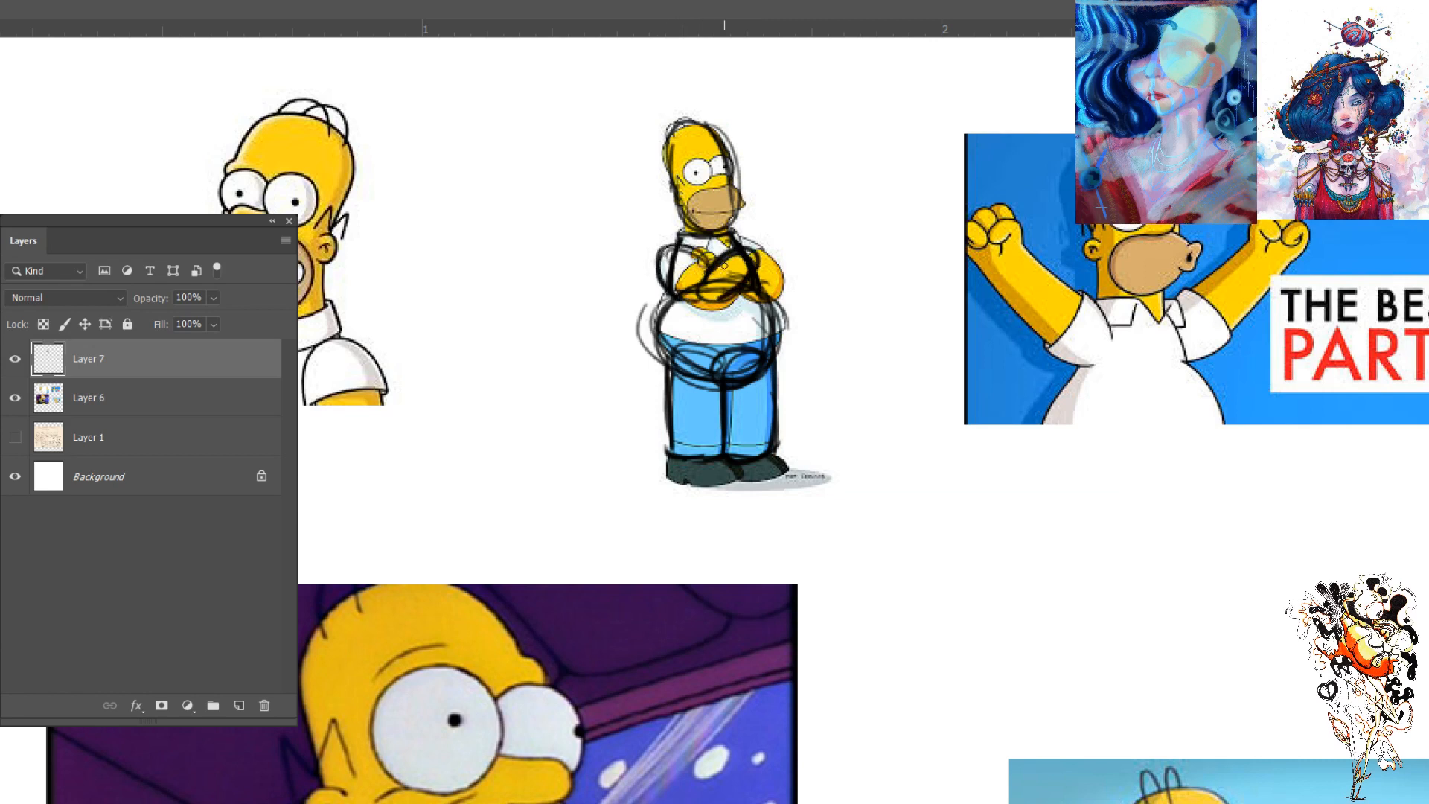
{"action": "mouse_move", "coordinate": [770, 269]}
{"action": "left_mouse_down"}
{"action": "mouse_move", "coordinate": [778, 279]}
{"action": "mouse_move", "coordinate": [746, 257]}
{"action": "left_mouse_up"}
{"action": "mouse_move", "coordinate": [725, 203]}
{"action": "left_mouse_down"}
{"action": "mouse_move", "coordinate": [696, 200]}
{"action": "mouse_move", "coordinate": [751, 199]}
{"action": "mouse_move", "coordinate": [706, 235]}
{"action": "mouse_move", "coordinate": [694, 216]}
{"action": "mouse_move", "coordinate": [728, 180]}
{"action": "mouse_move", "coordinate": [713, 177]}
{"action": "mouse_move", "coordinate": [733, 186]}
{"action": "mouse_move", "coordinate": [678, 167]}
{"action": "mouse_move", "coordinate": [722, 151]}
{"action": "left_mouse_up"}
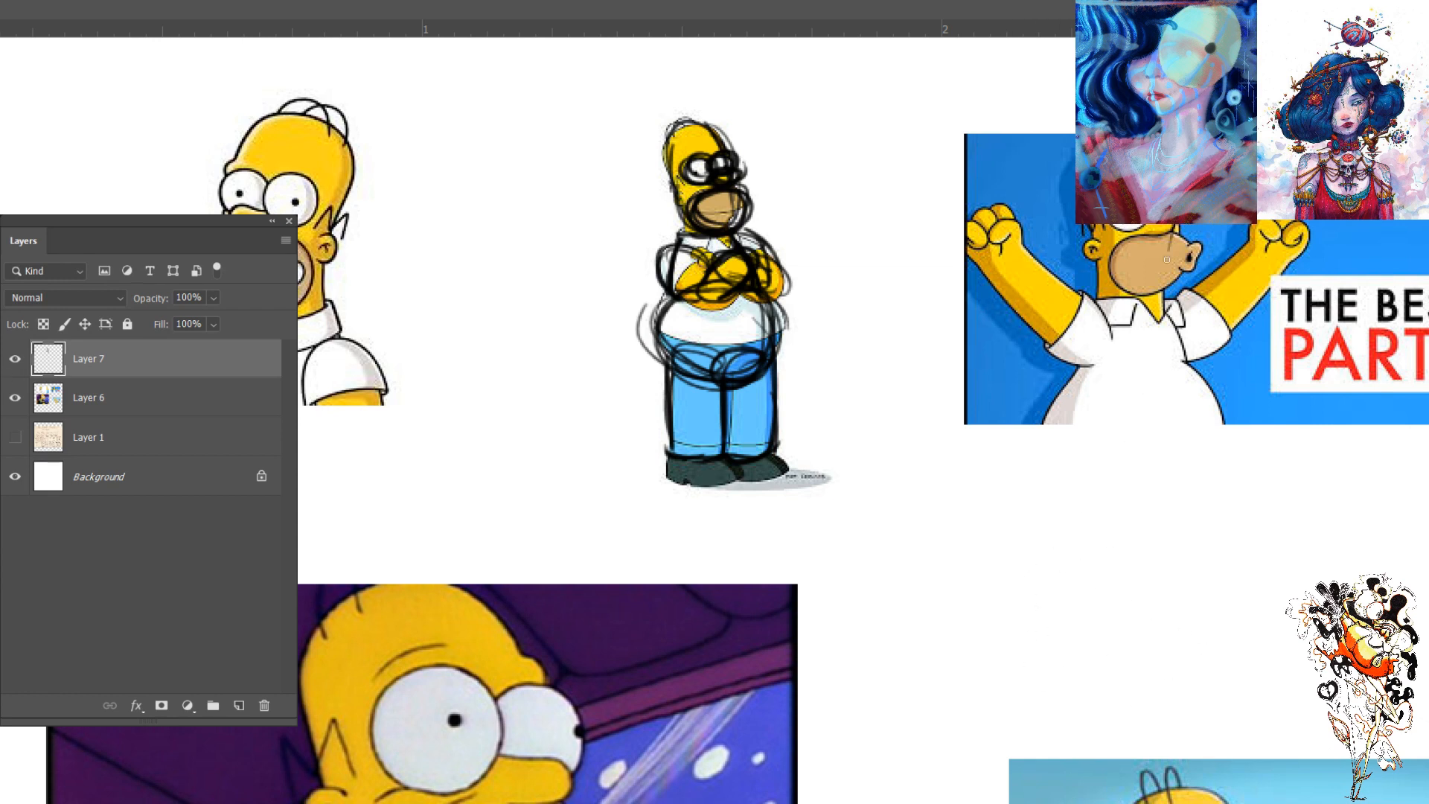
- Sketch construction lines over the raised-arms Homer's head, muzzle and one arm on Layer 7
{"action": "mouse_move", "coordinate": [1170, 240]}
{"action": "left_mouse_down"}
{"action": "mouse_move", "coordinate": [1172, 291]}
{"action": "mouse_move", "coordinate": [1173, 227]}
{"action": "mouse_move", "coordinate": [1108, 271]}
{"action": "mouse_move", "coordinate": [1101, 298]}
{"action": "left_mouse_up"}
{"action": "mouse_move", "coordinate": [1095, 239]}
{"action": "left_mouse_down"}
{"action": "mouse_move", "coordinate": [1168, 289]}
{"action": "mouse_move", "coordinate": [1105, 299]}
{"action": "left_mouse_up"}
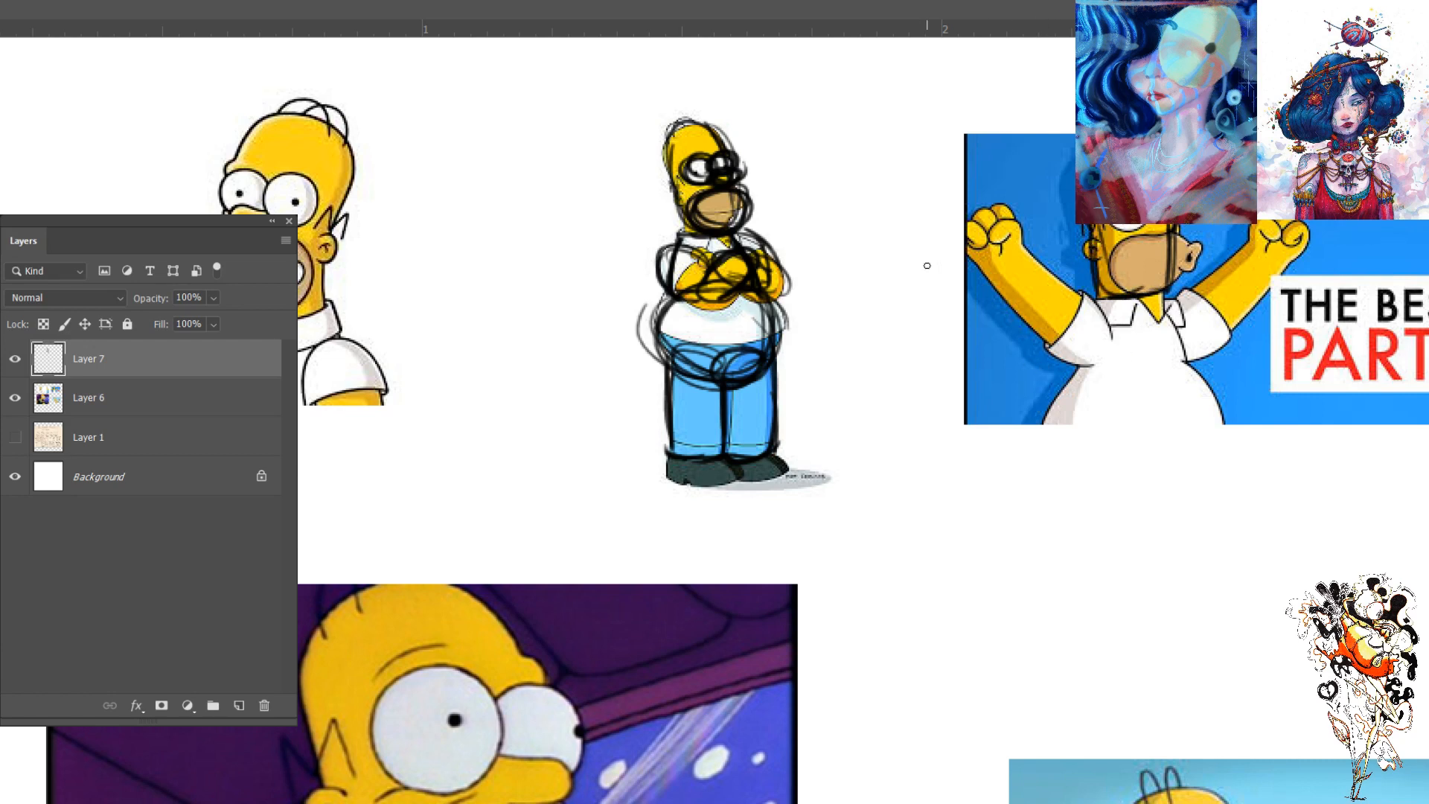
{"action": "mouse_move", "coordinate": [1018, 238]}
{"action": "left_mouse_down"}
{"action": "mouse_move", "coordinate": [1071, 292]}
{"action": "mouse_move", "coordinate": [1036, 253]}
{"action": "mouse_move", "coordinate": [1079, 329]}
{"action": "mouse_move", "coordinate": [1064, 354]}
{"action": "mouse_move", "coordinate": [1071, 343]}
{"action": "mouse_move", "coordinate": [979, 259]}
{"action": "left_mouse_up"}
- Draw an arrow pointing at the crossed-arms Homer's belly and write a letter P above it
{"action": "mouse_move", "coordinate": [767, 301]}
{"action": "left_mouse_down"}
{"action": "mouse_move", "coordinate": [672, 321]}
{"action": "mouse_move", "coordinate": [682, 307]}
{"action": "mouse_move", "coordinate": [769, 306]}
{"action": "mouse_move", "coordinate": [768, 350]}
{"action": "mouse_move", "coordinate": [720, 386]}
{"action": "left_mouse_up"}
{"action": "mouse_move", "coordinate": [858, 309]}
{"action": "left_mouse_down"}
{"action": "mouse_move", "coordinate": [799, 321]}
{"action": "mouse_move", "coordinate": [844, 344]}
{"action": "left_mouse_up"}
{"action": "mouse_move", "coordinate": [836, 233]}
{"action": "left_mouse_down"}
{"action": "mouse_move", "coordinate": [840, 269]}
{"action": "mouse_move", "coordinate": [841, 257]}
{"action": "left_mouse_up"}
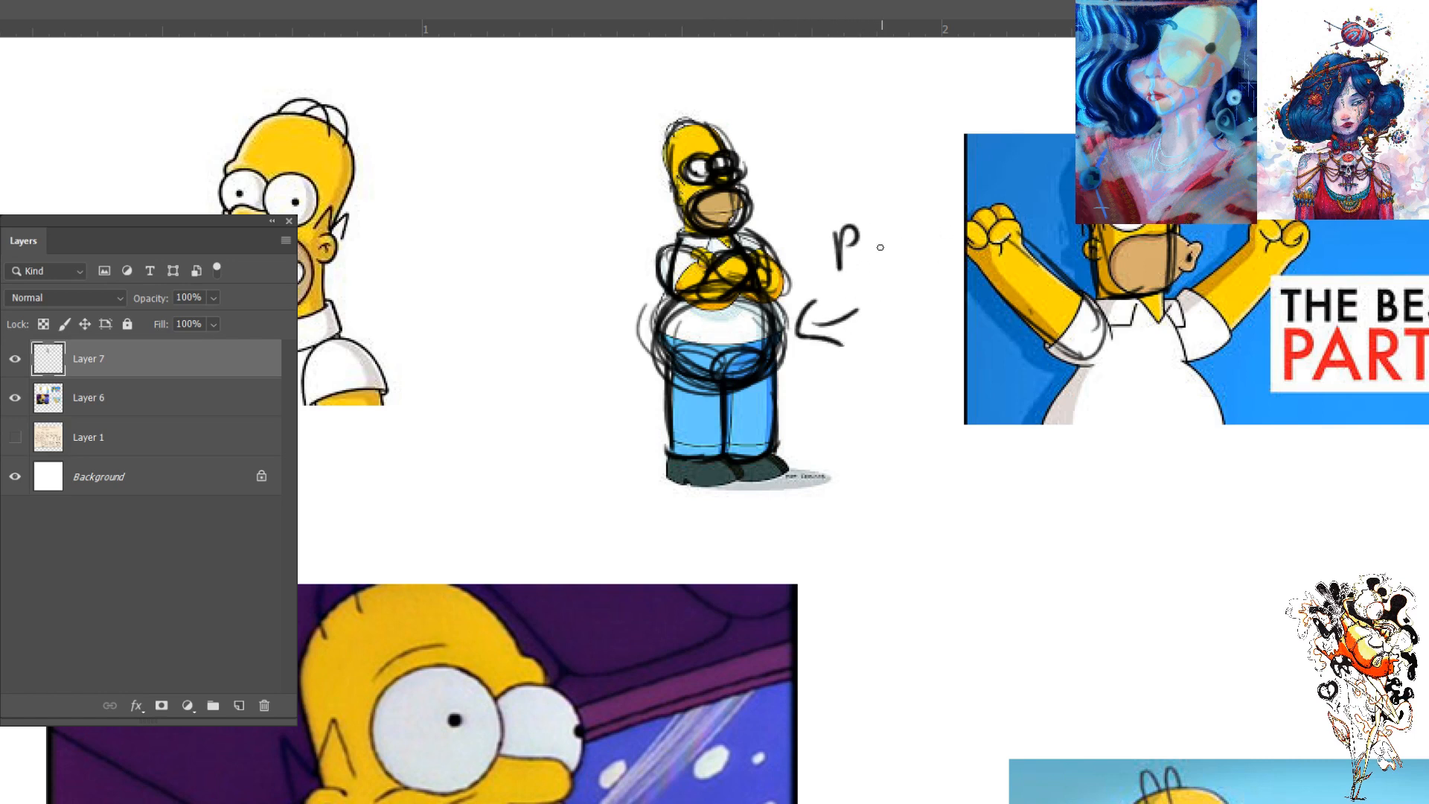
- Draw horizontal proportion guides at the crossed-arms Homer's head top, feet and top of the belly
{"action": "mouse_move", "coordinate": [728, 110]}
{"action": "left_mouse_down"}
{"action": "mouse_move", "coordinate": [574, 120]}
{"action": "mouse_move", "coordinate": [599, 131]}
{"action": "left_mouse_up"}
{"action": "left_click_drag", "start_coordinate": [758, 496], "coordinate": [574, 492]}
{"action": "left_click_drag", "start_coordinate": [597, 482], "coordinate": [662, 495]}
{"action": "left_click_drag", "start_coordinate": [658, 301], "coordinate": [585, 302]}
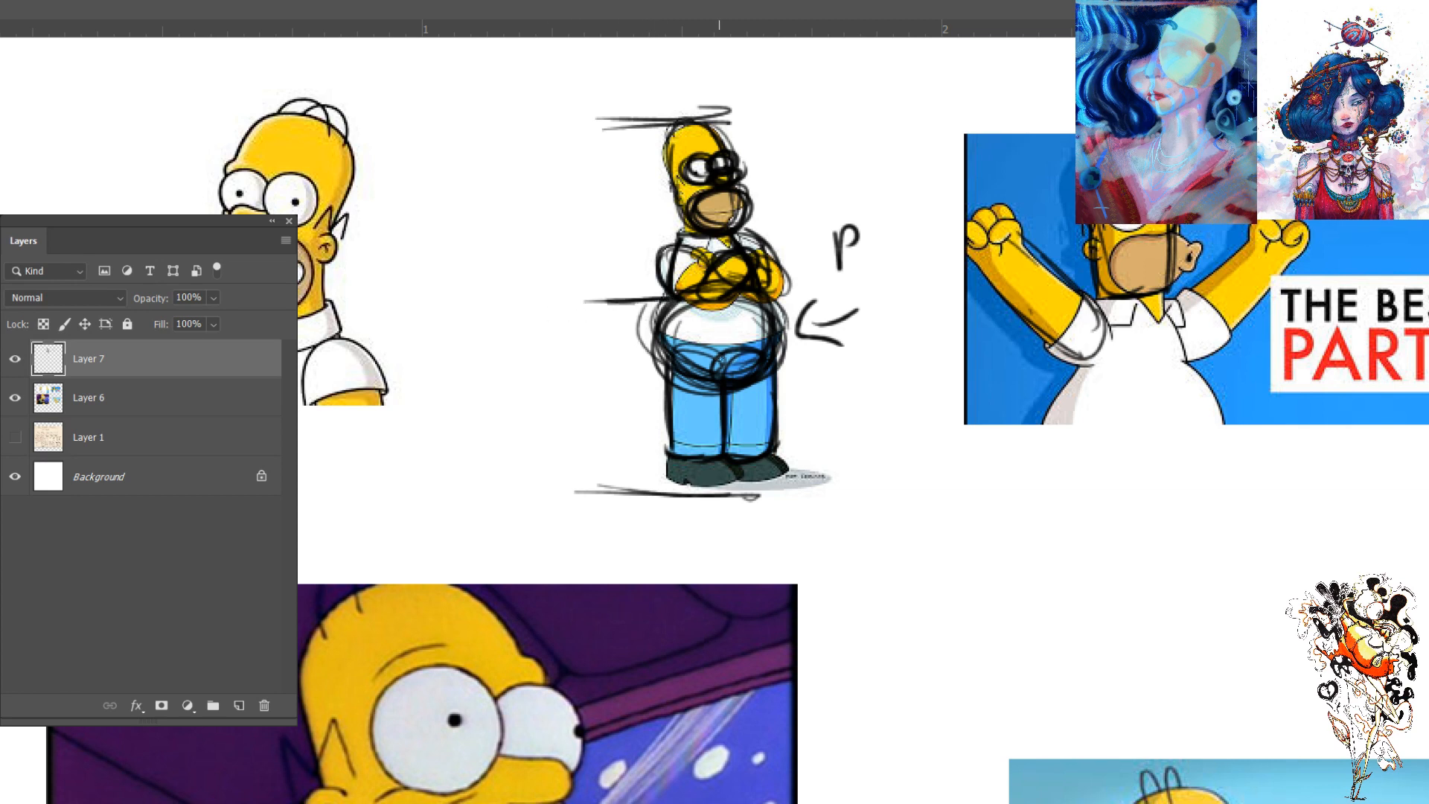
{"action": "left_click_drag", "start_coordinate": [762, 299], "coordinate": [618, 292]}
{"action": "left_click_drag", "start_coordinate": [787, 299], "coordinate": [593, 308]}
{"action": "left_click_drag", "start_coordinate": [815, 300], "coordinate": [568, 304]}
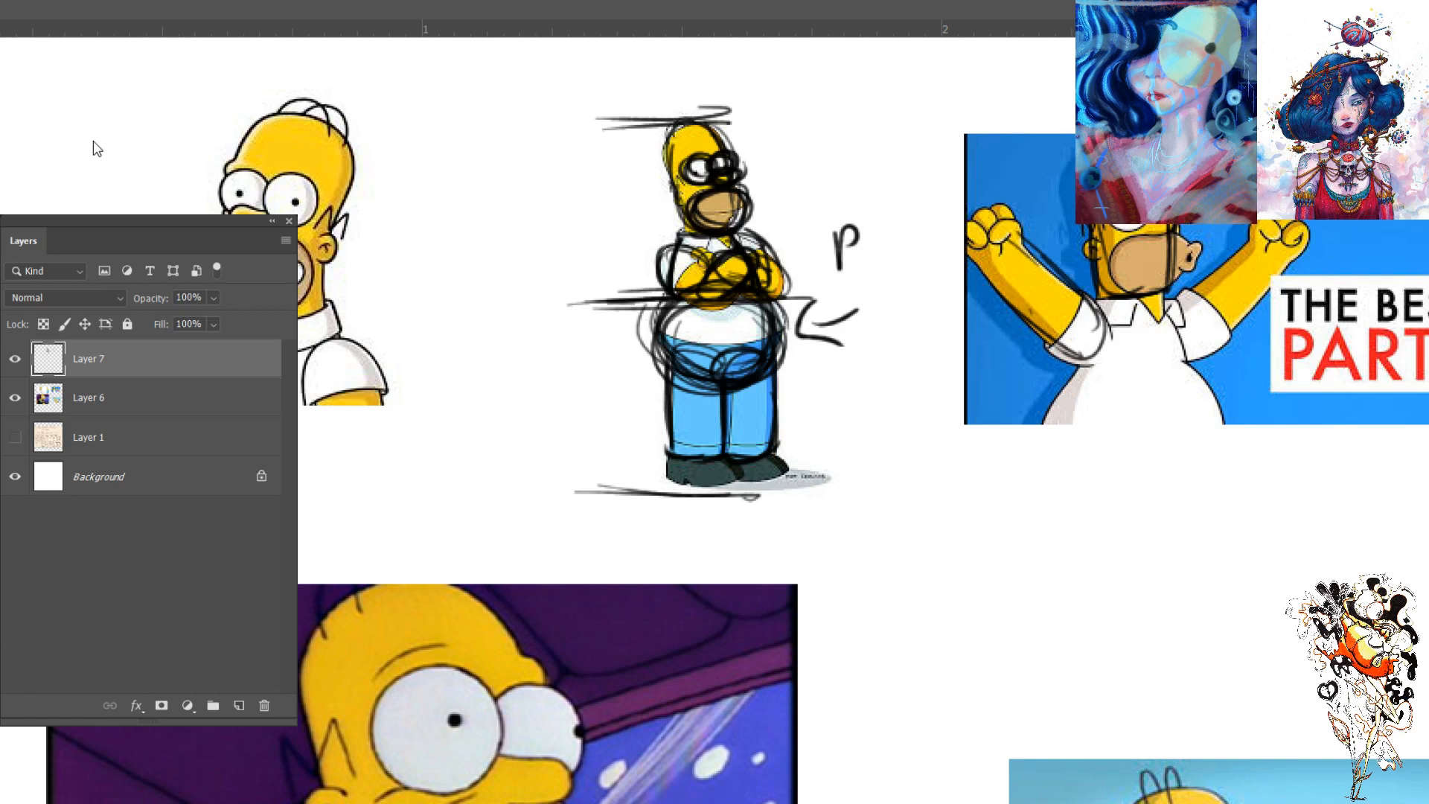
- Paste the Marge image as a new layer, position it over the raised-arms Homer, and place it beneath Layer 7
{"action": "key", "text": "ctrl+v"}
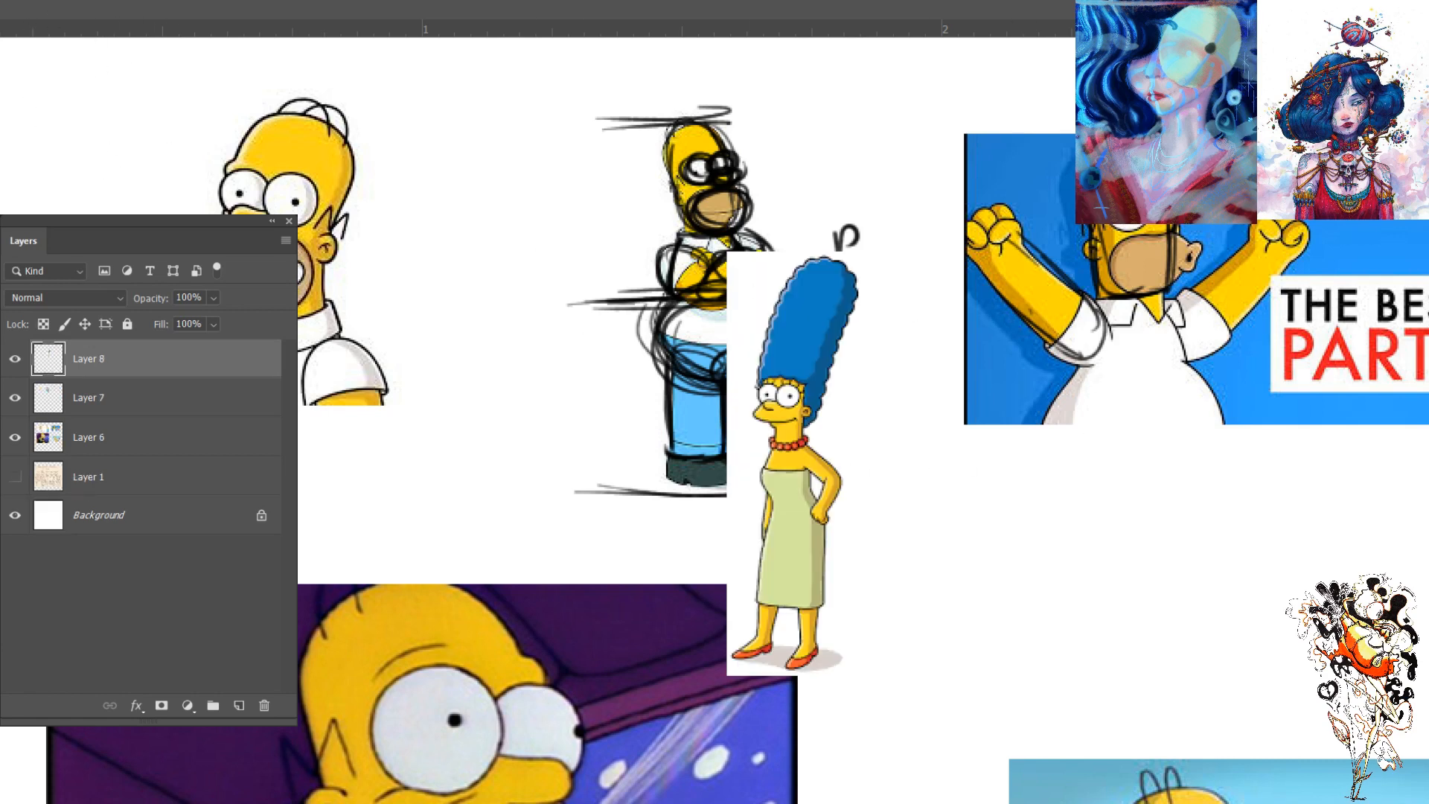
{"action": "mouse_move", "coordinate": [767, 483]}
{"action": "left_mouse_down"}
{"action": "mouse_move", "coordinate": [864, 451]}
{"action": "mouse_move", "coordinate": [1027, 319]}
{"action": "left_mouse_up"}
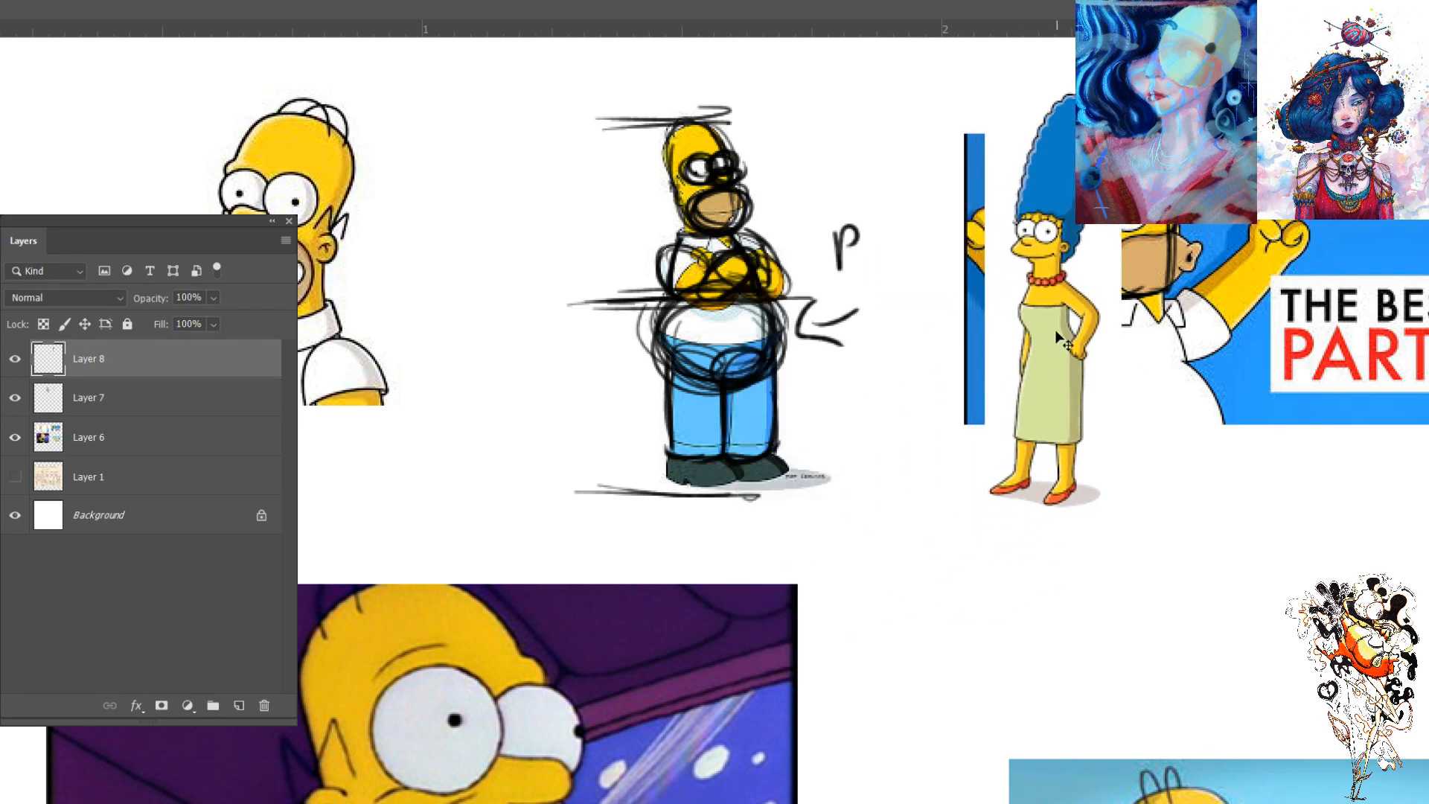
{"action": "left_click", "coordinate": [13, 360]}
{"action": "left_click", "coordinate": [14, 360]}
{"action": "left_click_drag", "start_coordinate": [86, 359], "coordinate": [87, 351]}
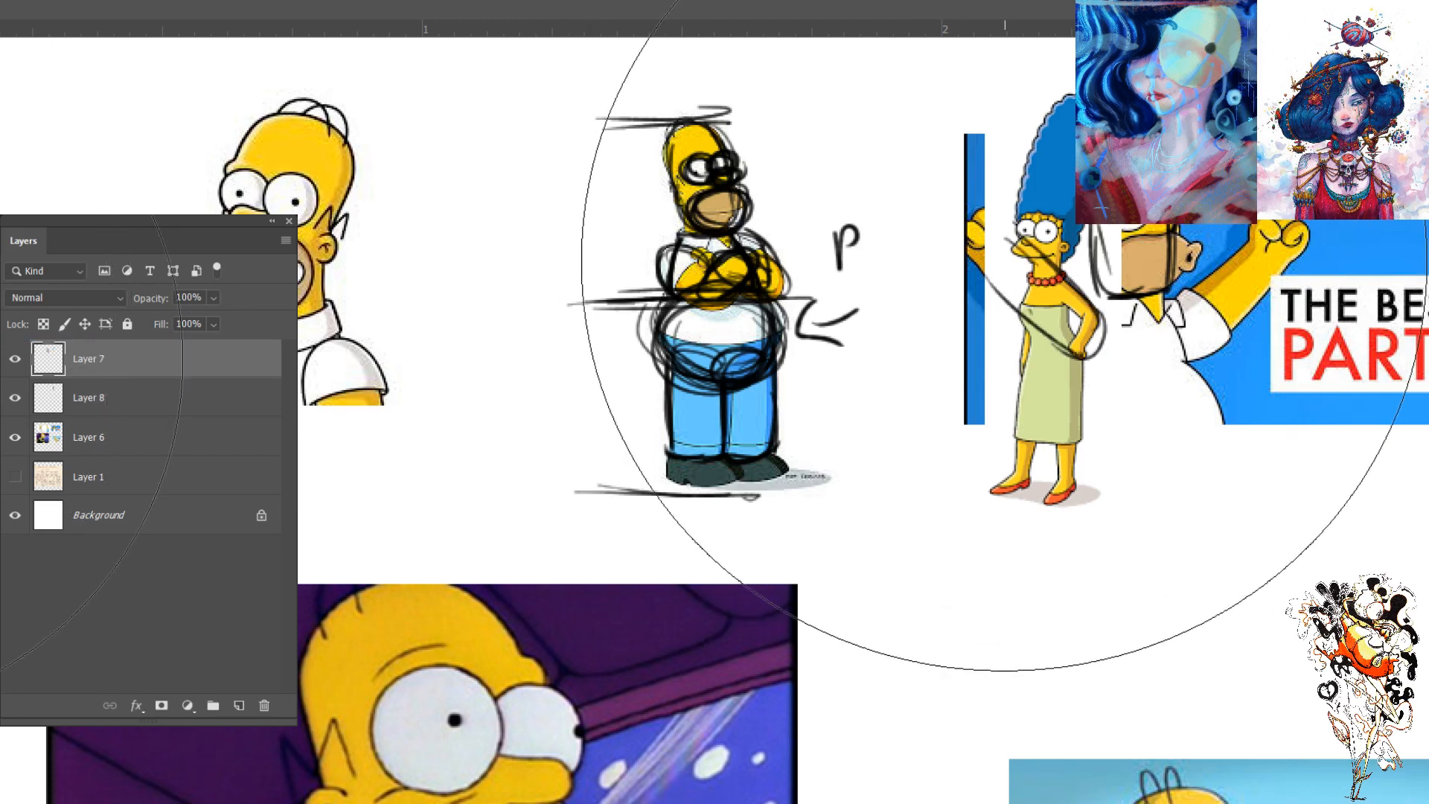
- Erase the construction strokes over Marge and the raised-arms Homer from Layer 7
{"action": "key", "text": "e"}
{"action": "mouse_move", "coordinate": [1008, 239]}
{"action": "left_mouse_down"}
{"action": "mouse_move", "coordinate": [1109, 193]}
{"action": "mouse_move", "coordinate": [1146, 261]}
{"action": "left_mouse_up"}
{"action": "key", "text": "b"}
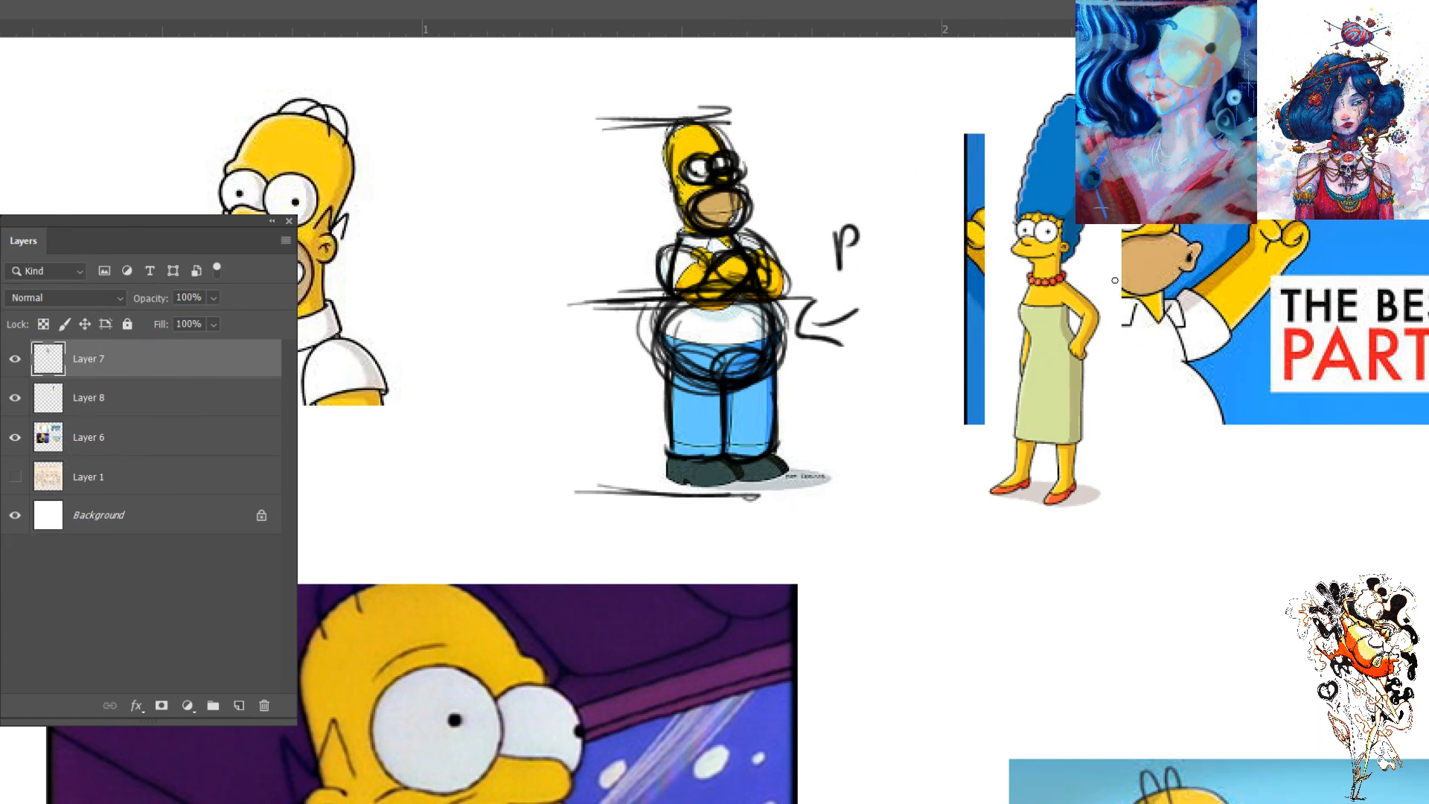
- Mark Marge's full height with end lines, a vertical line and a halfway mark, and check them against her image
{"action": "left_click_drag", "start_coordinate": [1076, 92], "coordinate": [1003, 93]}
{"action": "mouse_move", "coordinate": [998, 505]}
{"action": "left_mouse_down"}
{"action": "mouse_move", "coordinate": [1082, 504]}
{"action": "mouse_move", "coordinate": [990, 509]}
{"action": "left_mouse_up"}
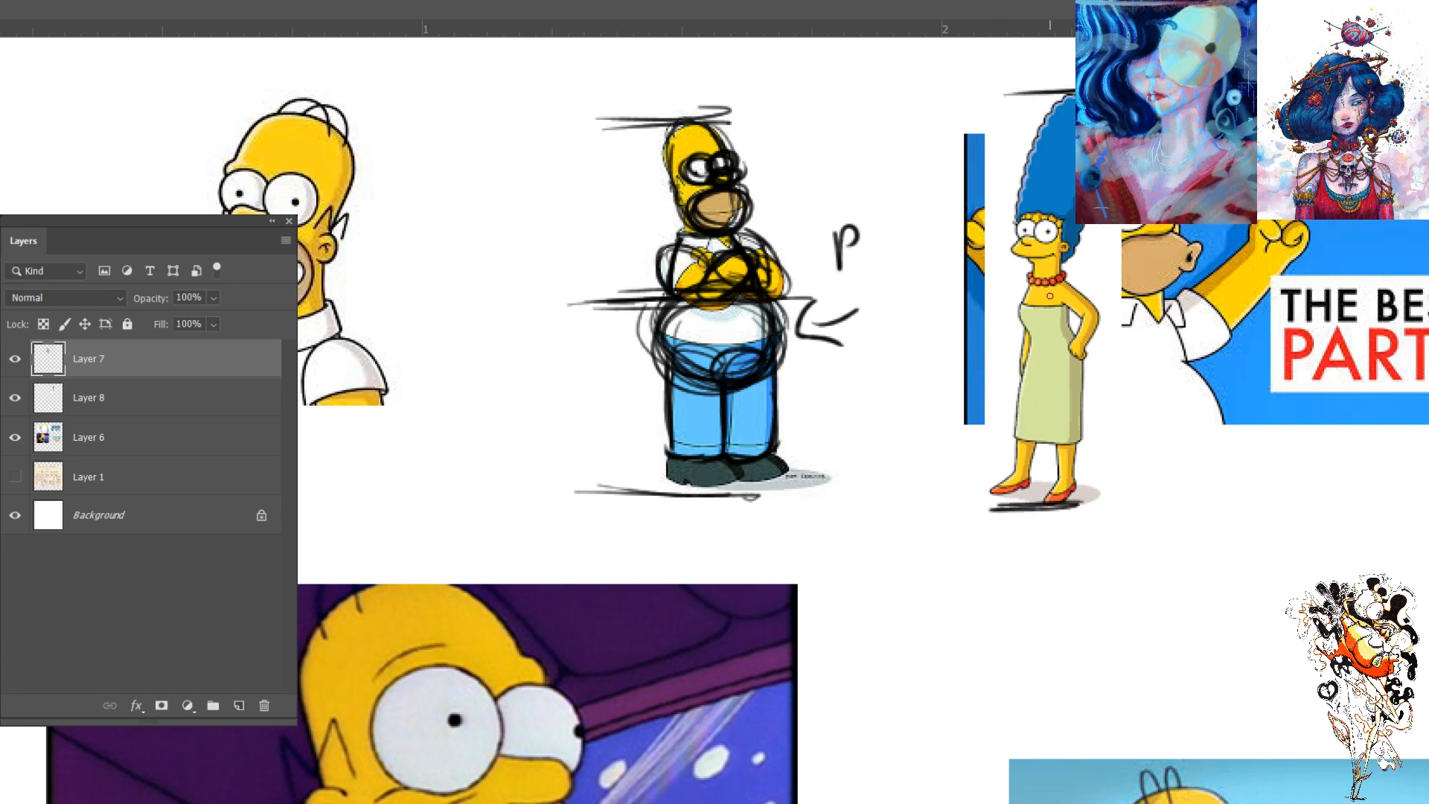
{"action": "mouse_move", "coordinate": [1074, 328]}
{"action": "left_mouse_down"}
{"action": "mouse_move", "coordinate": [1014, 329]}
{"action": "mouse_move", "coordinate": [1077, 327]}
{"action": "left_mouse_up"}
{"action": "key", "text": "ctrl+z"}
{"action": "left_click", "coordinate": [15, 397]}
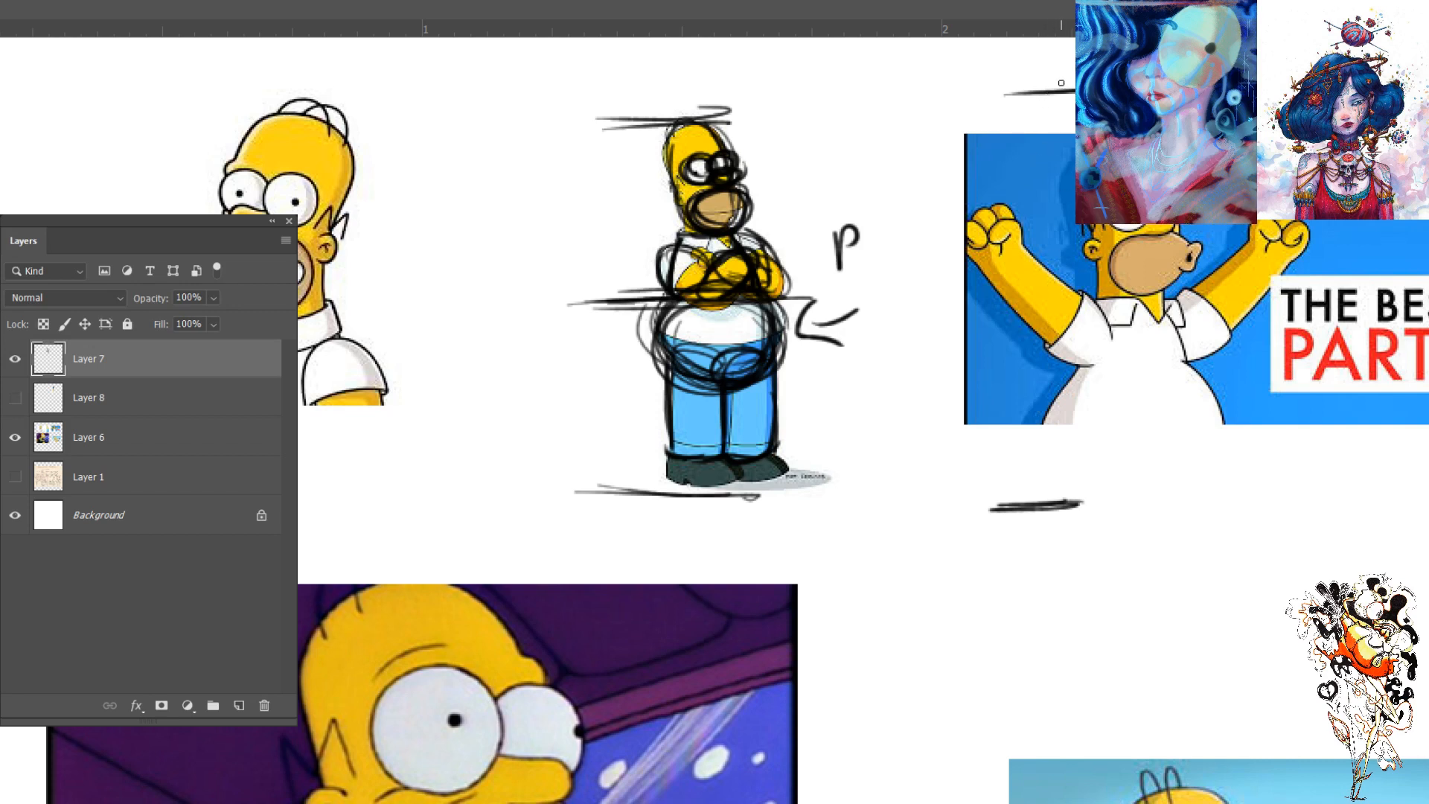
{"action": "left_click", "coordinate": [1046, 496], "text": "shift"}
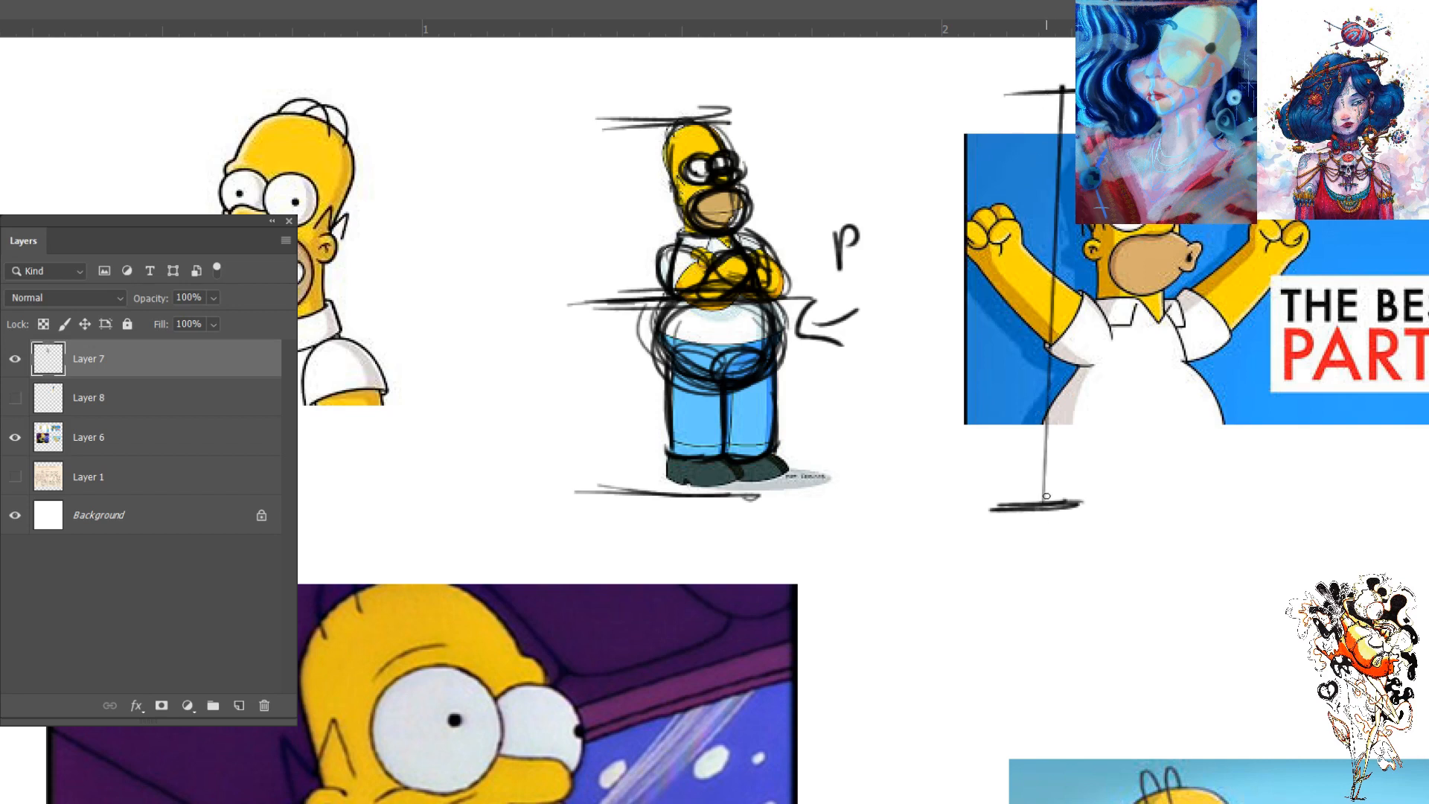
{"action": "mouse_move", "coordinate": [1051, 293]}
{"action": "left_mouse_down"}
{"action": "mouse_move", "coordinate": [1039, 295]}
{"action": "mouse_move", "coordinate": [1117, 284]}
{"action": "left_mouse_up"}
{"action": "left_click", "coordinate": [15, 398]}
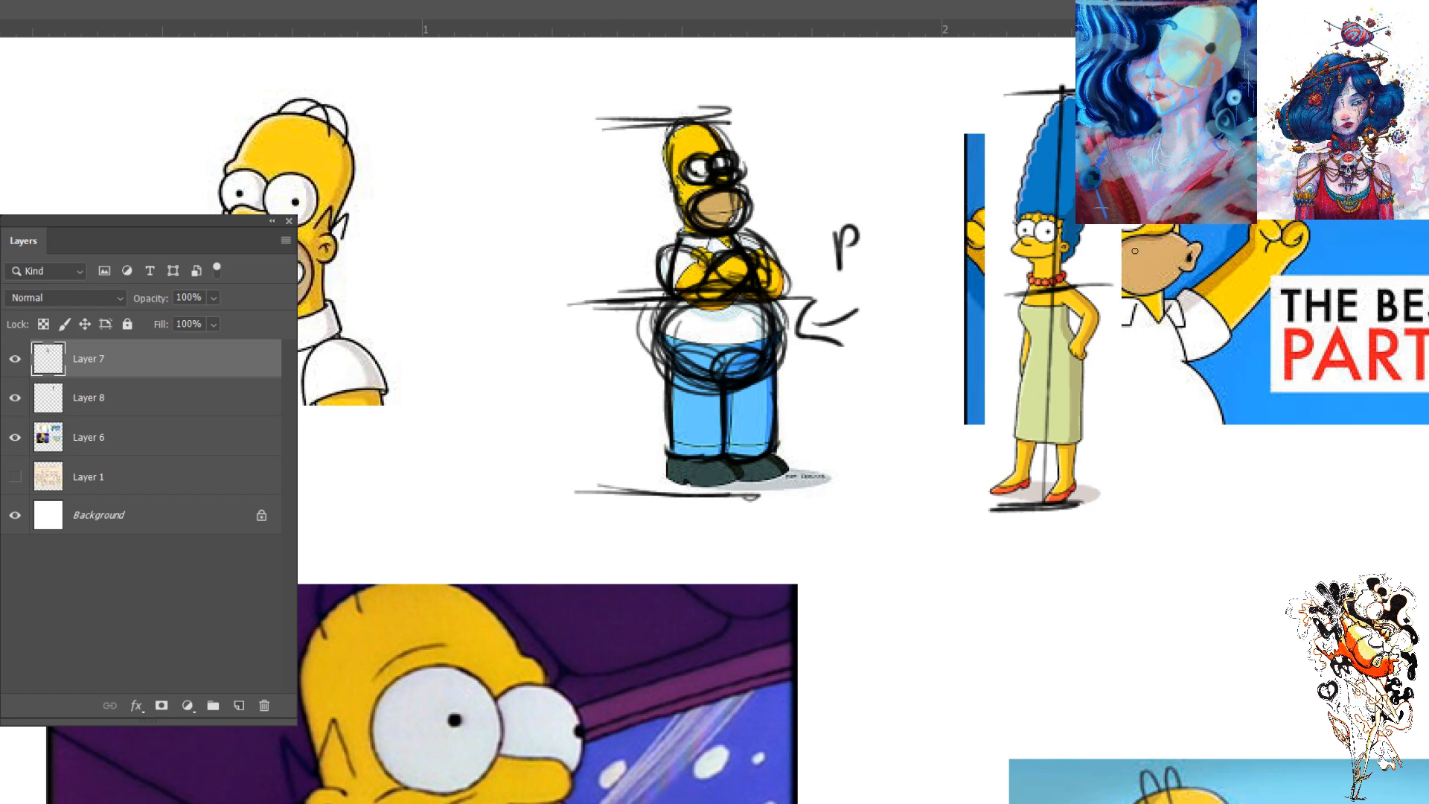
- Hide the Marge layer and erase her height and halfway marks from Layer 7
{"action": "left_click", "coordinate": [15, 359]}
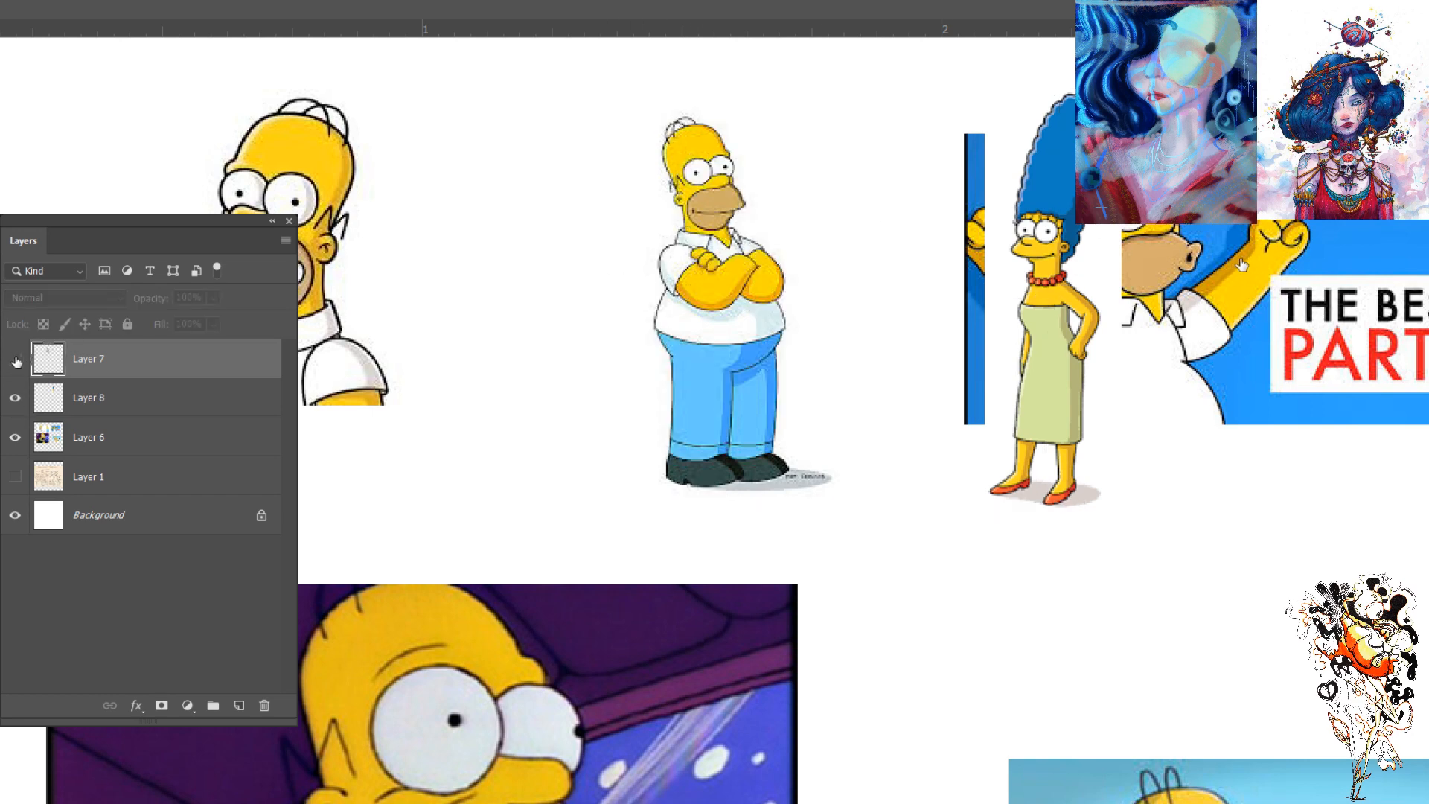
{"action": "left_click", "coordinate": [14, 359]}
{"action": "left_click", "coordinate": [15, 397]}
{"action": "key", "text": "e"}
{"action": "mouse_move", "coordinate": [1054, 104]}
{"action": "left_mouse_down"}
{"action": "mouse_move", "coordinate": [1072, 264]}
{"action": "mouse_move", "coordinate": [1027, 451]}
{"action": "mouse_move", "coordinate": [996, 498]}
{"action": "left_mouse_up"}
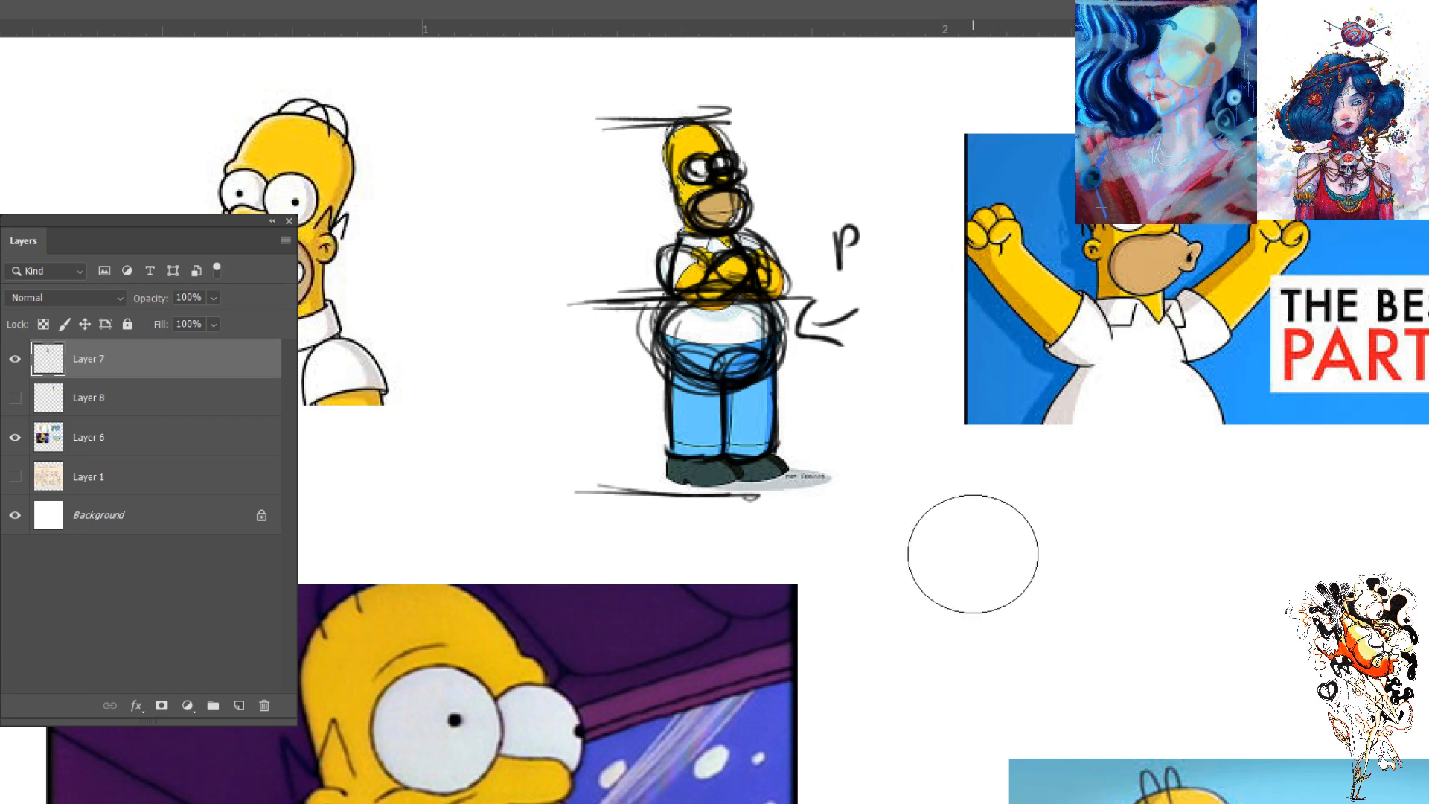
{"action": "key", "text": "b"}
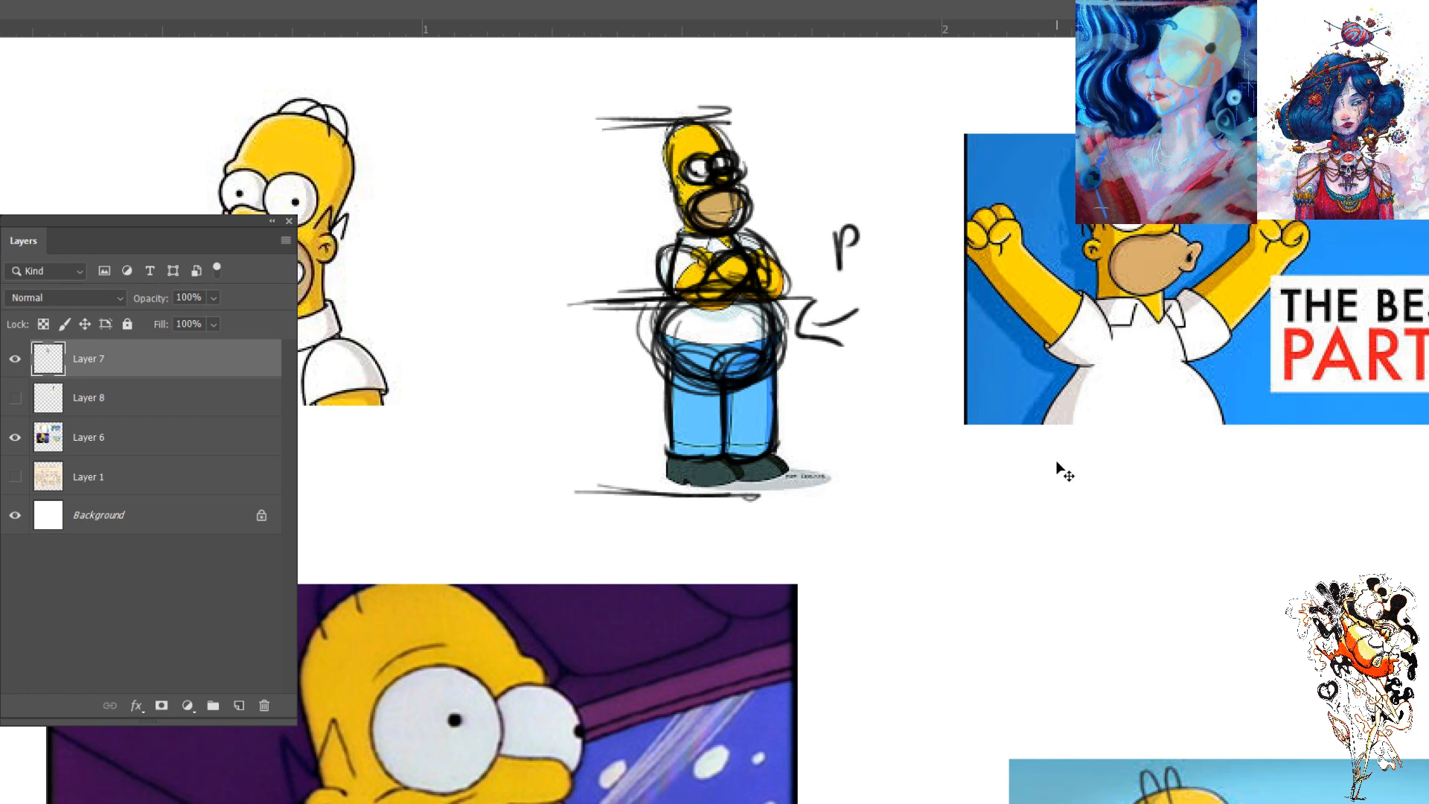
- Sketch a loose circle in the blank area below the raised-arms Homer
{"action": "key", "text": "ctrl+minus"}
{"action": "key", "text": "ctrl+minus"}
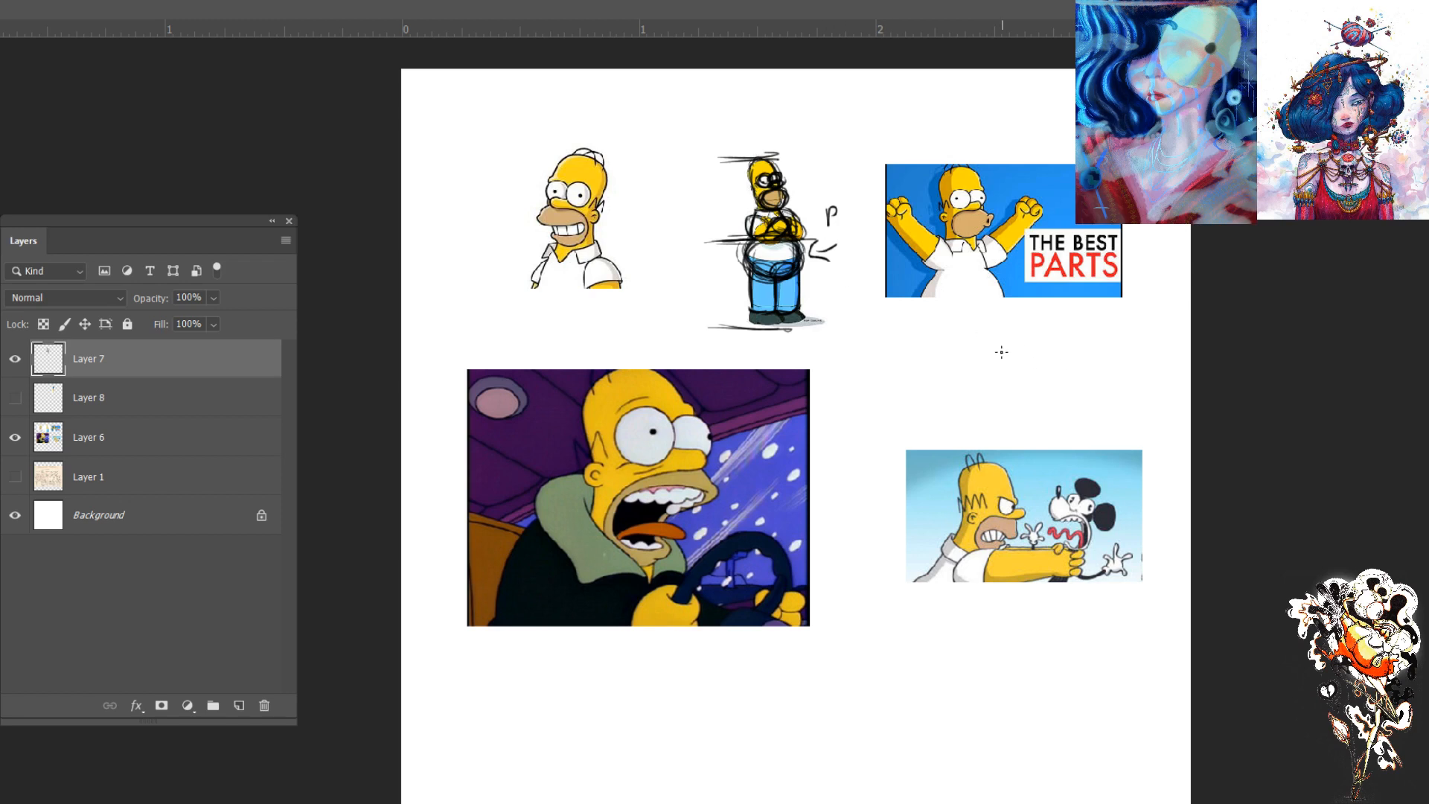
{"action": "mouse_move", "coordinate": [986, 358]}
{"action": "left_mouse_down"}
{"action": "mouse_move", "coordinate": [983, 380]}
{"action": "mouse_move", "coordinate": [963, 354]}
{"action": "mouse_move", "coordinate": [939, 365]}
{"action": "left_mouse_up"}
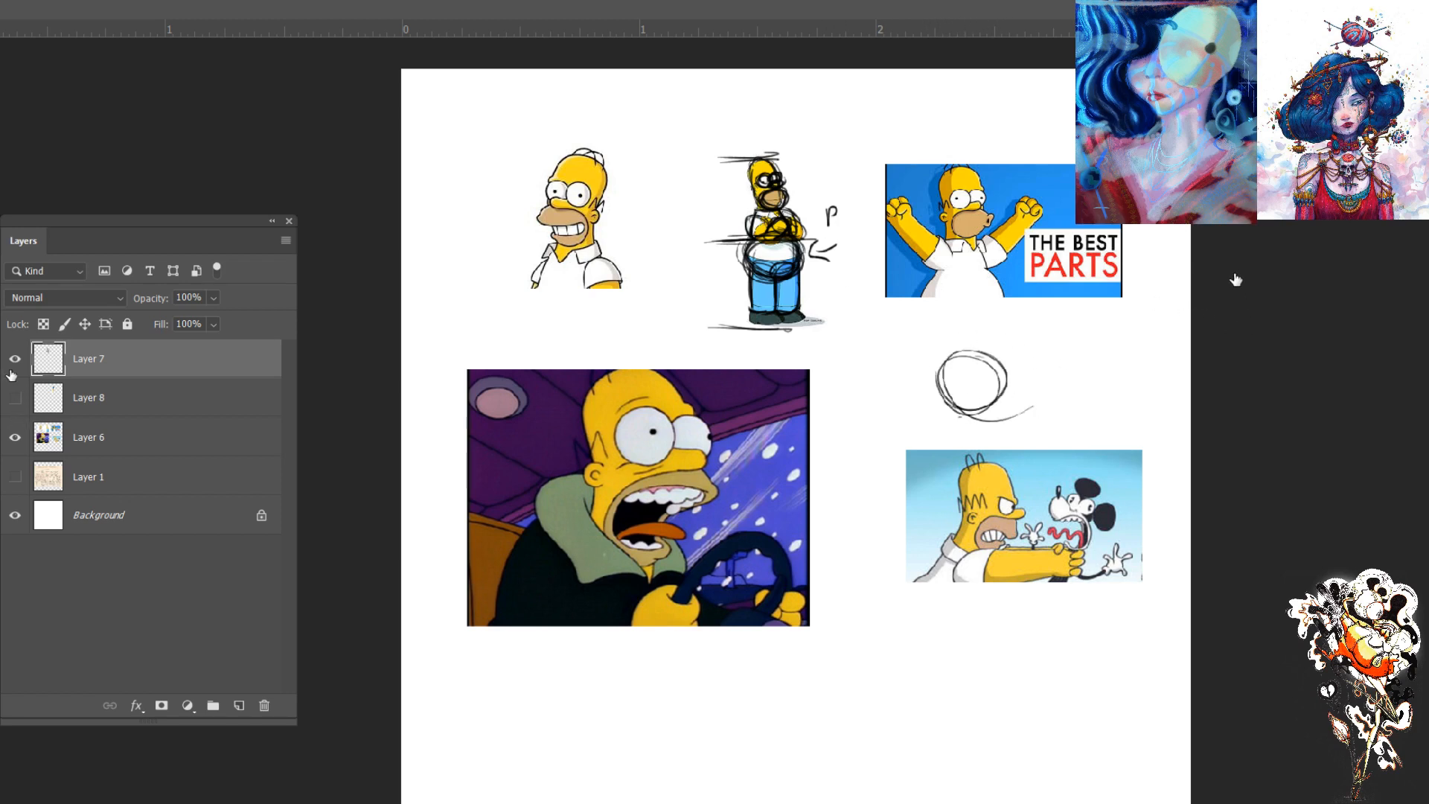
- Hide the sketch, Marge, Homer reference and Simpson No-No's layers, leaving only the white Background showing
{"action": "left_click", "coordinate": [15, 358]}
{"action": "left_click", "coordinate": [15, 436]}
{"action": "left_click", "coordinate": [15, 476]}
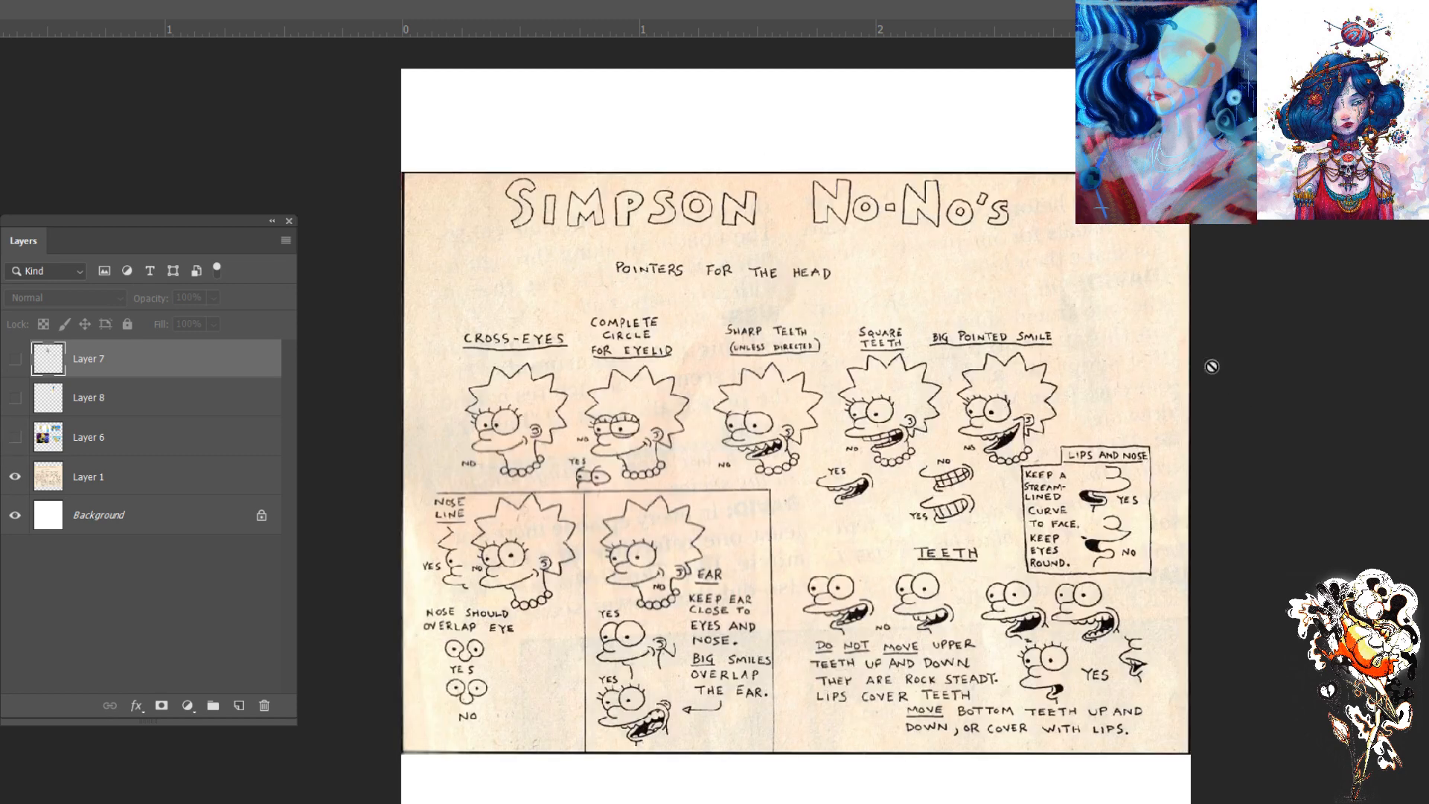
{"action": "left_click", "coordinate": [15, 359]}
{"action": "left_click", "coordinate": [15, 399]}
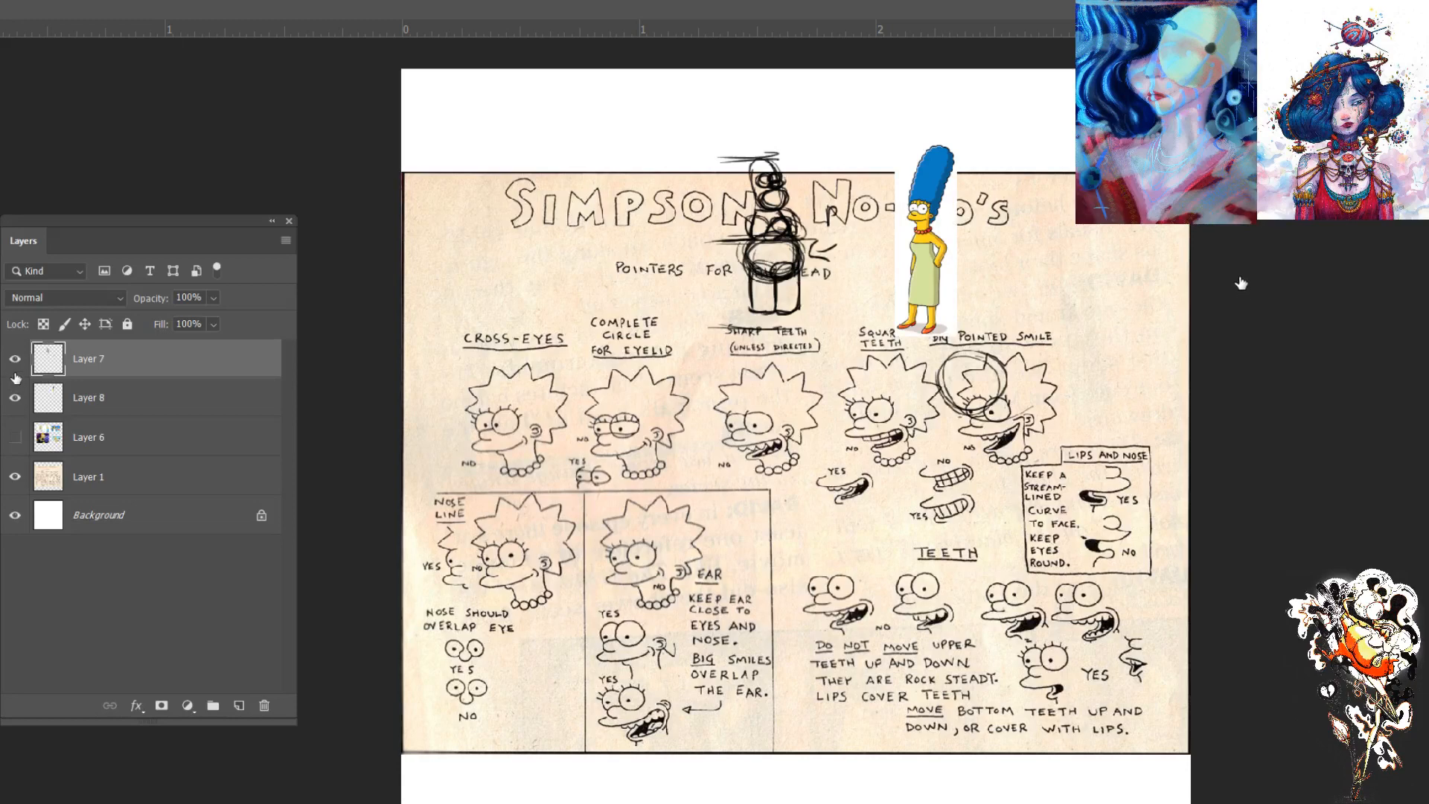
{"action": "left_click", "coordinate": [15, 397]}
{"action": "left_click", "coordinate": [15, 359]}
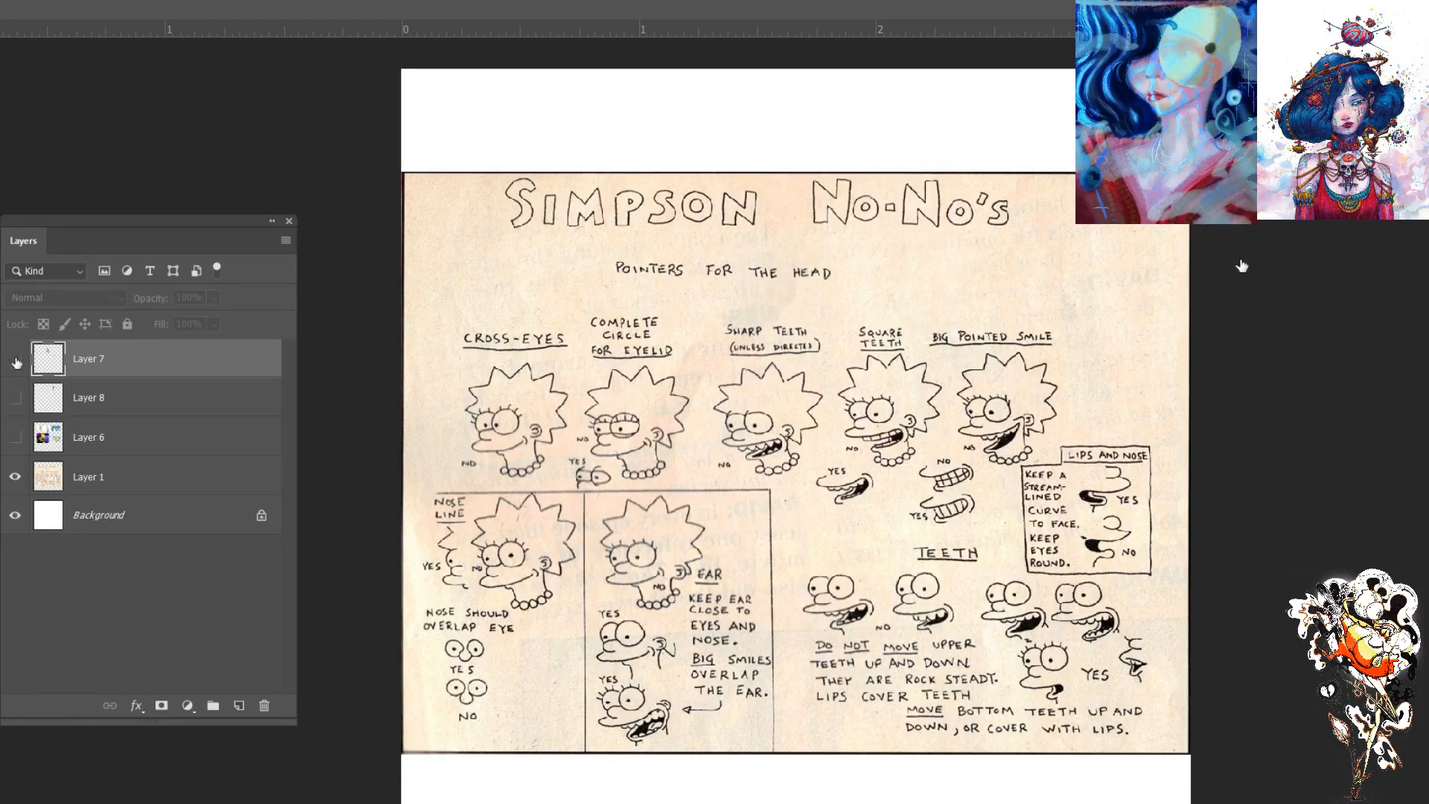
{"action": "left_click", "coordinate": [15, 477]}
- Add a new layer above the Background and sketch a round belly with a line above it and two tube legs
{"action": "left_click", "coordinate": [113, 514]}
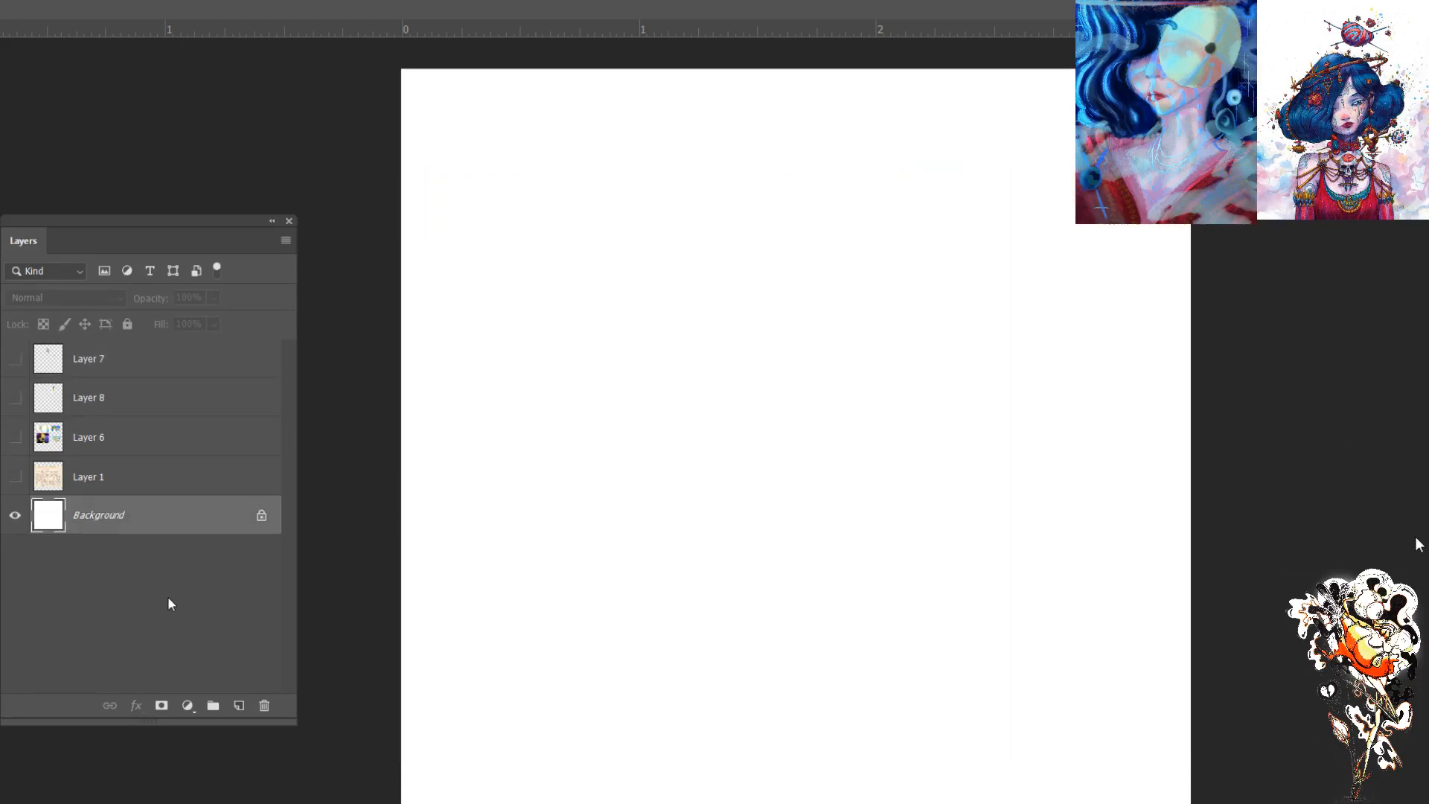
{"action": "left_click", "coordinate": [239, 705]}
{"action": "mouse_move", "coordinate": [1069, 242]}
{"action": "left_mouse_down"}
{"action": "mouse_move", "coordinate": [977, 265]}
{"action": "mouse_move", "coordinate": [1050, 326]}
{"action": "left_mouse_up"}
{"action": "left_click_drag", "start_coordinate": [992, 265], "coordinate": [1057, 311]}
{"action": "mouse_move", "coordinate": [990, 240]}
{"action": "left_mouse_down"}
{"action": "mouse_move", "coordinate": [1097, 230]}
{"action": "mouse_move", "coordinate": [969, 239]}
{"action": "left_mouse_up"}
{"action": "mouse_move", "coordinate": [1079, 274]}
{"action": "left_mouse_down"}
{"action": "mouse_move", "coordinate": [1088, 384]}
{"action": "mouse_move", "coordinate": [1096, 371]}
{"action": "left_mouse_up"}
{"action": "mouse_move", "coordinate": [1040, 320]}
{"action": "left_mouse_down"}
{"action": "mouse_move", "coordinate": [1057, 384]}
{"action": "mouse_move", "coordinate": [1089, 315]}
{"action": "mouse_move", "coordinate": [1094, 372]}
{"action": "left_mouse_up"}
{"action": "left_click_drag", "start_coordinate": [1087, 281], "coordinate": [1091, 376]}
{"action": "left_click_drag", "start_coordinate": [986, 294], "coordinate": [982, 311]}
{"action": "left_click_drag", "start_coordinate": [984, 321], "coordinate": [995, 344]}
{"action": "mouse_move", "coordinate": [984, 294]}
{"action": "left_mouse_down"}
{"action": "mouse_move", "coordinate": [1000, 375]}
{"action": "mouse_move", "coordinate": [1045, 378]}
{"action": "mouse_move", "coordinate": [996, 380]}
{"action": "mouse_move", "coordinate": [1030, 376]}
{"action": "left_mouse_up"}
- Sketch two shoes beneath the tube legs on Layer 9
{"action": "left_click", "coordinate": [15, 359]}
{"action": "left_click", "coordinate": [15, 360]}
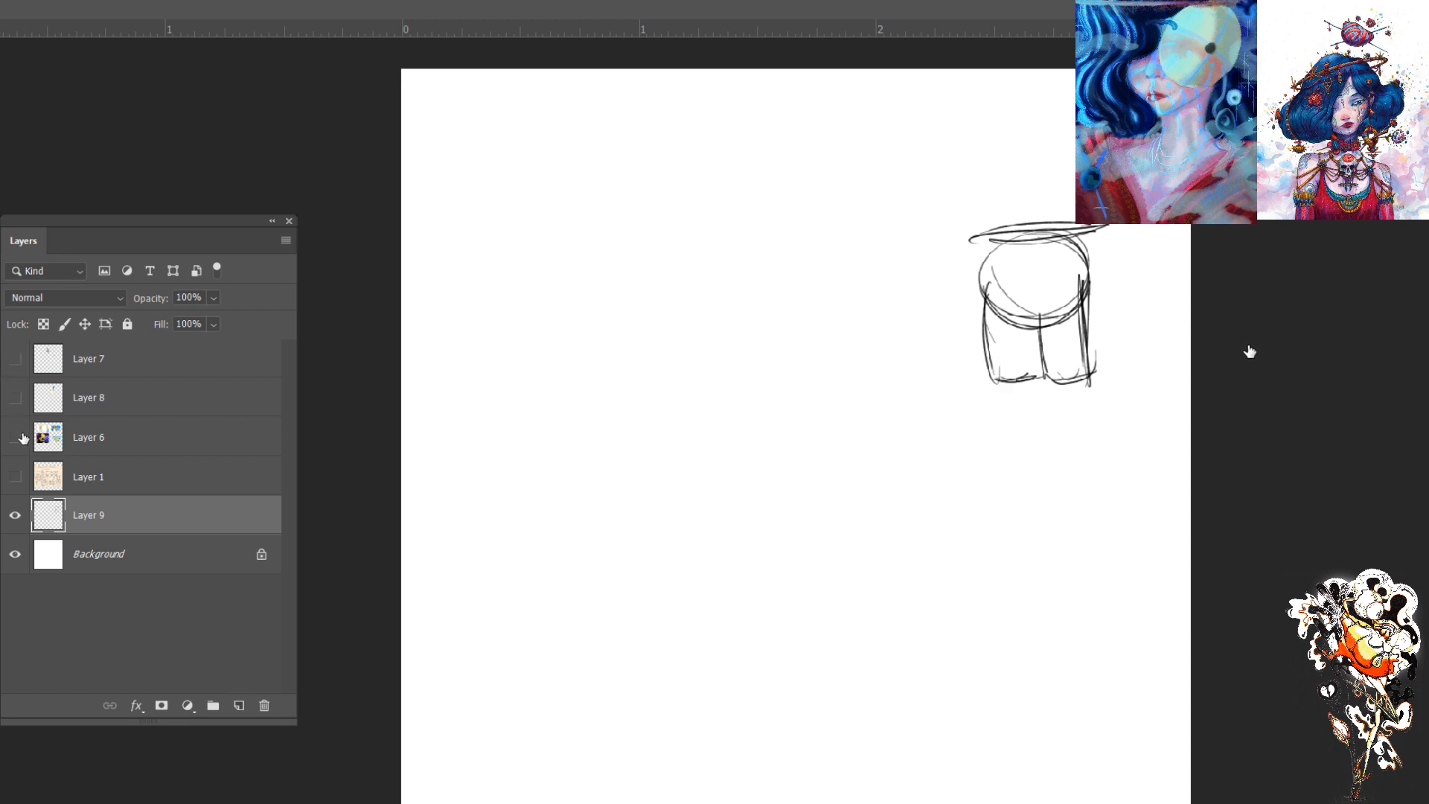
{"action": "left_click", "coordinate": [18, 439]}
{"action": "left_click", "coordinate": [16, 440]}
{"action": "mouse_move", "coordinate": [1045, 379]}
{"action": "left_mouse_down"}
{"action": "mouse_move", "coordinate": [1064, 416]}
{"action": "mouse_move", "coordinate": [1118, 394]}
{"action": "mouse_move", "coordinate": [1063, 402]}
{"action": "mouse_move", "coordinate": [1072, 375]}
{"action": "mouse_move", "coordinate": [1114, 382]}
{"action": "left_mouse_up"}
{"action": "mouse_move", "coordinate": [997, 383]}
{"action": "left_mouse_down"}
{"action": "mouse_move", "coordinate": [1009, 419]}
{"action": "mouse_move", "coordinate": [1058, 410]}
{"action": "mouse_move", "coordinate": [1060, 381]}
{"action": "left_mouse_up"}
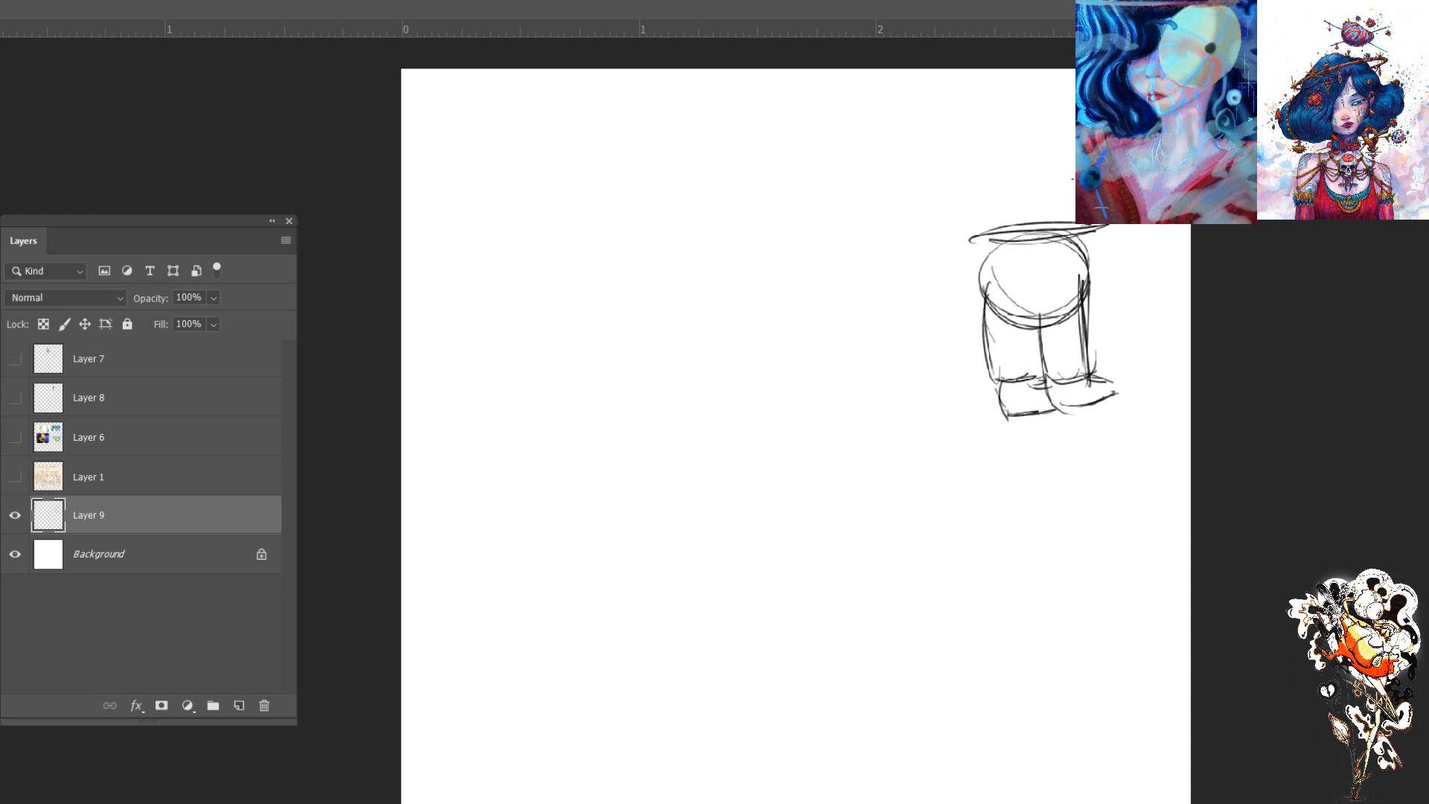
- Mark the lower figure's height with a double-headed arrow labelled "1/2 body", and write a Homer Simpson title above
{"action": "mouse_move", "coordinate": [1125, 236]}
{"action": "left_mouse_down"}
{"action": "mouse_move", "coordinate": [1129, 380]}
{"action": "mouse_move", "coordinate": [1147, 368]}
{"action": "mouse_move", "coordinate": [1108, 256]}
{"action": "mouse_move", "coordinate": [1144, 282]}
{"action": "left_mouse_up"}
{"action": "mouse_move", "coordinate": [1141, 288]}
{"action": "left_mouse_down"}
{"action": "mouse_move", "coordinate": [1162, 298]}
{"action": "mouse_move", "coordinate": [1159, 335]}
{"action": "mouse_move", "coordinate": [1180, 305]}
{"action": "mouse_move", "coordinate": [1189, 349]}
{"action": "left_mouse_up"}
{"action": "mouse_move", "coordinate": [846, 98]}
{"action": "left_mouse_down"}
{"action": "mouse_move", "coordinate": [848, 127]}
{"action": "mouse_move", "coordinate": [865, 111]}
{"action": "left_mouse_up"}
{"action": "mouse_move", "coordinate": [863, 97]}
{"action": "left_mouse_down"}
{"action": "mouse_move", "coordinate": [866, 125]}
{"action": "mouse_move", "coordinate": [877, 107]}
{"action": "left_mouse_up"}
{"action": "mouse_move", "coordinate": [888, 124]}
{"action": "left_mouse_down"}
{"action": "mouse_move", "coordinate": [897, 104]}
{"action": "mouse_move", "coordinate": [907, 119]}
{"action": "mouse_move", "coordinate": [1007, 115]}
{"action": "left_mouse_up"}
{"action": "mouse_move", "coordinate": [1012, 113]}
{"action": "left_mouse_down"}
{"action": "mouse_move", "coordinate": [1038, 90]}
{"action": "mouse_move", "coordinate": [1042, 112]}
{"action": "left_mouse_up"}
{"action": "mouse_move", "coordinate": [1049, 91]}
{"action": "left_mouse_down"}
{"action": "mouse_move", "coordinate": [1051, 116]}
{"action": "mouse_move", "coordinate": [1055, 103]}
{"action": "left_mouse_up"}
{"action": "left_click_drag", "start_coordinate": [1075, 88], "coordinate": [1065, 113]}
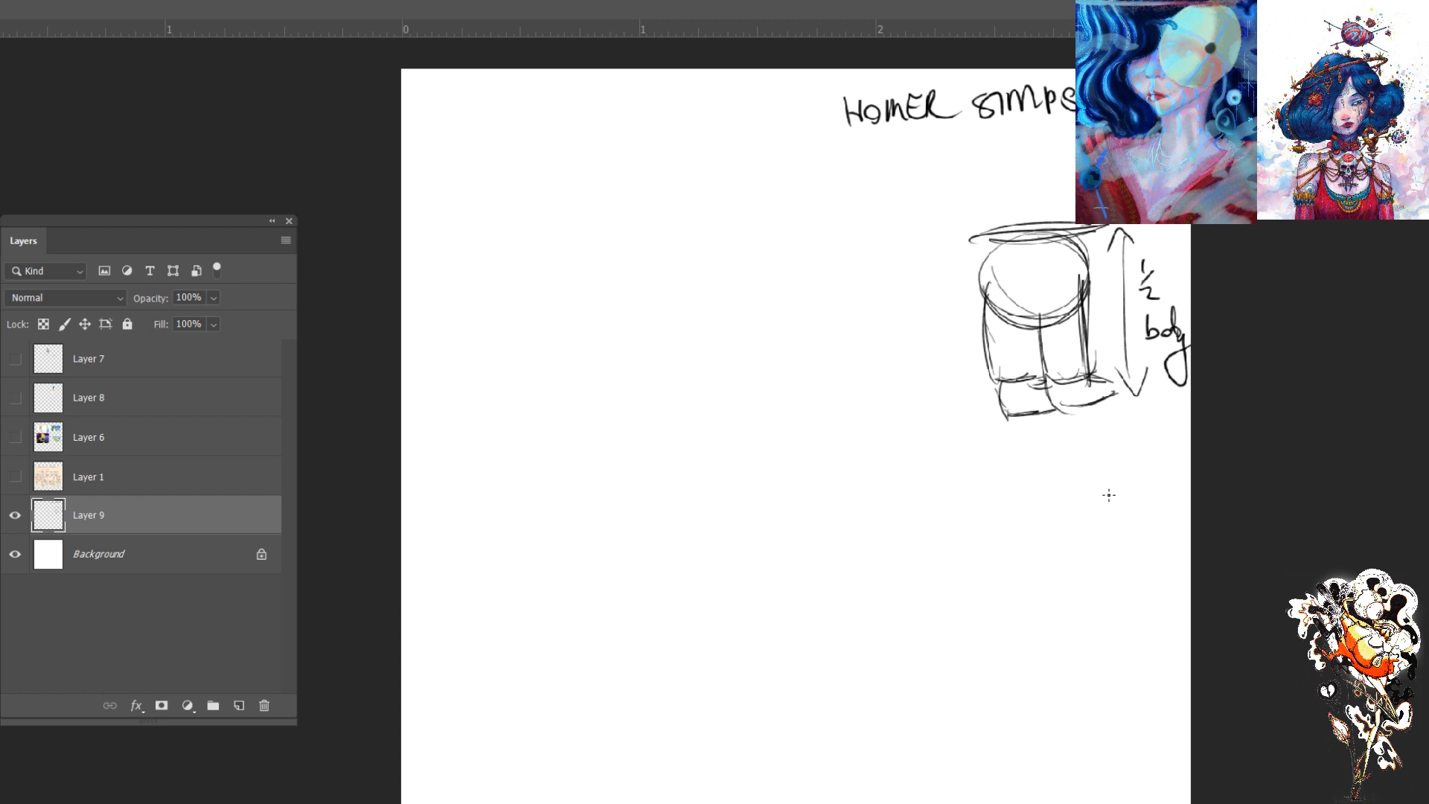
- Show the Homer reference images again and write "LINE WEIGHT" below the Homer and mouse picture
{"action": "left_click", "coordinate": [15, 476]}
{"action": "left_click", "coordinate": [15, 477]}
{"action": "left_click", "coordinate": [15, 437]}
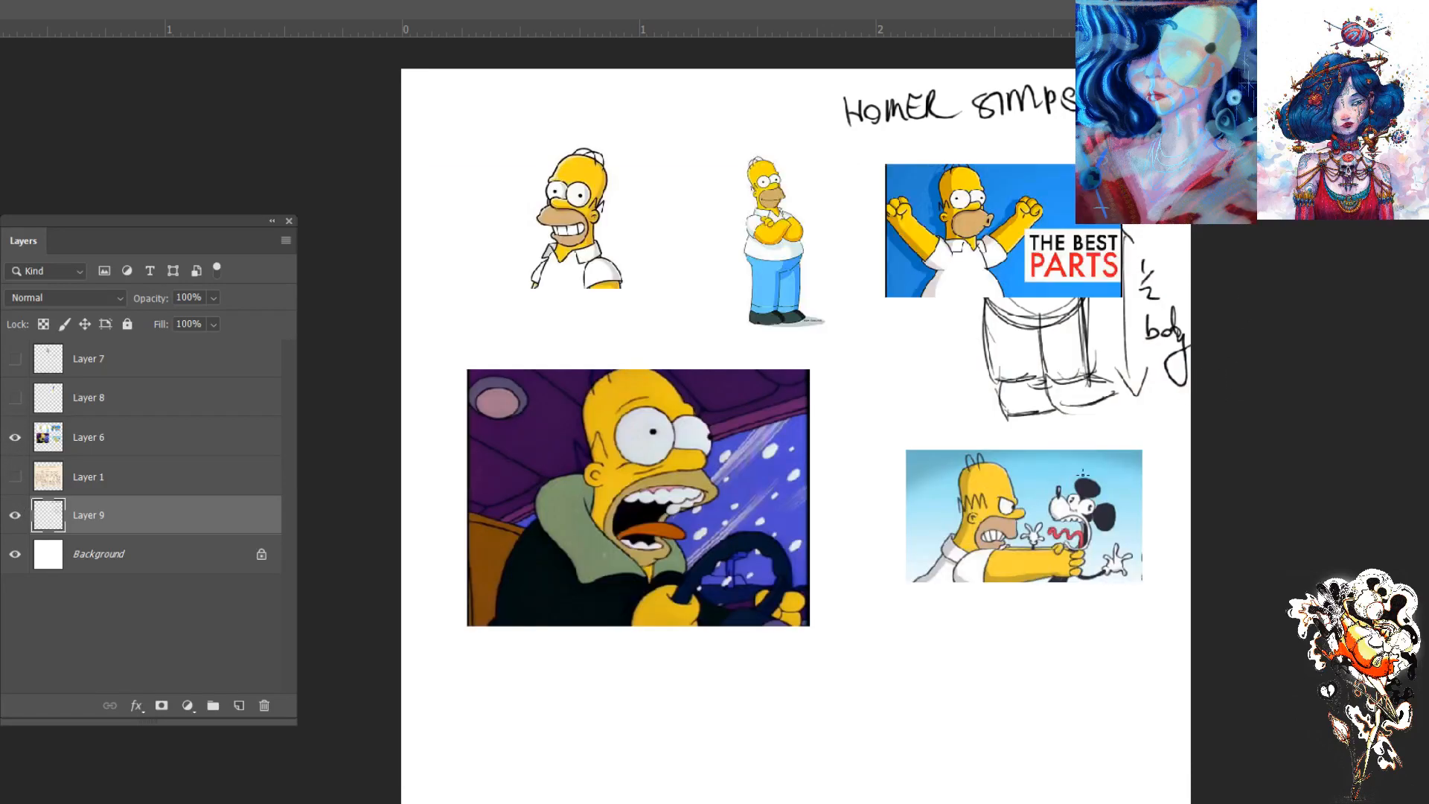
{"action": "mouse_move", "coordinate": [941, 655]}
{"action": "left_mouse_down"}
{"action": "mouse_move", "coordinate": [966, 674]}
{"action": "mouse_move", "coordinate": [994, 652]}
{"action": "mouse_move", "coordinate": [999, 670]}
{"action": "mouse_move", "coordinate": [1085, 646]}
{"action": "mouse_move", "coordinate": [1085, 662]}
{"action": "mouse_move", "coordinate": [1106, 655]}
{"action": "mouse_move", "coordinate": [1109, 669]}
{"action": "left_mouse_up"}
{"action": "mouse_move", "coordinate": [1122, 641]}
{"action": "left_mouse_down"}
{"action": "mouse_move", "coordinate": [1121, 670]}
{"action": "mouse_move", "coordinate": [1120, 653]}
{"action": "left_mouse_up"}
{"action": "left_click_drag", "start_coordinate": [1130, 639], "coordinate": [1154, 637]}
{"action": "left_click_drag", "start_coordinate": [1139, 639], "coordinate": [1133, 665]}
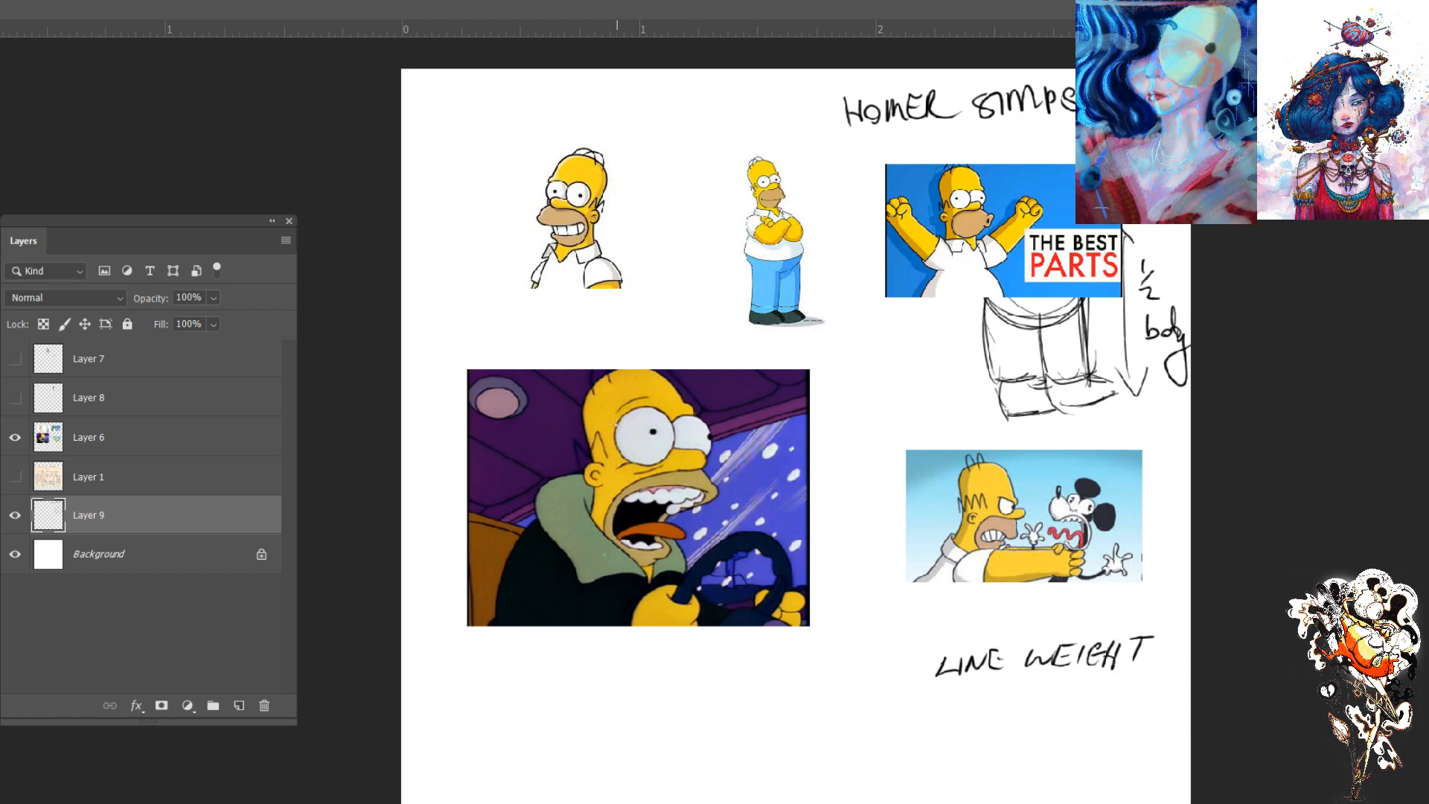
- Inspect the outlines in the driving Homer image and write "2 PX" and "UNIFORM" under the line weight note
{"action": "key", "text": "ctrl+plus"}
{"action": "key", "text": "ctrl+plus"}
{"action": "key", "text": "ctrl+plus"}
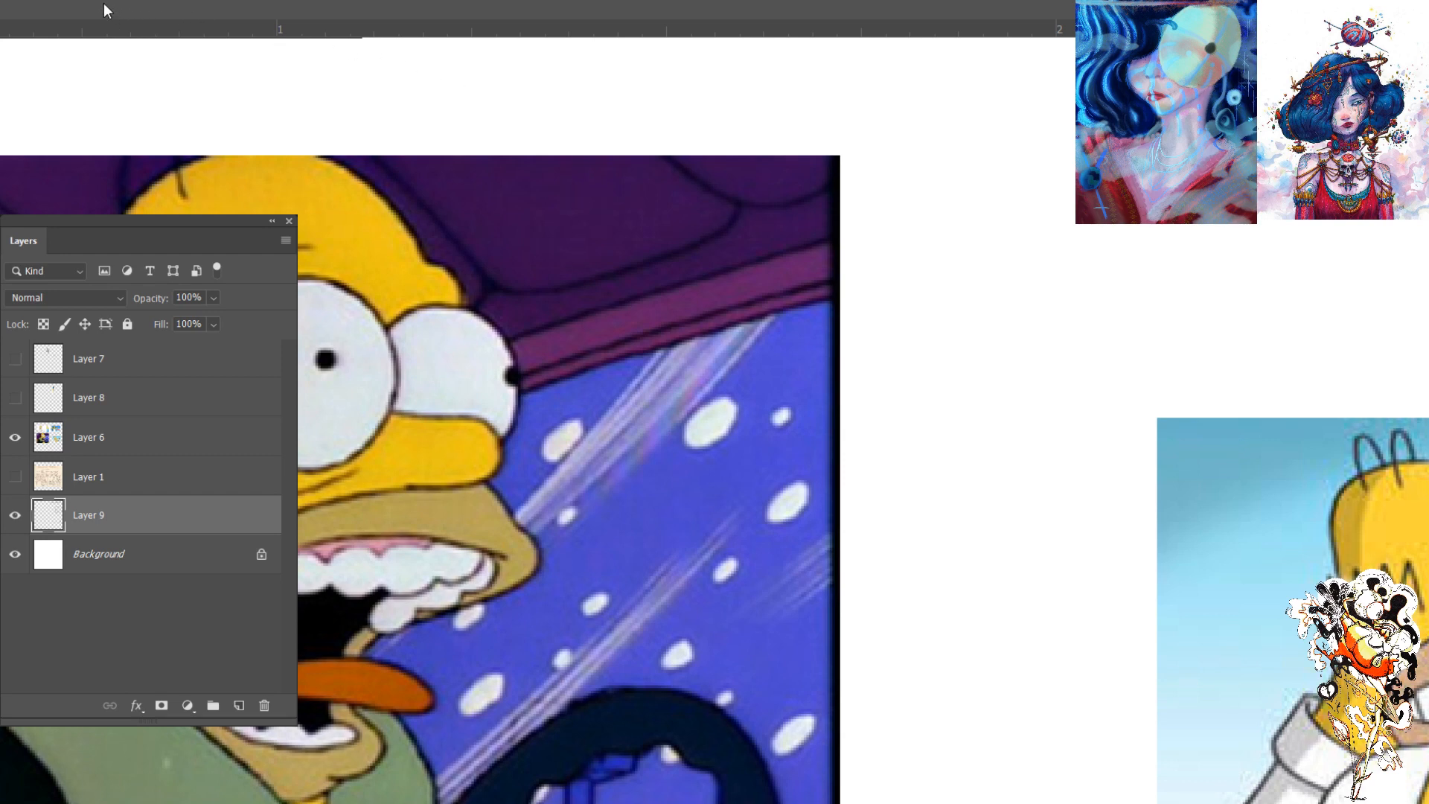
{"action": "key", "text": "ctrl+minus"}
{"action": "key", "text": "ctrl+minus"}
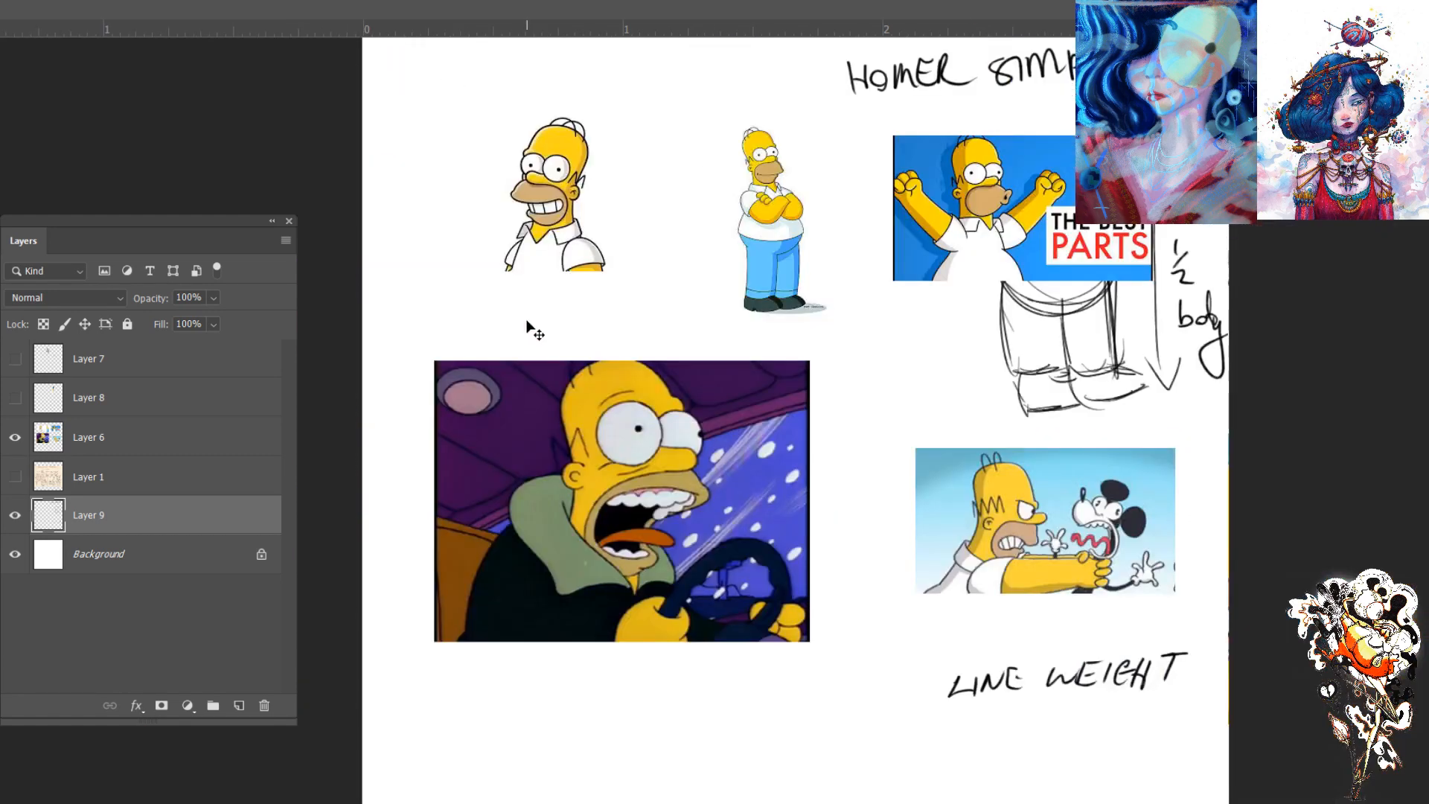
{"action": "left_click_drag", "start_coordinate": [1051, 719], "coordinate": [1095, 722]}
{"action": "mouse_move", "coordinate": [1115, 711]}
{"action": "left_mouse_down"}
{"action": "mouse_move", "coordinate": [1134, 732]}
{"action": "mouse_move", "coordinate": [1117, 731]}
{"action": "left_mouse_up"}
{"action": "mouse_move", "coordinate": [1012, 760]}
{"action": "left_mouse_down"}
{"action": "mouse_move", "coordinate": [1001, 789]}
{"action": "mouse_move", "coordinate": [1042, 767]}
{"action": "mouse_move", "coordinate": [1046, 793]}
{"action": "mouse_move", "coordinate": [1094, 753]}
{"action": "left_mouse_up"}
{"action": "mouse_move", "coordinate": [1069, 767]}
{"action": "left_mouse_down"}
{"action": "mouse_move", "coordinate": [1066, 797]}
{"action": "mouse_move", "coordinate": [1094, 777]}
{"action": "left_mouse_up"}
{"action": "mouse_move", "coordinate": [1108, 762]}
{"action": "left_mouse_down"}
{"action": "mouse_move", "coordinate": [1142, 789]}
{"action": "mouse_move", "coordinate": [1175, 761]}
{"action": "mouse_move", "coordinate": [1191, 800]}
{"action": "left_mouse_up"}
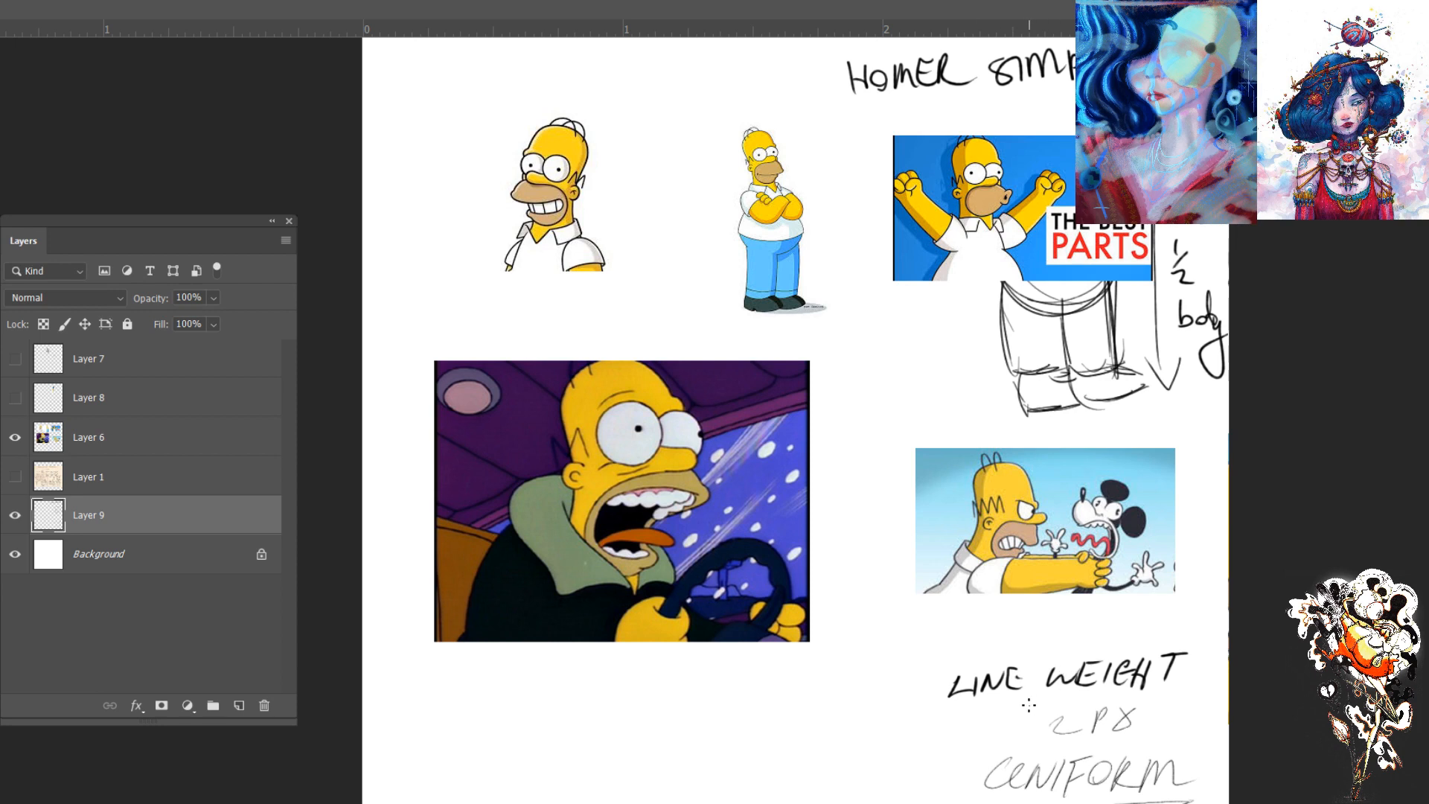
{"action": "left_click_drag", "start_coordinate": [1052, 719], "coordinate": [1065, 737]}
- Show and select Layer 7, and draw a vertical height bracket beside the grinning Homer's head
{"action": "key", "text": "ctrl+plus"}
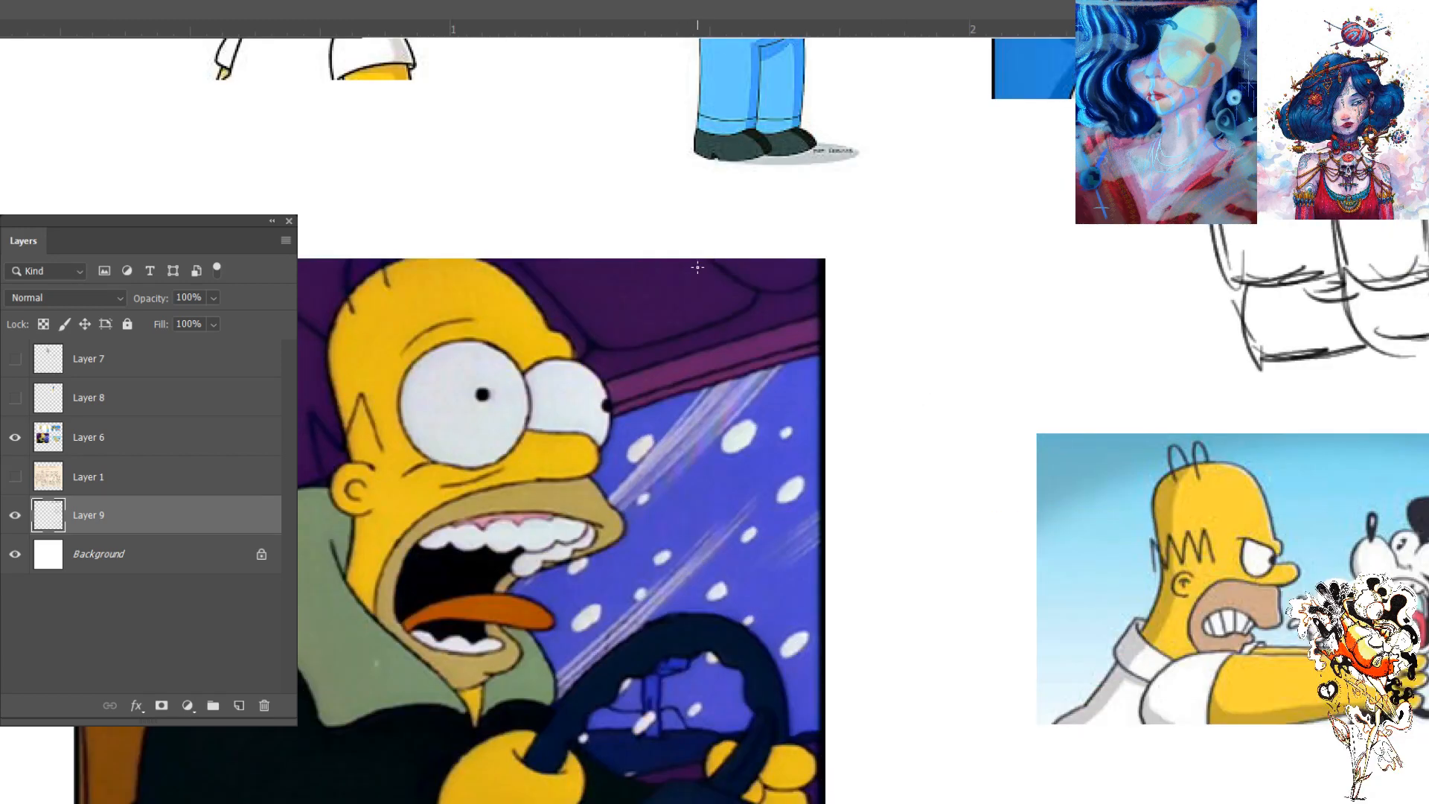
{"action": "left_click_drag", "start_coordinate": [640, 237], "coordinate": [783, 600]}
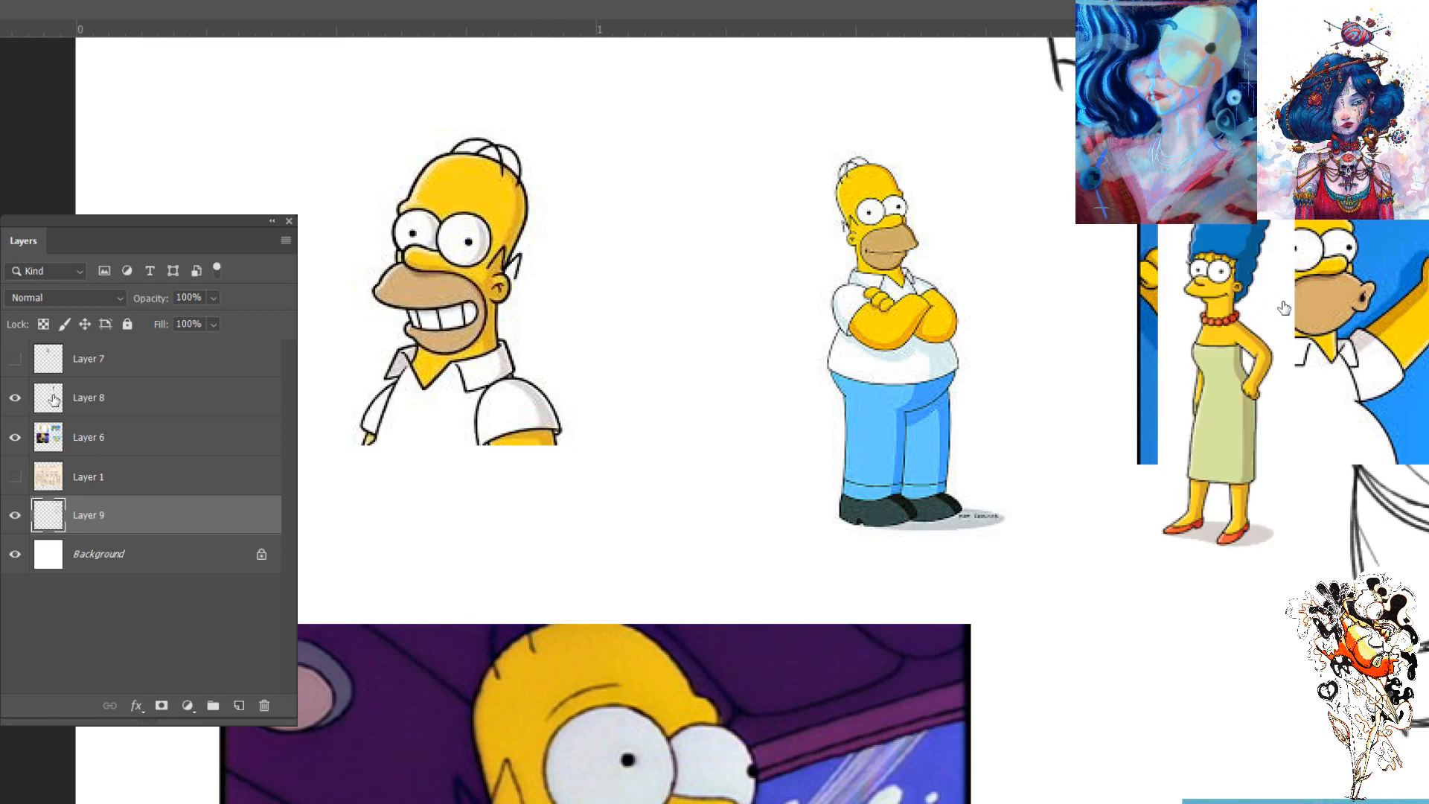
{"action": "left_click", "coordinate": [14, 359]}
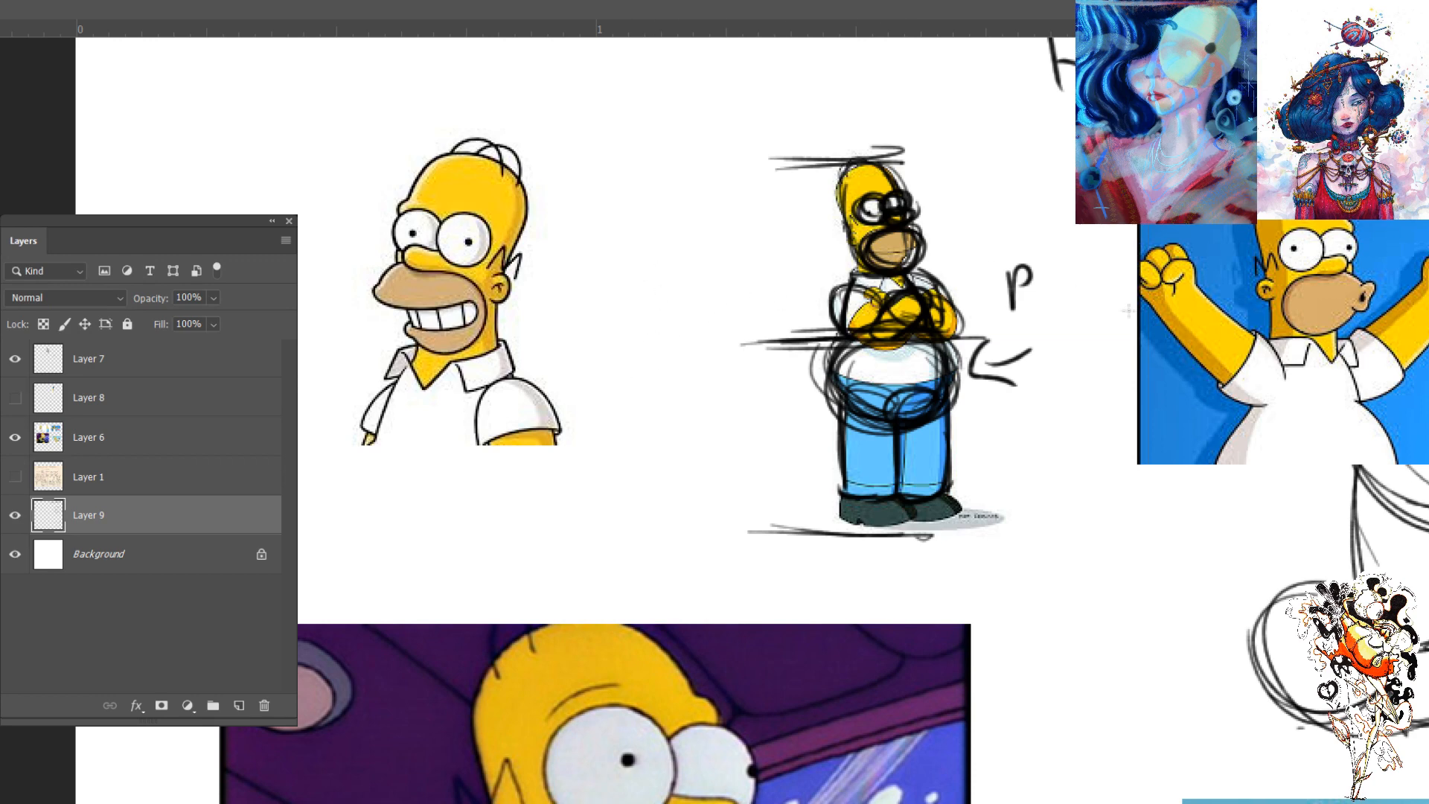
{"action": "left_click", "coordinate": [86, 396]}
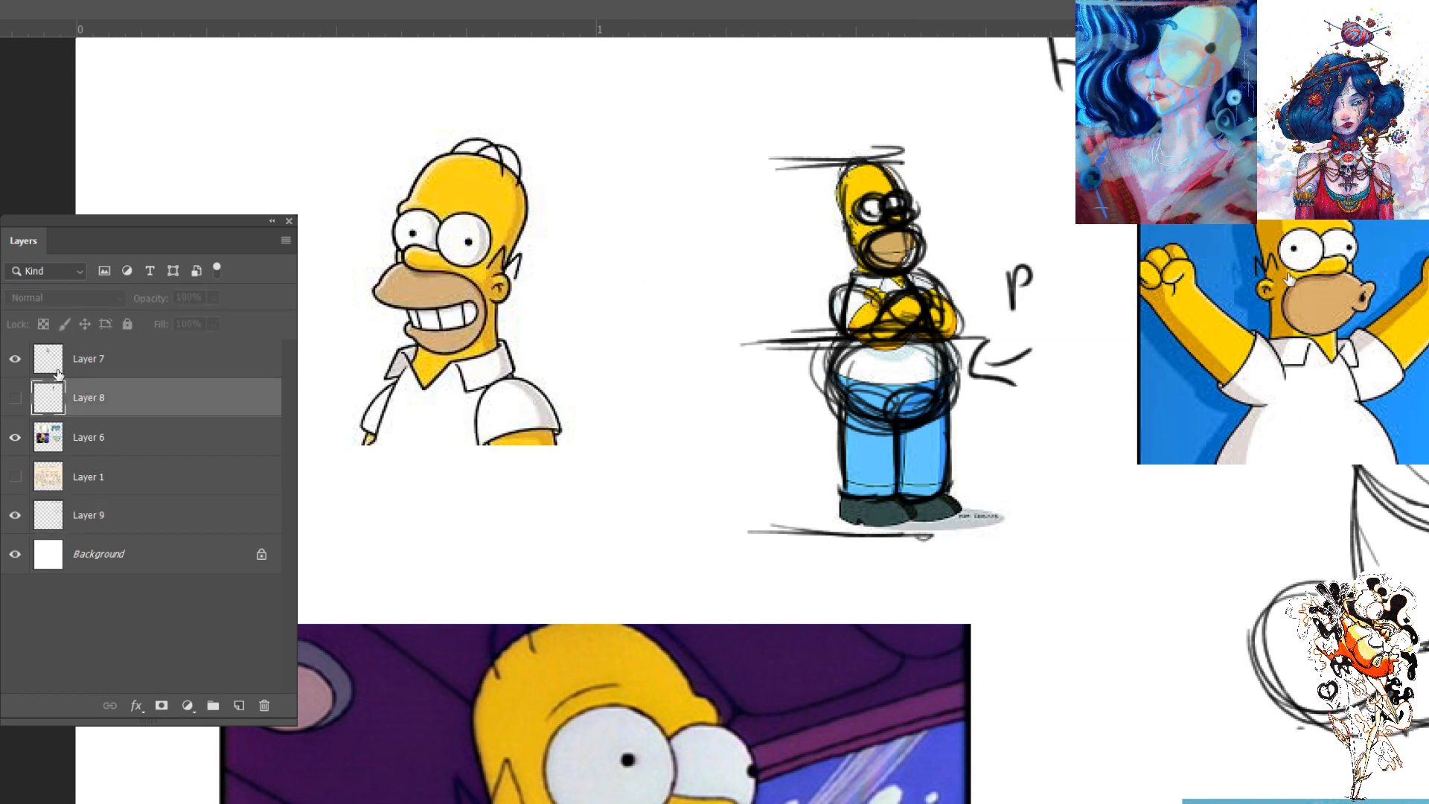
{"action": "left_click", "coordinate": [38, 369]}
{"action": "left_click_drag", "start_coordinate": [513, 339], "coordinate": [599, 321]}
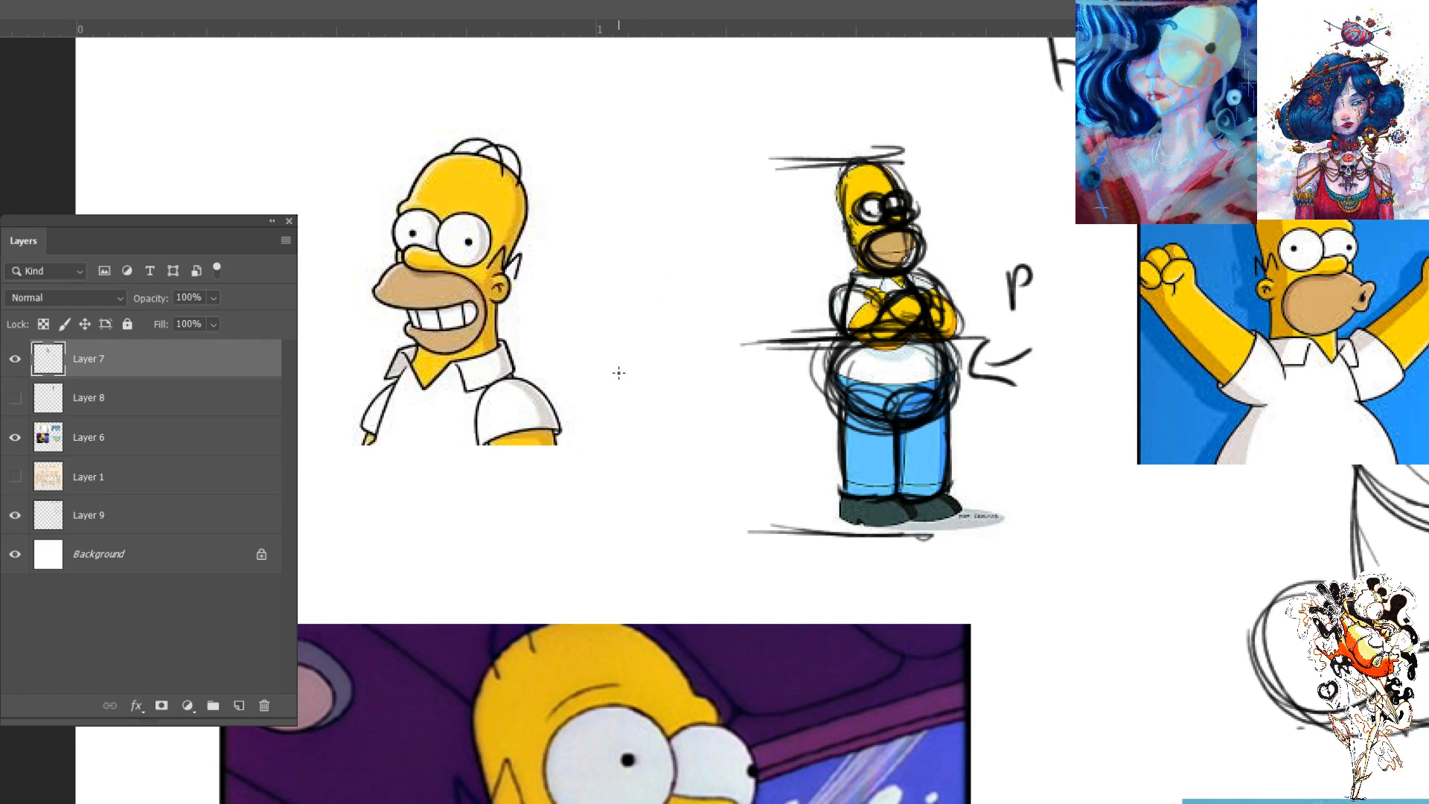
{"action": "left_click_drag", "start_coordinate": [564, 344], "coordinate": [509, 342]}
{"action": "mouse_move", "coordinate": [579, 138]}
{"action": "left_mouse_down"}
{"action": "mouse_move", "coordinate": [526, 142]}
{"action": "mouse_move", "coordinate": [550, 306]}
{"action": "left_mouse_up"}
{"action": "left_click_drag", "start_coordinate": [542, 153], "coordinate": [547, 328]}
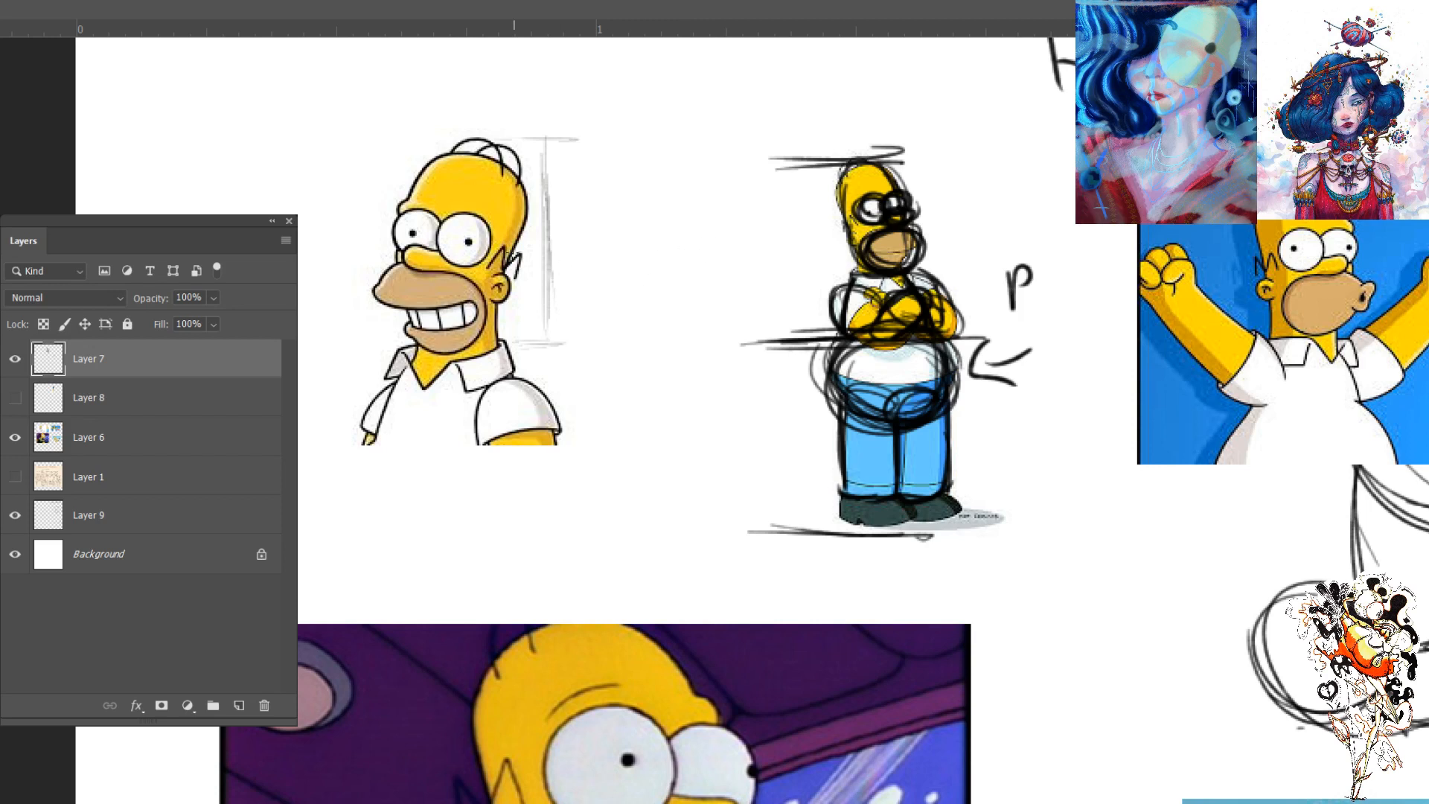
- Add division ticks along the height bracket beside the grinning Homer's head and draw a horizontal guide through his eyes
{"action": "left_click_drag", "start_coordinate": [566, 244], "coordinate": [539, 244]}
{"action": "left_click_drag", "start_coordinate": [565, 295], "coordinate": [527, 296]}
{"action": "left_click_drag", "start_coordinate": [564, 185], "coordinate": [546, 185]}
{"action": "left_click_drag", "start_coordinate": [591, 242], "coordinate": [361, 242]}
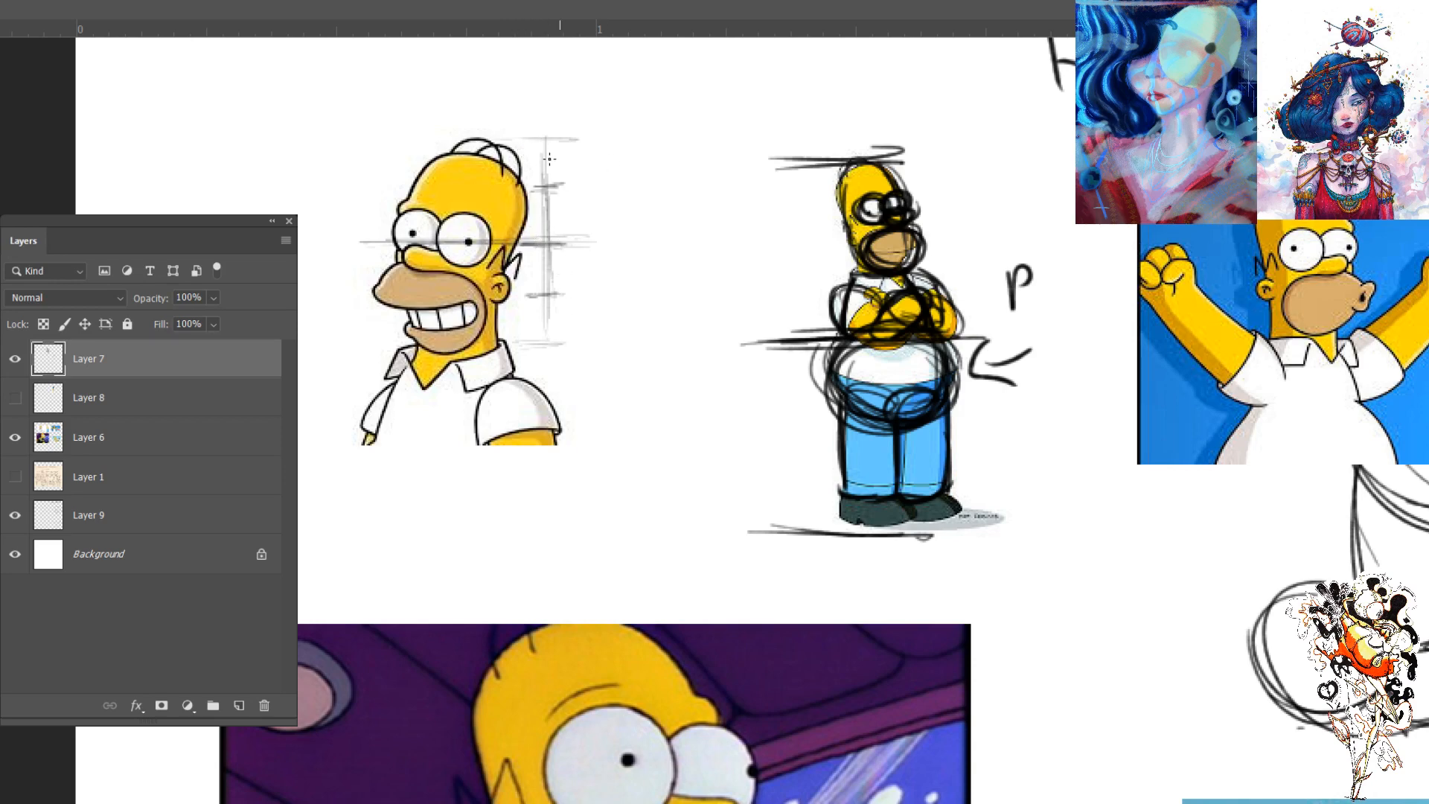
{"action": "mouse_move", "coordinate": [560, 184]}
{"action": "left_mouse_down"}
{"action": "mouse_move", "coordinate": [523, 183]}
{"action": "mouse_move", "coordinate": [554, 183]}
{"action": "left_mouse_up"}
{"action": "left_click_drag", "start_coordinate": [564, 269], "coordinate": [545, 267]}
- Draw a second height bracket with a midpoint tick beside the grinning Homer, and extend a horizontal guide across his nose level
{"action": "mouse_move", "coordinate": [603, 180]}
{"action": "left_mouse_down"}
{"action": "mouse_move", "coordinate": [588, 177]}
{"action": "mouse_move", "coordinate": [619, 179]}
{"action": "left_mouse_up"}
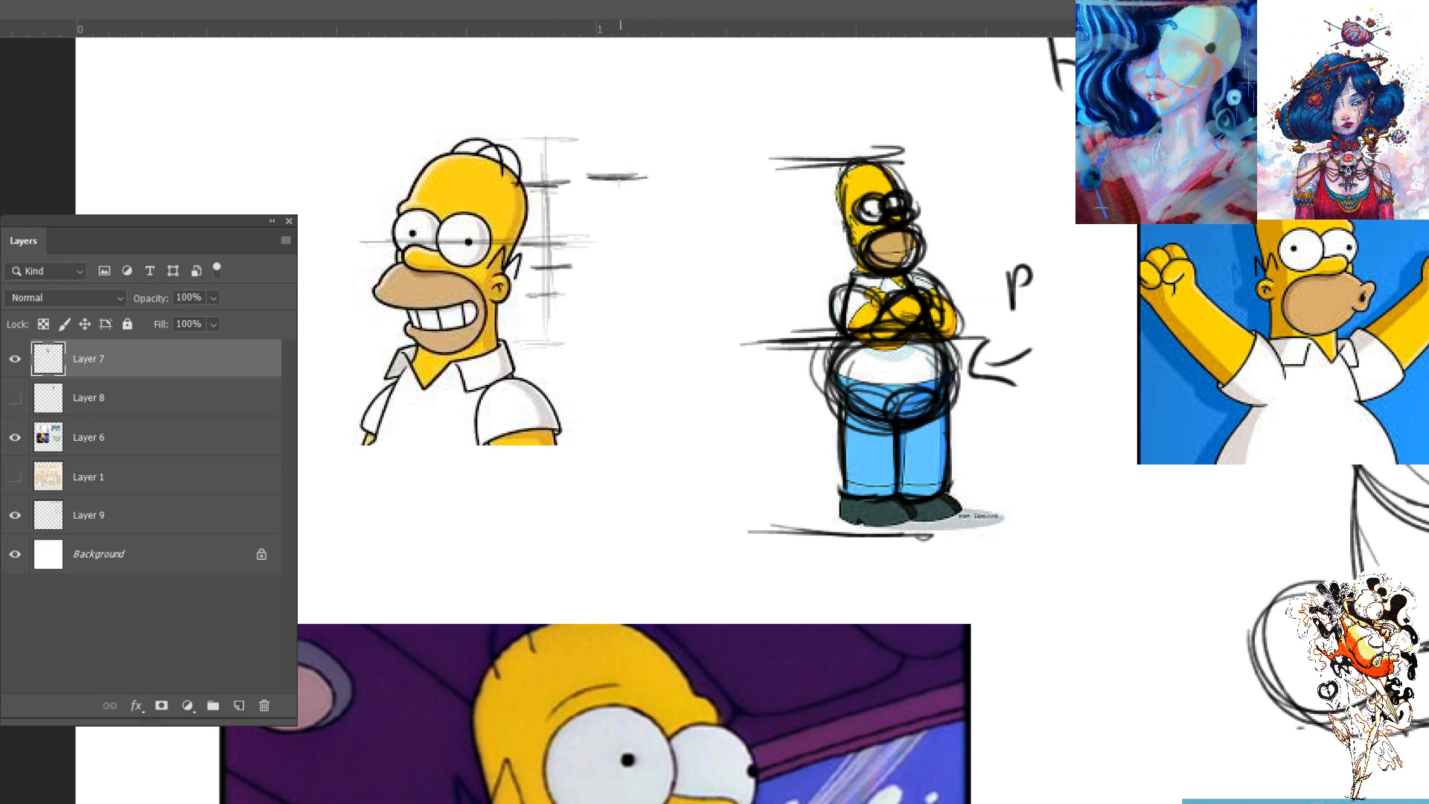
{"action": "key", "text": "ctrl+z"}
{"action": "left_click_drag", "start_coordinate": [577, 181], "coordinate": [634, 181]}
{"action": "left_click_drag", "start_coordinate": [588, 346], "coordinate": [655, 346]}
{"action": "mouse_move", "coordinate": [593, 186]}
{"action": "left_mouse_down"}
{"action": "mouse_move", "coordinate": [614, 298]}
{"action": "mouse_move", "coordinate": [591, 298]}
{"action": "mouse_move", "coordinate": [596, 189]}
{"action": "mouse_move", "coordinate": [592, 331]}
{"action": "left_mouse_up"}
{"action": "left_click_drag", "start_coordinate": [588, 265], "coordinate": [615, 265]}
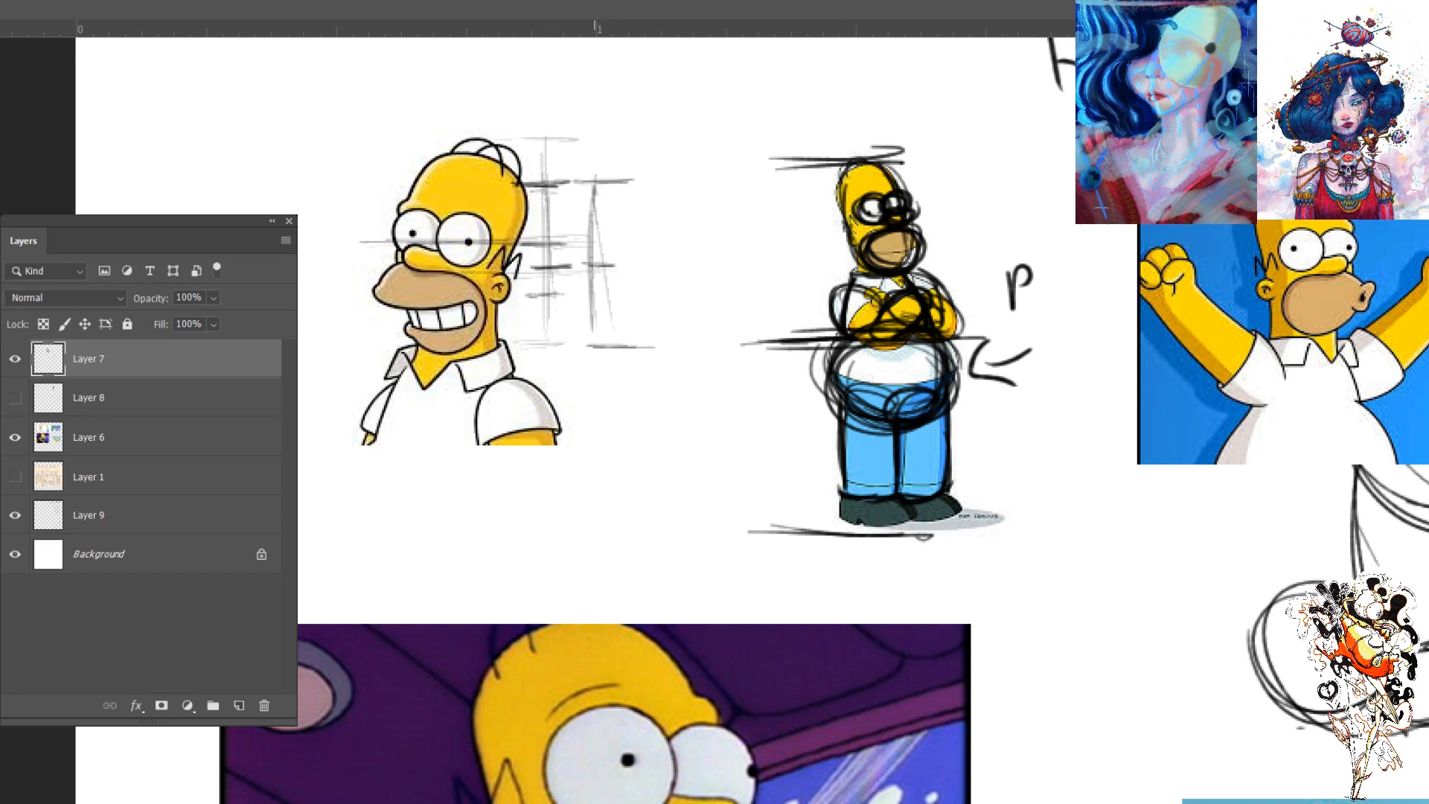
{"action": "mouse_move", "coordinate": [608, 266]}
{"action": "left_mouse_down"}
{"action": "mouse_move", "coordinate": [543, 285]}
{"action": "mouse_move", "coordinate": [341, 270]}
{"action": "left_mouse_up"}
{"action": "left_click_drag", "start_coordinate": [506, 272], "coordinate": [345, 269]}
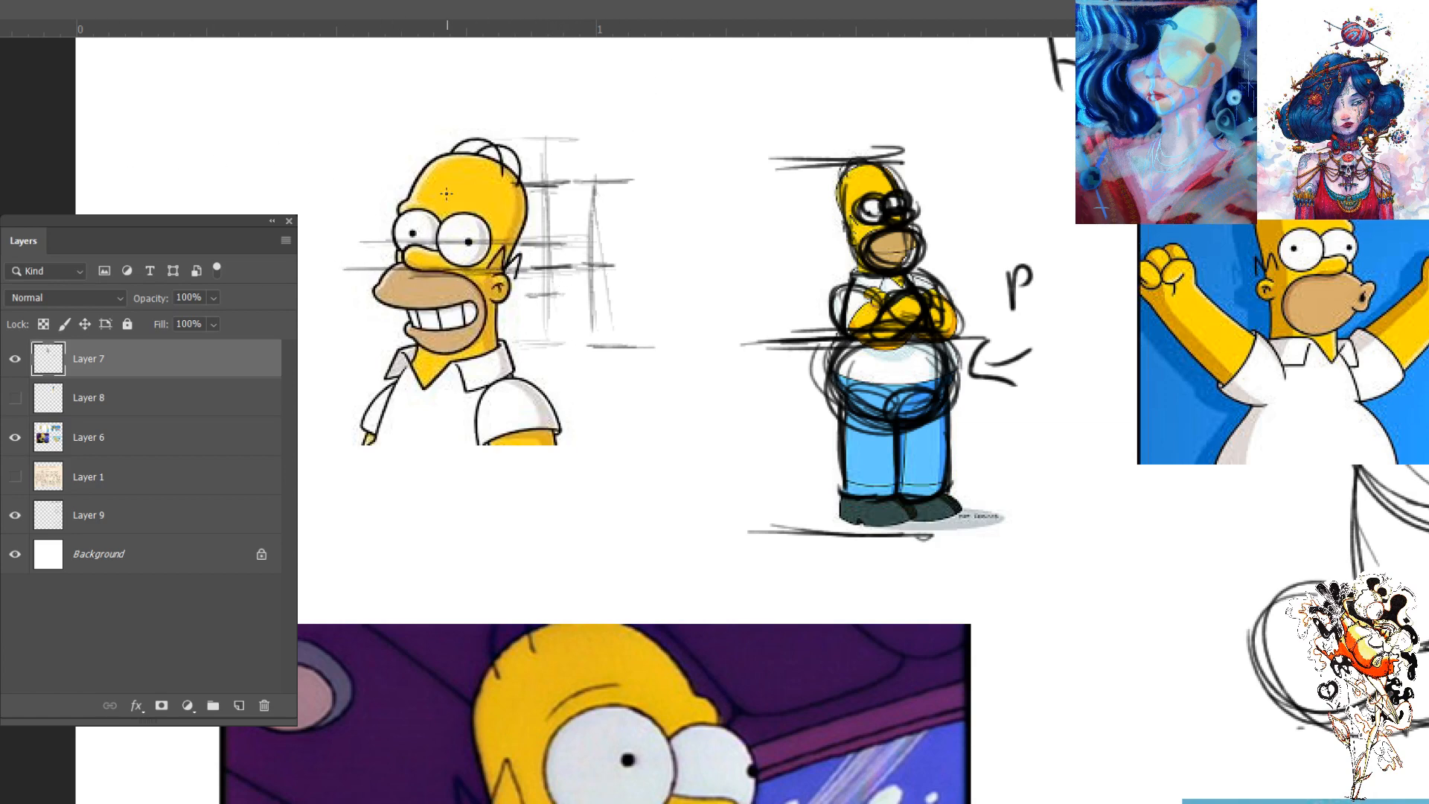
- Sketch construction ovals over the grinning Homer's head and lower face, and repeat them as two stacked circles beside the picture
{"action": "mouse_move", "coordinate": [416, 217]}
{"action": "left_mouse_down"}
{"action": "mouse_move", "coordinate": [512, 249]}
{"action": "mouse_move", "coordinate": [500, 166]}
{"action": "mouse_move", "coordinate": [440, 164]}
{"action": "mouse_move", "coordinate": [480, 269]}
{"action": "mouse_move", "coordinate": [476, 354]}
{"action": "mouse_move", "coordinate": [417, 350]}
{"action": "mouse_move", "coordinate": [402, 327]}
{"action": "mouse_move", "coordinate": [454, 346]}
{"action": "left_mouse_up"}
{"action": "mouse_move", "coordinate": [513, 215]}
{"action": "left_mouse_down"}
{"action": "mouse_move", "coordinate": [510, 342]}
{"action": "mouse_move", "coordinate": [513, 160]}
{"action": "mouse_move", "coordinate": [427, 179]}
{"action": "mouse_move", "coordinate": [408, 207]}
{"action": "mouse_move", "coordinate": [399, 295]}
{"action": "left_mouse_up"}
{"action": "mouse_move", "coordinate": [248, 177]}
{"action": "left_mouse_down"}
{"action": "mouse_move", "coordinate": [186, 201]}
{"action": "mouse_move", "coordinate": [268, 179]}
{"action": "mouse_move", "coordinate": [192, 160]}
{"action": "left_mouse_up"}
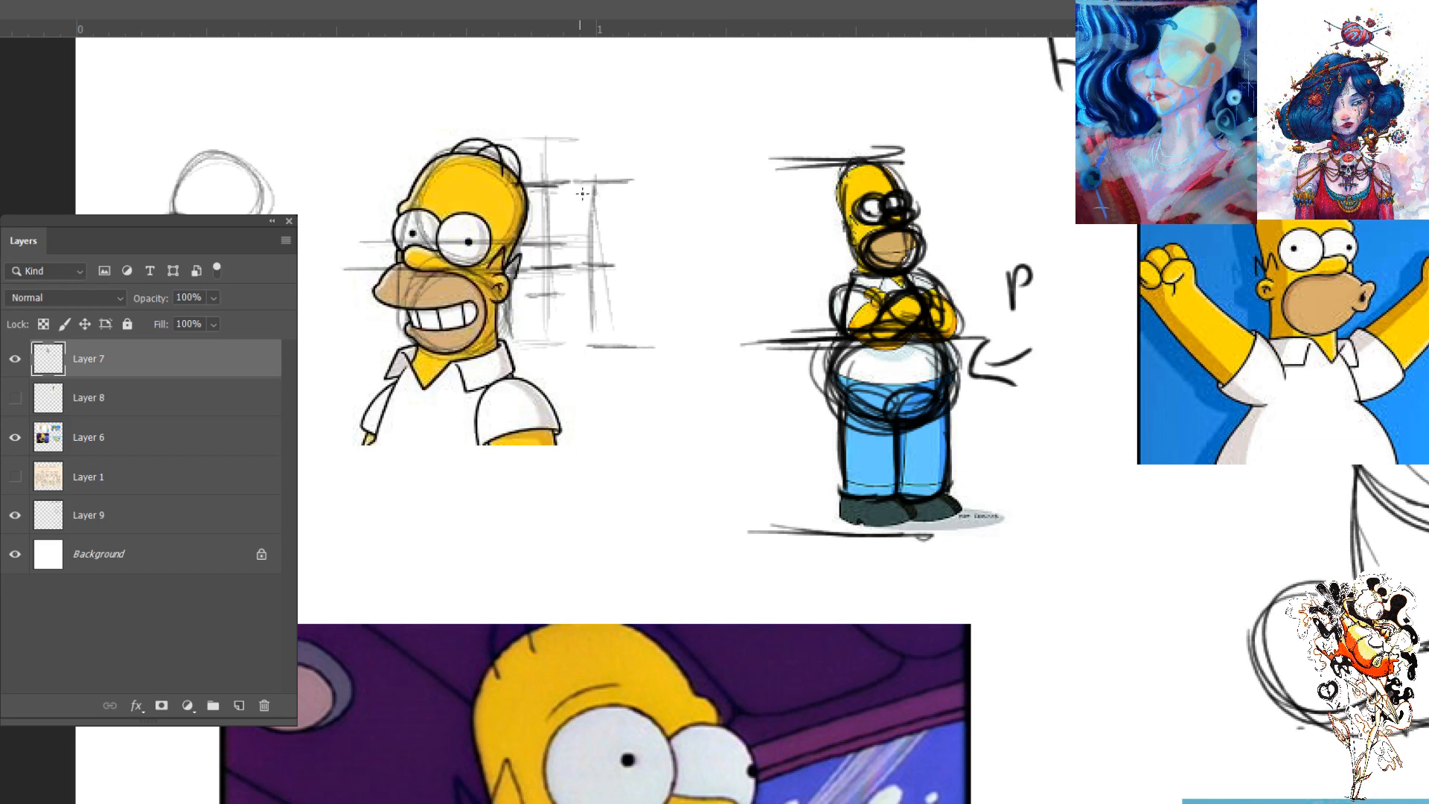
- Mark the level of the eye tops with horizontal strokes beside Homer's head, and sketch both eyes on the small circle head
{"action": "mouse_move", "coordinate": [567, 216]}
{"action": "left_mouse_down"}
{"action": "mouse_move", "coordinate": [441, 214]}
{"action": "mouse_move", "coordinate": [473, 220]}
{"action": "left_mouse_up"}
{"action": "left_click_drag", "start_coordinate": [616, 208], "coordinate": [431, 213]}
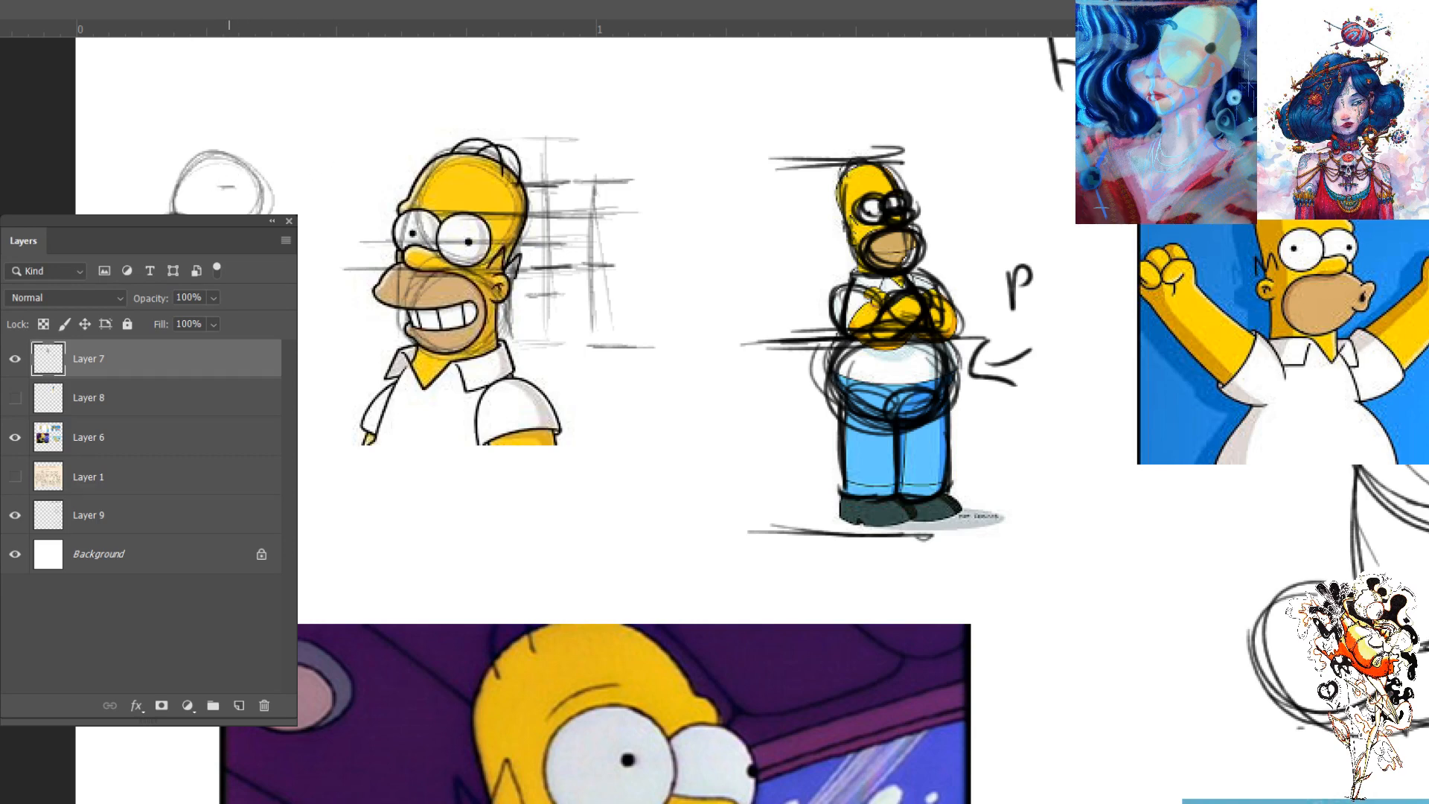
{"action": "left_click_drag", "start_coordinate": [246, 192], "coordinate": [207, 210]}
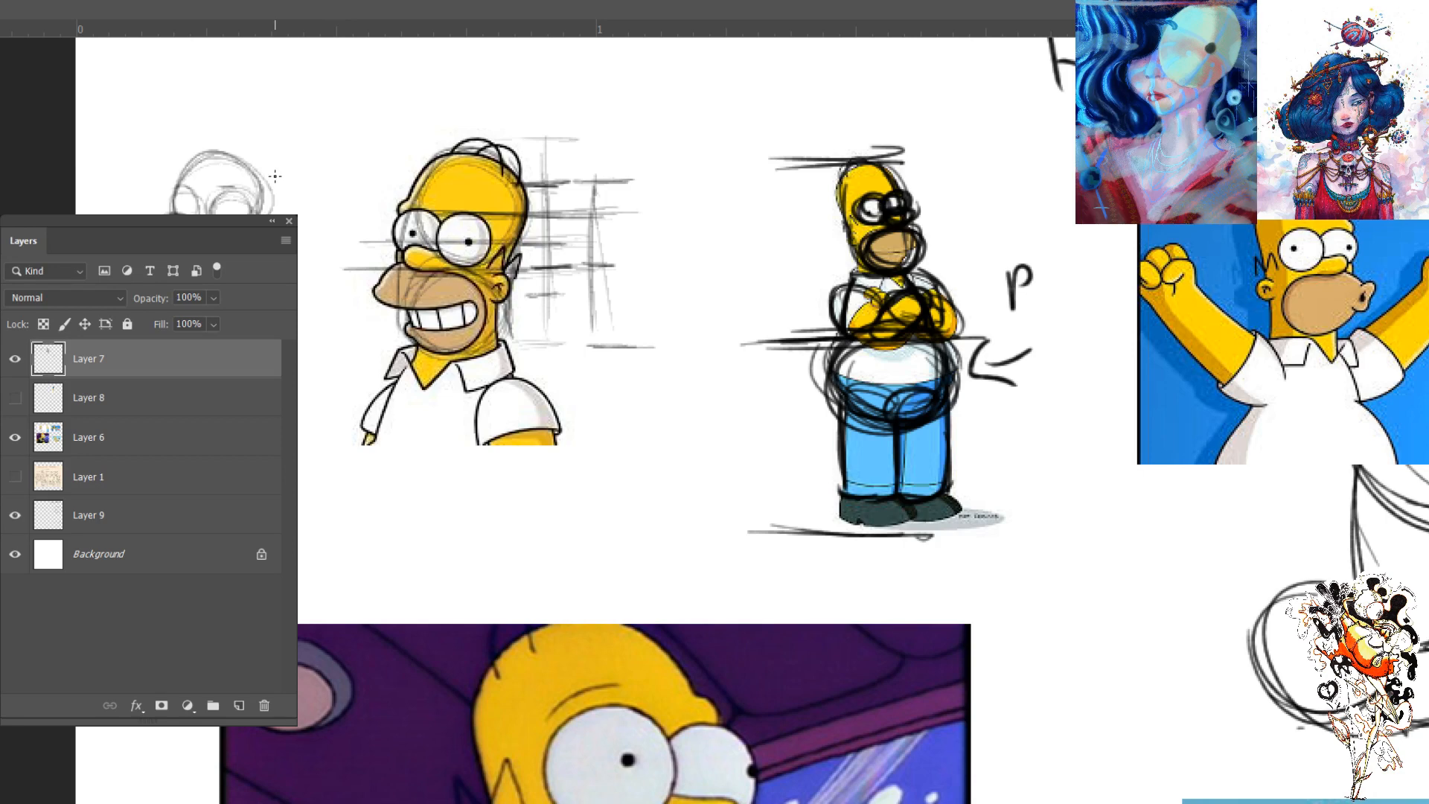
{"action": "mouse_move", "coordinate": [172, 182]}
{"action": "left_mouse_down"}
{"action": "mouse_move", "coordinate": [167, 195]}
{"action": "mouse_move", "coordinate": [197, 211]}
{"action": "mouse_move", "coordinate": [163, 203]}
{"action": "mouse_move", "coordinate": [177, 210]}
{"action": "left_mouse_up"}
{"action": "left_click_drag", "start_coordinate": [176, 209], "coordinate": [241, 213]}
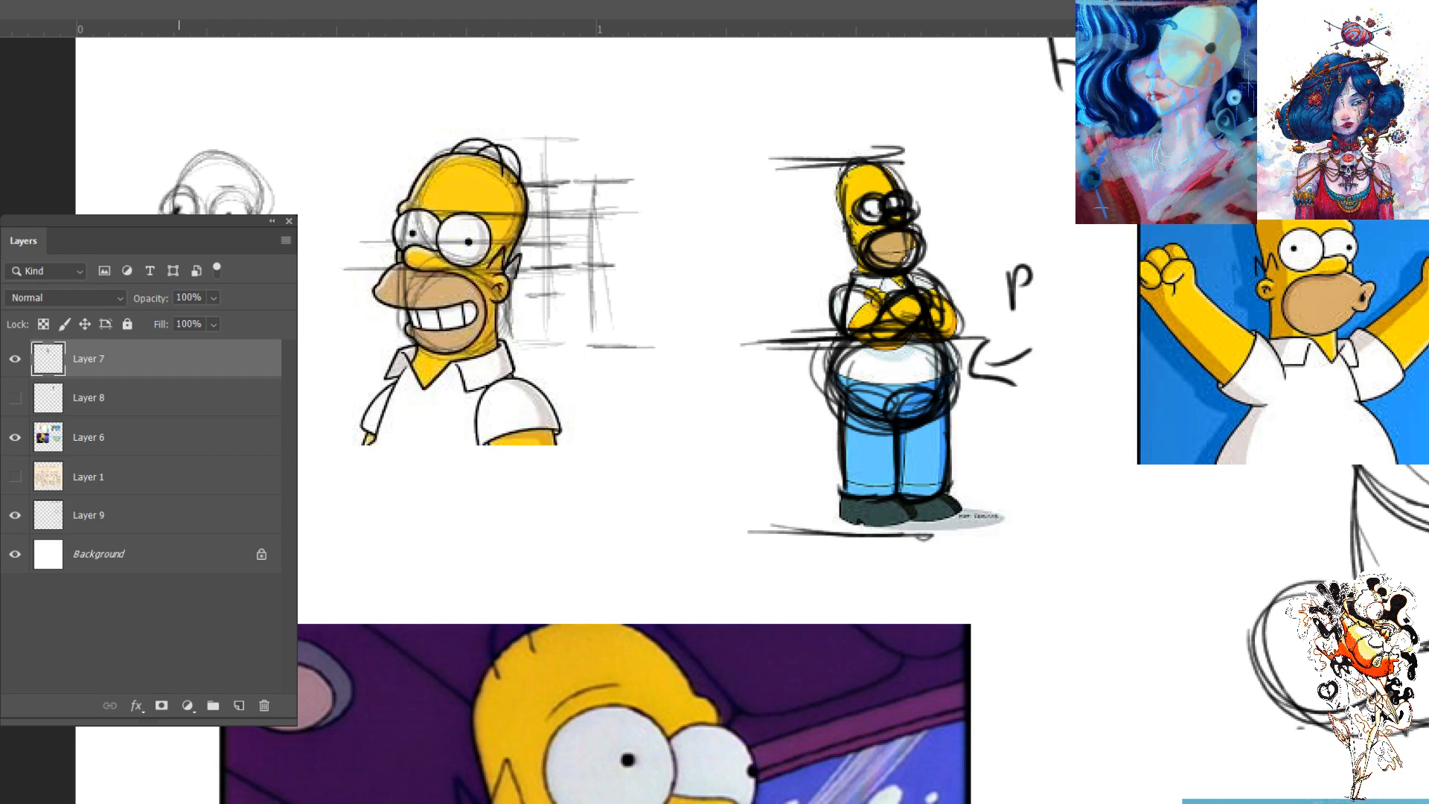
- Draw a curved vertical centre line down the grinning Homer's head, face and chest
{"action": "left_click_drag", "start_coordinate": [474, 159], "coordinate": [454, 235]}
{"action": "mouse_move", "coordinate": [493, 121]}
{"action": "left_mouse_down"}
{"action": "mouse_move", "coordinate": [432, 307]}
{"action": "mouse_move", "coordinate": [451, 411]}
{"action": "left_mouse_up"}
{"action": "left_click_drag", "start_coordinate": [444, 267], "coordinate": [445, 428]}
{"action": "left_click_drag", "start_coordinate": [445, 295], "coordinate": [448, 451]}
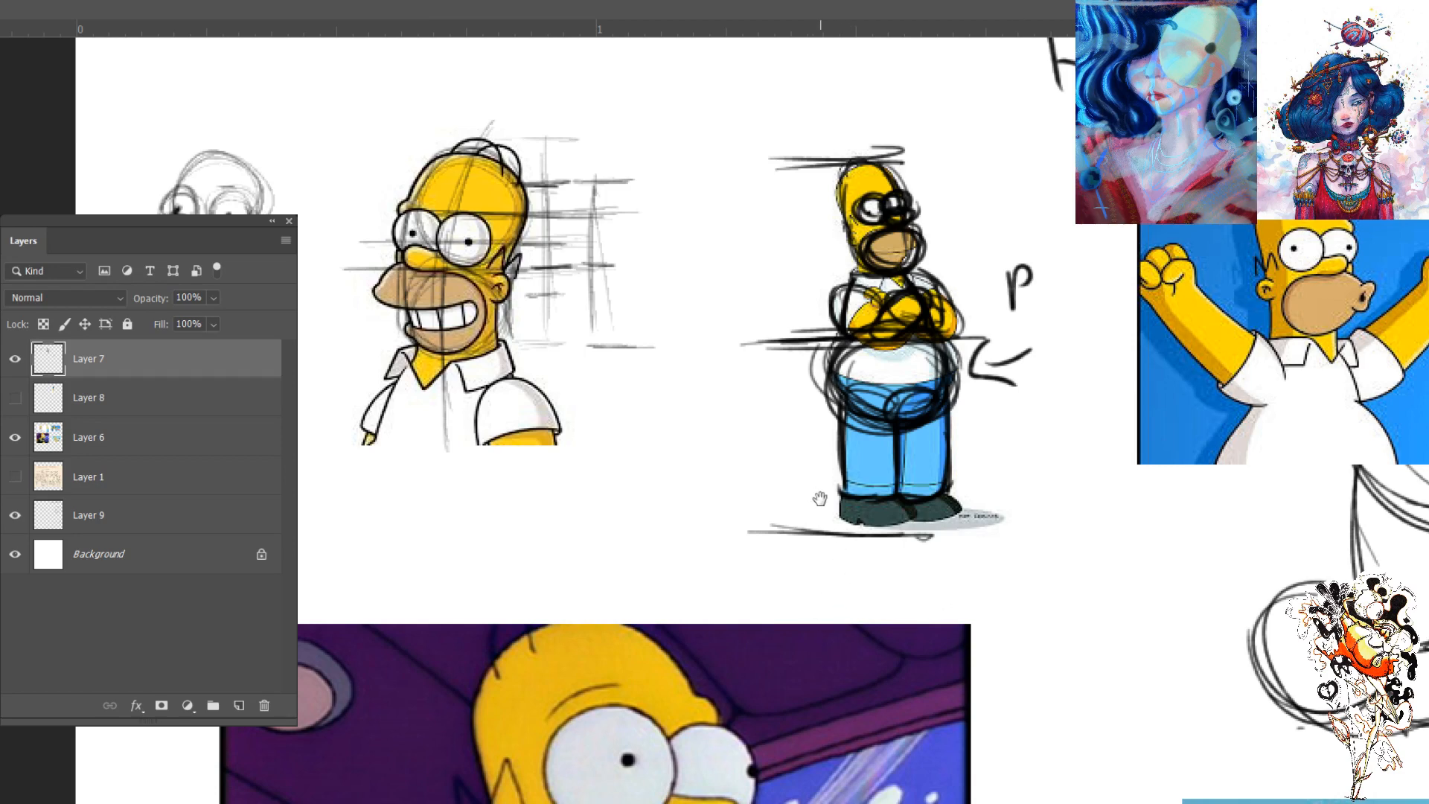
- Draw curved vertical centre lines down the faces of the Homer holding the mouse and the driving Homer
{"action": "left_click_drag", "start_coordinate": [865, 577], "coordinate": [869, 408]}
{"action": "scroll", "coordinate": [893, 431], "scroll_direction": "down", "scroll_amount": 3}
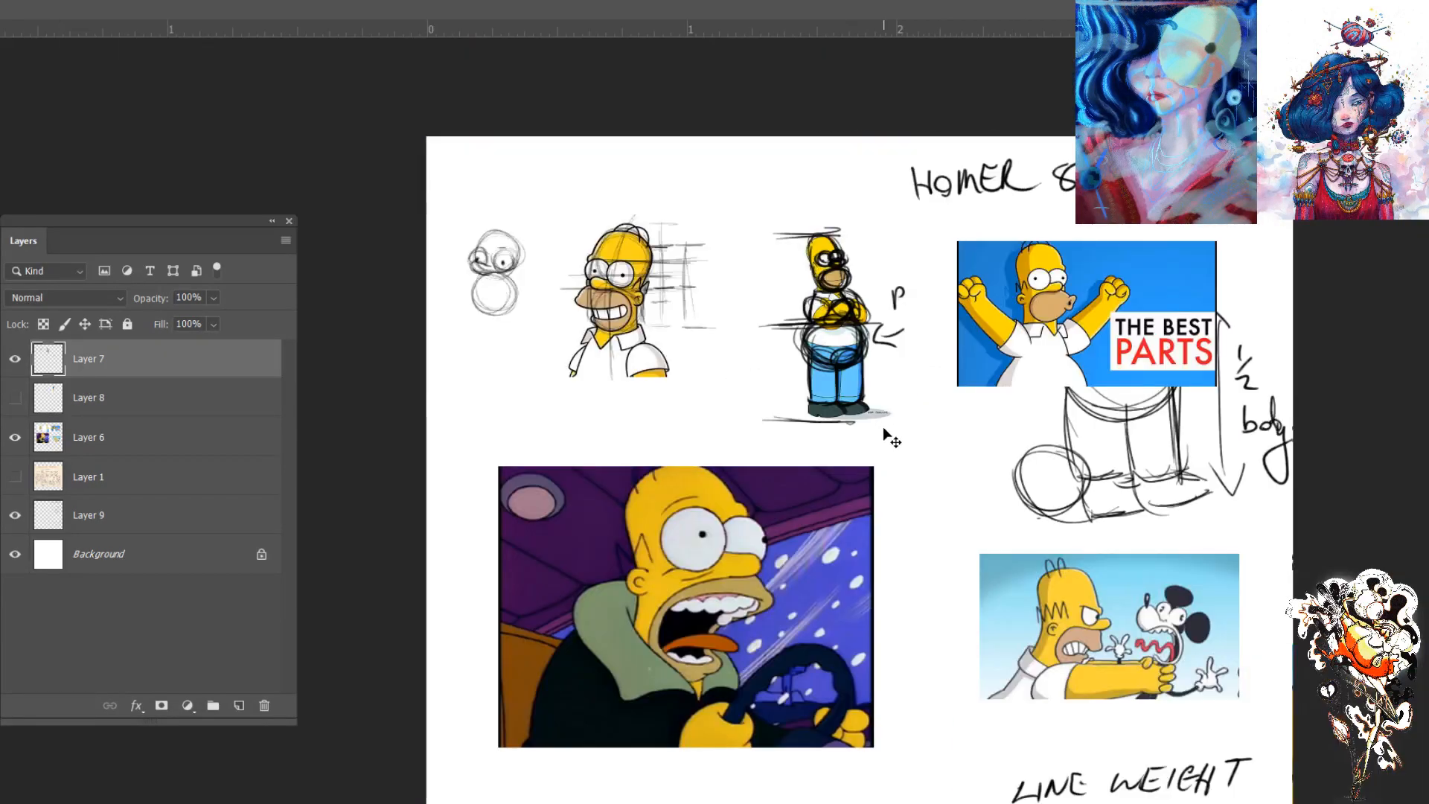
{"action": "scroll", "coordinate": [897, 447], "scroll_direction": "up", "scroll_amount": 1}
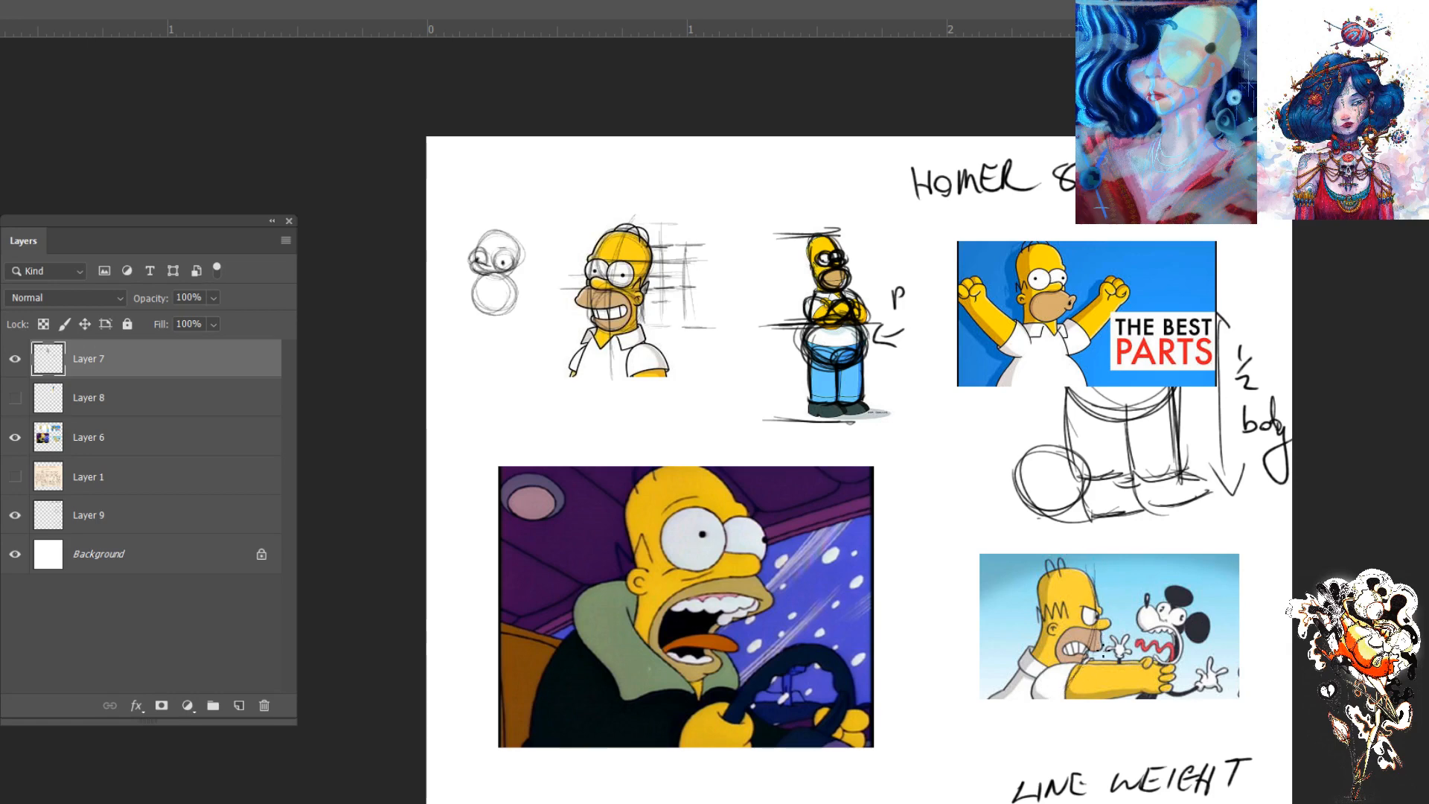
{"action": "left_click_drag", "start_coordinate": [706, 473], "coordinate": [721, 612]}
{"action": "mouse_move", "coordinate": [718, 520]}
{"action": "left_mouse_down"}
{"action": "mouse_move", "coordinate": [707, 646]}
{"action": "mouse_move", "coordinate": [693, 694]}
{"action": "left_mouse_up"}
{"action": "left_click_drag", "start_coordinate": [708, 455], "coordinate": [748, 556]}
{"action": "mouse_move", "coordinate": [725, 485]}
{"action": "left_mouse_down"}
{"action": "mouse_move", "coordinate": [709, 664]}
{"action": "mouse_move", "coordinate": [754, 542]}
{"action": "mouse_move", "coordinate": [693, 696]}
{"action": "left_mouse_up"}
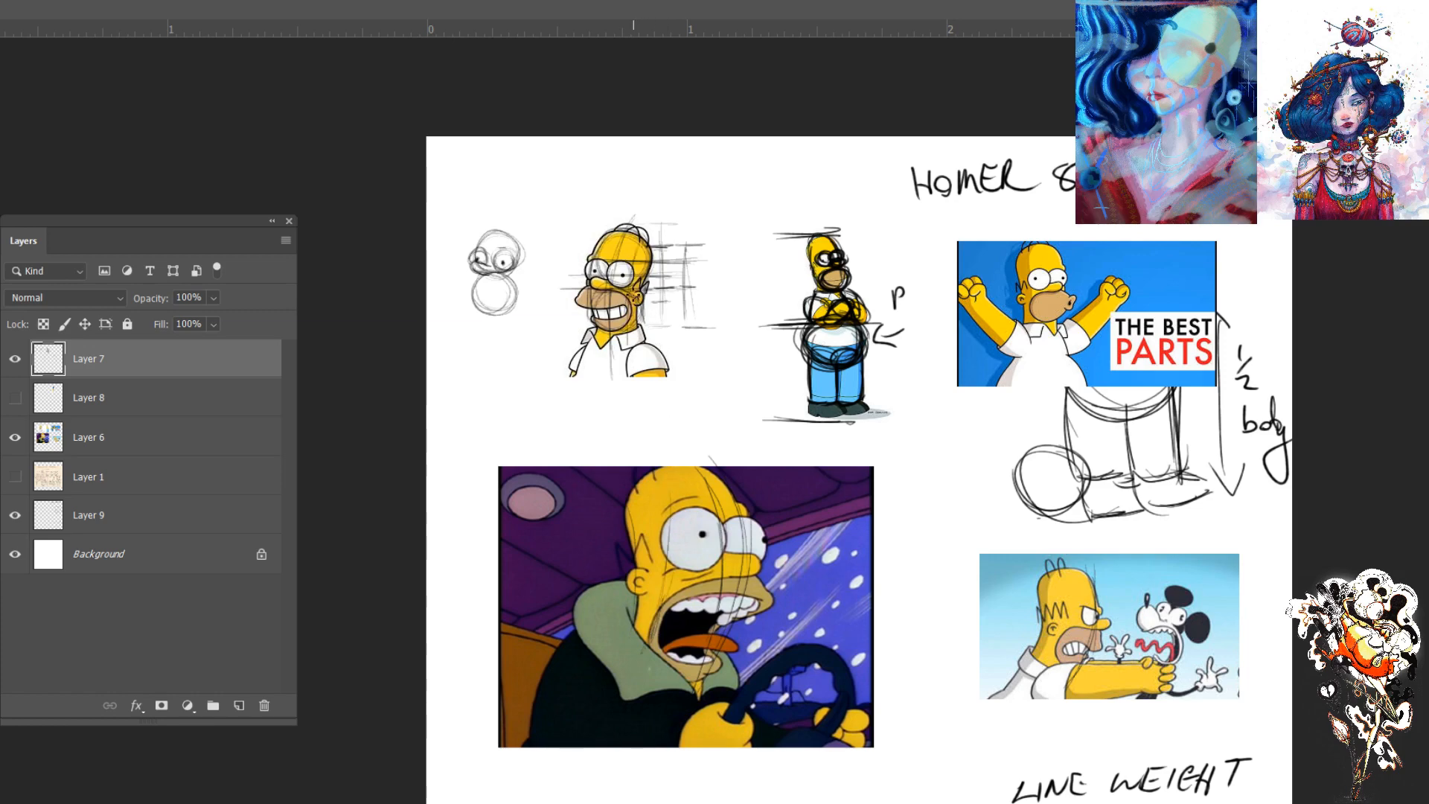
- Add a curved vertical centre line to the small circle head sketched beside the grinning Homer
{"action": "key", "text": "ctrl+plus"}
{"action": "left_click_drag", "start_coordinate": [309, 373], "coordinate": [371, 528]}
{"action": "left_click_drag", "start_coordinate": [253, 153], "coordinate": [248, 212]}
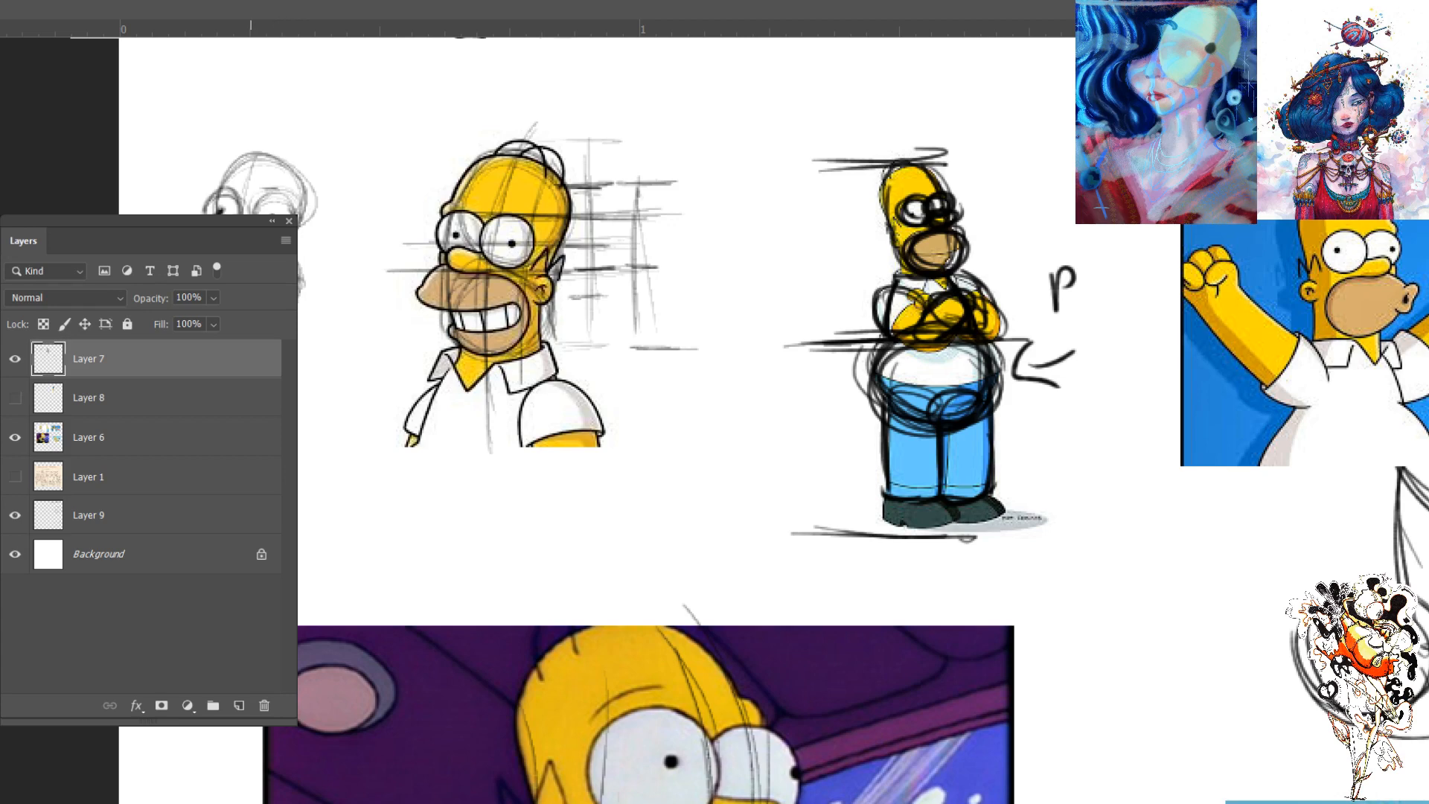
- Circle the grinning Homer's muzzle with a construction oval and draw horizontal guides across his nose base and upper teeth
{"action": "mouse_move", "coordinate": [471, 287]}
{"action": "left_mouse_down"}
{"action": "mouse_move", "coordinate": [507, 334]}
{"action": "mouse_move", "coordinate": [464, 340]}
{"action": "mouse_move", "coordinate": [458, 290]}
{"action": "mouse_move", "coordinate": [522, 346]}
{"action": "mouse_move", "coordinate": [455, 350]}
{"action": "left_mouse_up"}
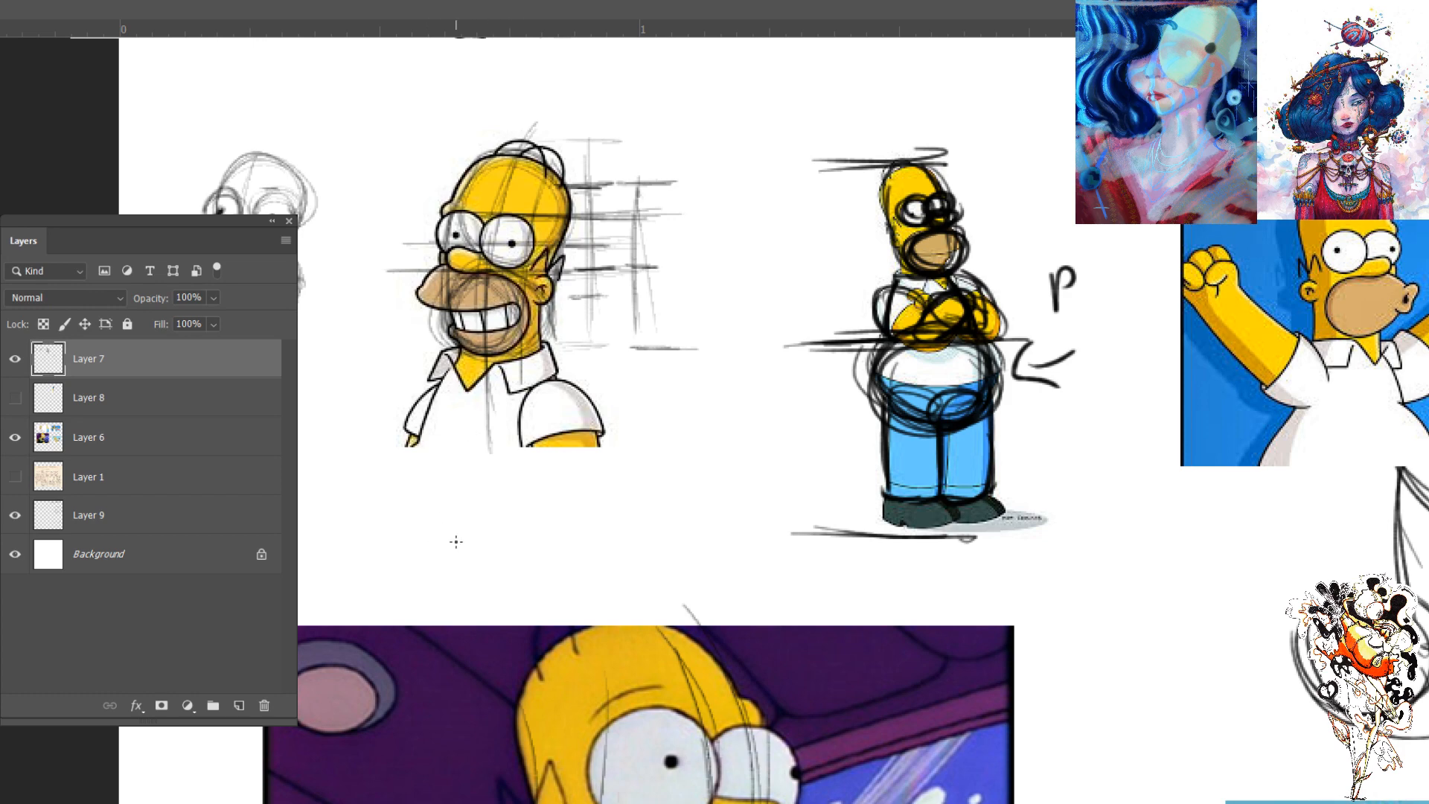
{"action": "left_click_drag", "start_coordinate": [399, 303], "coordinate": [522, 309]}
{"action": "mouse_move", "coordinate": [394, 268]}
{"action": "left_mouse_down"}
{"action": "mouse_move", "coordinate": [666, 268]}
{"action": "mouse_move", "coordinate": [646, 269]}
{"action": "left_mouse_up"}
{"action": "left_click_drag", "start_coordinate": [497, 311], "coordinate": [649, 307]}
{"action": "mouse_move", "coordinate": [422, 314]}
{"action": "left_mouse_down"}
{"action": "mouse_move", "coordinate": [659, 311]}
{"action": "mouse_move", "coordinate": [629, 301]}
{"action": "left_mouse_up"}
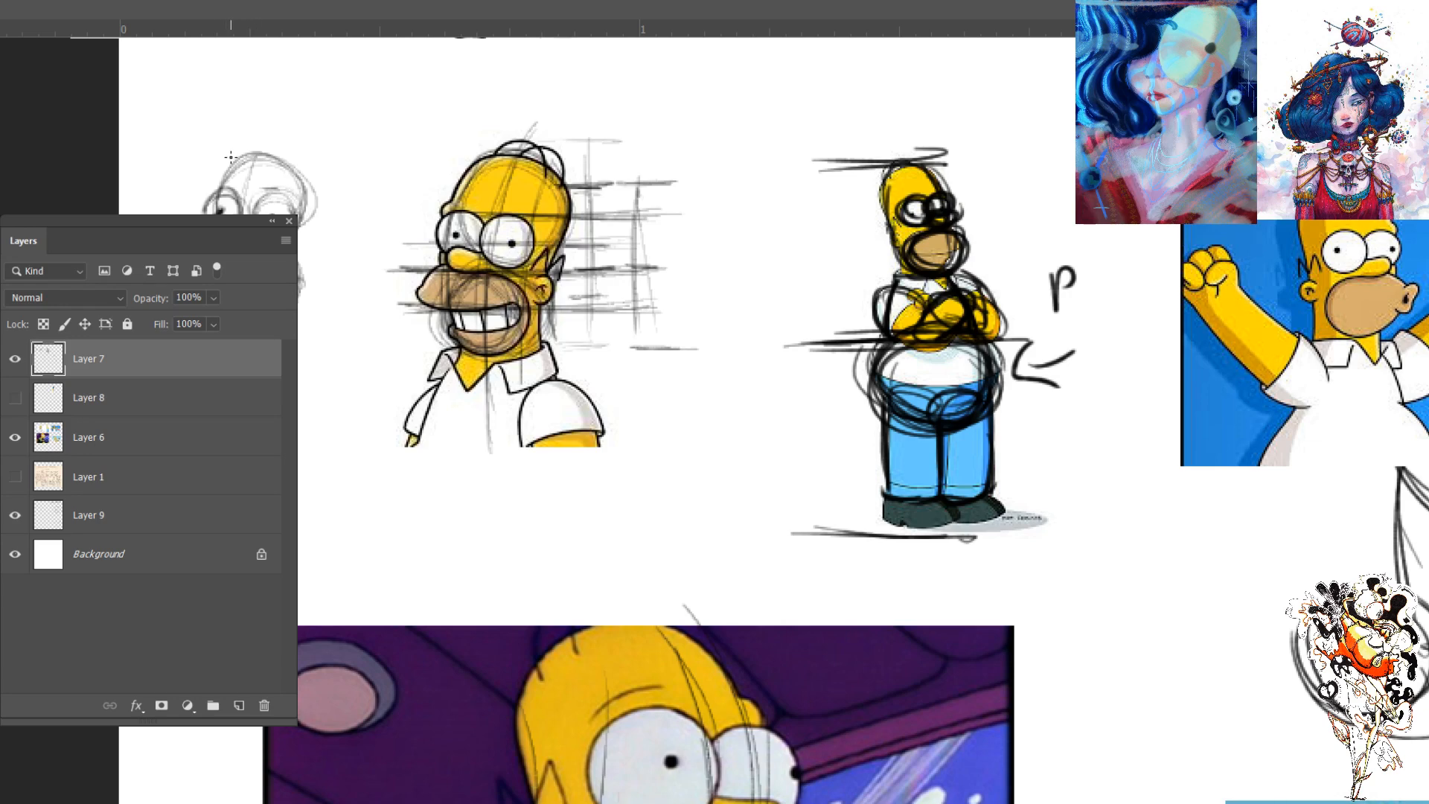
- Sketch round eyes with pupils on the small circle head beside the grinning Homer
{"action": "left_click_drag", "start_coordinate": [226, 174], "coordinate": [212, 214]}
{"action": "key", "text": "ctrl+minus"}
{"action": "key", "text": "ctrl+minus"}
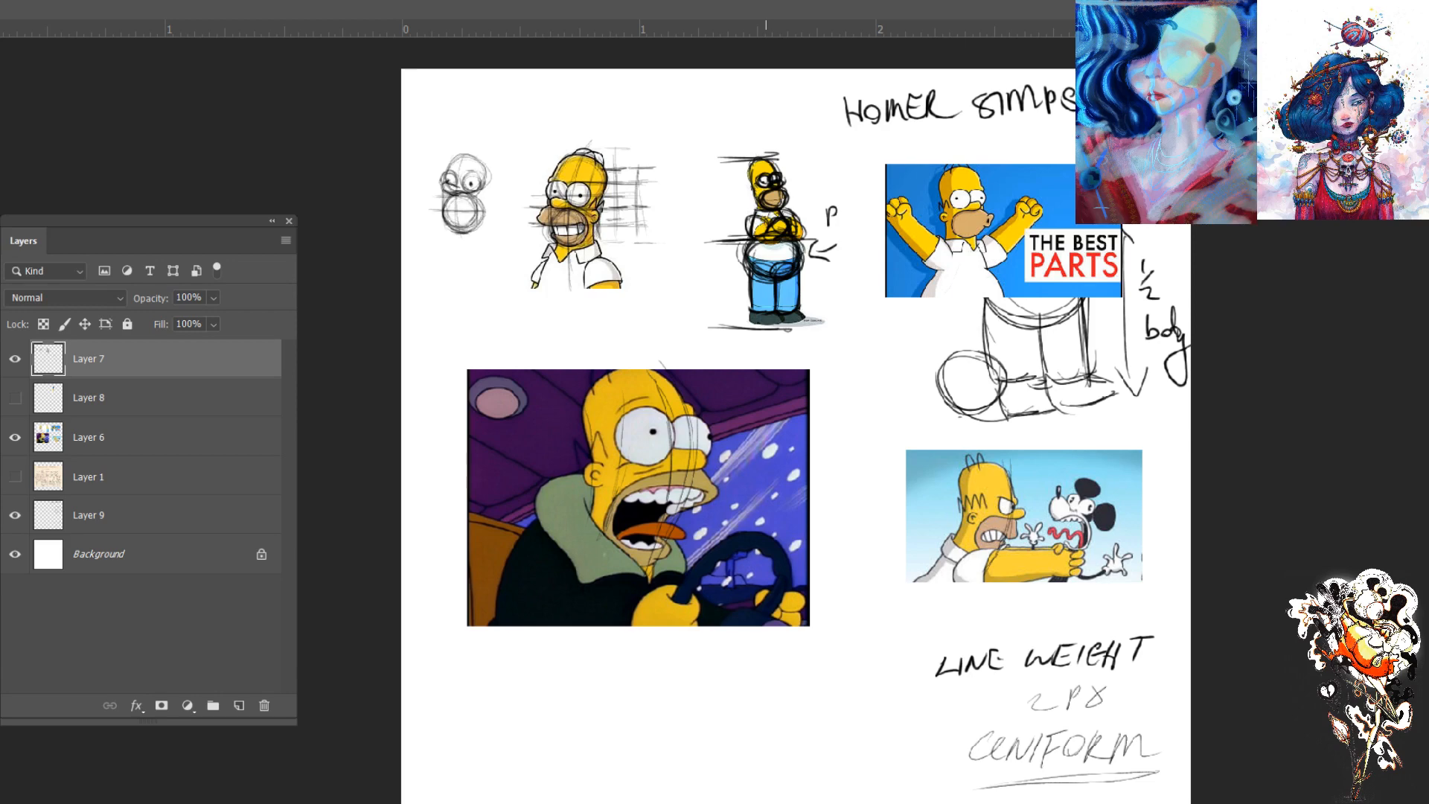
{"action": "key", "text": "ctrl+plus"}
{"action": "key", "text": "ctrl+plus"}
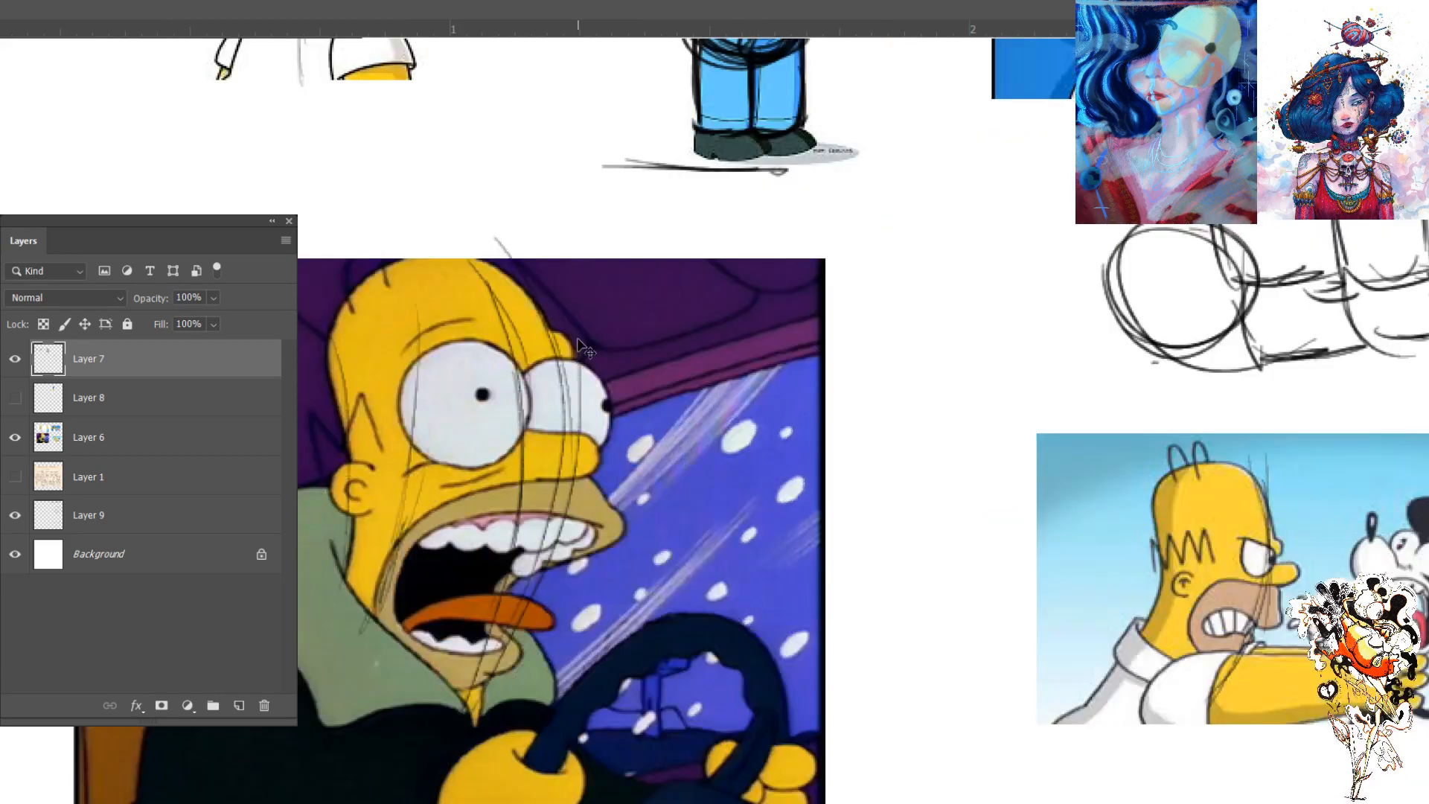
{"action": "key", "text": "ctrl+minus"}
{"action": "key", "text": "ctrl+minus"}
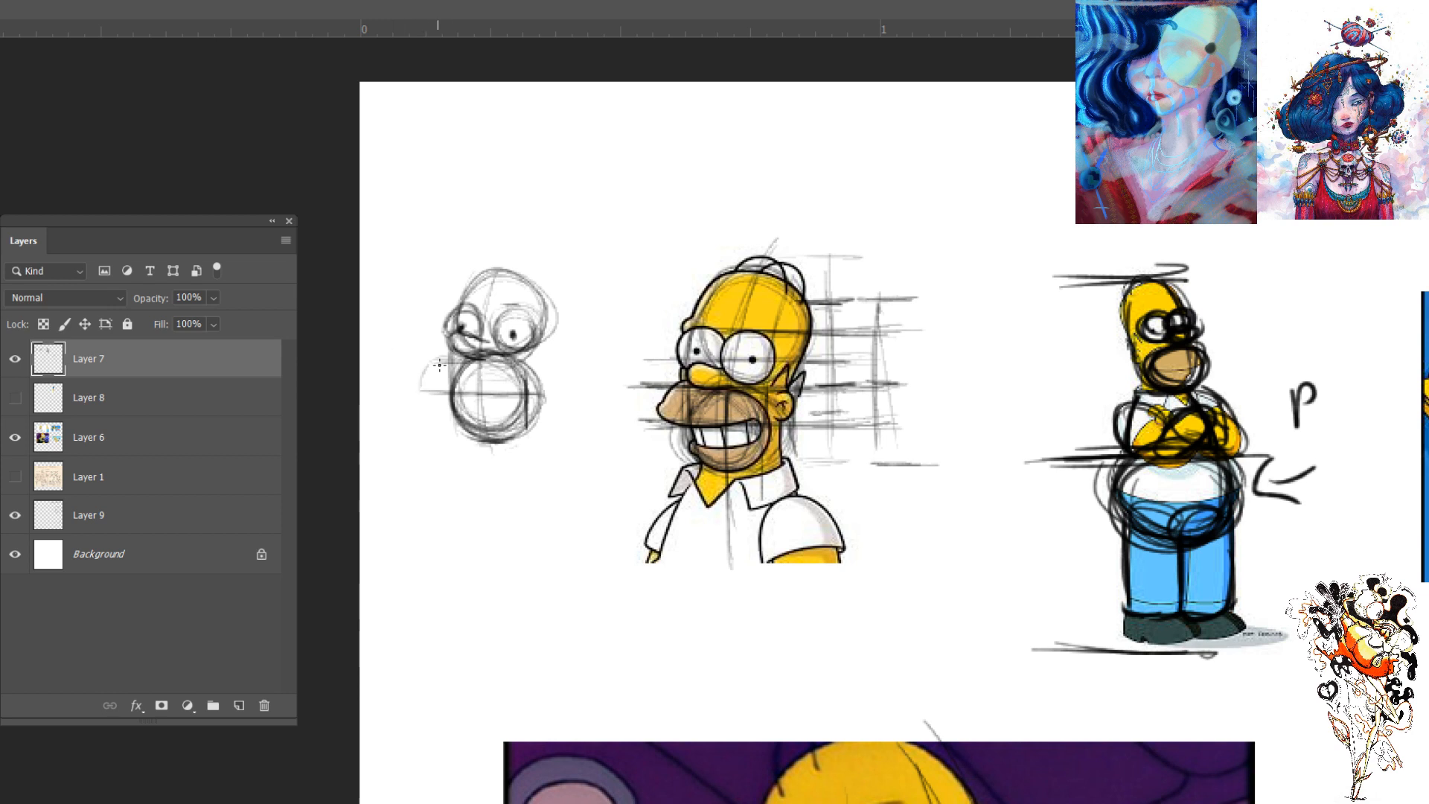
- Draw the protruding upper lip and the lower jaw curve around the small head's muzzle circle
{"action": "mouse_move", "coordinate": [452, 354]}
{"action": "left_mouse_down"}
{"action": "mouse_move", "coordinate": [412, 393]}
{"action": "mouse_move", "coordinate": [425, 387]}
{"action": "left_mouse_up"}
{"action": "key", "text": "e"}
{"action": "key", "text": "bracketleft"}
{"action": "key", "text": "bracketleft"}
{"action": "key", "text": "bracketleft"}
{"action": "key", "text": "bracketleft"}
{"action": "key", "text": "bracketleft"}
{"action": "key", "text": "bracketleft"}
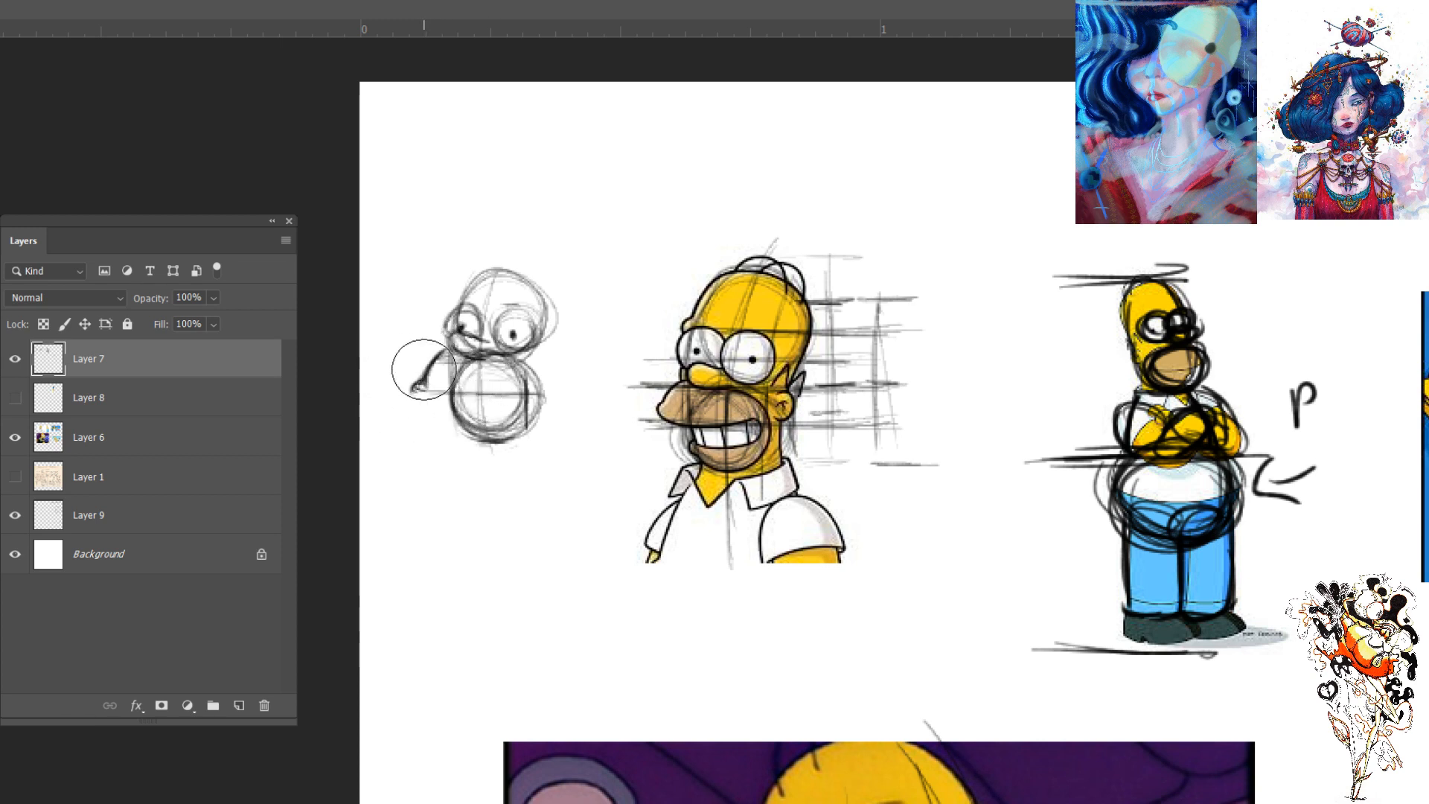
{"action": "mouse_move", "coordinate": [415, 377]}
{"action": "left_mouse_down"}
{"action": "mouse_move", "coordinate": [417, 389]}
{"action": "mouse_move", "coordinate": [434, 360]}
{"action": "mouse_move", "coordinate": [418, 390]}
{"action": "mouse_move", "coordinate": [469, 393]}
{"action": "mouse_move", "coordinate": [427, 394]}
{"action": "mouse_move", "coordinate": [416, 385]}
{"action": "mouse_move", "coordinate": [519, 395]}
{"action": "left_mouse_up"}
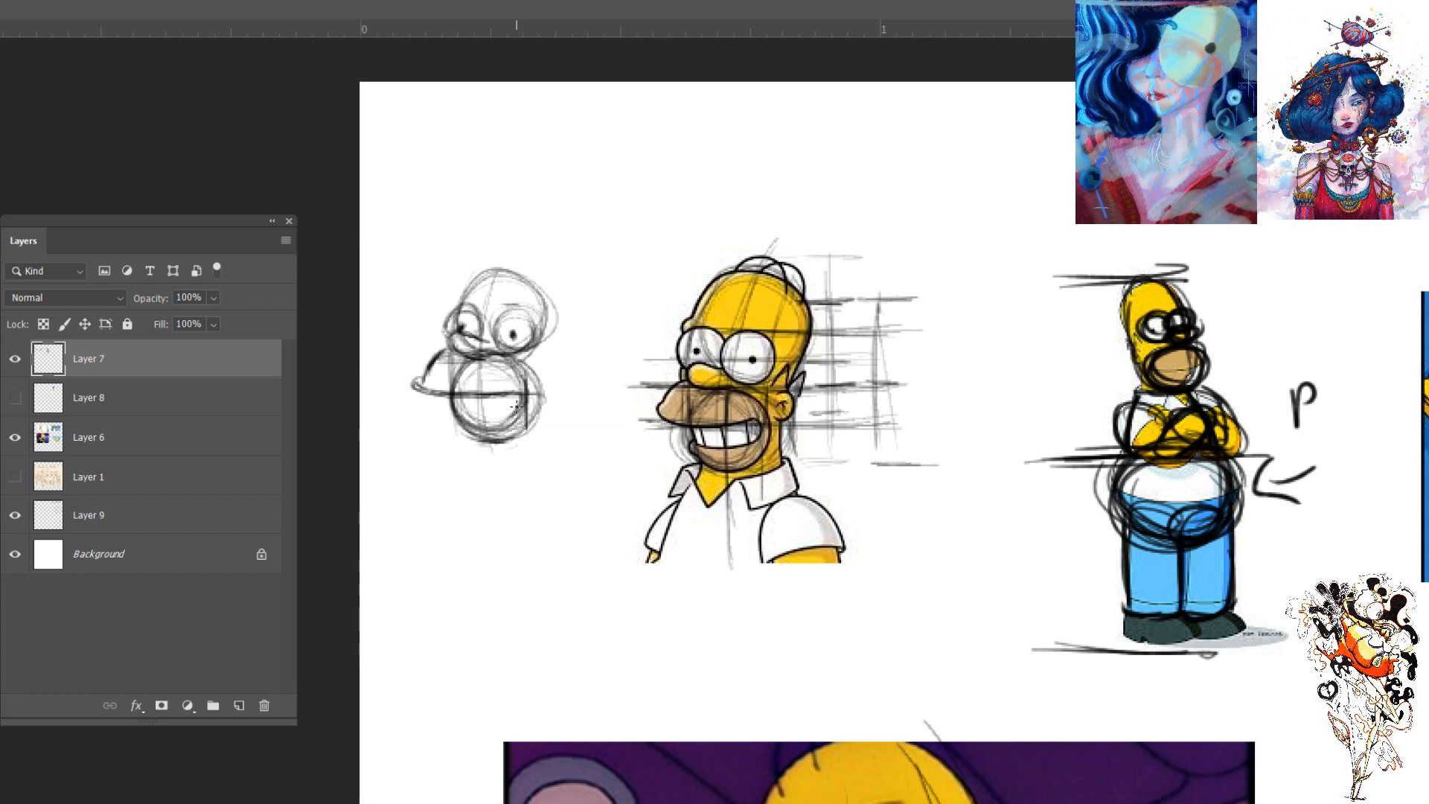
{"action": "left_click_drag", "start_coordinate": [524, 414], "coordinate": [450, 421]}
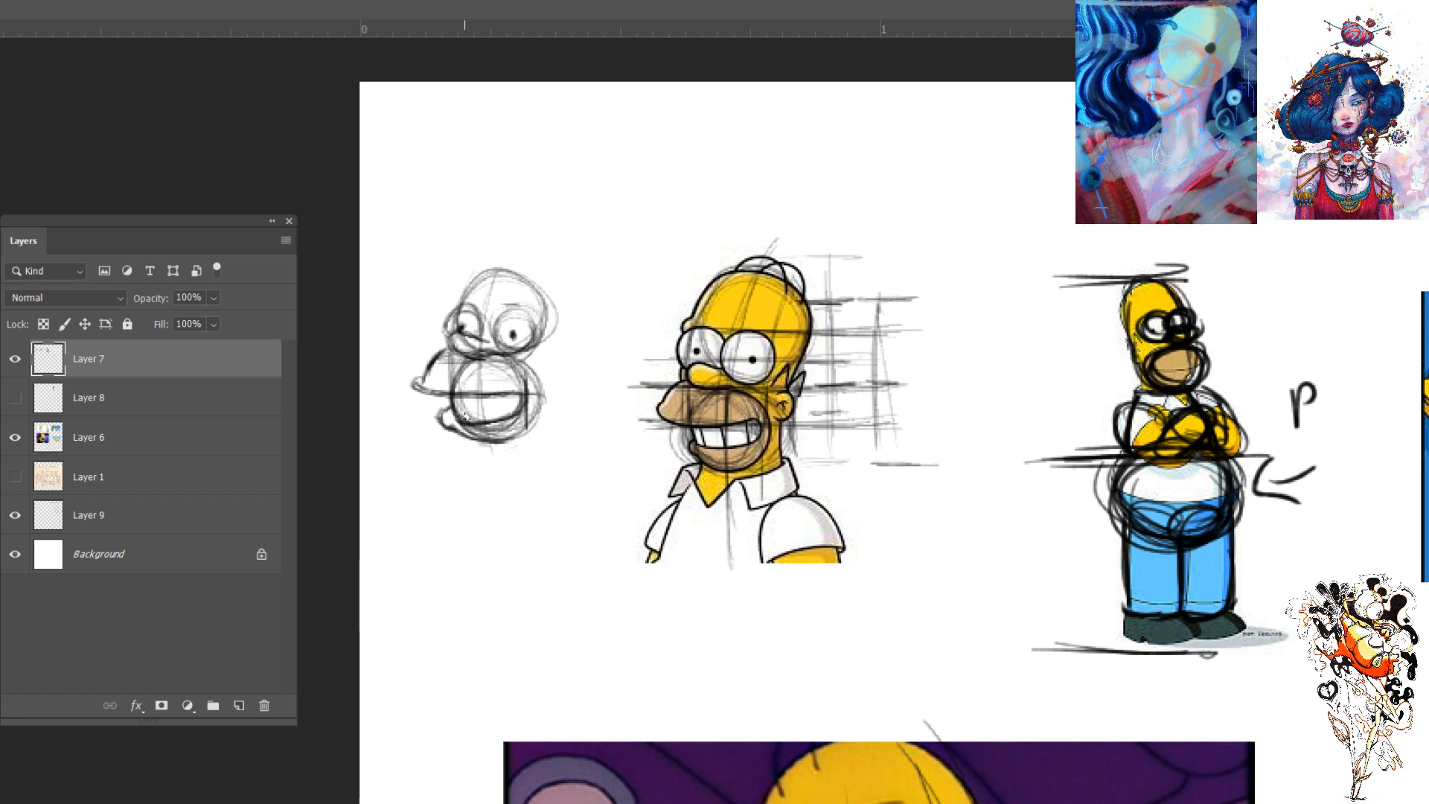
- Sketch the grinning mouth with individual teeth inside the small head's muzzle circle and darken the circle's outline
{"action": "mouse_move", "coordinate": [457, 418]}
{"action": "left_mouse_down"}
{"action": "mouse_move", "coordinate": [505, 411]}
{"action": "mouse_move", "coordinate": [456, 414]}
{"action": "mouse_move", "coordinate": [481, 416]}
{"action": "left_mouse_up"}
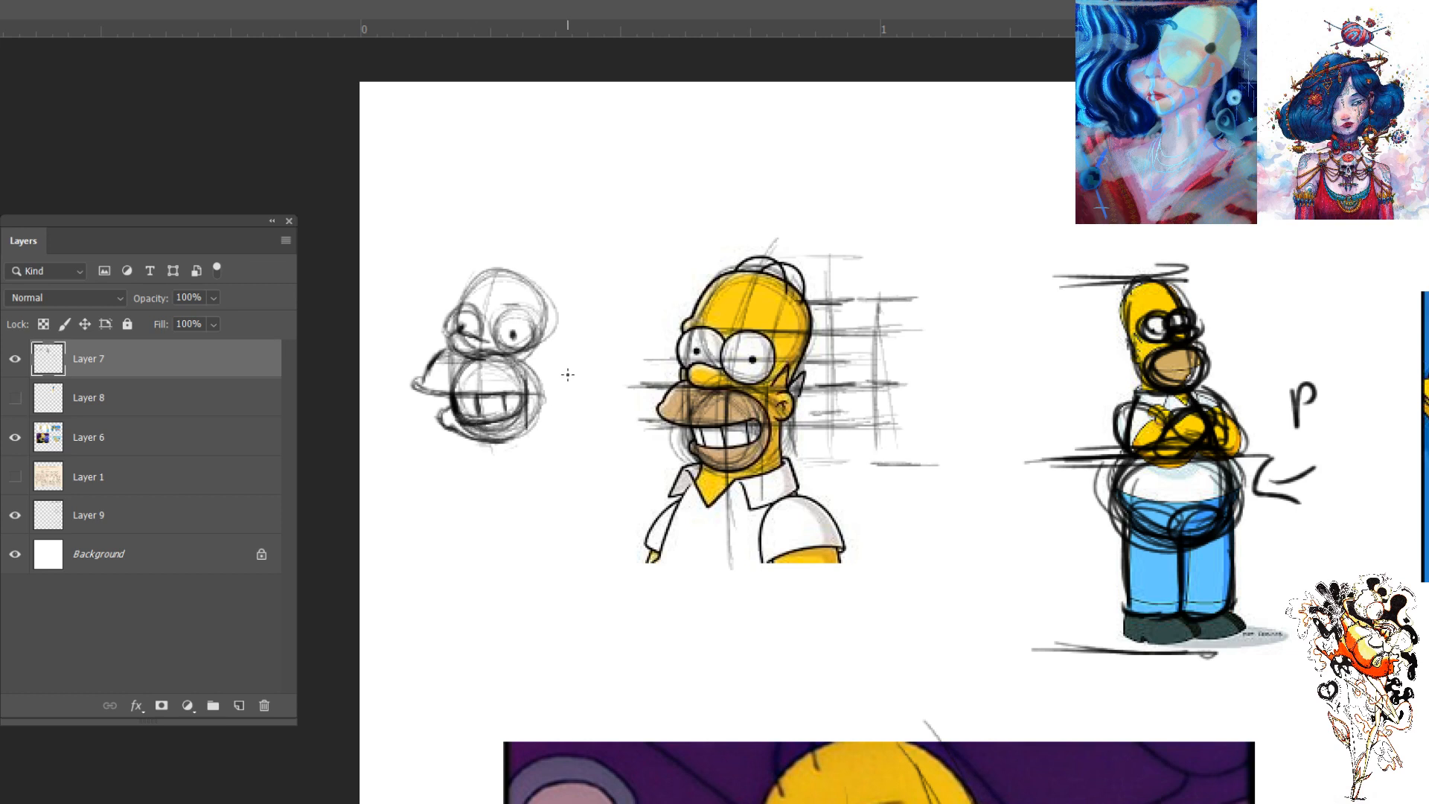
{"action": "mouse_move", "coordinate": [483, 436]}
{"action": "left_mouse_down"}
{"action": "mouse_move", "coordinate": [535, 425]}
{"action": "mouse_move", "coordinate": [494, 444]}
{"action": "mouse_move", "coordinate": [529, 363]}
{"action": "mouse_move", "coordinate": [543, 411]}
{"action": "left_mouse_up"}
{"action": "mouse_move", "coordinate": [510, 355]}
{"action": "left_mouse_down"}
{"action": "mouse_move", "coordinate": [540, 408]}
{"action": "mouse_move", "coordinate": [535, 391]}
{"action": "left_mouse_up"}
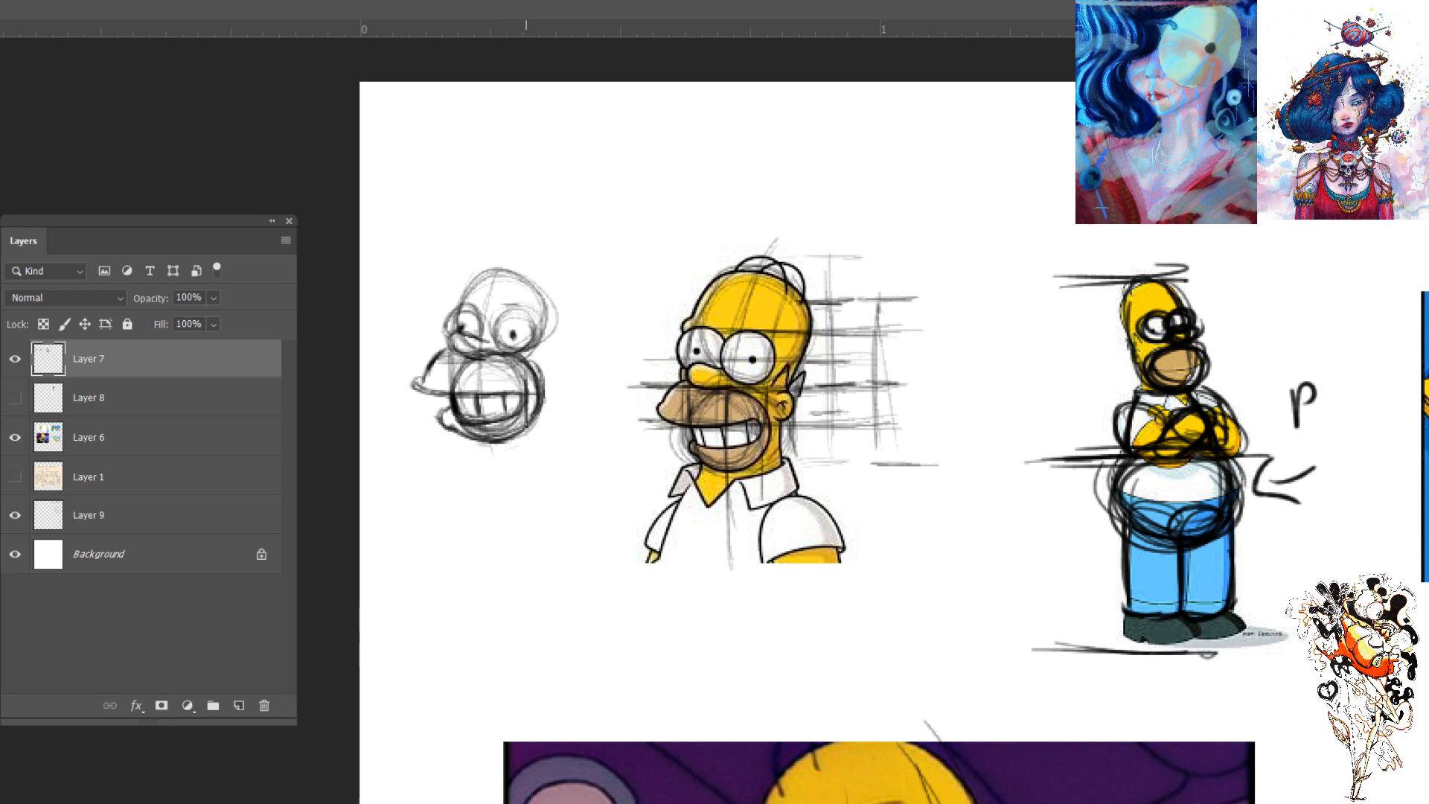
{"action": "key", "text": "ctrl+z"}
{"action": "key", "text": "ctrl+z"}
{"action": "key", "text": "ctrl+z"}
{"action": "key", "text": "ctrl+z"}
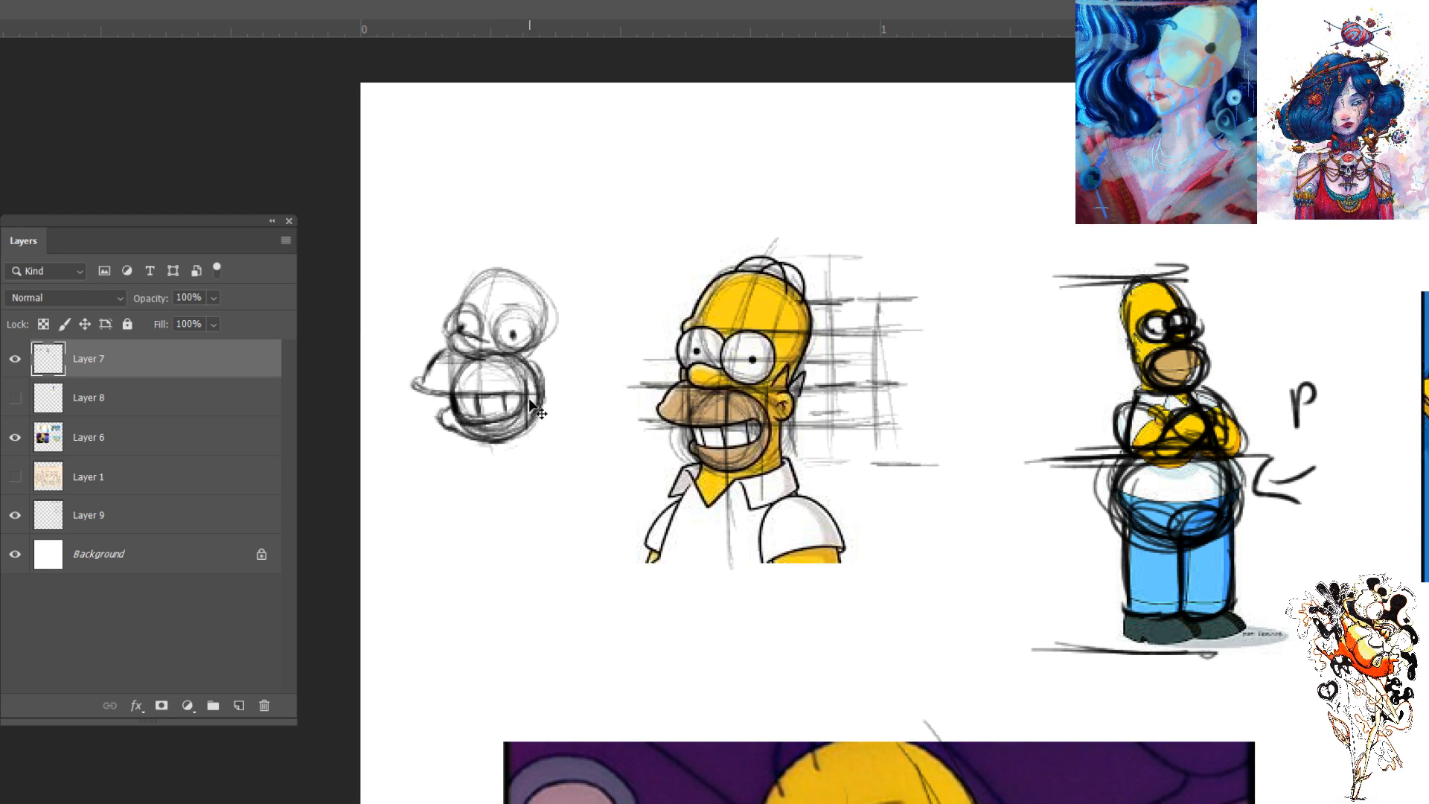
{"action": "mouse_move", "coordinate": [500, 353]}
{"action": "left_mouse_down"}
{"action": "mouse_move", "coordinate": [527, 392]}
{"action": "mouse_move", "coordinate": [501, 437]}
{"action": "left_mouse_up"}
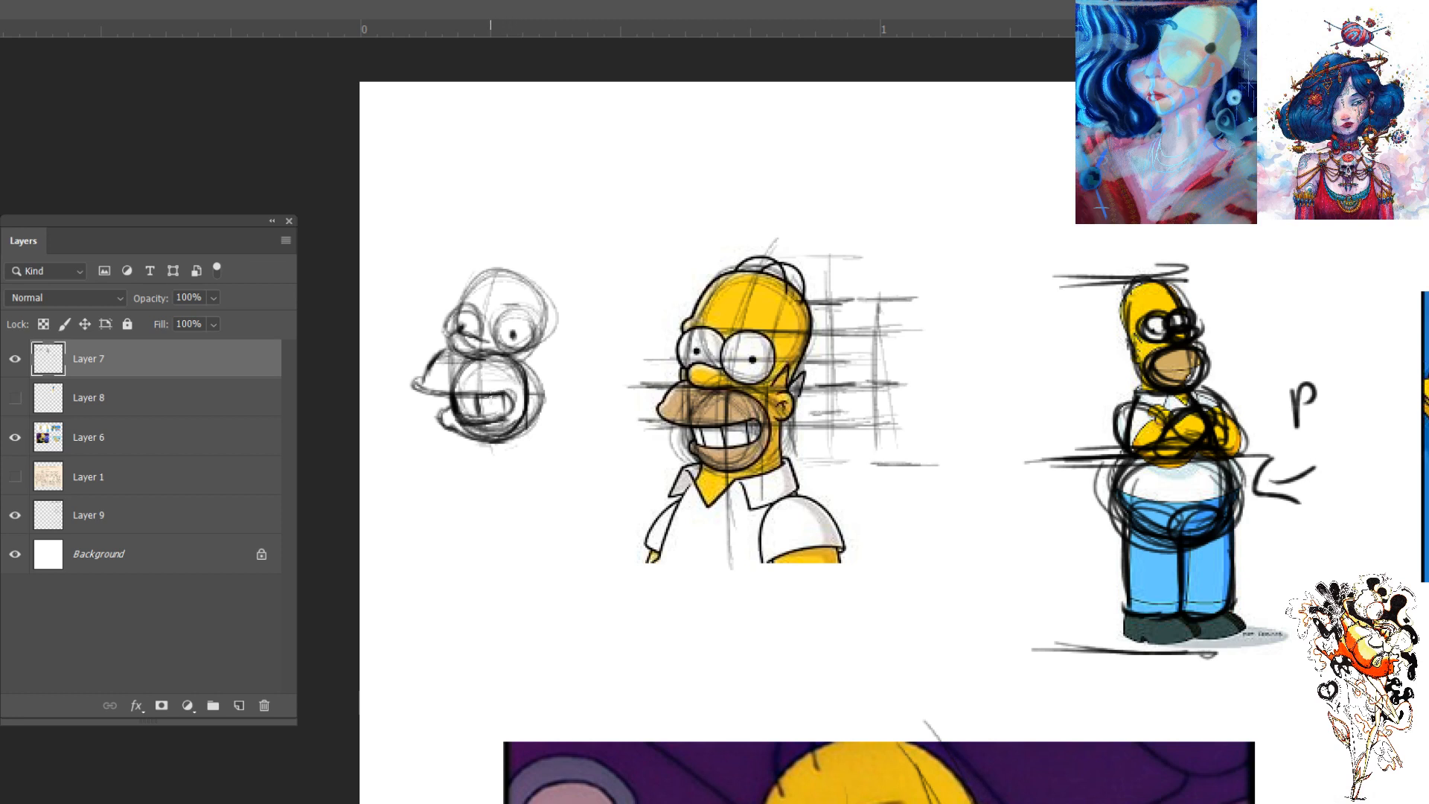
{"action": "left_click_drag", "start_coordinate": [497, 396], "coordinate": [490, 413]}
{"action": "left_click_drag", "start_coordinate": [496, 395], "coordinate": [495, 421]}
{"action": "mouse_move", "coordinate": [469, 395]}
{"action": "left_mouse_down"}
{"action": "mouse_move", "coordinate": [471, 412]}
{"action": "mouse_move", "coordinate": [493, 414]}
{"action": "mouse_move", "coordinate": [450, 415]}
{"action": "left_mouse_up"}
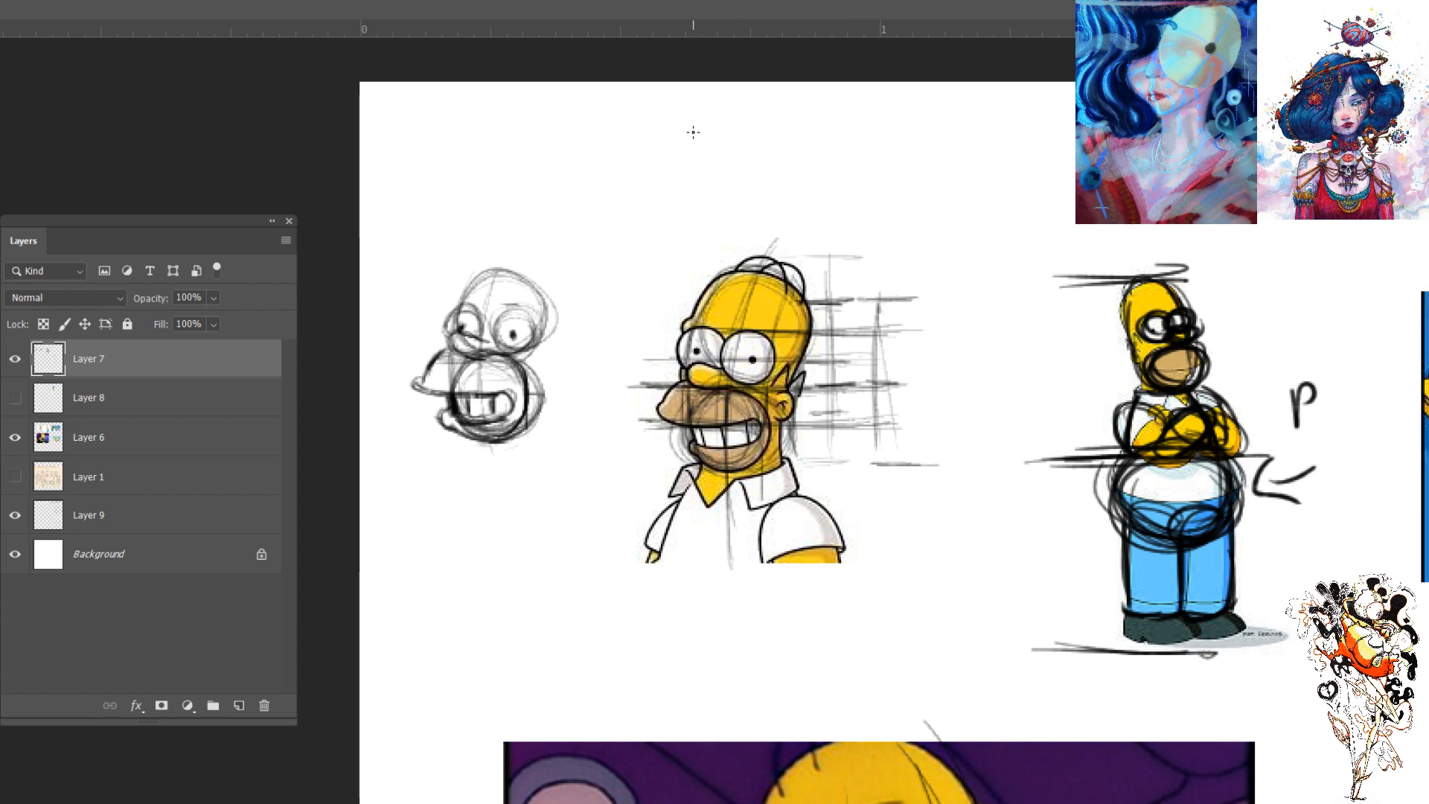
- Handwrite the notes "3/4", "1/2" and "Frontal" in the white space beneath the small head and the grinning Homer
{"action": "key", "text": "ctrl+minus"}
{"action": "key", "text": "ctrl+minus"}
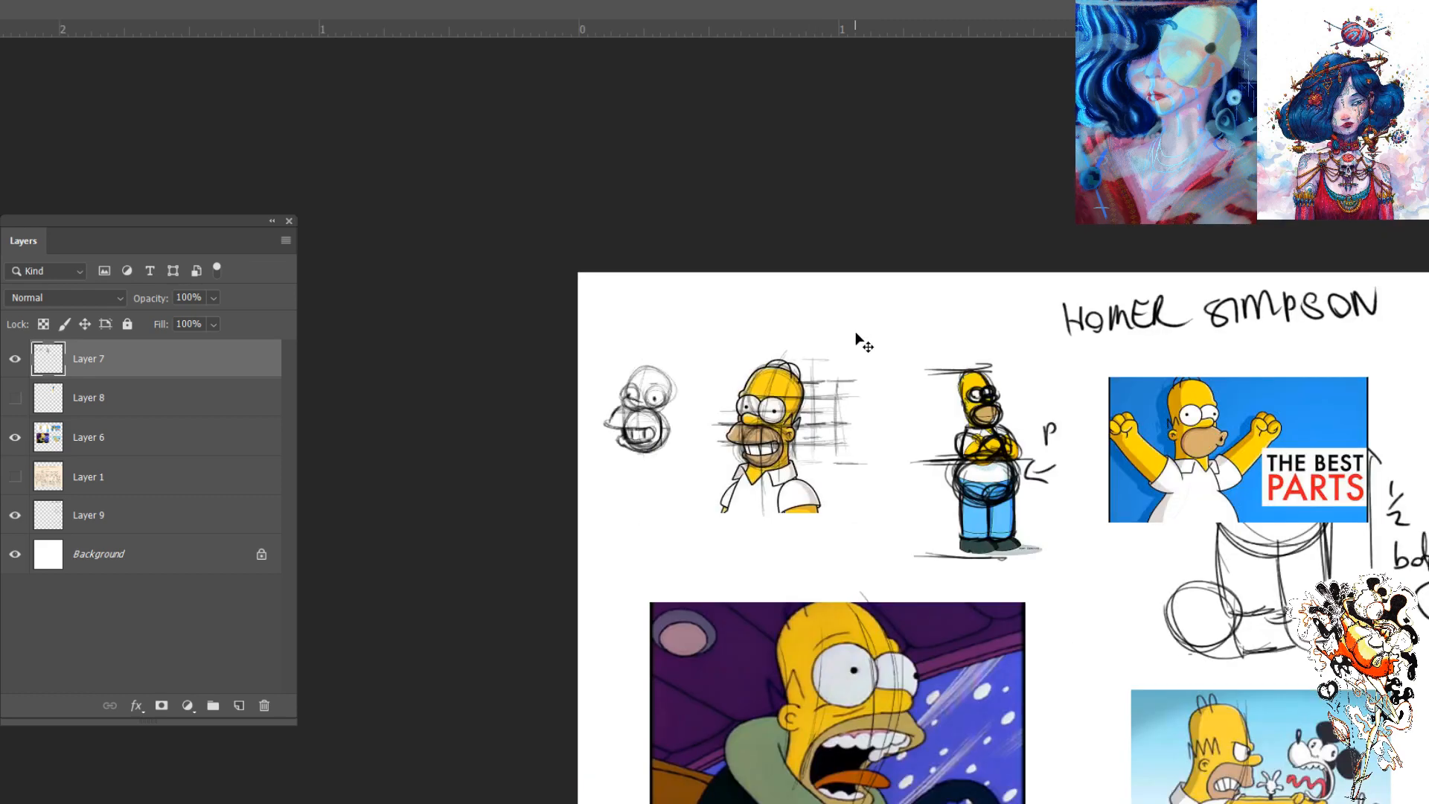
{"action": "left_click_drag", "start_coordinate": [947, 498], "coordinate": [886, 354]}
{"action": "key", "text": "ctrl+plus"}
{"action": "key", "text": "ctrl+plus"}
{"action": "key", "text": "ctrl+plus"}
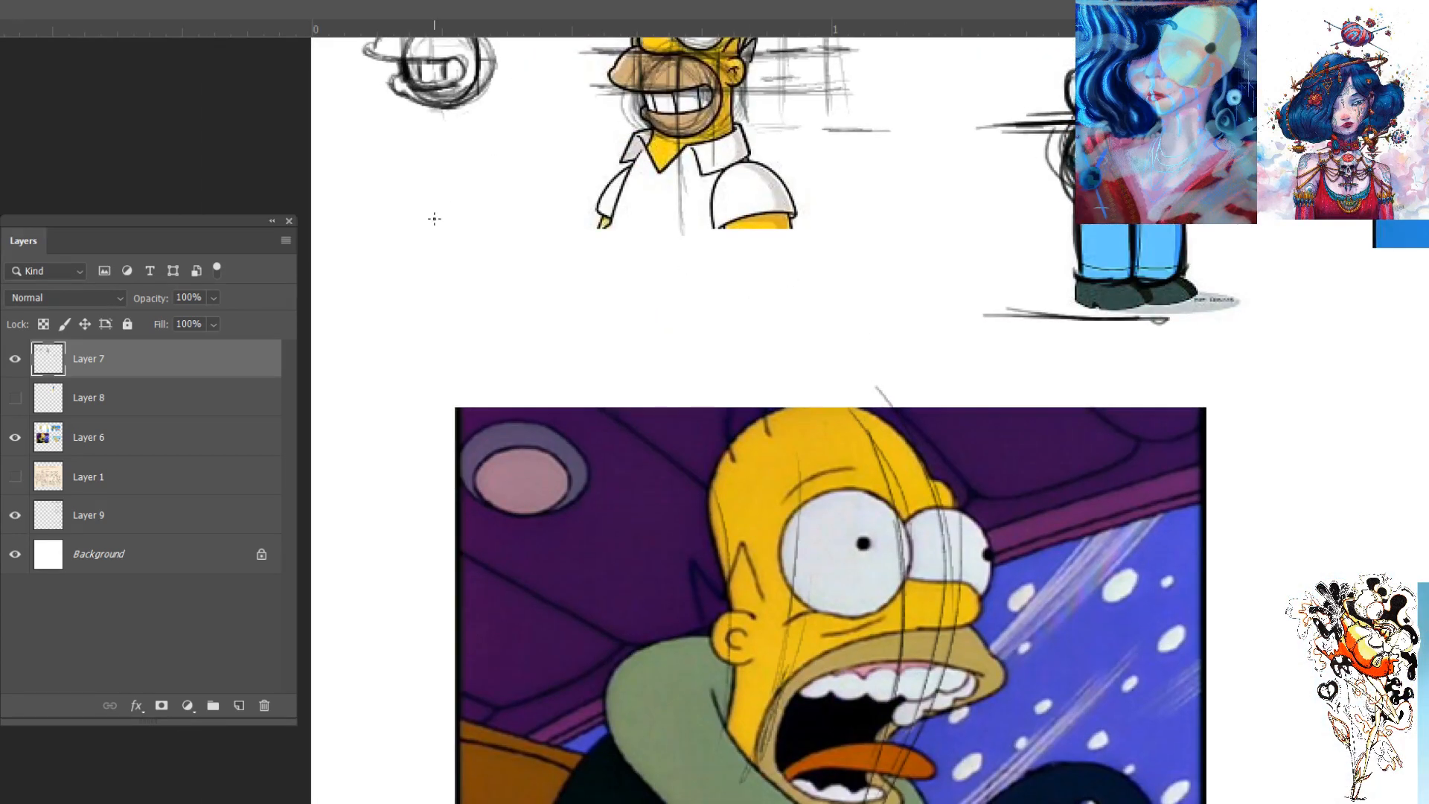
{"action": "left_click_drag", "start_coordinate": [434, 215], "coordinate": [438, 233]}
{"action": "mouse_move", "coordinate": [460, 233]}
{"action": "left_mouse_down"}
{"action": "mouse_move", "coordinate": [417, 259]}
{"action": "mouse_move", "coordinate": [450, 273]}
{"action": "mouse_move", "coordinate": [443, 296]}
{"action": "left_mouse_up"}
{"action": "left_click_drag", "start_coordinate": [513, 217], "coordinate": [496, 257]}
{"action": "mouse_move", "coordinate": [504, 256]}
{"action": "left_mouse_down"}
{"action": "mouse_move", "coordinate": [536, 276]}
{"action": "mouse_move", "coordinate": [629, 280]}
{"action": "left_mouse_up"}
{"action": "mouse_move", "coordinate": [610, 299]}
{"action": "left_mouse_down"}
{"action": "mouse_move", "coordinate": [624, 298]}
{"action": "mouse_move", "coordinate": [608, 319]}
{"action": "left_mouse_up"}
{"action": "mouse_move", "coordinate": [633, 302]}
{"action": "left_mouse_down"}
{"action": "mouse_move", "coordinate": [693, 313]}
{"action": "mouse_move", "coordinate": [706, 297]}
{"action": "left_mouse_up"}
{"action": "mouse_move", "coordinate": [707, 277]}
{"action": "left_mouse_down"}
{"action": "mouse_move", "coordinate": [709, 305]}
{"action": "mouse_move", "coordinate": [763, 305]}
{"action": "left_mouse_up"}
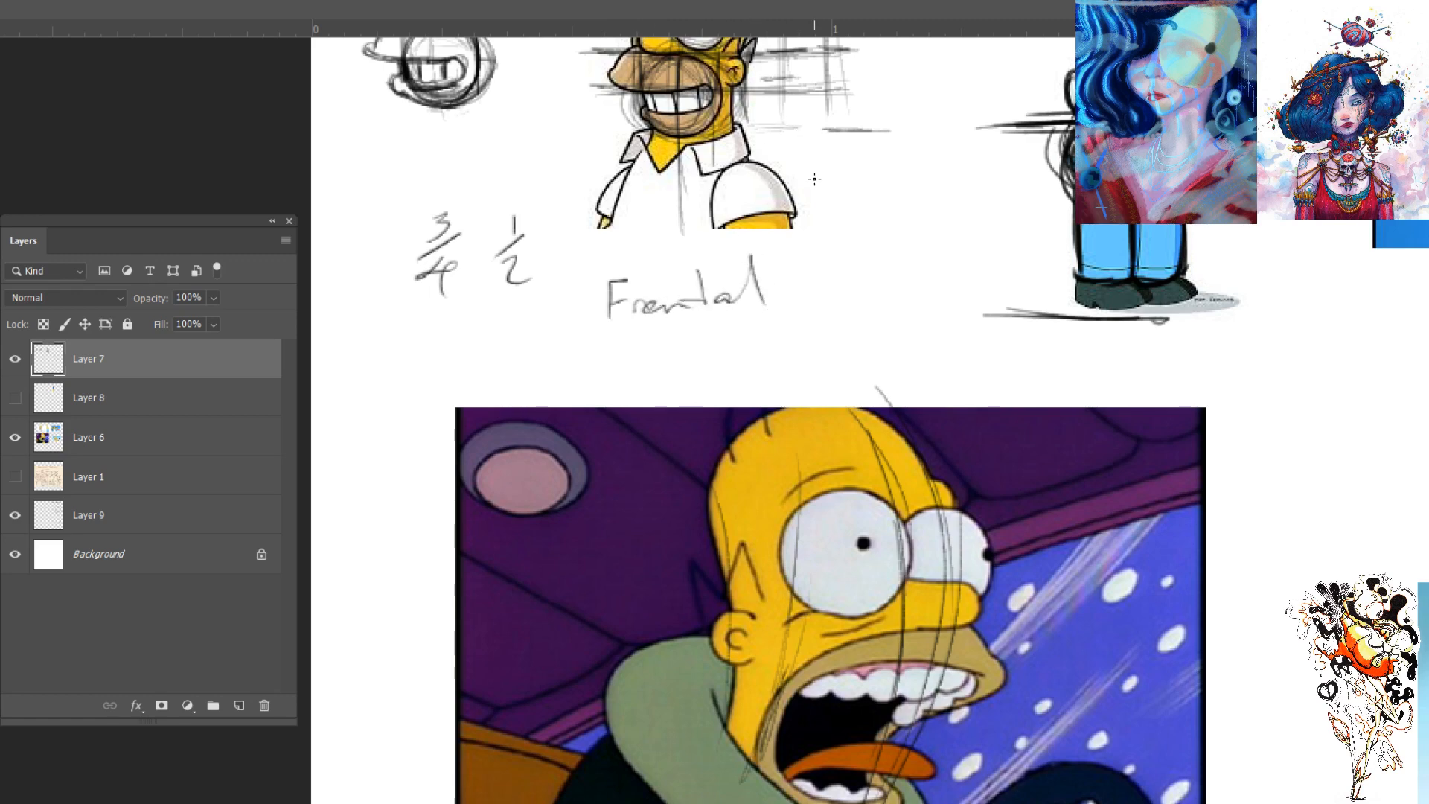
- Erase the construction lines over the right half of the grinning Homer's face and the guides next to his head
{"action": "scroll", "coordinate": [845, 207], "scroll_direction": "up", "scroll_amount": 3}
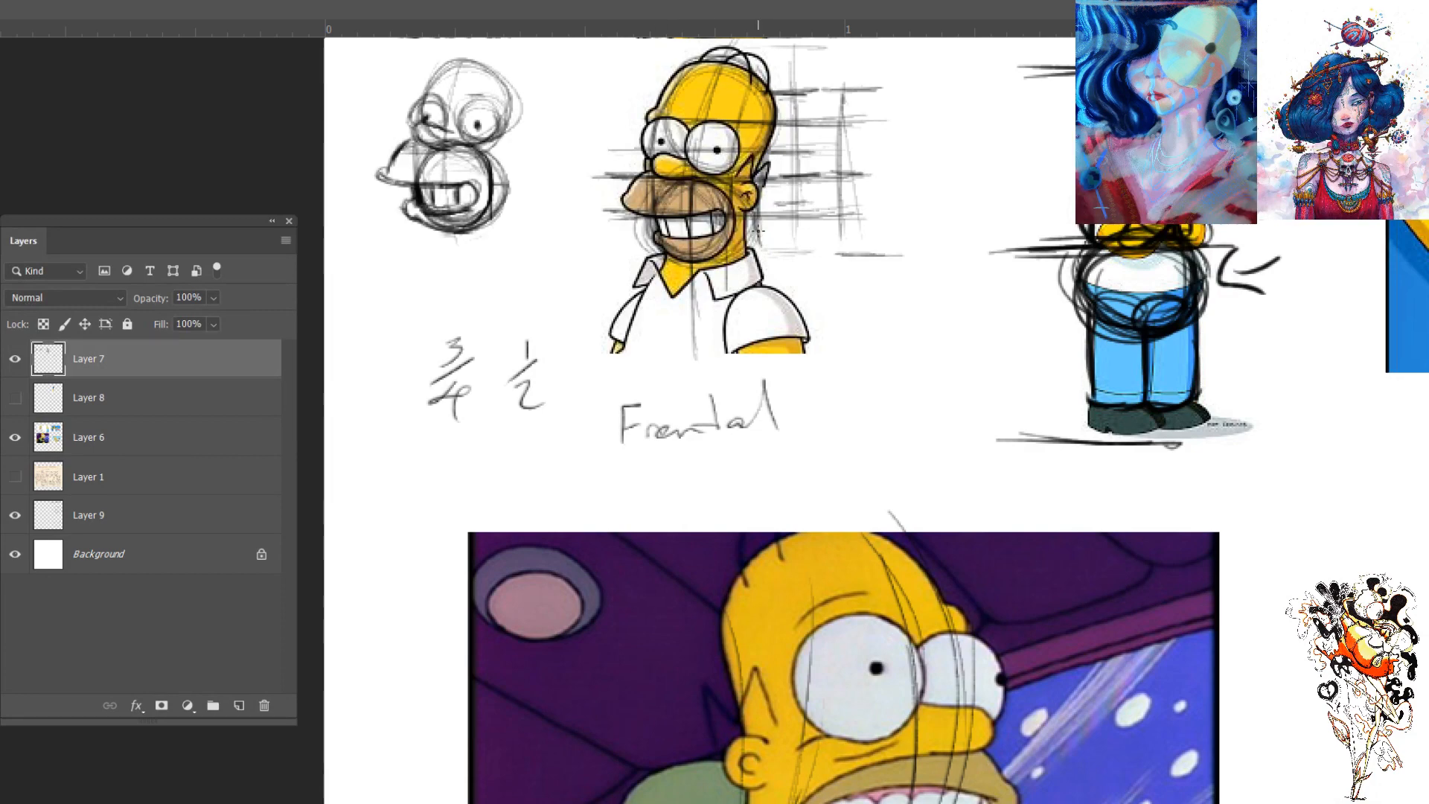
{"action": "scroll", "coordinate": [774, 234], "scroll_direction": "up", "scroll_amount": 1}
{"action": "scroll", "coordinate": [782, 239], "scroll_direction": "up", "scroll_amount": 1}
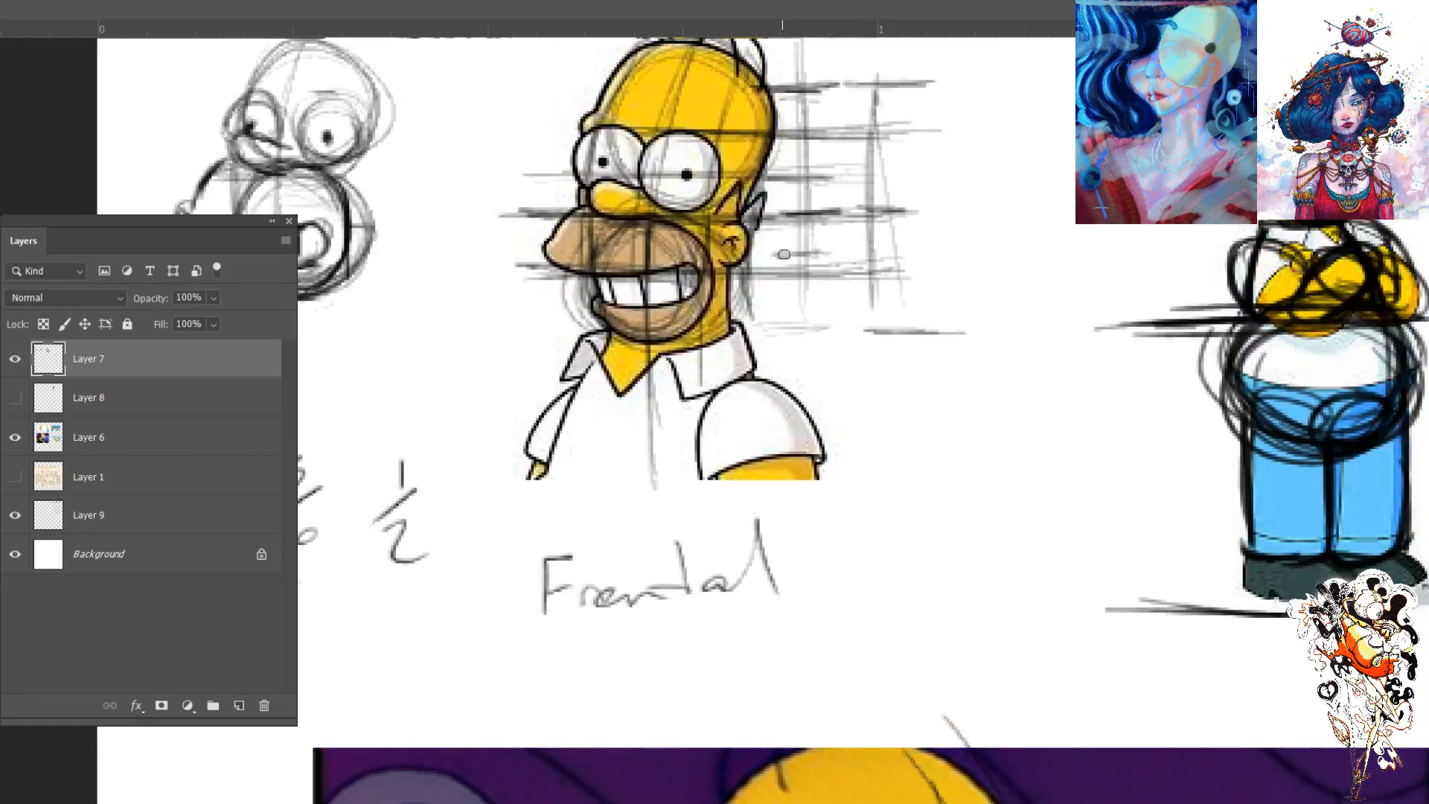
{"action": "key", "text": "]"}
{"action": "key", "text": "]"}
{"action": "mouse_move", "coordinate": [745, 199]}
{"action": "left_mouse_down"}
{"action": "mouse_move", "coordinate": [727, 335]}
{"action": "mouse_move", "coordinate": [676, 260]}
{"action": "mouse_move", "coordinate": [671, 233]}
{"action": "mouse_move", "coordinate": [760, 123]}
{"action": "mouse_move", "coordinate": [810, 172]}
{"action": "mouse_move", "coordinate": [813, 351]}
{"action": "left_mouse_up"}
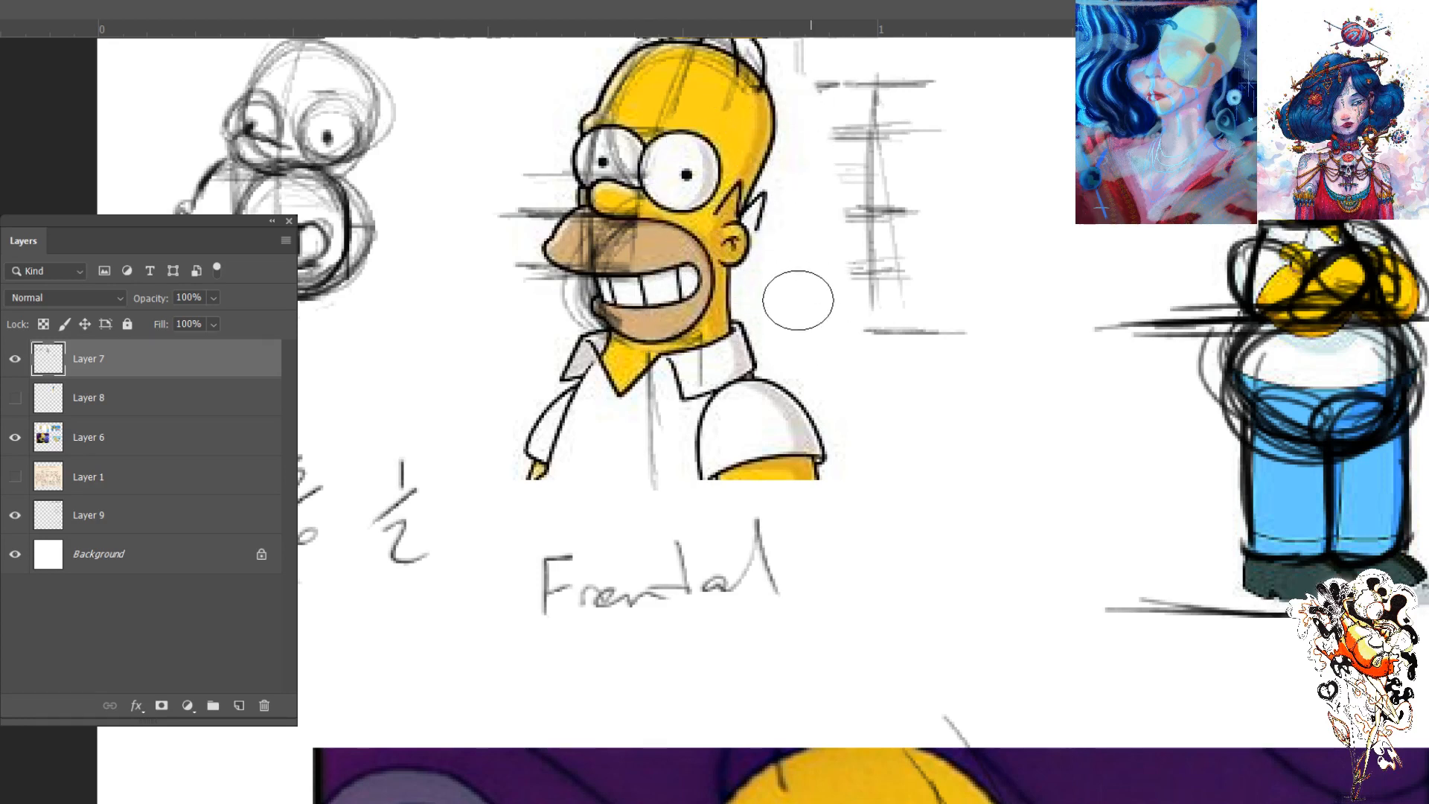
- Draw a few short brush strokes in the white space beside the grinning Homer's jaw and shoulder
{"action": "key", "text": "b"}
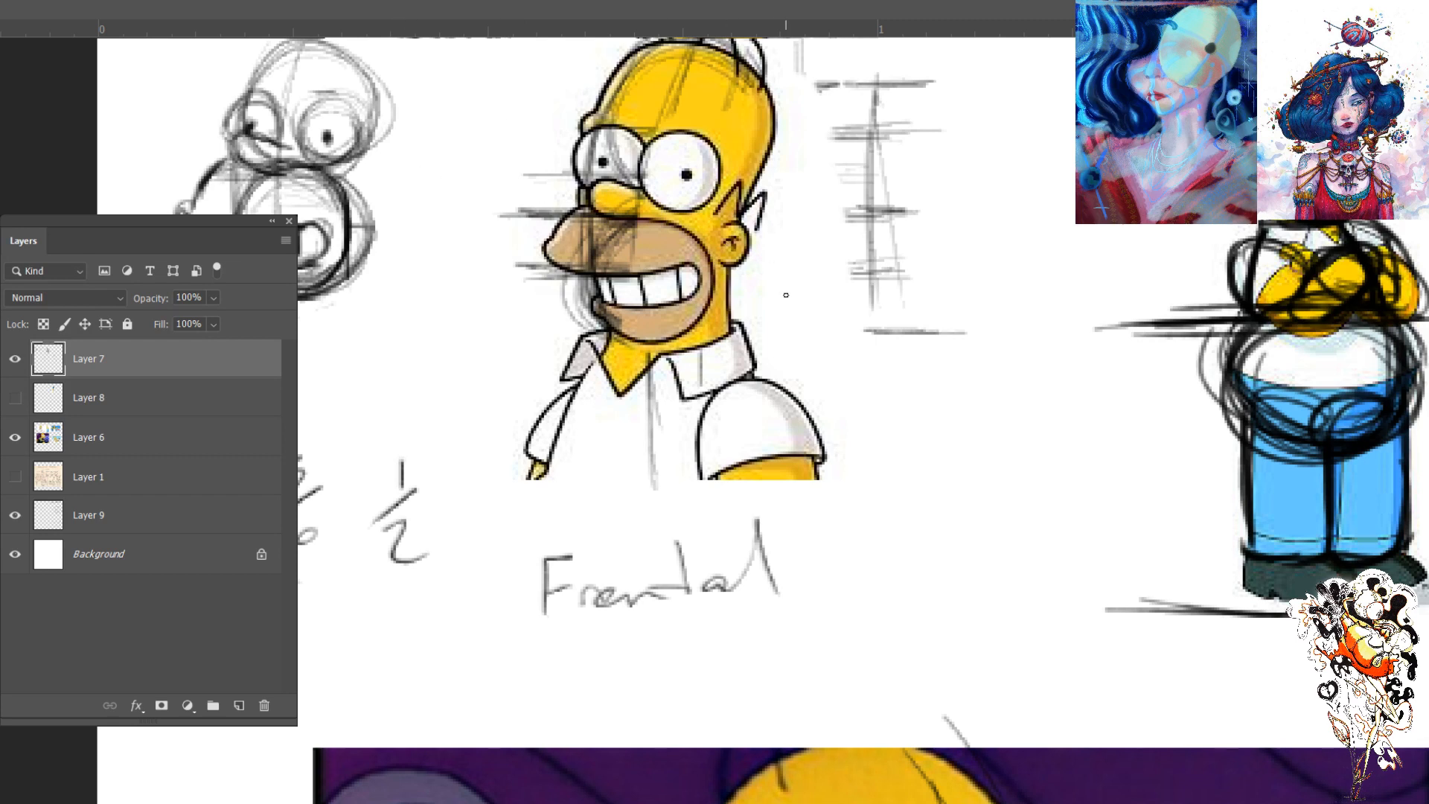
{"action": "mouse_move", "coordinate": [781, 297]}
{"action": "left_mouse_down"}
{"action": "mouse_move", "coordinate": [775, 315]}
{"action": "mouse_move", "coordinate": [795, 318]}
{"action": "left_mouse_up"}
{"action": "mouse_move", "coordinate": [836, 341]}
{"action": "left_mouse_down"}
{"action": "mouse_move", "coordinate": [805, 355]}
{"action": "mouse_move", "coordinate": [834, 338]}
{"action": "mouse_move", "coordinate": [811, 354]}
{"action": "mouse_move", "coordinate": [777, 311]}
{"action": "mouse_move", "coordinate": [789, 298]}
{"action": "mouse_move", "coordinate": [810, 356]}
{"action": "left_mouse_up"}
{"action": "mouse_move", "coordinate": [813, 338]}
{"action": "left_mouse_down"}
{"action": "mouse_move", "coordinate": [841, 329]}
{"action": "mouse_move", "coordinate": [813, 364]}
{"action": "mouse_move", "coordinate": [818, 298]}
{"action": "mouse_move", "coordinate": [786, 297]}
{"action": "mouse_move", "coordinate": [813, 326]}
{"action": "left_mouse_up"}
{"action": "key", "text": "e"}
- In the panorama document, delete the reference image layers Layer 33 and Layer 32, and move Layer 31 below Left Side
{"action": "key", "text": "ctrl+0"}
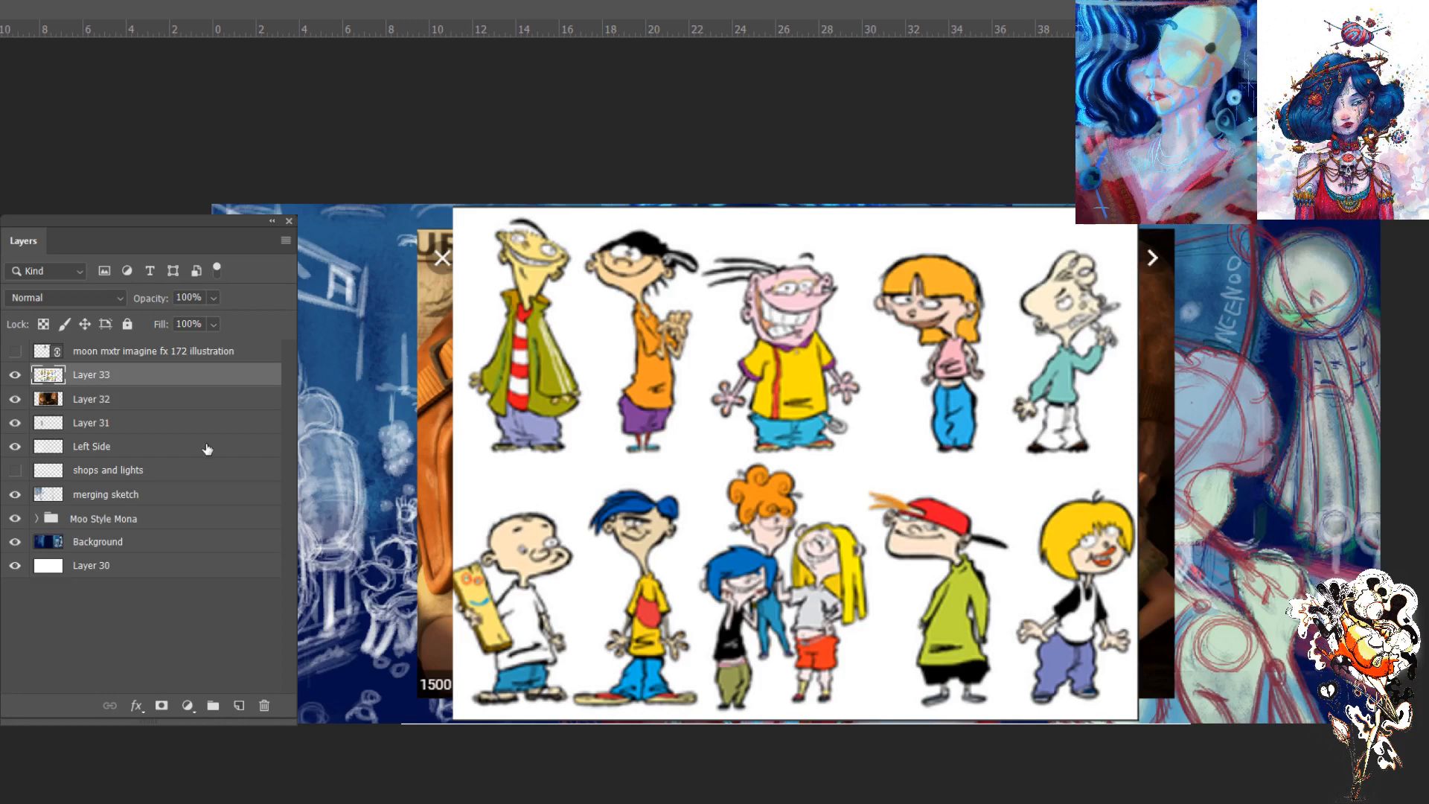
{"action": "left_click_drag", "start_coordinate": [170, 382], "coordinate": [265, 705]}
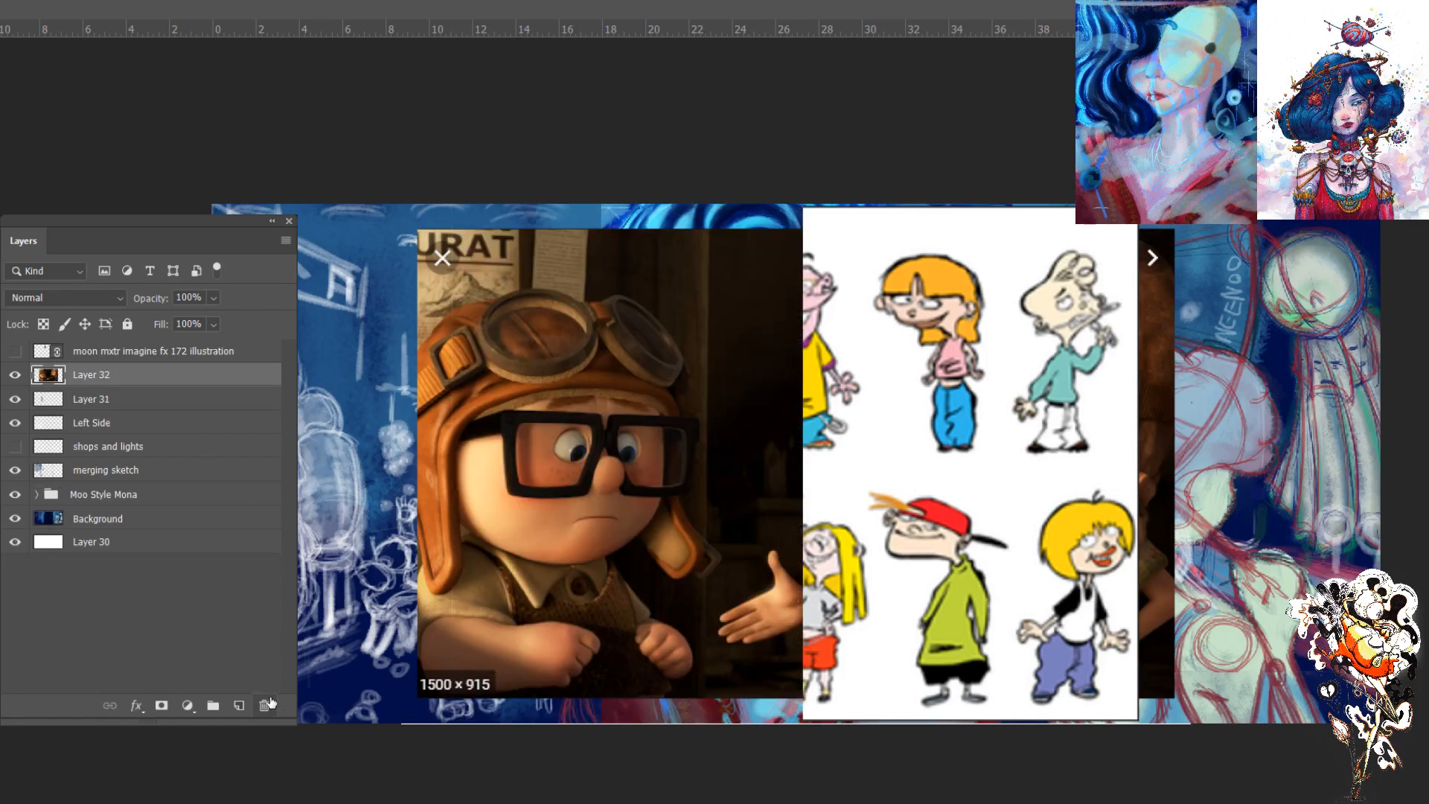
{"action": "left_click_drag", "start_coordinate": [166, 375], "coordinate": [265, 705]}
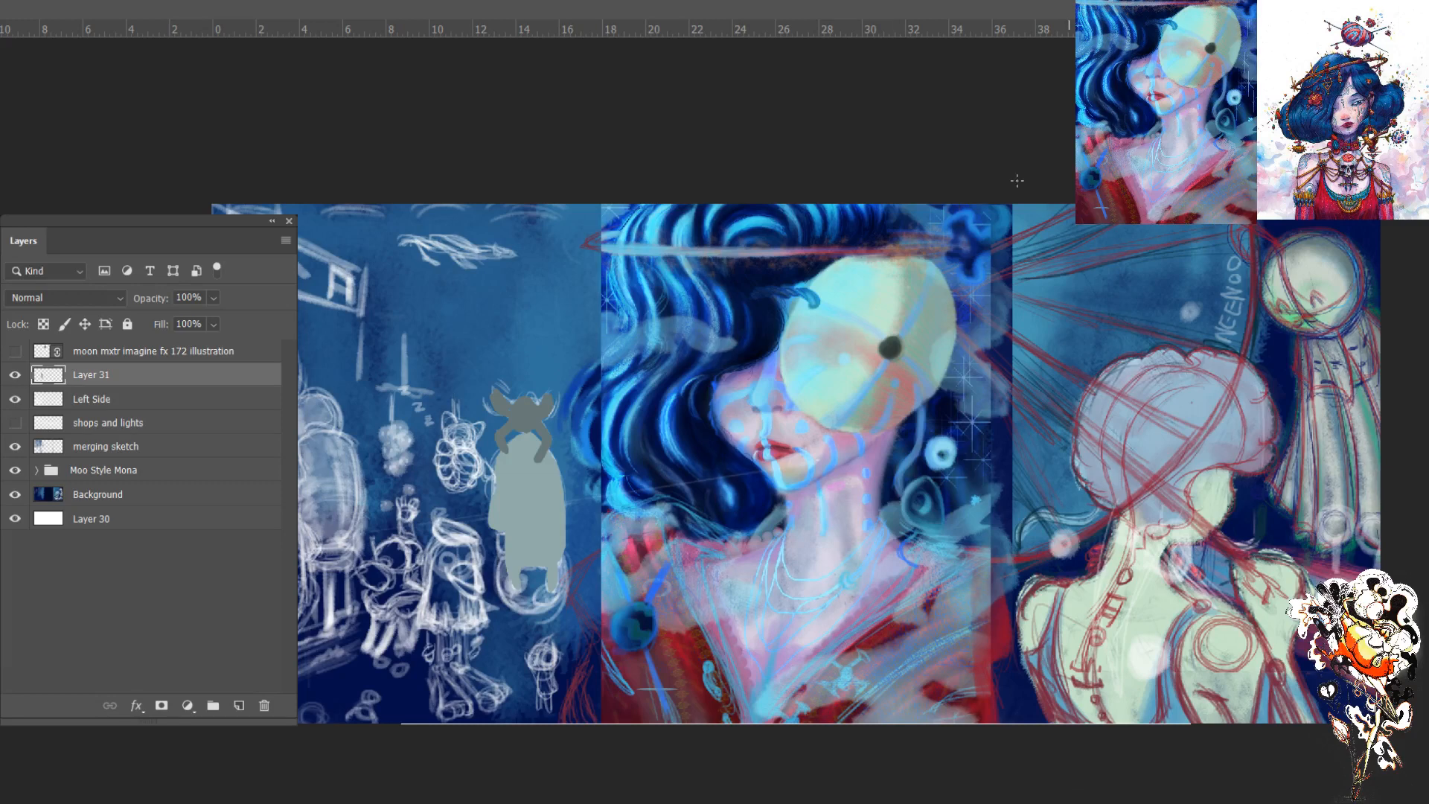
{"action": "left_click_drag", "start_coordinate": [80, 381], "coordinate": [84, 405]}
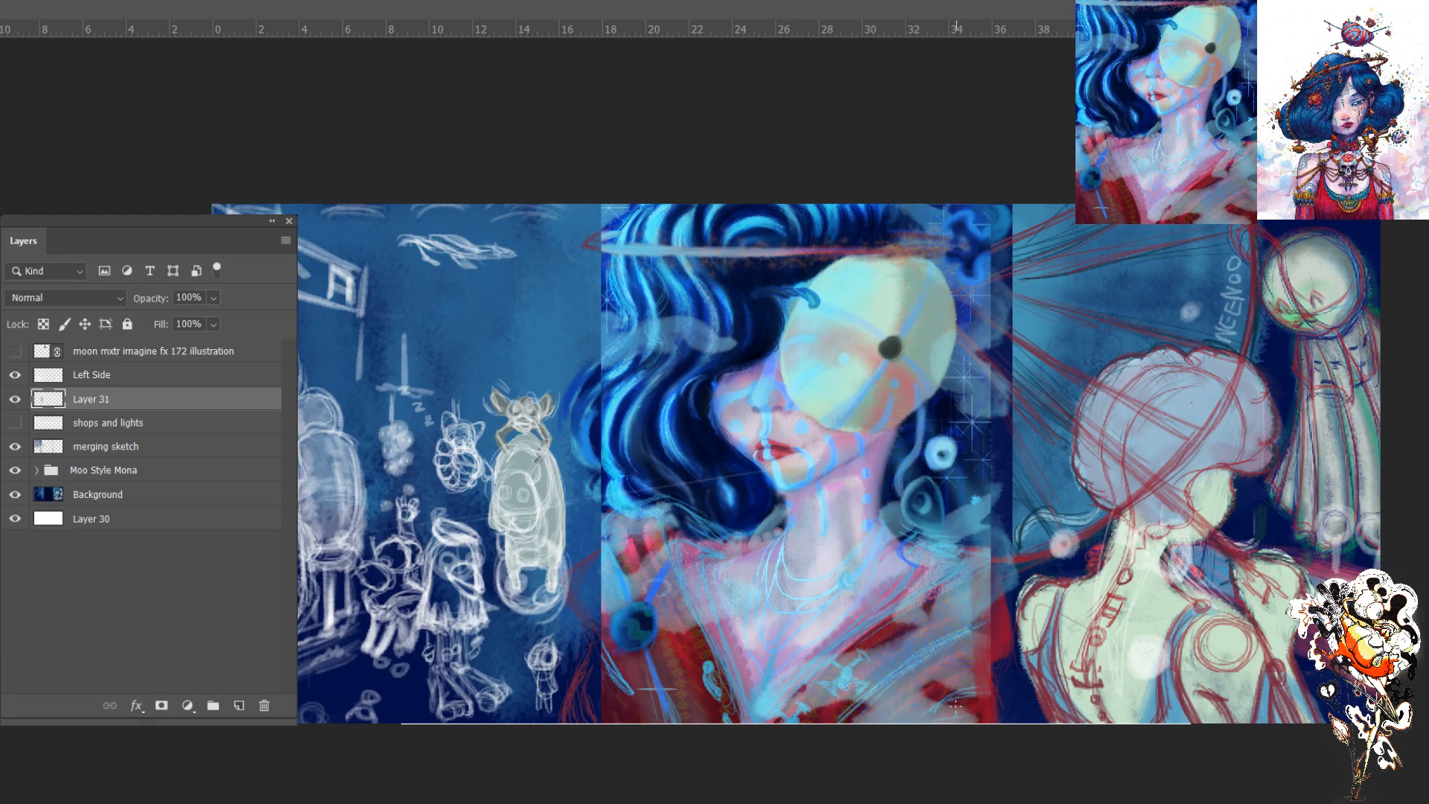
{"action": "key", "text": "ctrl+plus"}
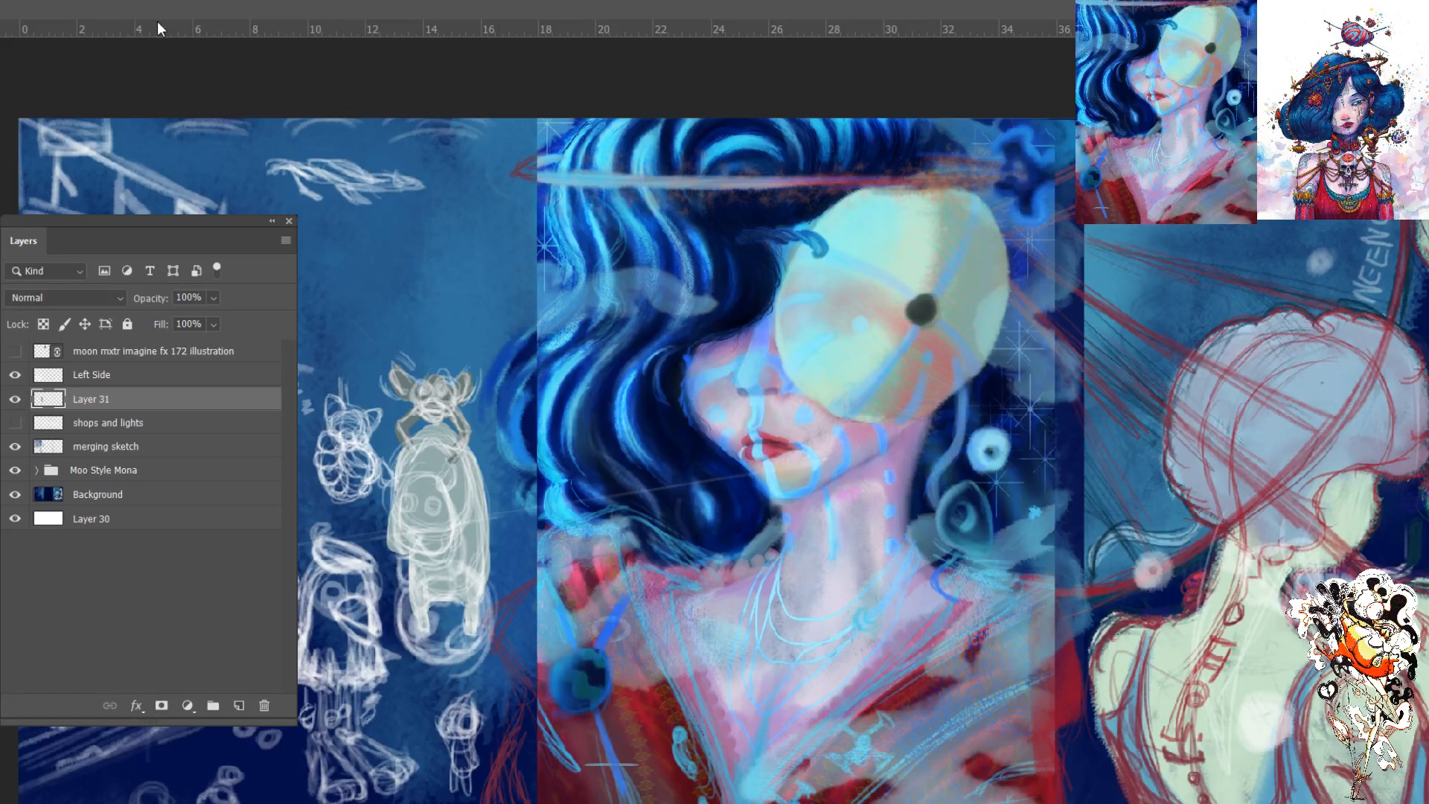
{"action": "left_click_drag", "start_coordinate": [404, 434], "coordinate": [414, 419]}
{"action": "left_click_drag", "start_coordinate": [438, 277], "coordinate": [388, 294]}
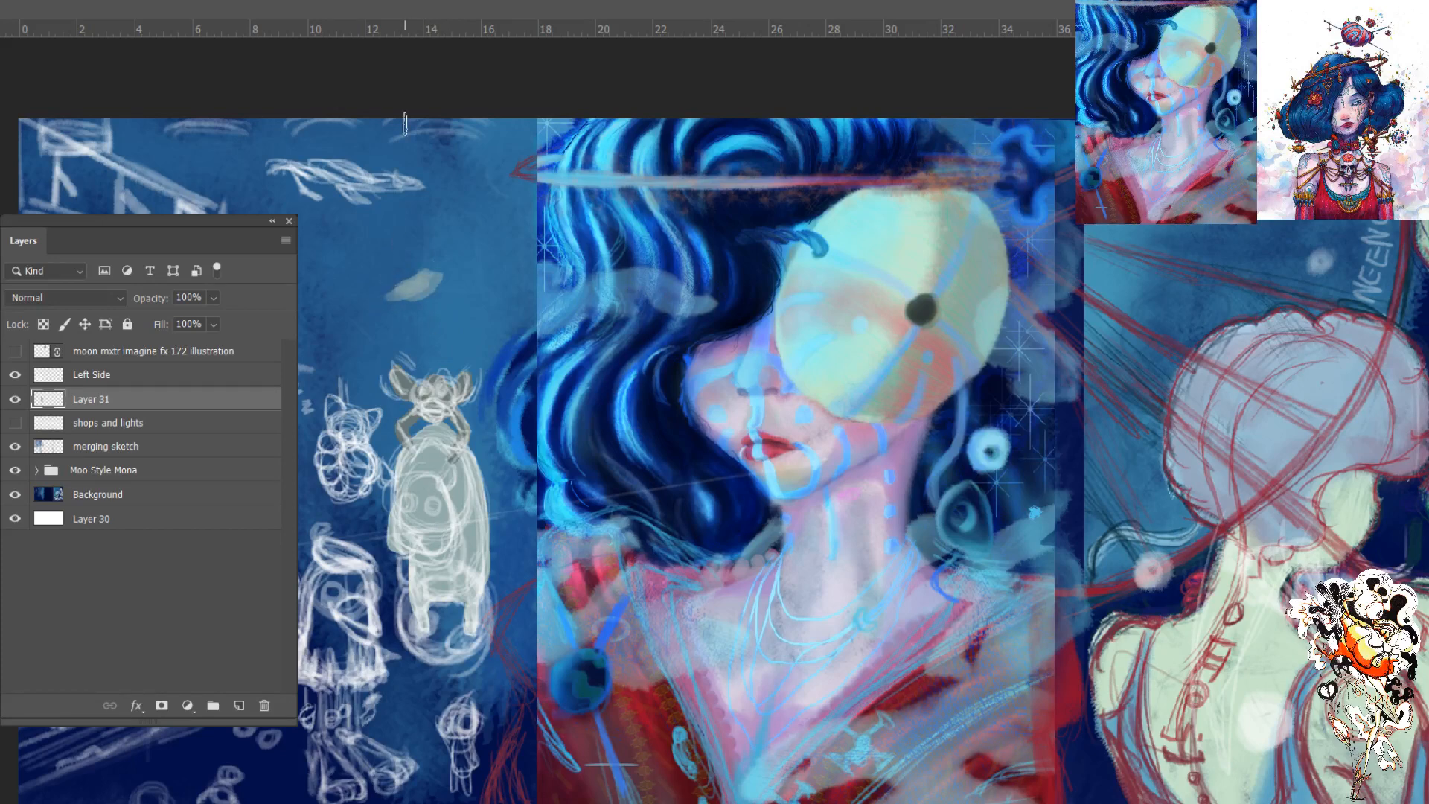
{"action": "key", "text": "ctrl+z"}
{"action": "key", "text": "ctrl+z"}
{"action": "key", "text": "ctrl+z"}
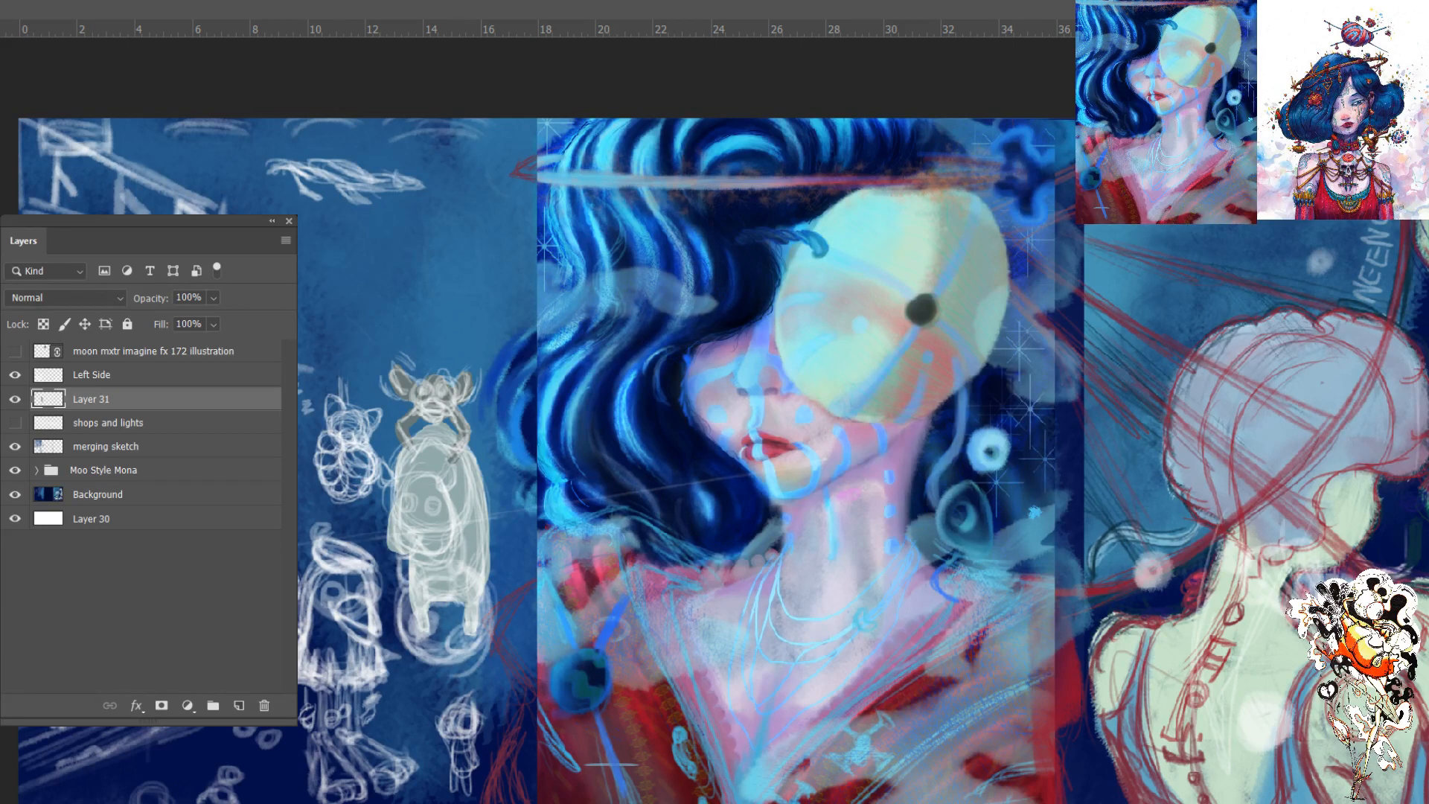
- Sketch rough pale shapes in the empty sky above the horned figure and erase them again
{"action": "left_click", "coordinate": [462, 259]}
{"action": "left_click", "coordinate": [446, 314]}
{"action": "left_click", "coordinate": [482, 319]}
{"action": "key", "text": "ctrl+z"}
{"action": "mouse_move", "coordinate": [468, 286]}
{"action": "left_mouse_down"}
{"action": "mouse_move", "coordinate": [341, 298]}
{"action": "mouse_move", "coordinate": [437, 250]}
{"action": "mouse_move", "coordinate": [403, 327]}
{"action": "mouse_move", "coordinate": [442, 327]}
{"action": "left_mouse_up"}
{"action": "mouse_move", "coordinate": [447, 231]}
{"action": "left_mouse_down"}
{"action": "mouse_move", "coordinate": [404, 300]}
{"action": "mouse_move", "coordinate": [433, 212]}
{"action": "mouse_move", "coordinate": [402, 320]}
{"action": "mouse_move", "coordinate": [451, 291]}
{"action": "mouse_move", "coordinate": [394, 287]}
{"action": "left_mouse_up"}
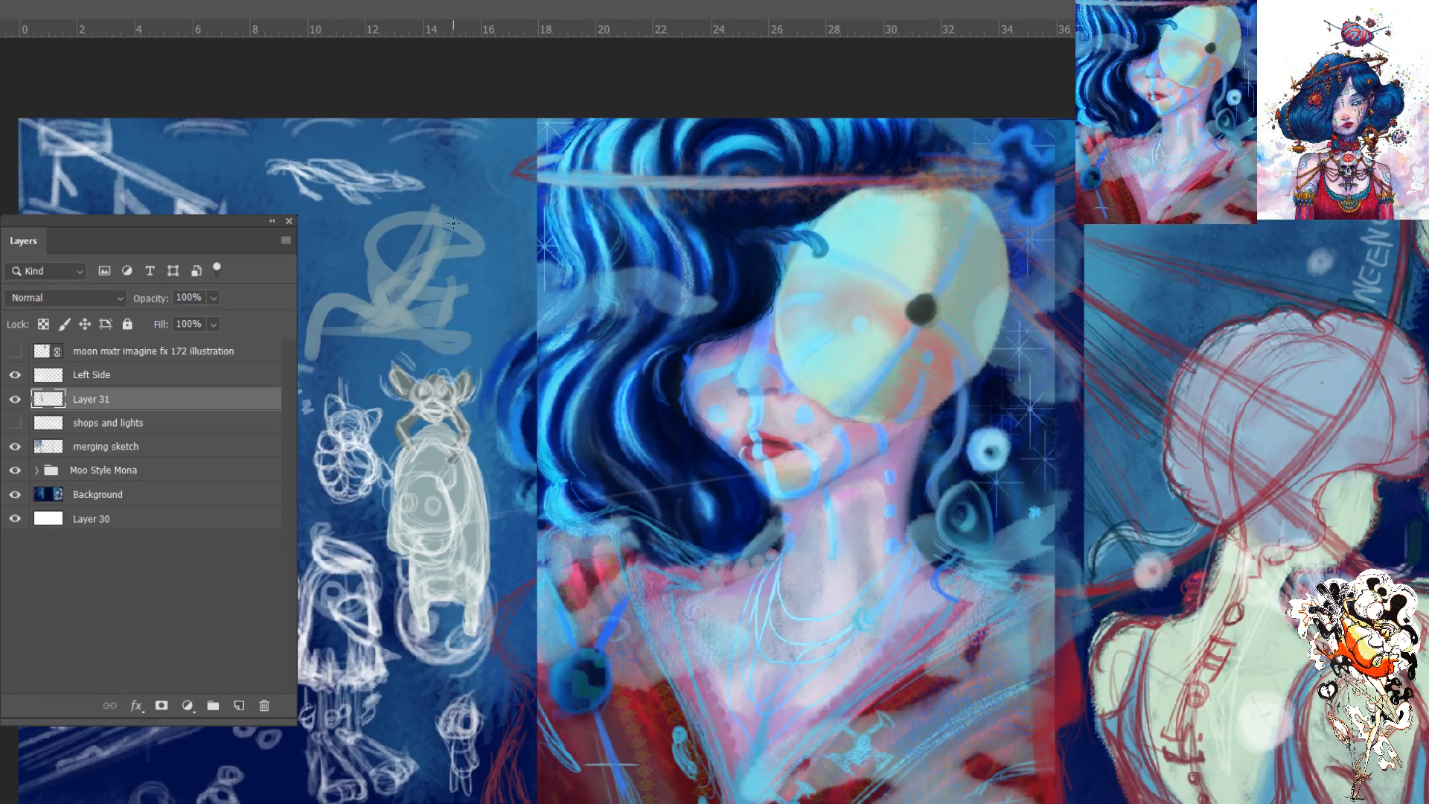
{"action": "key", "text": "e"}
{"action": "mouse_move", "coordinate": [458, 213]}
{"action": "left_mouse_down"}
{"action": "mouse_move", "coordinate": [448, 284]}
{"action": "mouse_move", "coordinate": [380, 371]}
{"action": "mouse_move", "coordinate": [358, 301]}
{"action": "mouse_move", "coordinate": [302, 330]}
{"action": "left_mouse_up"}
{"action": "key", "text": "b"}
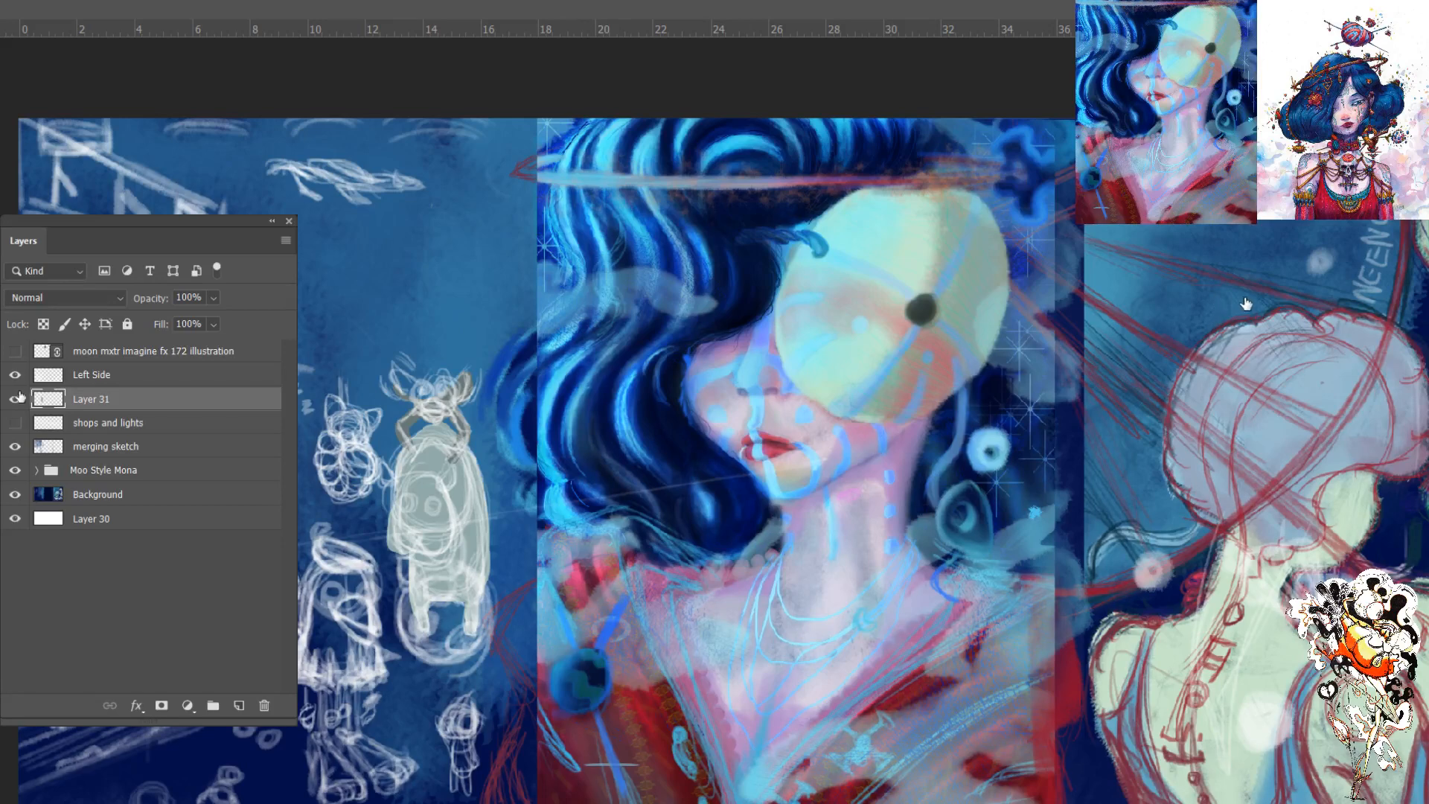
- Paint two dark round eyes on the pale creature beneath the horned figure on Layer 31
{"action": "key", "text": "ctrl+plus"}
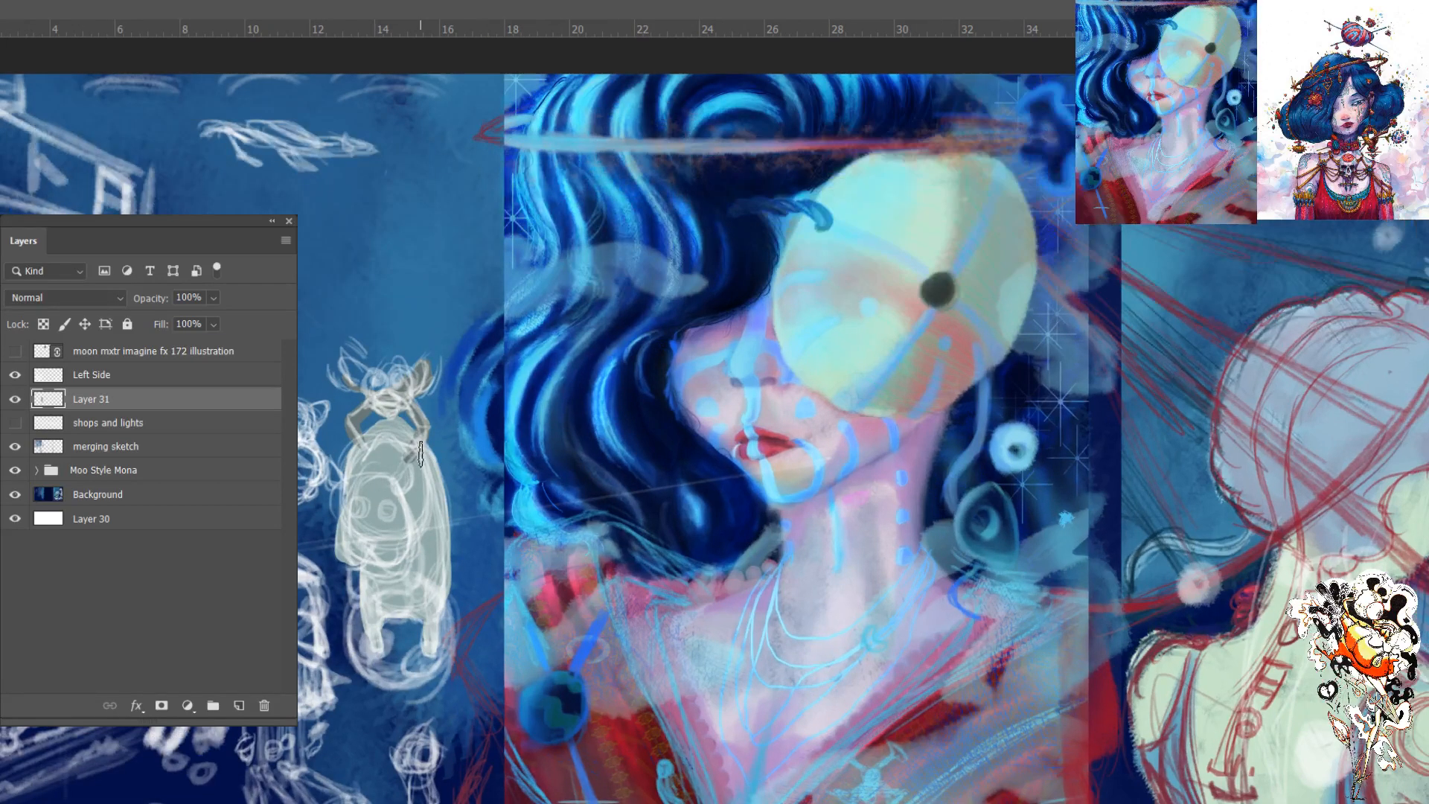
{"action": "key", "text": "ctrl+plus"}
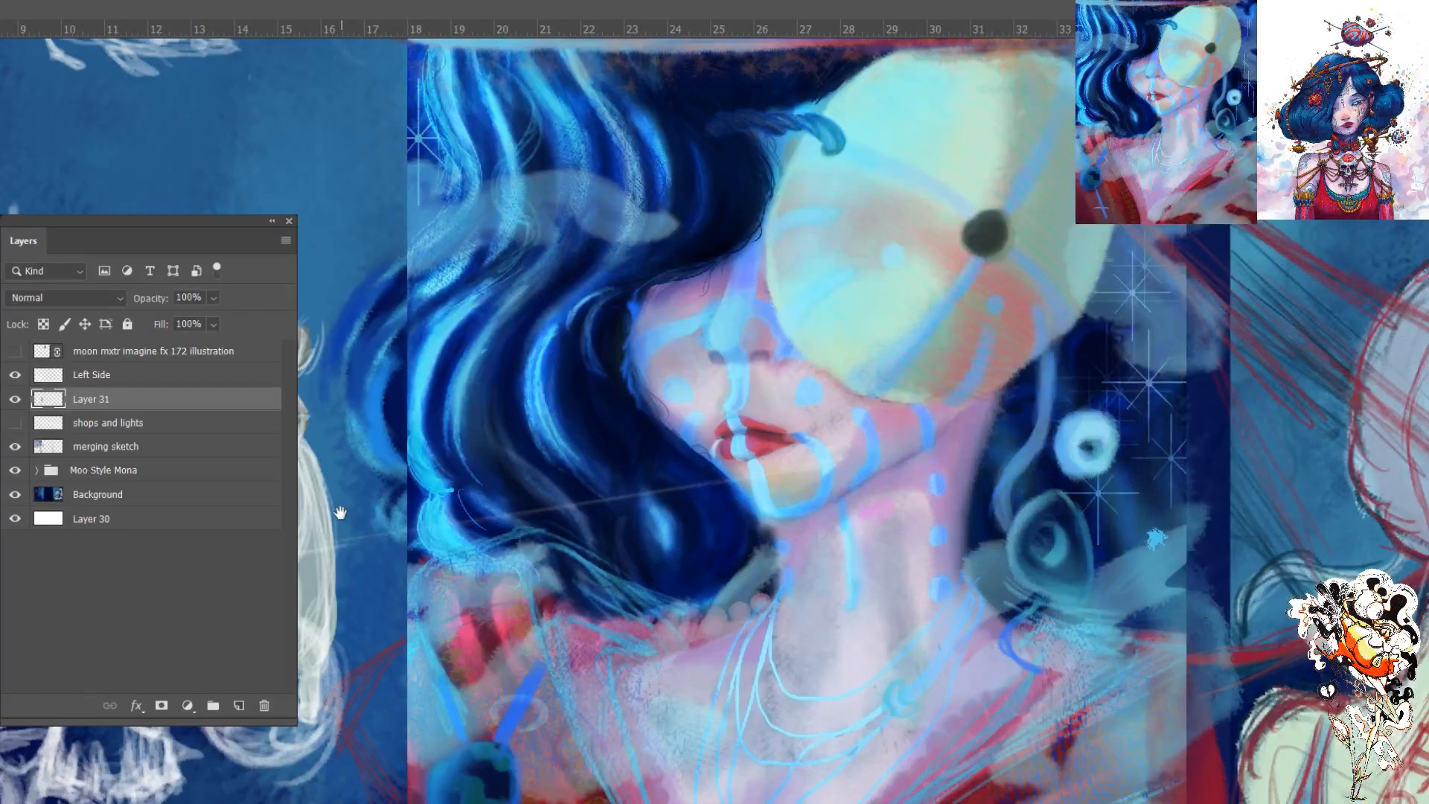
{"action": "left_click_drag", "start_coordinate": [341, 512], "coordinate": [410, 486]}
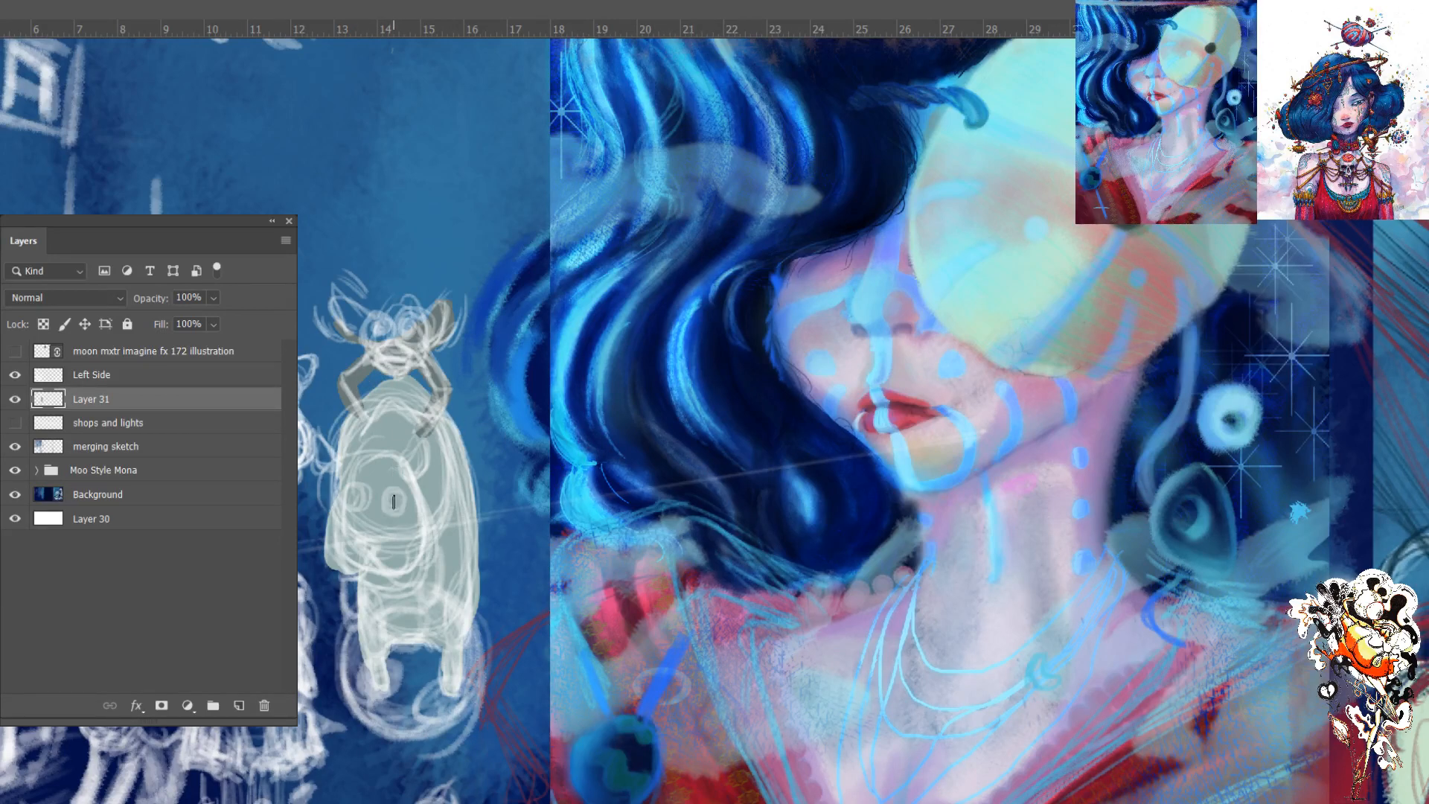
{"action": "left_click_drag", "start_coordinate": [396, 504], "coordinate": [355, 492]}
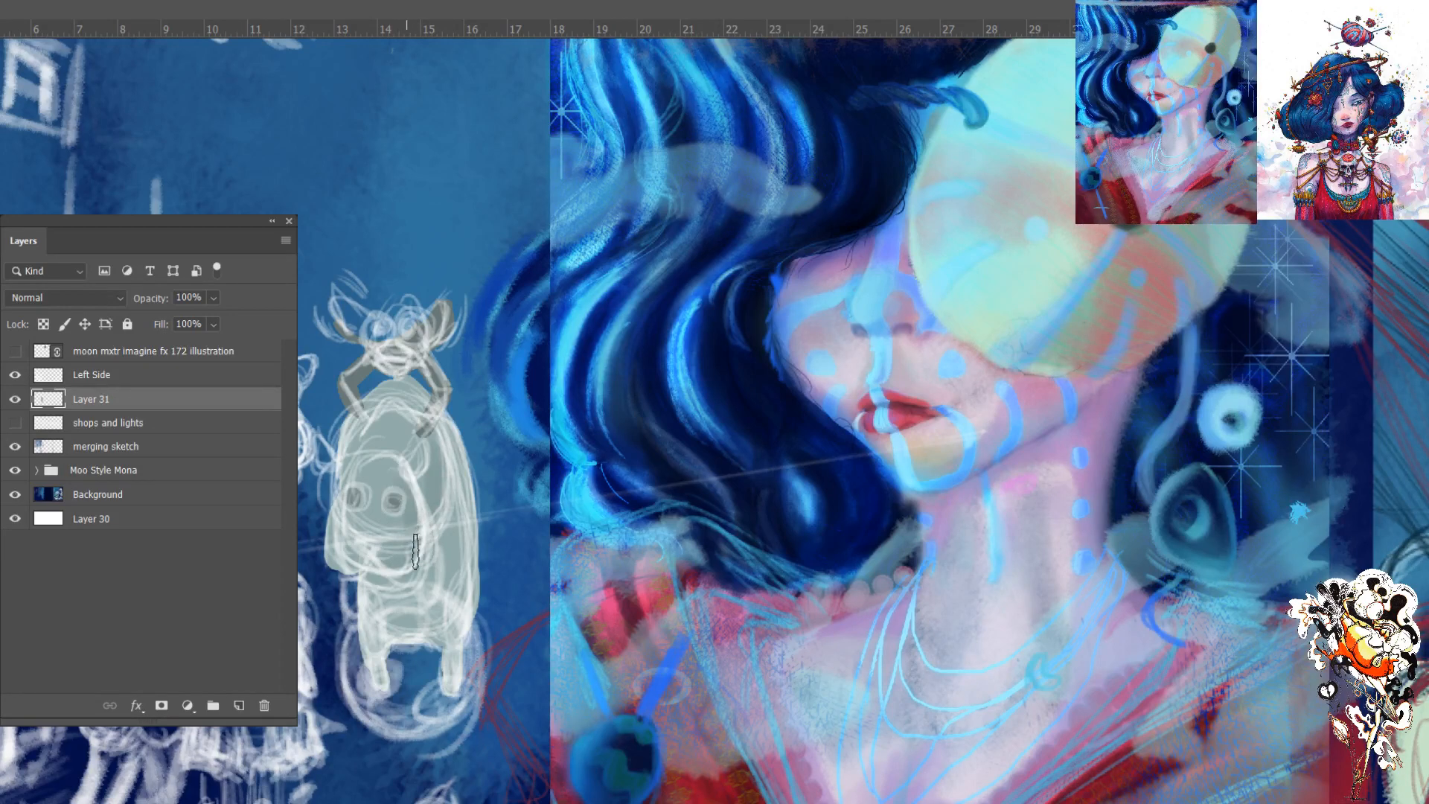
- Hide the Left Side sketch layer and paint the pale creature's body colour over the ends of the horned figure's arms
{"action": "left_click", "coordinate": [15, 376]}
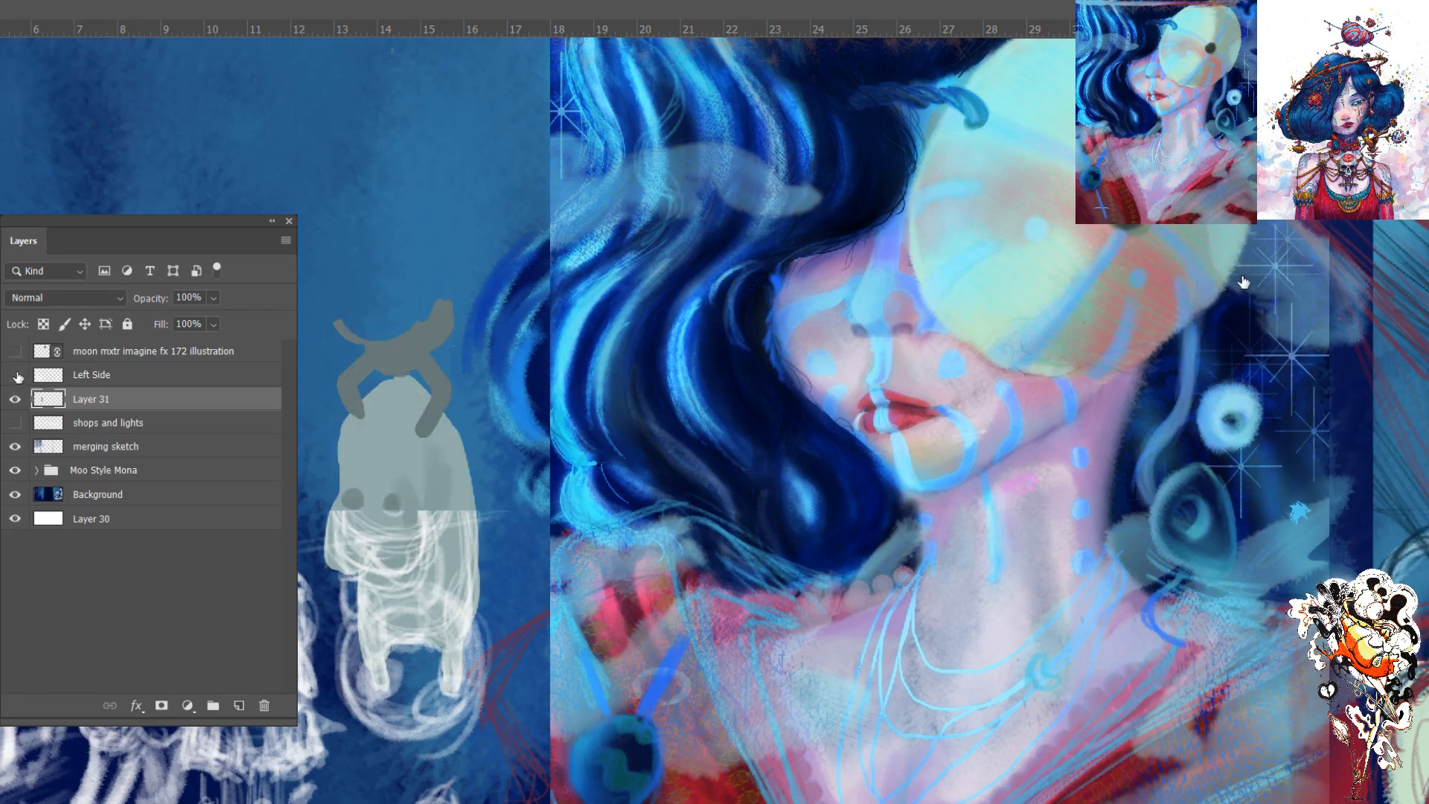
{"action": "left_click", "coordinate": [15, 376]}
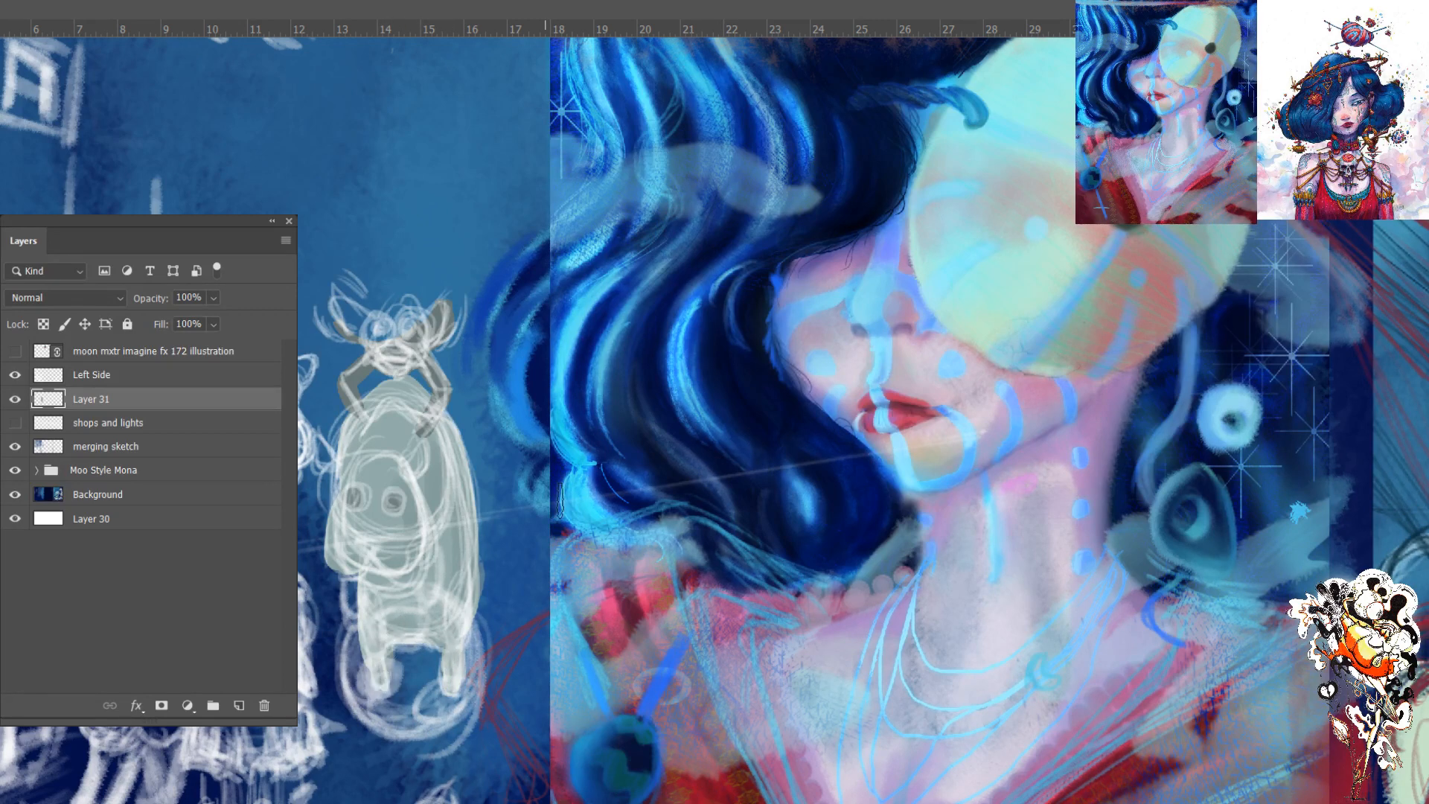
{"action": "left_click", "coordinate": [15, 374]}
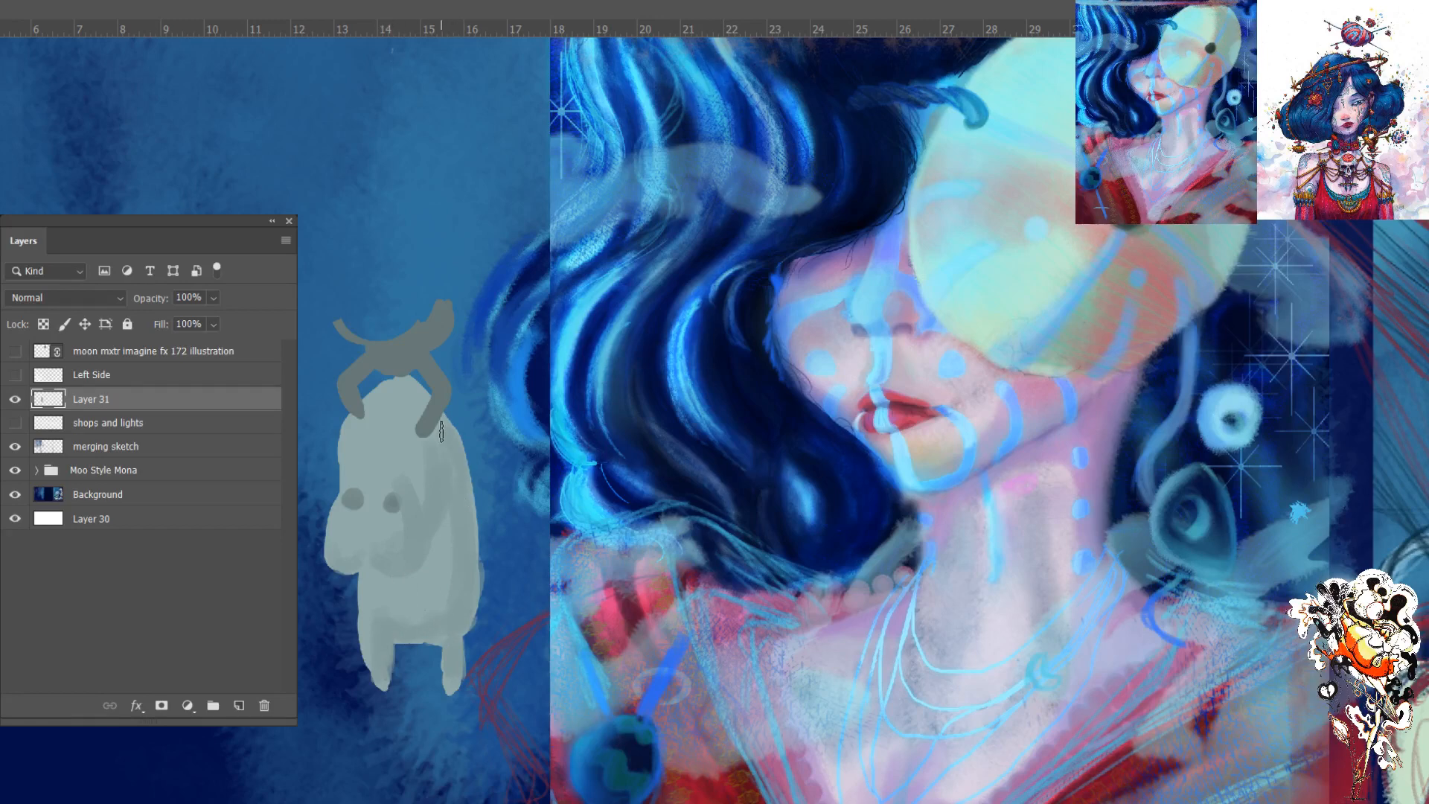
{"action": "mouse_move", "coordinate": [425, 417]}
{"action": "left_mouse_down"}
{"action": "mouse_move", "coordinate": [455, 466]}
{"action": "mouse_move", "coordinate": [422, 407]}
{"action": "mouse_move", "coordinate": [454, 486]}
{"action": "mouse_move", "coordinate": [413, 406]}
{"action": "mouse_move", "coordinate": [422, 469]}
{"action": "left_mouse_up"}
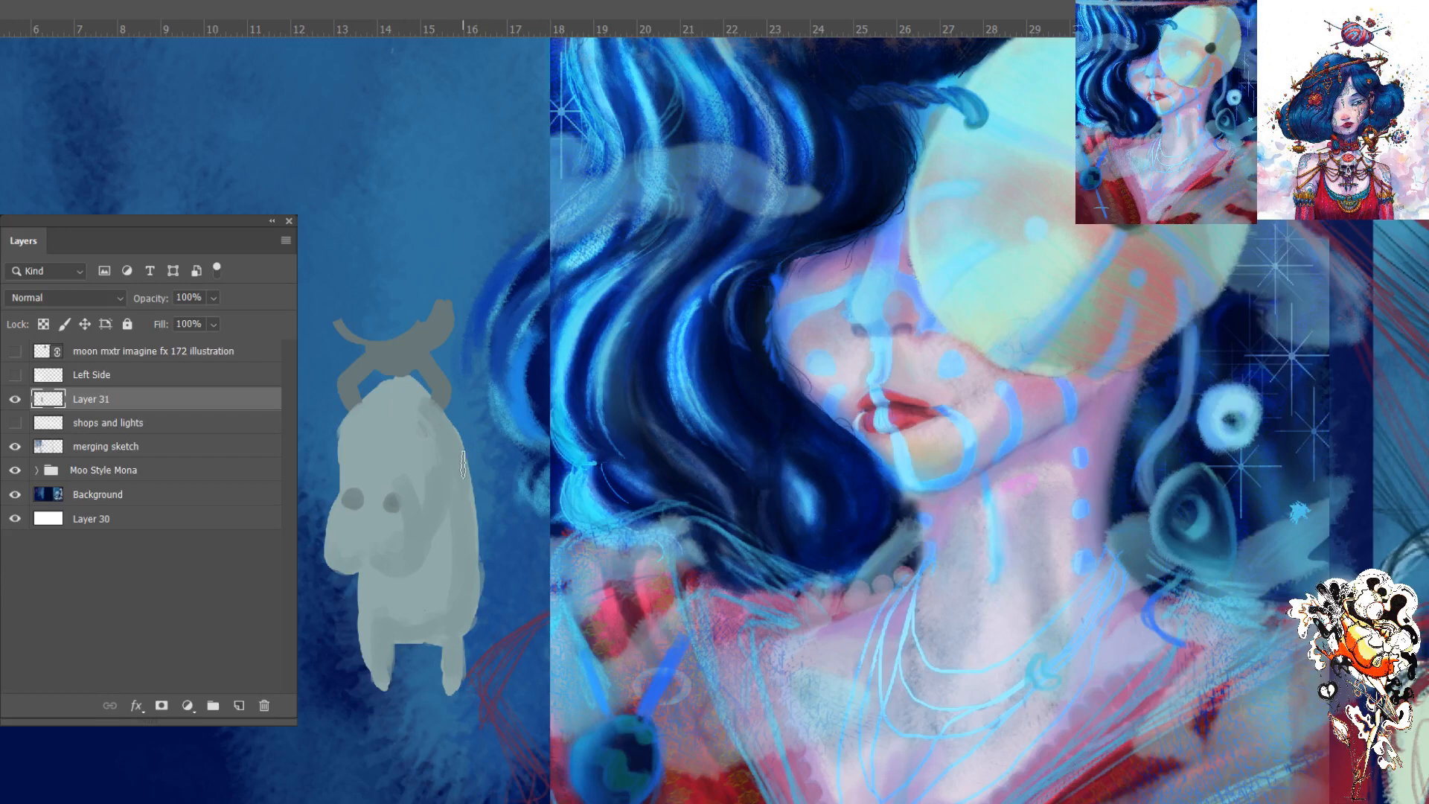
- Check the pale creature against the Left Side sketch, hide the sketch again, and paint pale pink streaks on the creature's two legs
{"action": "left_click", "coordinate": [15, 376]}
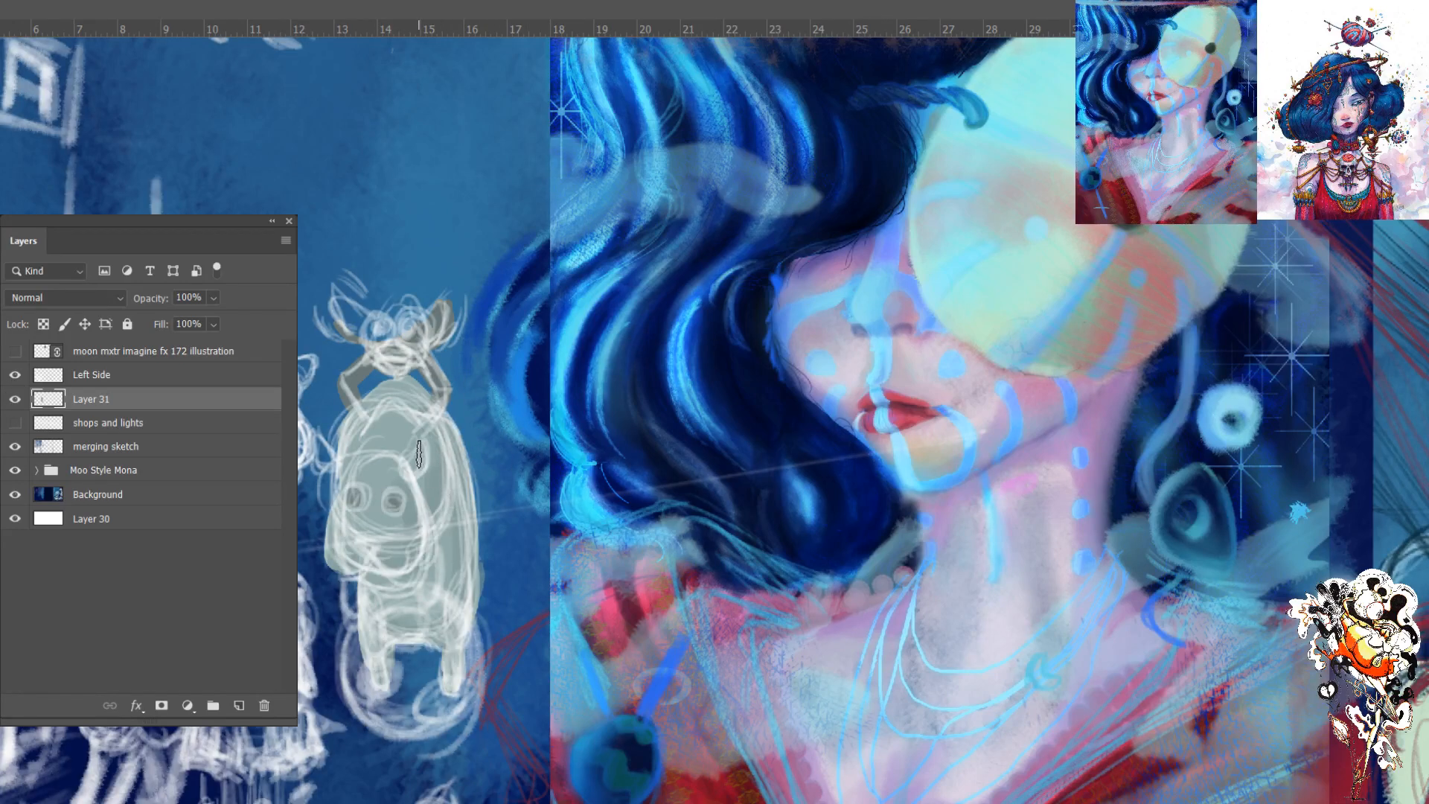
{"action": "key", "text": "ctrl+plus"}
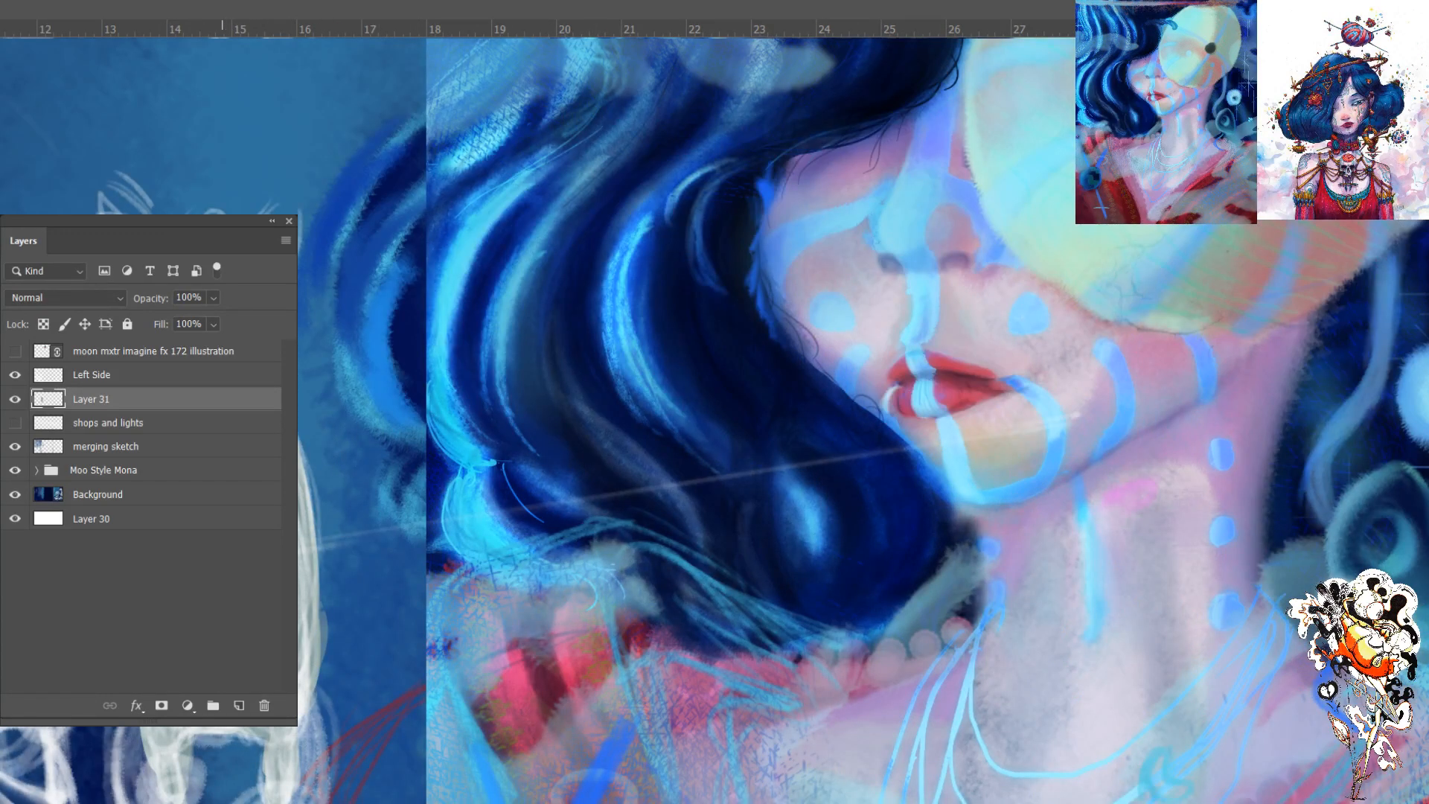
{"action": "key", "text": "ctrl+t"}
{"action": "left_click", "coordinate": [15, 374]}
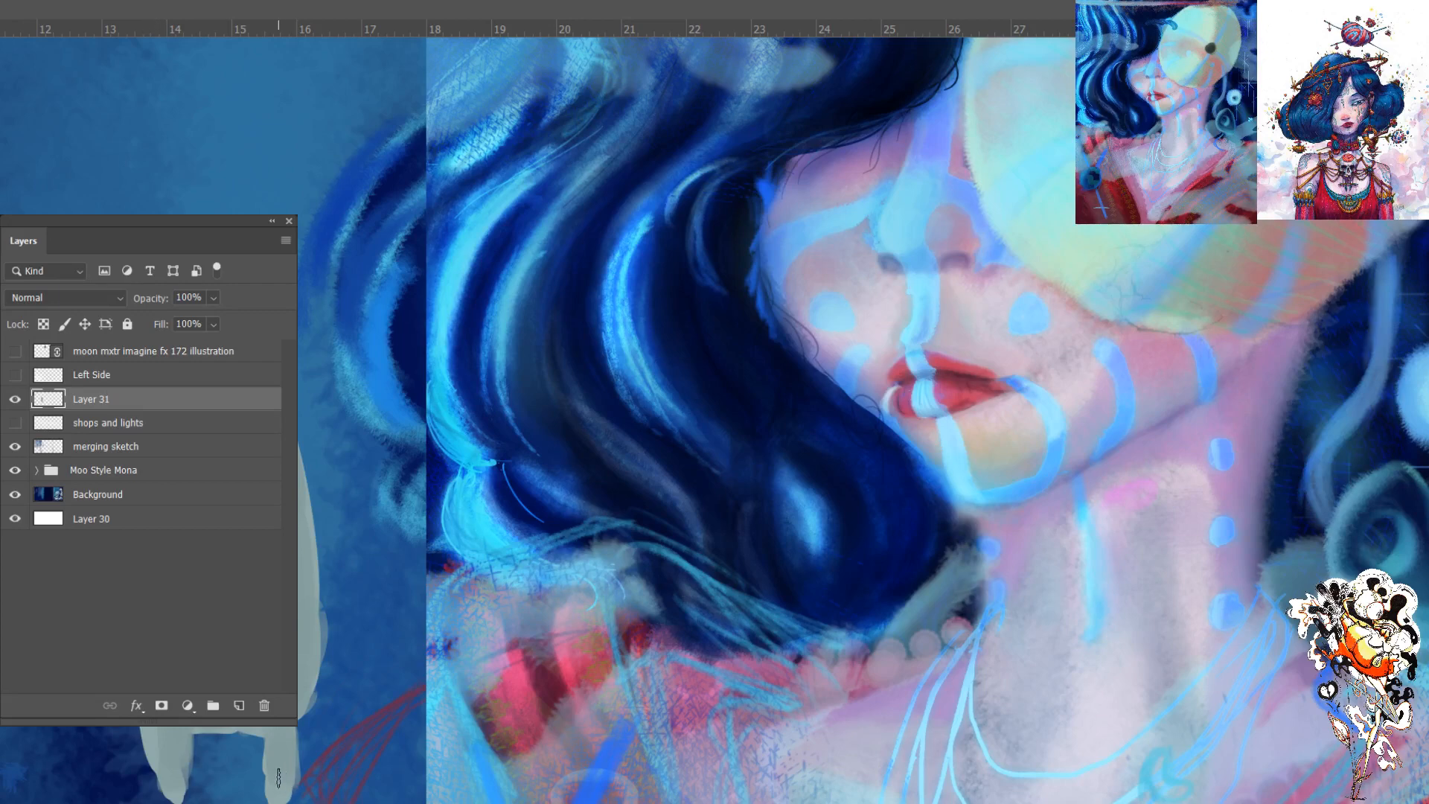
{"action": "left_click_drag", "start_coordinate": [273, 750], "coordinate": [266, 801]}
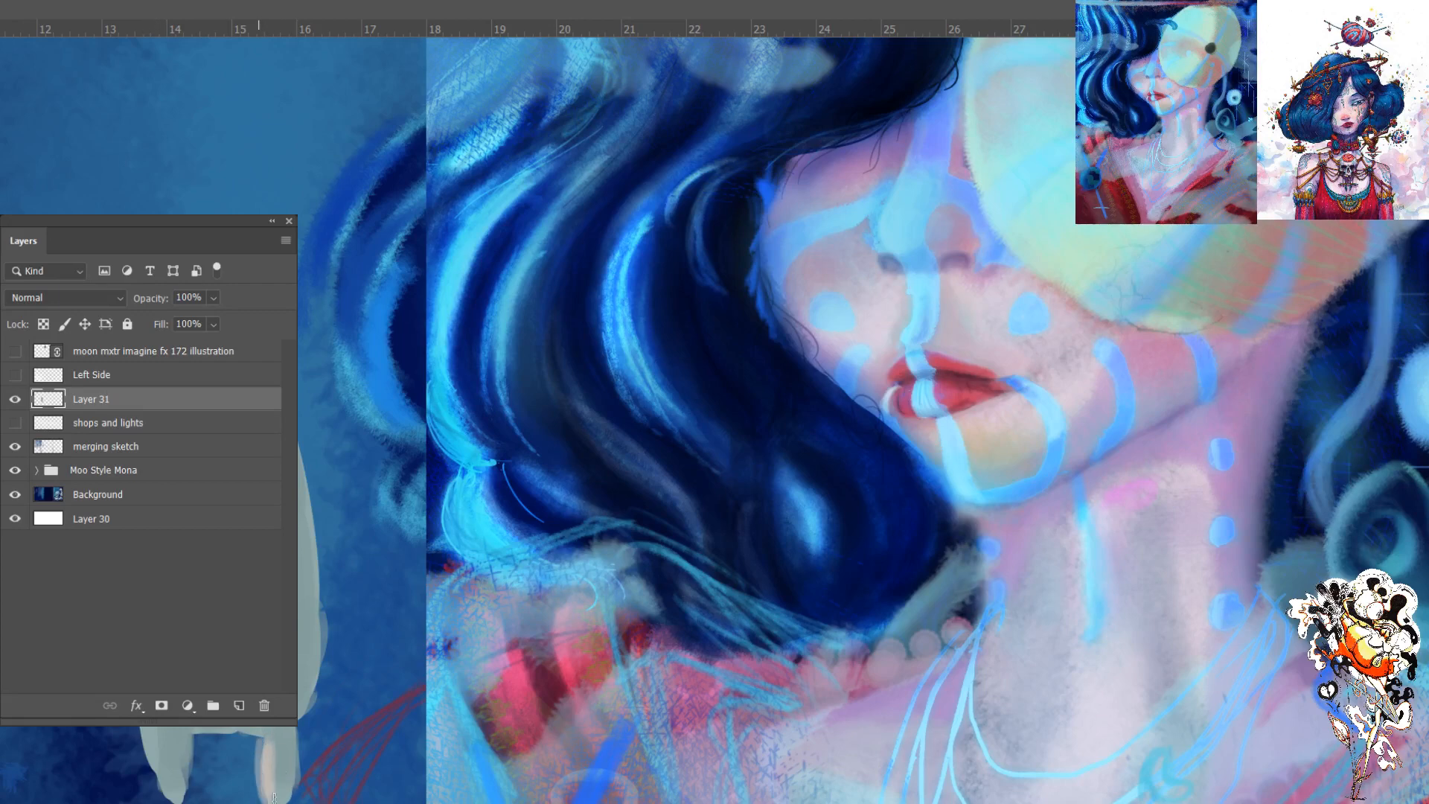
{"action": "mouse_move", "coordinate": [188, 737]}
{"action": "left_mouse_down"}
{"action": "mouse_move", "coordinate": [183, 798]}
{"action": "mouse_move", "coordinate": [188, 770]}
{"action": "left_mouse_up"}
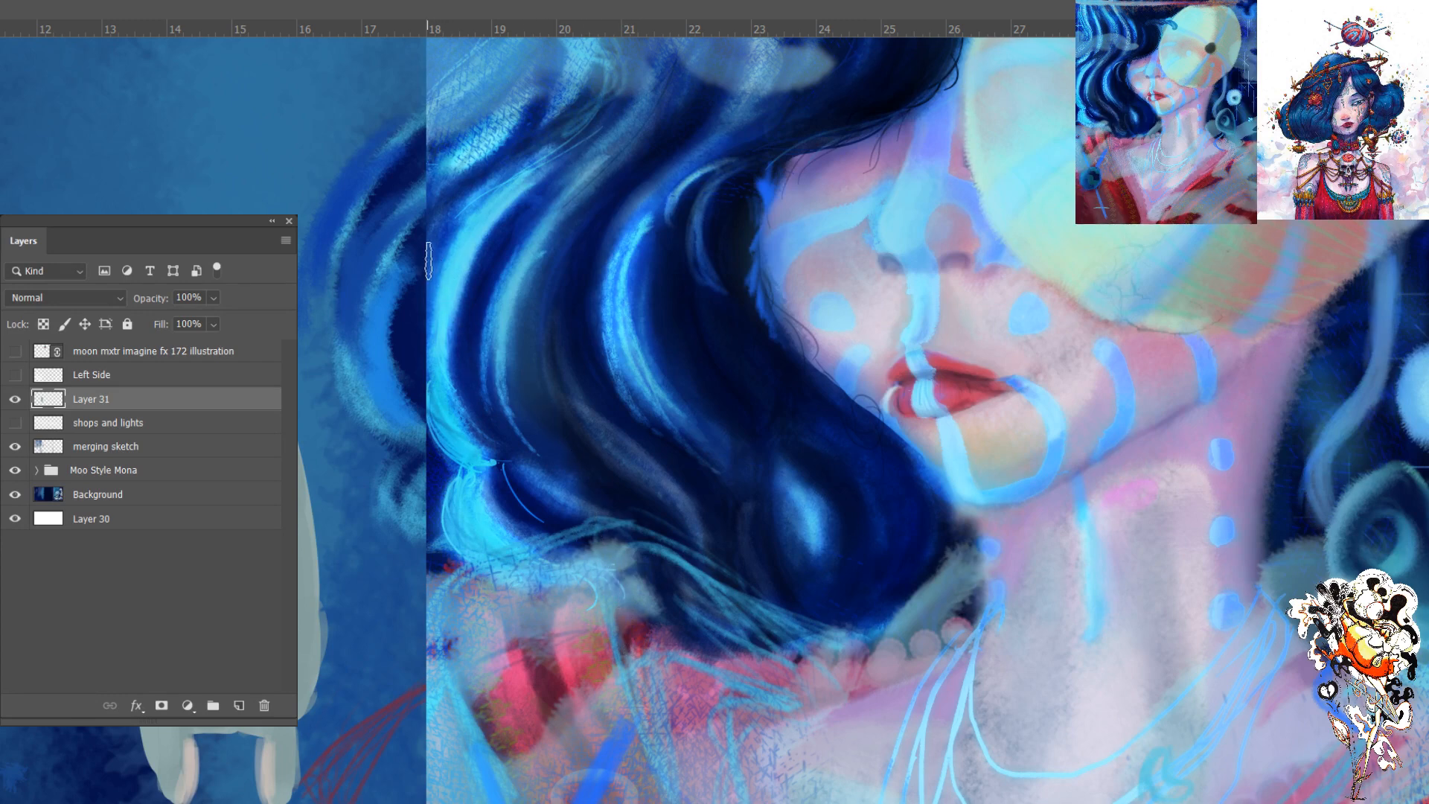
- Paint bright blue strands on Layer 31 along the seam where the woman's hair meets the panorama's left panel
{"action": "mouse_move", "coordinate": [431, 275]}
{"action": "left_mouse_down"}
{"action": "mouse_move", "coordinate": [412, 384]}
{"action": "mouse_move", "coordinate": [438, 275]}
{"action": "left_mouse_up"}
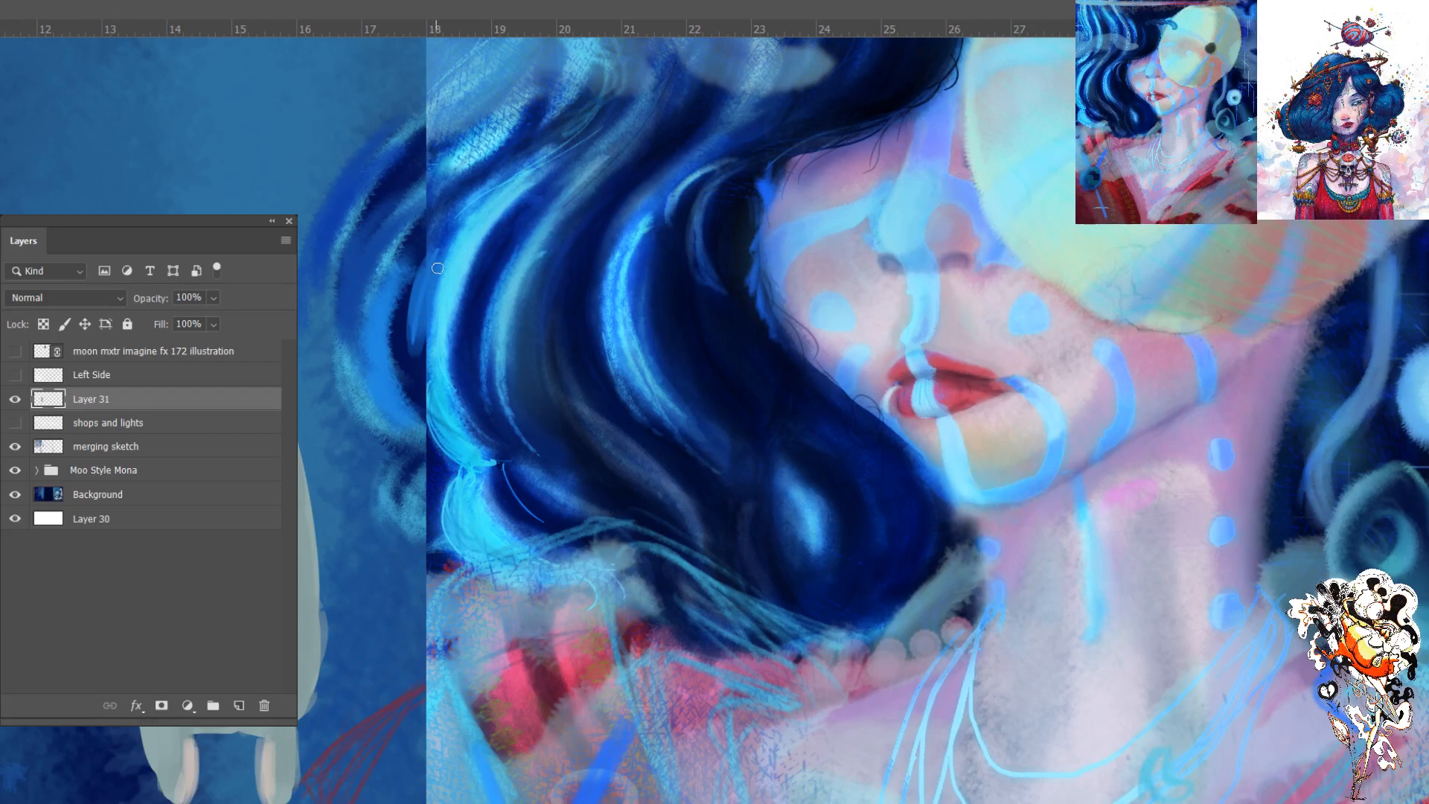
{"action": "left_click_drag", "start_coordinate": [432, 266], "coordinate": [417, 387]}
{"action": "left_click_drag", "start_coordinate": [421, 304], "coordinate": [425, 400]}
{"action": "mouse_move", "coordinate": [480, 208]}
{"action": "left_mouse_down"}
{"action": "mouse_move", "coordinate": [433, 340]}
{"action": "mouse_move", "coordinate": [424, 317]}
{"action": "left_mouse_up"}
{"action": "left_click", "coordinate": [478, 231], "text": "alt"}
{"action": "mouse_move", "coordinate": [487, 212]}
{"action": "left_mouse_down"}
{"action": "mouse_move", "coordinate": [444, 262]}
{"action": "mouse_move", "coordinate": [486, 215]}
{"action": "mouse_move", "coordinate": [432, 299]}
{"action": "mouse_move", "coordinate": [488, 198]}
{"action": "mouse_move", "coordinate": [421, 362]}
{"action": "mouse_move", "coordinate": [460, 223]}
{"action": "mouse_move", "coordinate": [435, 368]}
{"action": "mouse_move", "coordinate": [424, 329]}
{"action": "mouse_move", "coordinate": [440, 333]}
{"action": "mouse_move", "coordinate": [427, 399]}
{"action": "left_mouse_up"}
{"action": "left_click_drag", "start_coordinate": [430, 324], "coordinate": [425, 380]}
{"action": "left_click_drag", "start_coordinate": [451, 294], "coordinate": [432, 362]}
{"action": "mouse_move", "coordinate": [465, 223]}
{"action": "left_mouse_down"}
{"action": "mouse_move", "coordinate": [420, 385]}
{"action": "mouse_move", "coordinate": [437, 376]}
{"action": "mouse_move", "coordinate": [422, 375]}
{"action": "left_mouse_up"}
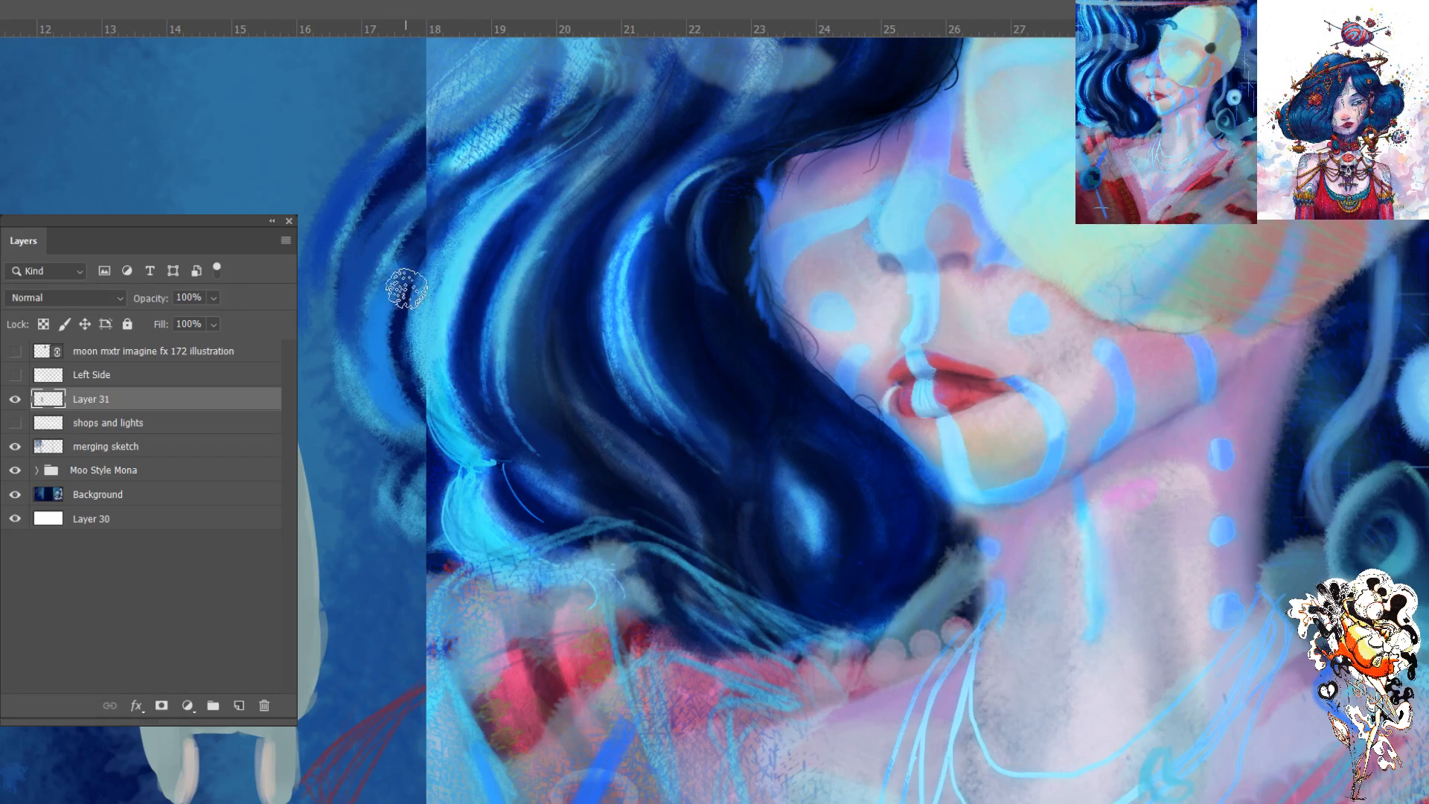
- Add grainy pale blue strokes that carry the outer locks of the woman's hair across the seam into the left panel
{"action": "key", "text": "ctrl+plus"}
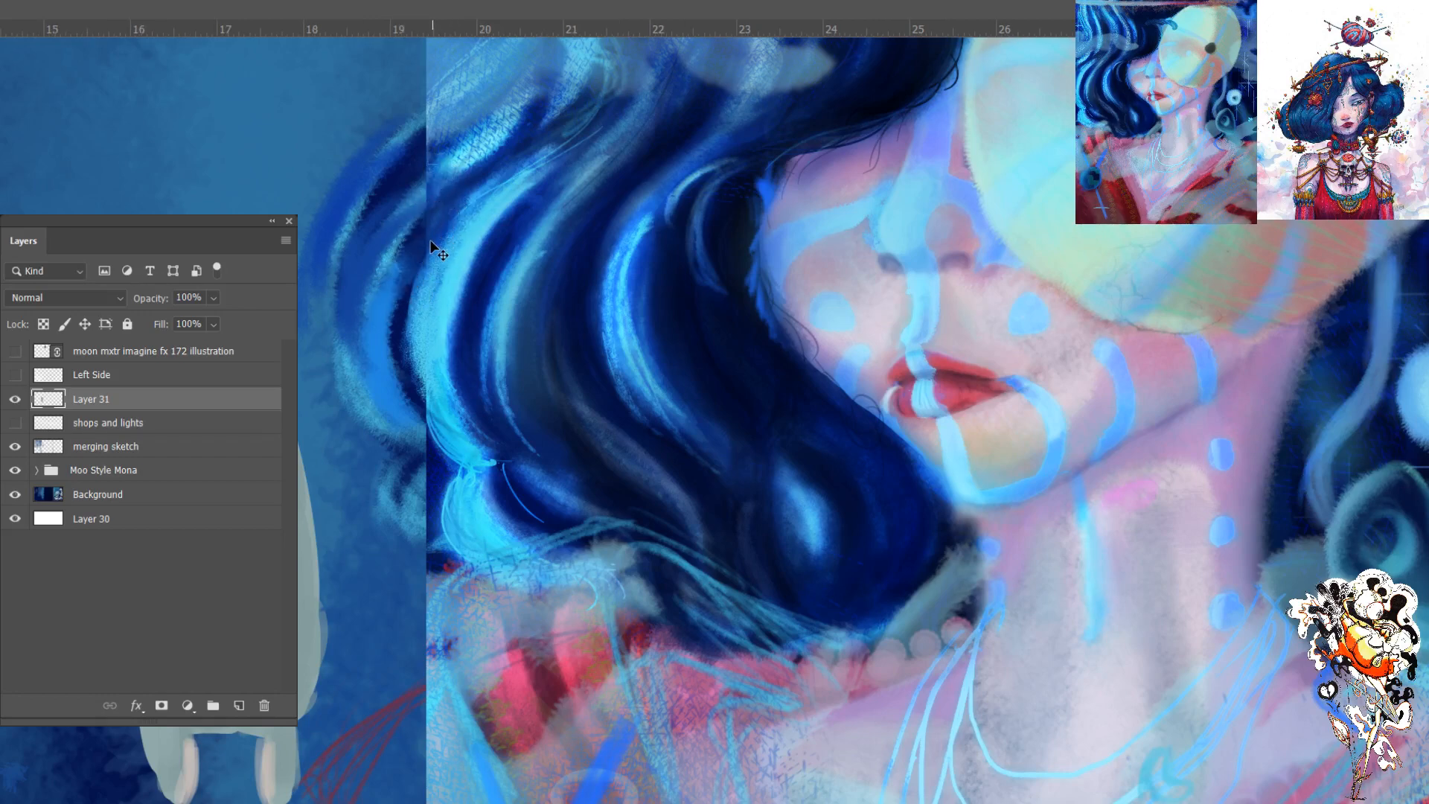
{"action": "left_click_drag", "start_coordinate": [343, 221], "coordinate": [394, 245]}
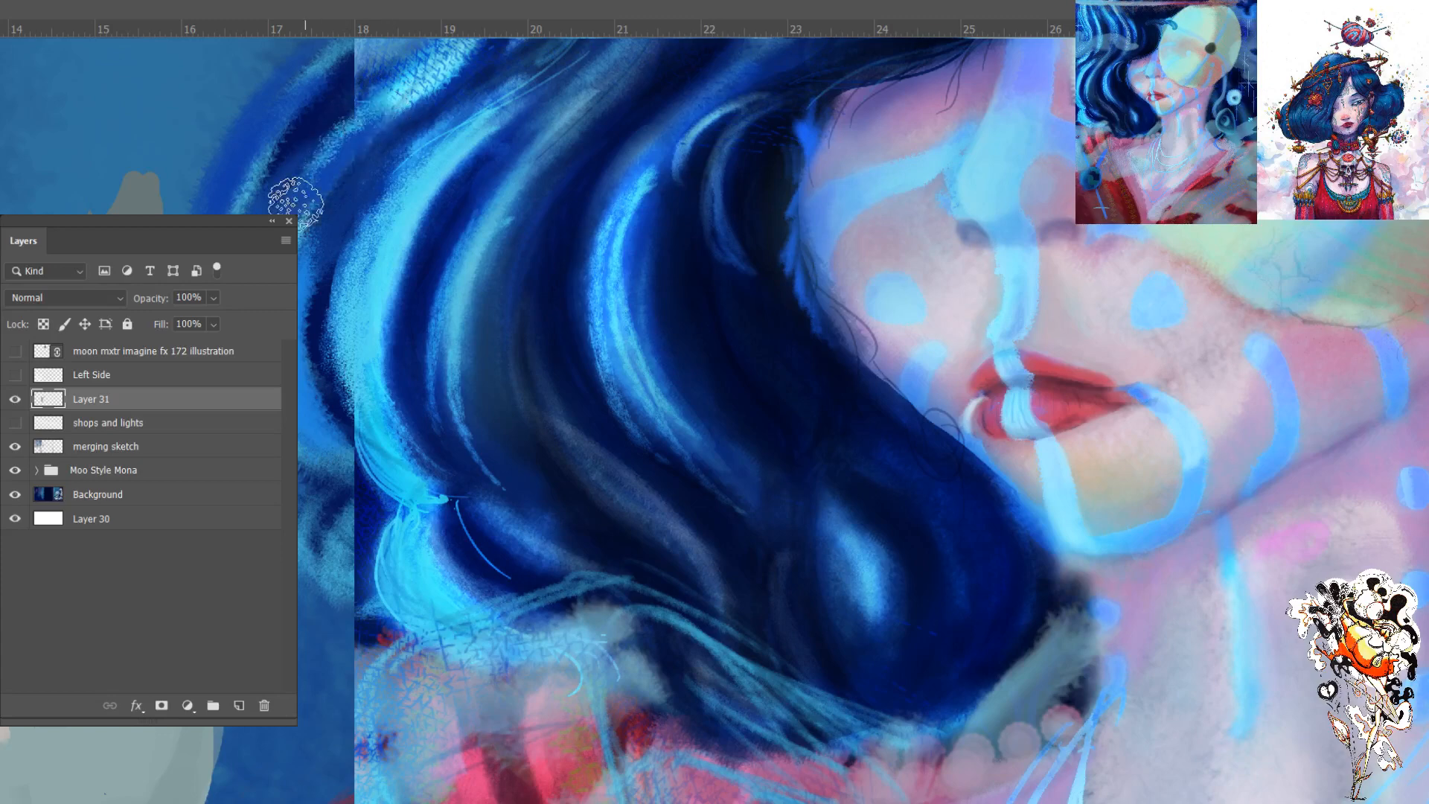
{"action": "left_click_drag", "start_coordinate": [374, 125], "coordinate": [393, 179]}
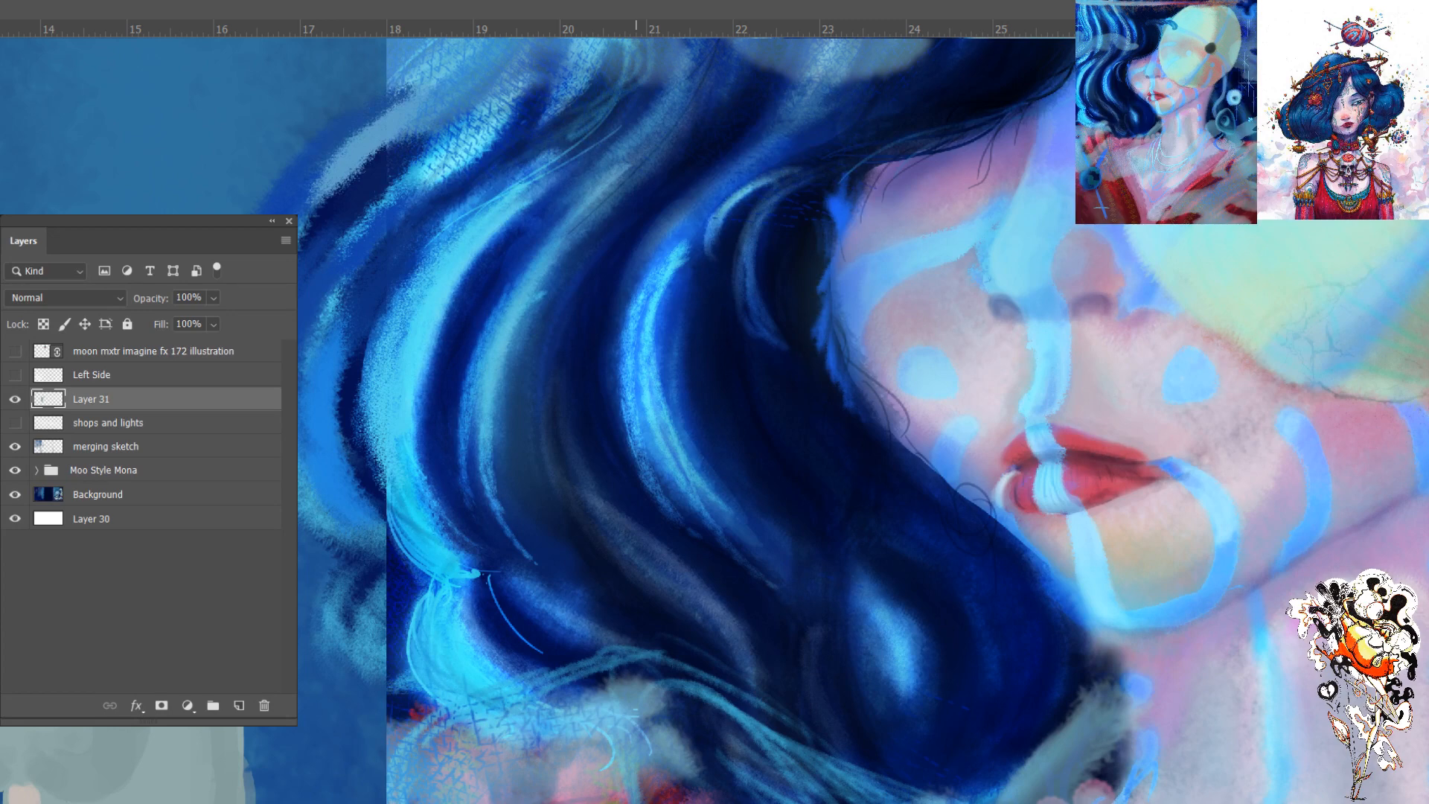
{"action": "scroll", "coordinate": [797, 521], "scroll_direction": "up", "scroll_amount": 2}
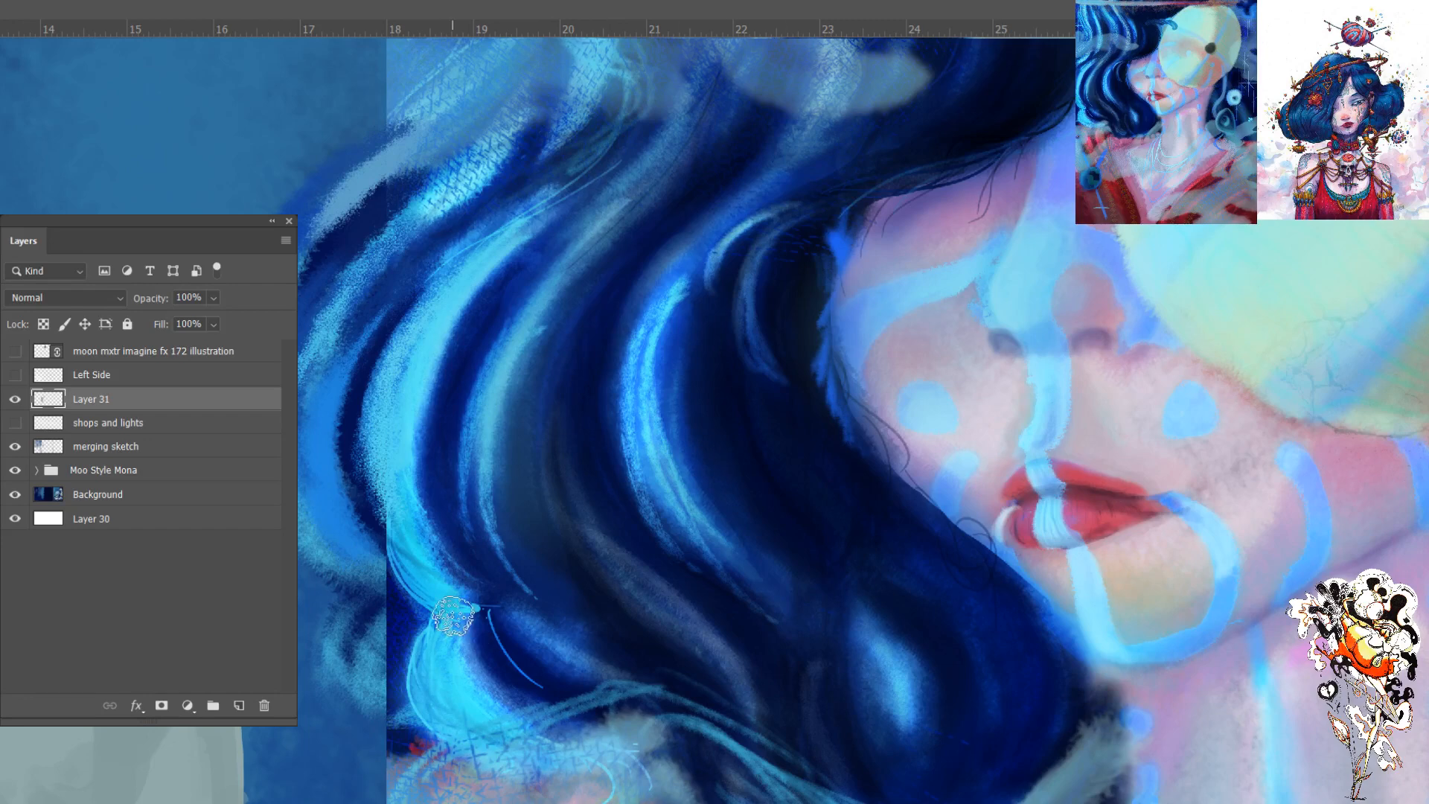
- Review the blended hair and the pale creature against the whole panorama
{"action": "key", "text": "ctrl+minus"}
{"action": "key", "text": "ctrl+minus"}
{"action": "key", "text": "ctrl+minus"}
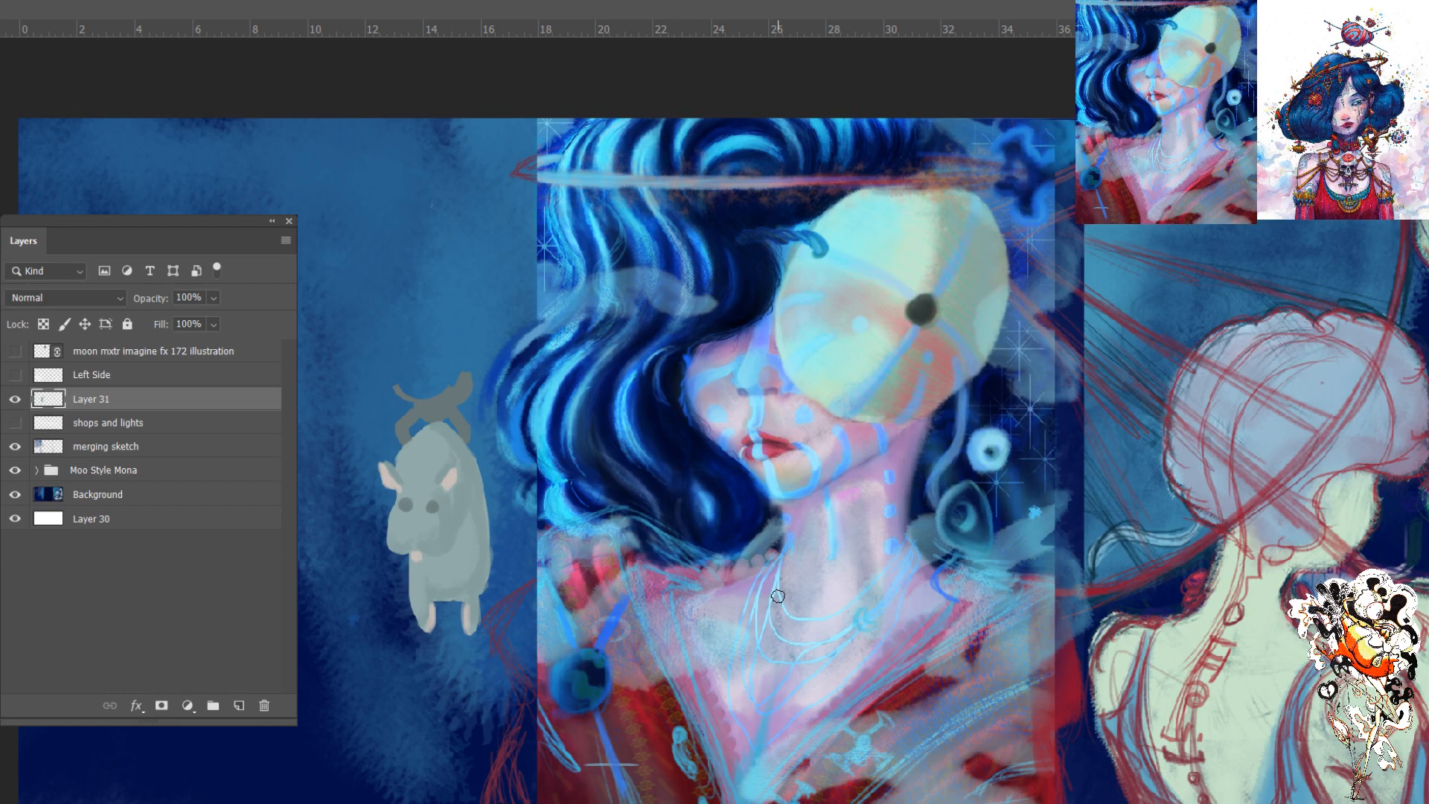
{"action": "key", "text": "ctrl+minus"}
{"action": "key", "text": "ctrl+minus"}
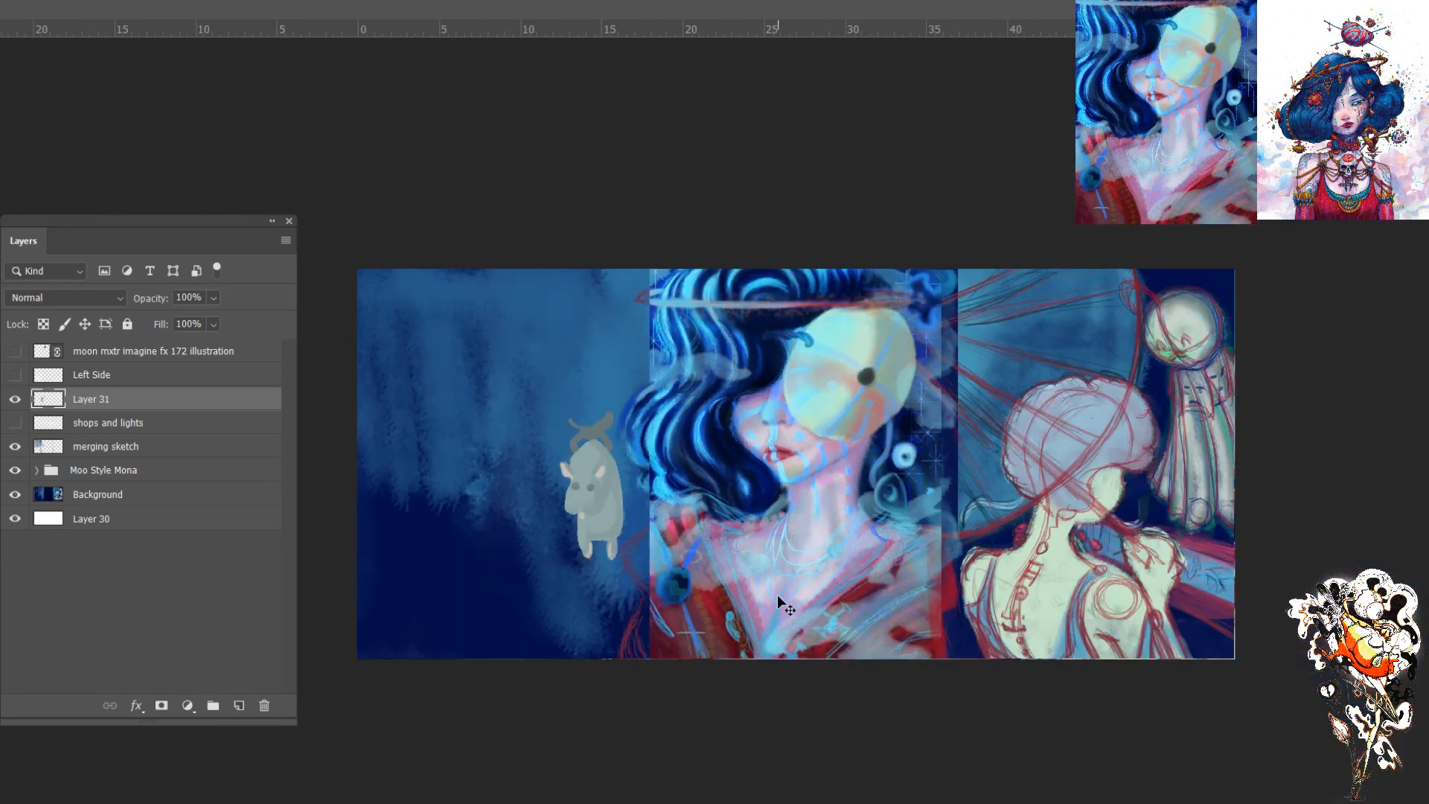
{"action": "key", "text": "ctrl+plus"}
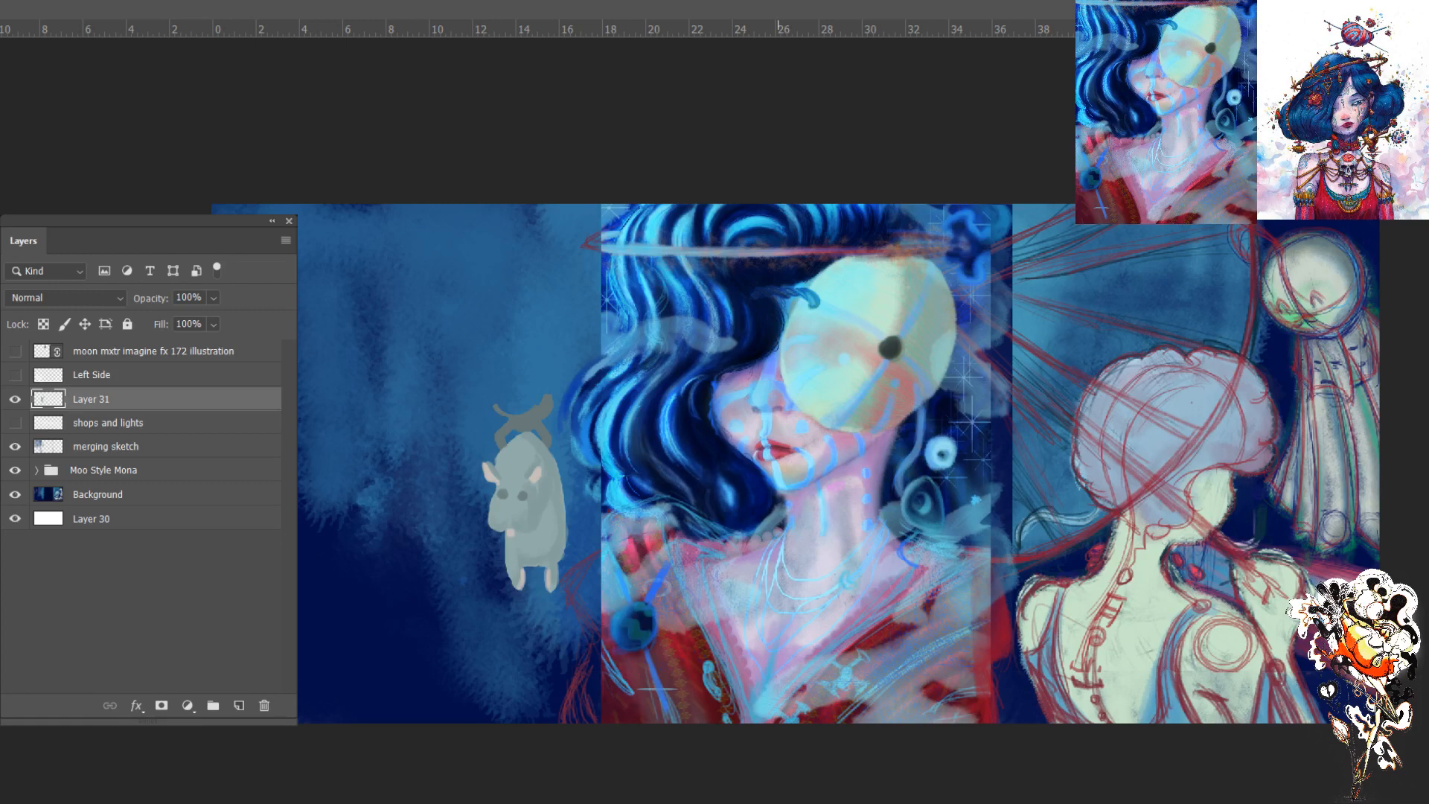
{"action": "scroll", "coordinate": [795, 460], "scroll_direction": "up", "scroll_amount": 5}
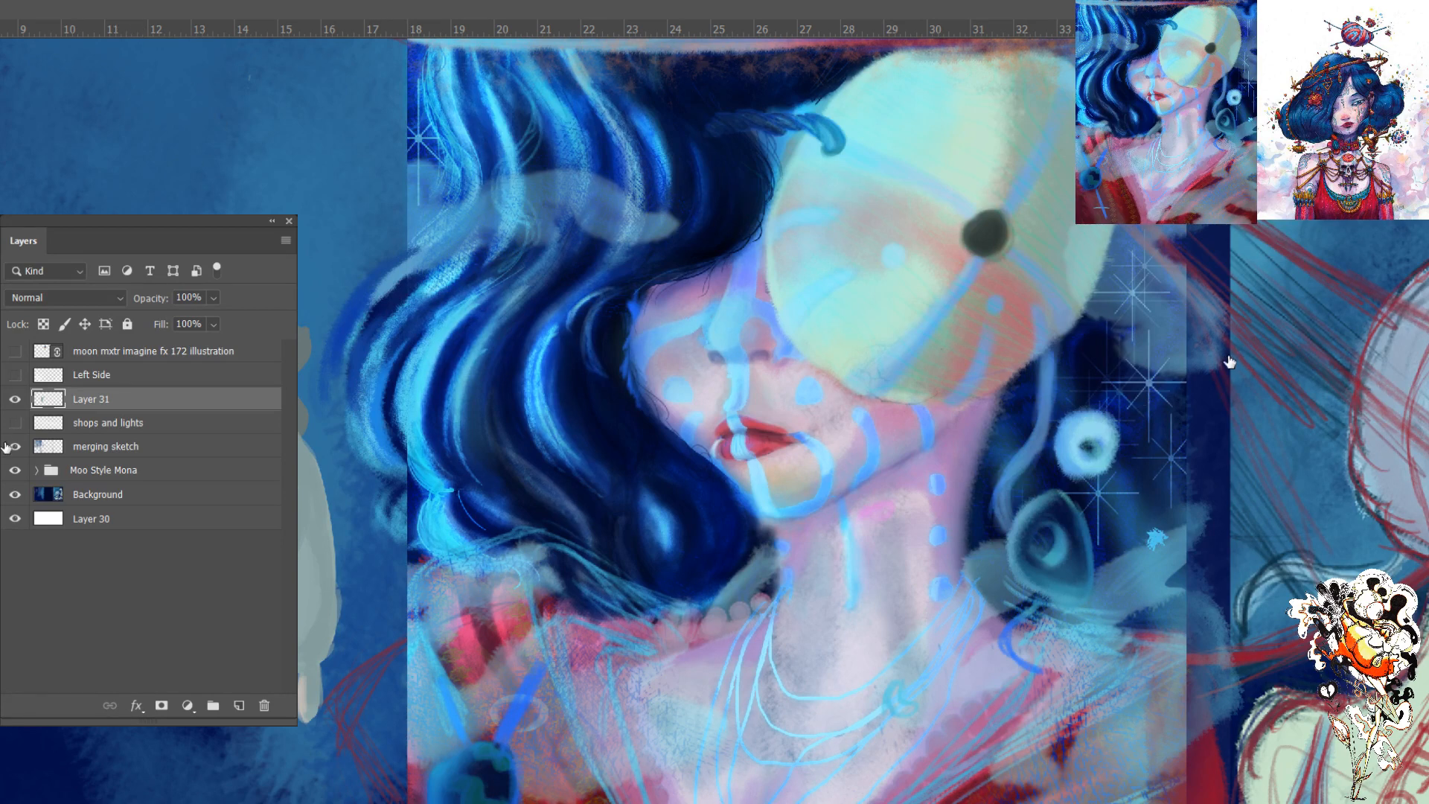
- Expand the Moo Style Mona group, test the visibility of its Mask and Sketch Colour layers, and hide the Clothes sketch layer
{"action": "left_click", "coordinate": [36, 470]}
{"action": "left_click_drag", "start_coordinate": [289, 470], "coordinate": [287, 524]}
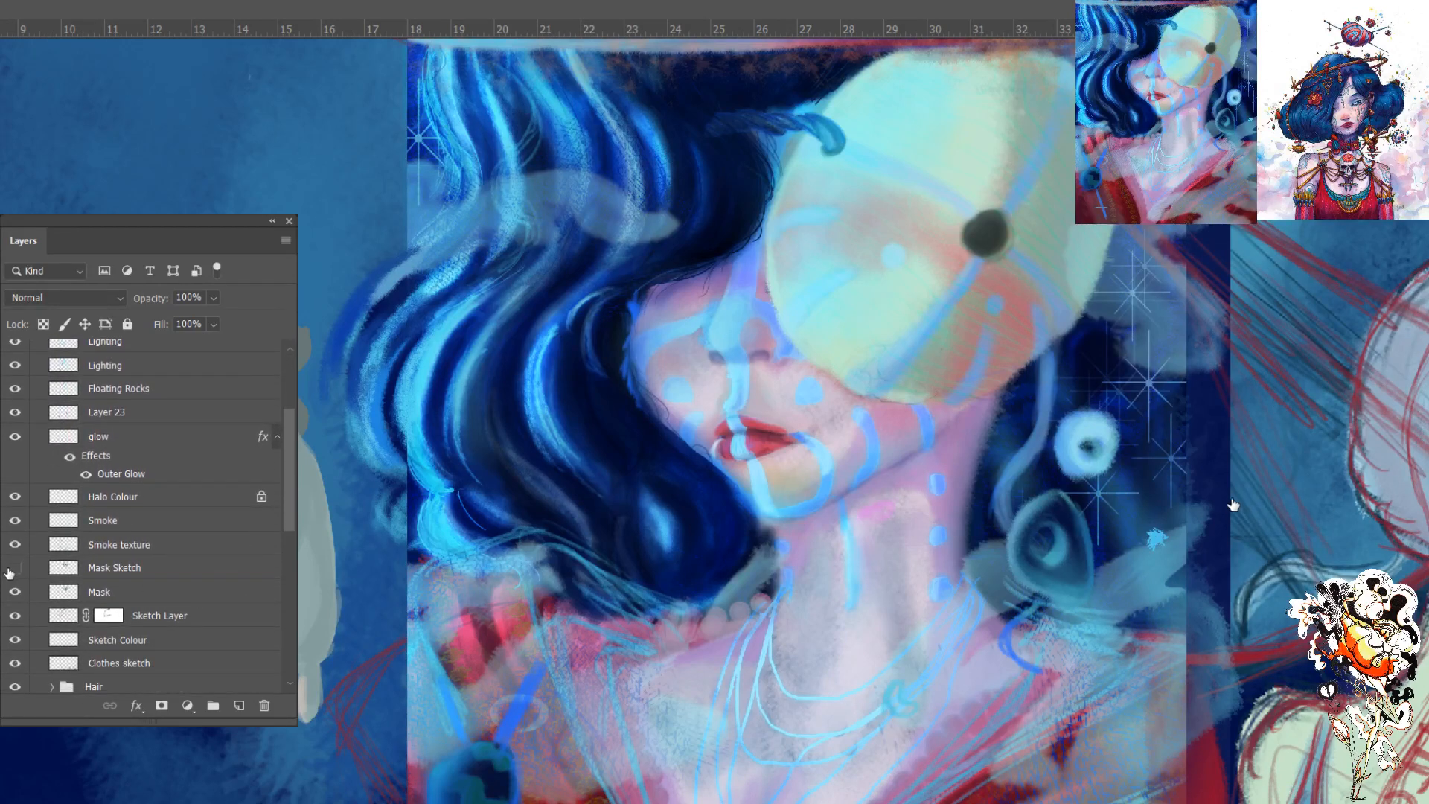
{"action": "left_click", "coordinate": [15, 592]}
{"action": "left_click", "coordinate": [15, 592]}
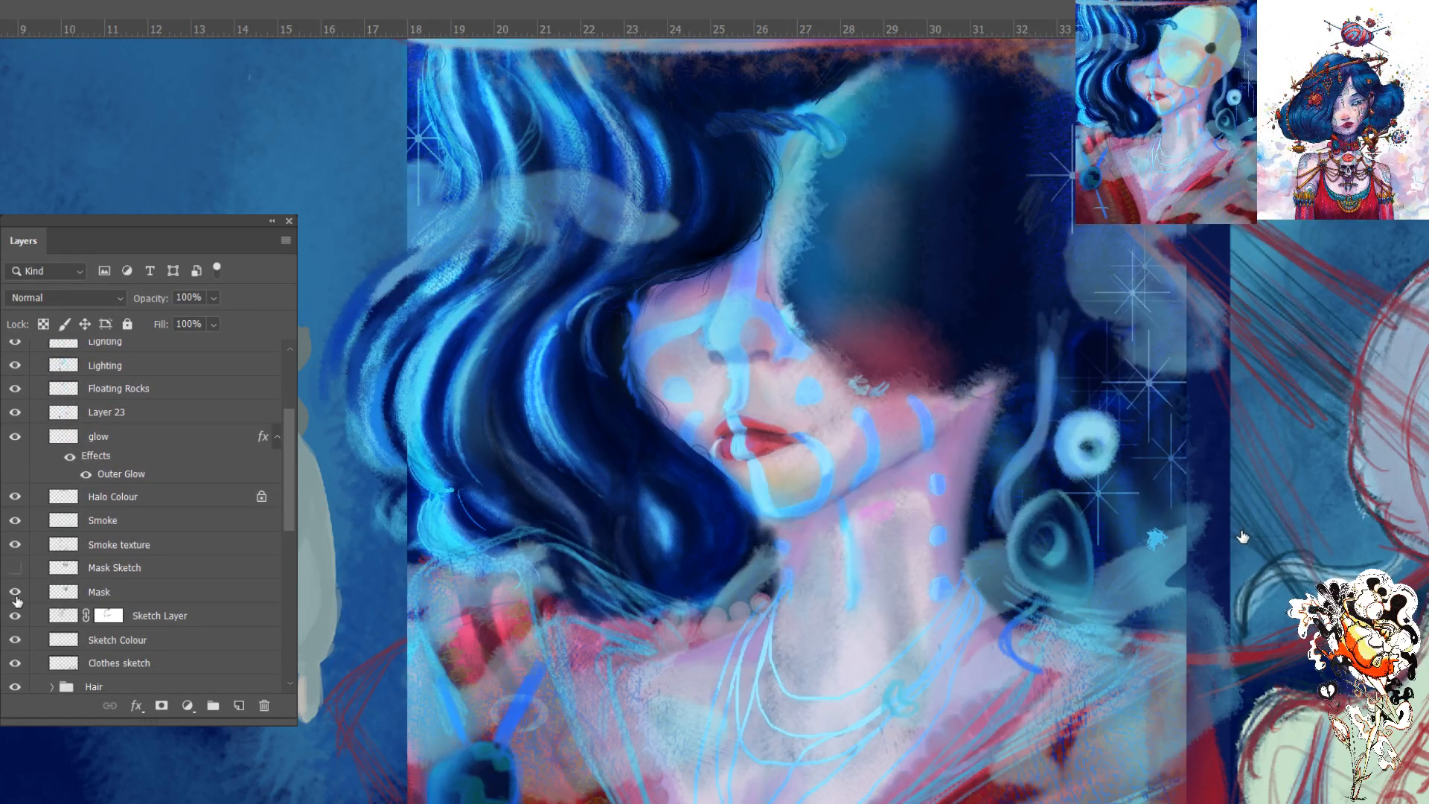
{"action": "left_click", "coordinate": [15, 639]}
{"action": "left_click", "coordinate": [15, 640]}
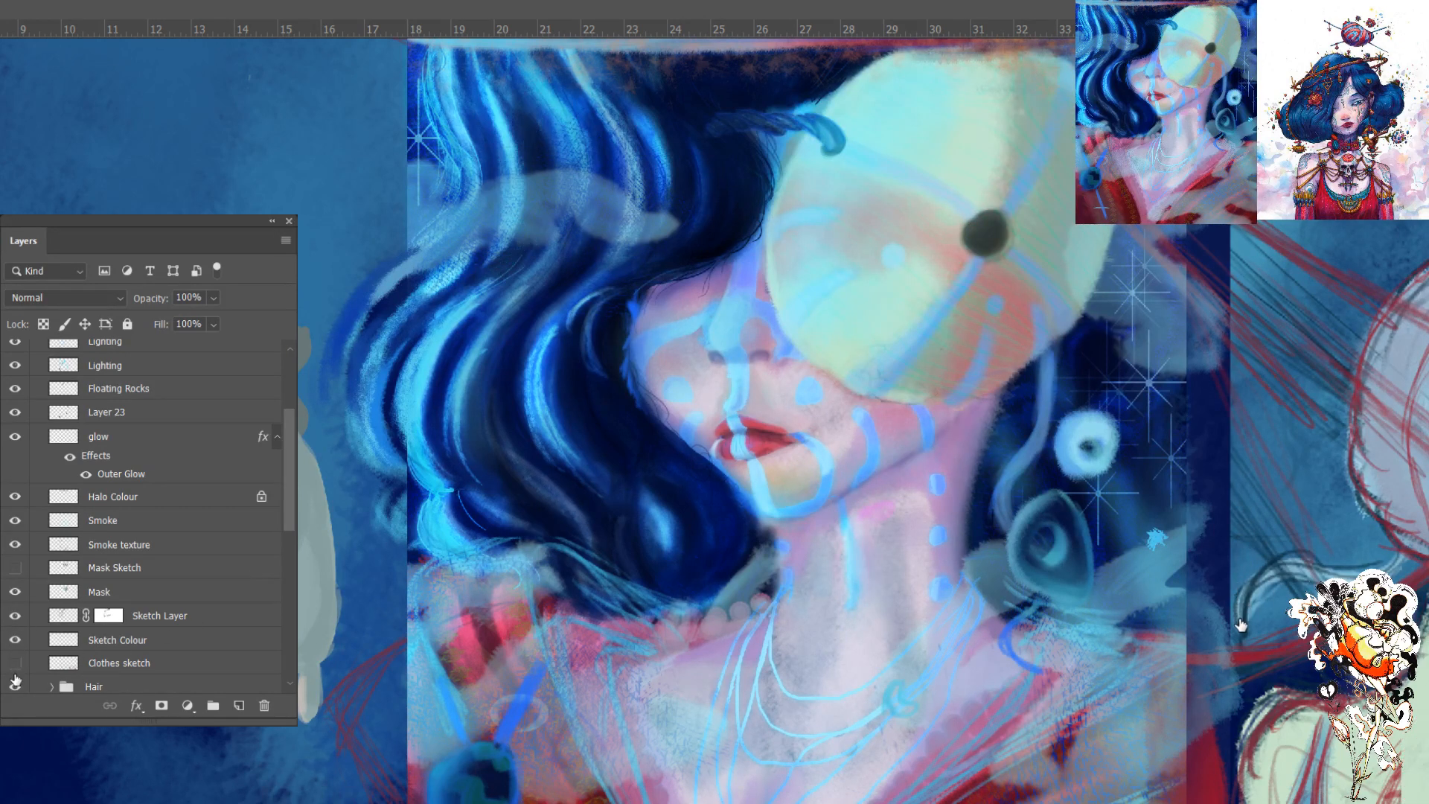
{"action": "left_click", "coordinate": [15, 663]}
- Examine the woman's neckline, necklaces and dress with the clothes sketch hidden
{"action": "left_click_drag", "start_coordinate": [841, 692], "coordinate": [814, 435]}
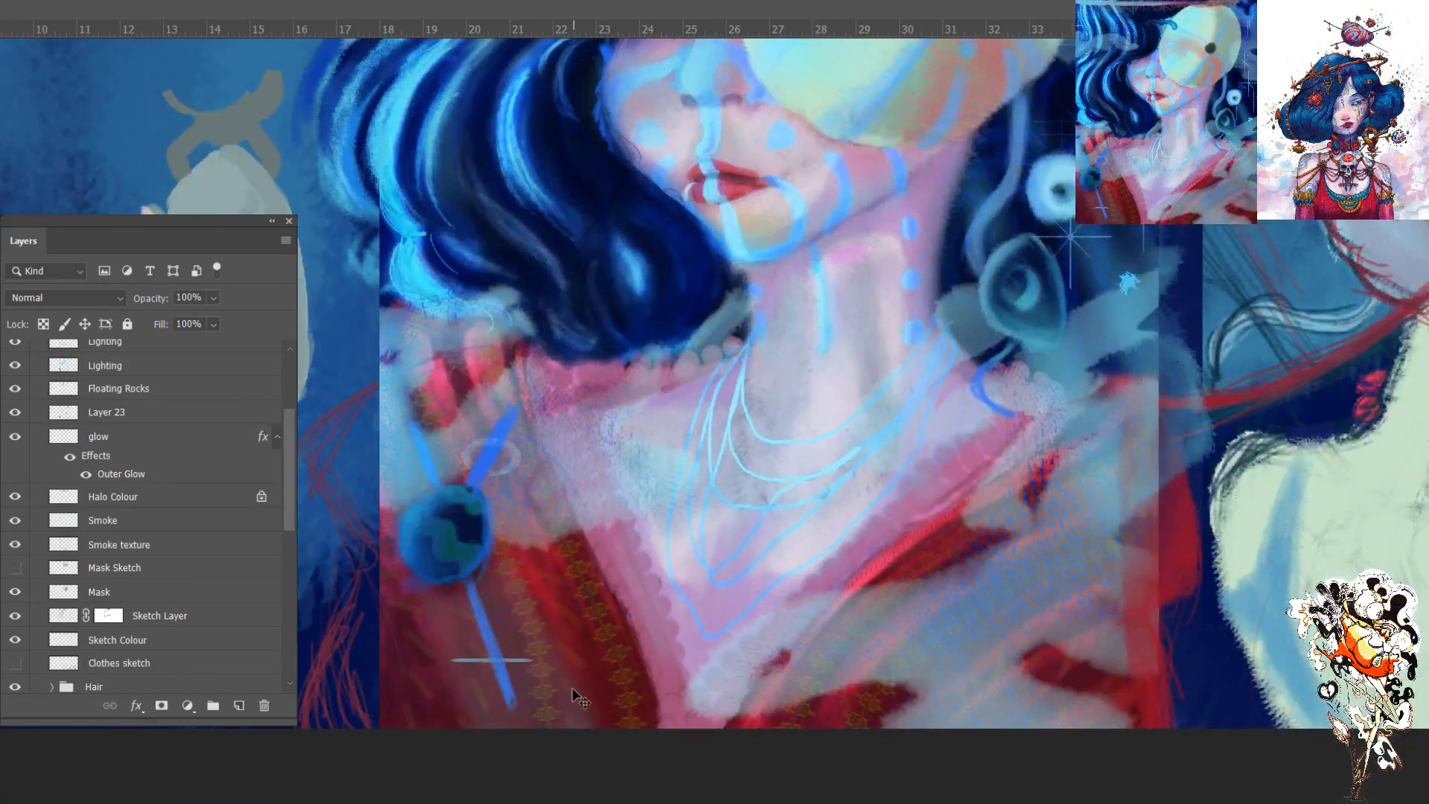
{"action": "key", "text": "ctrl+plus"}
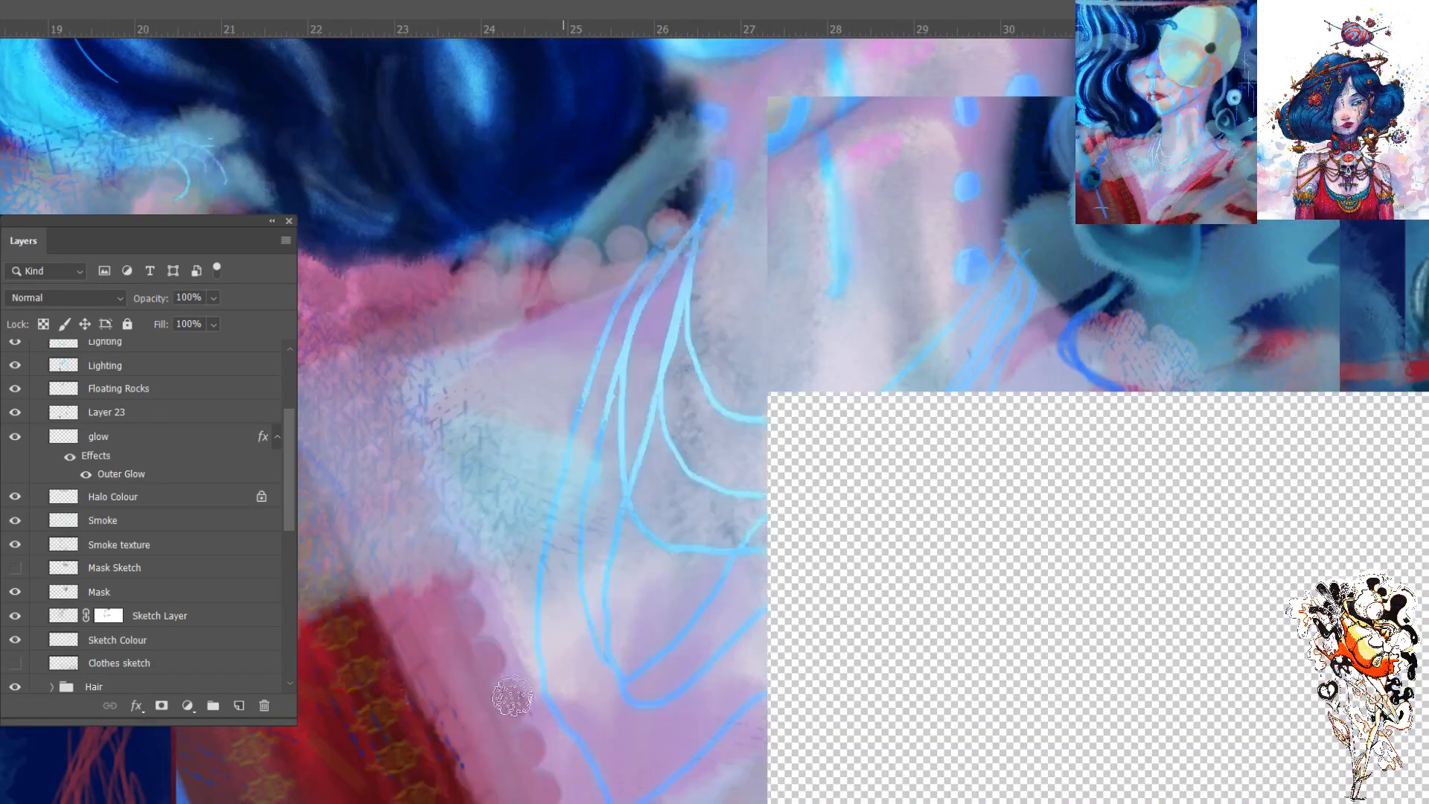
{"action": "left_click_drag", "start_coordinate": [430, 670], "coordinate": [608, 488]}
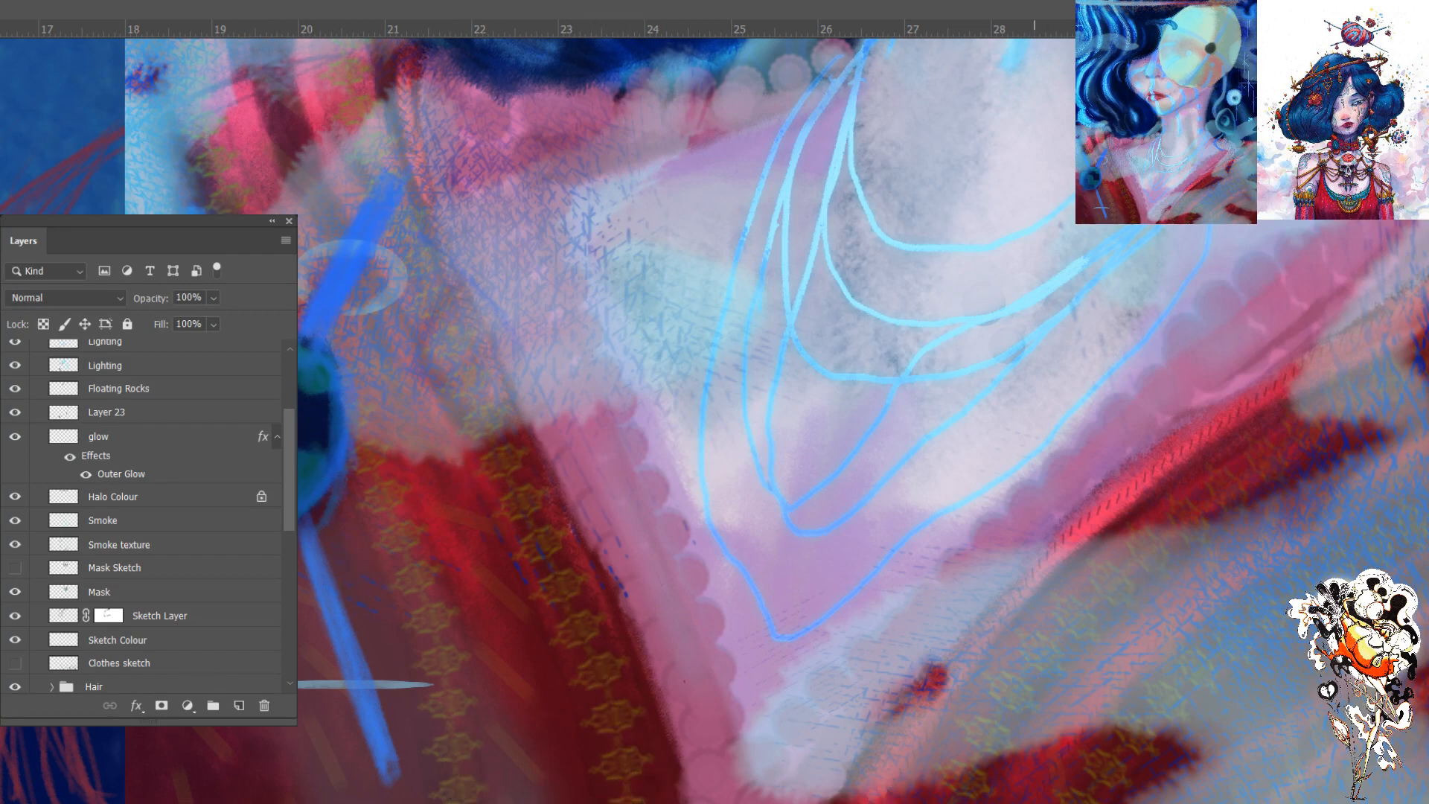
{"action": "key", "text": "ctrl+minus"}
{"action": "key", "text": "ctrl+minus"}
{"action": "key", "text": "ctrl+minus"}
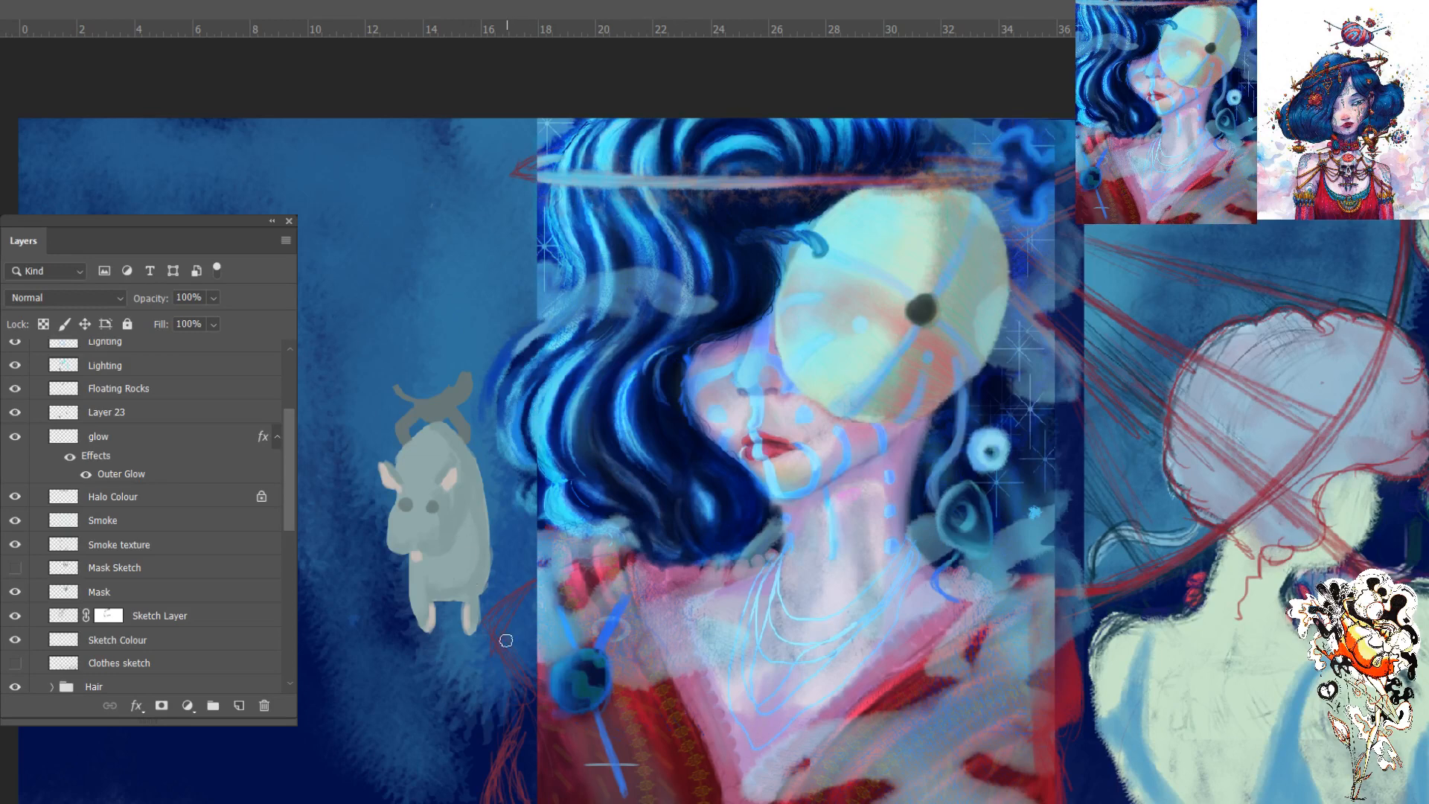
- Widen the pale creature's back and flank with its body colour on Layer 31, and collapse the Moo Style Mona group
{"action": "key", "text": "ctrl+plus"}
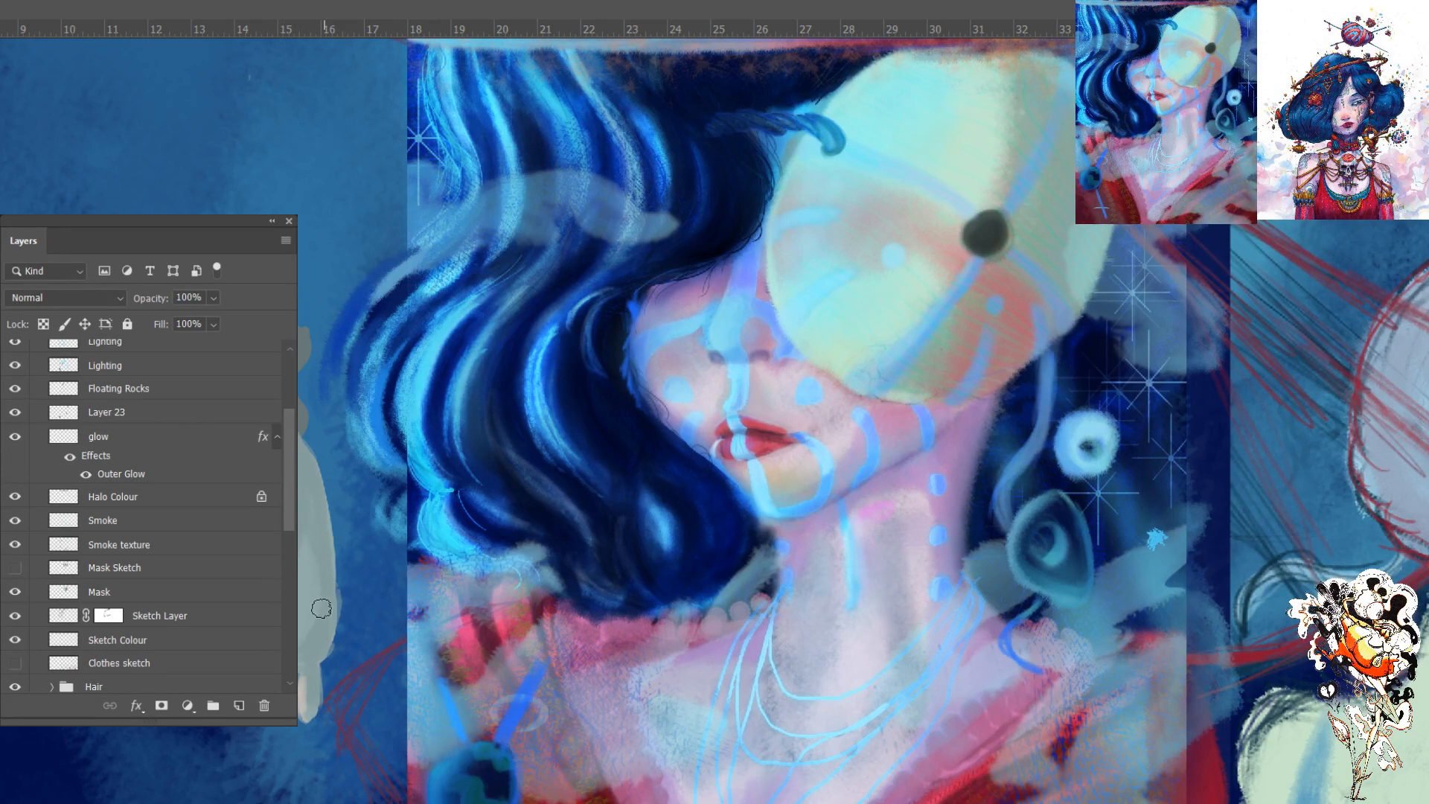
{"action": "left_click_drag", "start_coordinate": [329, 637], "coordinate": [324, 503]}
{"action": "left_click_drag", "start_coordinate": [335, 609], "coordinate": [326, 495]}
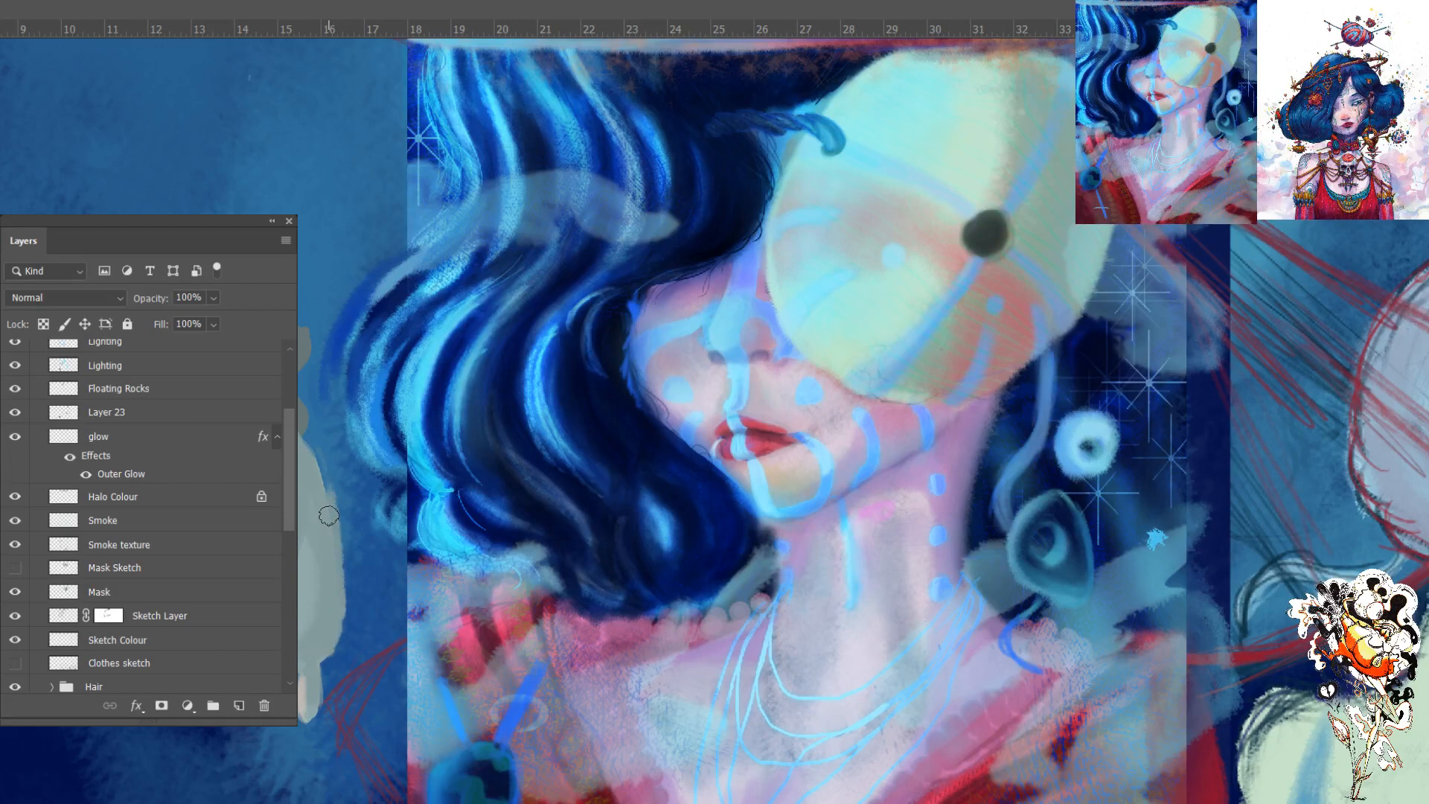
{"action": "left_click_drag", "start_coordinate": [323, 501], "coordinate": [307, 446]}
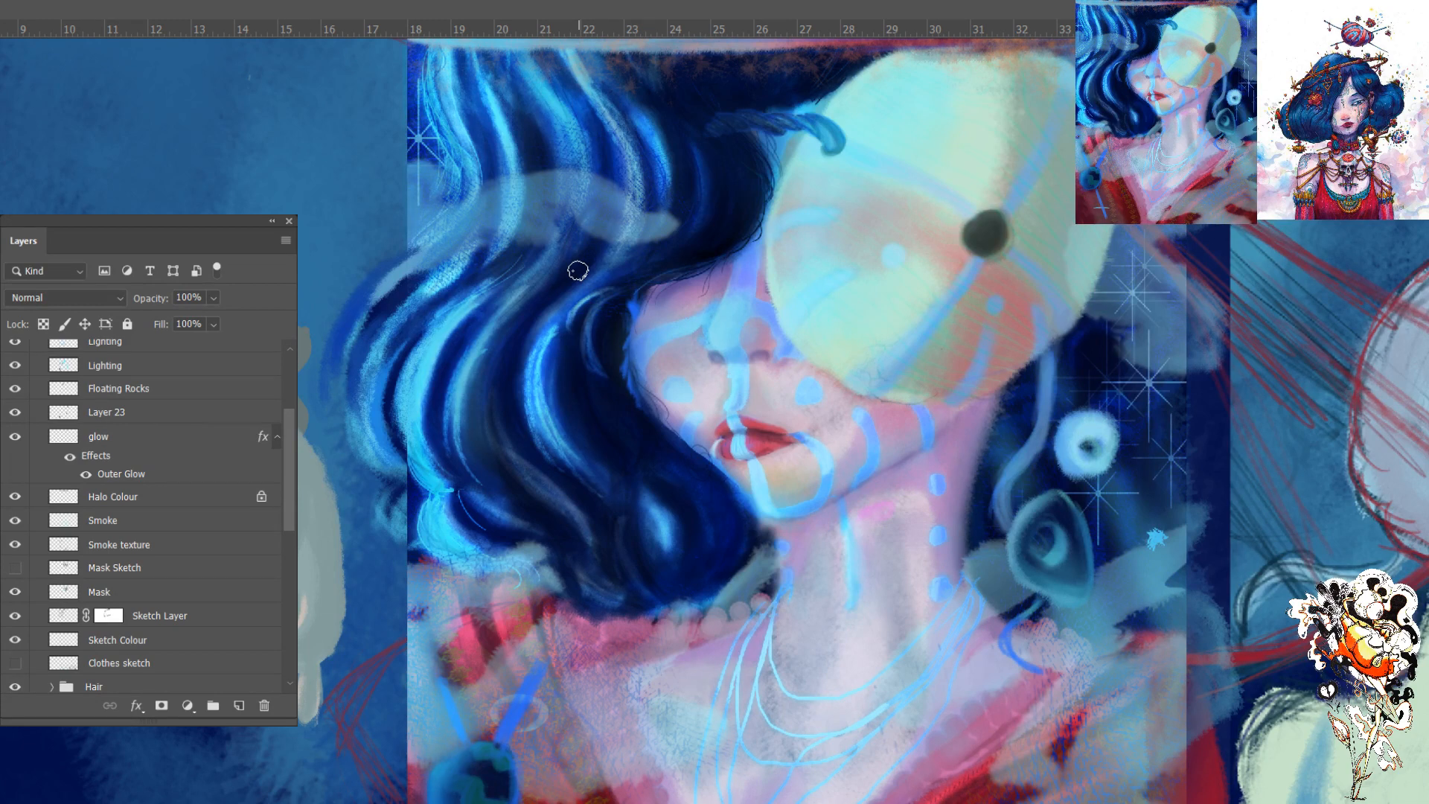
{"action": "key", "text": "ctrl+minus"}
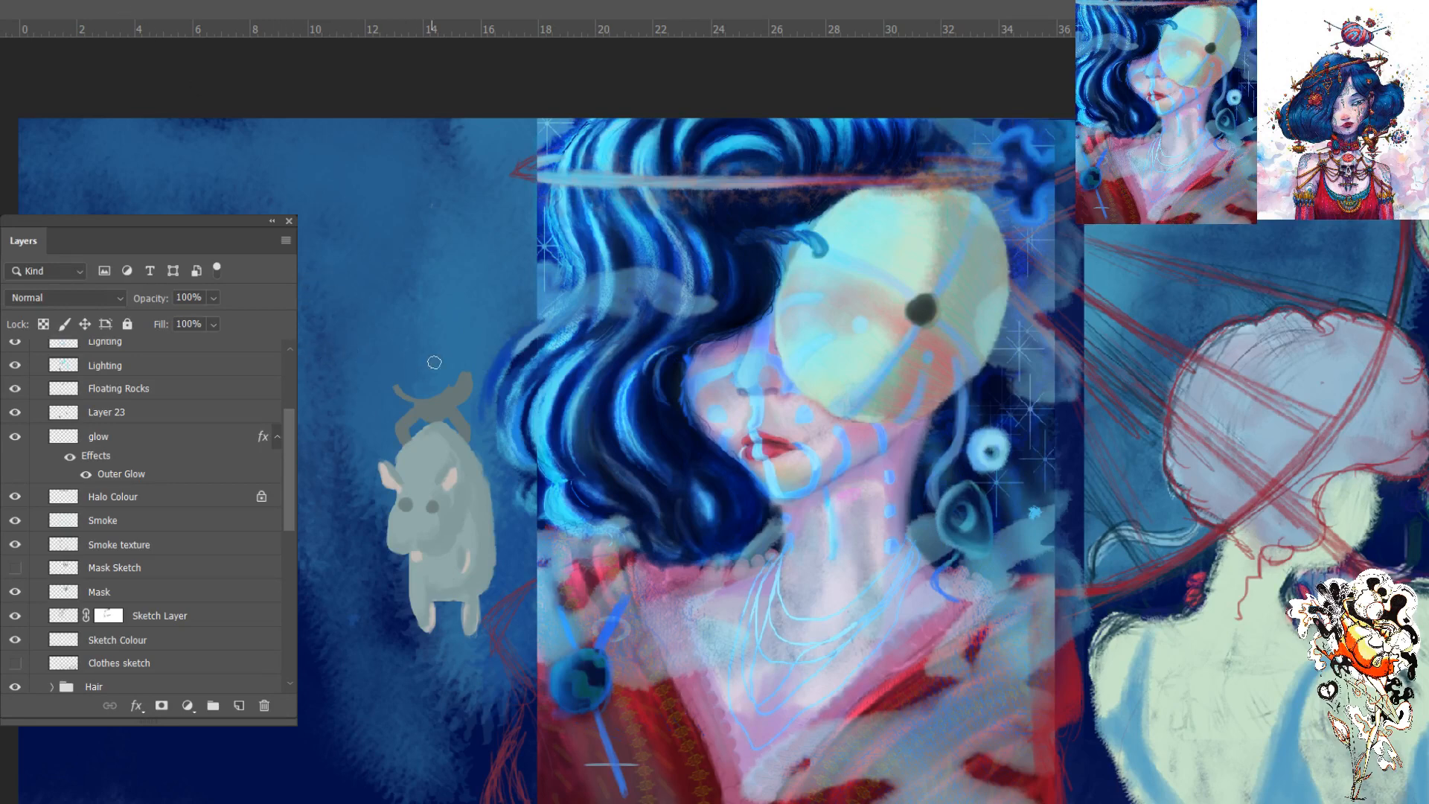
{"action": "left_click_drag", "start_coordinate": [288, 499], "coordinate": [288, 442]}
{"action": "left_click", "coordinate": [36, 470]}
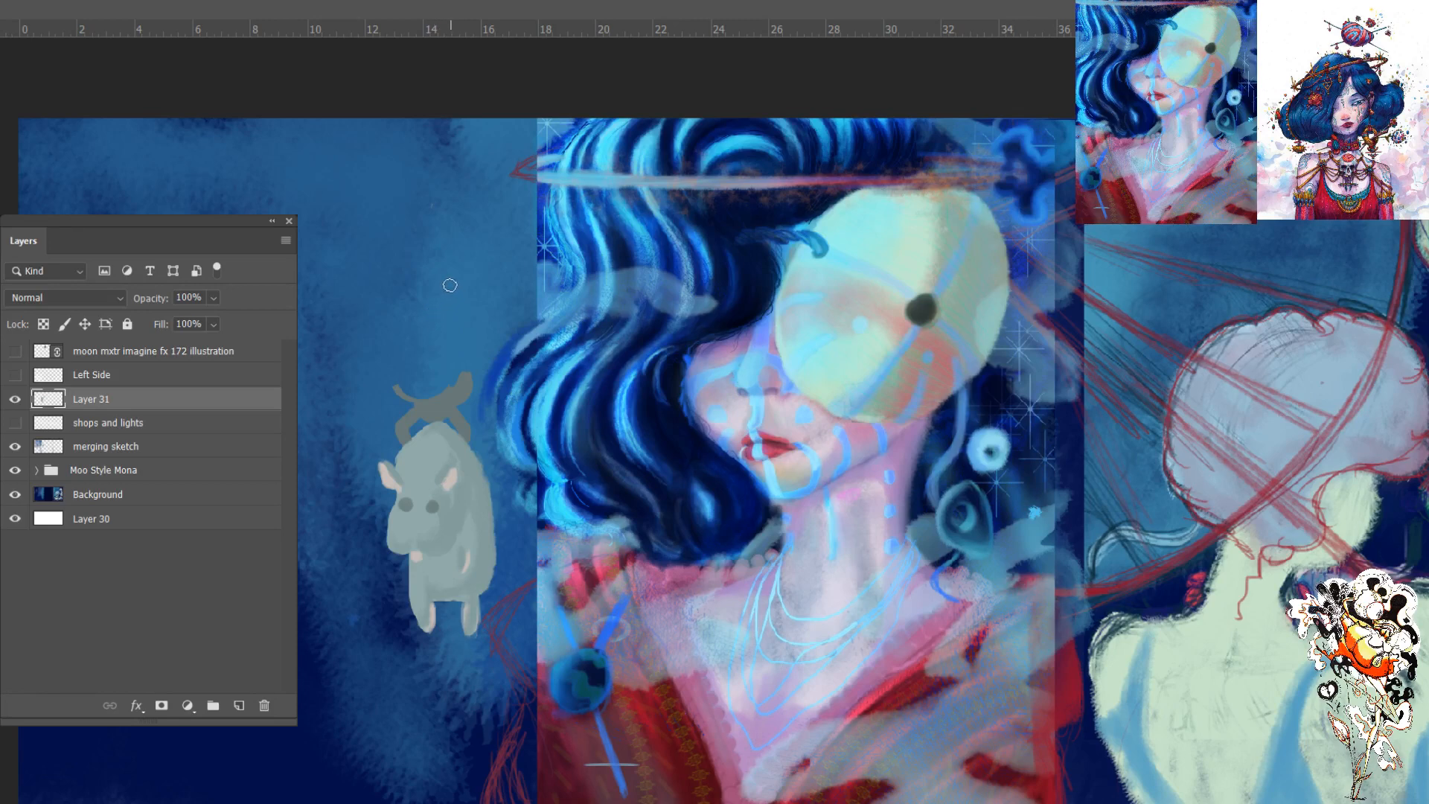
- Test a much larger brush in the empty sky beside the horned figure and undo the trial marks
{"action": "key", "text": "]"}
{"action": "key", "text": "]"}
{"action": "key", "text": "]"}
{"action": "key", "text": "]"}
{"action": "key", "text": "]"}
{"action": "key", "text": "]"}
{"action": "key", "text": "]"}
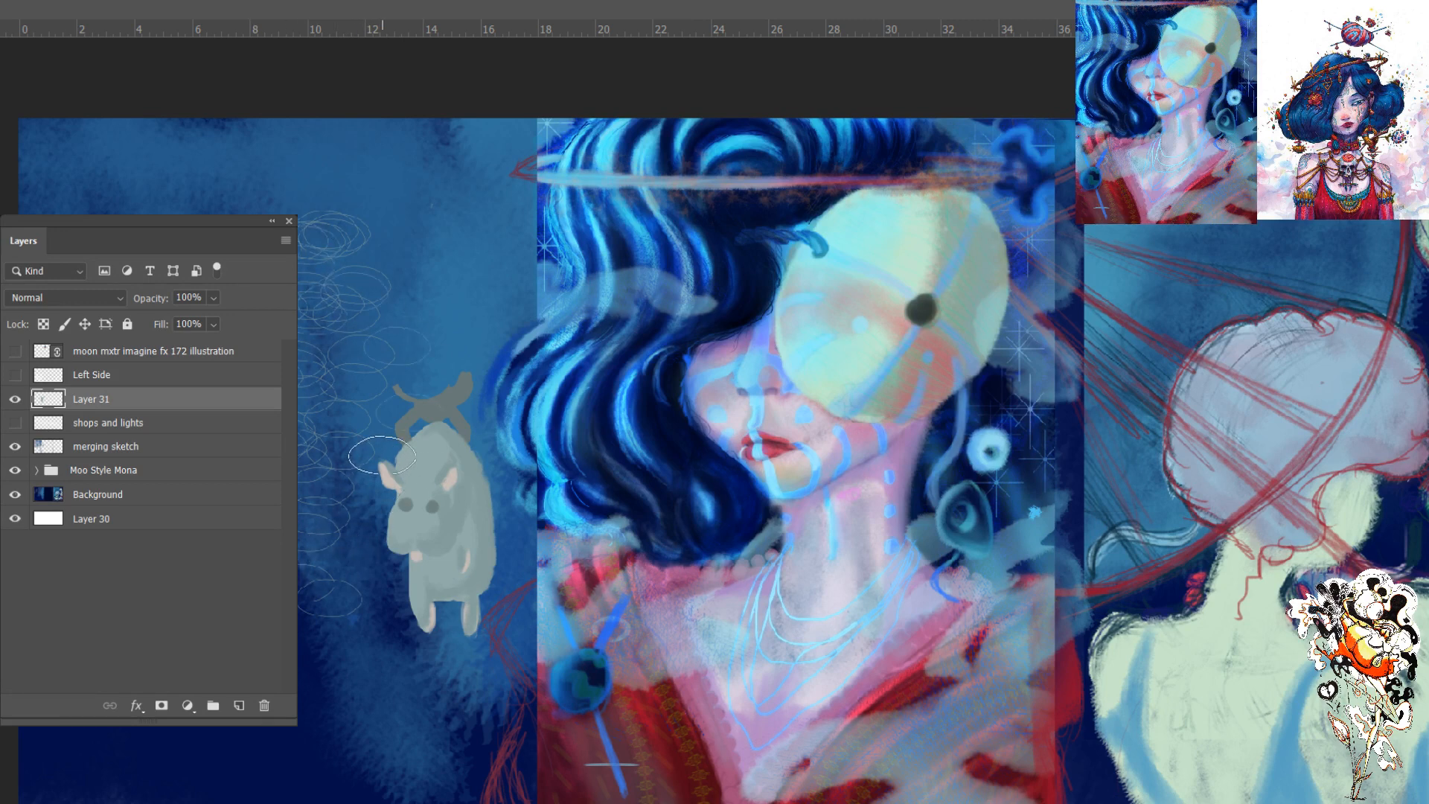
{"action": "key", "text": "ctrl+z"}
{"action": "key", "text": "ctrl+z"}
{"action": "key", "text": "ctrl+z"}
{"action": "key", "text": "ctrl+z"}
{"action": "key", "text": "ctrl+z"}
{"action": "key", "text": "ctrl+z"}
{"action": "key", "text": "ctrl+z"}
{"action": "key", "text": "ctrl+z"}
{"action": "key", "text": "ctrl+z"}
{"action": "key", "text": "ctrl+z"}
{"action": "key", "text": "ctrl+z"}
{"action": "key", "text": "bracketright"}
{"action": "key", "text": "bracketright"}
{"action": "key", "text": "bracketright"}
{"action": "key", "text": "bracketright"}
{"action": "key", "text": "bracketright"}
{"action": "key", "text": "bracketright"}
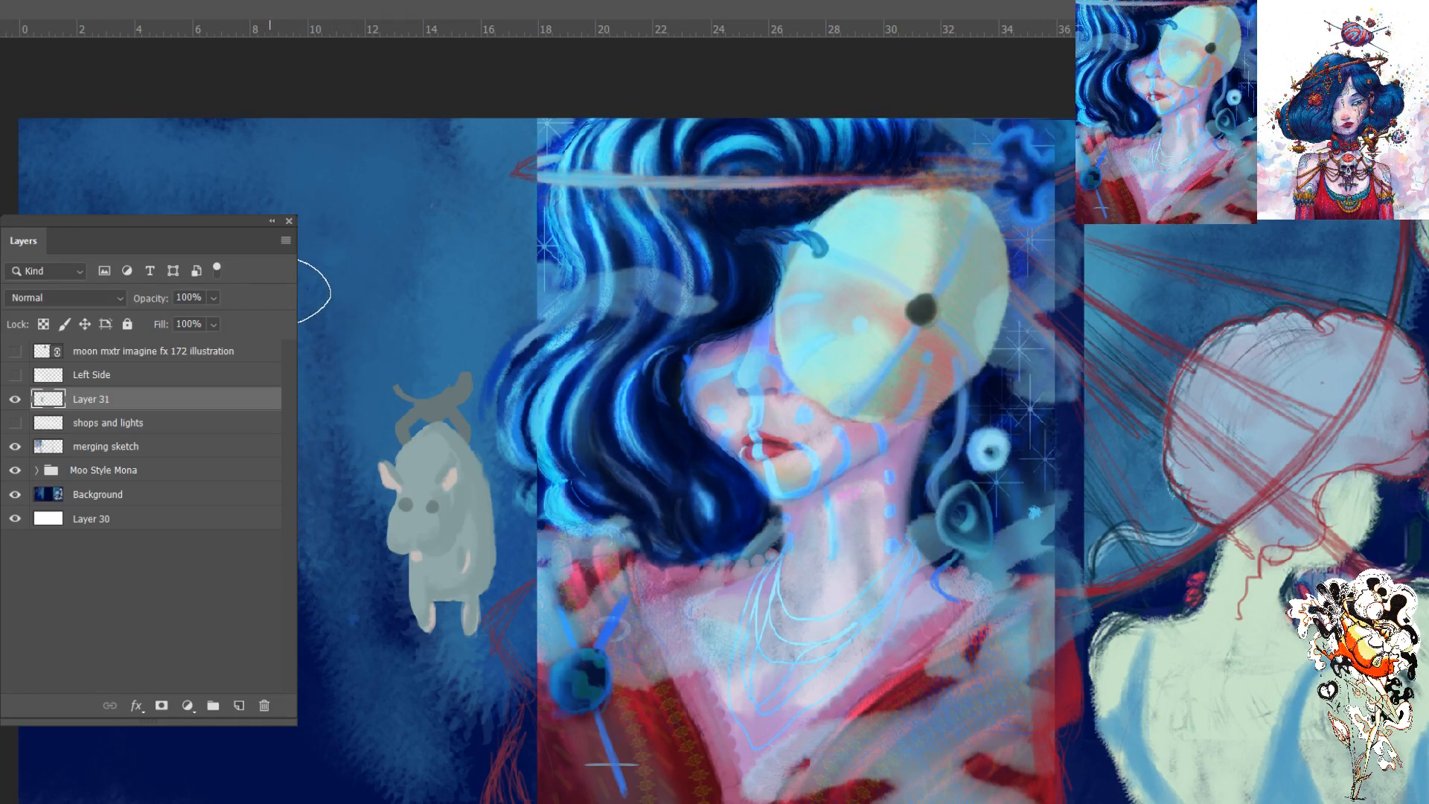
- Paint large soft pale round glows in the empty sky around the horned figure and the pale creature on Layer 31
{"action": "key", "text": "ctrl+plus"}
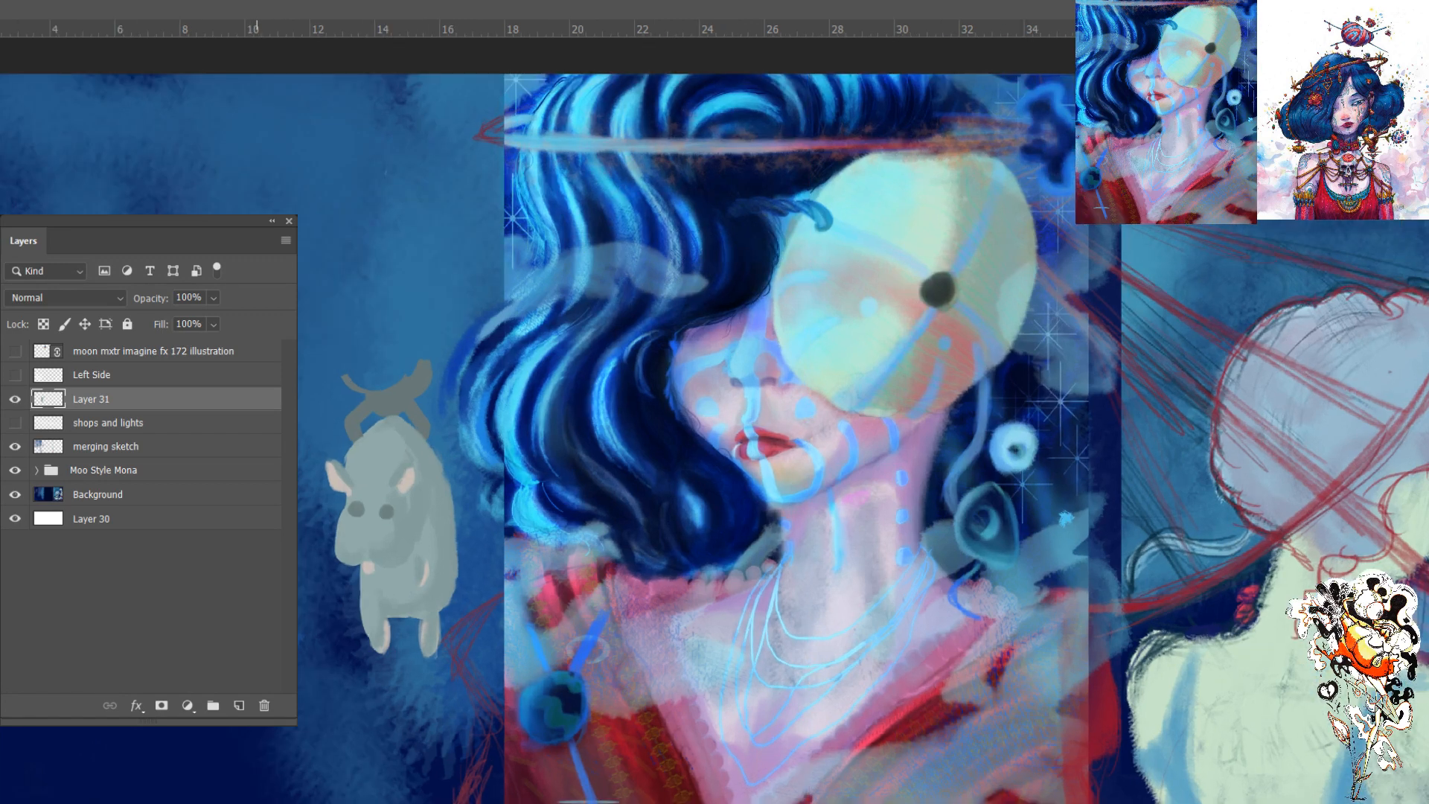
{"action": "key", "text": "ctrl+plus"}
{"action": "left_click_drag", "start_coordinate": [306, 315], "coordinate": [607, 445]}
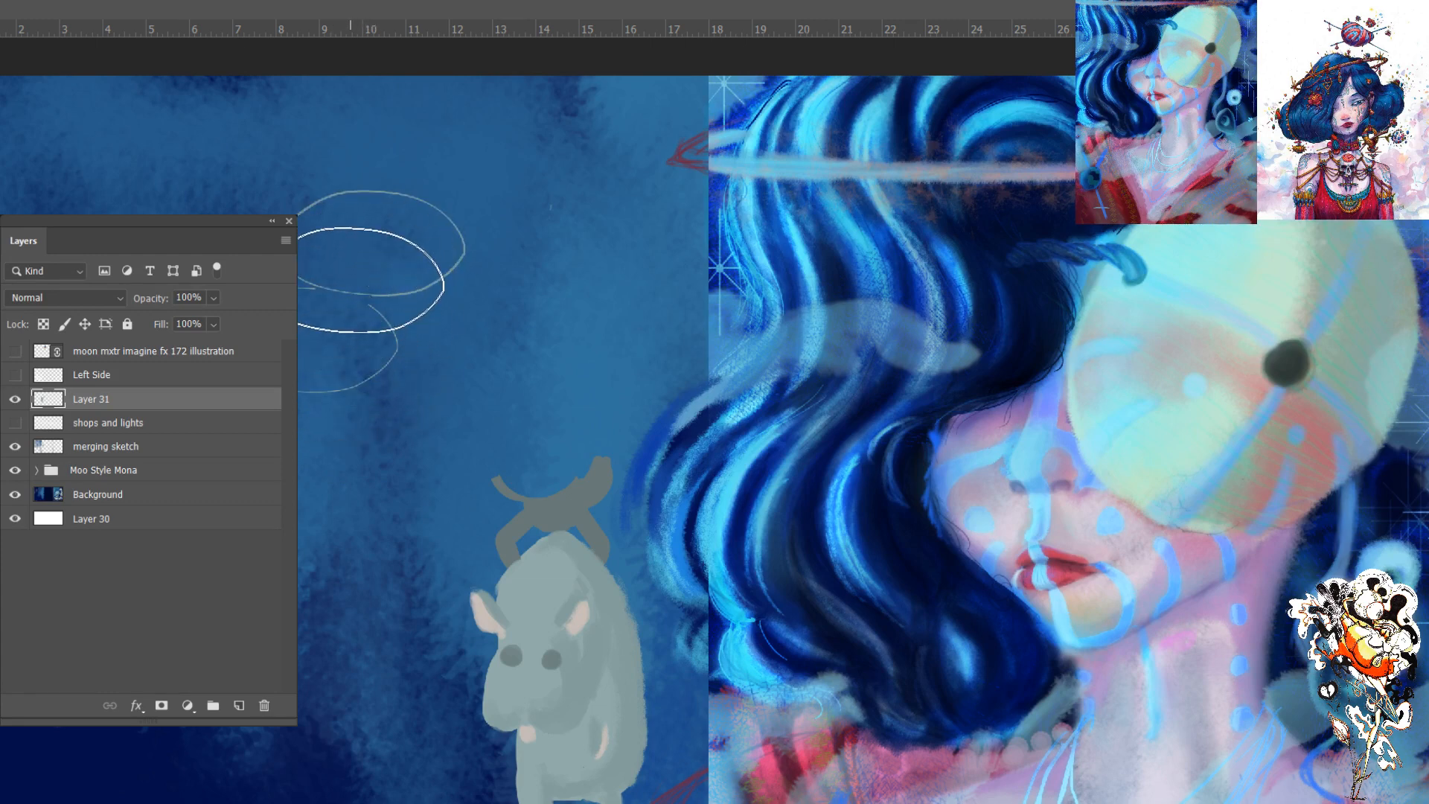
{"action": "key", "text": "["}
{"action": "key", "text": "["}
{"action": "key", "text": "["}
{"action": "key", "text": "["}
{"action": "key", "text": "["}
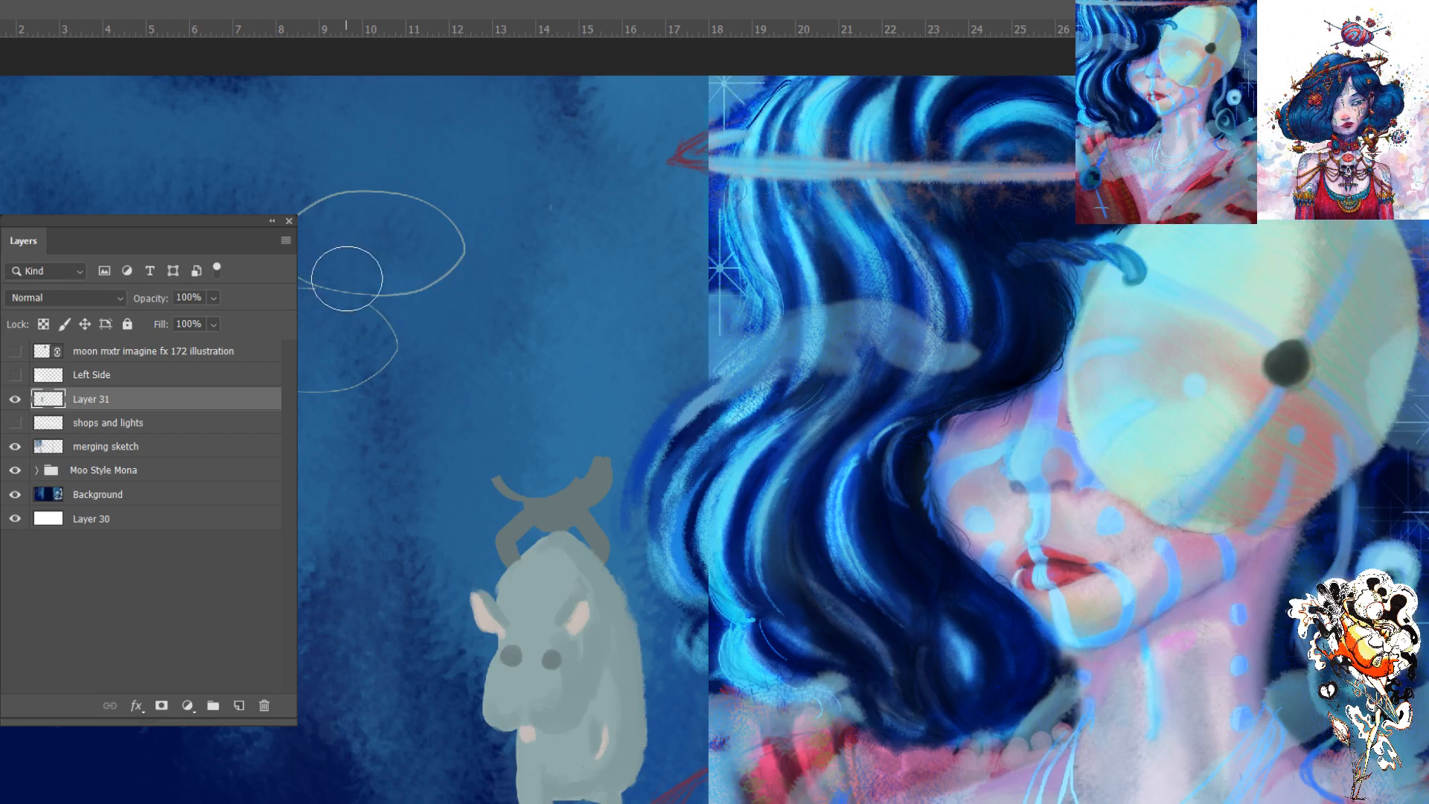
{"action": "mouse_move", "coordinate": [330, 317]}
{"action": "left_mouse_down"}
{"action": "mouse_move", "coordinate": [359, 273]}
{"action": "mouse_move", "coordinate": [335, 295]}
{"action": "left_mouse_up"}
{"action": "key", "text": "b"}
{"action": "mouse_move", "coordinate": [322, 257]}
{"action": "left_mouse_down"}
{"action": "mouse_move", "coordinate": [330, 404]}
{"action": "mouse_move", "coordinate": [263, 492]}
{"action": "mouse_move", "coordinate": [288, 441]}
{"action": "mouse_move", "coordinate": [292, 361]}
{"action": "mouse_move", "coordinate": [235, 387]}
{"action": "left_mouse_up"}
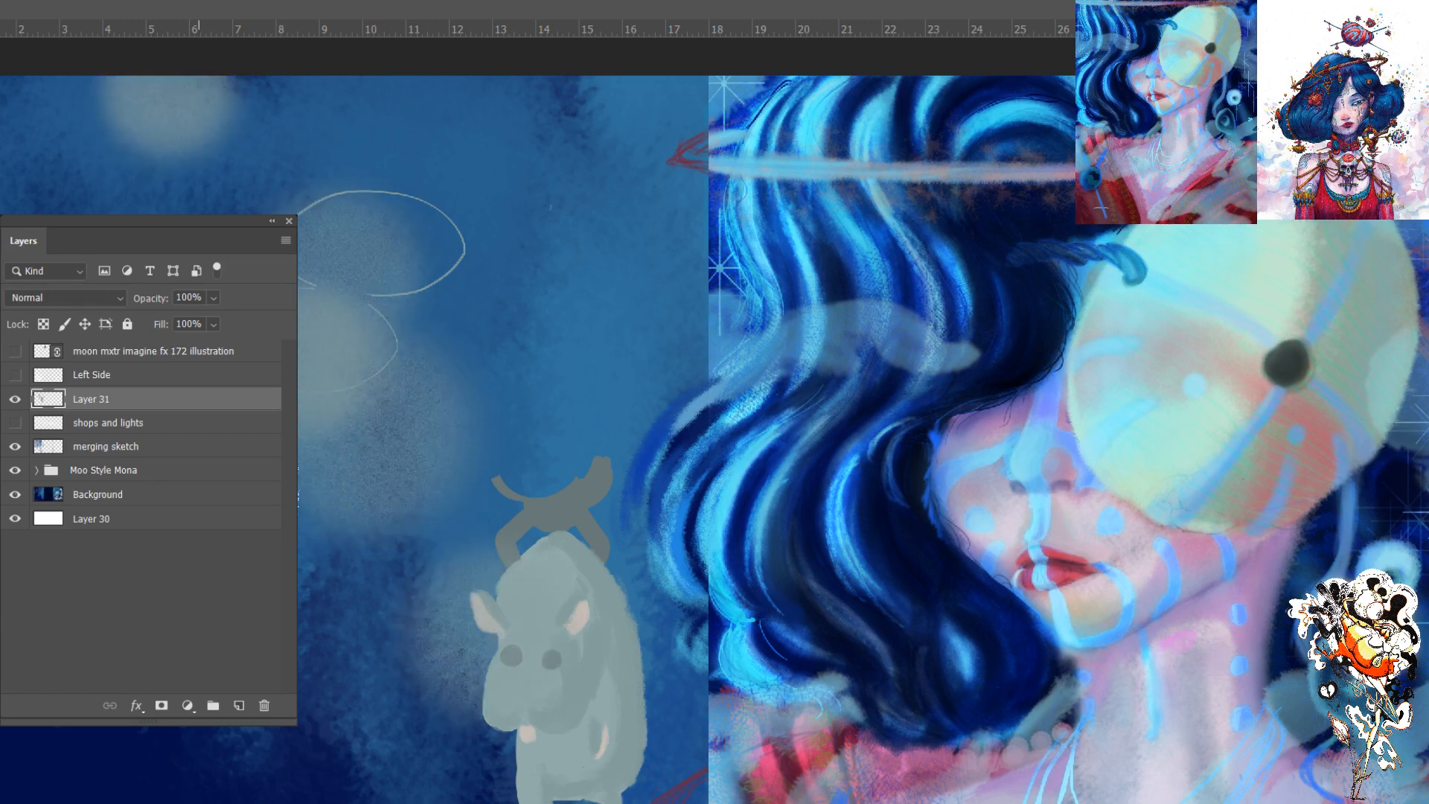
- Try two more soft pale glows in the sky above the horned figure and undo them
{"action": "left_click", "coordinate": [523, 268]}
{"action": "left_click", "coordinate": [455, 248]}
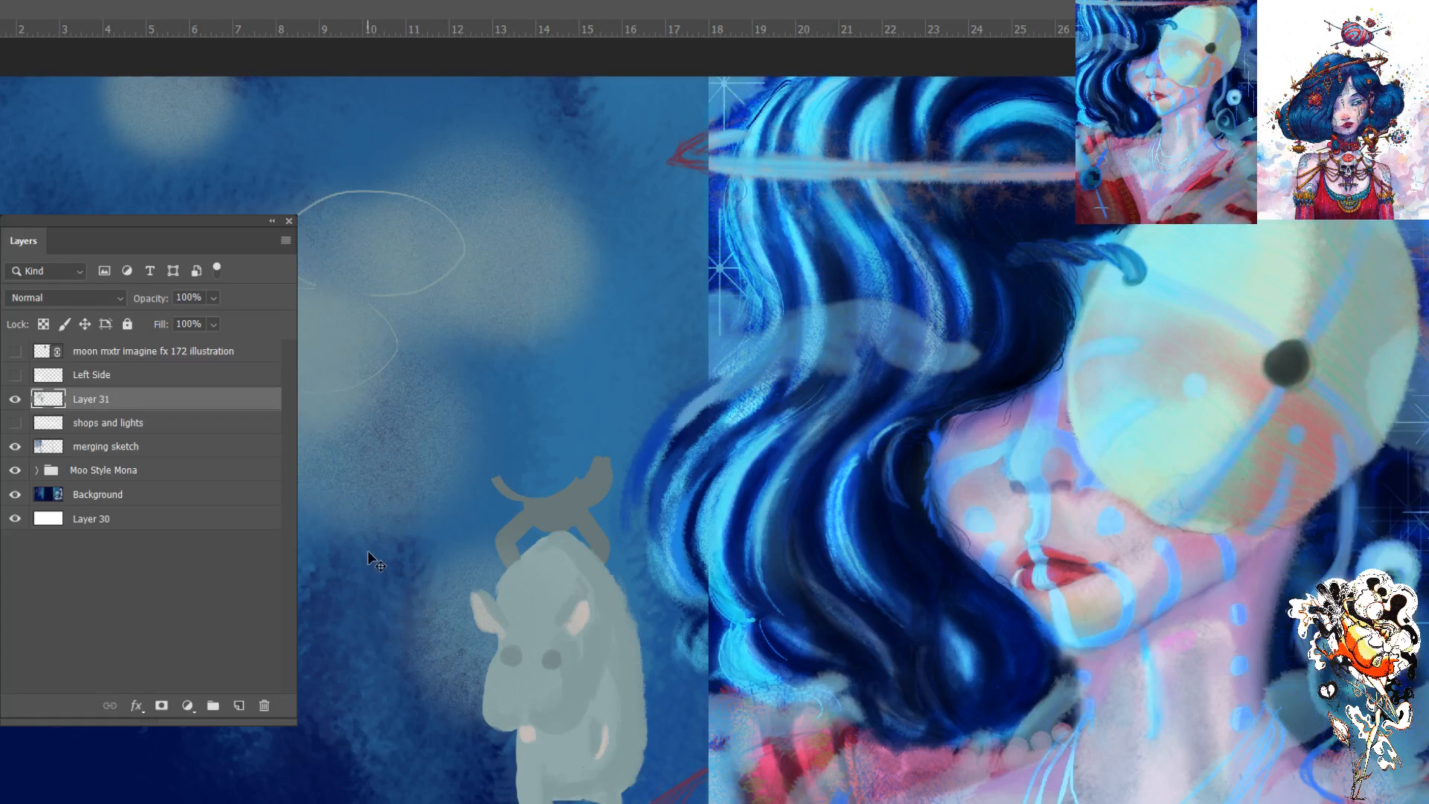
{"action": "key", "text": "ctrl+z"}
{"action": "key", "text": "ctrl+z"}
{"action": "key", "text": "ctrl+z"}
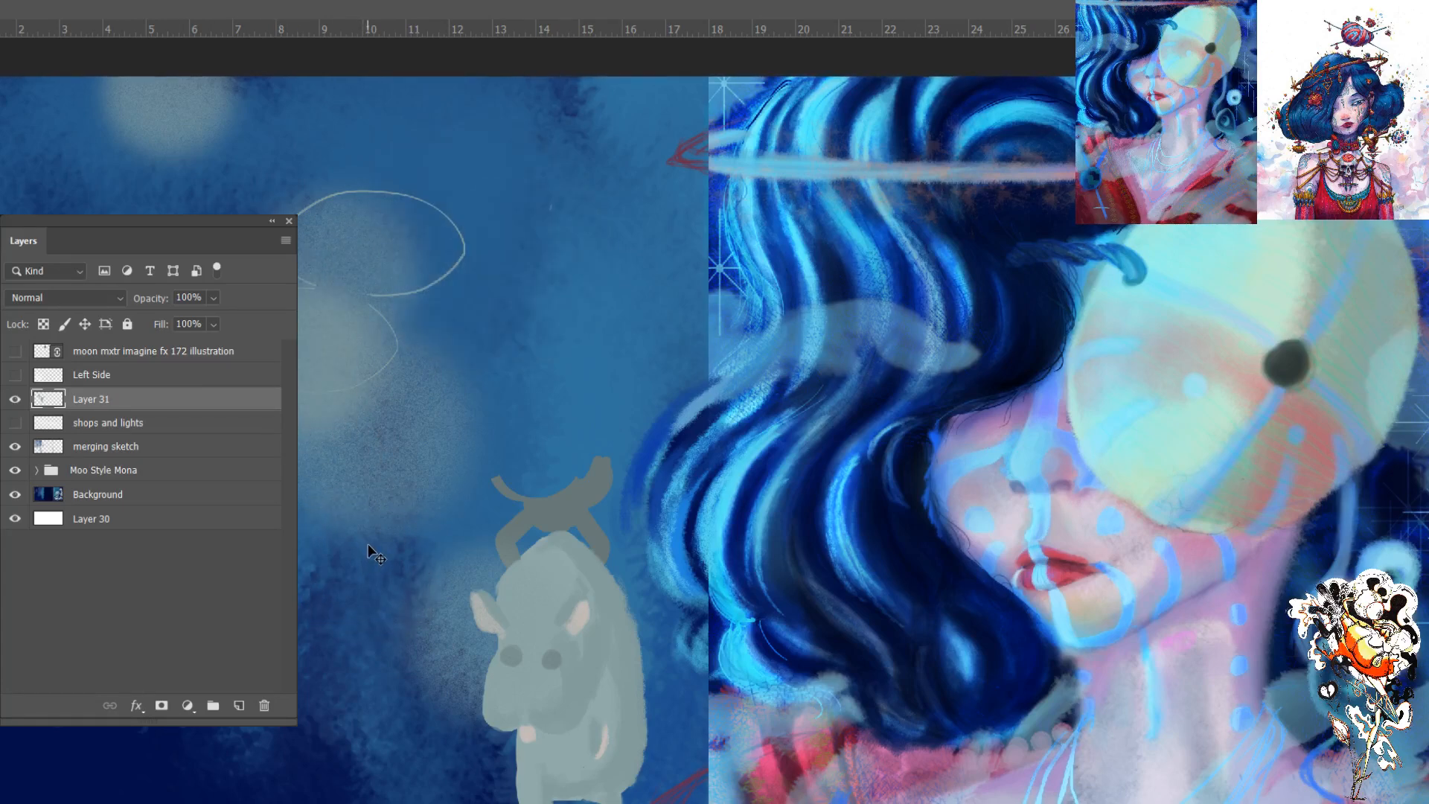
- Undo the soft pale round glows in the empty sky around the horned figure and the pale creature
{"action": "key", "text": "ctrl+z"}
{"action": "key", "text": "ctrl+z"}
{"action": "key", "text": "ctrl+z"}
{"action": "key", "text": "ctrl+z"}
{"action": "key", "text": "ctrl+z"}
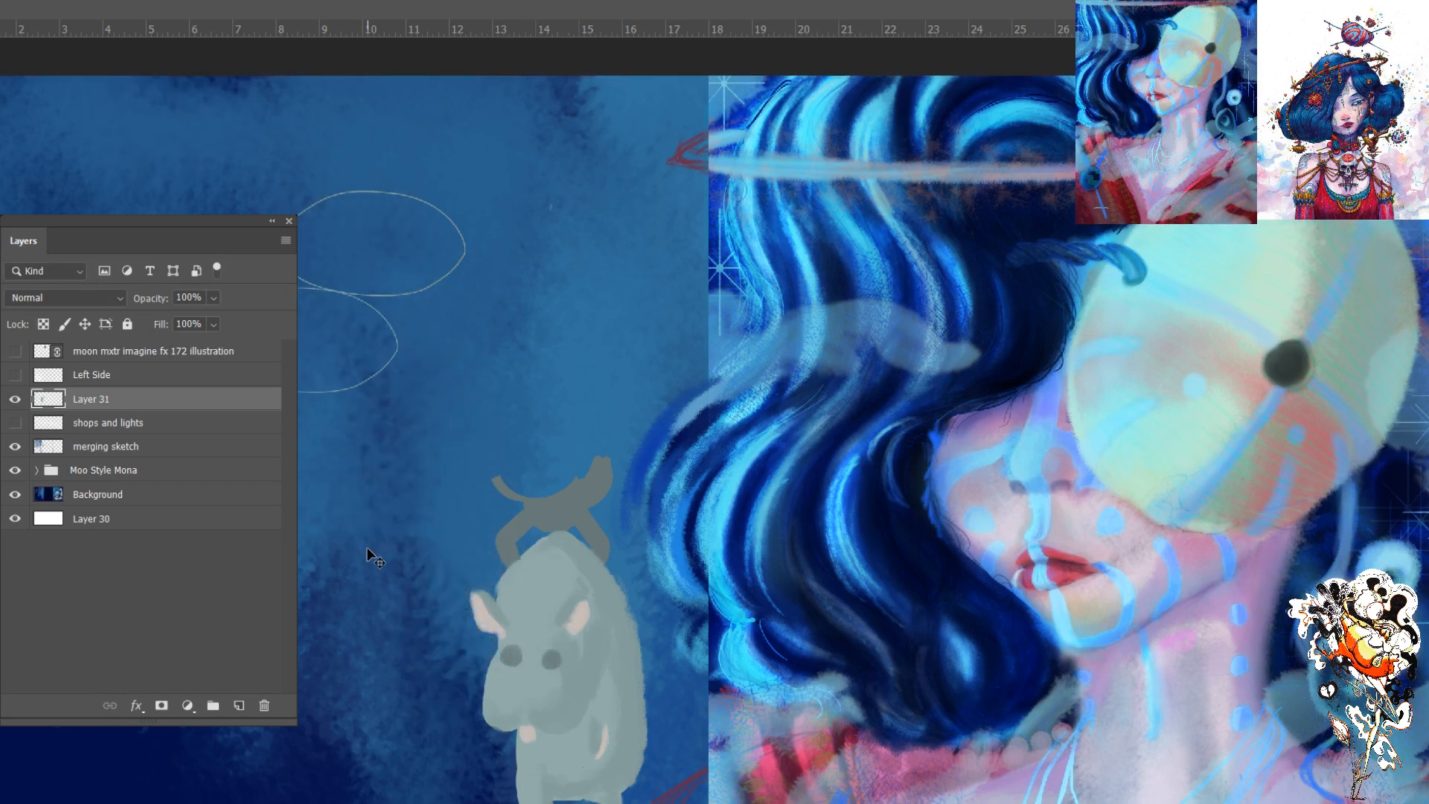
- Paint a large soft dark-blue round spot in the empty sky beside the horned figure on Layer 31
{"action": "key", "text": "ctrl+minus"}
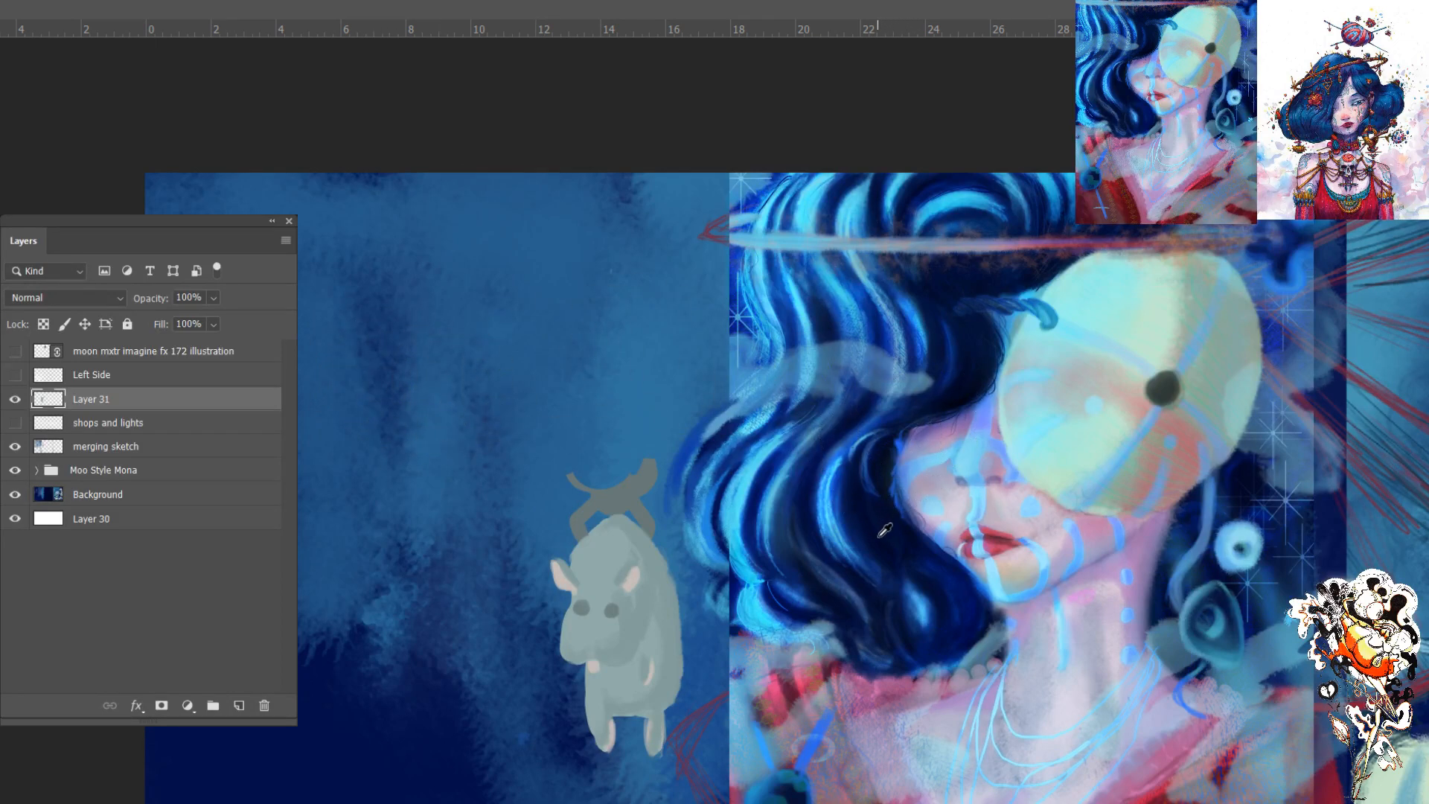
{"action": "left_click", "coordinate": [402, 339]}
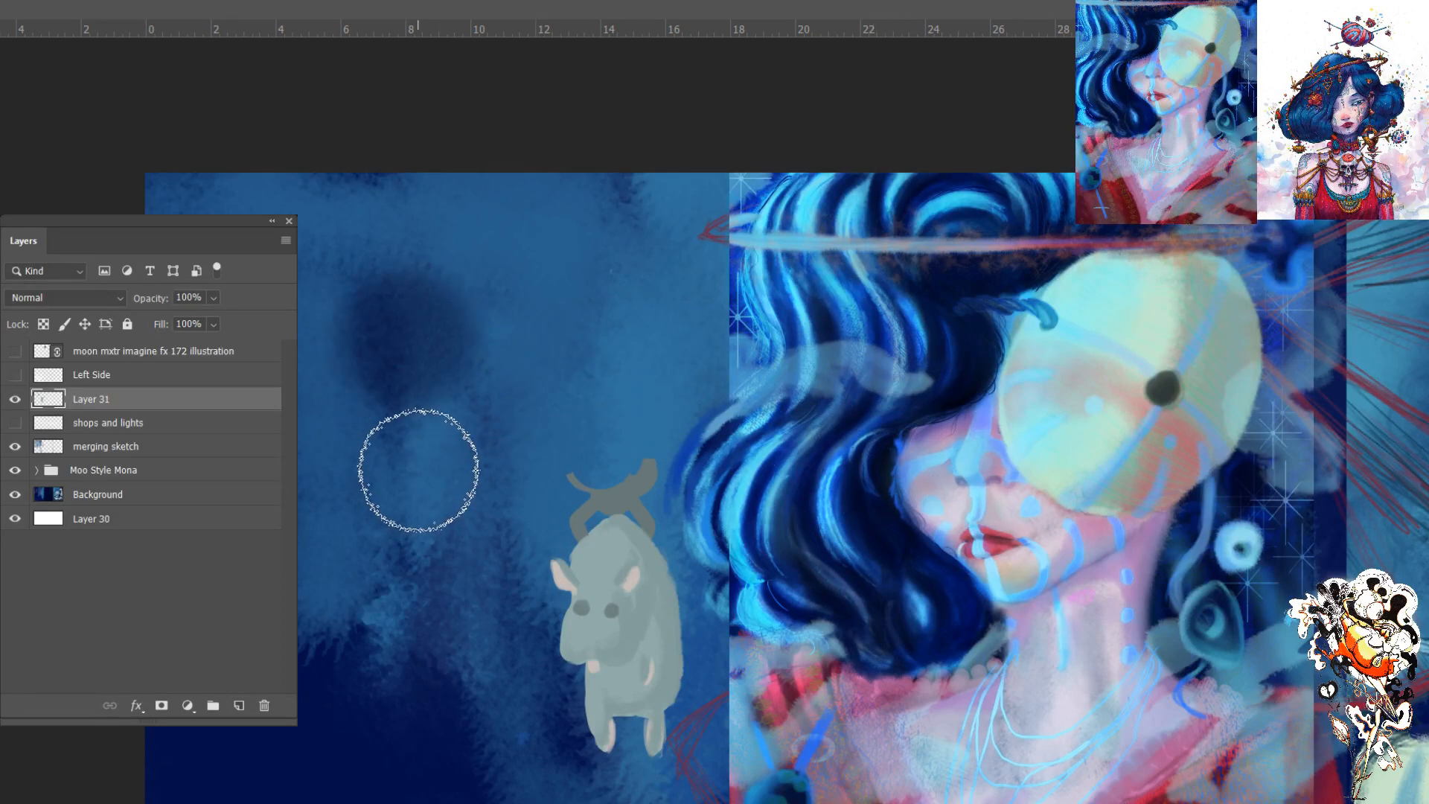
{"action": "left_click", "coordinate": [405, 341]}
{"action": "left_click", "coordinate": [401, 340]}
{"action": "key", "text": "bracketright"}
{"action": "key", "text": "bracketright"}
{"action": "key", "text": "bracketleft"}
{"action": "key", "text": "bracketleft"}
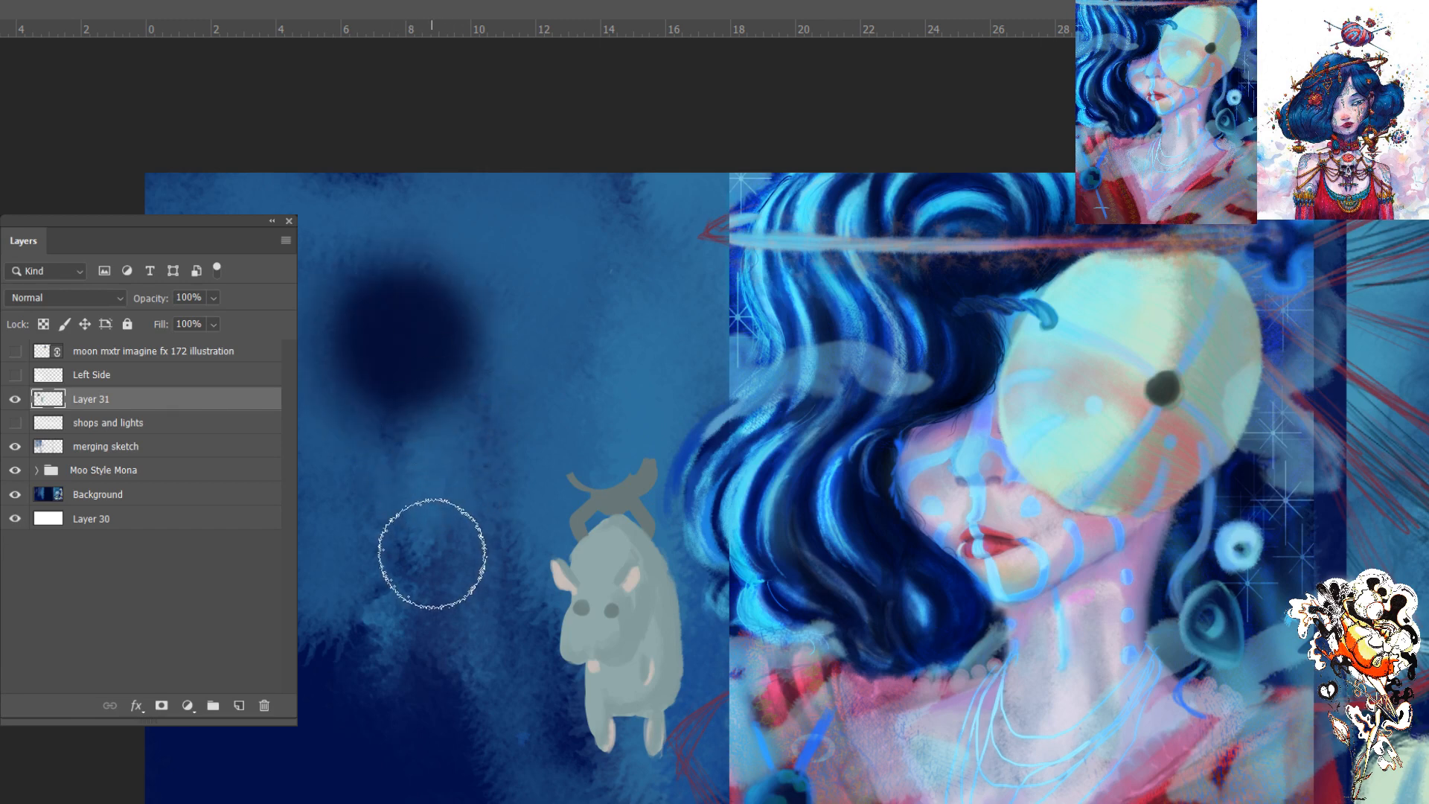
- Try the word "help" as text centred over the dark round spot, and remove both the text and the spot
{"action": "key", "text": "t"}
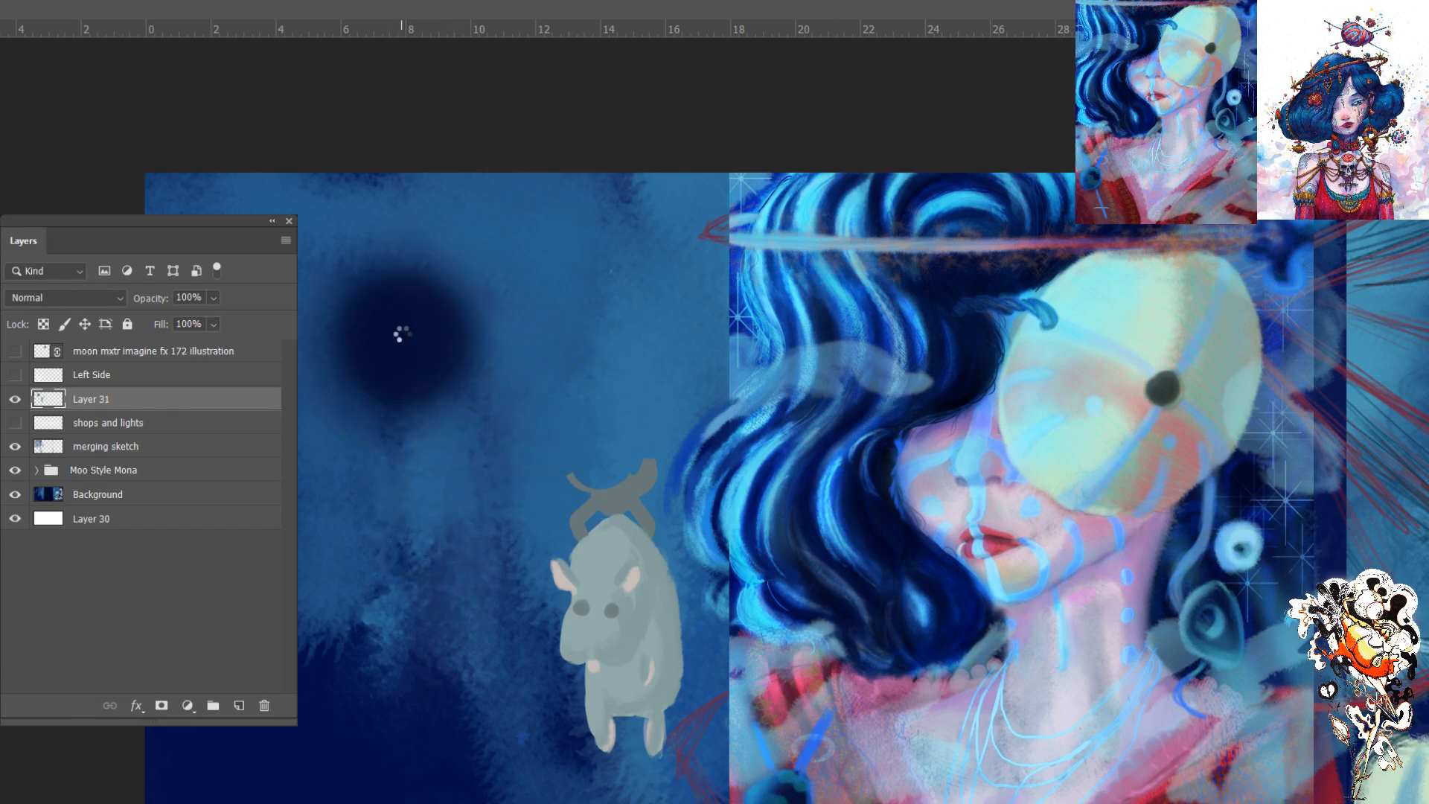
{"action": "left_click", "coordinate": [392, 340]}
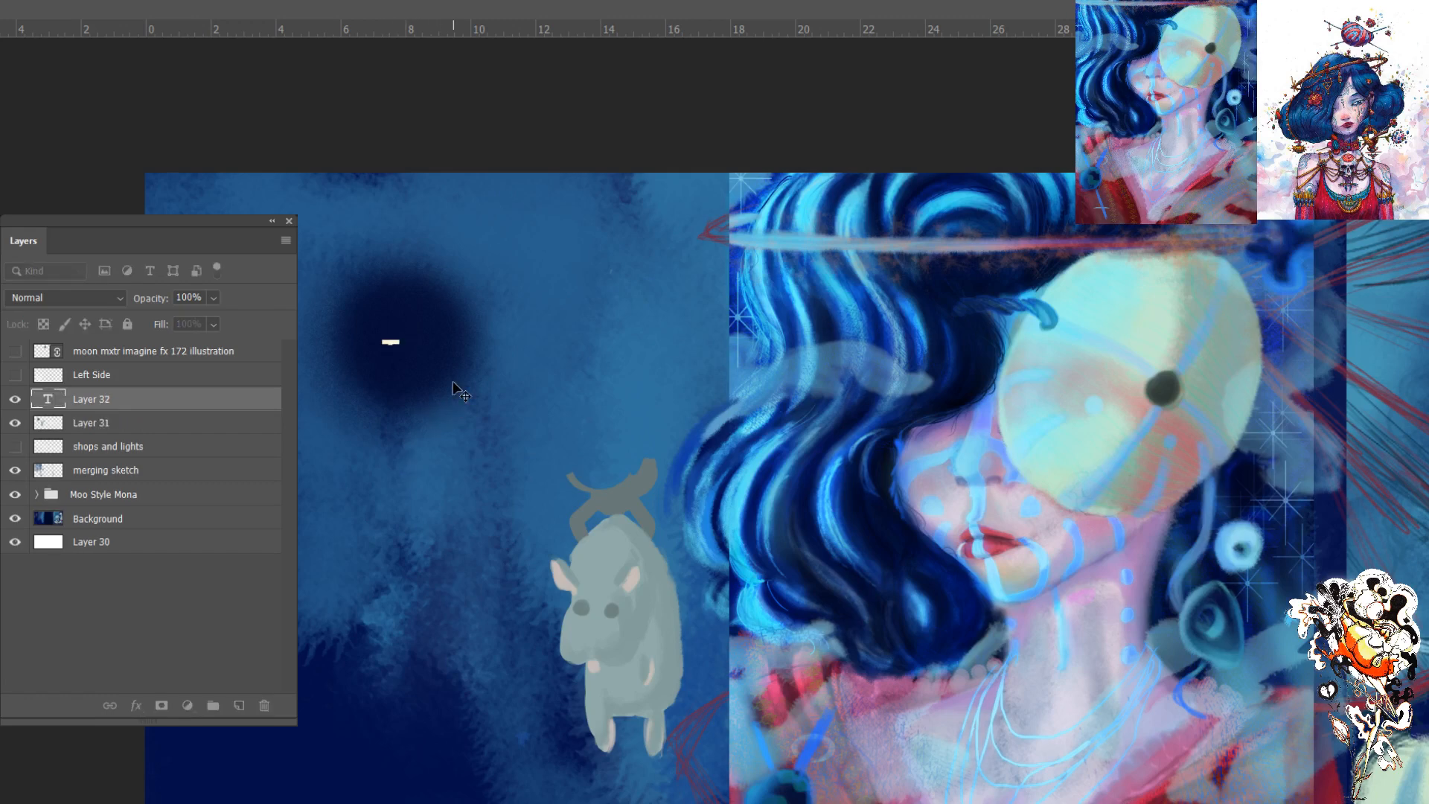
{"action": "key", "text": "BackSpace"}
{"action": "type", "text": "help"}
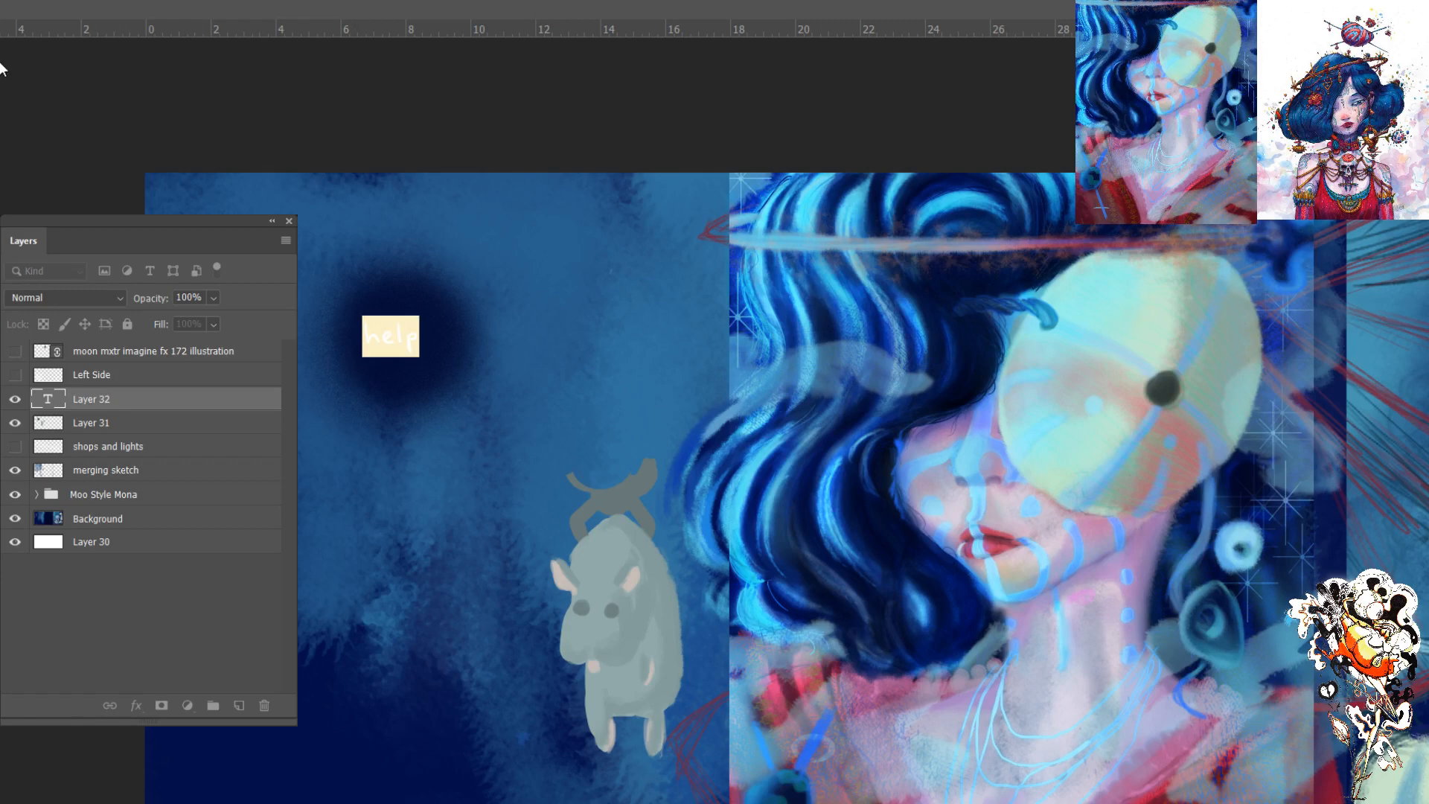
{"action": "key", "text": "ctrl+Return"}
{"action": "left_click_drag", "start_coordinate": [413, 344], "coordinate": [413, 344]}
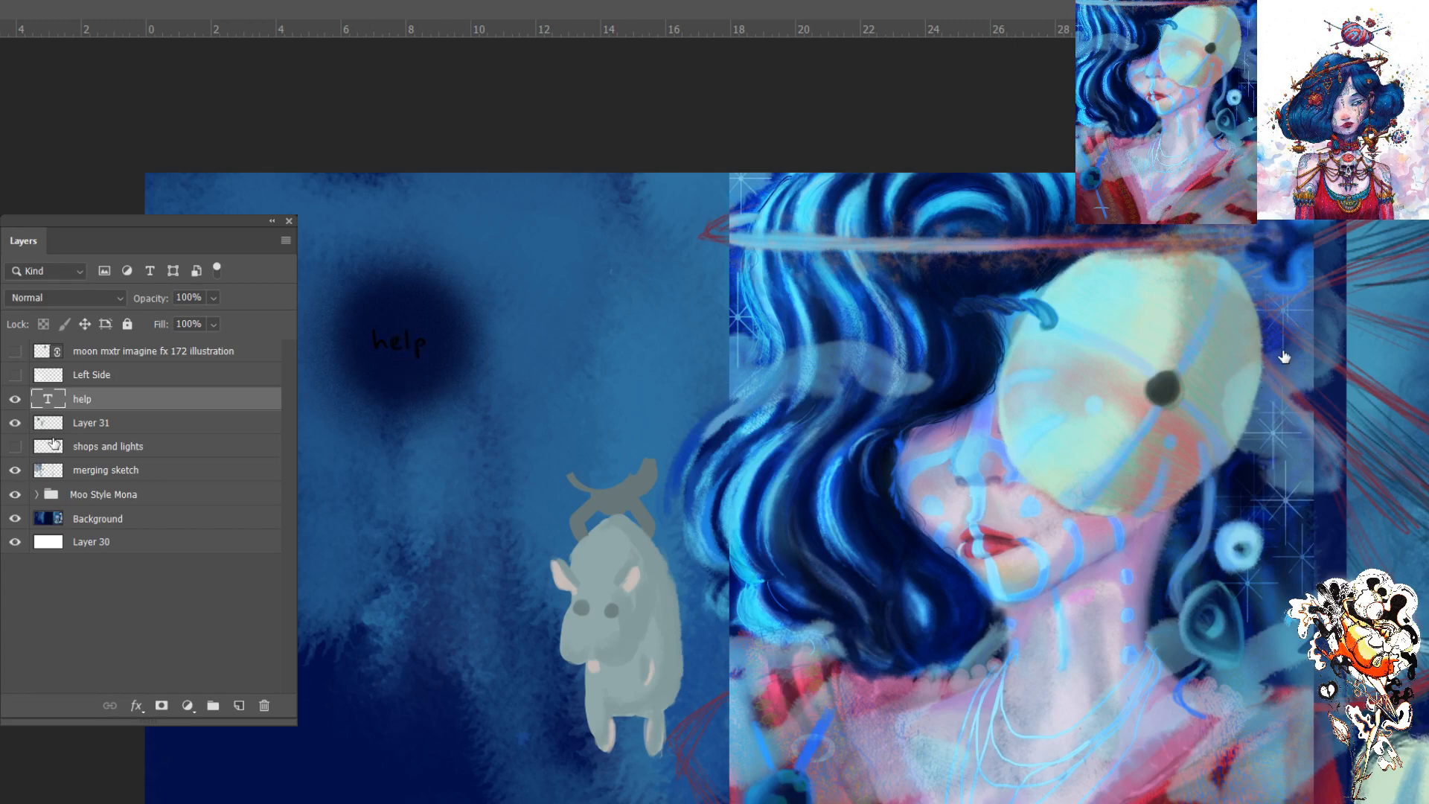
{"action": "key", "text": "Delete"}
{"action": "key", "text": "ctrl+z"}
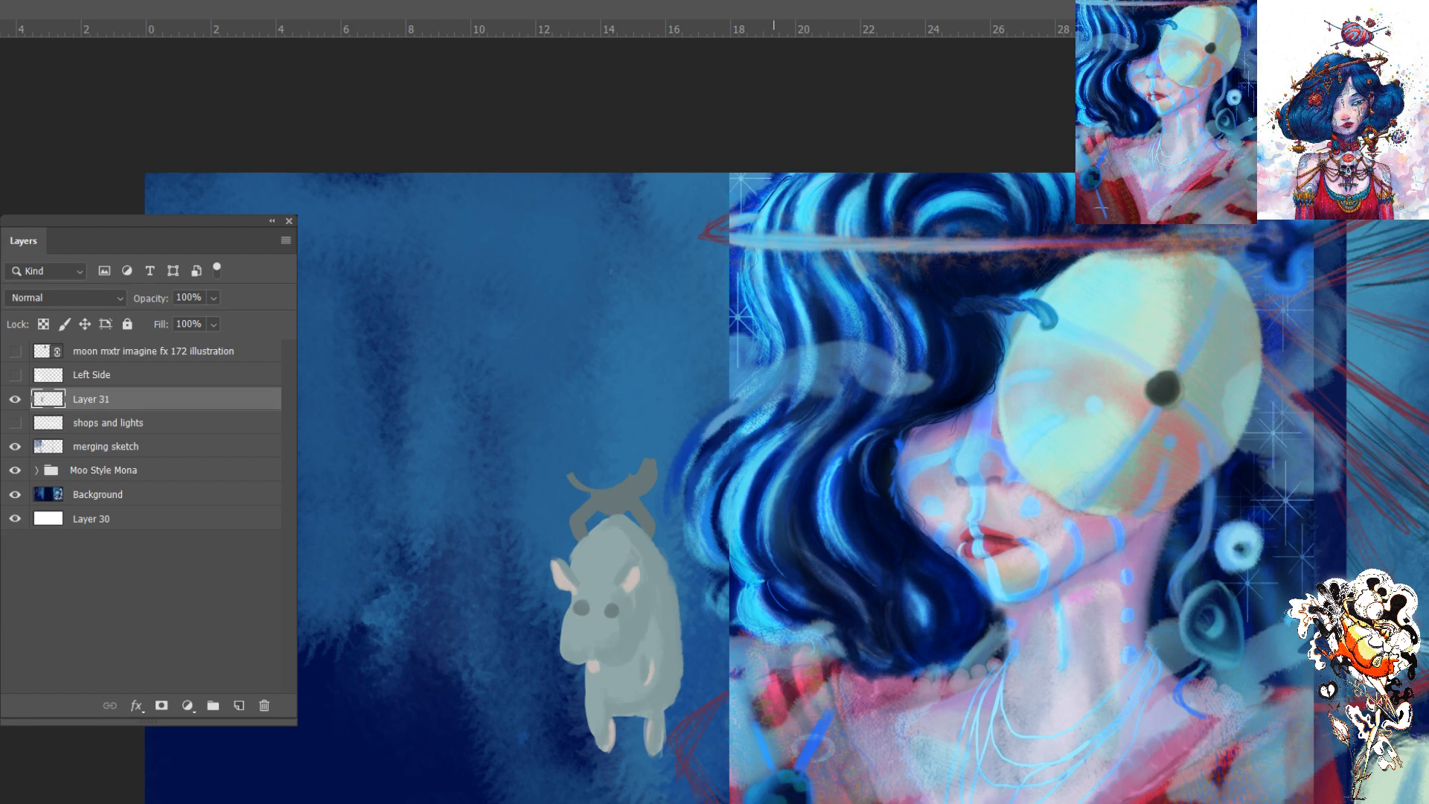
- Try dark-blue vertical brush strokes down the sky beside the pale creature on Layer 31 and undo them
{"action": "key", "text": "ctrl+0"}
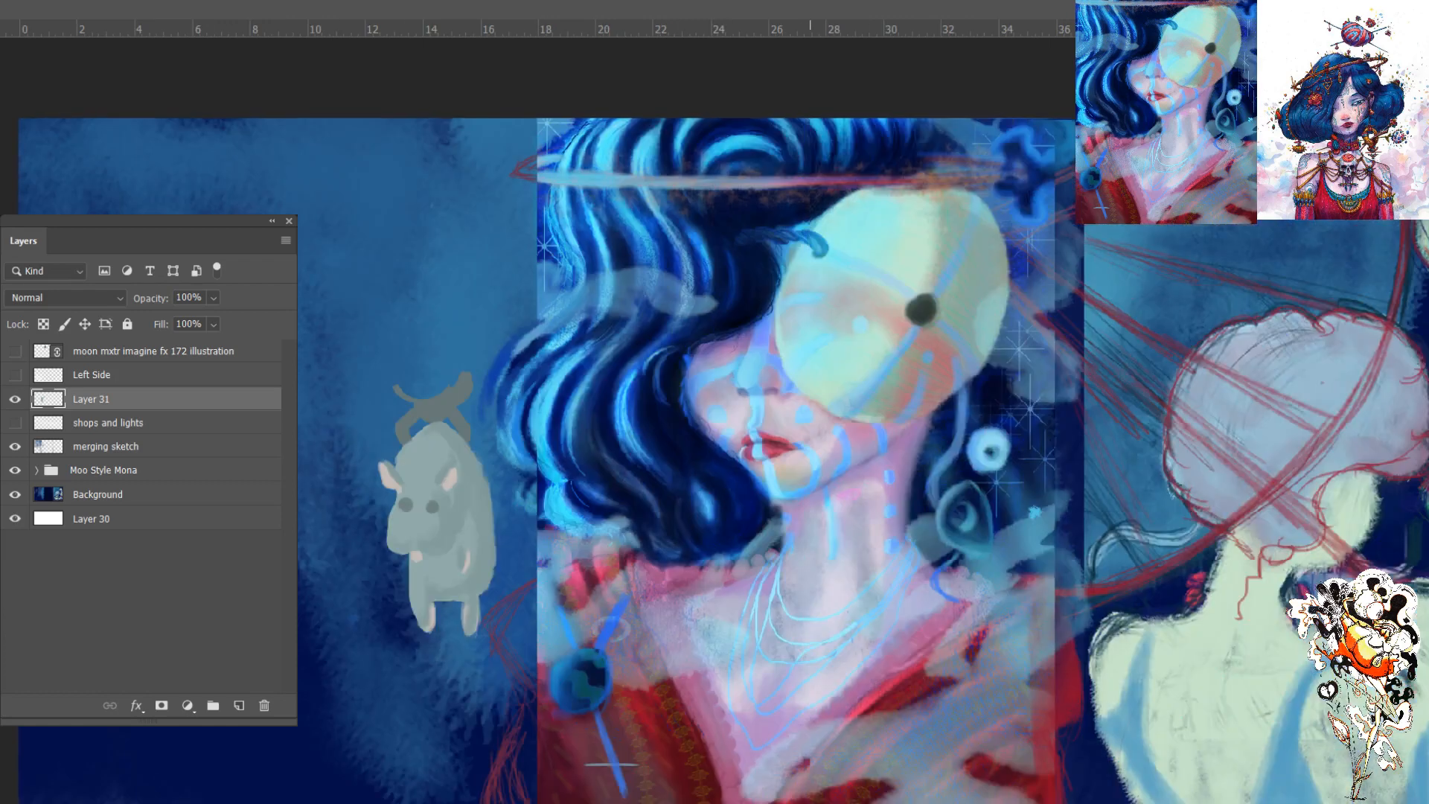
{"action": "key", "text": "b"}
{"action": "left_click_drag", "start_coordinate": [319, 307], "coordinate": [327, 425]}
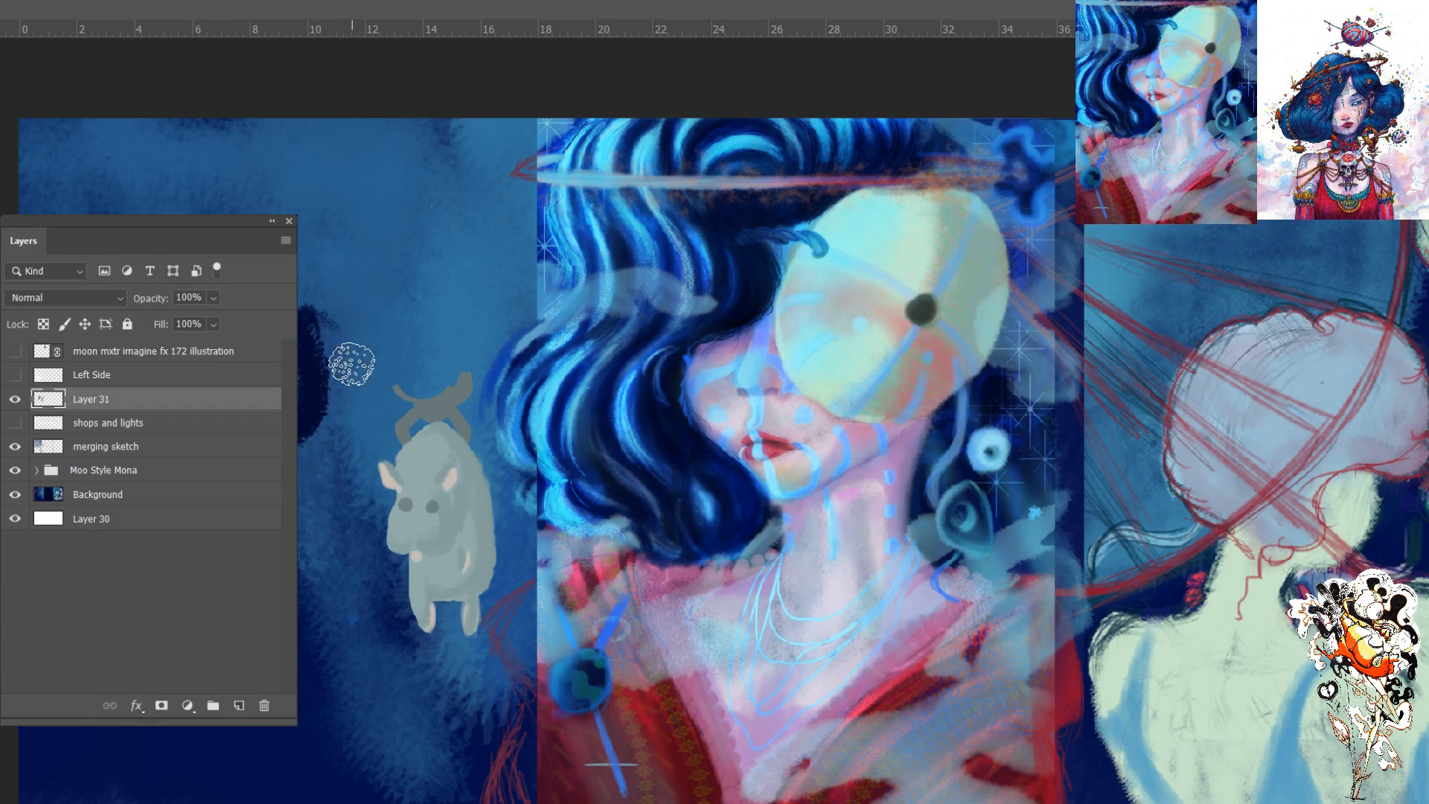
{"action": "key", "text": "ctrl+z"}
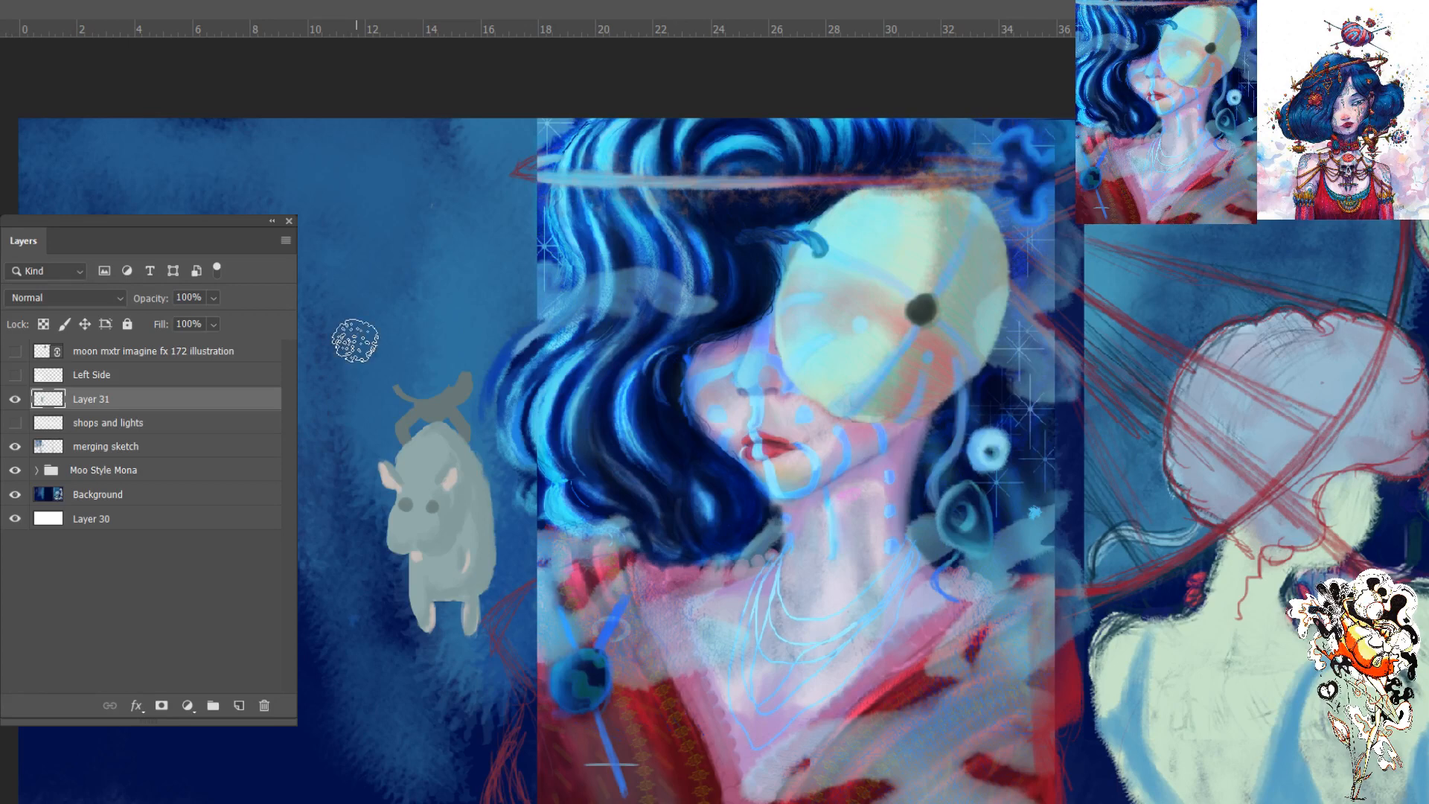
{"action": "left_click_drag", "start_coordinate": [311, 261], "coordinate": [313, 744]}
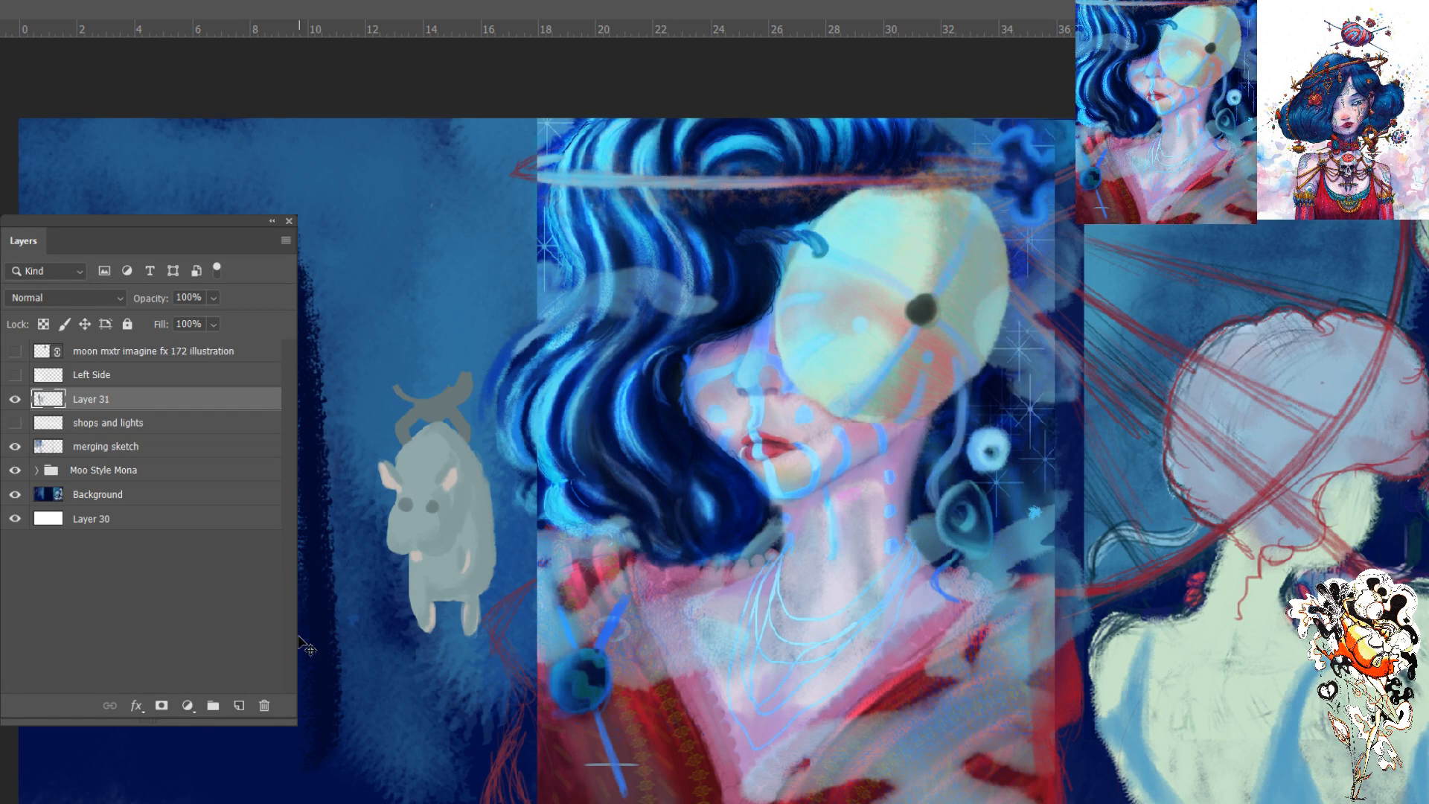
{"action": "key", "text": "ctrl+z"}
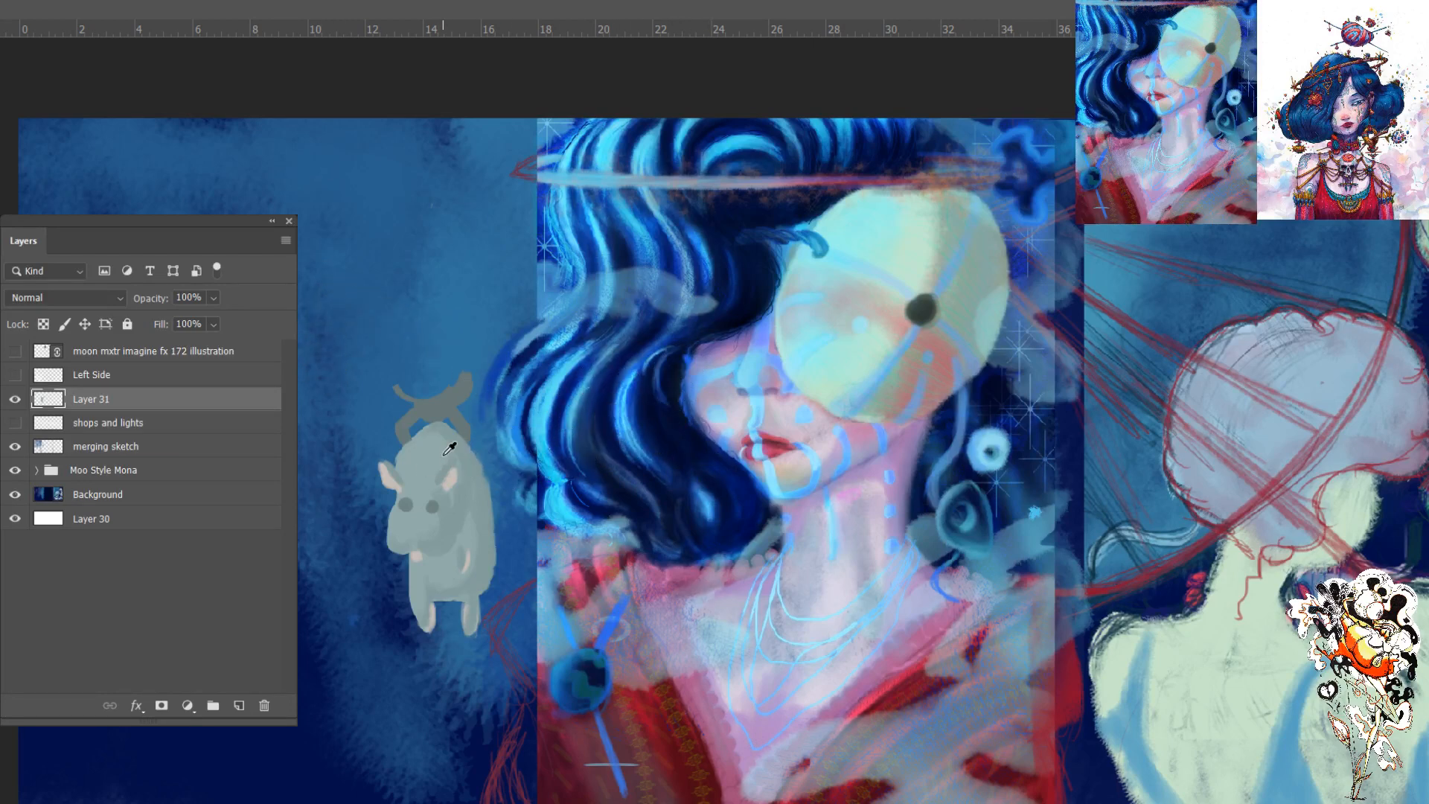
- Show the Left Side sketch layer and paint the small raised-arm figure's torso bright red on Layer 31
{"action": "key", "text": "v"}
{"action": "key", "text": "ctrl+plus"}
{"action": "key", "text": "ctrl+plus"}
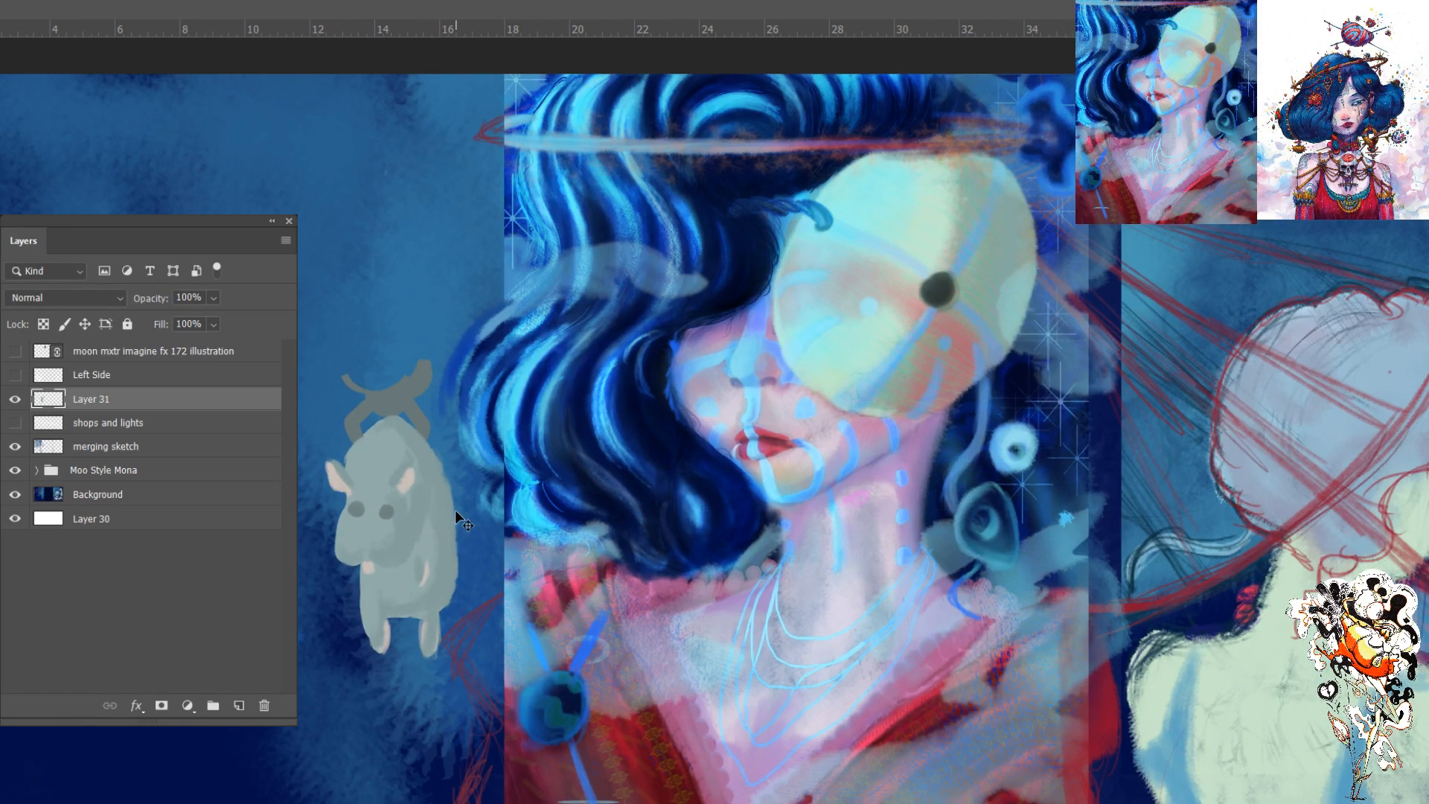
{"action": "left_click", "coordinate": [15, 376]}
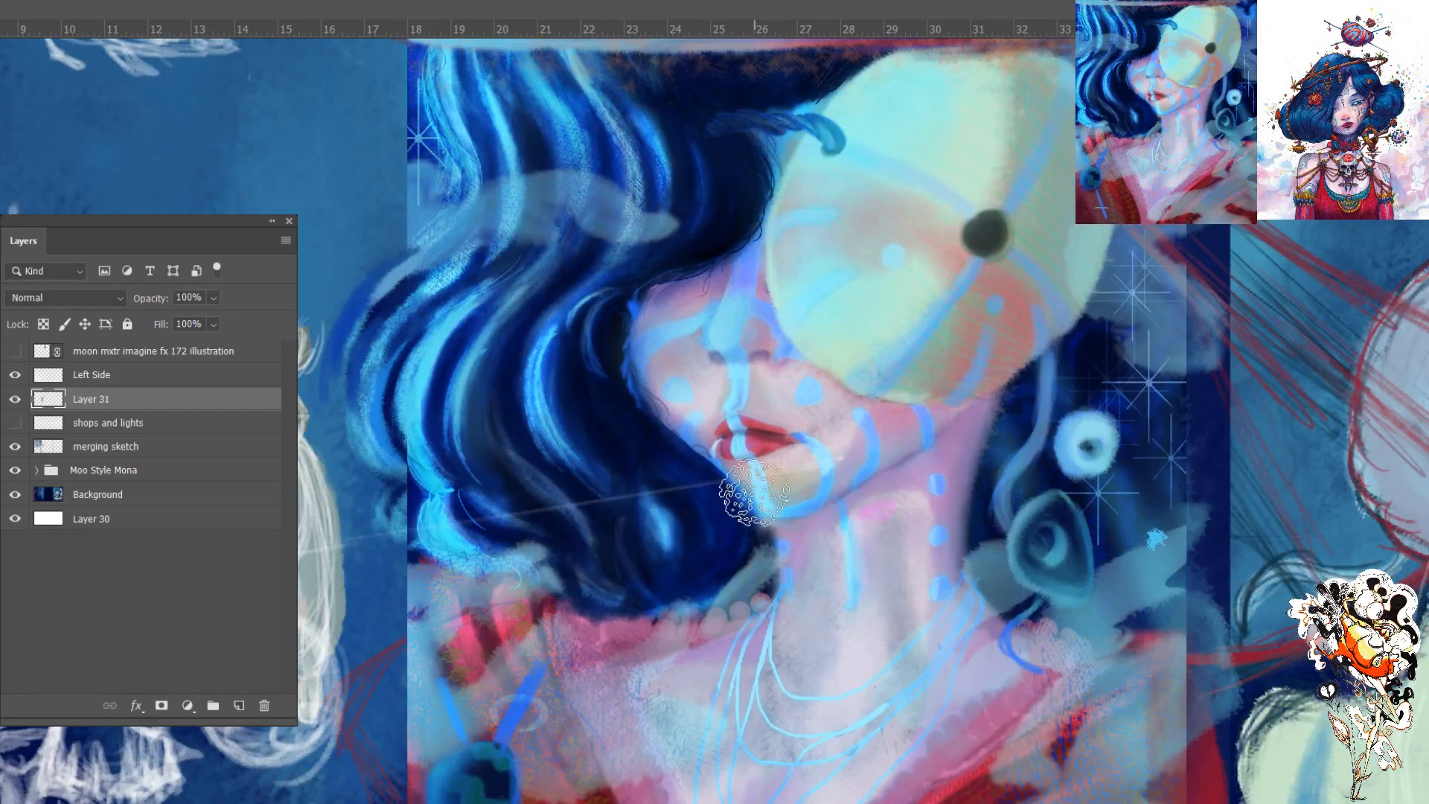
{"action": "left_click_drag", "start_coordinate": [498, 456], "coordinate": [840, 316]}
{"action": "left_click_drag", "start_coordinate": [626, 493], "coordinate": [807, 463]}
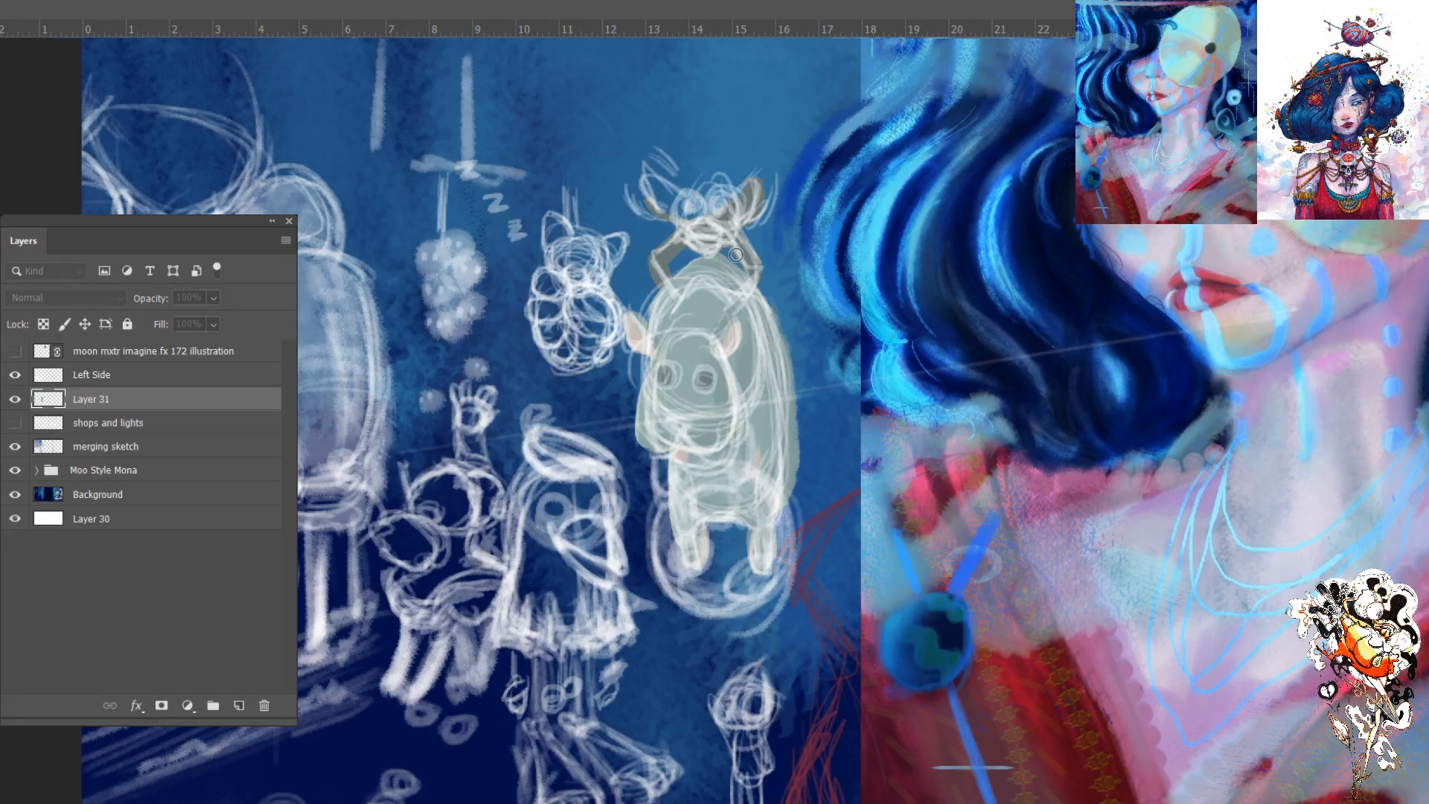
{"action": "left_click", "coordinate": [935, 199]}
{"action": "left_click_drag", "start_coordinate": [474, 571], "coordinate": [428, 593]}
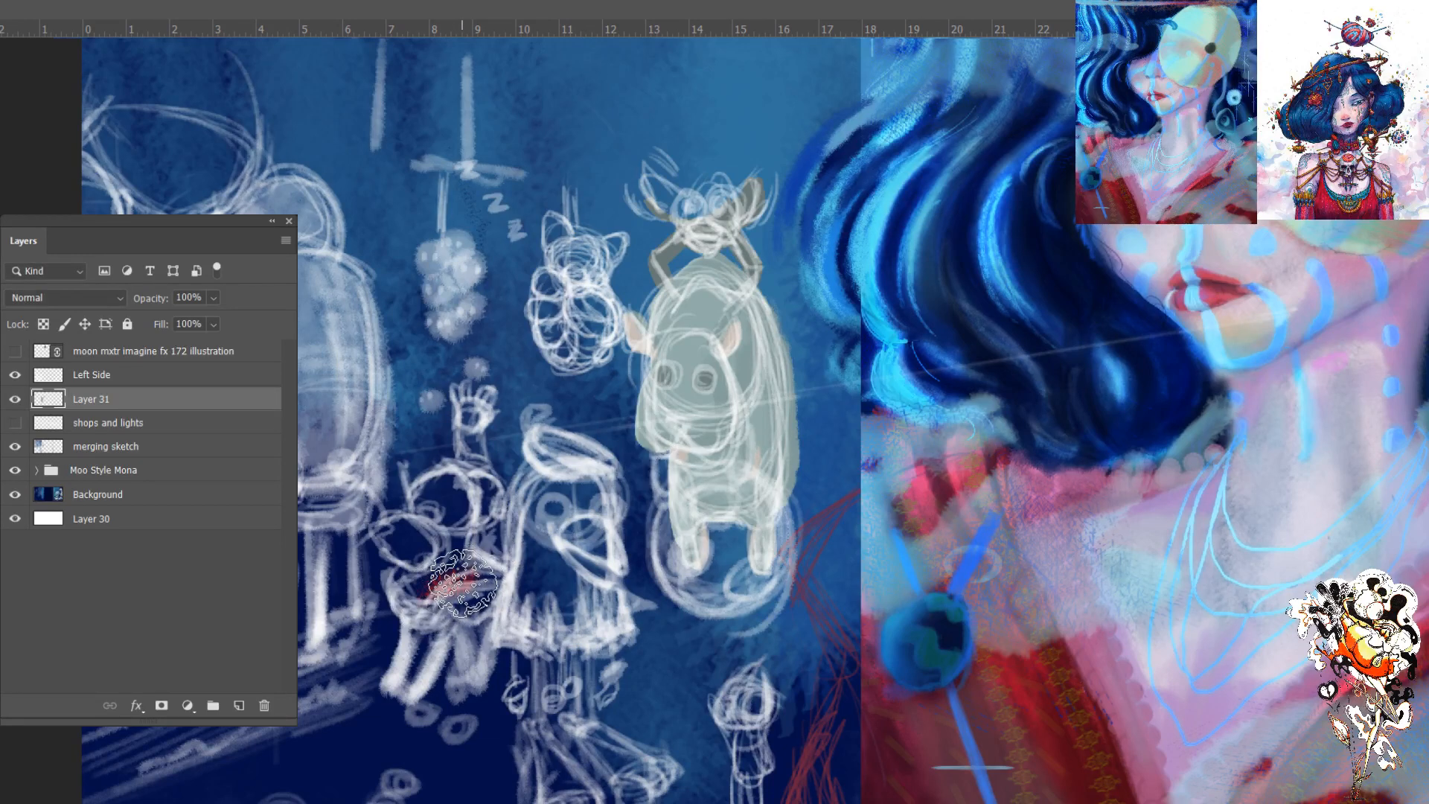
{"action": "key", "text": "["}
{"action": "key", "text": "["}
{"action": "key", "text": "["}
{"action": "key", "text": "["}
{"action": "key", "text": "["}
{"action": "mouse_move", "coordinate": [477, 573]}
{"action": "left_mouse_down"}
{"action": "mouse_move", "coordinate": [427, 594]}
{"action": "mouse_move", "coordinate": [476, 575]}
{"action": "mouse_move", "coordinate": [452, 560]}
{"action": "mouse_move", "coordinate": [430, 593]}
{"action": "mouse_move", "coordinate": [451, 561]}
{"action": "mouse_move", "coordinate": [475, 574]}
{"action": "mouse_move", "coordinate": [470, 539]}
{"action": "mouse_move", "coordinate": [484, 566]}
{"action": "mouse_move", "coordinate": [464, 572]}
{"action": "mouse_move", "coordinate": [502, 575]}
{"action": "mouse_move", "coordinate": [450, 579]}
{"action": "mouse_move", "coordinate": [499, 578]}
{"action": "mouse_move", "coordinate": [429, 594]}
{"action": "mouse_move", "coordinate": [444, 603]}
{"action": "mouse_move", "coordinate": [421, 576]}
{"action": "mouse_move", "coordinate": [440, 556]}
{"action": "mouse_move", "coordinate": [397, 580]}
{"action": "mouse_move", "coordinate": [434, 585]}
{"action": "left_mouse_up"}
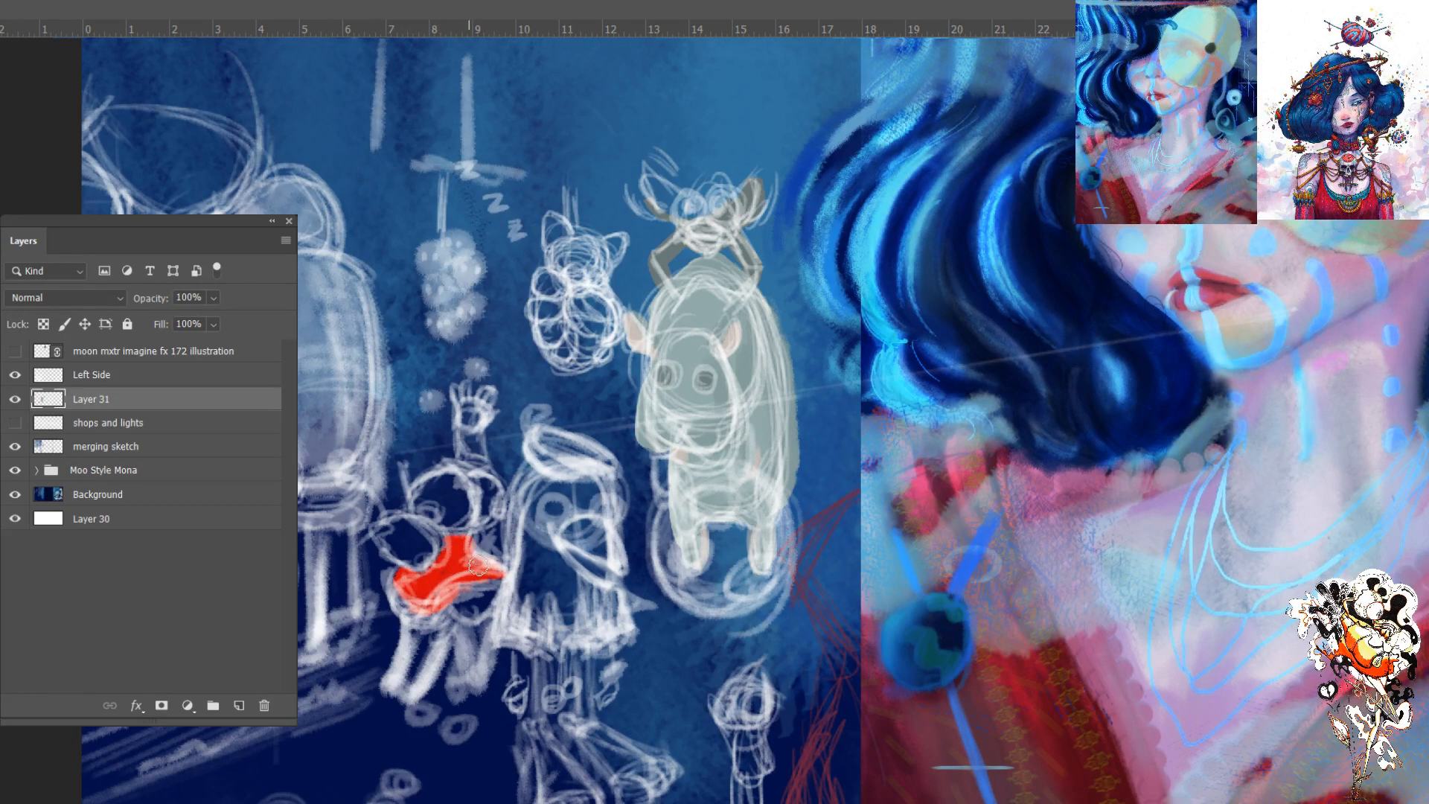
{"action": "mouse_move", "coordinate": [488, 560]}
{"action": "left_mouse_down"}
{"action": "mouse_move", "coordinate": [444, 603]}
{"action": "mouse_move", "coordinate": [477, 571]}
{"action": "mouse_move", "coordinate": [406, 608]}
{"action": "mouse_move", "coordinate": [443, 597]}
{"action": "mouse_move", "coordinate": [402, 574]}
{"action": "mouse_move", "coordinate": [420, 614]}
{"action": "mouse_move", "coordinate": [453, 551]}
{"action": "mouse_move", "coordinate": [451, 580]}
{"action": "mouse_move", "coordinate": [501, 569]}
{"action": "mouse_move", "coordinate": [430, 607]}
{"action": "mouse_move", "coordinate": [506, 575]}
{"action": "mouse_move", "coordinate": [459, 531]}
{"action": "mouse_move", "coordinate": [488, 563]}
{"action": "left_mouse_up"}
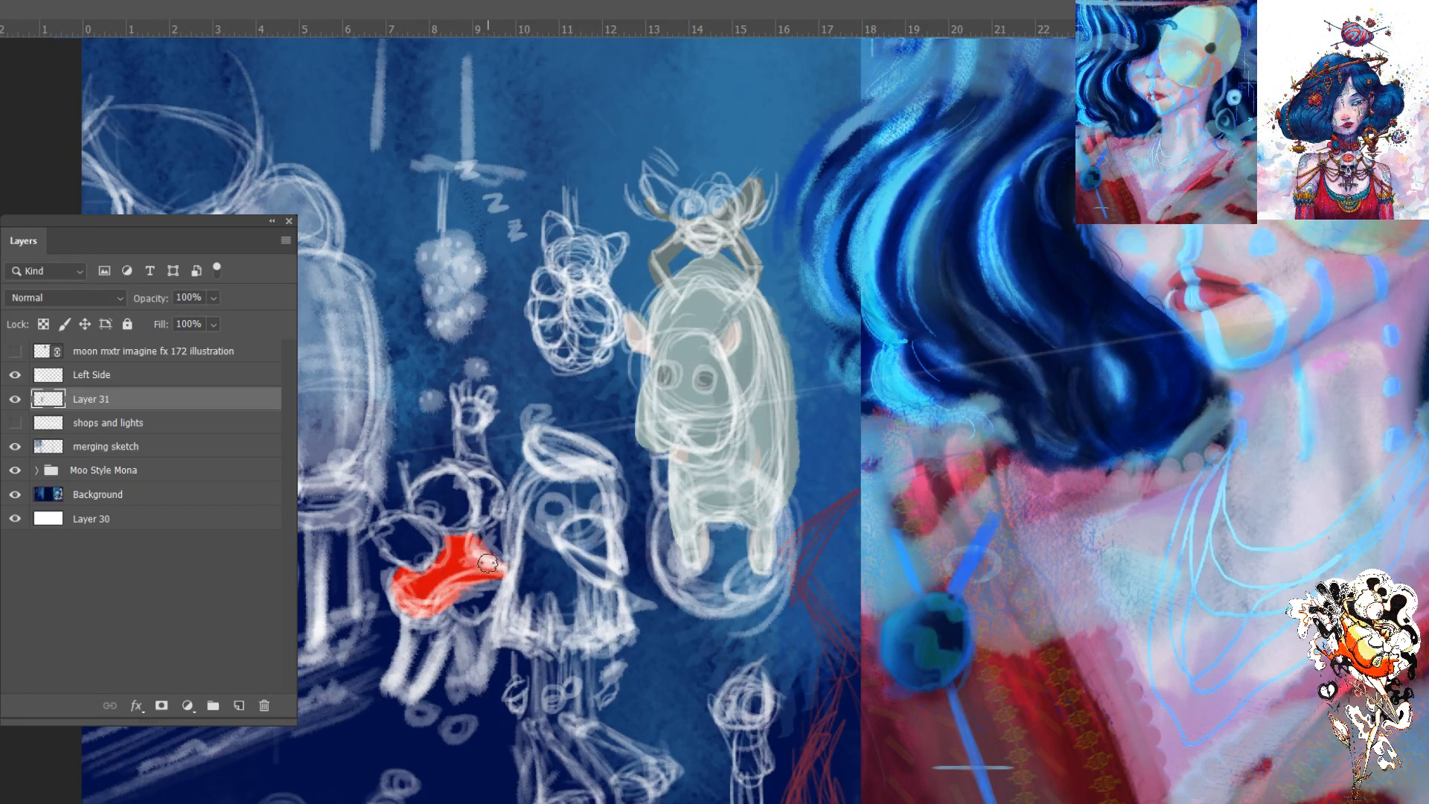
- Deepen the small figure's torso to a darker red, checking the shape with the Left Side sketch hidden and shown
{"action": "left_click", "coordinate": [15, 375]}
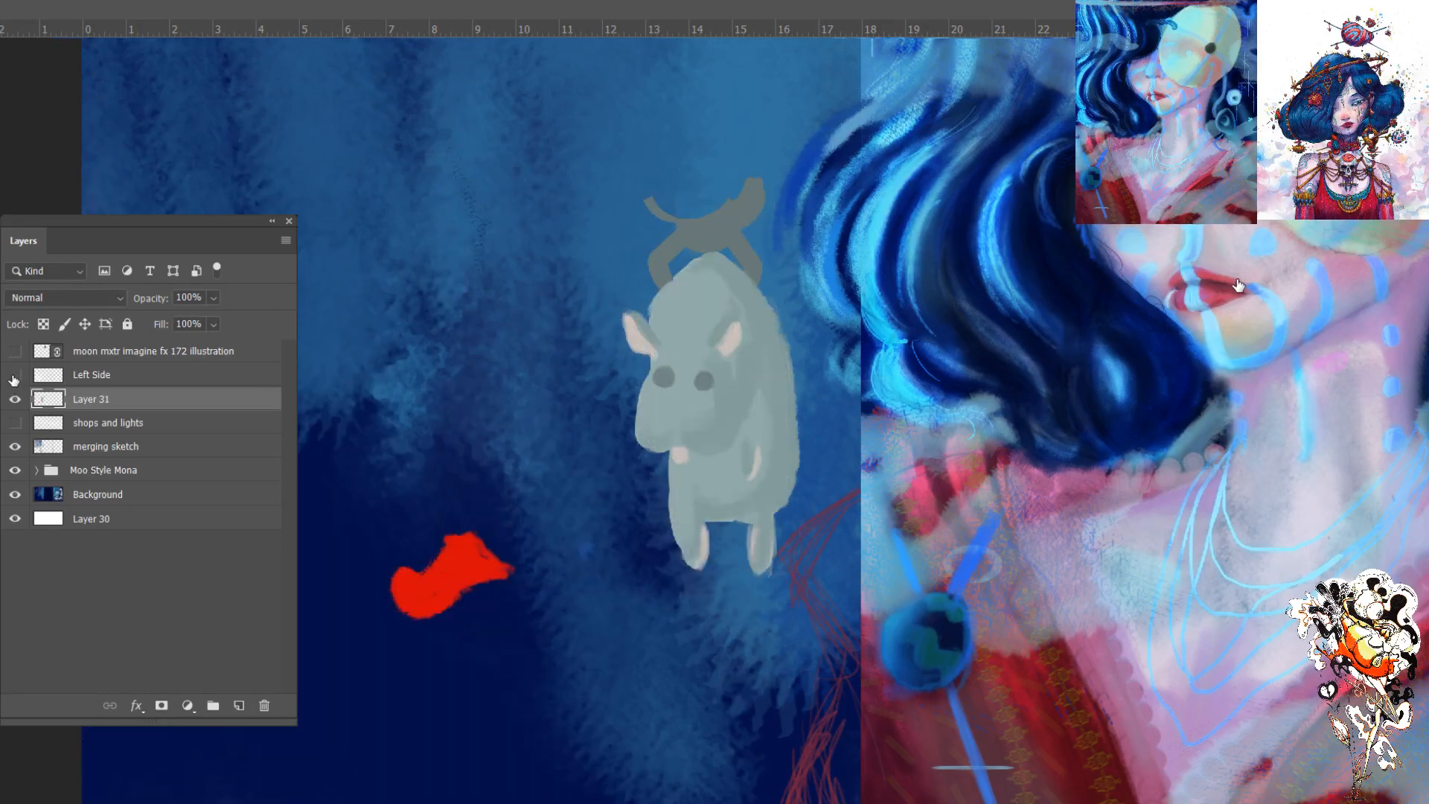
{"action": "left_click", "coordinate": [15, 375]}
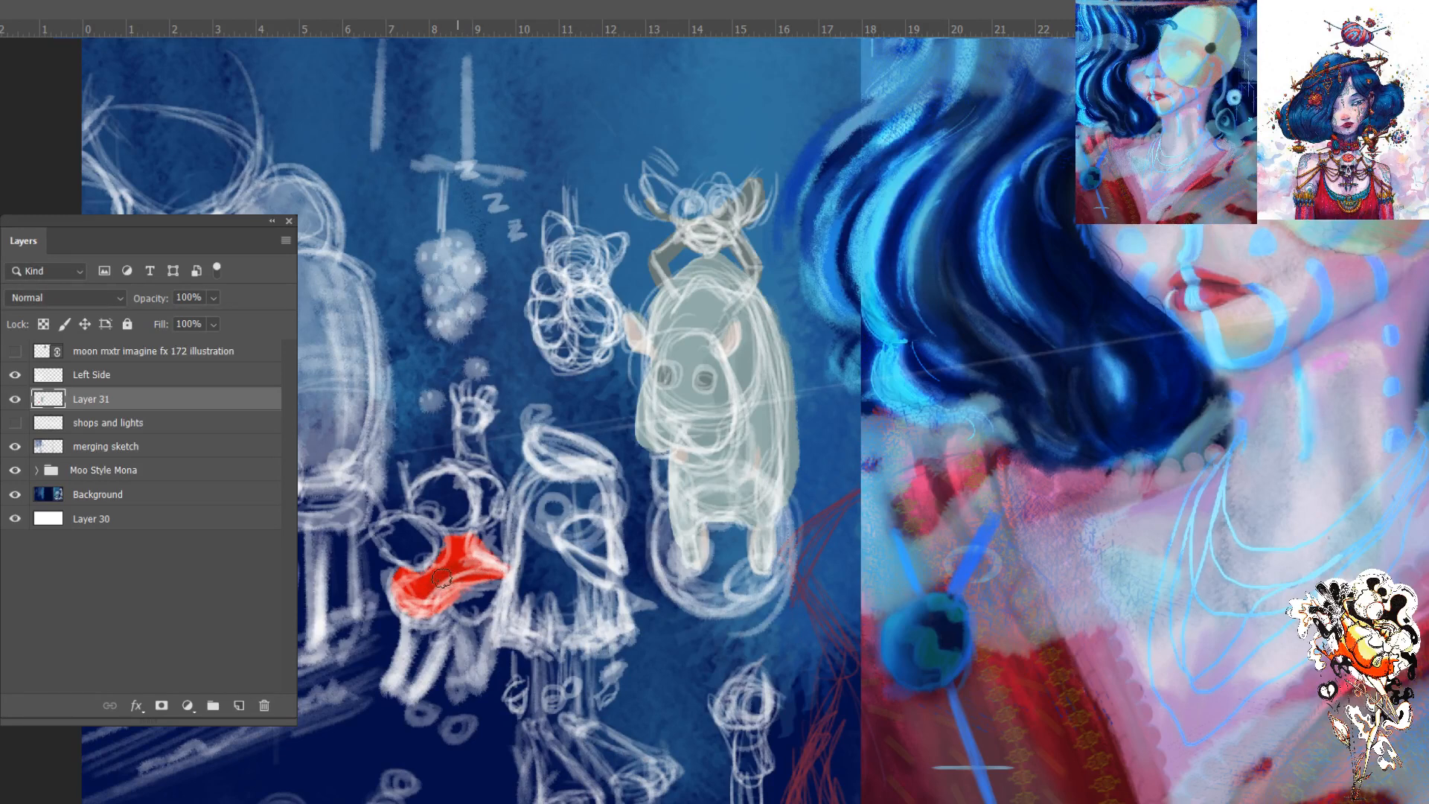
{"action": "left_click", "coordinate": [15, 374]}
{"action": "mouse_move", "coordinate": [487, 574]}
{"action": "left_mouse_down"}
{"action": "mouse_move", "coordinate": [426, 596]}
{"action": "mouse_move", "coordinate": [453, 552]}
{"action": "mouse_move", "coordinate": [409, 584]}
{"action": "mouse_move", "coordinate": [417, 609]}
{"action": "mouse_move", "coordinate": [462, 572]}
{"action": "mouse_move", "coordinate": [440, 588]}
{"action": "mouse_move", "coordinate": [391, 586]}
{"action": "mouse_move", "coordinate": [404, 572]}
{"action": "mouse_move", "coordinate": [418, 605]}
{"action": "mouse_move", "coordinate": [412, 584]}
{"action": "mouse_move", "coordinate": [449, 548]}
{"action": "mouse_move", "coordinate": [405, 576]}
{"action": "mouse_move", "coordinate": [406, 591]}
{"action": "mouse_move", "coordinate": [506, 563]}
{"action": "mouse_move", "coordinate": [447, 538]}
{"action": "mouse_move", "coordinate": [411, 586]}
{"action": "left_mouse_up"}
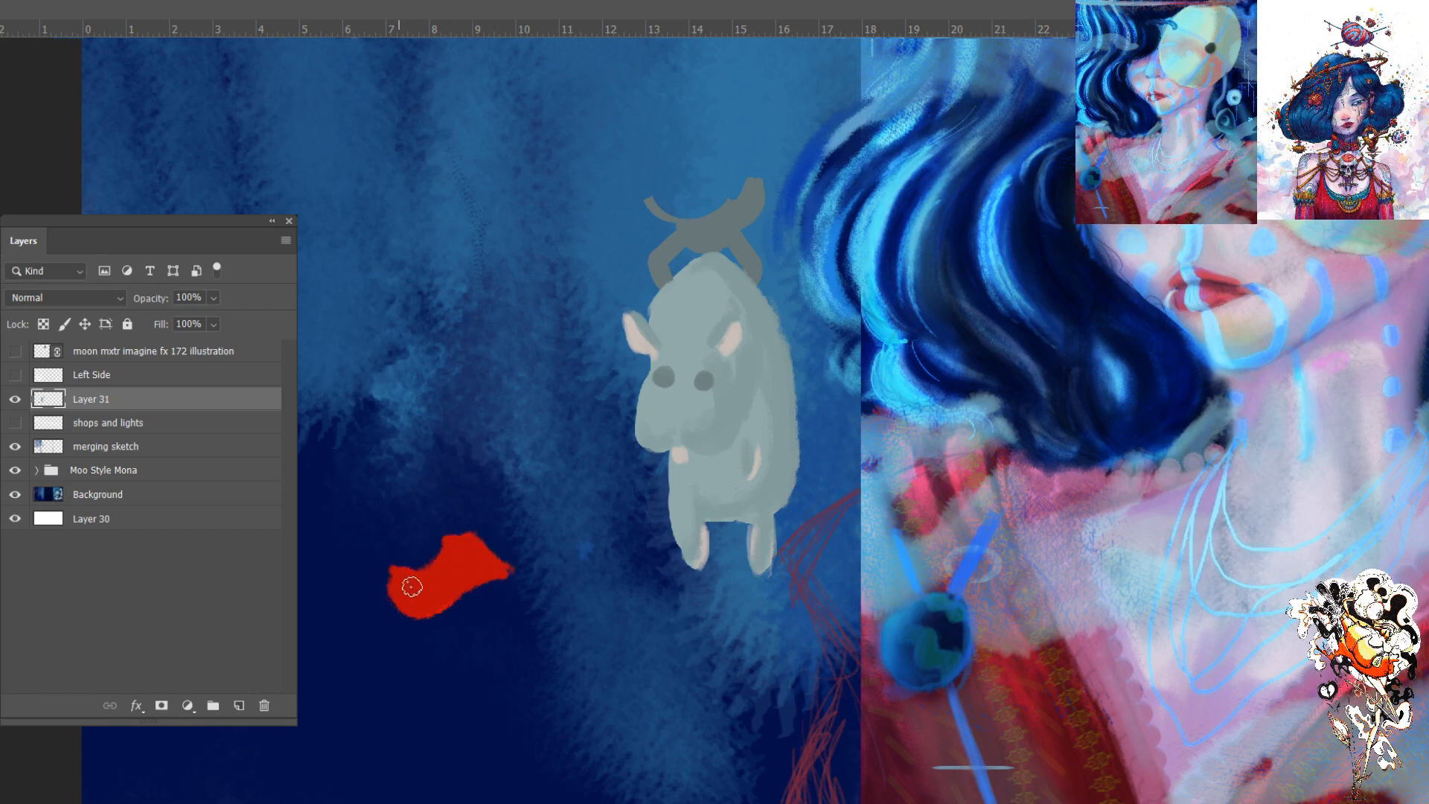
{"action": "left_click", "coordinate": [15, 375]}
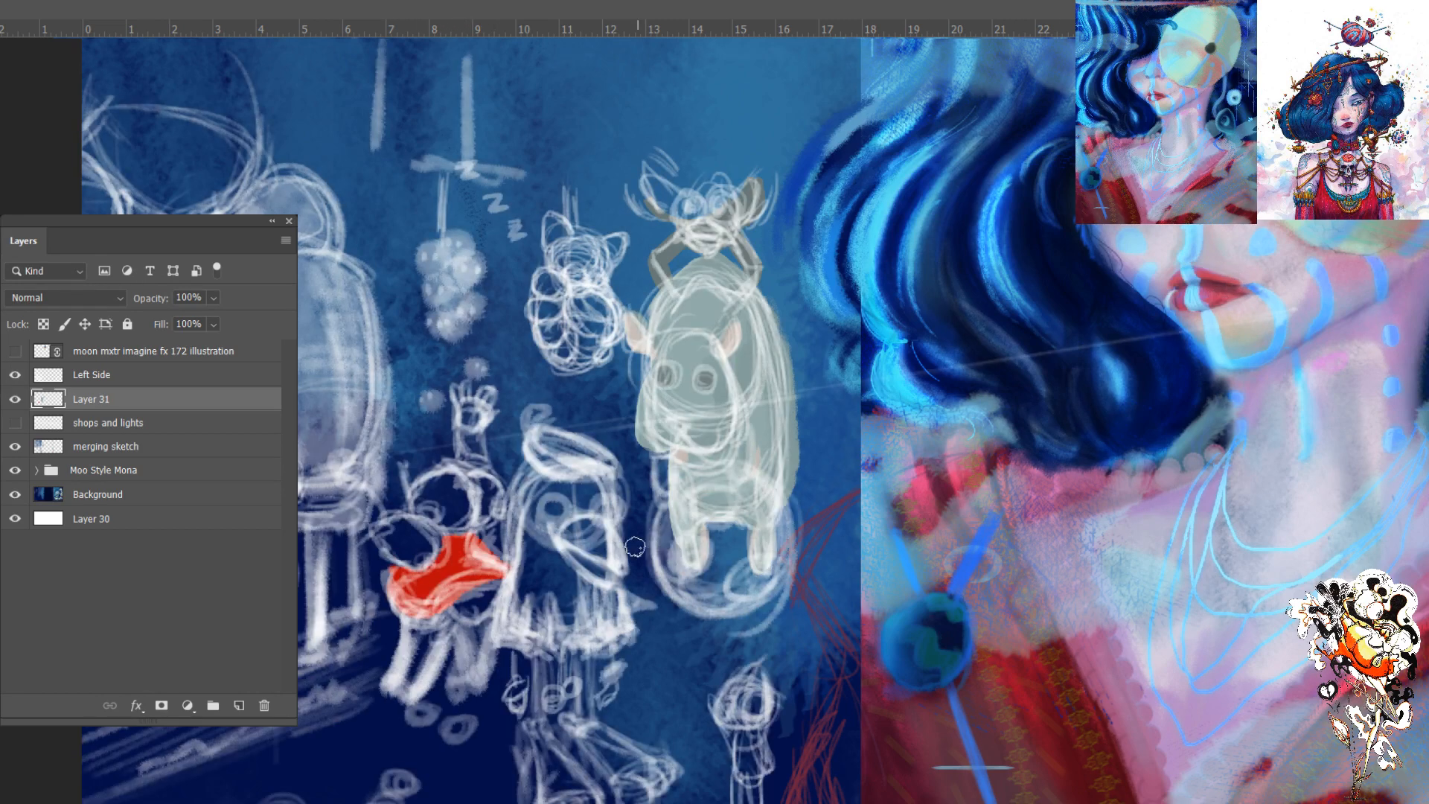
- Save the document
{"action": "key", "text": "ctrl+minus"}
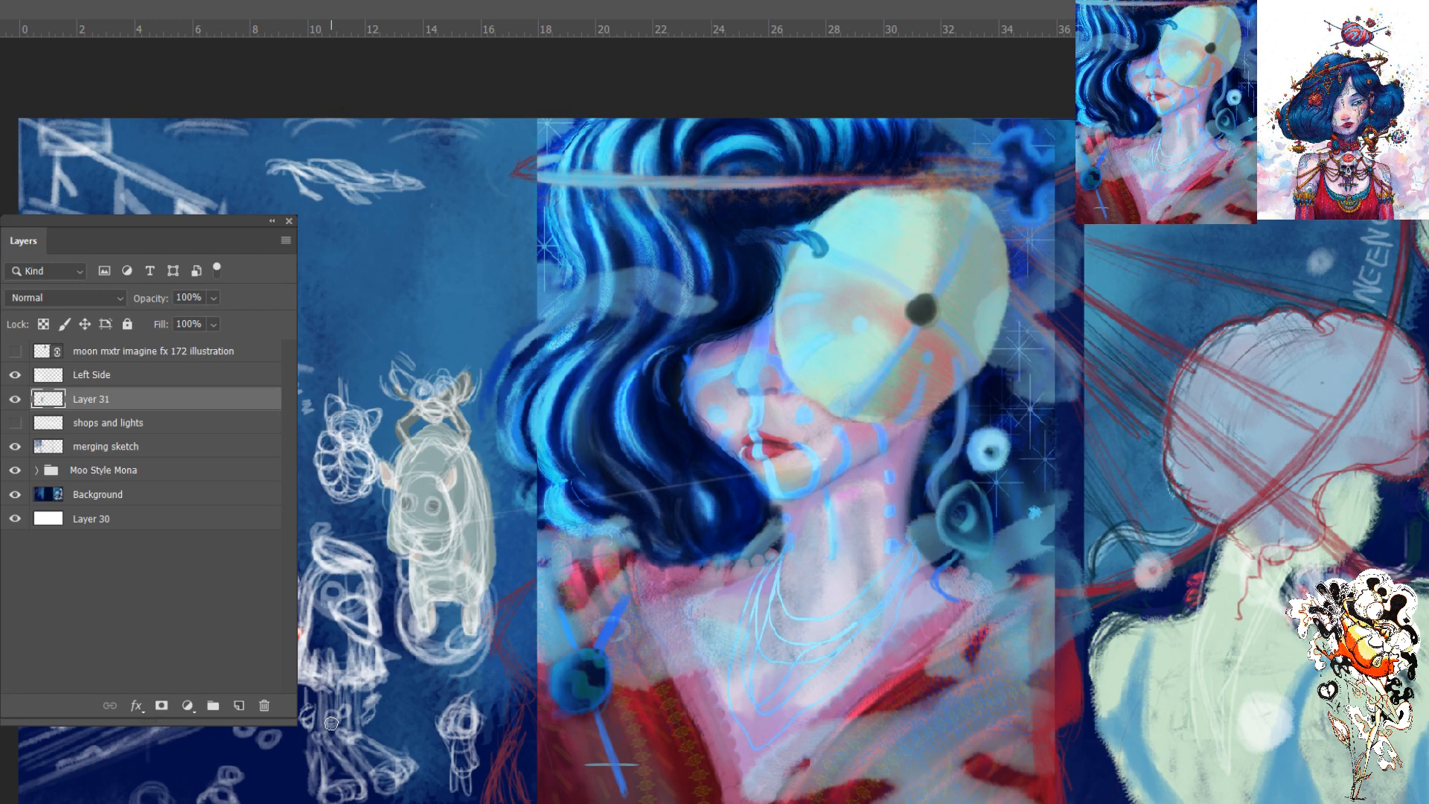
{"action": "key", "text": "ctrl+plus"}
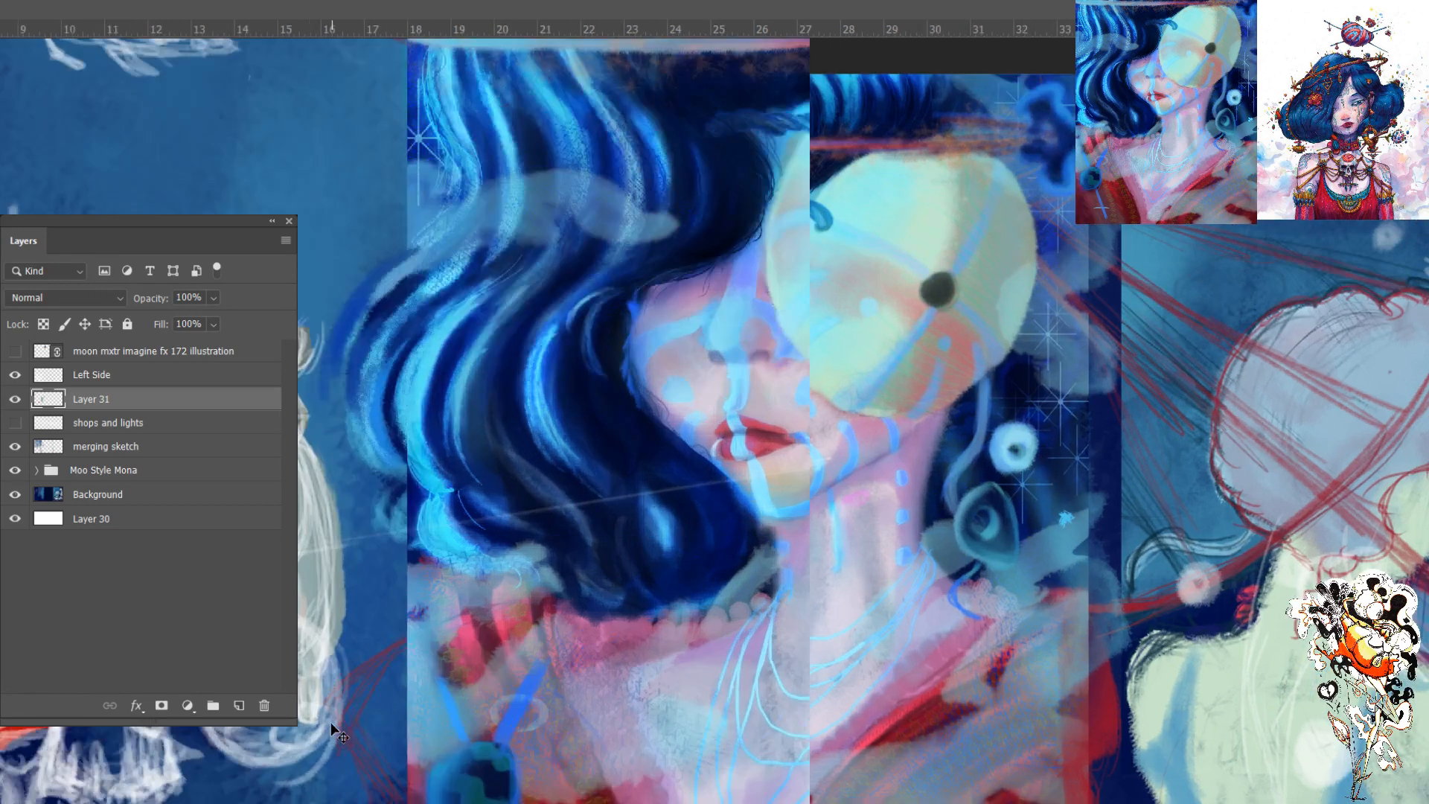
{"action": "mouse_move", "coordinate": [777, 673]}
{"action": "left_mouse_down"}
{"action": "mouse_move", "coordinate": [869, 603]}
{"action": "mouse_move", "coordinate": [1067, 514]}
{"action": "left_mouse_up"}
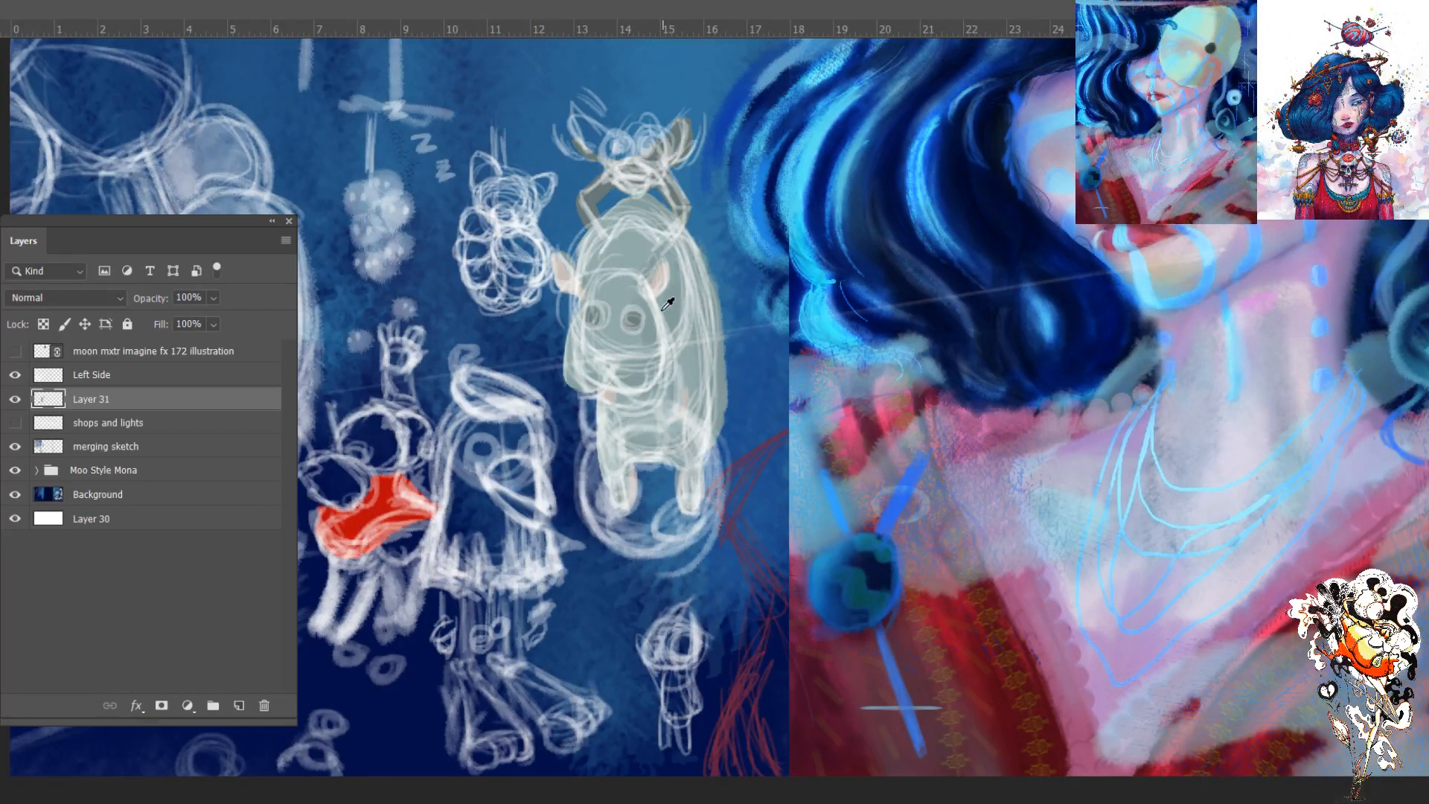
{"action": "key", "text": "ctrl+s"}
- Try a round orange head above the small figure's red torso on Layer 31 and undo it
{"action": "key", "text": "ctrl+plus"}
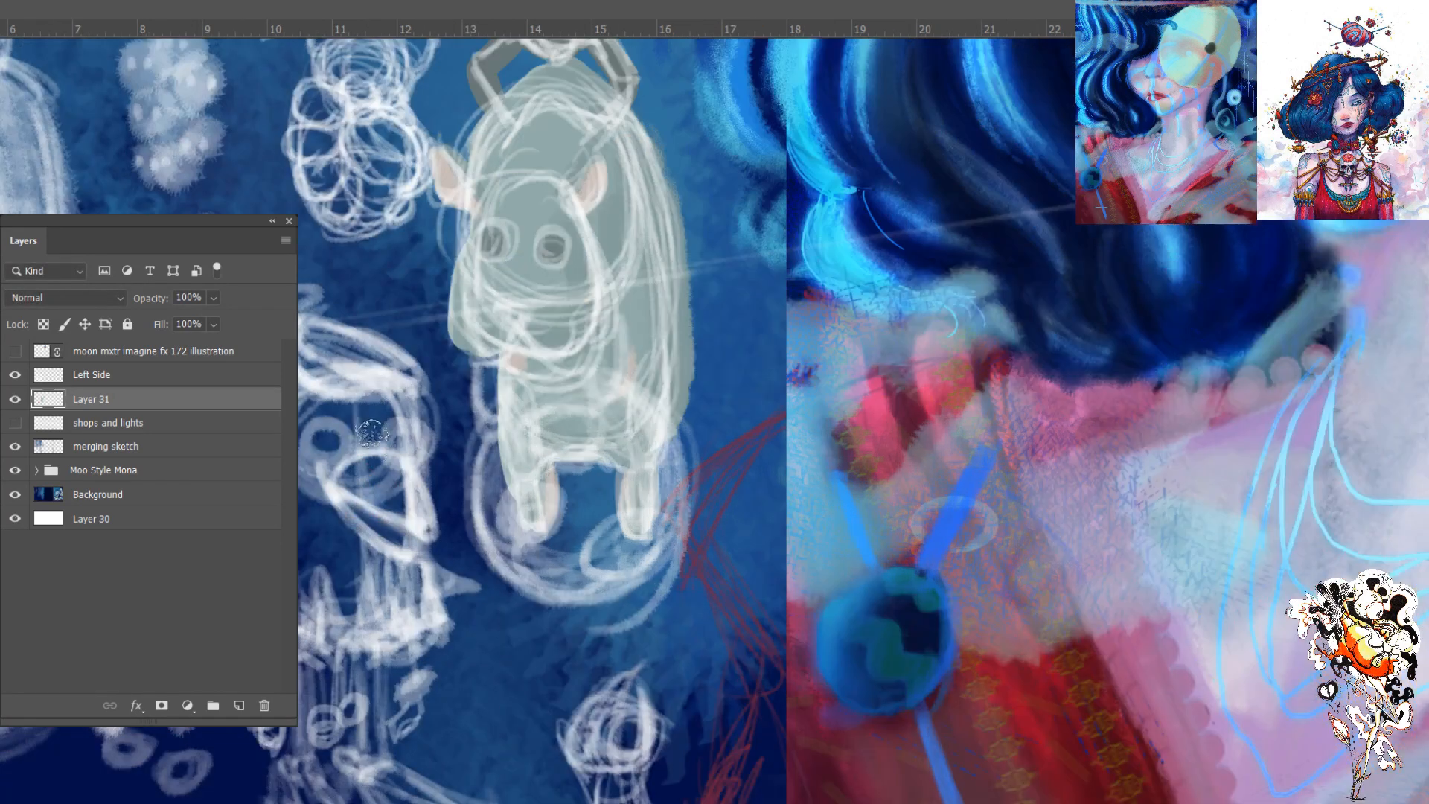
{"action": "left_click_drag", "start_coordinate": [178, 134], "coordinate": [251, 155]}
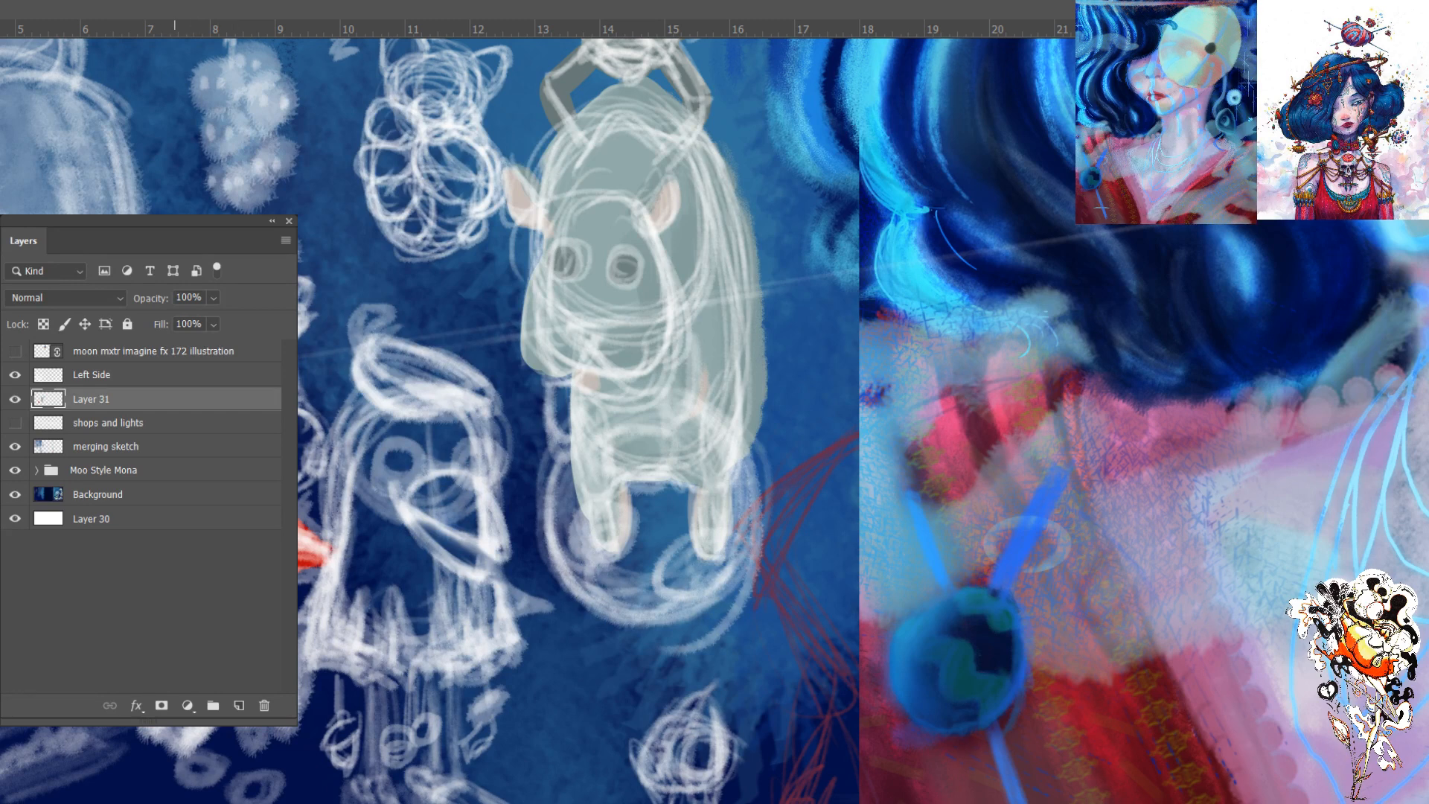
{"action": "left_click", "coordinate": [15, 374]}
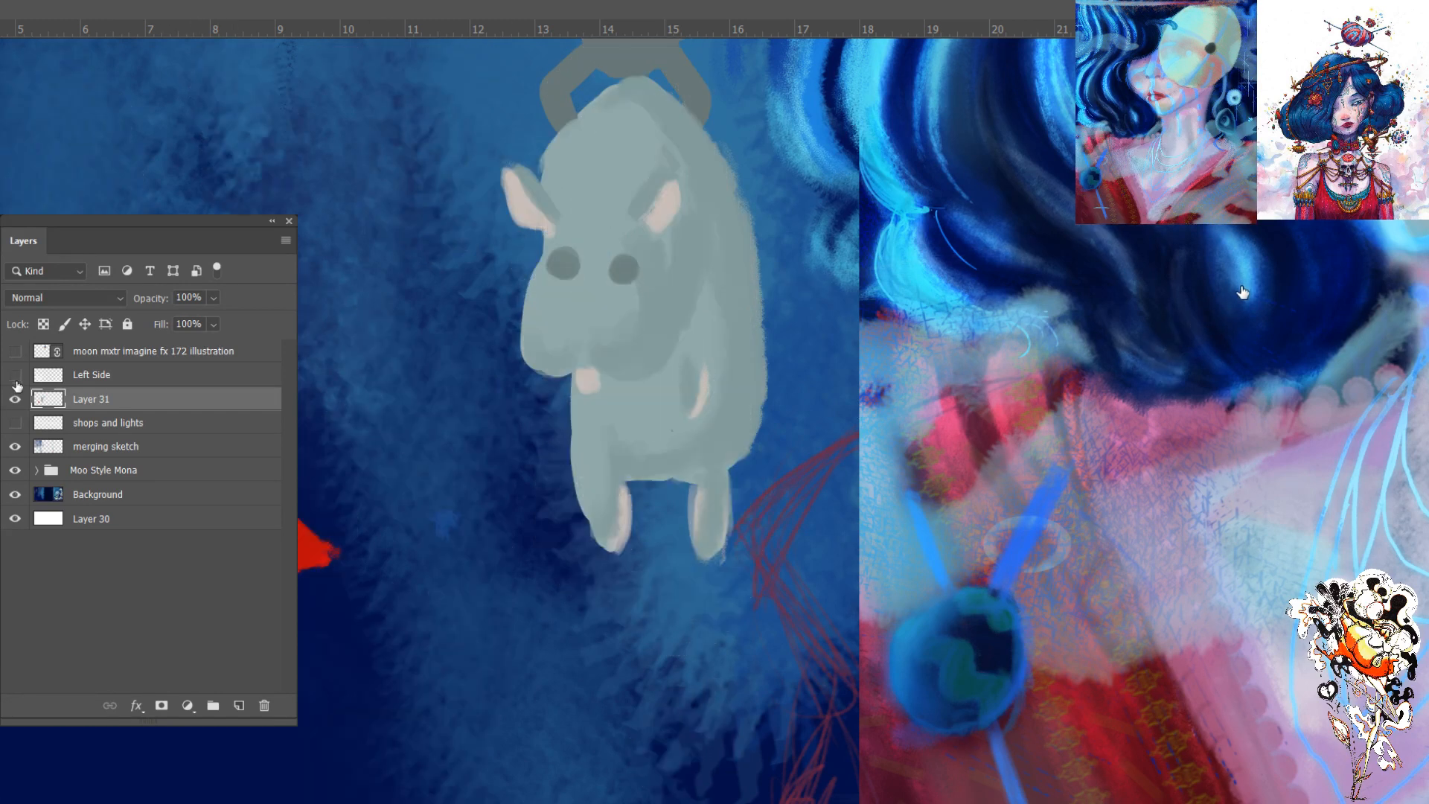
{"action": "left_click", "coordinate": [15, 375]}
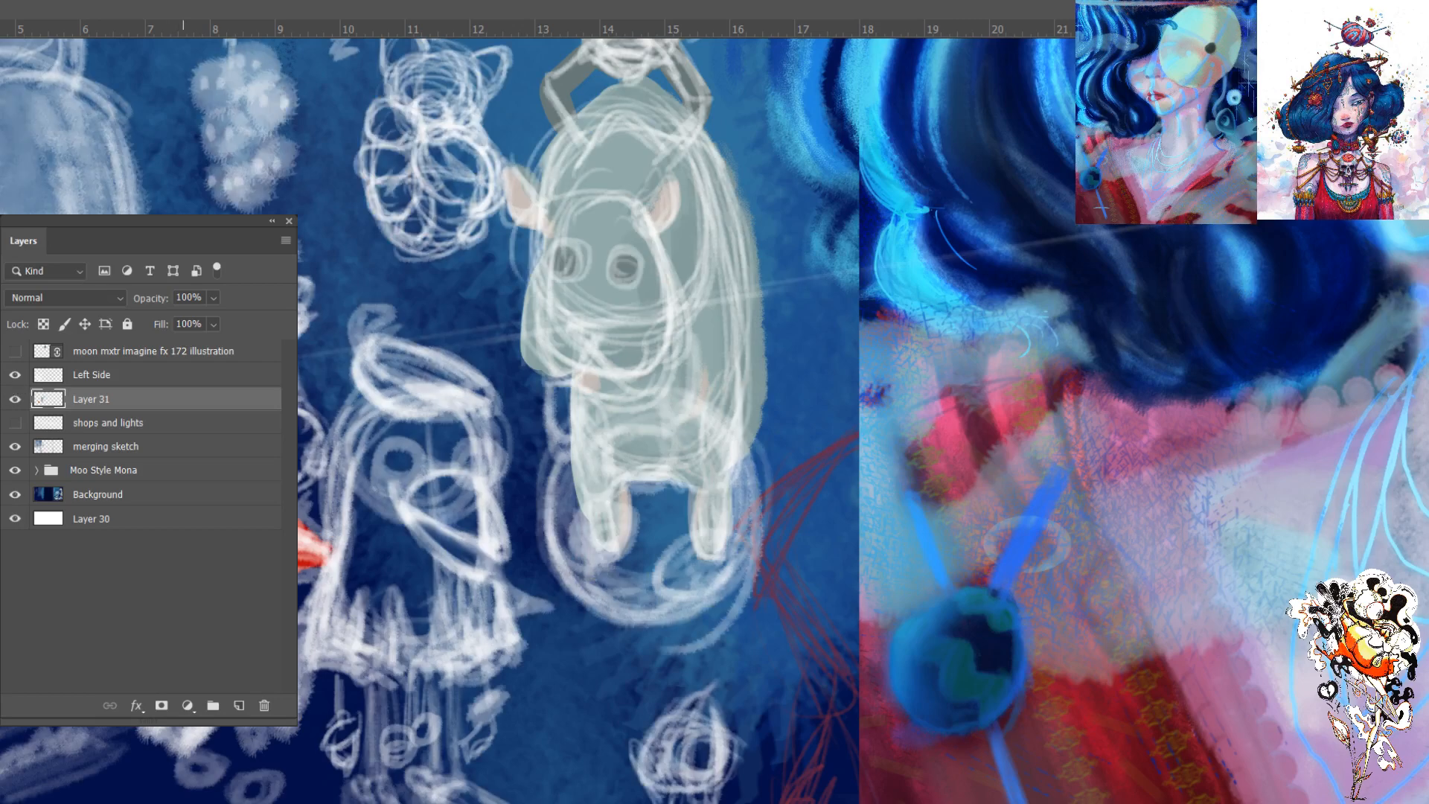
{"action": "mouse_move", "coordinate": [283, 419]}
{"action": "left_mouse_down"}
{"action": "mouse_move", "coordinate": [292, 468]}
{"action": "mouse_move", "coordinate": [277, 463]}
{"action": "mouse_move", "coordinate": [308, 455]}
{"action": "mouse_move", "coordinate": [285, 452]}
{"action": "left_mouse_up"}
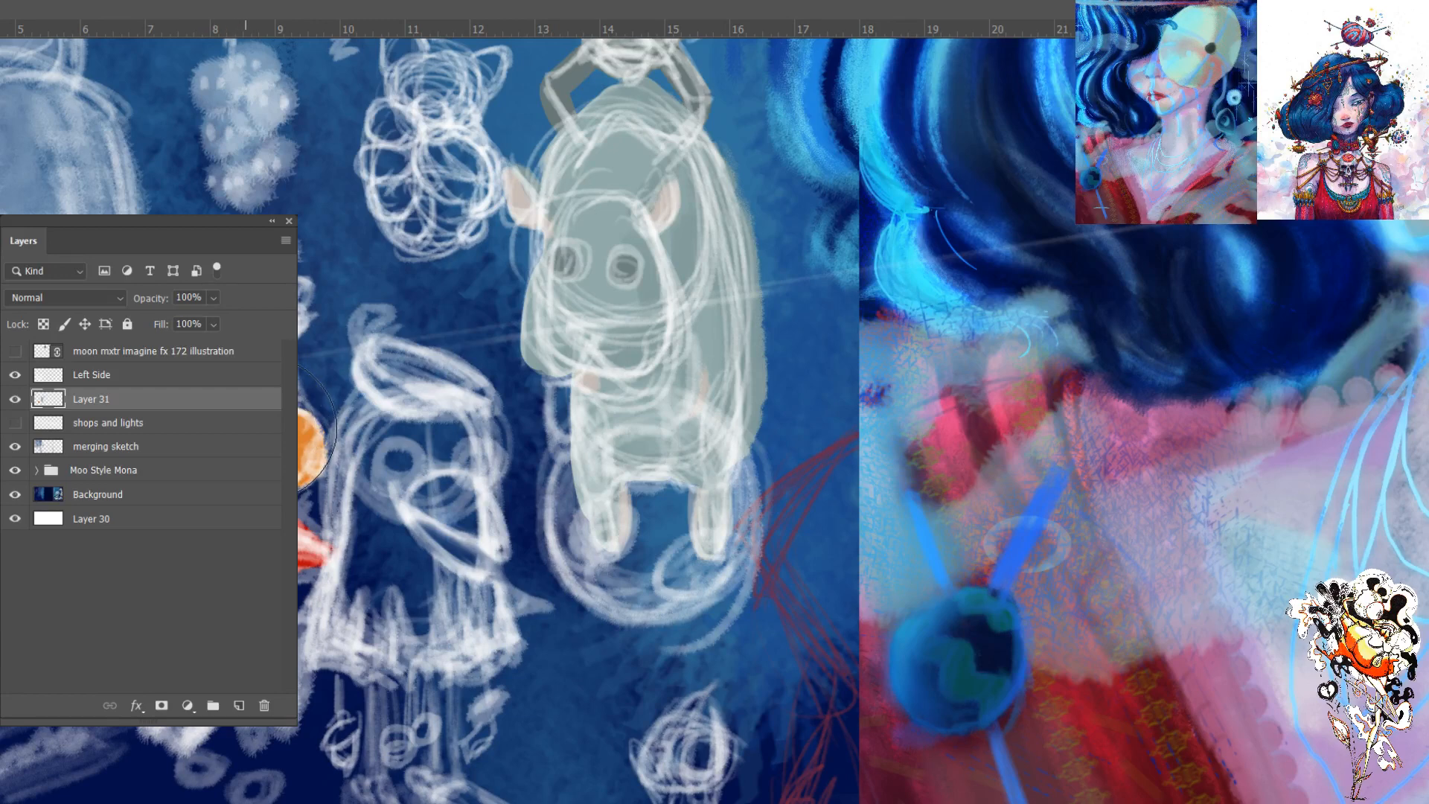
{"action": "key", "text": "ctrl+z"}
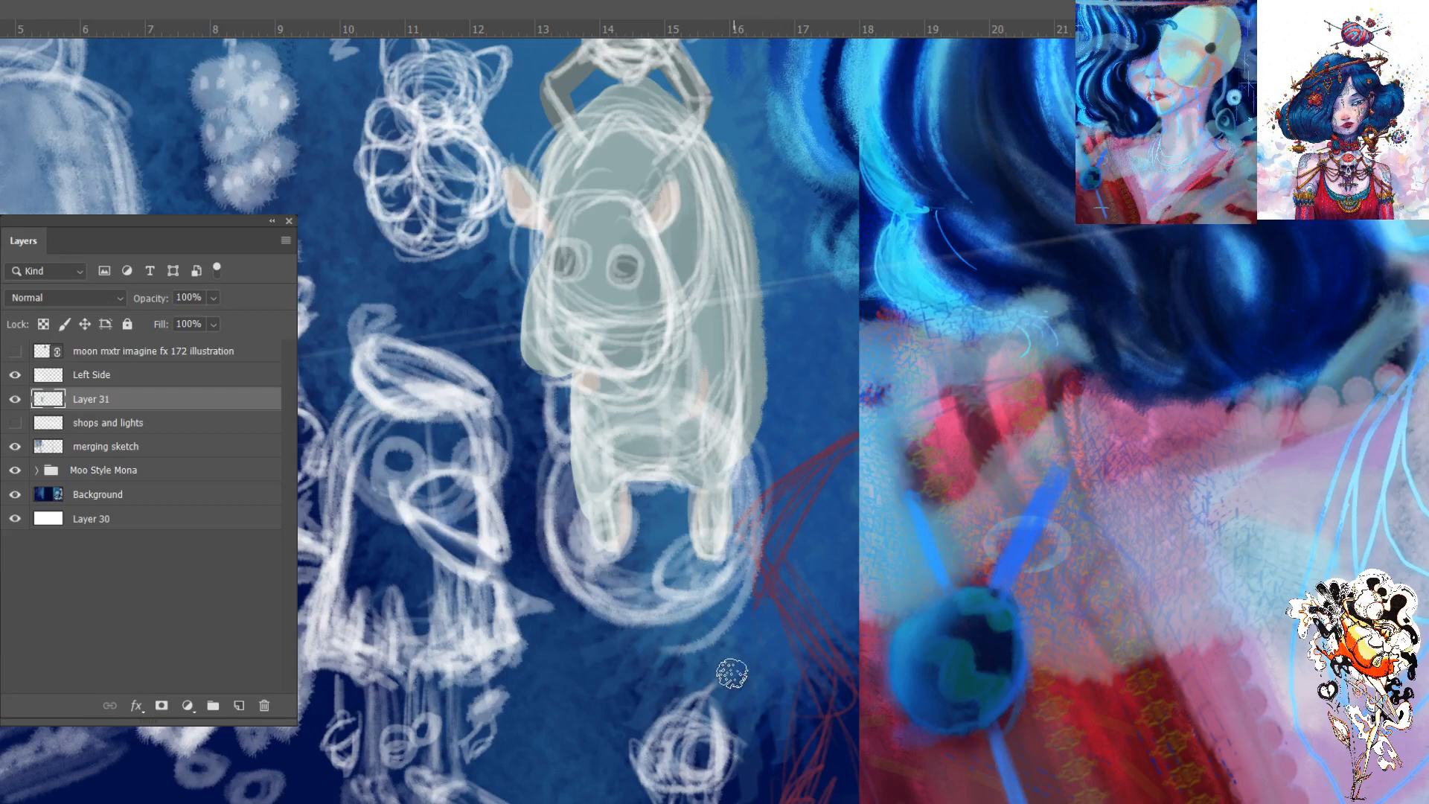
- Repaint the small figure's torso on Layer 31 in a lighter salmon red
{"action": "left_click_drag", "start_coordinate": [618, 264], "coordinate": [624, 266]}
{"action": "left_click_drag", "start_coordinate": [298, 557], "coordinate": [307, 563]}
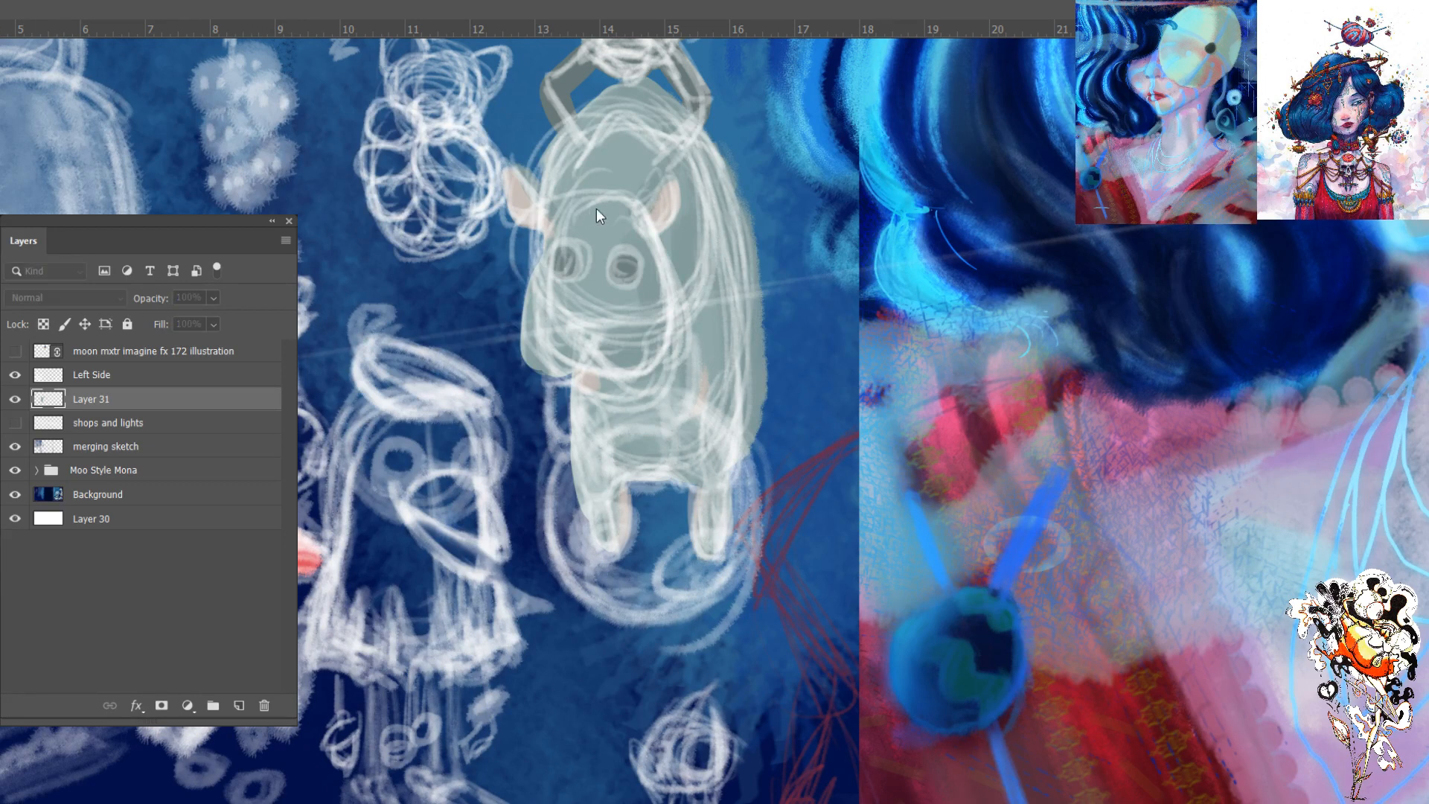
{"action": "left_click", "coordinate": [904, 187]}
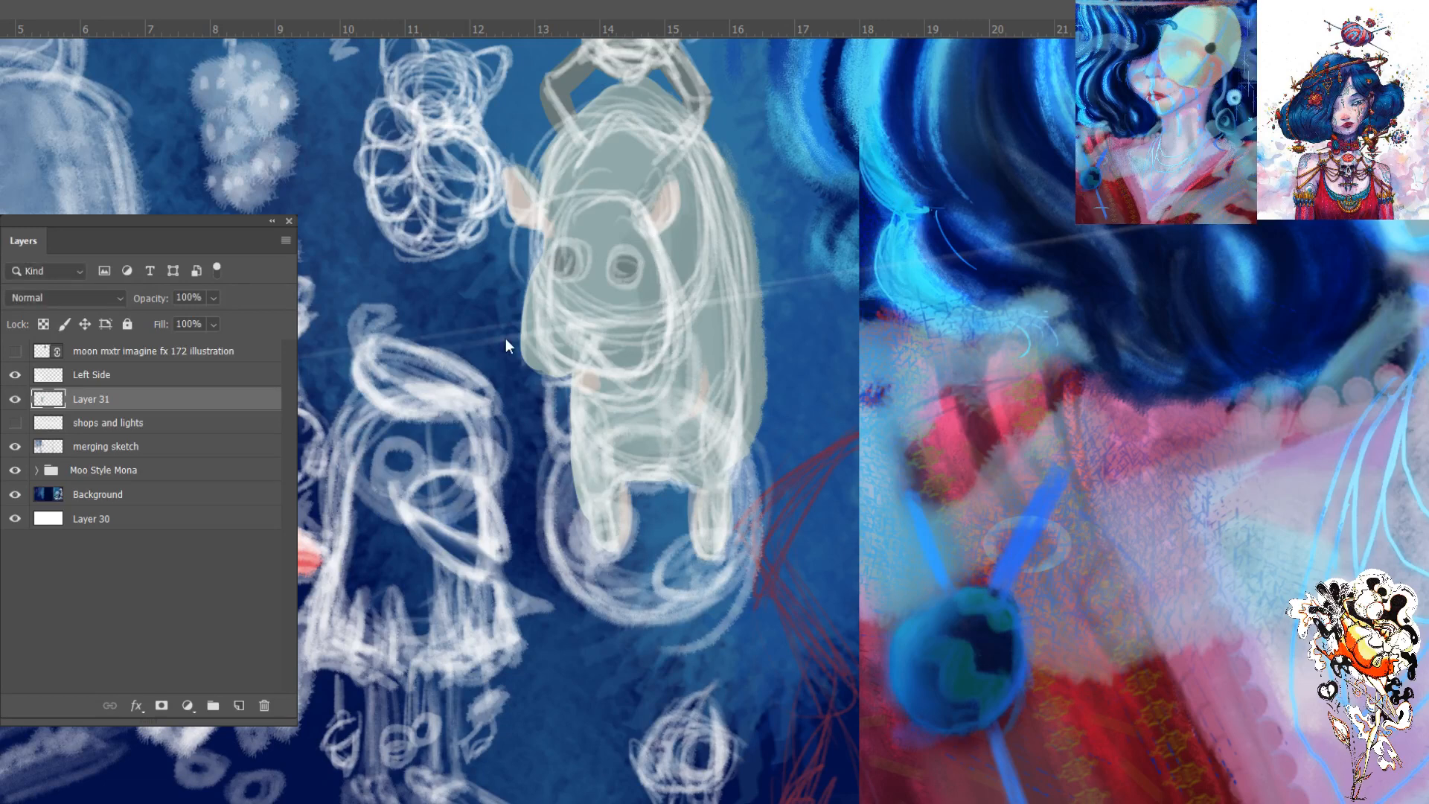
{"action": "left_click_drag", "start_coordinate": [301, 571], "coordinate": [323, 573]}
{"action": "mouse_move", "coordinate": [292, 516]}
{"action": "left_mouse_down"}
{"action": "mouse_move", "coordinate": [311, 567]}
{"action": "mouse_move", "coordinate": [266, 548]}
{"action": "left_mouse_up"}
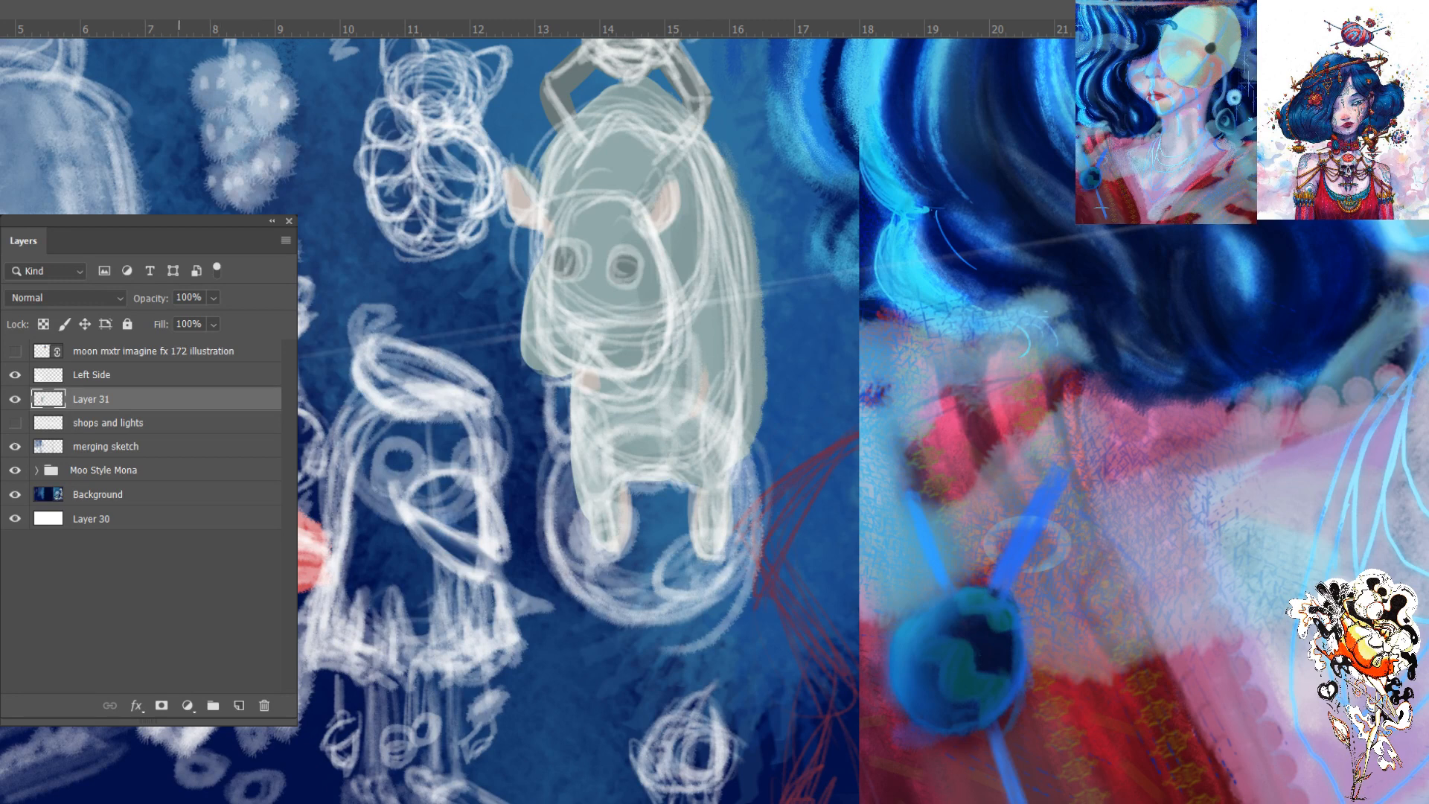
- Compare the painted creature and salmon-red torso with the Left Side sketch hidden and shown
{"action": "left_click", "coordinate": [15, 376]}
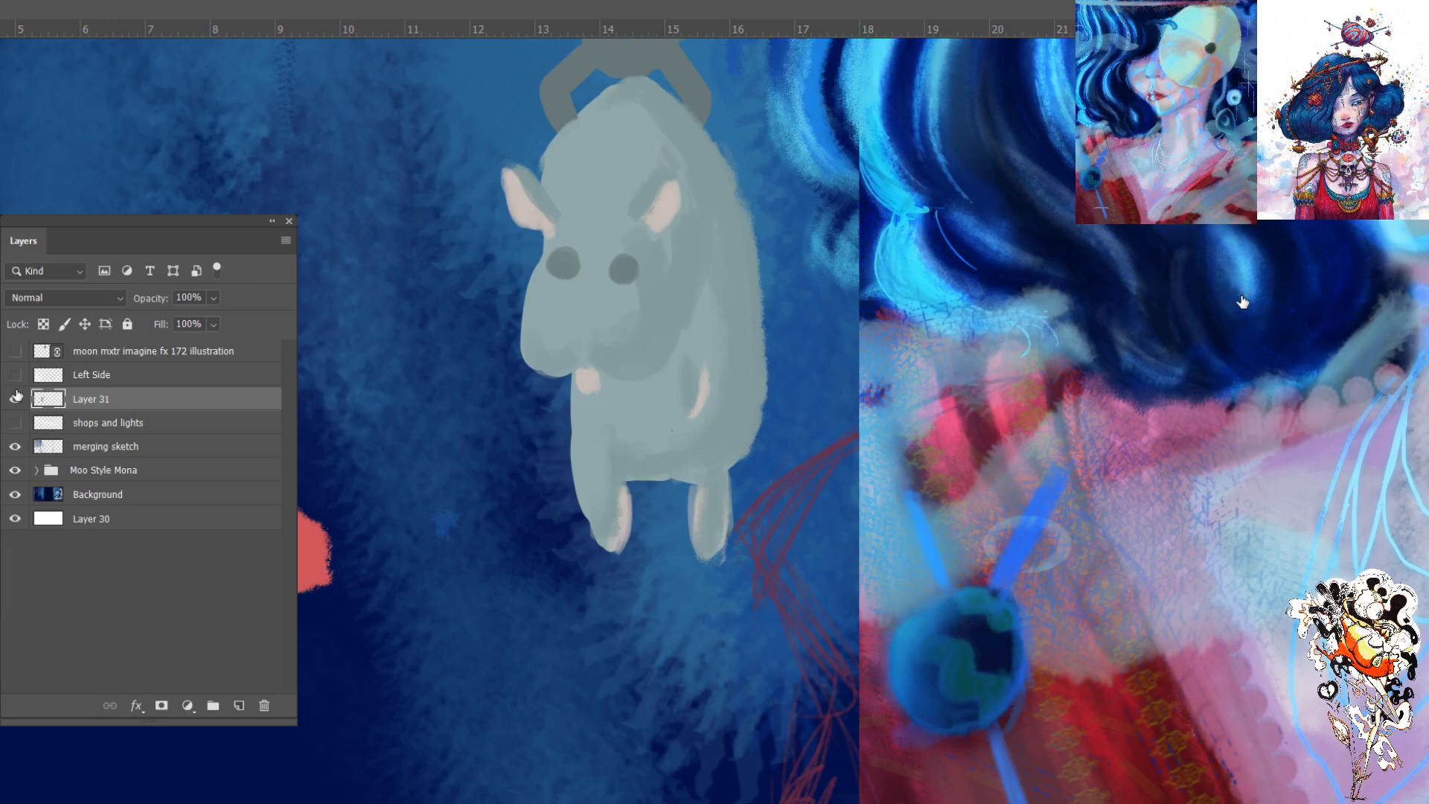
{"action": "left_click", "coordinate": [15, 376]}
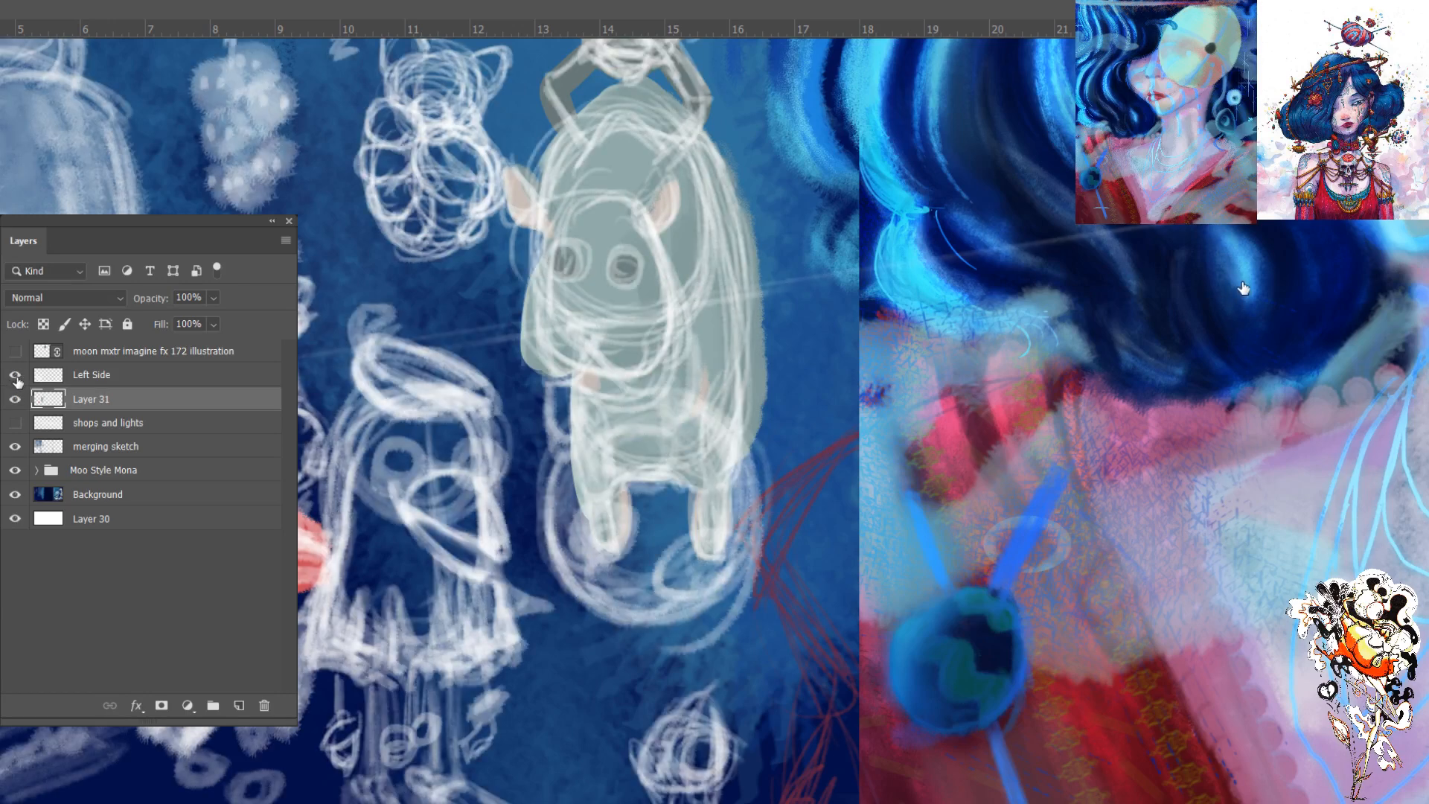
{"action": "left_click", "coordinate": [15, 376]}
{"action": "left_click", "coordinate": [15, 380]}
{"action": "left_click", "coordinate": [14, 422]}
{"action": "left_click", "coordinate": [14, 399]}
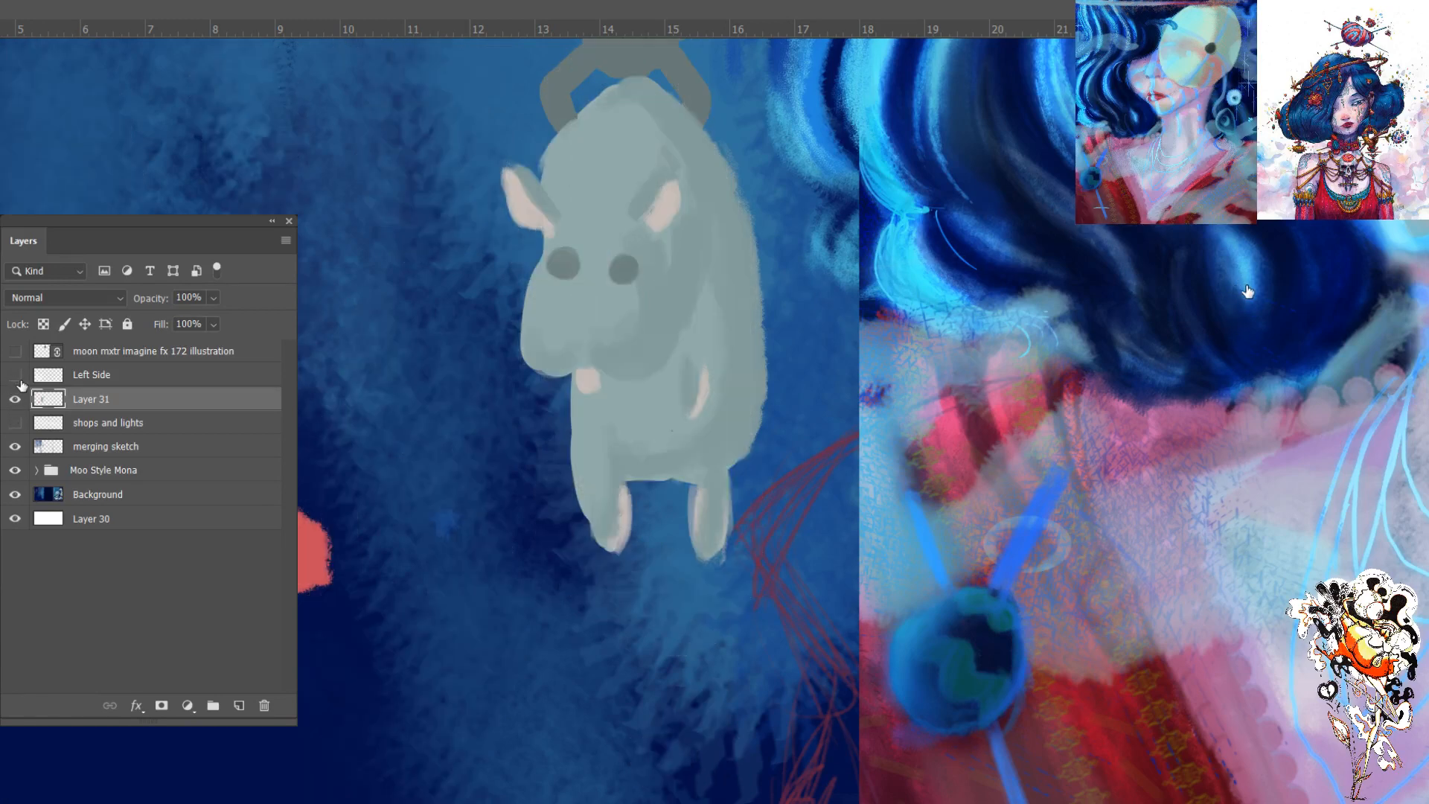
{"action": "left_click", "coordinate": [16, 397]}
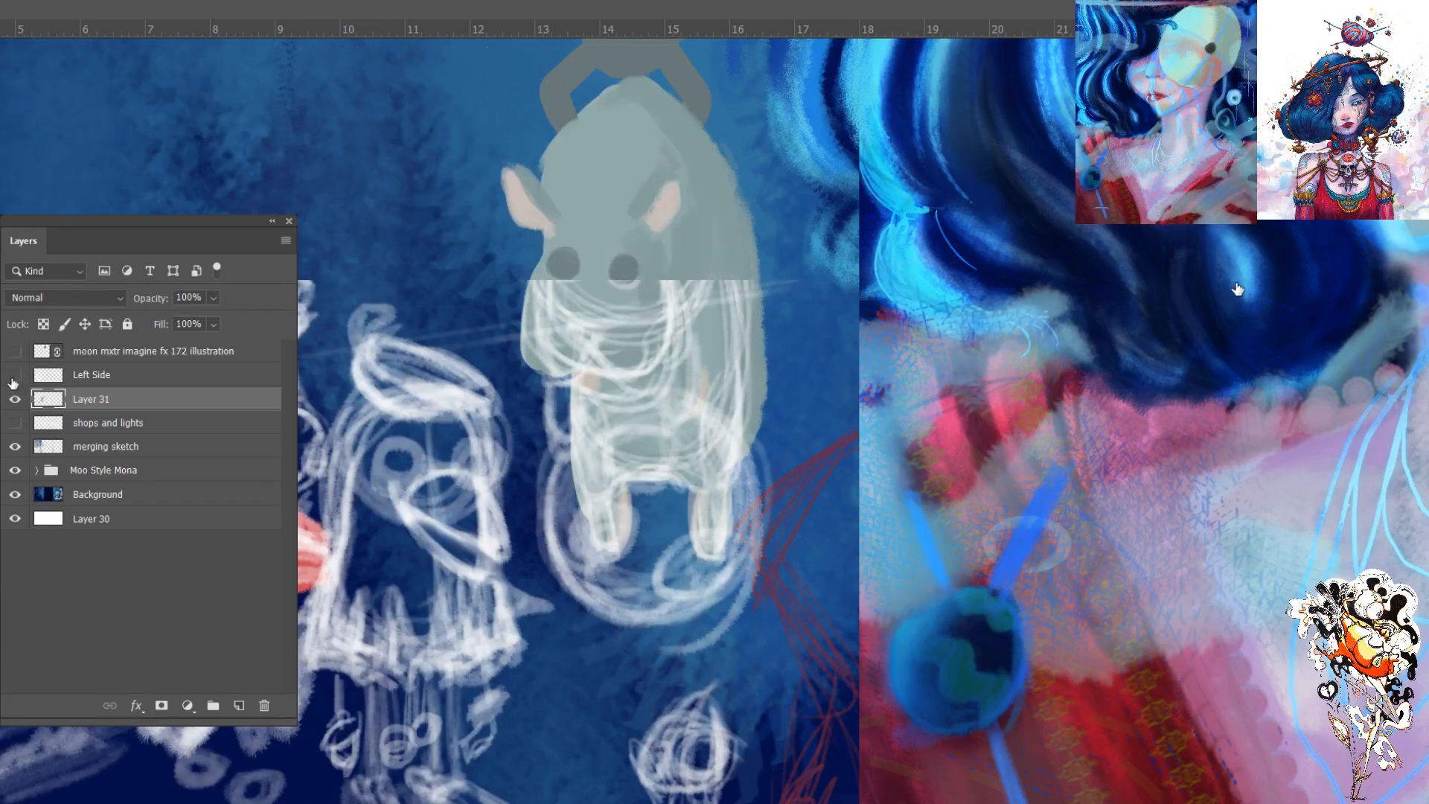
{"action": "left_click", "coordinate": [14, 376]}
{"action": "left_click", "coordinate": [14, 376]}
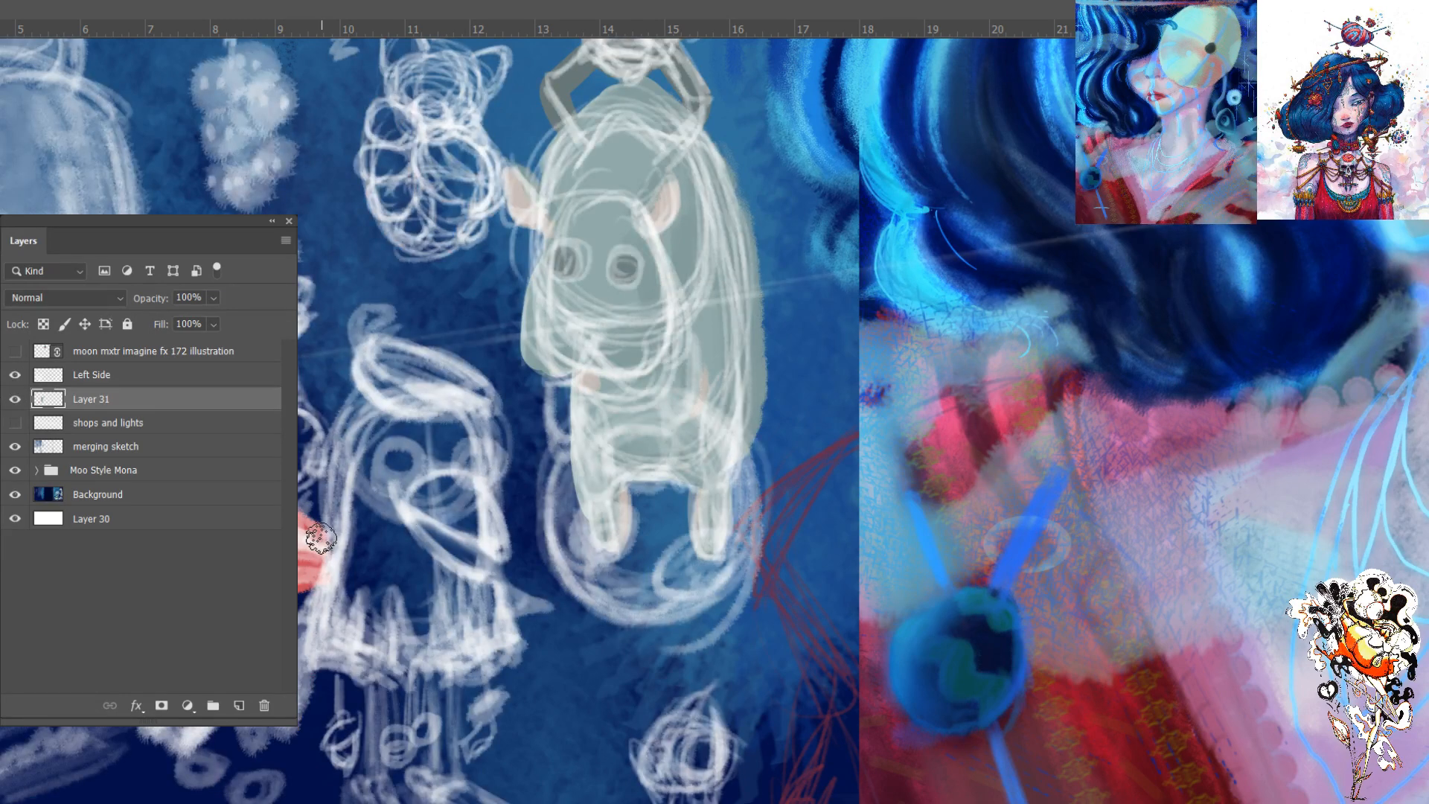
- Extend the salmon-red torso to a point over the skirted figure and paint a pale blue-green patch above it
{"action": "mouse_move", "coordinate": [316, 532]}
{"action": "left_mouse_down"}
{"action": "mouse_move", "coordinate": [327, 562]}
{"action": "mouse_move", "coordinate": [335, 551]}
{"action": "mouse_move", "coordinate": [317, 570]}
{"action": "mouse_move", "coordinate": [312, 547]}
{"action": "mouse_move", "coordinate": [346, 573]}
{"action": "left_mouse_up"}
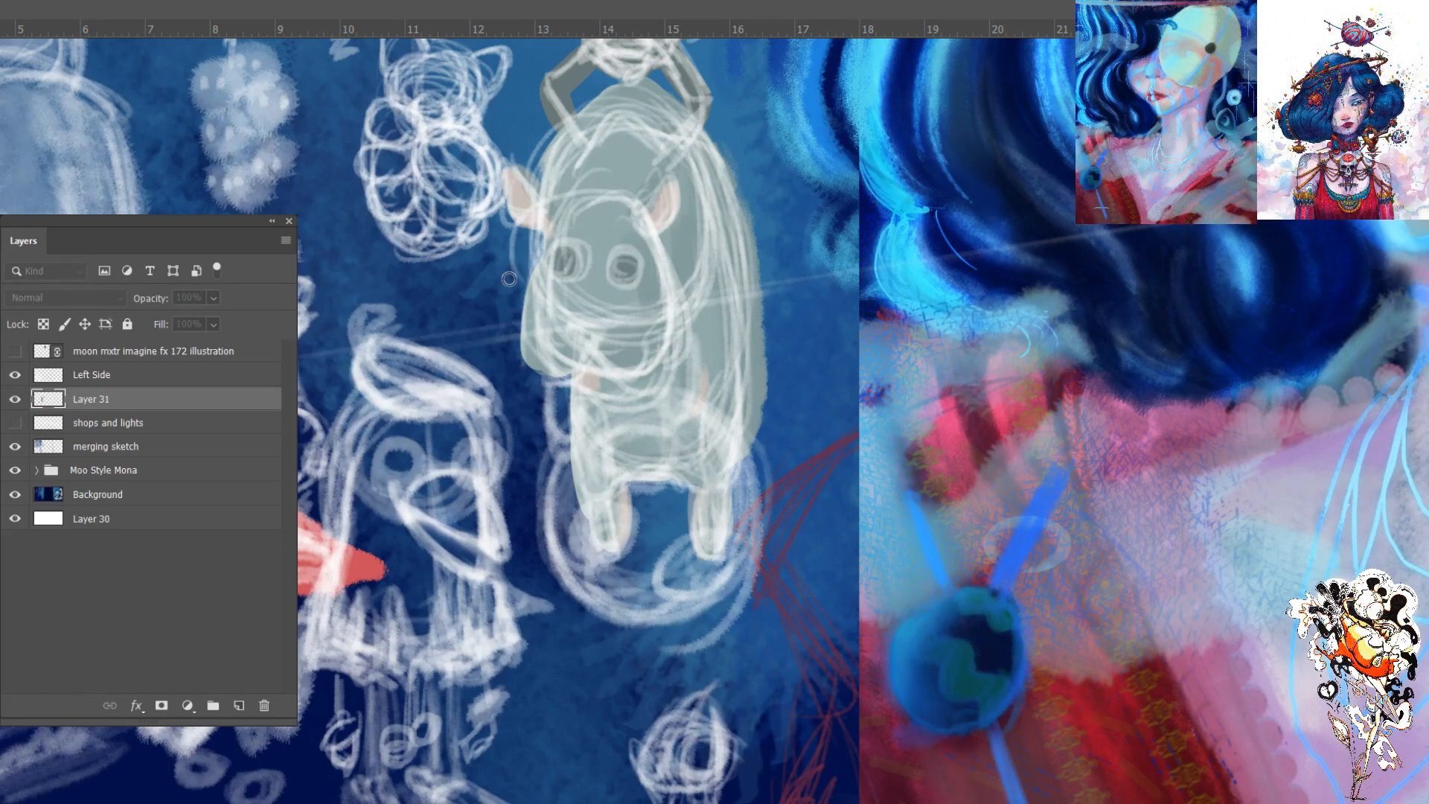
{"action": "left_click", "coordinate": [947, 195]}
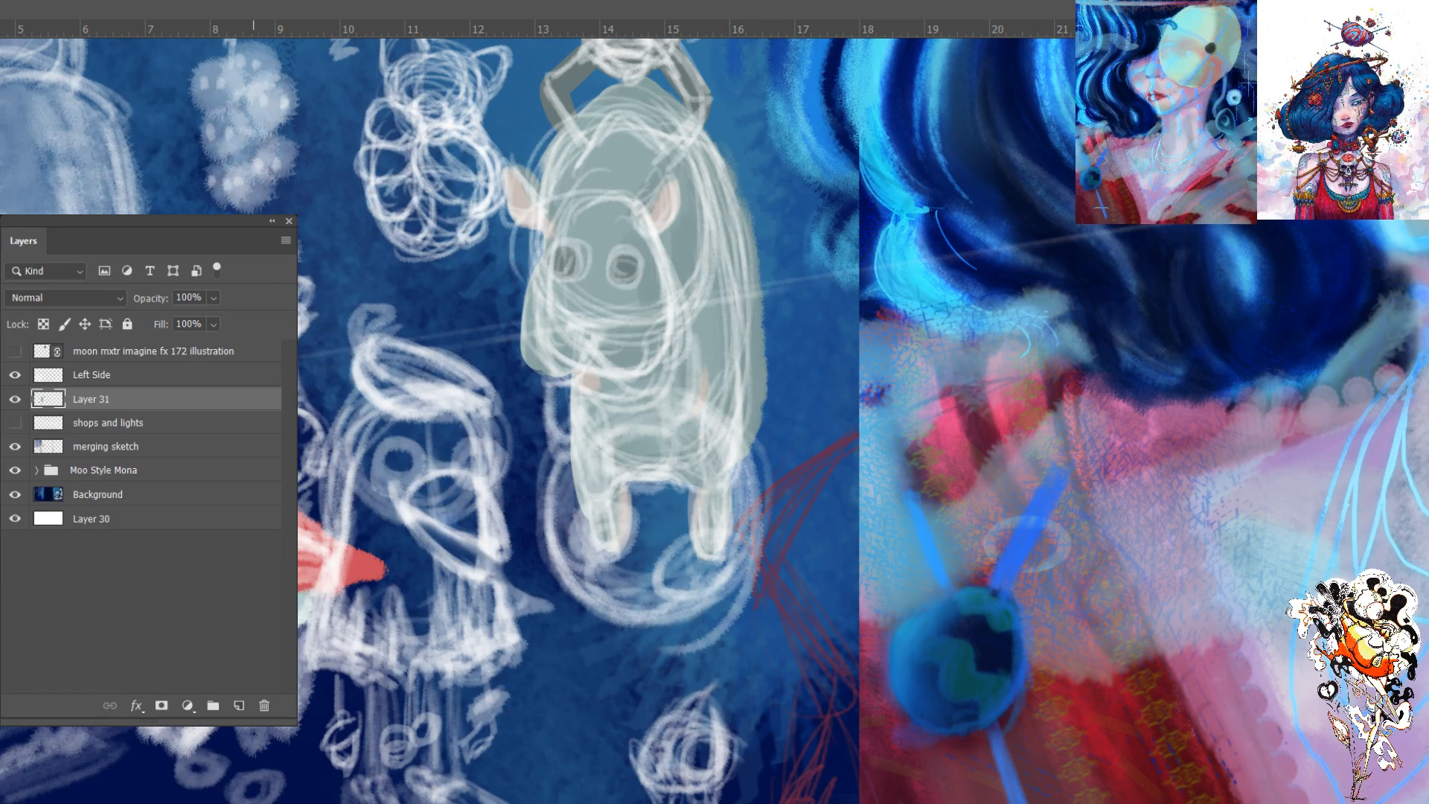
{"action": "mouse_move", "coordinate": [301, 518]}
{"action": "left_mouse_down"}
{"action": "mouse_move", "coordinate": [313, 480]}
{"action": "mouse_move", "coordinate": [311, 516]}
{"action": "mouse_move", "coordinate": [301, 490]}
{"action": "left_mouse_up"}
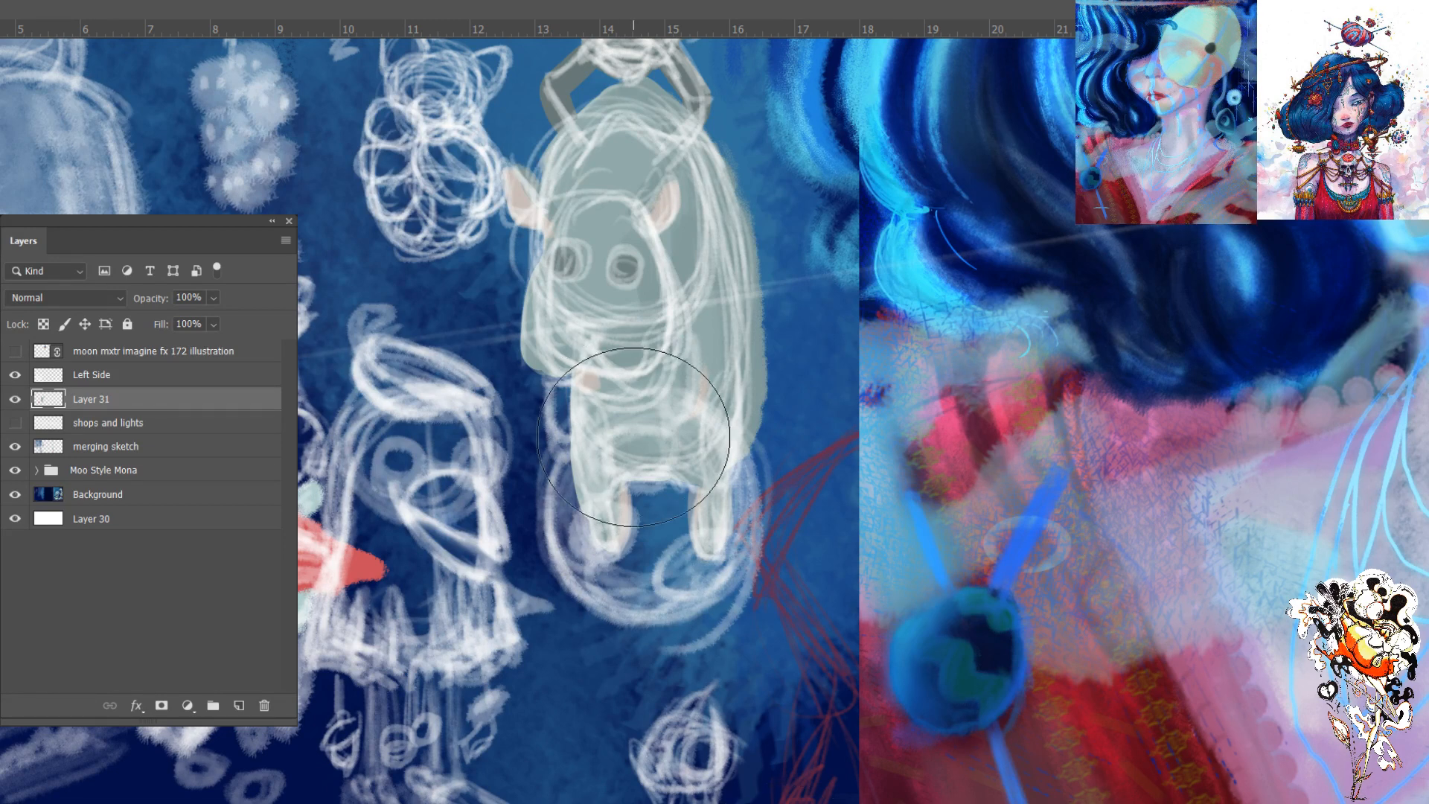
- Trim the pointed tip of the salmon-red torso with a smaller brush and reshape it into a short rounded edge
{"action": "key", "text": "bracketleft"}
{"action": "key", "text": "bracketleft"}
{"action": "key", "text": "bracketleft"}
{"action": "key", "text": "bracketleft"}
{"action": "mouse_move", "coordinate": [386, 550]}
{"action": "left_mouse_down"}
{"action": "mouse_move", "coordinate": [382, 602]}
{"action": "mouse_move", "coordinate": [369, 534]}
{"action": "mouse_move", "coordinate": [352, 600]}
{"action": "left_mouse_up"}
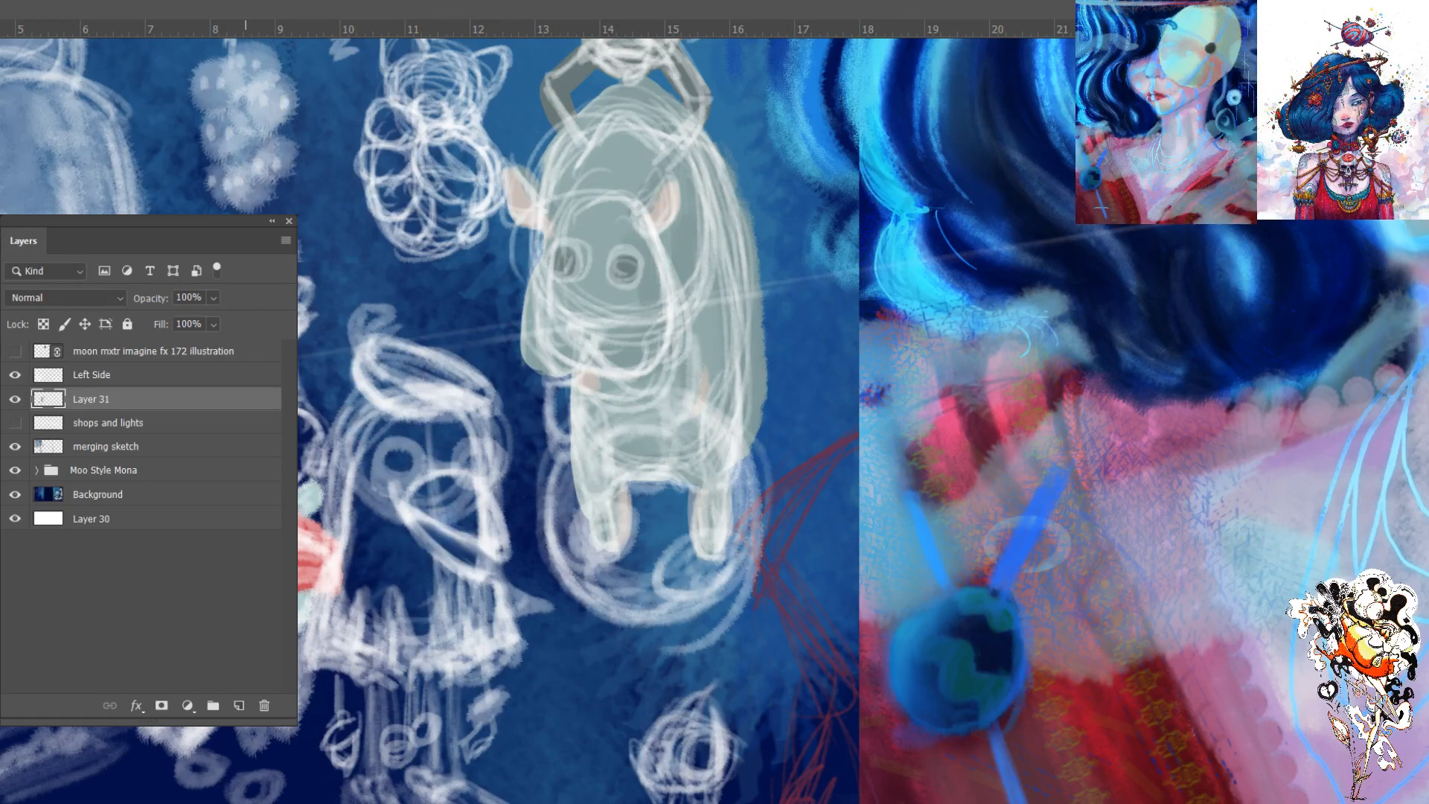
{"action": "mouse_move", "coordinate": [313, 557]}
{"action": "left_mouse_down"}
{"action": "mouse_move", "coordinate": [341, 587]}
{"action": "mouse_move", "coordinate": [337, 572]}
{"action": "left_mouse_up"}
{"action": "left_click_drag", "start_coordinate": [317, 550], "coordinate": [331, 583]}
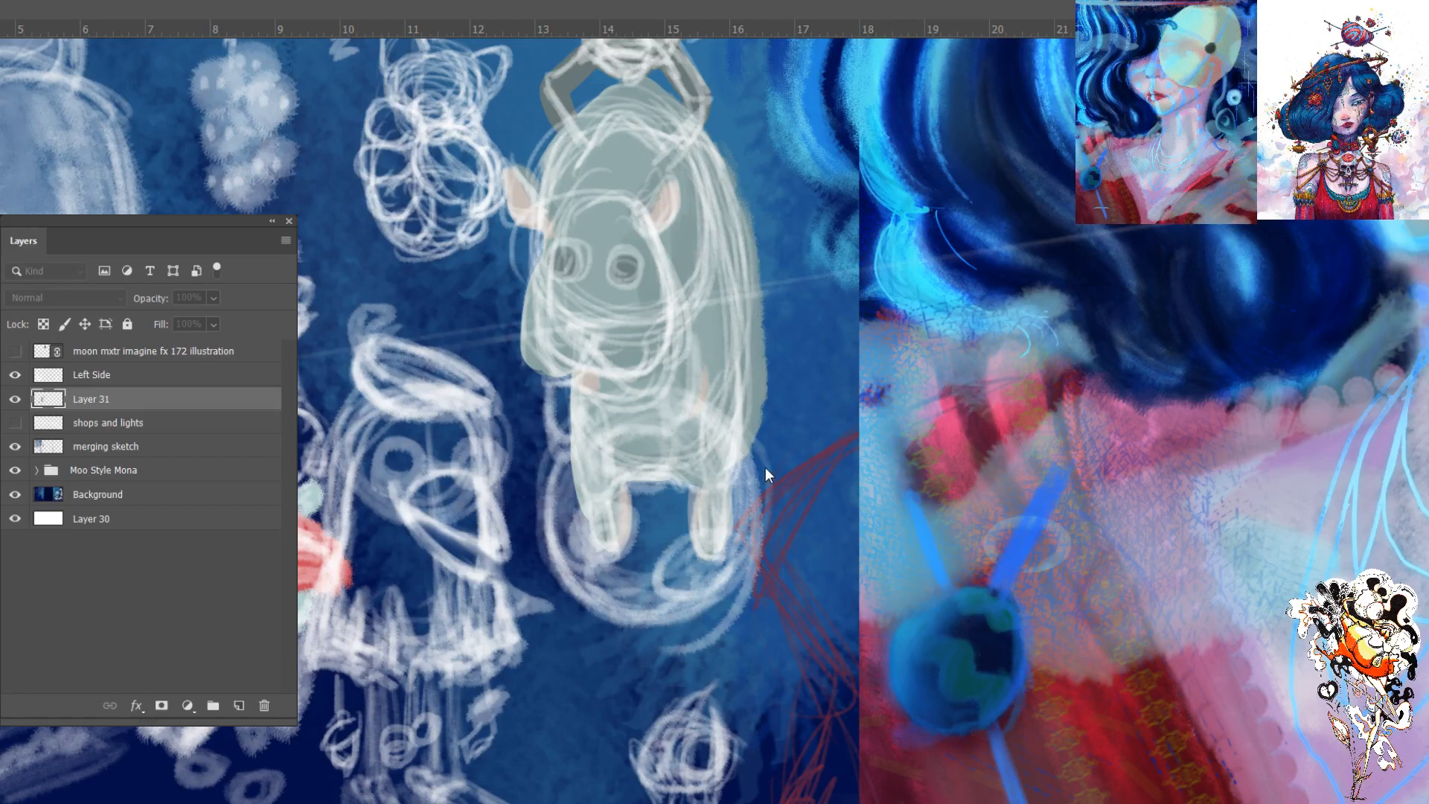
- Paint the small figure's head brown above the pale patch and hide the Left Side sketch layer
{"action": "left_click", "coordinate": [888, 187]}
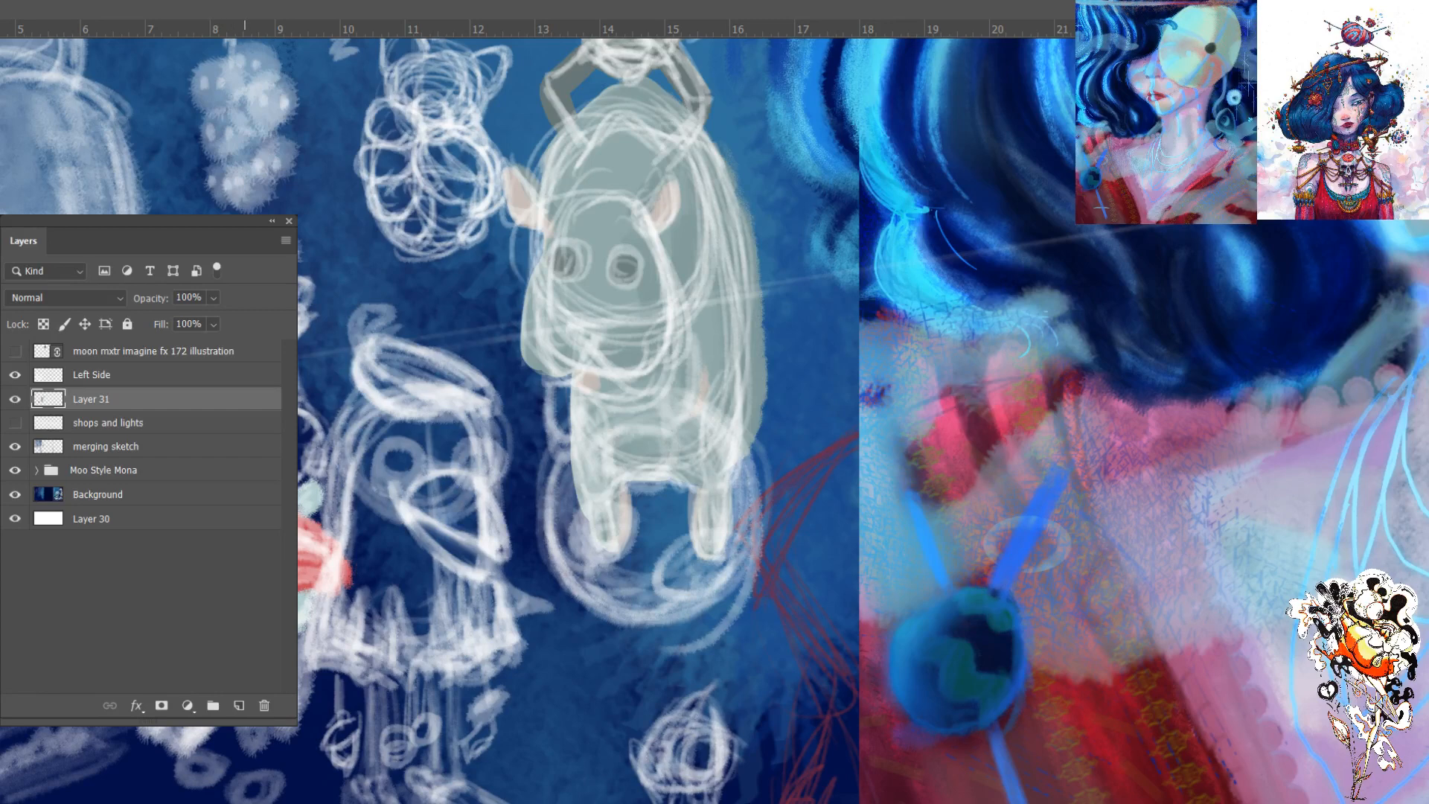
{"action": "mouse_move", "coordinate": [262, 439]}
{"action": "left_mouse_down"}
{"action": "mouse_move", "coordinate": [306, 440]}
{"action": "mouse_move", "coordinate": [273, 428]}
{"action": "left_mouse_up"}
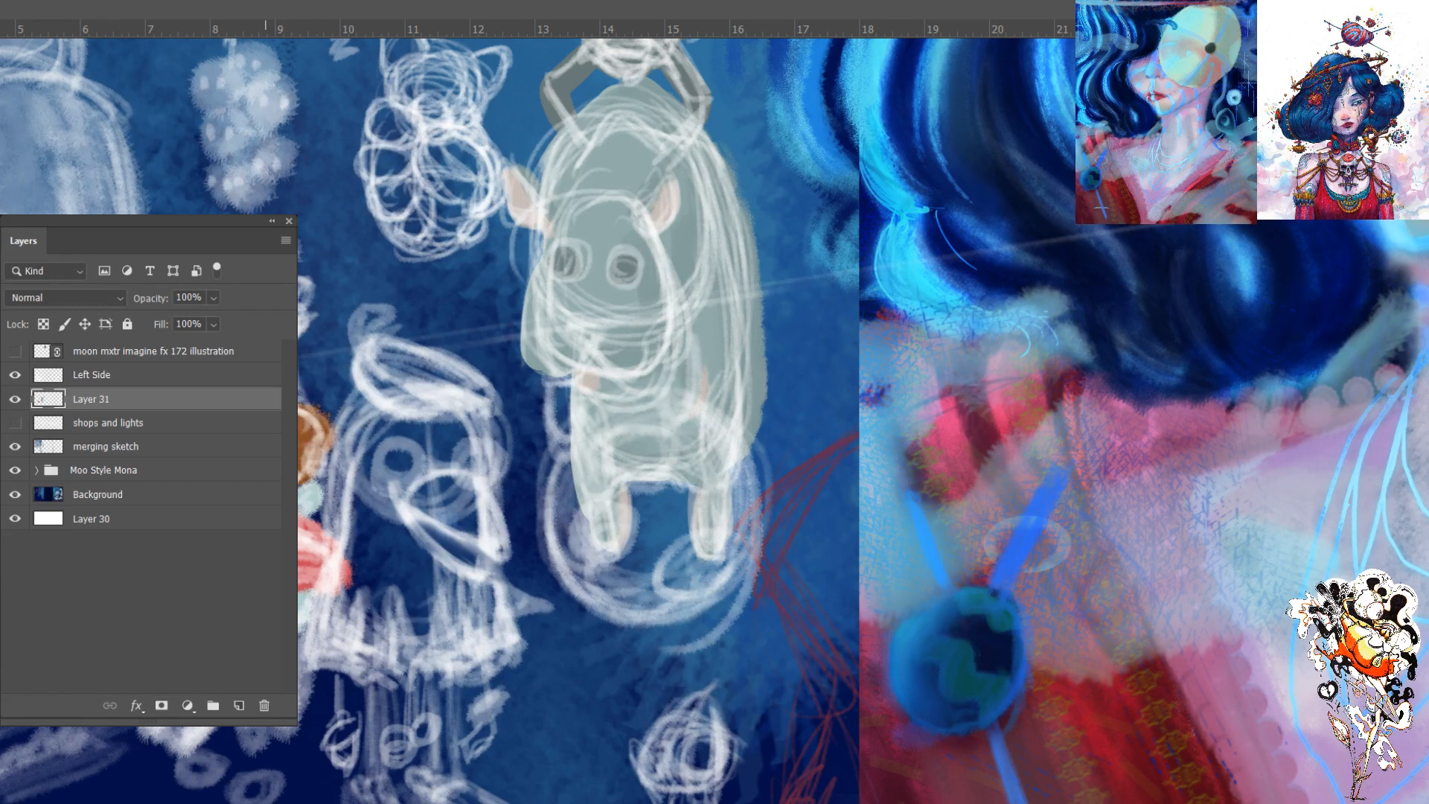
{"action": "left_click", "coordinate": [15, 375]}
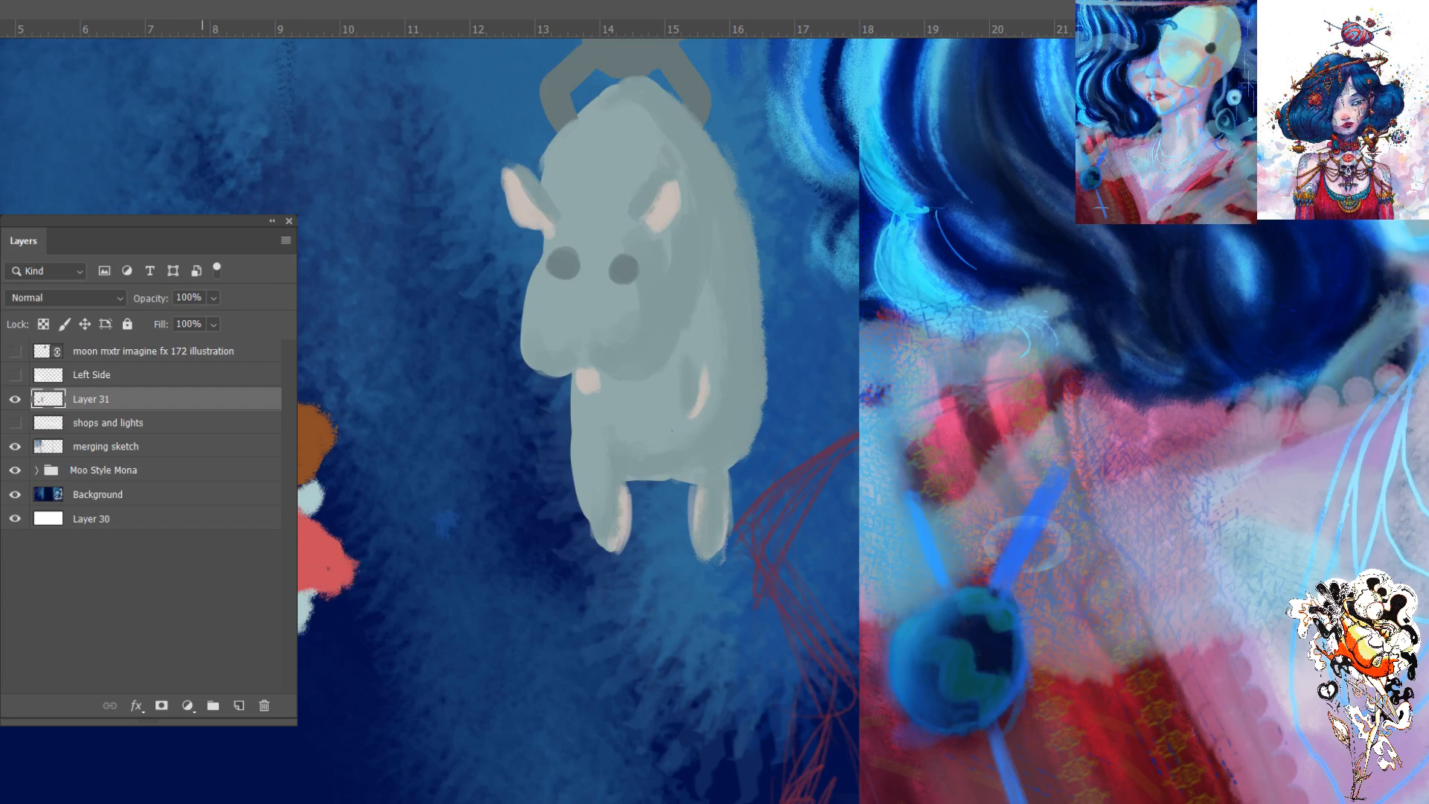
- Paint the small skirted figure's legs and feet in a light skin tone beneath the Left Side sketch and hide the sketch
{"action": "left_click", "coordinate": [15, 375]}
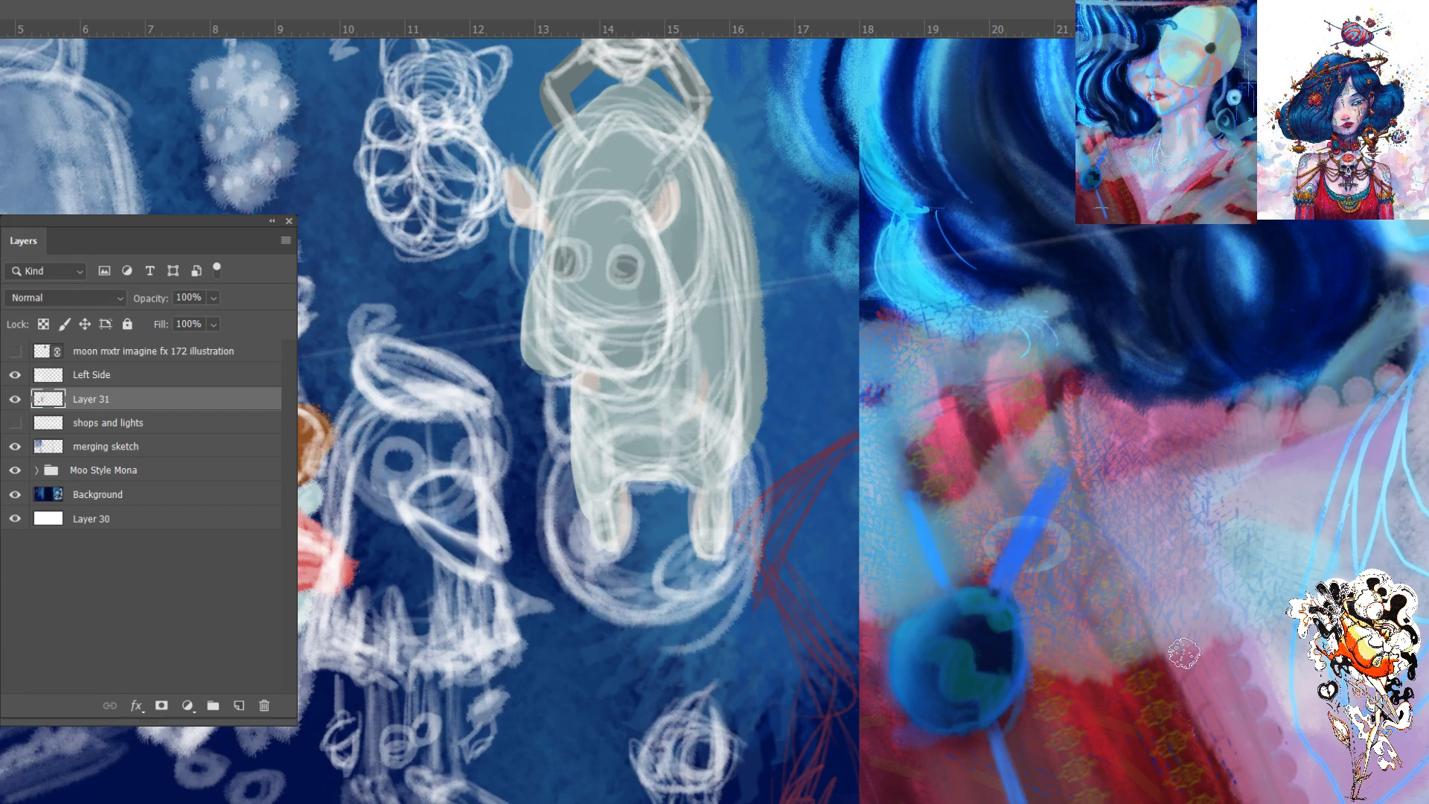
{"action": "left_click", "coordinate": [15, 376]}
{"action": "left_click", "coordinate": [15, 376]}
{"action": "key", "text": "ctrl+u"}
{"action": "mouse_move", "coordinate": [304, 647]}
{"action": "left_mouse_down"}
{"action": "mouse_move", "coordinate": [297, 723]}
{"action": "mouse_move", "coordinate": [267, 726]}
{"action": "left_mouse_up"}
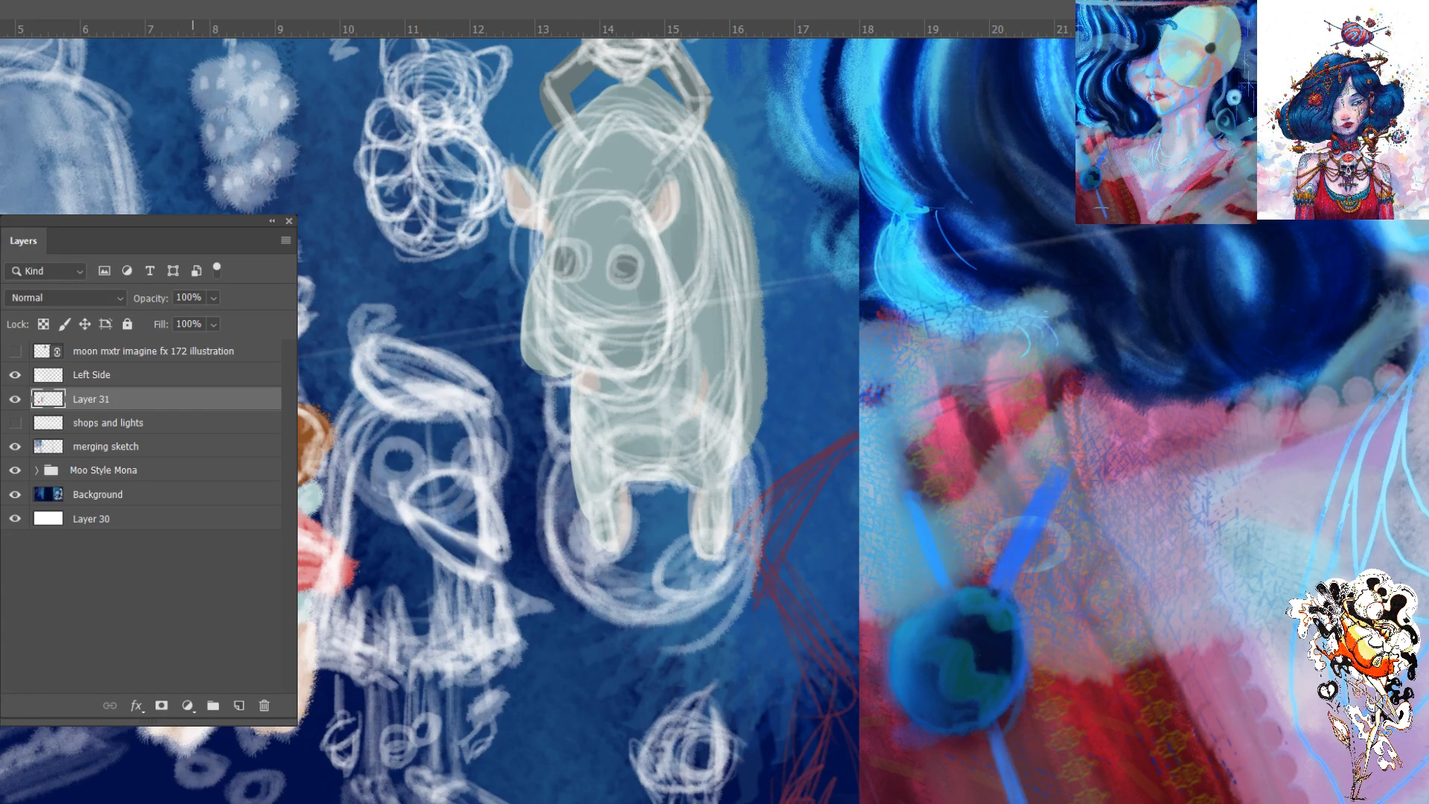
{"action": "left_click", "coordinate": [15, 375]}
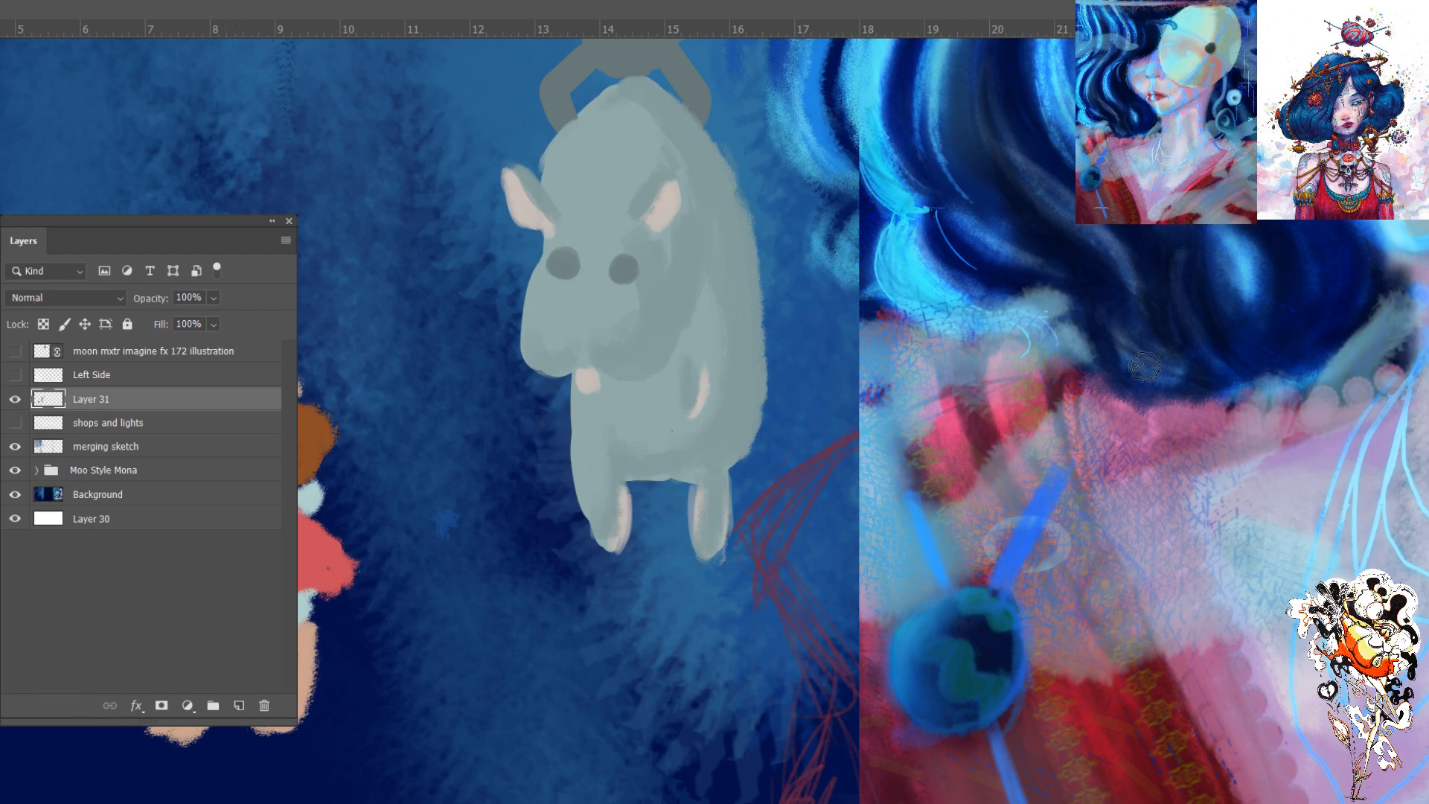
- Add the small figure's raised arm in the skin tone and check it with the Left Side sketch shown and hidden
{"action": "left_click", "coordinate": [15, 375]}
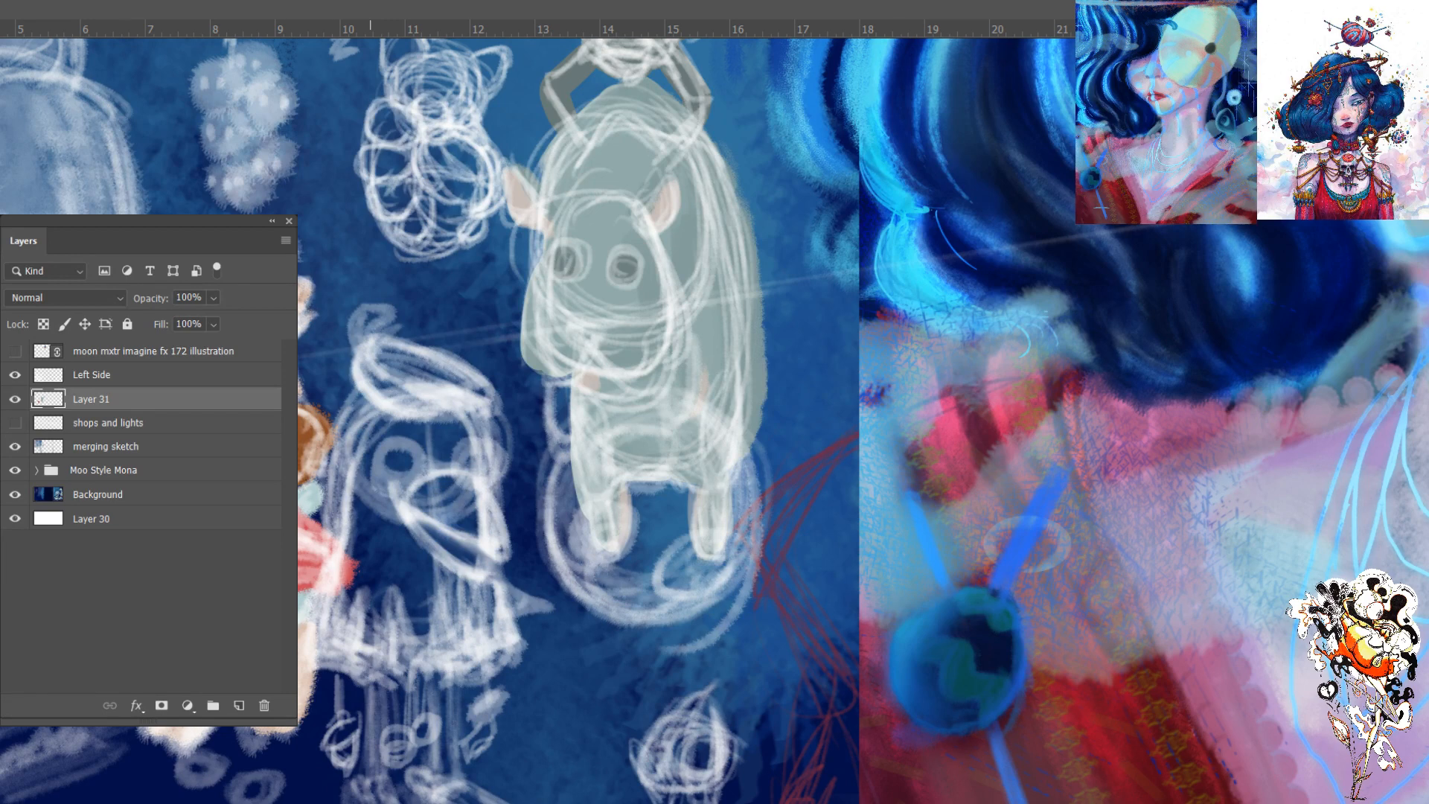
{"action": "left_click", "coordinate": [14, 378]}
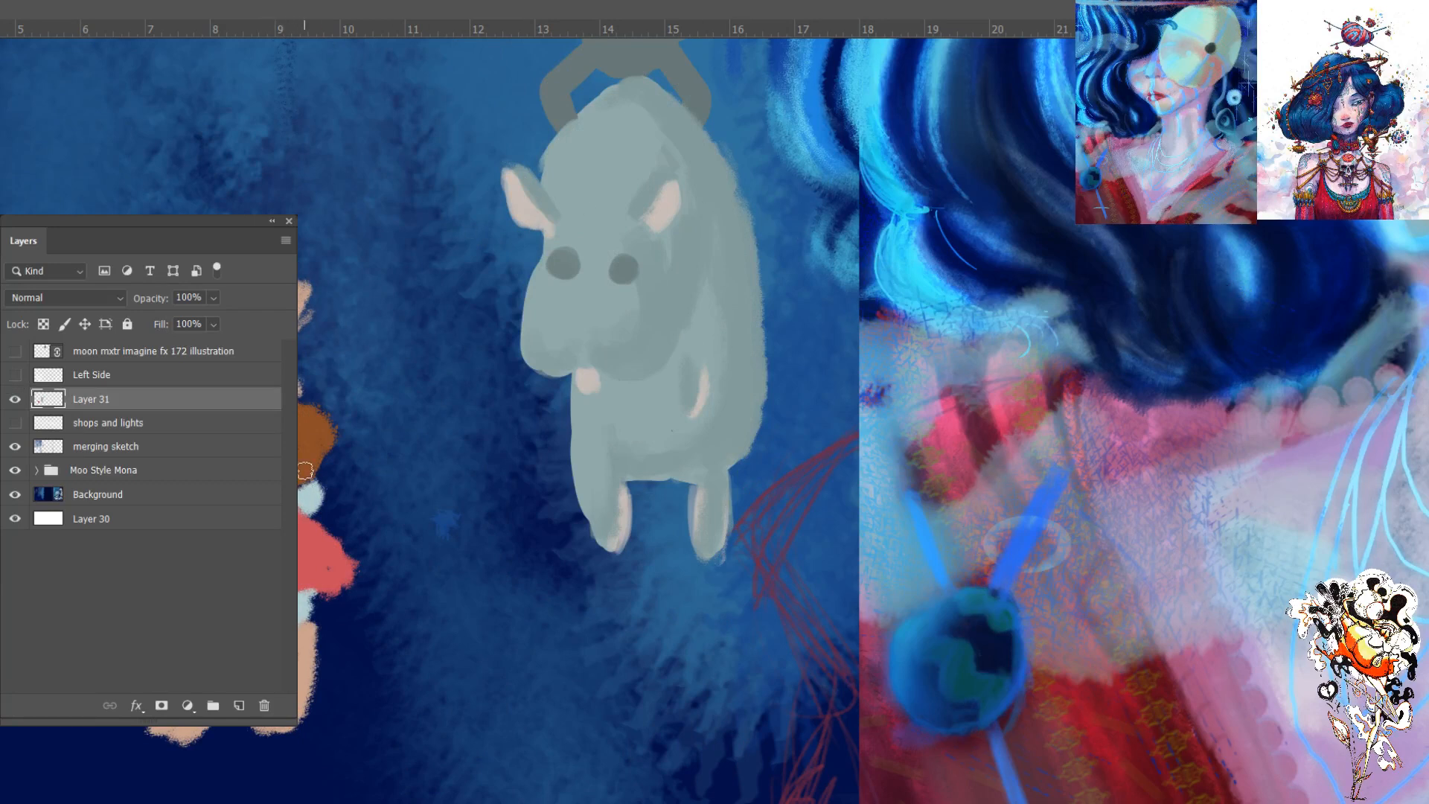
{"action": "left_click", "coordinate": [15, 374]}
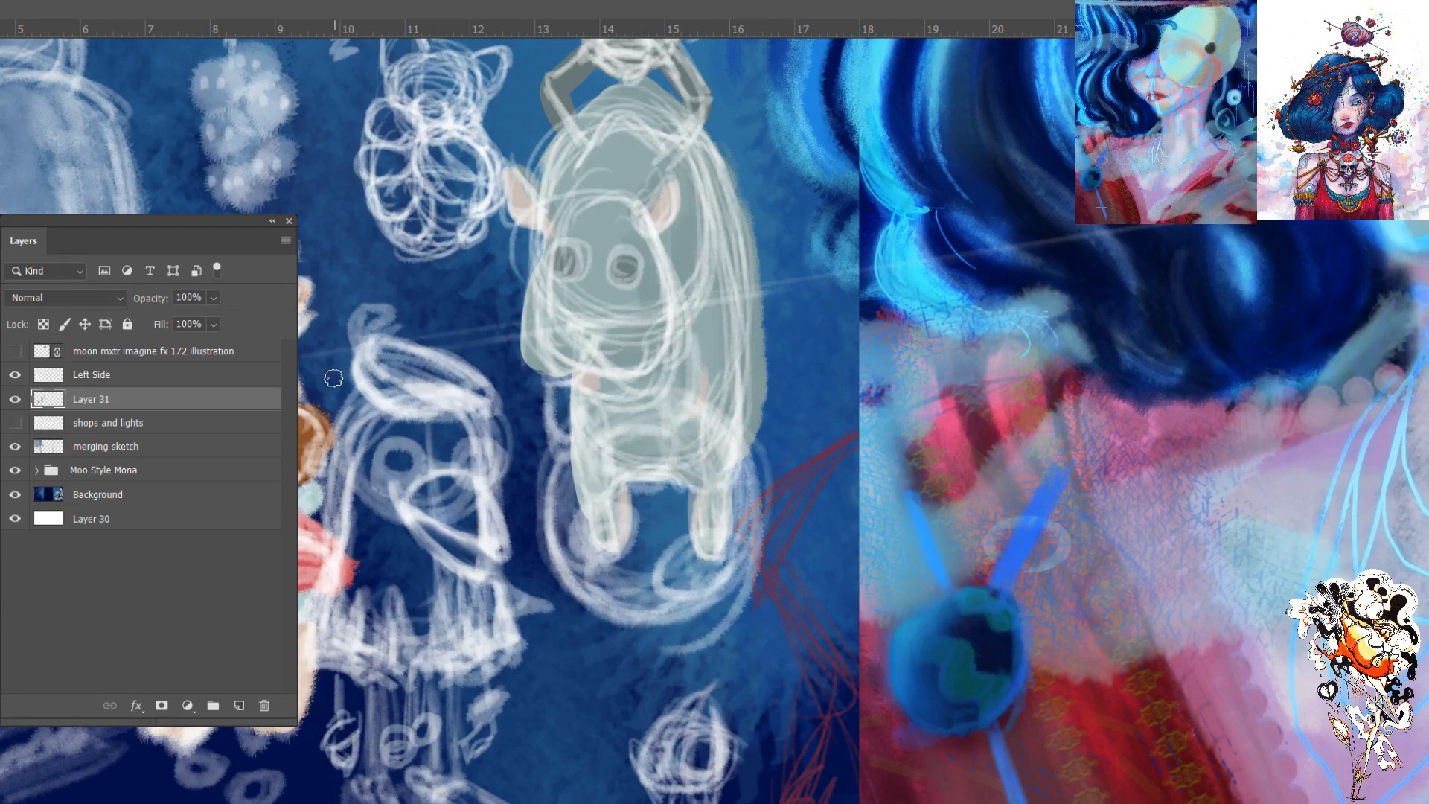
{"action": "left_click", "coordinate": [15, 375]}
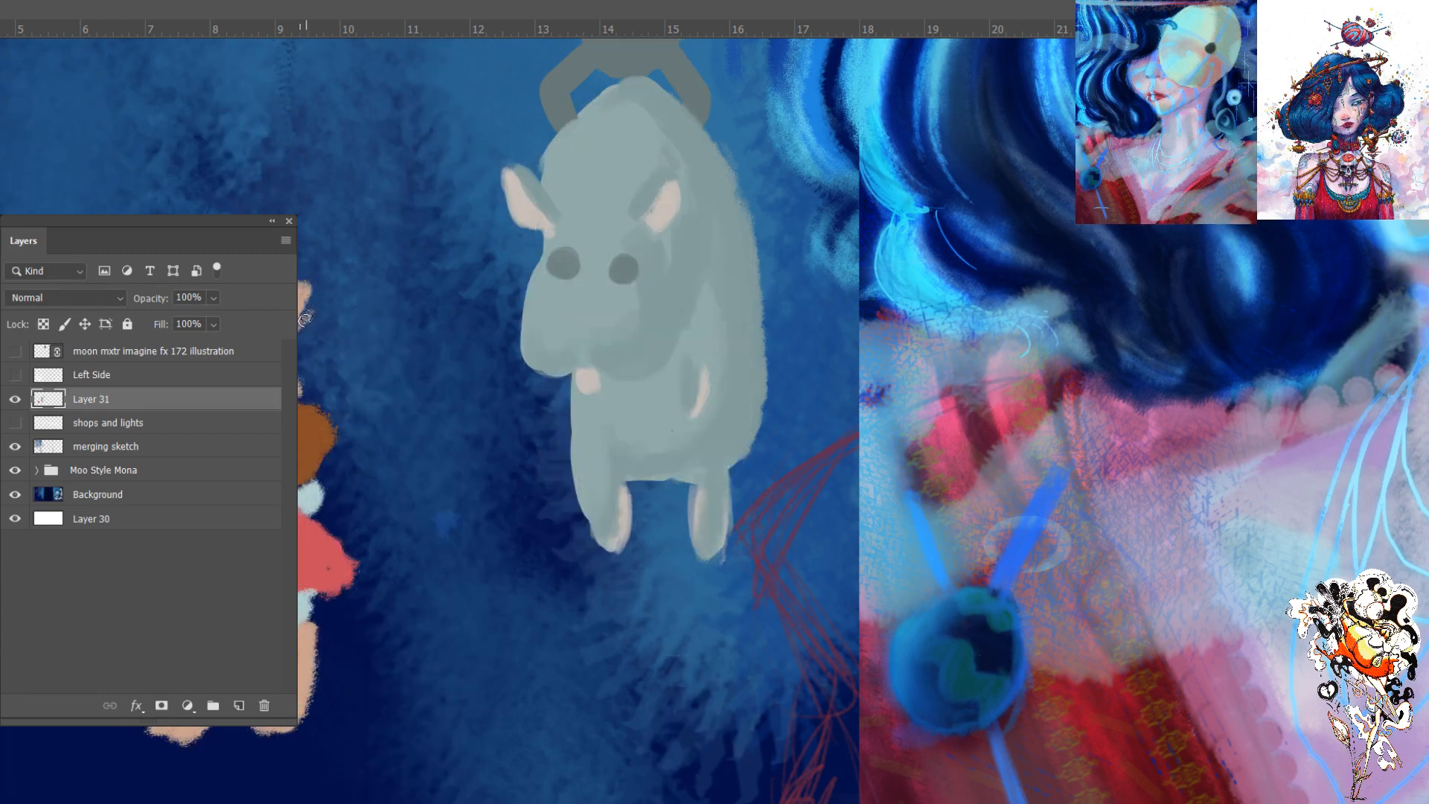
{"action": "left_click", "coordinate": [15, 374]}
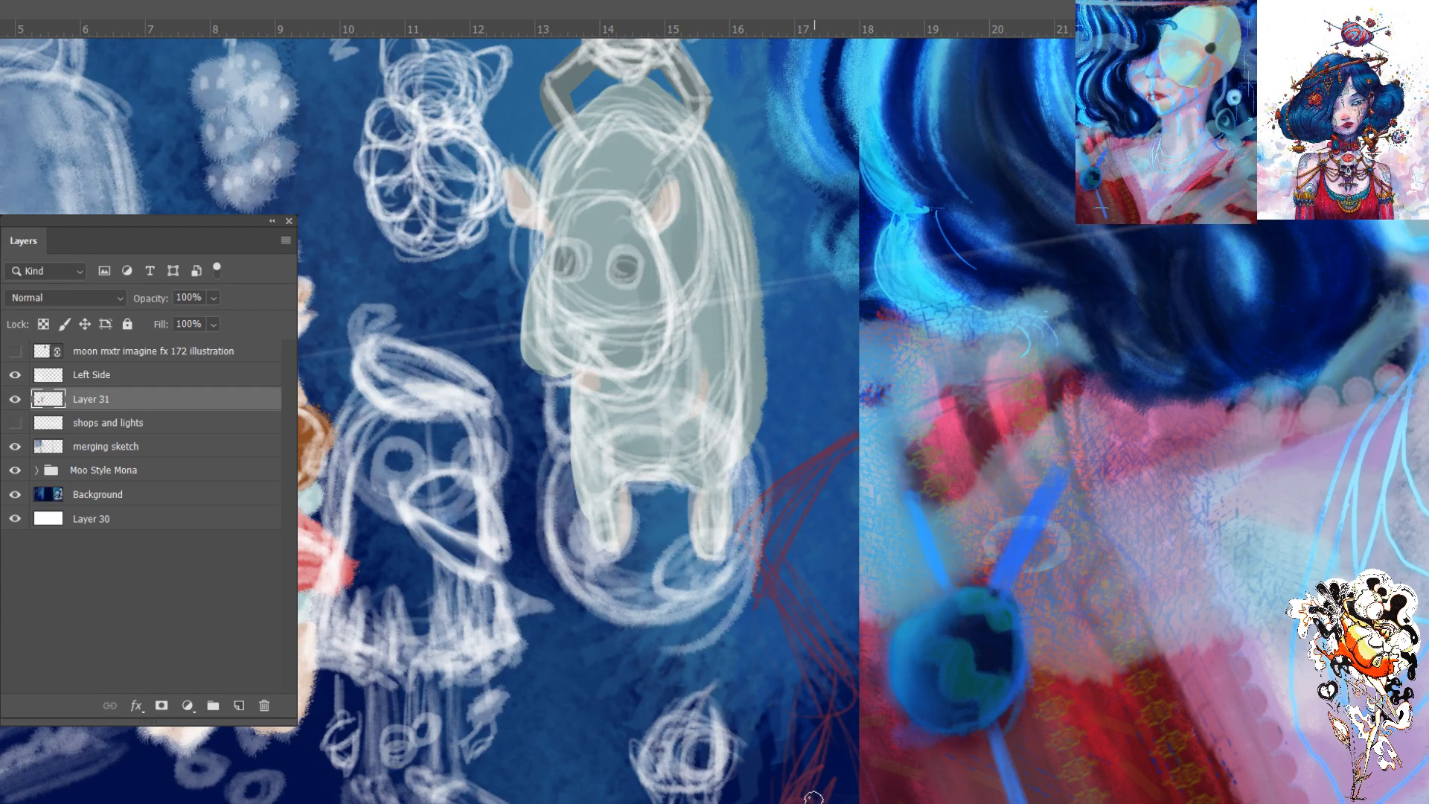
{"action": "left_click", "coordinate": [8, 384]}
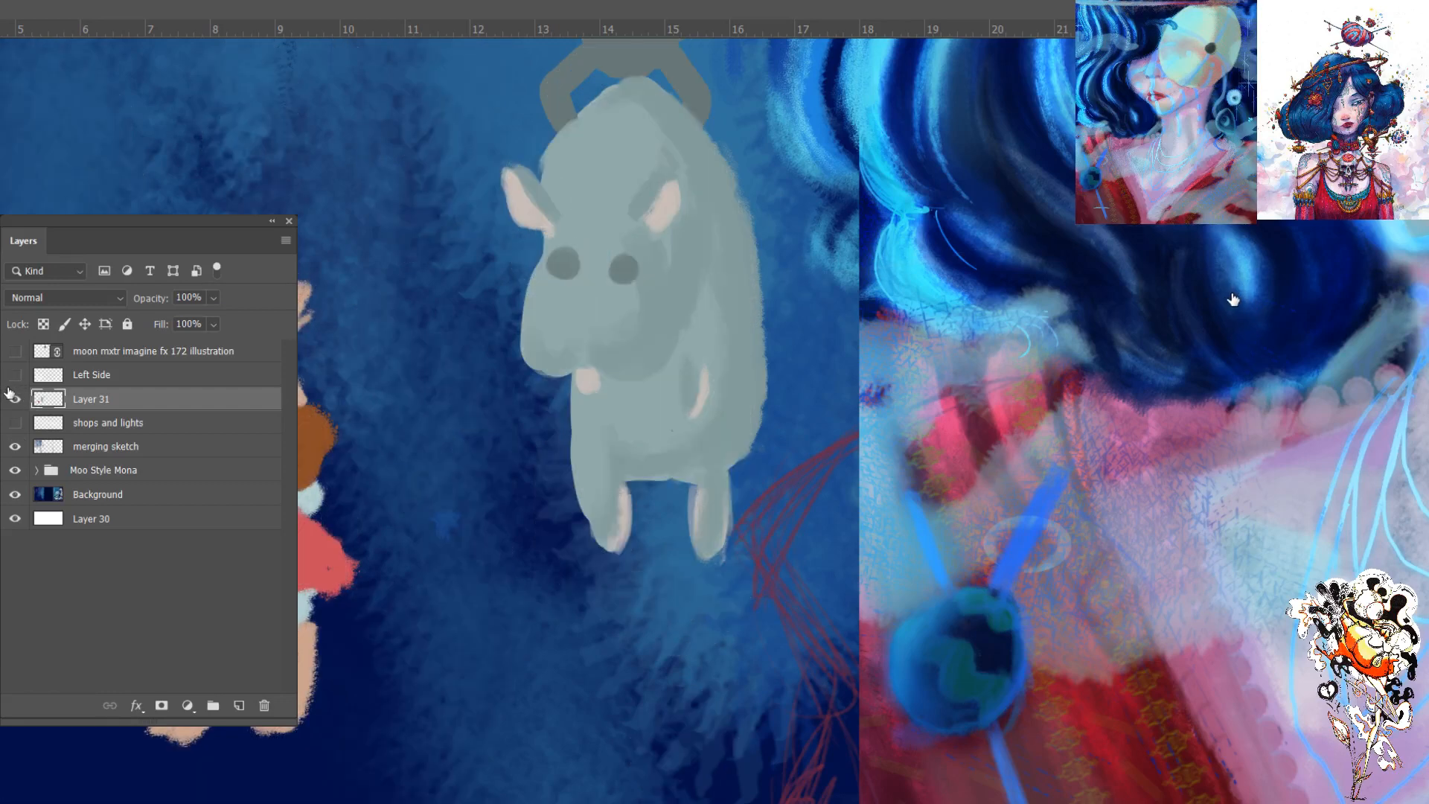
{"action": "left_click", "coordinate": [9, 380]}
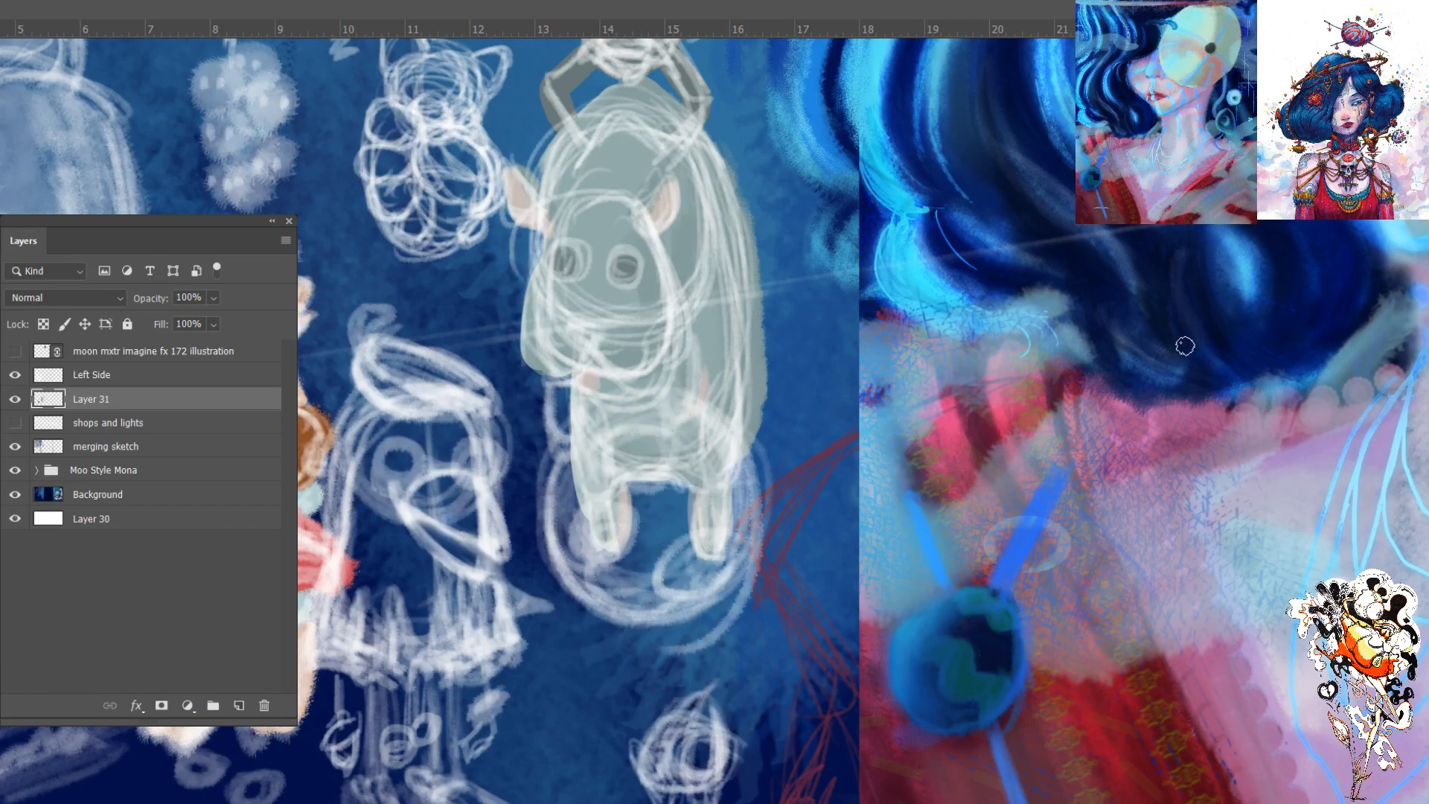
- Show the shops and lights sketch above the painted colours of Layer 31 and save the document
{"action": "key", "text": "ctrl+0"}
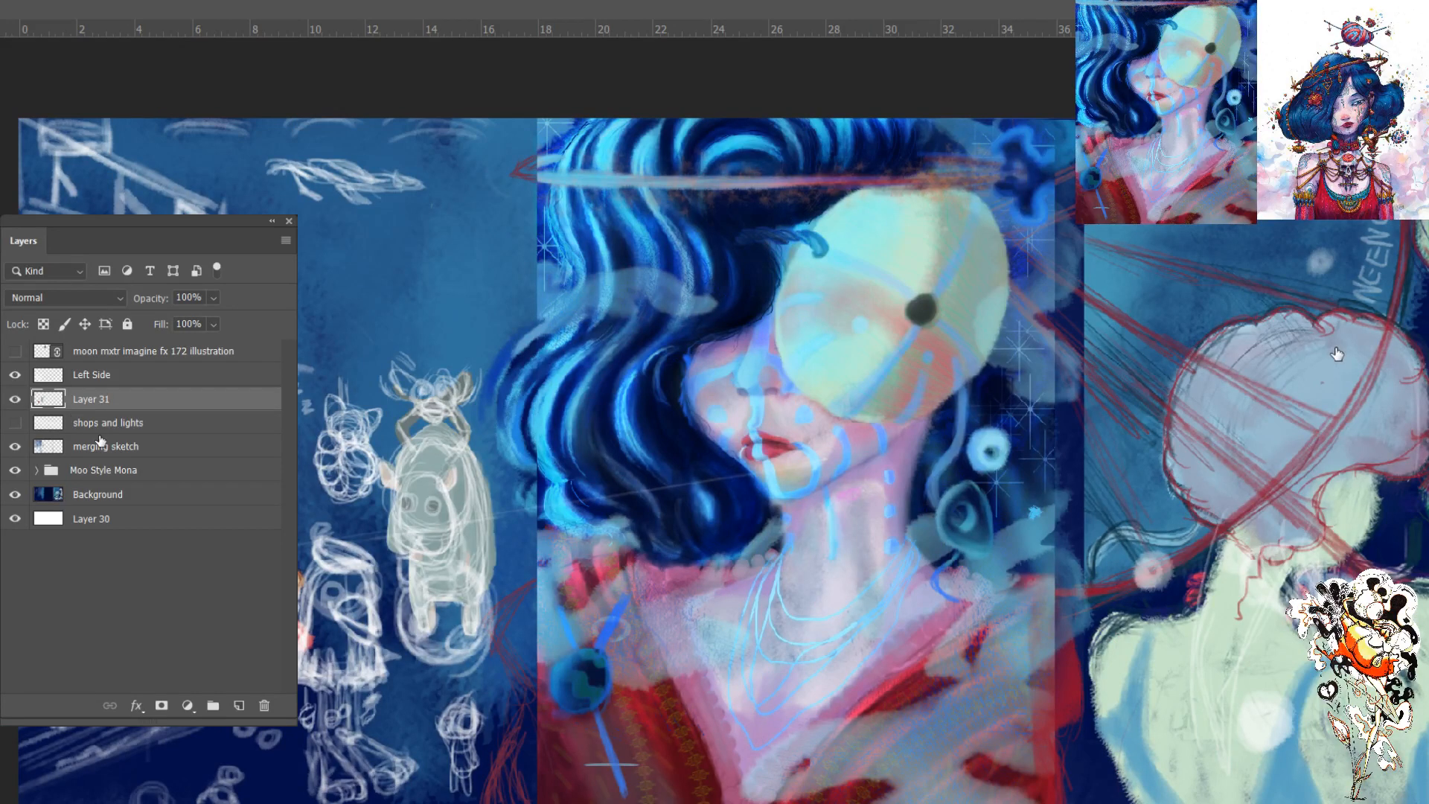
{"action": "left_click", "coordinate": [14, 422]}
{"action": "left_click_drag", "start_coordinate": [78, 408], "coordinate": [77, 432]}
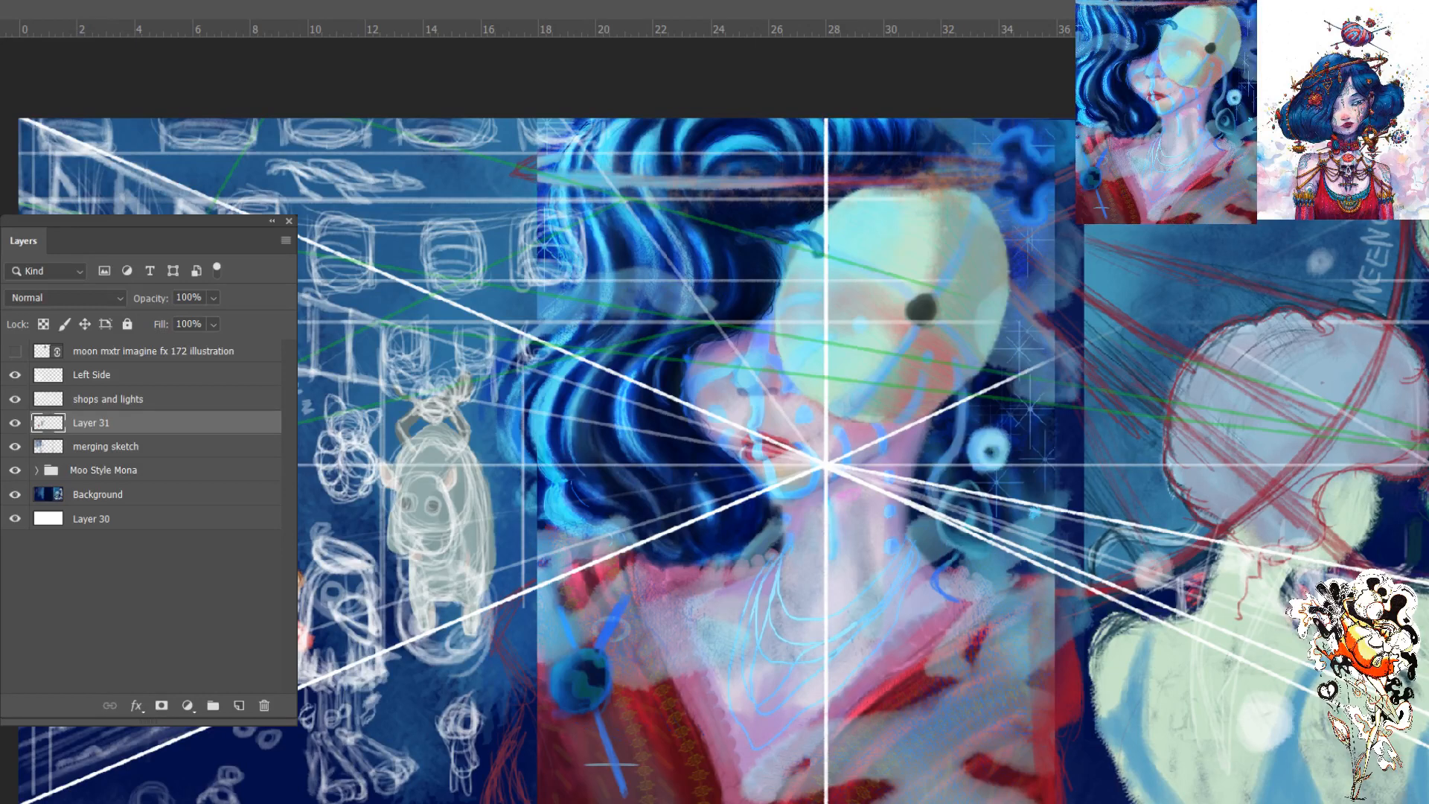
{"action": "key", "text": "ctrl+s"}
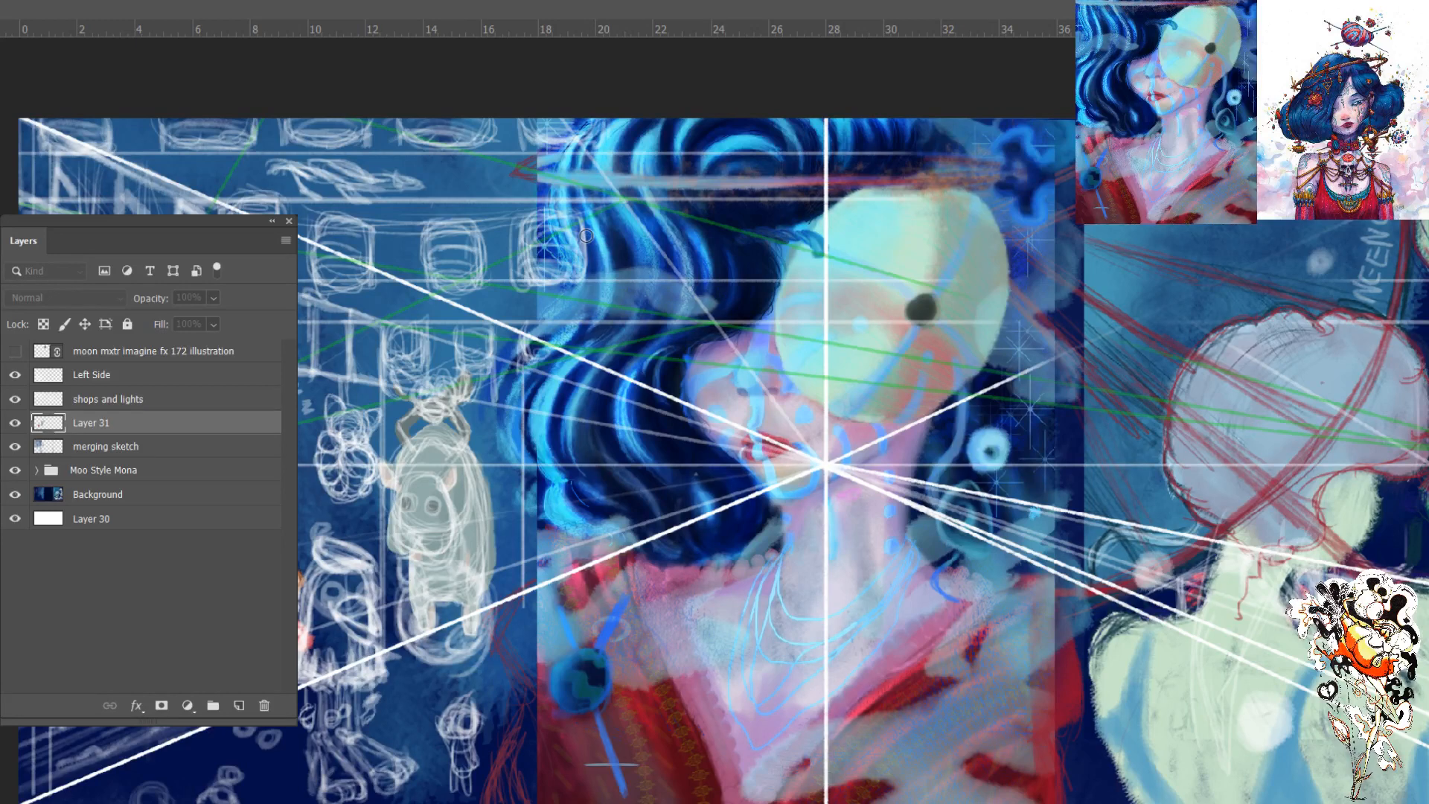
- Try filling two of the sketched hanging lanterns pale yellow with a larger brush on Layer 31
{"action": "key", "text": "]"}
{"action": "key", "text": "]"}
{"action": "key", "text": "]"}
{"action": "key", "text": "]"}
{"action": "key", "text": "]"}
{"action": "key", "text": "]"}
{"action": "key", "text": "]"}
{"action": "key", "text": "]"}
{"action": "mouse_move", "coordinate": [465, 282]}
{"action": "left_mouse_down"}
{"action": "mouse_move", "coordinate": [443, 227]}
{"action": "mouse_move", "coordinate": [432, 320]}
{"action": "left_mouse_up"}
{"action": "key", "text": "ctrl+u"}
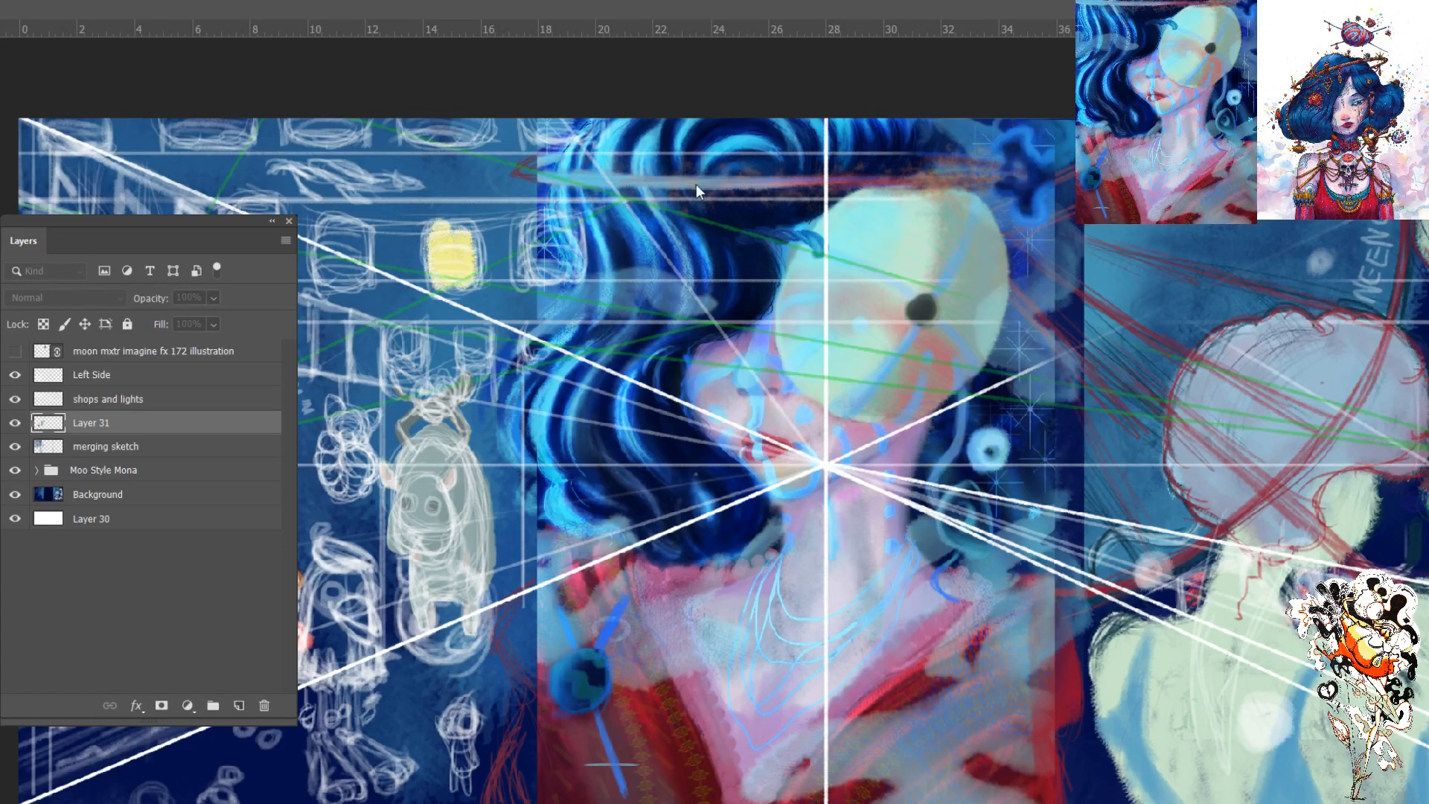
{"action": "key", "text": "Return"}
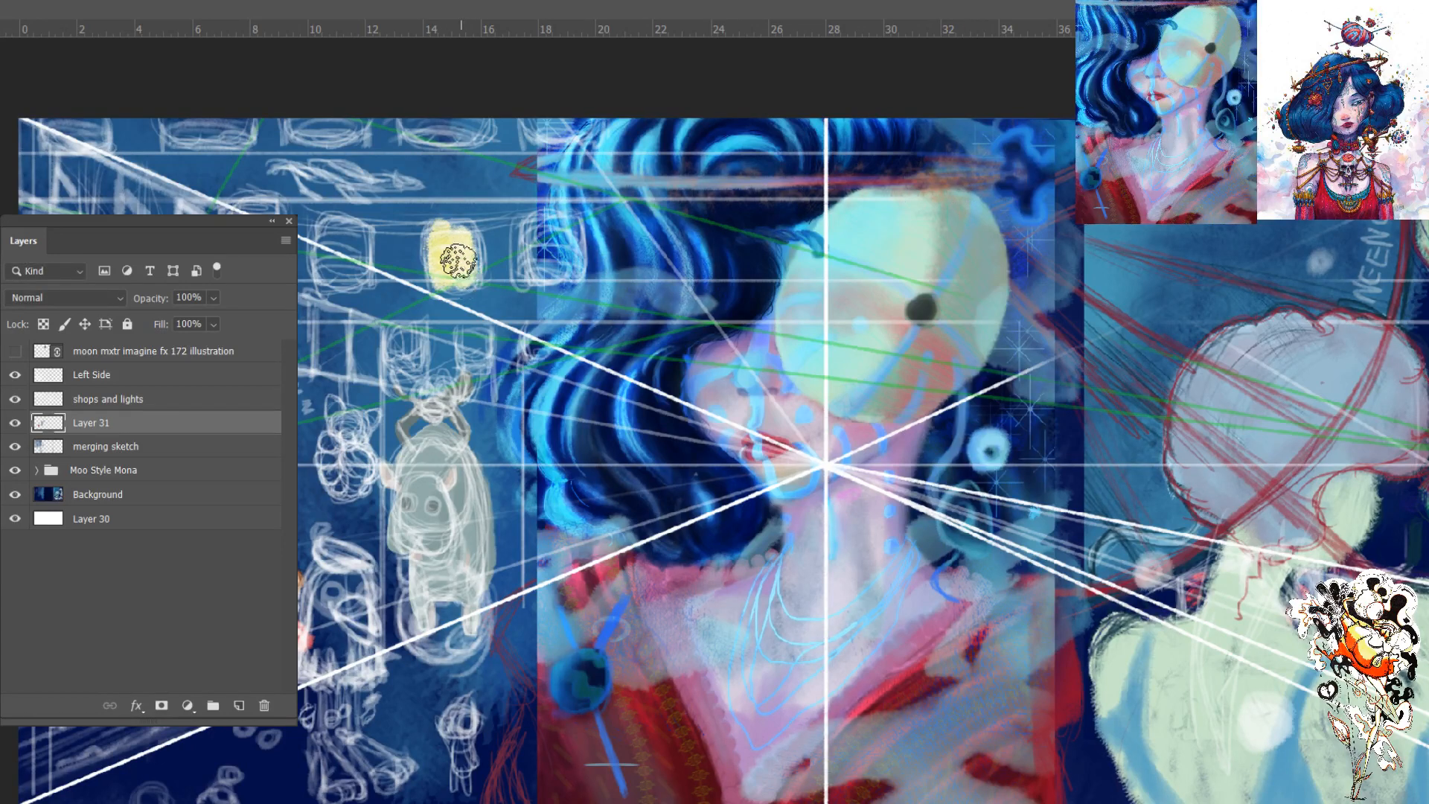
{"action": "mouse_move", "coordinate": [457, 270]}
{"action": "left_mouse_down"}
{"action": "mouse_move", "coordinate": [461, 223]}
{"action": "mouse_move", "coordinate": [470, 277]}
{"action": "left_mouse_up"}
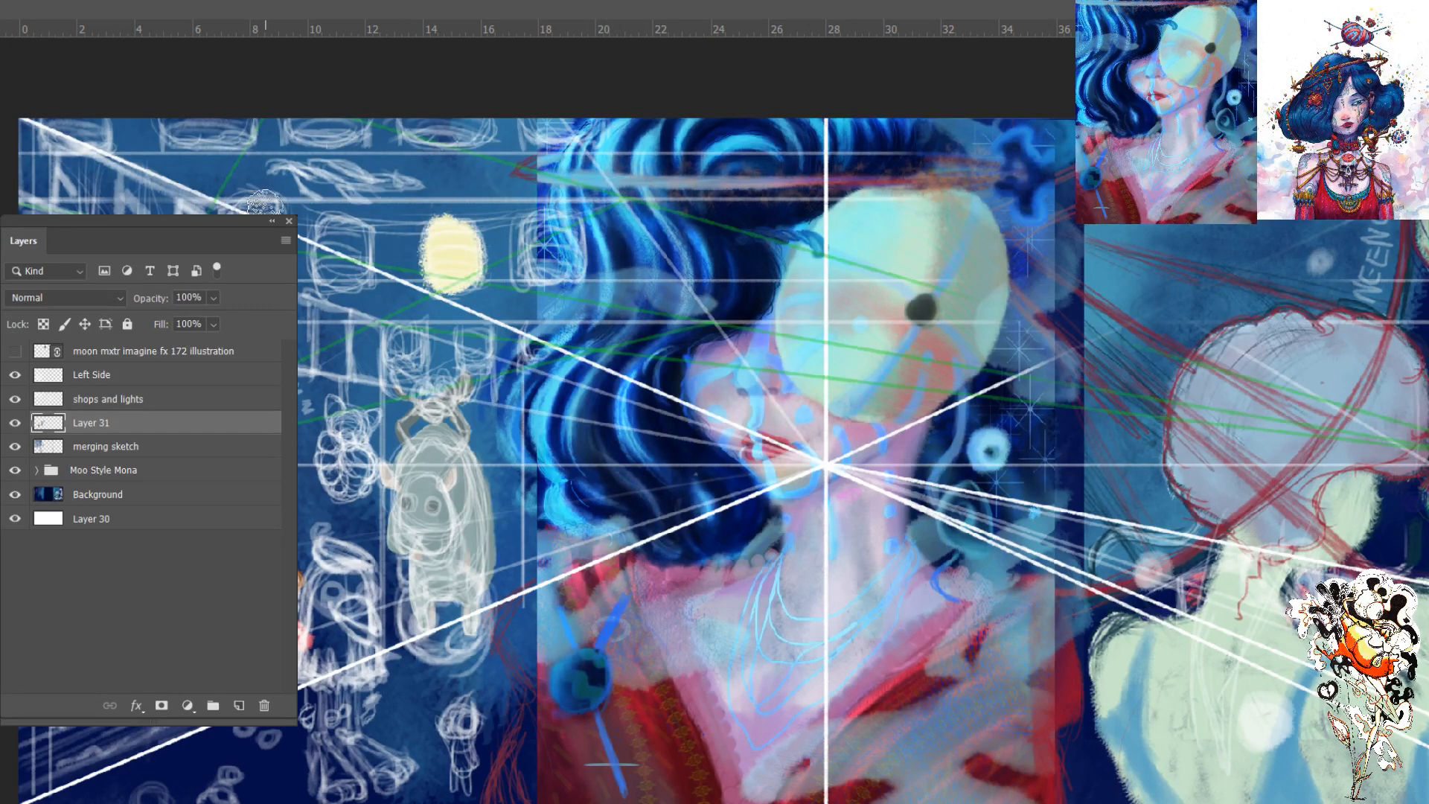
{"action": "left_click_drag", "start_coordinate": [273, 221], "coordinate": [240, 213]}
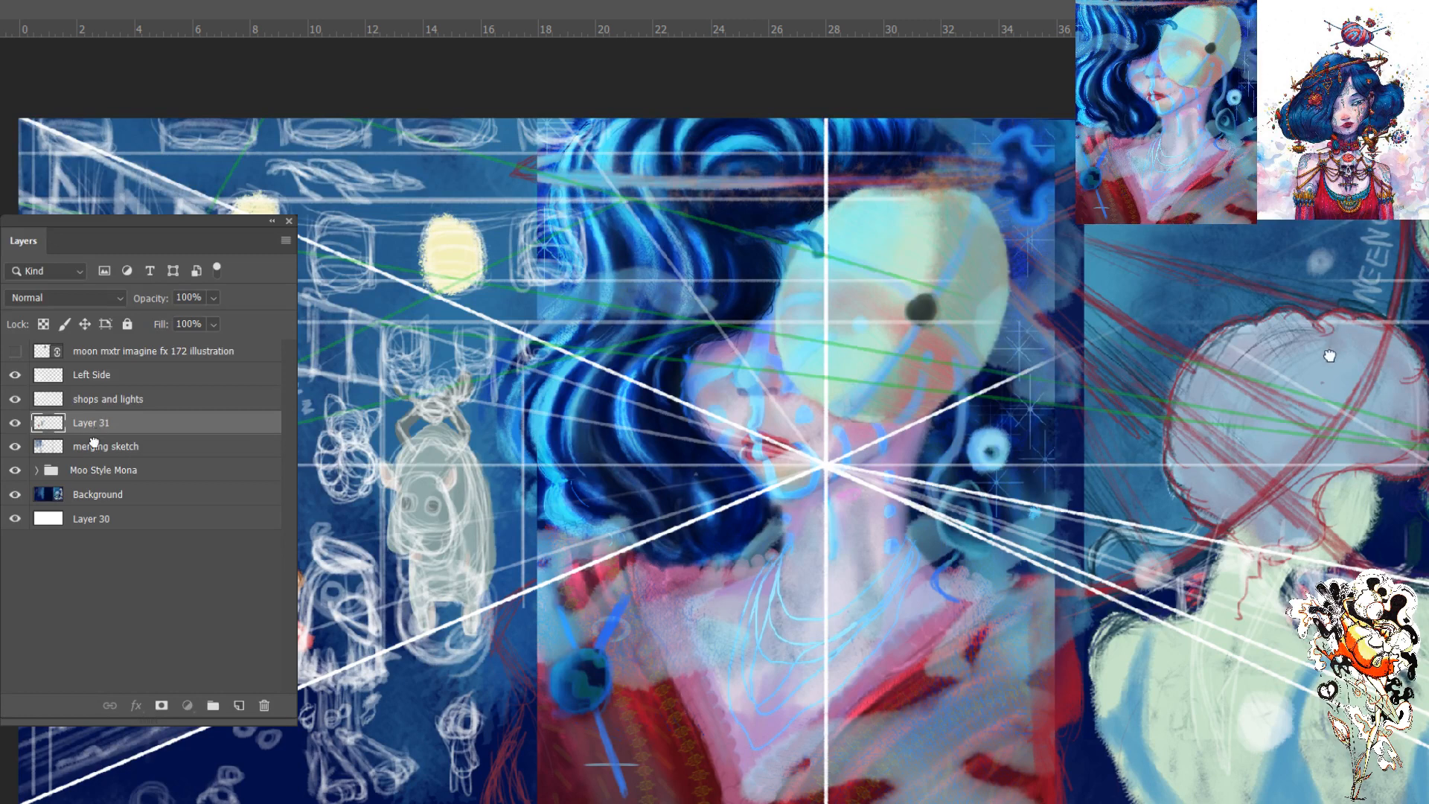
- Try Layer 31 beneath the merging sketch layer, return it above and select the shops and lights layer
{"action": "left_click_drag", "start_coordinate": [93, 434], "coordinate": [83, 463]}
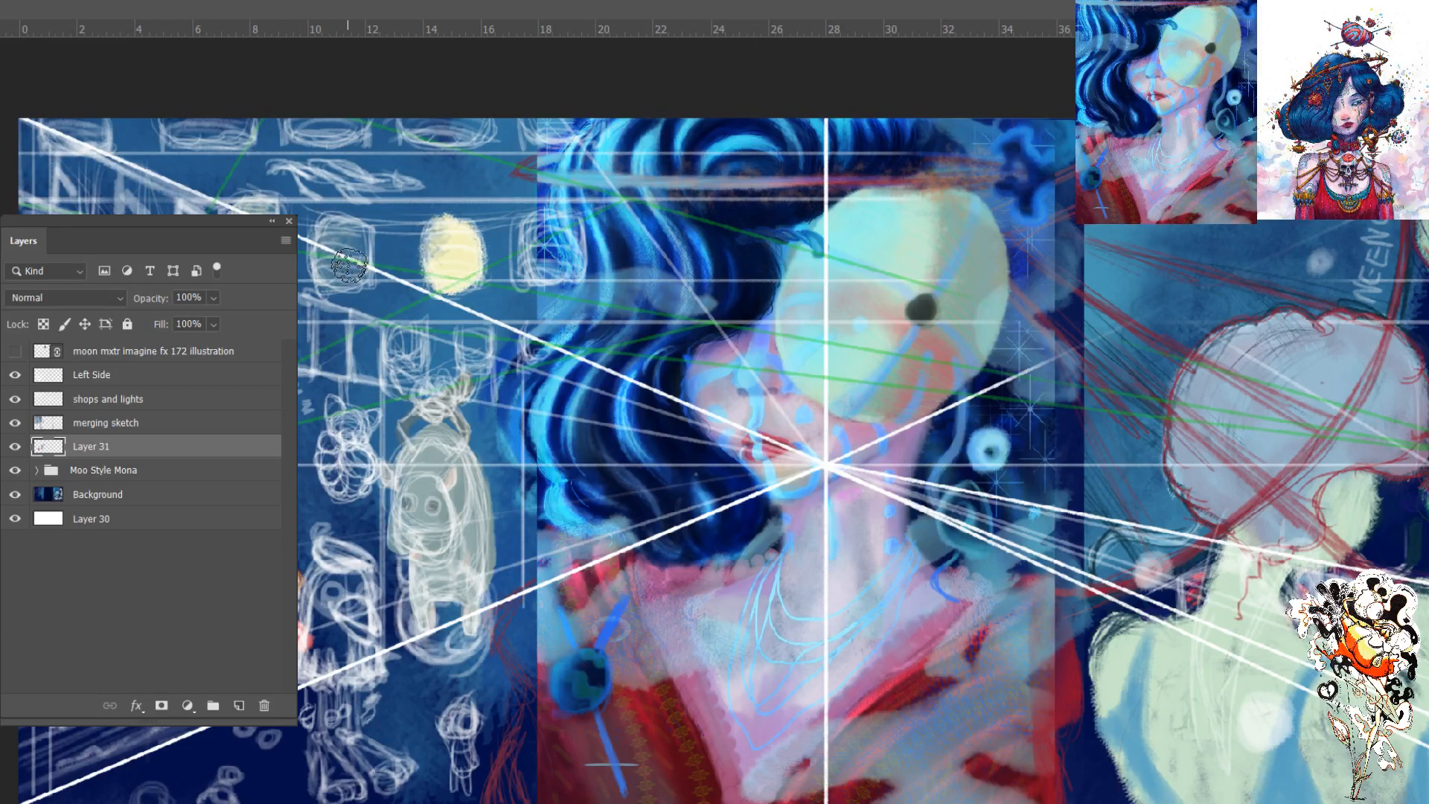
{"action": "left_click_drag", "start_coordinate": [106, 448], "coordinate": [106, 411]}
{"action": "key", "text": "ctrl+bracketleft"}
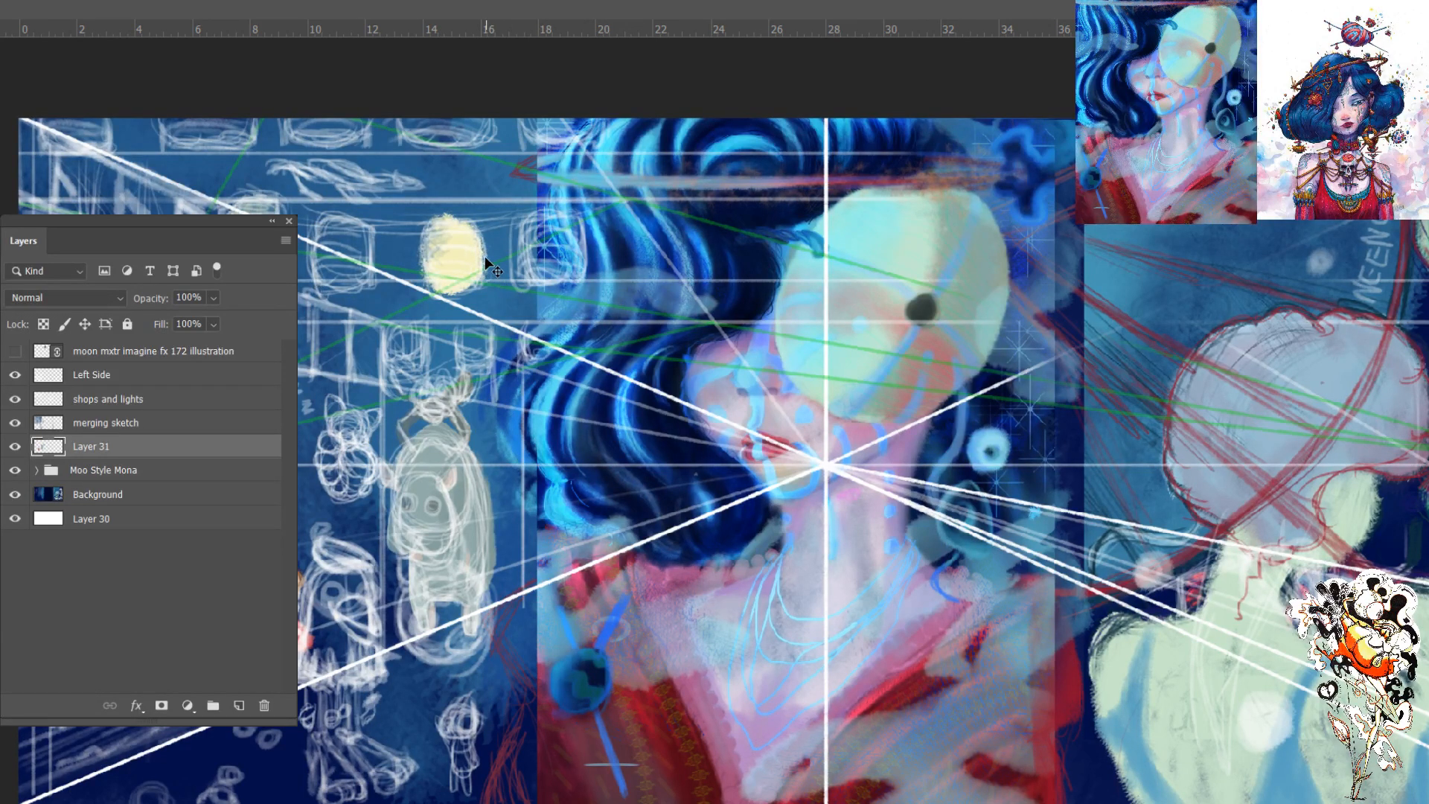
{"action": "key", "text": "ctrl+bracketright"}
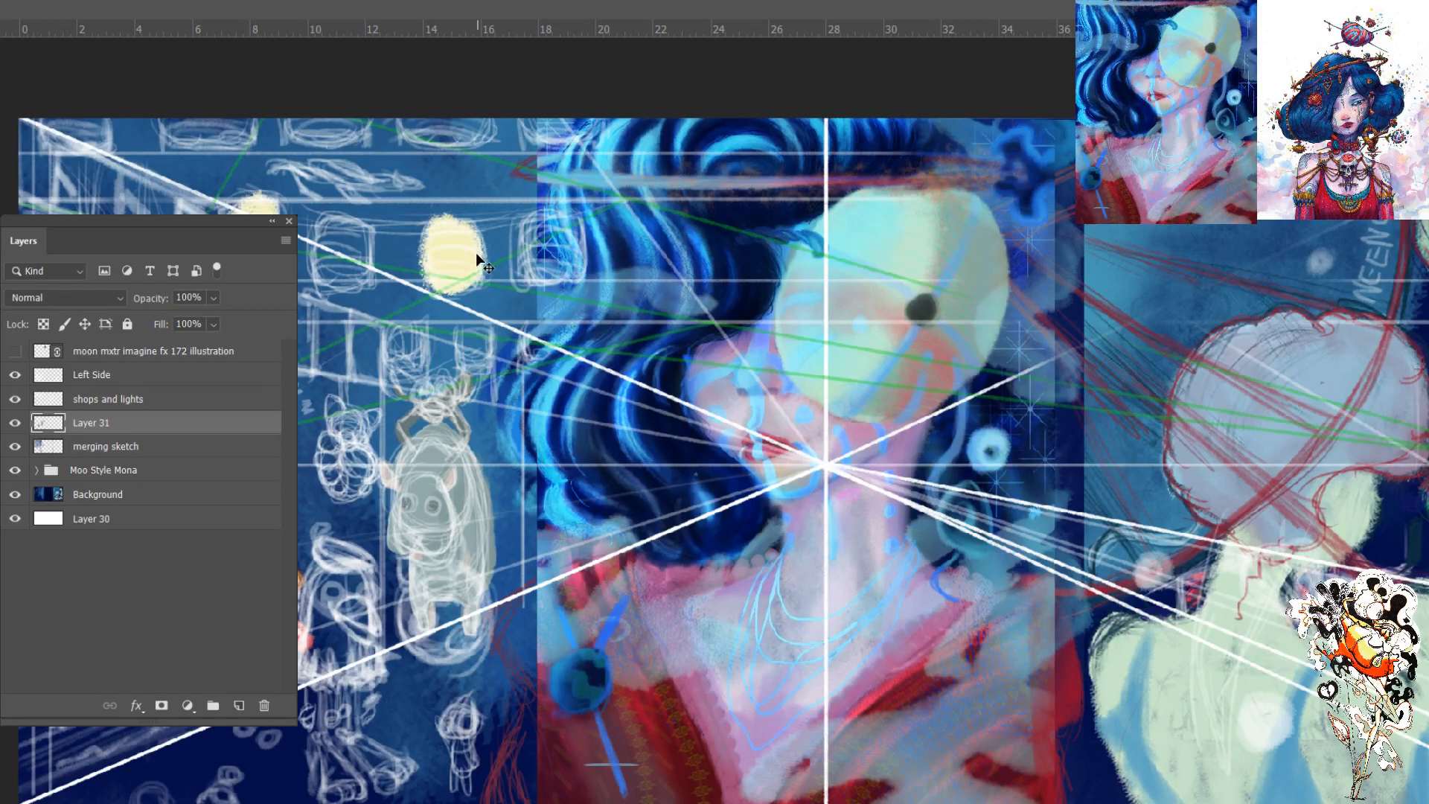
{"action": "key", "text": "alt+bracketright"}
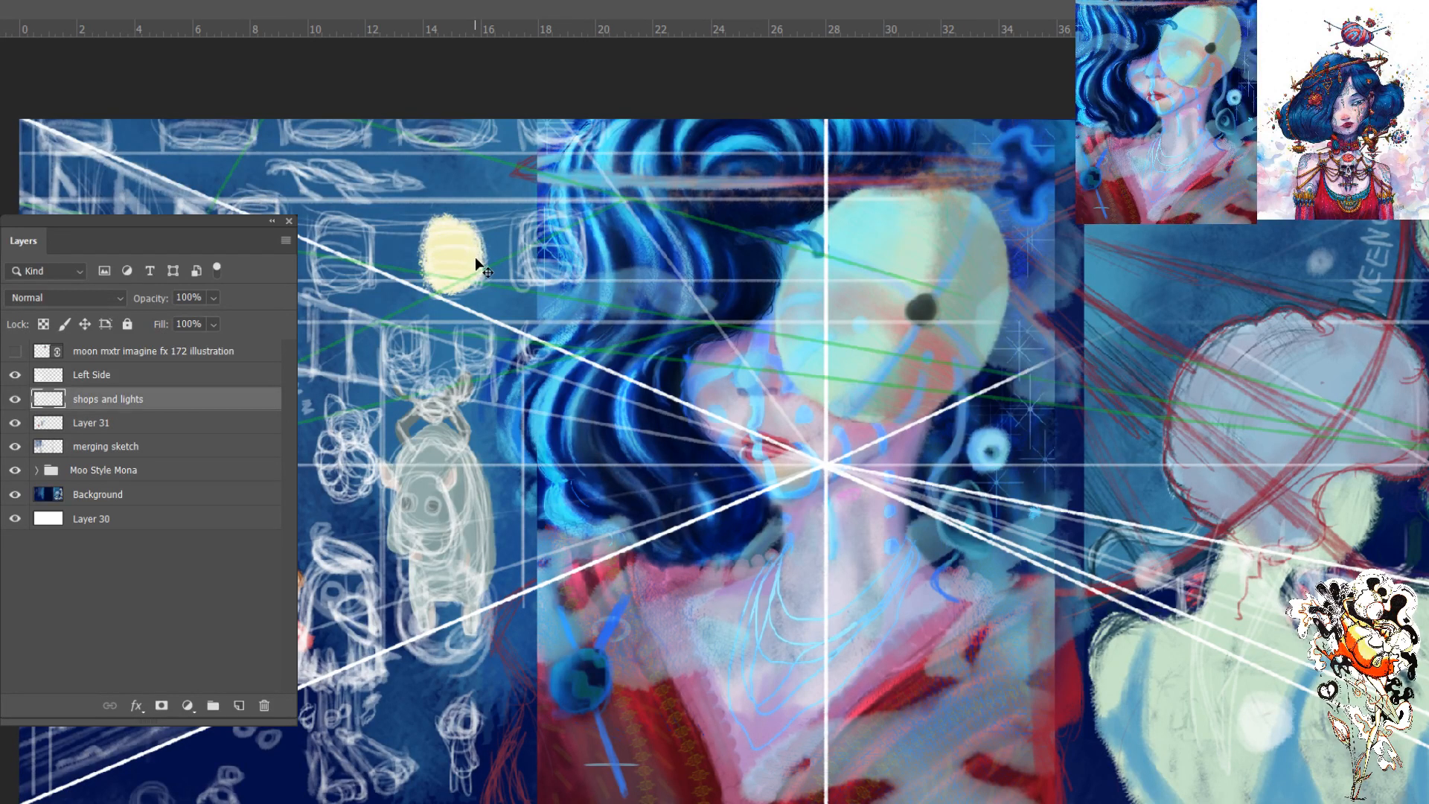
- Undo the trial pale yellow lantern fills
{"action": "key", "text": "ctrl+z"}
{"action": "key", "text": "ctrl+z"}
{"action": "key", "text": "ctrl+z"}
{"action": "key", "text": "ctrl+z"}
{"action": "key", "text": "ctrl+z"}
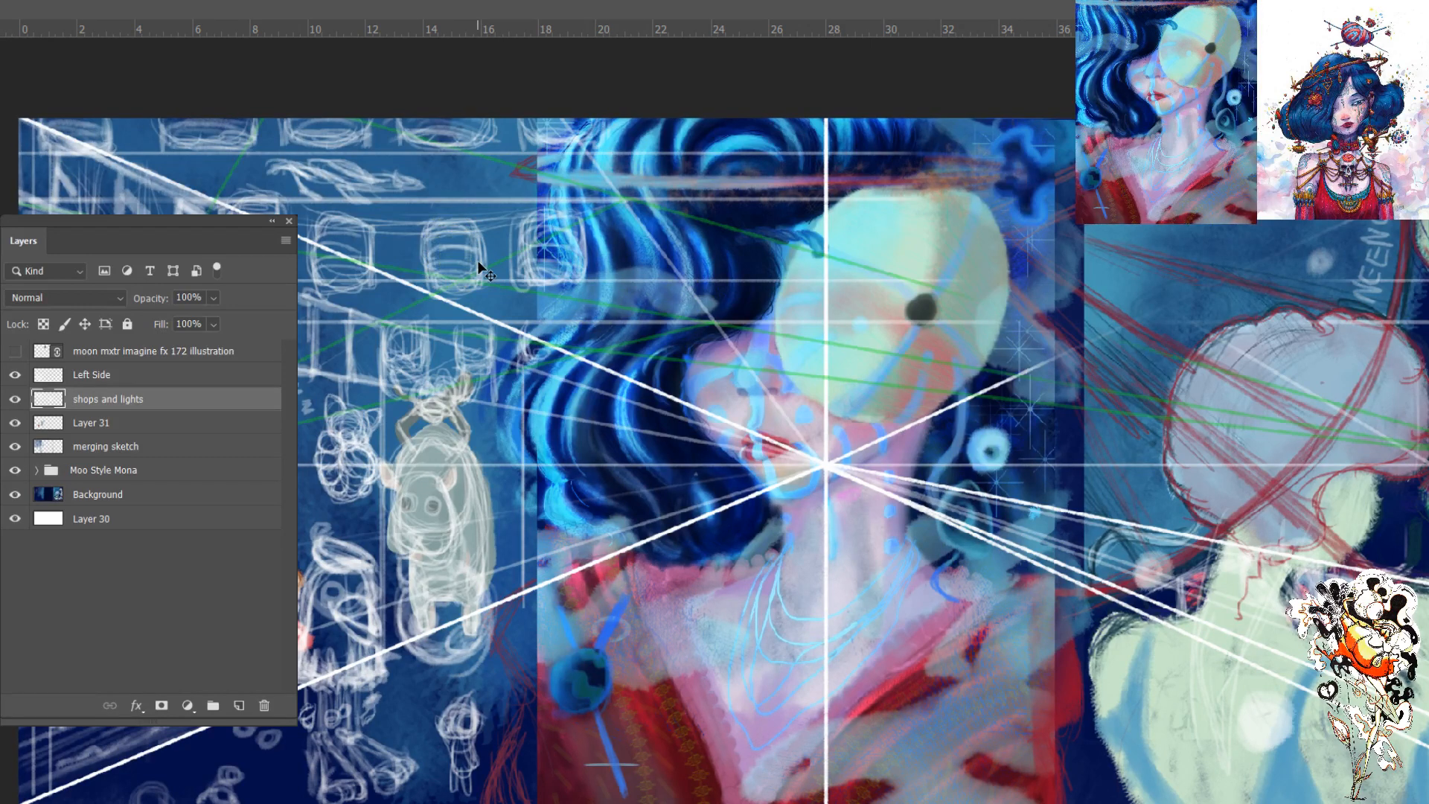
{"action": "key", "text": "ctrl+z"}
{"action": "key", "text": "ctrl+z"}
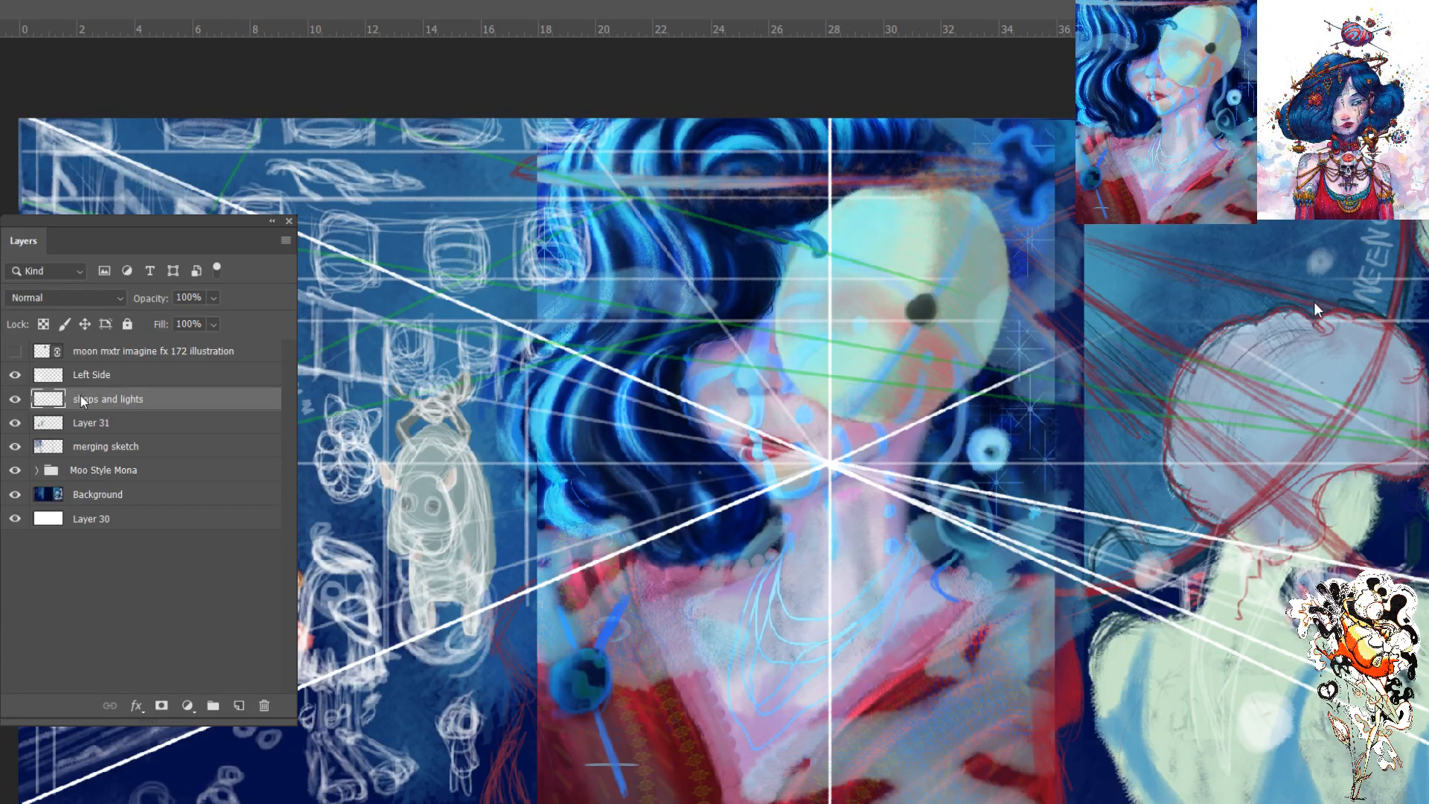
- Make Layer 31 the active layer and undo the stray yellow stroke across the portrait
{"action": "left_click_drag", "start_coordinate": [484, 261], "coordinate": [1305, 328]}
{"action": "left_click", "coordinate": [78, 422]}
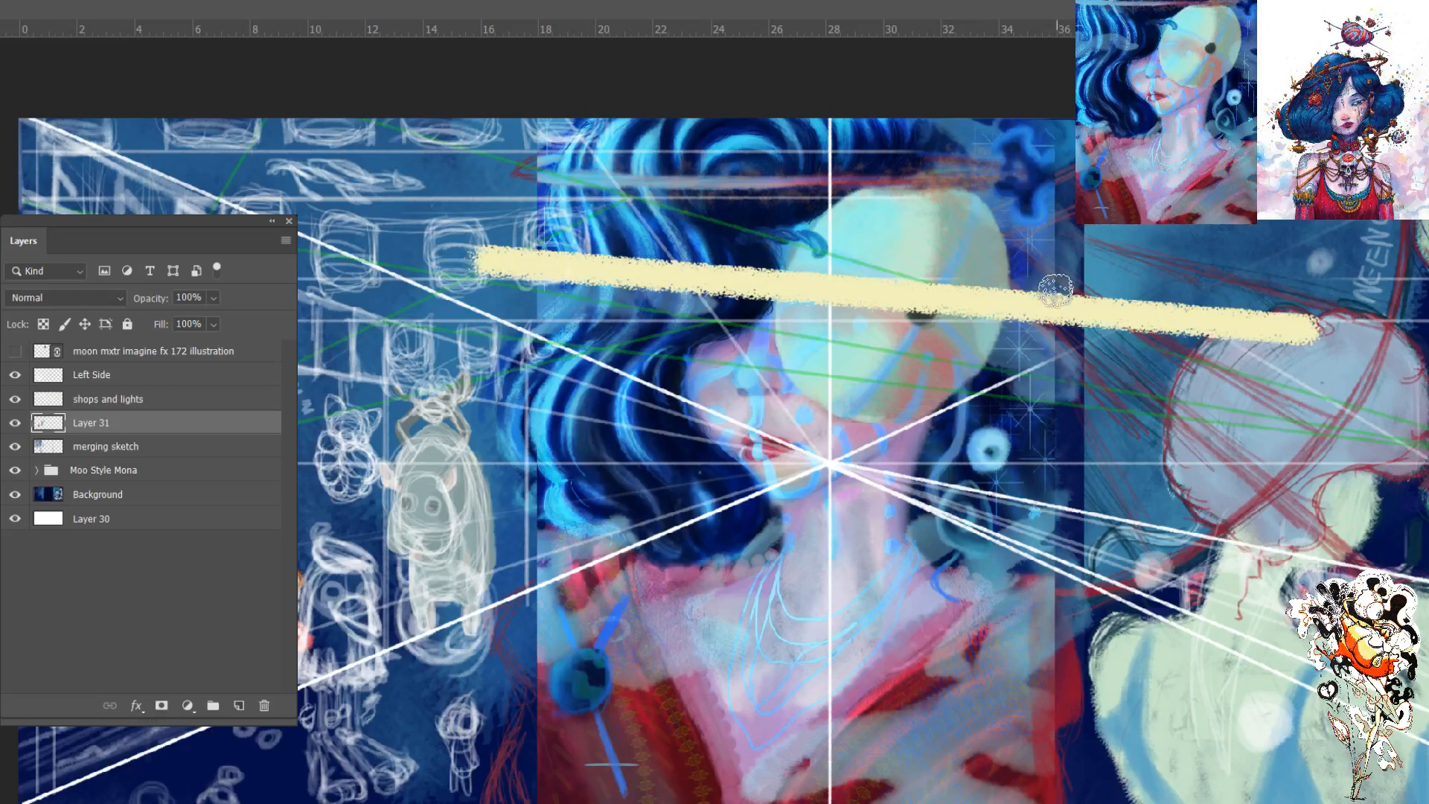
{"action": "key", "text": "ctrl+z"}
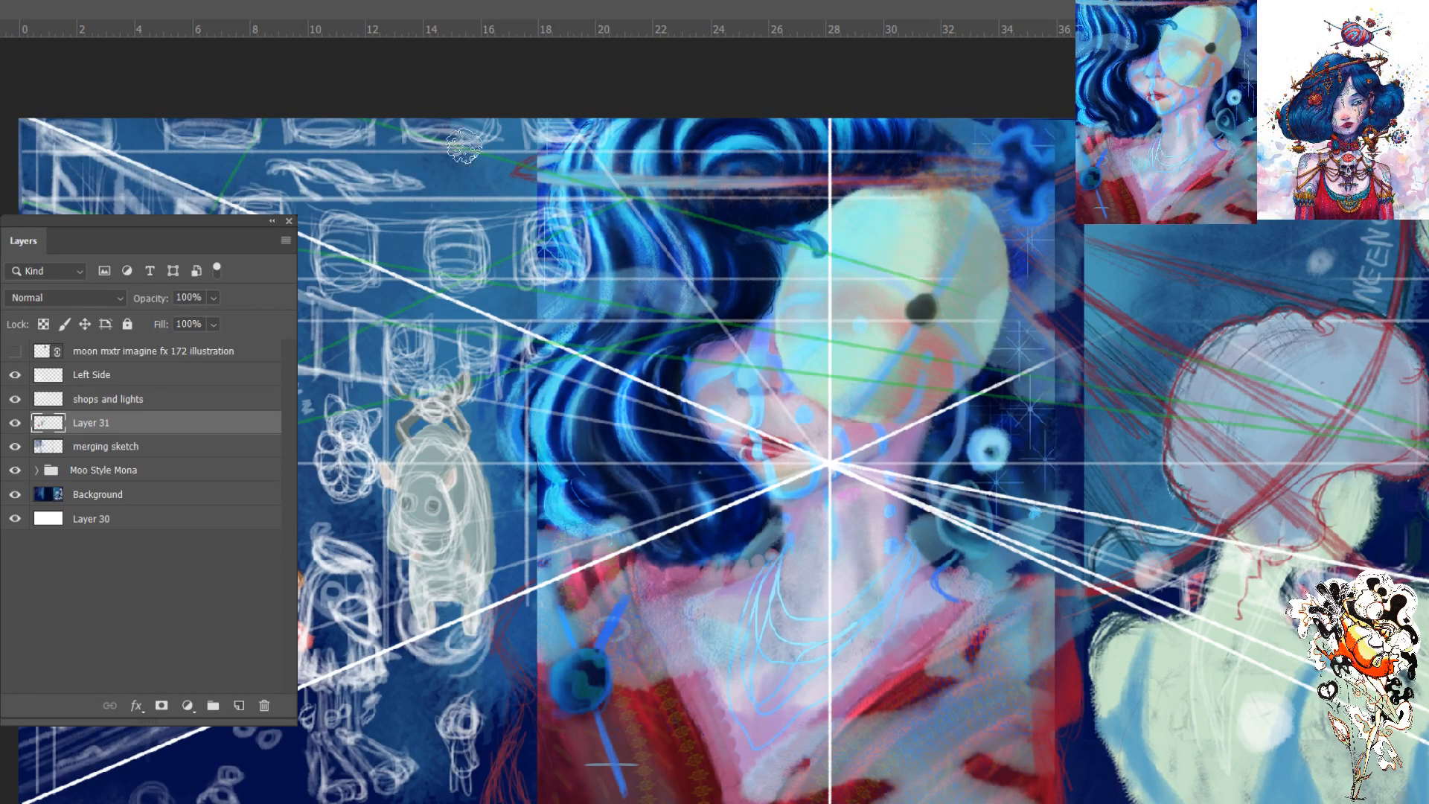
- Fill the sketched lanterns in both upper rows and the two small ones above the grey creature with pale yellow on Layer 31
{"action": "mouse_move", "coordinate": [454, 224]}
{"action": "left_mouse_down"}
{"action": "mouse_move", "coordinate": [451, 286]}
{"action": "mouse_move", "coordinate": [446, 239]}
{"action": "mouse_move", "coordinate": [472, 279]}
{"action": "mouse_move", "coordinate": [458, 238]}
{"action": "mouse_move", "coordinate": [435, 238]}
{"action": "left_mouse_up"}
{"action": "mouse_move", "coordinate": [335, 223]}
{"action": "left_mouse_down"}
{"action": "mouse_move", "coordinate": [358, 246]}
{"action": "mouse_move", "coordinate": [353, 261]}
{"action": "mouse_move", "coordinate": [323, 232]}
{"action": "mouse_move", "coordinate": [342, 290]}
{"action": "mouse_move", "coordinate": [350, 223]}
{"action": "mouse_move", "coordinate": [363, 242]}
{"action": "mouse_move", "coordinate": [363, 269]}
{"action": "mouse_move", "coordinate": [330, 232]}
{"action": "left_mouse_up"}
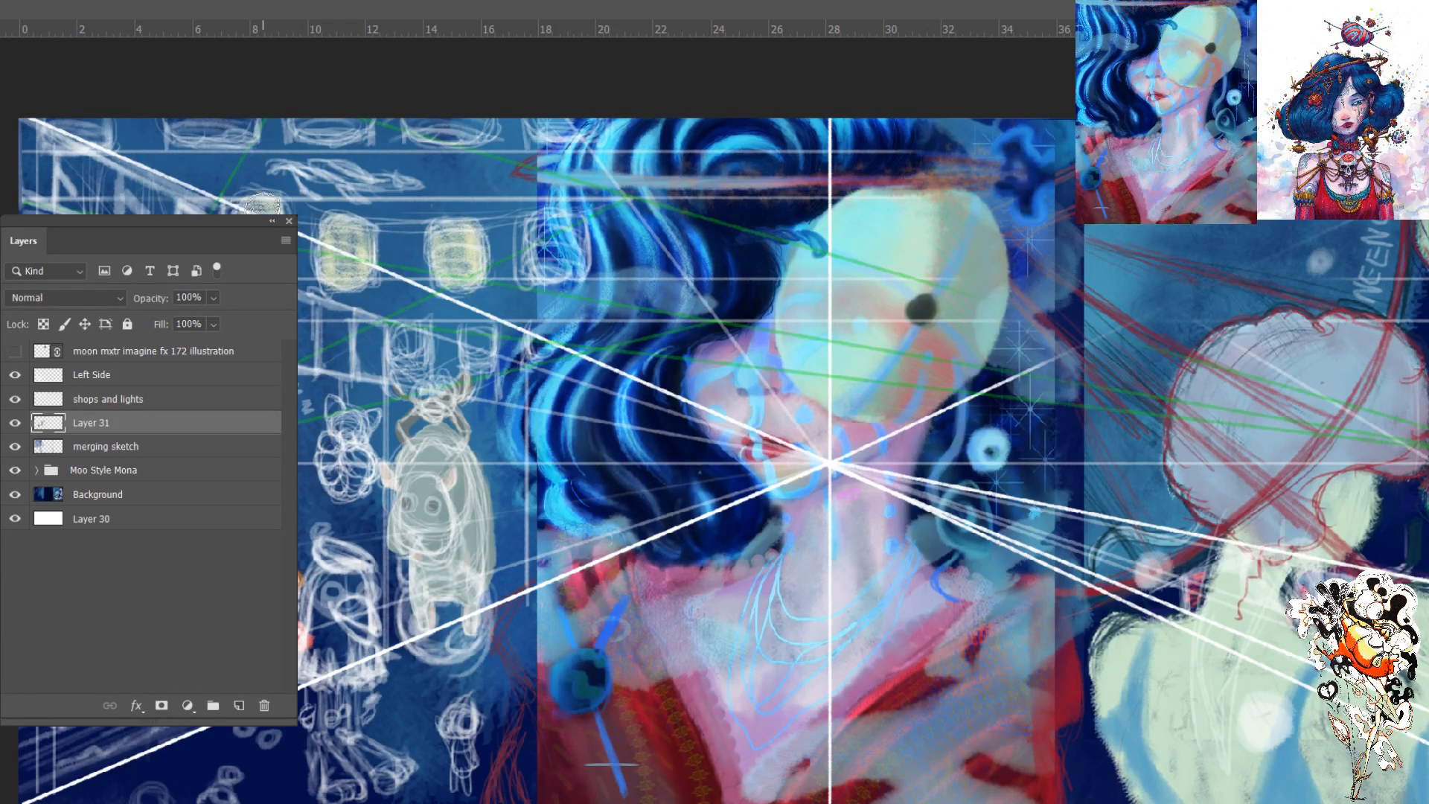
{"action": "mouse_move", "coordinate": [550, 233]}
{"action": "left_mouse_down"}
{"action": "mouse_move", "coordinate": [542, 223]}
{"action": "mouse_move", "coordinate": [551, 260]}
{"action": "mouse_move", "coordinate": [540, 245]}
{"action": "mouse_move", "coordinate": [555, 253]}
{"action": "left_mouse_up"}
{"action": "mouse_move", "coordinate": [474, 128]}
{"action": "left_mouse_down"}
{"action": "mouse_move", "coordinate": [426, 128]}
{"action": "mouse_move", "coordinate": [418, 114]}
{"action": "mouse_move", "coordinate": [476, 116]}
{"action": "mouse_move", "coordinate": [418, 119]}
{"action": "mouse_move", "coordinate": [454, 123]}
{"action": "left_mouse_up"}
{"action": "mouse_move", "coordinate": [331, 123]}
{"action": "left_mouse_down"}
{"action": "mouse_move", "coordinate": [298, 120]}
{"action": "mouse_move", "coordinate": [350, 130]}
{"action": "mouse_move", "coordinate": [176, 110]}
{"action": "mouse_move", "coordinate": [239, 138]}
{"action": "mouse_move", "coordinate": [213, 141]}
{"action": "left_mouse_up"}
{"action": "mouse_move", "coordinate": [92, 143]}
{"action": "left_mouse_down"}
{"action": "mouse_move", "coordinate": [37, 117]}
{"action": "mouse_move", "coordinate": [76, 114]}
{"action": "mouse_move", "coordinate": [53, 126]}
{"action": "left_mouse_up"}
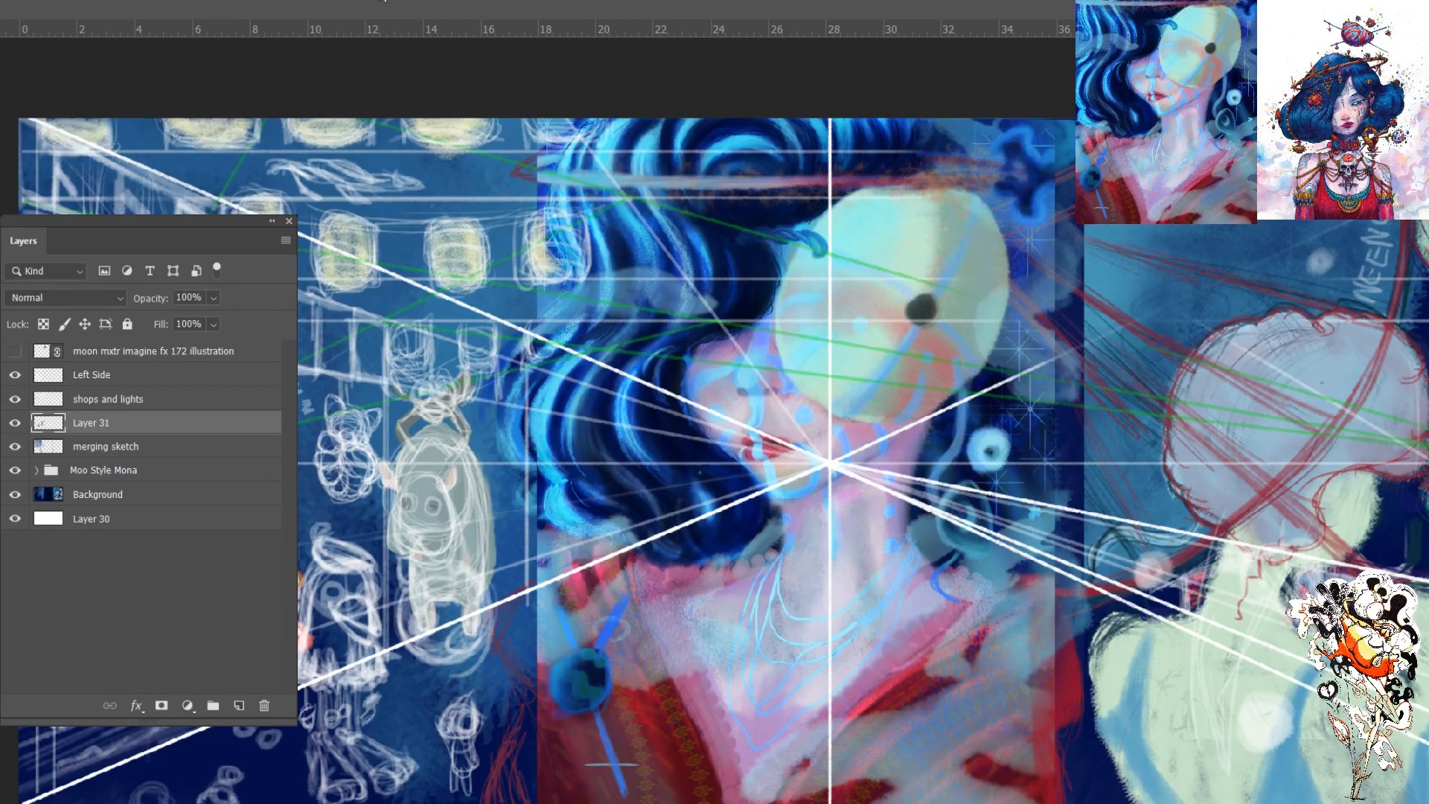
{"action": "mouse_move", "coordinate": [564, 125]}
{"action": "left_mouse_down"}
{"action": "mouse_move", "coordinate": [535, 110]}
{"action": "mouse_move", "coordinate": [573, 108]}
{"action": "left_mouse_up"}
{"action": "mouse_move", "coordinate": [477, 344]}
{"action": "left_mouse_down"}
{"action": "mouse_move", "coordinate": [484, 332]}
{"action": "mouse_move", "coordinate": [462, 357]}
{"action": "mouse_move", "coordinate": [458, 335]}
{"action": "mouse_move", "coordinate": [408, 350]}
{"action": "mouse_move", "coordinate": [417, 339]}
{"action": "left_mouse_up"}
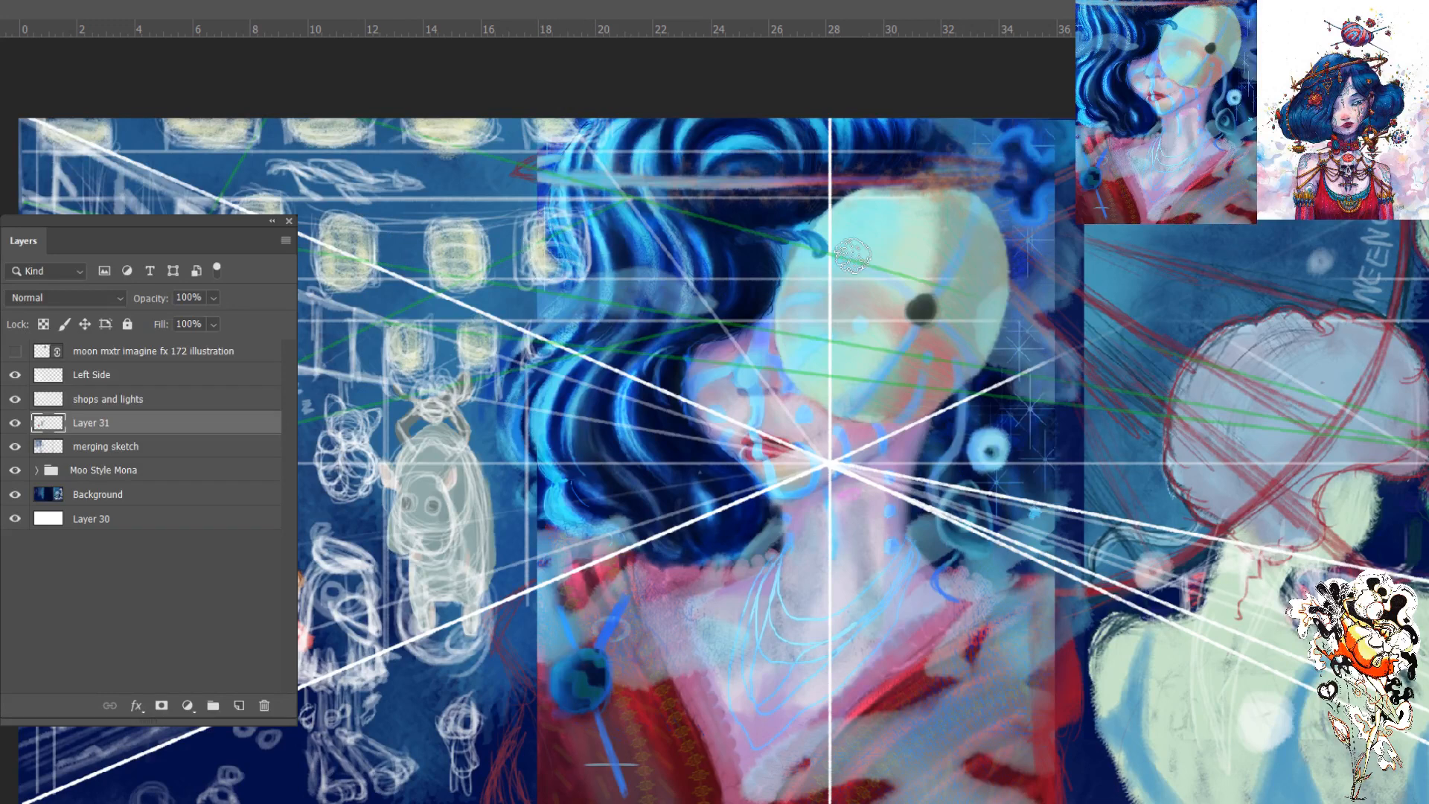
{"action": "left_click", "coordinate": [16, 399]}
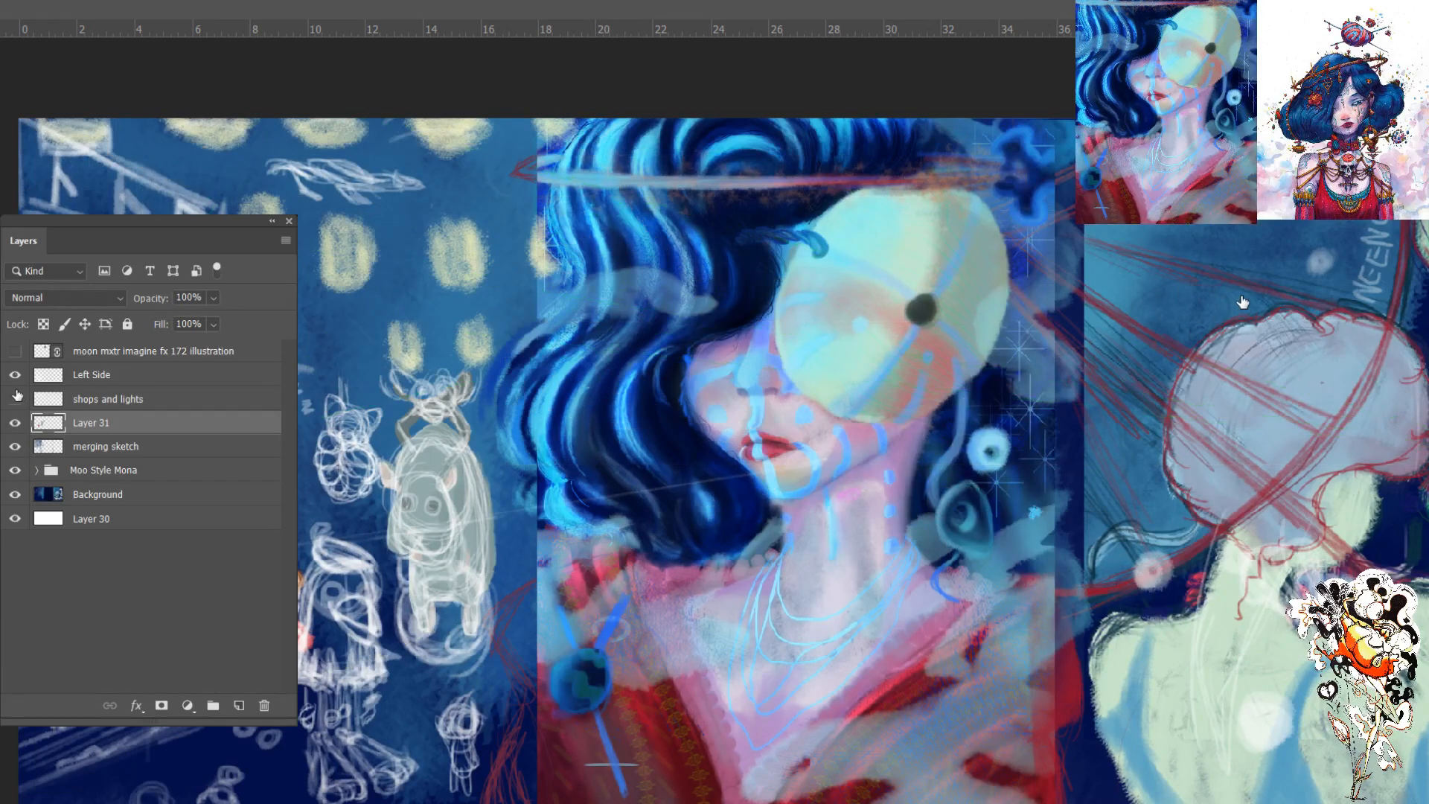
{"action": "left_click", "coordinate": [16, 400]}
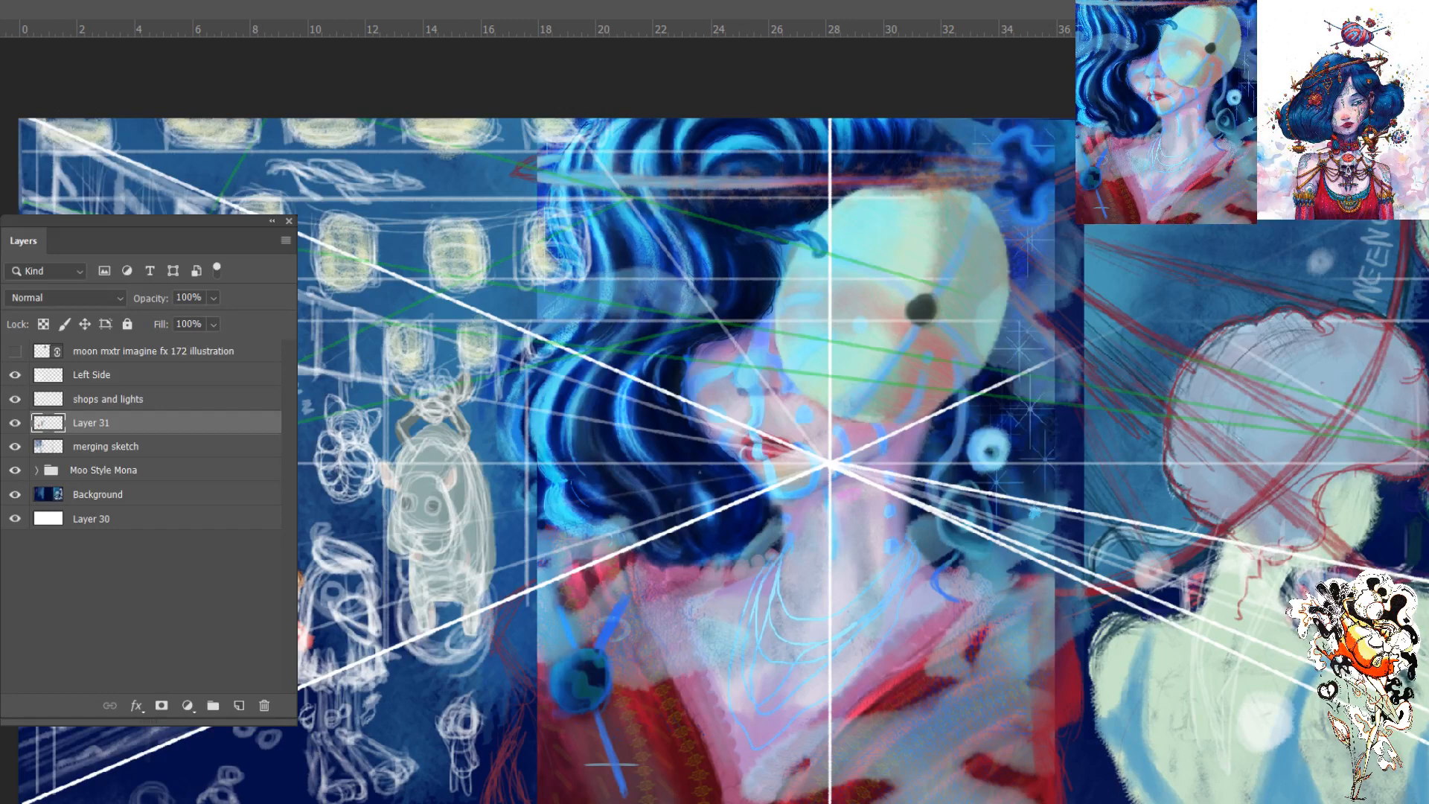
- Block in the small standing figure below the grey creature in a pale tone and collapse the layer list to uncover the canvas
{"action": "key", "text": "v"}
{"action": "mouse_move", "coordinate": [456, 713]}
{"action": "left_mouse_down"}
{"action": "mouse_move", "coordinate": [460, 789]}
{"action": "mouse_move", "coordinate": [463, 711]}
{"action": "mouse_move", "coordinate": [445, 720]}
{"action": "left_mouse_up"}
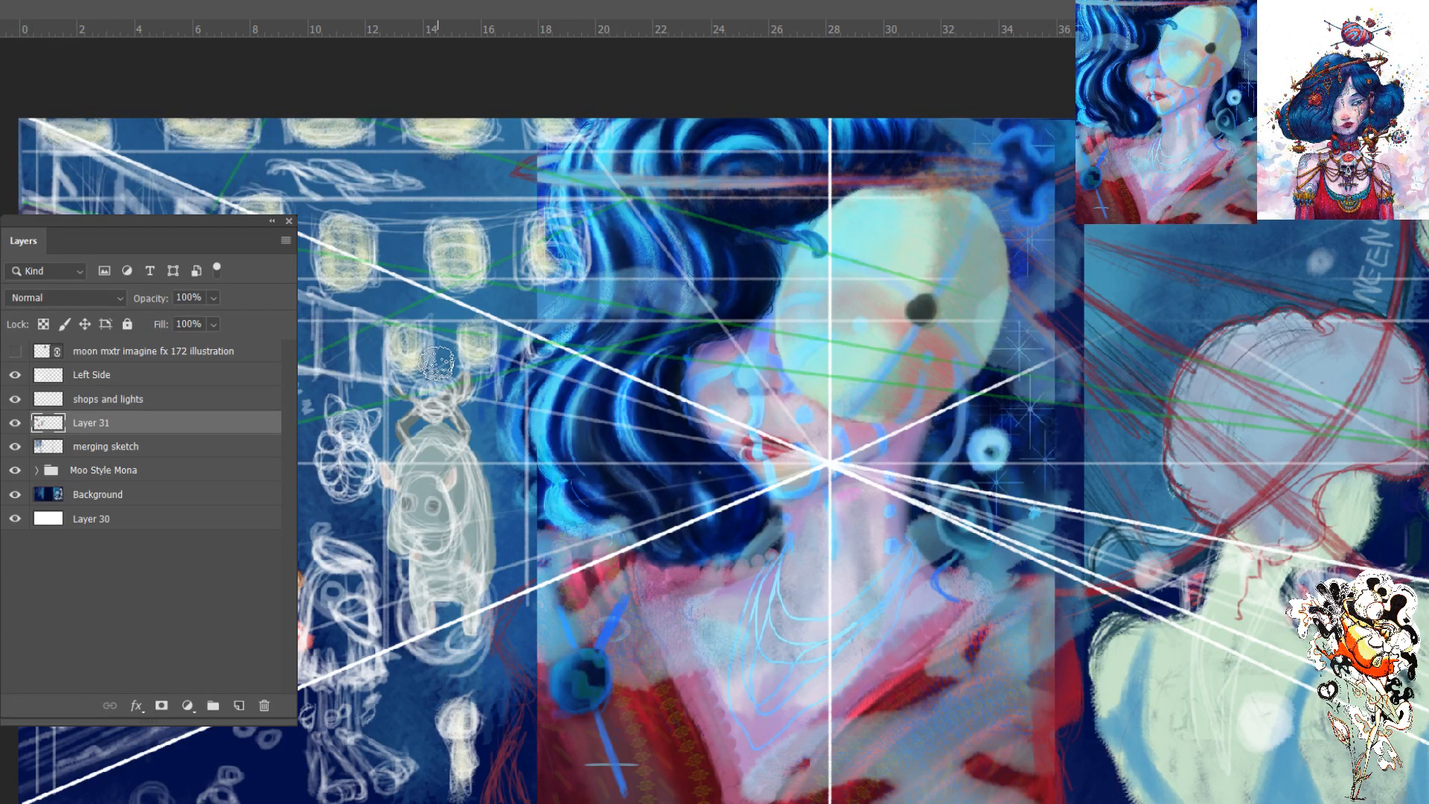
{"action": "left_click", "coordinate": [272, 221]}
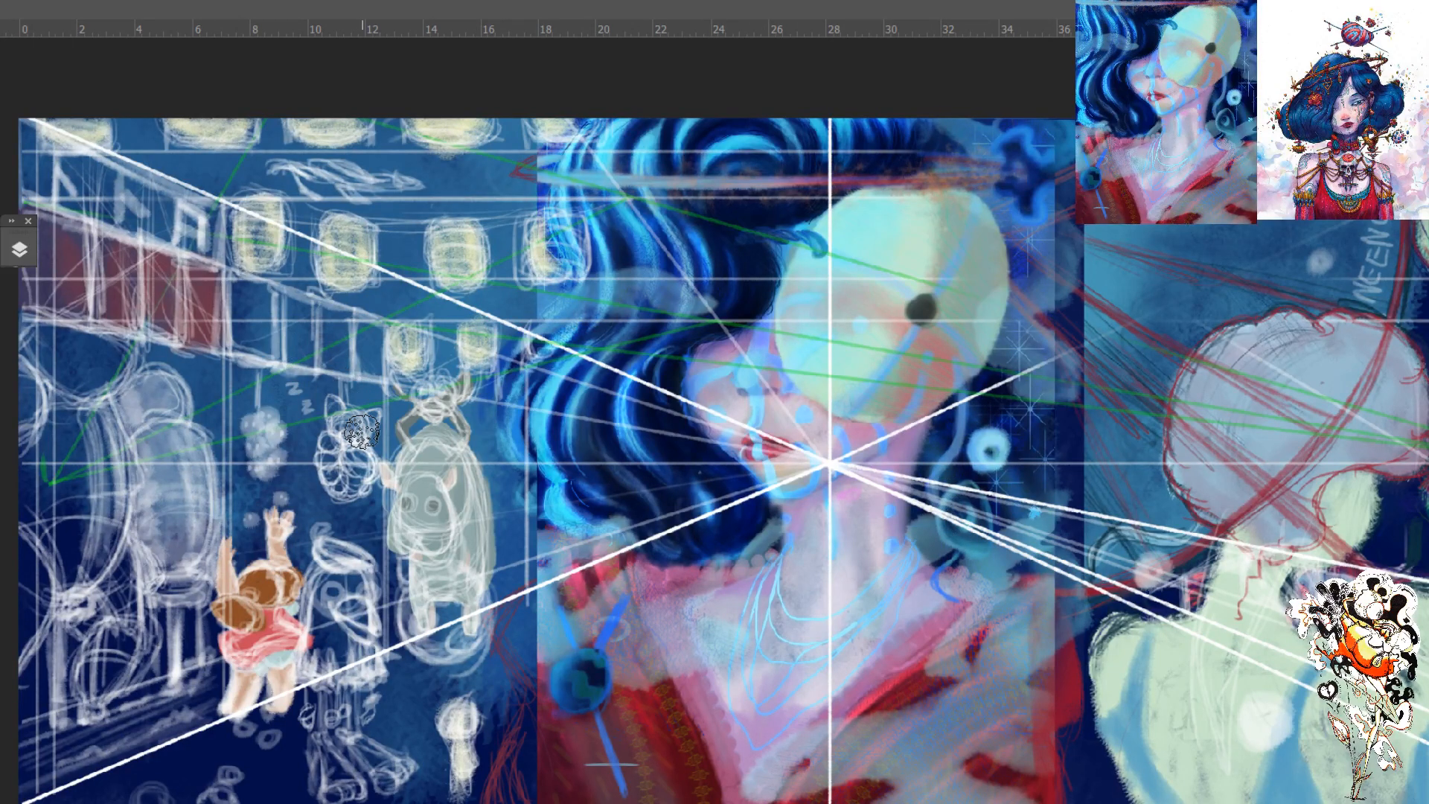
{"action": "left_click_drag", "start_coordinate": [288, 382], "coordinate": [301, 392]}
{"action": "left_click_drag", "start_coordinate": [302, 401], "coordinate": [313, 410]}
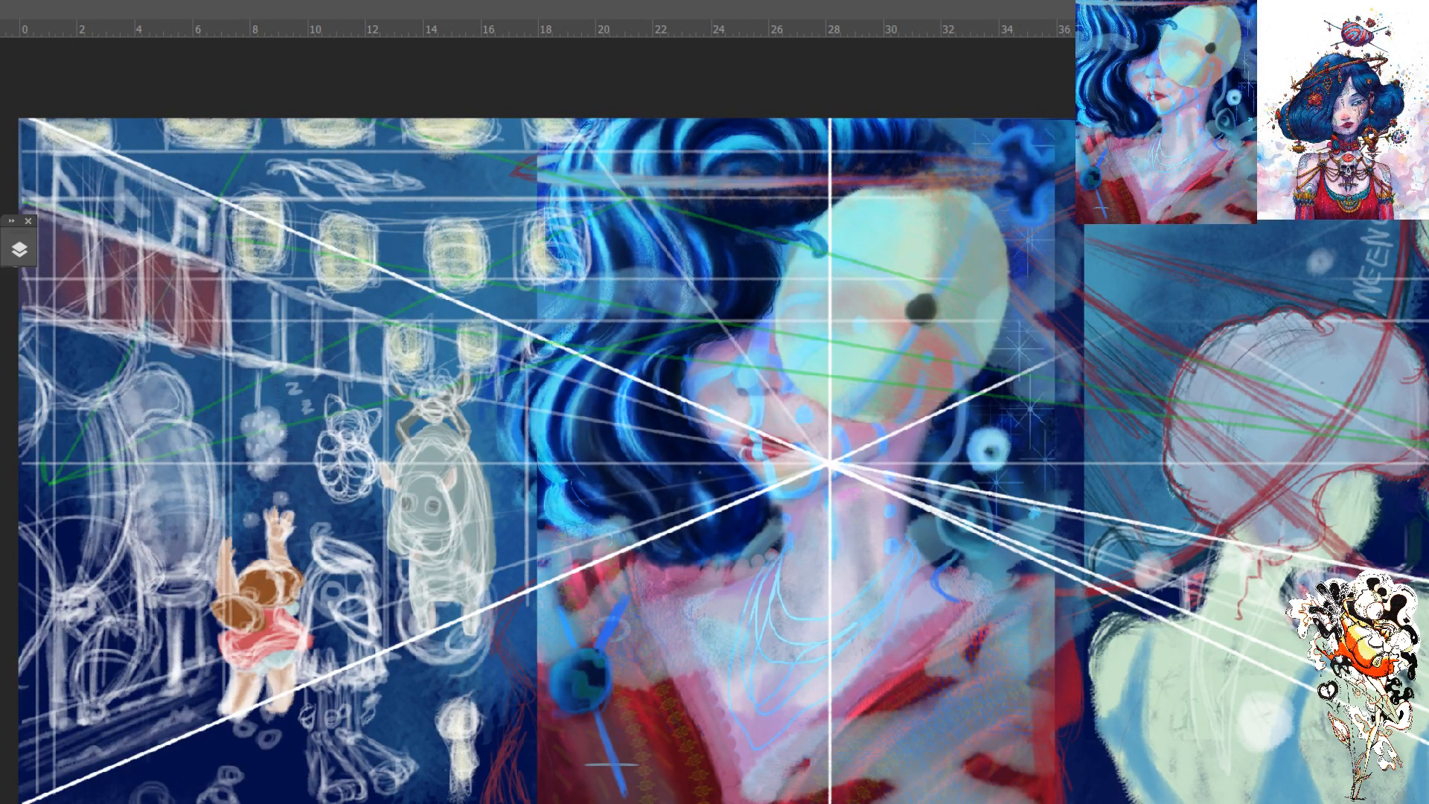